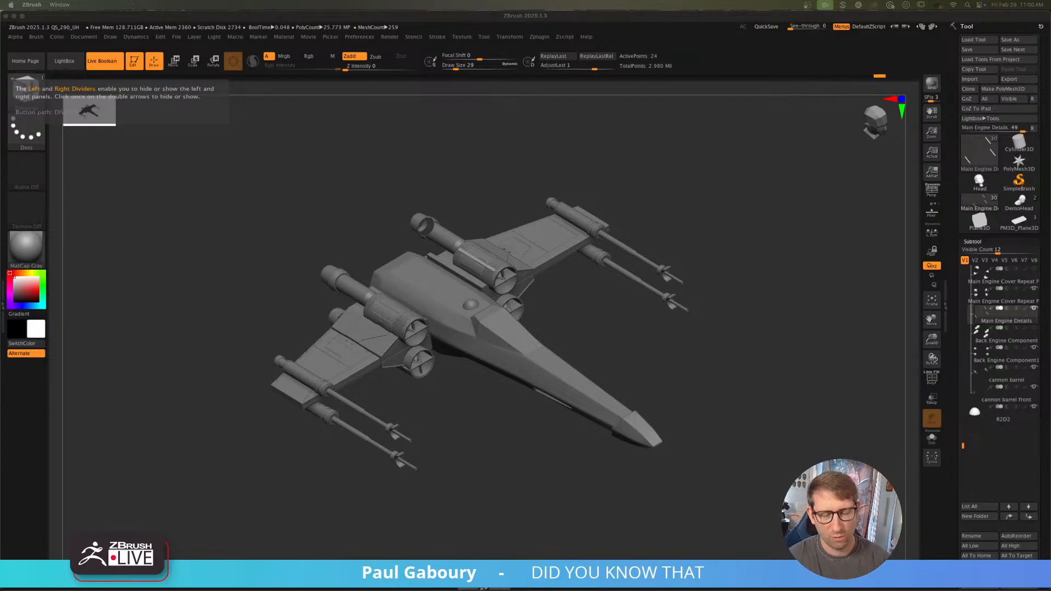
left_click(694, 380)
left_click_drag(695, 376, 692, 382)
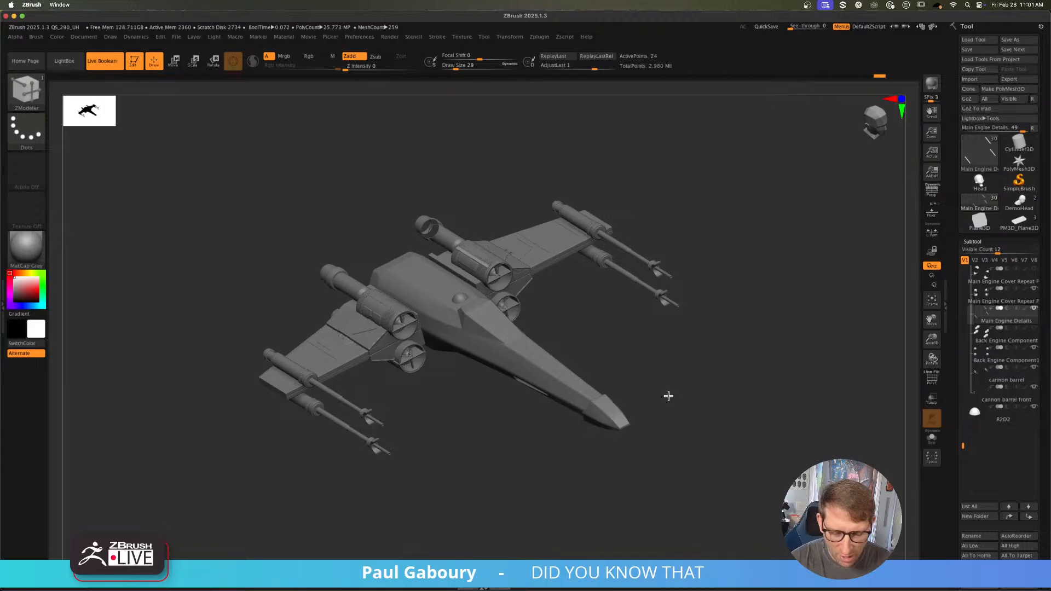
left_click_drag(668, 404, 666, 396)
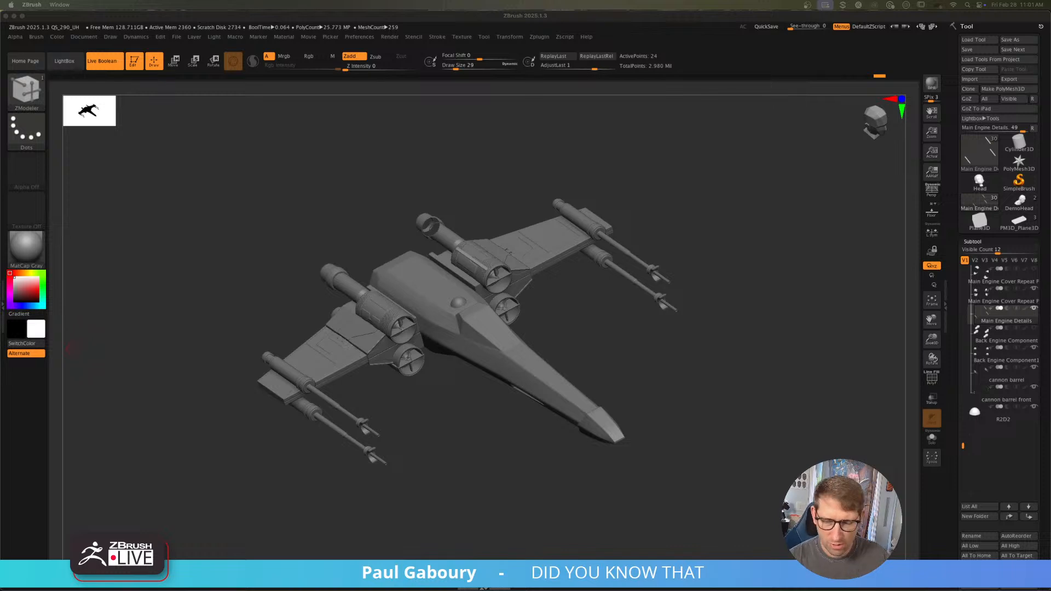
left_click(697, 411)
left_click_drag(698, 413, 703, 410)
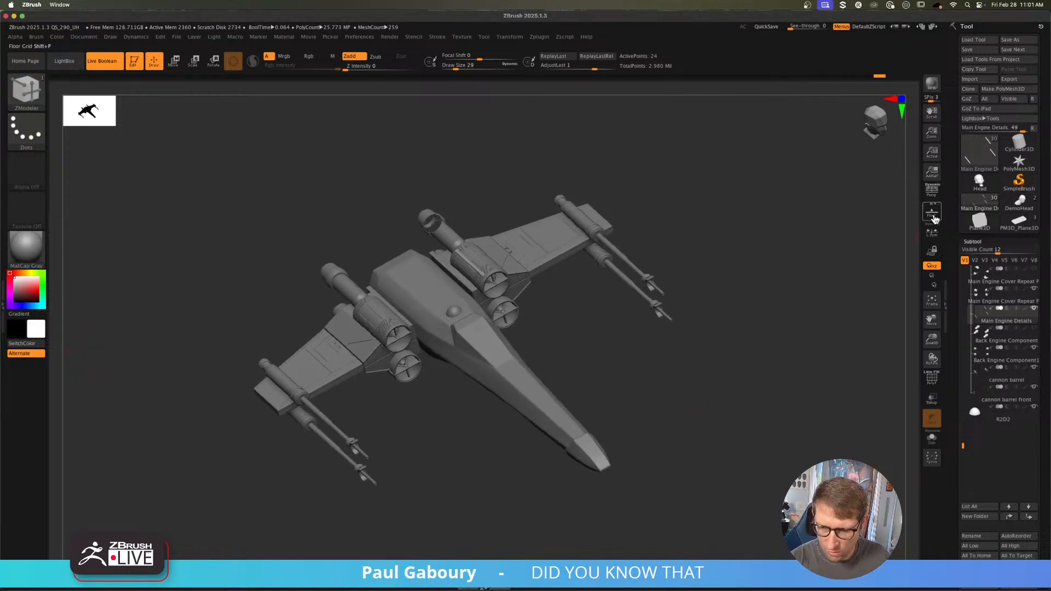
Step: Show the floor grid and view the X-wing together with its reference drawings
left_click(934, 217)
right_click_drag(695, 404, 624, 348, "ctrl")
right_click_drag(674, 387, 648, 386, "alt")
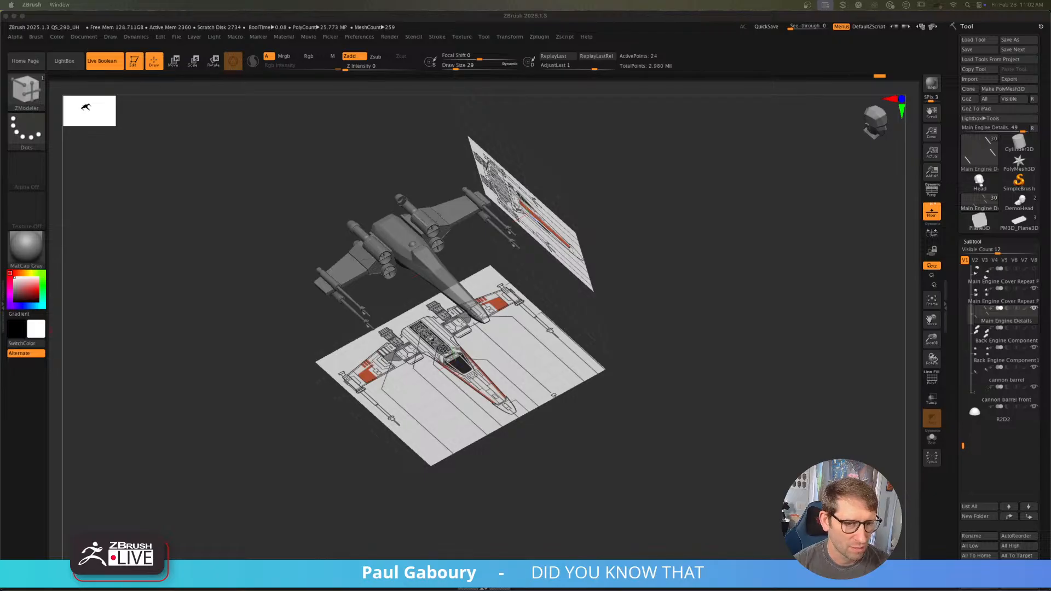
left_click(3, 324)
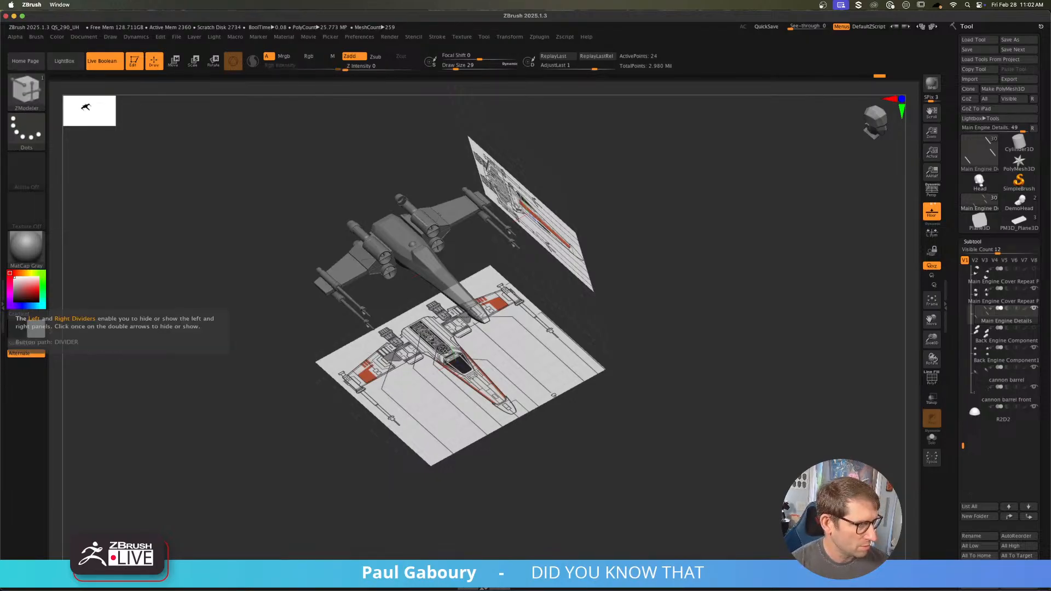
key("super+Tab")
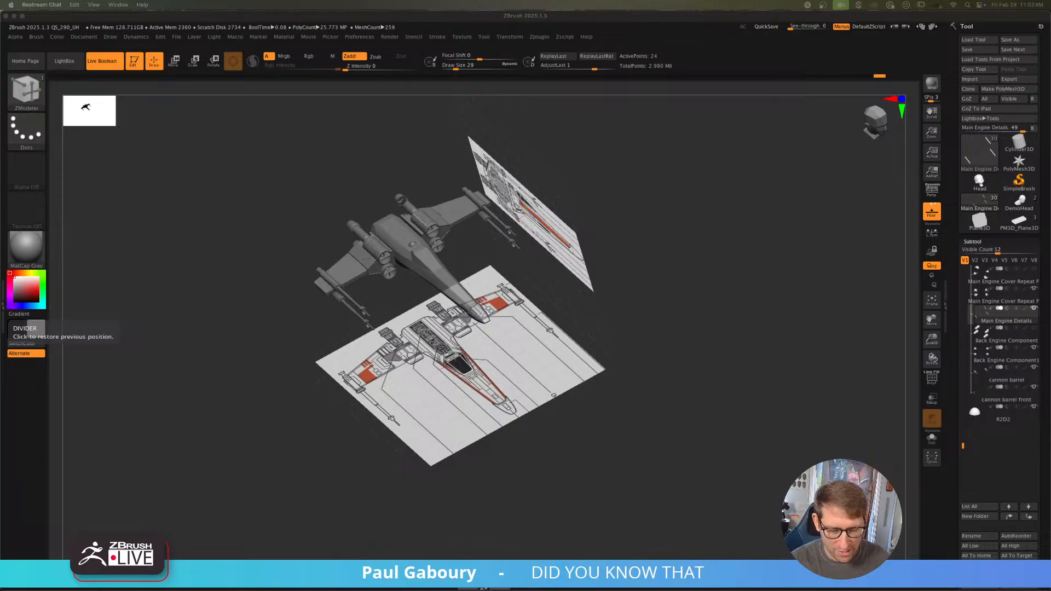
left_click(651, 400)
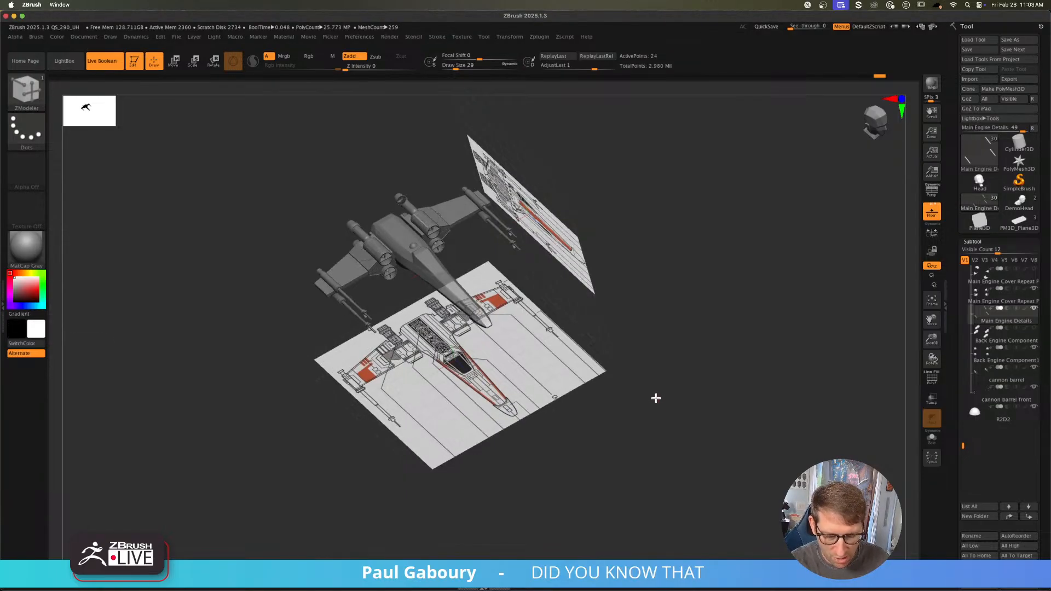
Step: Compare the X-wing model with the reference drawing below it up close, and hide the floor grid
left_click_drag(652, 402, 648, 415)
key("ctrl")
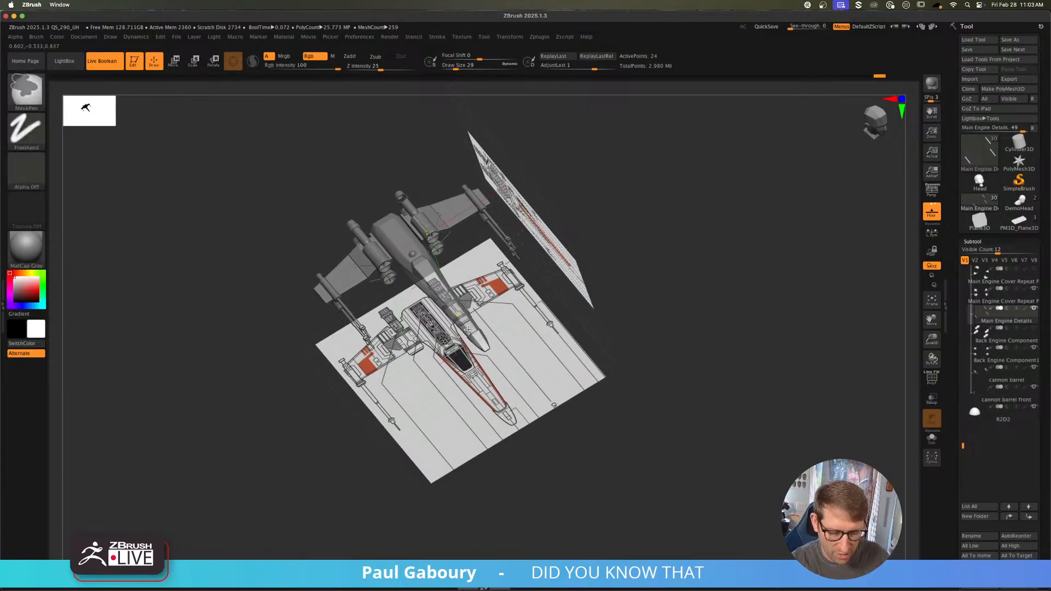
right_click_drag(469, 329, 529, 426, "ctrl")
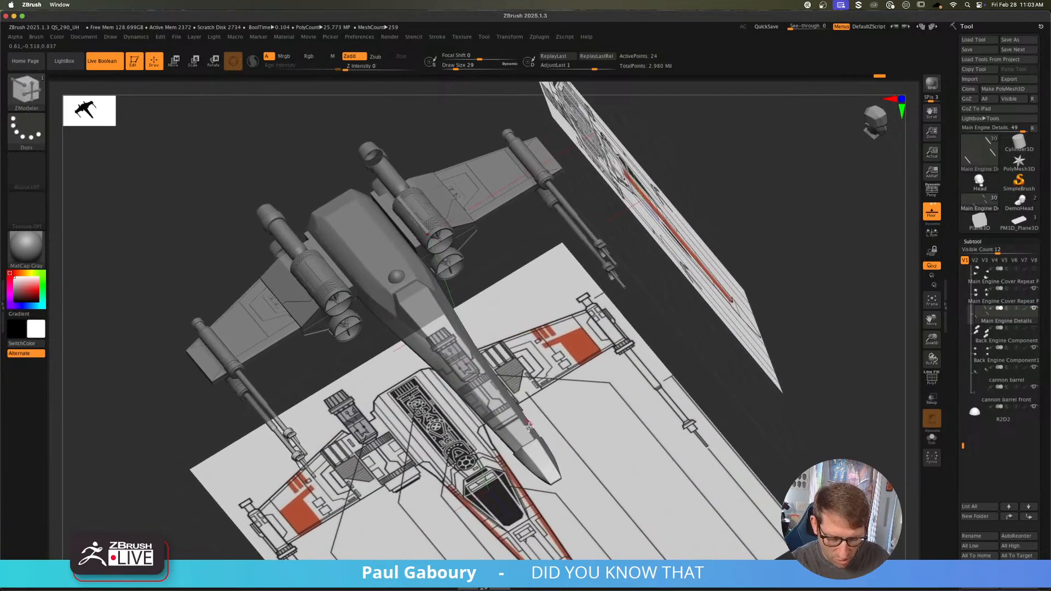
right_click_drag(530, 472, 521, 363, "alt")
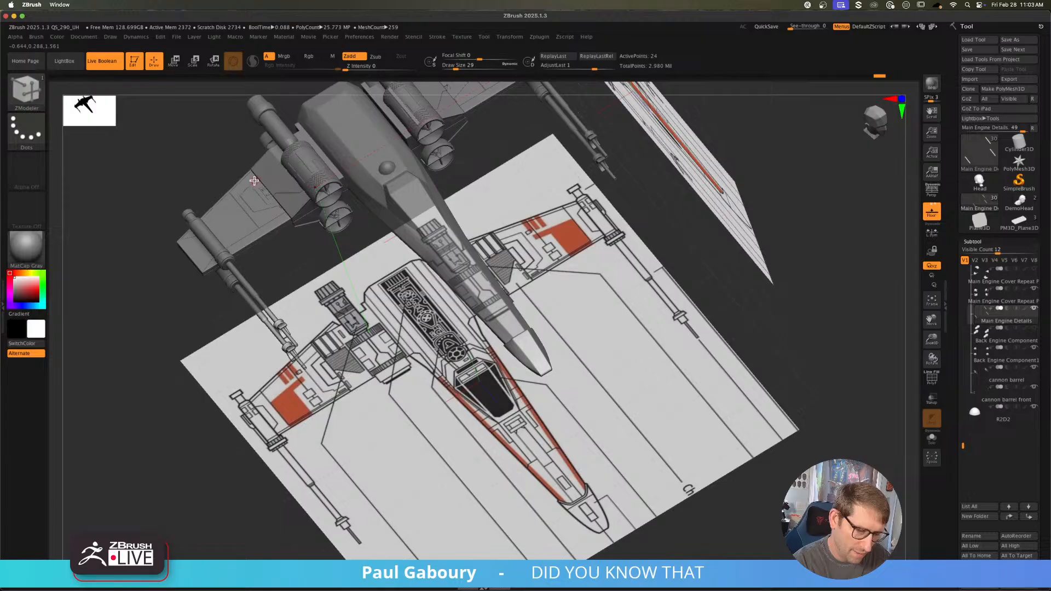
right_click_drag(283, 252, 280, 254)
left_click(927, 217)
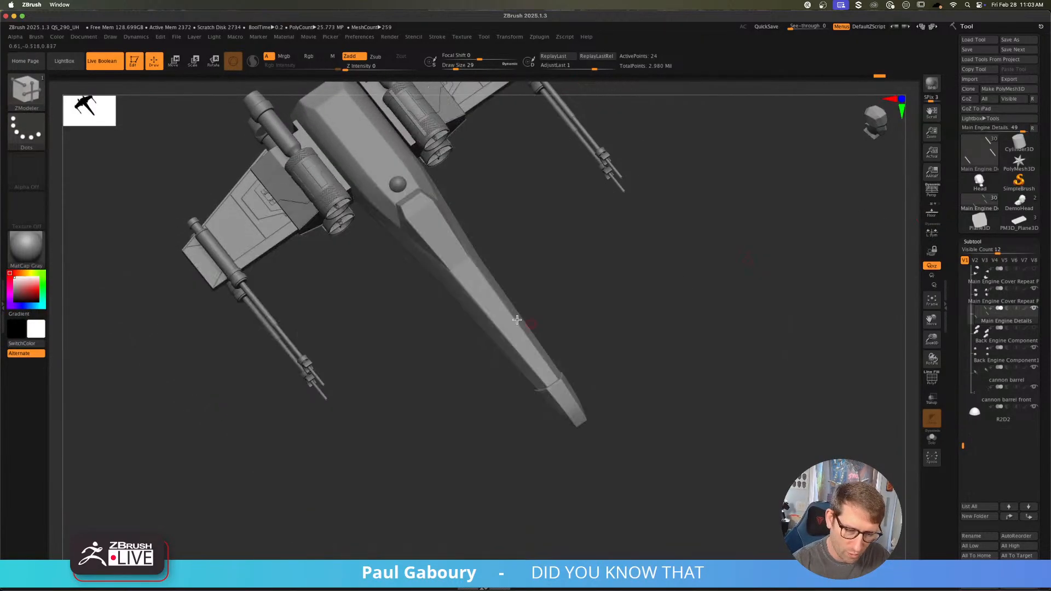
right_click_drag(517, 325, 549, 433, "alt")
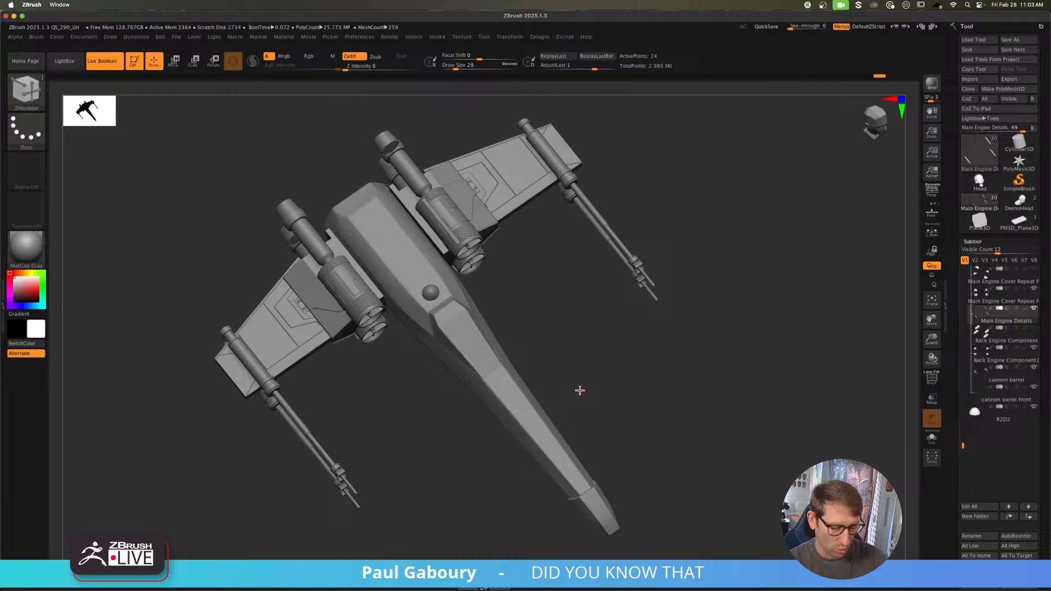
Step: Turn on the polyframe display and make the fuselage subtool Luke_XWing_014 active
key("shift+f")
left_click(414, 258, "alt")
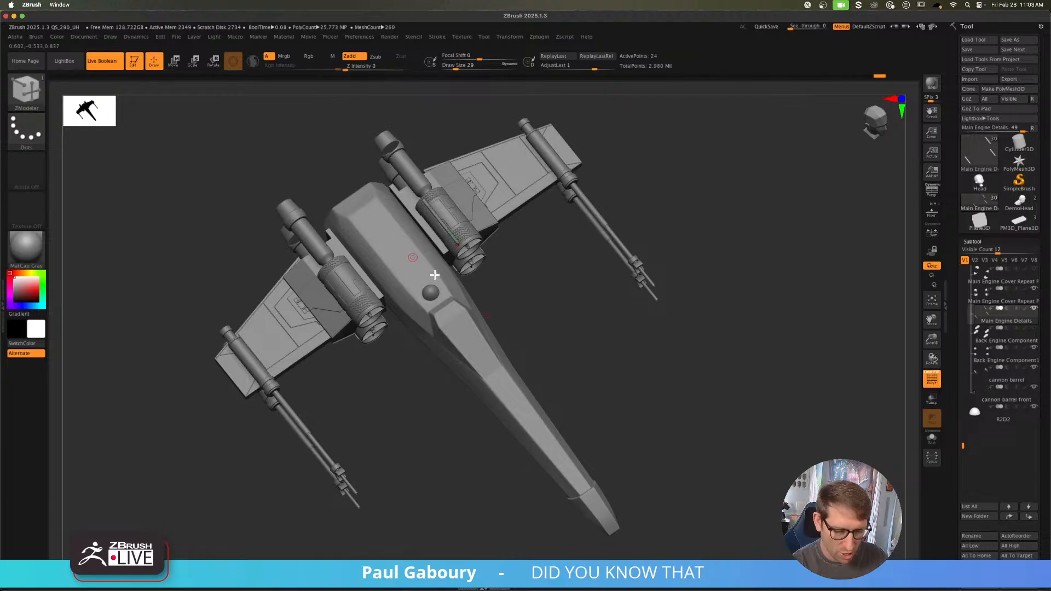
left_click_drag(604, 399, 612, 387)
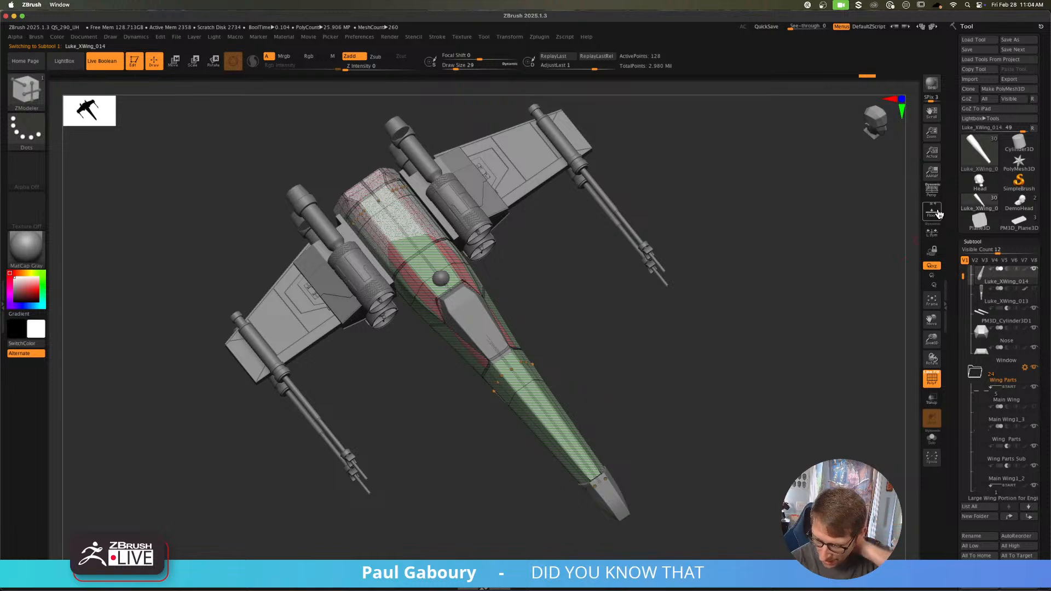
Step: Clone the fuselage subtool and switch to the cloned tool on its own
left_click(968, 89)
left_click(980, 203)
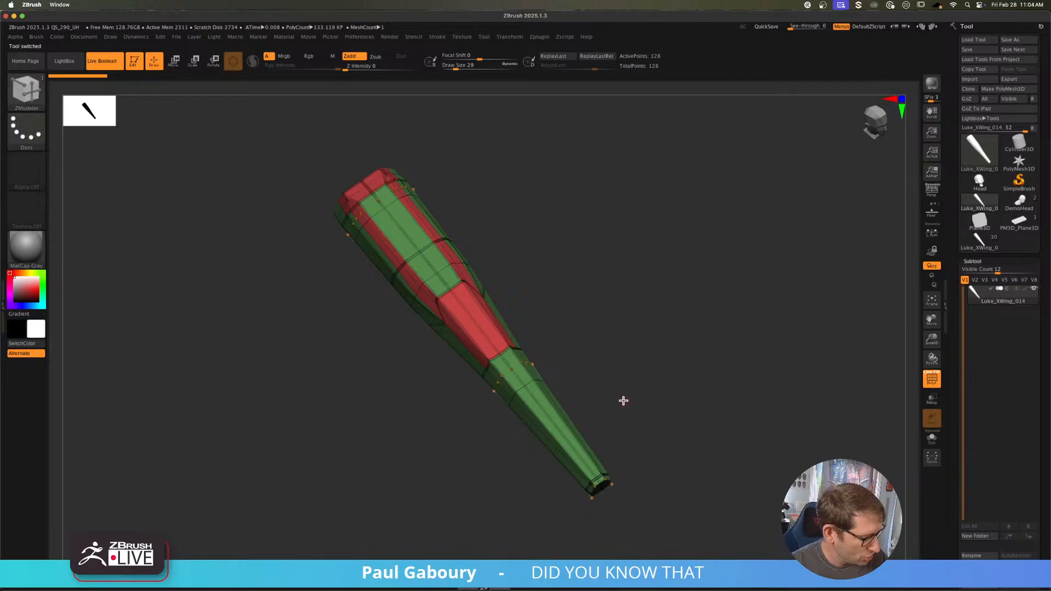
left_click_drag(624, 399, 639, 387)
Step: Apply the fuselage clone's dynamic subdivision to convert it into real subdivision levels
left_click(977, 259)
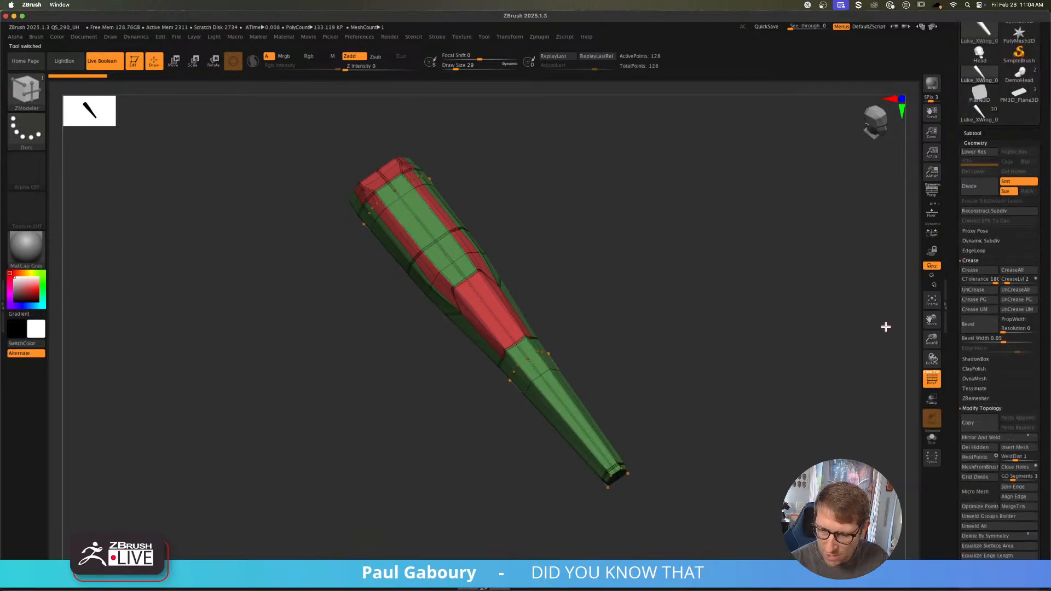
left_click(977, 260)
left_click(990, 241)
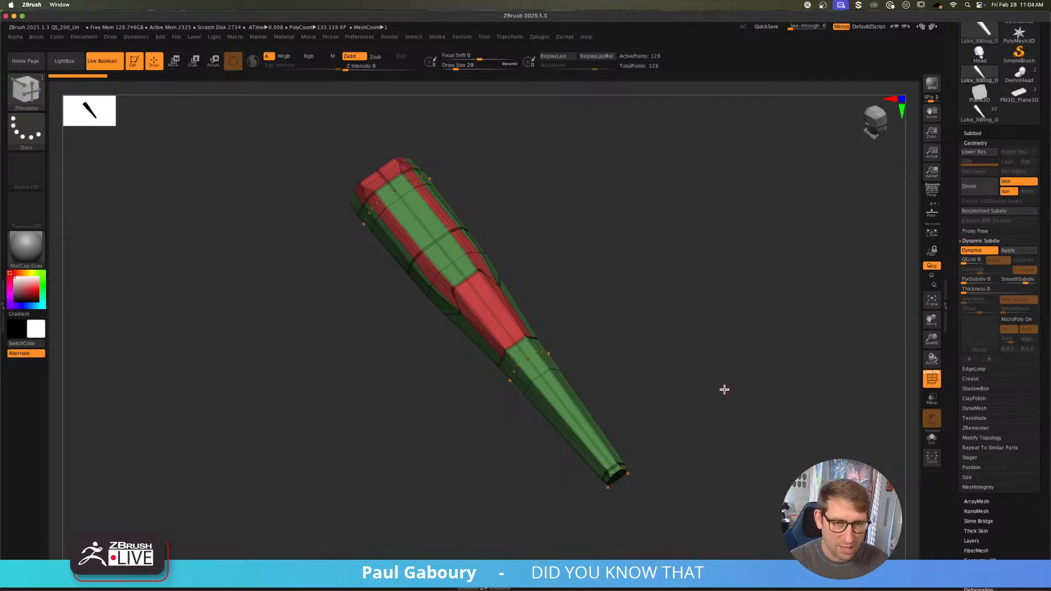
left_click(1017, 251)
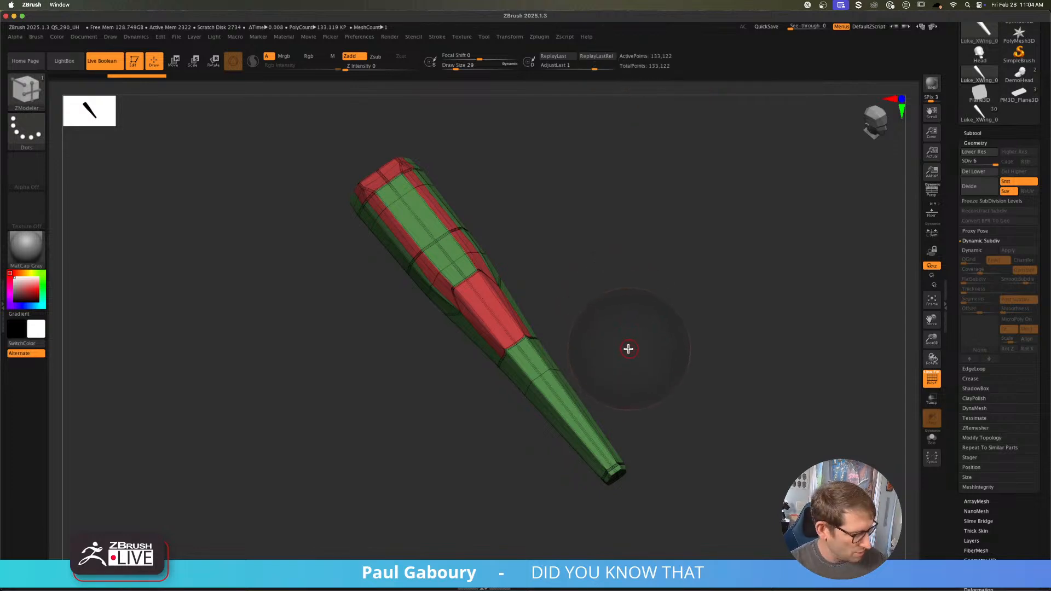
Step: Divide the fuselage mesh twice more to subdivision level 8 and turn off the polyframe display
key("shift")
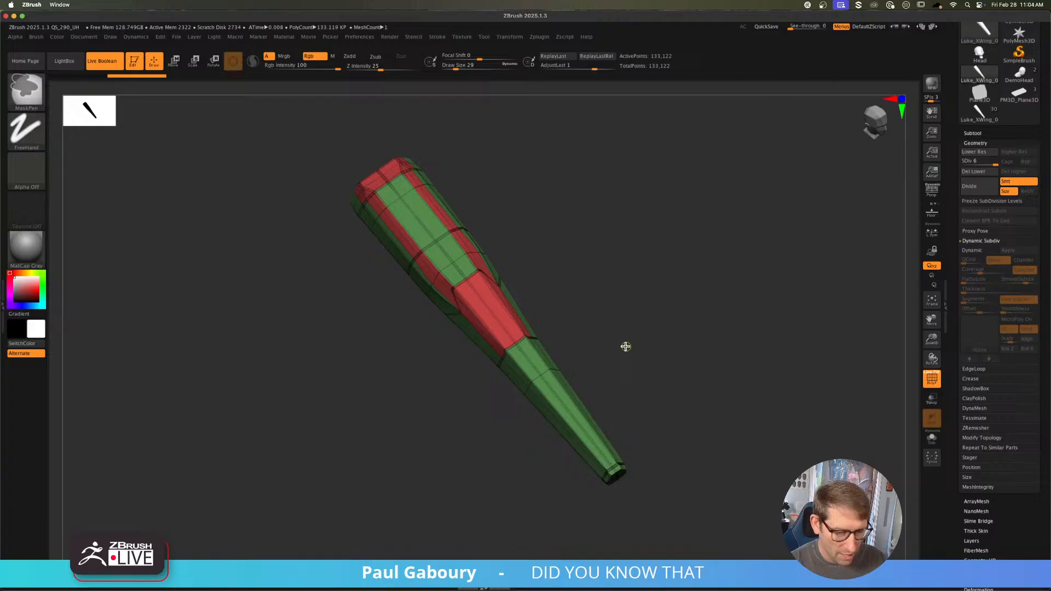
key("ctrl+d")
key("ctrl+d")
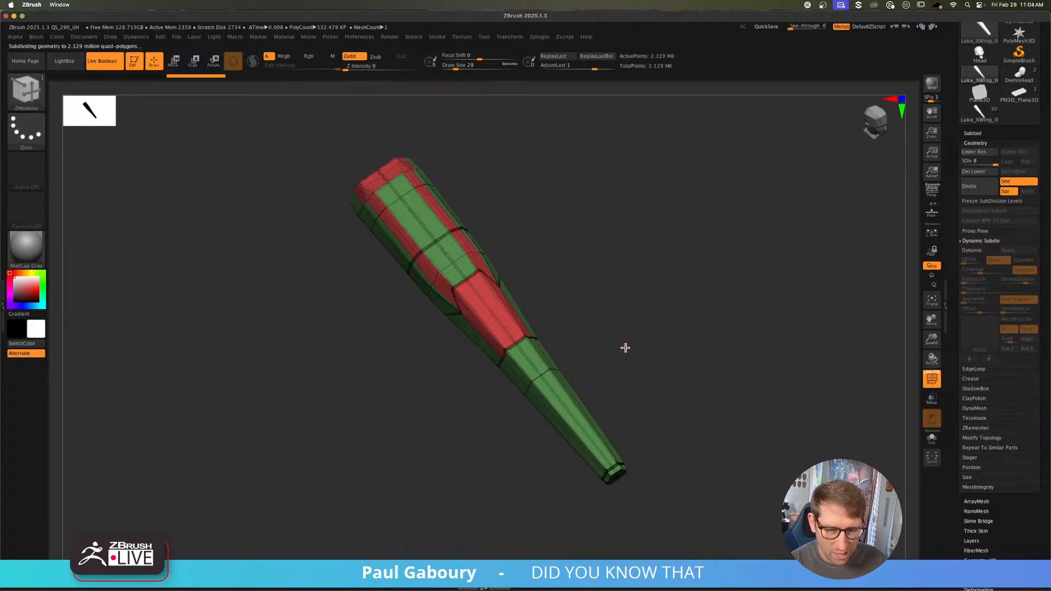
key("shift+f")
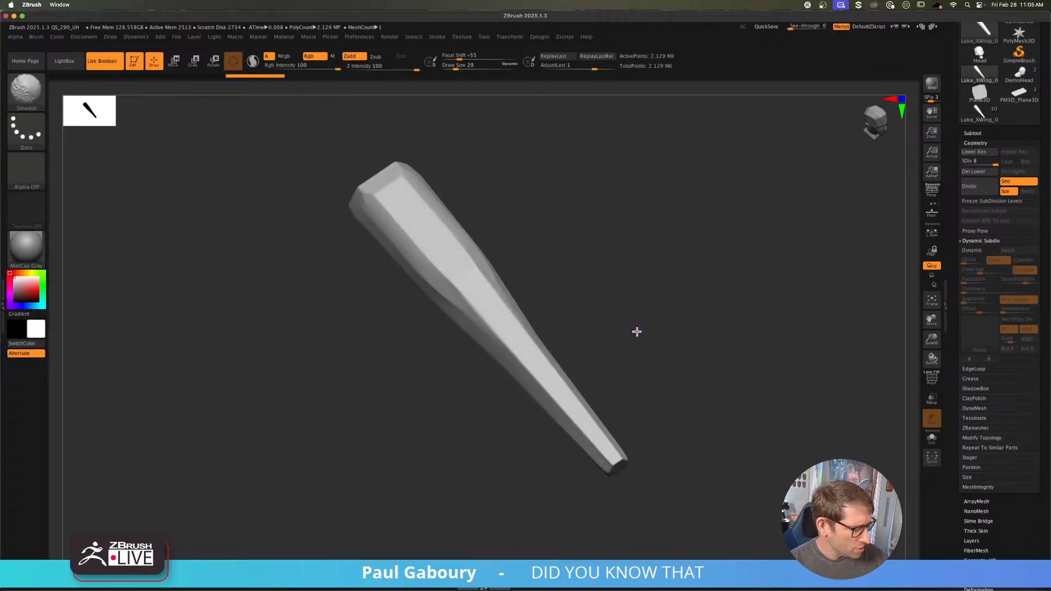
key("shift+f")
key("shift+f")
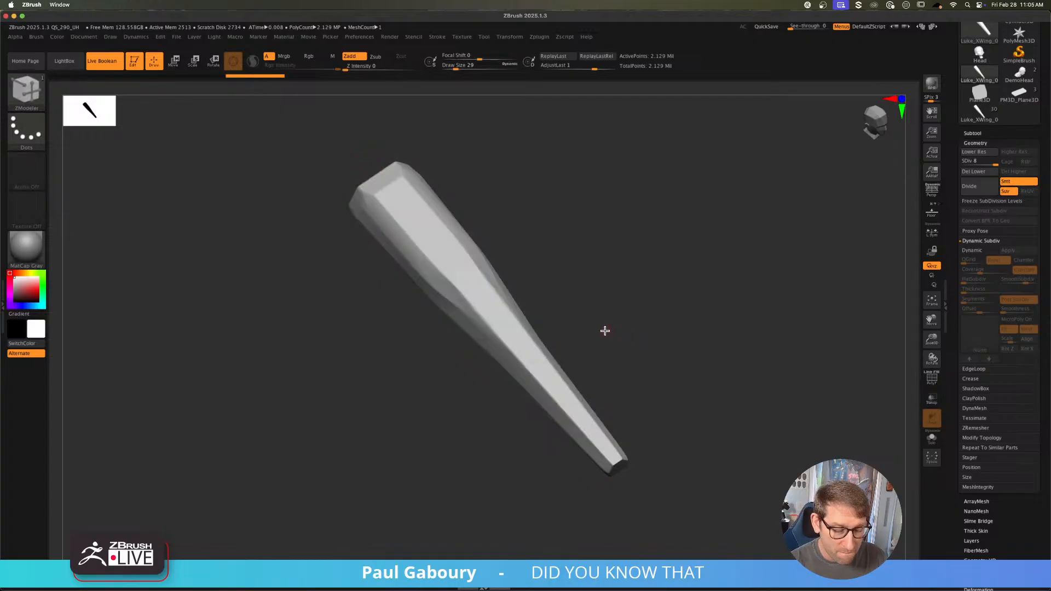
Step: Switch to the Chisel brush and choose BrushTip 7 for sculpting on the fuselage
left_click_drag(606, 331, 639, 333)
right_click_drag(486, 253, 510, 297, "ctrl")
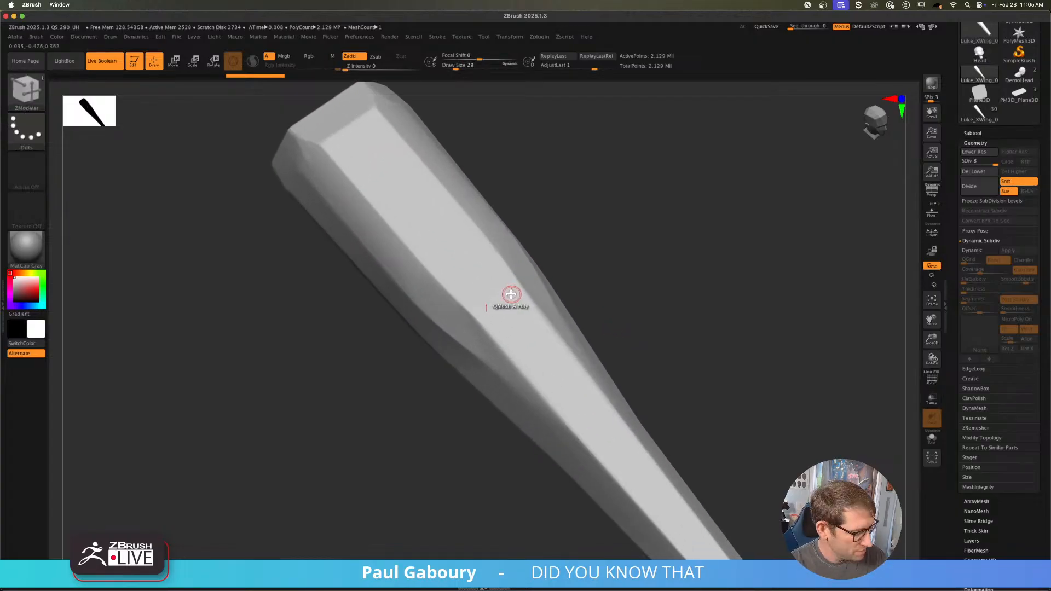
key("b")
key("c")
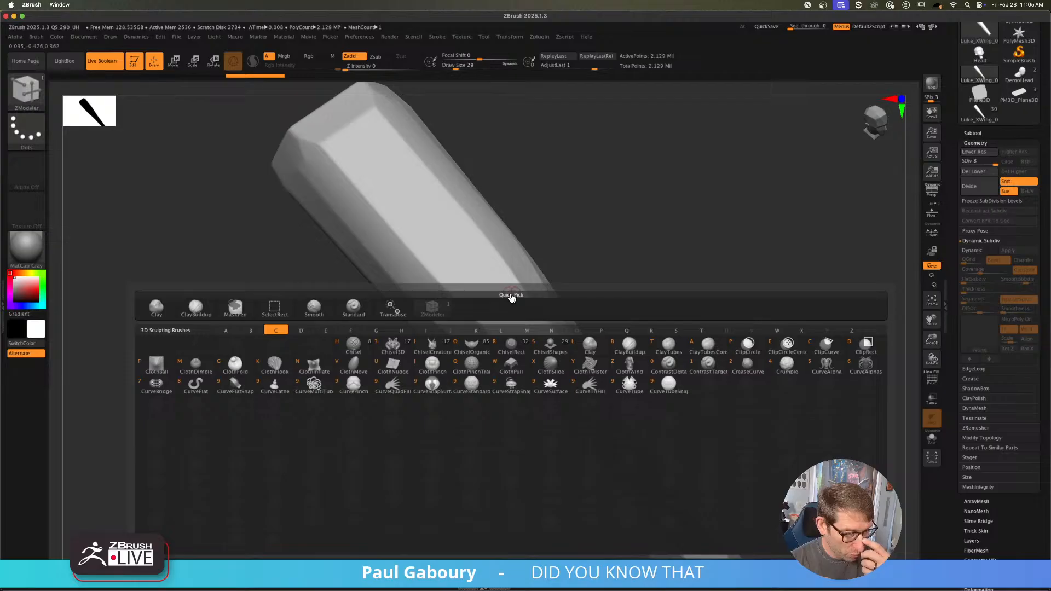
key("h")
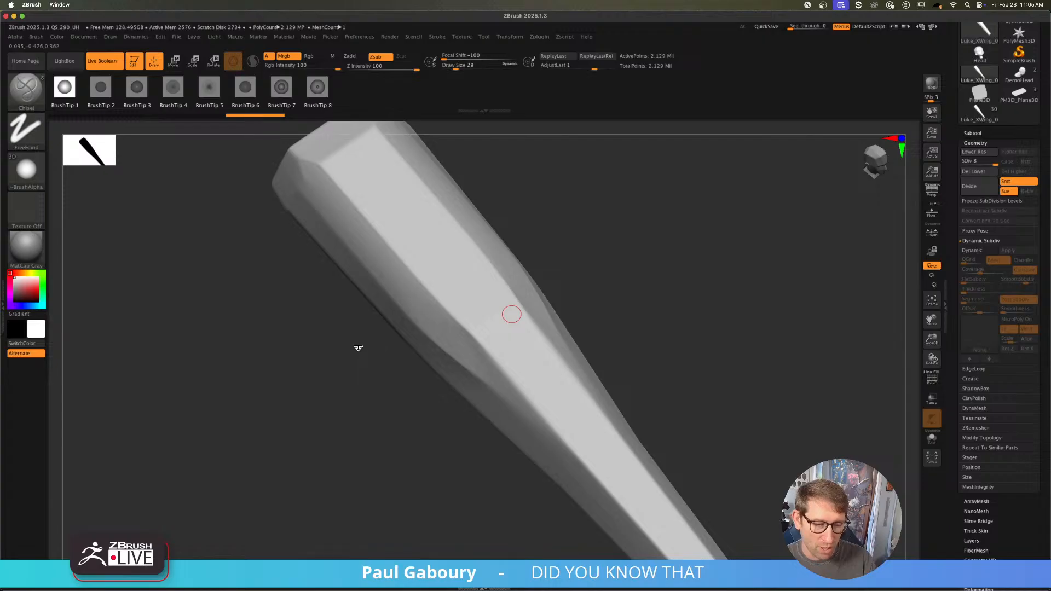
left_click(317, 88)
left_click(281, 88)
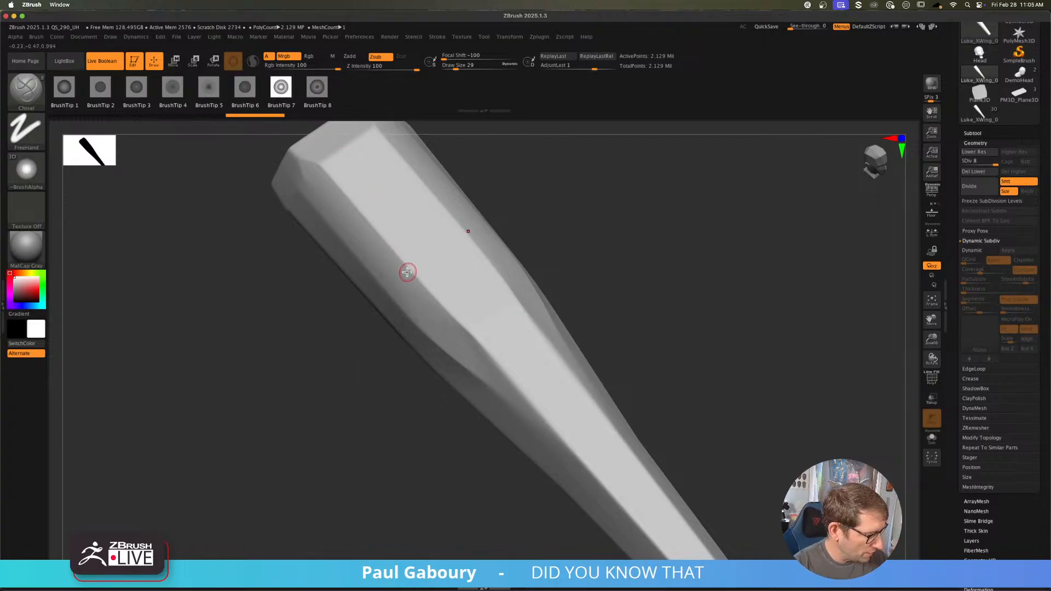
Step: Carve a long groove into the fuselage's upper face with BrushTip 7
right_click_drag(410, 250, 420, 261, "ctrl")
left_click_drag(340, 157, 517, 376)
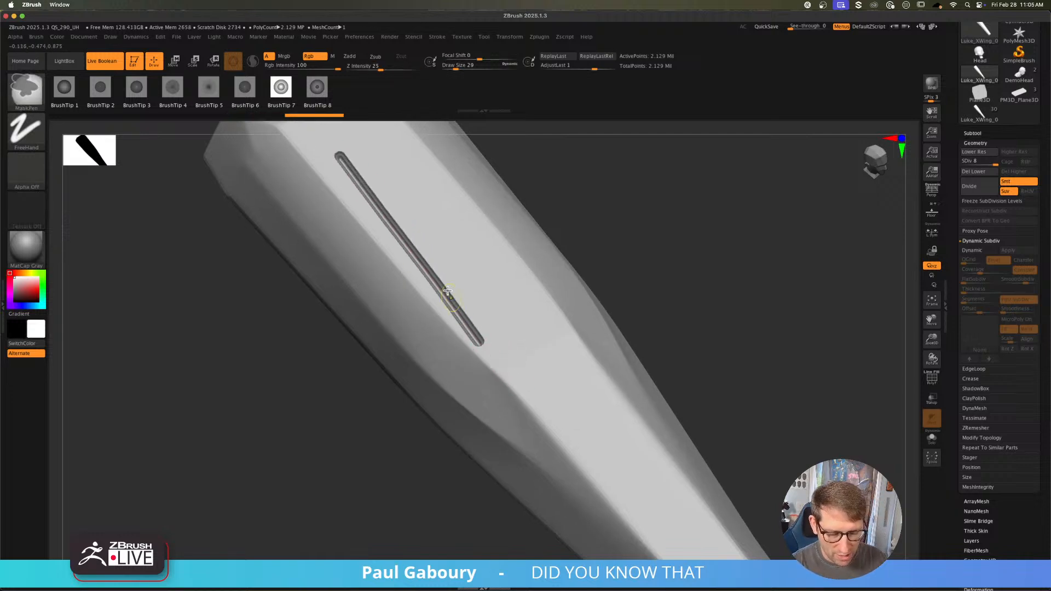
mouse_move(520, 378)
right_mouse_down("ctrl")
mouse_move(549, 359)
mouse_move(535, 331)
mouse_move(551, 341)
mouse_move(535, 344)
right_mouse_up("ctrl")
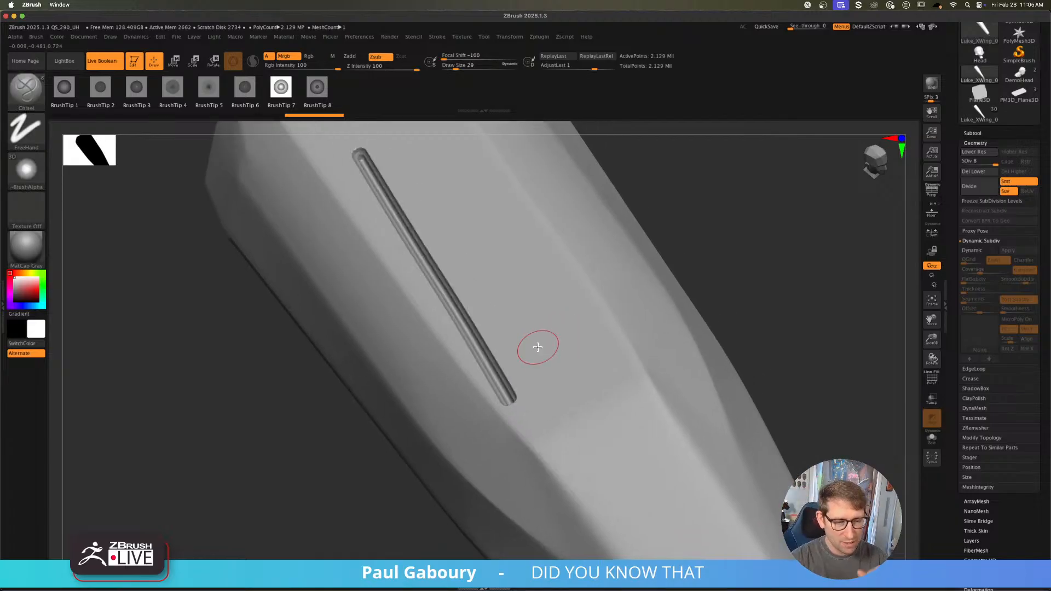
Step: Carve a second groove beside the first with BrushTip 8, and undo both grooves
left_click(317, 86)
left_click_drag(433, 174, 585, 404)
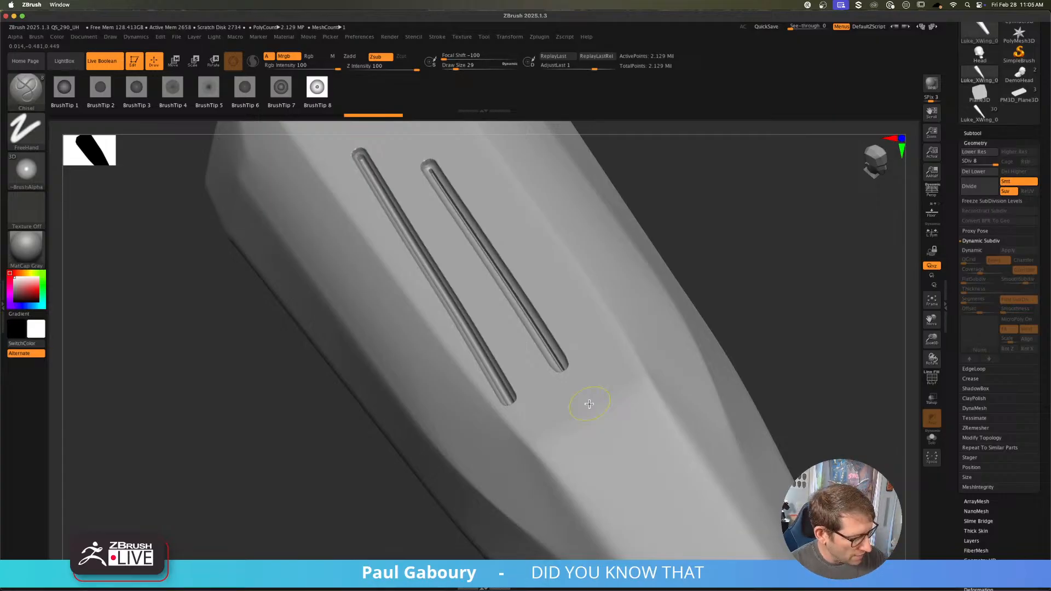
key("ctrl+z")
key("ctrl+z")
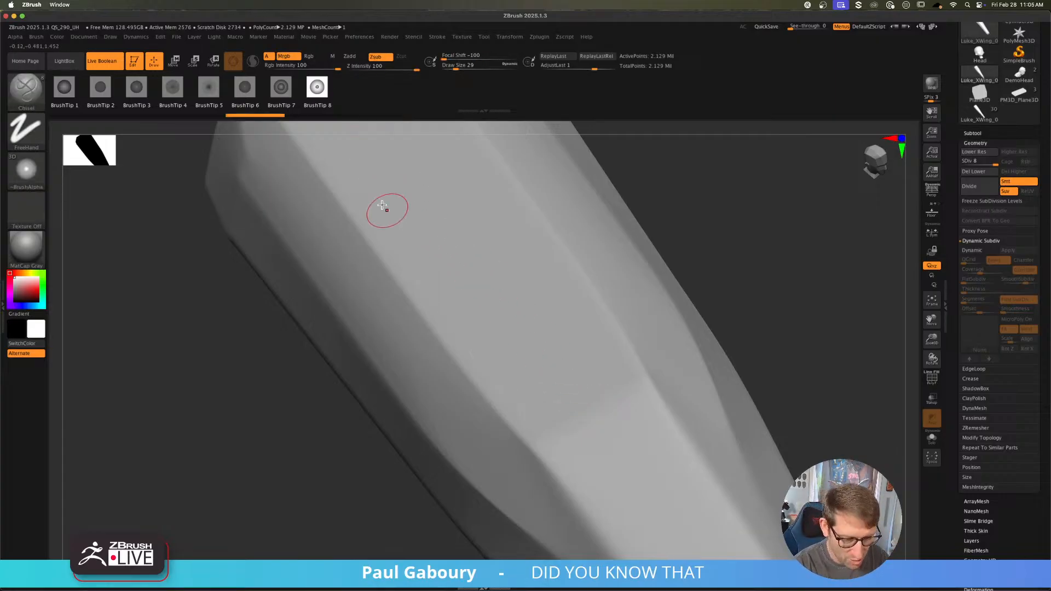
Step: Try two raised parallel ridges on the fuselage's upper face, using BrushTip 8 and BrushTip 7, and undo both
left_click_drag(359, 174, 549, 422)
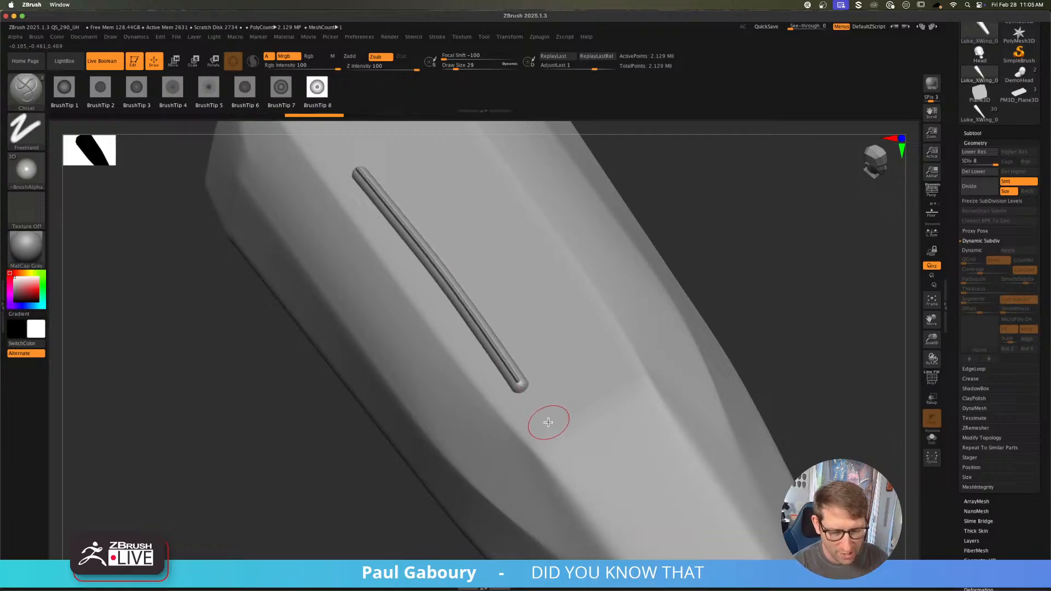
left_click(287, 100)
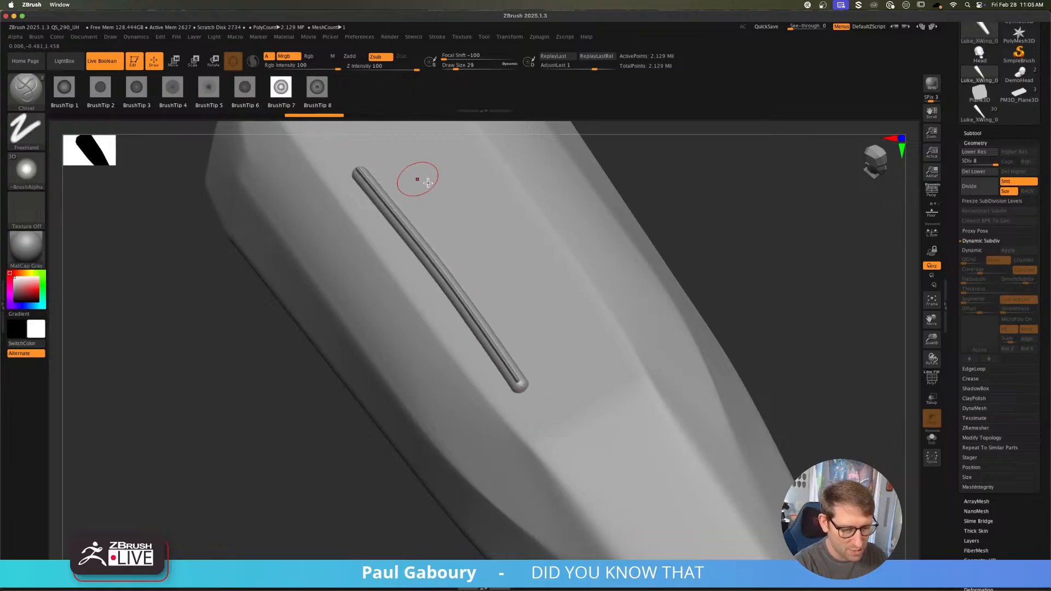
mouse_move(422, 169)
left_mouse_down()
mouse_move(481, 235)
mouse_move(572, 381)
left_mouse_up()
right_click_drag(587, 415, 591, 391)
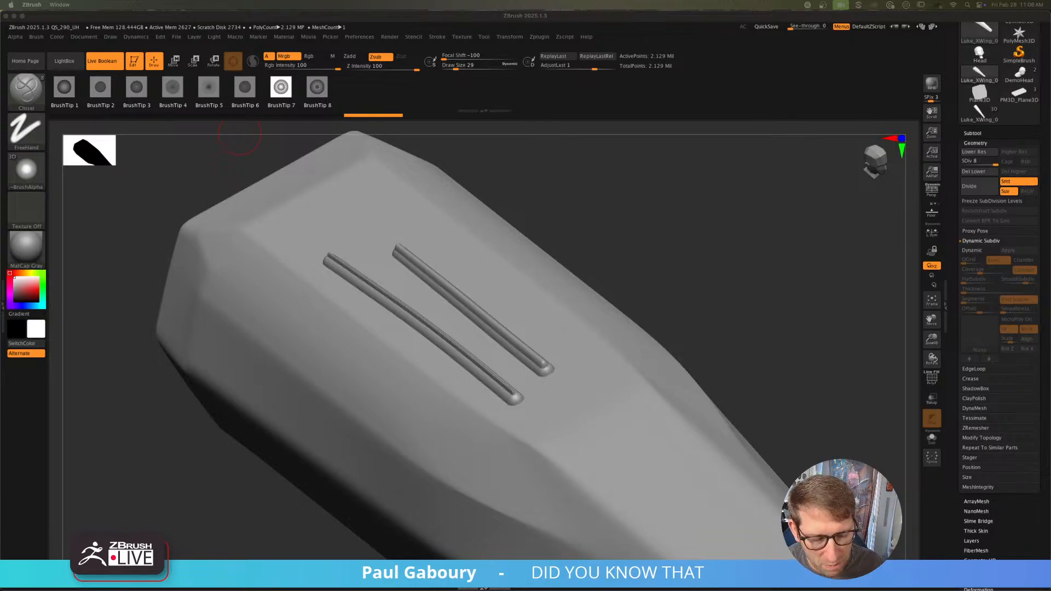
key("ctrl+z")
key("ctrl+z")
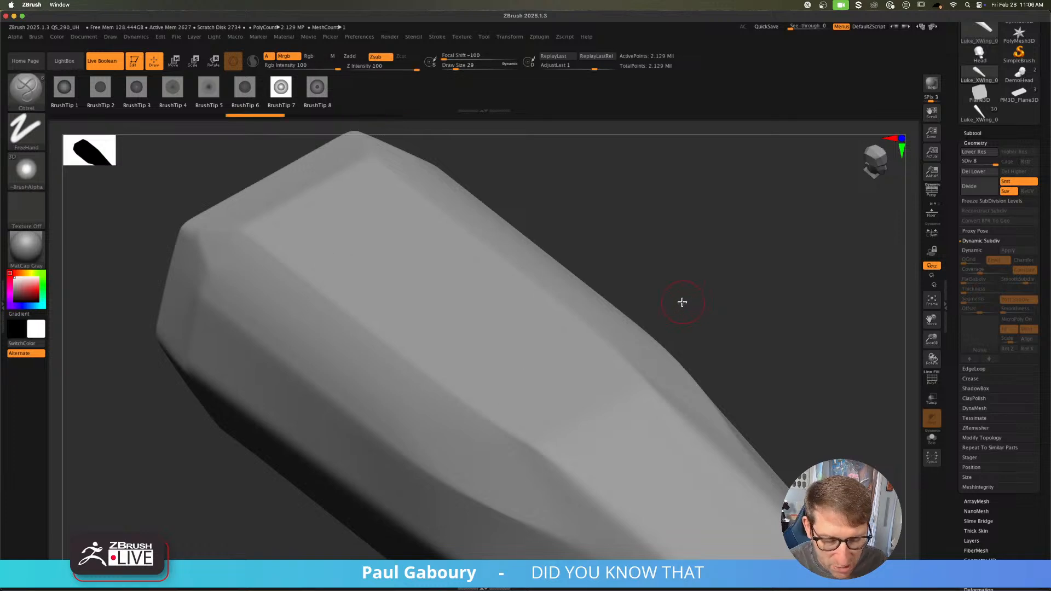
Step: Carve a long groove lengthwise into the fuselage's upper face with the Chisel brush's BrushTip 7, and retrace it
left_click_drag(305, 230, 550, 438)
right_click_drag(568, 417, 559, 420)
left_click_drag(544, 430, 300, 145, "shift")
left_click_drag(485, 348, 569, 448, "shift")
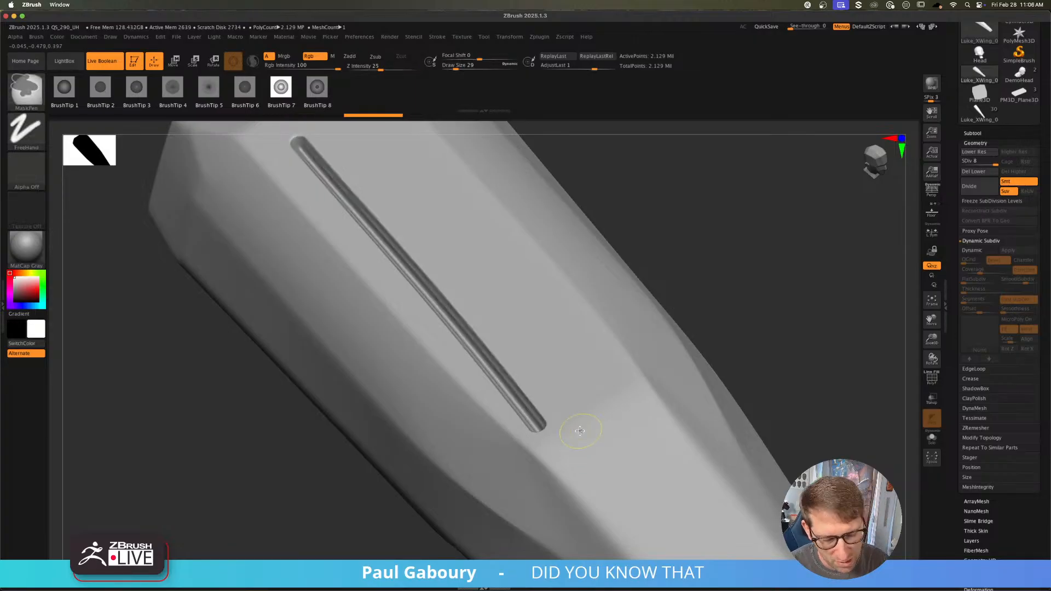
Step: Undo the BrushTip 7 groove, and try a long groove on the fuselage's upper face with BrushTip 3, undoing it too
key("ctrl+z")
key("ctrl+z")
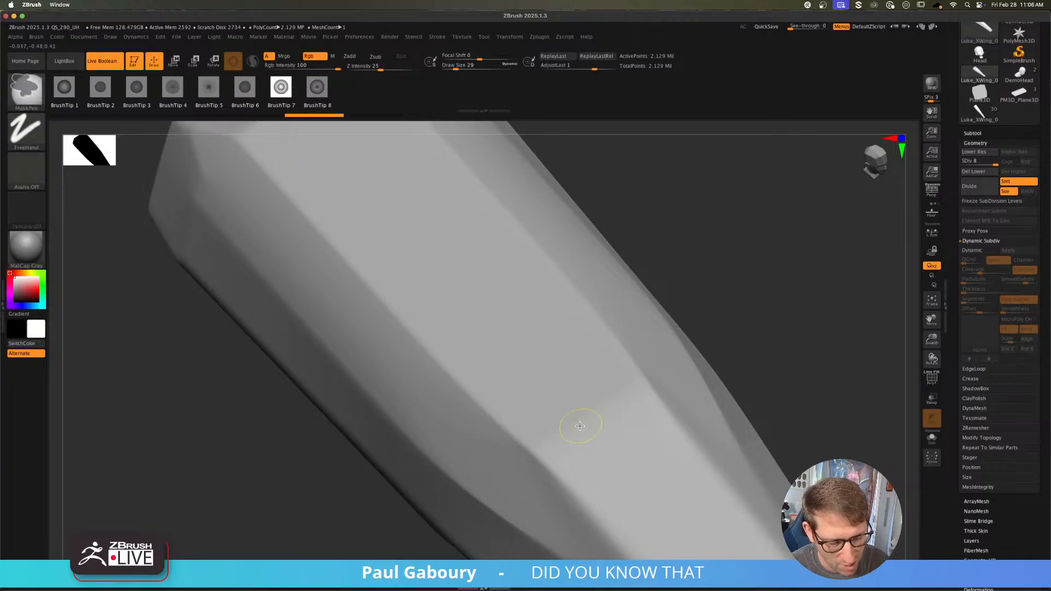
right_click_drag(534, 398, 525, 391, "alt")
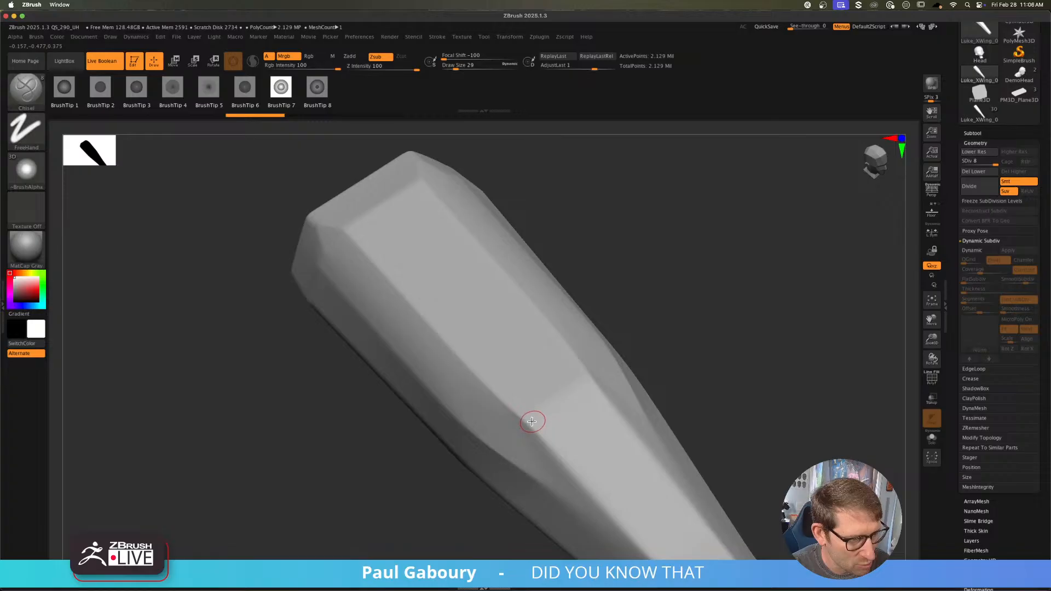
right_click_drag(534, 417, 547, 411, "alt")
left_click(136, 88)
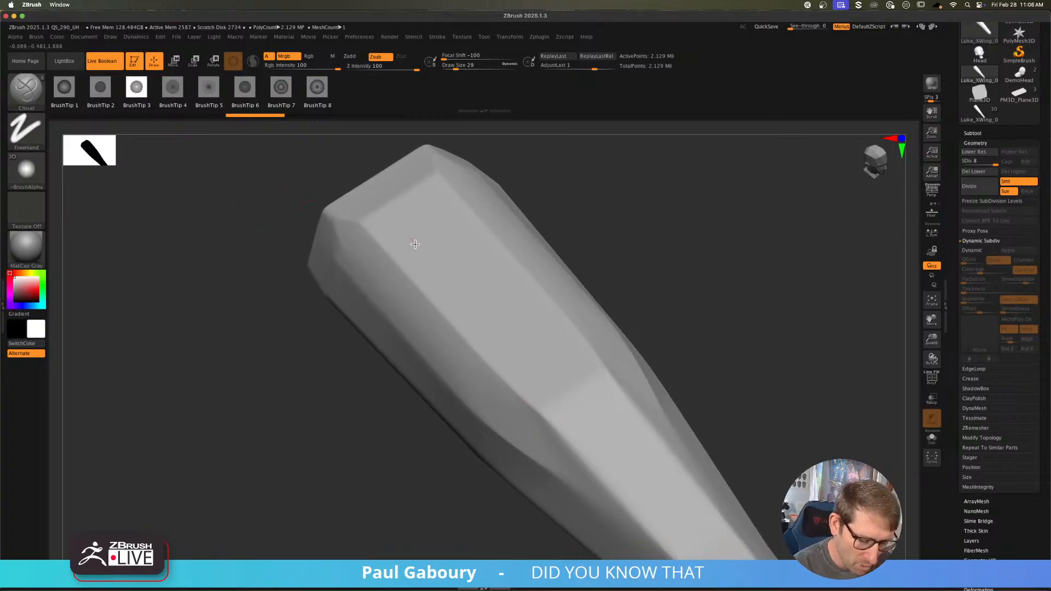
left_click_drag(412, 240, 604, 430)
right_click_drag(629, 410, 639, 387)
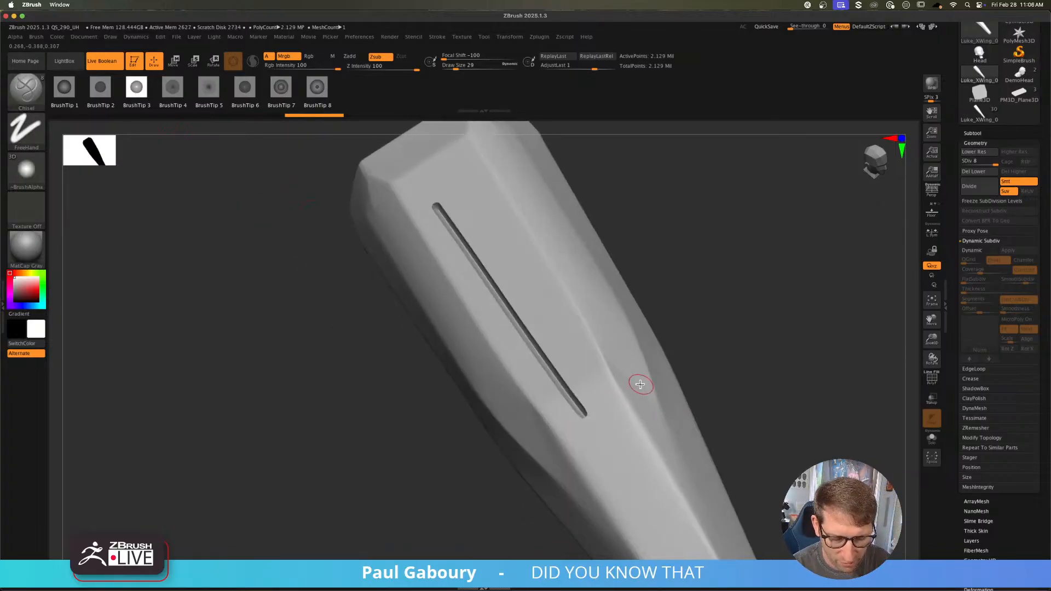
key("super+z")
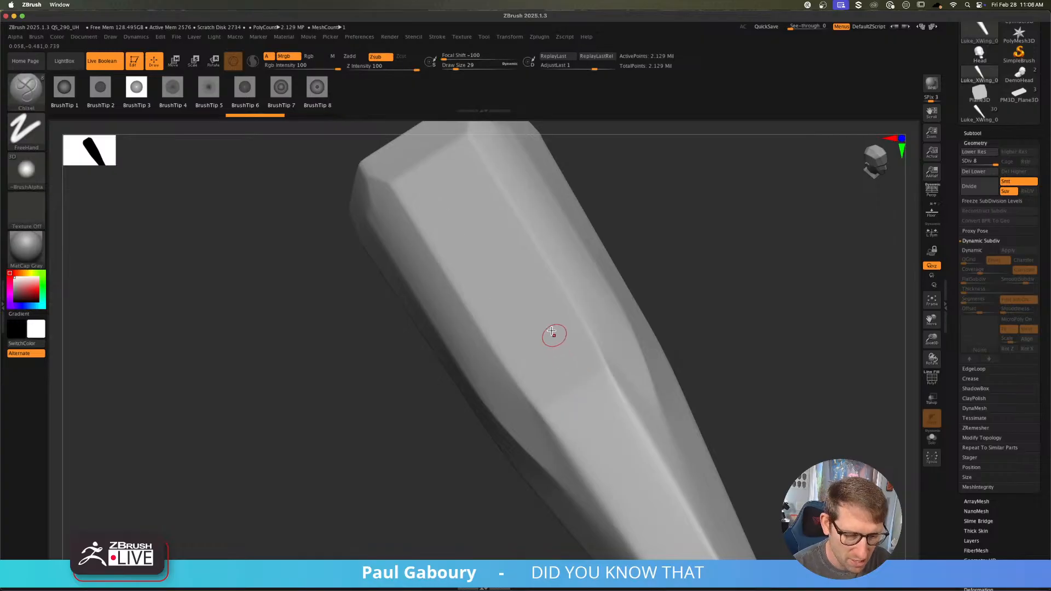
Step: Try three BrushTip 3 grooves along the fuselage's upper face at Z Intensity 100, 41 and 75, undoing each one
left_click_drag(429, 210, 550, 403)
right_click_drag(558, 385, 557, 339)
key("super+z")
left_click_drag(396, 67, 391, 68)
left_click_drag(321, 192, 538, 400)
key("super+z")
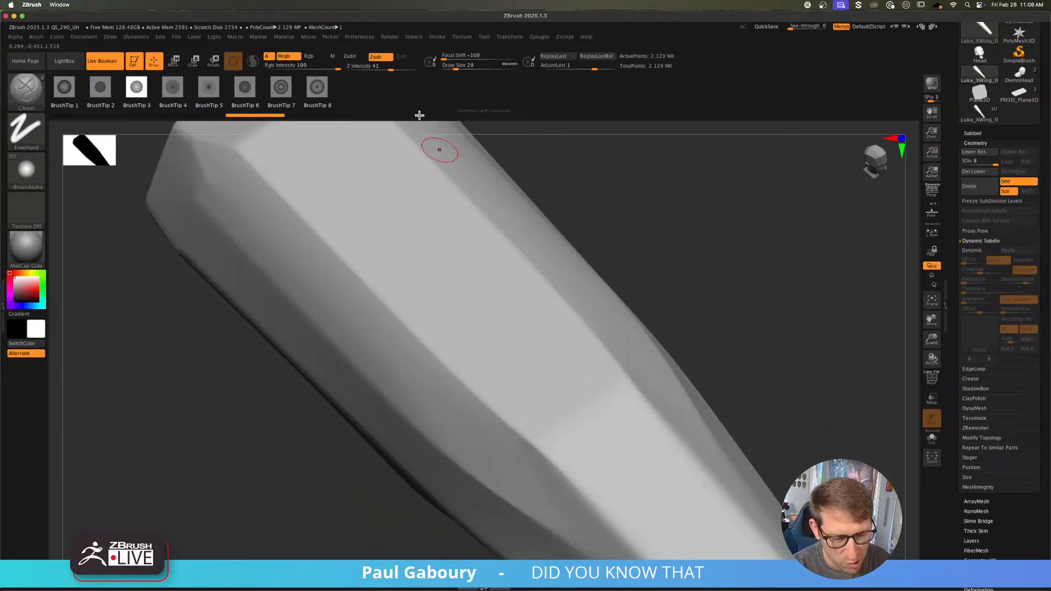
left_click_drag(391, 68, 407, 66)
mouse_move(353, 216)
left_mouse_down()
mouse_move(462, 251)
mouse_move(559, 394)
left_mouse_up()
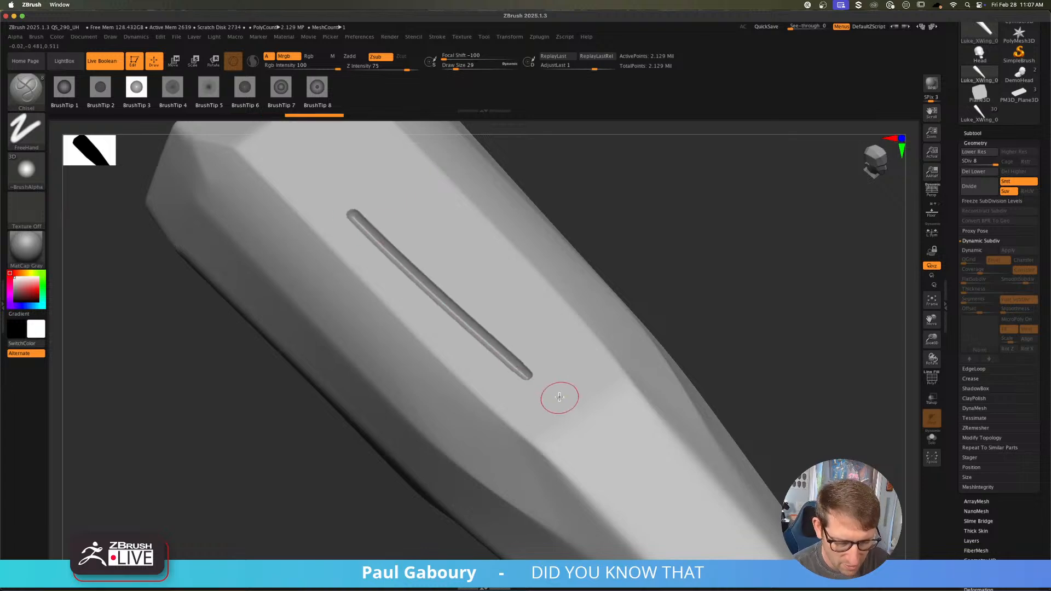
key("super+z")
Step: Reduce the Draw Size to about 6.58, test a thin BrushTip 3 groove on the upper face, and undo the groove
key("s")
mouse_move(453, 265)
left_mouse_down()
mouse_move(464, 266)
mouse_move(446, 262)
left_mouse_up()
left_click_drag(310, 176, 556, 378)
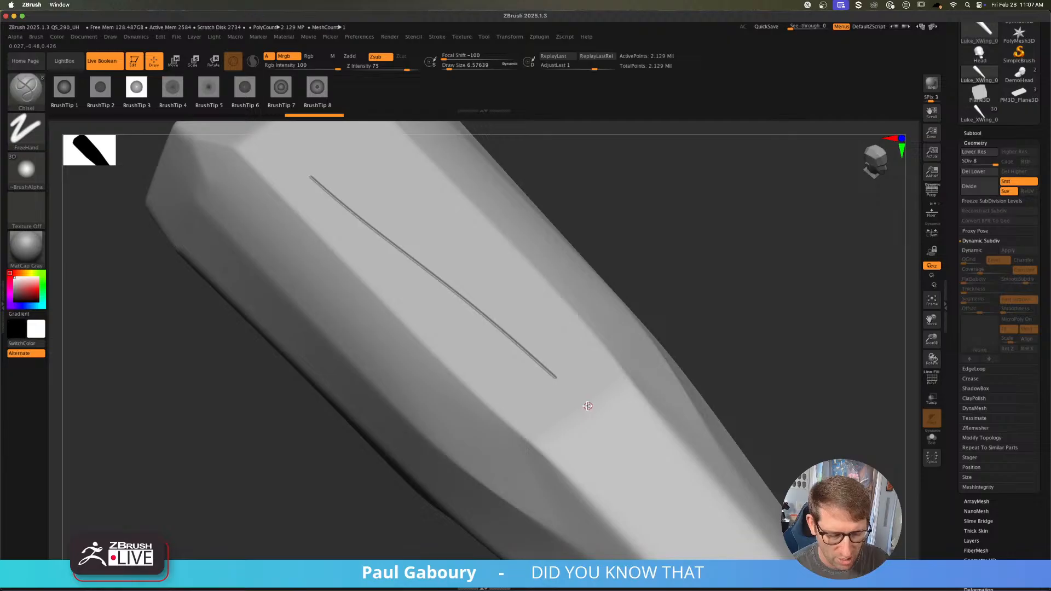
key("super+z")
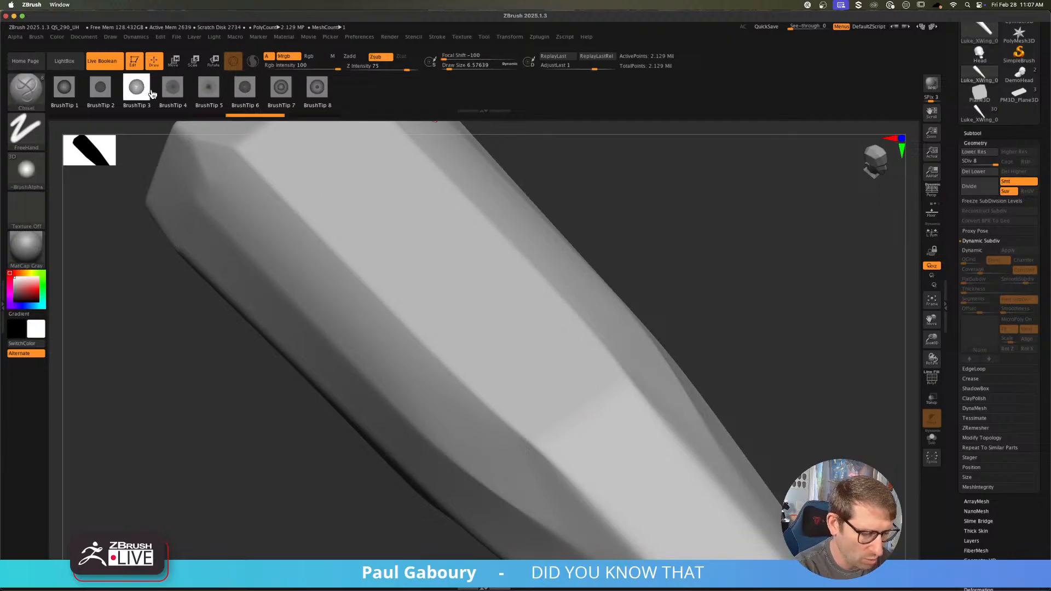
Step: Choose BrushTip 1, test a thin lengthwise groove on the fuselage's upper face, and undo the groove
left_click(70, 95)
left_click_drag(327, 176, 534, 388)
right_click_drag(546, 391, 549, 394)
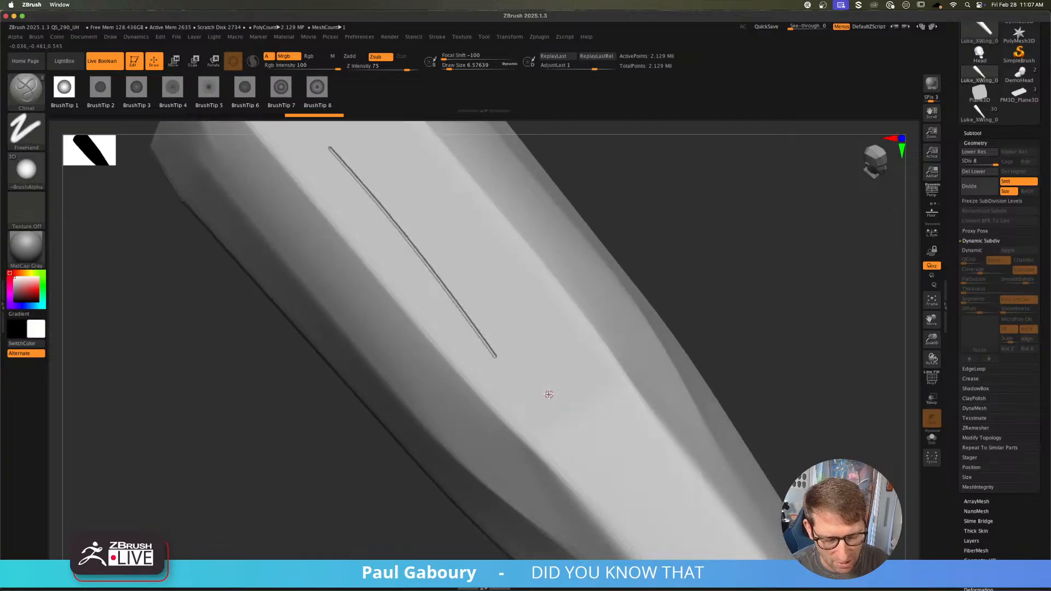
key("super+z")
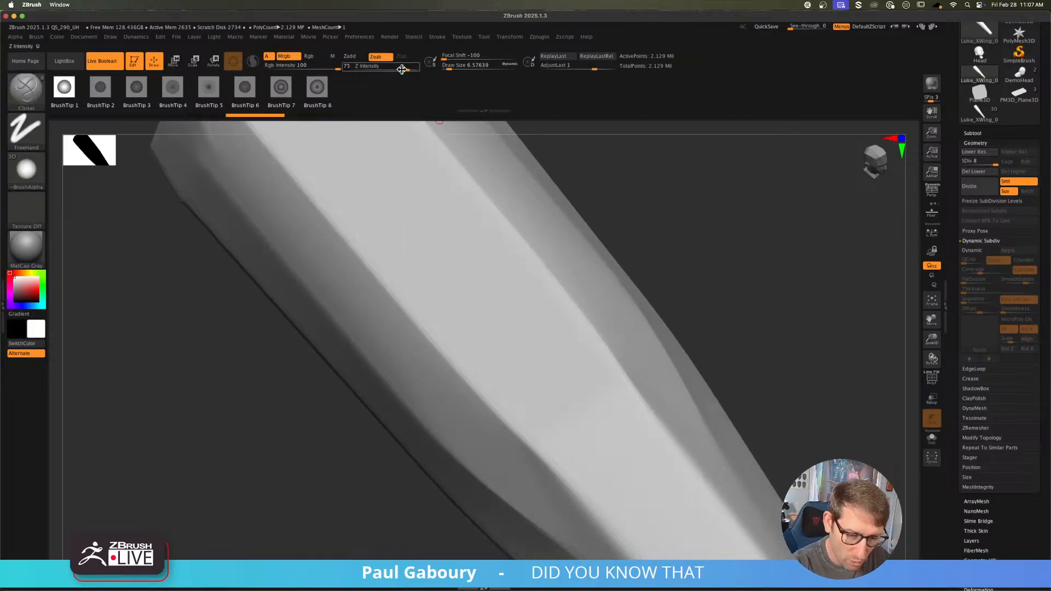
Step: Set the Z Intensity to 100, test another thin BrushTip 1 groove on the upper face, and undo the groove
left_click_drag(405, 68, 420, 69)
left_click_drag(333, 192, 546, 423)
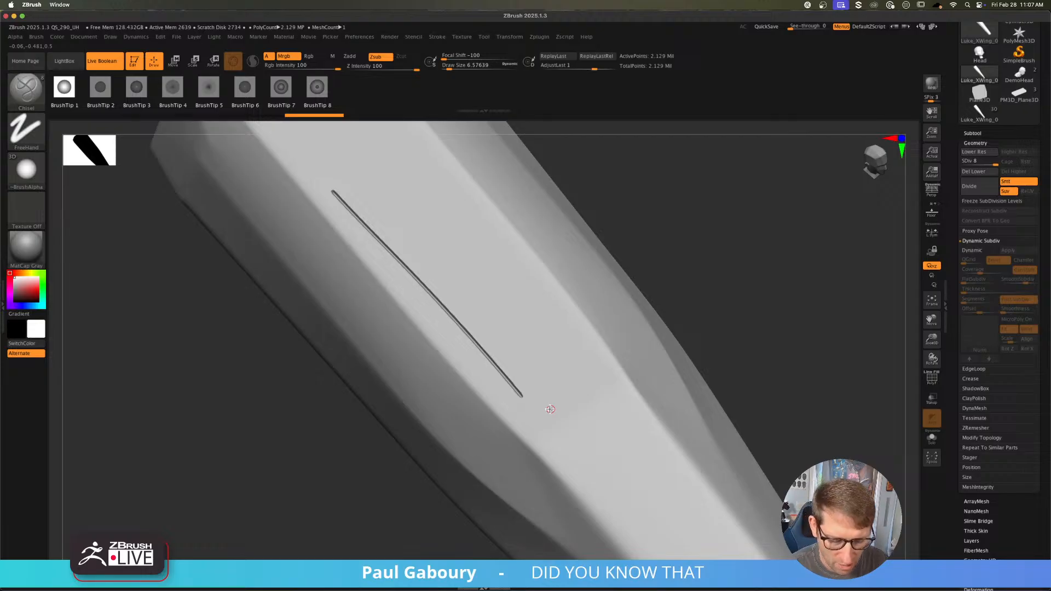
key("ctrl+z")
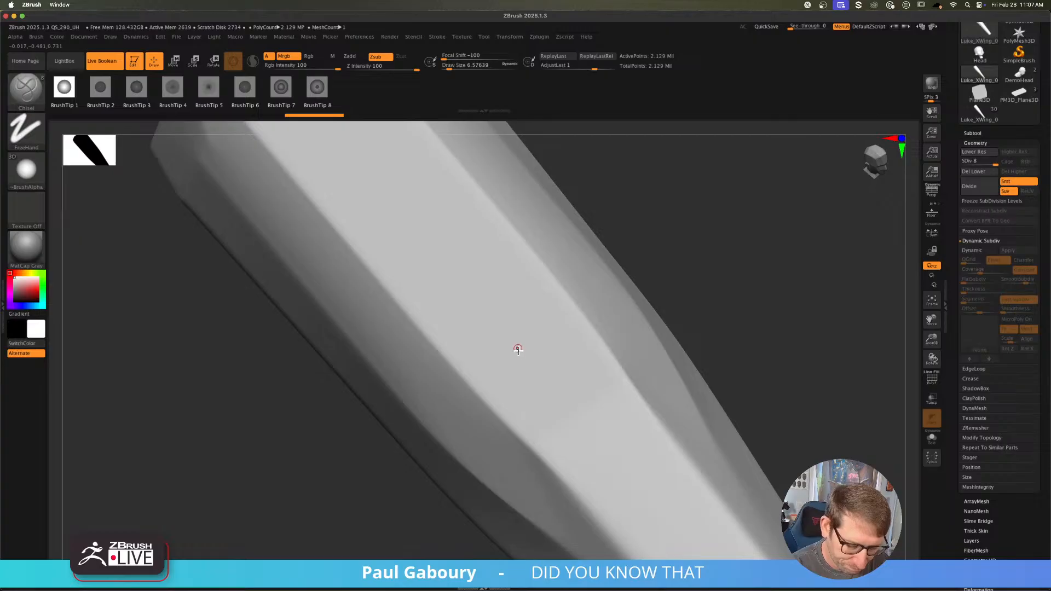
key("ctrl+z")
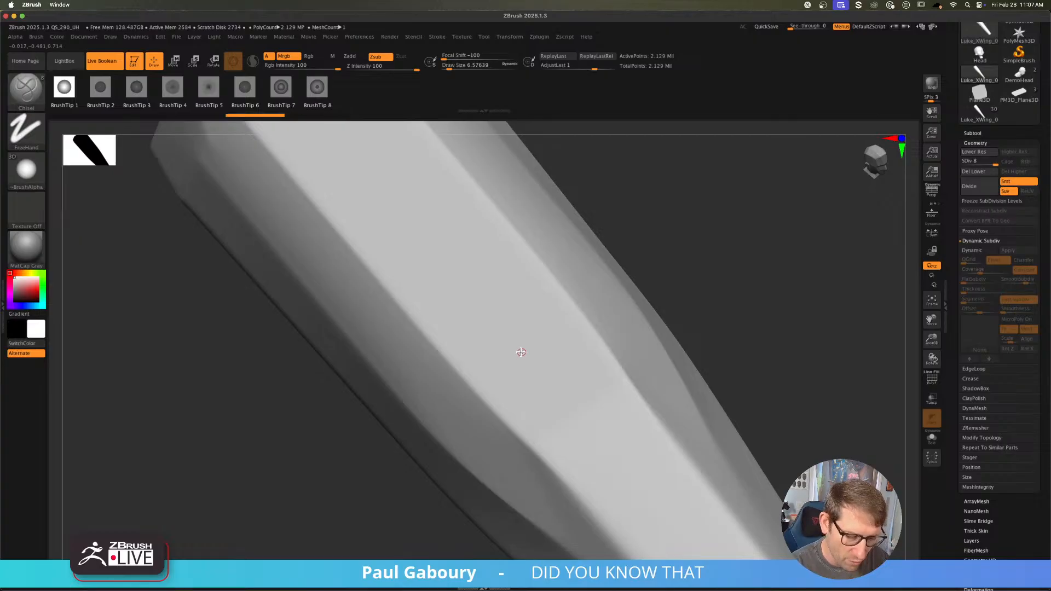
Step: Carve a thin lengthwise groove on the upper face, try short strokes across the surface beside it, and undo them all
left_click_drag(313, 167, 500, 369)
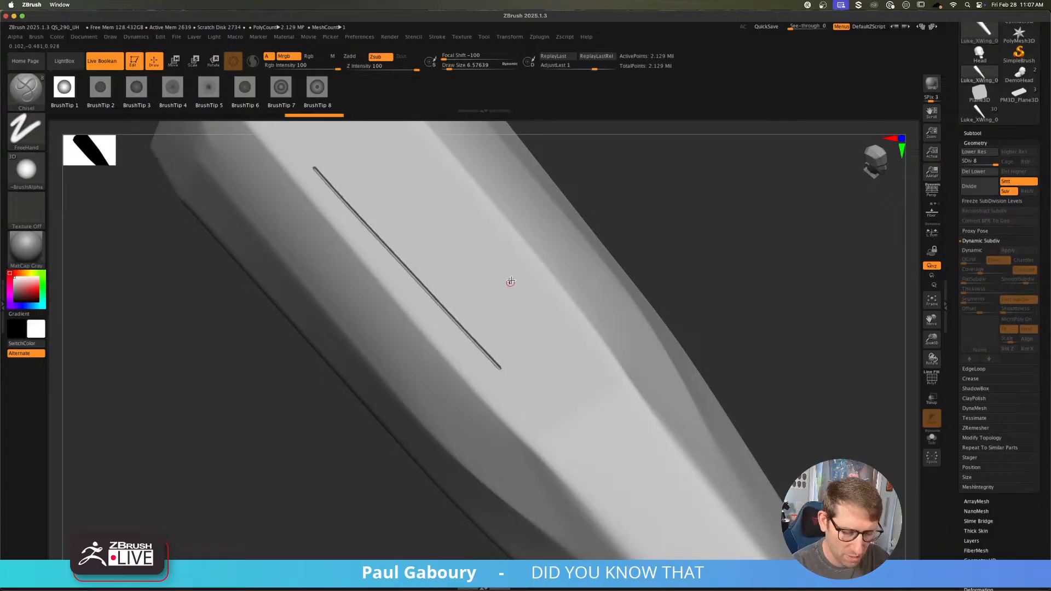
left_click_drag(500, 295, 472, 324)
left_click_drag(568, 319, 471, 422)
key("ctrl+z")
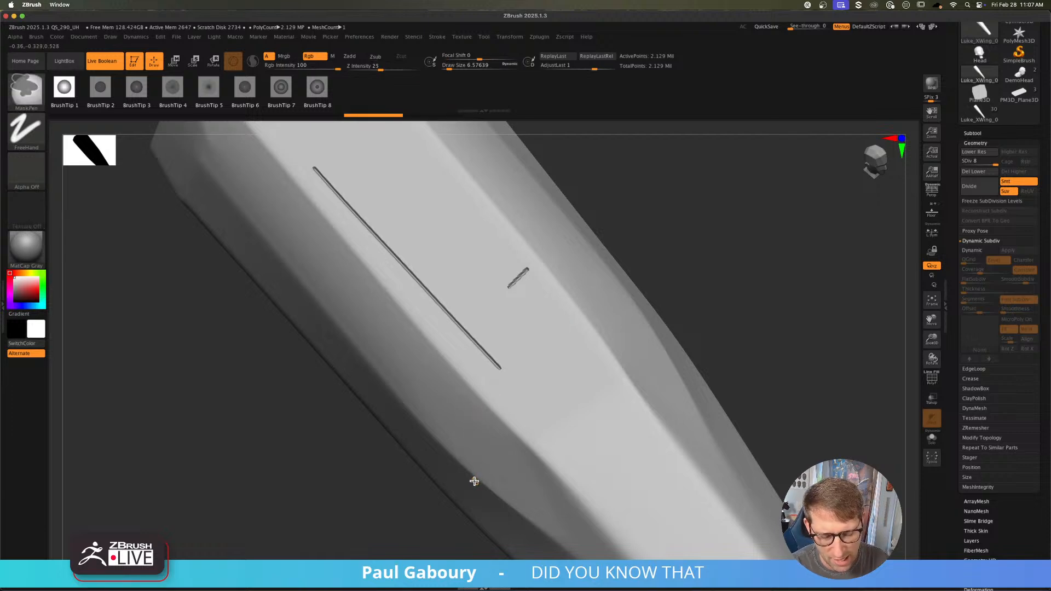
key("ctrl+z")
Step: Carve two thin parallel grooves along the upper face, and cut a diagonal groove across both, redoing that crossing stroke once
mouse_move(342, 200)
left_mouse_down()
mouse_move(438, 298)
mouse_move(501, 388)
left_mouse_up()
mouse_move(370, 174)
left_mouse_down()
mouse_move(512, 341)
mouse_move(520, 301)
left_mouse_up()
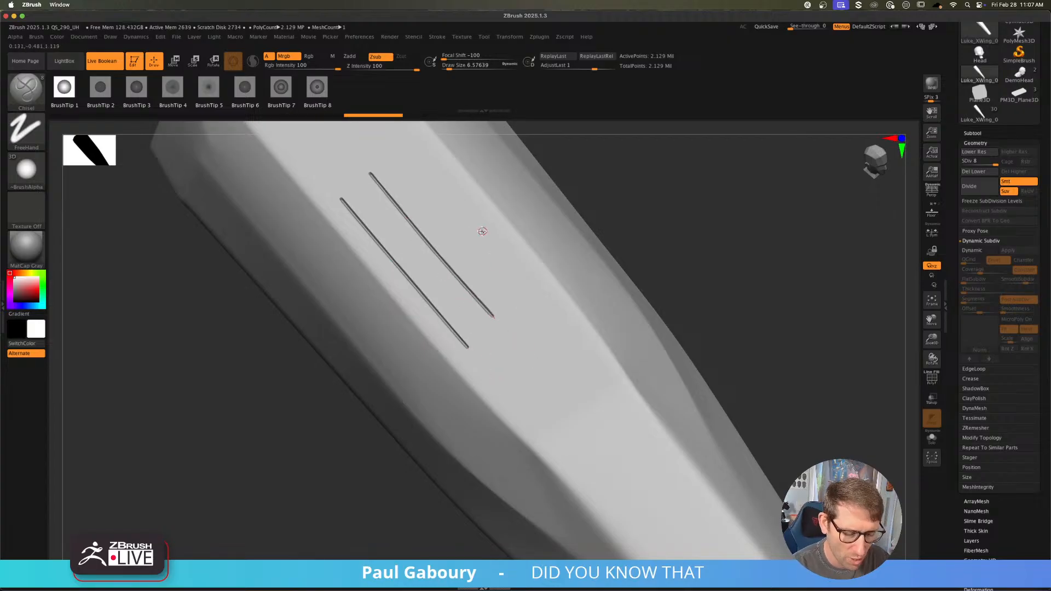
left_click_drag(482, 231, 398, 320)
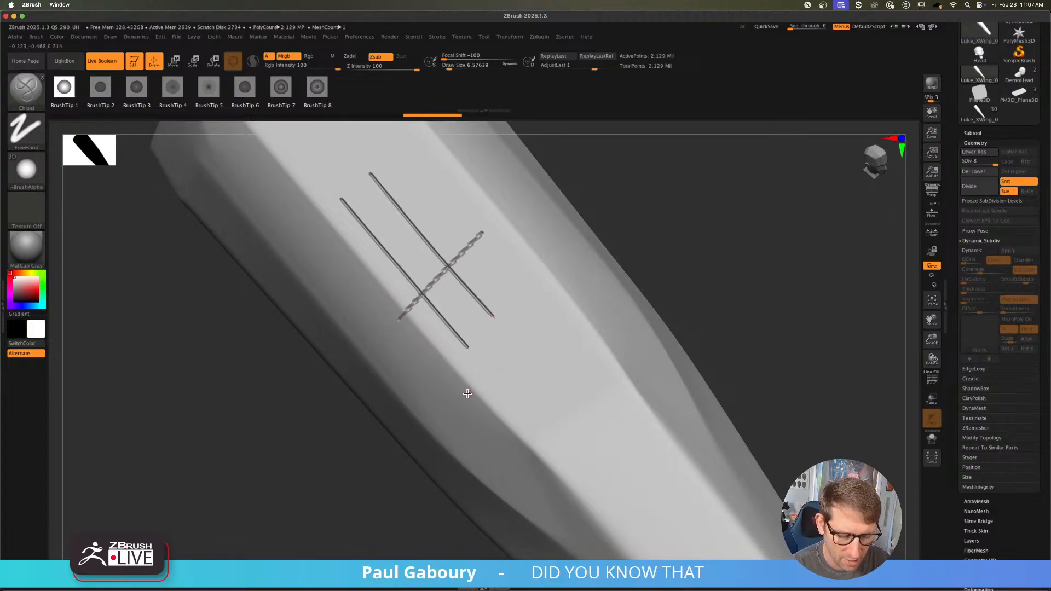
key("ctrl+z")
left_click_drag(508, 250, 425, 319)
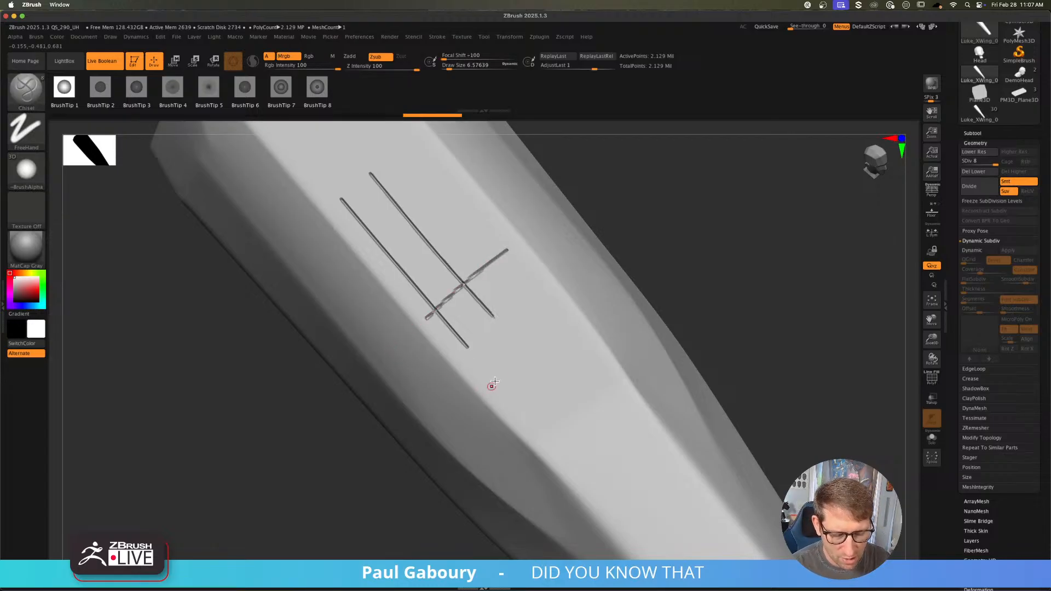
Step: Examine the groove crossings up close, undo the grooves, and return the fuselage to the start of its undo history
right_click_drag(507, 369, 523, 391, "alt")
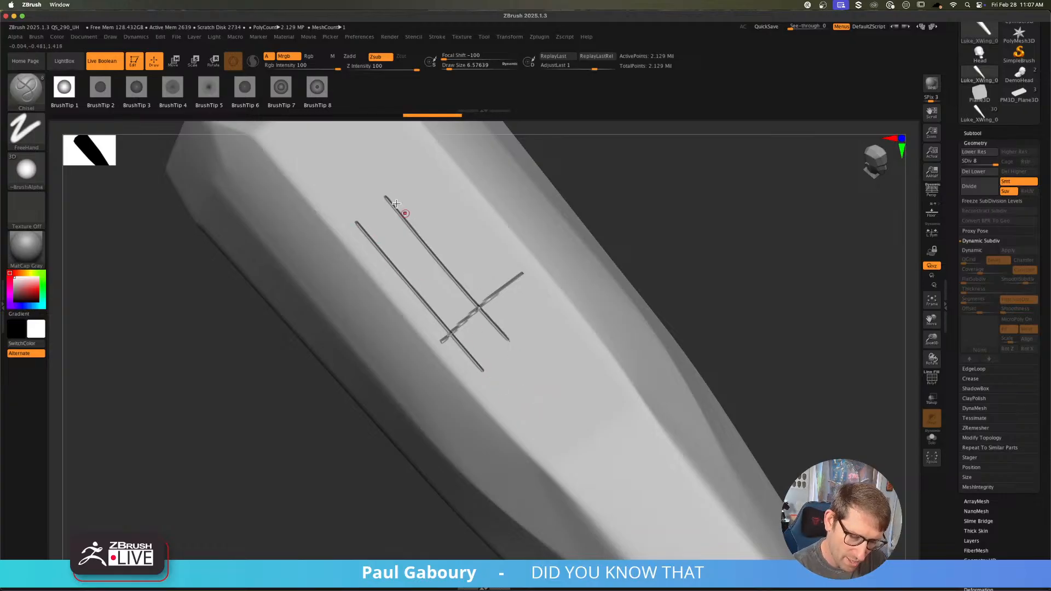
right_click_drag(510, 345, 510, 308, "ctrl")
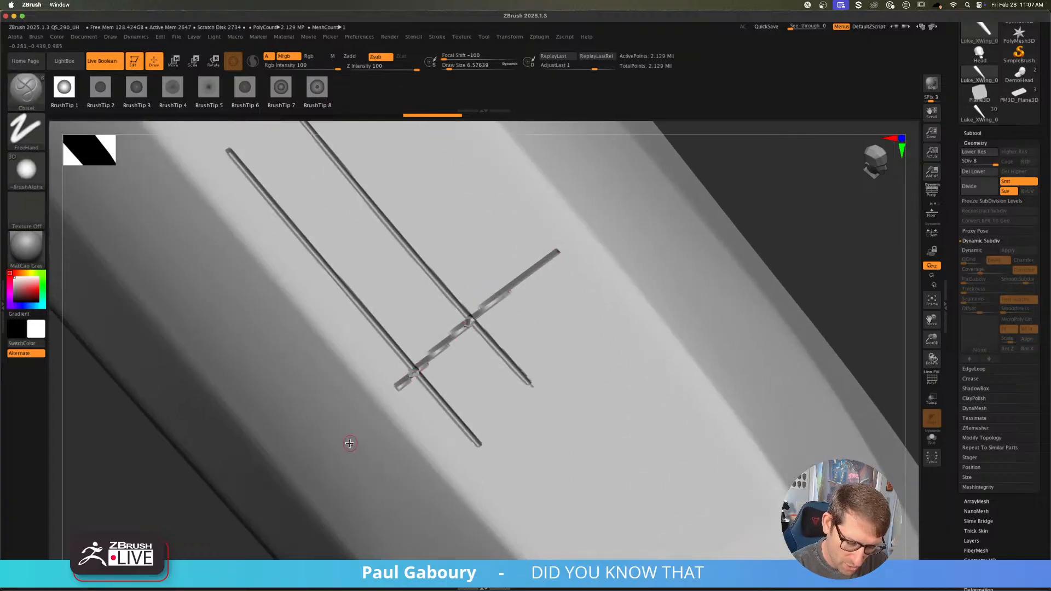
right_click_drag(522, 347, 533, 395, "ctrl")
key("ctrl+z")
key("ctrl+z")
key("ctrl+z")
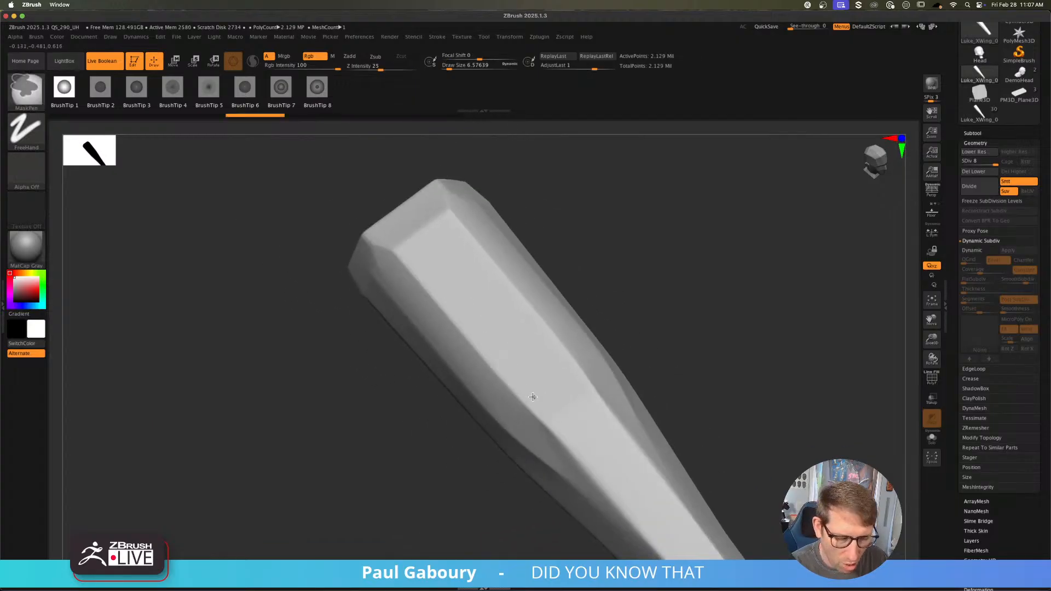
left_click_drag(259, 121, 77, 117)
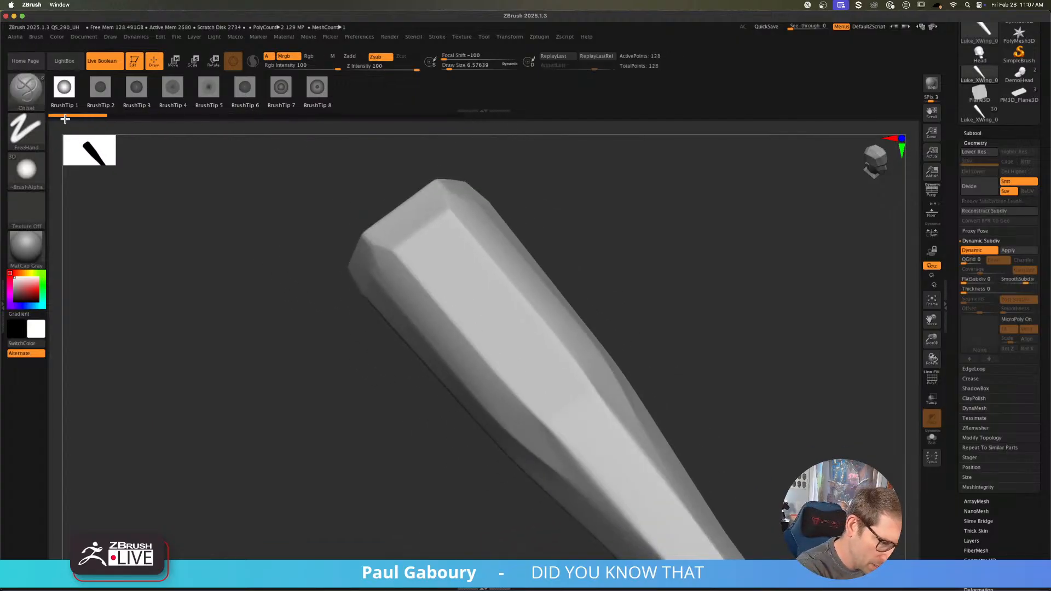
Step: Show the polyframe on the whole fuselage and turn off its dynamic subdivision
key("shift+f")
mouse_move(648, 336)
left_mouse_down()
mouse_move(631, 340)
mouse_move(587, 290)
mouse_move(593, 344)
mouse_move(615, 310)
left_mouse_up()
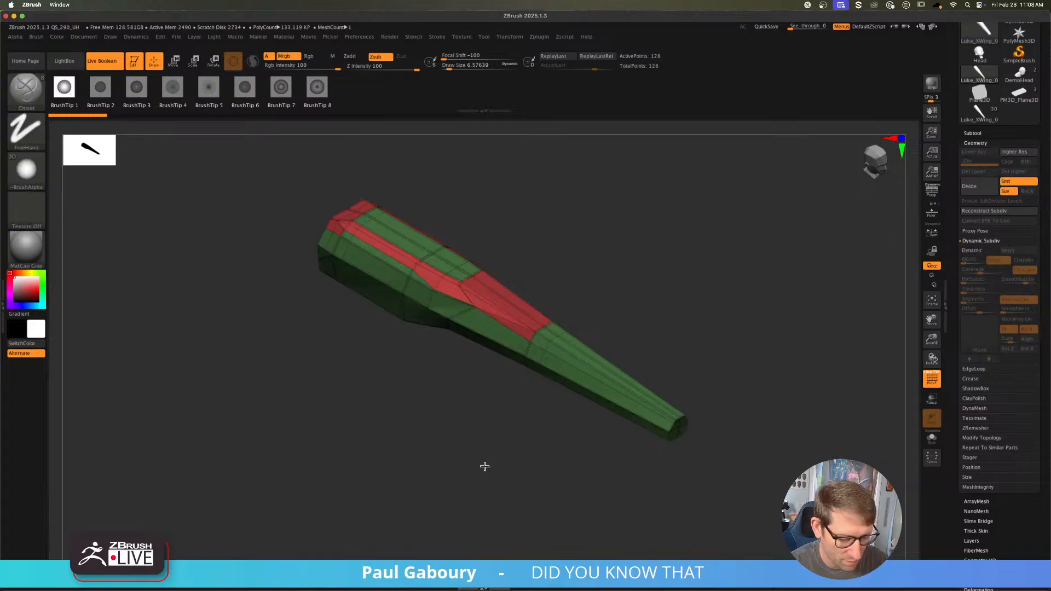
key("shift+d")
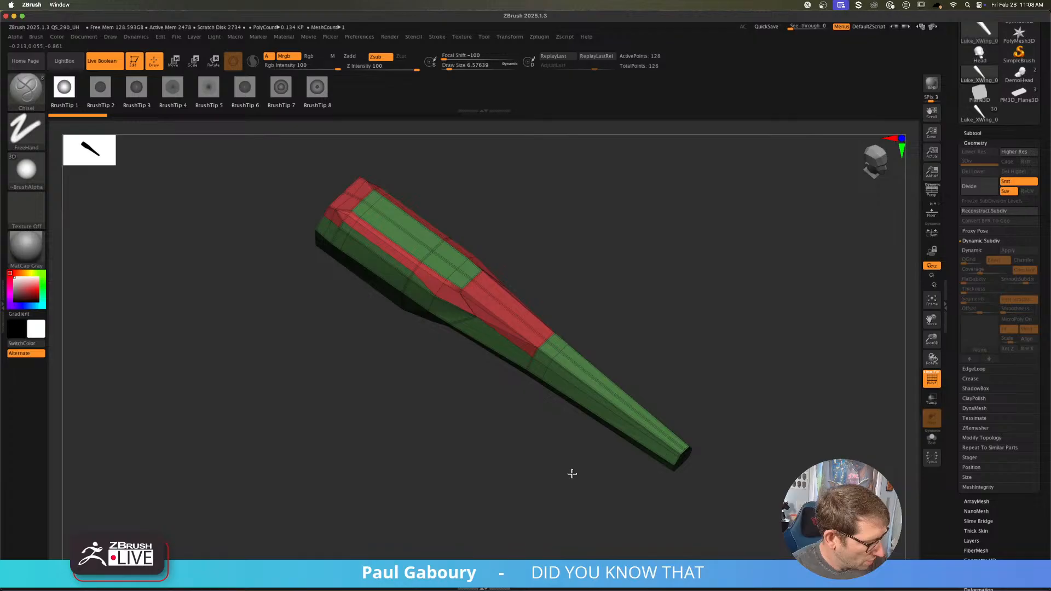
Step: Switch to the ZModeler brush and frame the tapered nose section of the fuselage
key("b")
key("z")
key("m")
left_click_drag(591, 441, 542, 430, "alt")
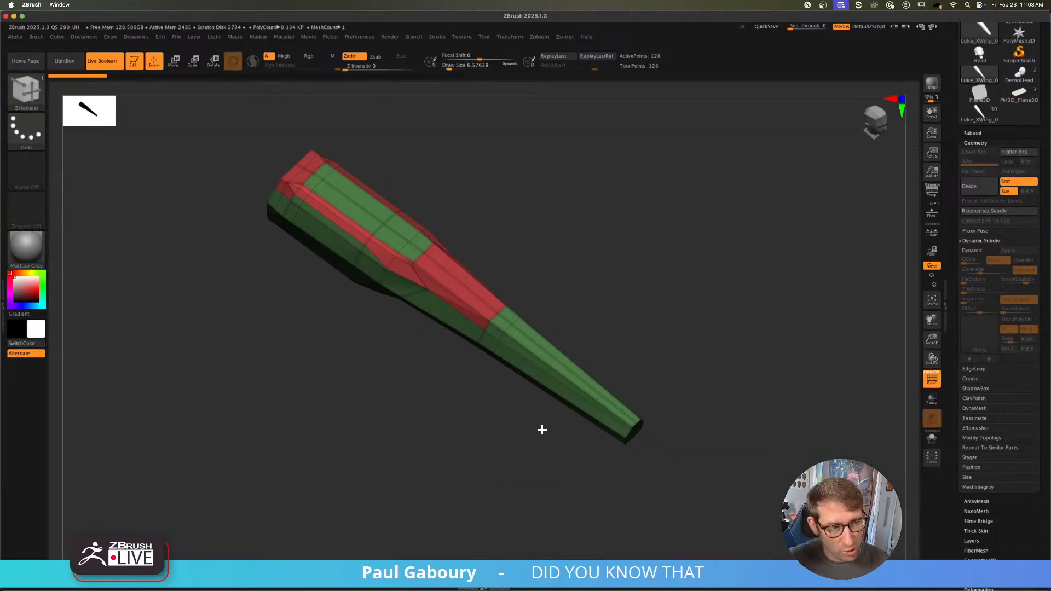
mouse_move(589, 382)
right_mouse_down("alt")
mouse_move(564, 343)
mouse_move(575, 356)
mouse_move(563, 363)
right_mouse_up("alt")
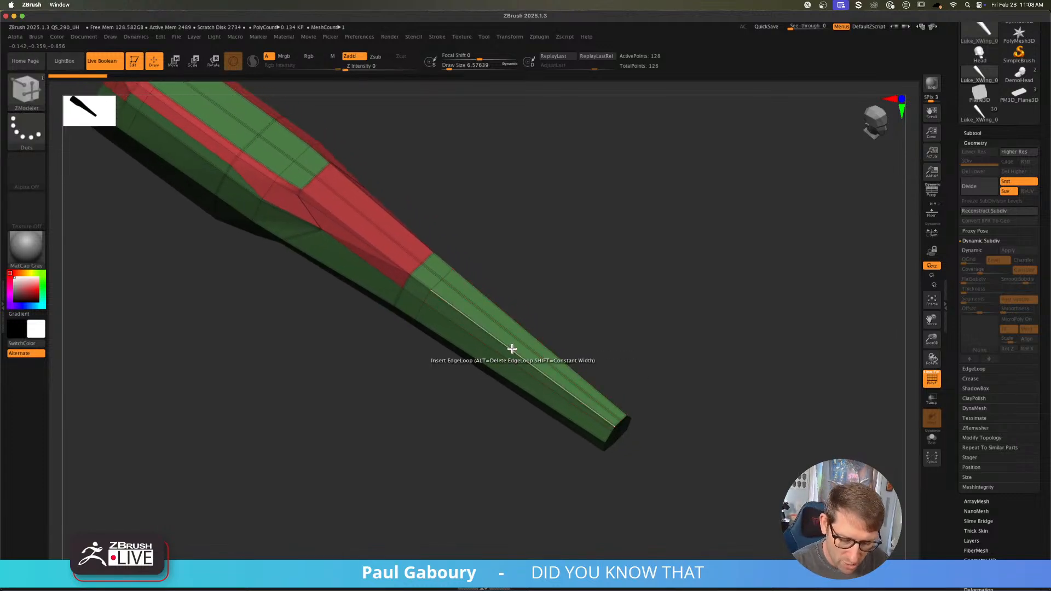
Step: Set the ZModeler edge action to Insert with Multiple EdgeLoops as the target and the Keep Polygroup modifier
key("space")
left_click(456, 426)
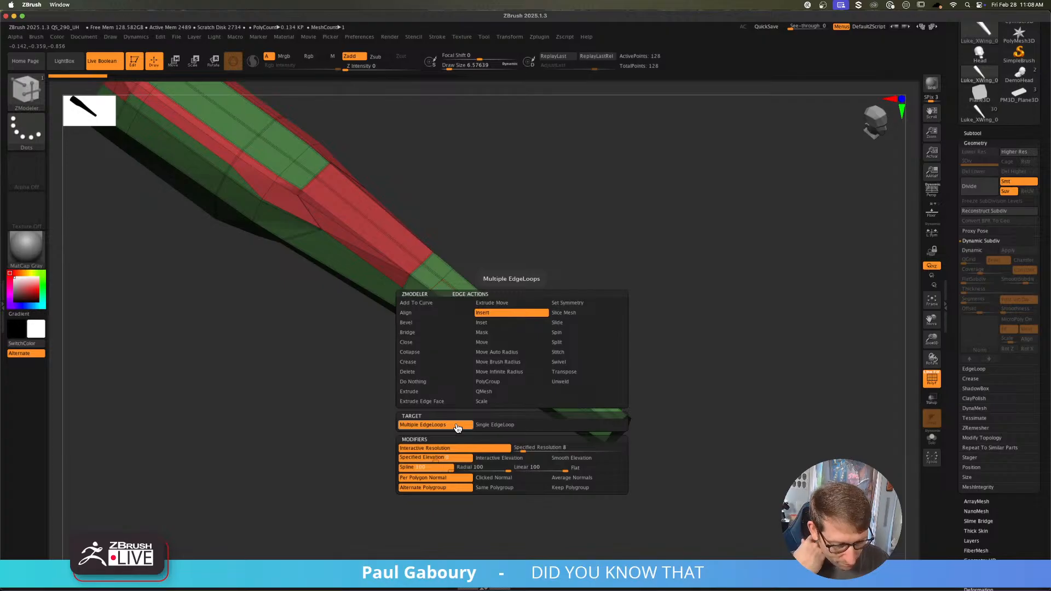
left_click(583, 489)
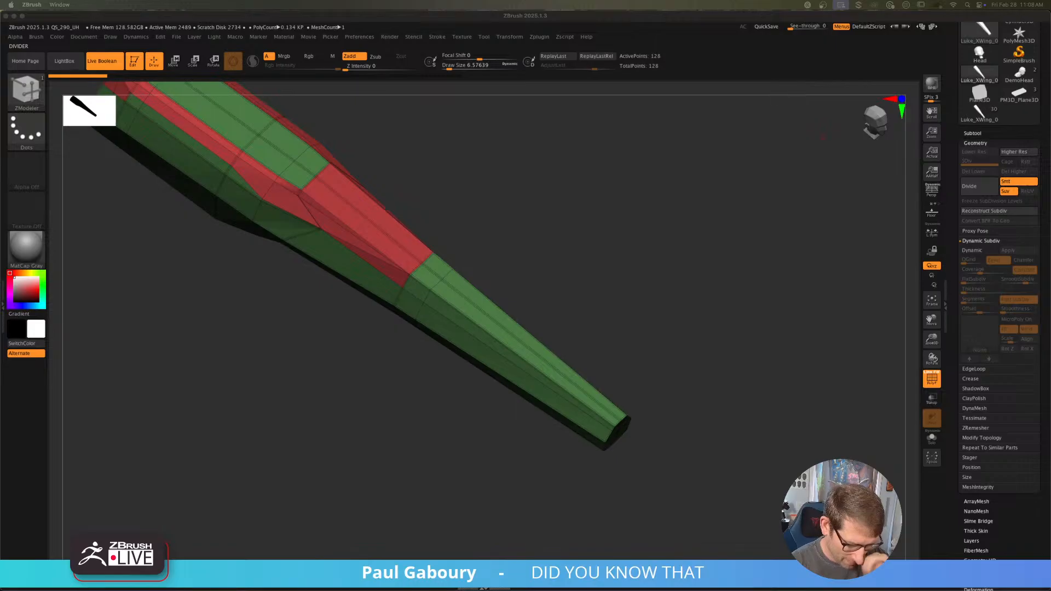
left_click(507, 347)
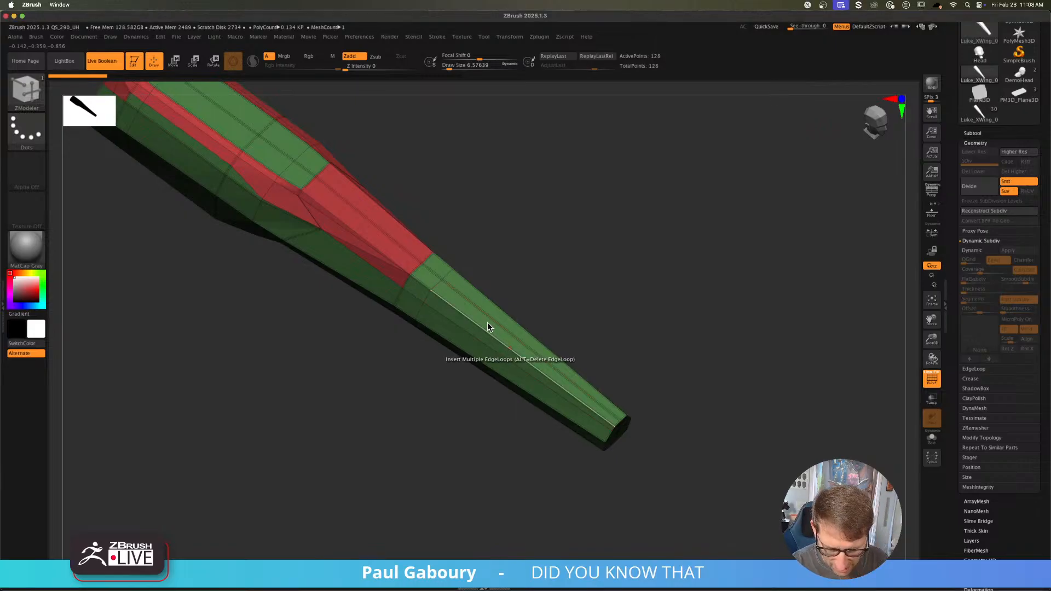
key("space")
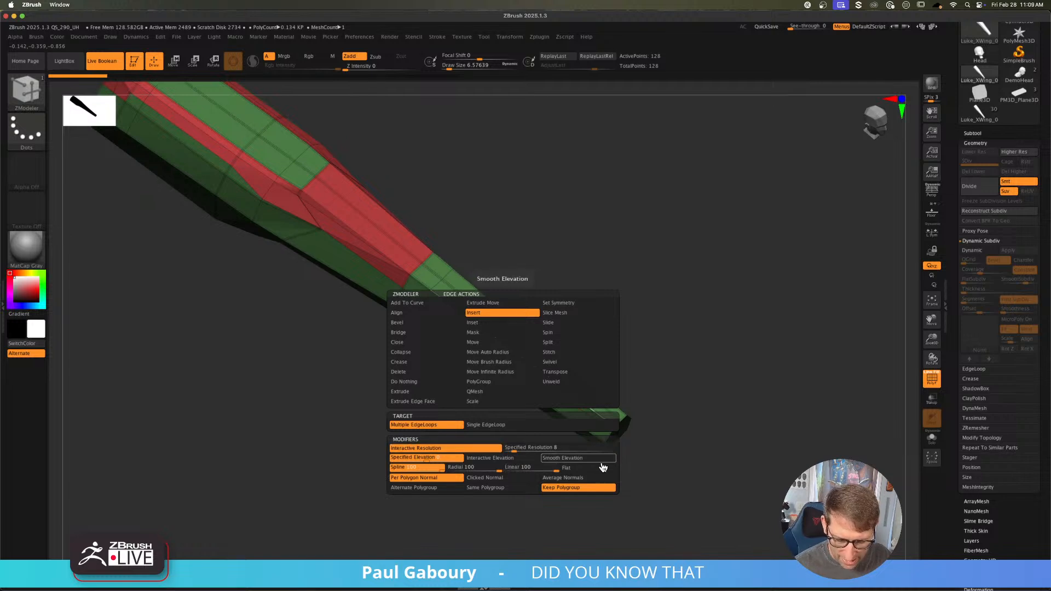
left_click_drag(503, 495, 507, 472)
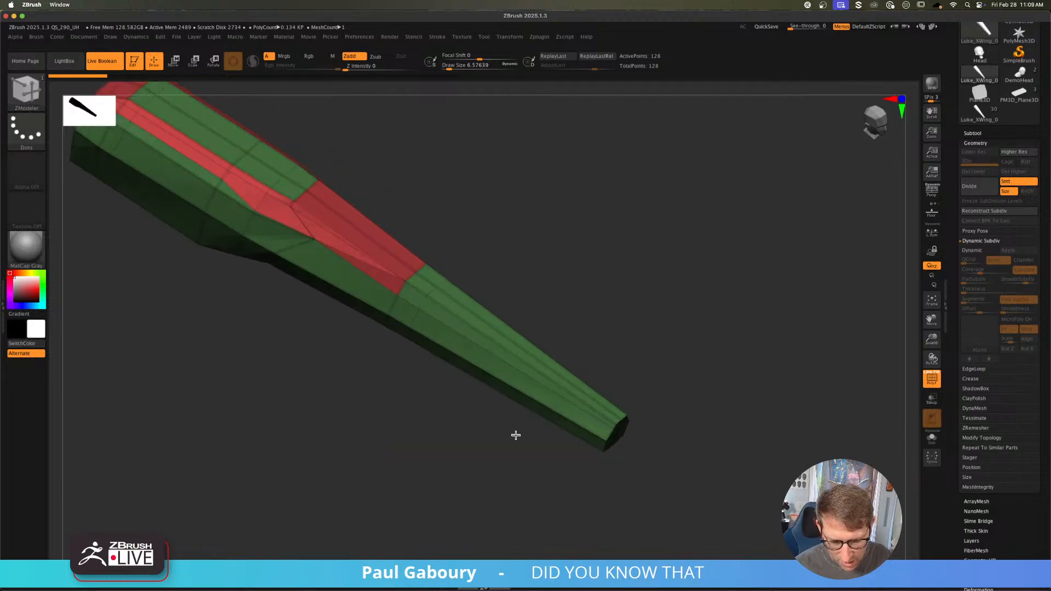
Step: Try inserting multiple edge loops around the tapered nose section, adjusting their number, and undo the insertion
left_click(521, 369)
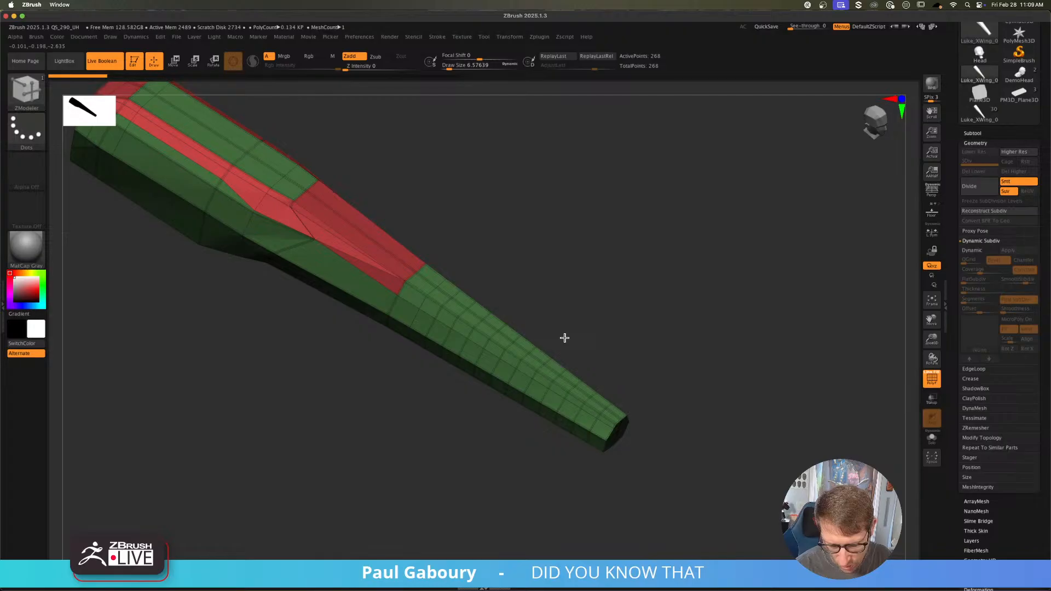
left_click_drag(565, 338, 561, 347)
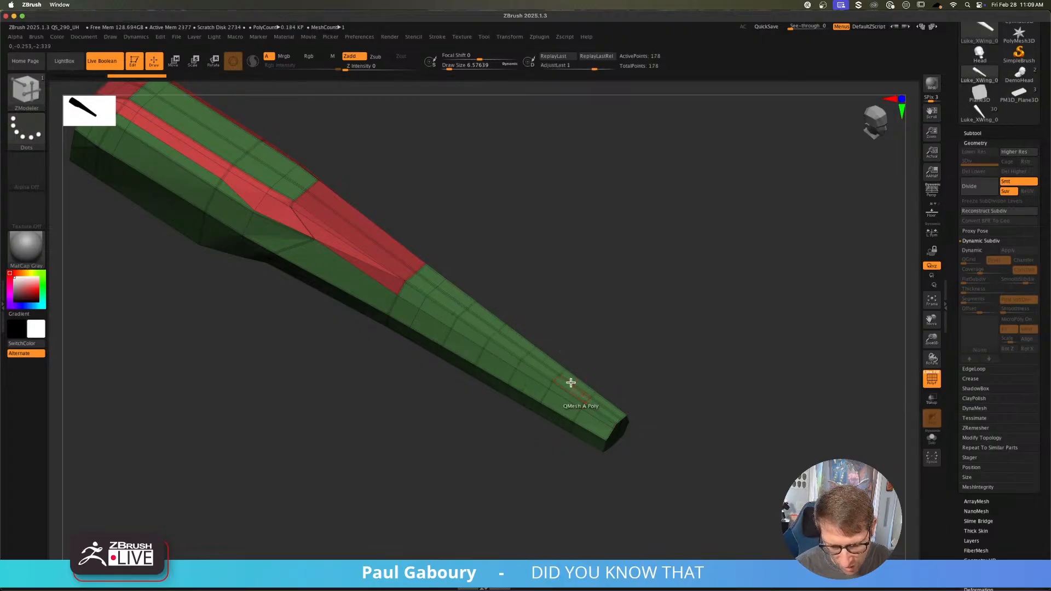
key("super+z")
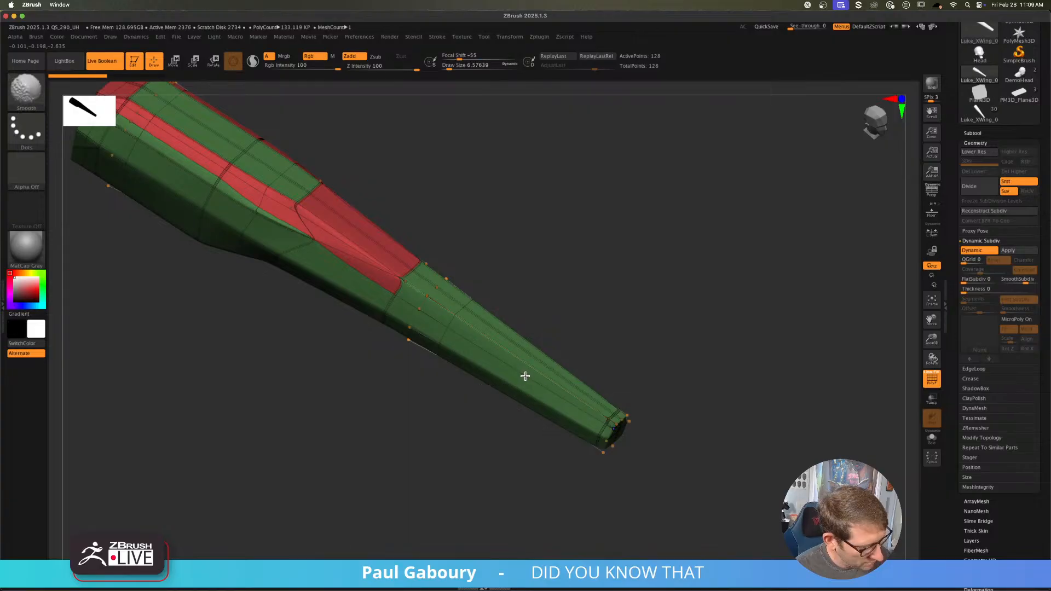
Step: Insert multiple evenly spaced edge loops around the tapered nose section of the fuselage
left_click_drag(525, 374, 553, 337)
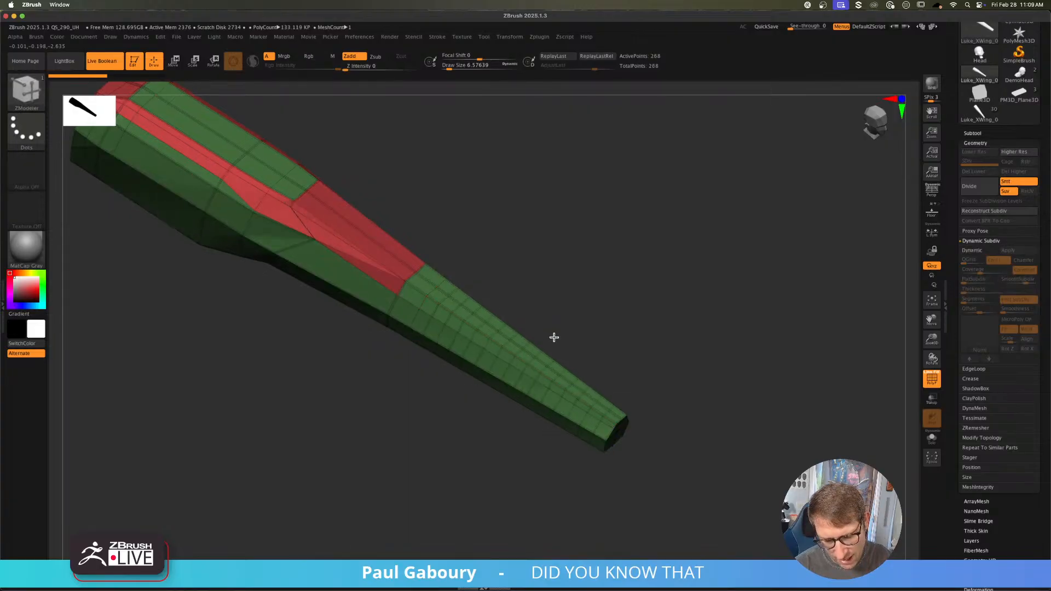
left_click_drag(552, 342, 552, 341)
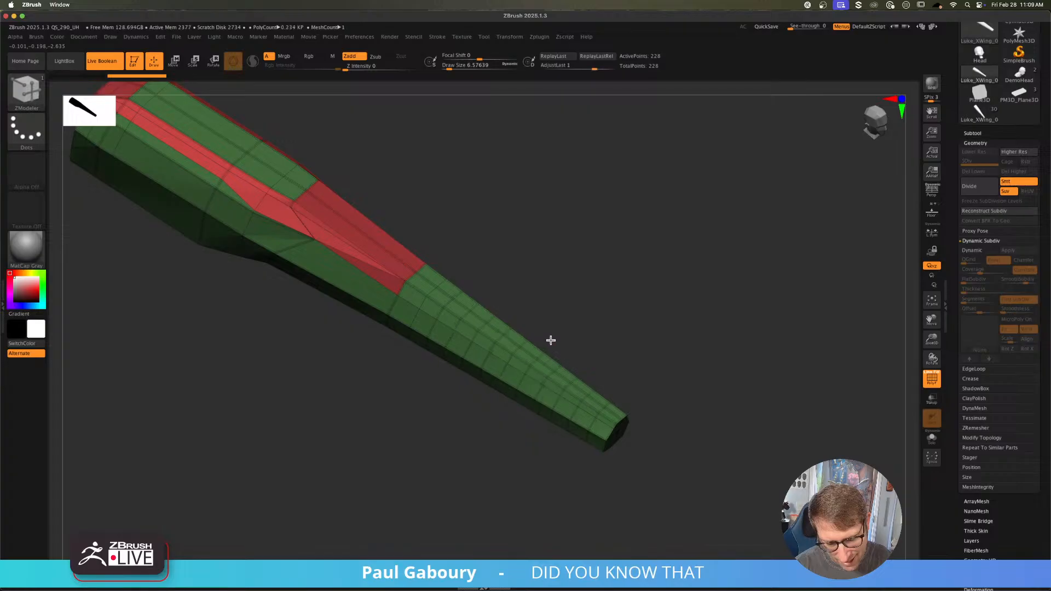
Step: Insert multiple edge loops around the wide rear body of the fuselage to divide its long panels into shorter segments
left_click_drag(450, 442, 485, 481, "alt")
right_click_drag(485, 481, 519, 473, "ctrl")
right_click_drag(385, 301, 386, 321, "ctrl")
left_click(366, 290)
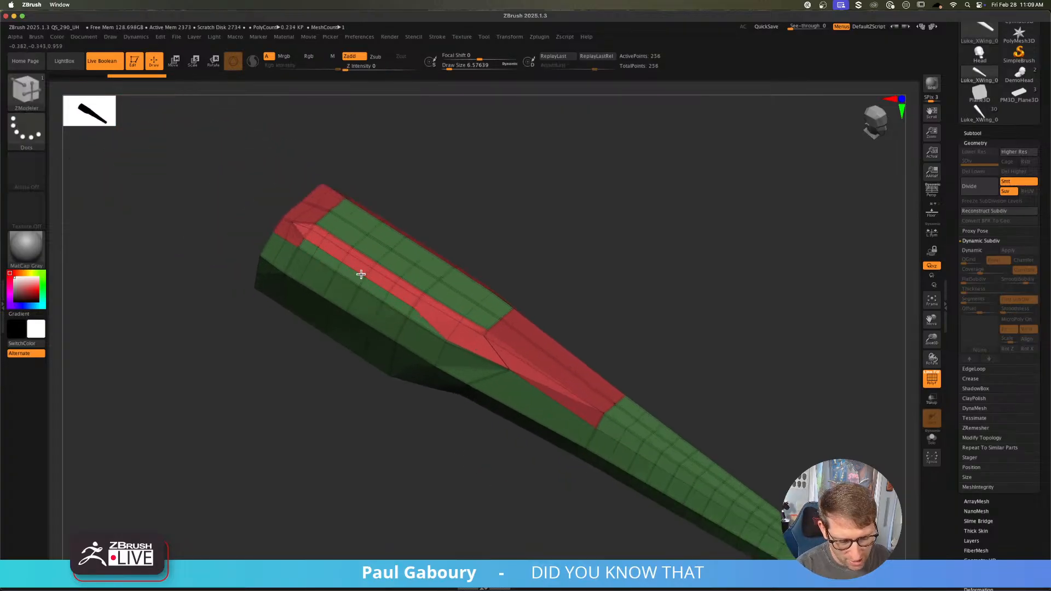
left_click_drag(358, 267, 361, 272)
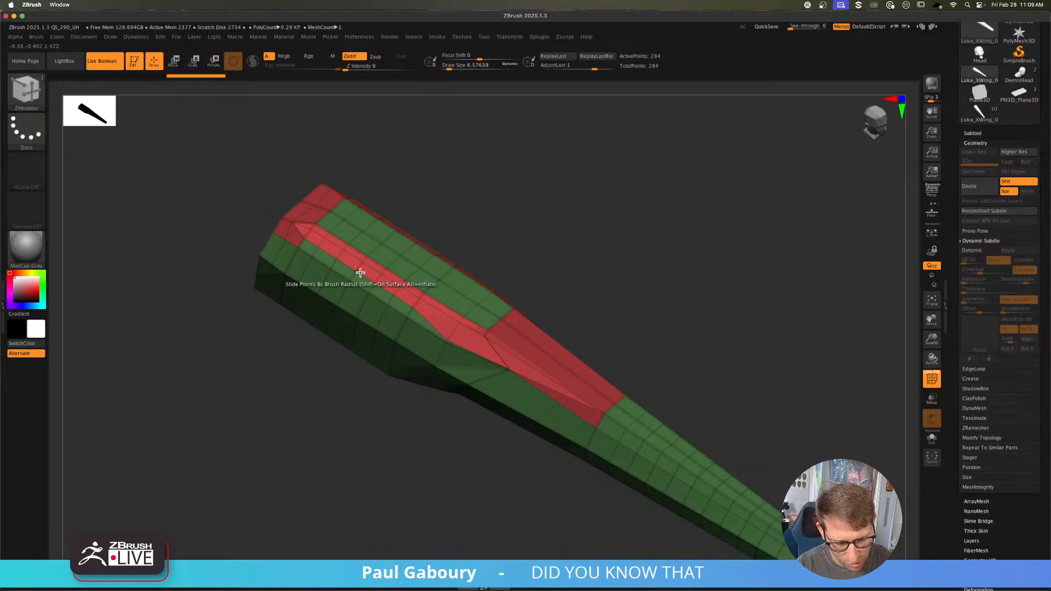
Step: Insert lengthwise edge loops along the top panel and along the side panels of the fuselage
right_click_drag(537, 356, 498, 382, "ctrl")
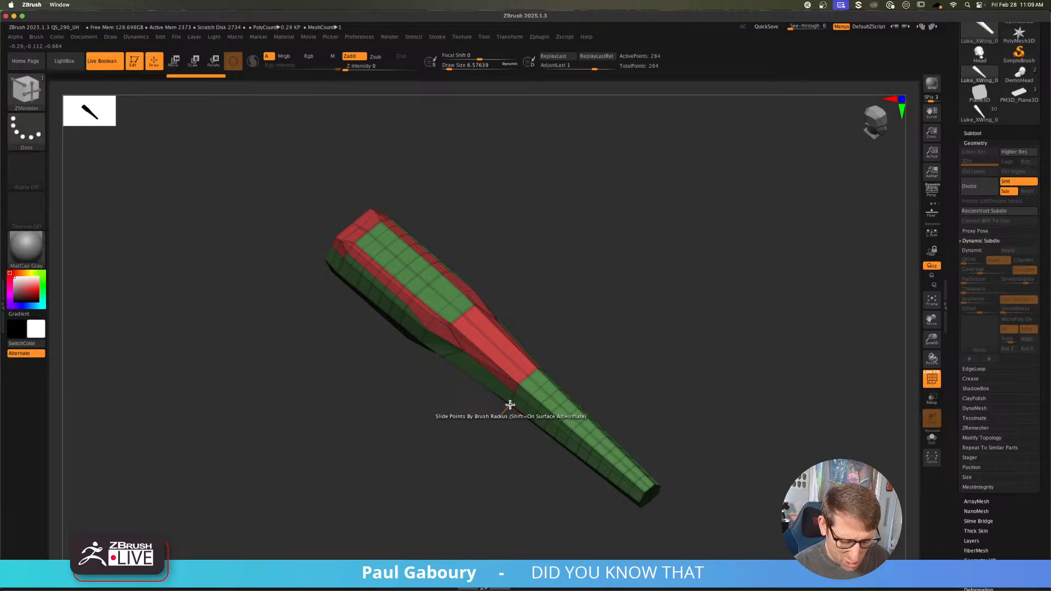
right_click_drag(539, 337, 558, 373, "alt")
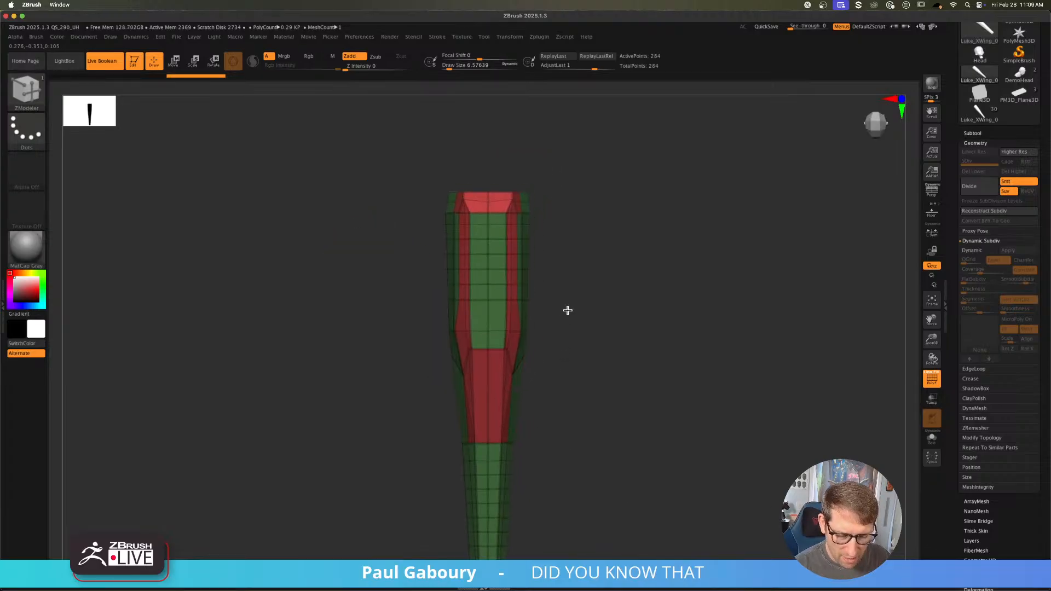
mouse_move(403, 314)
right_mouse_down("ctrl")
mouse_move(573, 361)
mouse_move(548, 362)
mouse_move(546, 388)
right_mouse_up("ctrl")
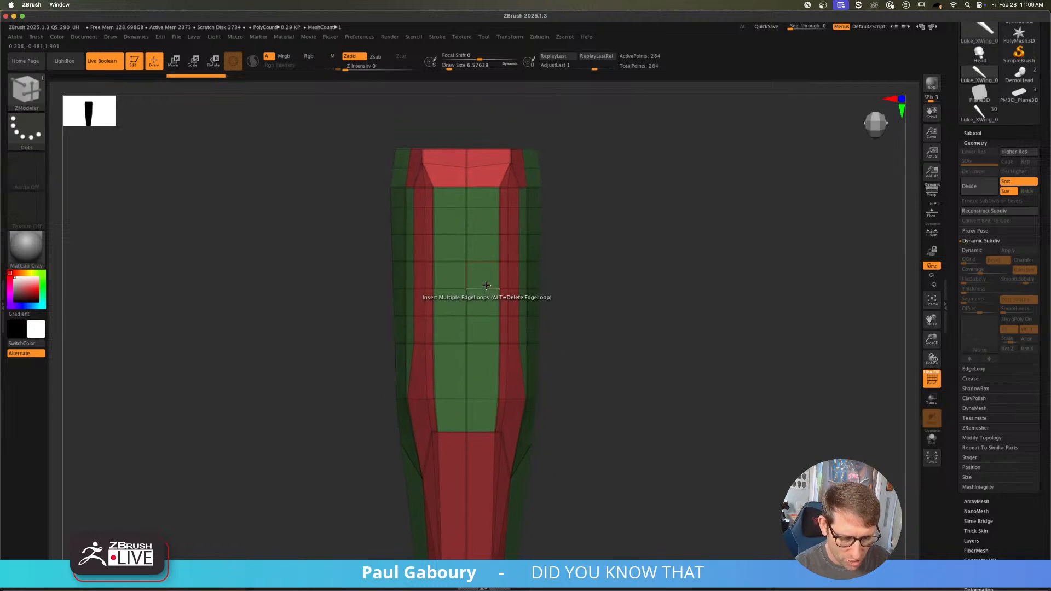
left_click_drag(485, 287, 486, 280)
mouse_move(564, 366)
right_mouse_down("ctrl")
mouse_move(564, 380)
mouse_move(551, 329)
mouse_move(558, 352)
mouse_move(528, 345)
right_mouse_up("ctrl")
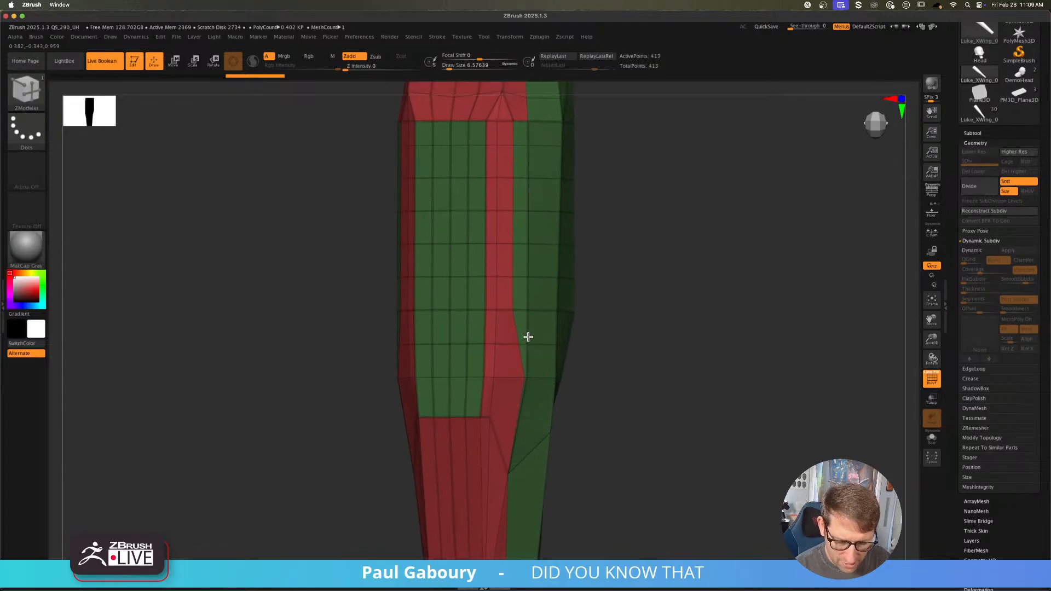
left_click_drag(529, 337, 528, 331)
mouse_move(570, 336)
left_mouse_down()
mouse_move(589, 384)
mouse_move(558, 331)
mouse_move(586, 321)
mouse_move(599, 349)
mouse_move(629, 322)
mouse_move(597, 378)
mouse_move(597, 369)
left_mouse_up()
Step: Hide the polyframe, apply dynamic subdivision to the fuselage, and divide the mesh up to subdivision level 8
key("d")
key("shift+f")
left_click(1016, 253)
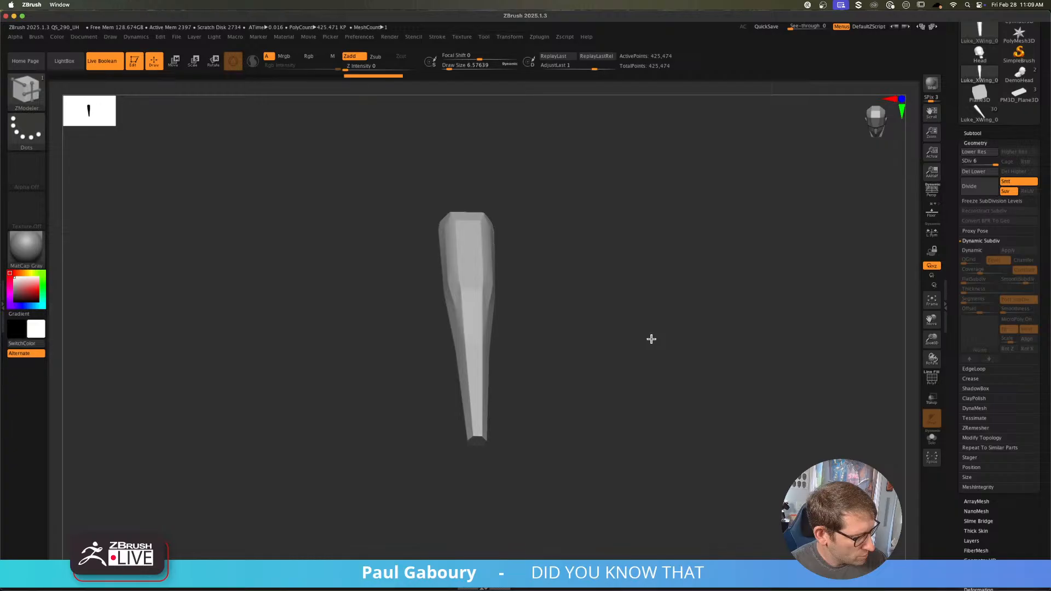
key("ctrl+d")
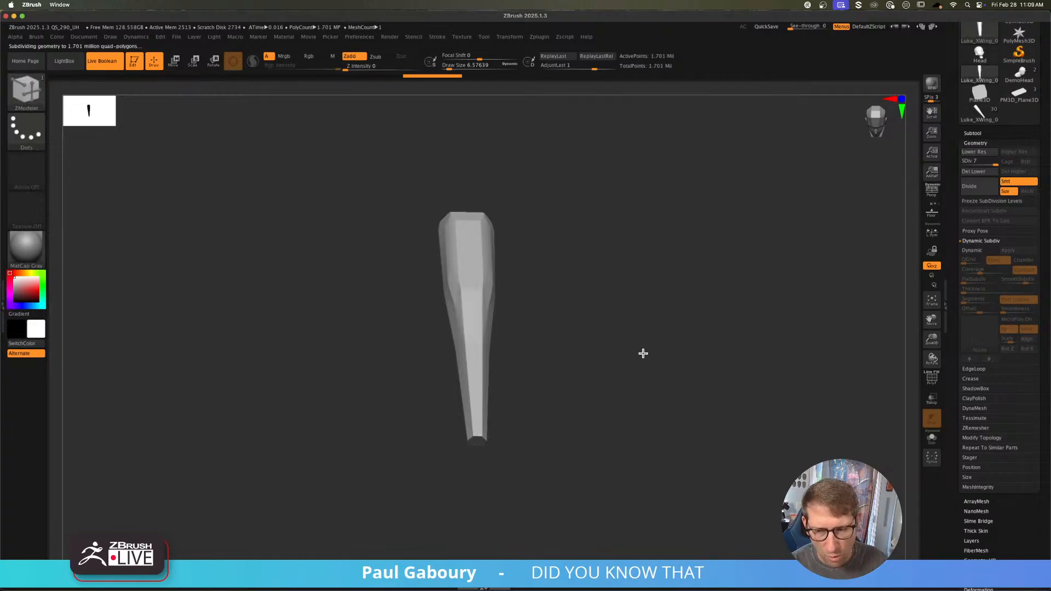
key("ctrl+d")
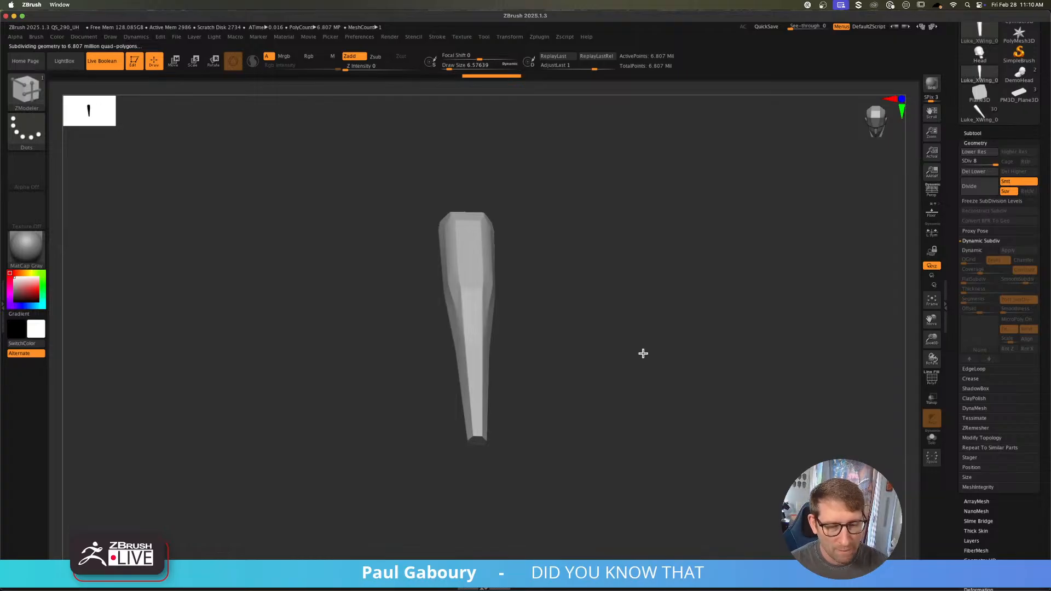
Step: Switch to the Chisel brush and choose BrushTip 1
key("b")
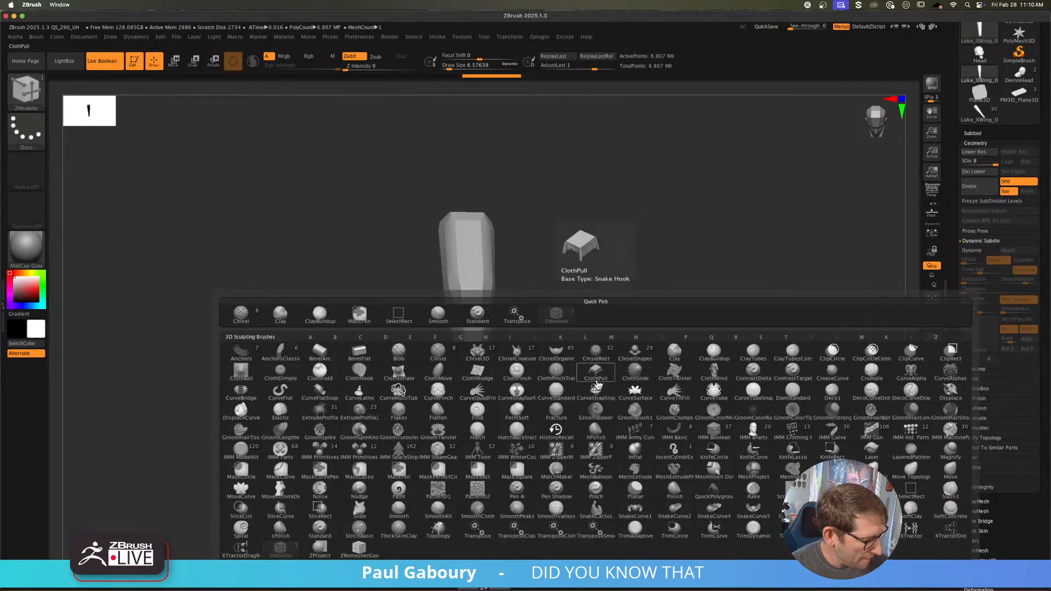
key("c")
left_click(443, 360)
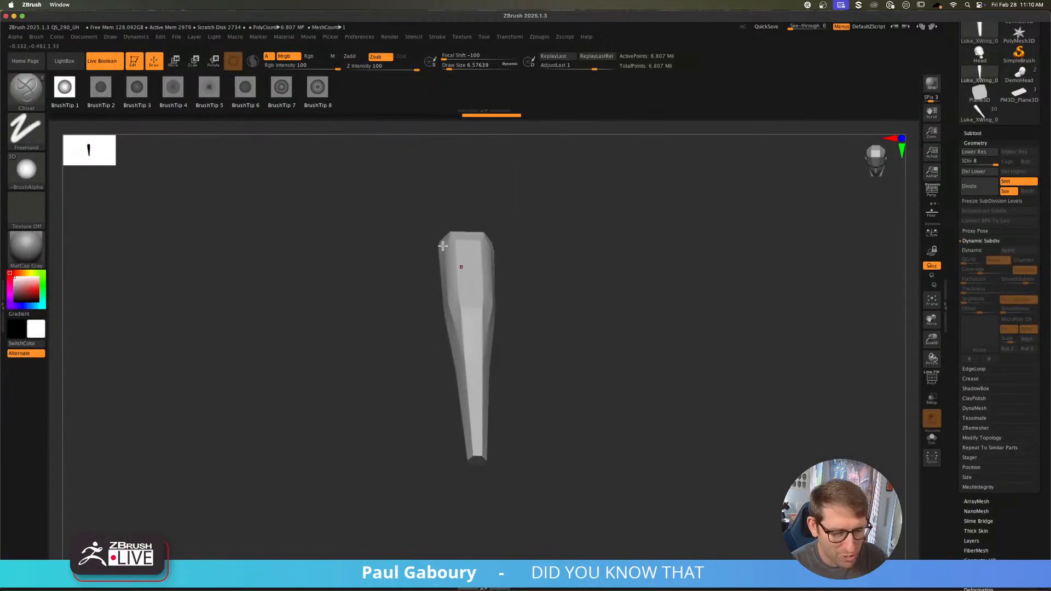
left_click(318, 90)
left_click(65, 89)
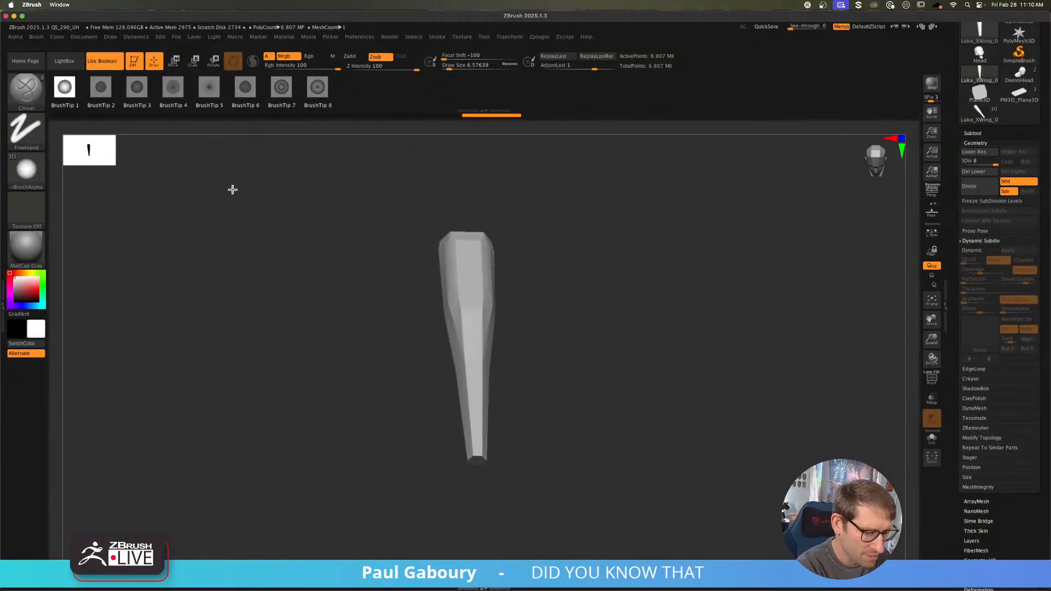
Step: Try carving one long lengthwise line and a short crosswise line on the fuselage's top panel, and undo both
right_click_drag(471, 270, 541, 367, "alt")
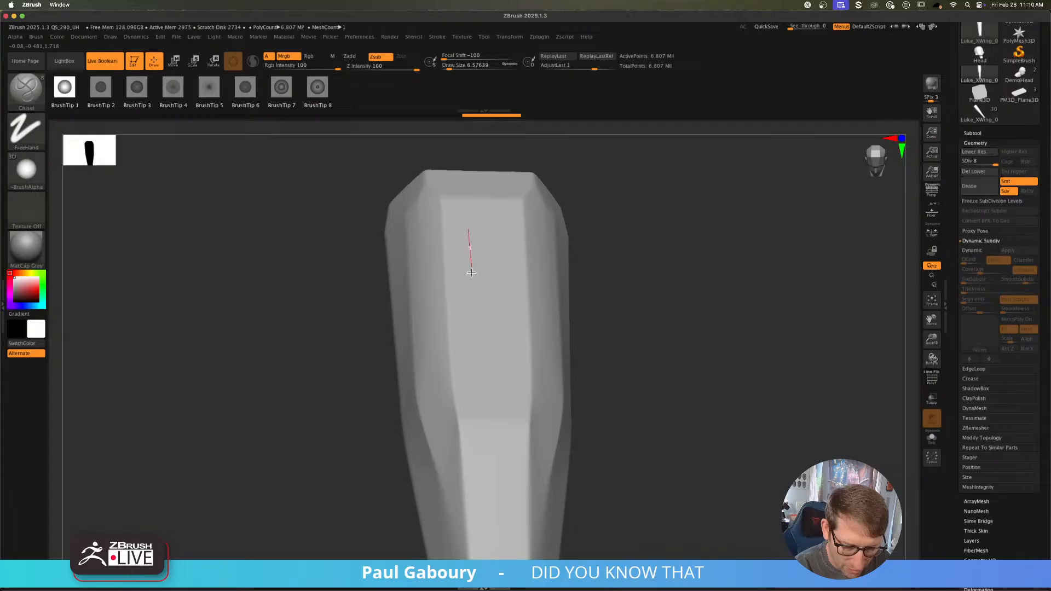
left_click_drag(471, 273, 482, 408)
mouse_move(490, 315)
left_mouse_down()
mouse_move(556, 314)
mouse_move(556, 335)
left_mouse_up()
mouse_move(556, 336)
right_mouse_down("ctrl")
mouse_move(560, 354)
mouse_move(534, 399)
right_mouse_up("ctrl")
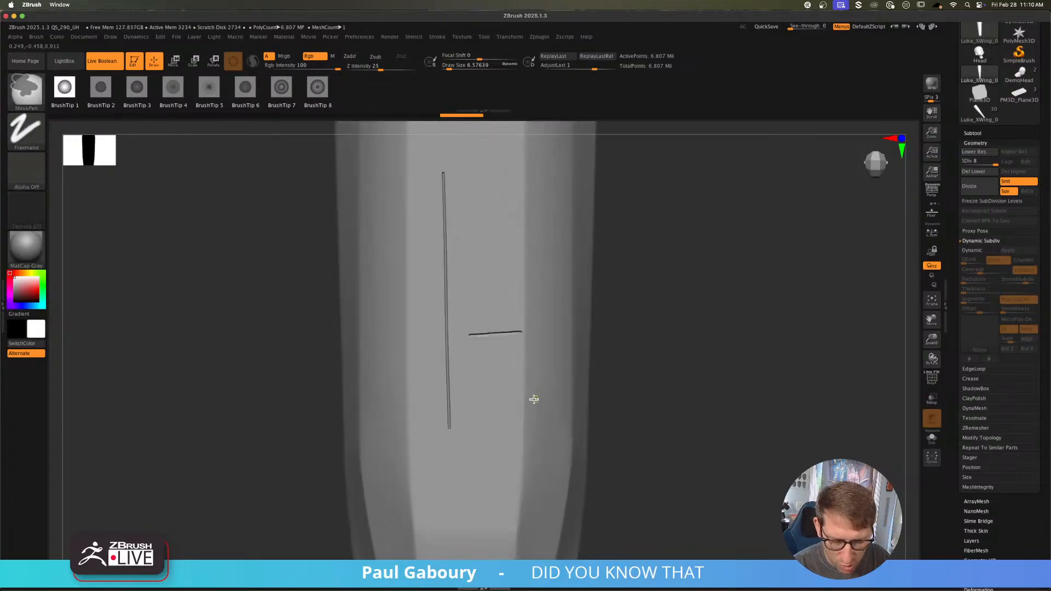
key("ctrl+z")
key("ctrl+z")
Step: Try carving a crosswise line and a slightly slanted line above it on the top panel, and undo both strokes
left_click_drag(424, 353, 608, 350)
left_click_drag(429, 178, 449, 359)
scroll(490, 475, "down", 5, "ctrl")
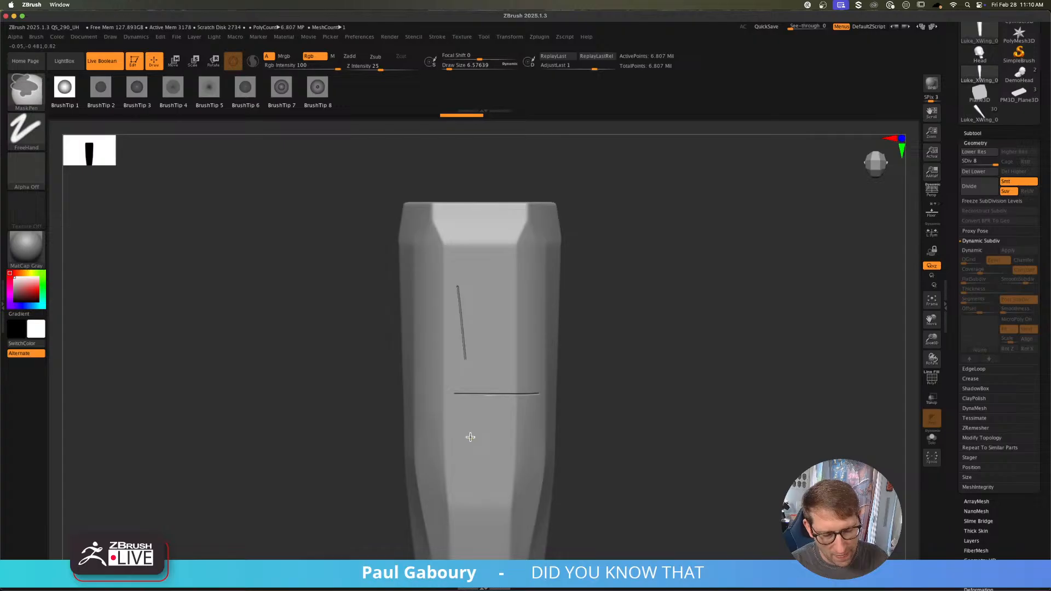
key("ctrl+z")
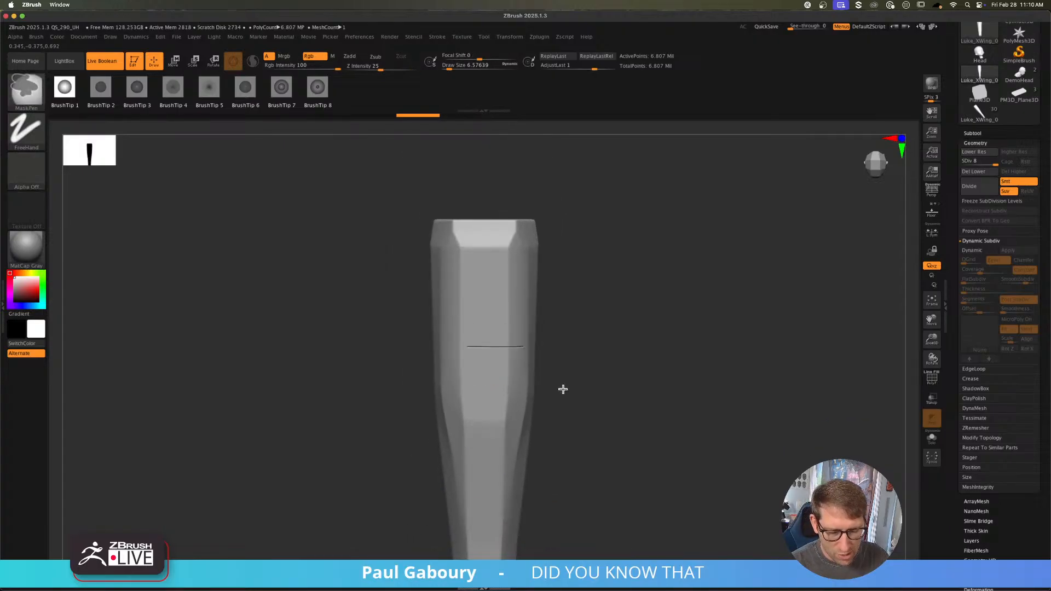
key("ctrl+z")
Step: Carve two crosswise lines and a long lengthwise line crossing them on the fuselage's top panel
left_click_drag(445, 282, 539, 284)
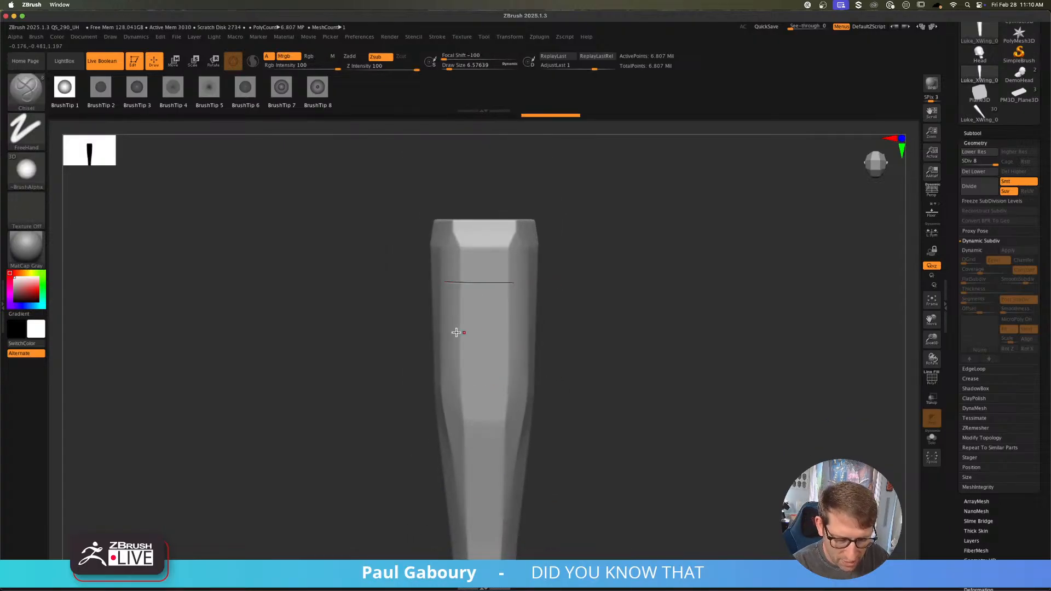
left_click_drag(456, 333, 533, 325)
left_click_drag(485, 257, 486, 413)
key("ctrl+z")
key("ctrl+z")
key("ctrl+z")
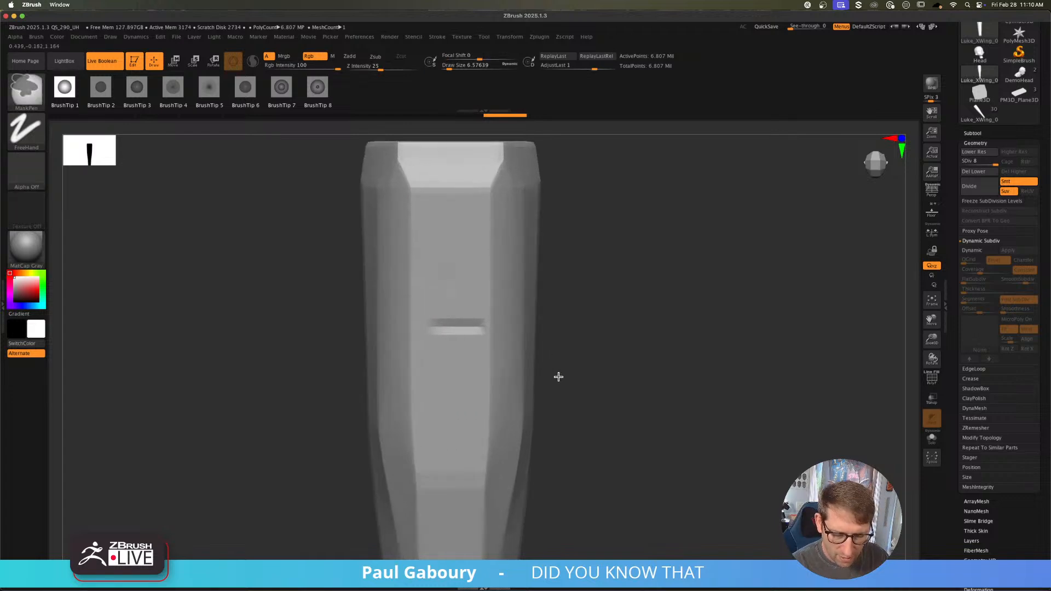
mouse_move(558, 377)
right_mouse_down("ctrl")
mouse_move(549, 406)
mouse_move(593, 454)
right_mouse_up("ctrl")
right_click_drag(422, 232, 485, 261, "ctrl")
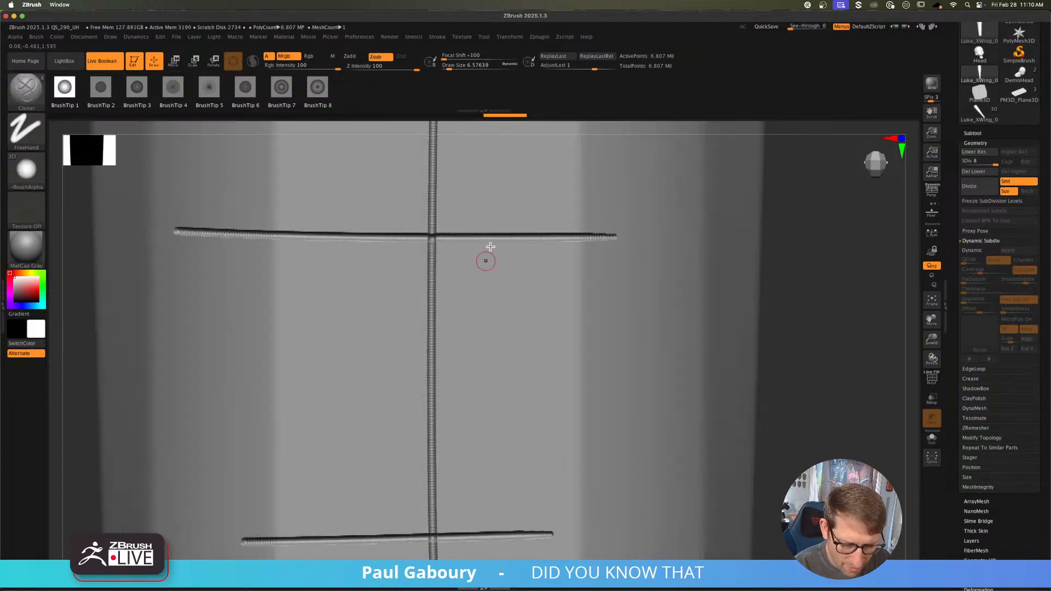
Step: Try a short second lengthwise line across the rear crosswise line, examine the intersection, and undo the stroke
left_click_drag(493, 180, 493, 312)
mouse_move(496, 296)
right_mouse_down("ctrl")
mouse_move(536, 280)
mouse_move(562, 324)
right_mouse_up("ctrl")
mouse_move(534, 291)
right_mouse_down()
mouse_move(509, 258)
mouse_move(499, 268)
mouse_move(390, 274)
mouse_move(395, 265)
right_mouse_up()
right_click_drag(488, 297, 406, 263, "ctrl")
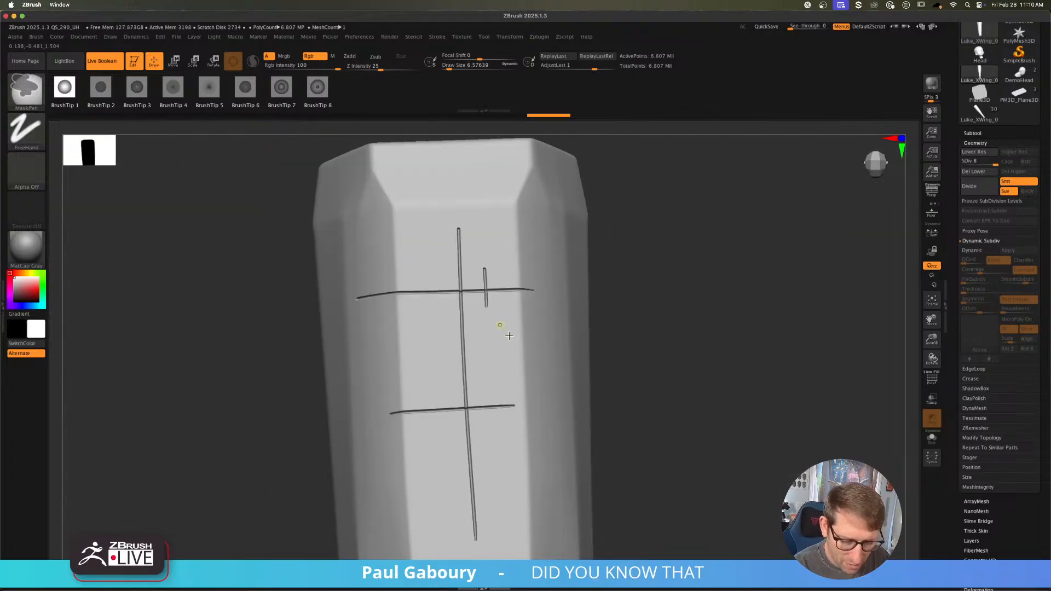
key("ctrl+z")
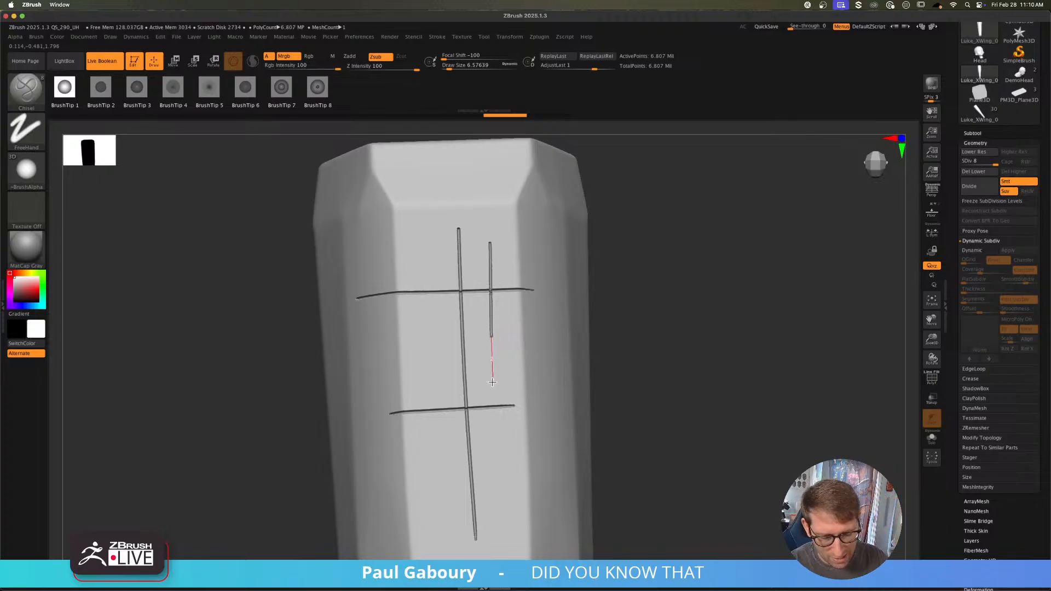
Step: Try a longer second lengthwise line across both crosswise lines, and undo all the carved panel lines
left_click_drag(492, 382, 496, 480)
mouse_move(495, 421)
right_mouse_down("ctrl")
mouse_move(542, 450)
mouse_move(518, 421)
mouse_move(469, 399)
mouse_move(496, 368)
right_mouse_up("ctrl")
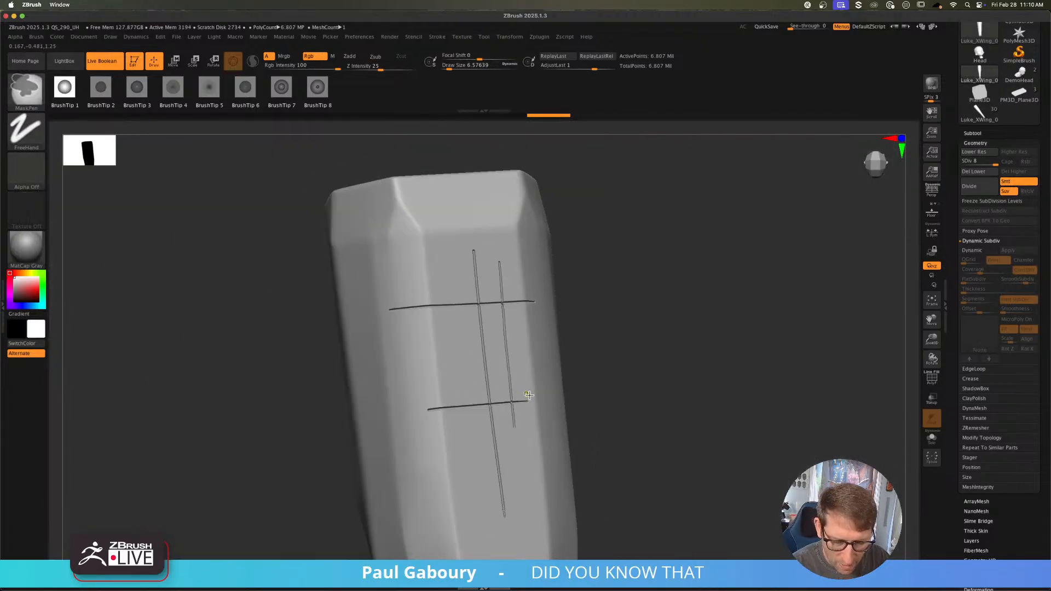
key("ctrl+z")
key("ctrl+z")
key("ctrl+z")
key("ctrl+z")
Step: Set the Chisel brush's draw size to 16 with the fuselage's top panel facing the view
right_click_drag(535, 406, 518, 412, "shift")
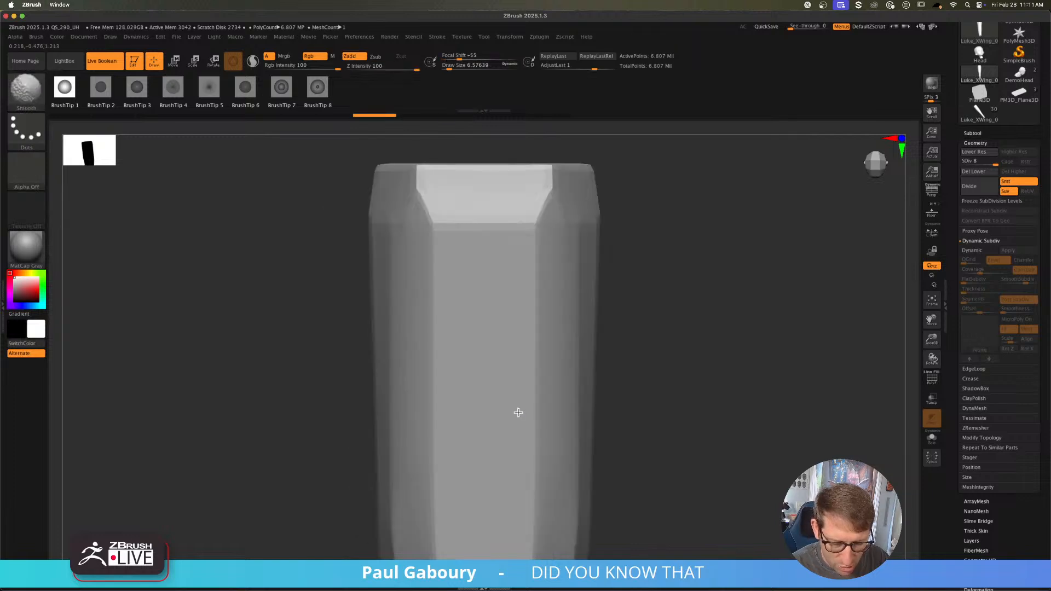
right_click_drag(582, 406, 534, 367, "alt")
right_click_drag(549, 396, 545, 378, "ctrl")
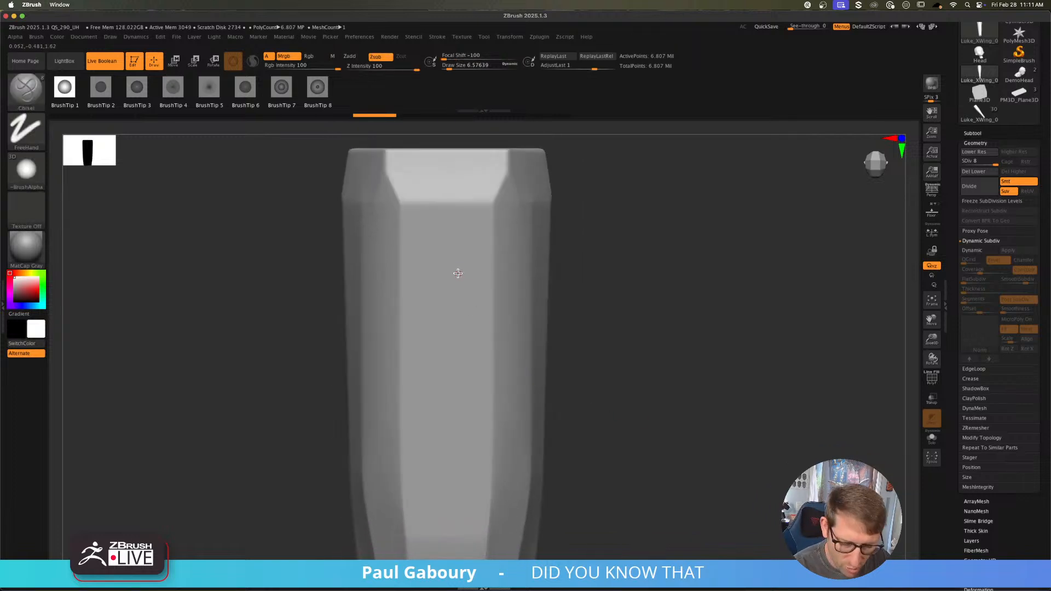
key("s")
left_click_drag(458, 273, 460, 273)
Step: Try carving two lengthwise lines crossing a crosswise line at the larger brush size, inspect the intersections, and undo all strokes
left_click_drag(466, 234, 466, 468)
left_click_drag(418, 308, 526, 308)
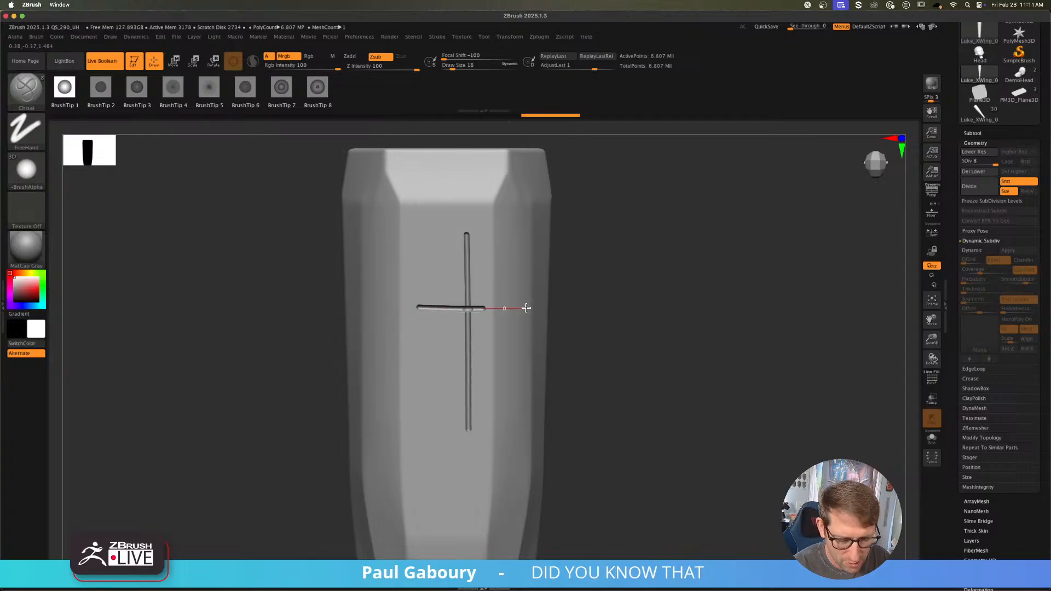
right_click_drag(460, 211, 439, 251, "ctrl")
left_click_drag(421, 215, 428, 432)
right_click_drag(427, 324, 451, 345, "ctrl")
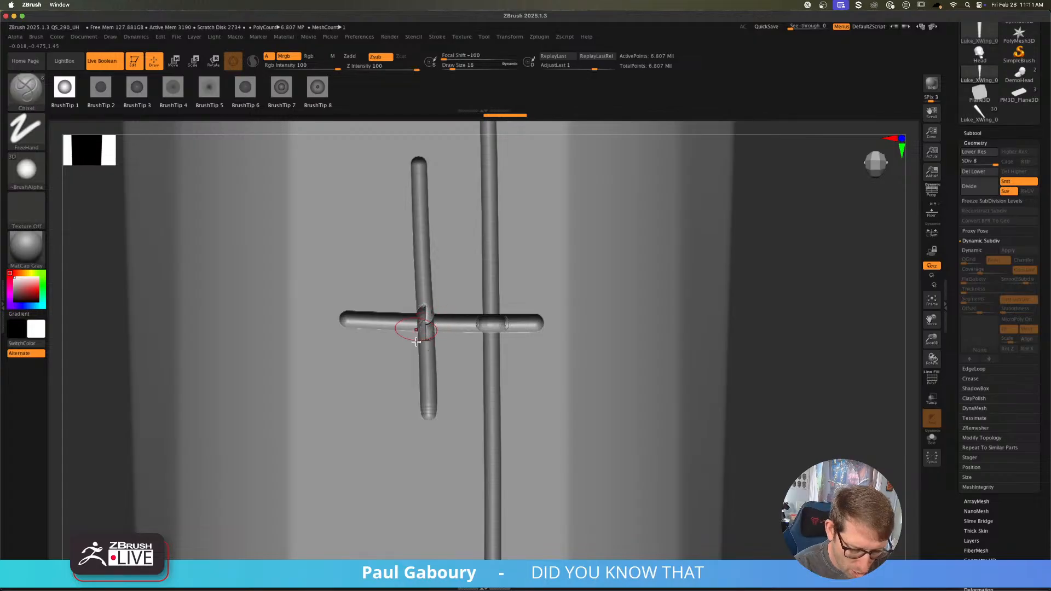
key("ctrl")
key("ctrl+z")
key("ctrl+z")
key("ctrl+z")
key("ctrl+z")
key("ctrl+z")
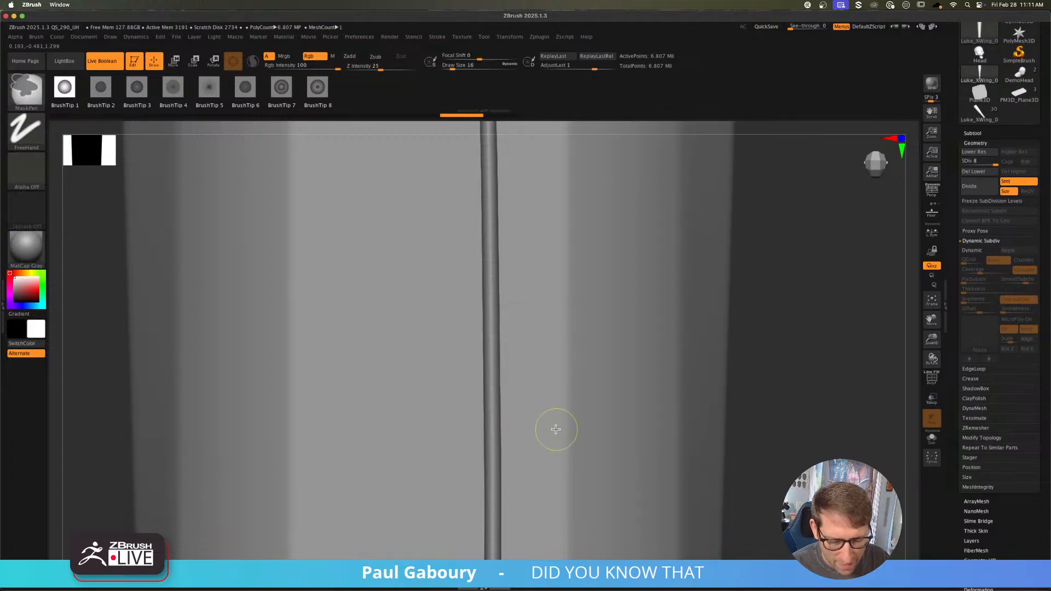
right_click_drag(530, 418, 485, 342, "alt")
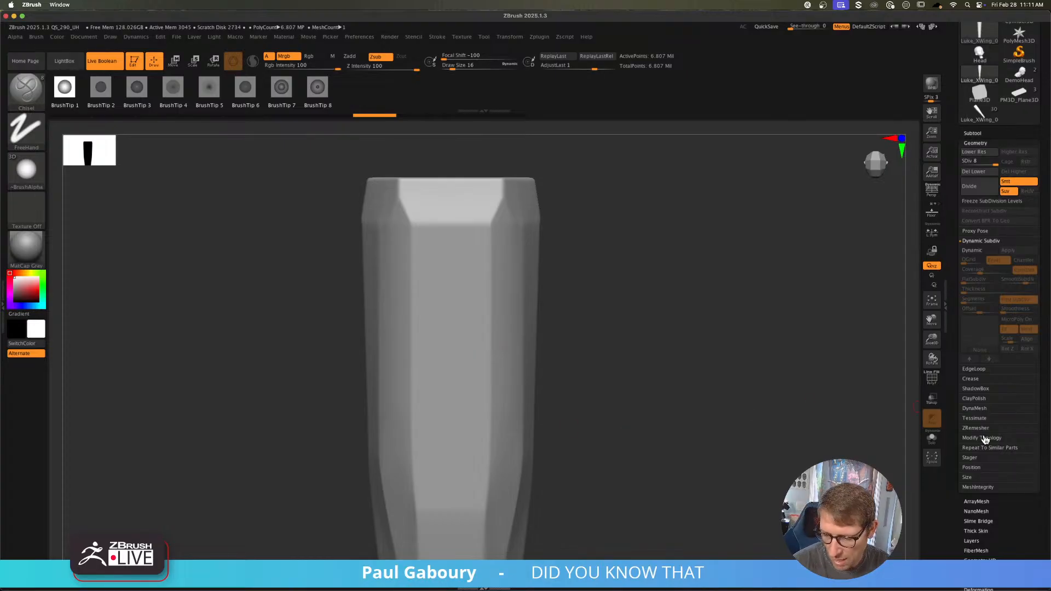
Step: Store a morph target for the uncarved fuselage mesh
left_click_drag(1016, 517, 1023, 432)
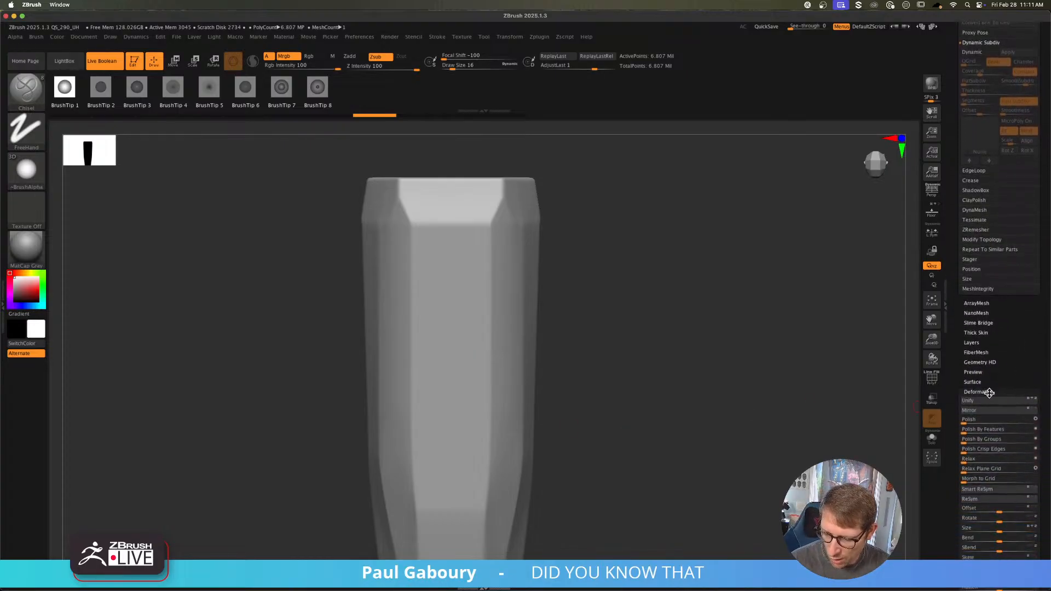
left_click(989, 391)
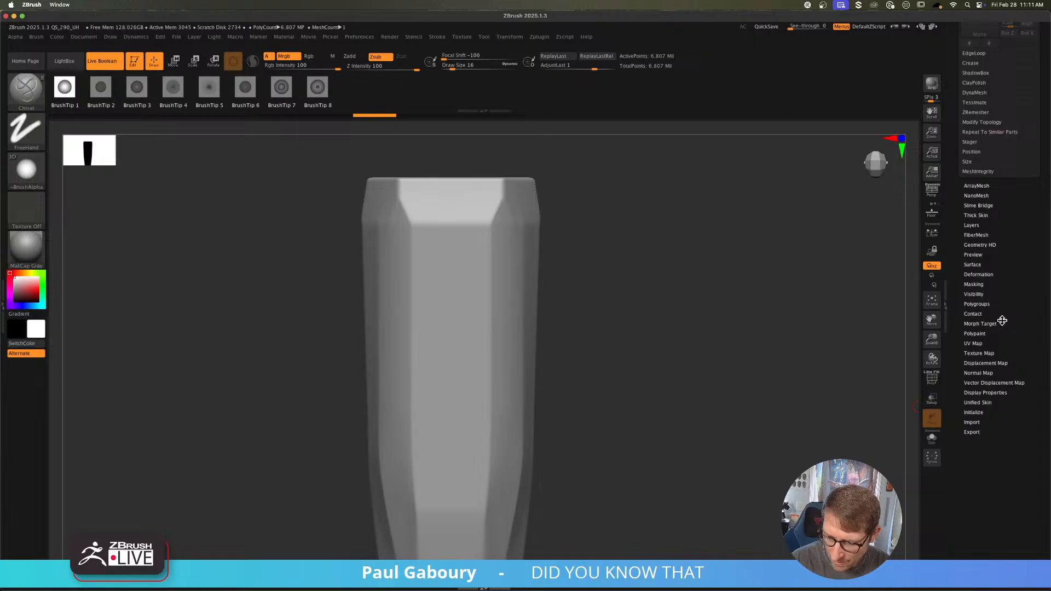
left_click(992, 323)
left_click(981, 184)
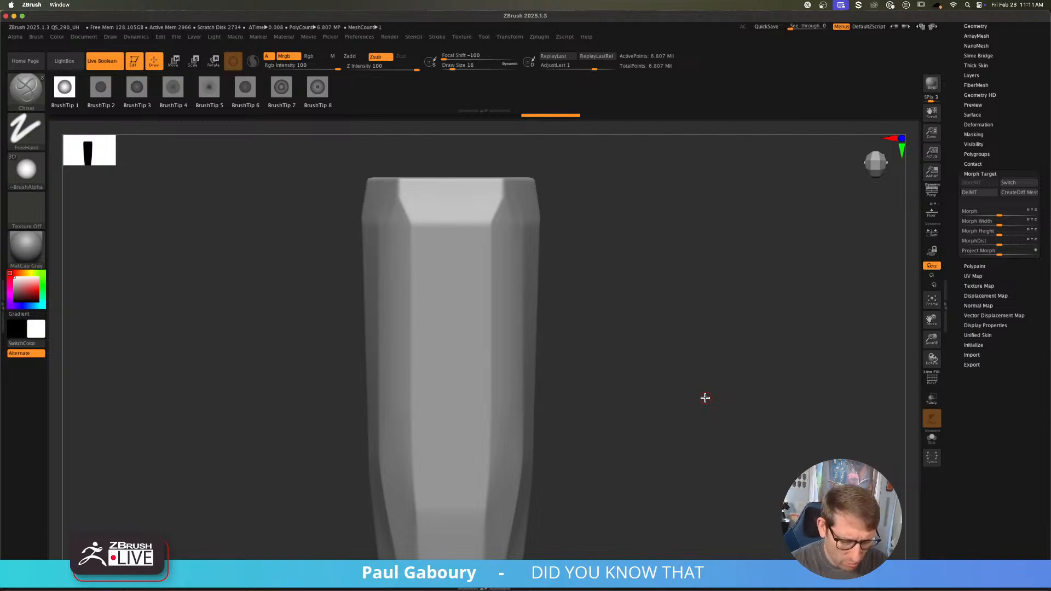
Step: Carve a grid of one long and two shorter lengthwise lines crossed by two crosswise lines on the top panel
left_click_drag(453, 252, 445, 449)
left_click_drag(419, 335, 514, 337)
right_click_drag(475, 338, 483, 378, "ctrl")
left_click_drag(468, 278, 470, 444)
left_click_drag(409, 271, 398, 434)
left_click_drag(365, 298, 548, 302)
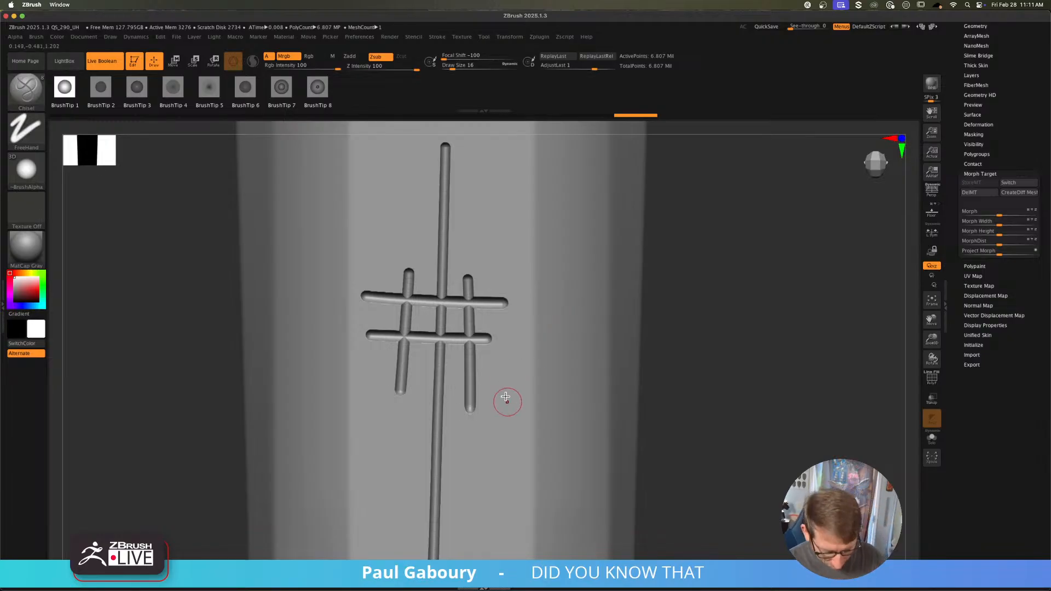
key("ctrl")
right_click_drag(511, 411, 463, 394, "ctrl")
right_click_drag(497, 435, 489, 359, "alt")
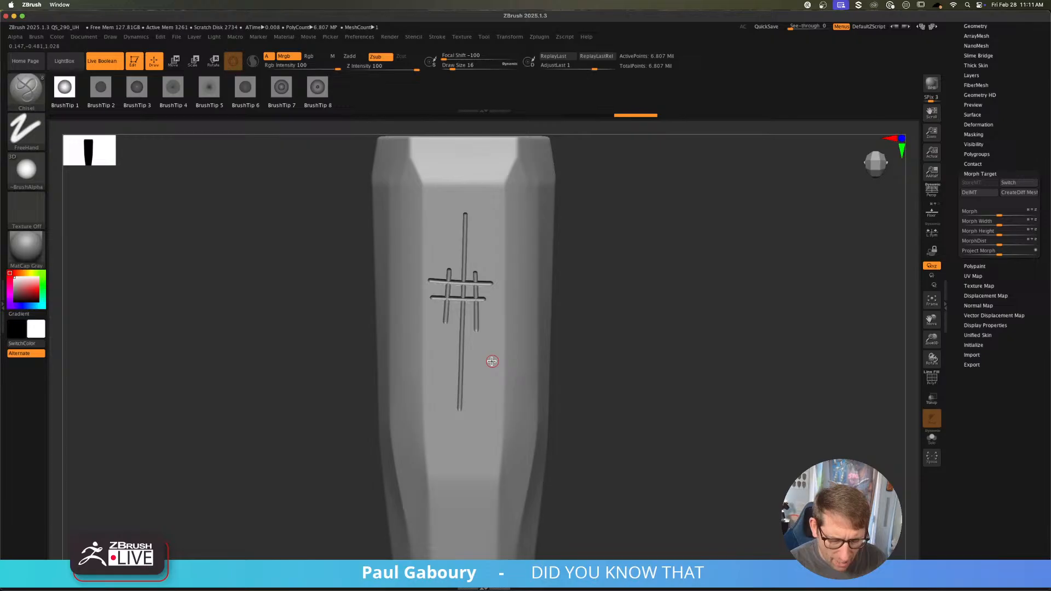
Step: Undo all the grid strokes carved on the fuselage's top panel
key("ctrl+z")
key("ctrl+z")
key("ctrl+z")
key("ctrl+z")
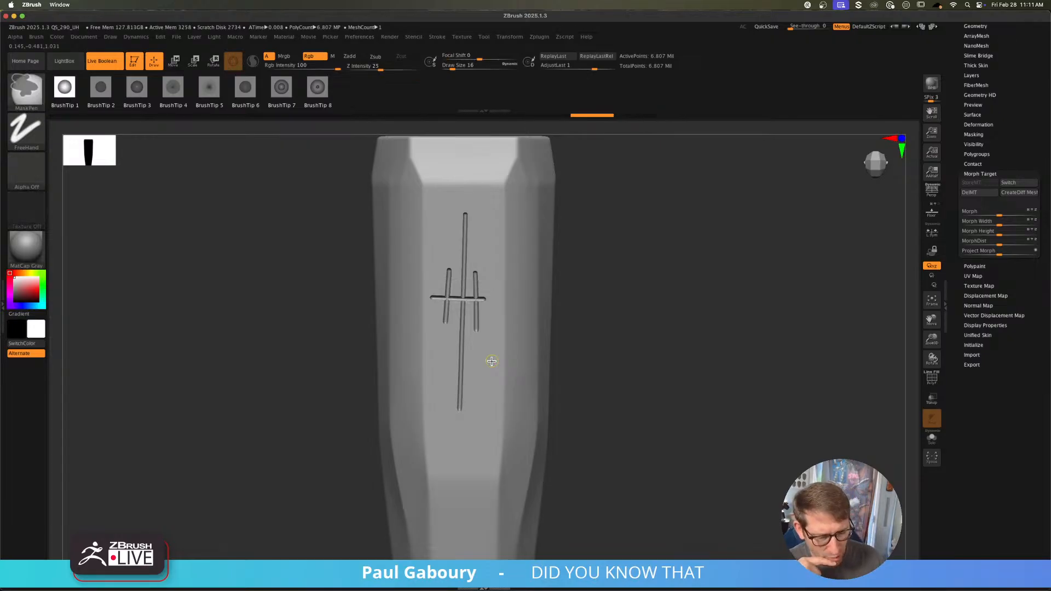
key("ctrl+z")
key("ctrl+z")
key("ctrl+z")
key("ctrl+z")
key("ctrl+z")
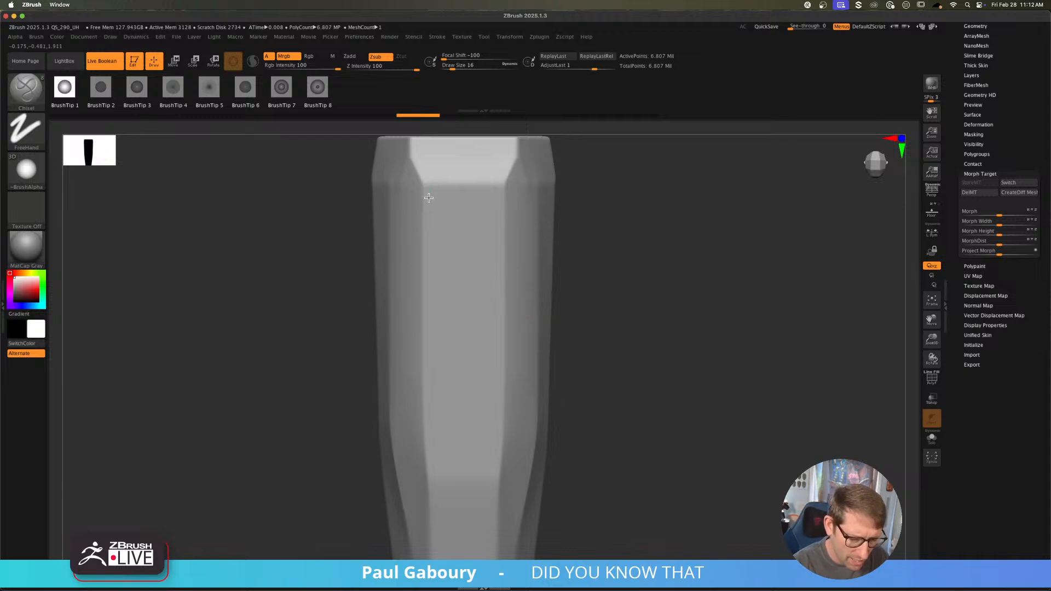
Step: Carve a long rectangular outline on the fuselage's top panel with straight strokes and split it with a crosswise line near mid-length
left_click_drag(429, 198, 429, 465)
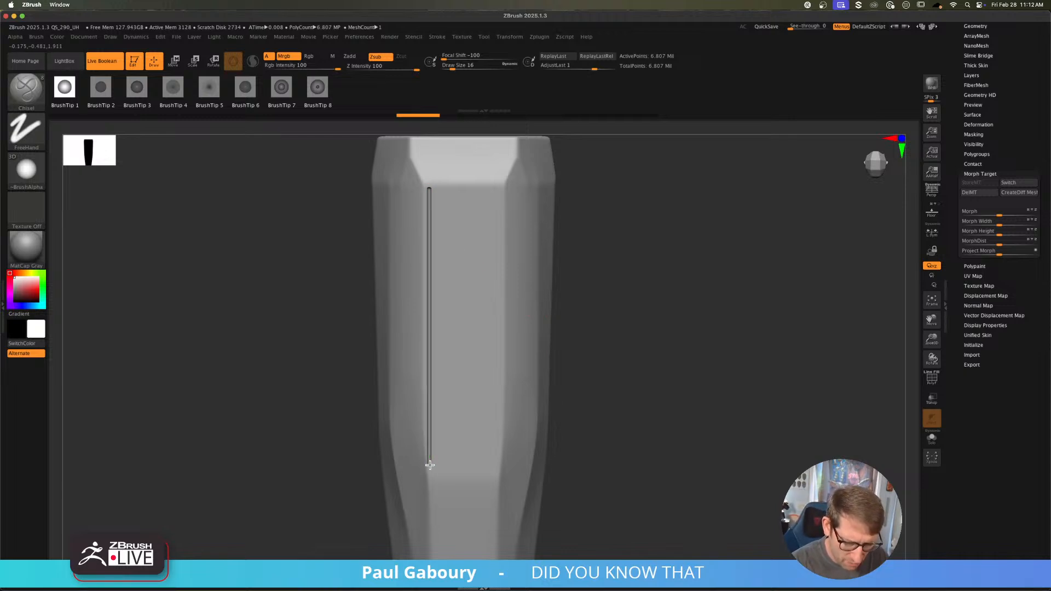
left_click_drag(495, 465, 496, 189)
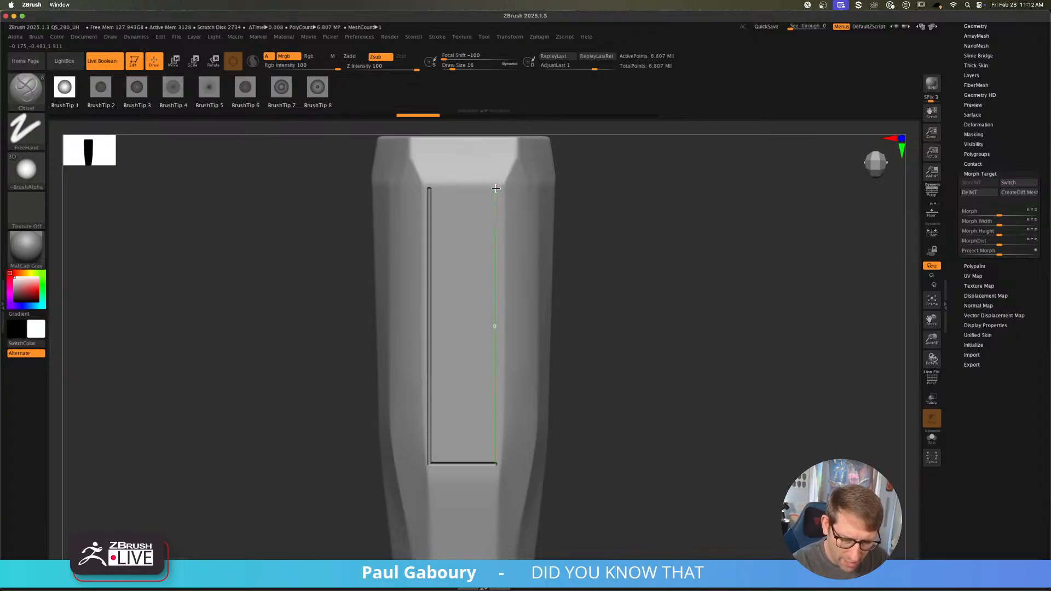
left_click_drag(429, 188, 430, 188)
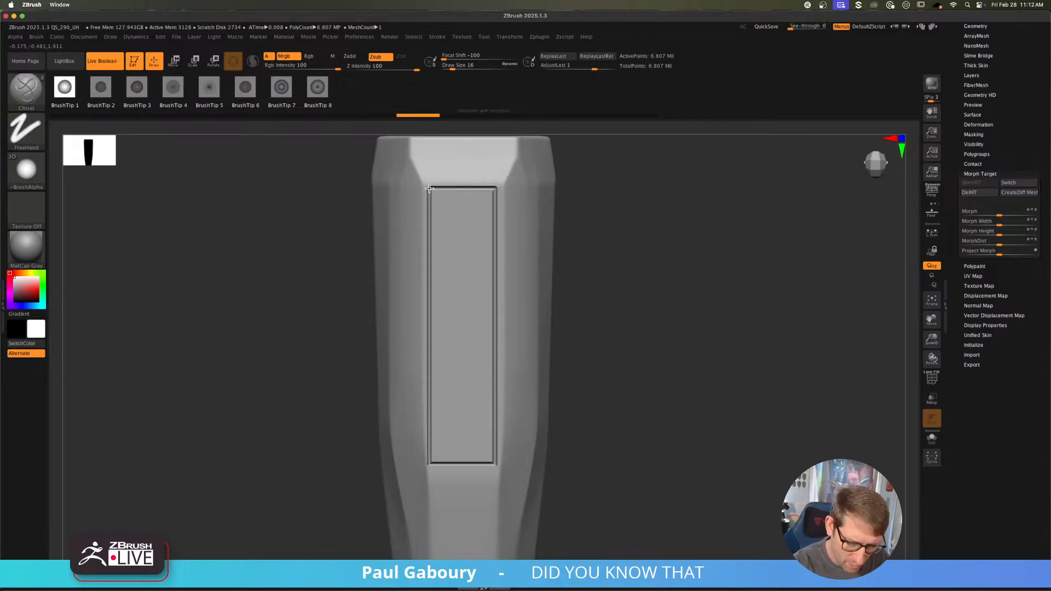
right_click_drag(629, 359, 603, 367, "ctrl")
mouse_move(603, 366)
left_mouse_down()
mouse_move(610, 361)
mouse_move(573, 354)
left_mouse_up()
right_click_drag(572, 354, 526, 340, "ctrl")
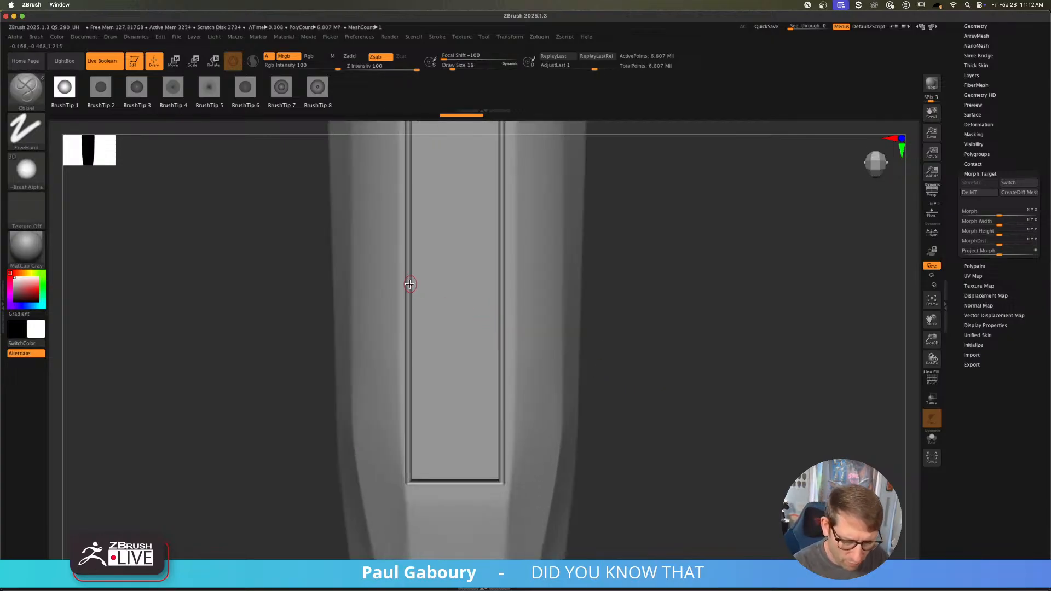
left_click_drag(411, 284, 421, 283)
left_click_drag(500, 285, 500, 285)
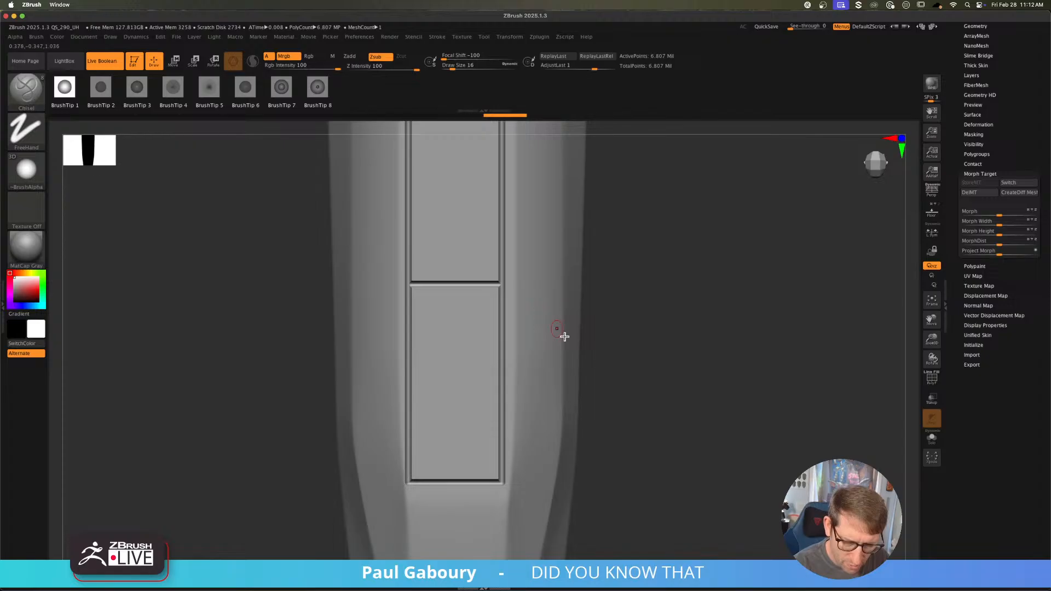
Step: Try carving a short crosswise line with two slanted lines down to the long edges in the rectangle's upper half, and undo it
right_click_drag(563, 336, 561, 378, "ctrl")
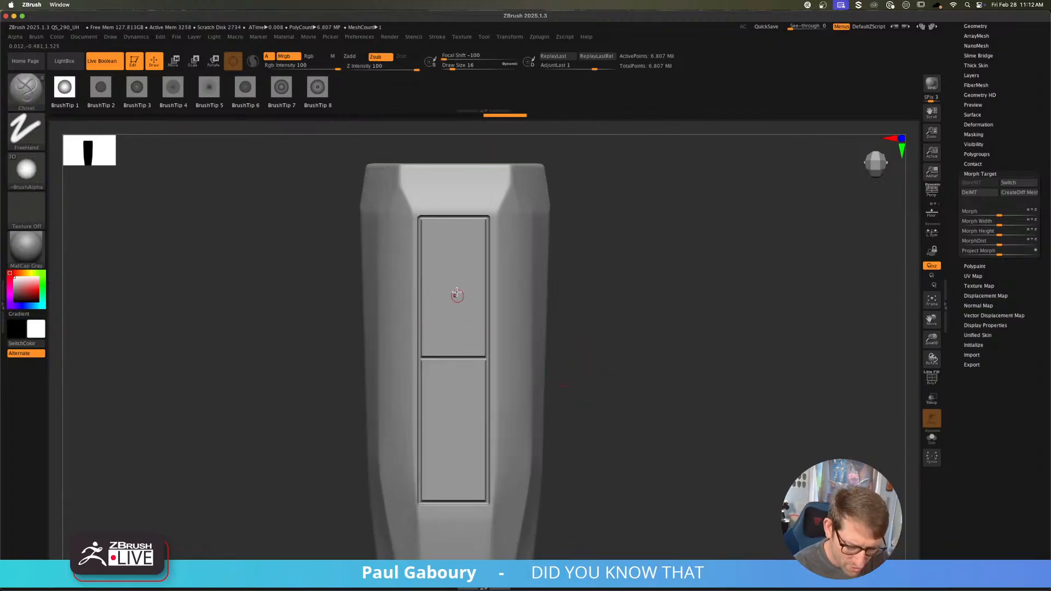
right_click_drag(461, 279, 474, 291, "ctrl")
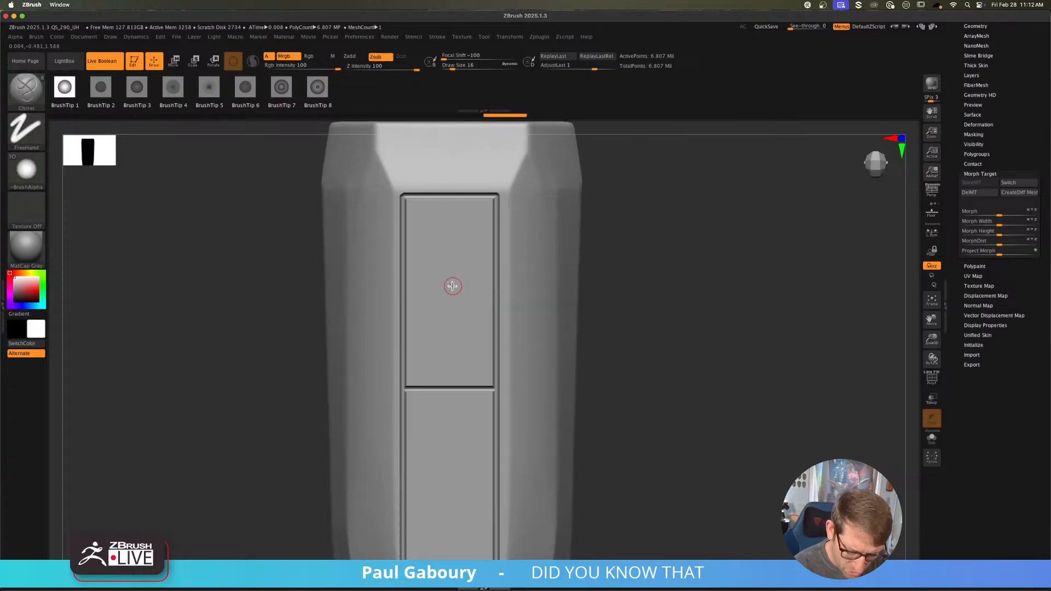
left_click_drag(426, 284, 480, 285)
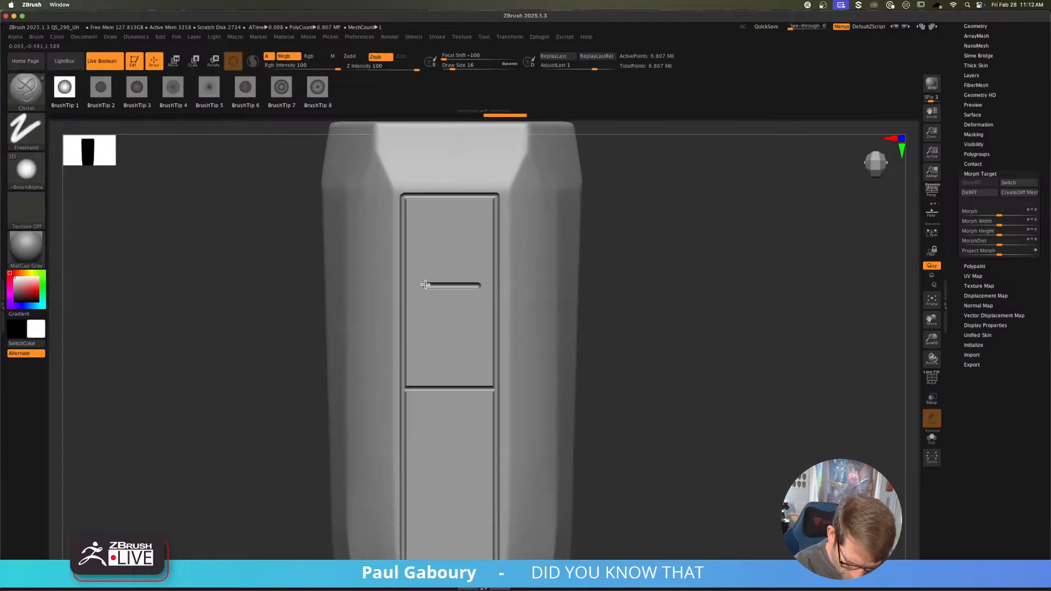
left_click_drag(408, 328, 402, 339)
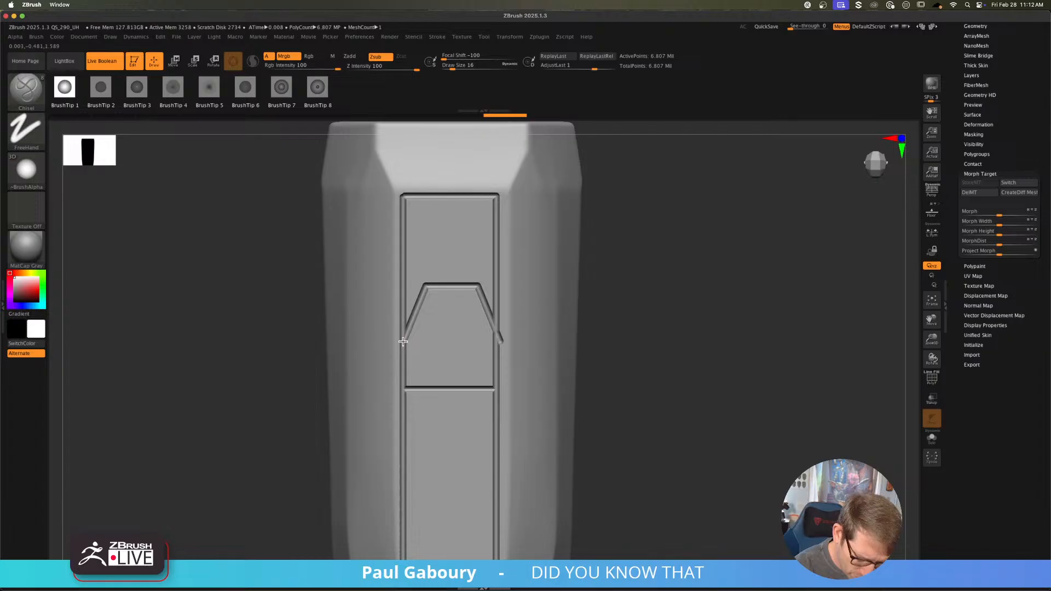
mouse_move(576, 409)
right_mouse_down("ctrl")
mouse_move(553, 403)
mouse_move(549, 335)
right_mouse_up("ctrl")
right_click_drag(549, 335, 570, 375, "ctrl")
key("ctrl+z")
Step: Carve the trapezoid-shaped detail in the rectangle's upper half again, inspect it from farther out, and undo it
right_click_drag(509, 269, 517, 321, "alt")
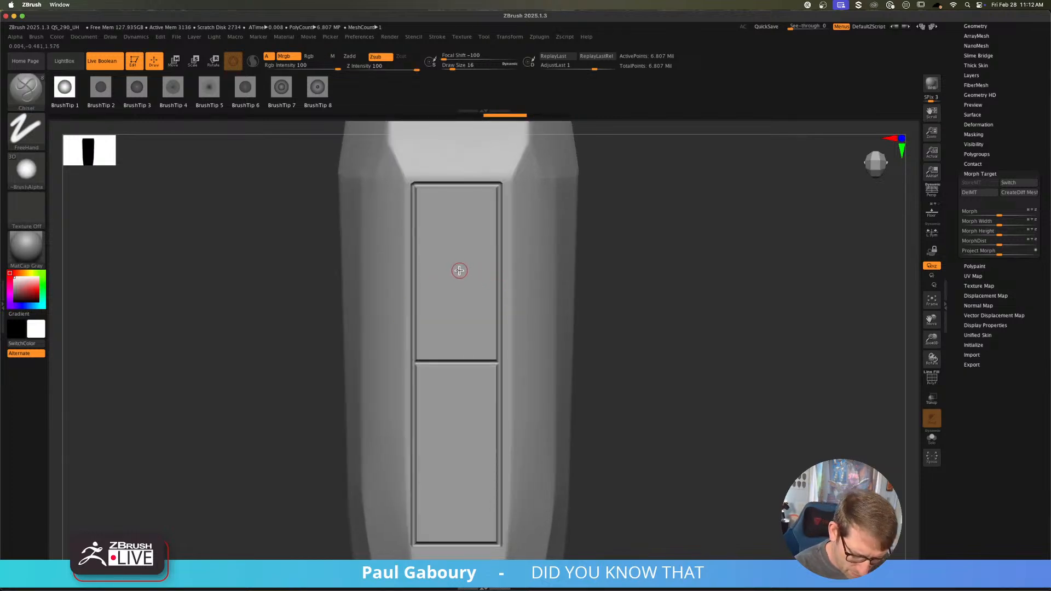
left_click_drag(437, 270, 482, 271)
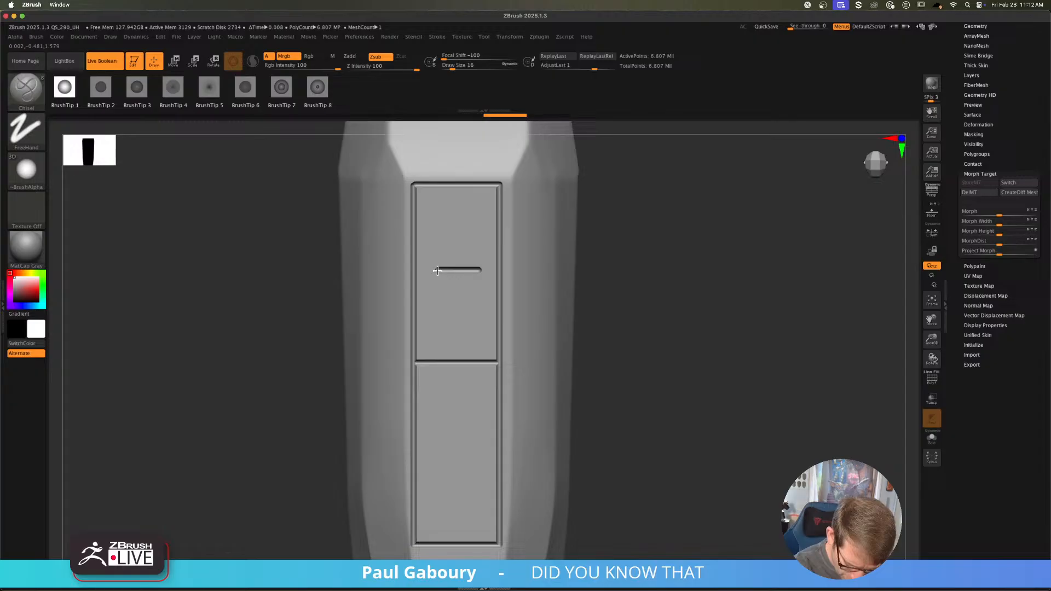
left_click(414, 317, "shift")
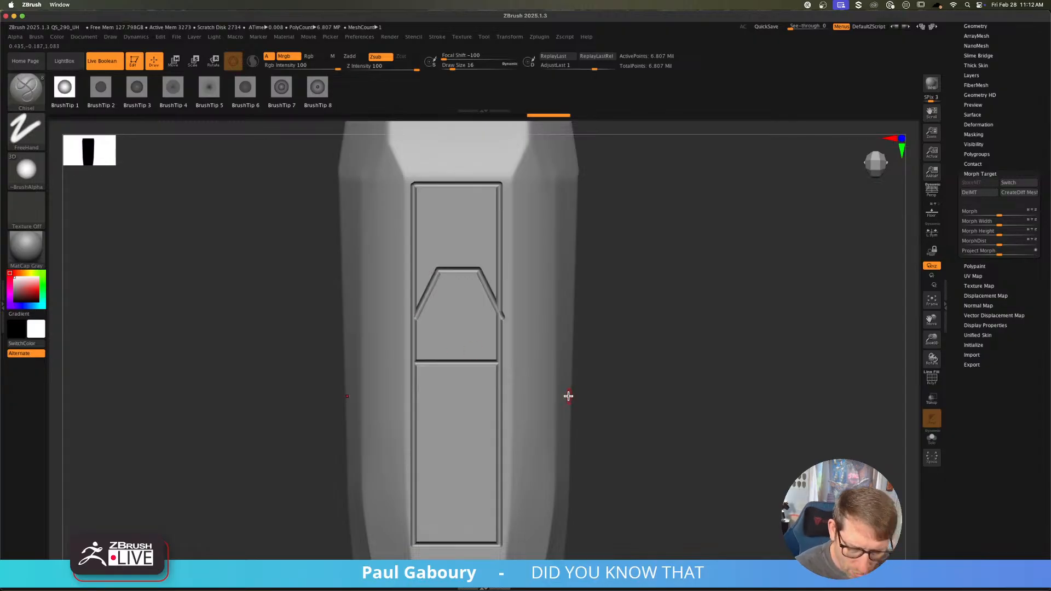
right_click_drag(567, 396, 551, 371, "ctrl")
mouse_move(551, 371)
right_mouse_down("alt")
mouse_move(529, 321)
mouse_move(502, 300)
mouse_move(504, 275)
right_mouse_up("alt")
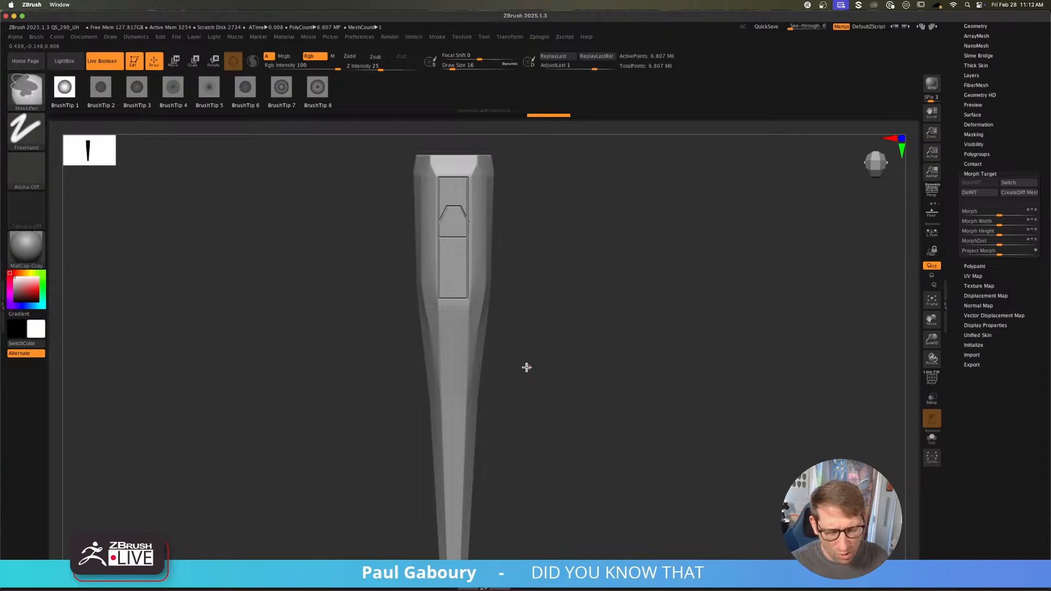
key("ctrl+z")
key("ctrl+shift")
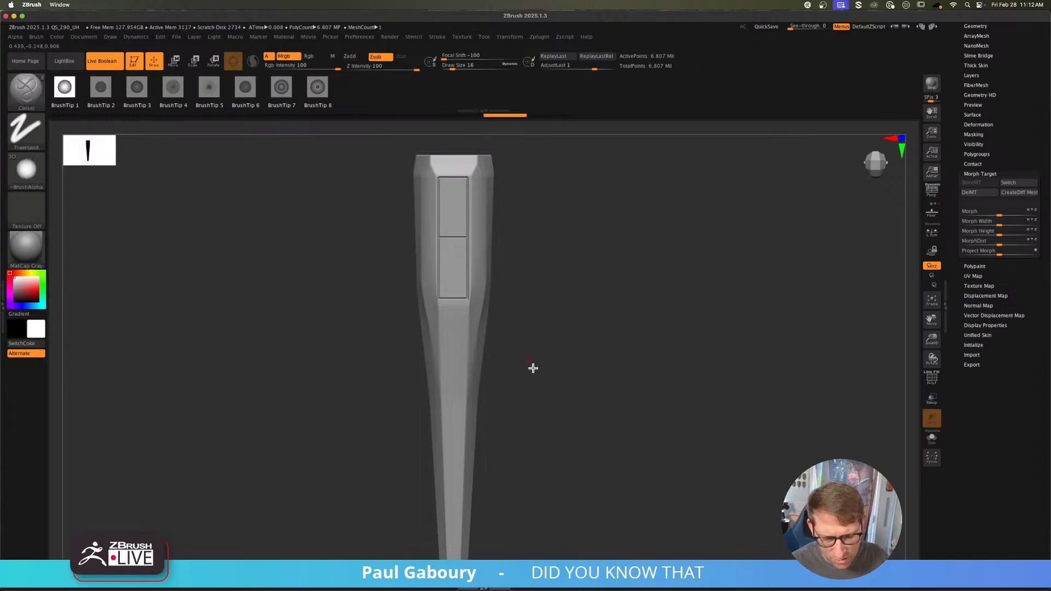
key("ctrl+shift+z")
key("ctrl+shift+z")
key("ctrl+shift+z")
Step: Carve a mirrored 45-degree line from the rectangle's long edge onto the side facet, continuing it as a lengthwise line toward the wide end
right_click_drag(540, 390, 504, 356)
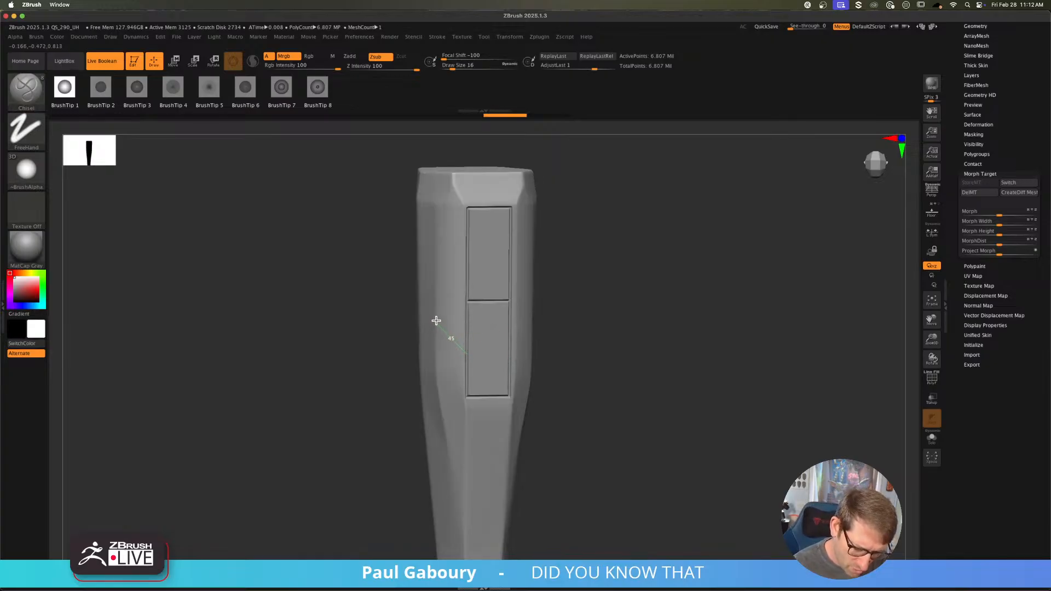
left_click_drag(439, 325, 440, 209)
right_click_drag(560, 373, 557, 378)
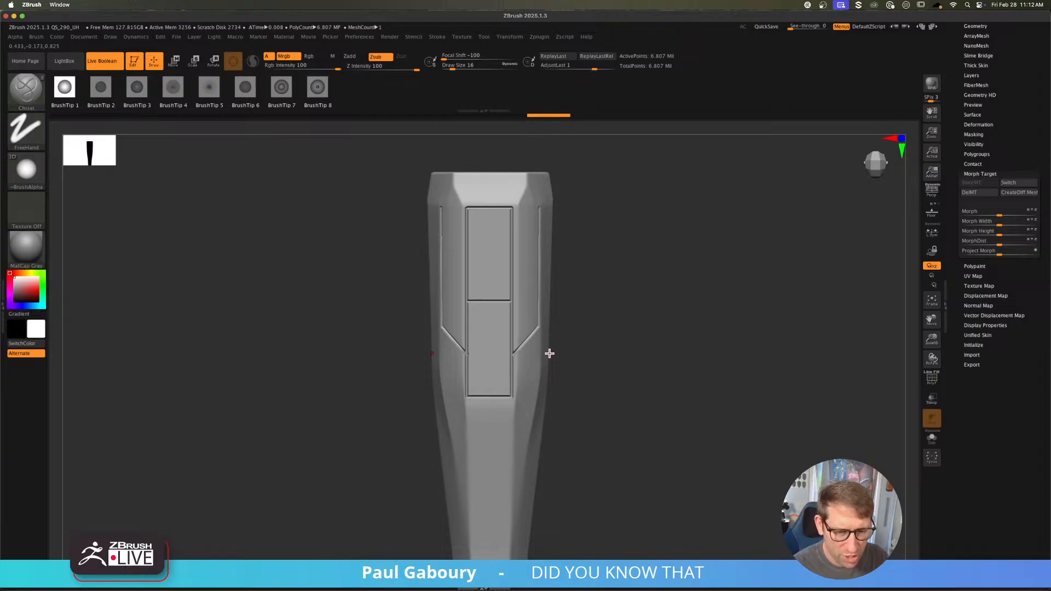
Step: Set the Chisel brush's LazyStep to 0.1 in the Lazy Mouse settings
left_click(436, 37)
left_click(472, 192)
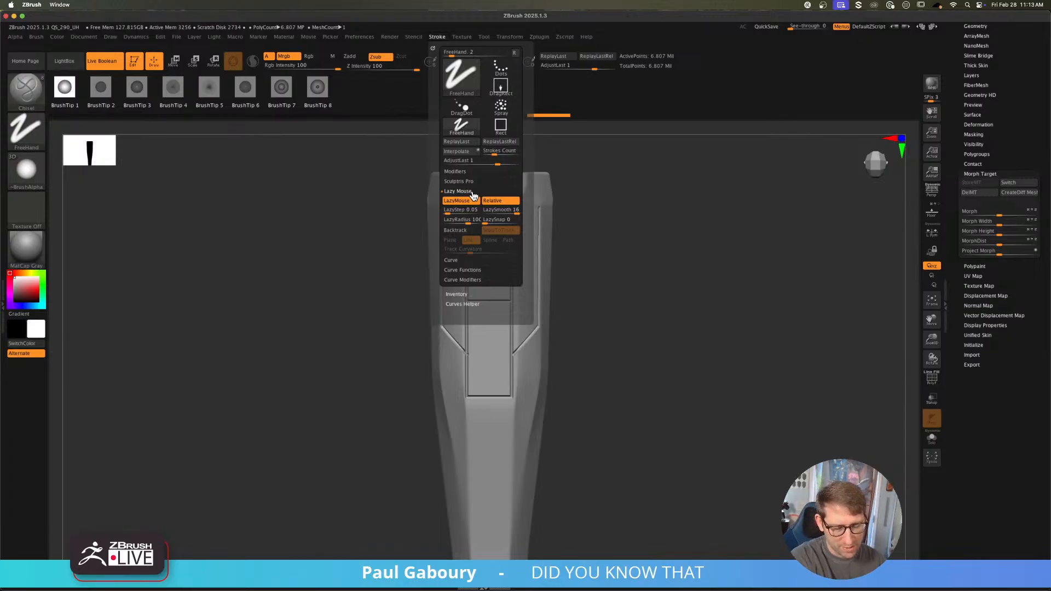
left_click(449, 211)
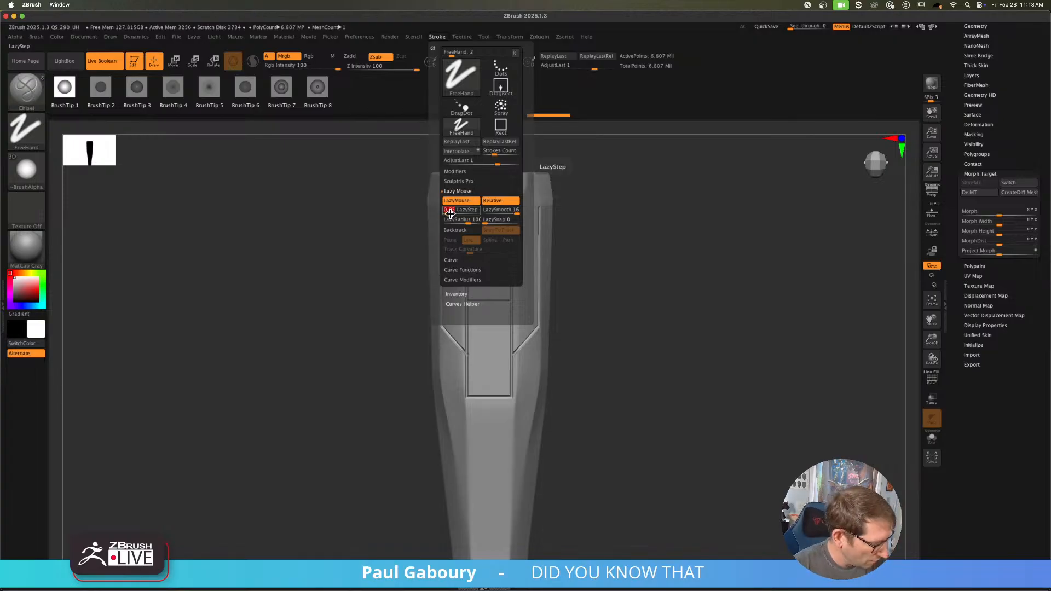
key("Return")
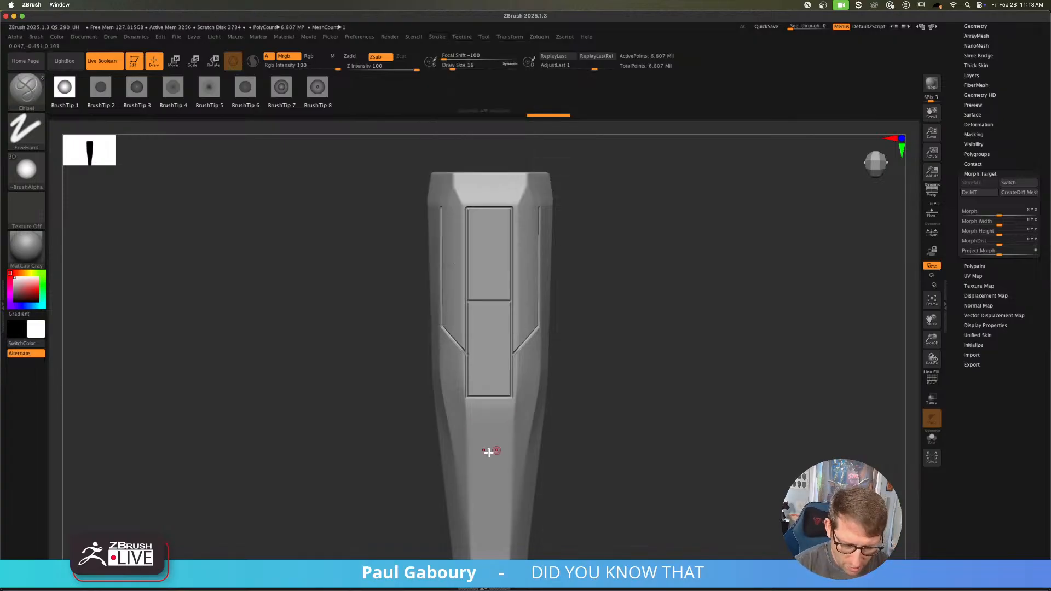
Step: Carve mirrored lengthwise lines on the top surface below the rectangular panel and on the adjacent side facets
left_click_drag(477, 411, 482, 539)
right_click_drag(484, 432, 521, 494, "ctrl")
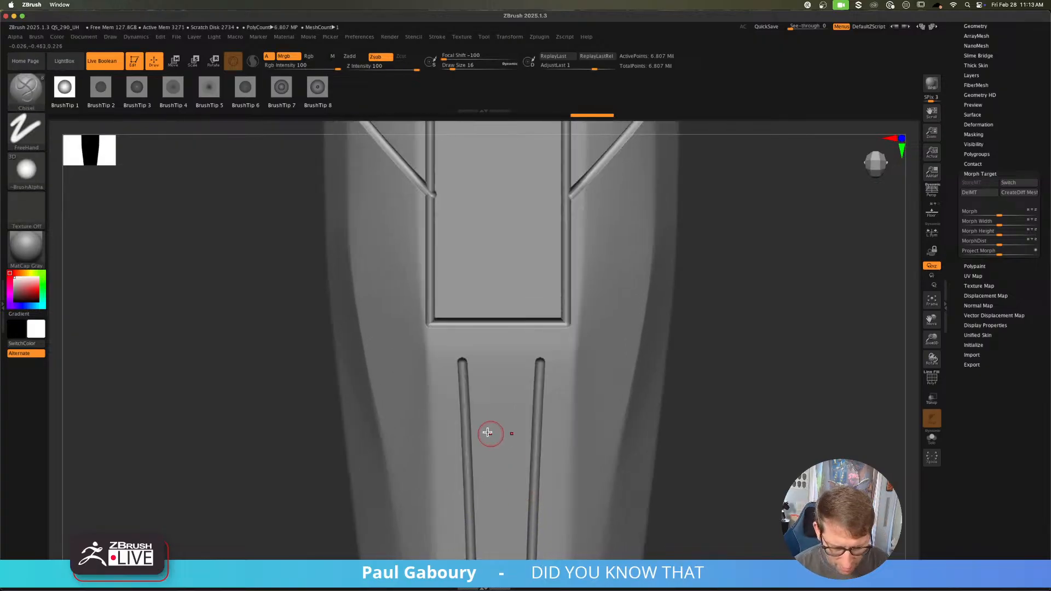
left_click_drag(387, 189, 389, 431)
right_click_drag(390, 430, 401, 420)
Step: Try smoothing the grooves on the side facets, and undo the smoothing and the newest carved lines
key("shift")
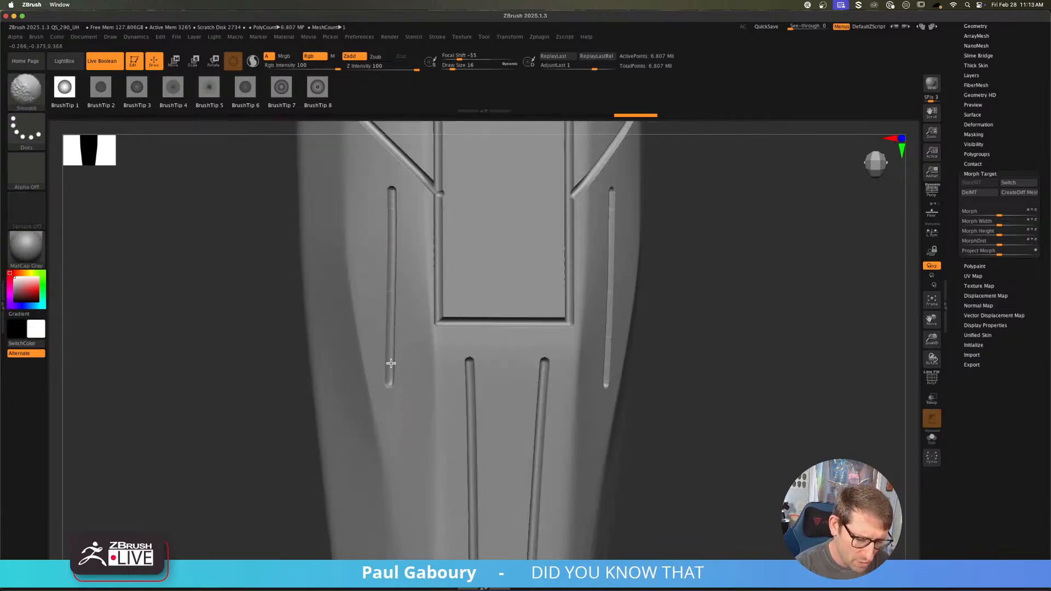
left_click_drag(393, 192, 387, 404, "shift")
mouse_move(388, 404)
right_mouse_down()
mouse_move(434, 397)
mouse_move(460, 375)
right_mouse_up()
key("ctrl+z")
key("ctrl+z")
key("ctrl+z")
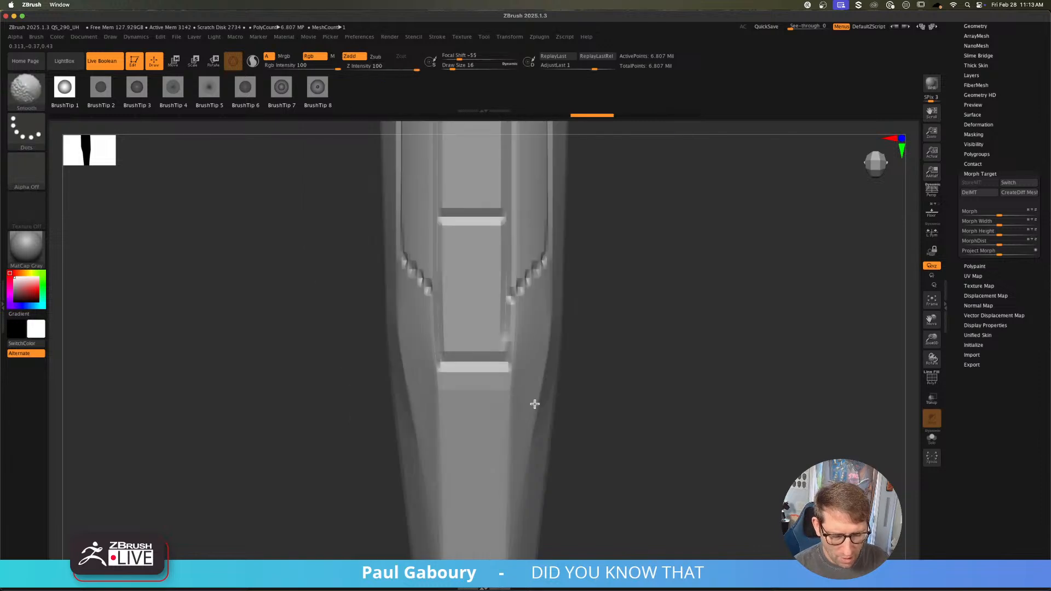
Step: Carve two mirrored lines converging below the rectangular panel and an angled line across the neighbouring side facet
left_click(437, 37)
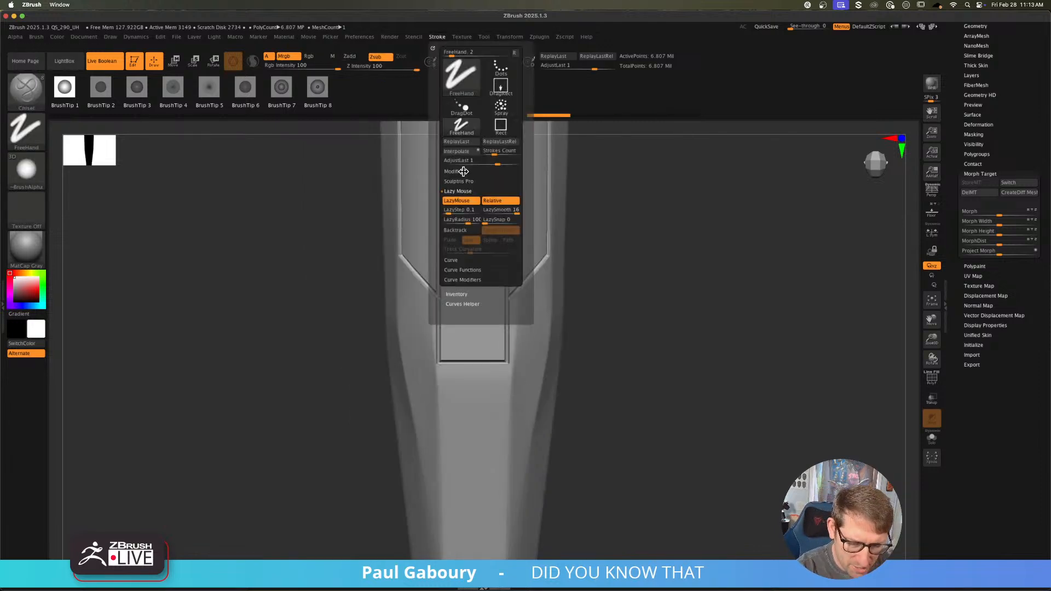
right_click_drag(463, 445, 480, 379, "alt")
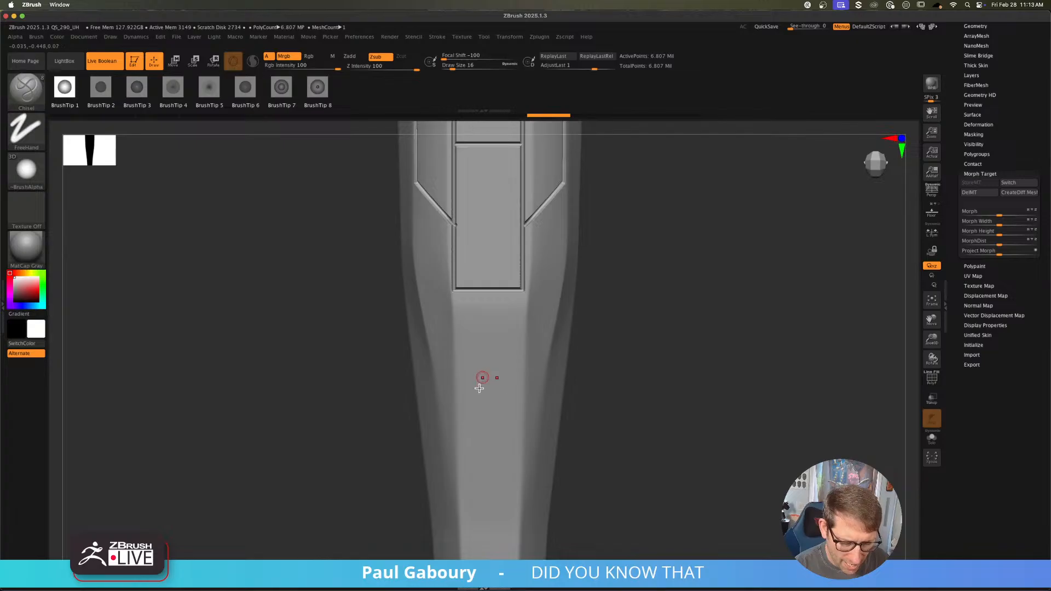
mouse_move(470, 450)
left_mouse_down()
mouse_move(443, 313)
mouse_move(482, 394)
mouse_move(434, 339)
mouse_move(491, 343)
mouse_move(404, 331)
mouse_move(450, 336)
mouse_move(478, 433)
mouse_move(457, 296)
left_mouse_up()
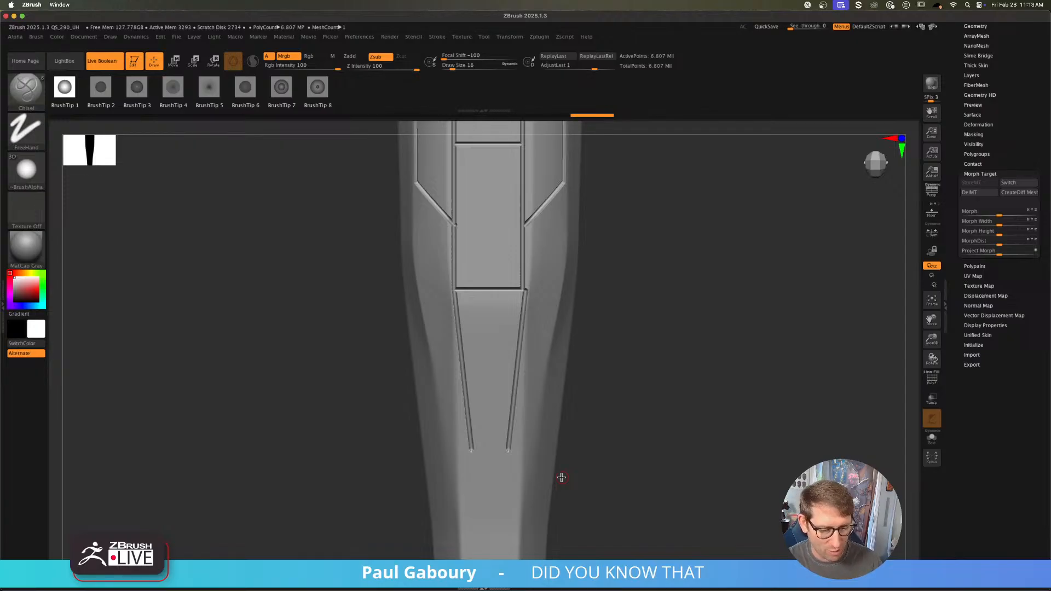
left_click_drag(613, 399, 598, 375)
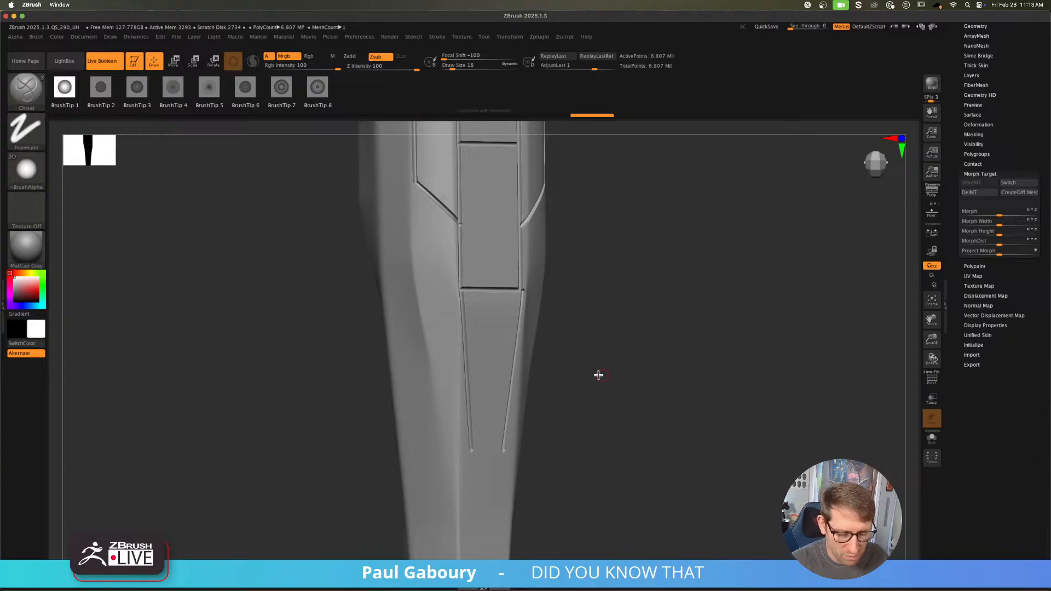
left_click_drag(462, 333, 393, 381)
Step: Undo the carved panel lines and step the history back to the low-poly fuselage mesh
mouse_move(539, 395)
right_mouse_down("ctrl")
mouse_move(555, 393)
mouse_move(590, 421)
right_mouse_up("ctrl")
key("ctrl+z")
key("ctrl+z")
key("ctrl+z")
key("ctrl+z")
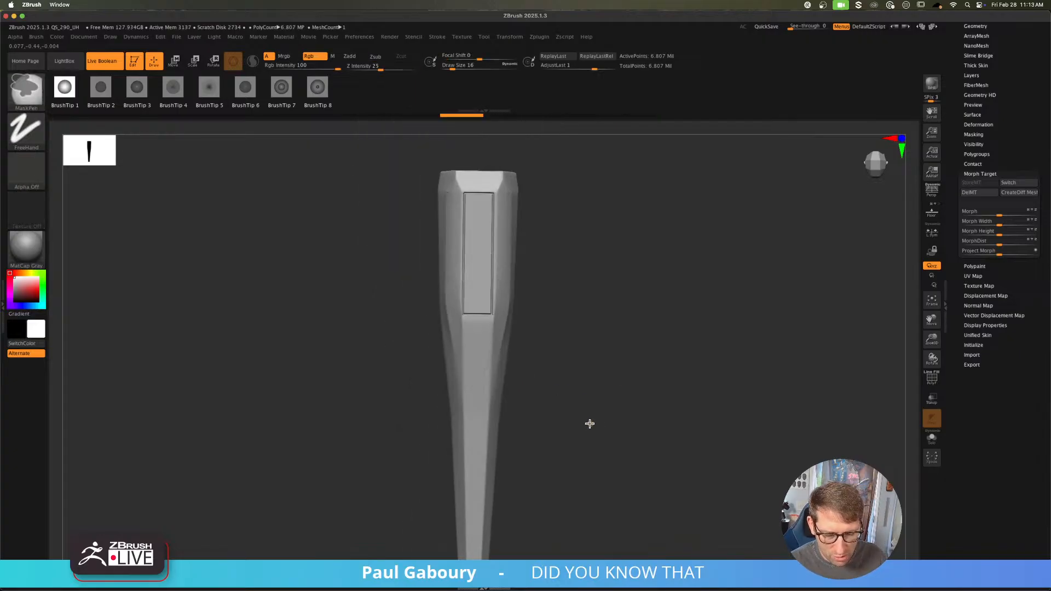
key("ctrl+z")
left_click_drag(428, 121, 69, 118)
Step: Show the fuselage's polyframe and expand the Modify Topology options in its geometry settings
key("shift+f")
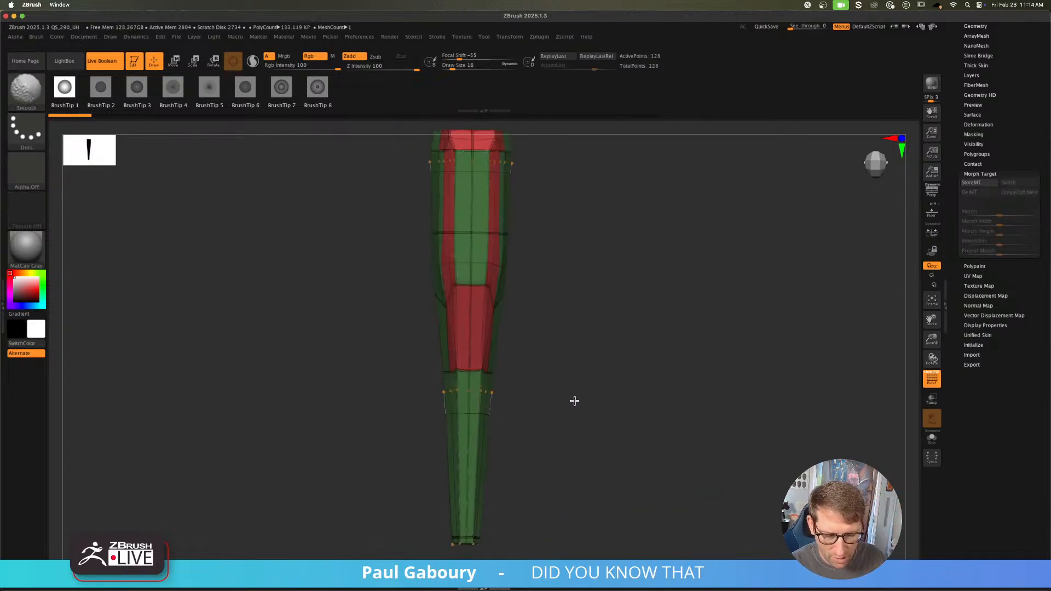
right_click_drag(609, 385, 606, 415, "alt")
left_click_drag(1024, 281, 1022, 329)
scroll(1016, 329, "up", 4)
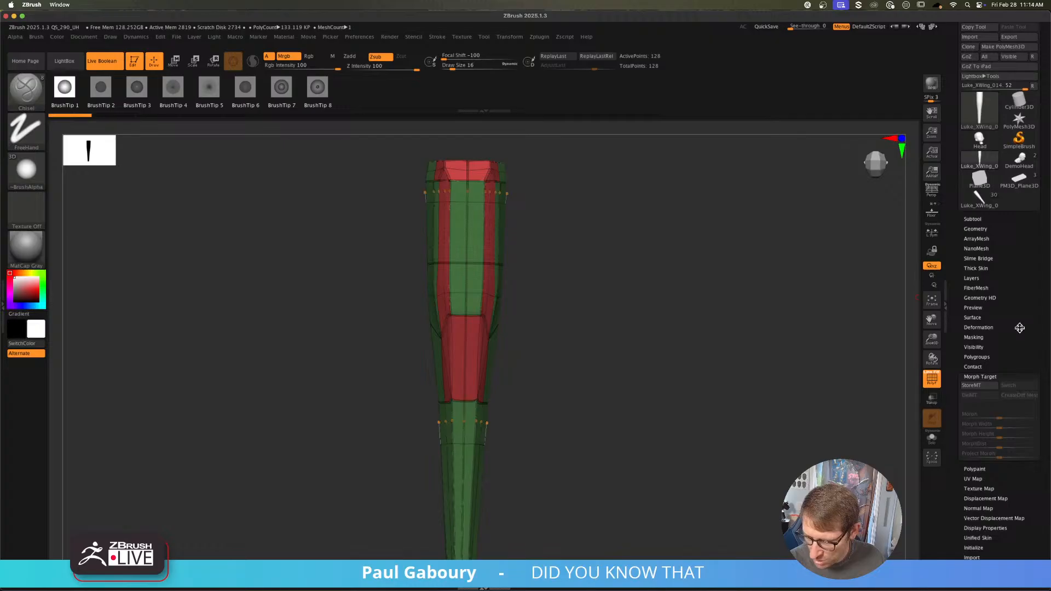
left_click(975, 229)
left_click(994, 523)
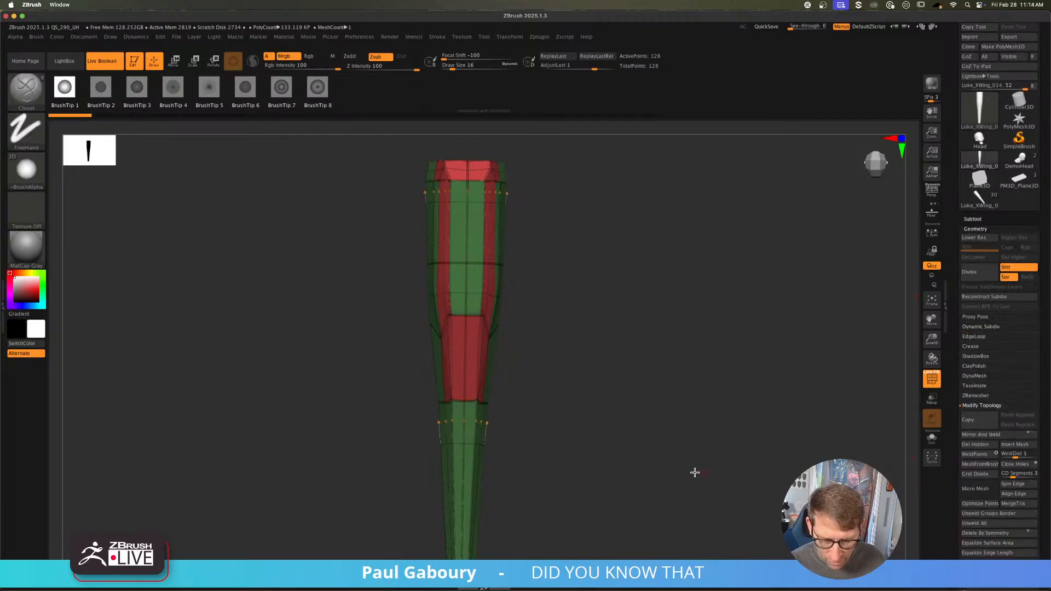
right_click_drag(694, 472, 610, 403, "alt")
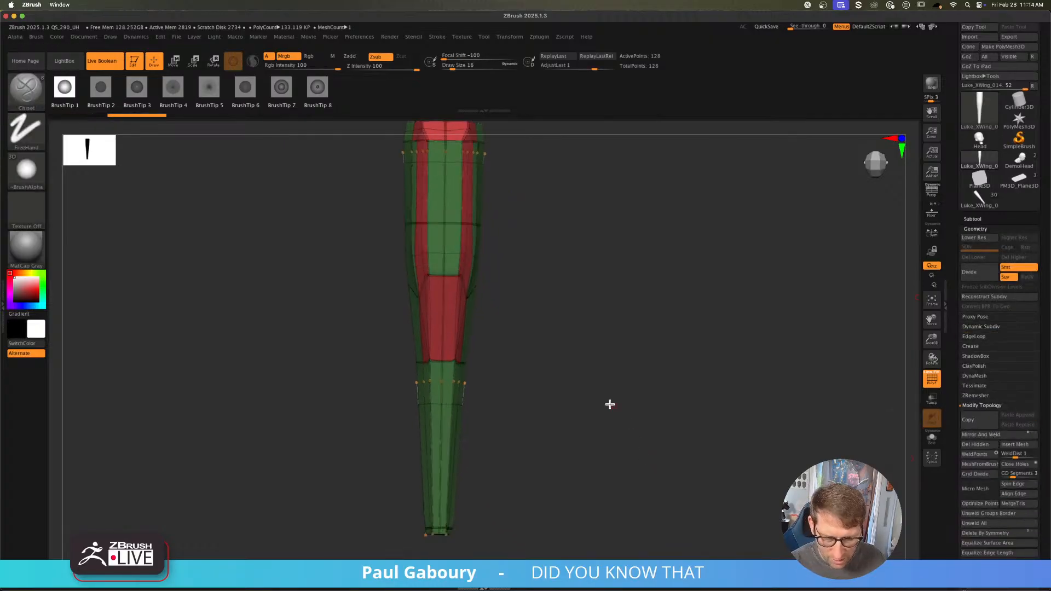
Step: Turn on Local Symmetry and apply Dynamic Subdiv to convert the fuselage into real subdivision levels
left_click(934, 236)
right_click_drag(581, 342, 452, 294, "ctrl")
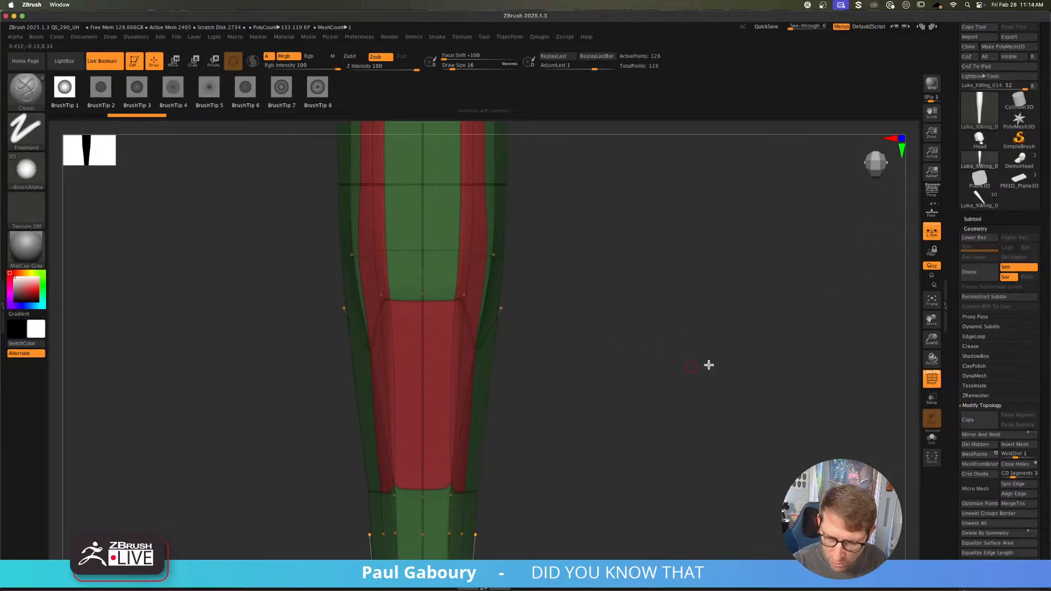
left_click(981, 327)
left_click(1008, 336)
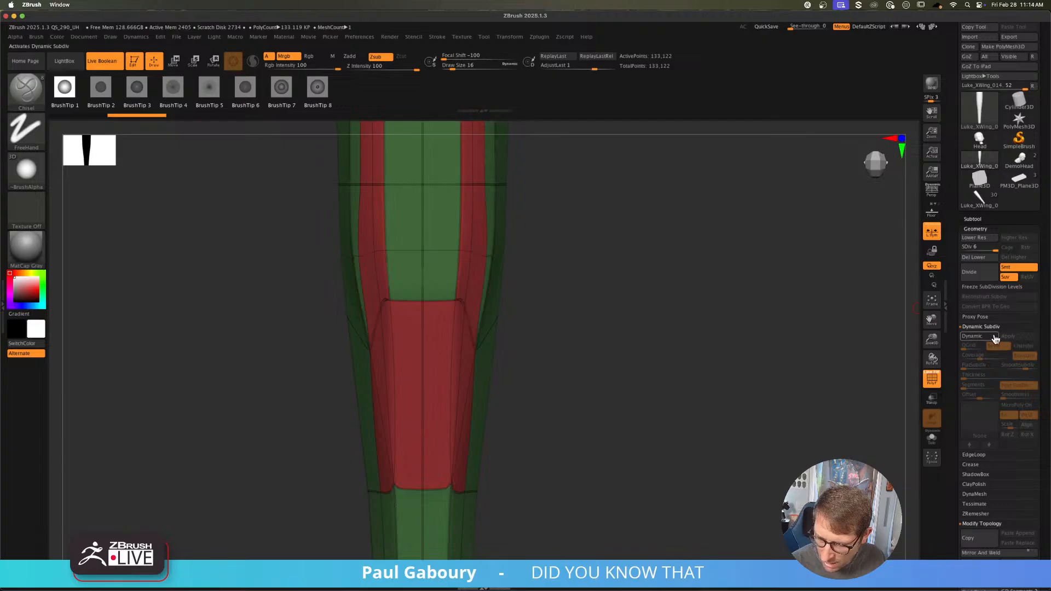
Step: Undo the applied subdivision and insert multiple edge loops with ZModeler along the fuselage's upper section and lower taper
key("ctrl+z")
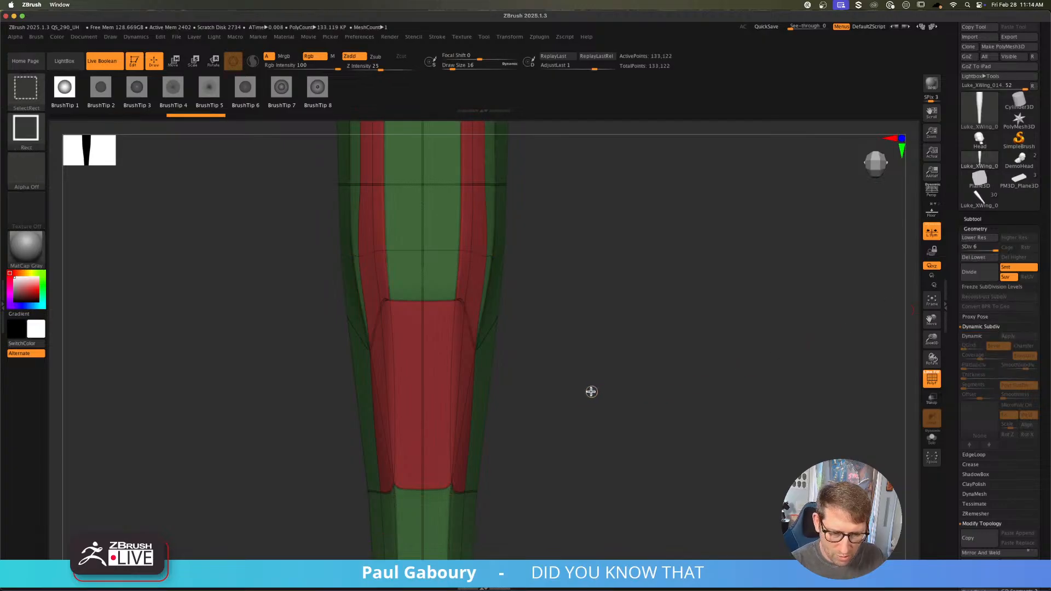
mouse_move(593, 392)
left_mouse_down()
mouse_move(563, 436)
mouse_move(498, 286)
left_mouse_up()
key("b")
key("z")
key("m")
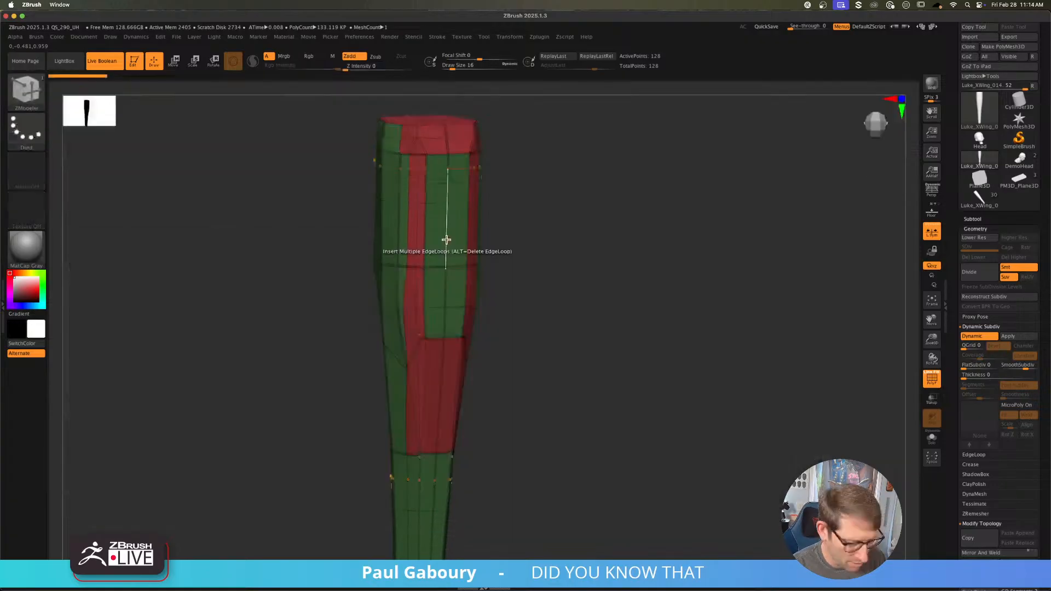
left_click_drag(445, 221, 444, 281)
left_click_drag(497, 368, 507, 237, "alt")
left_click_drag(439, 429, 440, 402)
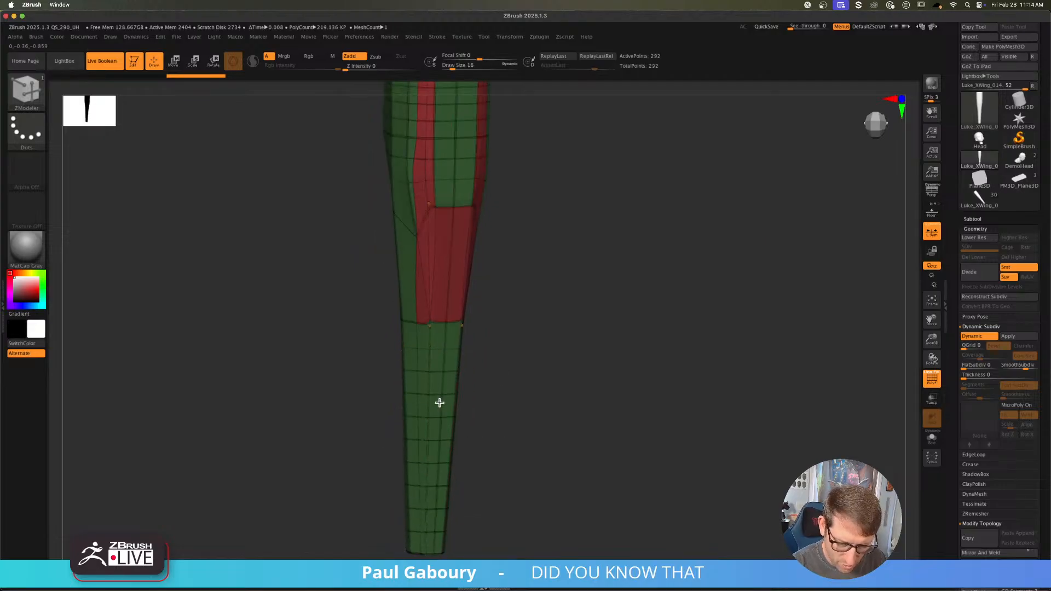
Step: Apply Dynamic Subdiv to the fuselage and divide it twice more to reach subdivision level 8
left_click_drag(535, 347, 530, 388, "alt")
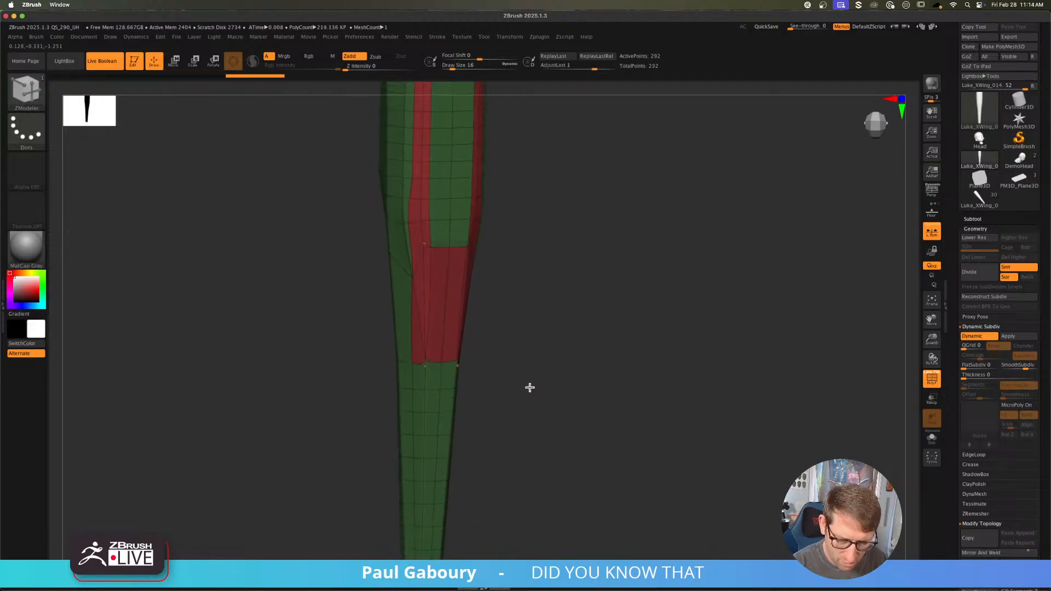
left_click(1010, 337)
key("ctrl+d")
key("ctrl+d")
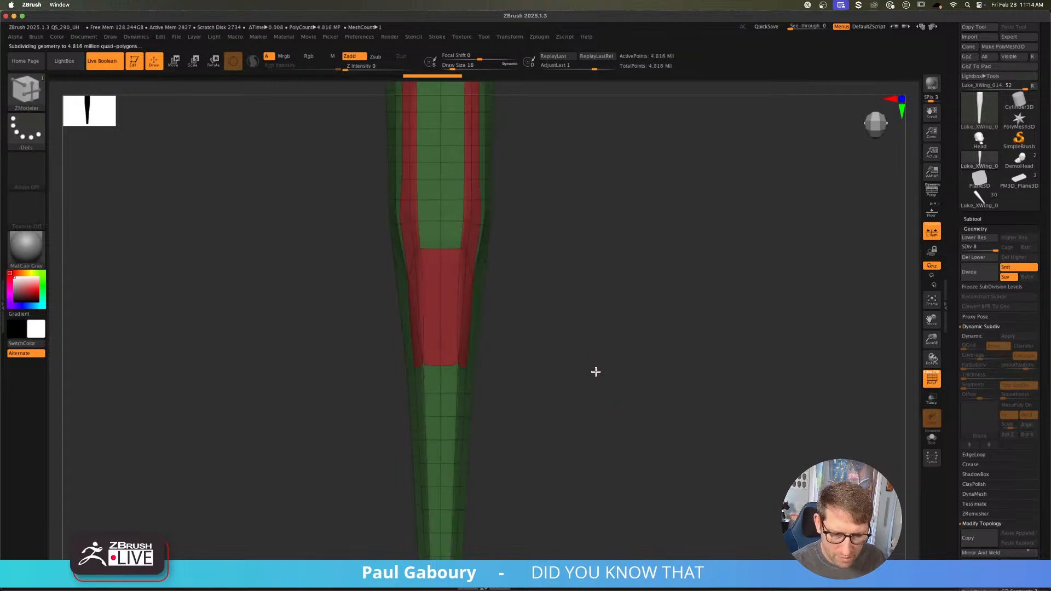
Step: Hide the polyframe and switch to the Chisel brush over the fuselage's upper end
key("shift+f")
left_click_drag(537, 294, 561, 369, "alt")
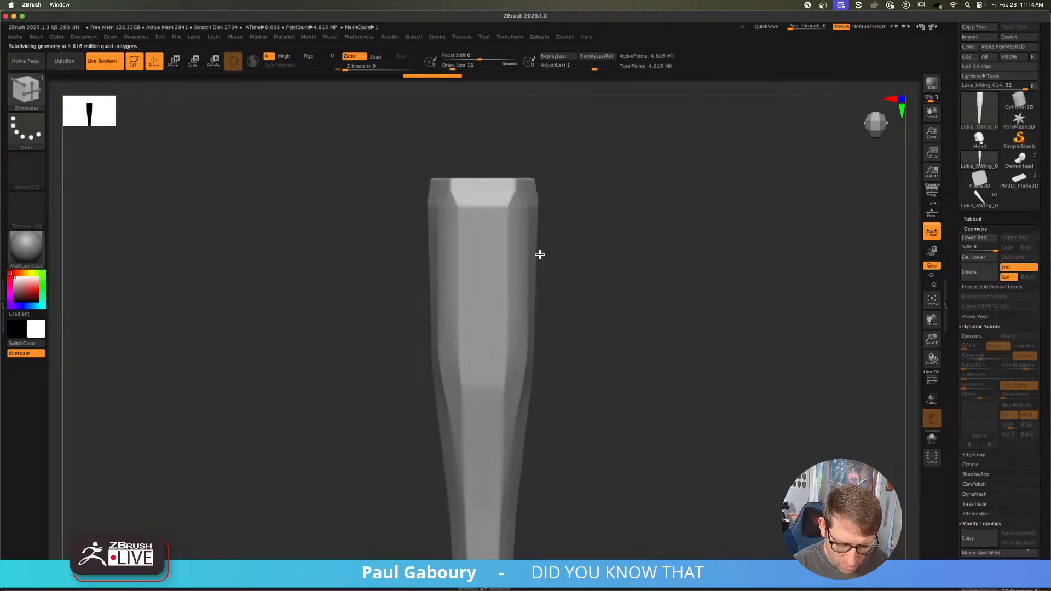
key("b")
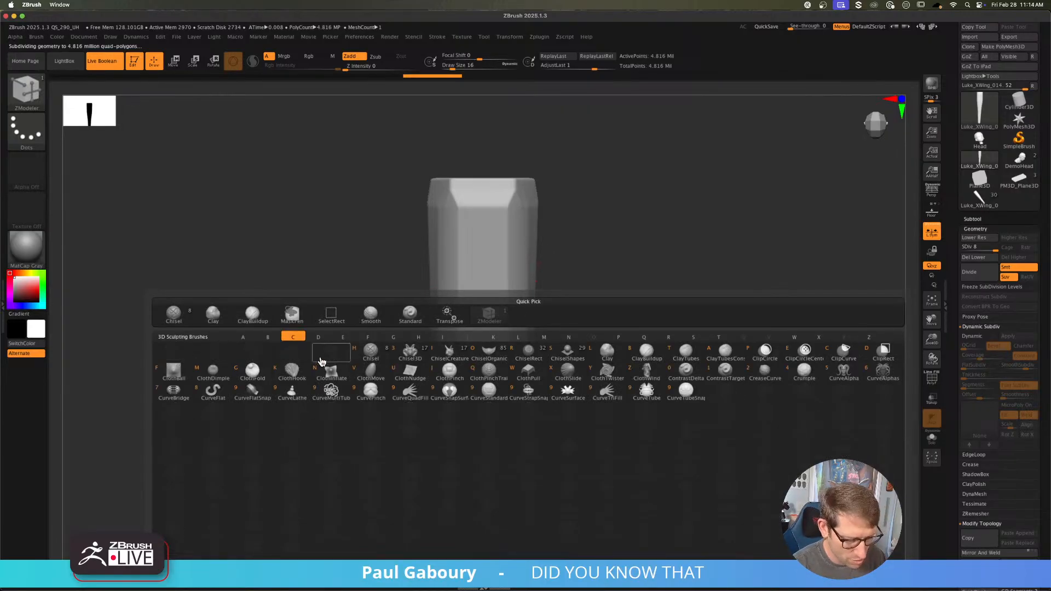
key("h")
left_click_drag(521, 323, 568, 245)
mouse_move(550, 210)
left_mouse_down()
mouse_move(548, 183)
mouse_move(522, 184)
left_mouse_up()
left_click_drag(522, 185, 519, 326)
right_click_drag(637, 408, 610, 358, "ctrl")
key("ctrl+z")
key("ctrl+z")
key("ctrl+z")
key("ctrl+z")
Step: Store a morph target for the subdivided fuselage and square up the view of its upper end
left_click_drag(1042, 457, 1046, 354)
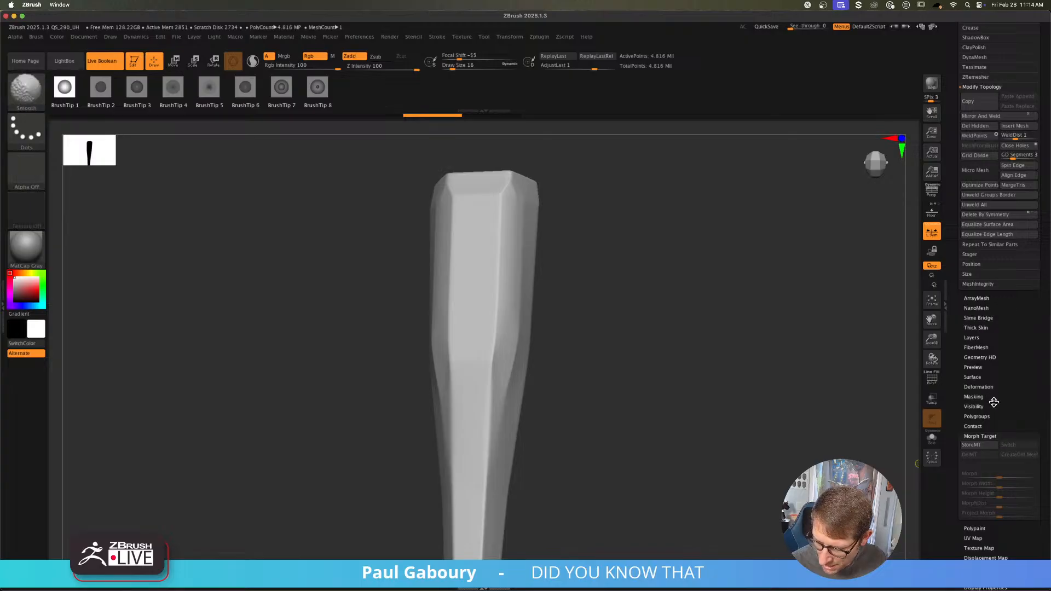
left_click(983, 447)
right_click_drag(520, 351, 496, 334, "shift")
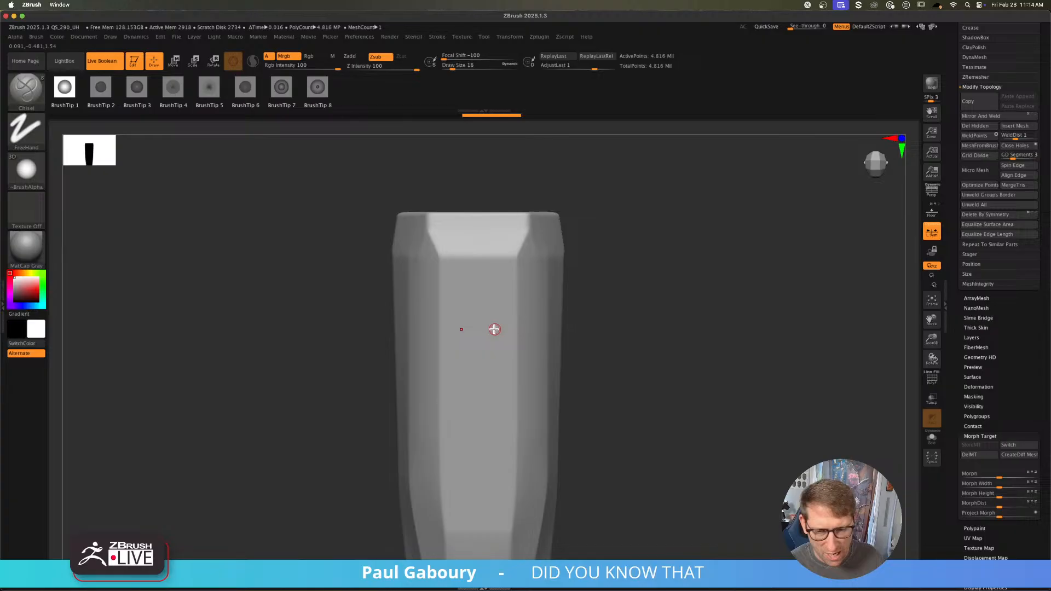
Step: Set the stroke's LazySnap to 41 and carve a straight mirrored horizontal line across the fuselage's upper facets
left_click(438, 36)
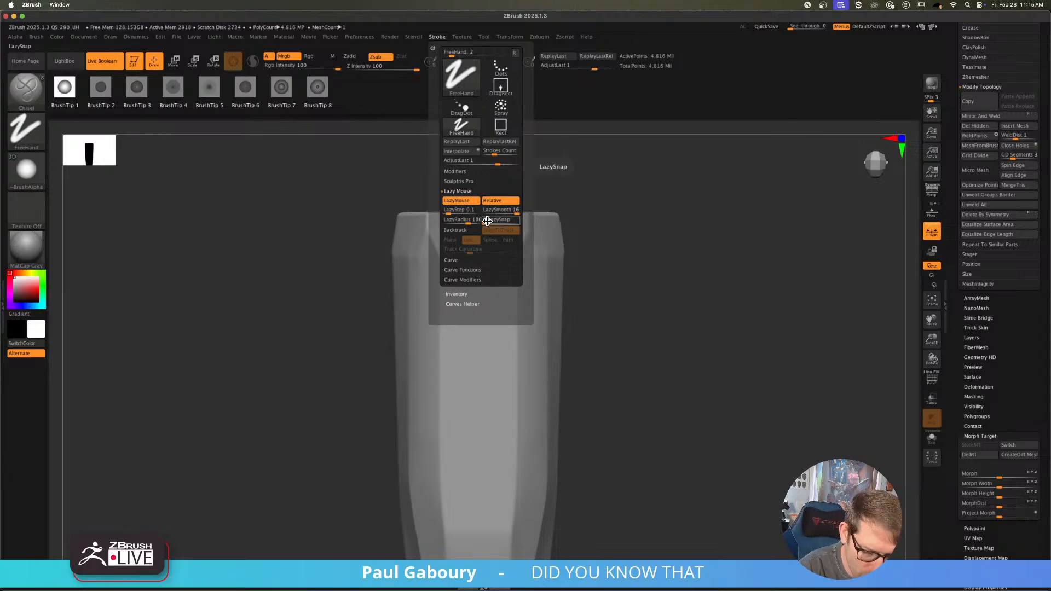
left_click_drag(487, 221, 495, 220)
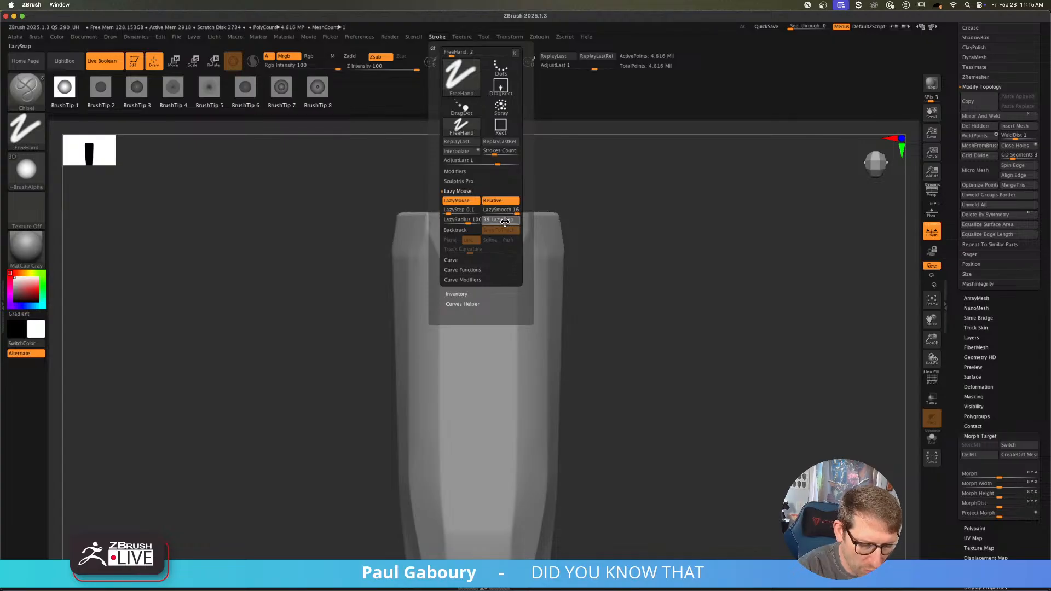
left_click_drag(505, 221, 504, 220)
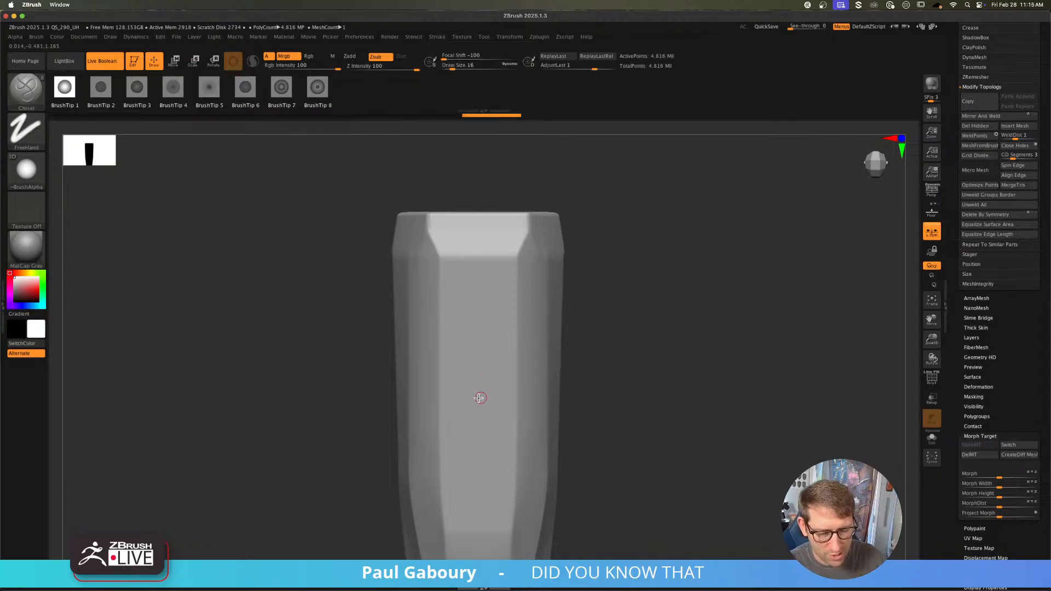
right_click_drag(483, 404, 516, 359, "alt")
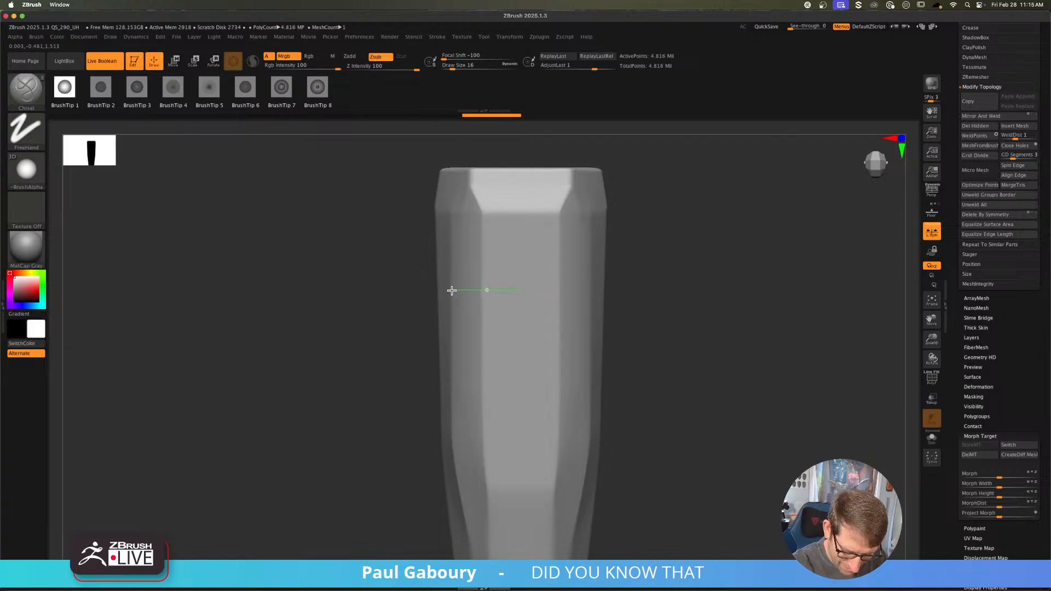
left_click_drag(451, 290, 453, 287)
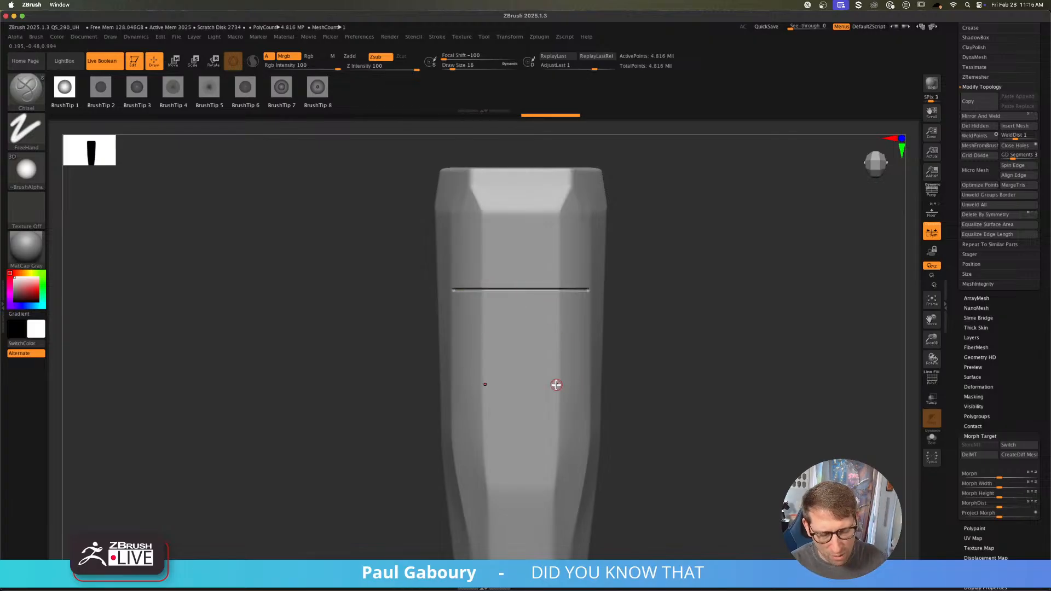
Step: Try continuing the carved line from its end down the side facet with snapped stroke segments, and undo the result
right_click_drag(556, 384, 616, 363)
right_click_drag(443, 339, 454, 363)
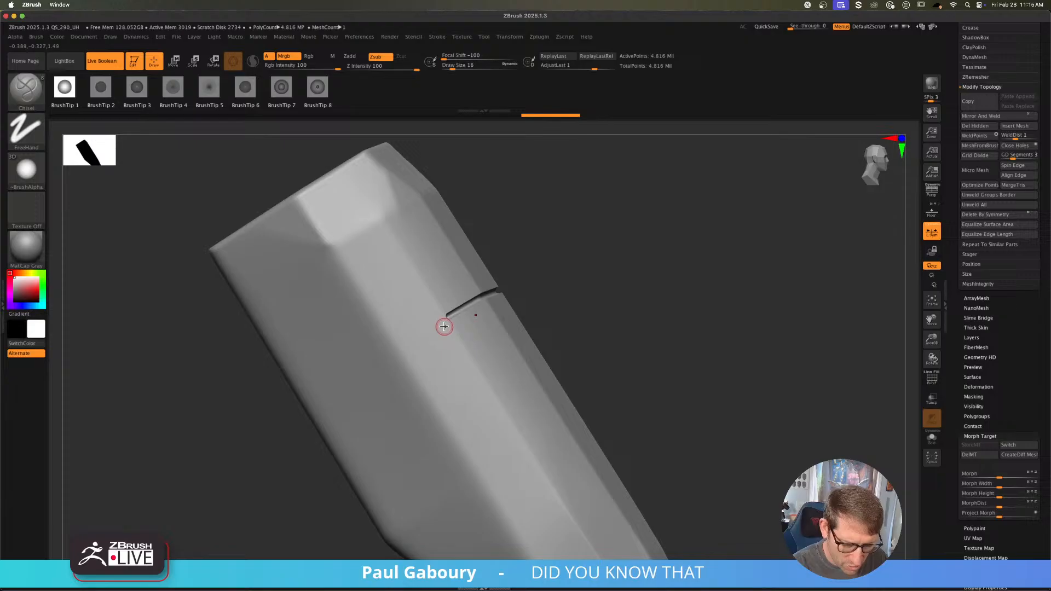
left_click_drag(446, 324, 445, 332)
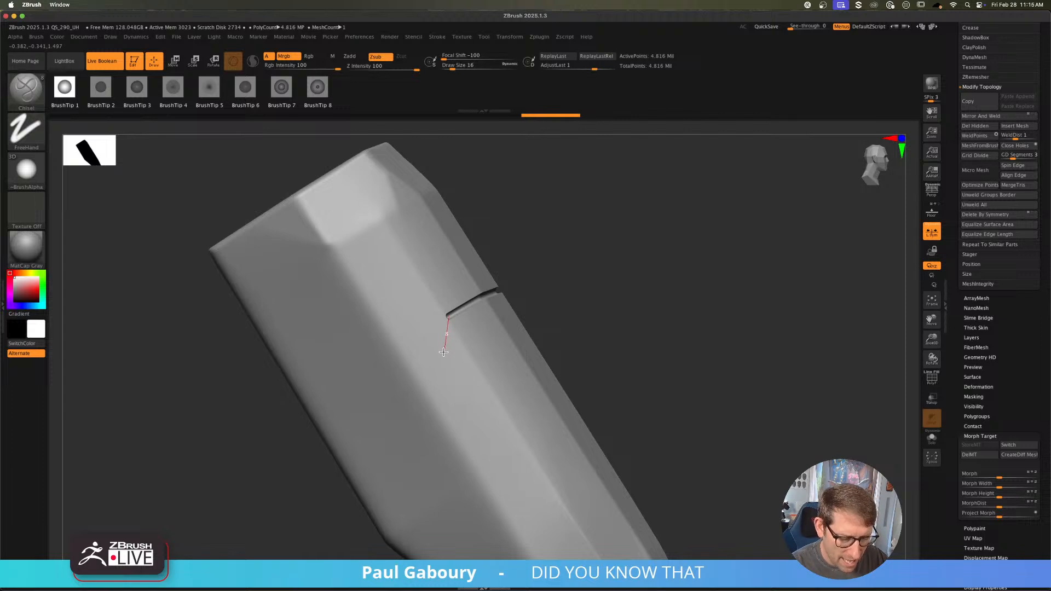
left_click_drag(444, 358, 443, 368)
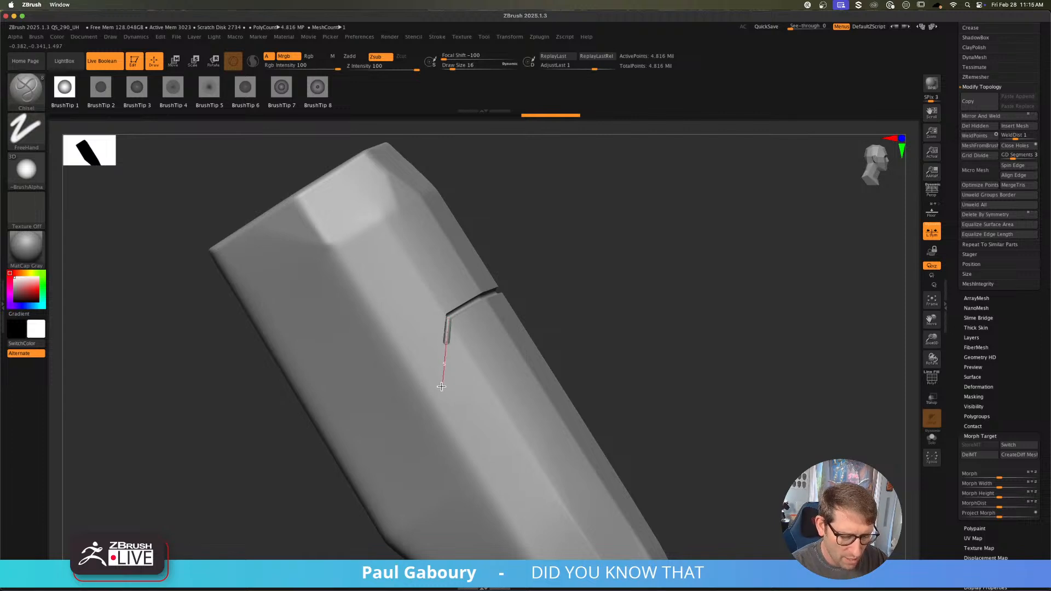
left_click_drag(440, 409, 441, 452)
key("ctrl+z")
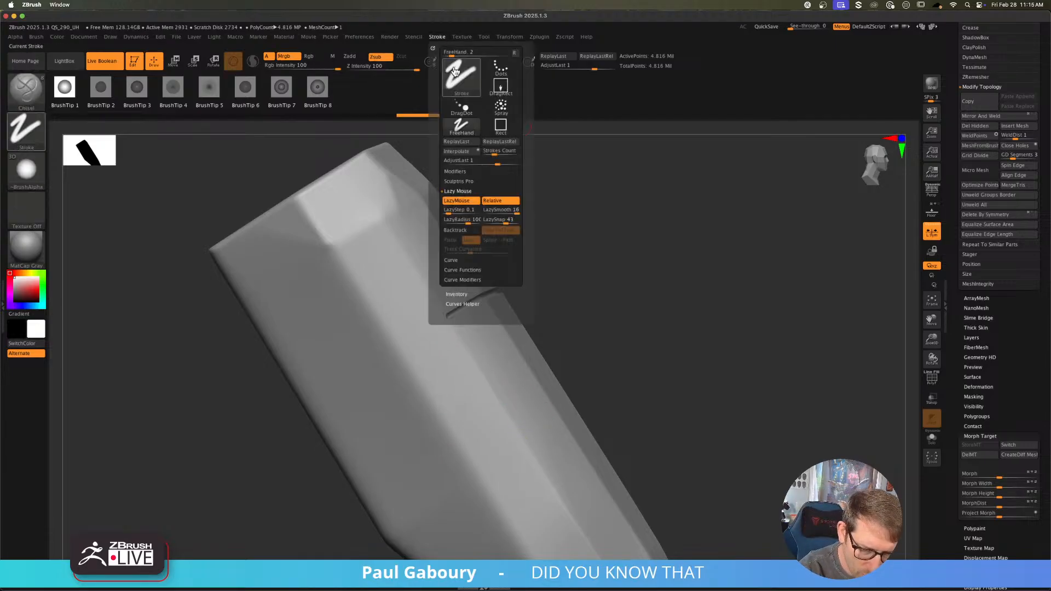
Step: Raise the Chisel stroke's LazySnap further and frame the end of the carved horizontal line closely
left_click(436, 37)
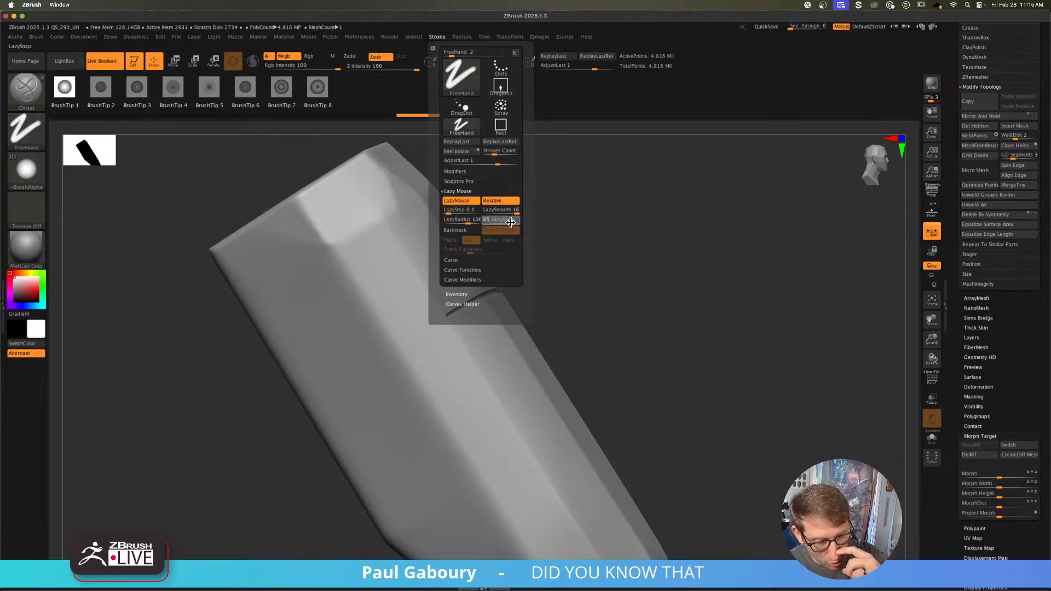
left_click_drag(508, 220, 518, 220)
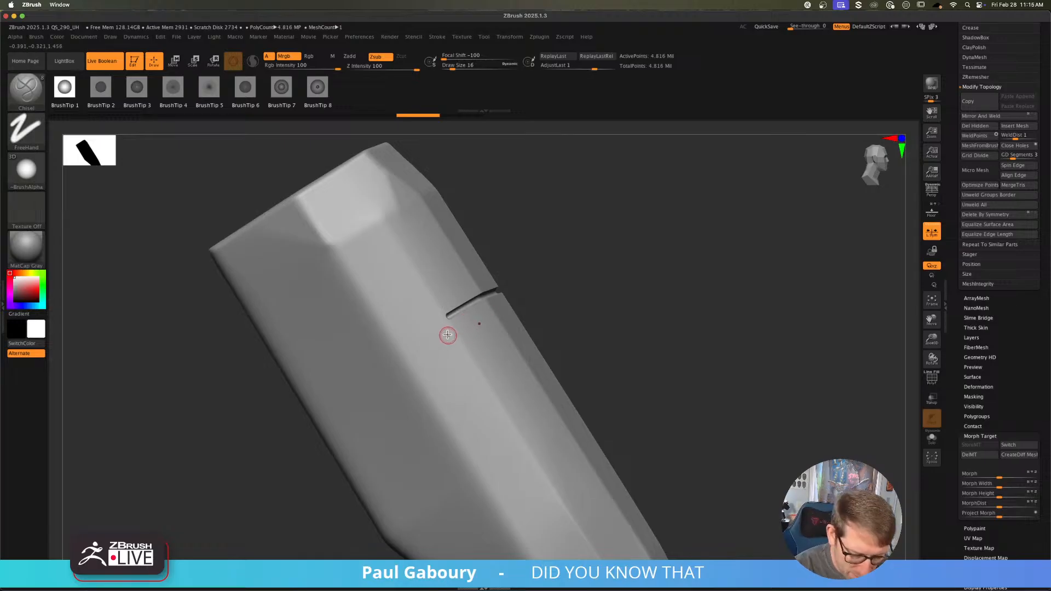
left_click_drag(447, 336, 446, 336)
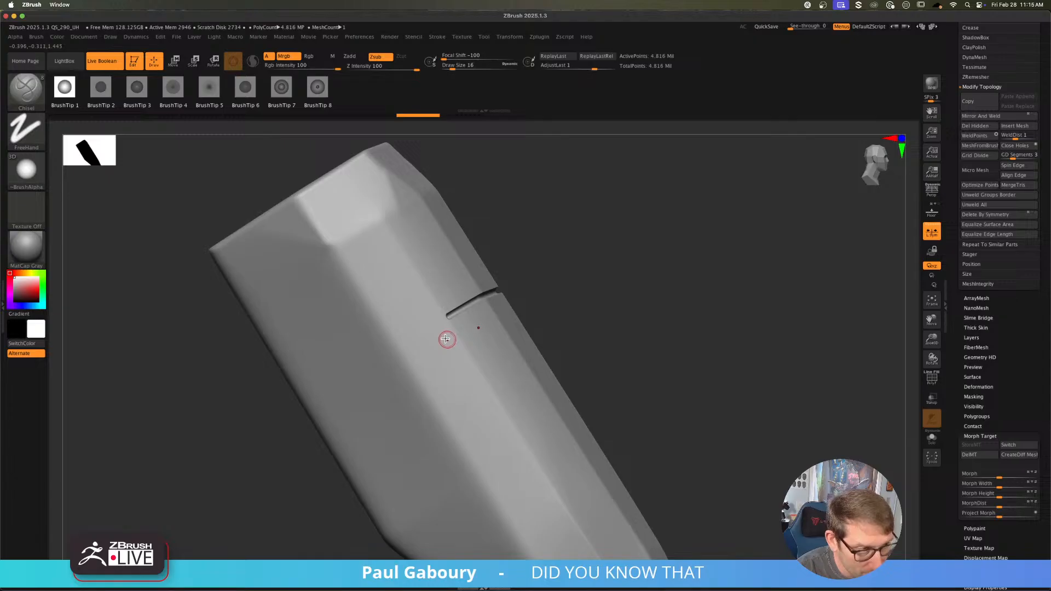
key("ctrl")
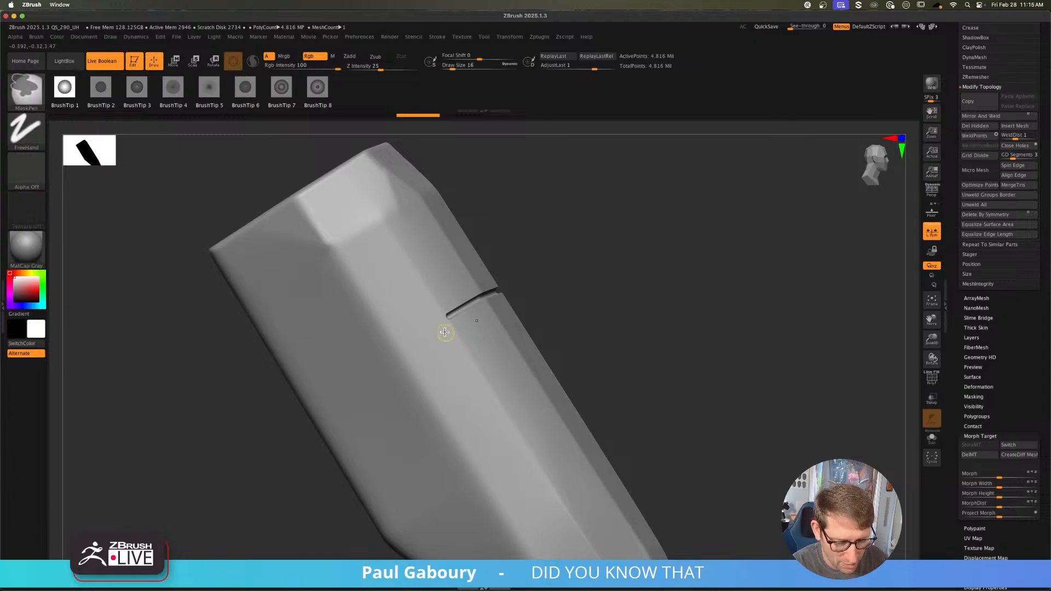
mouse_move(445, 332)
right_mouse_down("ctrl")
mouse_move(532, 422)
mouse_move(445, 354)
right_mouse_up("ctrl")
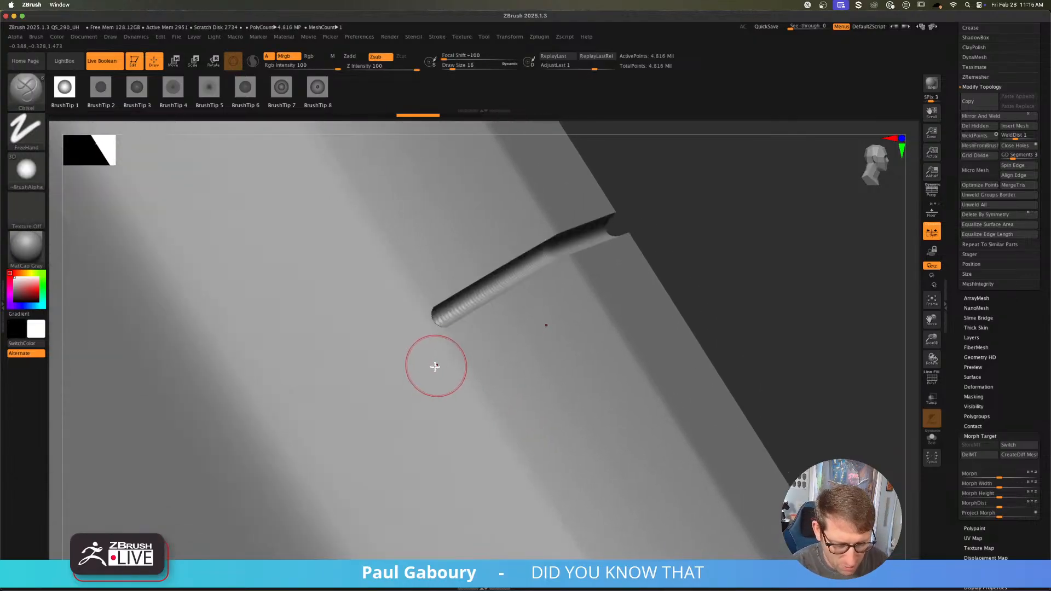
Step: Try carving a detached groove below the line's end and a groove snapped onto that end, undoing both
mouse_move(436, 381)
left_mouse_down()
mouse_move(437, 355)
mouse_move(441, 500)
left_mouse_up()
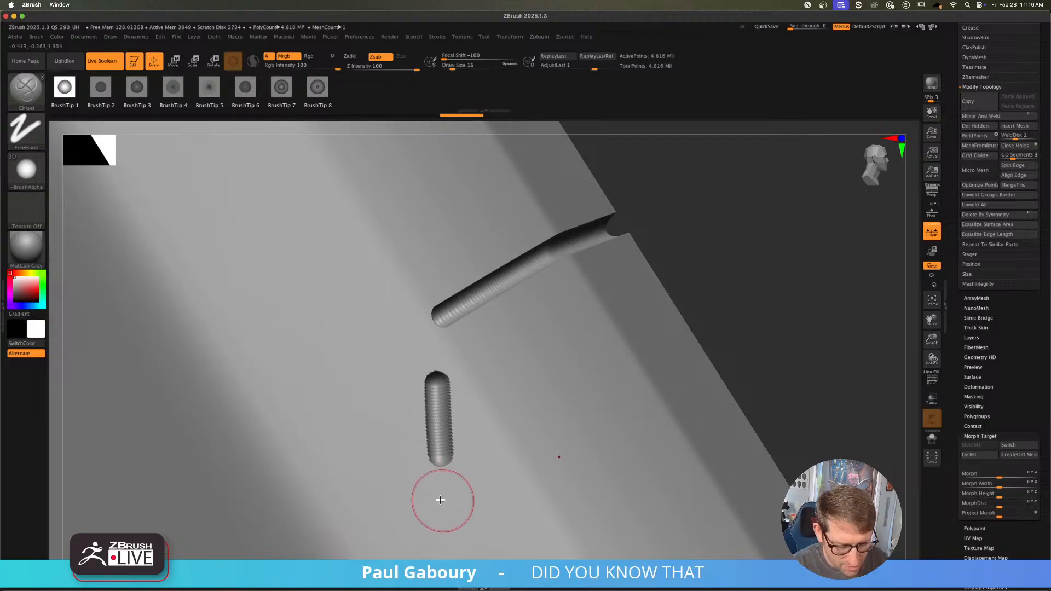
key("ctrl+z")
left_click_drag(442, 317, 437, 334)
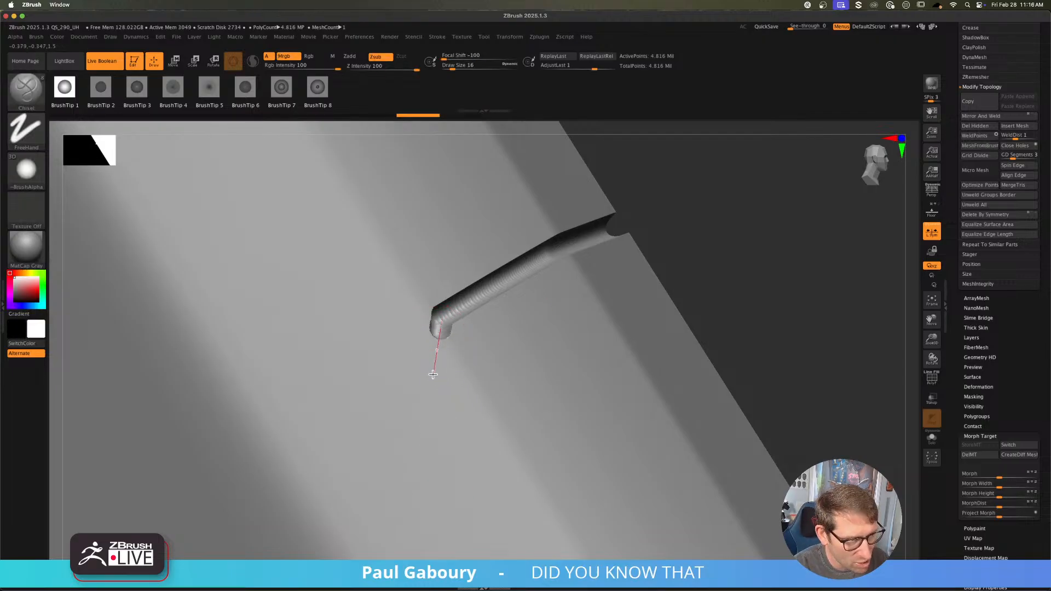
left_click_drag(433, 375, 423, 492)
mouse_move(451, 475)
right_mouse_down("ctrl")
mouse_move(453, 428)
mouse_move(486, 371)
mouse_move(467, 368)
mouse_move(454, 320)
right_mouse_up("ctrl")
key("ctrl+z")
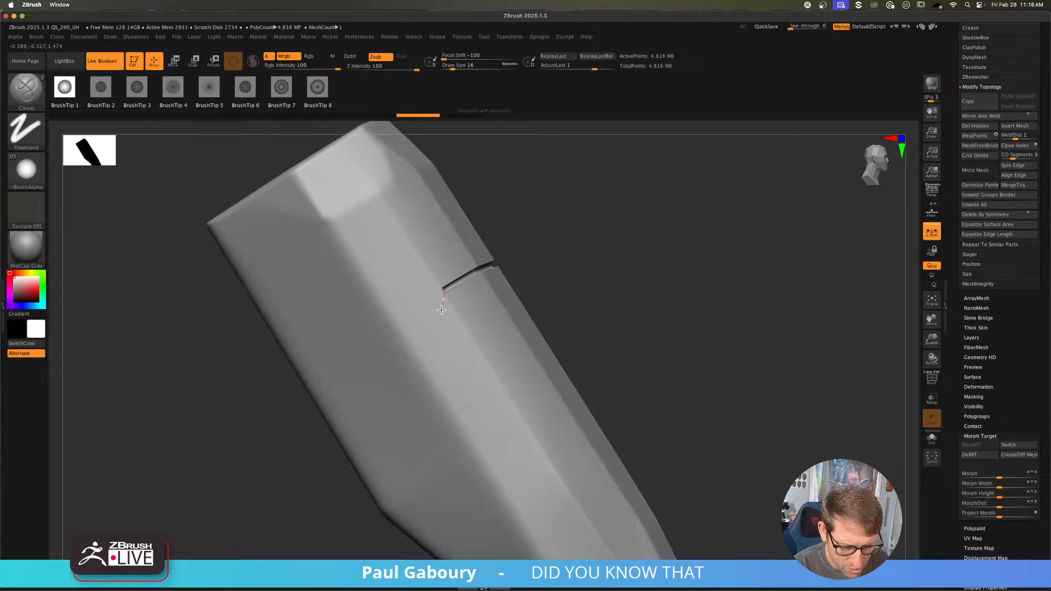
Step: Carve a connected panel line from the horizontal line's end across the side facet, bending it to run along the fuselage's length
left_click_drag(436, 379, 495, 491)
left_click_drag(511, 510, 512, 510)
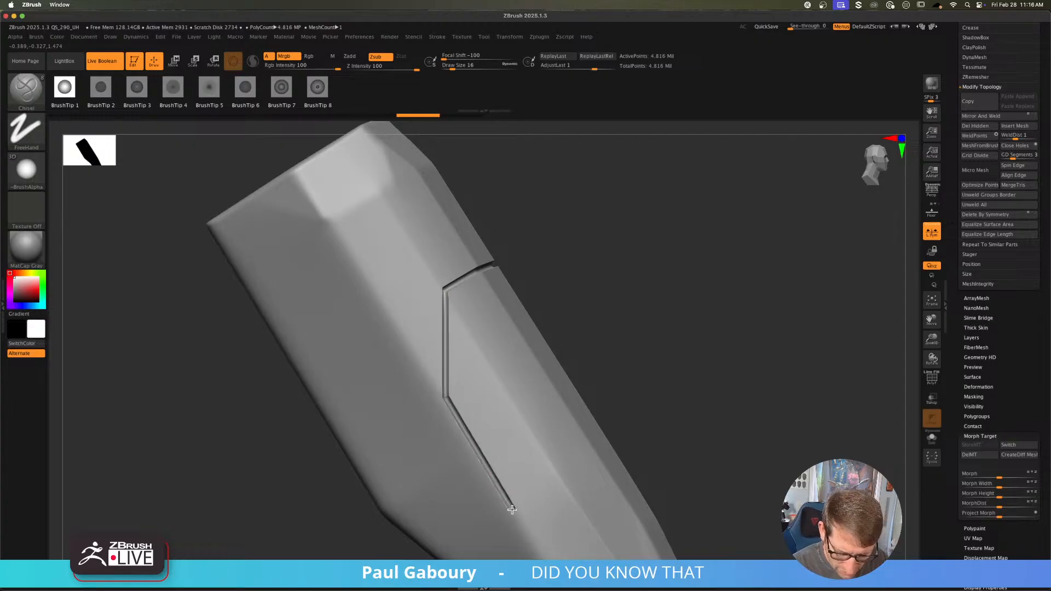
Step: Try extending the panel line down the tapering side and carving a separate line along the neighbouring facet, undoing both
right_click_drag(590, 499, 458, 331, "ctrl")
left_click_drag(381, 268, 516, 484)
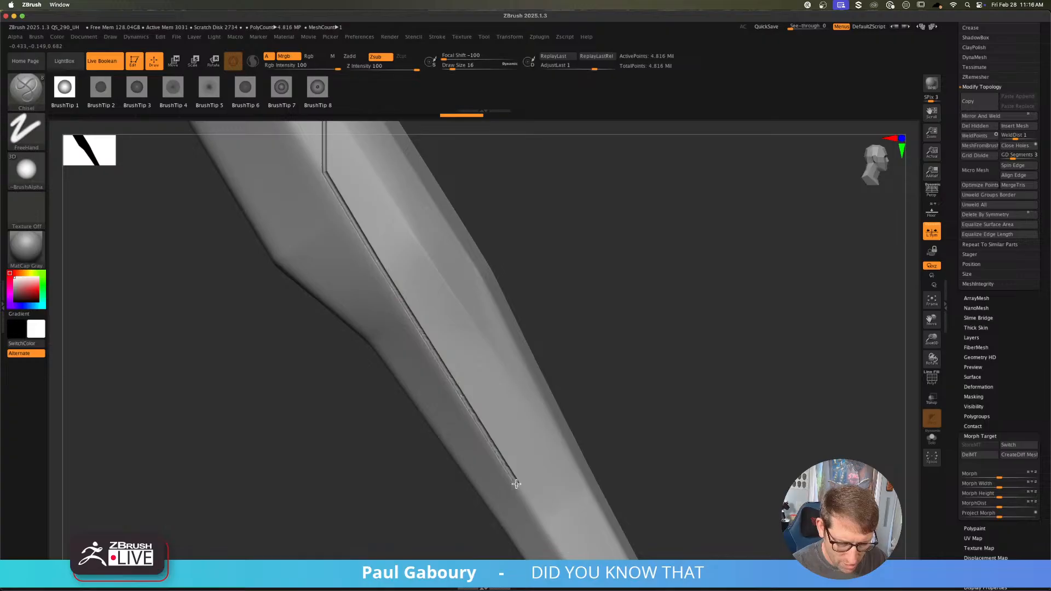
right_click_drag(552, 447, 554, 417, "ctrl")
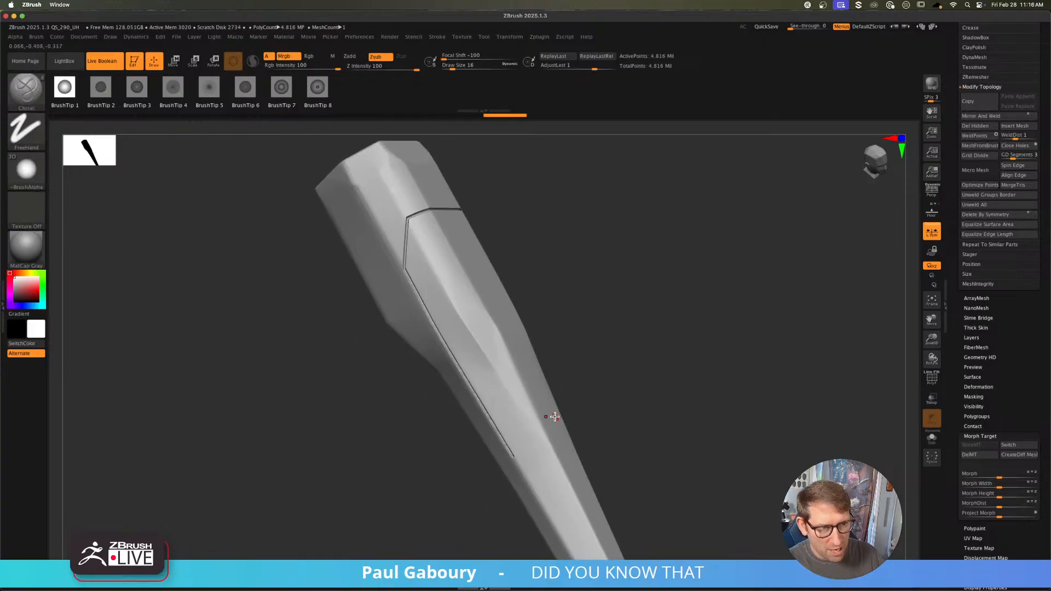
key("ctrl")
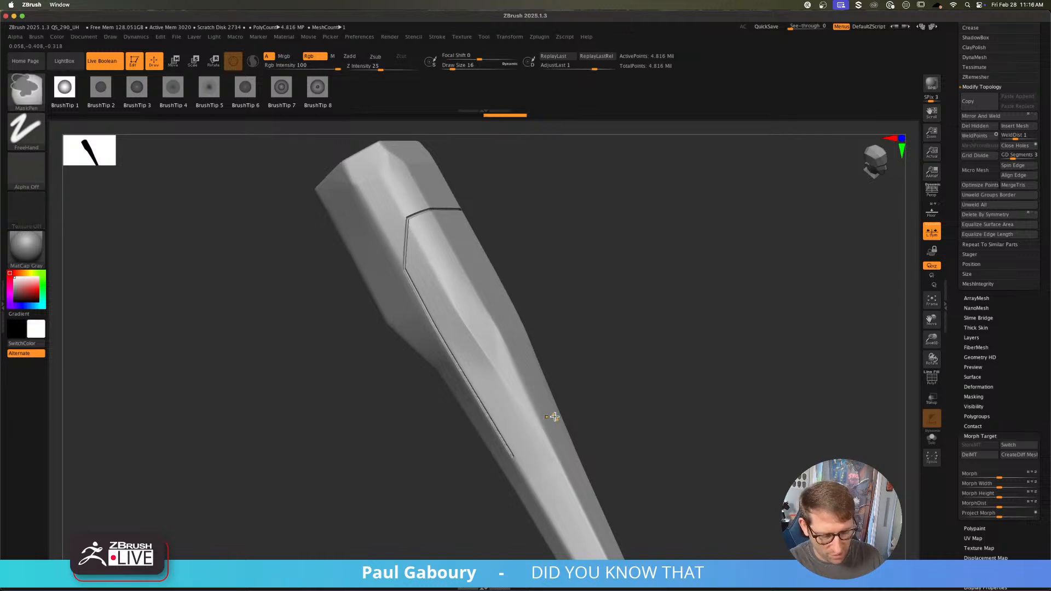
key("ctrl+z")
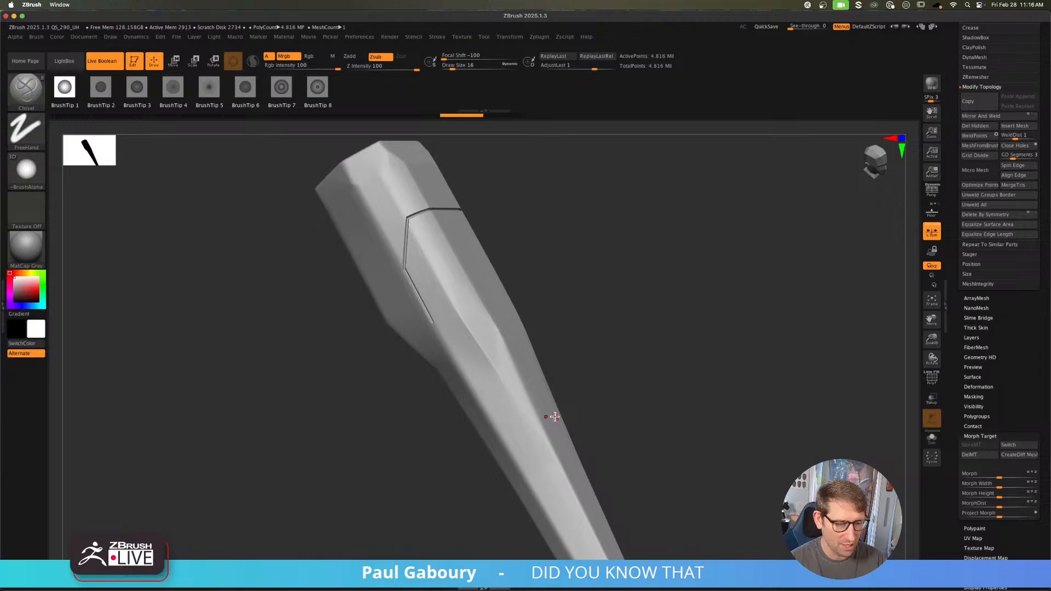
left_click_drag(430, 236, 527, 449)
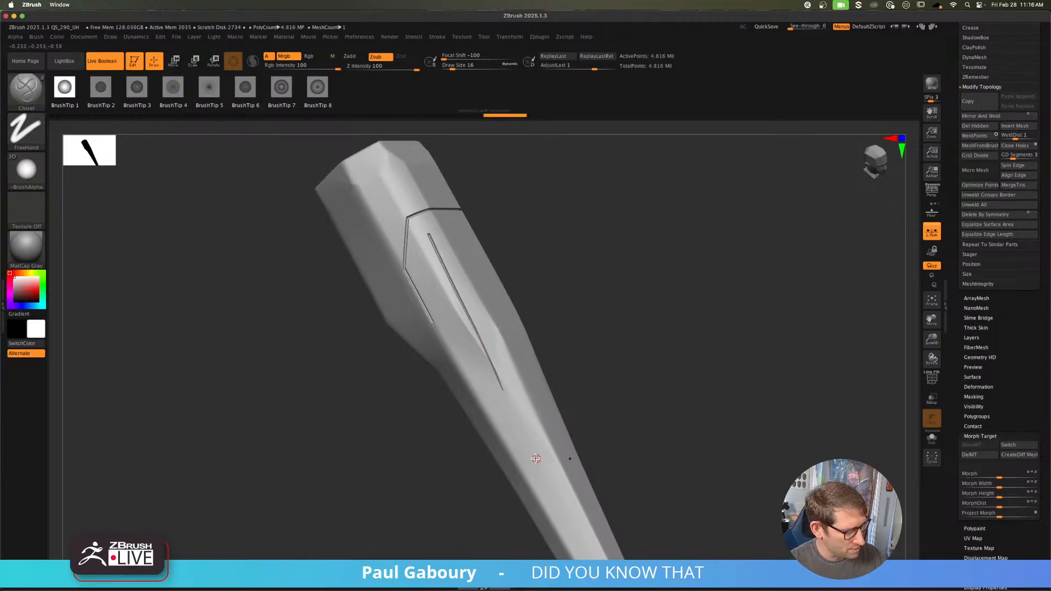
key("ctrl+z")
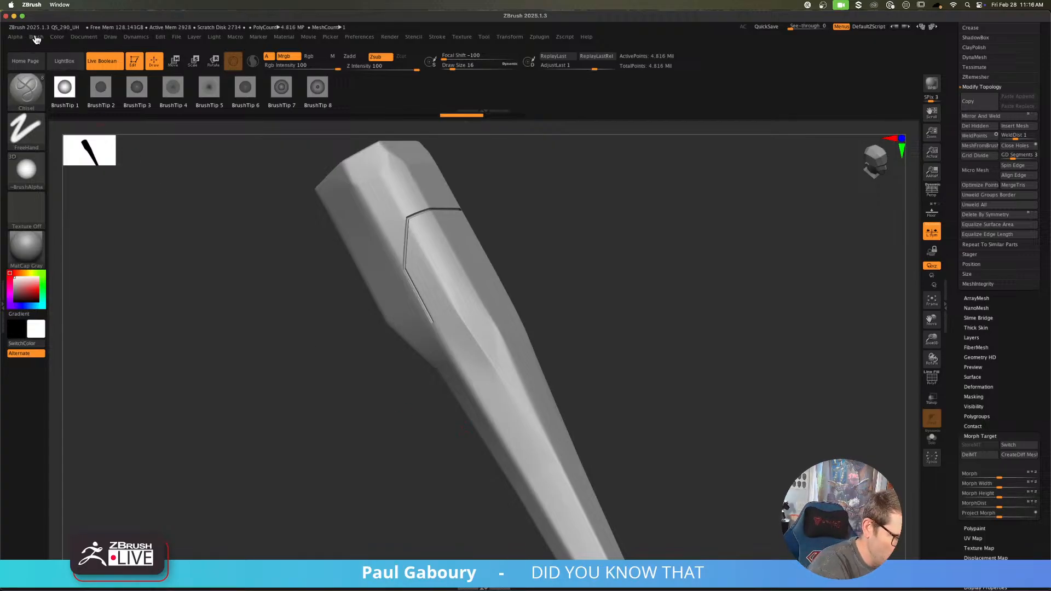
Step: Open the Chisel brush's Tablet Pressure settings to examine them
left_click(36, 37)
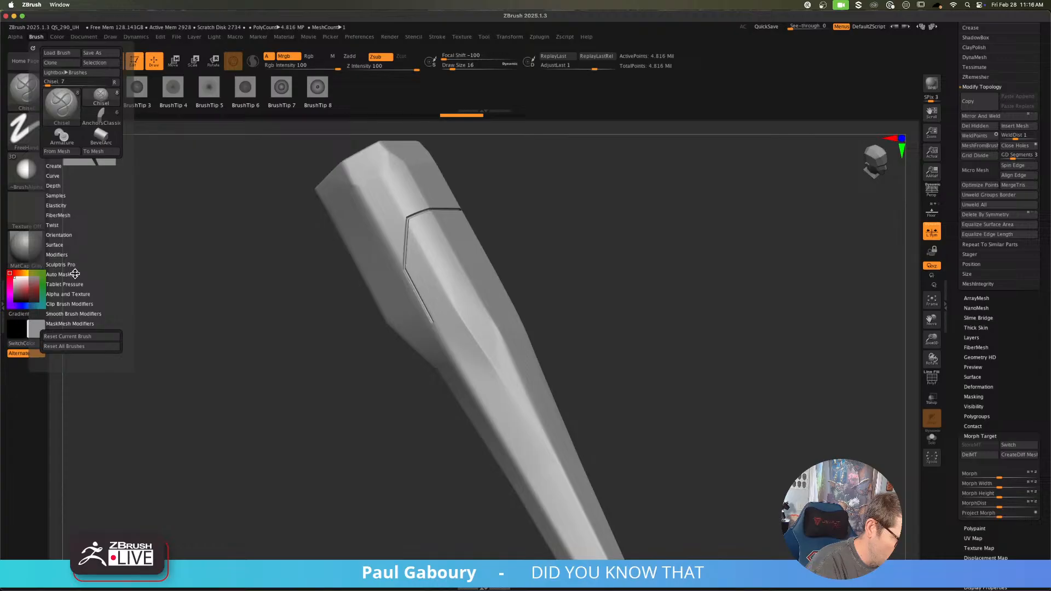
left_click(74, 283)
left_click(95, 301)
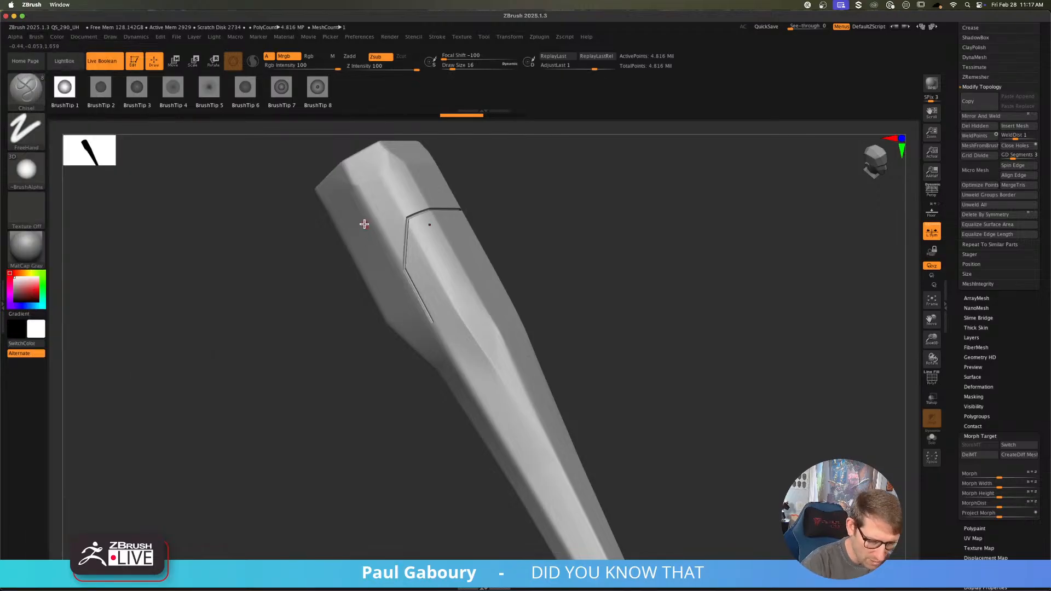
Step: Try carving two parallel grooves along the fuselage's side facet beside the bent panel line, undoing both
left_click_drag(360, 215, 413, 334)
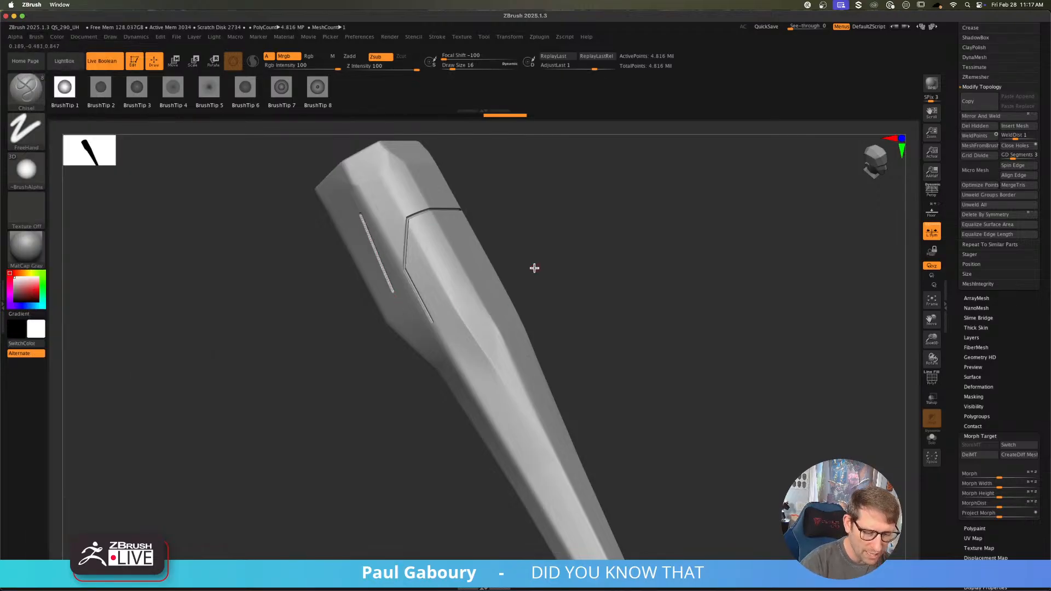
left_click_drag(535, 267, 533, 258)
left_click_drag(352, 219, 394, 332)
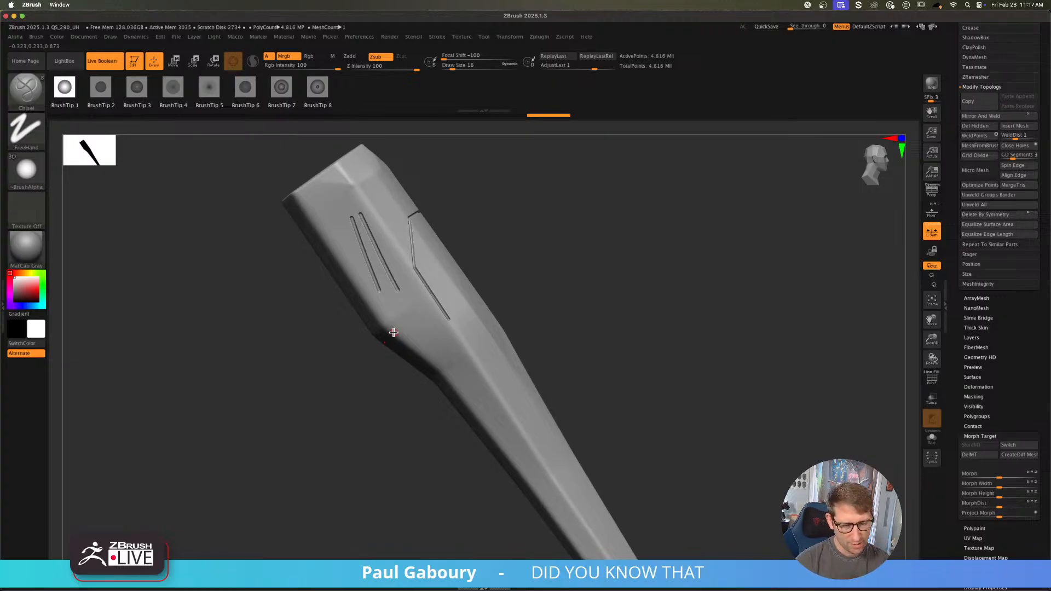
mouse_move(620, 317)
left_mouse_down()
mouse_move(600, 340)
mouse_move(615, 342)
mouse_move(551, 342)
mouse_move(600, 369)
left_mouse_up()
key("ctrl+z")
key("ctrl+z")
Step: Carve mirrored, connected panel lines from the horizontal line down the fuselage's centre, outlining an upper rectangle, a hexagonal section and a lower rectangle
right_click_drag(485, 271, 482, 286, "ctrl")
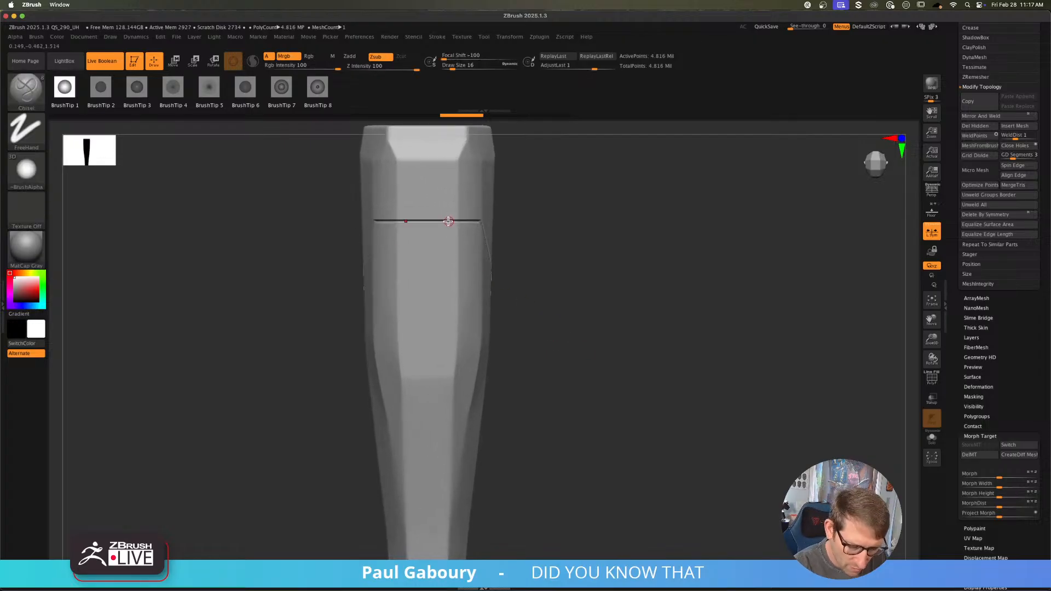
mouse_move(449, 220)
left_mouse_down("shift")
mouse_move(449, 327)
mouse_move(460, 346)
mouse_move(452, 501)
mouse_move(404, 500)
left_mouse_up("shift")
right_click_drag(489, 443, 493, 447, "ctrl")
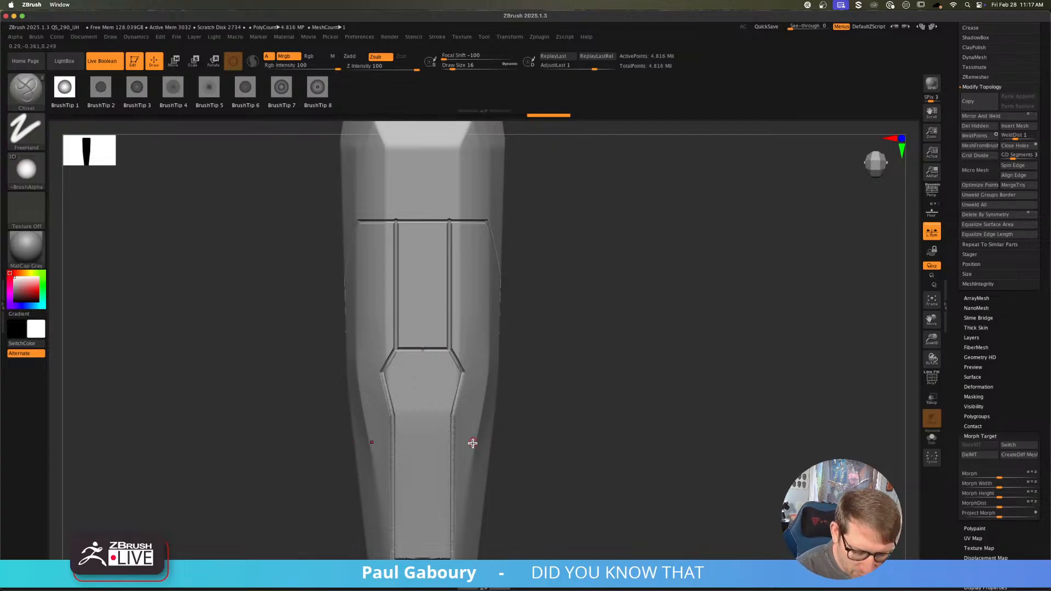
Step: Carve a mirrored cross line between the hexagonal and lower rectangular sections, extending slightly past both side lines
right_click_drag(471, 441, 439, 357, "alt")
left_click_drag(420, 345, 460, 345)
mouse_move(498, 435)
right_mouse_down()
mouse_move(499, 407)
mouse_move(507, 431)
mouse_move(500, 417)
right_mouse_up()
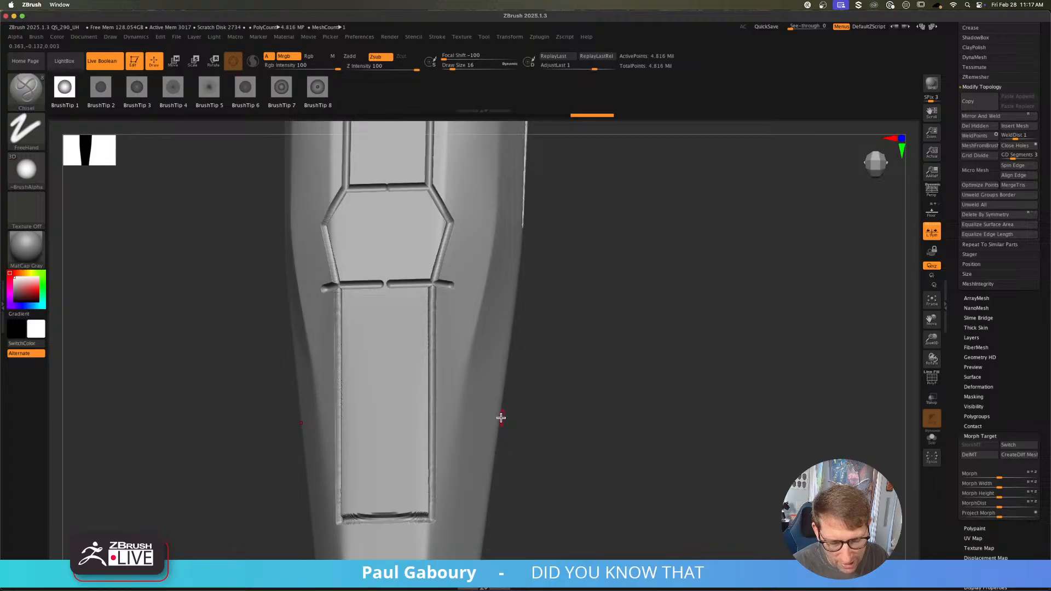
Step: Erase the cross line's overshooting outer ends with the Morph brush
key("b")
key("m")
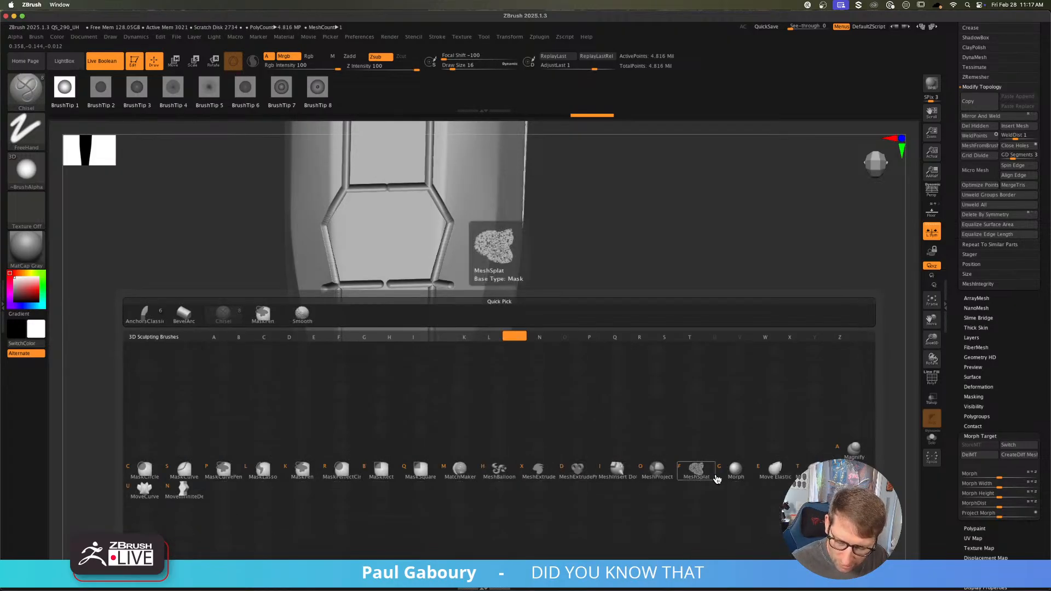
key("g")
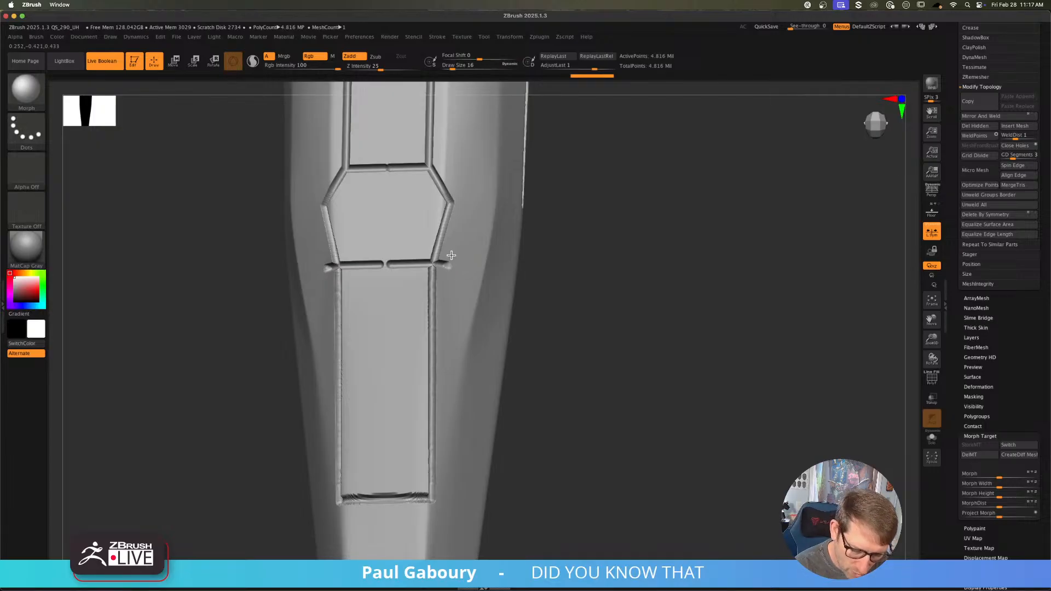
left_click_drag(447, 267, 443, 265)
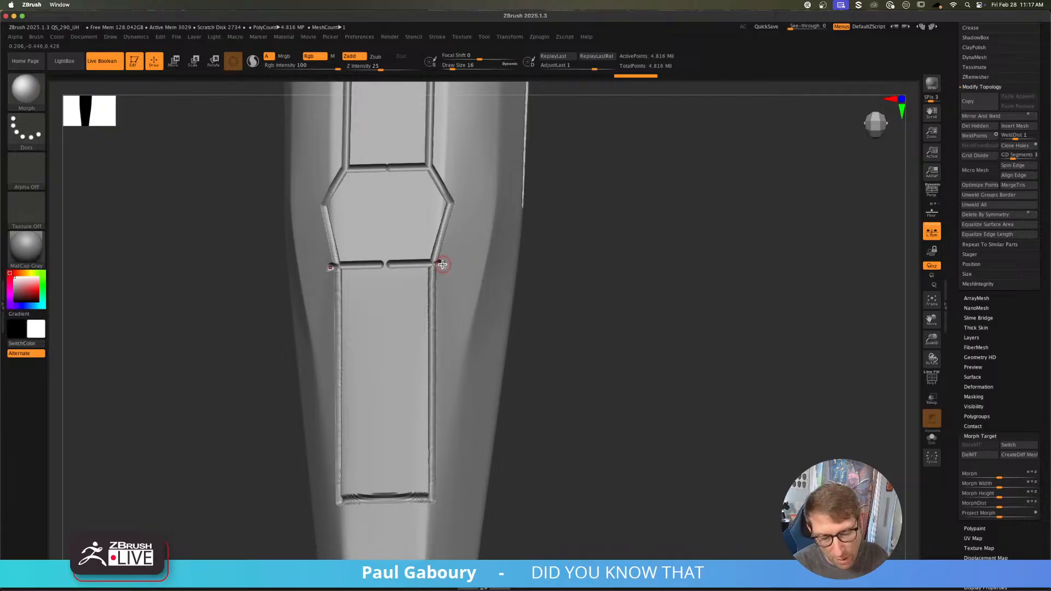
Step: Give the Morph brush the square Alpha 28 and a draw size of about 56, and erase the cross line and the hexagonal section's lines
left_click(28, 178)
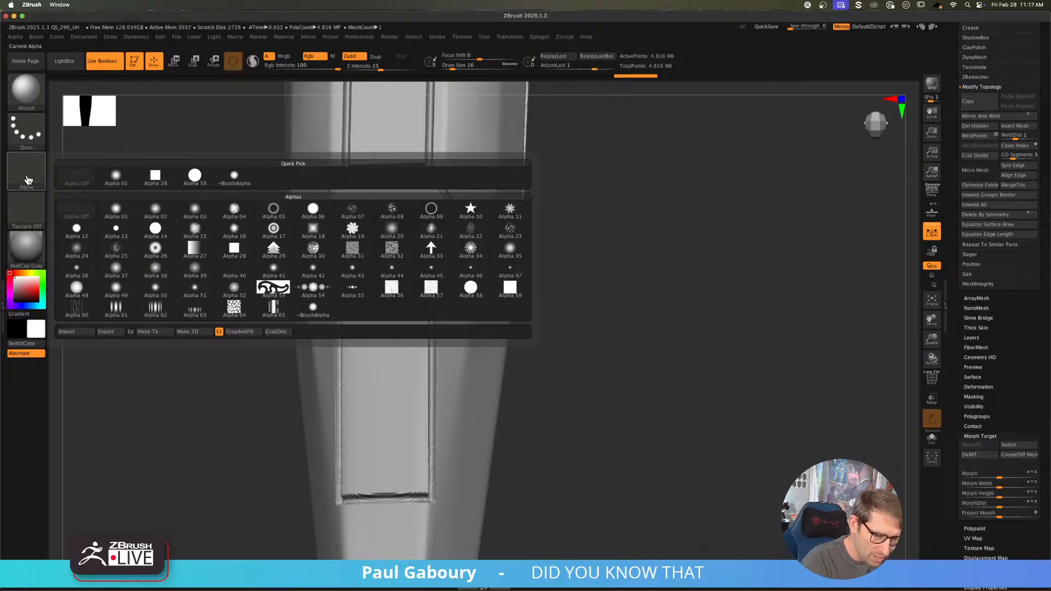
left_click(156, 177)
right_click_drag(444, 277, 456, 297)
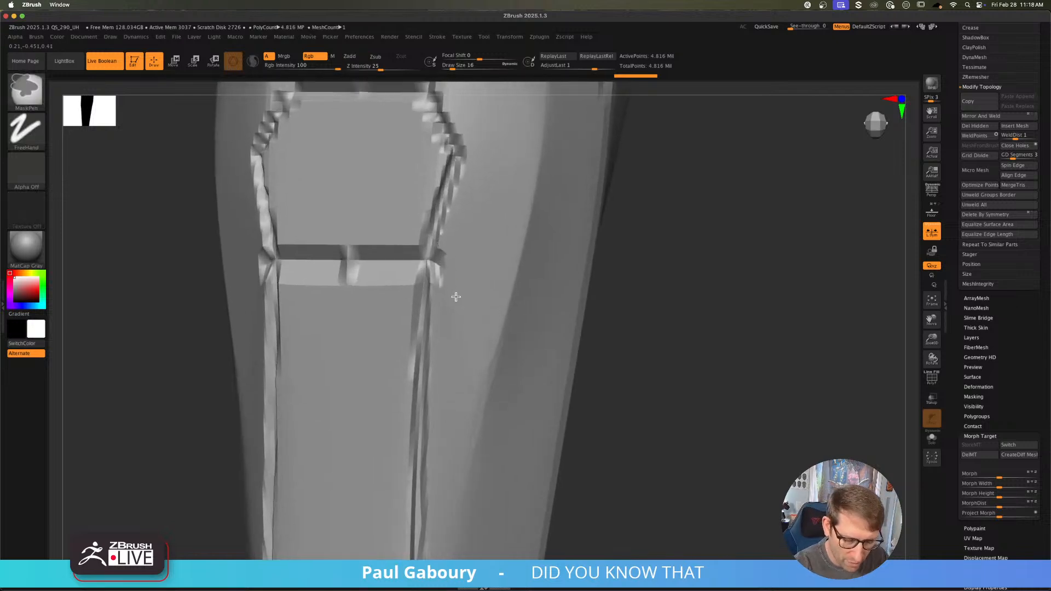
mouse_move(446, 265)
left_mouse_down()
mouse_move(421, 251)
mouse_move(433, 267)
mouse_move(356, 250)
mouse_move(354, 281)
left_mouse_up()
key("s")
mouse_move(430, 292)
left_mouse_down()
mouse_move(422, 255)
mouse_move(322, 261)
mouse_move(460, 262)
mouse_move(396, 241)
mouse_move(432, 257)
left_mouse_up()
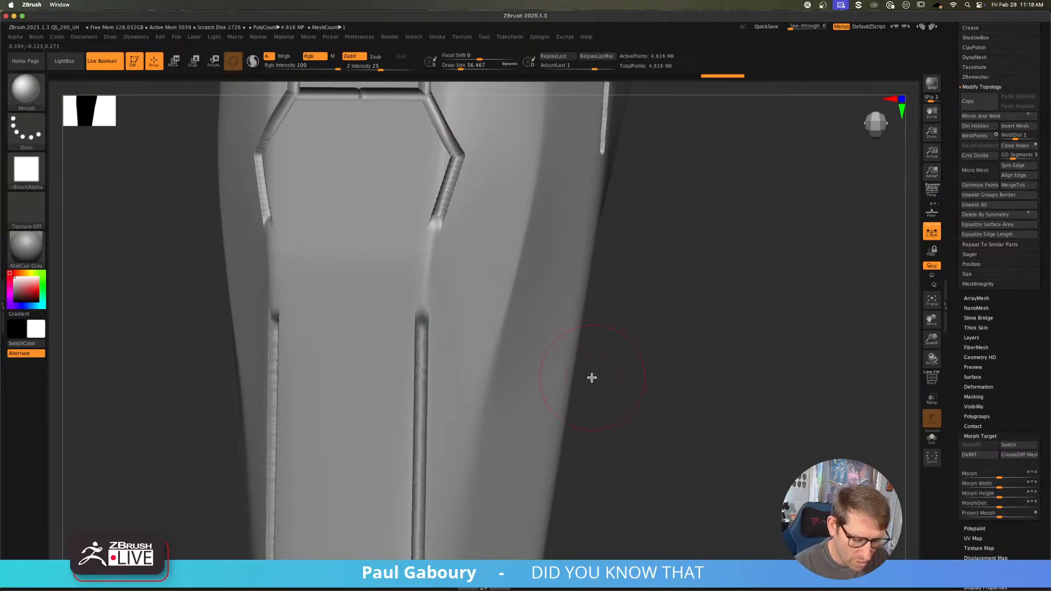
right_click_drag(591, 382, 492, 350, "ctrl")
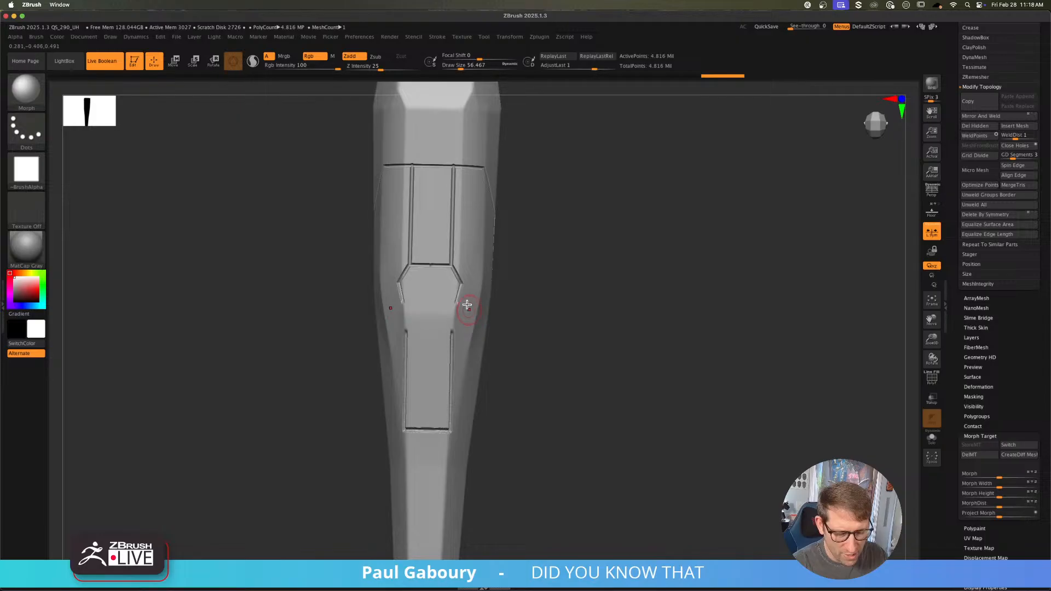
mouse_move(467, 305)
left_mouse_down()
mouse_move(461, 276)
mouse_move(422, 264)
left_mouse_up()
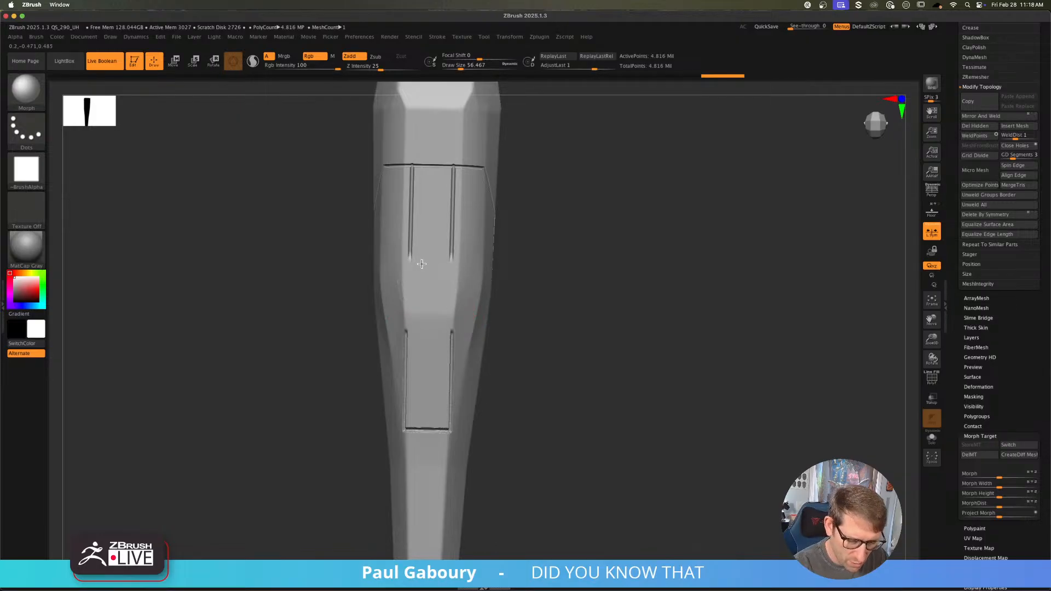
Step: Switch repeatedly between the carved surface and the stored morph target, ending on the clean, uncarved fuselage
left_click(1015, 447)
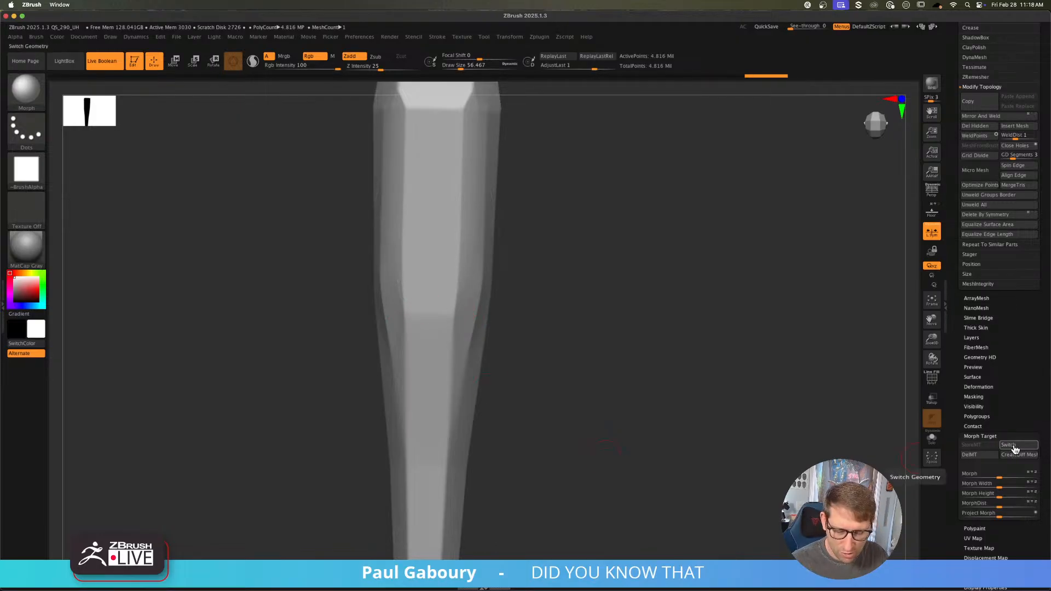
left_click(1014, 449)
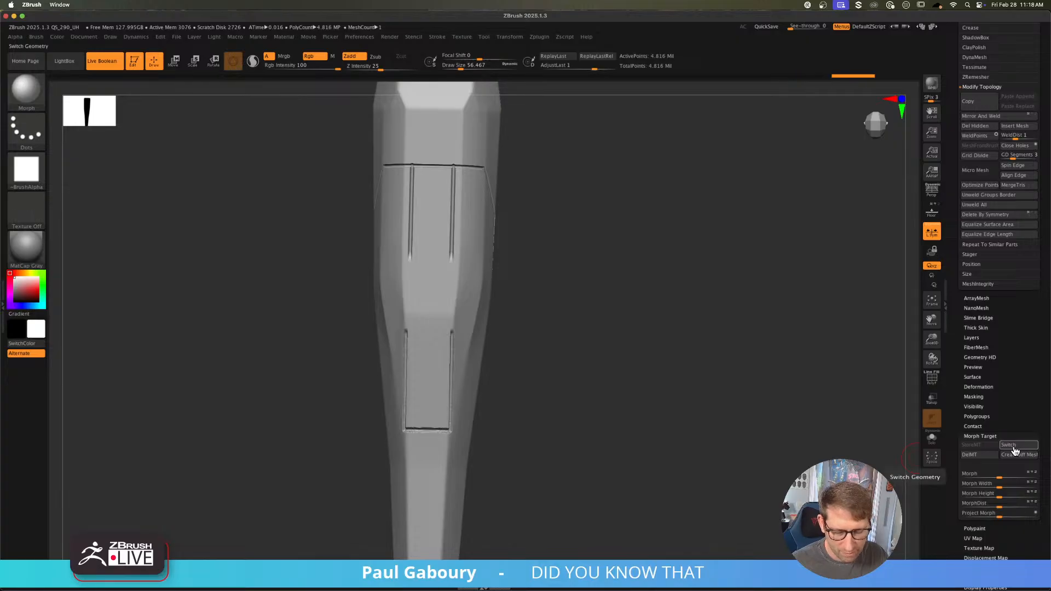
left_click(1016, 449)
right_click_drag(613, 247, 558, 411, "ctrl")
right_click_drag(558, 411, 587, 368, "alt")
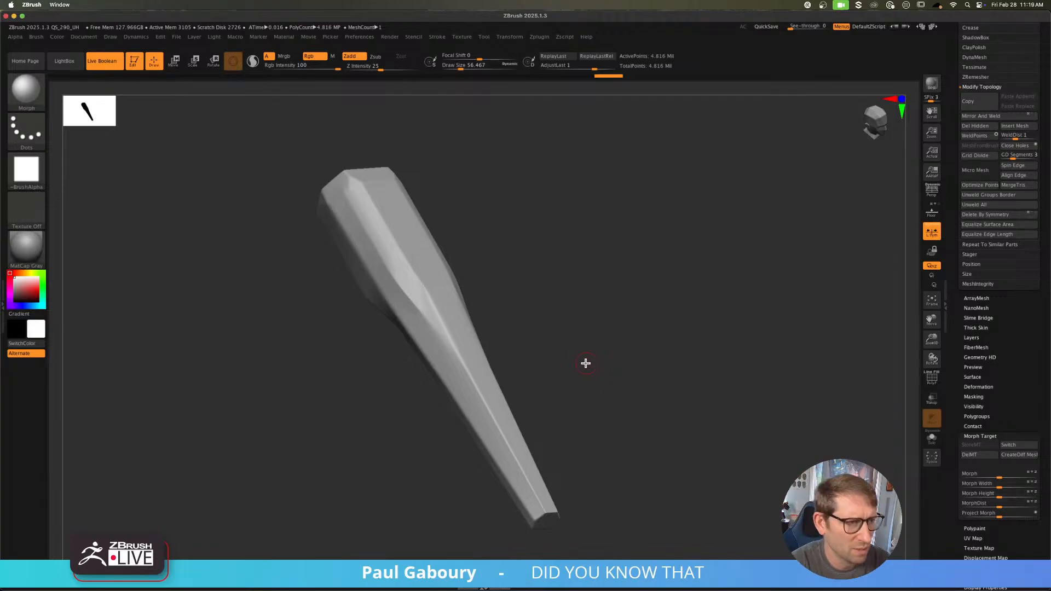
Step: Return to the full X-wing tool, clone its low-poly fuselage subtool and load the clone as a separate tool
left_click_drag(991, 323, 1011, 434)
left_click(979, 241)
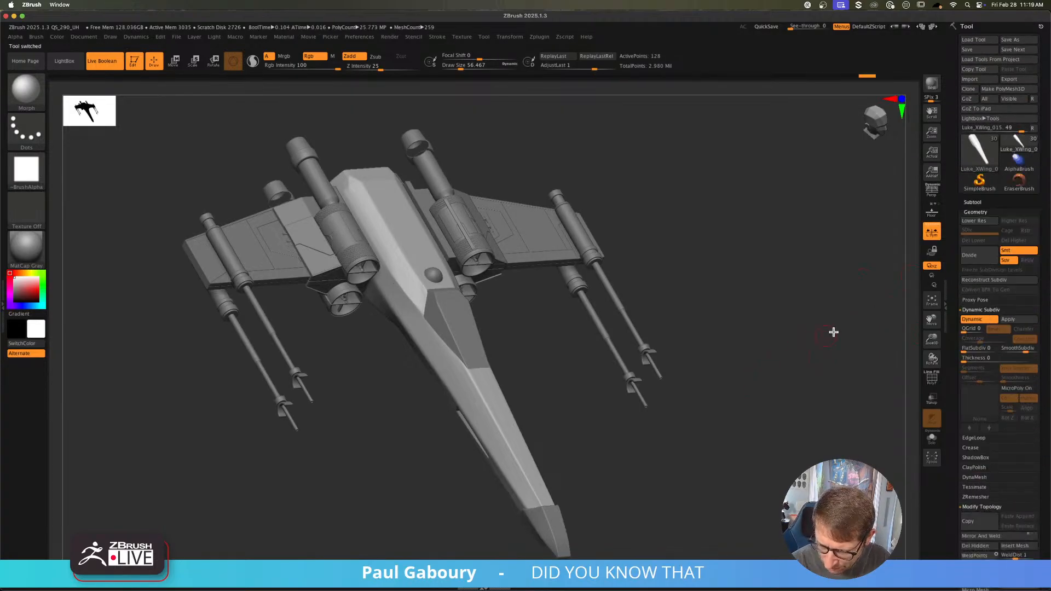
left_click(973, 202)
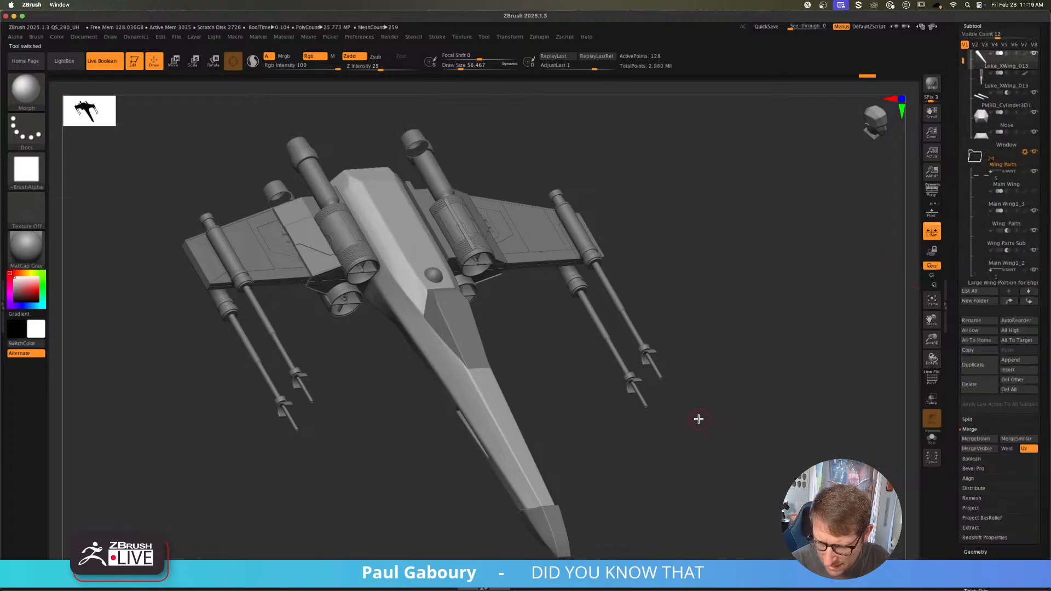
left_click_drag(1045, 292, 1044, 468)
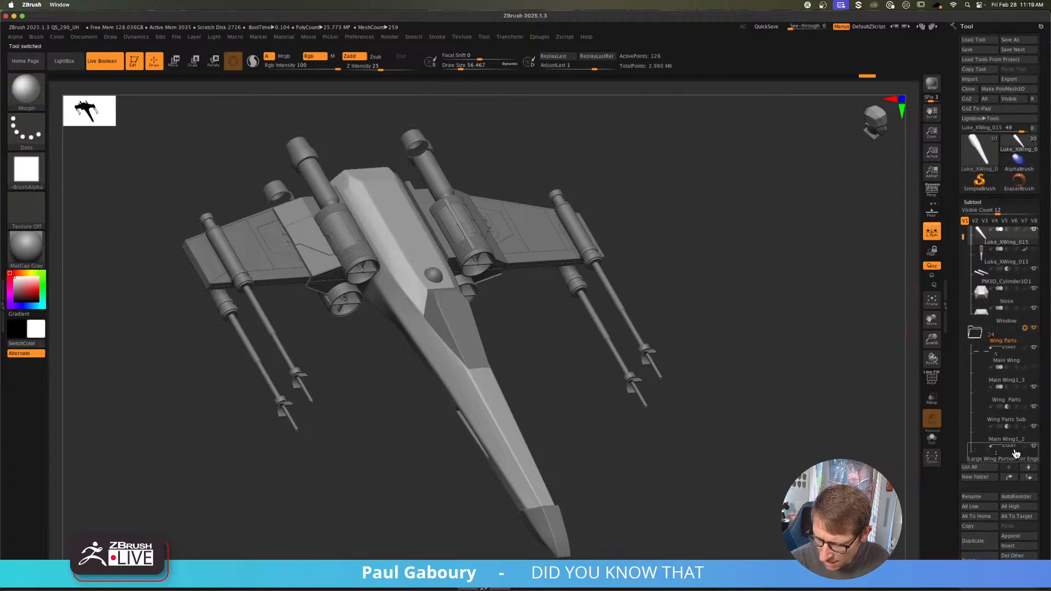
left_click(968, 88)
left_click(1019, 144)
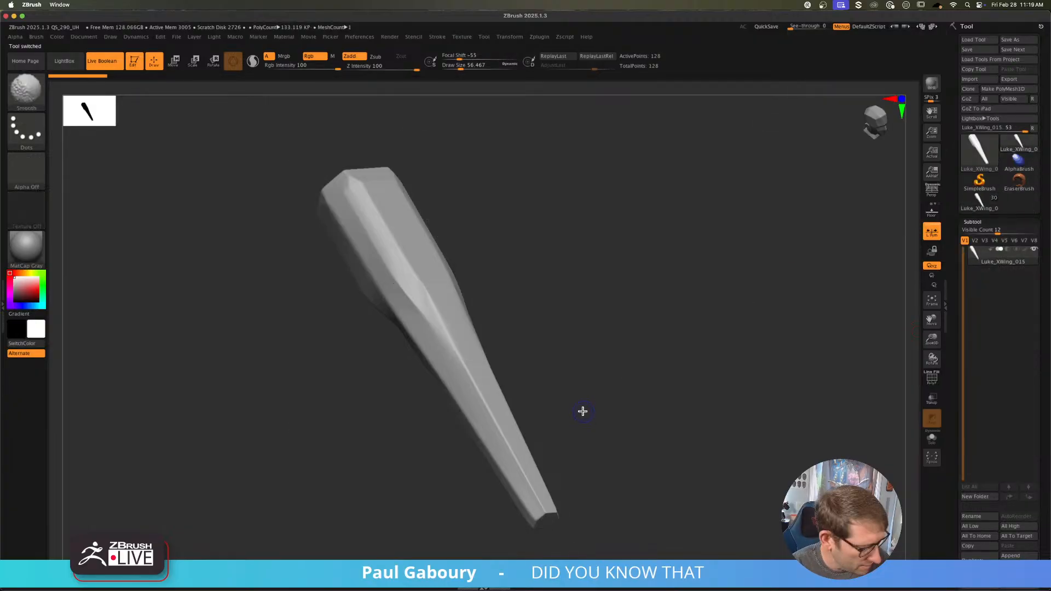
Step: Show the cloned fuselage's PolyFrame and toggle Dynamic Subdiv to compare its base and subdivided shapes, leaving the subdivision on
key("shift+f")
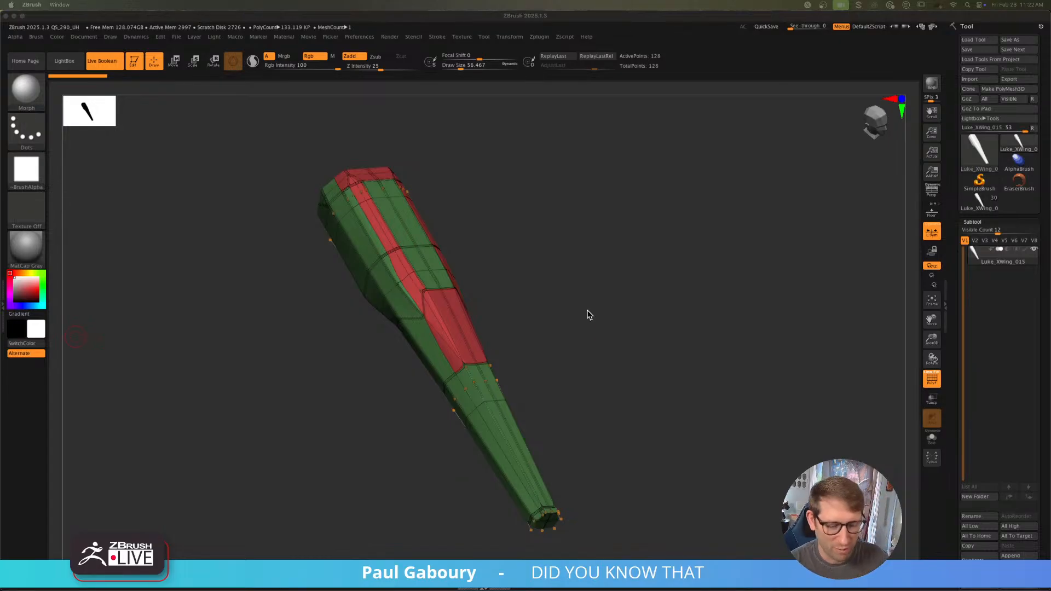
left_click(588, 340)
key("shift+d")
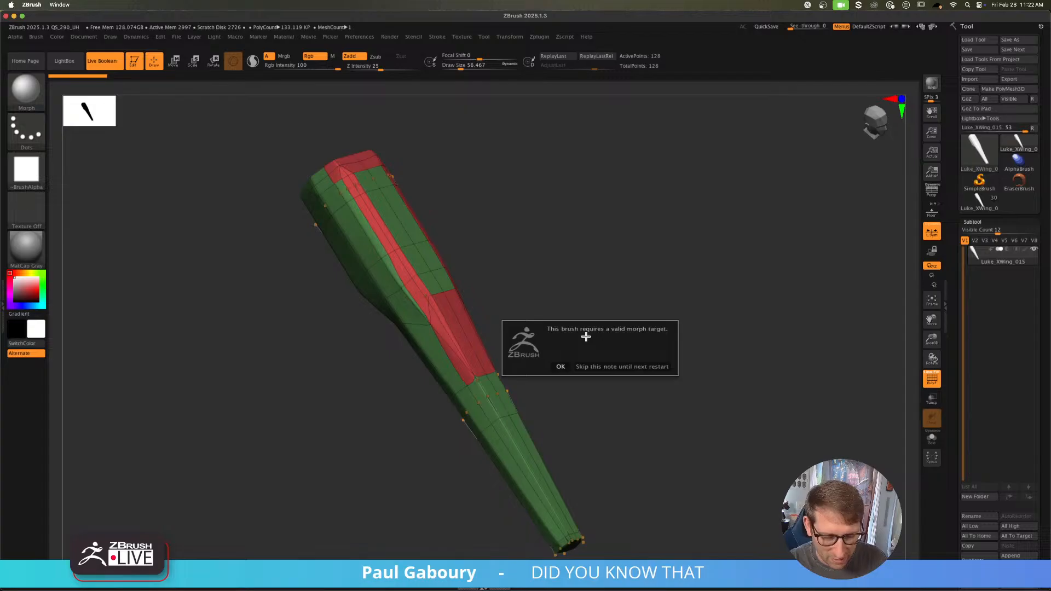
left_click(613, 367)
left_click_drag(586, 359, 604, 330, "alt")
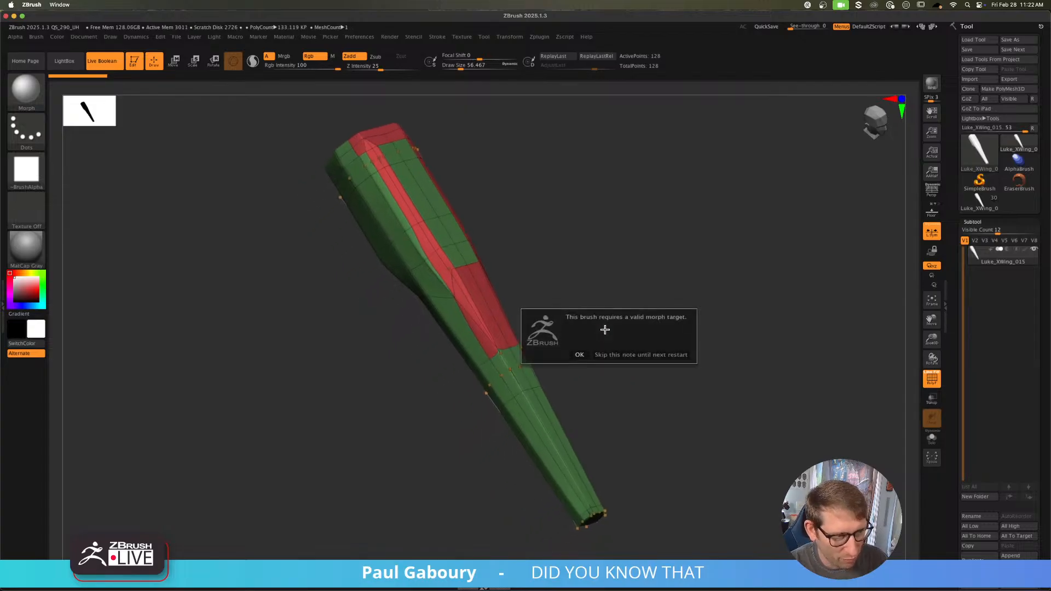
left_click(638, 357)
key("d")
key("shift+d")
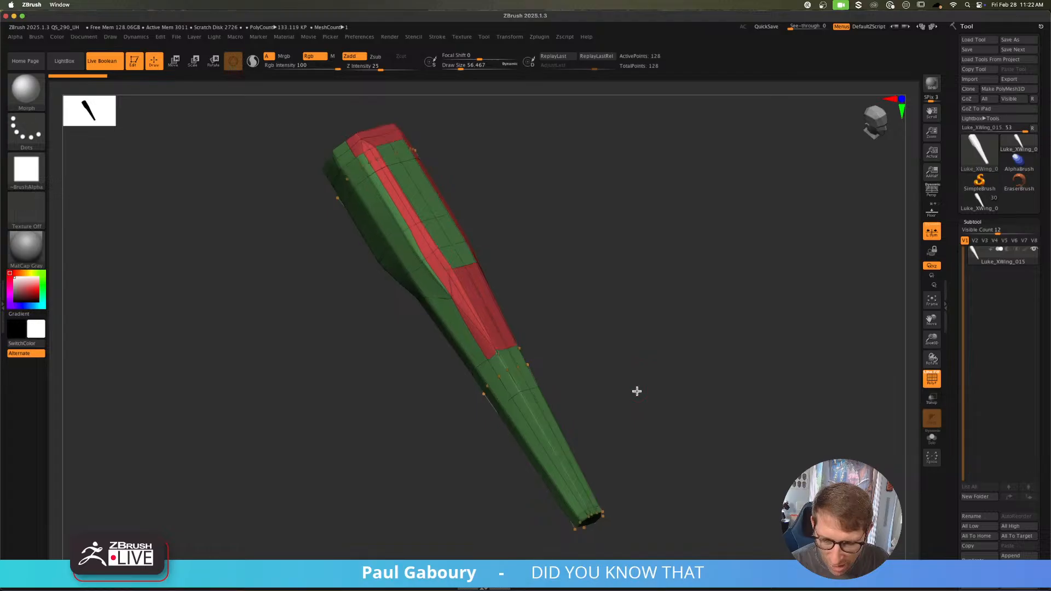
left_click_drag(636, 391, 620, 391, "alt")
key("d")
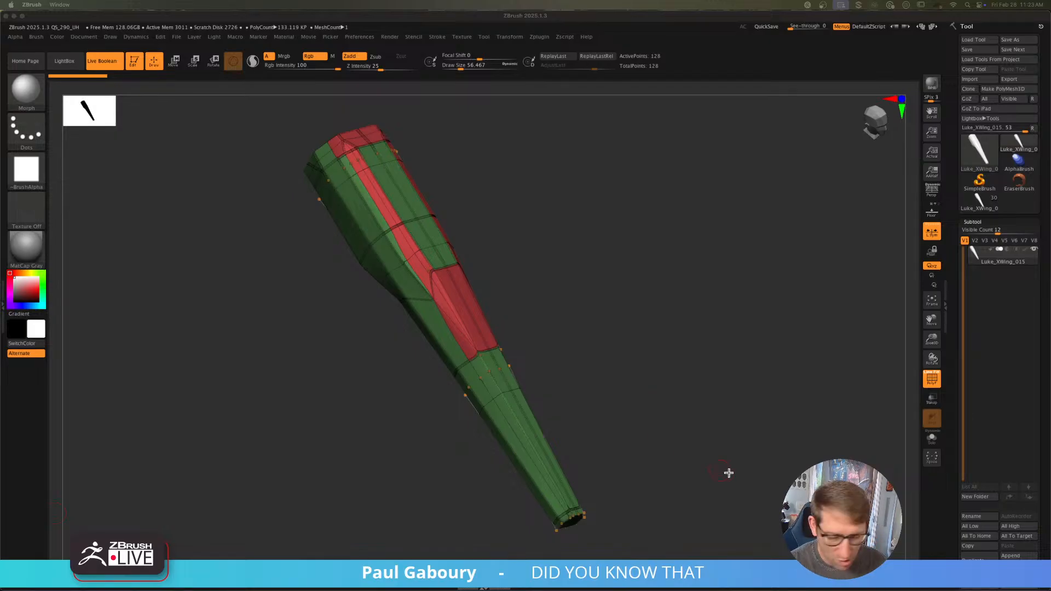
Step: Duplicate the fuselage subtool and turn the duplicate into a single polygroup with the original hidden
left_click(1047, 458)
scroll(1040, 449, "down", 3)
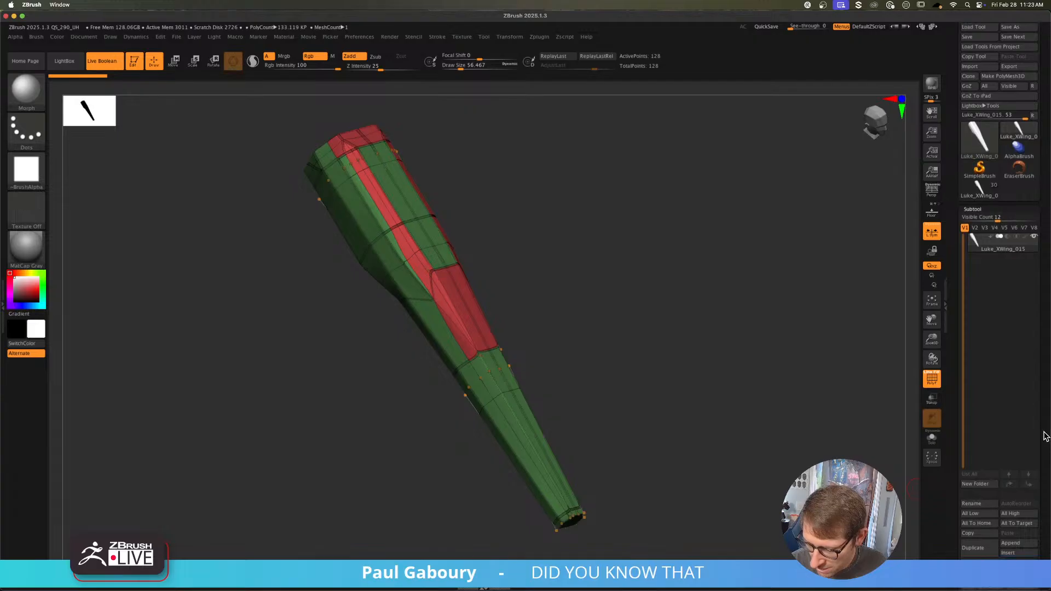
left_click(972, 525)
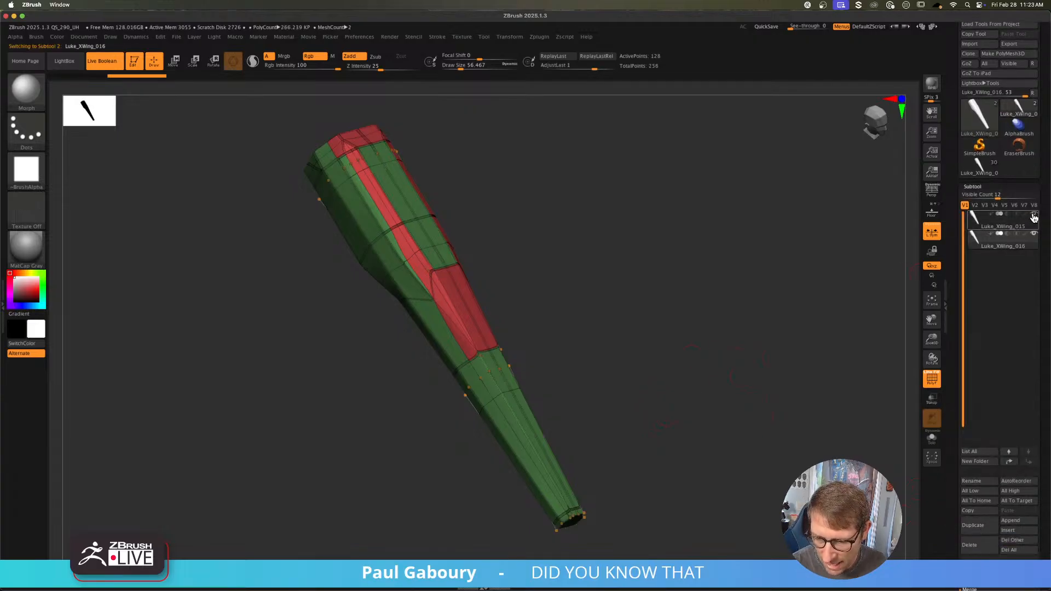
key("ctrl+w")
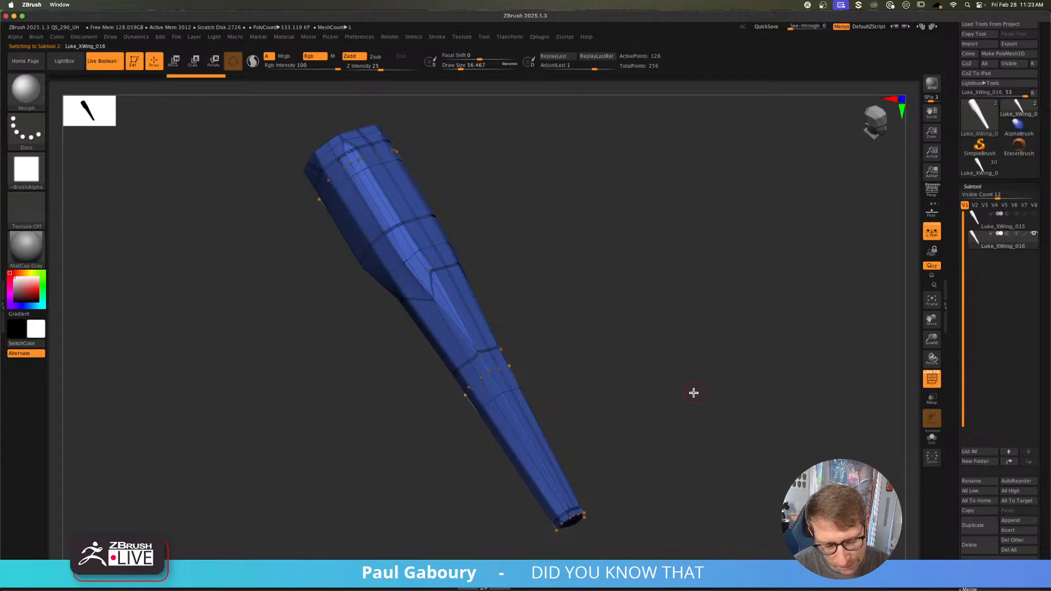
Step: Apply the duplicate fuselage's dynamic subdivision as real subdivision levels and check it with PolyFrame toggled
left_click(972, 185)
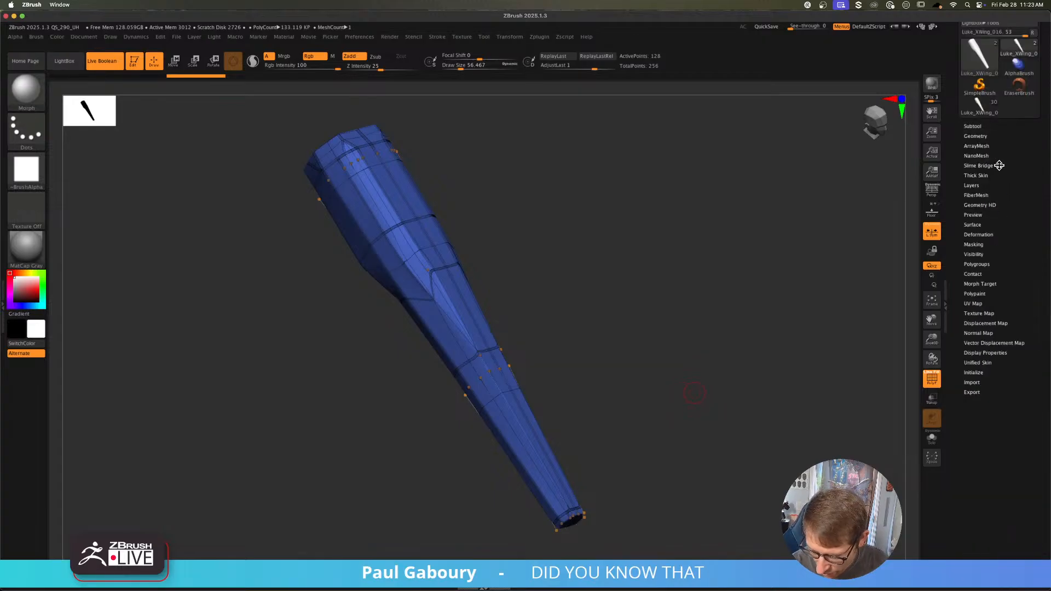
left_click(985, 137)
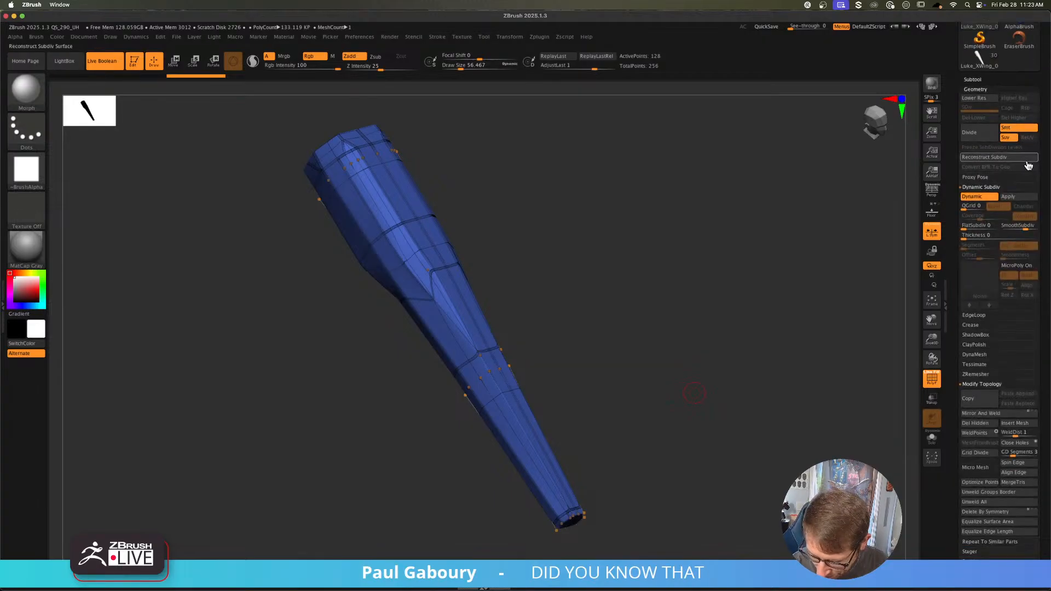
left_click(1032, 196)
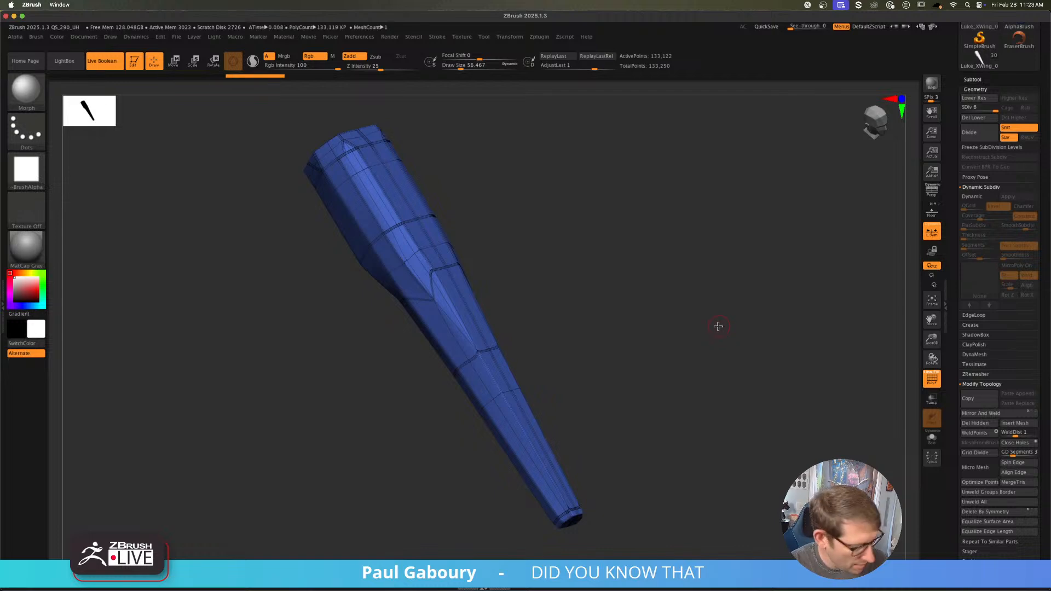
key("shift+f")
key("shift+f")
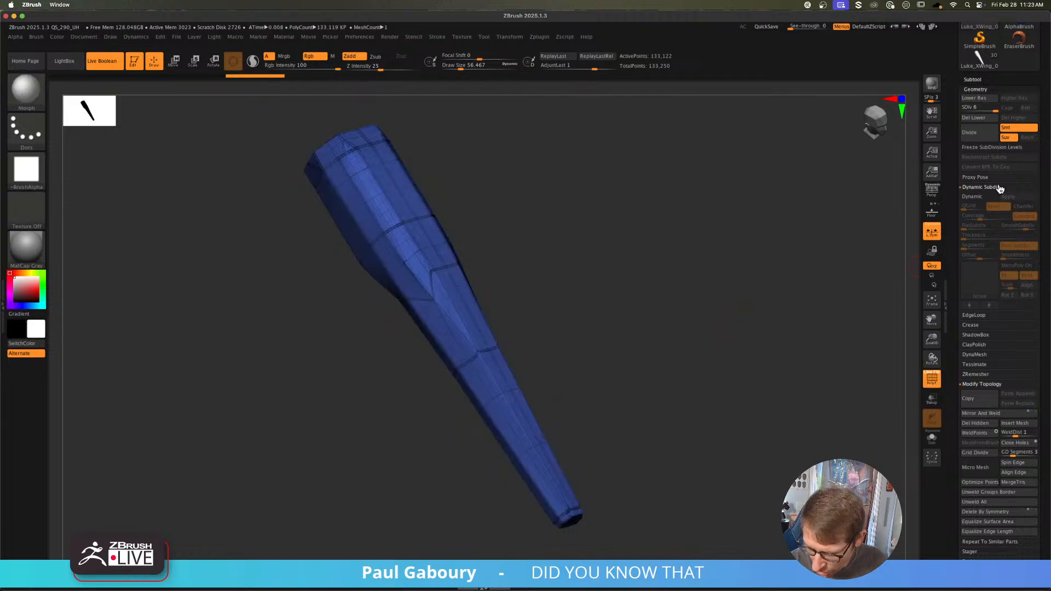
Step: Delete the duplicate's lower subdivision levels and examine the dense wireframe's spacing along the tapering fuselage
left_click(981, 119)
mouse_move(647, 392)
left_mouse_down("alt")
mouse_move(659, 373)
mouse_move(647, 374)
mouse_move(683, 334)
mouse_move(701, 366)
mouse_move(682, 366)
left_mouse_up("alt")
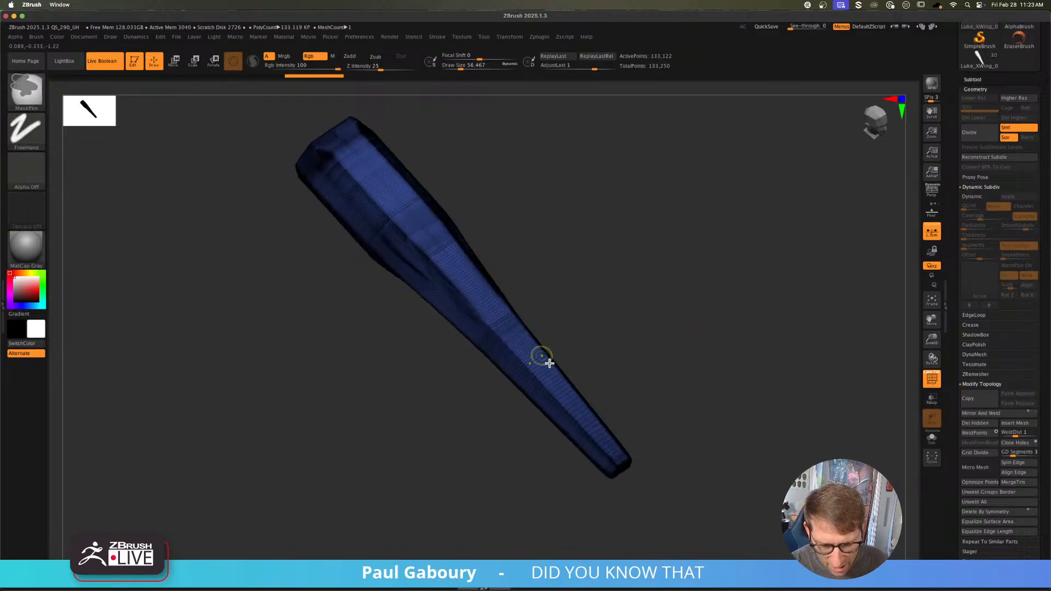
right_click_drag(549, 363, 617, 388, "ctrl")
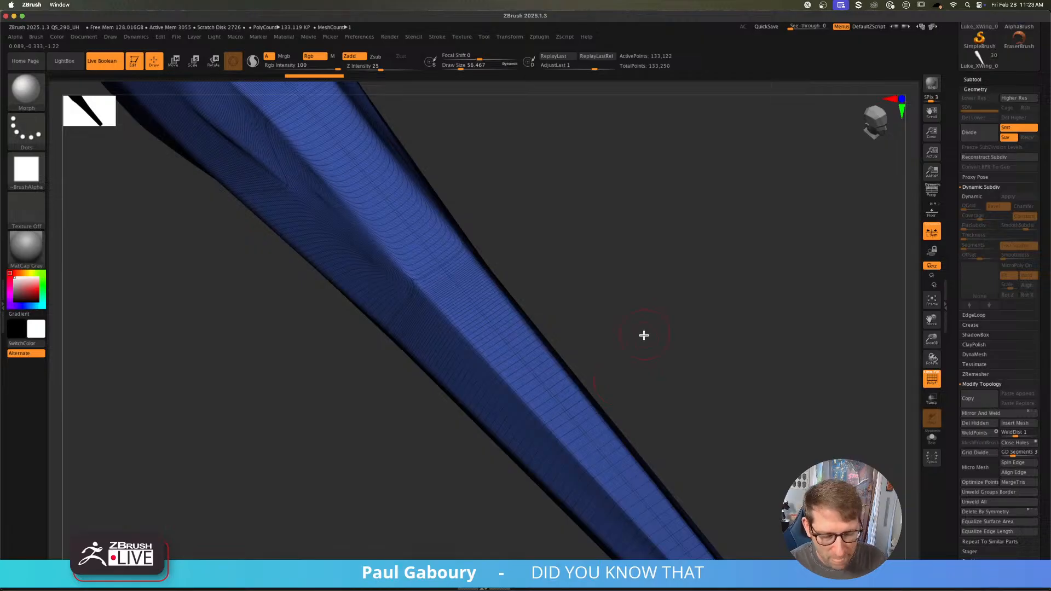
right_click_drag(653, 358, 569, 320, "ctrl")
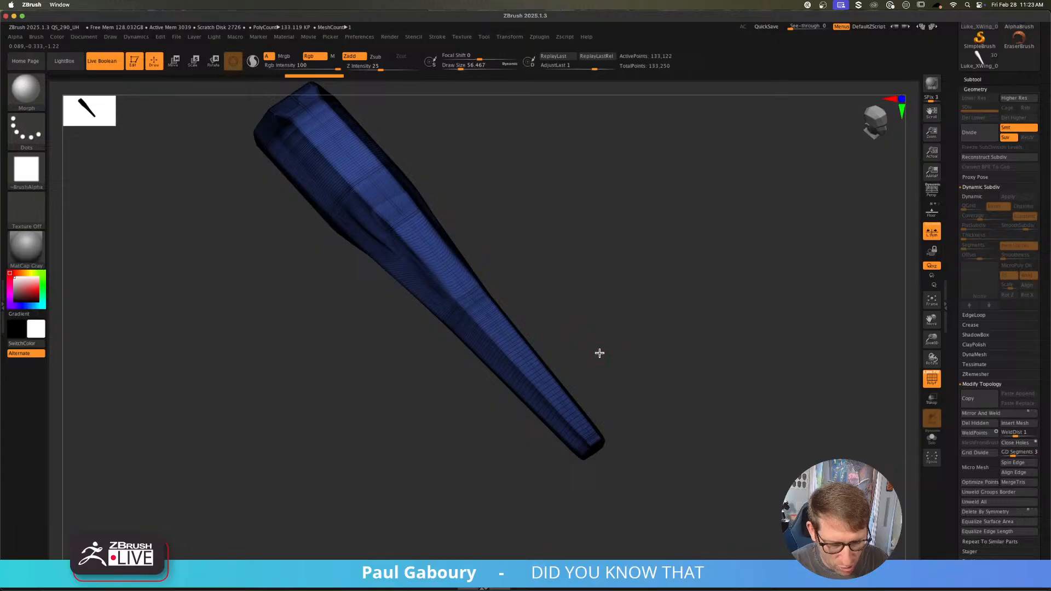
Step: Undo the duplicate fuselage's level deletion and applied subdivision, and turn off Dynamic Subdiv to return to the low-poly mesh
left_click_drag(600, 353, 616, 325)
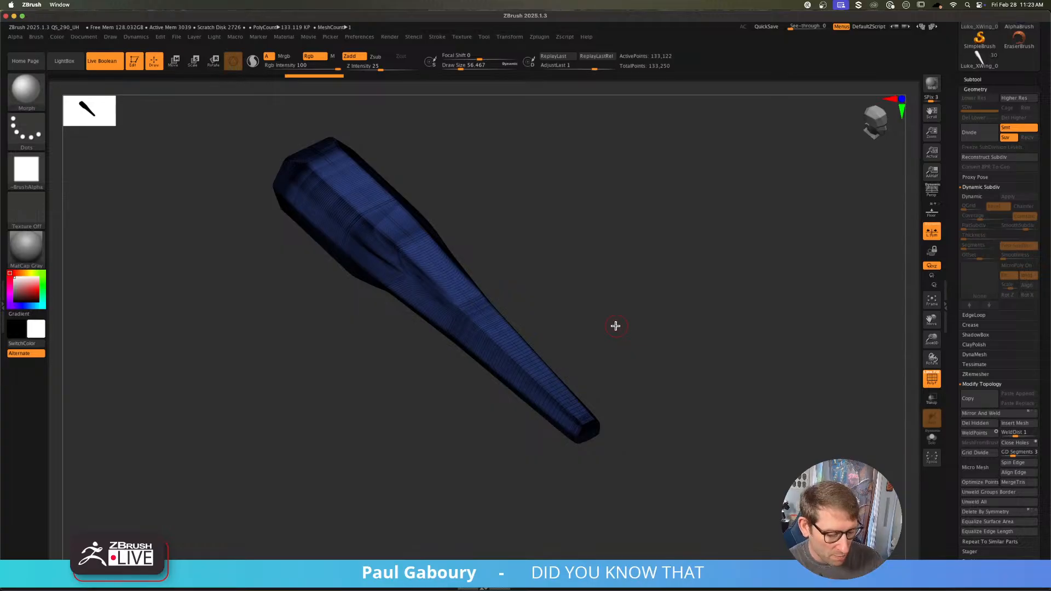
key("ctrl+d")
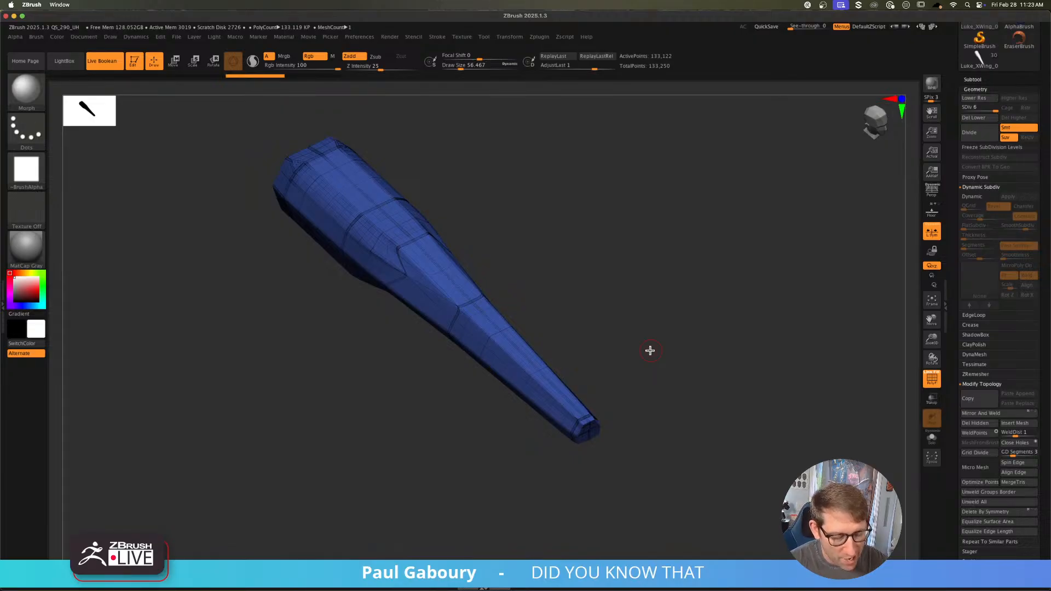
key("ctrl+z")
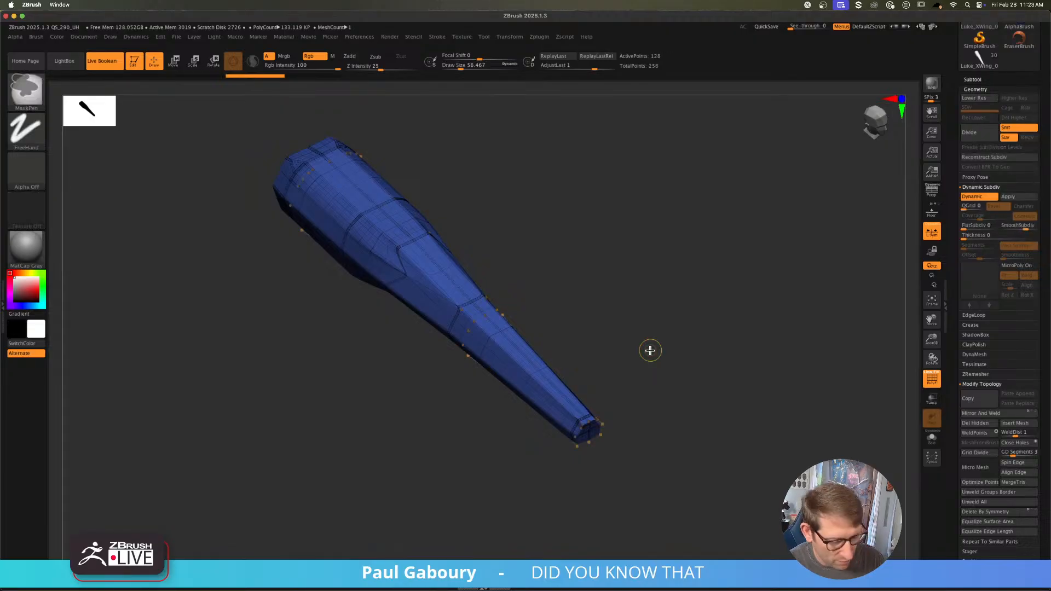
key("ctrl+z")
key("shift+d")
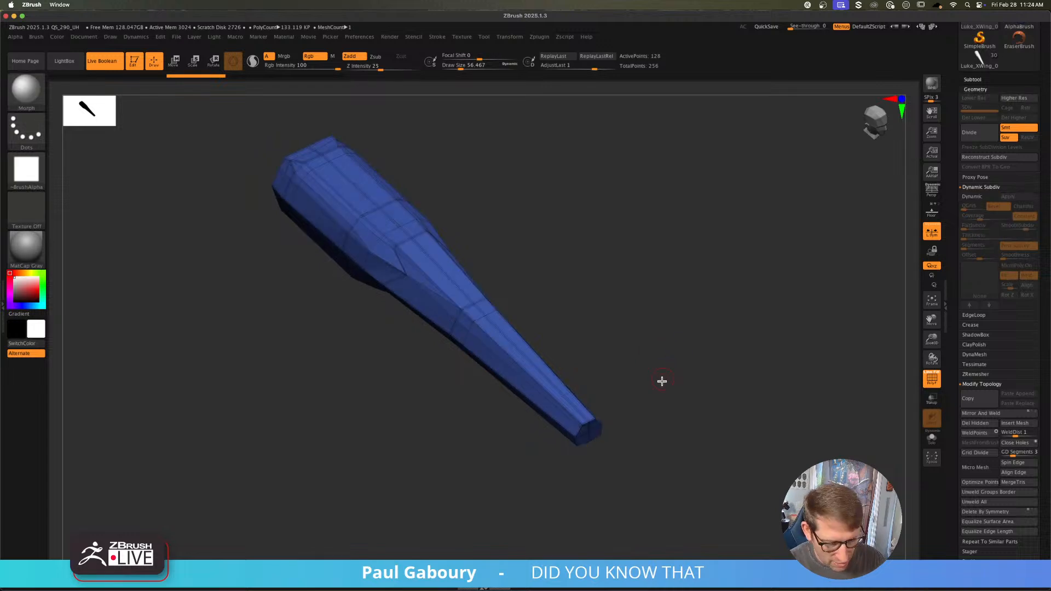
mouse_move(662, 382)
left_mouse_down()
mouse_move(655, 396)
mouse_move(647, 388)
left_mouse_up()
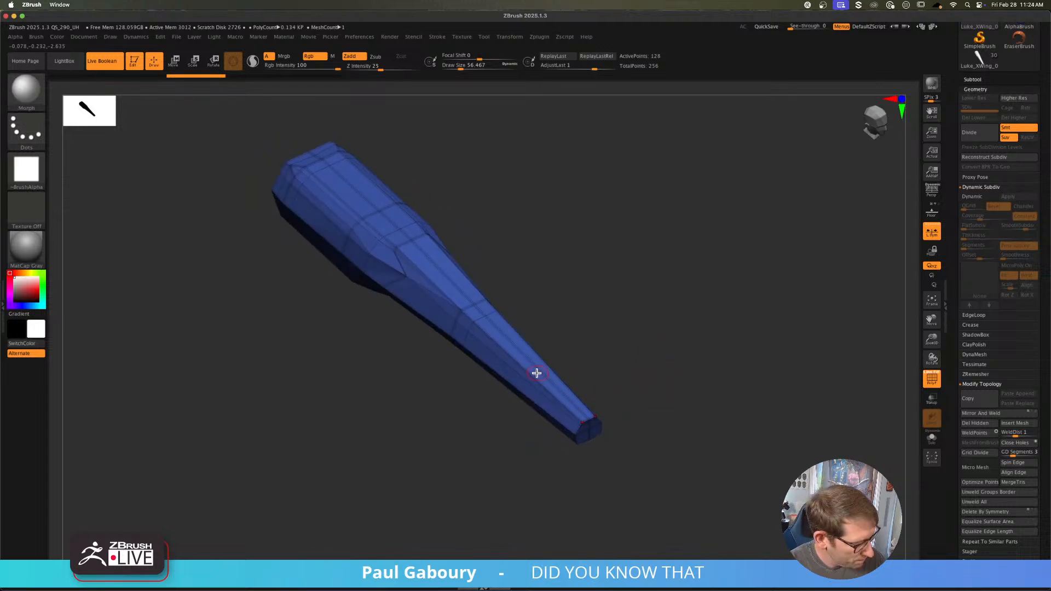
Step: With the ZModeler brush, assign the narrow polygons along the top of the nose a new polygroup
key("b")
key("z")
key("m")
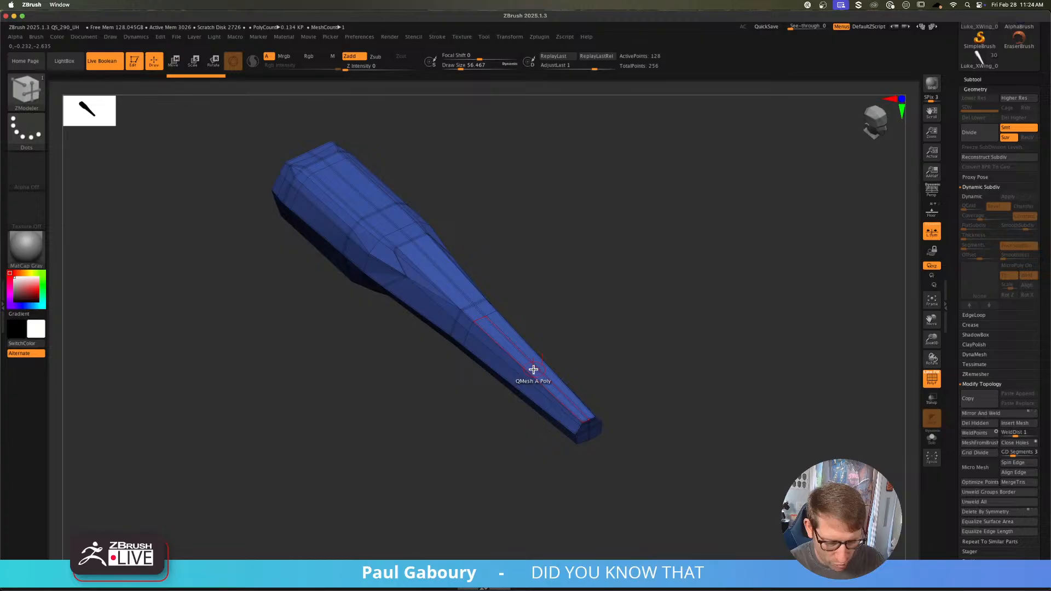
left_click(533, 369)
left_click(443, 277)
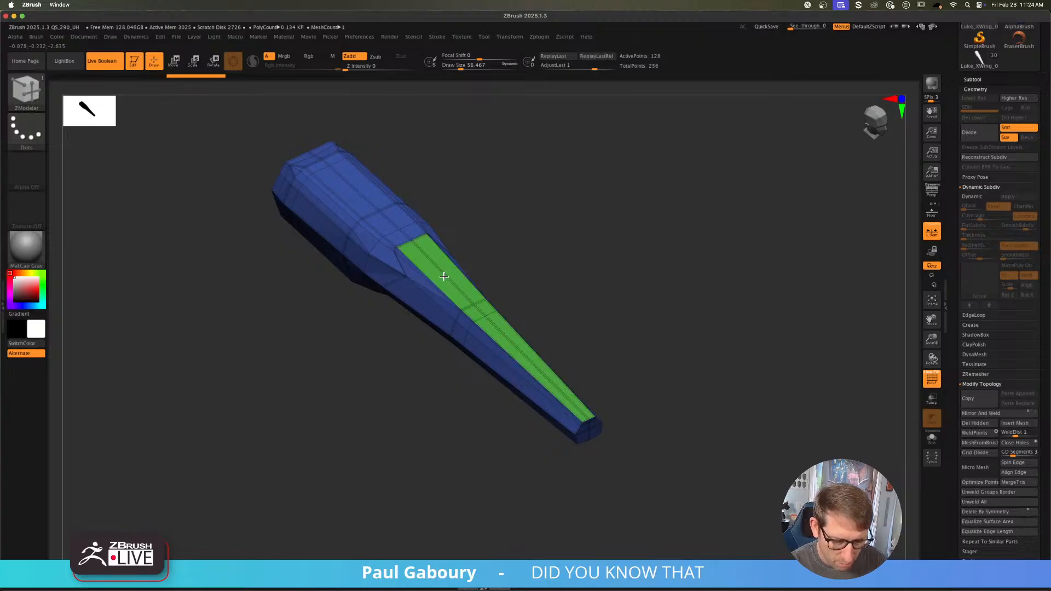
Step: Assign one polygroup to the nose tip and another to the lower side strip running the fuselage's full length
left_click_drag(612, 377, 601, 399)
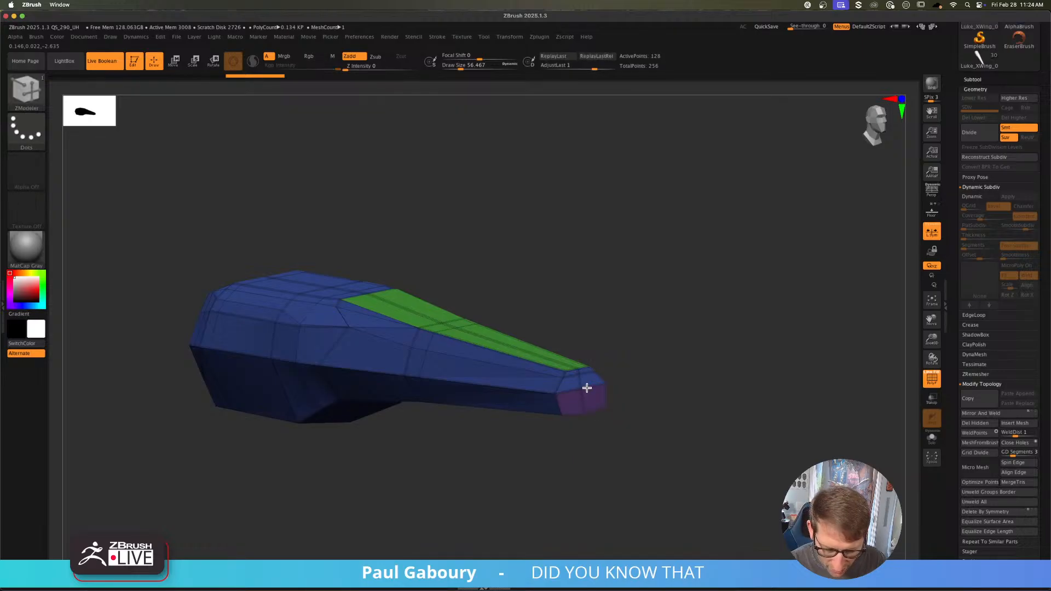
left_click_drag(593, 432, 603, 380)
left_click_drag(485, 380, 421, 392)
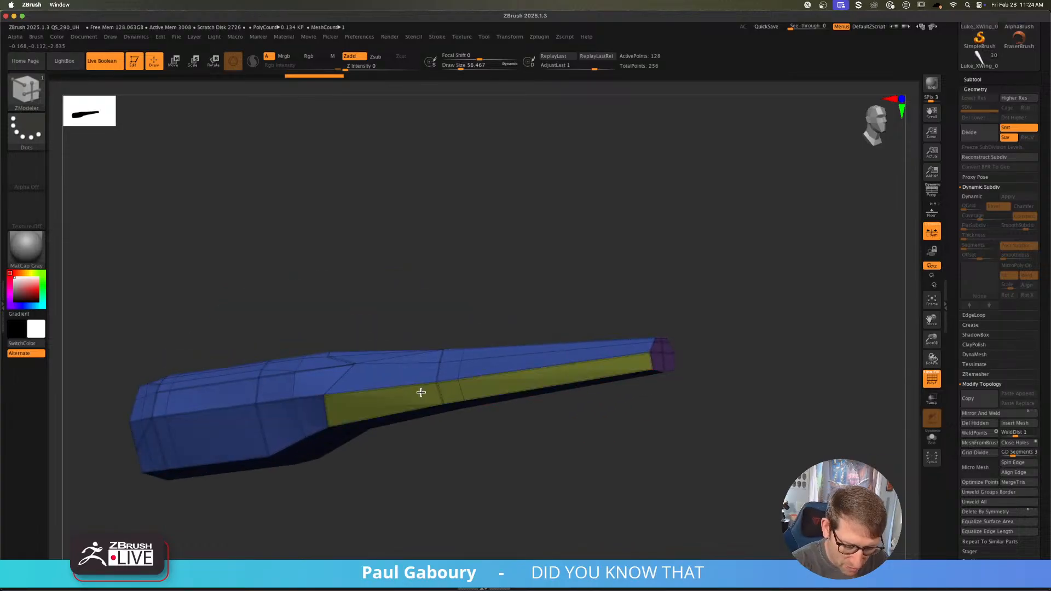
left_click_drag(339, 404, 143, 440)
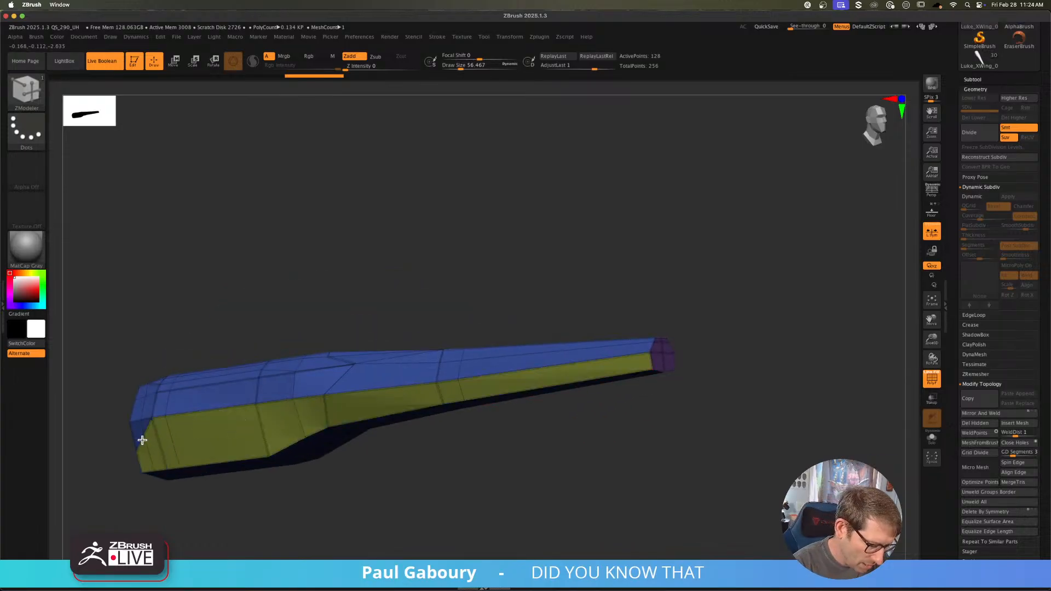
Step: Assign the wider top panel behind the green nose strip and its sloping rear facet their own polygroup
right_click_drag(460, 469, 530, 420, "ctrl")
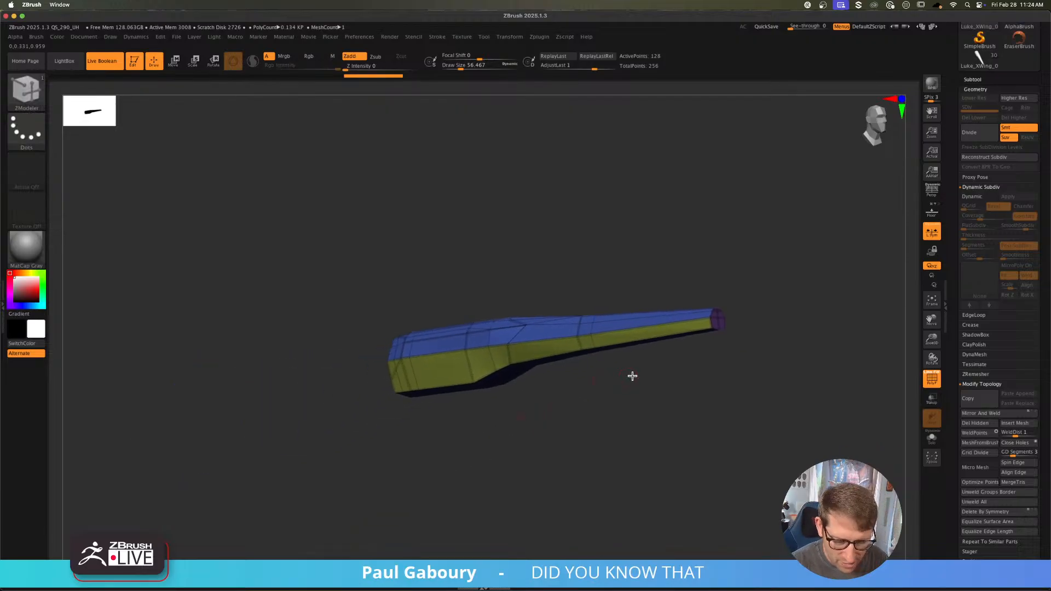
mouse_move(632, 375)
right_mouse_down()
mouse_move(638, 384)
mouse_move(396, 448)
mouse_move(598, 439)
mouse_move(553, 451)
mouse_move(601, 374)
mouse_move(600, 390)
right_mouse_up()
left_click_drag(537, 401, 638, 336)
left_click(669, 312)
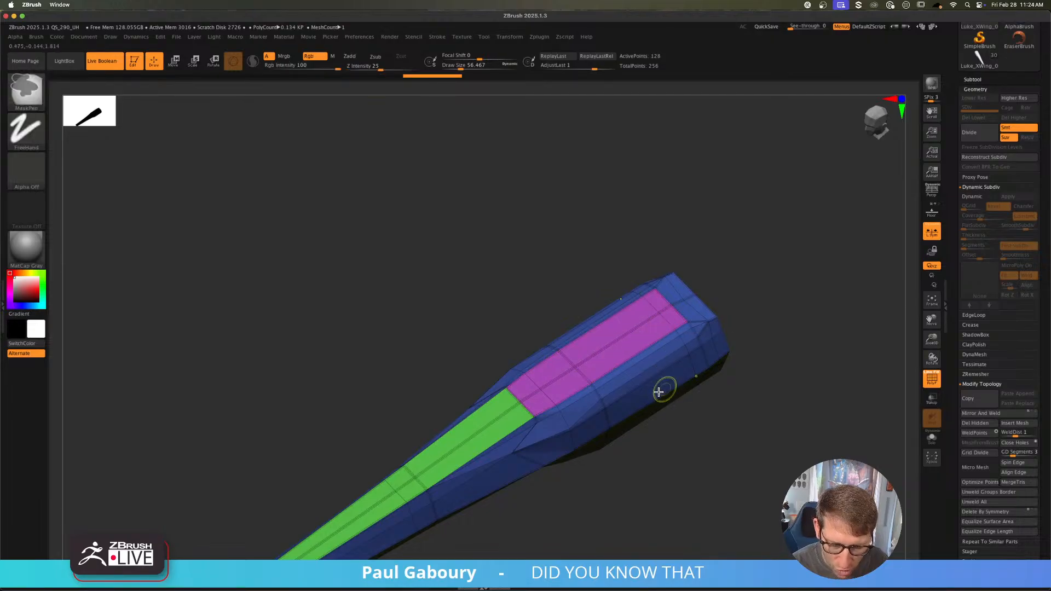
right_click_drag(664, 387, 616, 371, "ctrl")
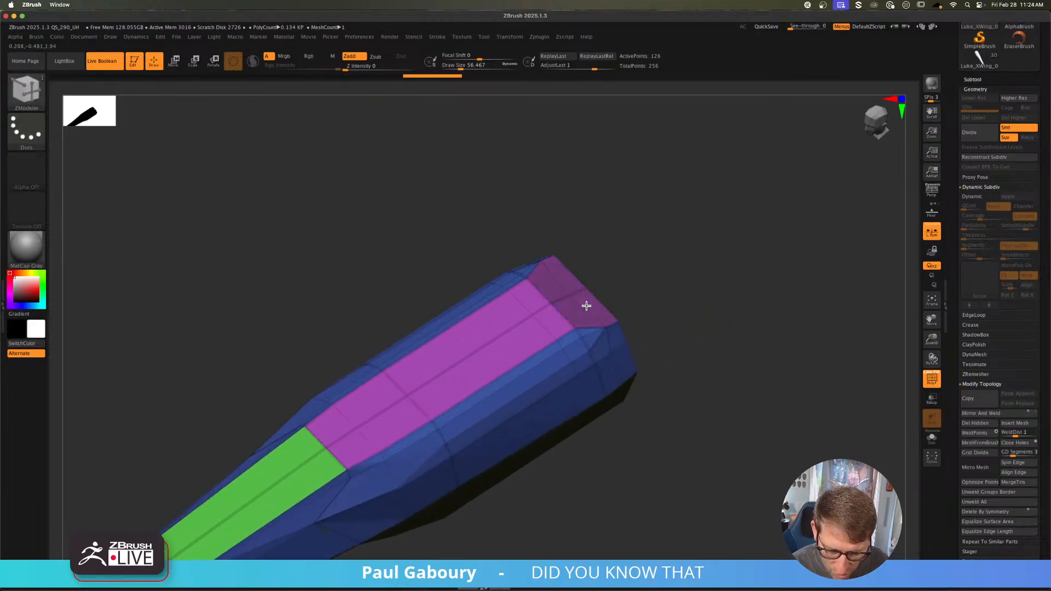
right_click_drag(605, 329, 537, 383)
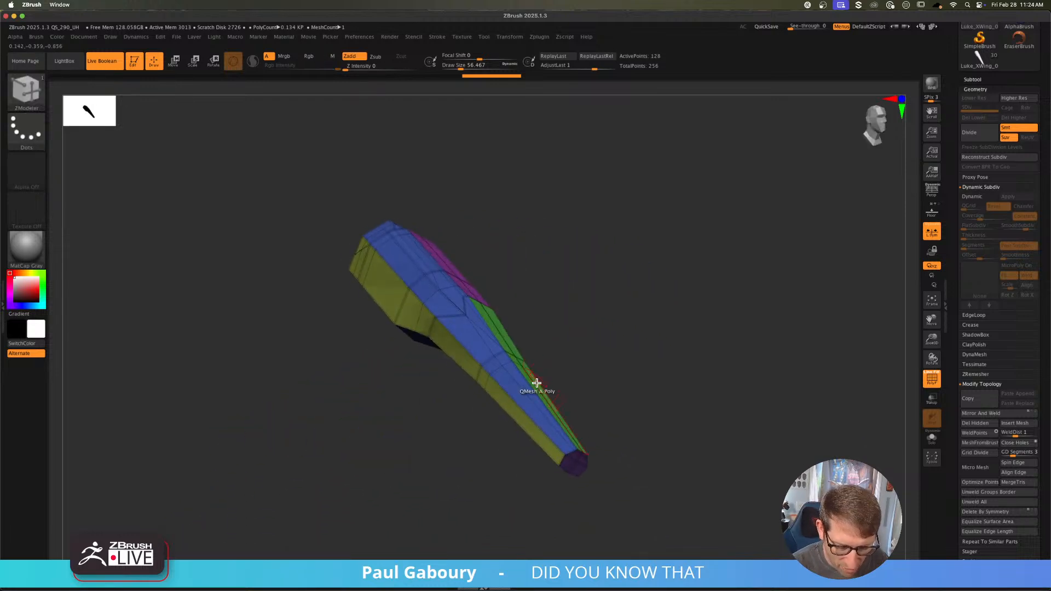
Step: Assign separate polygroups to the upper side strip, the narrow shoulder strip beside the top panel and the rear end cap
left_click_drag(530, 405, 530, 395)
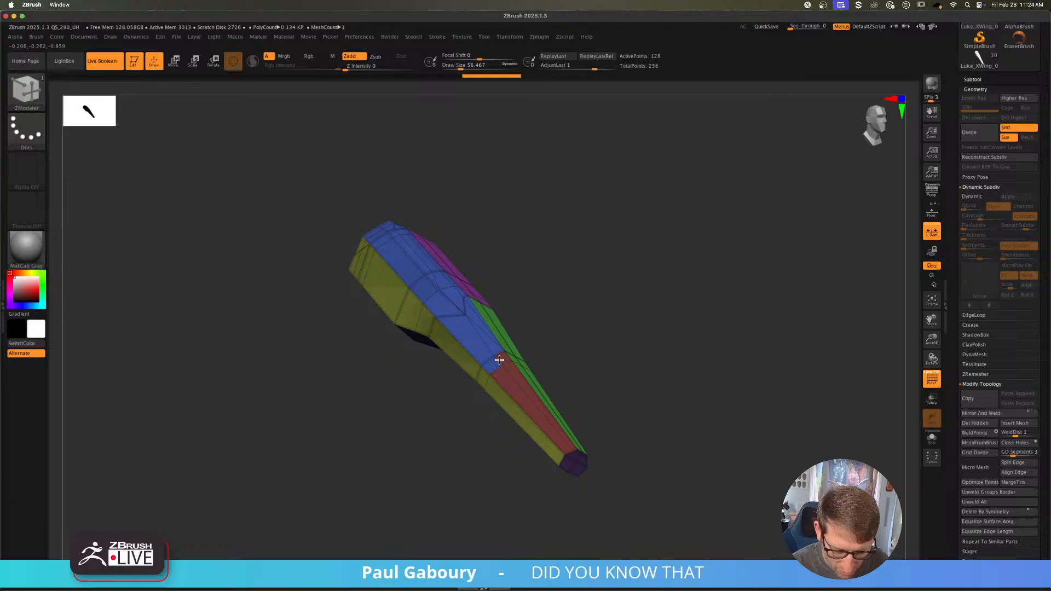
left_click_drag(499, 360, 372, 234)
mouse_move(434, 250)
right_mouse_down()
mouse_move(464, 312)
mouse_move(450, 281)
right_mouse_up()
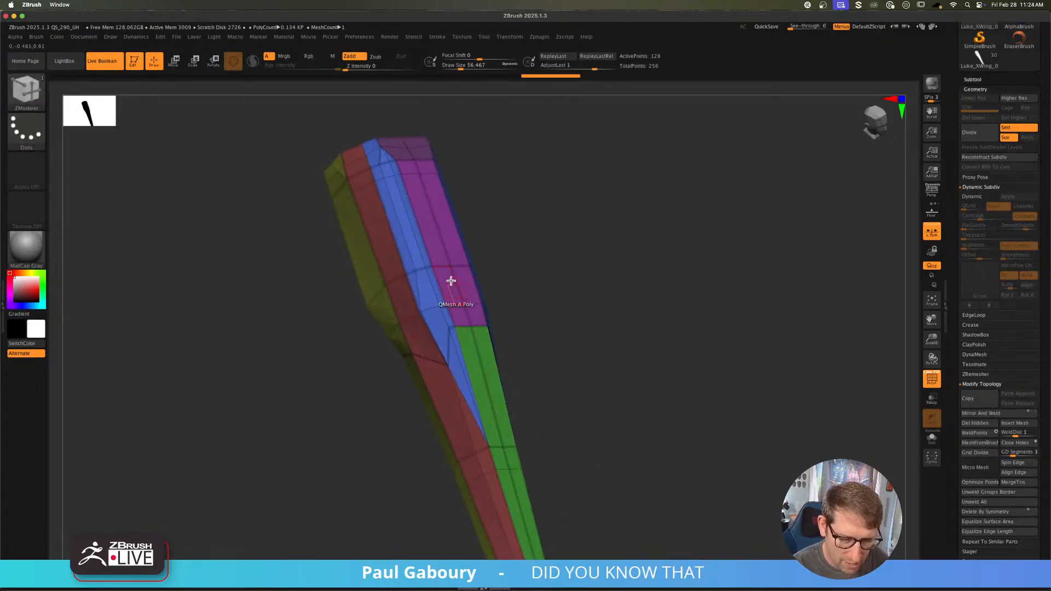
left_click_drag(374, 160, 381, 184)
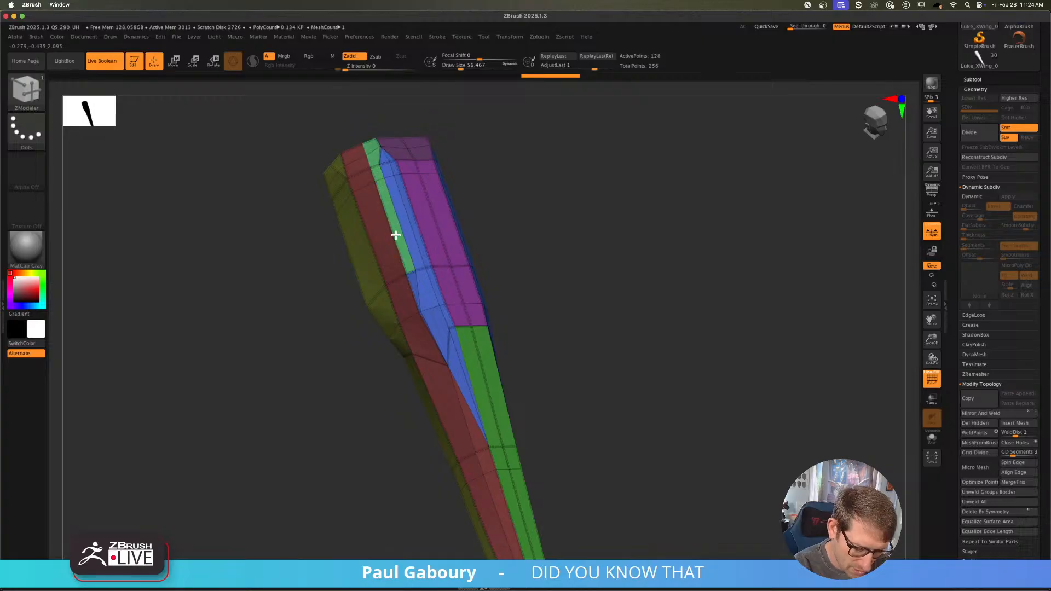
right_click_drag(446, 331, 462, 262)
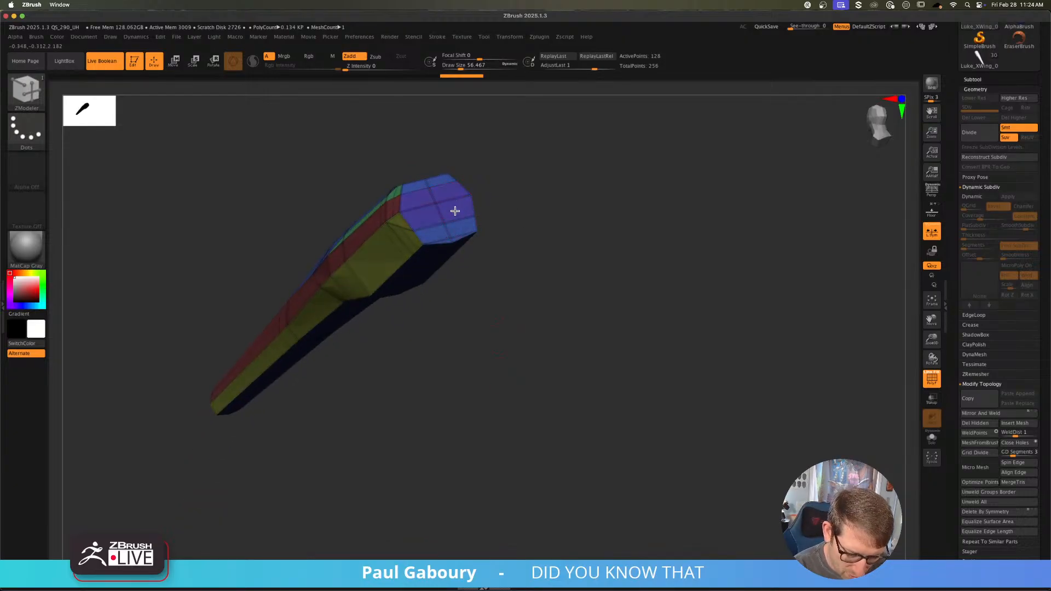
right_click_drag(441, 180, 624, 318)
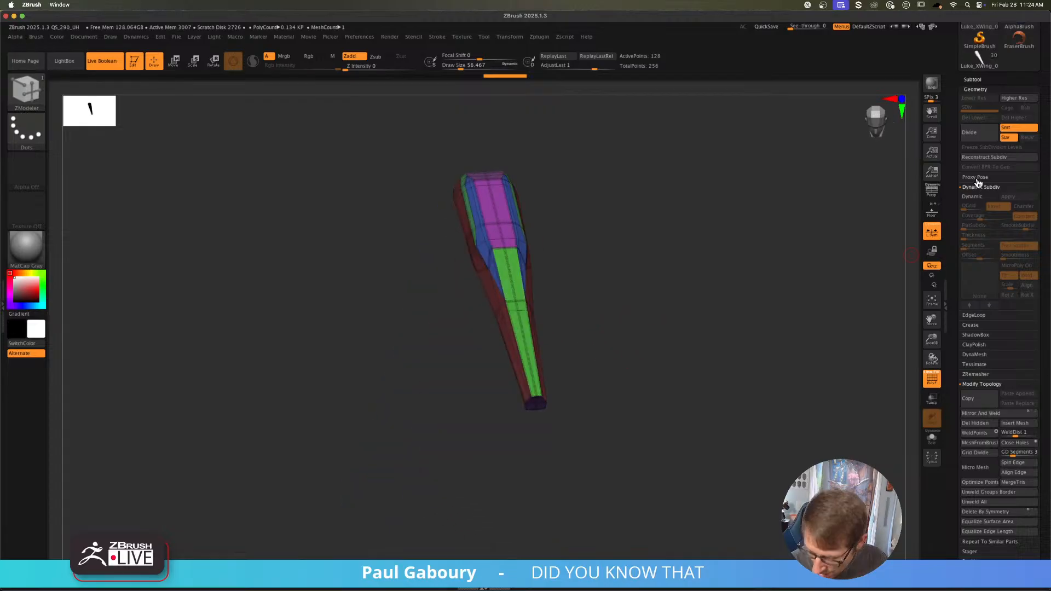
Step: Try grouping the fuselage automatically with Groups By Normals at a maximum angle of 45
left_click(976, 89)
left_click(986, 219)
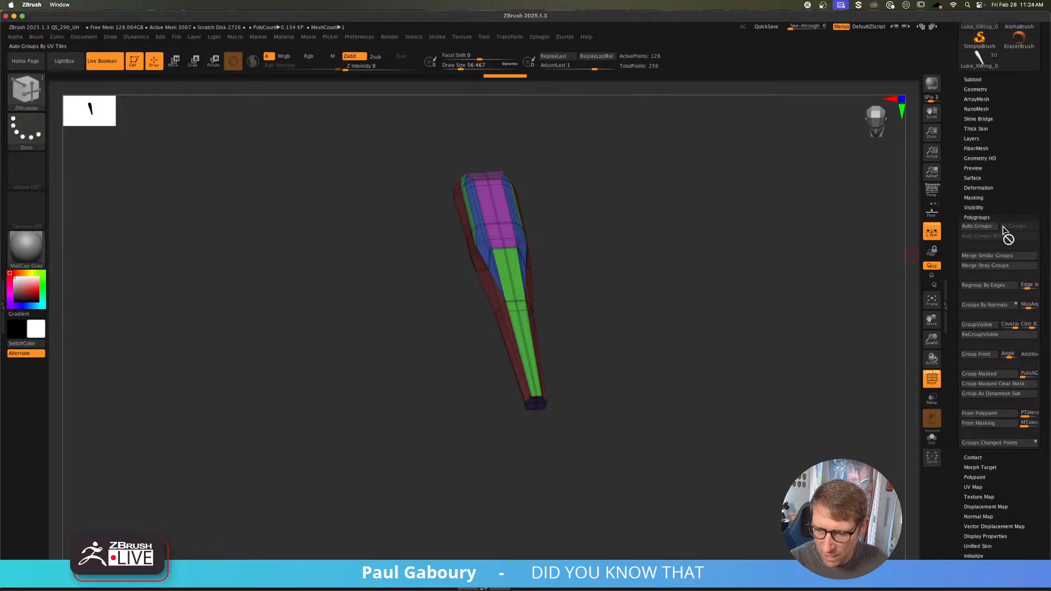
left_click(998, 310)
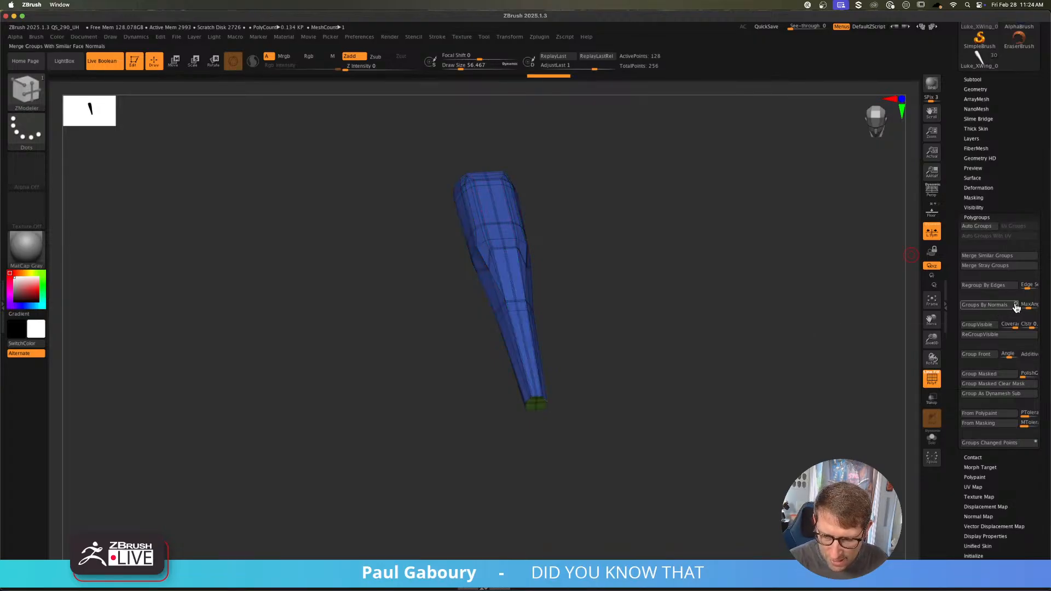
key("shift")
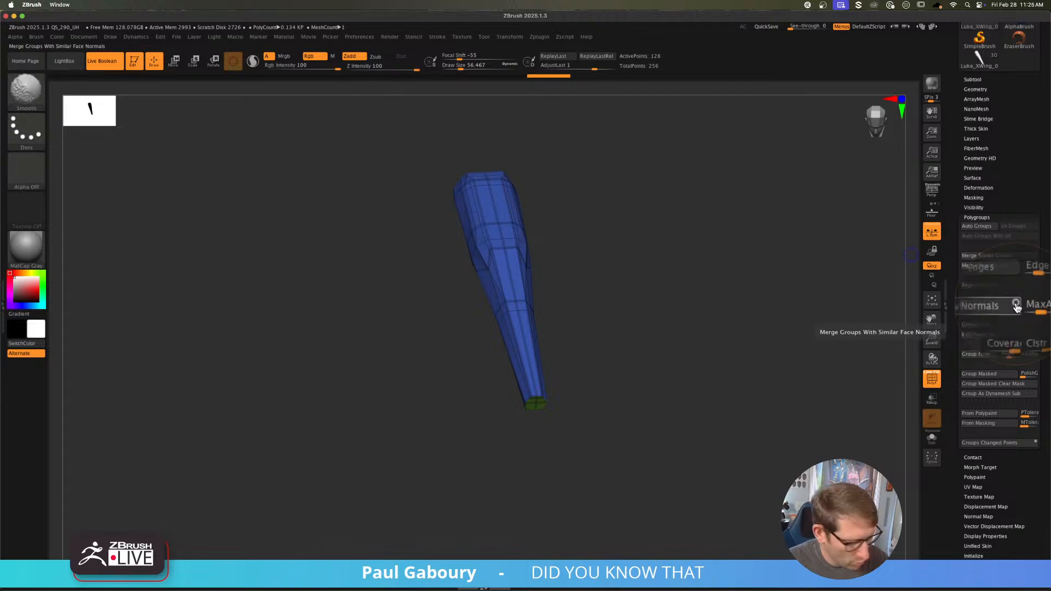
left_click(1006, 310)
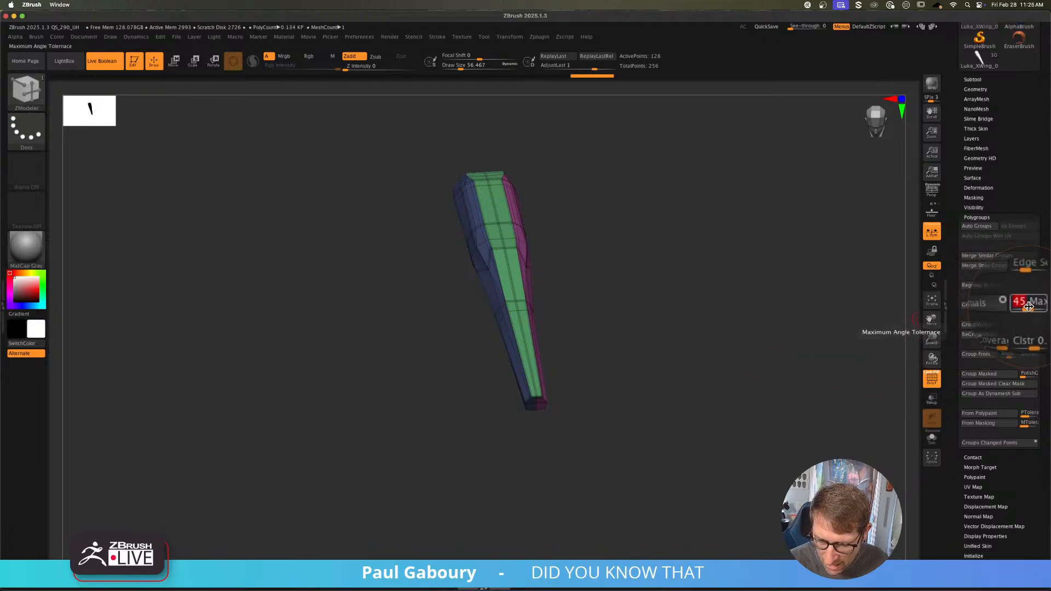
Step: Try Groups By Normals with maximum angles of 20 and 54.4, and regroup the whole fuselage as one polygroup
type("20")
key("Return")
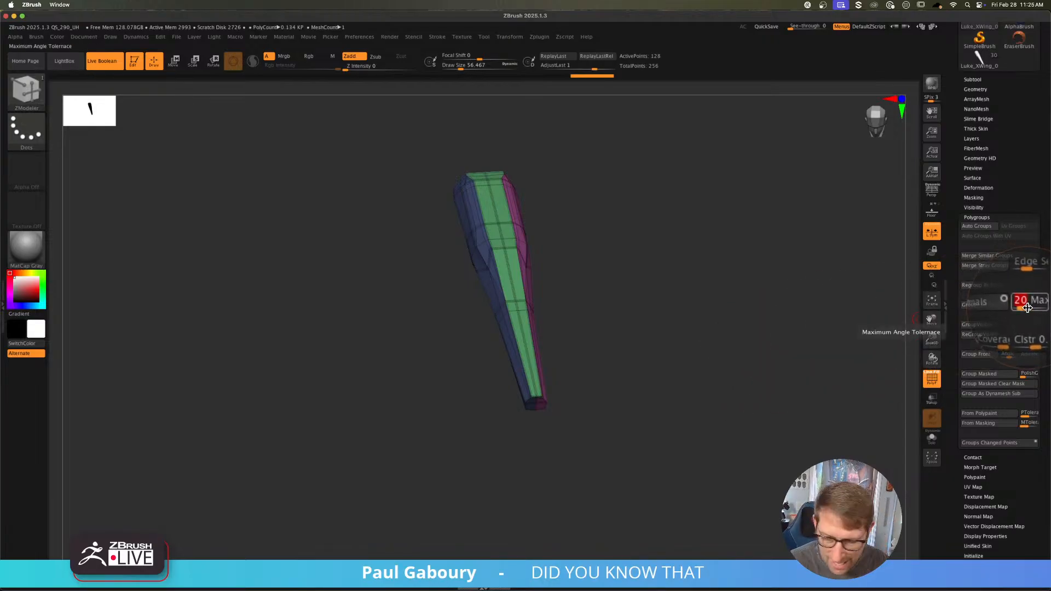
left_click(1003, 309)
left_click(1005, 310)
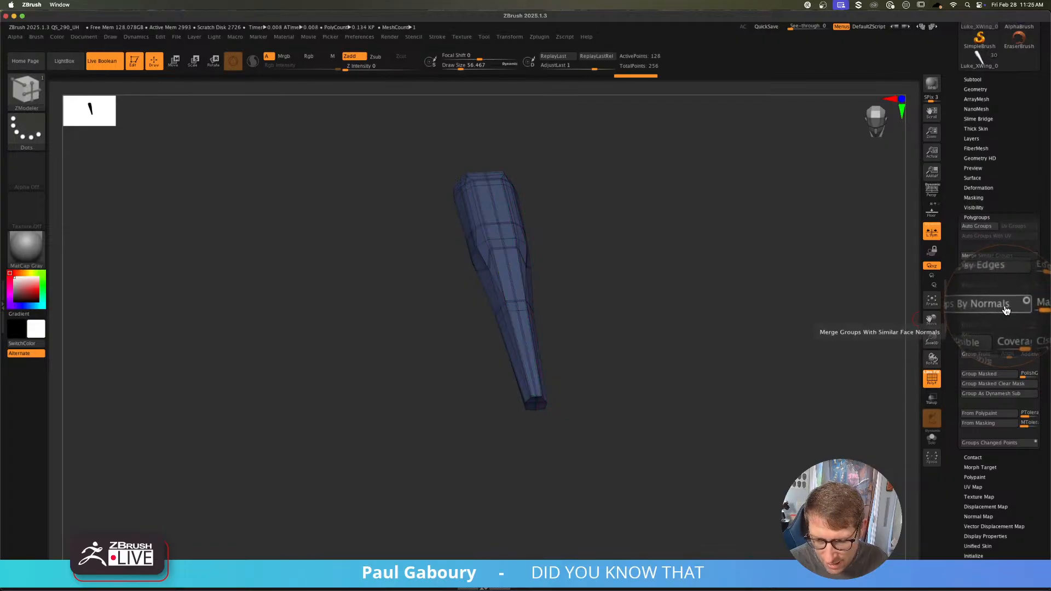
left_click_drag(1023, 307, 1031, 306)
left_click(1007, 311)
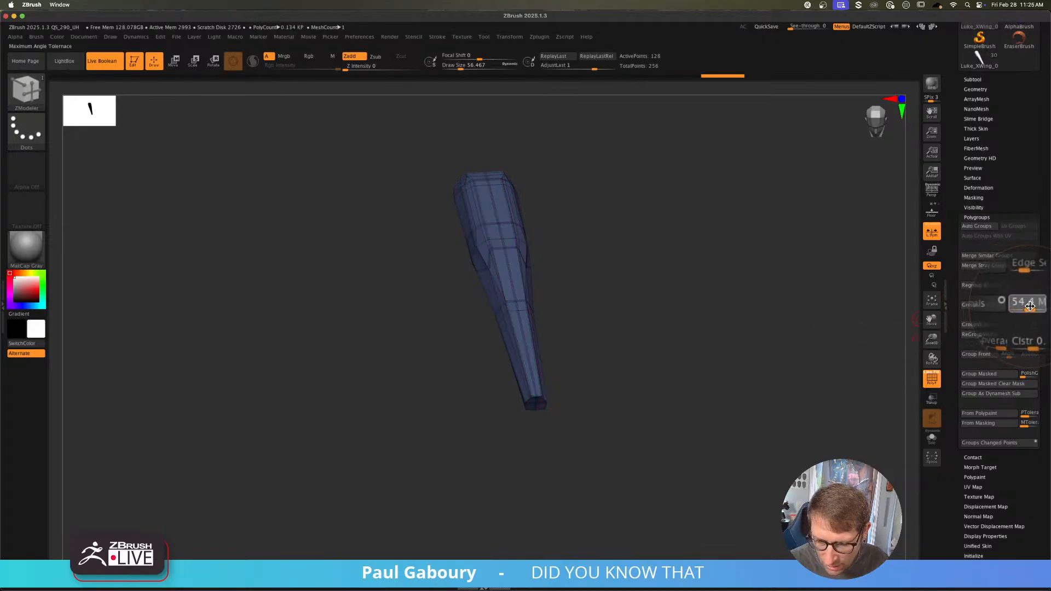
left_click(985, 305)
mouse_move(668, 397)
left_mouse_down()
mouse_move(698, 342)
mouse_move(732, 383)
mouse_move(744, 298)
mouse_move(714, 312)
mouse_move(688, 372)
mouse_move(695, 358)
left_mouse_up()
key("ctrl+w")
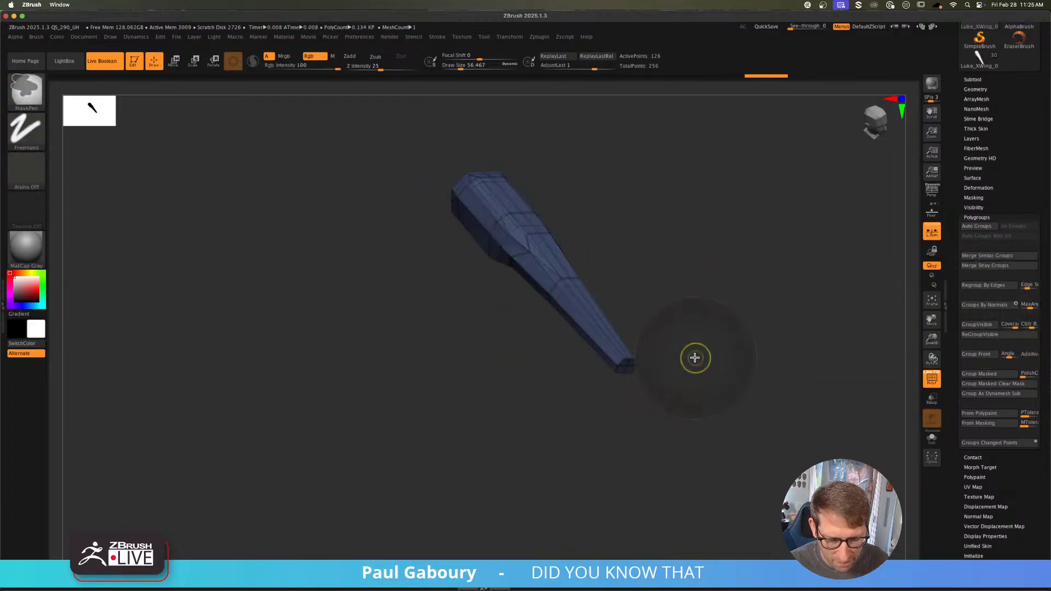
Step: Undo the automatic grouping attempts back to the manually assigned polygroups
key("ctrl+z")
key("ctrl+z")
key("ctrl+z")
key("ctrl+z")
key("ctrl+z")
key("ctrl+z")
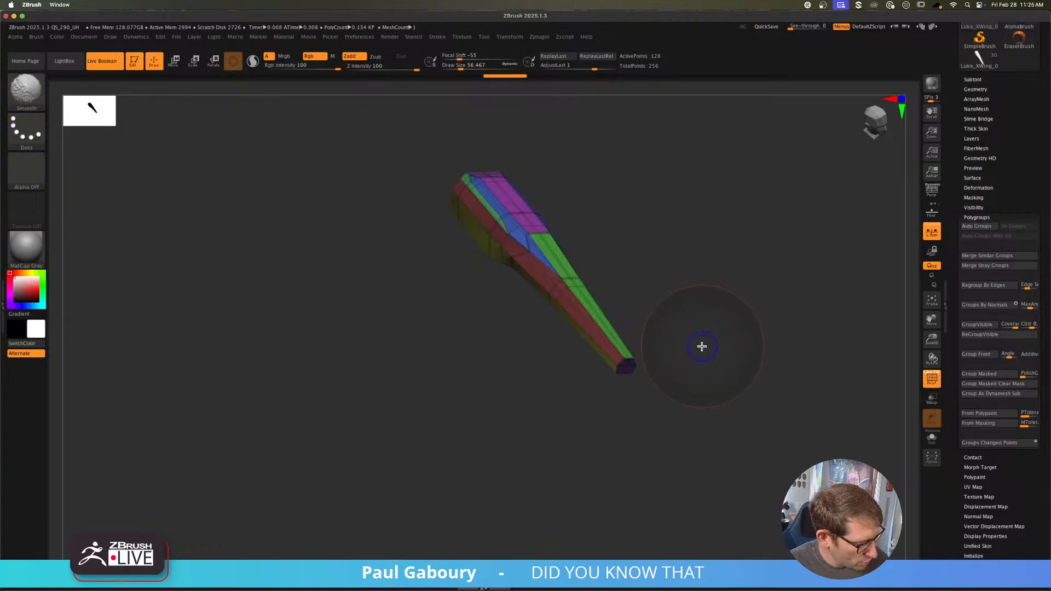
Step: Divide the polygrouped fuselage up to subdivision level 6 and delete its lower subdivision levels
left_click_drag(696, 346, 636, 384, "alt")
left_click(1023, 216)
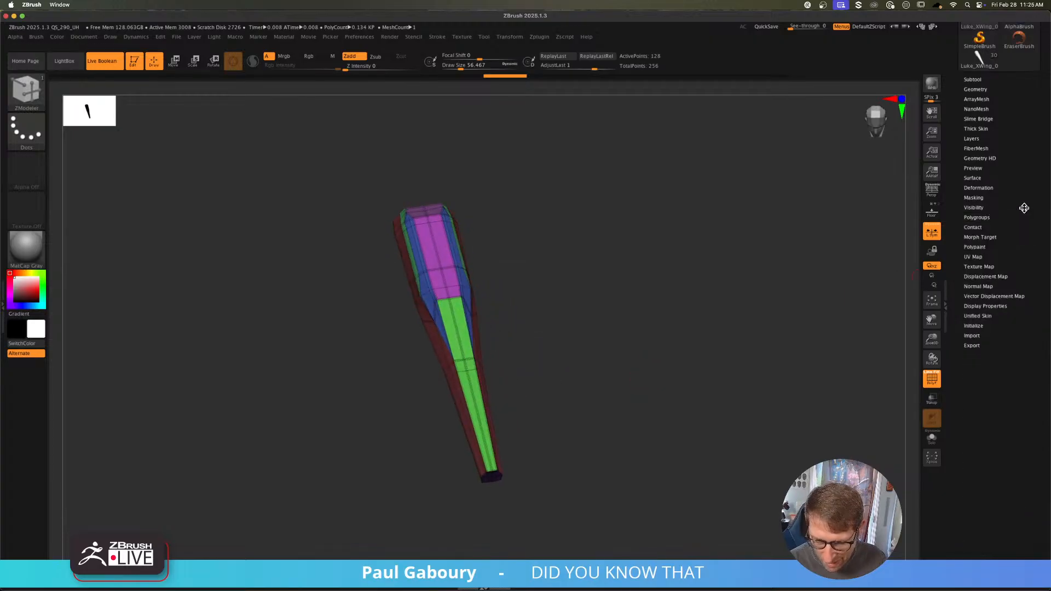
left_click_drag(1023, 216, 1018, 286)
left_click(980, 222)
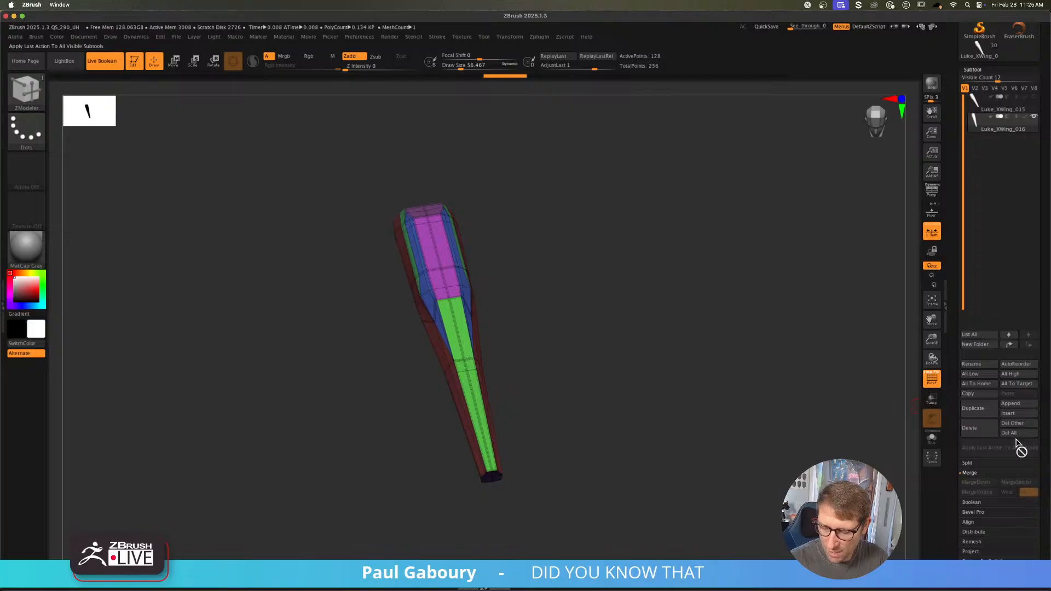
scroll(1018, 438, "down", 10)
key("shift")
left_click(979, 328)
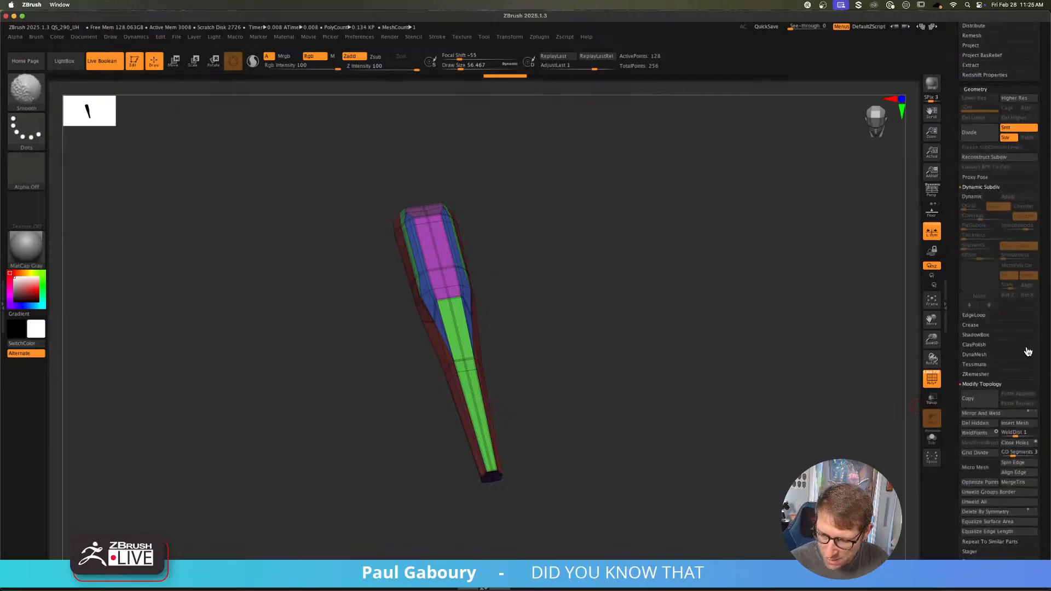
key("ctrl+d")
key("ctrl+d")
key("ctrl+d")
key("ctrl+d")
key("ctrl+d")
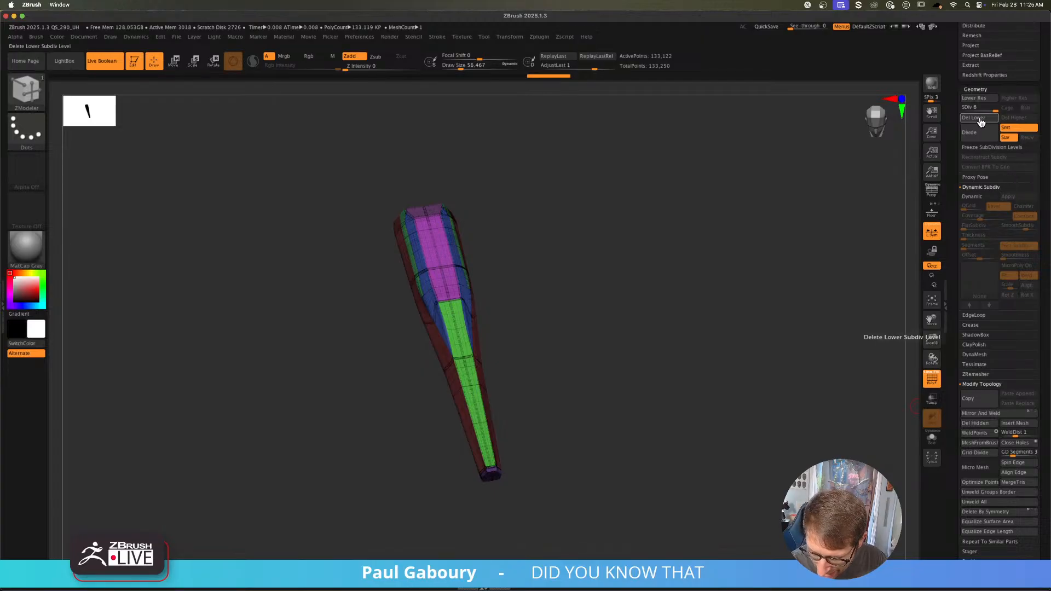
left_click(979, 119)
Step: Examine the dense wireframe along the nose and hide the PolyFrame lines, keeping the polygroup colours in a straight top view
right_click_drag(493, 381, 554, 393, "ctrl")
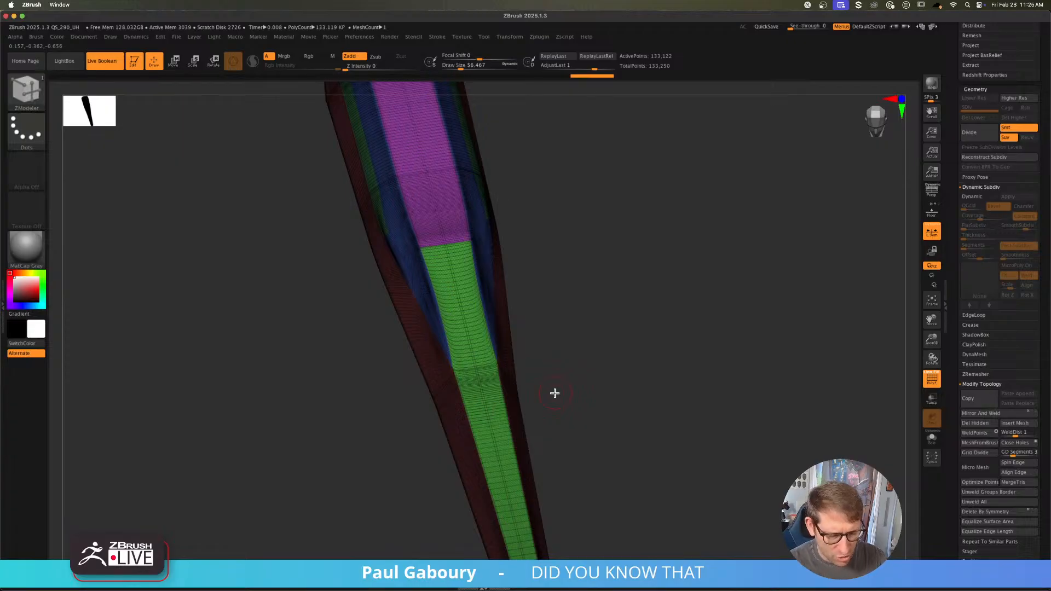
right_click_drag(546, 441, 527, 364, "alt")
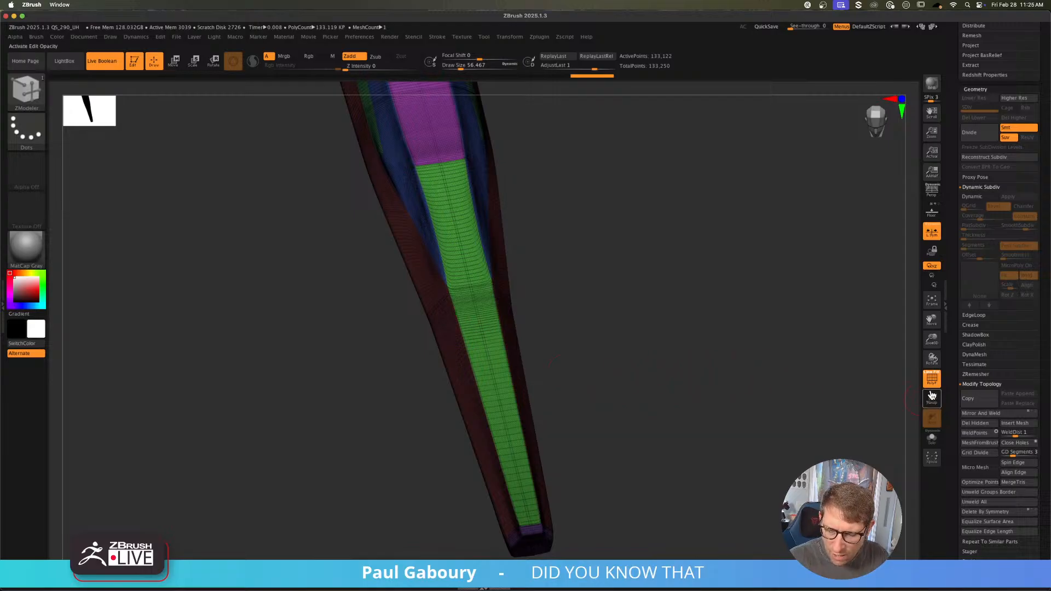
left_click(928, 373)
right_click_drag(690, 397, 600, 423, "ctrl")
mouse_move(600, 422)
right_mouse_down()
mouse_move(629, 312)
mouse_move(602, 425)
right_mouse_up()
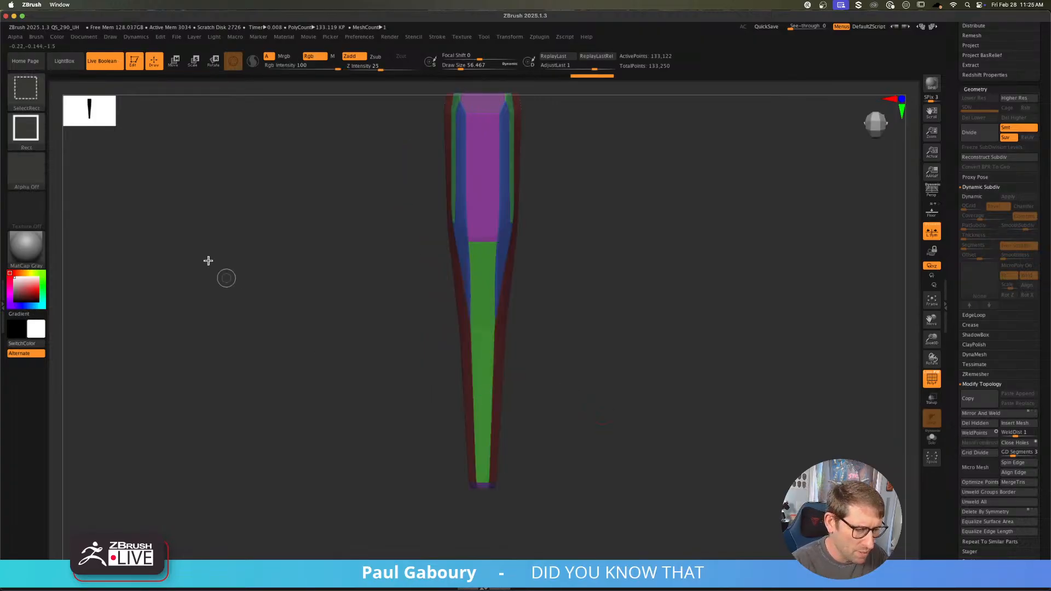
Step: Try a straight SliceCurve cut across the full width of the nose, and undo it
left_click(28, 92, "ctrl+shift")
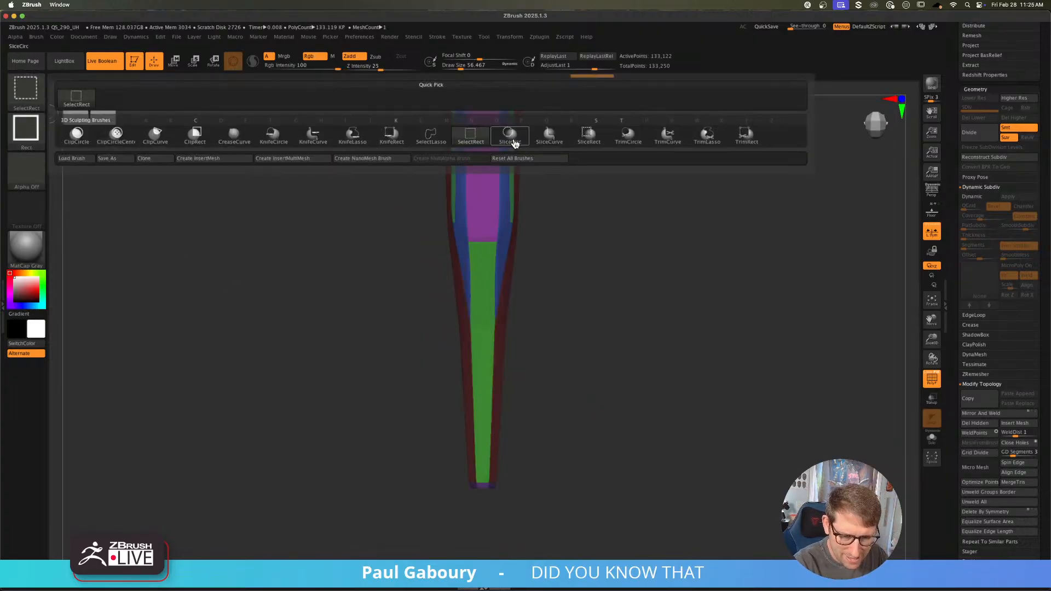
left_click(555, 139)
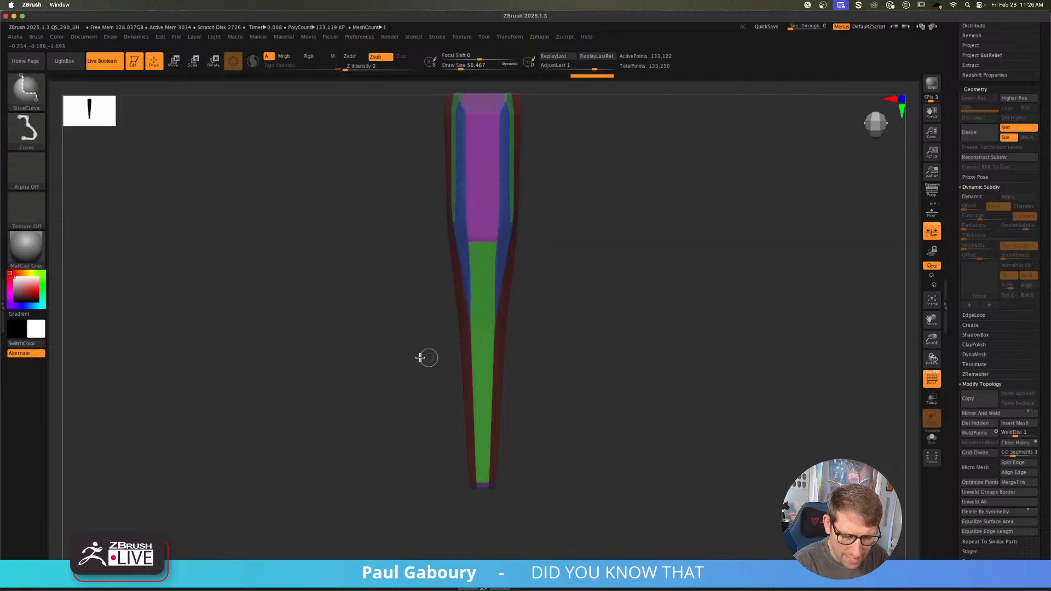
left_click_drag(369, 354, 683, 359, "ctrl+shift")
mouse_move(486, 353)
right_mouse_down("ctrl")
mouse_move(496, 369)
mouse_move(535, 355)
mouse_move(570, 372)
mouse_move(520, 375)
mouse_move(746, 363)
mouse_move(732, 360)
right_mouse_up("ctrl")
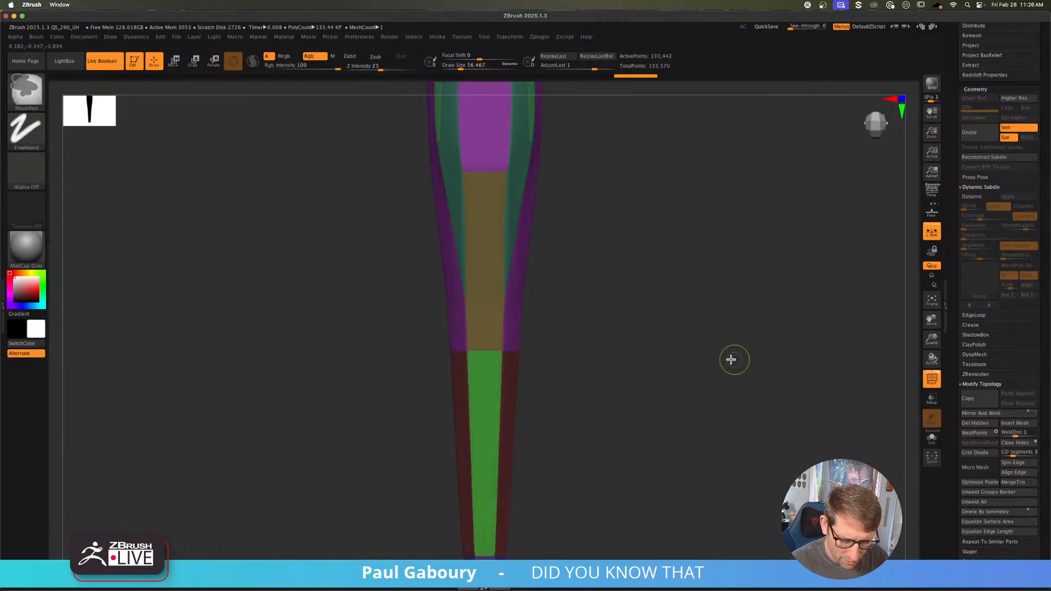
key("ctrl+z")
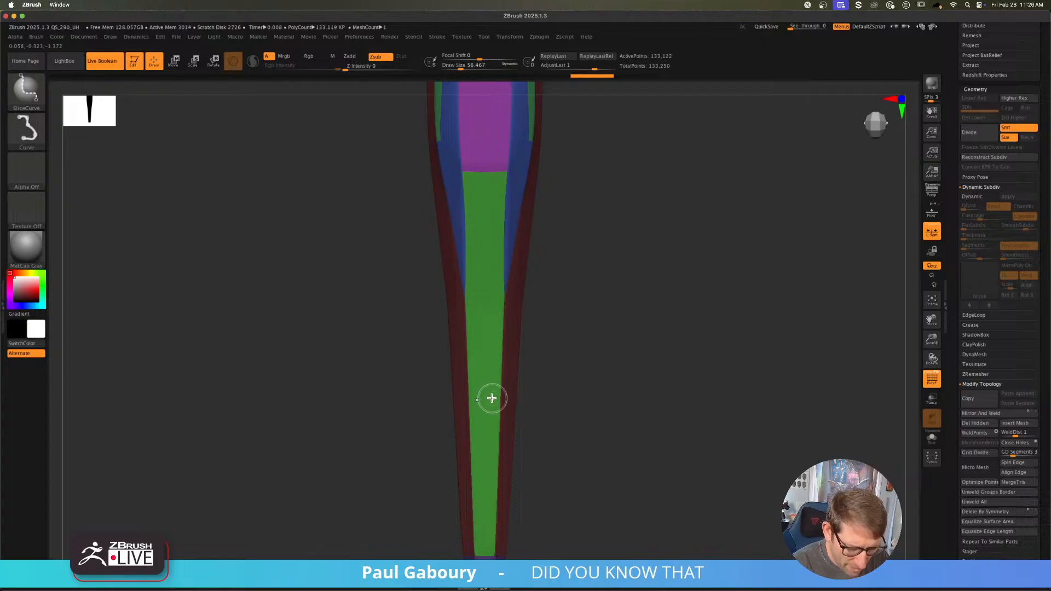
Step: Isolate the green top nose strip, try a crosswise slice on it alone, and undo back to the unsliced full fuselage
left_click(488, 396, "ctrl+shift")
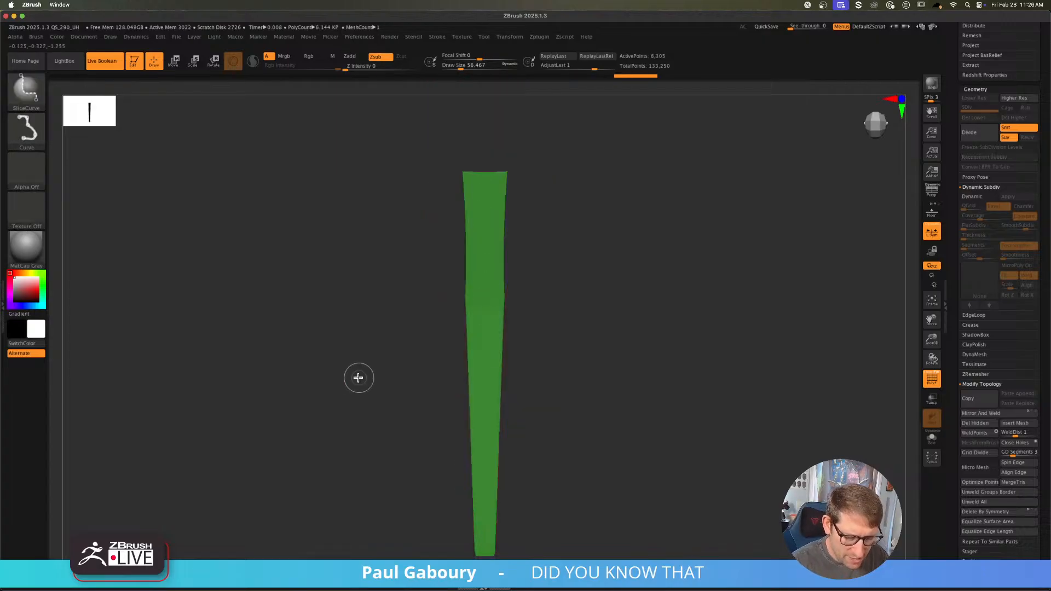
left_click_drag(338, 369, 666, 374, "ctrl+shift")
left_click(608, 411, "ctrl+shift")
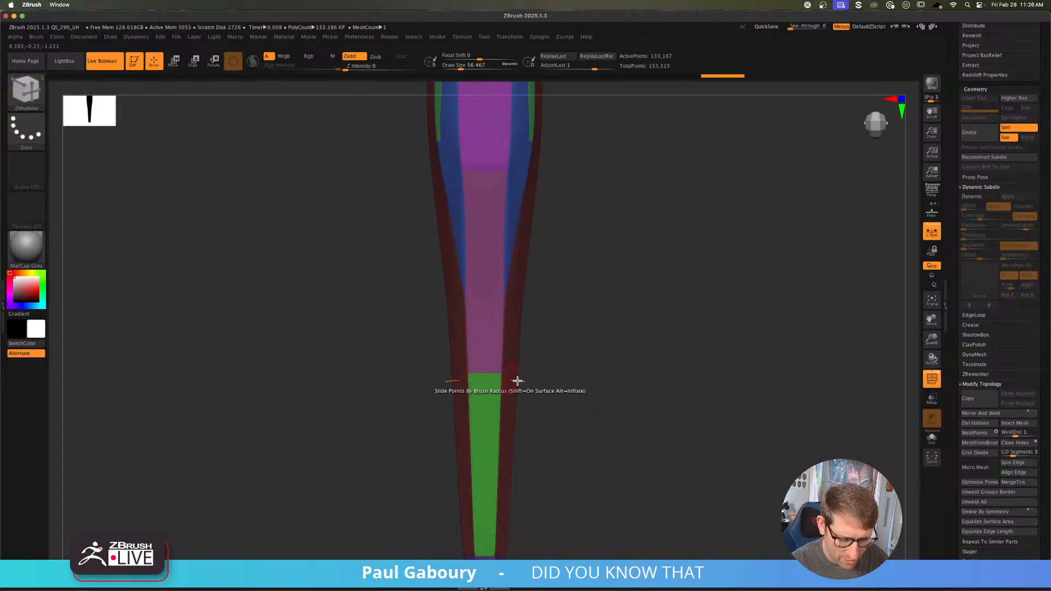
right_click_drag(517, 381, 509, 390)
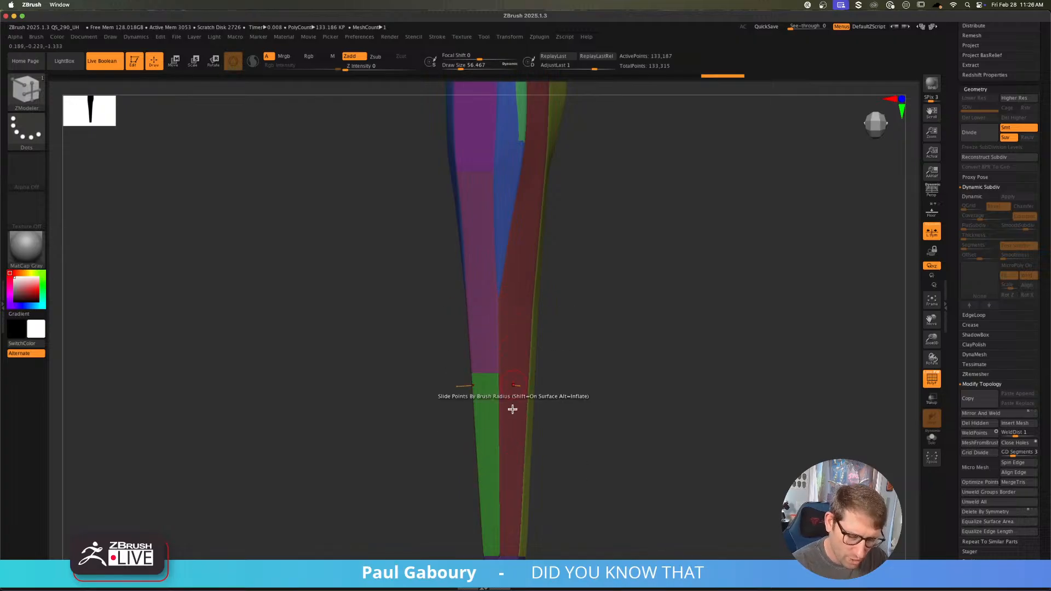
right_click_drag(509, 425, 535, 413)
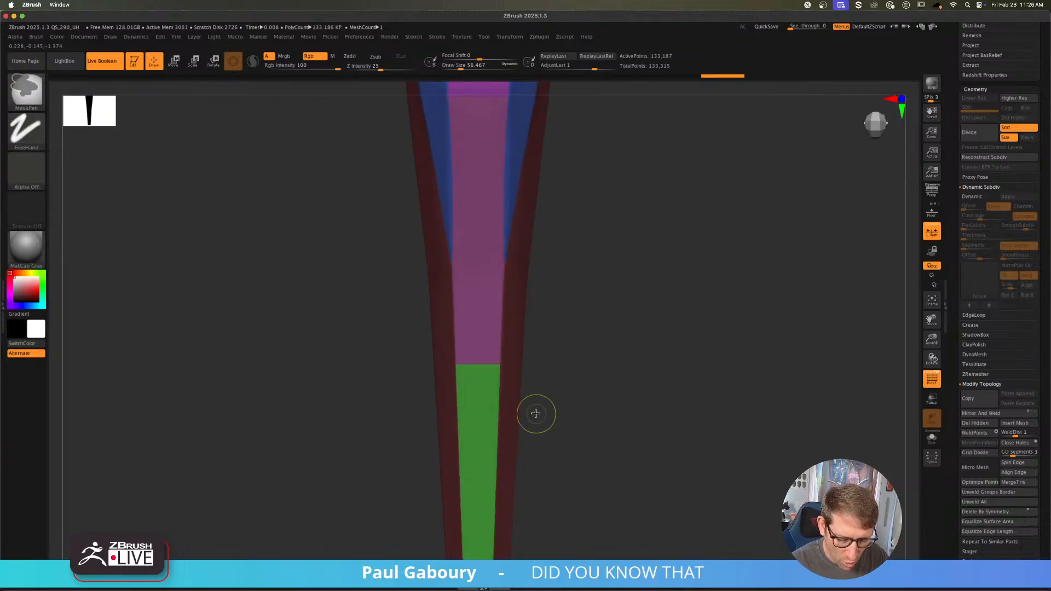
key("ctrl+z")
key("ctrl+z")
left_click(594, 391, "ctrl+shift")
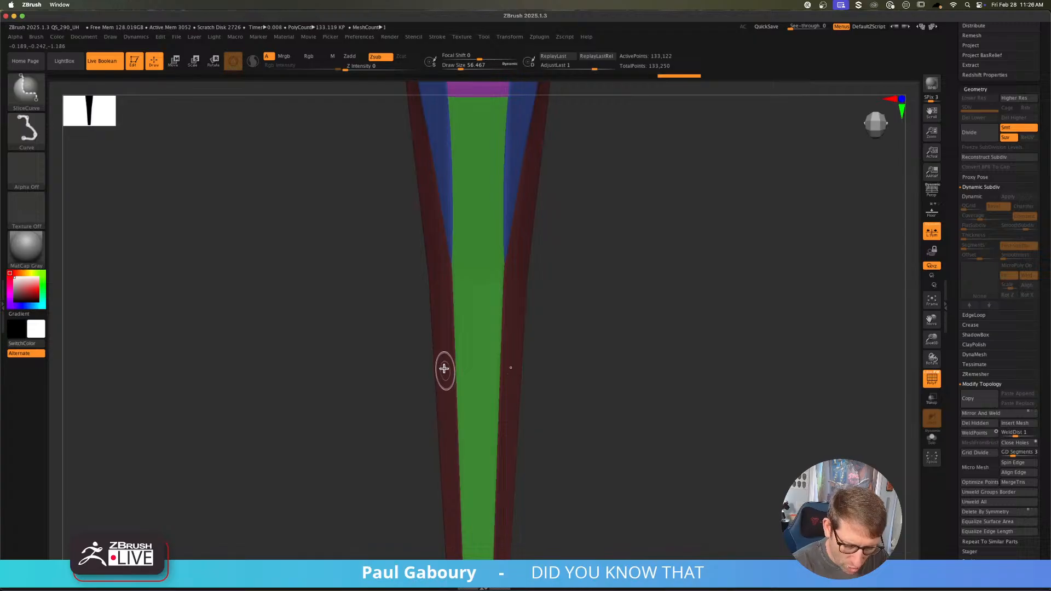
Step: Try short crosswise SliceCurve strokes on the top nose strip with the full fuselage visible, undoing each cut
left_click_drag(479, 368, 509, 365, "ctrl+shift")
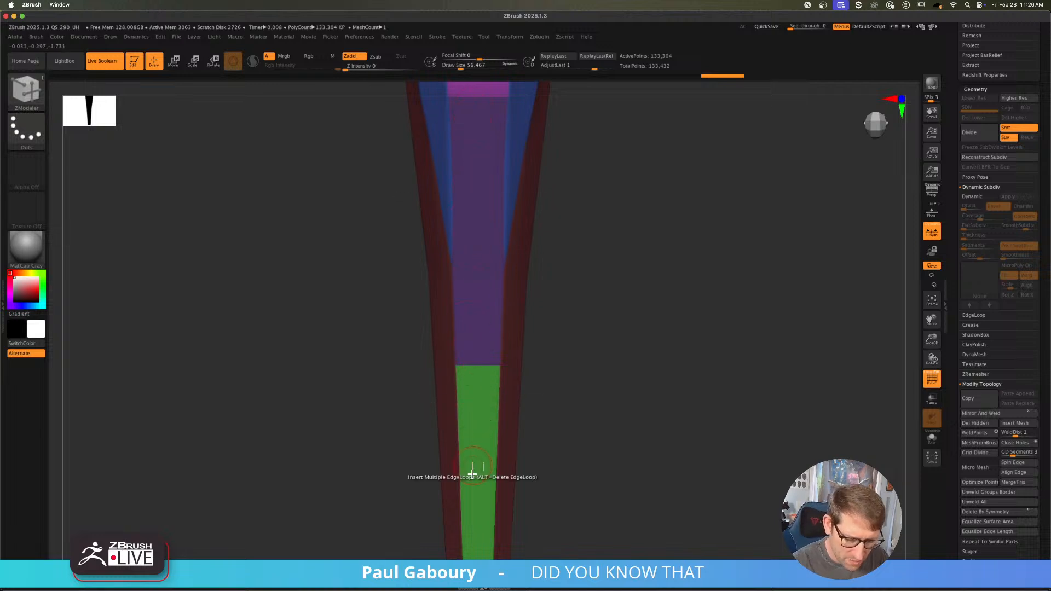
key("ctrl+z")
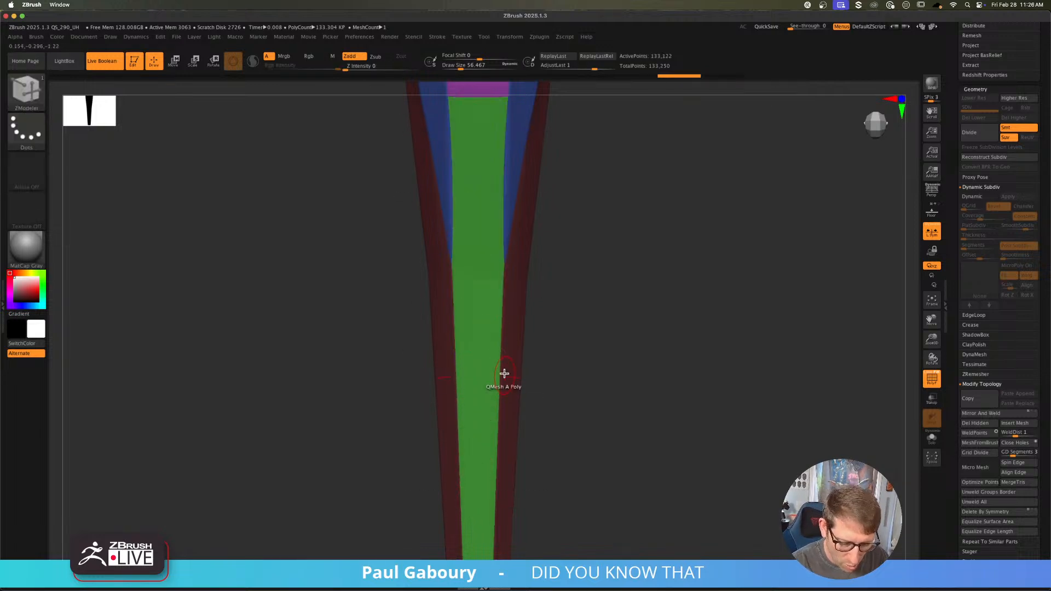
left_click_drag(483, 357, 442, 355, "ctrl+shift")
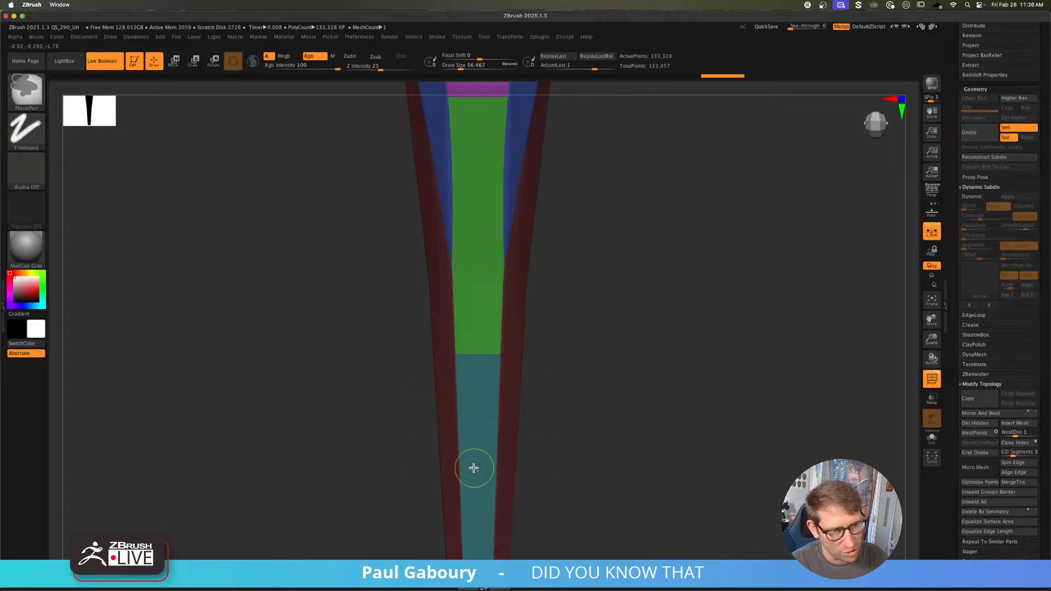
key("ctrl+z")
left_click_drag(442, 352, 511, 353, "ctrl+shift")
mouse_move(551, 399)
left_mouse_down()
mouse_move(542, 392)
mouse_move(565, 368)
mouse_move(556, 378)
left_mouse_up()
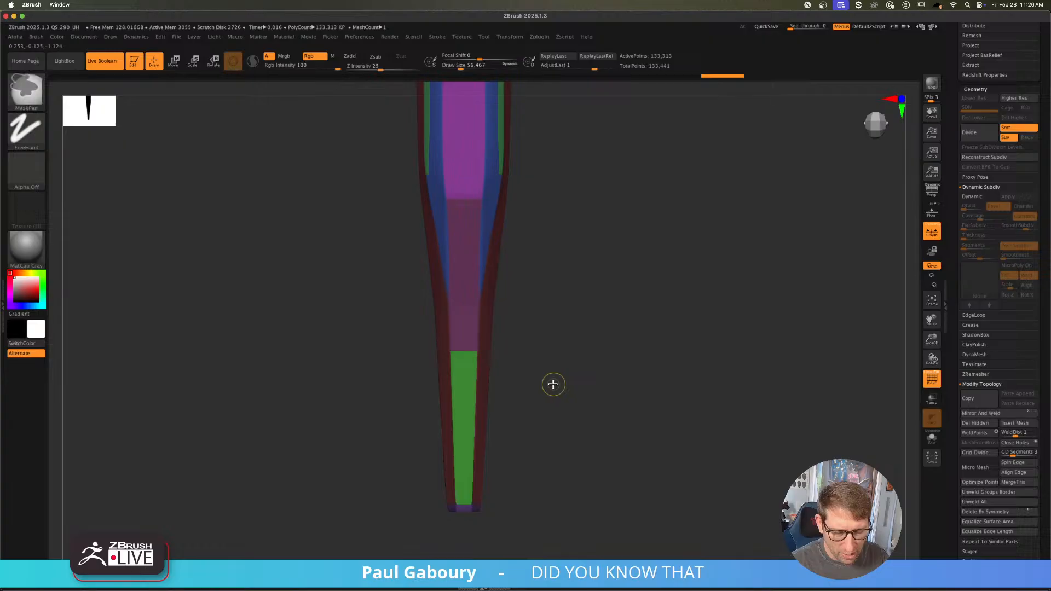
key("ctrl+z")
Step: Isolate the top nose strip, slice it crosswise in three places, and show the whole fuselage again
left_click(465, 357, "ctrl+shift")
left_click_drag(408, 266, 581, 263, "ctrl+shift")
left_click_drag(427, 371, 573, 379, "ctrl+shift")
mouse_move(418, 435)
left_mouse_down("ctrl+shift")
mouse_move(615, 429)
mouse_move(612, 411)
left_mouse_up("ctrl+shift")
left_click(606, 430, "ctrl+shift")
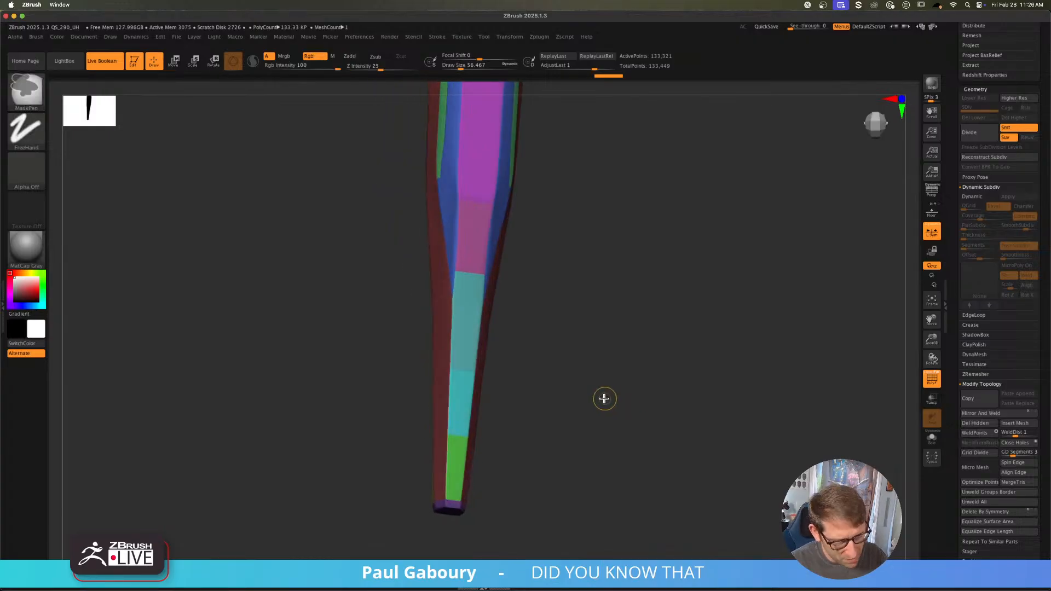
Step: Undo the three crosswise slices, returning to the isolated top nose strip
key("ctrl+z")
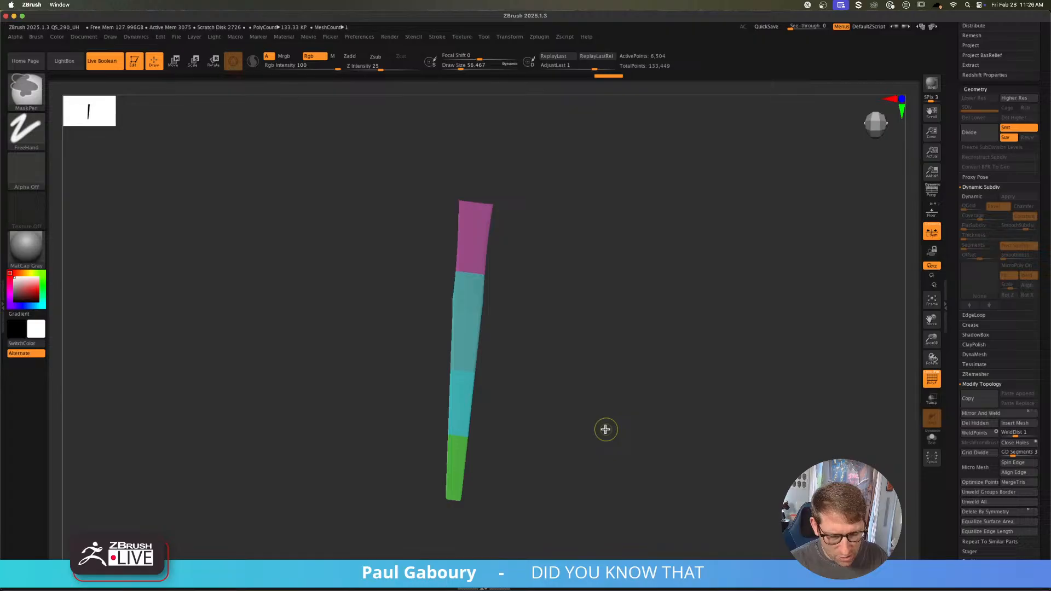
key("ctrl+z")
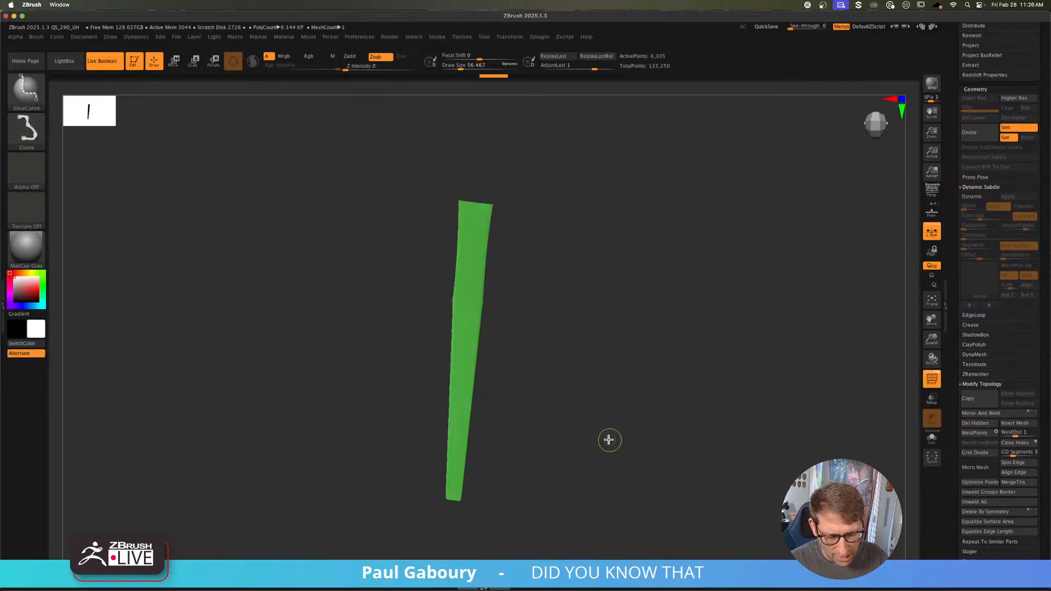
Step: Cut a tall, narrow rectangular panel into the wide end of the isolated strip with SliceRect in a straight top view
left_click_drag(608, 439, 584, 377, "shift")
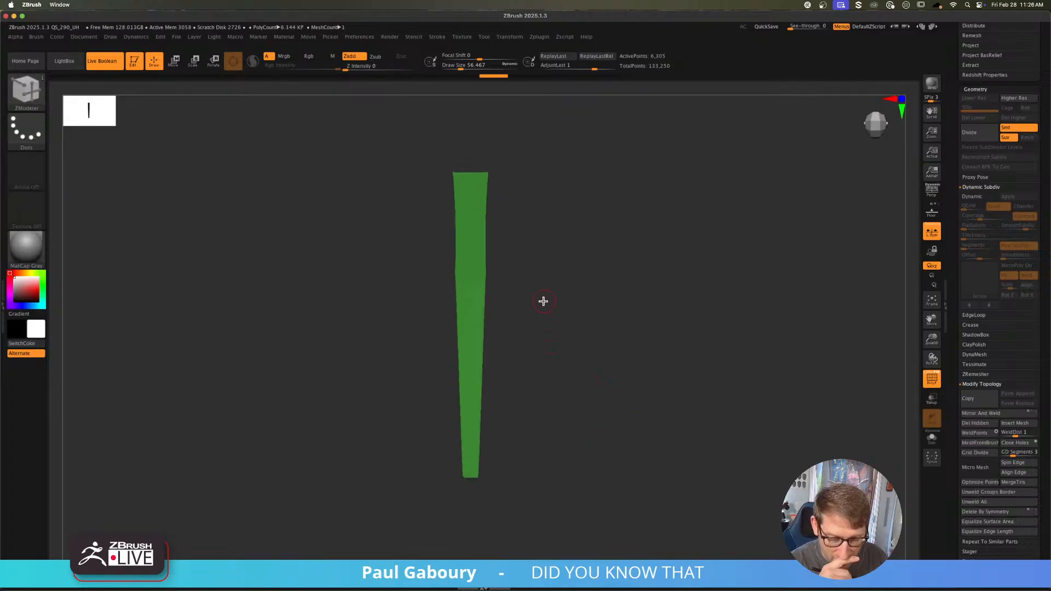
key("shift+alt")
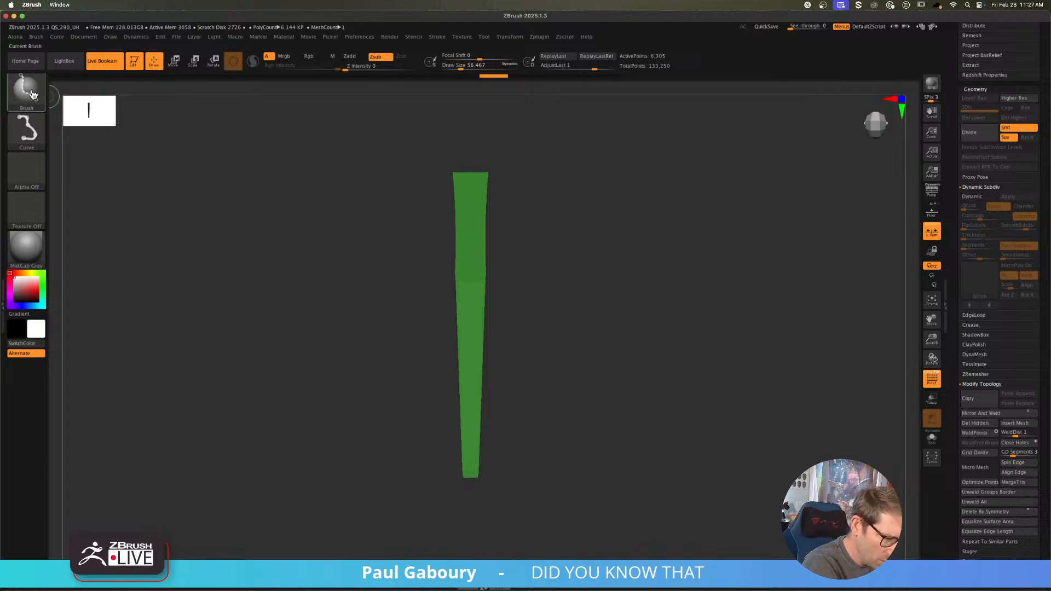
left_click(26, 92, "ctrl+shift")
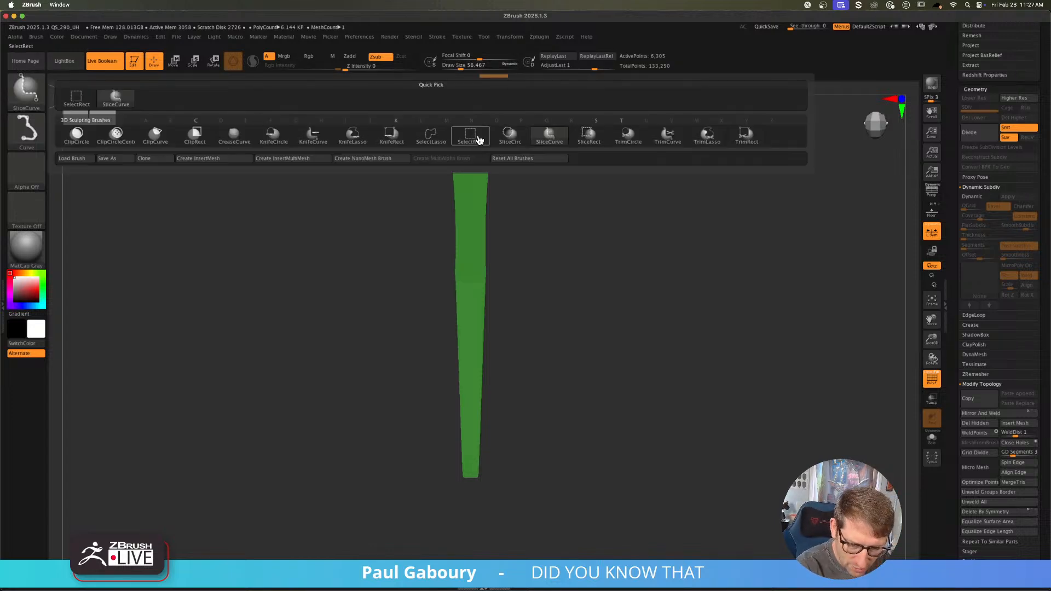
left_click(596, 138, "ctrl+shift")
right_click_drag(537, 211, 490, 225, "ctrl")
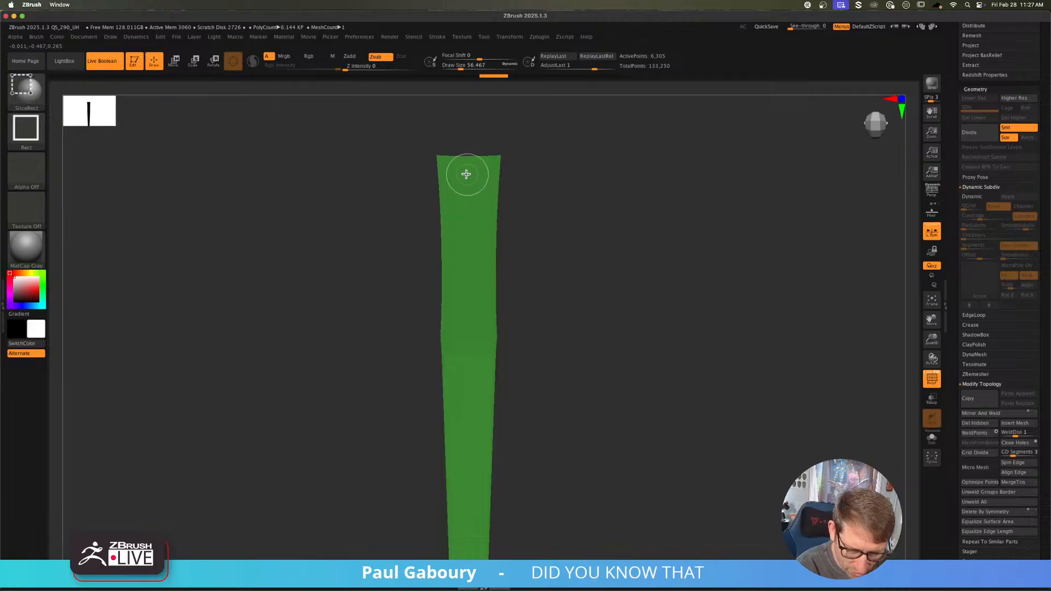
left_click_drag(468, 169, 486, 306, "ctrl+shift")
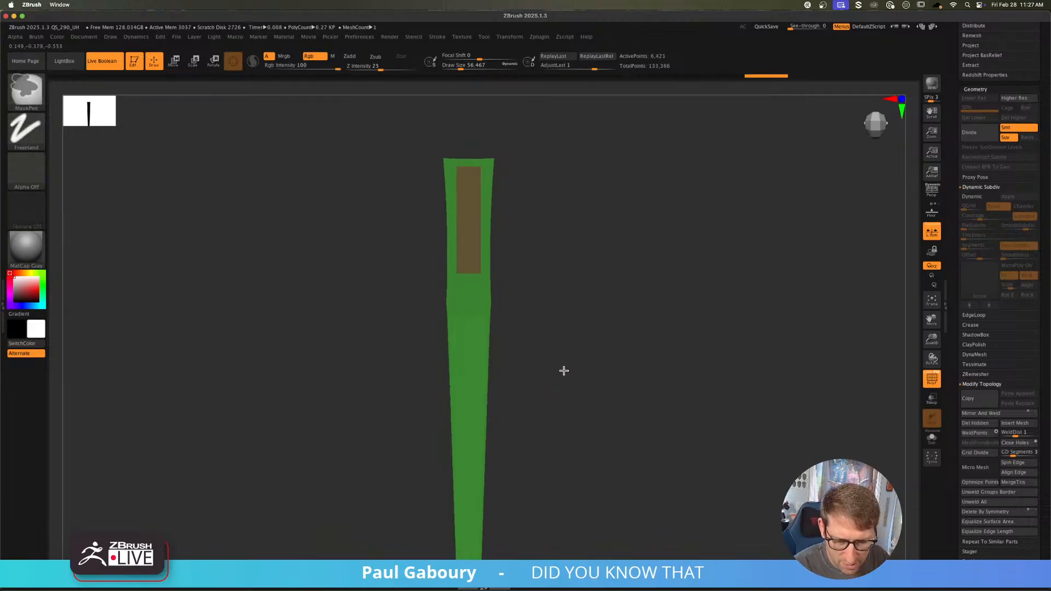
Step: Slice the strip with a cornered SliceCurve running lengthwise from the rectangular panel's lower corner and turning straight across one side
right_click_drag(564, 371, 562, 357, "ctrl")
right_click_drag(679, 467, 680, 448, "alt")
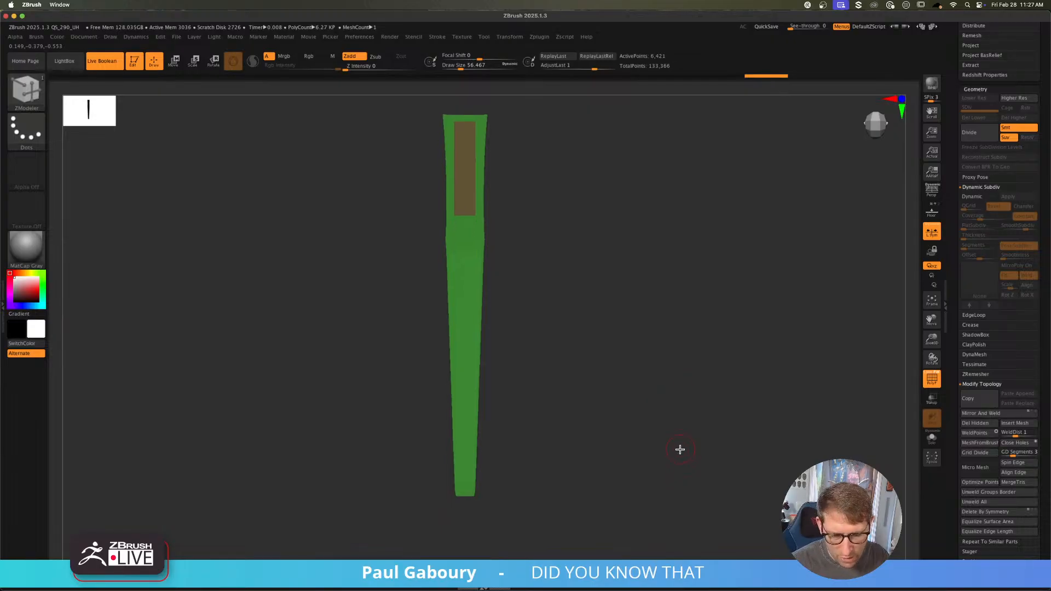
right_click_drag(490, 238, 494, 270, "ctrl")
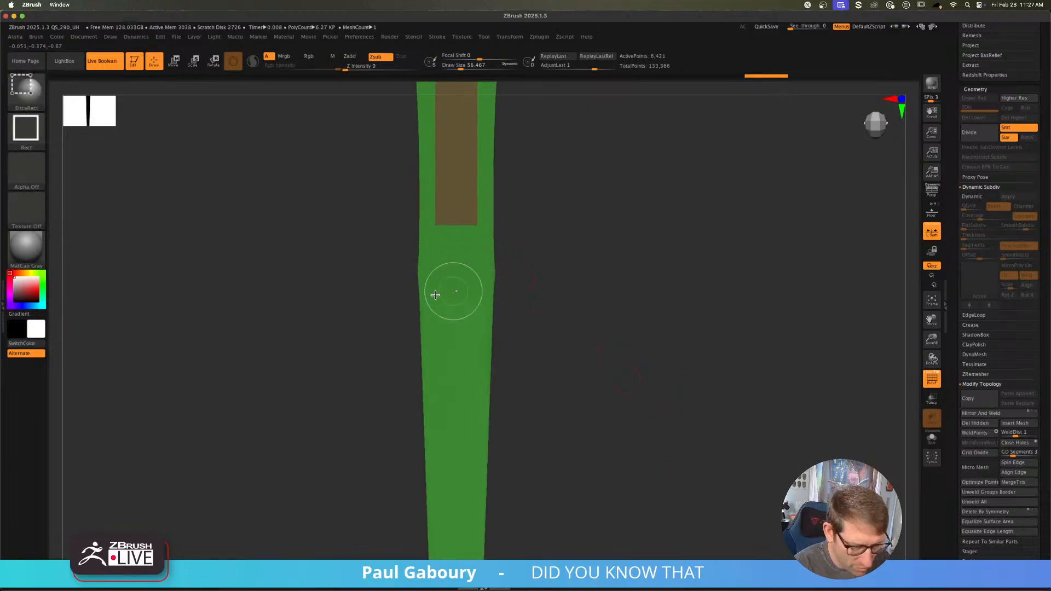
left_click(29, 93, "ctrl+shift")
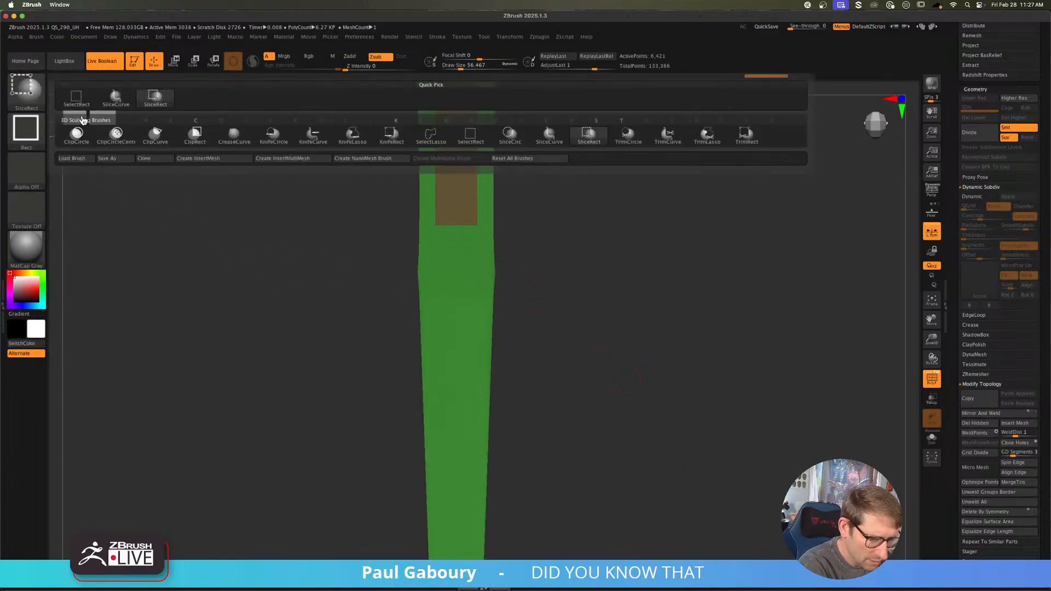
left_click(549, 136, "ctrl+shift")
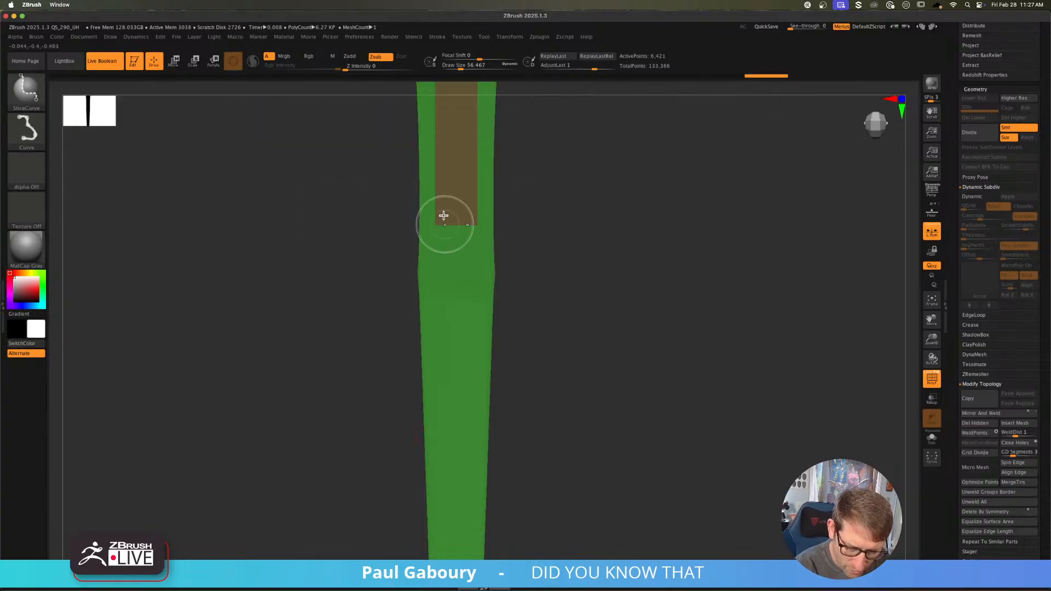
left_click_drag(440, 219, 446, 377, "ctrl+shift")
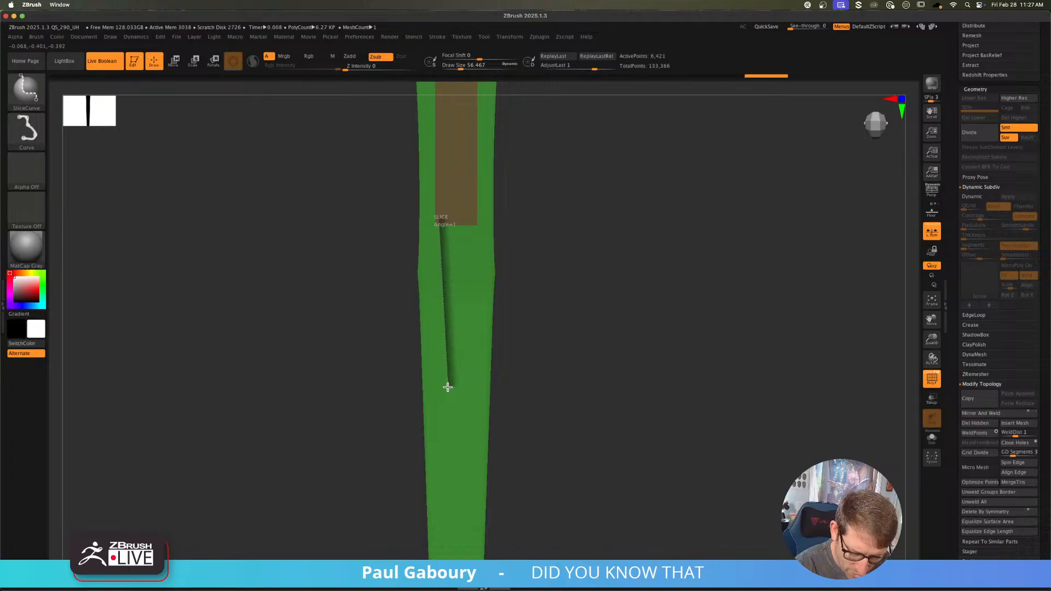
key("alt")
left_click_drag(448, 387, 589, 389, "ctrl+shift")
mouse_move(587, 385)
right_mouse_down("ctrl")
mouse_move(554, 366)
mouse_move(557, 391)
right_mouse_up("ctrl")
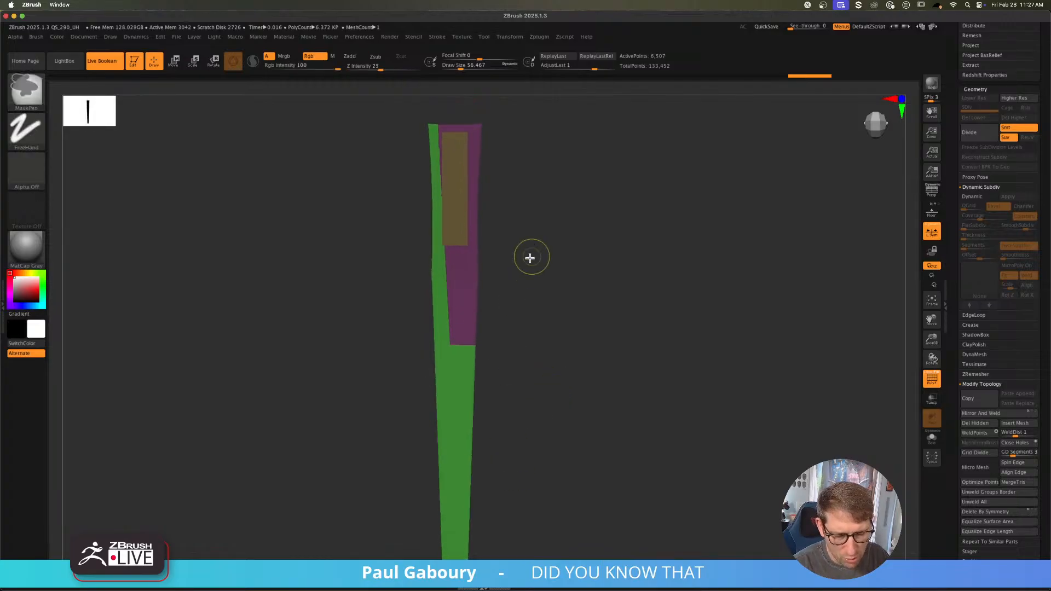
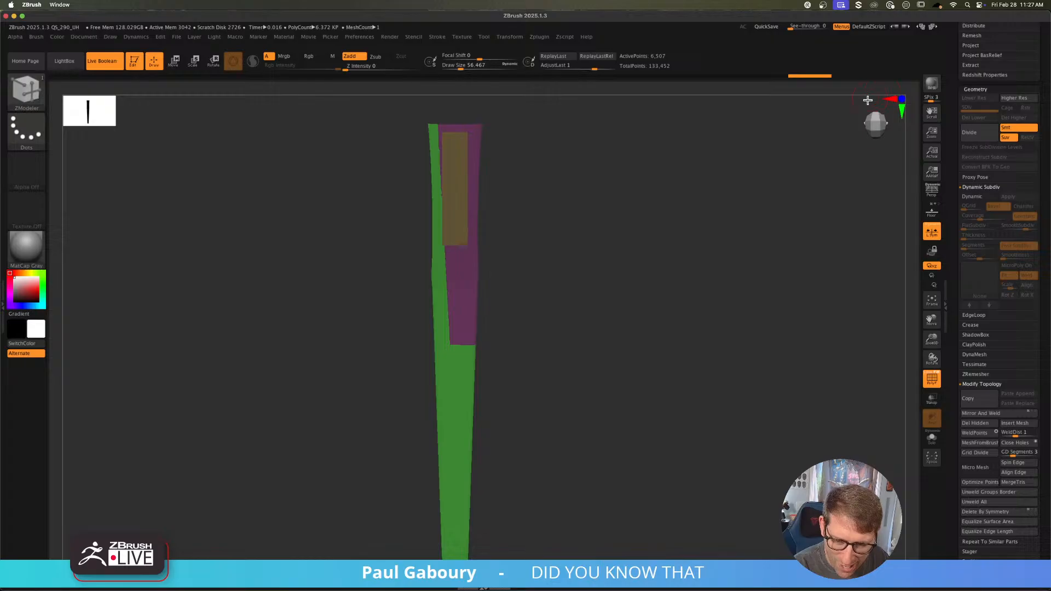
Step: Show the whole fuselage and apply Mirror And Weld to make the sliced panel symmetrical
left_click(998, 415)
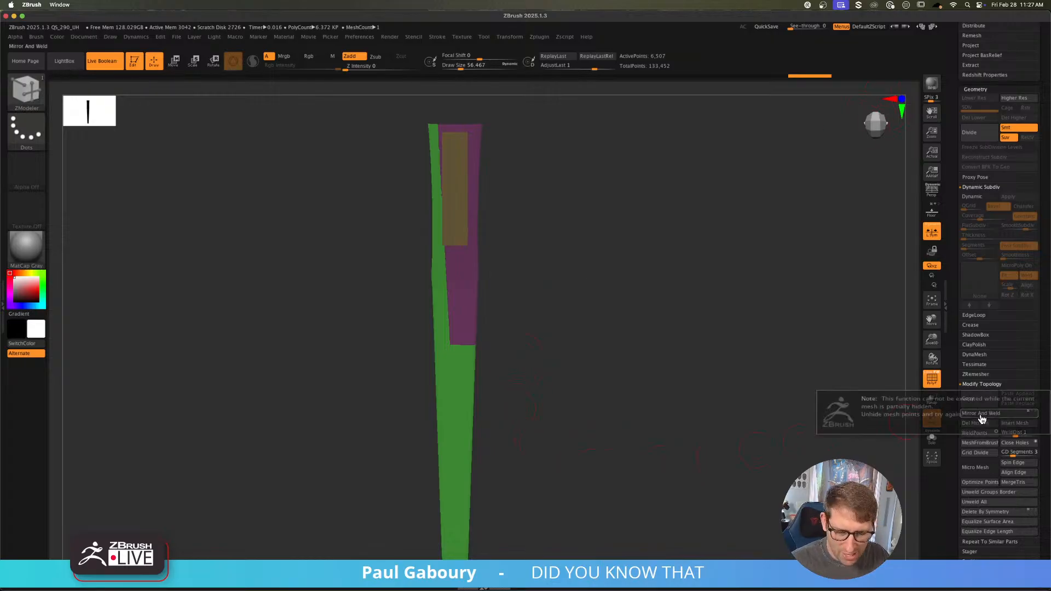
left_click(813, 458, "ctrl+shift")
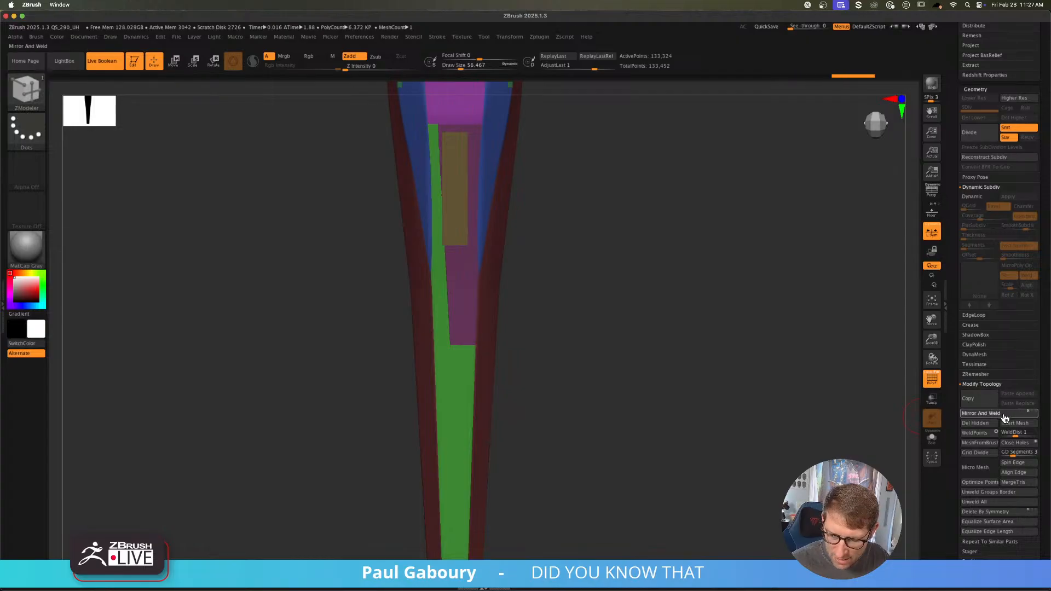
key("ctrl")
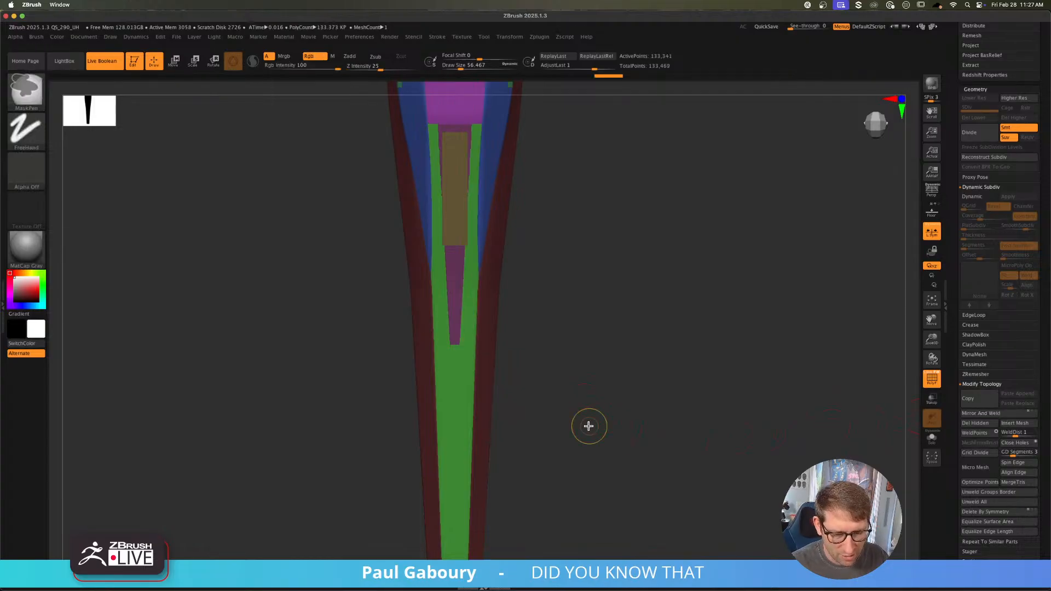
Step: Undo the mirroring and the cornered slice, back to the isolated strip with only the rectangular panel
key("ctrl+z")
key("ctrl+z")
key("ctrl+z")
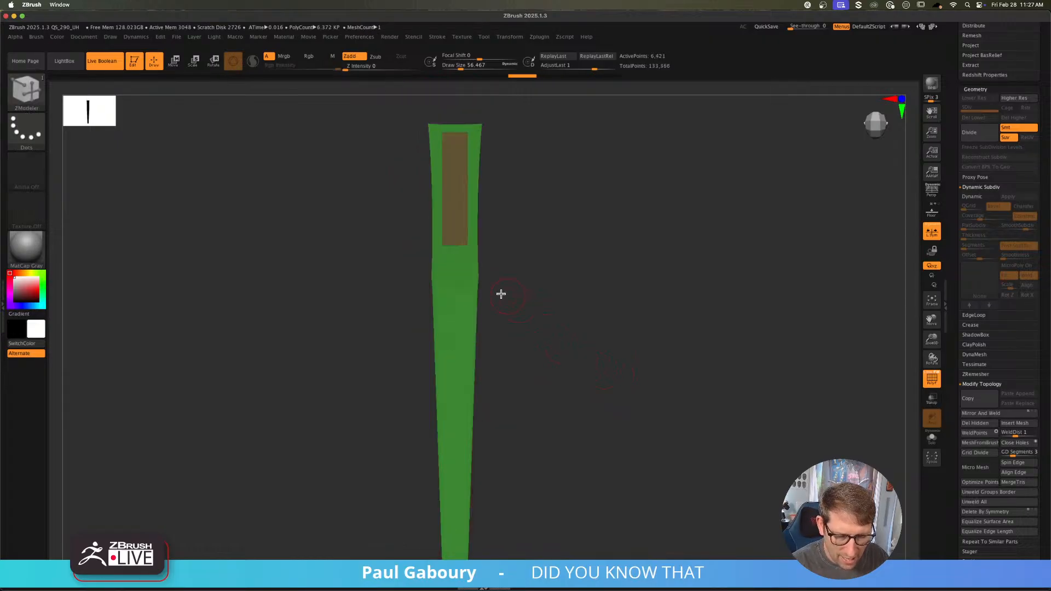
Step: Try a SliceCurve cut from the rectangular panel's lower corner that bends diagonally across the strip, and undo it
key("ctrl+shift")
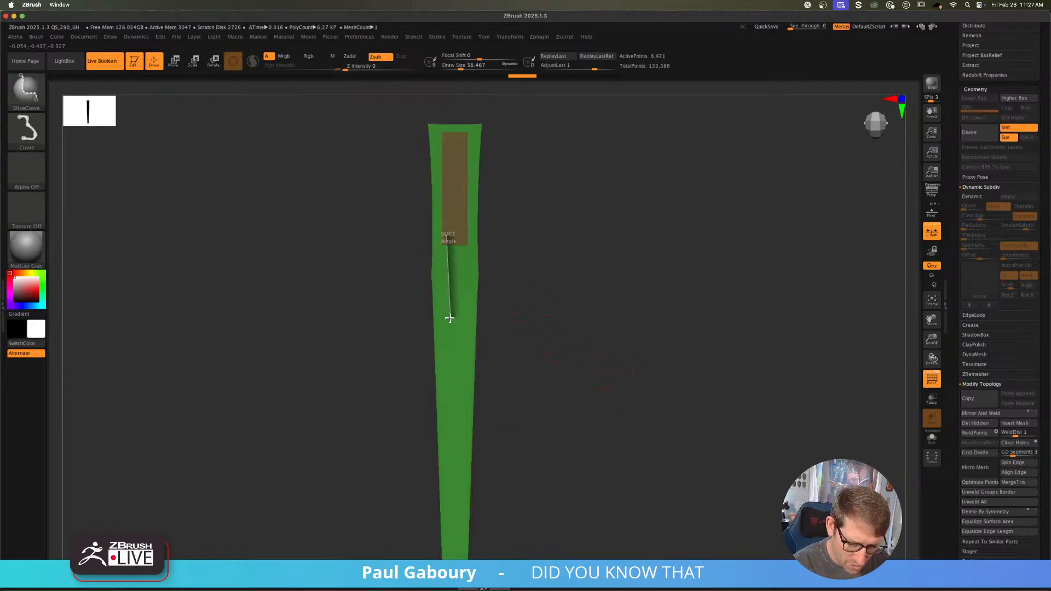
left_click_drag(449, 307, 516, 413, "ctrl+shift")
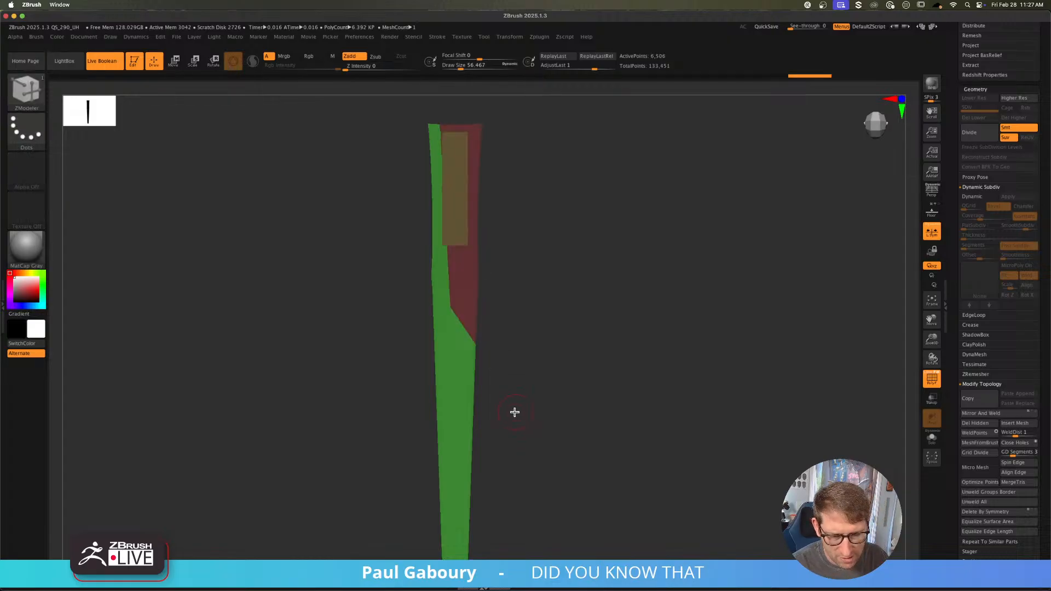
key("ctrl+z")
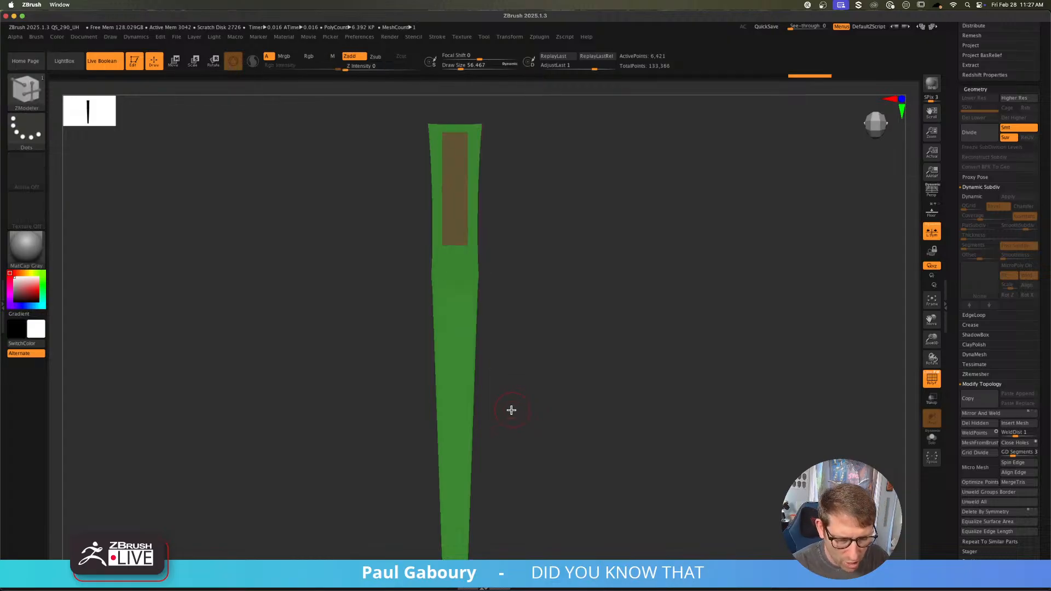
Step: Try a mirrored SliceCurve cut that runs lengthwise through the rectangular panel and bends diagonally below it, and undo it
key("ctrl+shift")
mouse_move(449, 112)
left_mouse_down("ctrl+shift")
mouse_move(445, 267)
mouse_move(472, 312)
left_mouse_up("ctrl+shift")
key("alt")
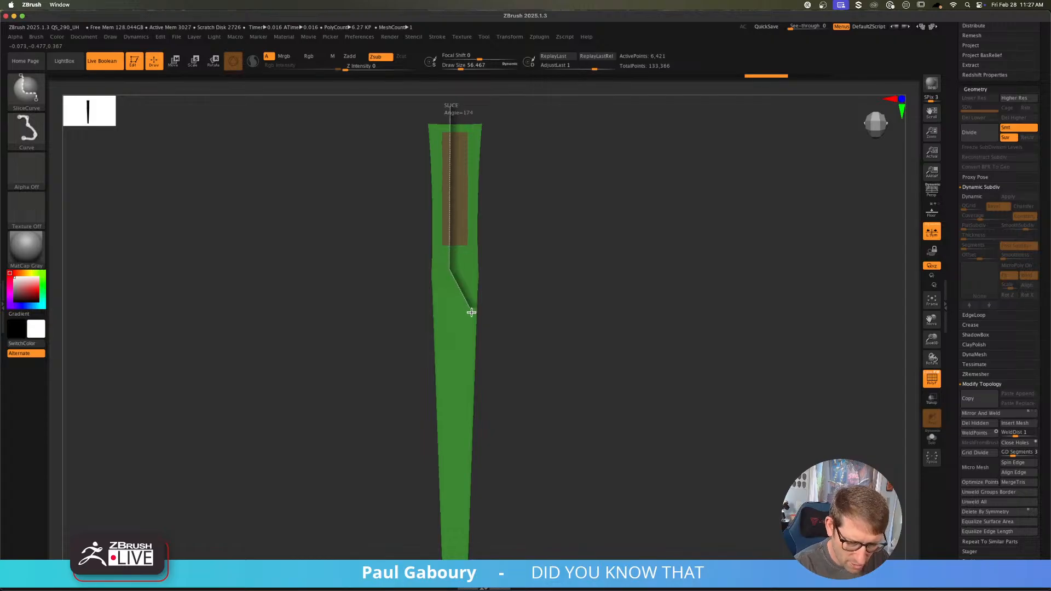
left_click_drag(509, 383, 508, 382, "ctrl+shift")
left_click(780, 444, "ctrl+shift")
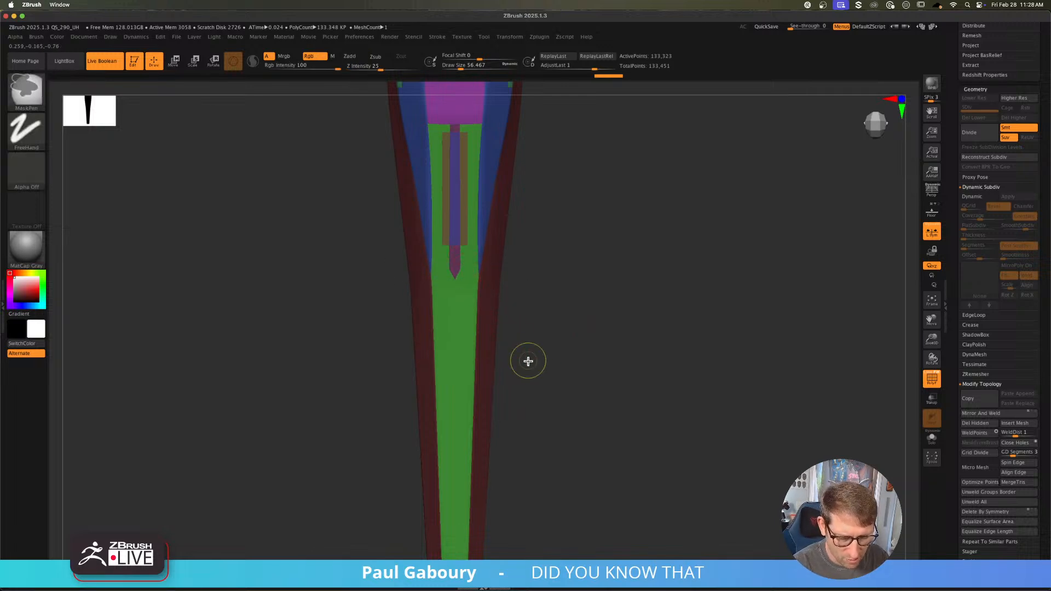
key("ctrl+z")
key("ctrl+z")
key("ctrl+z")
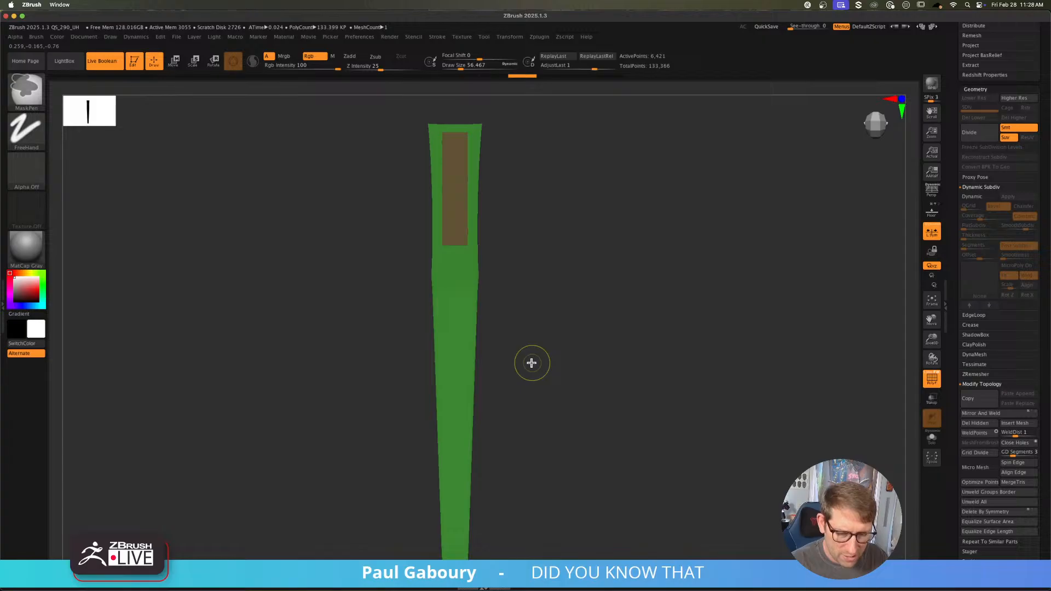
Step: Try a mirrored SliceCurve cut that descends from the rectangular panel's lower corner and turns straight across the strip, and undo it
left_click_drag(531, 363, 540, 355, "alt")
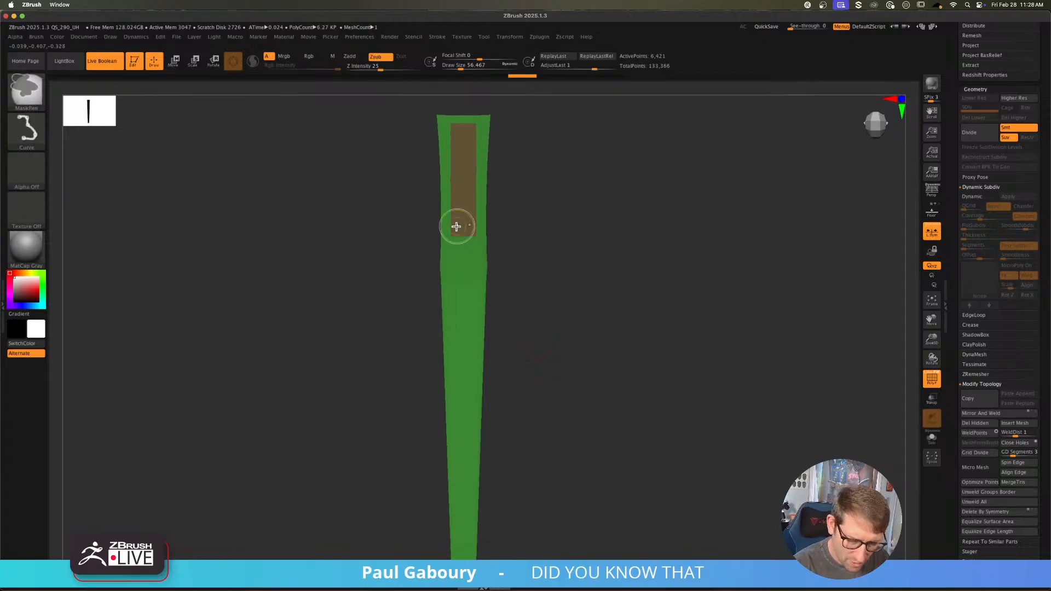
mouse_move(456, 231)
right_mouse_down("ctrl")
mouse_move(474, 264)
mouse_move(445, 232)
mouse_move(454, 224)
right_mouse_up("ctrl")
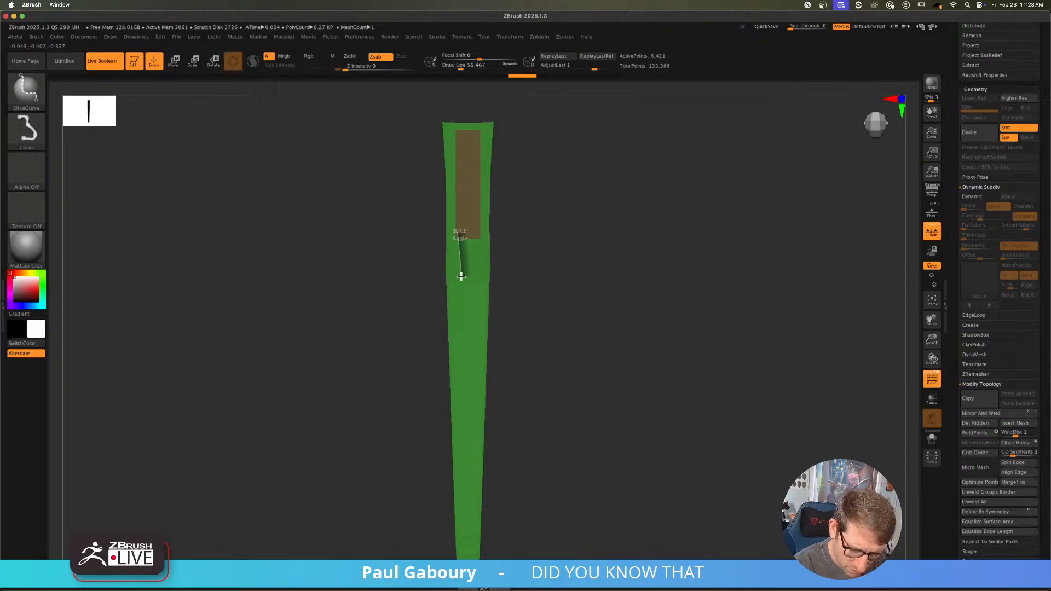
left_click_drag(461, 277, 546, 276)
key("ctrl+shift")
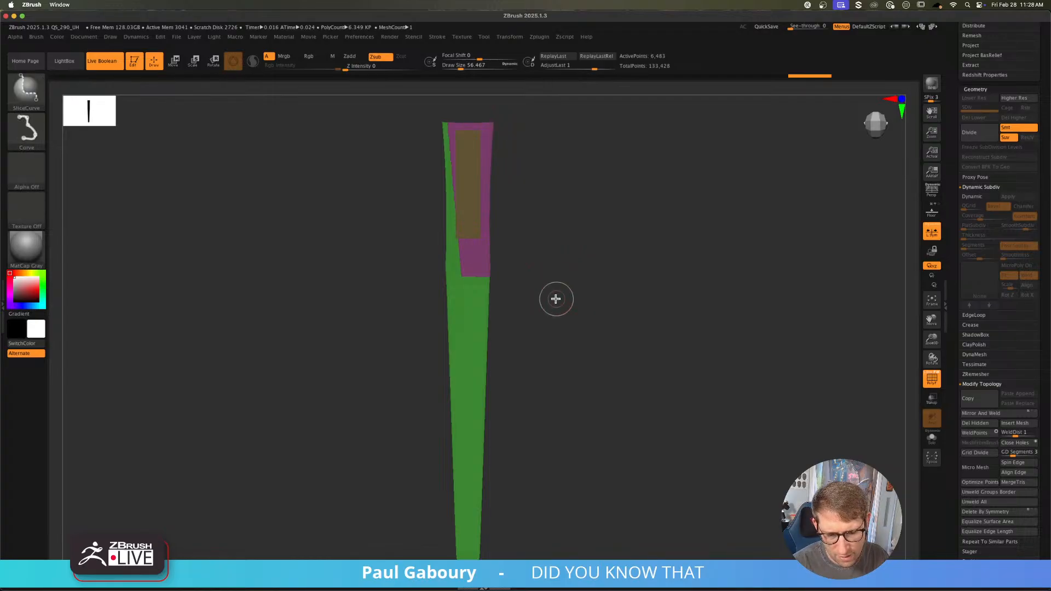
left_click(556, 299, "ctrl+shift")
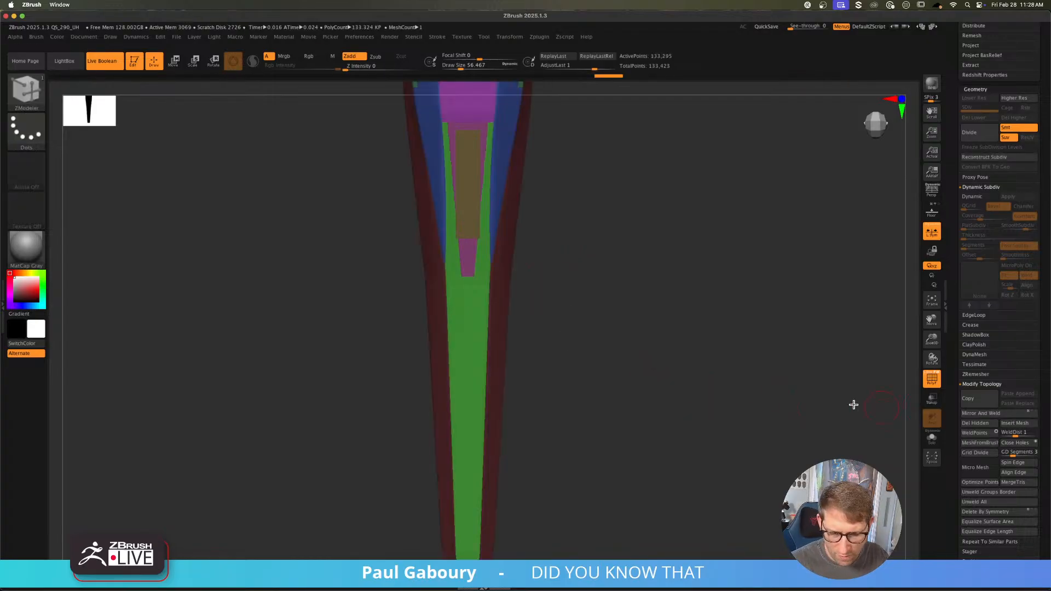
mouse_move(607, 302)
left_mouse_down("alt")
mouse_move(605, 322)
mouse_move(606, 312)
left_mouse_up("alt")
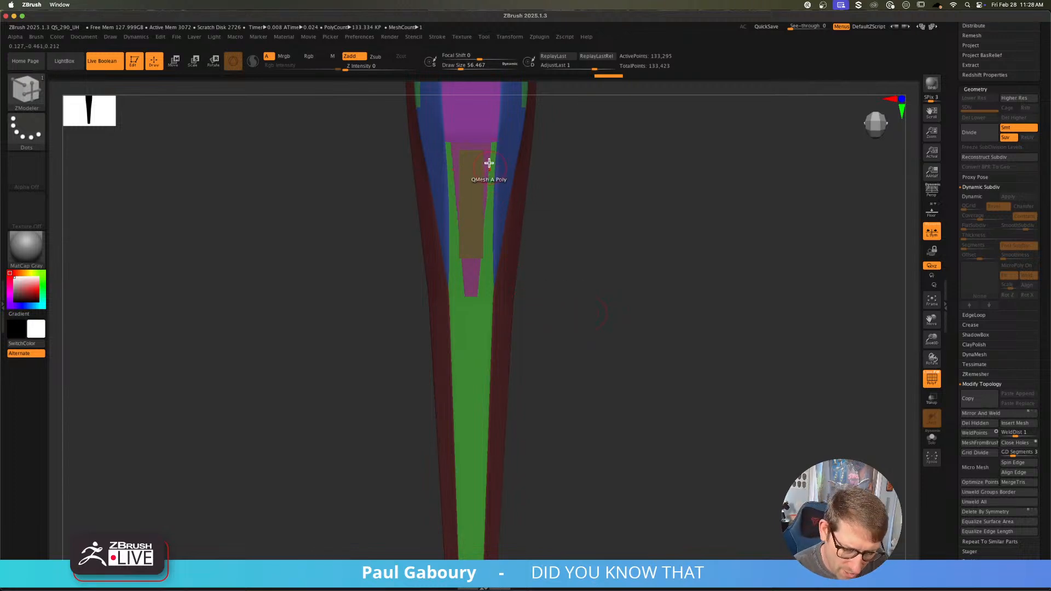
key("ctrl+z")
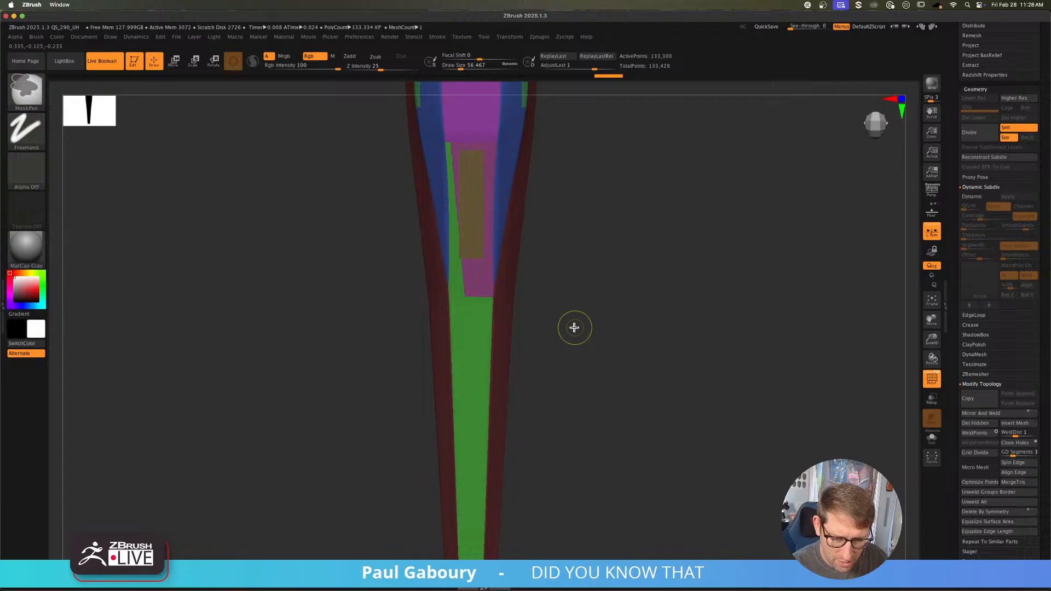
key("ctrl+z")
key("ctrl+z")
Step: Hide the upper part of the strip, leaving only the section from the rectangular panel's lower edge downward
key("ctrl+shift")
left_click_drag(418, 122, 553, 249, "ctrl+shift")
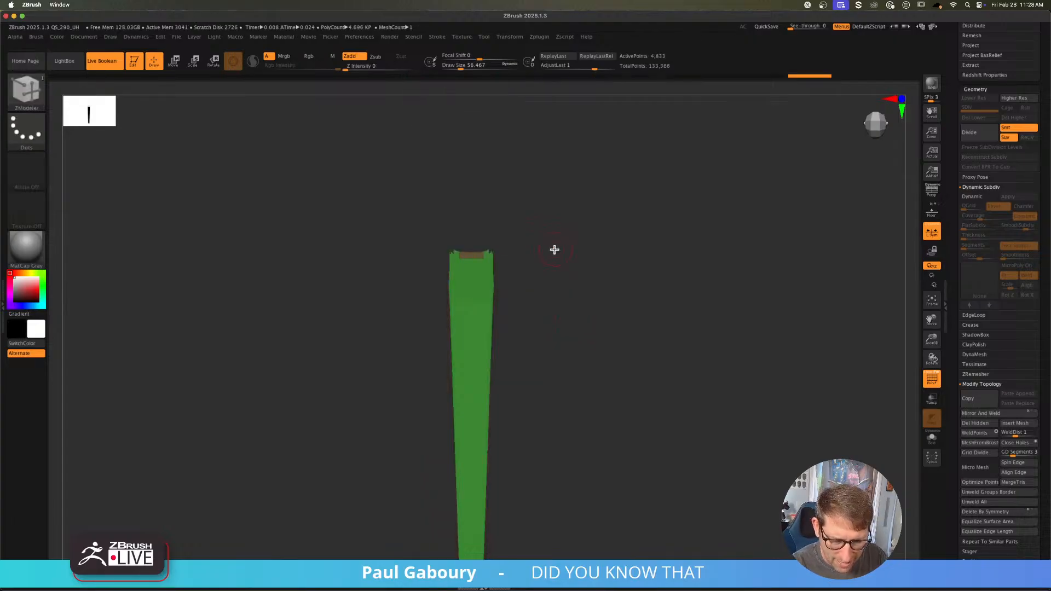
right_click_drag(480, 268, 474, 273, "ctrl")
Step: Slice a panel edge running down from the rectangle, angling inward and turning straight across, and apply Mirror And Weld to the whole fuselage
key("ctrl+shift")
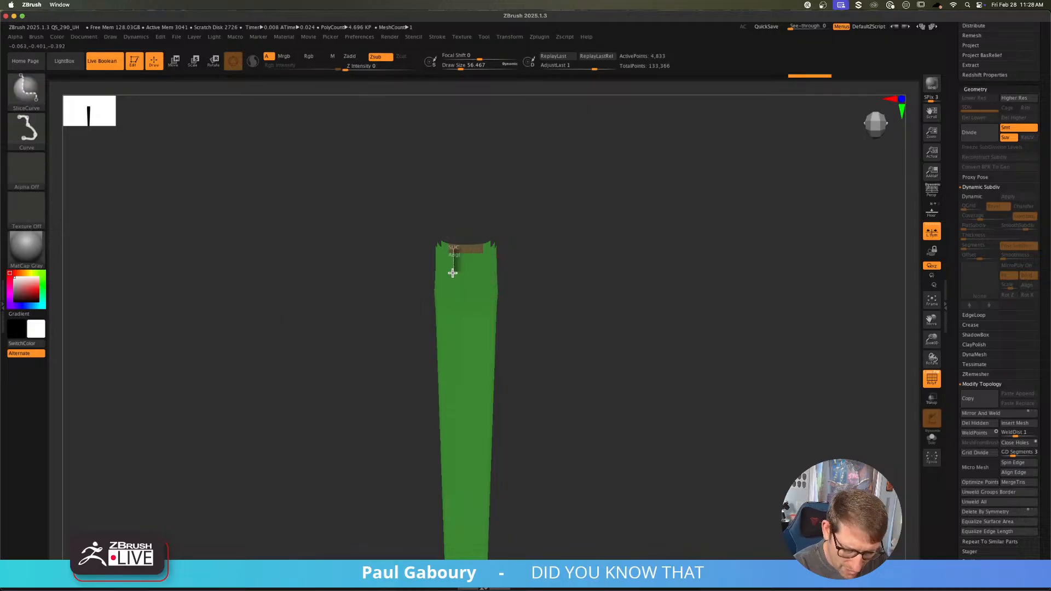
left_click_drag(451, 320, 481, 386, "ctrl+shift")
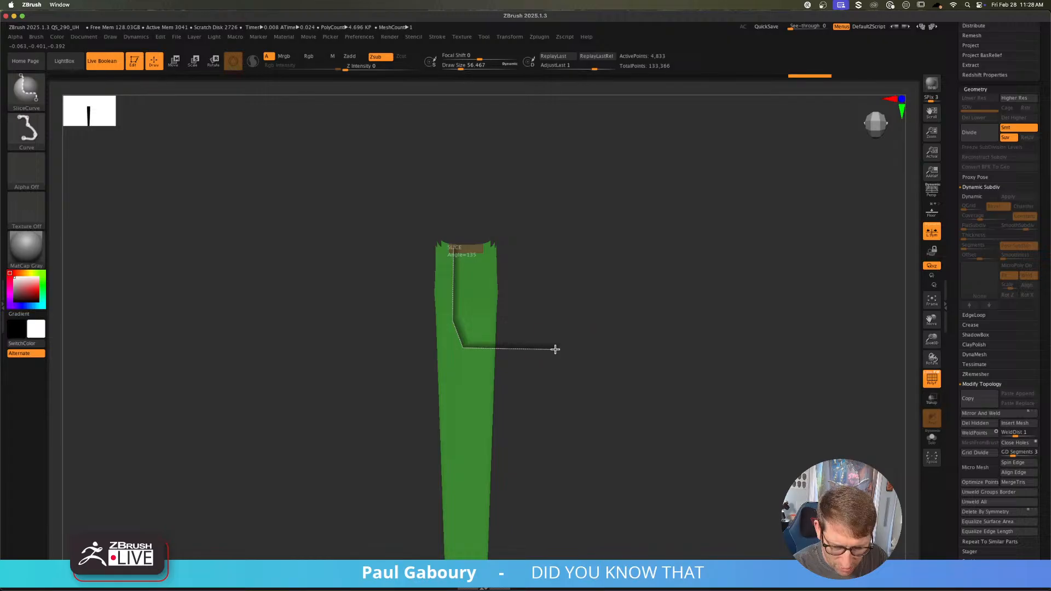
left_click_drag(555, 349, 555, 348, "ctrl+shift")
left_click(603, 345, "ctrl+shift")
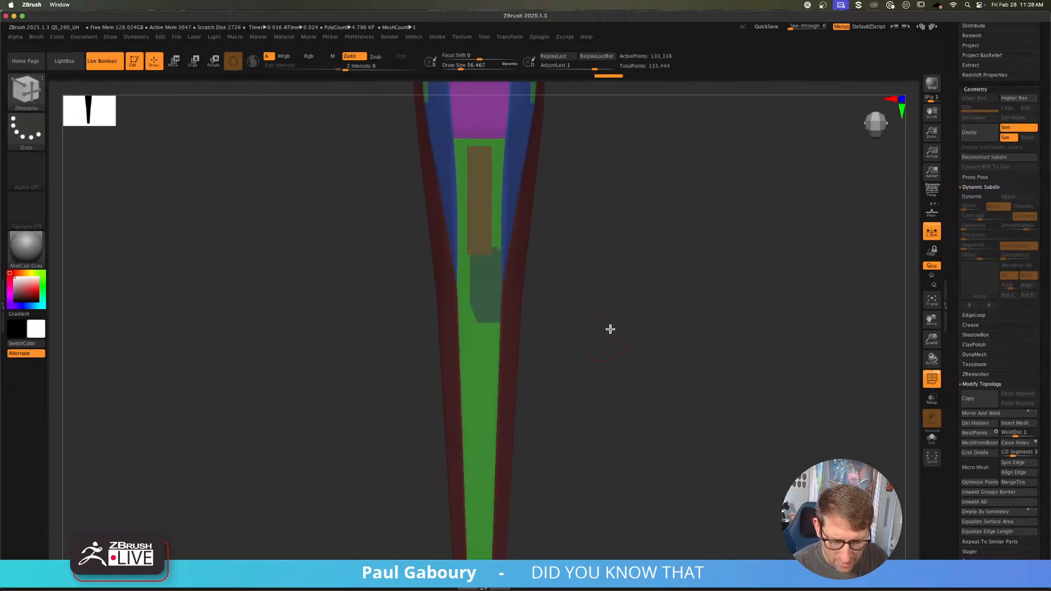
left_click(975, 413)
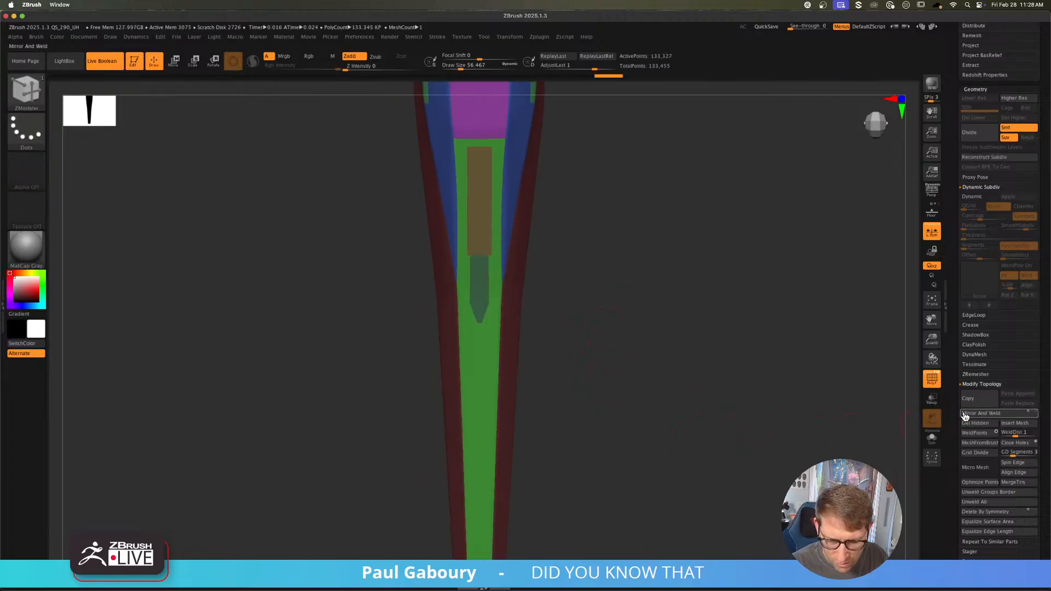
Step: Isolate the surrounding strip, slice it lengthwise from the pointed panel to the nose end, and mirror the cut across the whole fuselage
left_click_drag(576, 369, 602, 340, "alt")
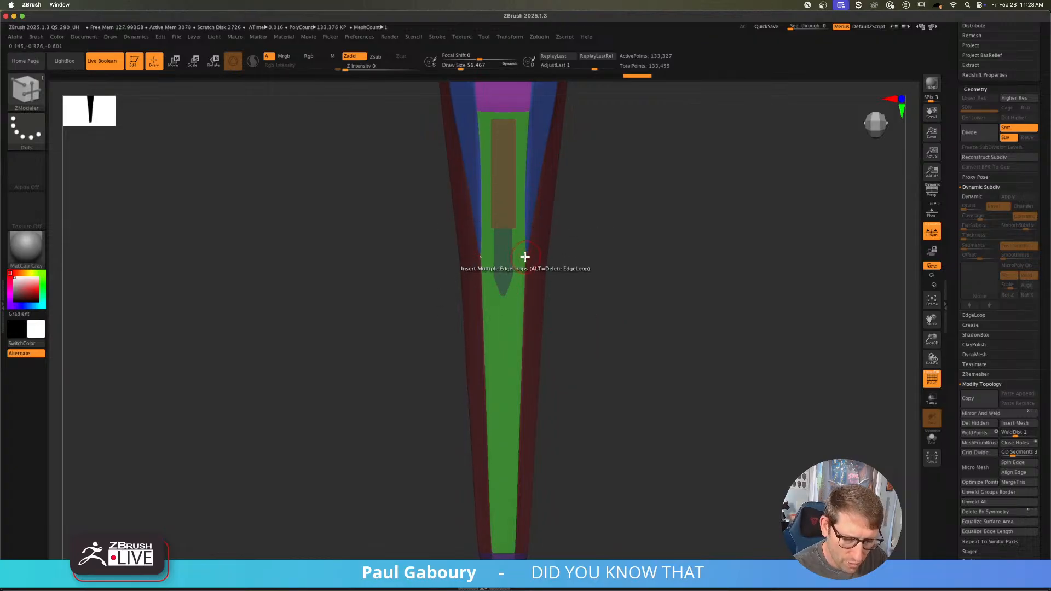
right_click_drag(572, 341, 575, 263, "alt")
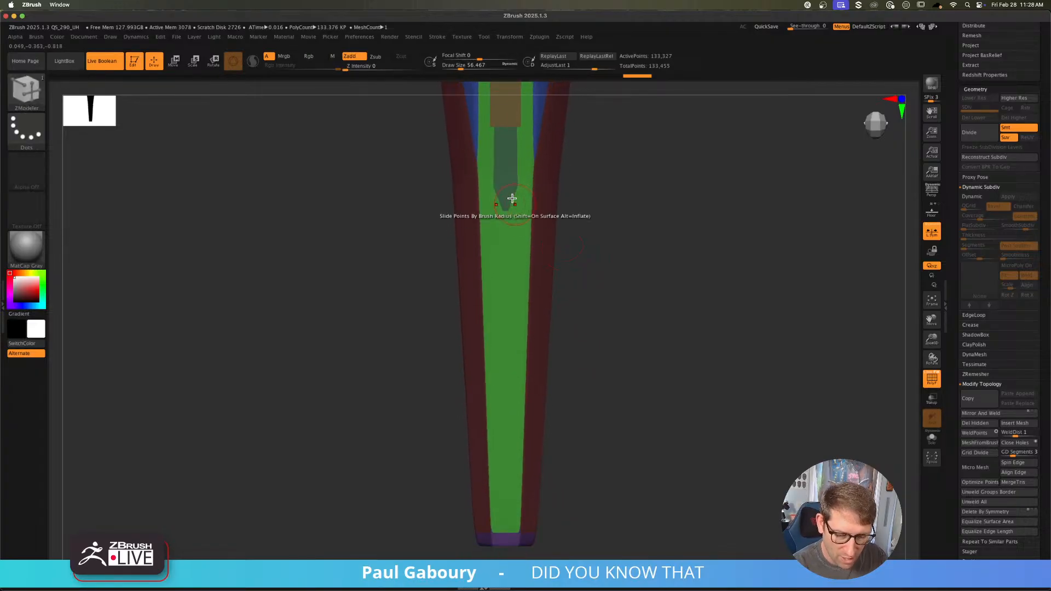
right_click_drag(503, 201, 502, 172, "alt")
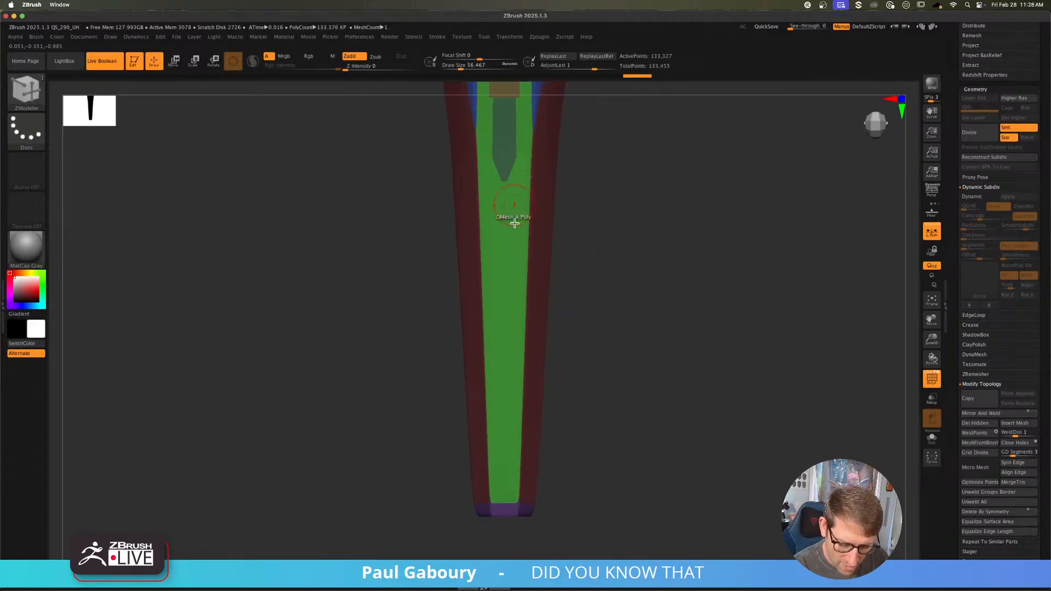
left_click(508, 341, "ctrl+shift")
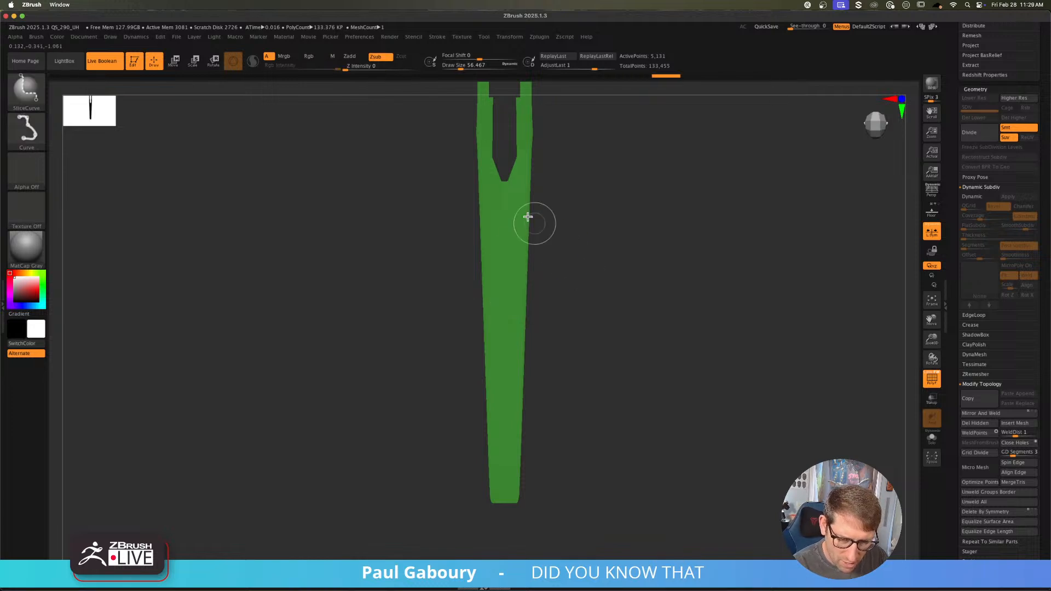
left_click_drag(497, 150, 501, 528, "ctrl+shift")
left_click(599, 436, "ctrl+shift")
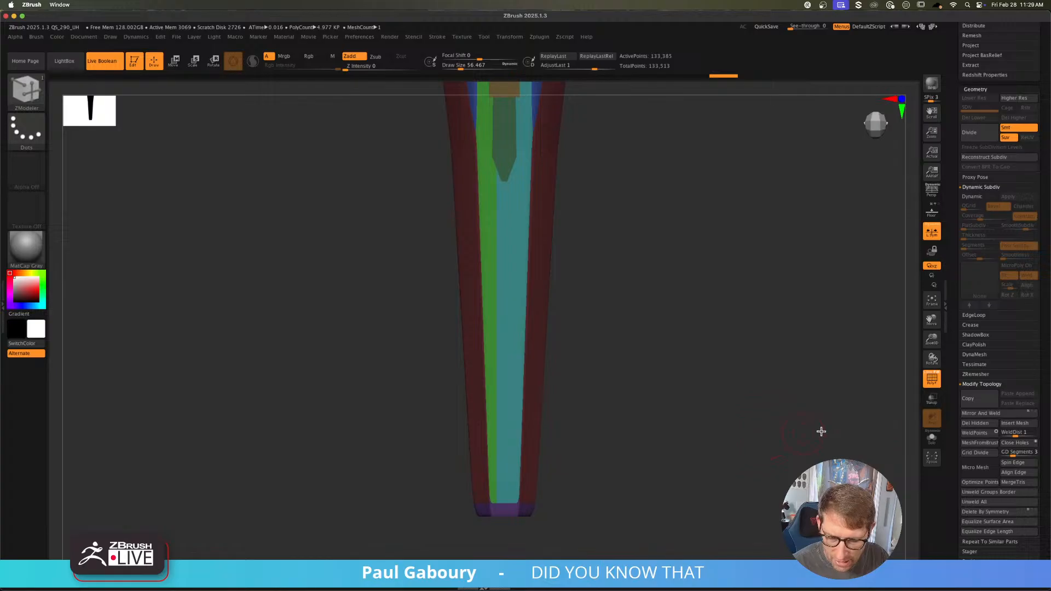
right_click_drag(656, 307, 621, 355, "alt")
right_click_drag(558, 382, 570, 339, "alt")
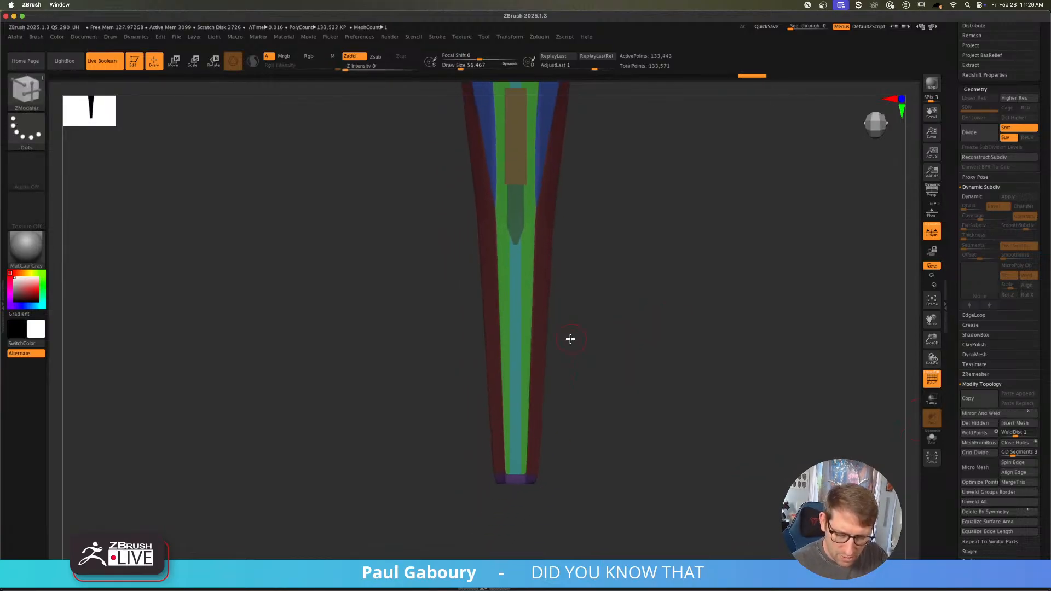
Step: Isolate the center strip and its side strips, slice them straight across below the pointed panel, and show the whole fuselage again
left_click(517, 334, "ctrl+shift")
left_click(518, 334, "ctrl+shift")
left_click(528, 333, "ctrl+shift")
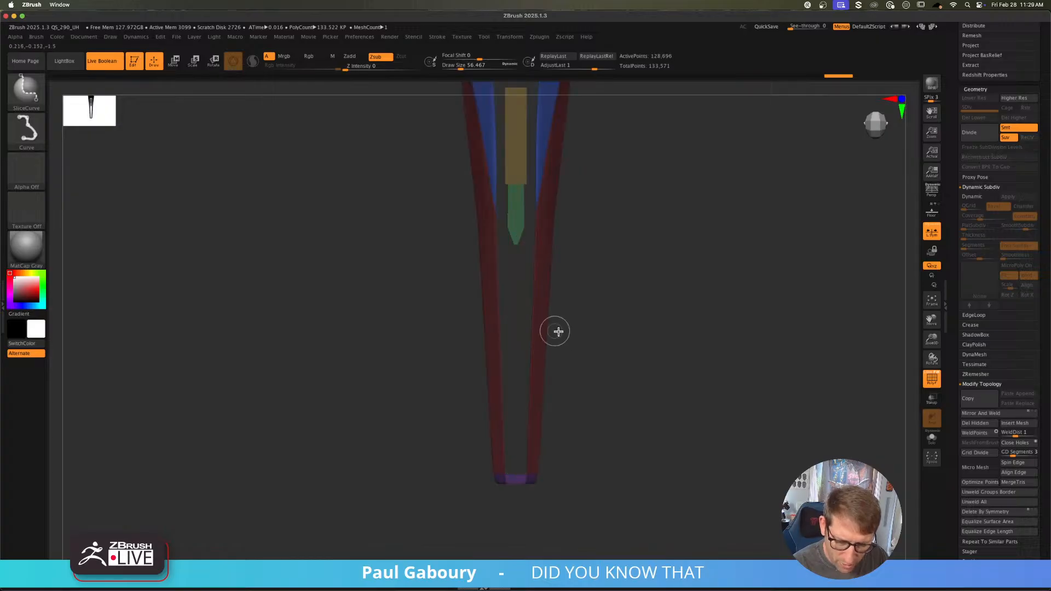
left_click_drag(438, 330, 624, 329, "ctrl+shift")
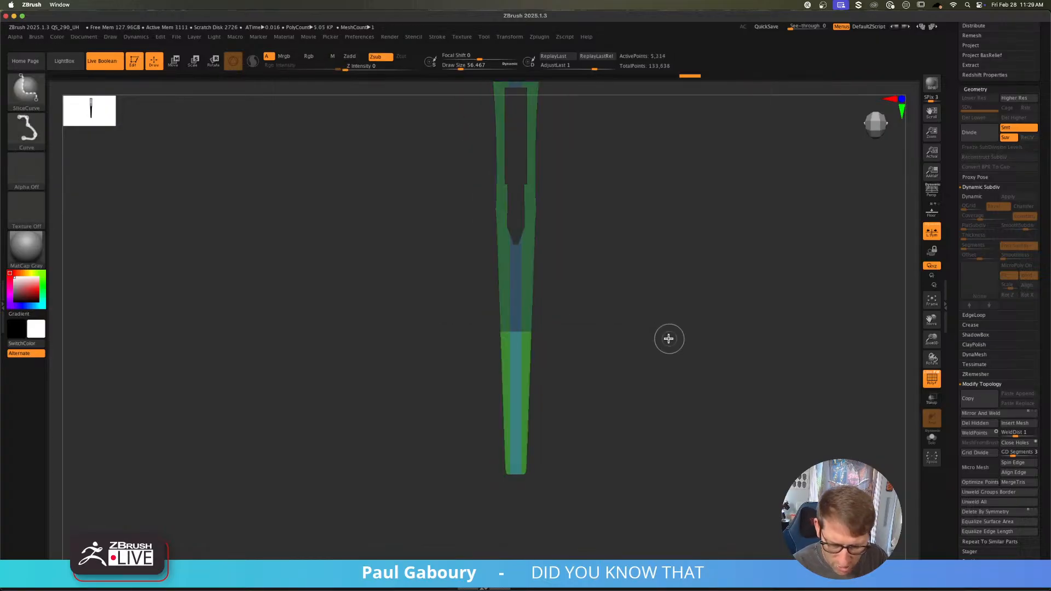
key("ctrl+shift")
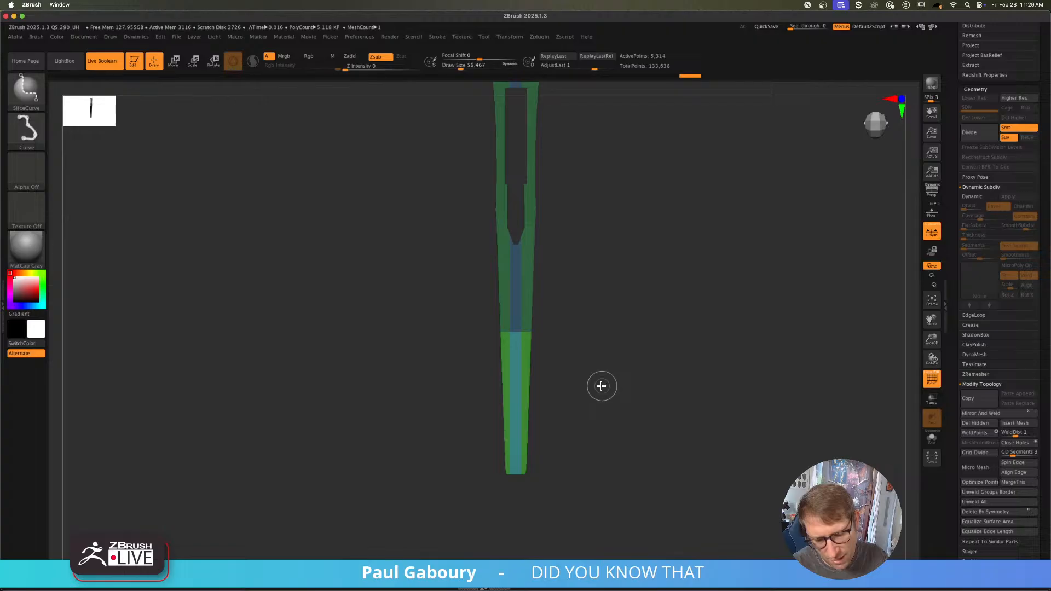
left_click(601, 386, "ctrl+shift")
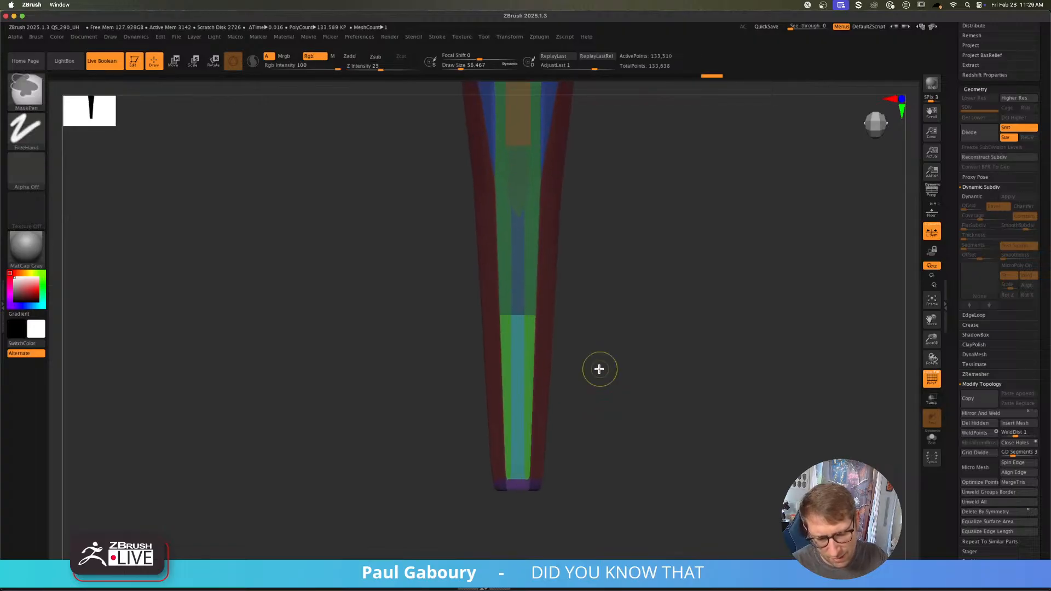
Step: Isolate the side strips flanking the panels and assign them a new polygroup, dismissing the project save dialog
mouse_move(610, 369)
right_mouse_down("ctrl")
mouse_move(596, 365)
mouse_move(582, 333)
right_mouse_up("ctrl")
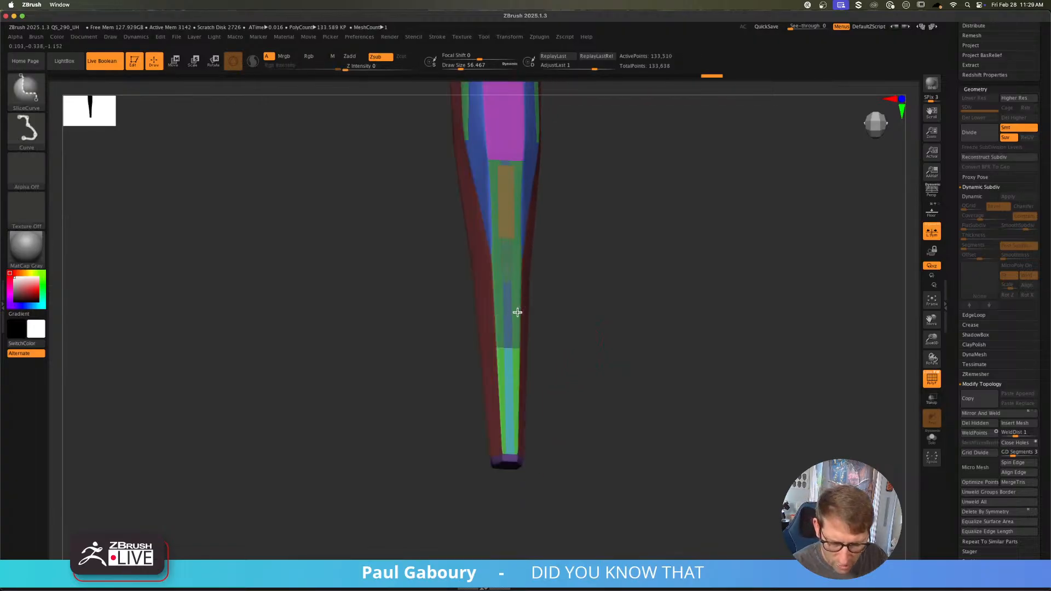
left_click(518, 312, "ctrl+shift")
key("ctrl+s")
left_click(594, 376)
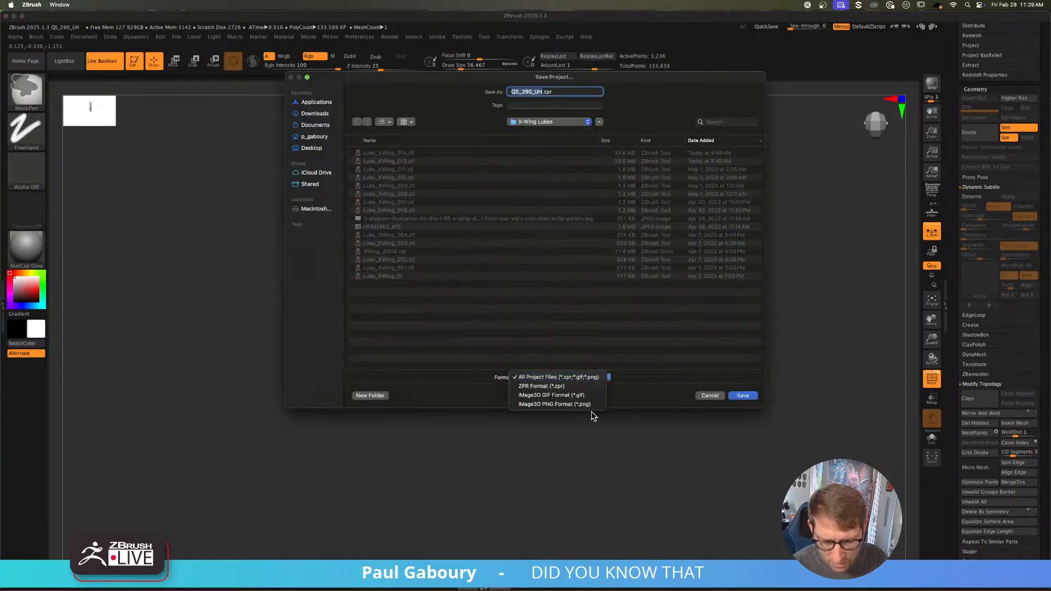
left_click(738, 418)
left_click(714, 397)
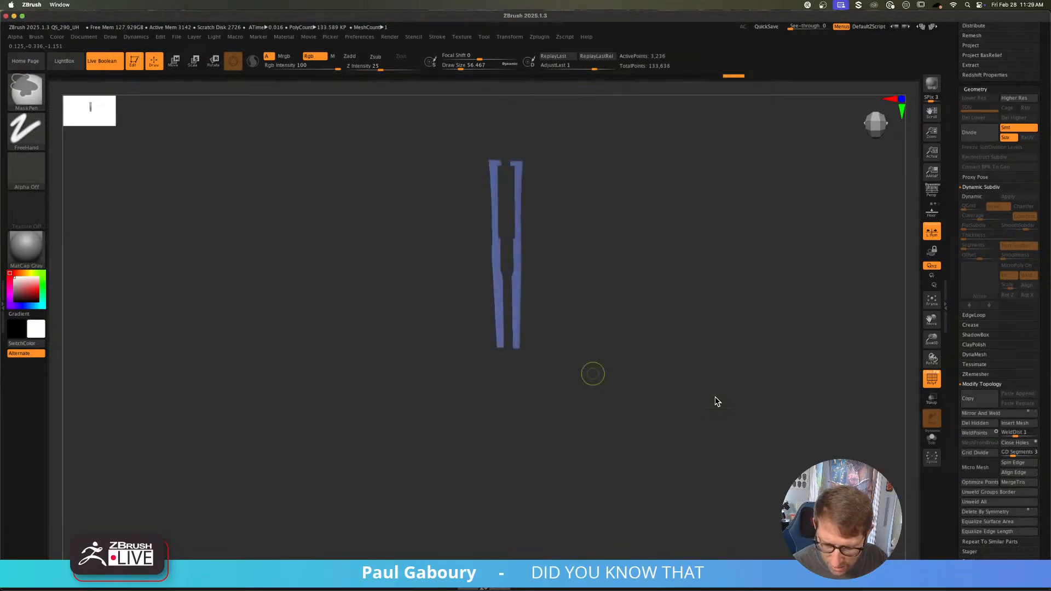
Step: Isolate the pointed panel and the narrow center strip below it in turn, regroup each, and show the whole fuselage
left_click(591, 309, "ctrl+shift")
left_click(574, 310, "ctrl+shift")
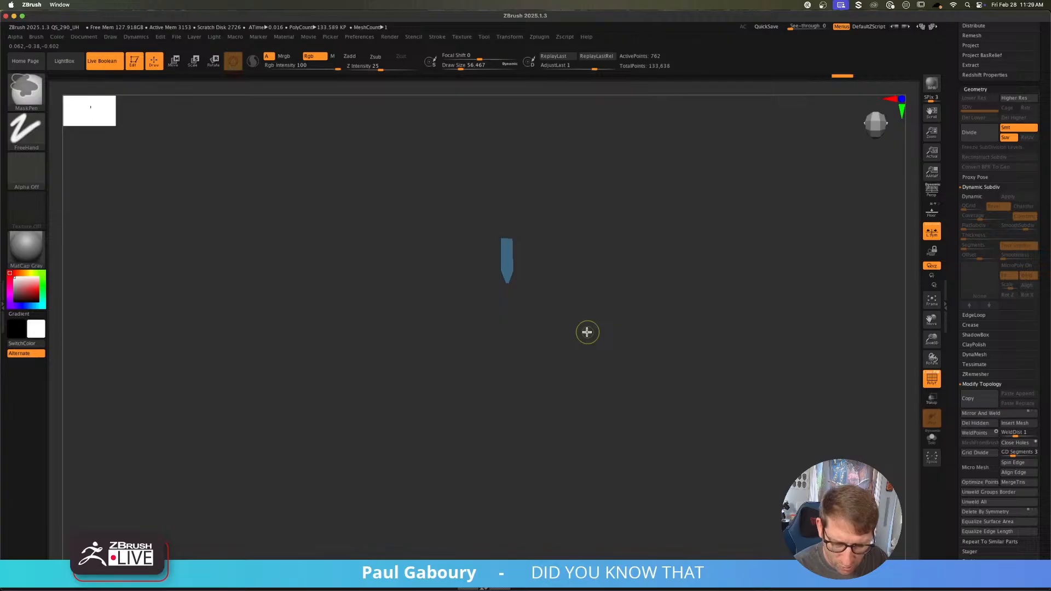
left_click(587, 332, "ctrl+shift")
left_click(507, 254, "ctrl+shift")
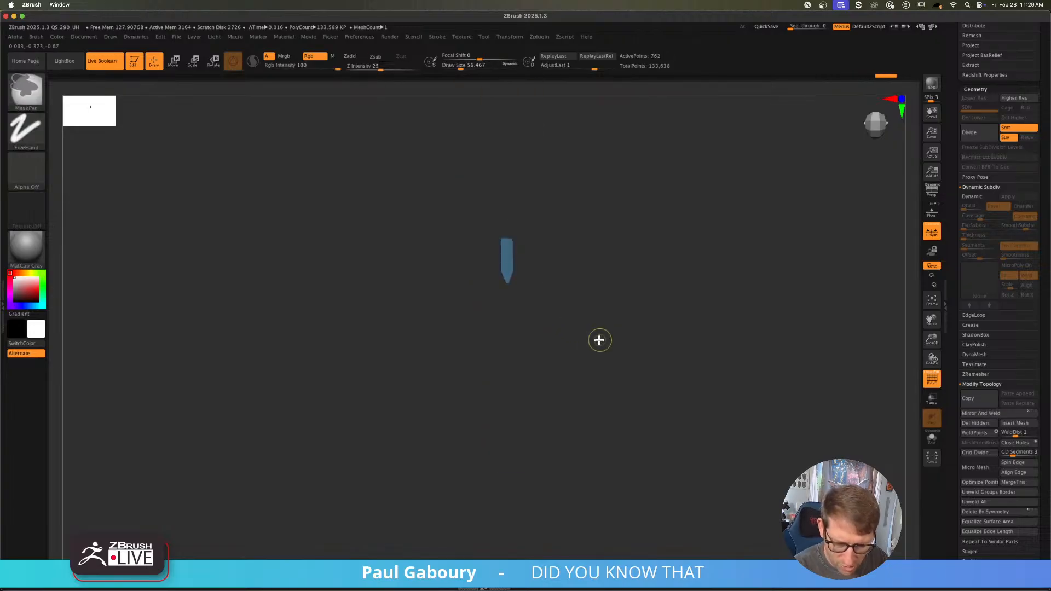
left_click(597, 340, "ctrl+shift")
left_click(507, 309, "ctrl+shift")
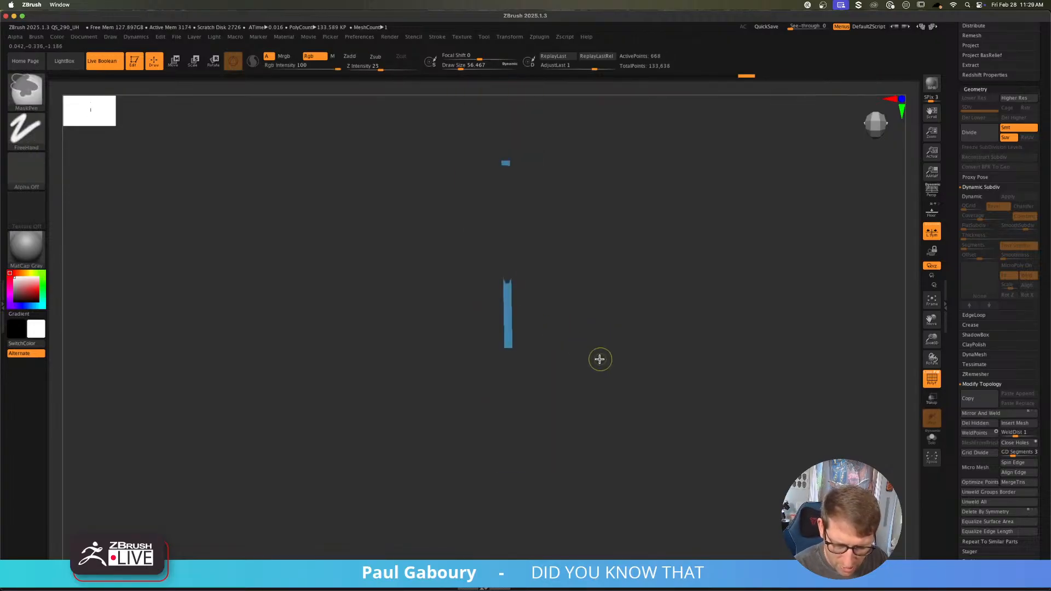
left_click(600, 359, "ctrl+shift")
Step: Switch to the ZModeler brush and set its draw size to 29
key("b")
key("z")
key("m")
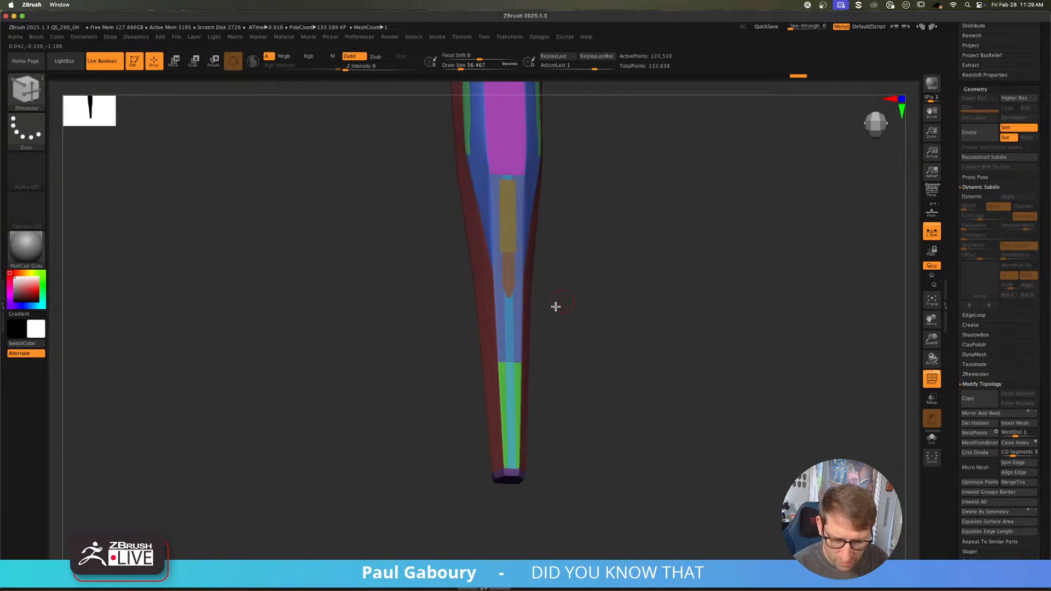
mouse_move(546, 396)
left_mouse_down()
mouse_move(582, 367)
mouse_move(563, 362)
mouse_move(577, 387)
left_mouse_up()
key("s")
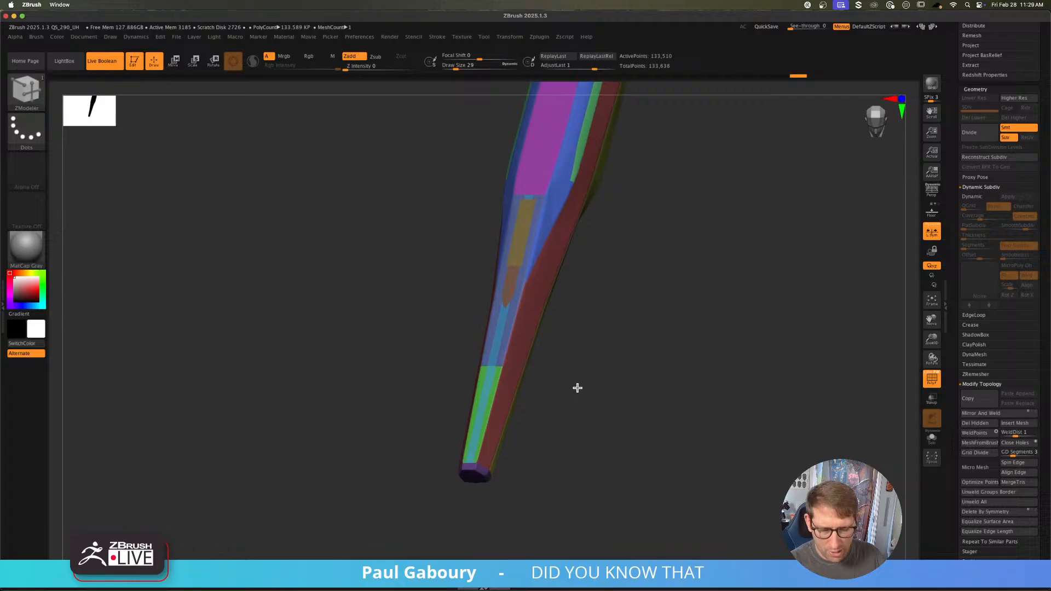
Step: Hide the pointed panel, the rectangular panel and all surrounding strip polygroups, leaving the rest of the fuselage visible
right_click_drag(515, 317, 520, 329, "ctrl")
left_click(510, 279, "ctrl+shift")
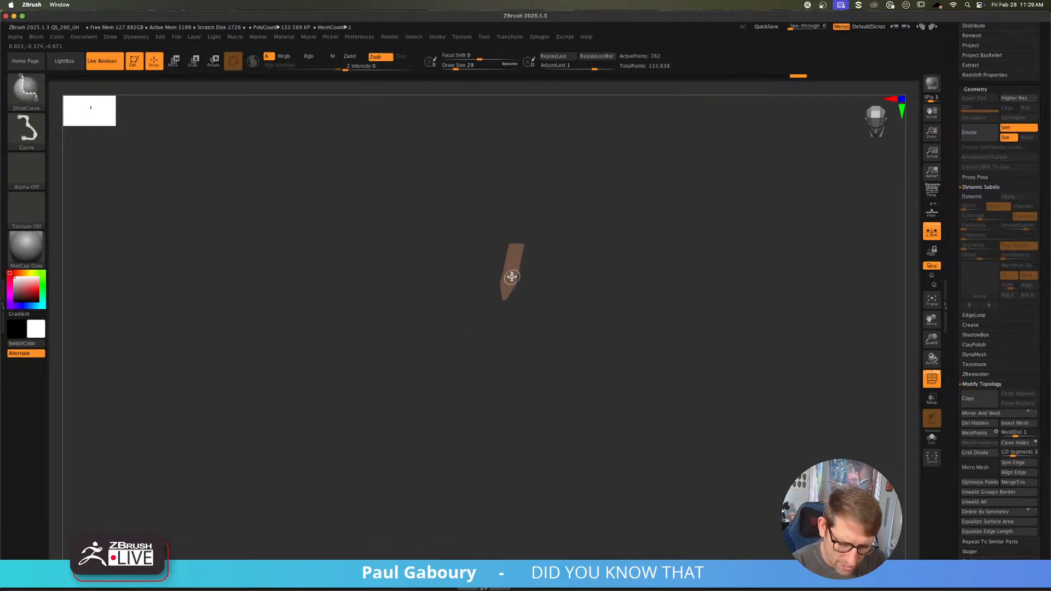
left_click(511, 277, "ctrl+shift")
left_click(524, 238, "ctrl+shift")
key("ctrl+z")
key("ctrl+z")
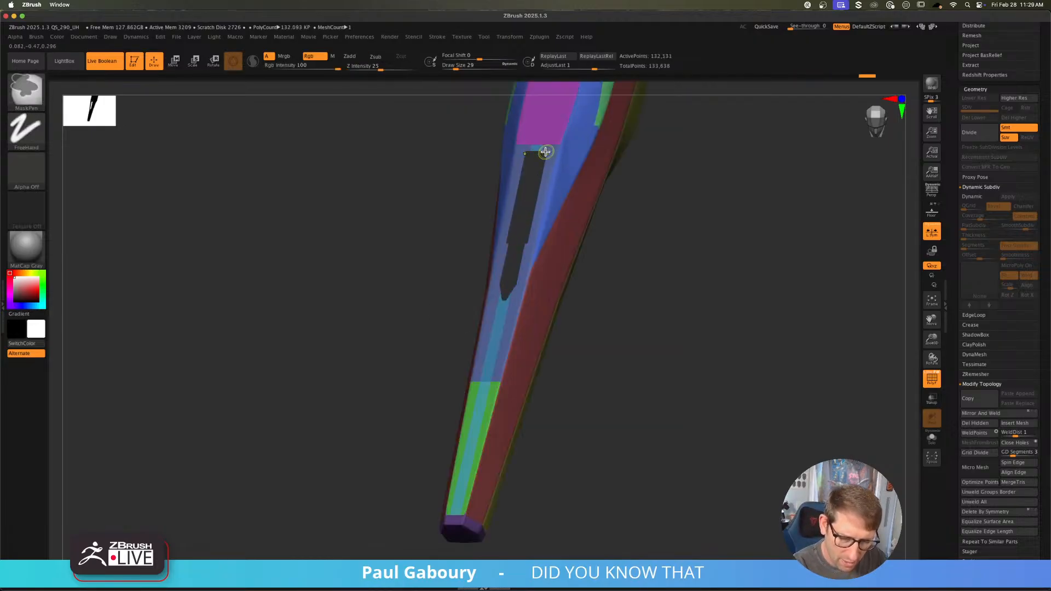
left_click(543, 149, "ctrl+shift")
left_click(550, 163, "ctrl+shift")
left_click(488, 397, "ctrl+shift")
left_click(482, 399, "ctrl+shift")
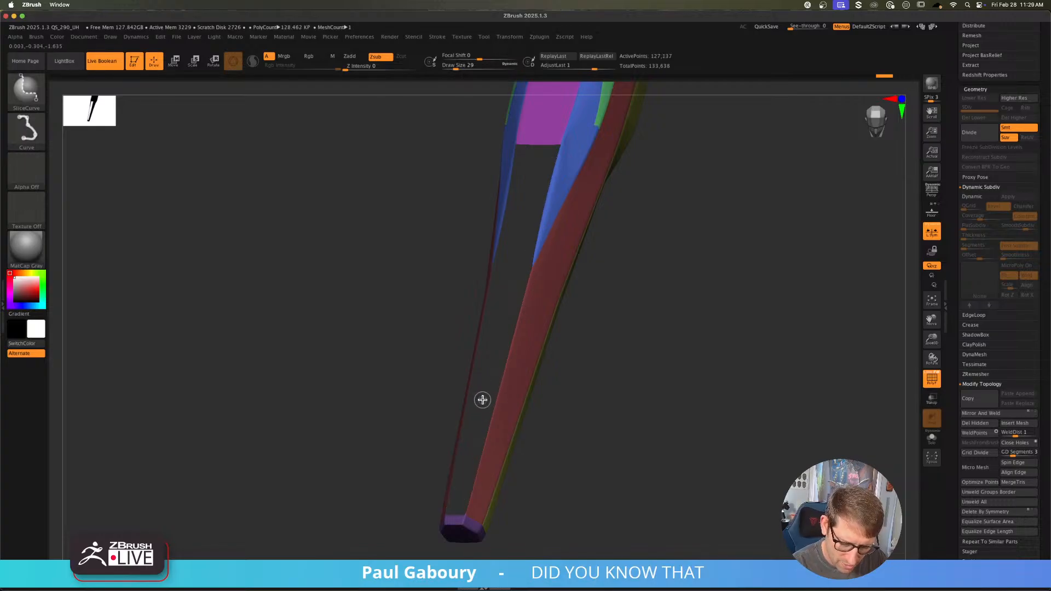
Step: Invert the visibility so only the hidden panels and strips show, and switch to the ExtrudeProfile2 brush
left_click_drag(615, 405, 622, 378, "ctrl+shift")
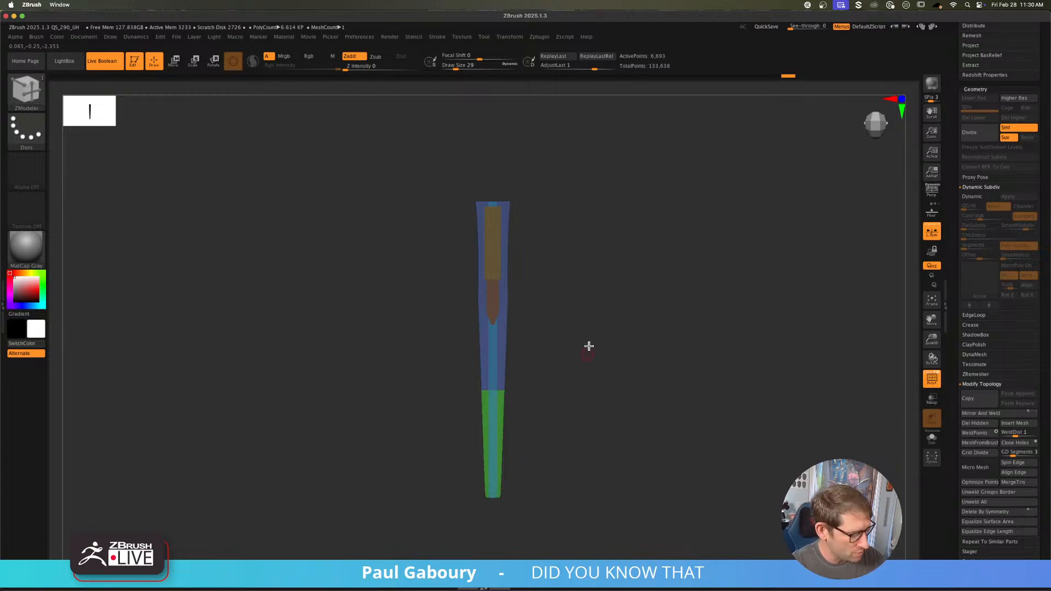
key("b")
key("e")
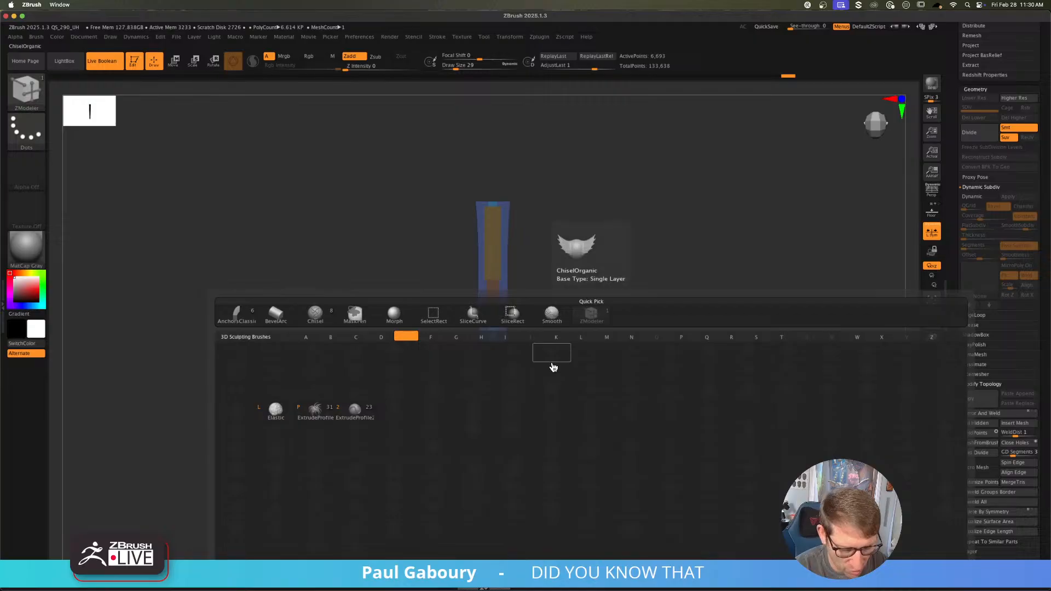
left_click(355, 411)
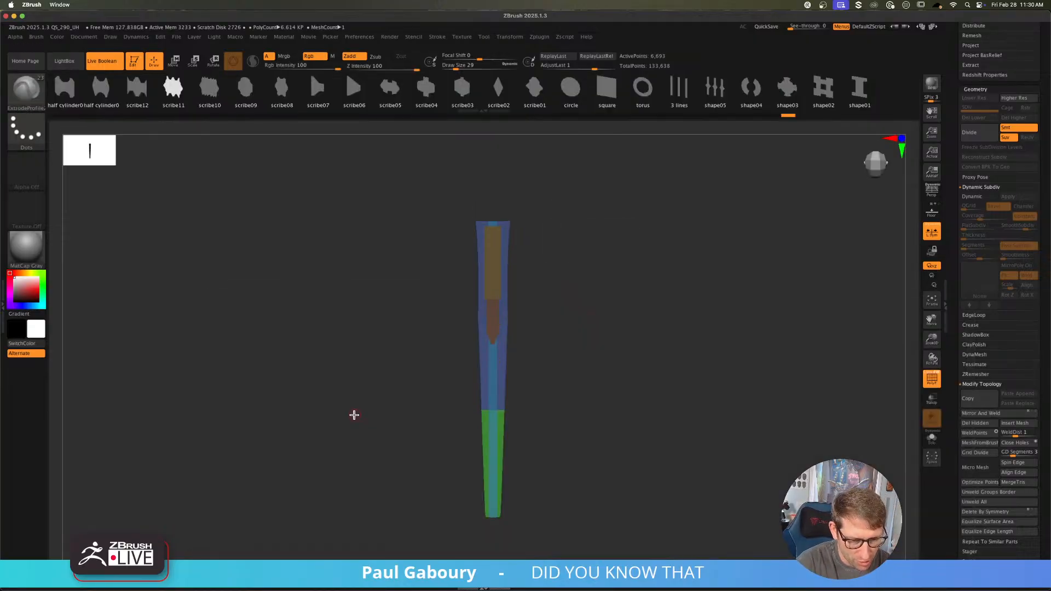
Step: Browse the brush's profile shapes, choose scribe08, and show the whole fuselage again
left_click_drag(722, 95, 837, 98)
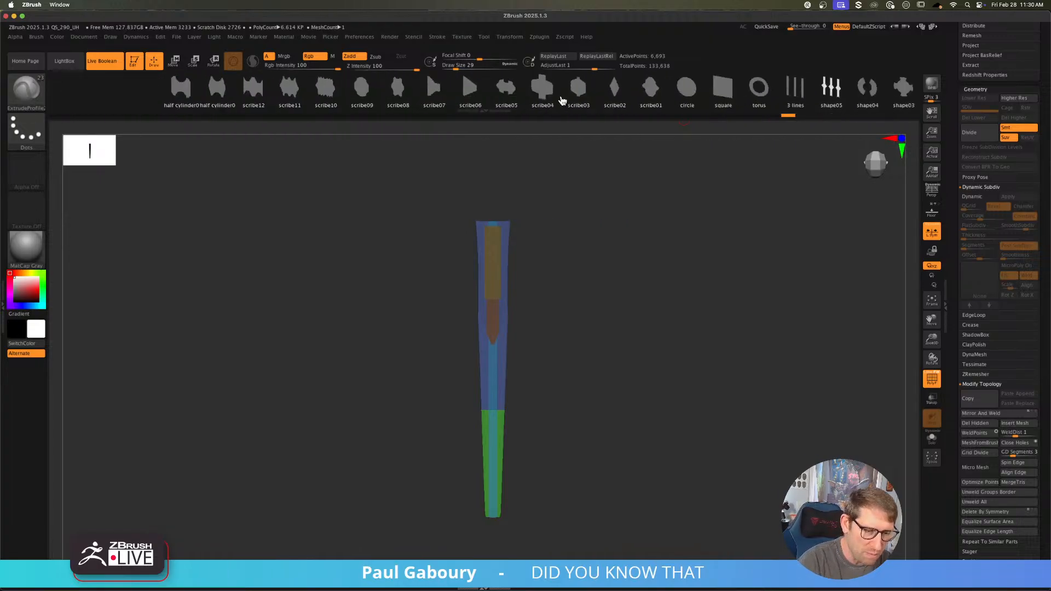
left_click_drag(520, 86, 543, 105)
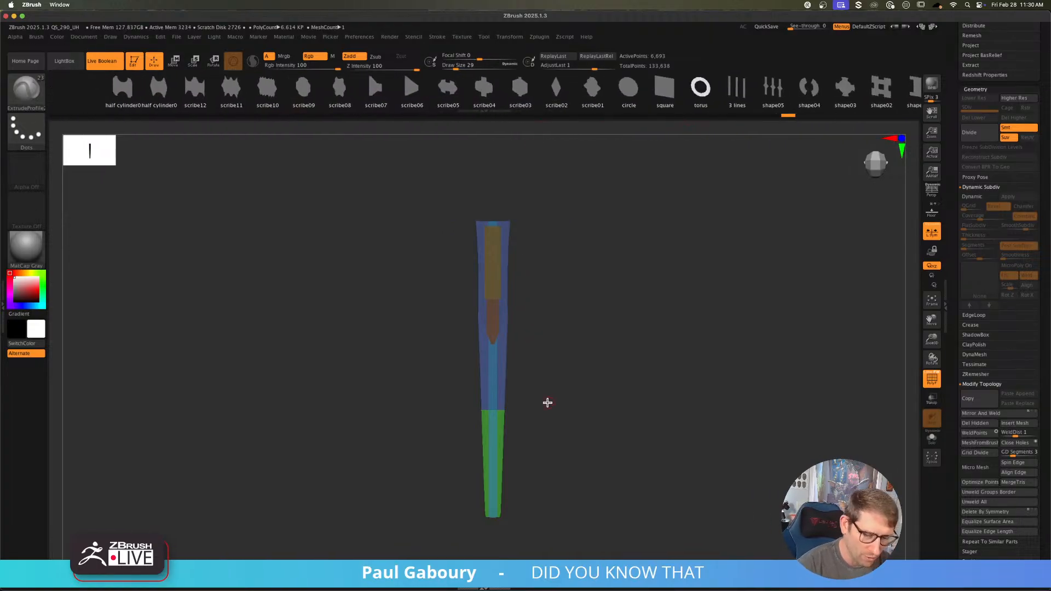
key("ctrl+shift")
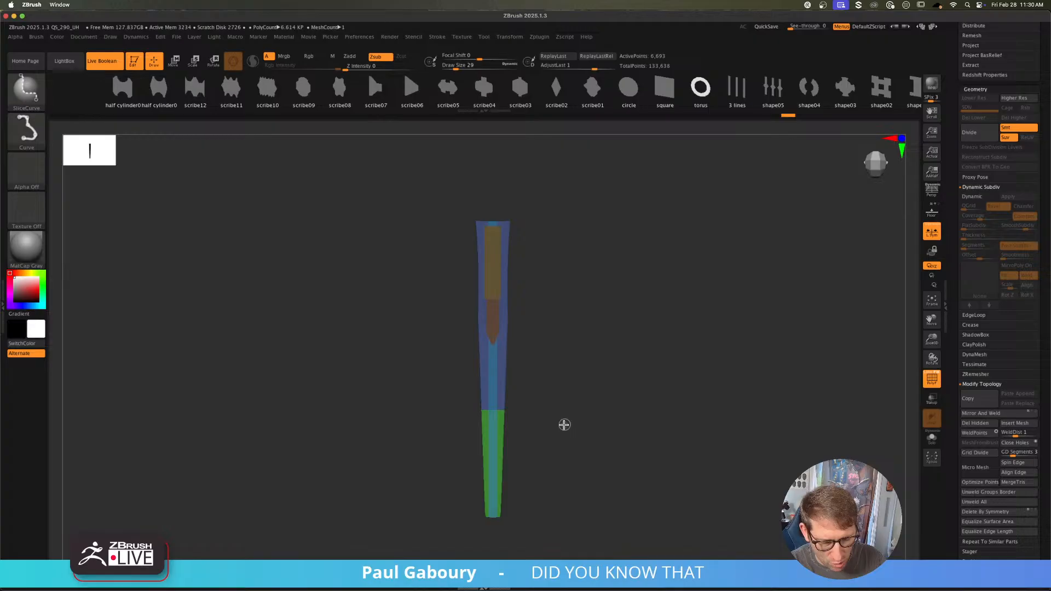
left_click(565, 425, "ctrl+shift")
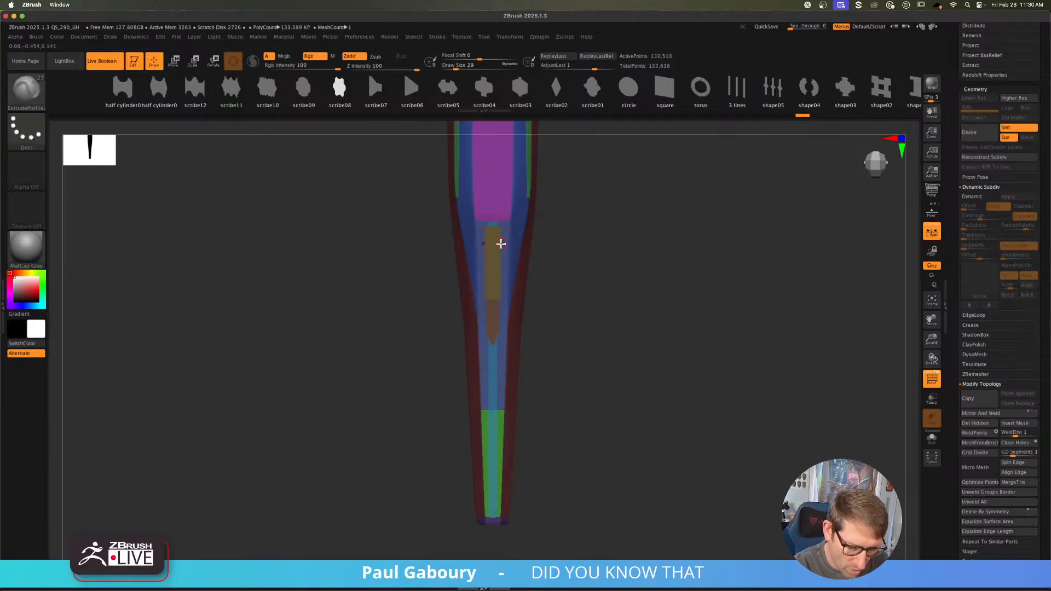
Step: Try a mirrored curved extrusion looping out from the fuselage with scribe08, swapping its profile to scribe07 and scribe03
left_click_drag(660, 202, 603, 403)
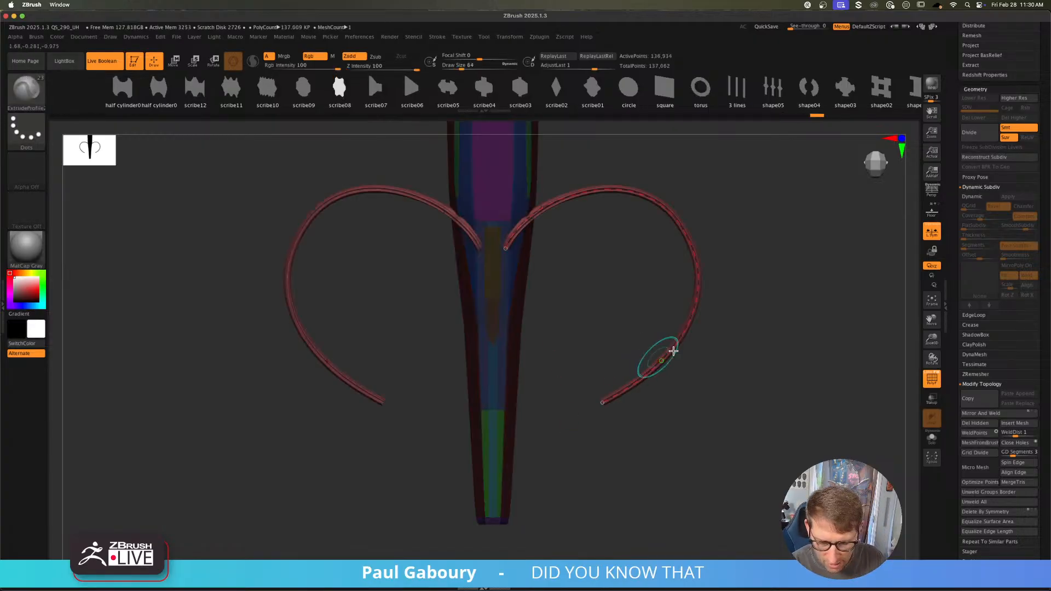
mouse_move(657, 365)
right_mouse_down("alt")
mouse_move(580, 392)
mouse_move(594, 467)
mouse_move(523, 460)
mouse_move(528, 410)
mouse_move(554, 364)
mouse_move(506, 402)
right_mouse_up("alt")
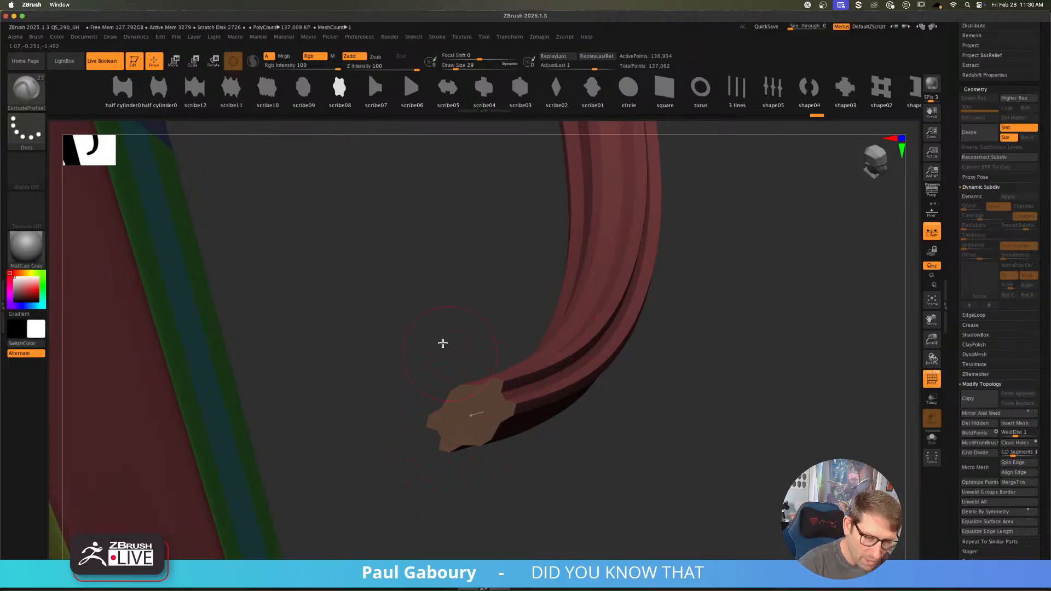
left_click(375, 87)
left_click(560, 374)
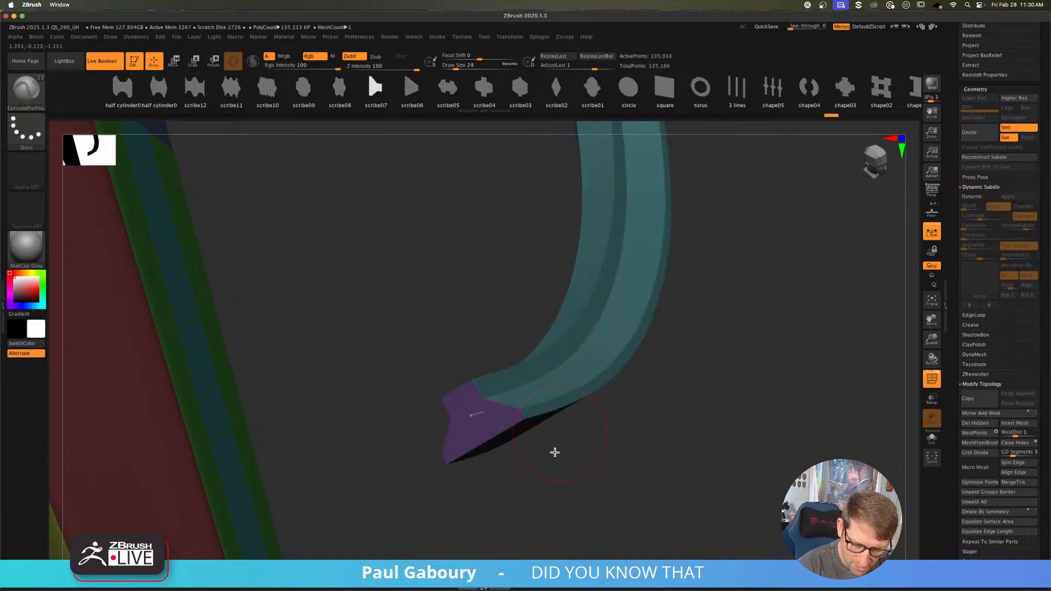
left_click(521, 87)
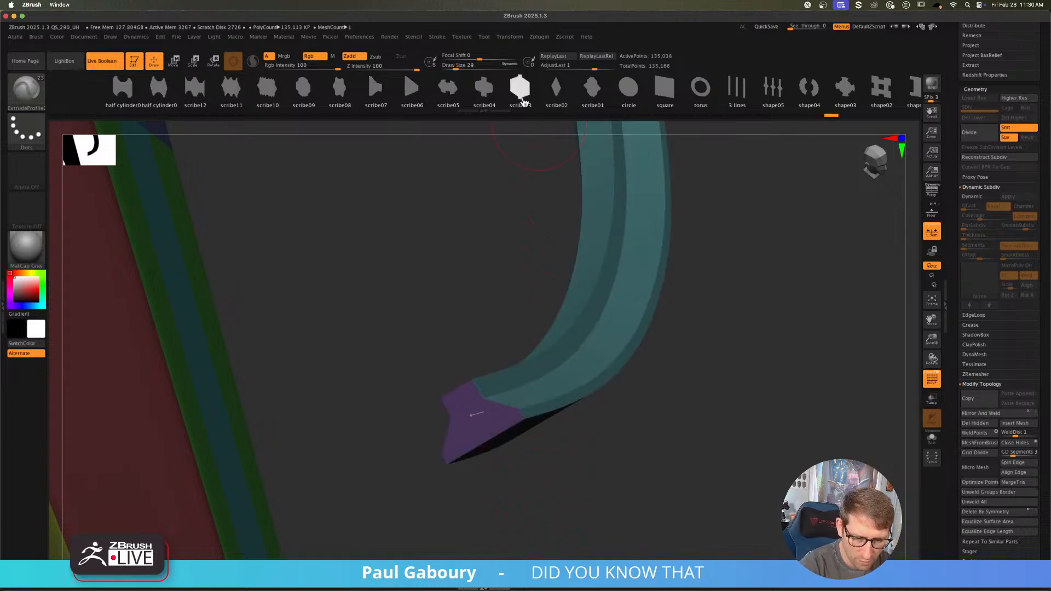
left_click(547, 380)
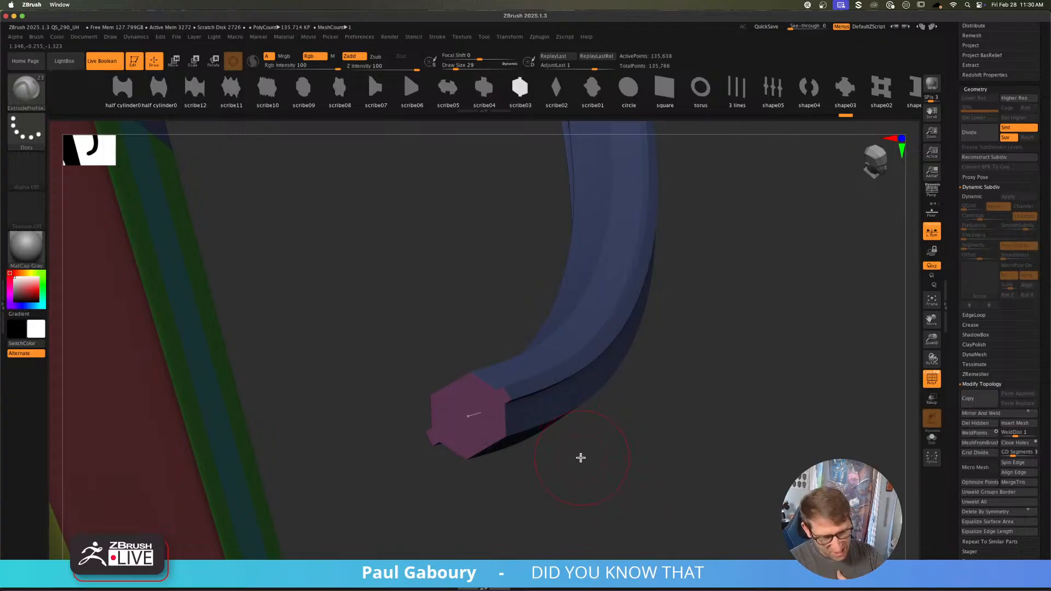
Step: Undo the looping curve extrusion together with its profile changes
right_click_drag(589, 429, 398, 331, "ctrl")
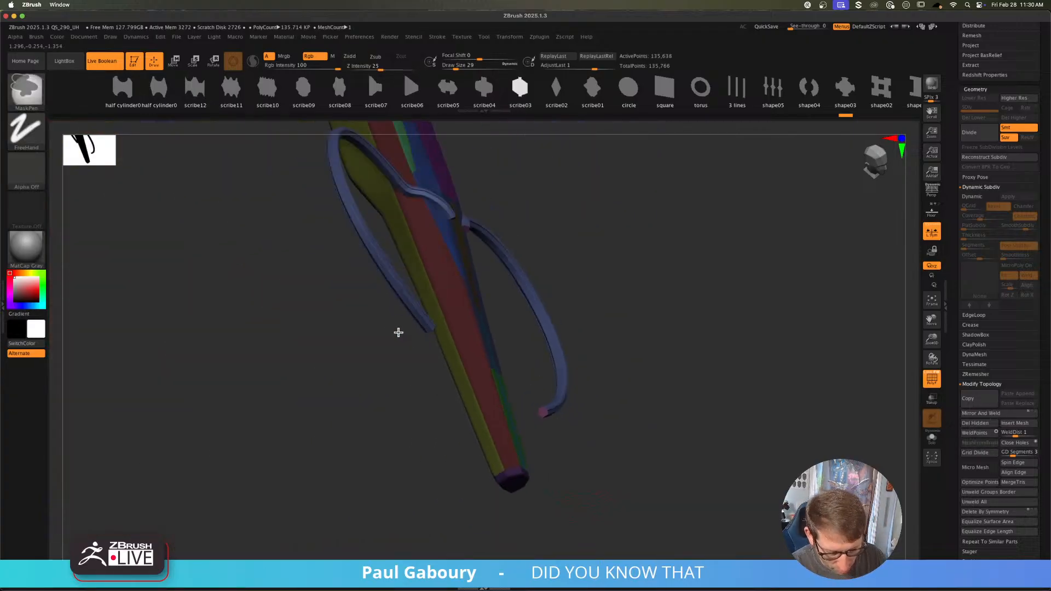
right_click_drag(628, 389, 548, 376, "alt")
key("ctrl+z")
key("ctrl+z")
key("ctrl+z")
right_click_drag(549, 376, 595, 419, "alt")
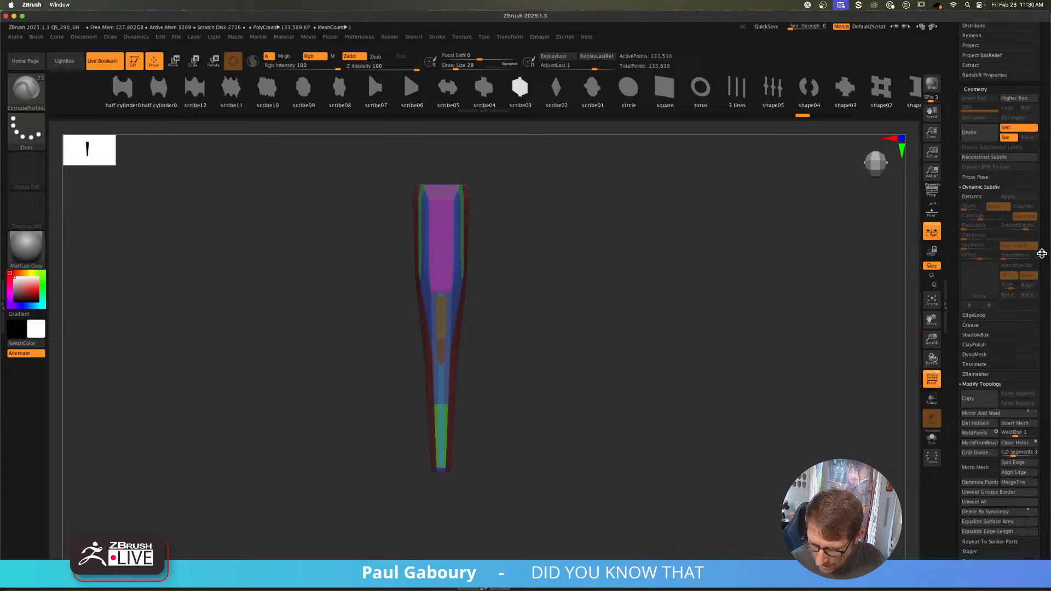
Step: Append a PolyMesh3D star as a new subtool to the fuselage
scroll(1030, 361, "up", 10)
scroll(1031, 360, "up", 5)
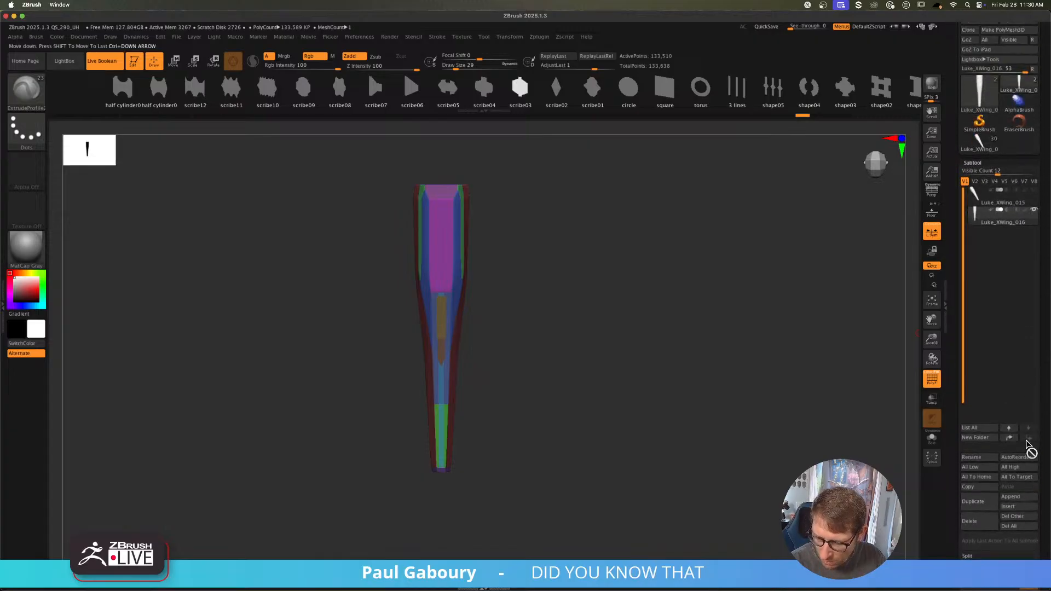
left_click(1016, 511)
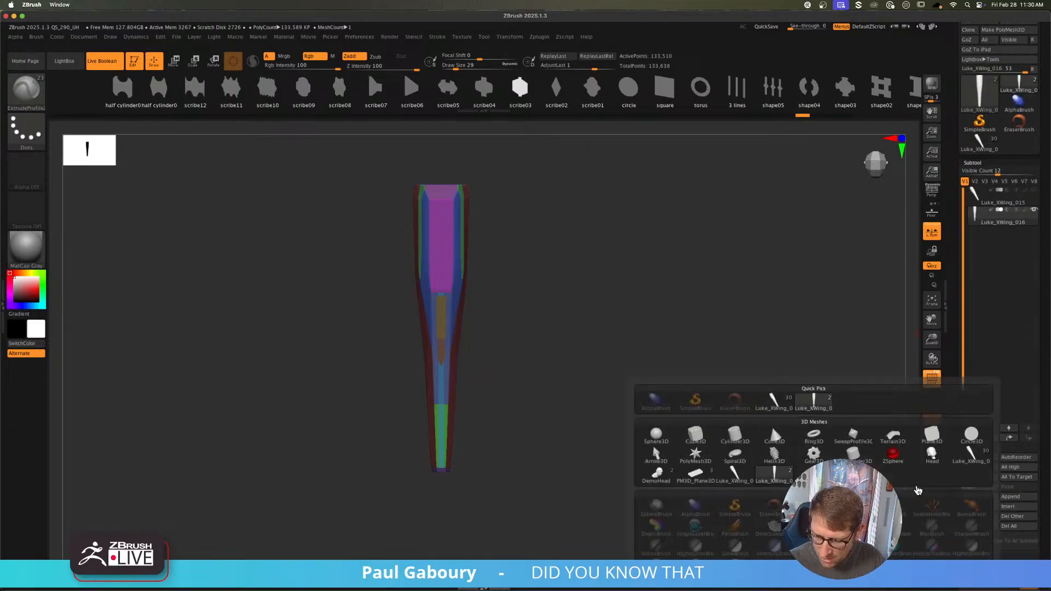
left_click(695, 455)
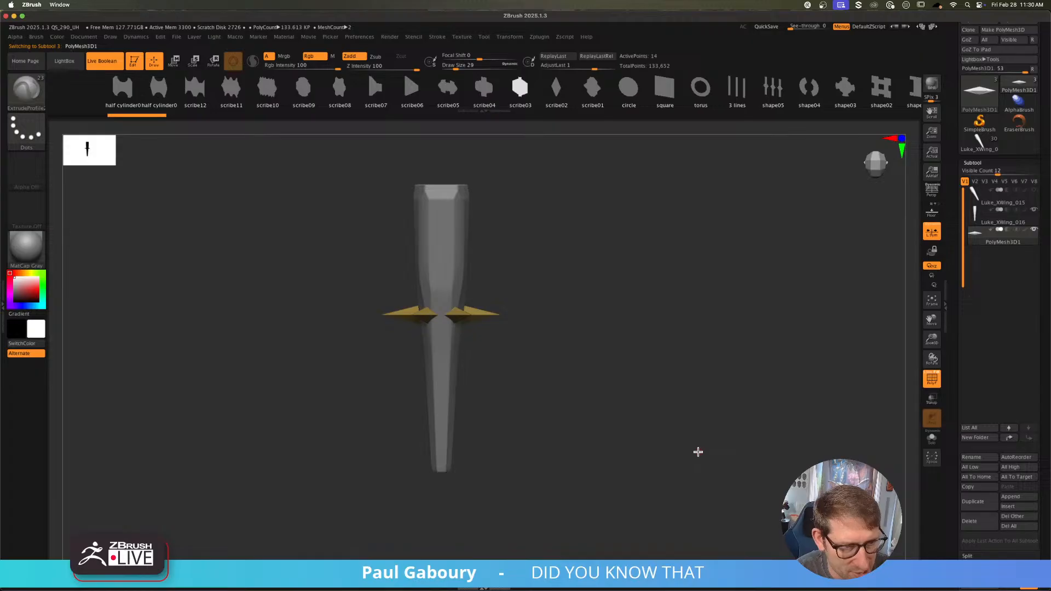
Step: Scale the star down until it is hidden inside the fuselage, and return to draw mode
left_click_drag(570, 412, 594, 376)
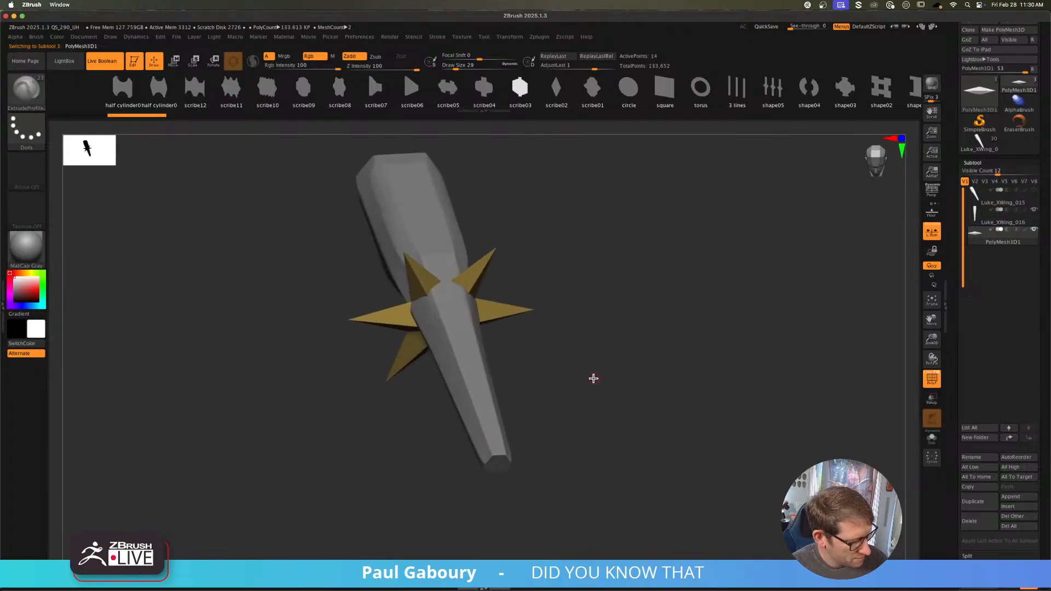
key("w")
left_click_drag(441, 315, 388, 275)
left_click_drag(593, 472, 613, 432)
left_click(929, 404)
left_click_drag(726, 417, 700, 424)
left_click(933, 403)
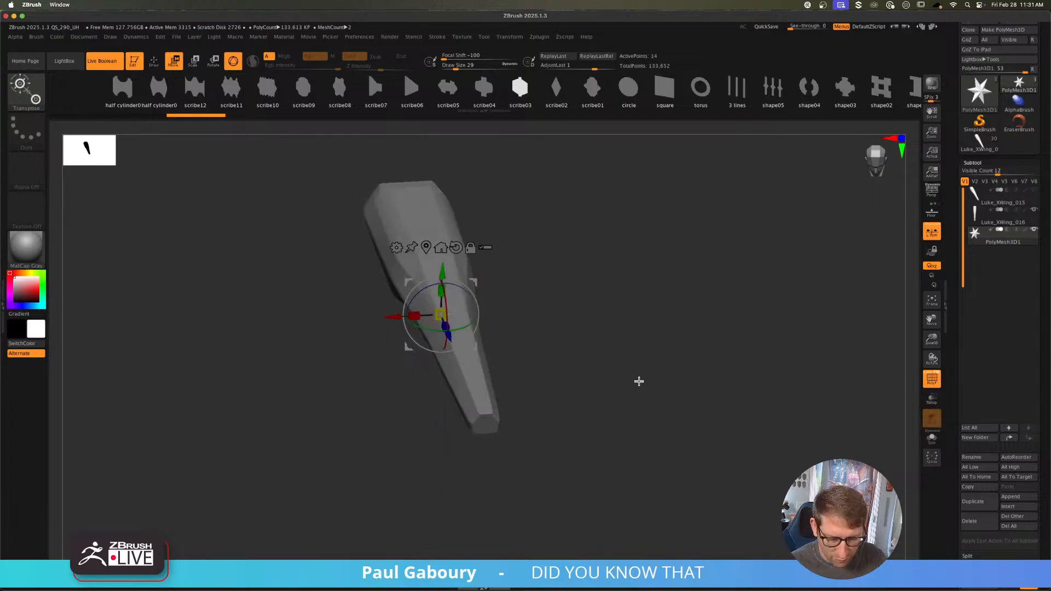
left_click_drag(638, 382, 629, 401, "shift")
key("q")
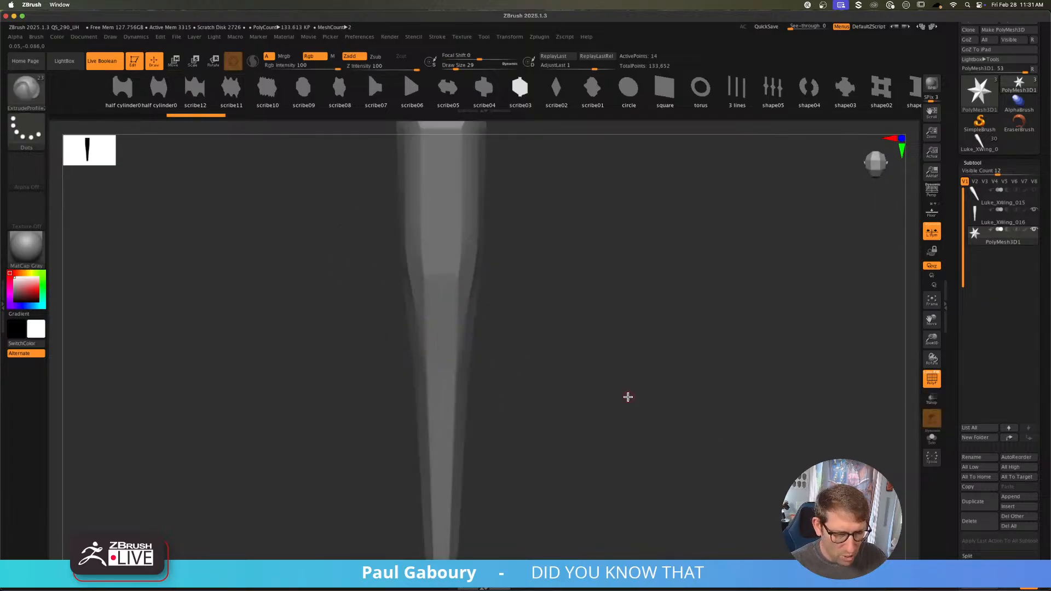
Step: Make Luke_XWing_016 active with polyframe display and try the star subtool as a live boolean subtraction, toggling its visibility
key("shift+f")
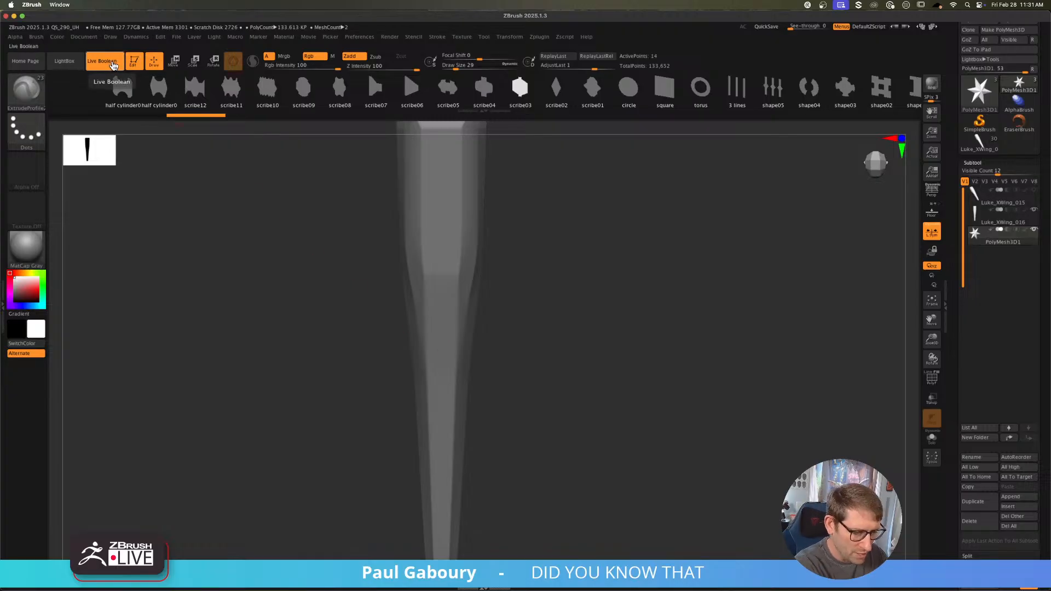
key("shift")
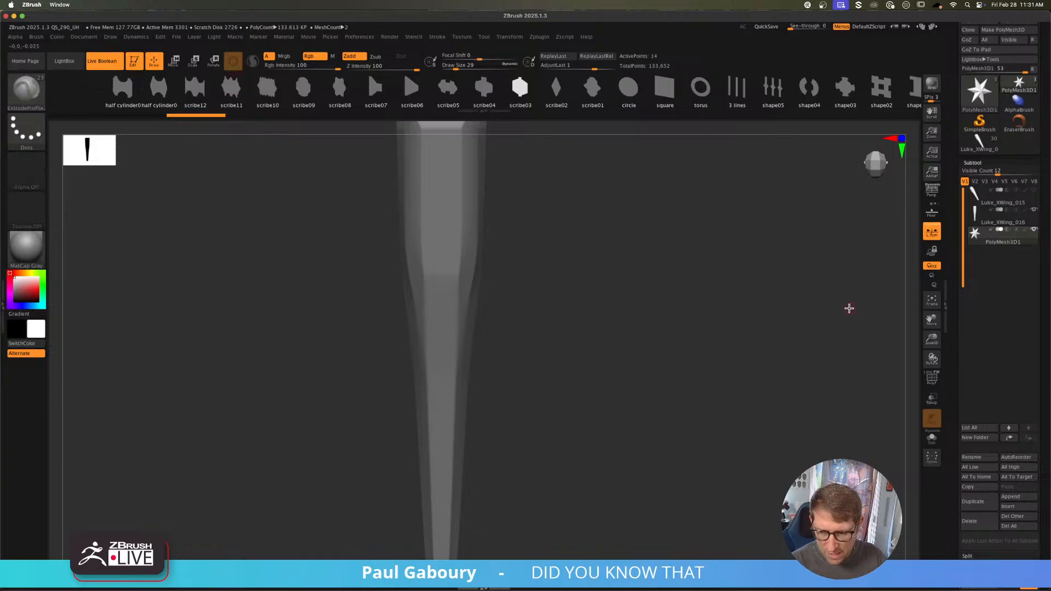
left_click(979, 218)
key("shift+f")
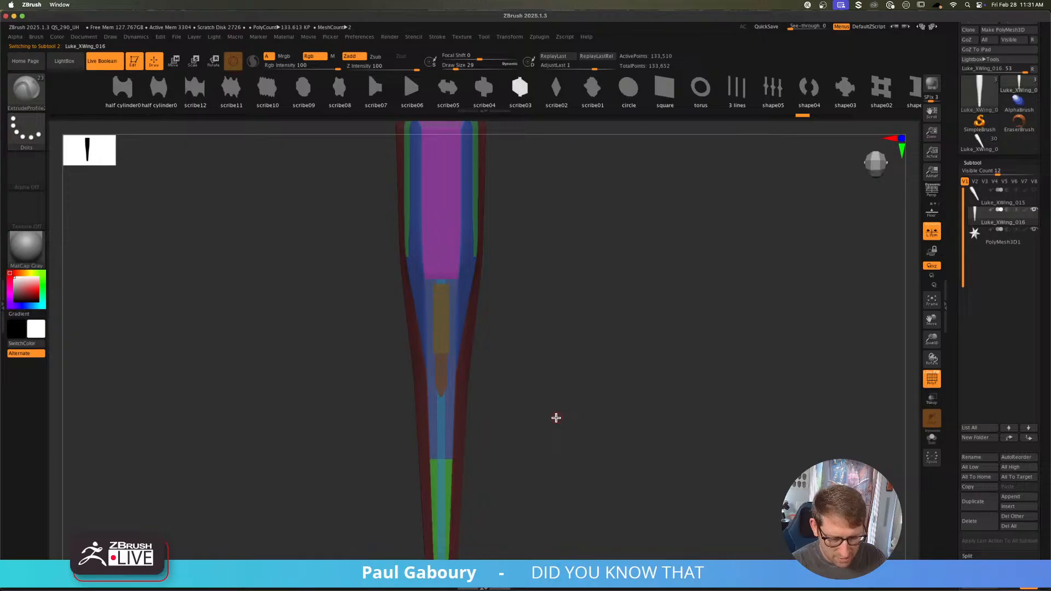
left_click_drag(556, 417, 597, 397, "alt")
left_click(1008, 231)
mouse_move(993, 241)
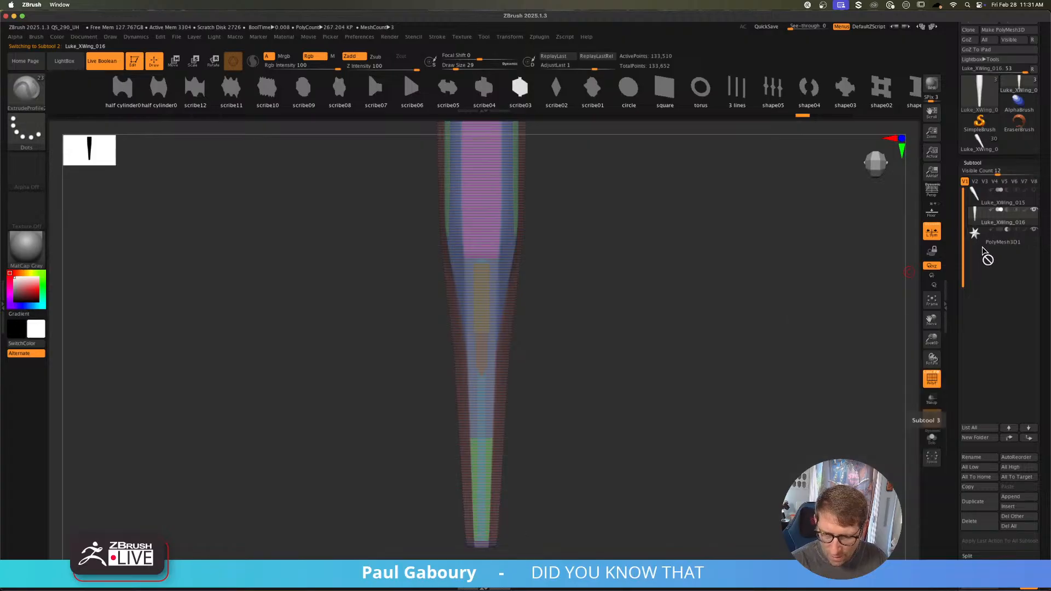
left_click(1035, 231)
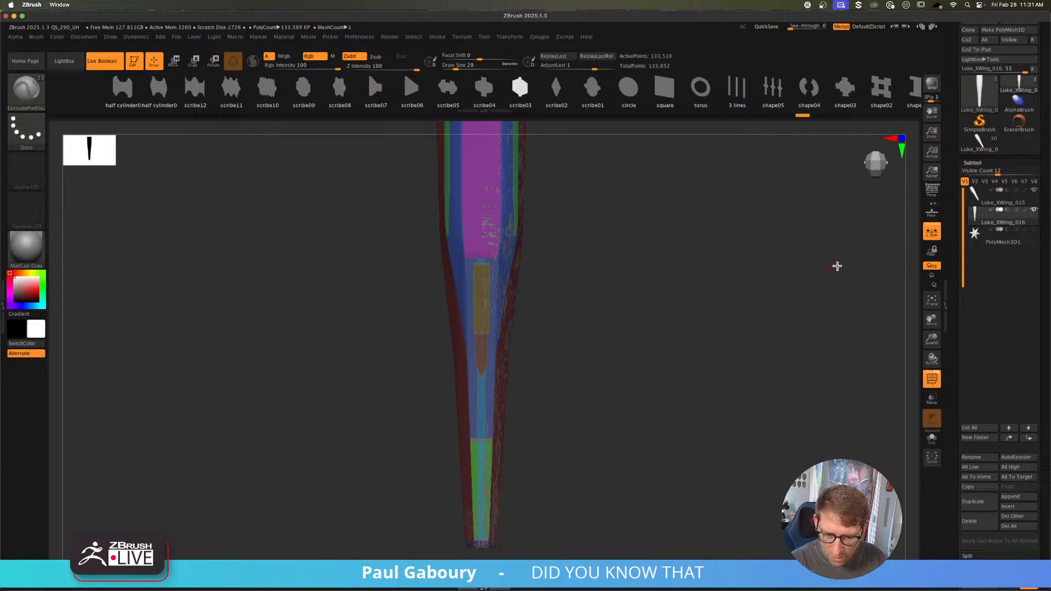
Step: Compare the Luke_XWing_015 and Luke_XWing_016 subtools, and make the PolyMesh3D1 star subtool active with Luke_XWing_015 hidden
left_click(982, 206)
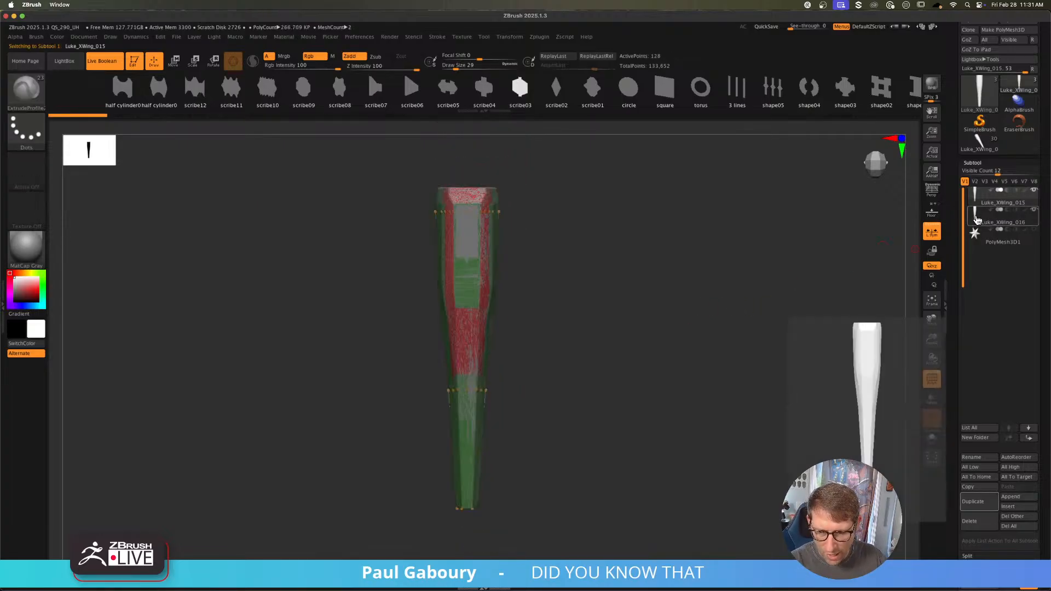
left_click(1012, 219)
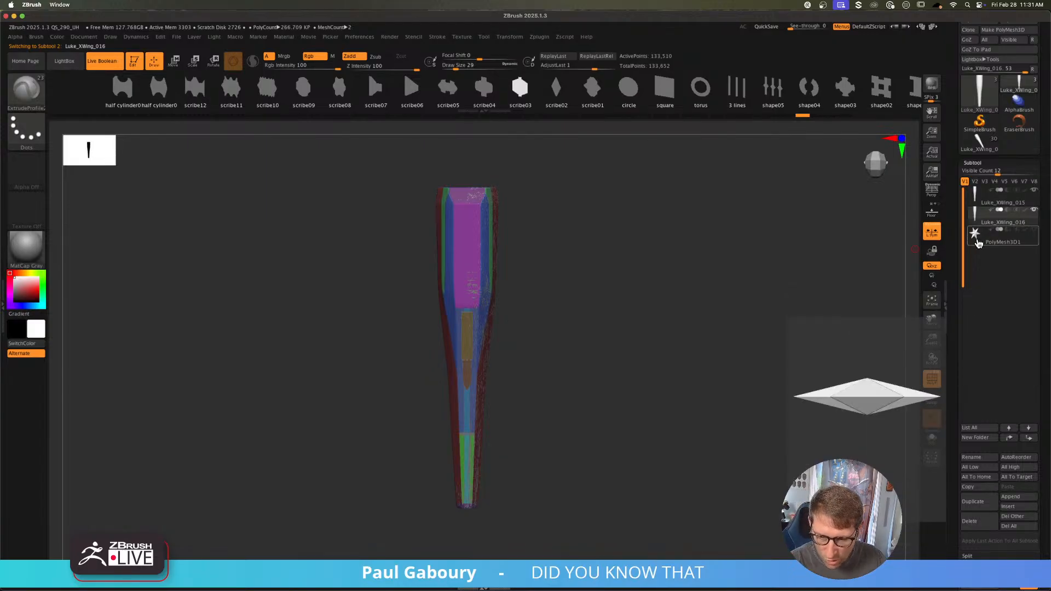
left_click(978, 244)
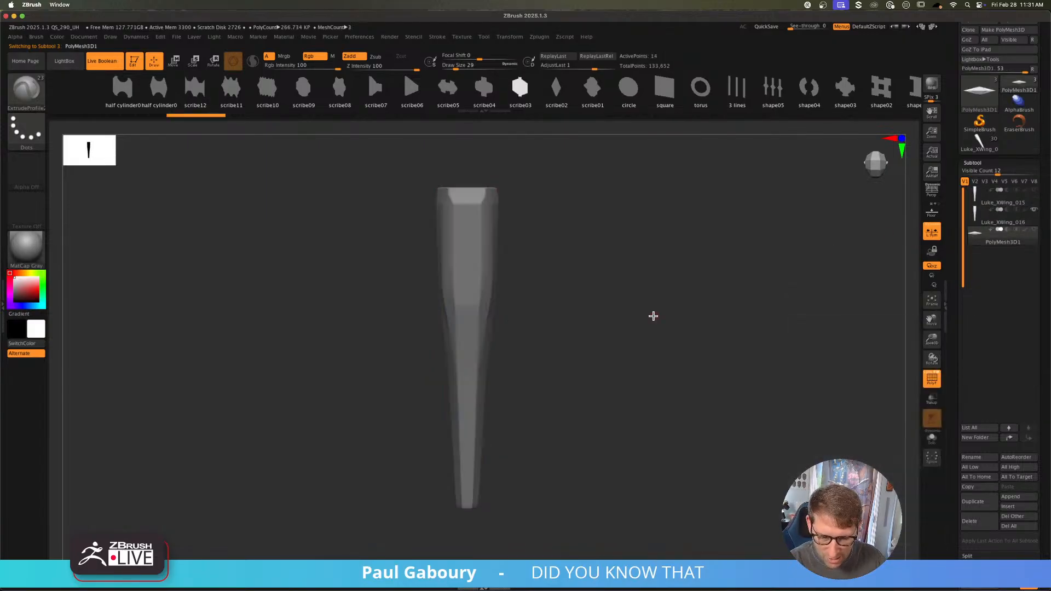
right_click_drag(653, 316, 580, 364, "ctrl")
left_click(1033, 231)
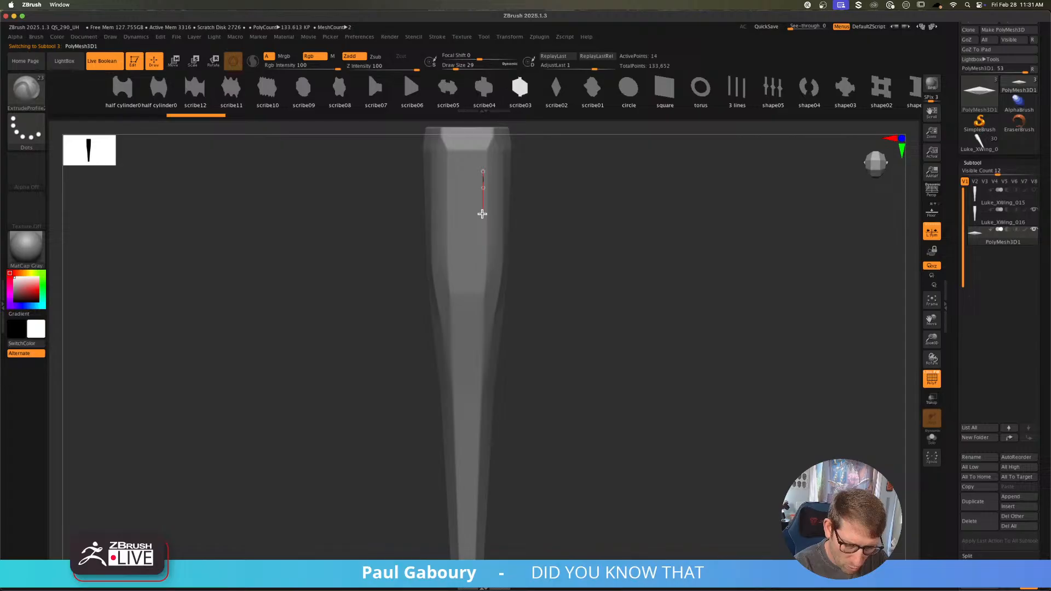
Step: Draw a straight scribe03 extrusion along the fuselage's upper panel edge, set its subtool to subtraction, and turn off polyframe
left_click_drag(481, 316, 486, 384)
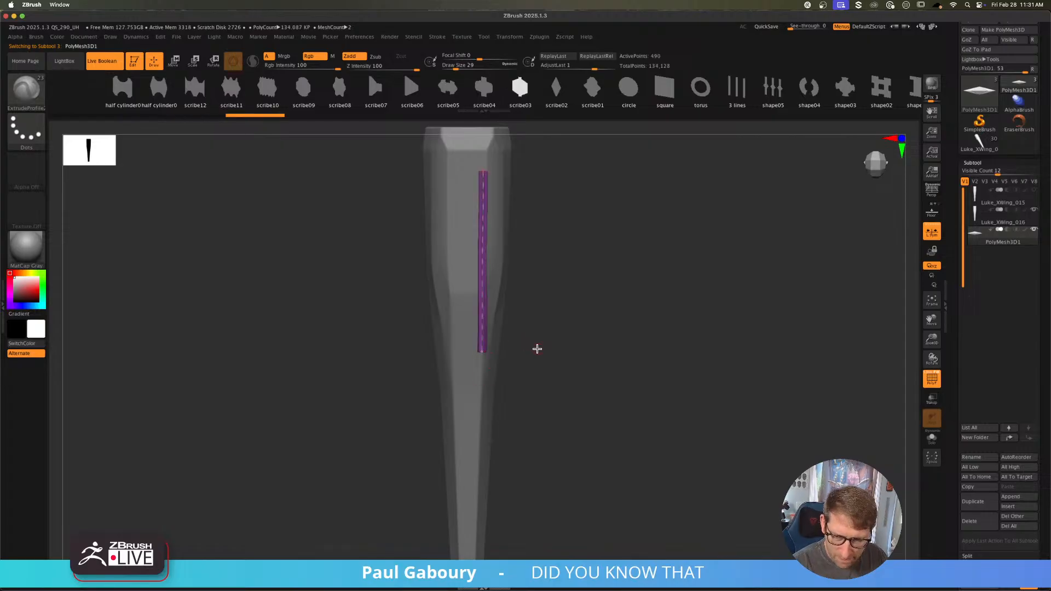
right_click_drag(537, 349, 579, 333)
left_click(1005, 237)
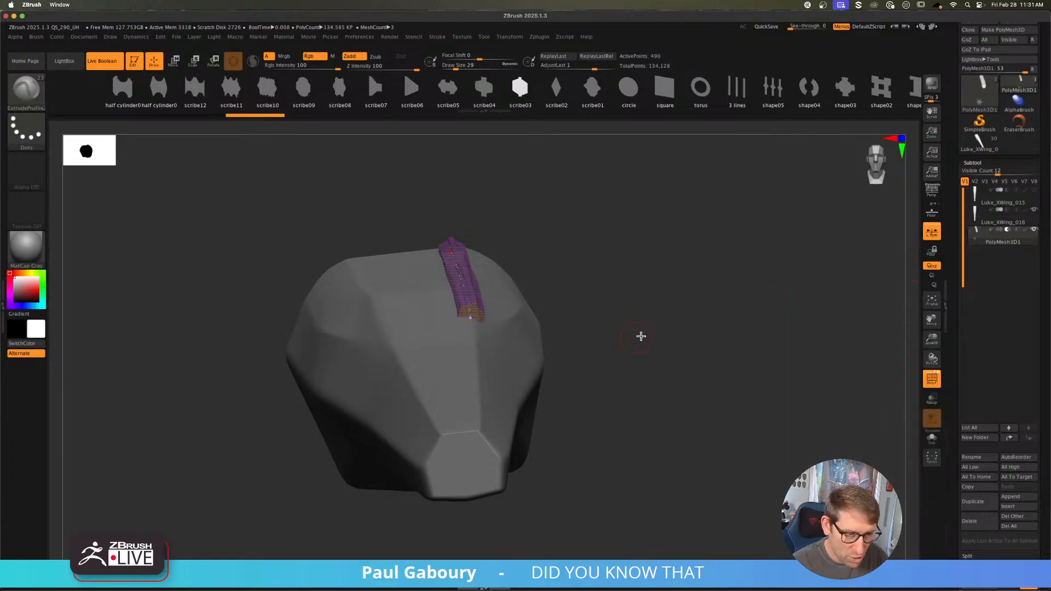
key("shift+f")
mouse_move(566, 359)
right_mouse_down()
mouse_move(603, 378)
mouse_move(544, 391)
mouse_move(548, 352)
right_mouse_up()
Step: Swap the subtracted groove's profile to scribe05 and to scribe09
left_click(448, 94)
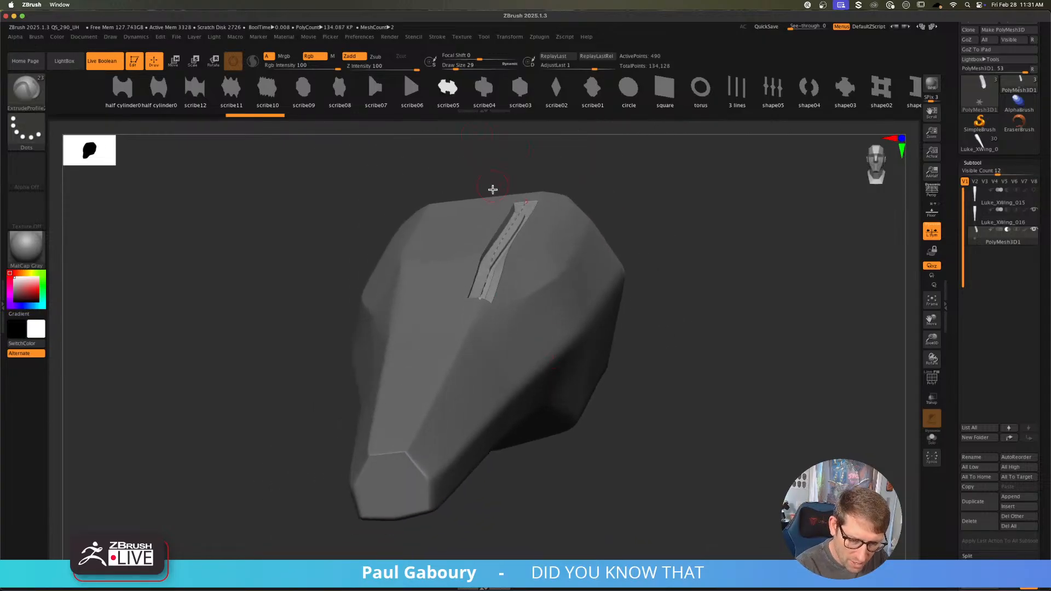
left_click(503, 239)
right_click_drag(547, 260, 556, 274)
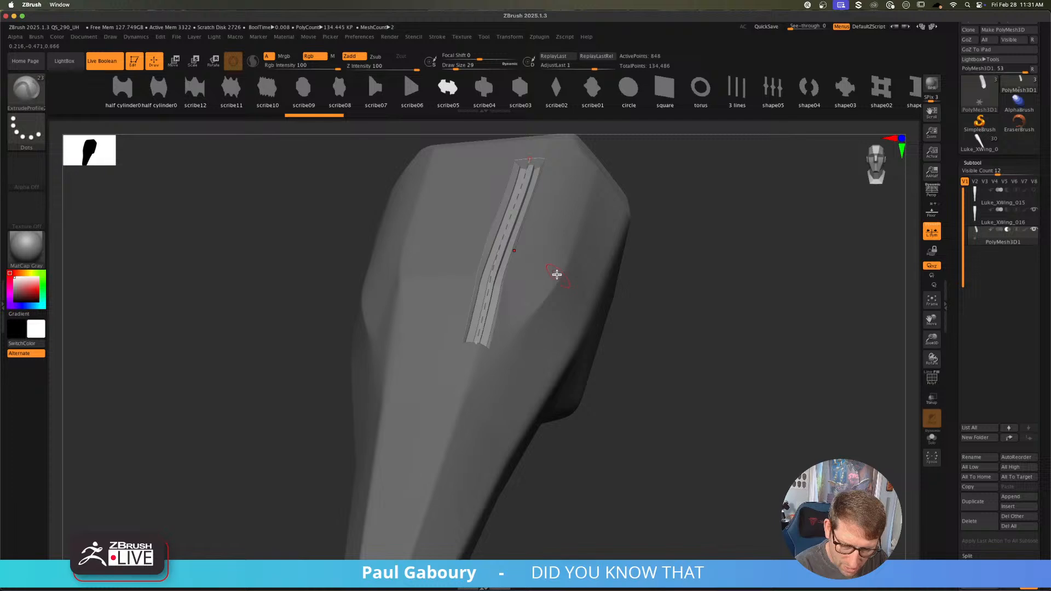
left_click(303, 91)
left_click(499, 246)
mouse_move(535, 275)
right_mouse_down()
mouse_move(551, 301)
mouse_move(561, 284)
right_mouse_up()
Step: Adjust the draw size, update the scribe09 groove with it, and draw a second groove beside the first
key("s")
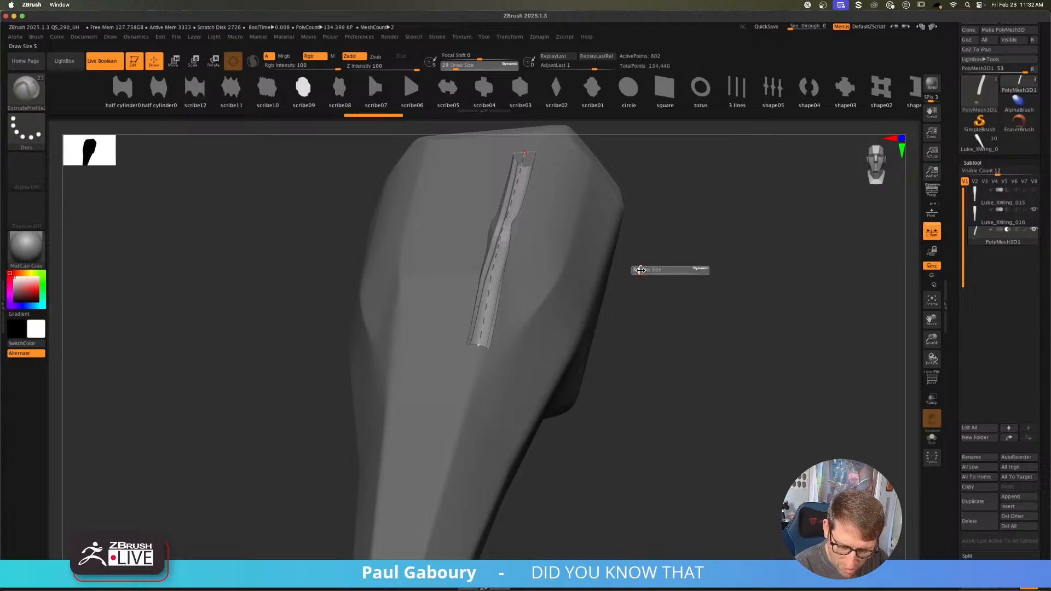
left_click_drag(640, 270, 642, 270)
left_click(479, 346)
mouse_move(588, 292)
right_mouse_down()
mouse_move(594, 315)
mouse_move(573, 261)
mouse_move(563, 317)
right_mouse_up()
left_click_drag(471, 431, 530, 229)
mouse_move(559, 298)
right_mouse_down("ctrl")
mouse_move(556, 476)
mouse_move(537, 431)
mouse_move(544, 440)
mouse_move(547, 418)
right_mouse_up("ctrl")
Step: Extend the second groove's upper end, and draw a third, thinner groove beside it with draw size 5
key("s")
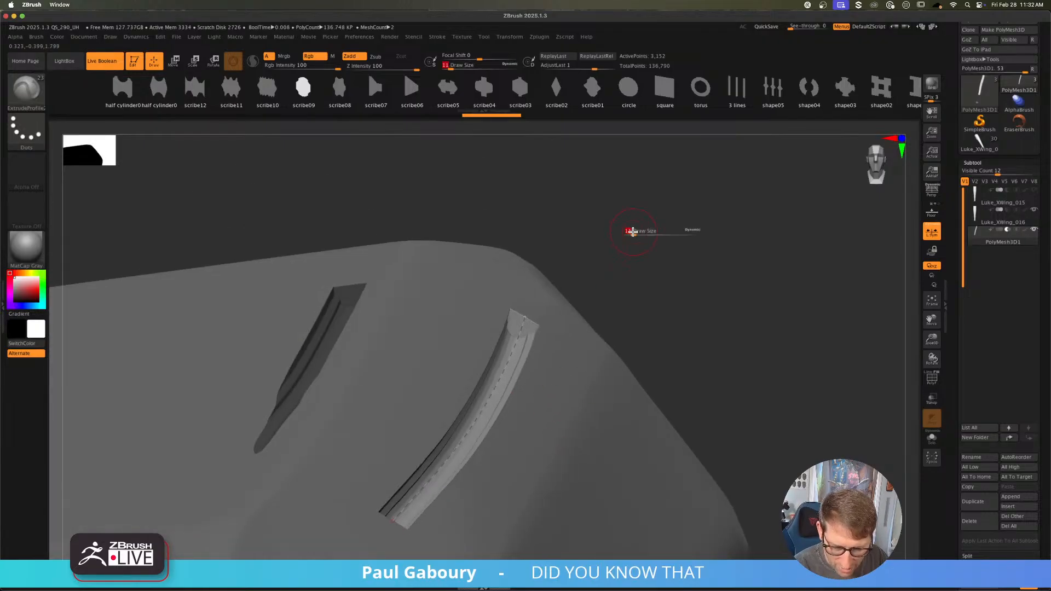
left_click_drag(526, 316, 529, 277)
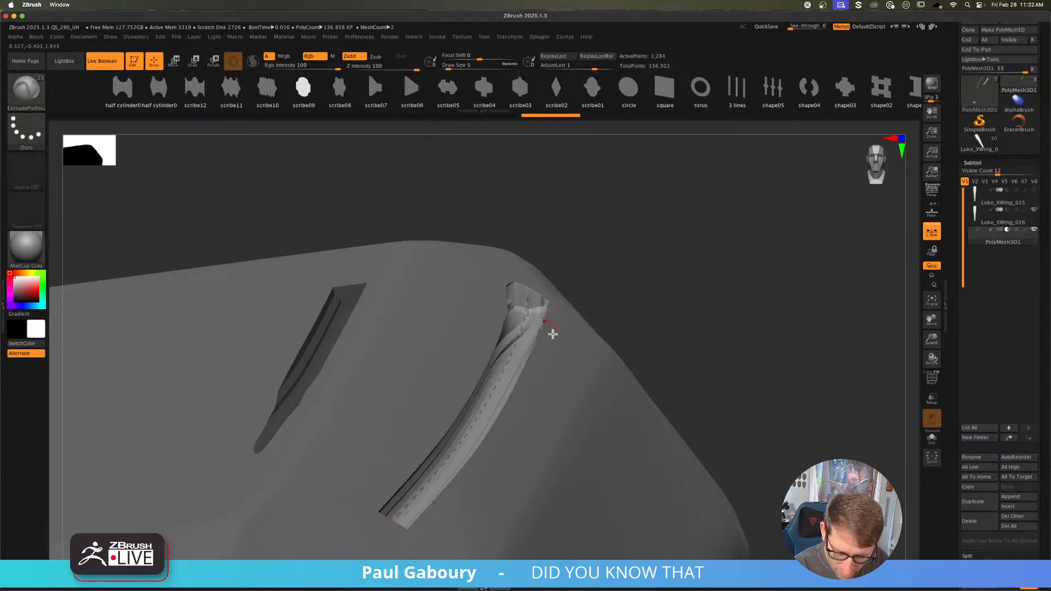
mouse_move(551, 334)
right_mouse_down("ctrl")
mouse_move(523, 363)
mouse_move(537, 361)
mouse_move(555, 303)
right_mouse_up("ctrl")
left_click_drag(525, 377, 564, 332)
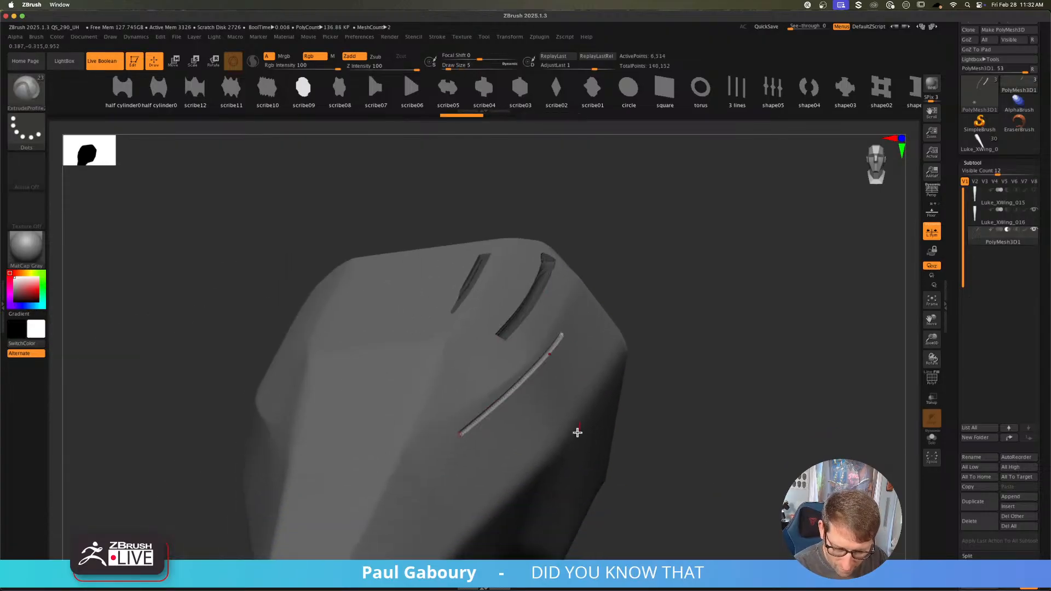
mouse_move(577, 432)
right_mouse_down()
mouse_move(558, 411)
mouse_move(574, 438)
mouse_move(573, 415)
mouse_move(580, 446)
mouse_move(451, 395)
mouse_move(495, 422)
mouse_move(697, 404)
right_mouse_up()
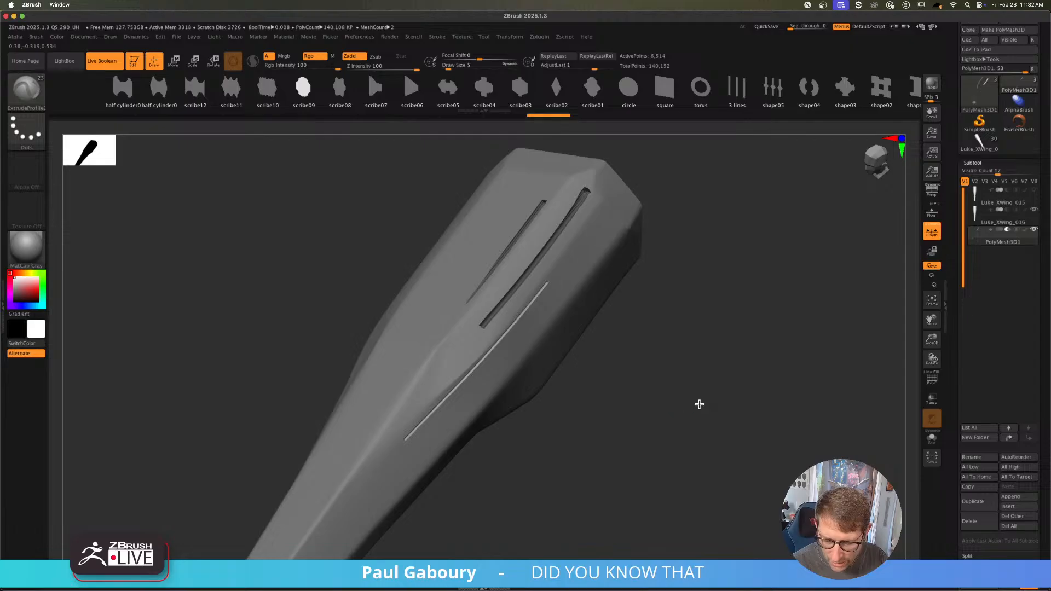
Step: Isolate the PolyMesh3D1 subtool to inspect the drawn groove extrusions, and bring the other subtools back
left_click(931, 438)
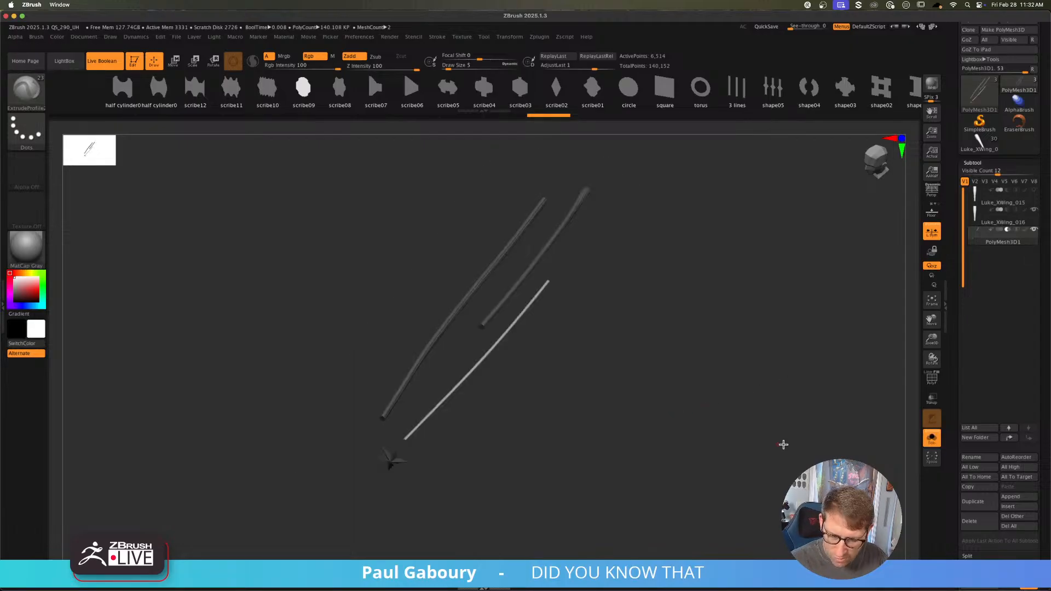
mouse_move(783, 441)
right_mouse_down()
mouse_move(600, 378)
mouse_move(597, 365)
mouse_move(586, 371)
mouse_move(603, 385)
mouse_move(593, 368)
mouse_move(725, 404)
right_mouse_up()
left_click(932, 438)
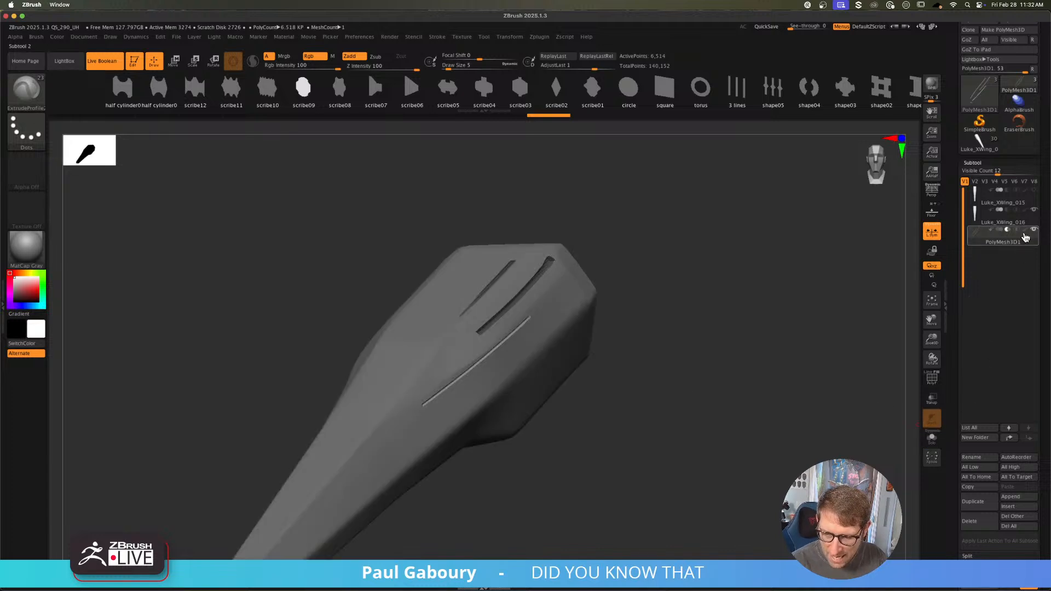
Step: Hide the PolyMesh3D1 cutter, make Luke_XWing_016 active with Luke_XWing_015 shown, and turn on polyframe
left_click(1035, 232)
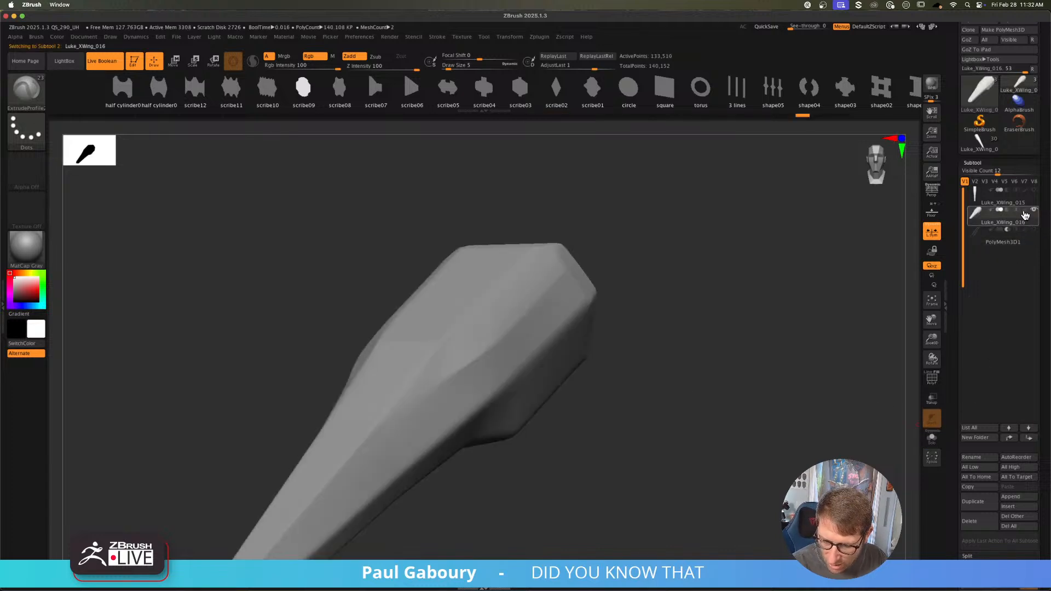
left_click(1033, 191)
right_click_drag(645, 387, 766, 317, "alt")
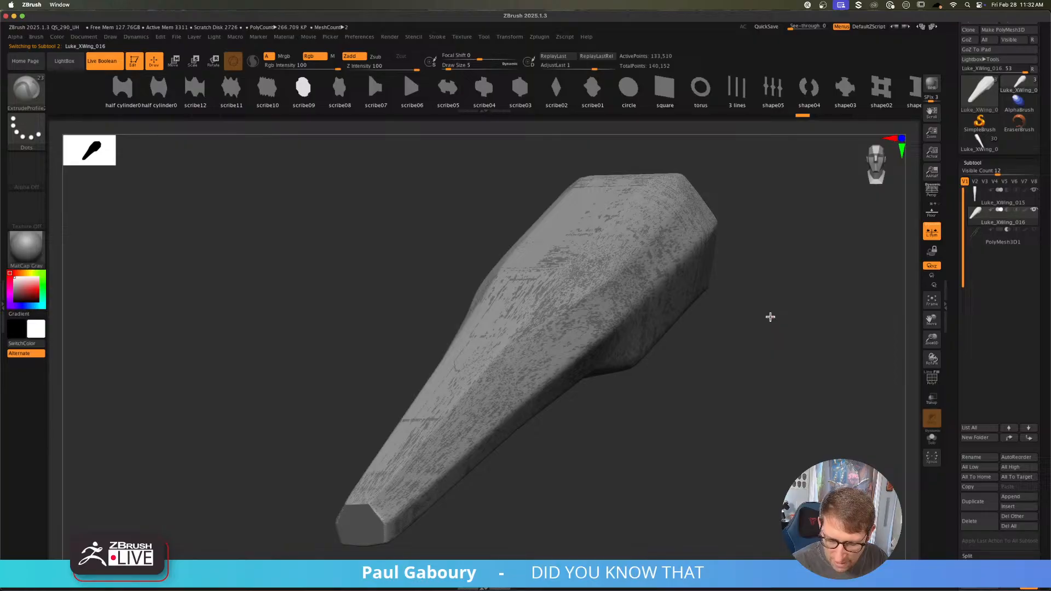
key("shift+f")
Step: Examine the fuselage's panel polygroups from above, and look at the complete X-wing tool
right_click_drag(666, 408, 602, 391, "shift")
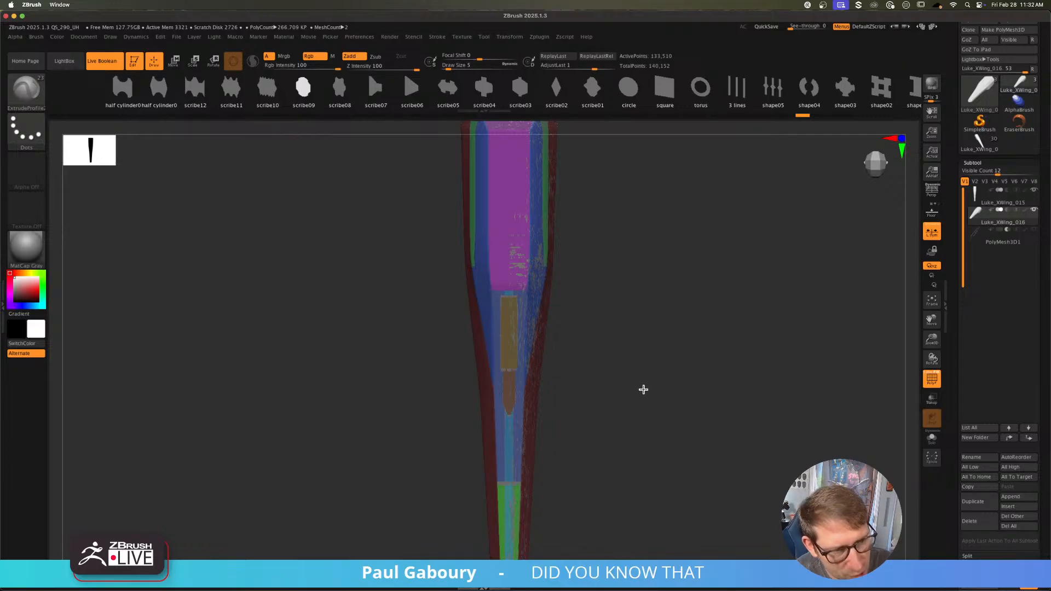
right_click_drag(655, 380, 602, 356, "alt")
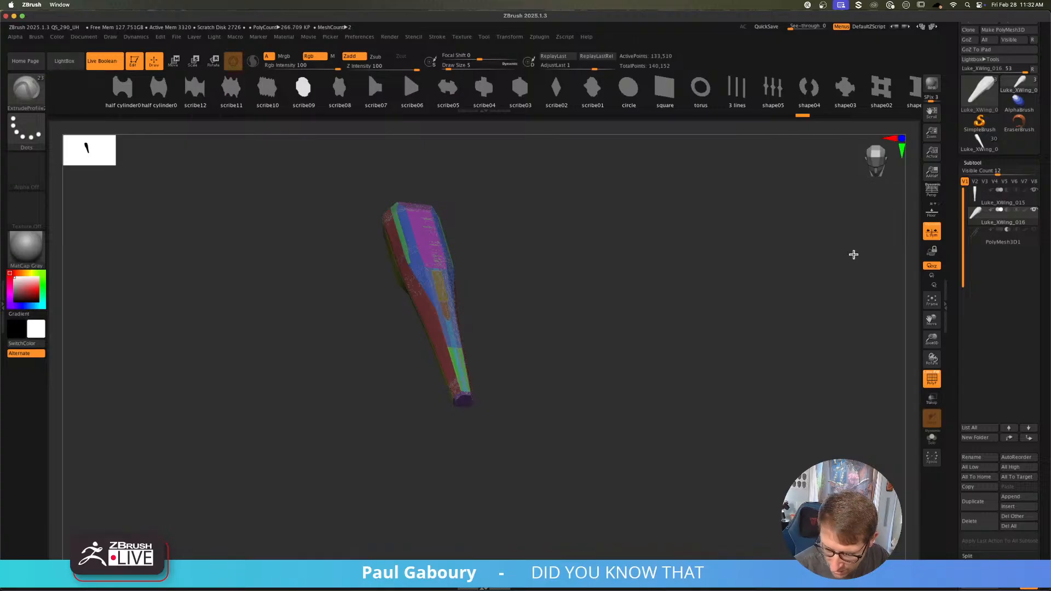
left_click(976, 145)
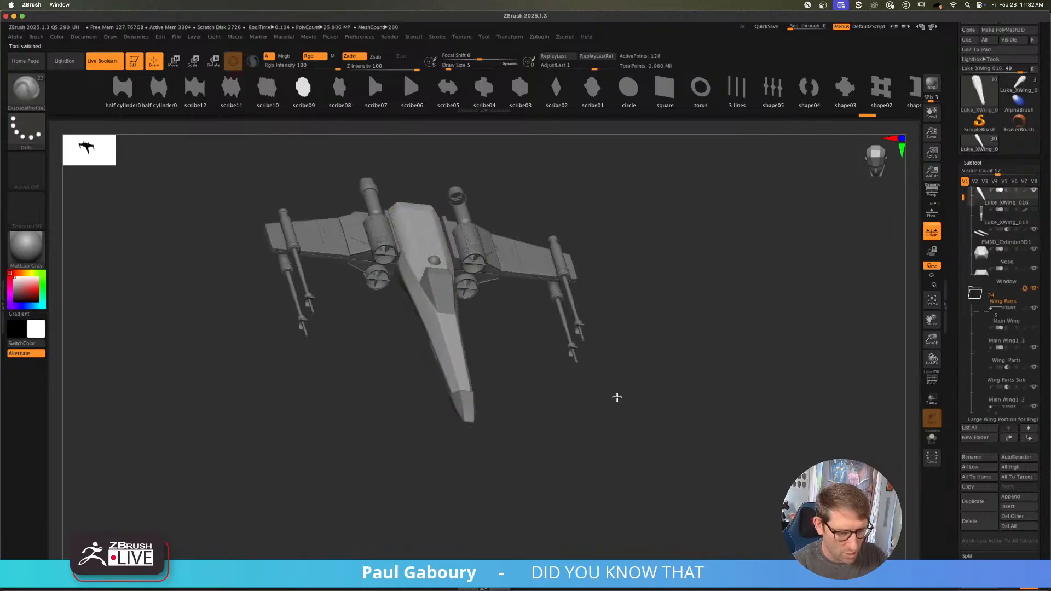
right_click_drag(611, 421, 531, 449)
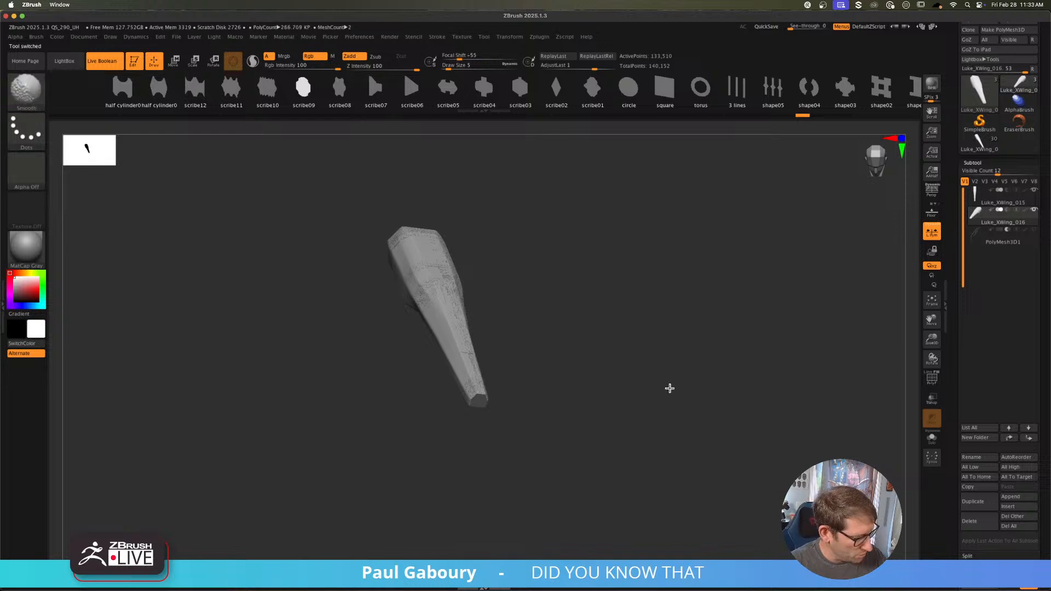
Step: Turn on polyframe for Luke_XWing_016 and hide the narrow panel polygroups along the top centre of the fuselage
key("shift+f")
right_click_drag(669, 387, 463, 318)
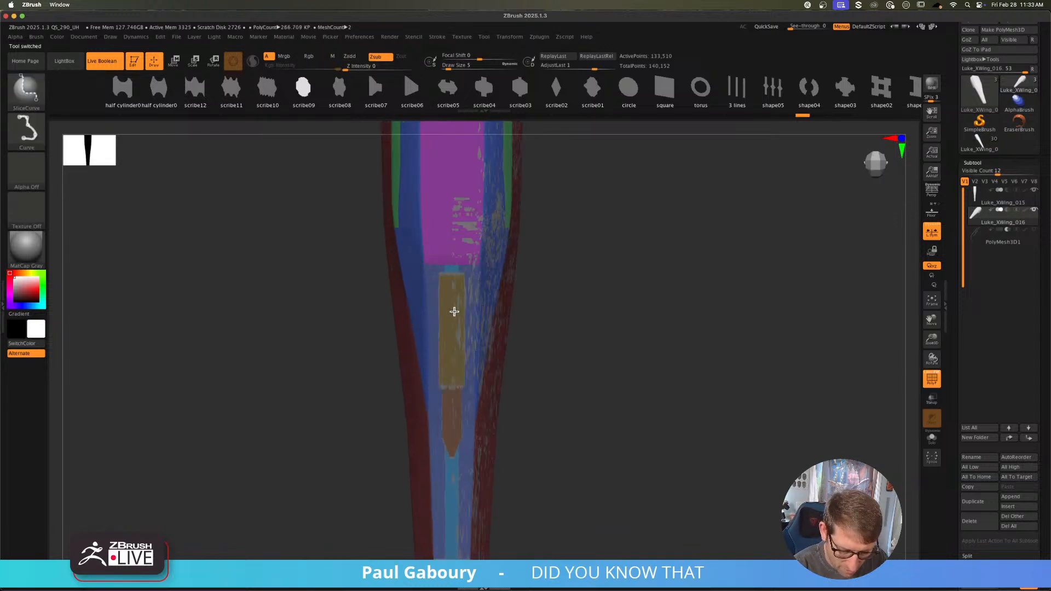
left_click(456, 331, "ctrl+shift")
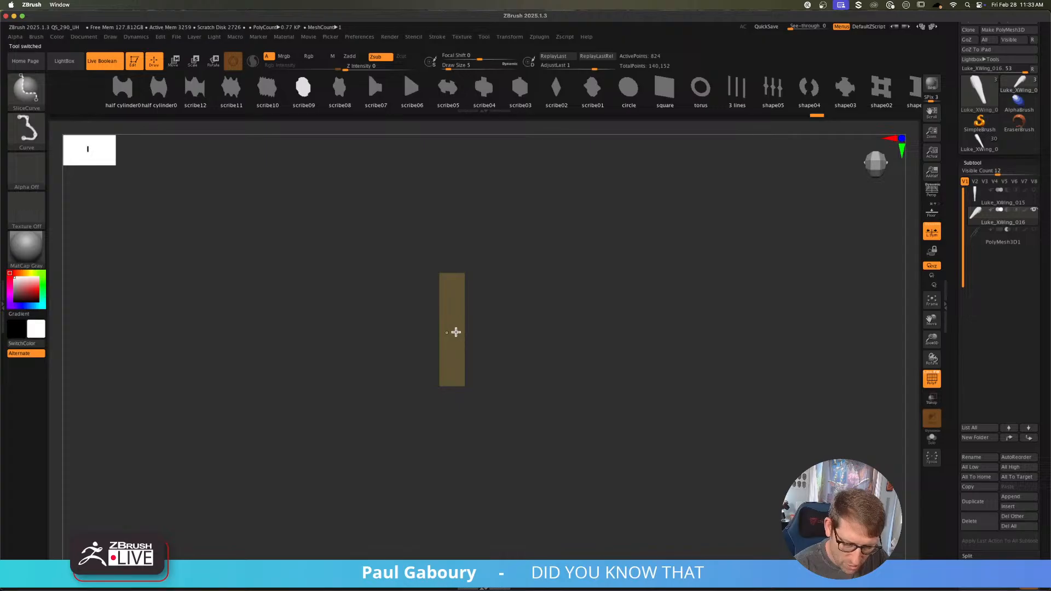
left_click(459, 277, "ctrl+shift")
left_click(467, 277, "ctrl+shift")
left_click(467, 398, "ctrl+shift")
left_click(458, 418, "ctrl+shift")
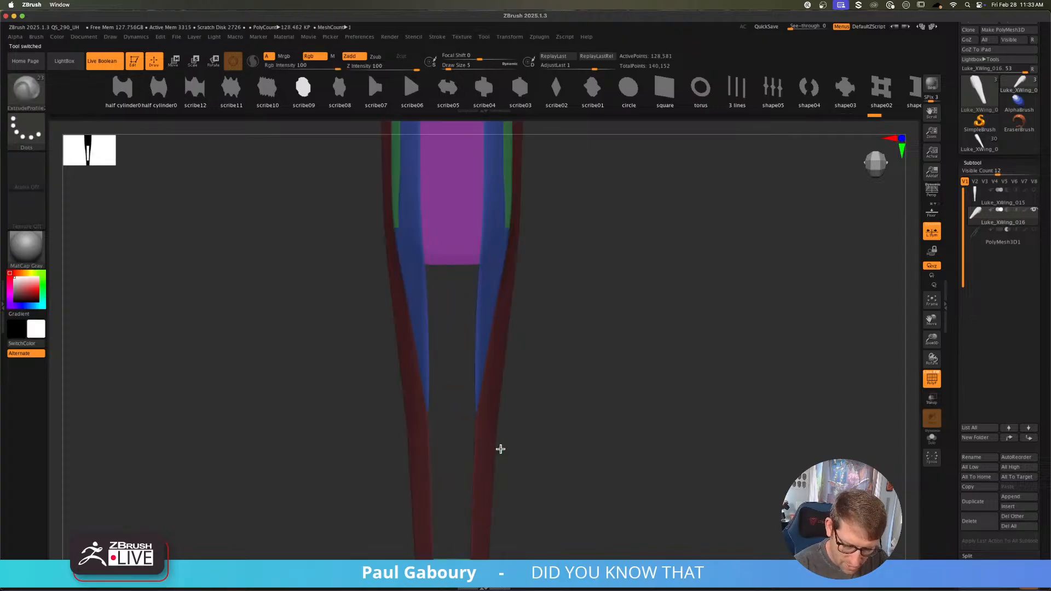
Step: Hide the green front nose polygroup too, and invert the visibility to leave only the top nose panels
right_click_drag(503, 449, 534, 277, "alt")
left_click(482, 439, "ctrl+shift")
left_click(491, 436, "ctrl+shift")
left_click_drag(570, 415, 583, 446, "ctrl+shift")
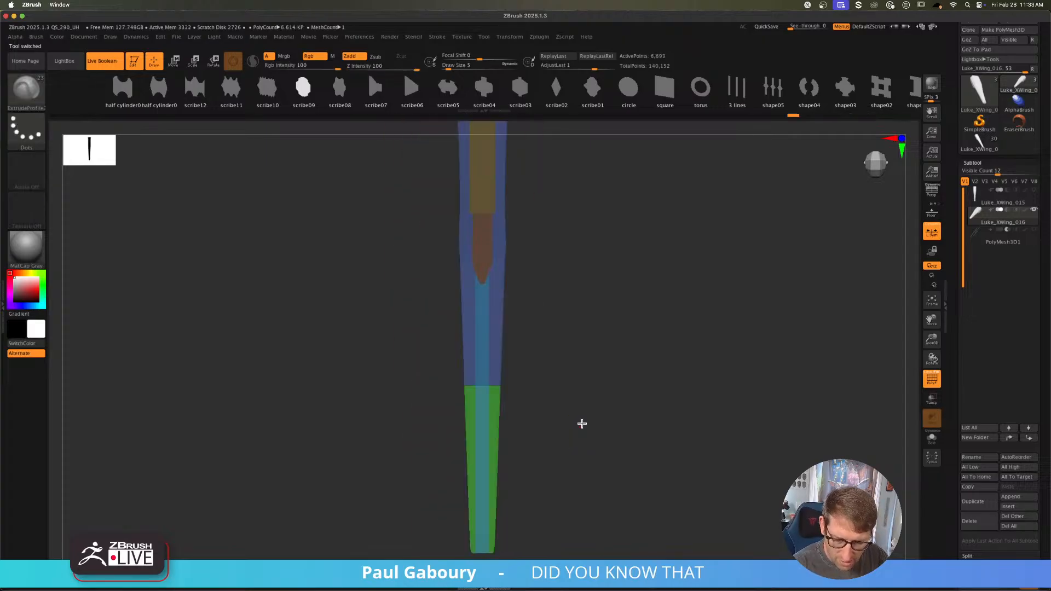
right_click_drag(582, 425, 573, 484, "alt")
right_click_drag(573, 484, 565, 390, "ctrl")
right_click_drag(565, 391, 551, 368, "alt")
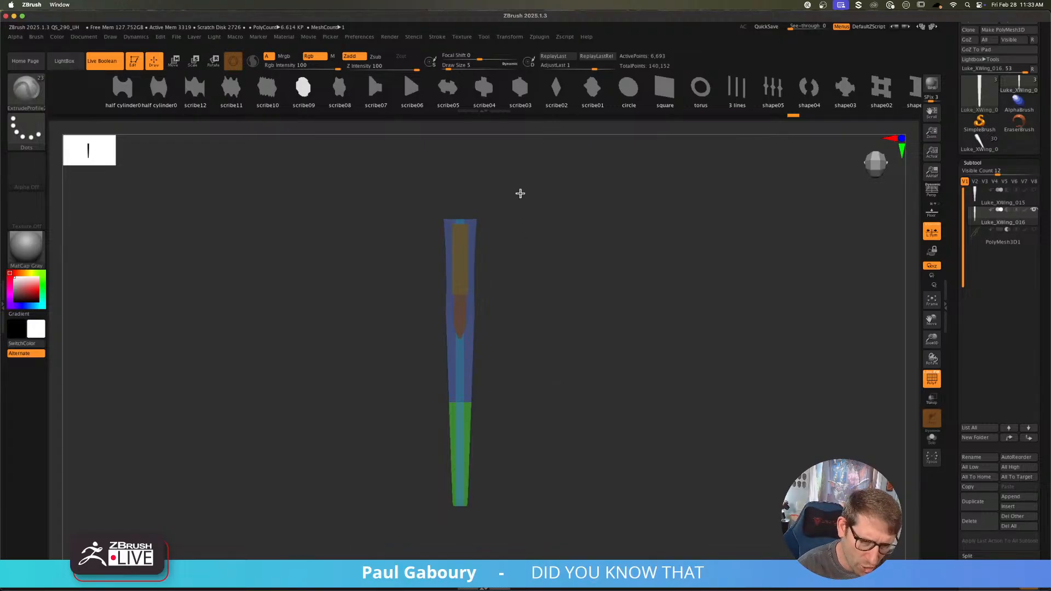
Step: Frame the visible mesh with curves along polygroup edges only, with Border and Creased edges disabled
left_click(437, 37)
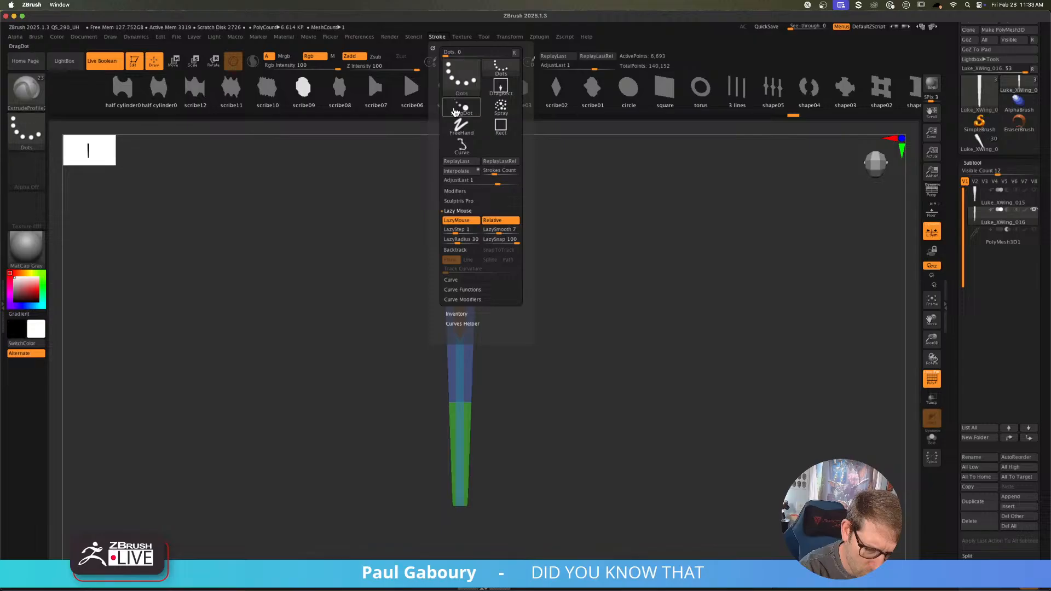
left_click(485, 290)
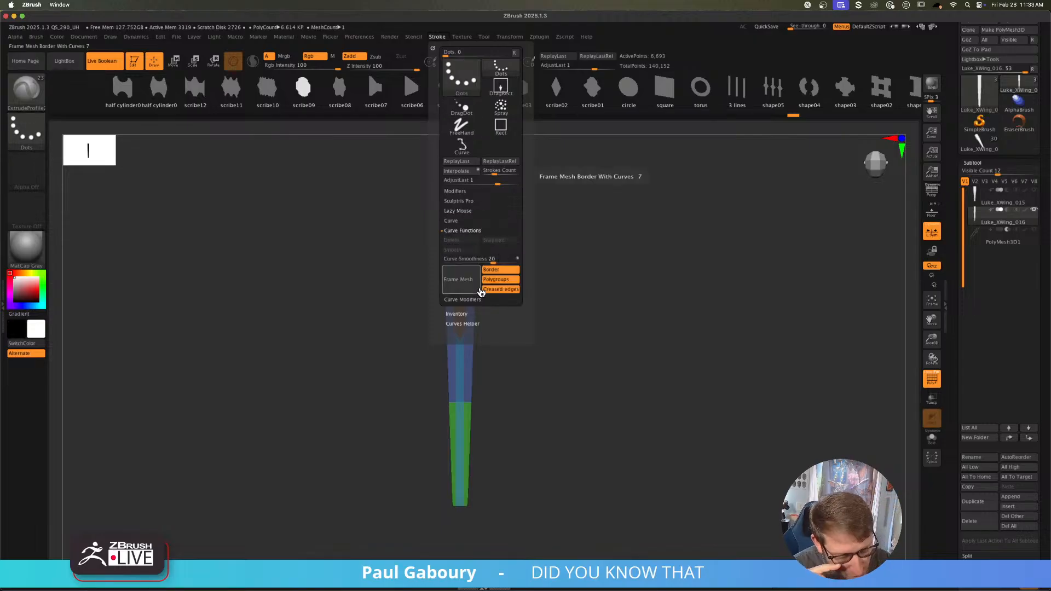
left_click(483, 291)
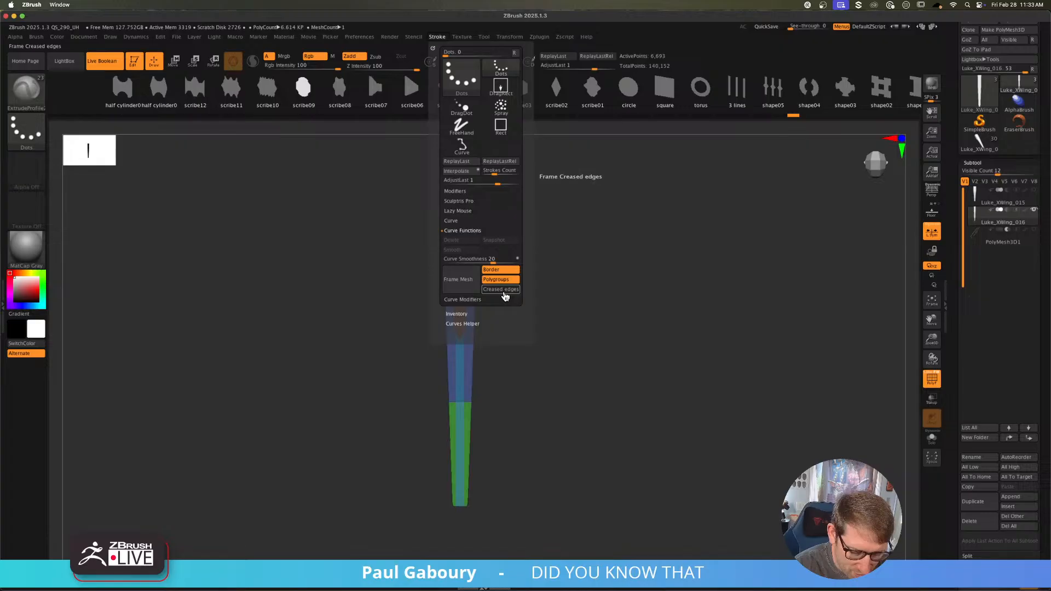
left_click(505, 271)
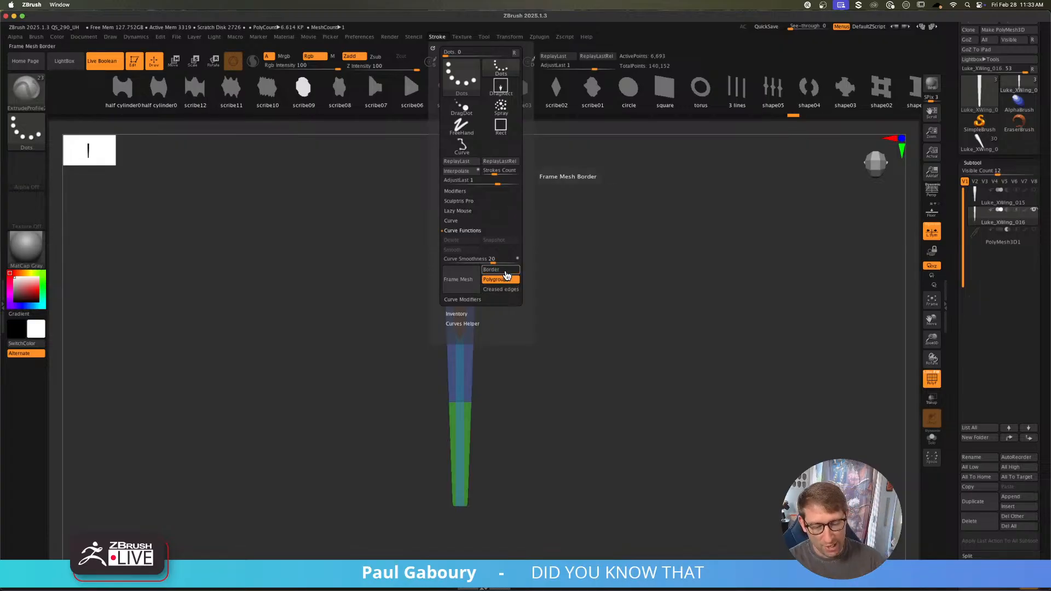
left_click(458, 279)
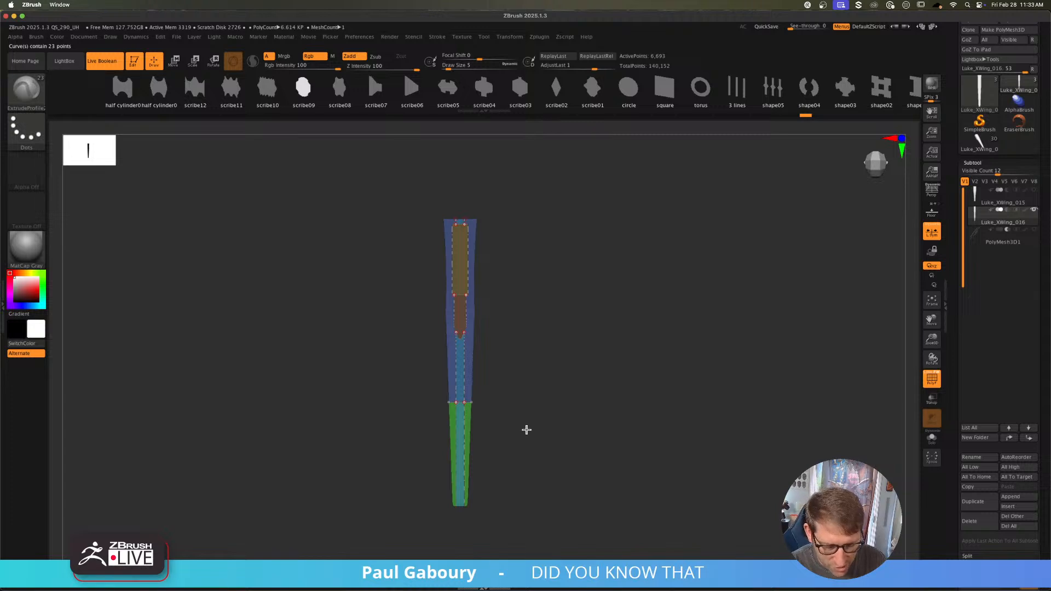
Step: Restore the hidden fuselage polygroups while keeping the framed curves on the top nose panels
right_click_drag(527, 430, 527, 375, "alt")
right_click_drag(464, 347, 511, 391, "ctrl")
right_click(504, 445)
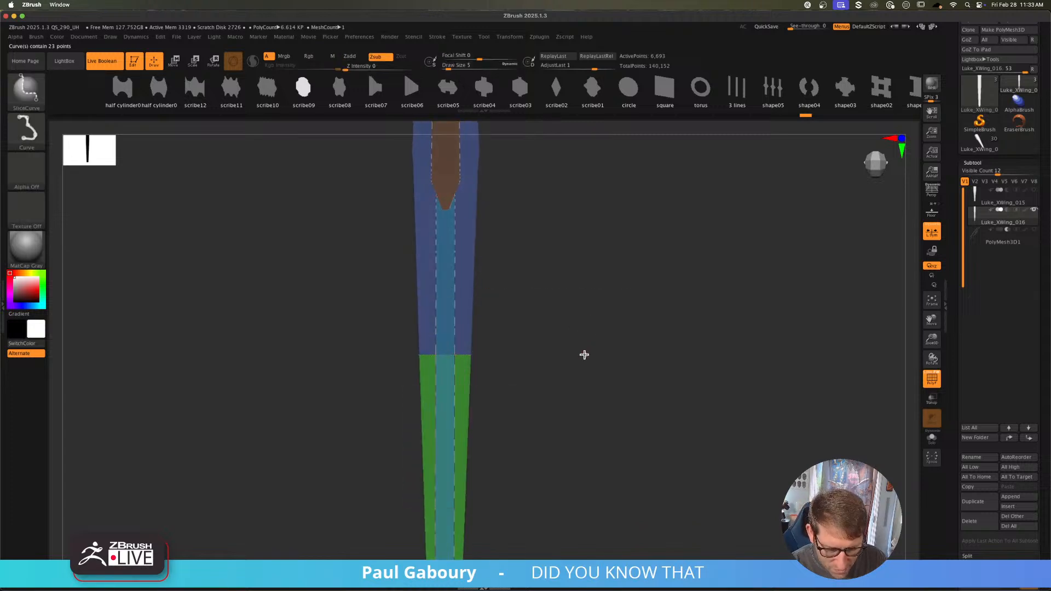
mouse_move(573, 331)
right_mouse_down()
mouse_move(573, 305)
mouse_move(565, 338)
mouse_move(553, 321)
right_mouse_up()
left_click(561, 335, "ctrl+shift")
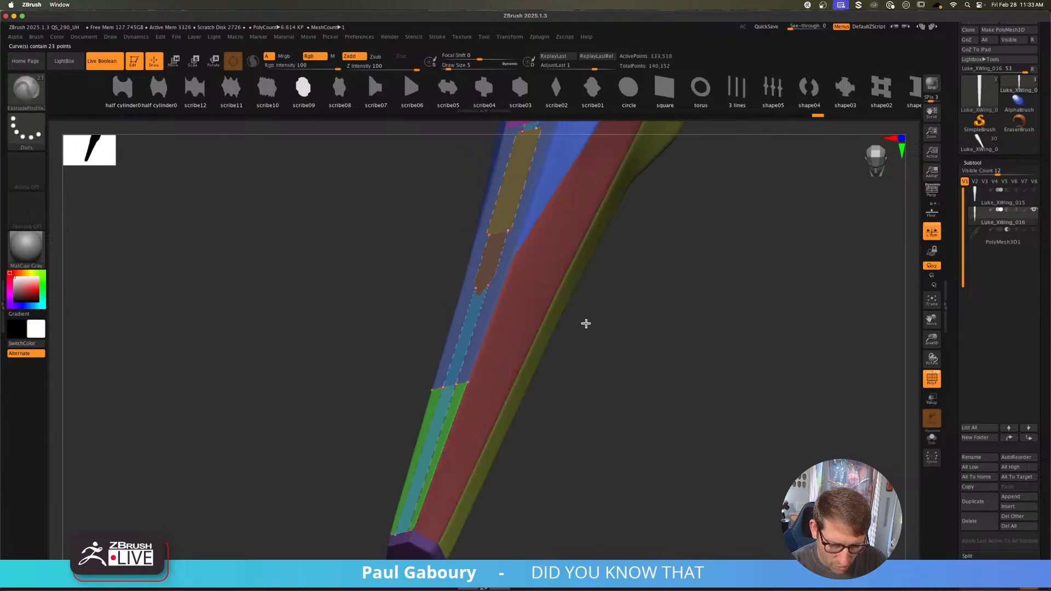
Step: Set the draw size to 3 and apply the scribe09 profile extrusion along the framed panel curves
key("s")
left_click(606, 317)
type("s")
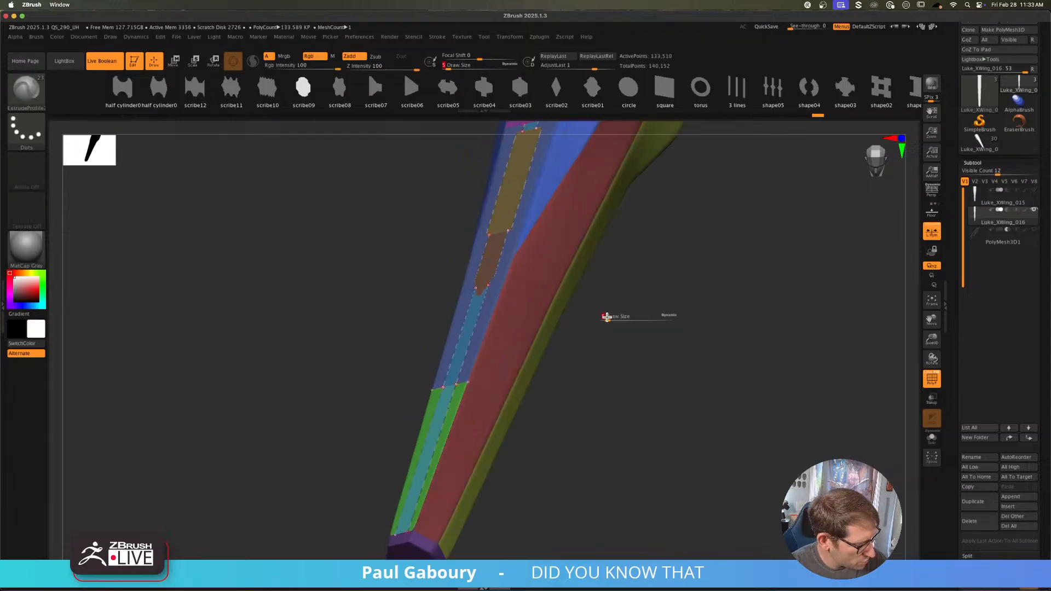
type("3")
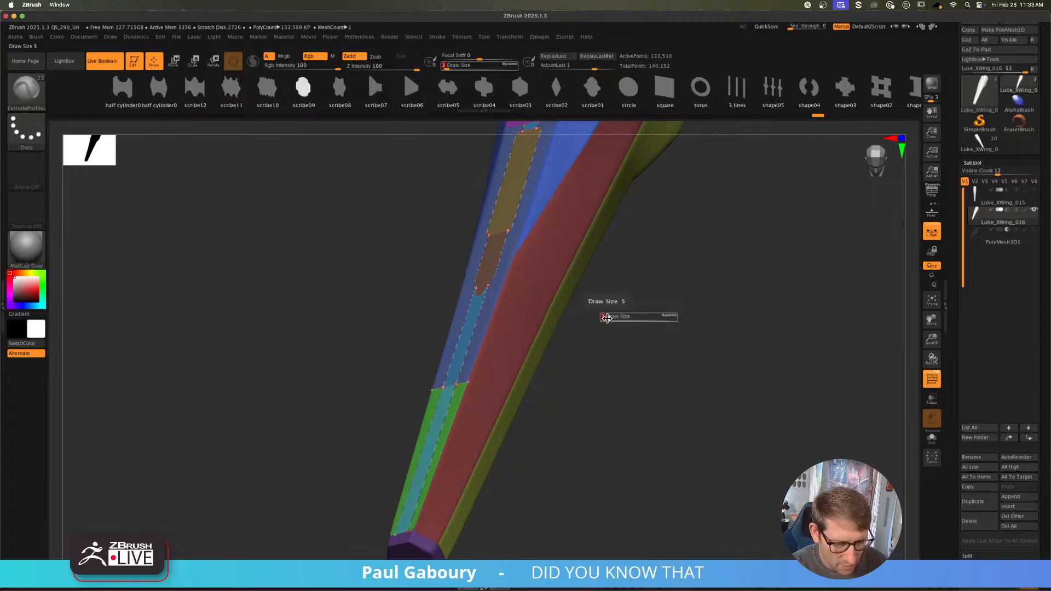
left_click_drag(607, 318, 621, 318)
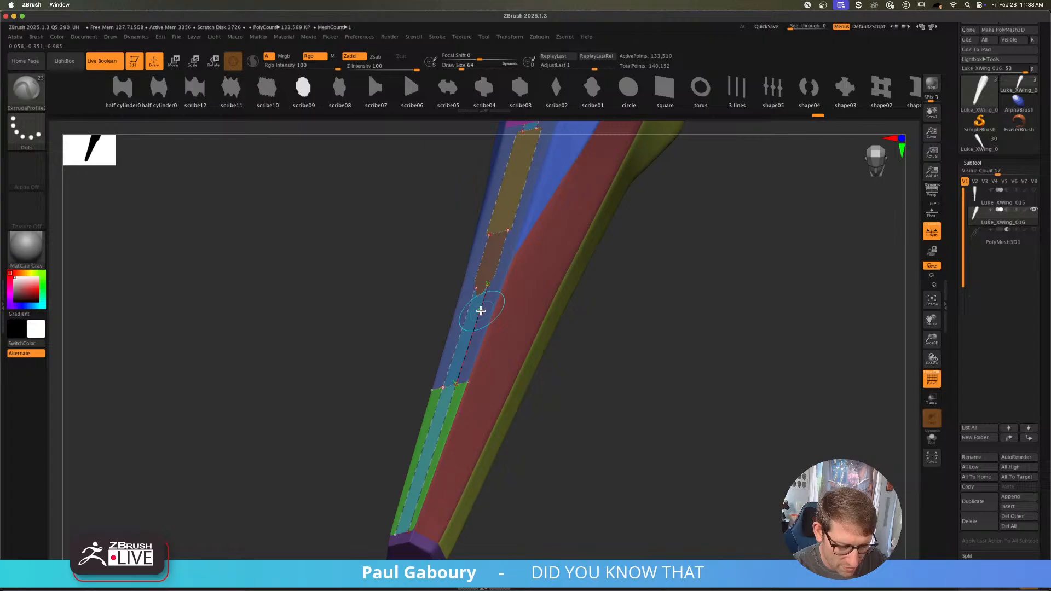
left_click(481, 310)
left_click_drag(593, 383, 603, 367, "alt")
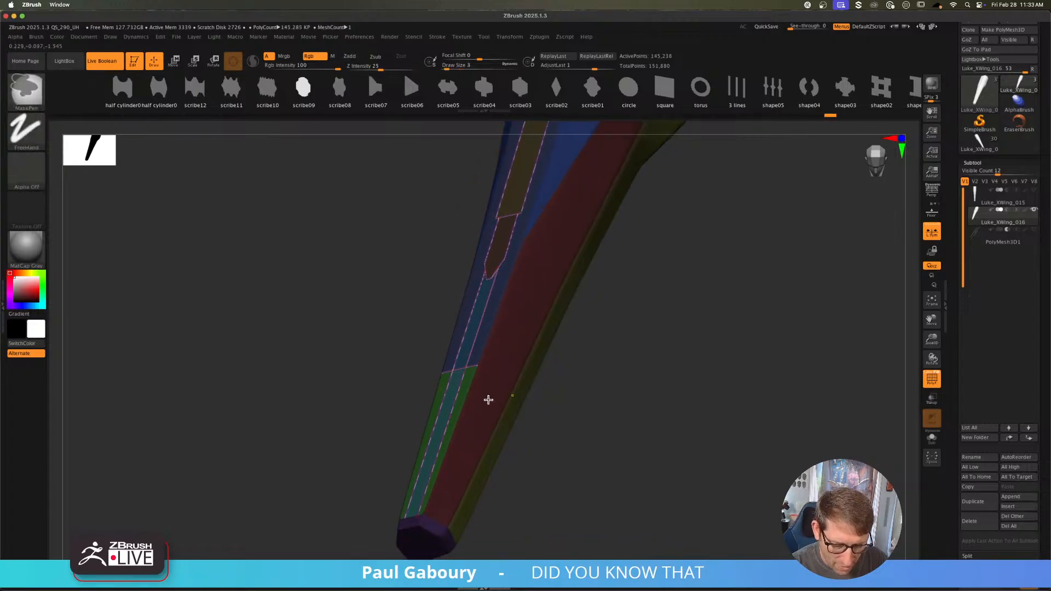
Step: Split the masked points of Luke_XWing_016 to separate the fuselage from the panel line extrusions
right_click_drag(488, 399, 466, 393, "ctrl")
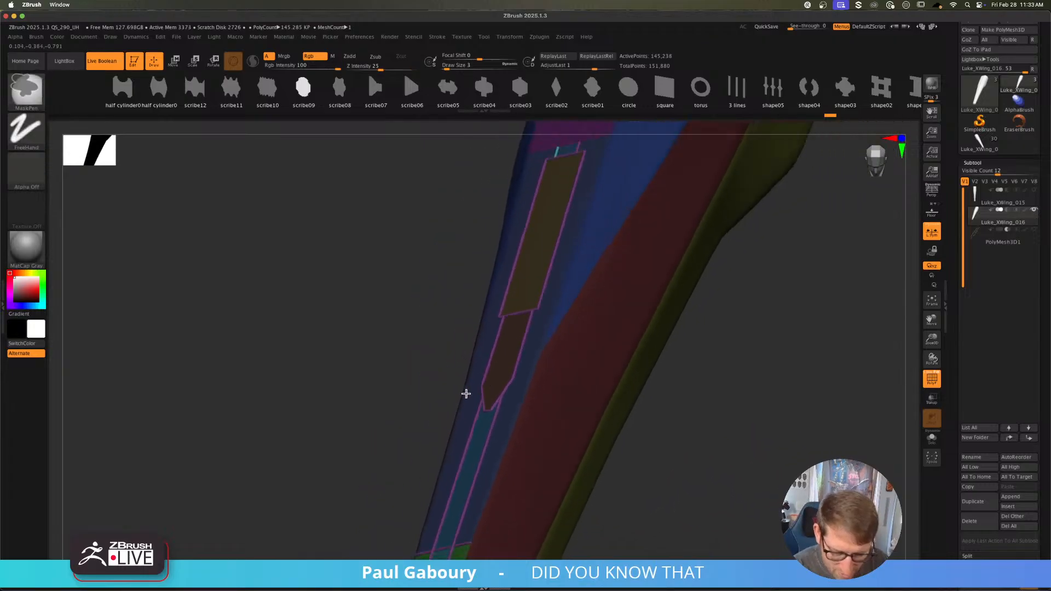
right_click_drag(560, 430, 507, 353, "alt")
left_click_drag(1042, 462, 1043, 409)
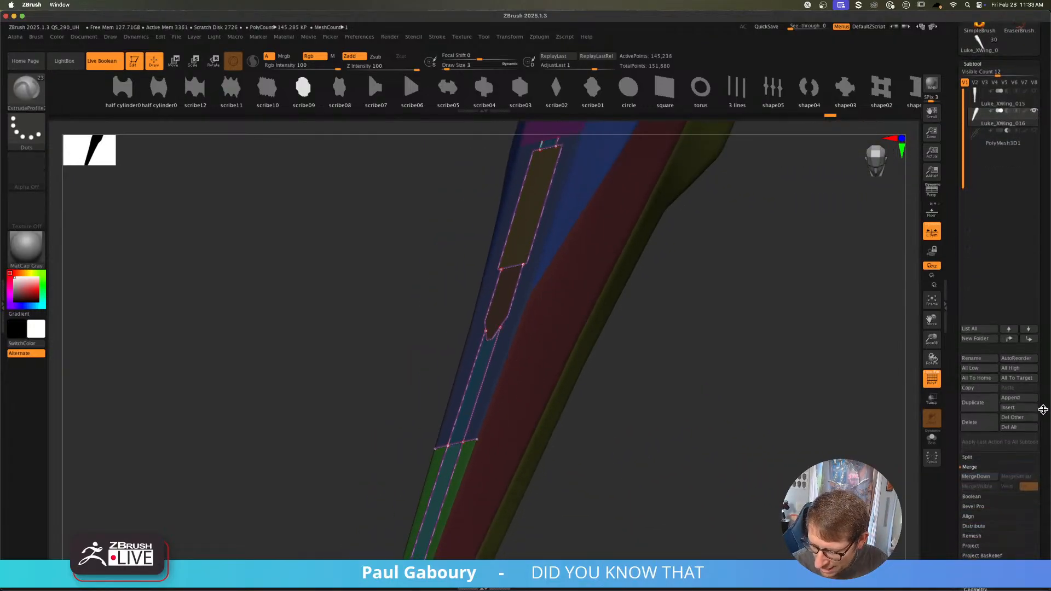
left_click(967, 457)
left_click(984, 505)
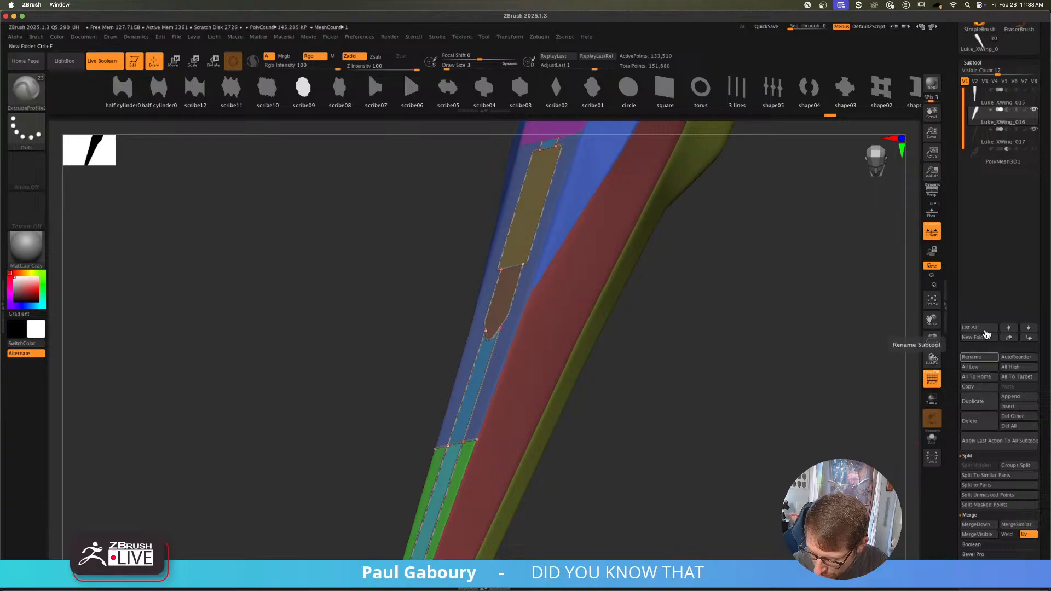
Step: Hide Luke_XWing_016, and show the Luke_XWing_015 fuselage together with the PolyMesh3D1 groove cutters
left_click(1034, 109)
left_click(1034, 90)
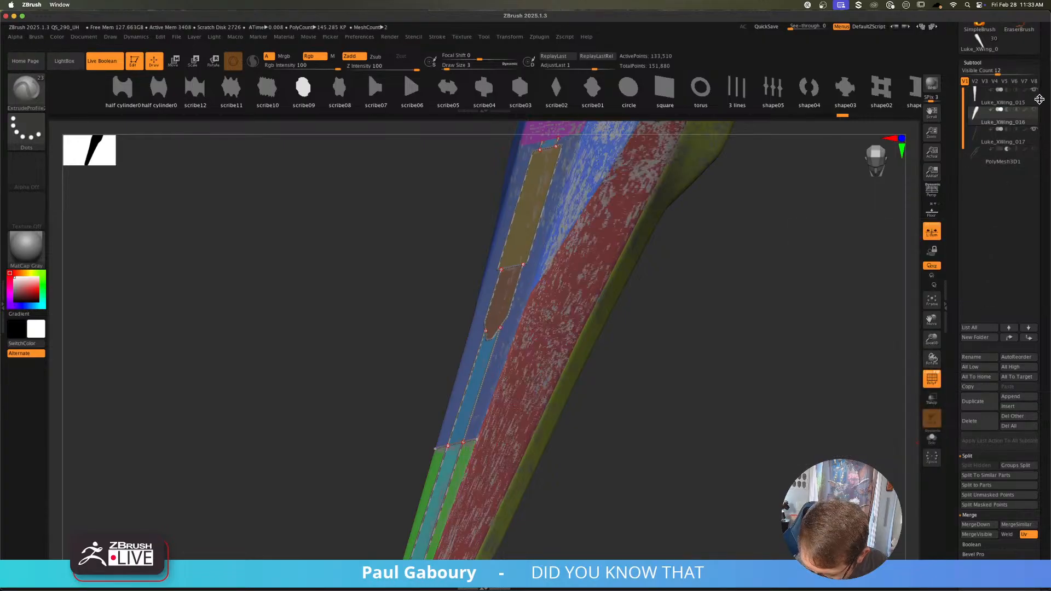
left_click(1033, 162)
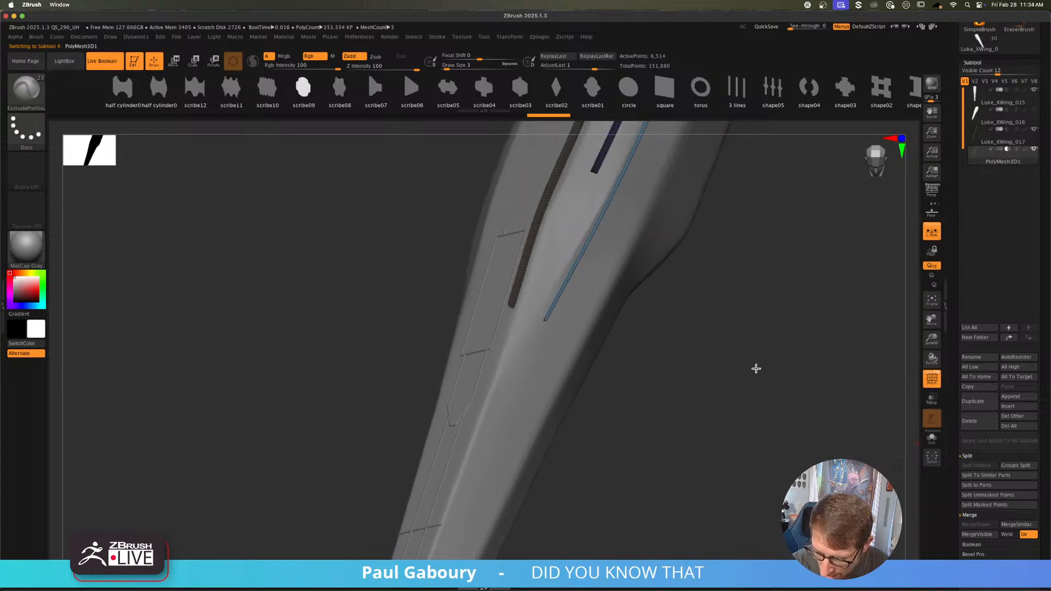
Step: Make the split panel-line subtool Luke_XWing_017 active, turn off polyframe, and set the subtool to subtraction
left_click(1031, 138)
right_click_drag(718, 307, 706, 354, "alt")
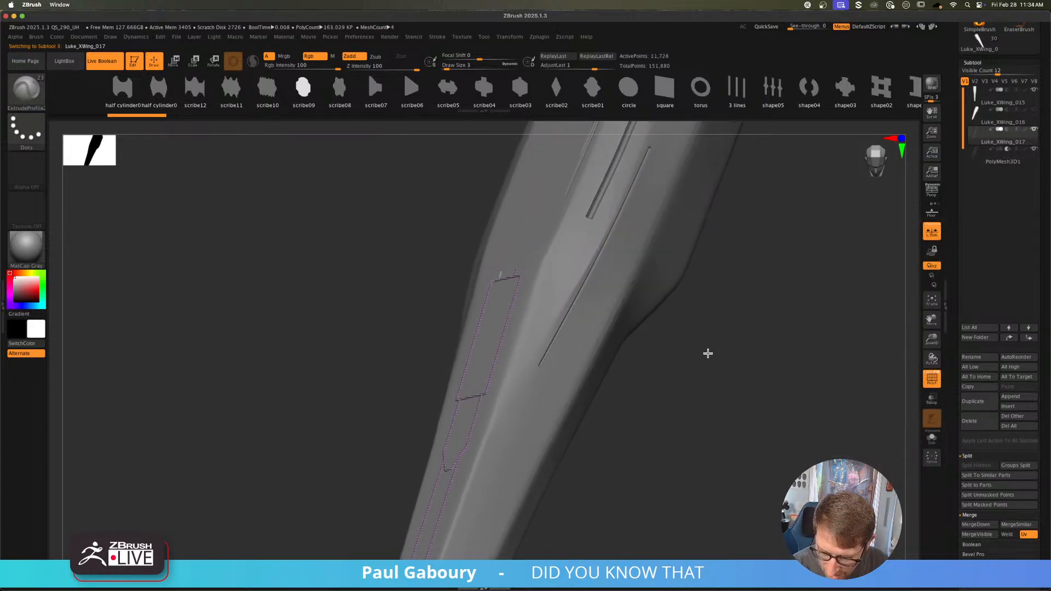
mouse_move(547, 378)
right_mouse_down("ctrl")
mouse_move(523, 432)
mouse_move(492, 433)
mouse_move(521, 443)
mouse_move(518, 432)
mouse_move(481, 436)
mouse_move(551, 340)
mouse_move(547, 370)
mouse_move(544, 335)
mouse_move(544, 457)
mouse_move(573, 458)
mouse_move(509, 422)
mouse_move(535, 496)
mouse_move(501, 418)
mouse_move(527, 454)
mouse_move(546, 404)
mouse_move(570, 450)
mouse_move(553, 407)
right_mouse_up("ctrl")
key("shift+f")
left_click(1008, 131)
key("ctrl")
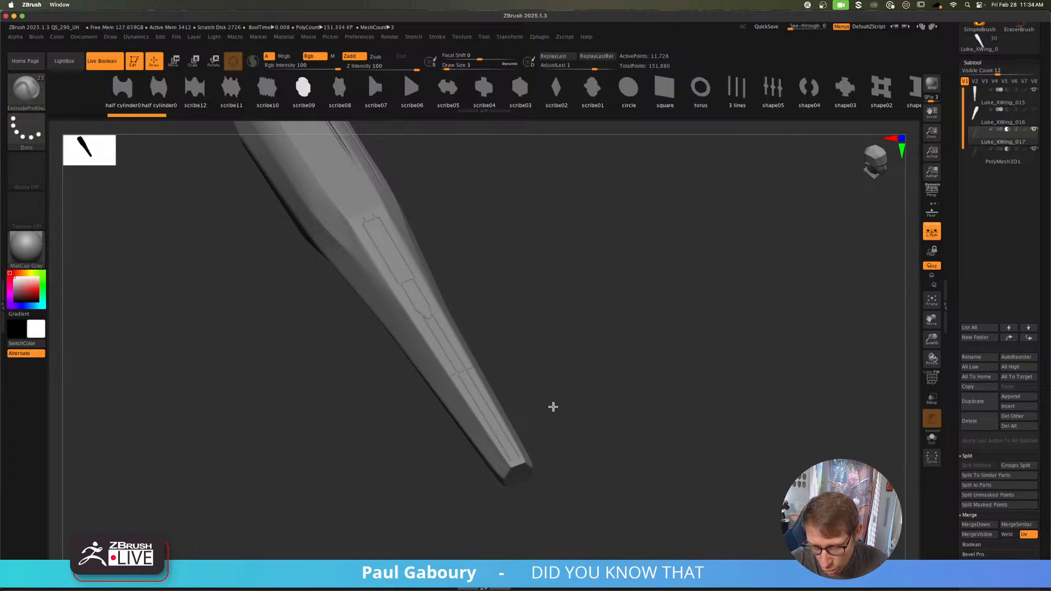
Step: Make Luke_XWing_016 the active subtool, hide the two subtools listed below it and display its polygroup colours
key("Up")
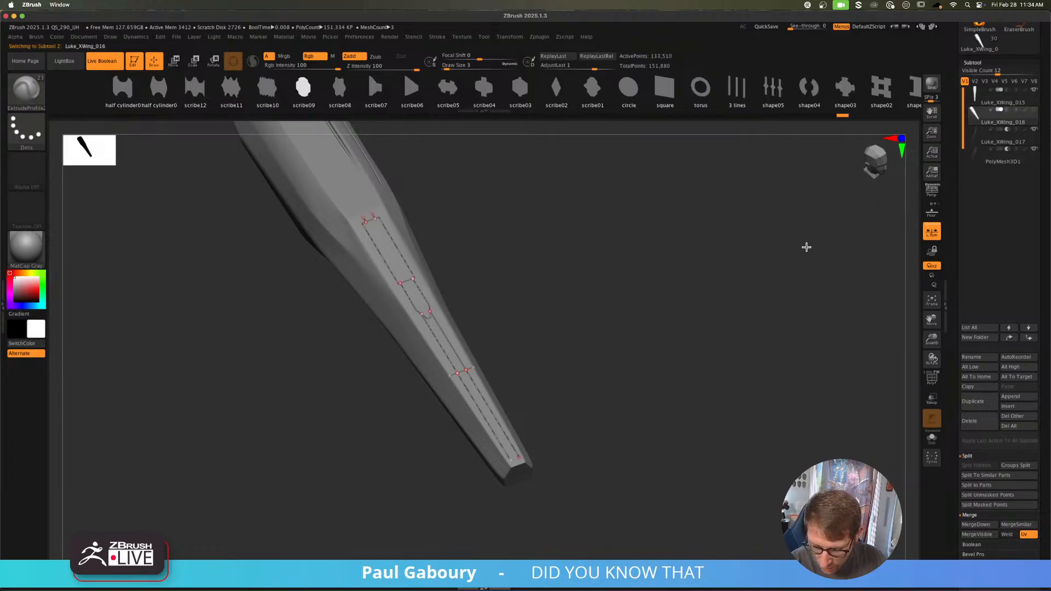
left_click(1034, 131)
left_click(1033, 150)
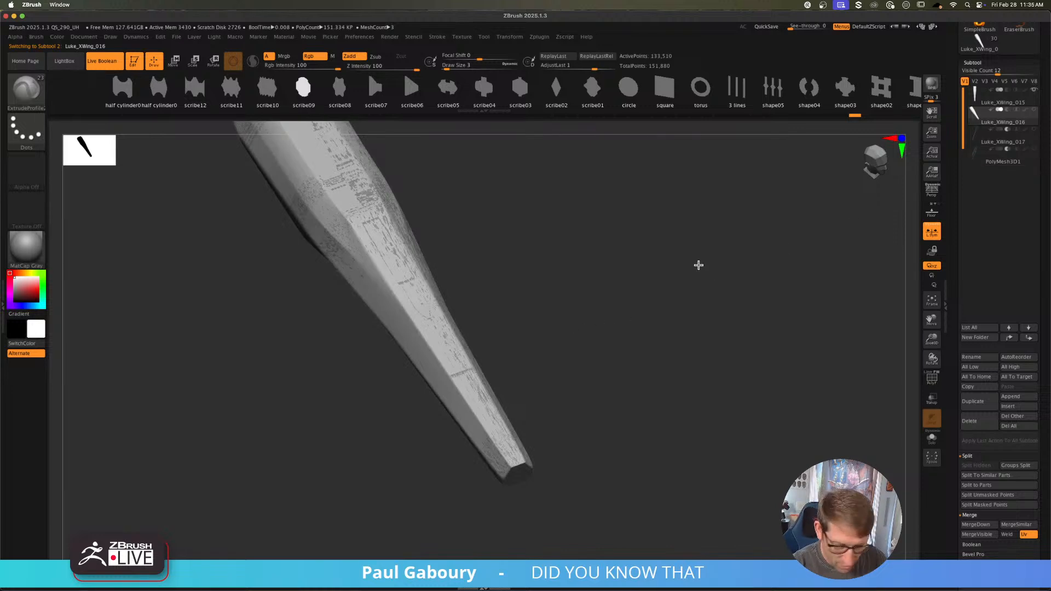
key("shift+f")
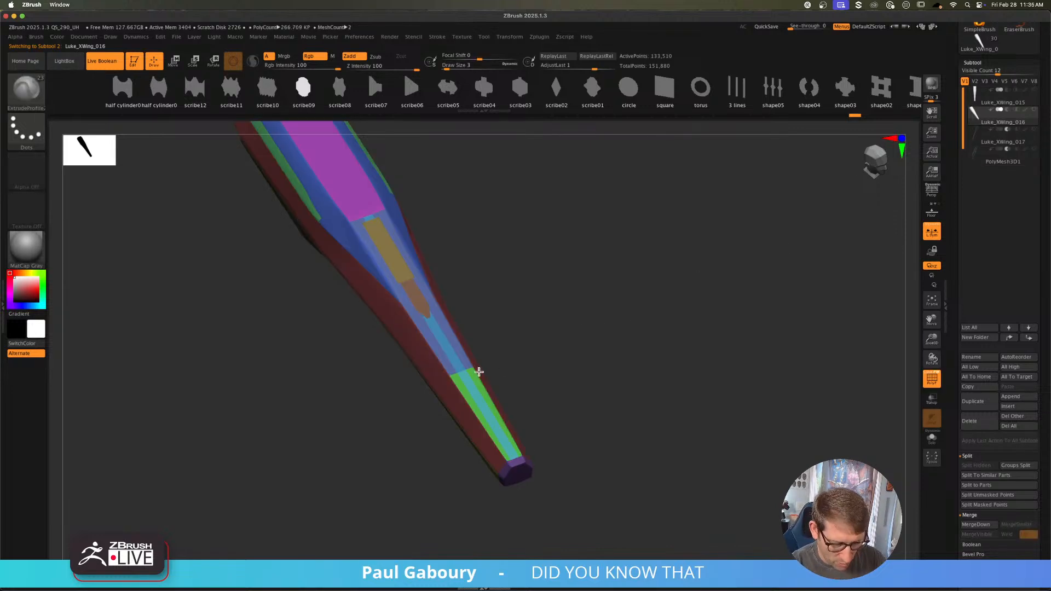
Step: Set the draw size to 29 and choose SelectRect as the selection brush
right_click_drag(479, 372, 493, 396, "ctrl")
key("s")
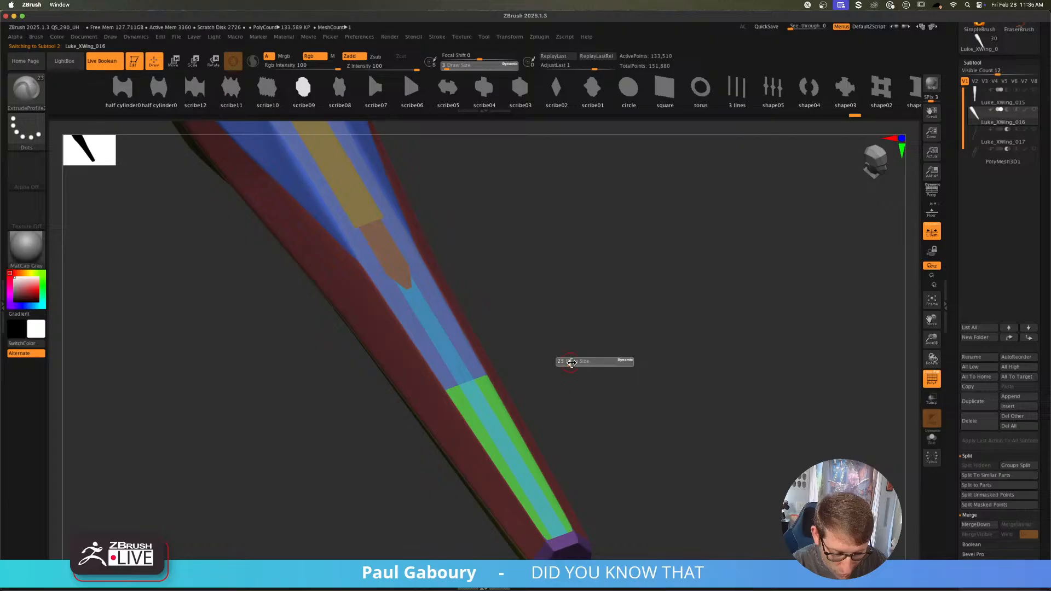
key("ctrl+shift")
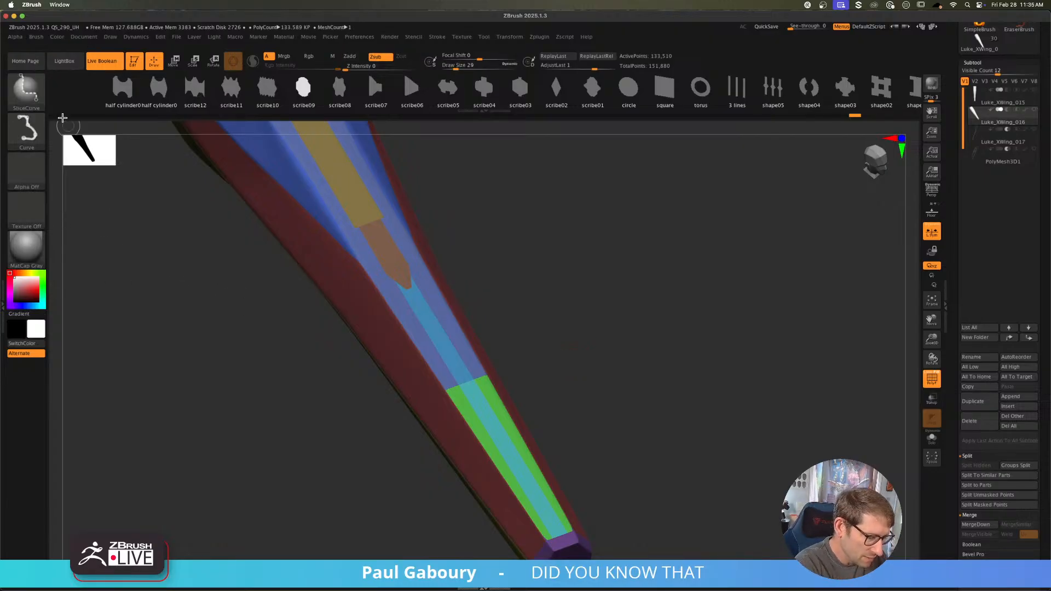
left_click(25, 90)
left_click(471, 137)
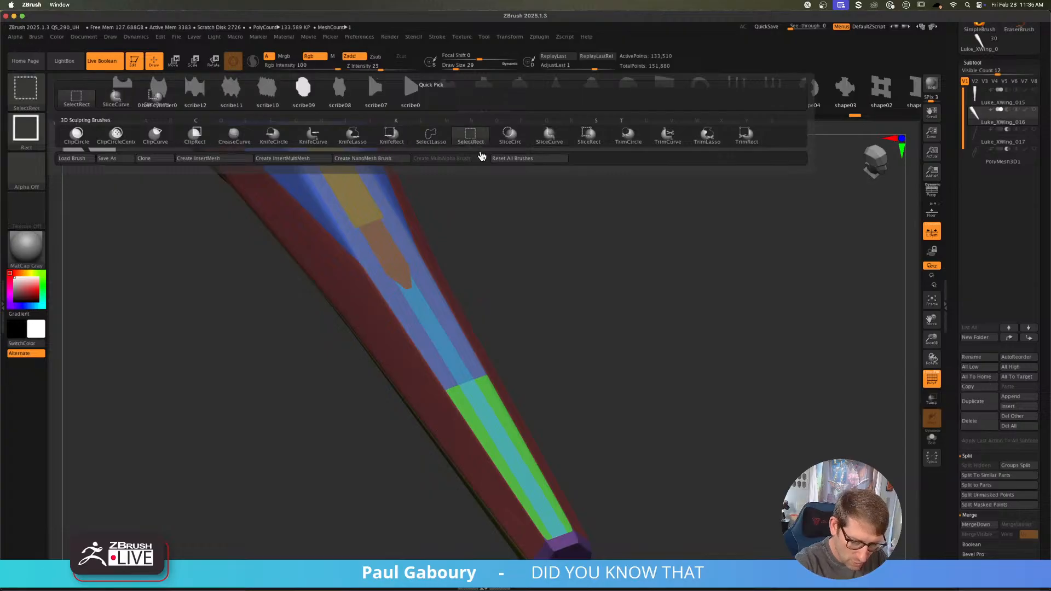
Step: Isolate the panel polygroups running along the narrow front of the nose by hiding them and inverting the visibility
left_click(456, 360, "ctrl+shift")
left_click(457, 360, "ctrl+shift")
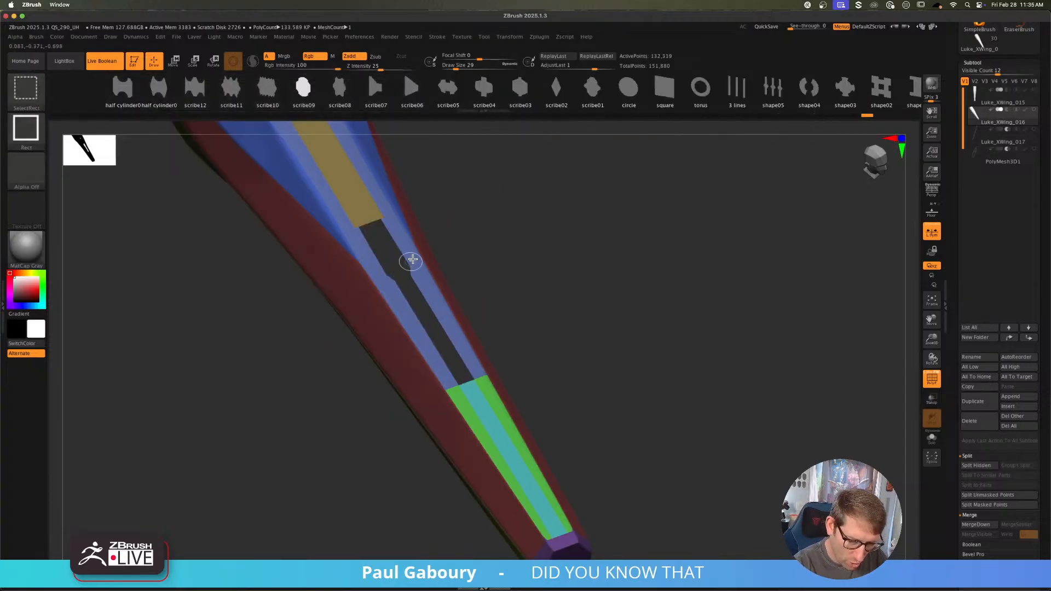
left_click(484, 417, "ctrl+shift")
left_click(502, 425, "ctrl+shift")
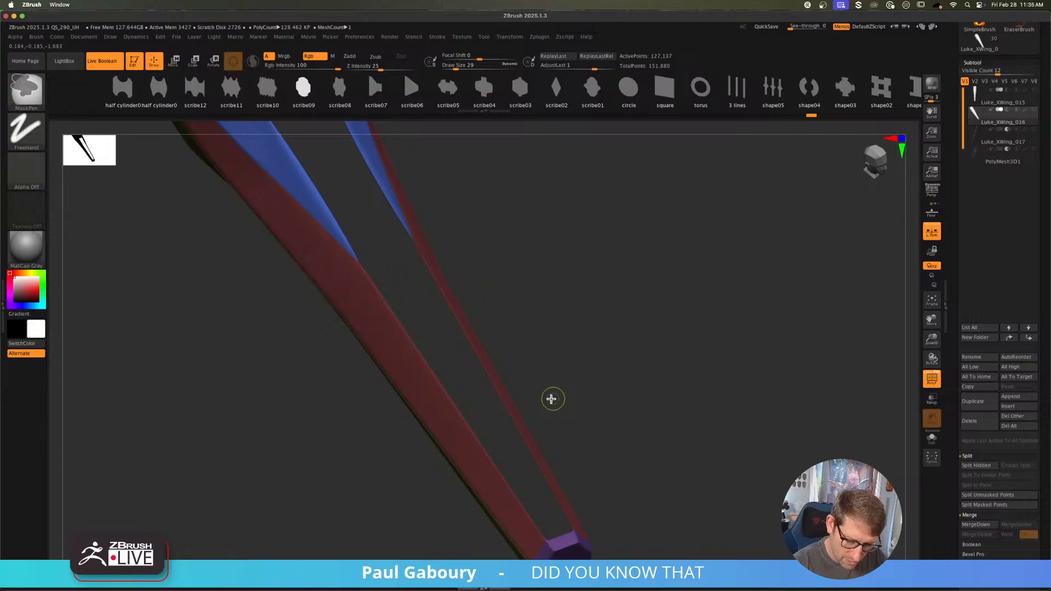
right_click_drag(551, 399, 497, 409, "ctrl")
left_click_drag(523, 363, 545, 391, "ctrl+shift")
mouse_move(544, 401)
right_mouse_down("alt")
mouse_move(526, 354)
mouse_move(528, 396)
right_mouse_up("alt")
key("shift+f")
key("shift+f")
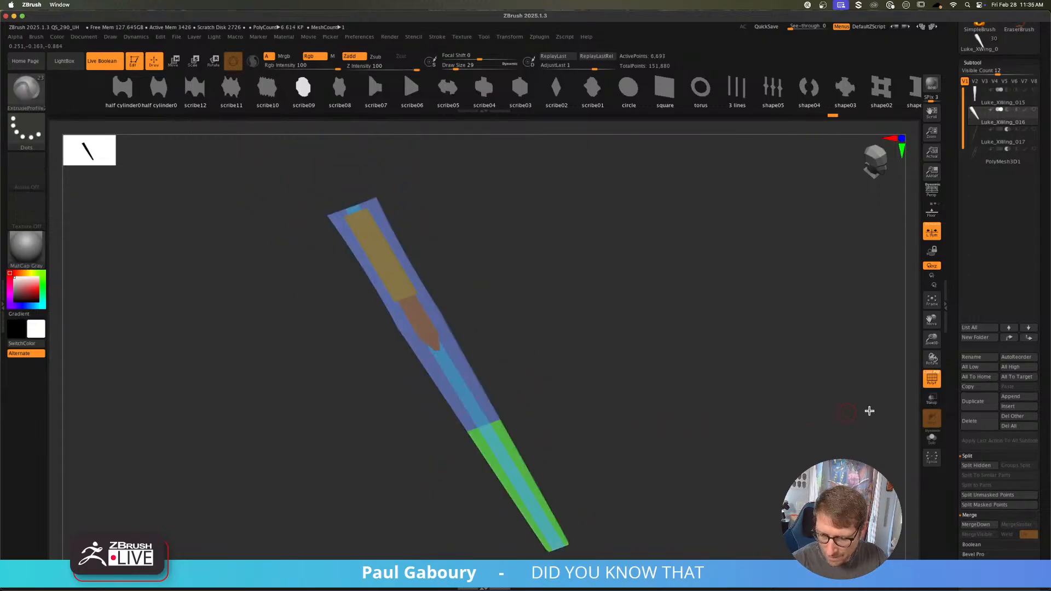
Step: Try Panel Loops with Double enabled and a thickness of 0.01 on the isolated panels, inspecting the seams without polygroup colours
scroll(1033, 311, "down", 10)
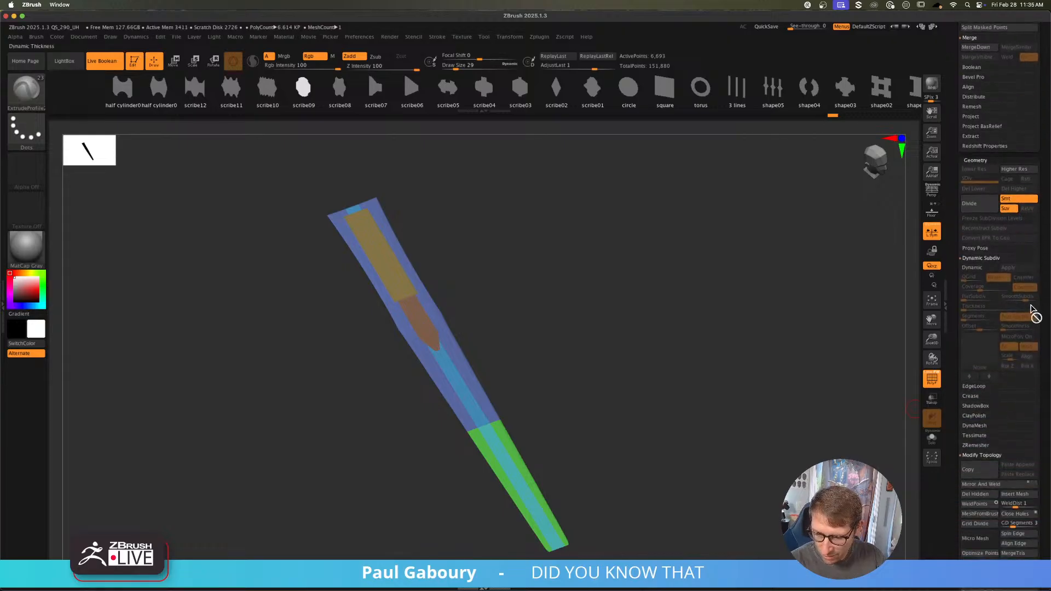
left_click(987, 258)
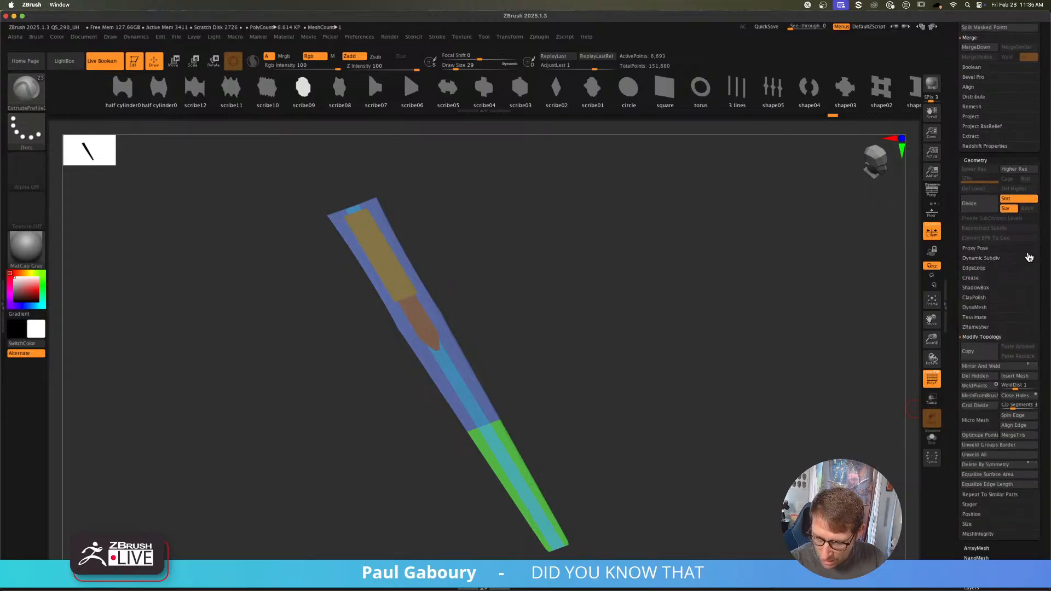
left_click(982, 338)
left_click(980, 269)
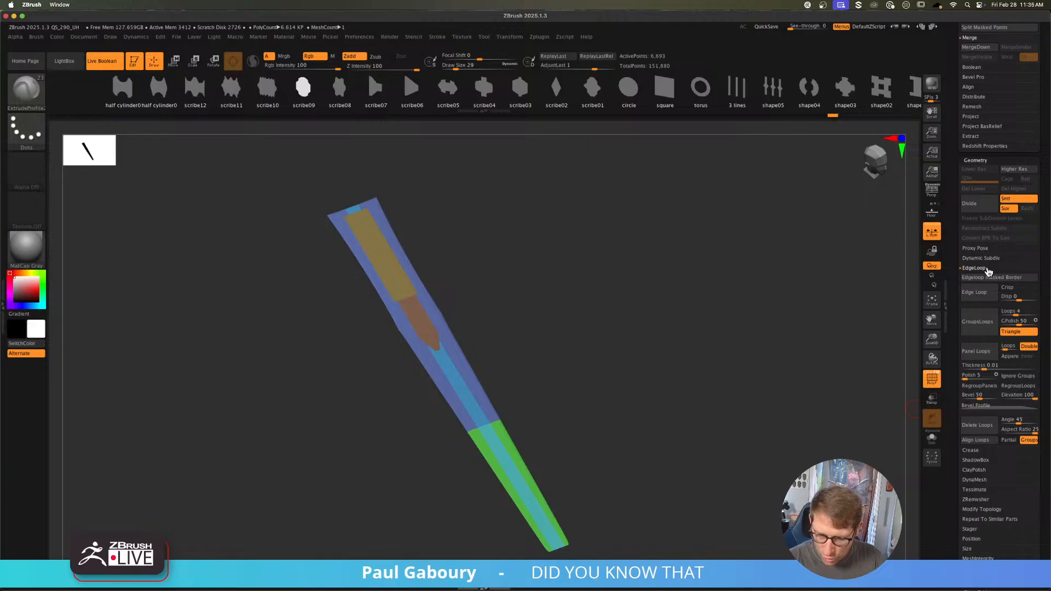
left_click(976, 351)
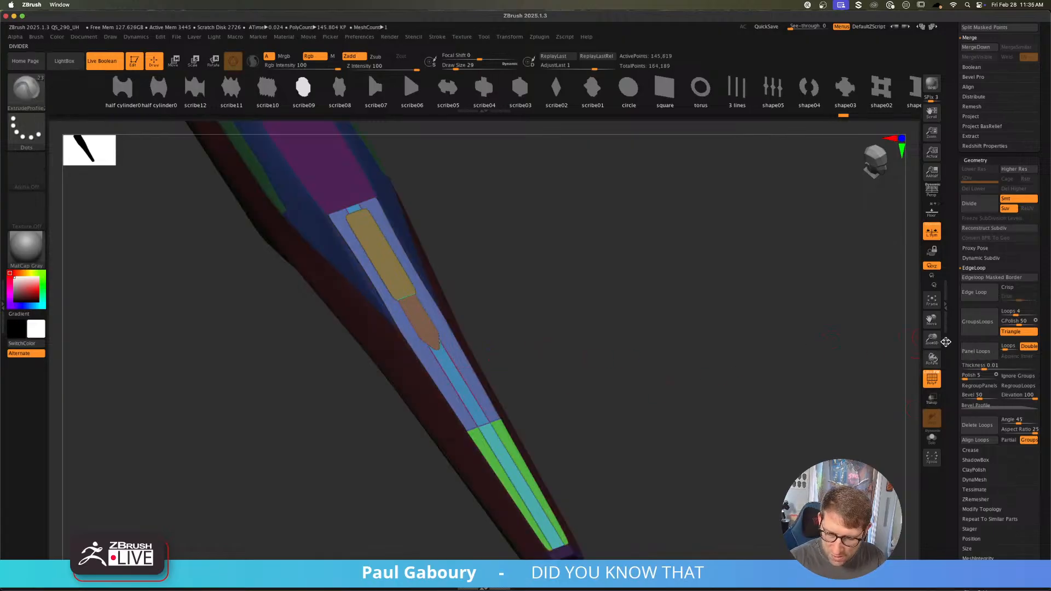
key("shift")
key("shift+f")
right_click_drag(465, 369, 448, 232, "ctrl")
mouse_move(514, 407)
right_mouse_down()
mouse_move(546, 422)
mouse_move(519, 418)
right_mouse_up()
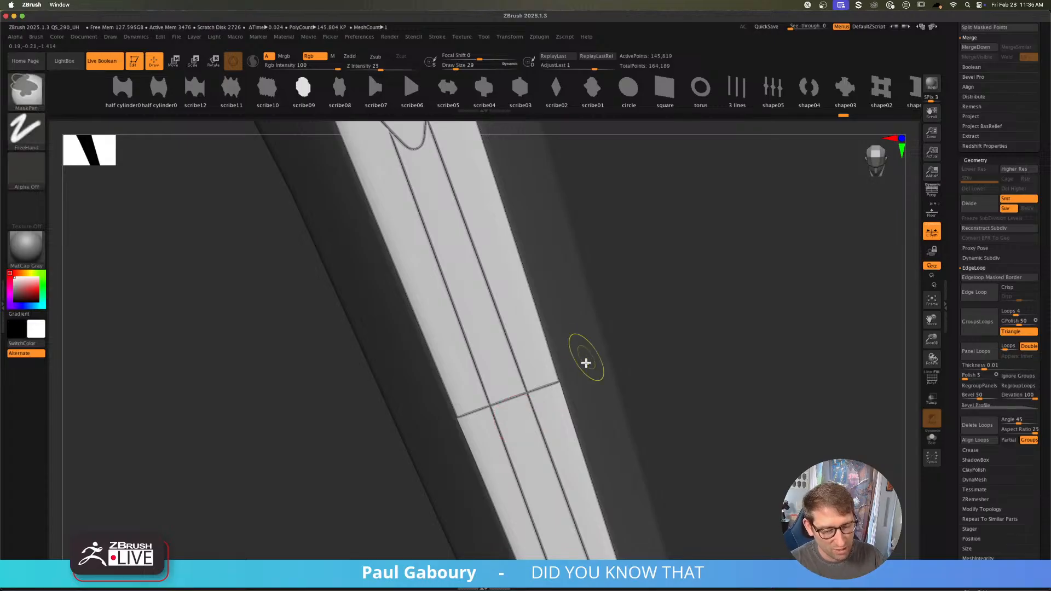
mouse_move(587, 363)
right_mouse_down("ctrl")
mouse_move(537, 350)
mouse_move(538, 397)
right_mouse_up("ctrl")
Step: Undo the double-sided panel loops, disable Double and apply Panel Loops to the isolated nose panels again
key("shift+d")
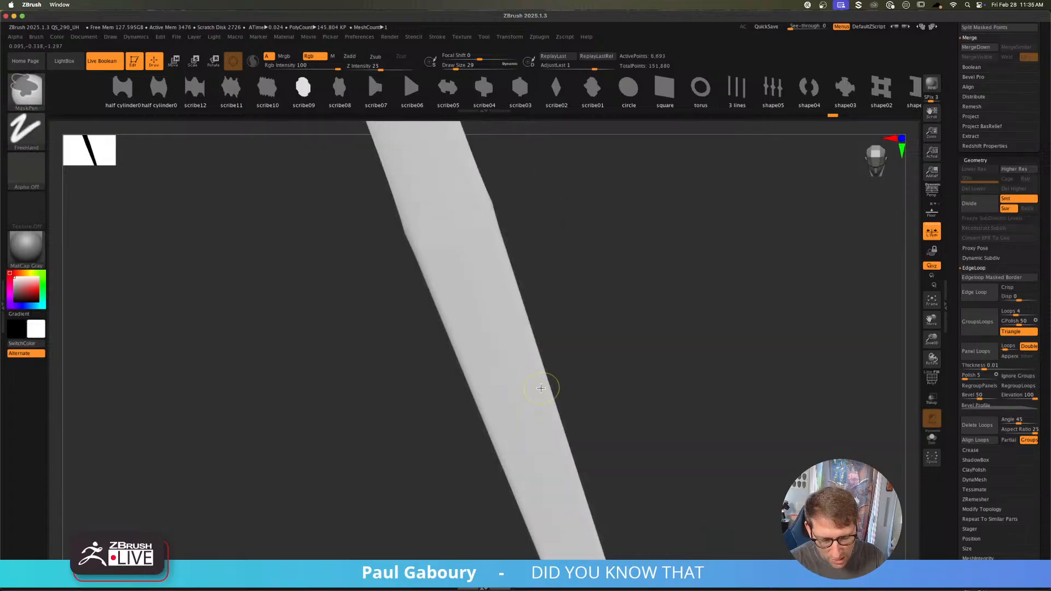
key("shift+f")
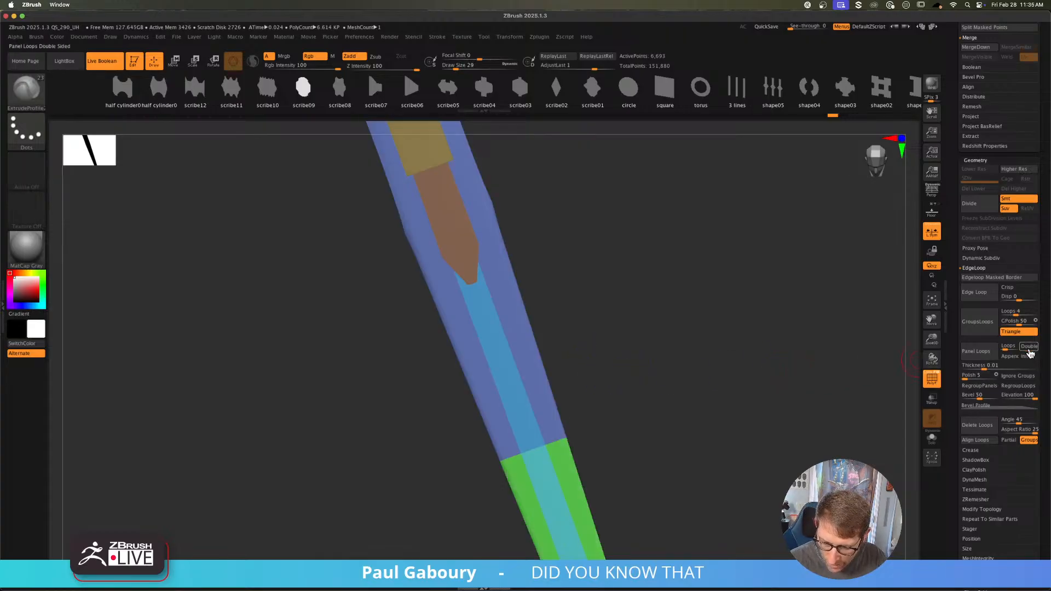
left_click(976, 351)
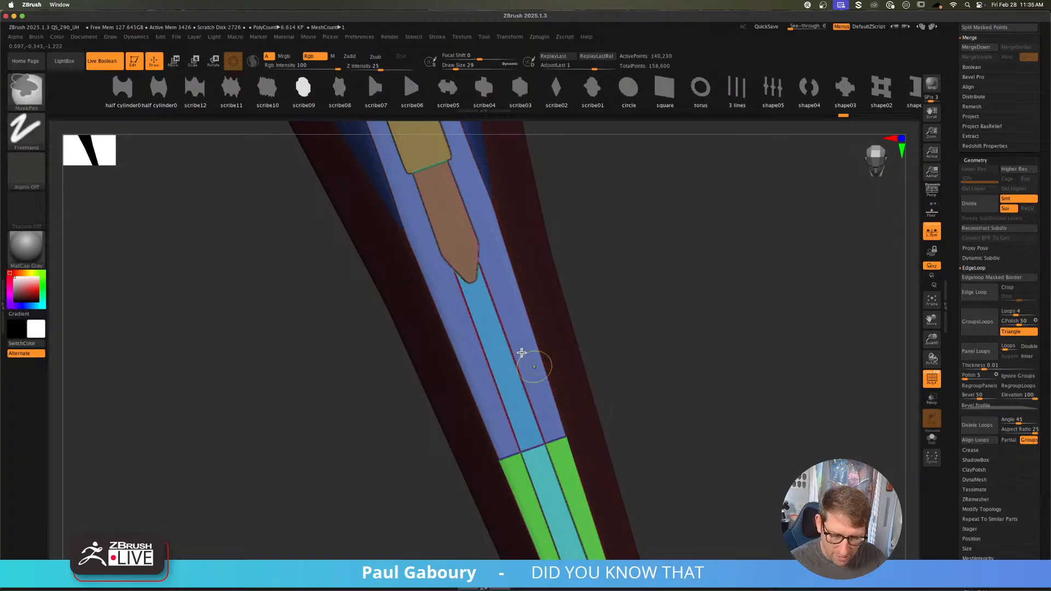
right_click_drag(516, 329, 521, 355, "ctrl")
mouse_move(514, 352)
left_mouse_down("shift")
mouse_move(542, 443)
mouse_move(483, 296)
left_mouse_up("shift")
key("shift+f")
right_click_drag(606, 456, 564, 434, "ctrl")
right_click_drag(522, 309, 496, 433, "ctrl")
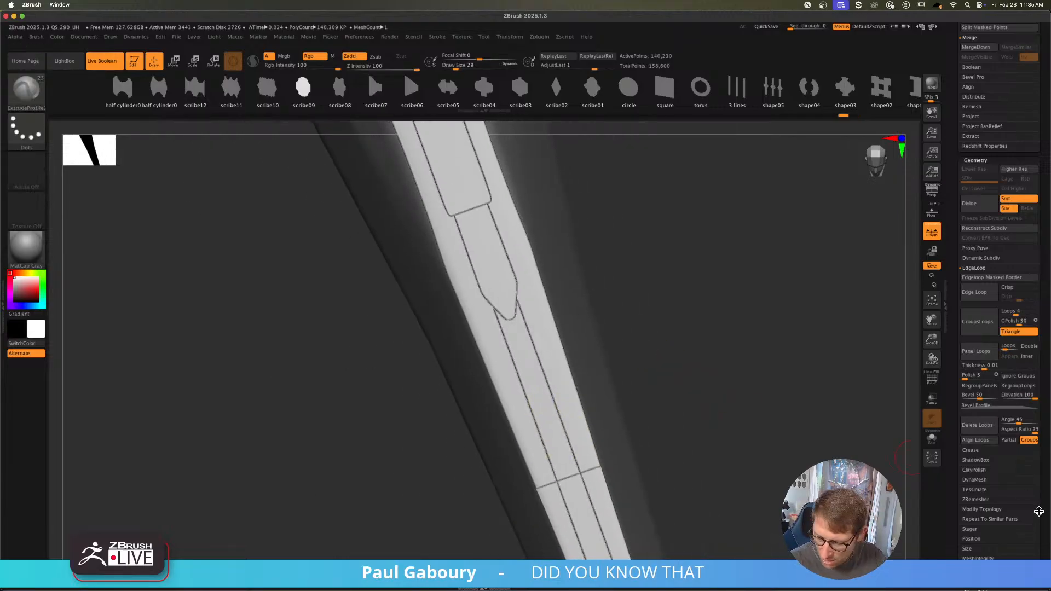
Step: Apply the Polish deformation to the unmasked nose panels and inspect their softened seams up close
scroll(987, 403, "down", 5)
scroll(987, 402, "down", 3)
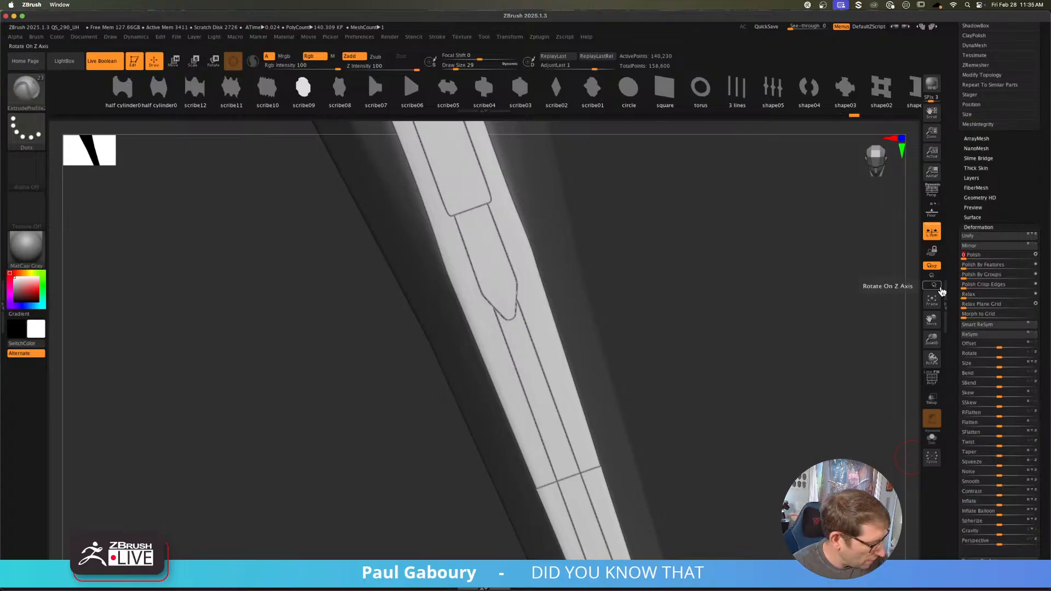
key("Return")
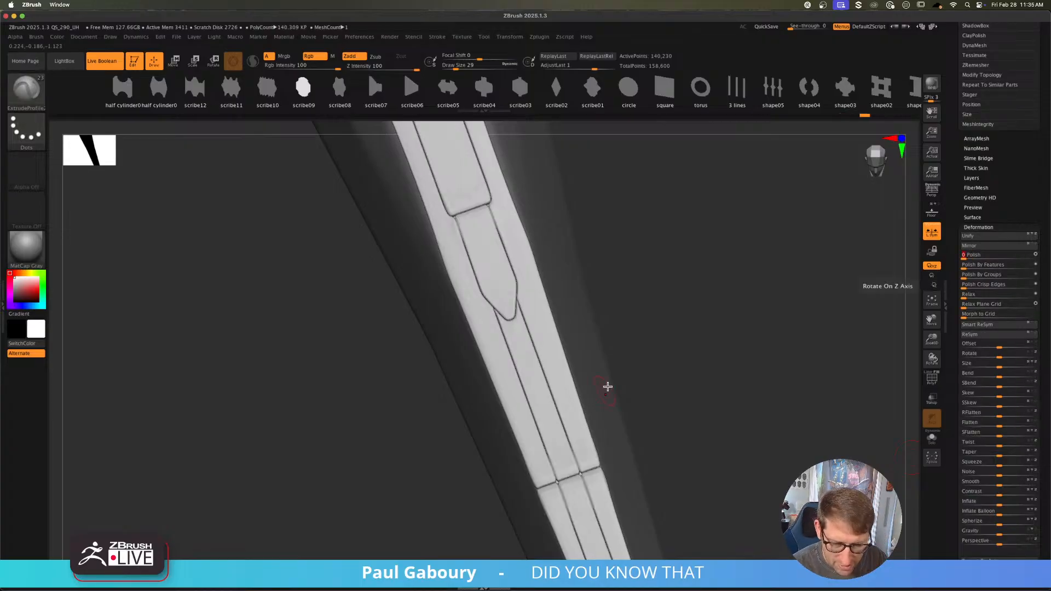
mouse_move(606, 387)
right_mouse_down("ctrl")
mouse_move(637, 397)
mouse_move(587, 346)
mouse_move(603, 376)
right_mouse_up("ctrl")
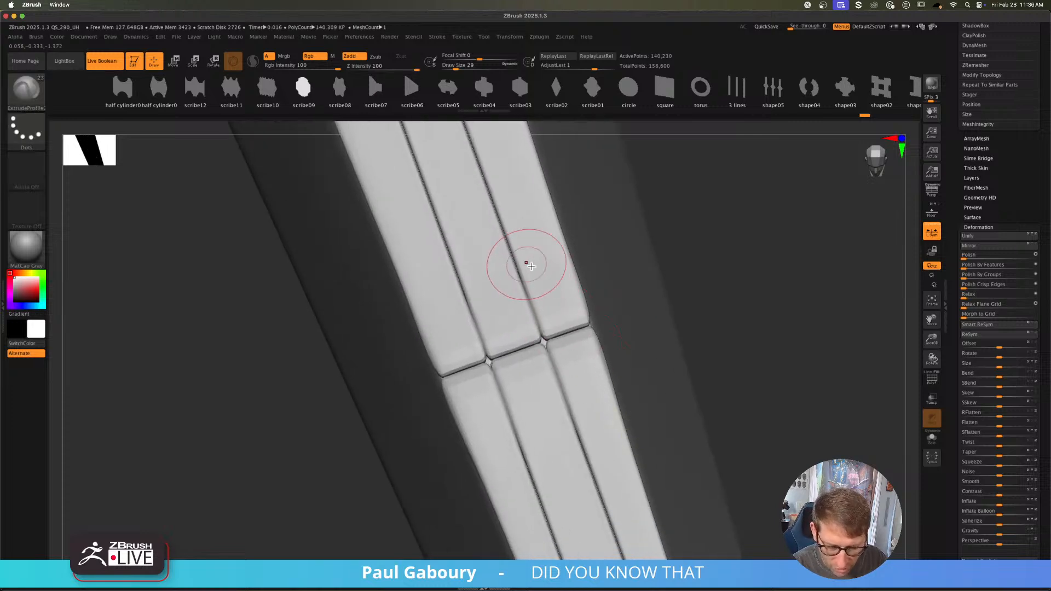
mouse_move(547, 267)
right_mouse_down("alt")
mouse_move(530, 378)
mouse_move(516, 382)
mouse_move(540, 381)
mouse_move(538, 430)
mouse_move(542, 380)
mouse_move(561, 408)
right_mouse_up("alt")
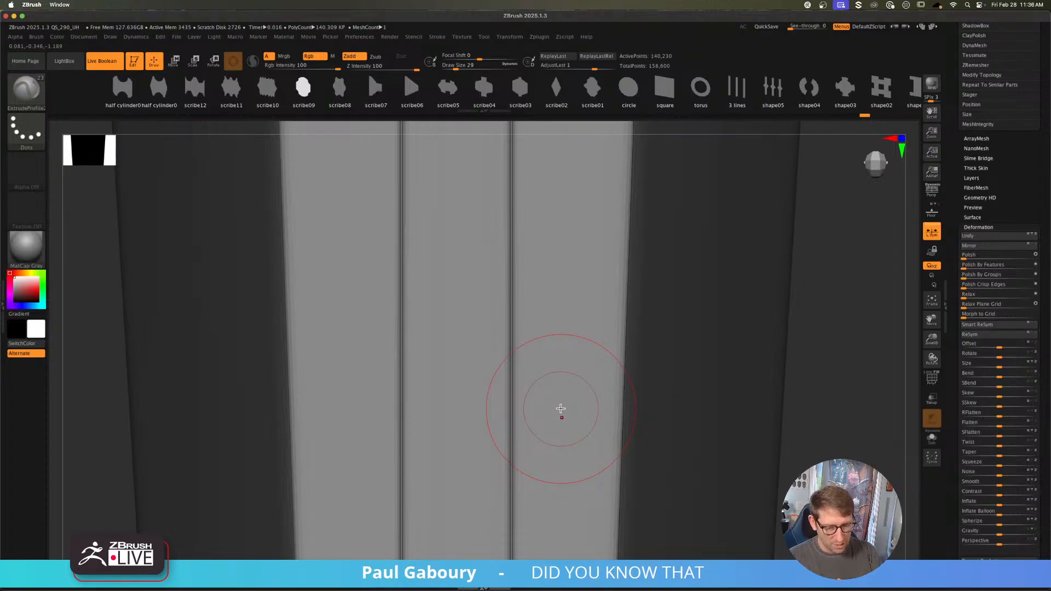
Step: Re-apply the last deformation to the active subtool with Repeat To Active and check the panel seams
scroll(1045, 493, "down", 1)
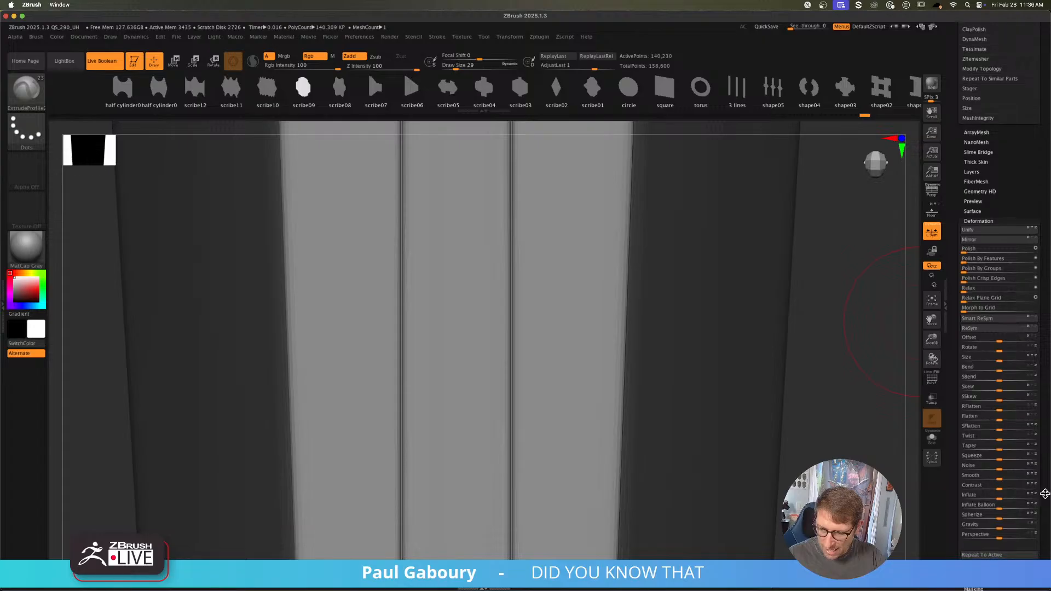
scroll(1045, 493, "down", 5)
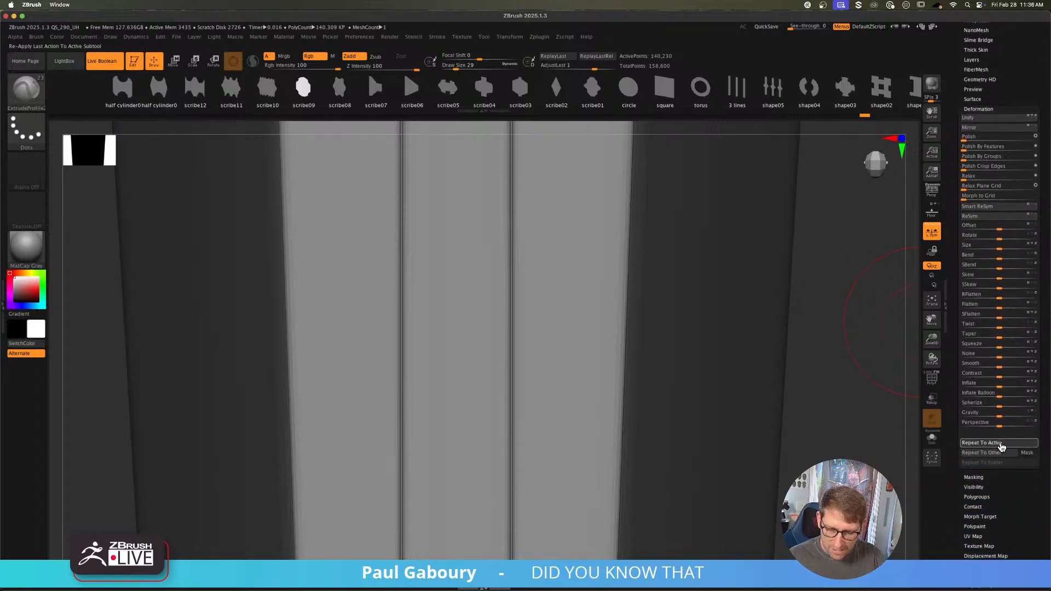
left_click(1000, 443)
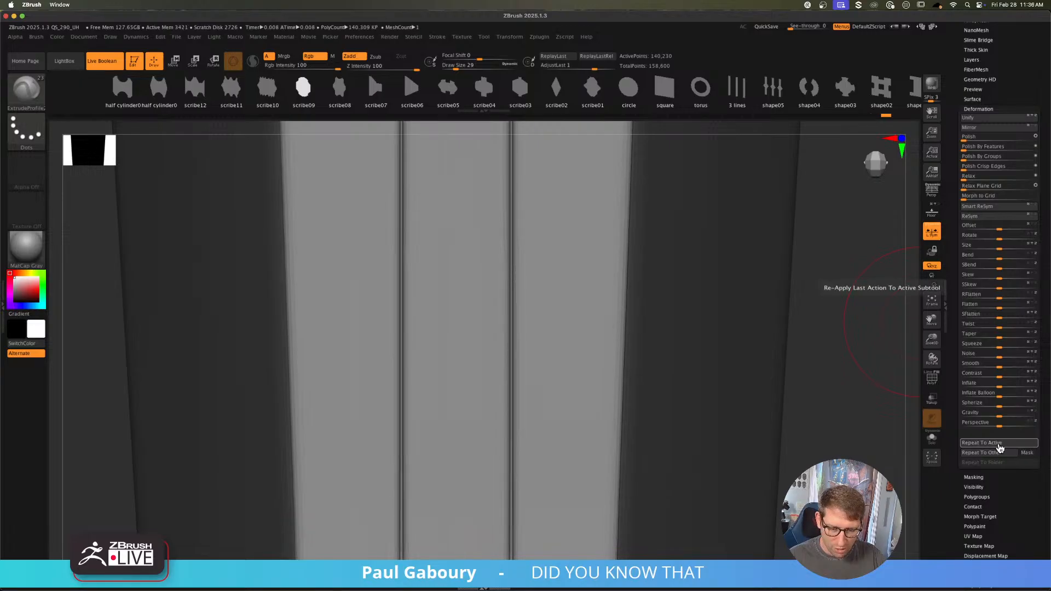
right_click_drag(525, 333, 477, 415, "ctrl")
right_click_drag(667, 399, 660, 420, "alt")
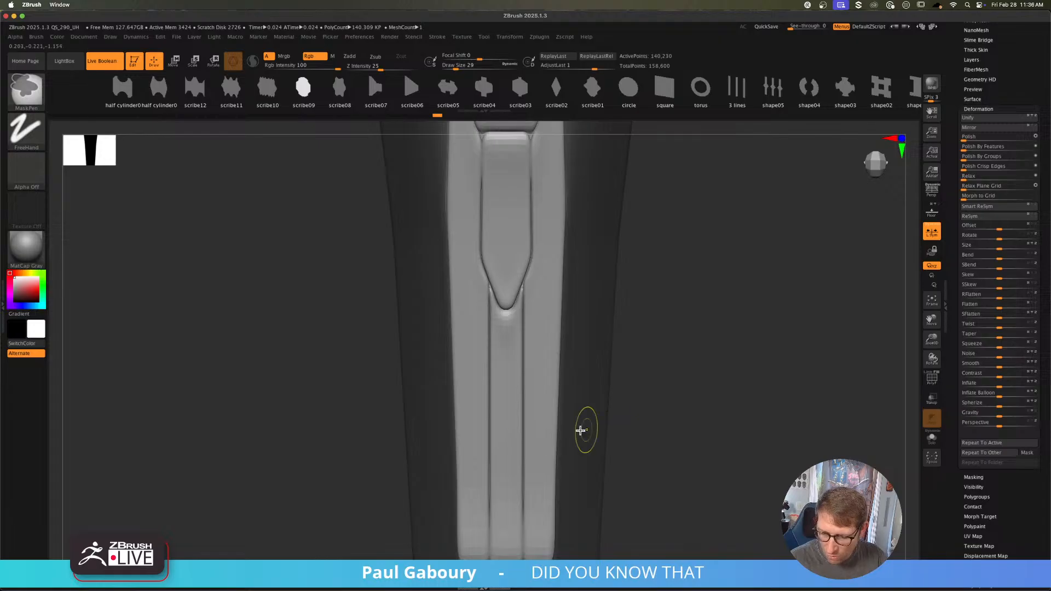
right_click_drag(581, 429, 593, 422, "ctrl")
Step: Apply the Inflate Balloon deformation to the nose panels, clear the mask and inspect the panelled nose from several angles
left_click(1000, 394)
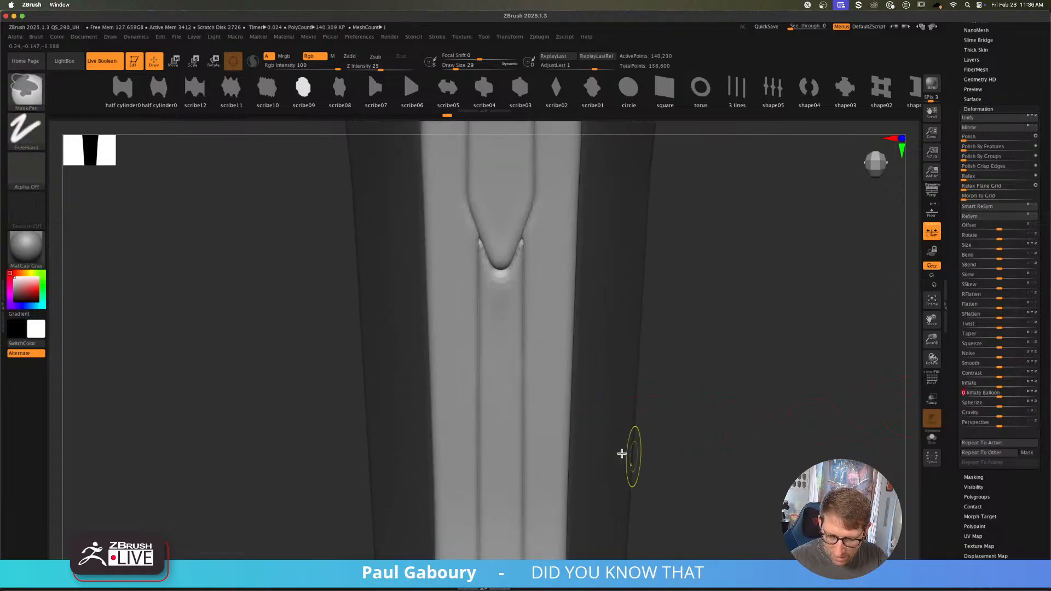
right_click_drag(622, 453, 648, 394, "ctrl")
left_click_drag(647, 394, 656, 451, "ctrl")
right_click_drag(655, 471, 623, 454)
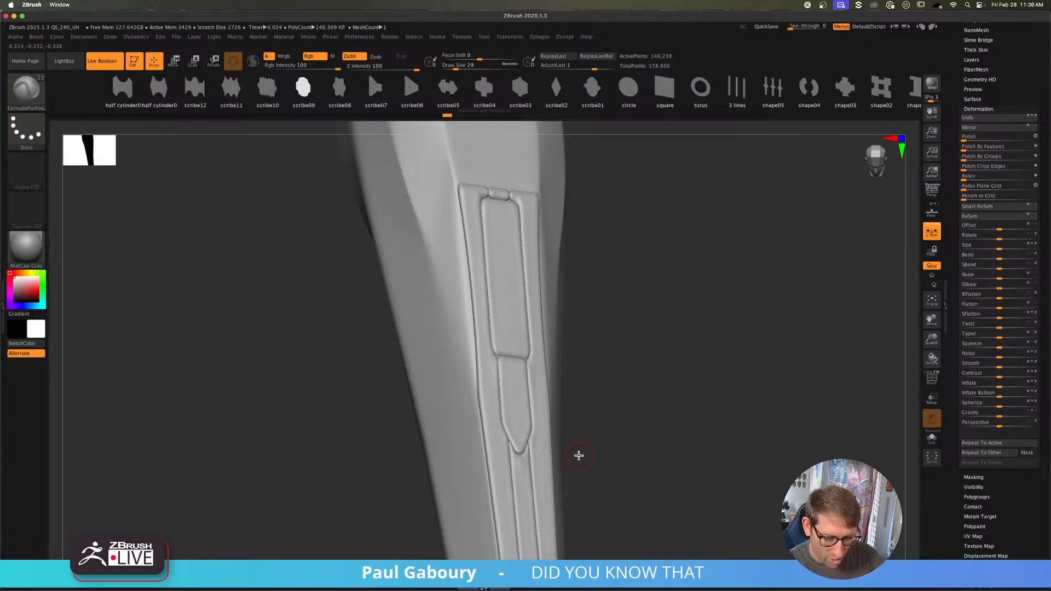
right_click_drag(577, 452, 553, 387)
right_click_drag(562, 435, 561, 378)
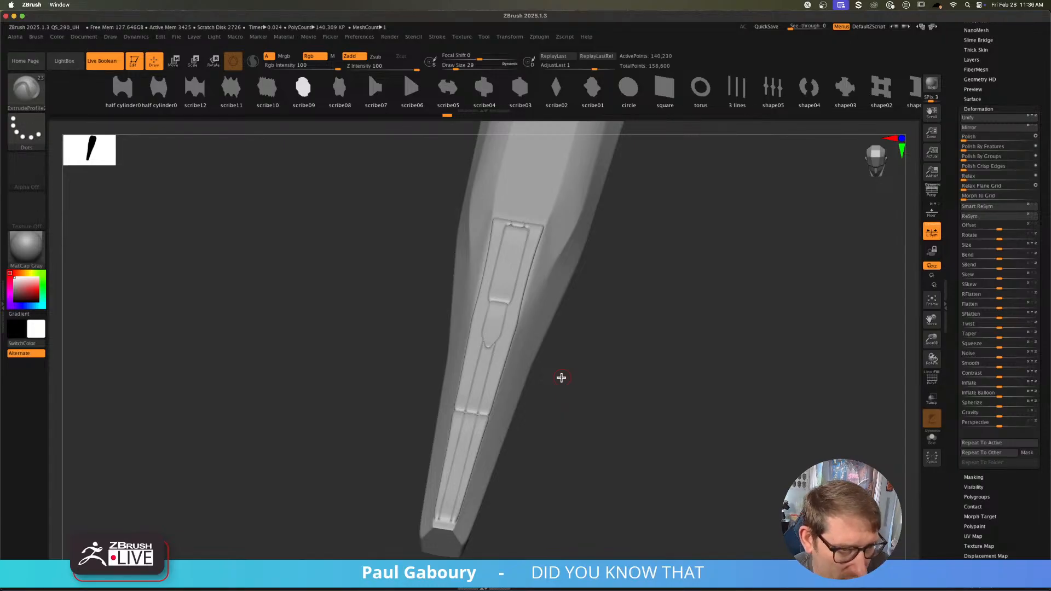
Step: Undo the deformations and panel loops until only the plain isolated nose panels remain
right_click_drag(561, 377, 652, 383, "ctrl")
key("ctrl+z")
key("ctrl+z")
key("ctrl+z")
key("ctrl+z")
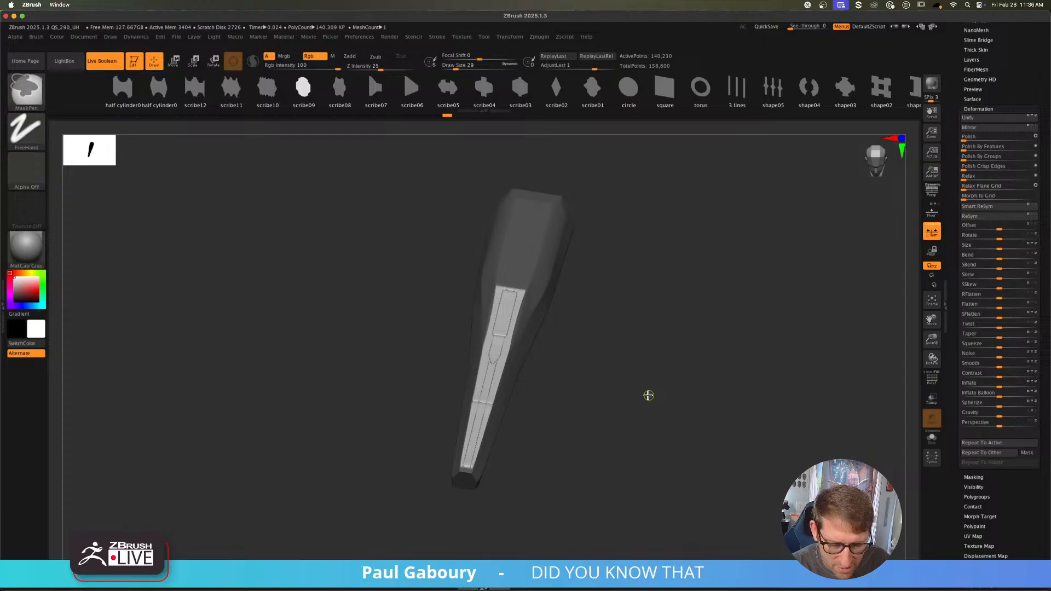
key("ctrl+z")
key("ctrl+z")
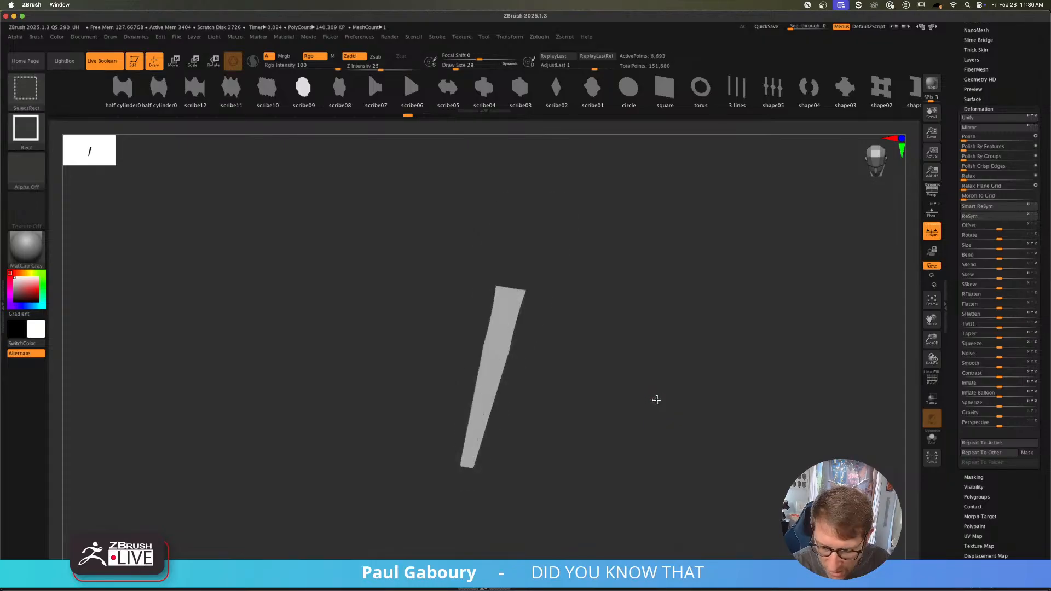
Step: Unhide the whole nose mesh and switch to the tool holding the complete X-wing model
left_click(657, 399, "ctrl+shift")
left_click_drag(953, 295, 965, 476)
left_click(980, 201)
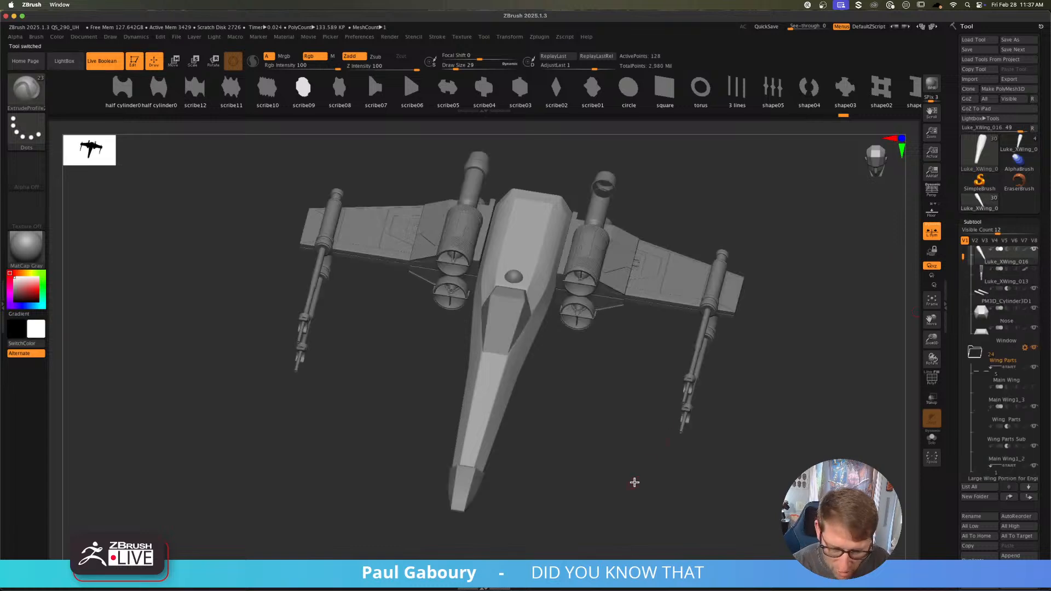
Step: Turn off Live Boolean, shrink the X-wing view into the canvas's upper-left area and take a canvas snapshot of it
left_click(103, 61)
left_click_drag(657, 424, 518, 417, "alt")
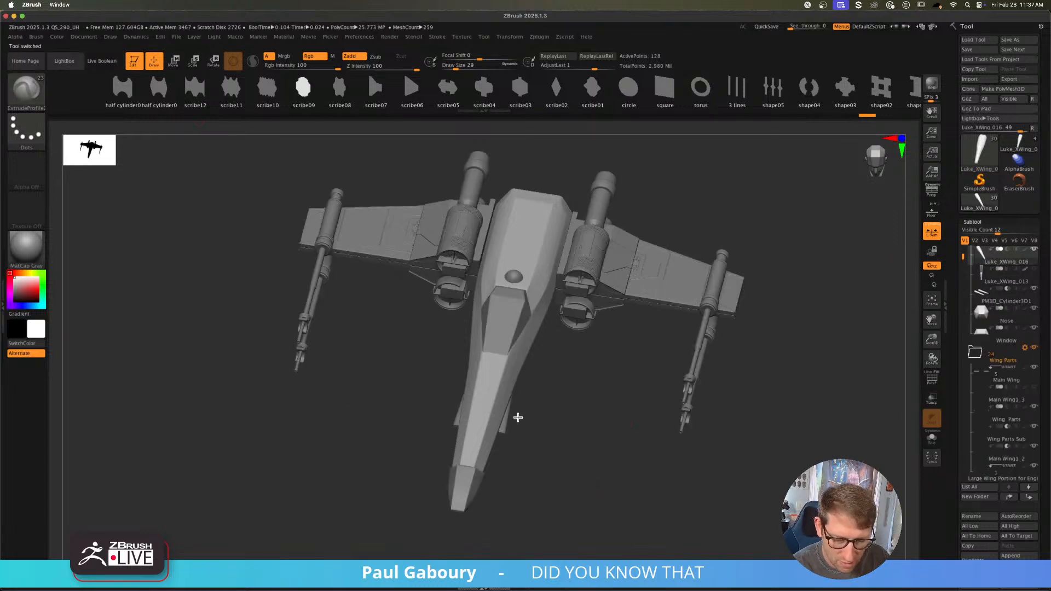
right_click_drag(528, 439, 496, 453, "ctrl")
left_click_drag(514, 427, 546, 421)
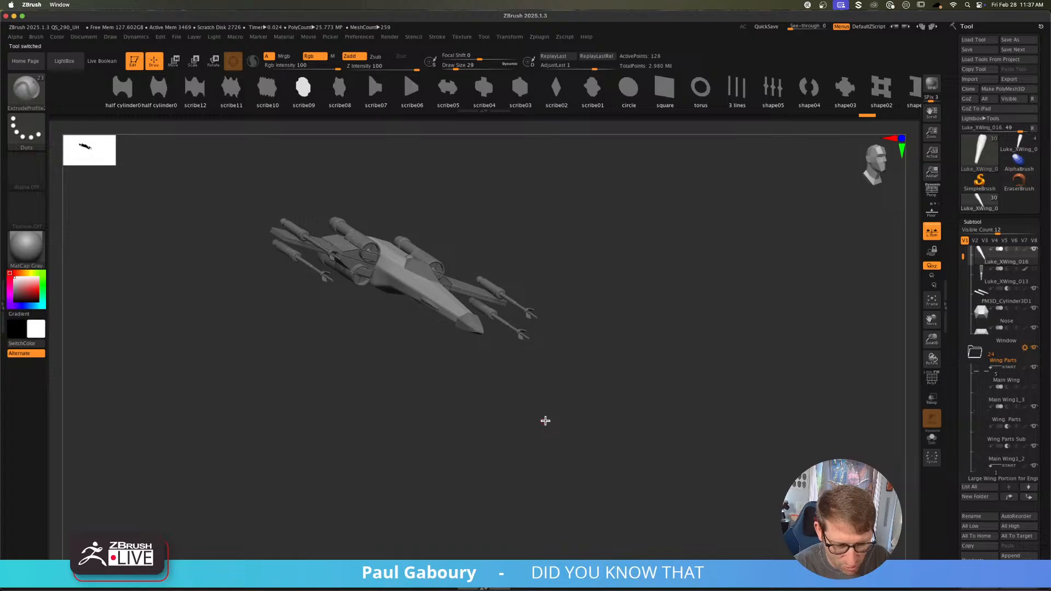
mouse_move(443, 364)
left_mouse_down("alt")
mouse_move(406, 354)
mouse_move(416, 375)
left_mouse_up("alt")
right_click_drag(443, 344, 434, 335, "ctrl")
left_click_drag(402, 338, 342, 351, "alt")
key("shift+s")
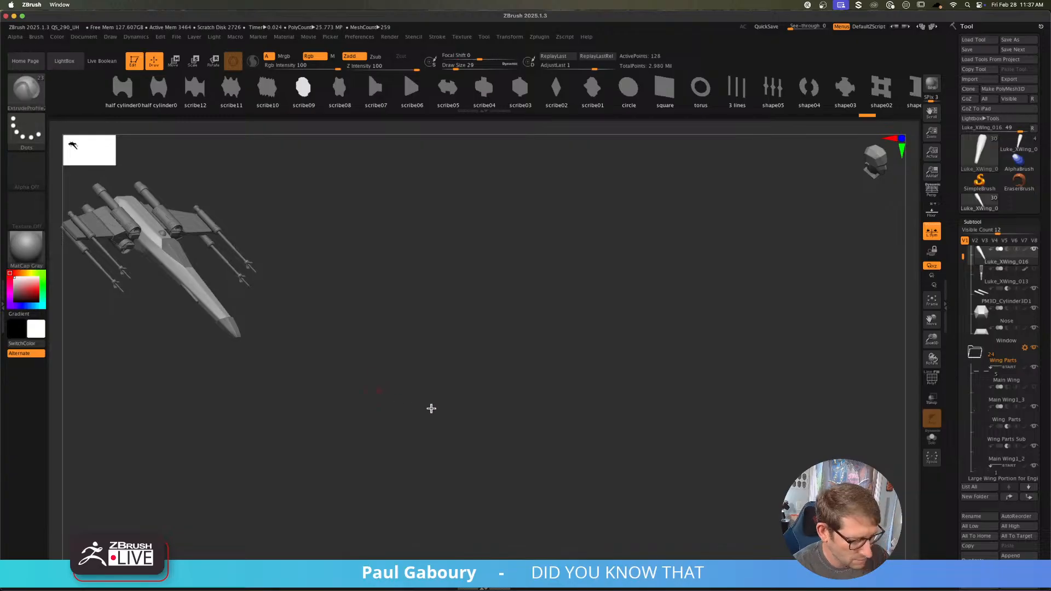
Step: Place the X-wing near the canvas centre, show the floor reference blueprints and line the ship up in side and top views
left_click_drag(430, 409, 698, 453, "alt")
left_click_drag(628, 416, 658, 440, "alt")
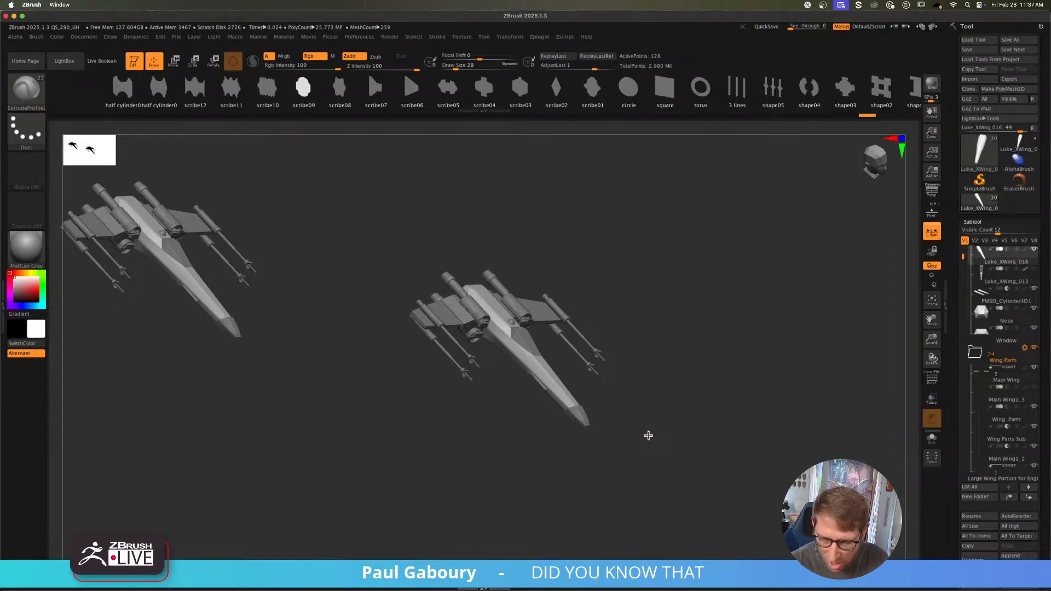
left_click(932, 212)
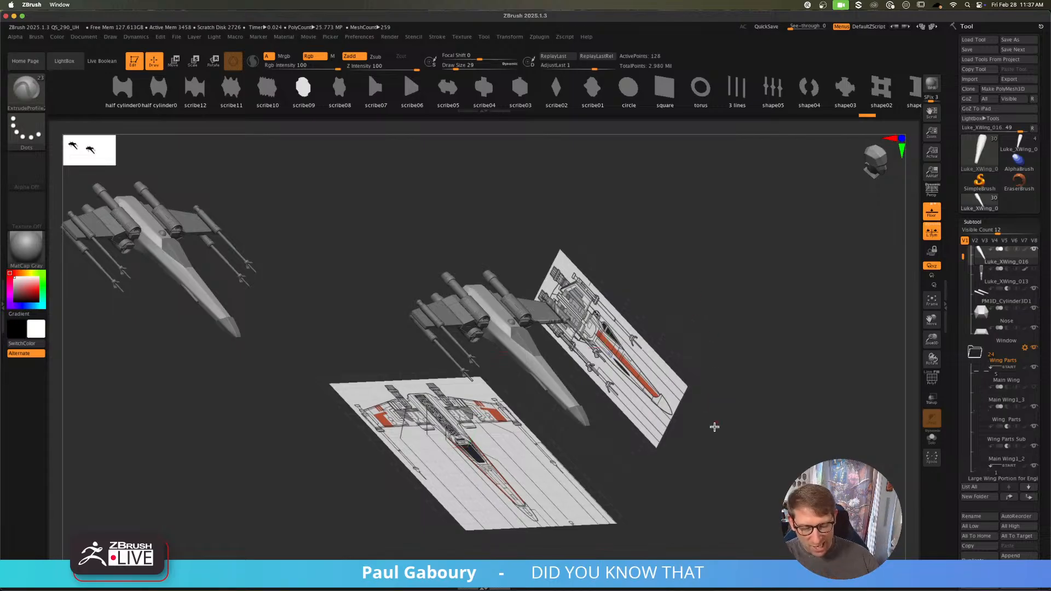
left_click_drag(718, 451, 720, 449)
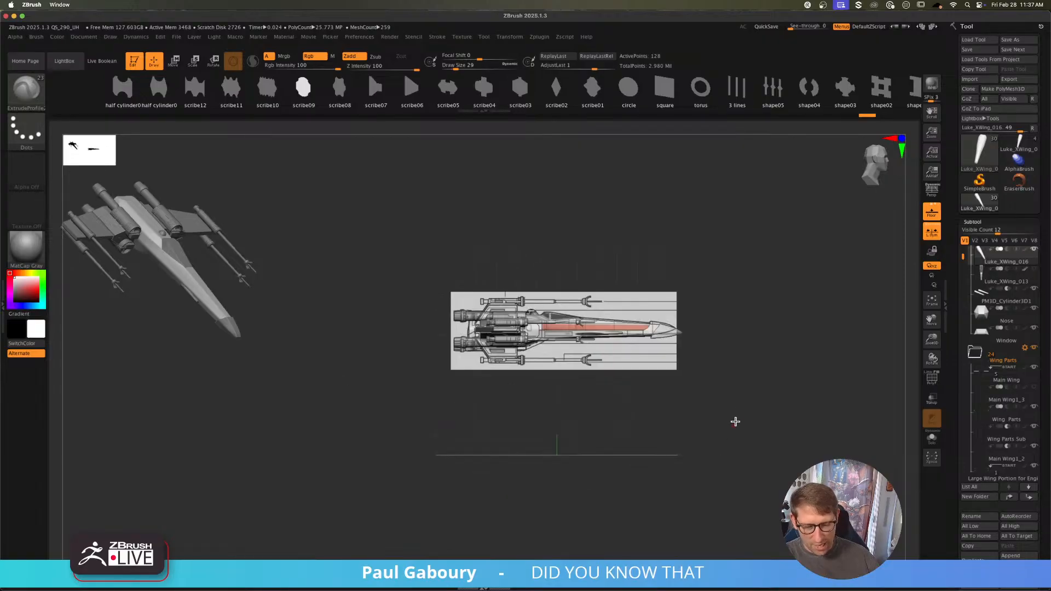
left_click_drag(748, 337, 727, 405)
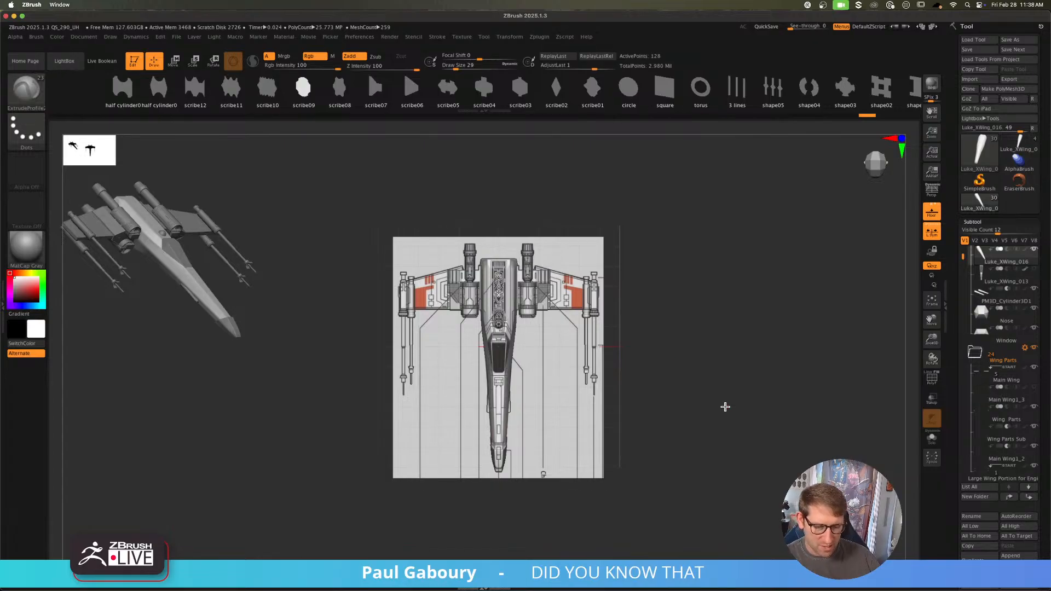
Step: Examine how the X-wing's wings, engines and nose tip line up with the top-view blueprint
right_click_drag(673, 355, 671, 396, "alt")
right_click_drag(560, 373, 555, 453, "ctrl")
right_click_drag(514, 425, 516, 381, "alt")
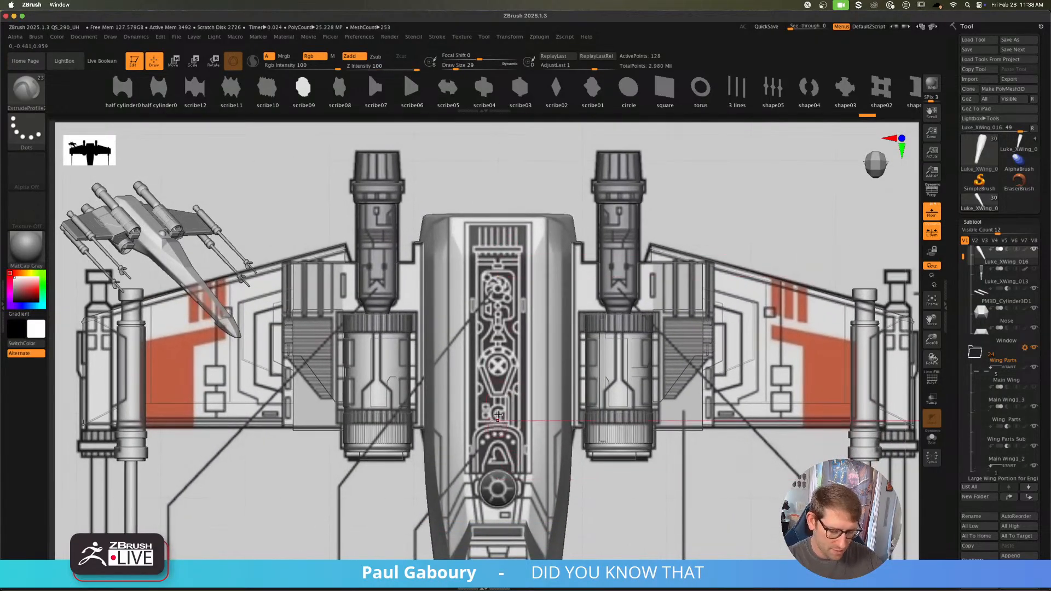
key("s")
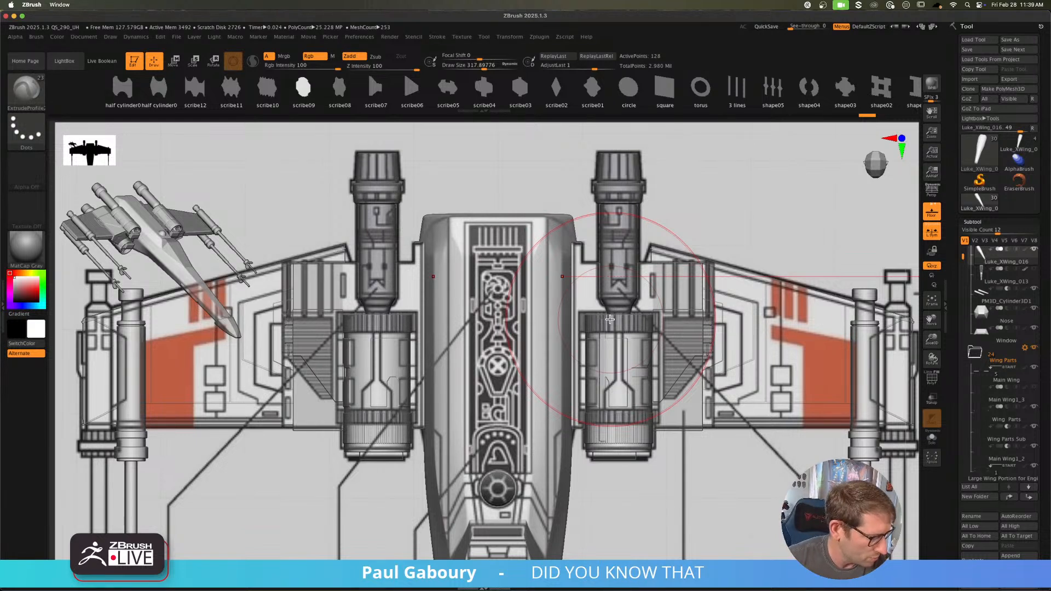
right_click_drag(684, 422, 678, 339, "ctrl")
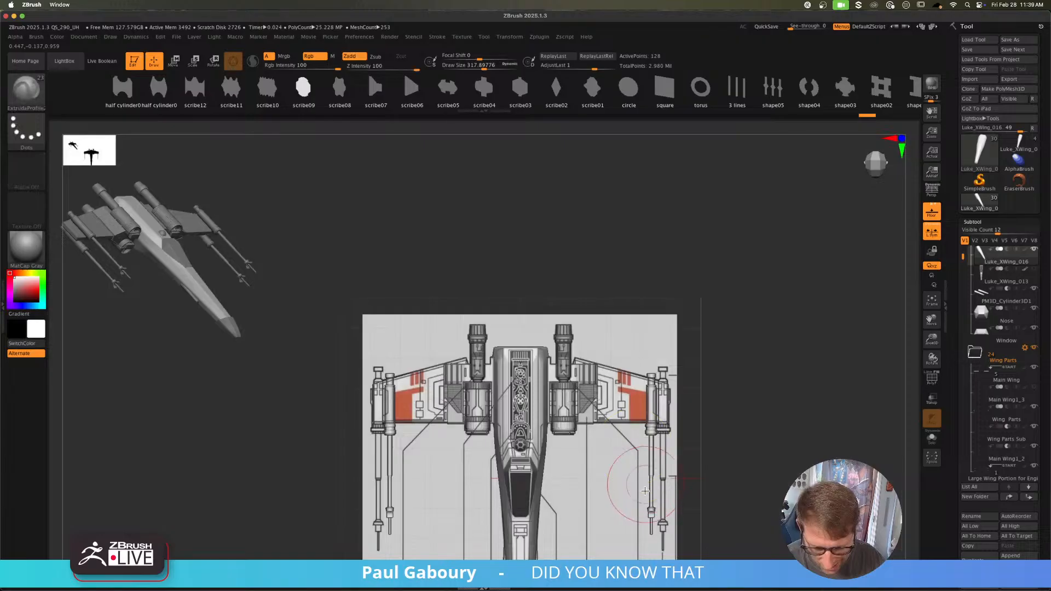
right_click_drag(652, 490, 646, 124, "alt")
right_click_drag(524, 443, 550, 464, "ctrl")
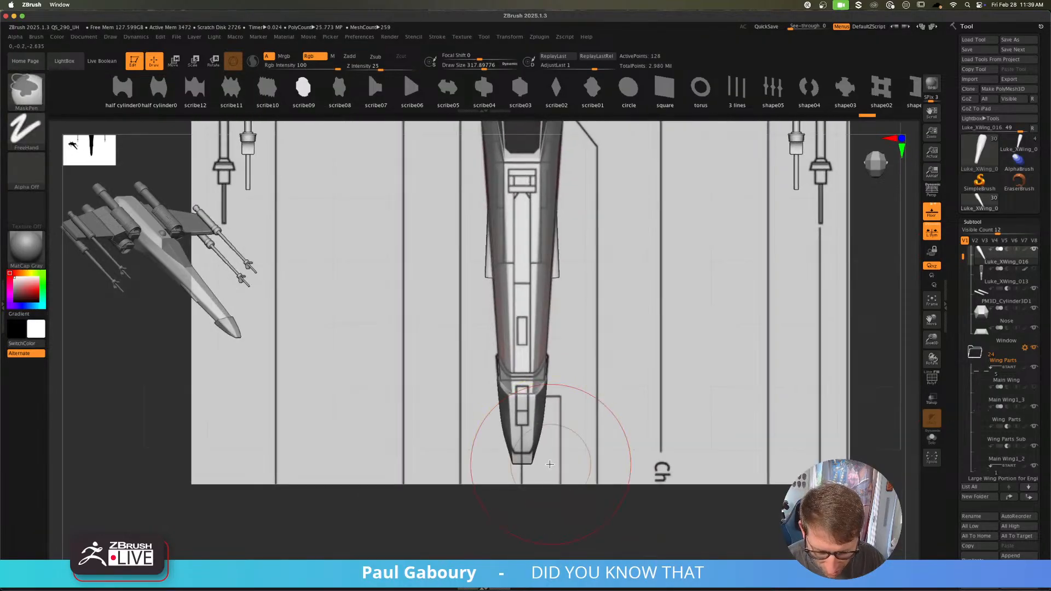
Step: Select the Nose subtool, show its PolyFrame colours and reduce the draw size to 94
left_click(532, 418, "alt")
key("shift+f")
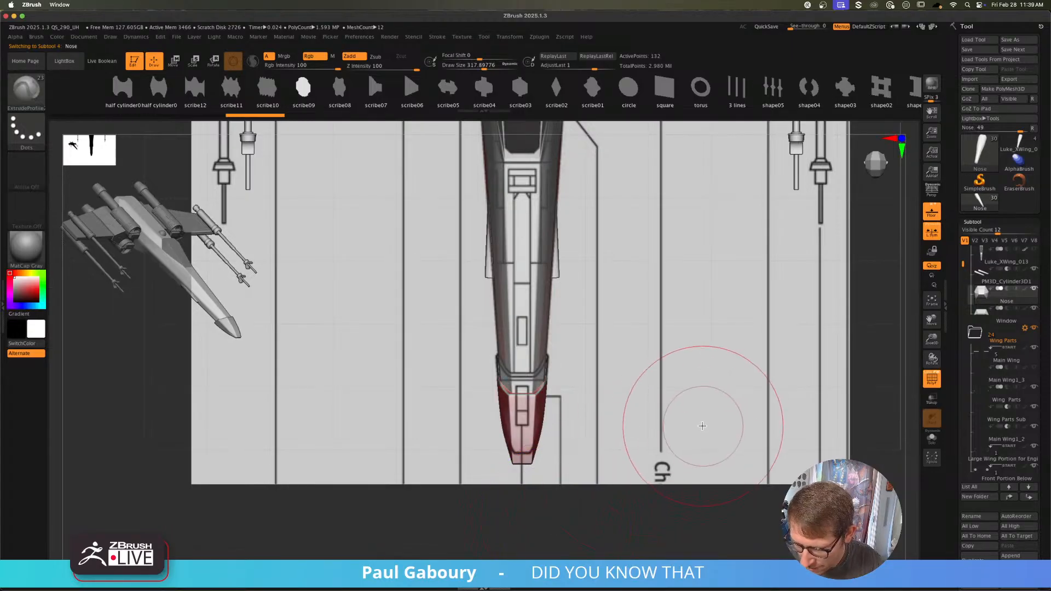
key("s")
left_click_drag(681, 439, 673, 438)
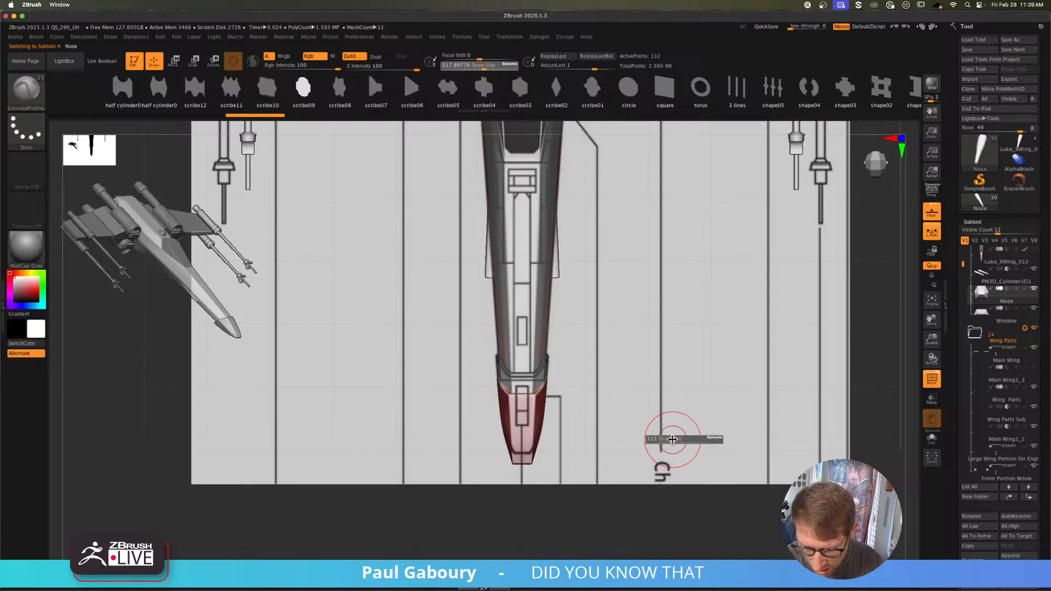
Step: Centre the gizmo on the nose, shift it along Z to the blueprint's tip, and mask its front end to adjust the rest
key("w")
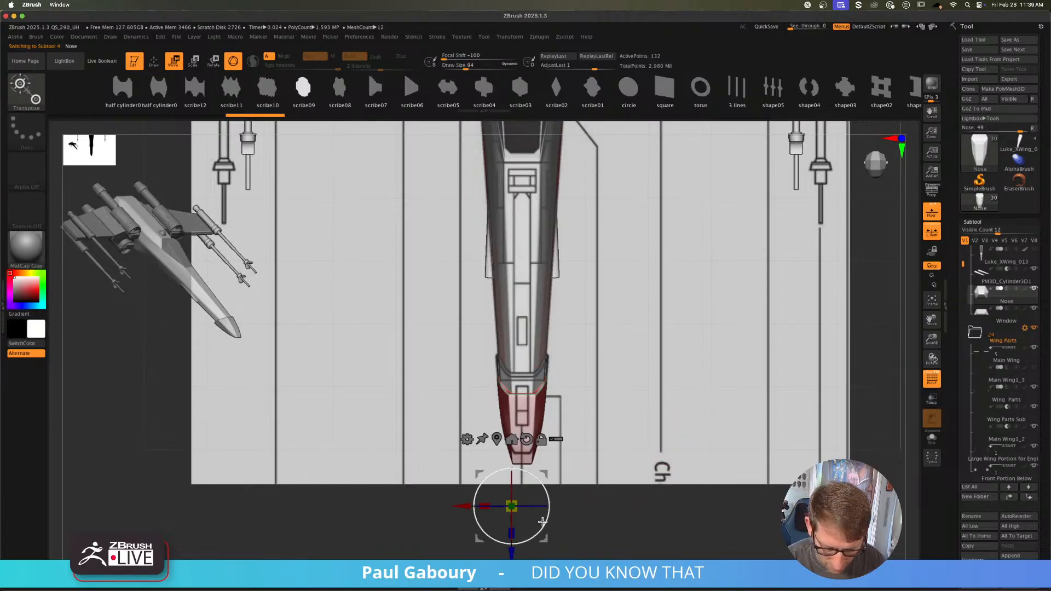
left_click(497, 440)
left_click_drag(522, 445, 524, 446)
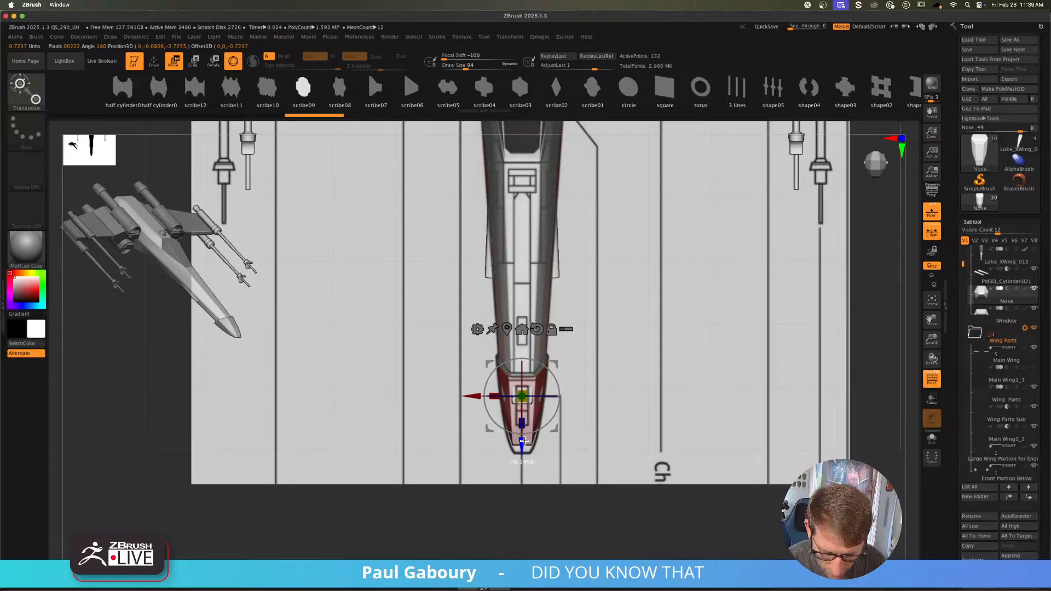
left_click_drag(597, 505, 453, 407, "ctrl")
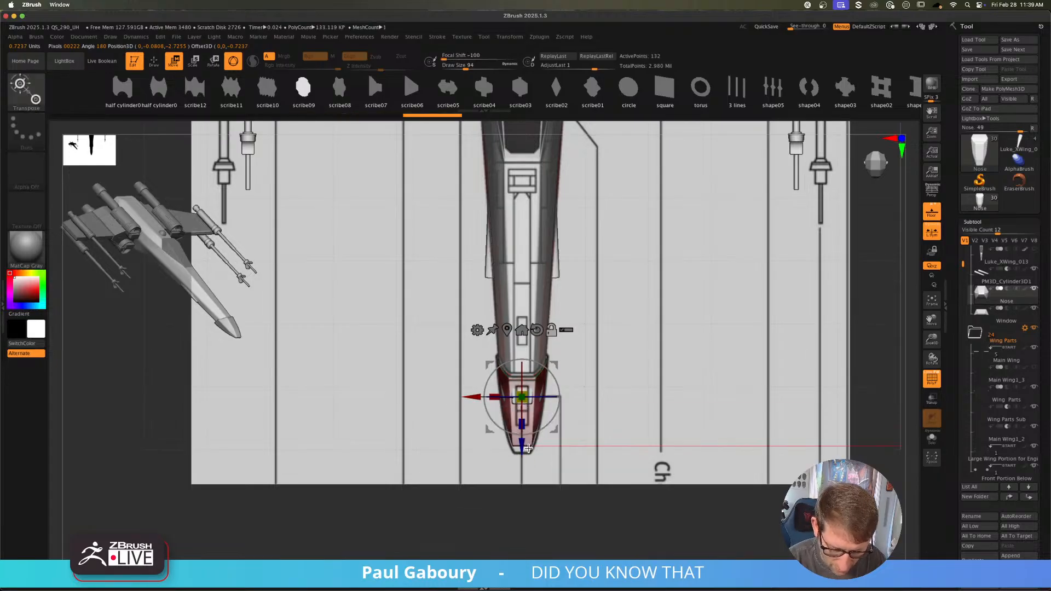
left_click_drag(522, 446, 522, 452)
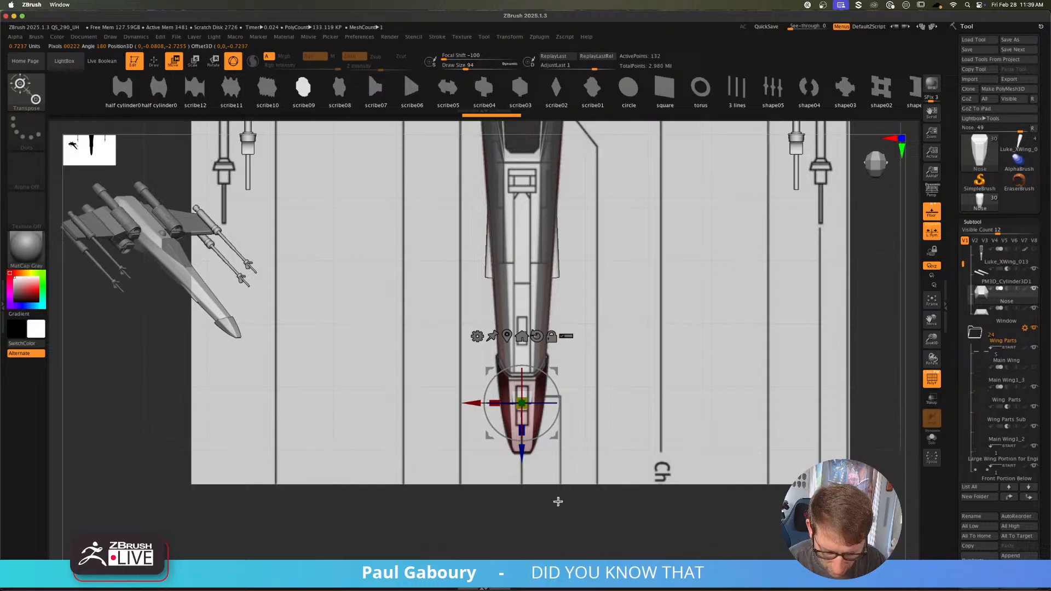
key("q")
Step: Hide the floor reference blueprints and mask the front section of the fuselage subtool
mouse_move(582, 525)
right_mouse_down("ctrl")
mouse_move(561, 498)
mouse_move(554, 506)
mouse_move(567, 476)
right_mouse_up("ctrl")
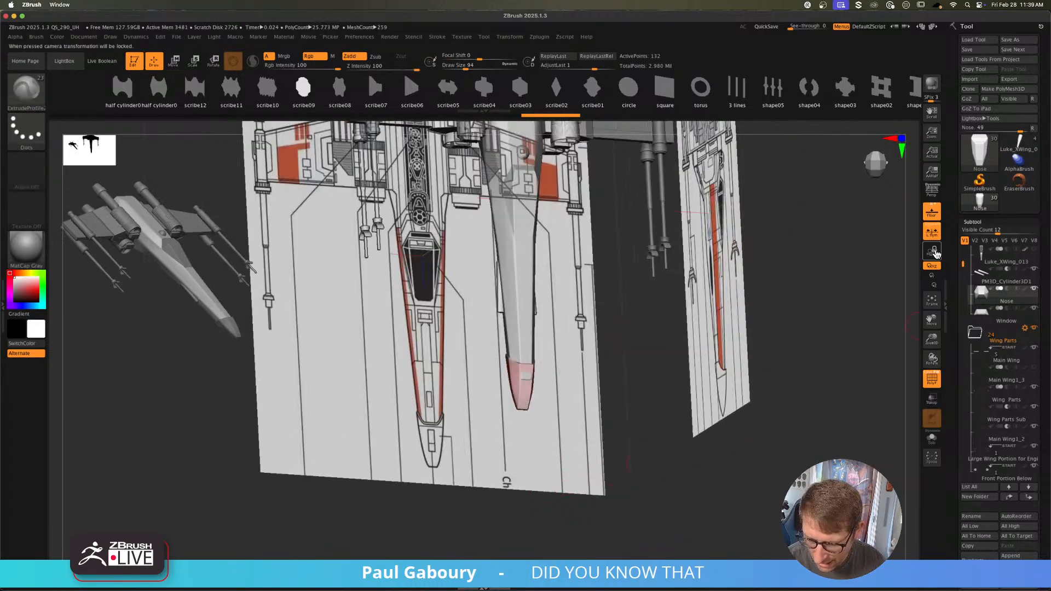
left_click(932, 212)
mouse_move(633, 469)
right_mouse_down()
mouse_move(635, 450)
mouse_move(615, 451)
right_mouse_up()
right_click_drag(555, 387, 561, 378, "ctrl")
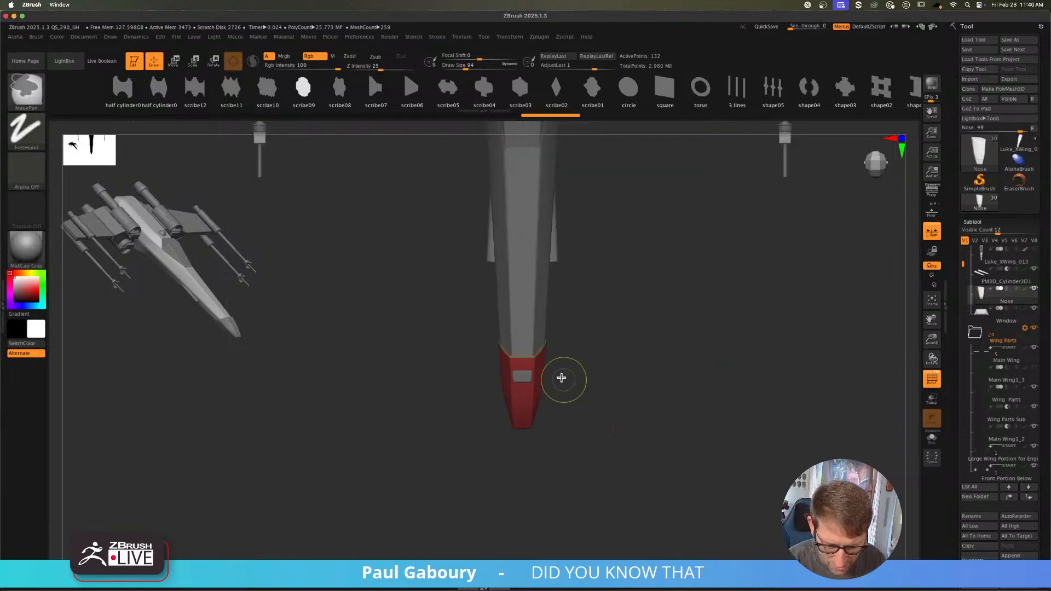
left_click(524, 324, "alt")
left_click_drag(613, 447, 429, 328, "ctrl")
Step: Move the front end of the Luke_XWing_016 fuselage back along Z so it no longer pokes through the nose
key("w")
left_click(532, 404, "alt")
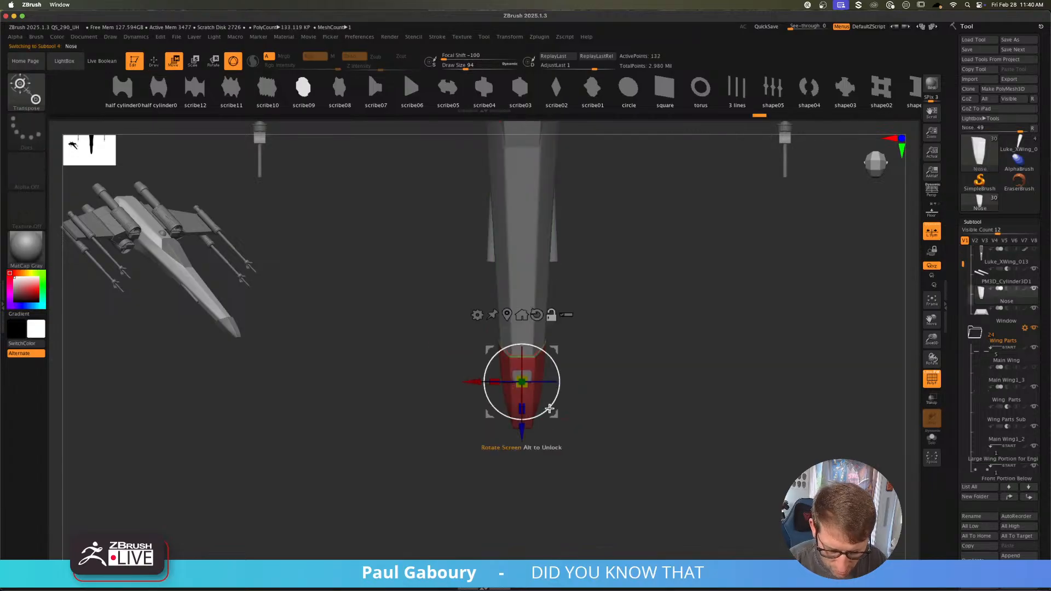
left_click(542, 308, "alt")
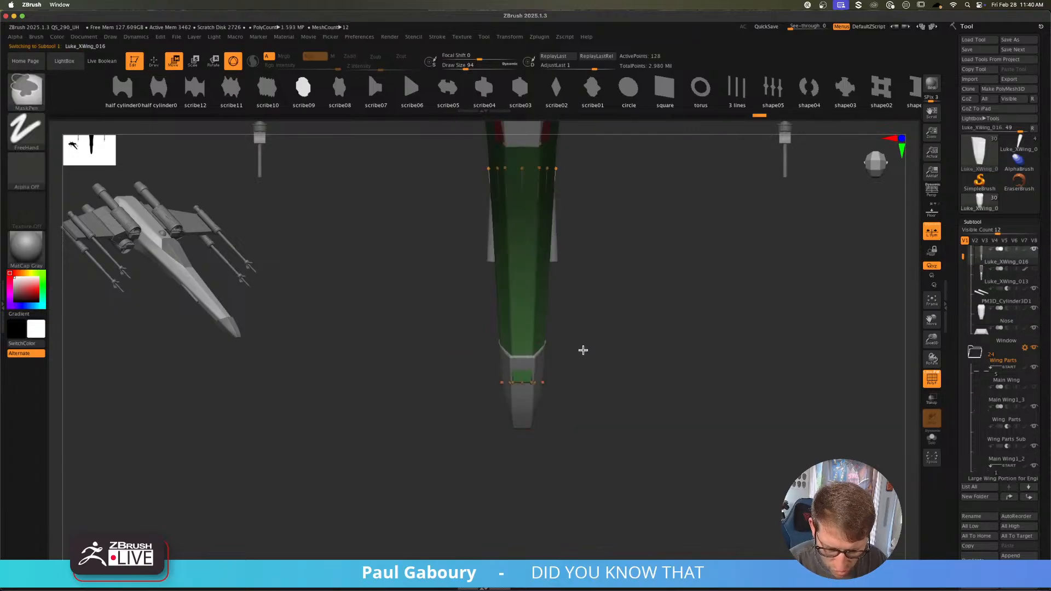
left_click(525, 333)
left_click(541, 268, "alt")
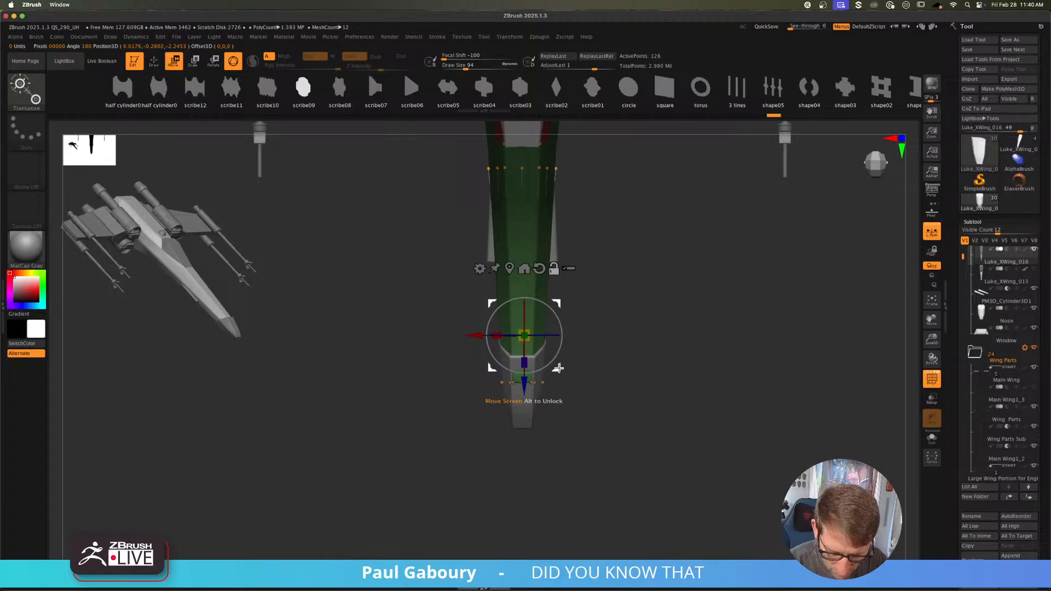
mouse_move(558, 369)
left_mouse_down("alt")
mouse_move(634, 368)
mouse_move(600, 383)
mouse_move(599, 371)
left_mouse_up("alt")
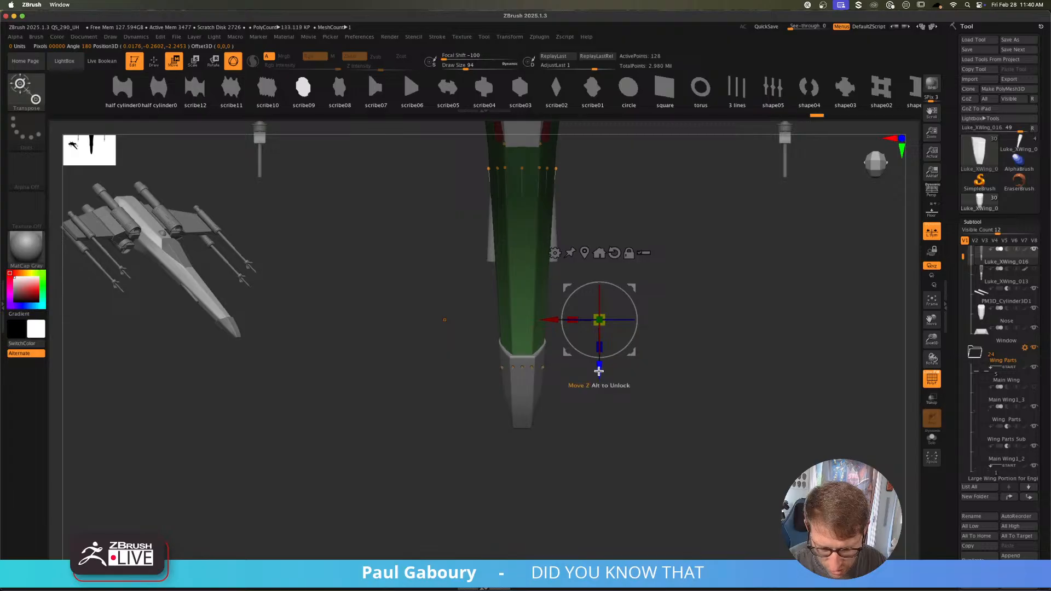
key("q")
Step: Clear the fuselage mask and turn off PolyFrame with the whole X-wing framed from above
mouse_move(623, 414)
right_mouse_down("ctrl")
mouse_move(589, 392)
mouse_move(584, 366)
right_mouse_up("ctrl")
right_click_drag(584, 451, 575, 501, "alt")
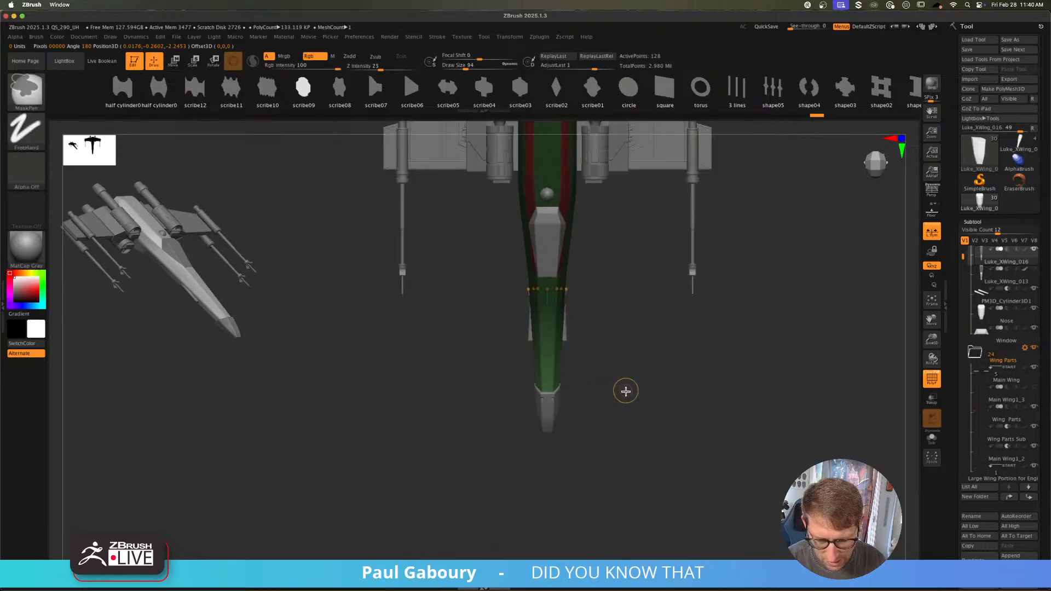
left_click_drag(624, 392, 633, 428, "ctrl")
right_click_drag(635, 408, 611, 448)
key("shift+f")
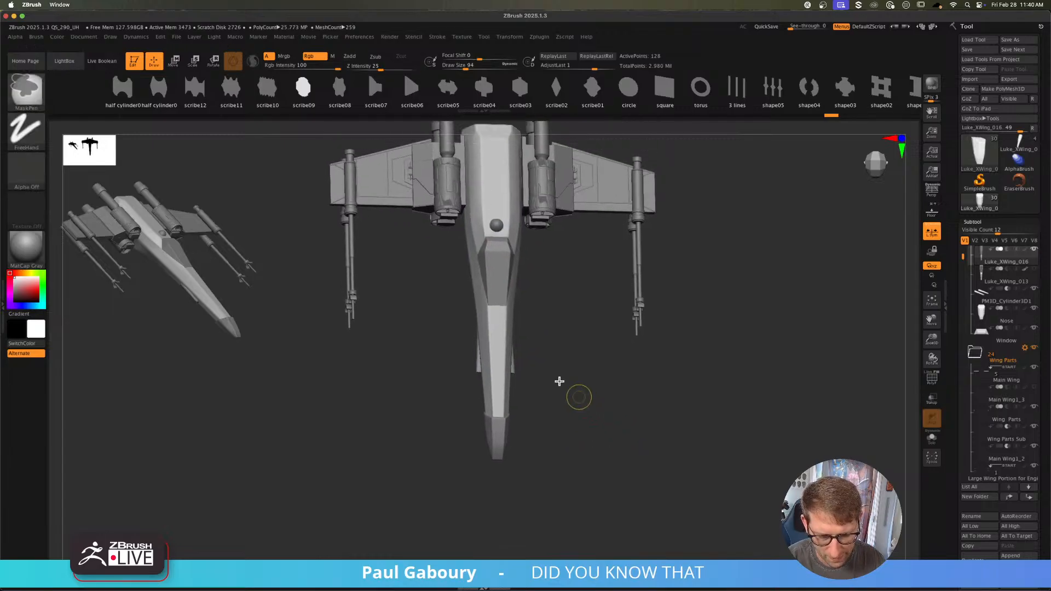
right_click_drag(558, 380, 551, 373, "ctrl")
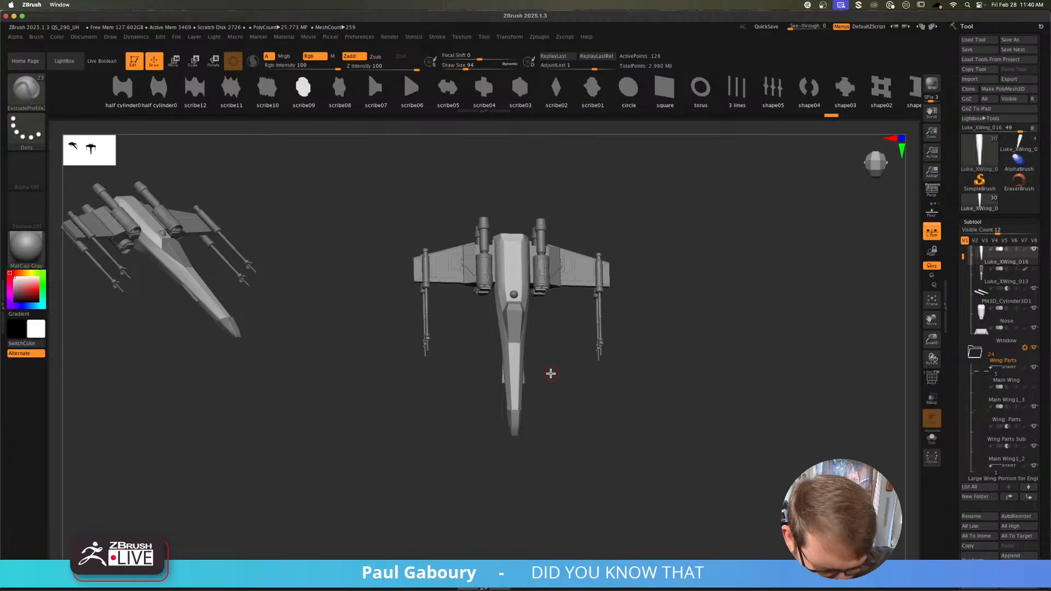
Step: Select the large wing portion beside the engine, show its PolyFrame and isolate it with Solo
right_click_drag(647, 385, 589, 387)
mouse_move(530, 310)
right_mouse_down("ctrl")
mouse_move(576, 386)
mouse_move(630, 439)
mouse_move(603, 350)
right_mouse_up("ctrl")
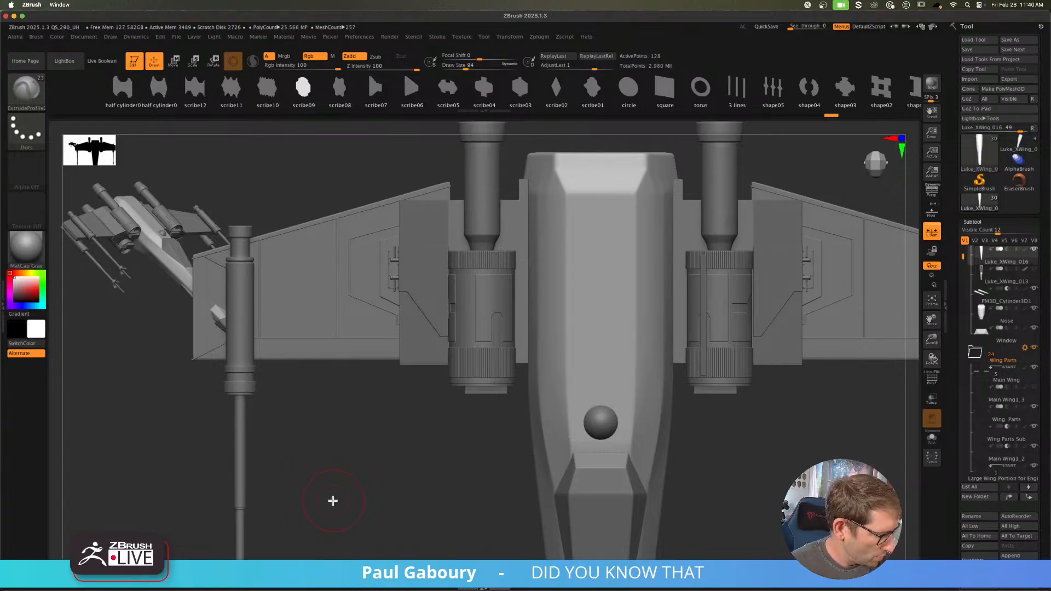
left_click(427, 277, "alt")
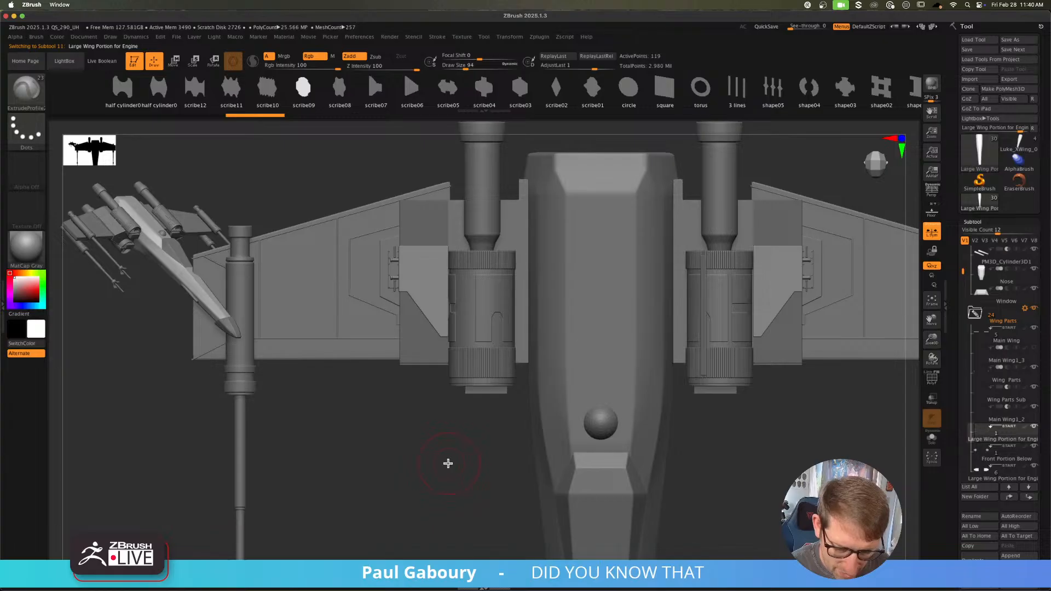
key("shift+f")
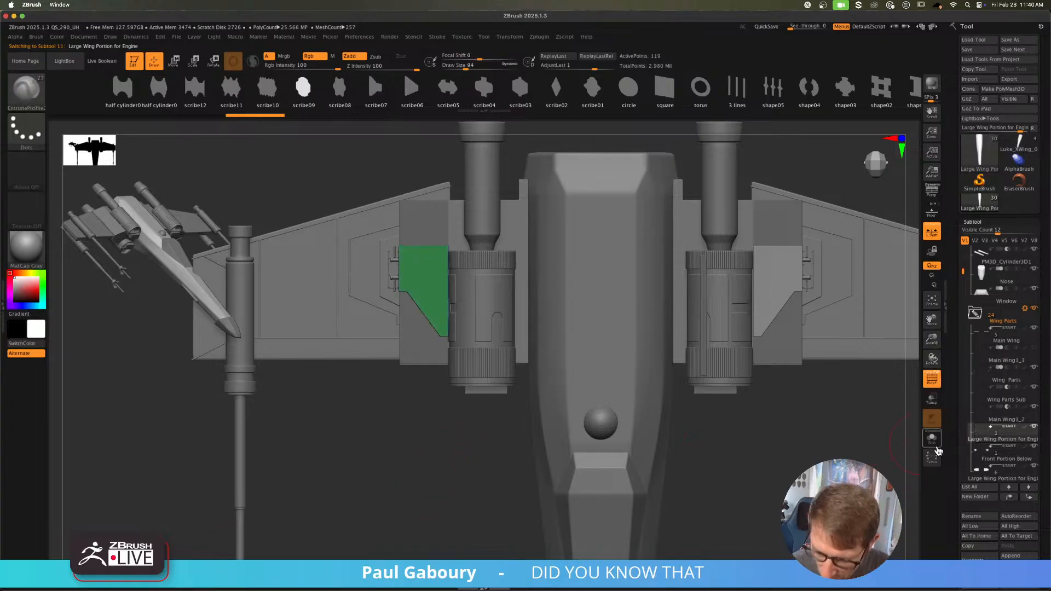
left_click(932, 438)
right_click_drag(871, 441, 660, 478, "ctrl")
right_click_drag(659, 478, 629, 419, "ctrl")
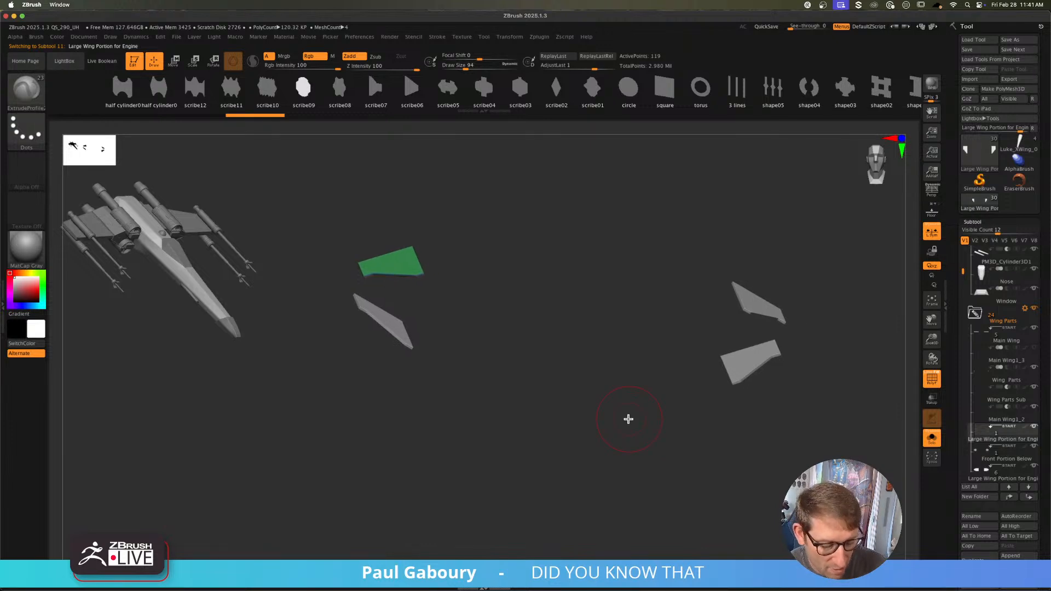
Step: Collapse the Subtool, Geometry and Deformation settings and open the ArrayMesh settings for the isolated wing portion
left_click(975, 222)
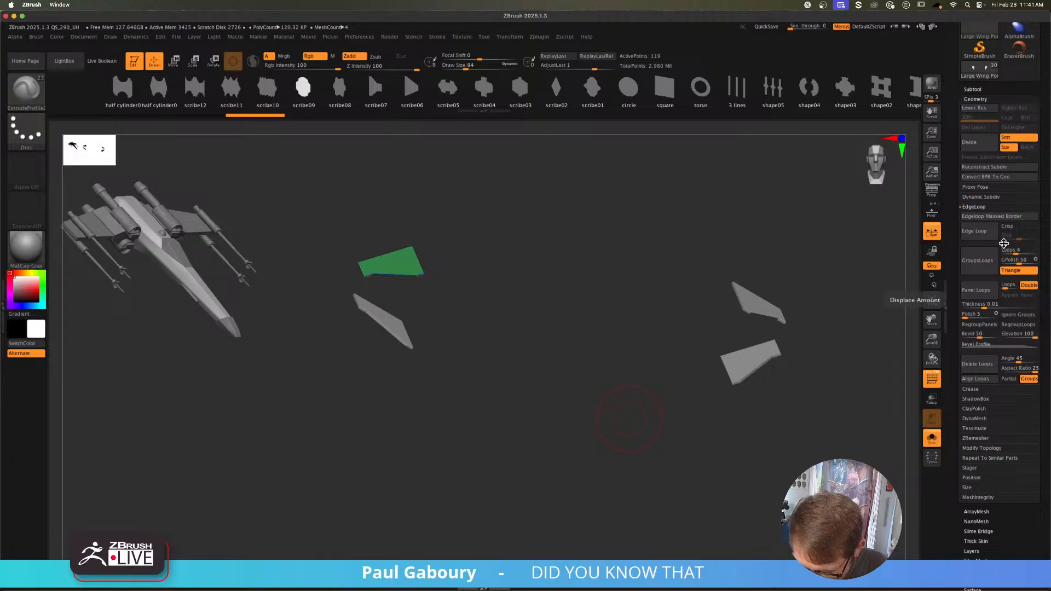
left_click(980, 99)
left_click(980, 198)
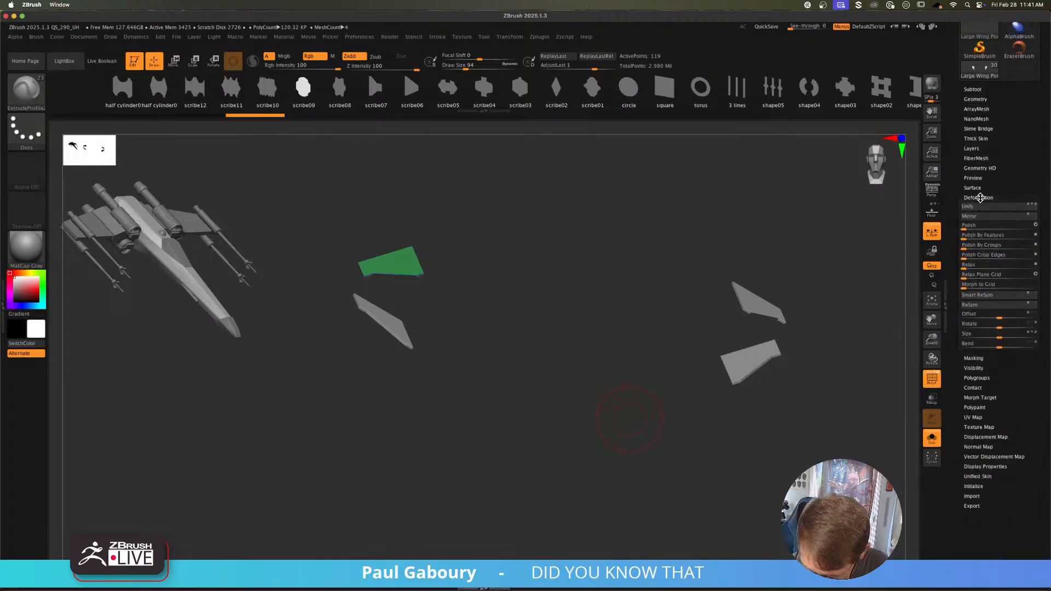
left_click_drag(1018, 141, 1017, 245)
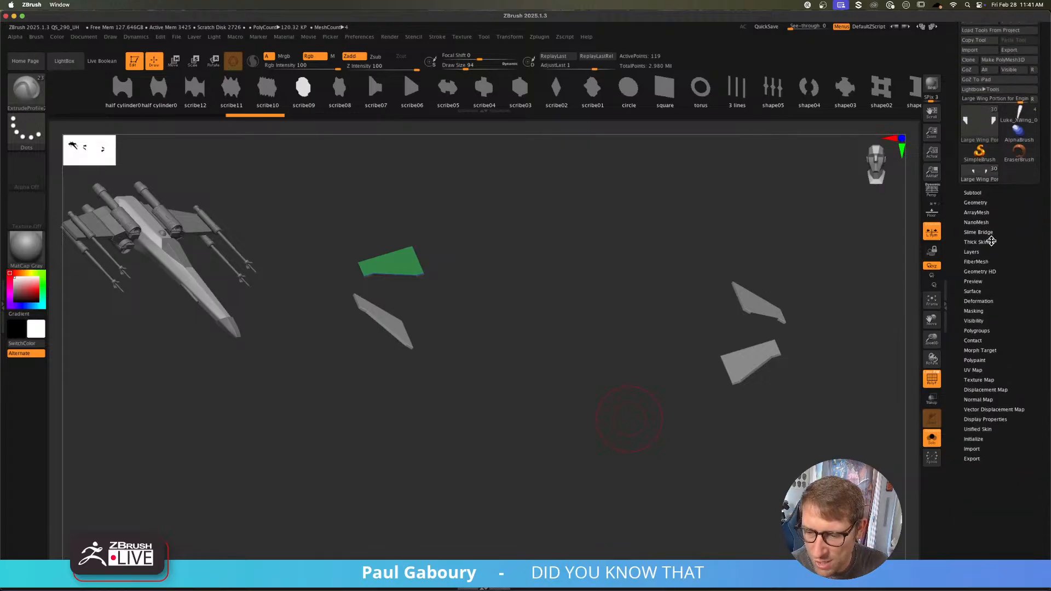
left_click(985, 213)
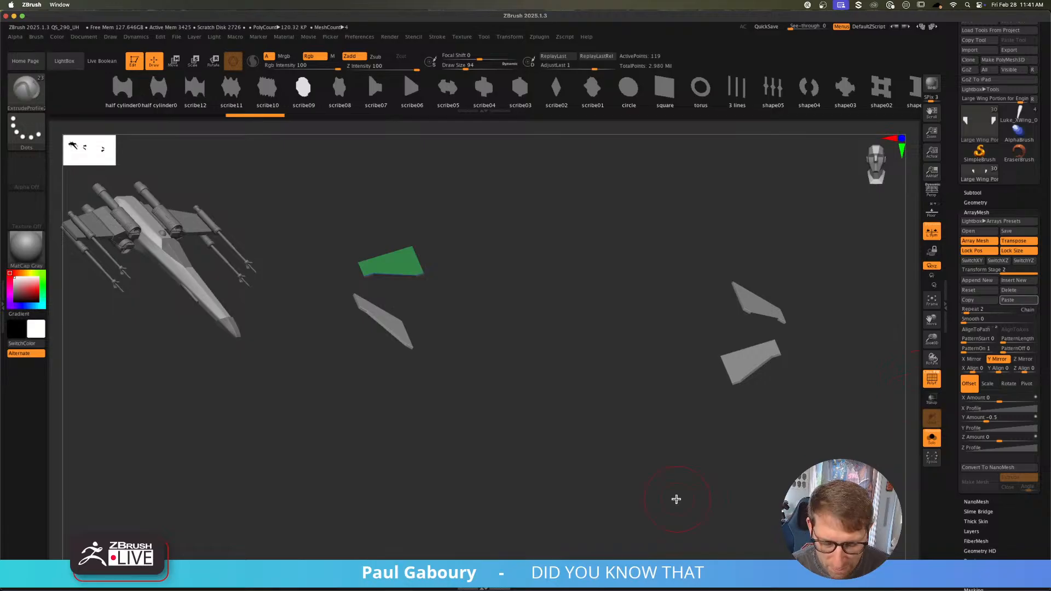
Step: Compare Array Mesh transform stages 1 and 2 on the wing portion, and toggle Array Mesh off and back on
left_click_drag(1013, 271, 971, 270)
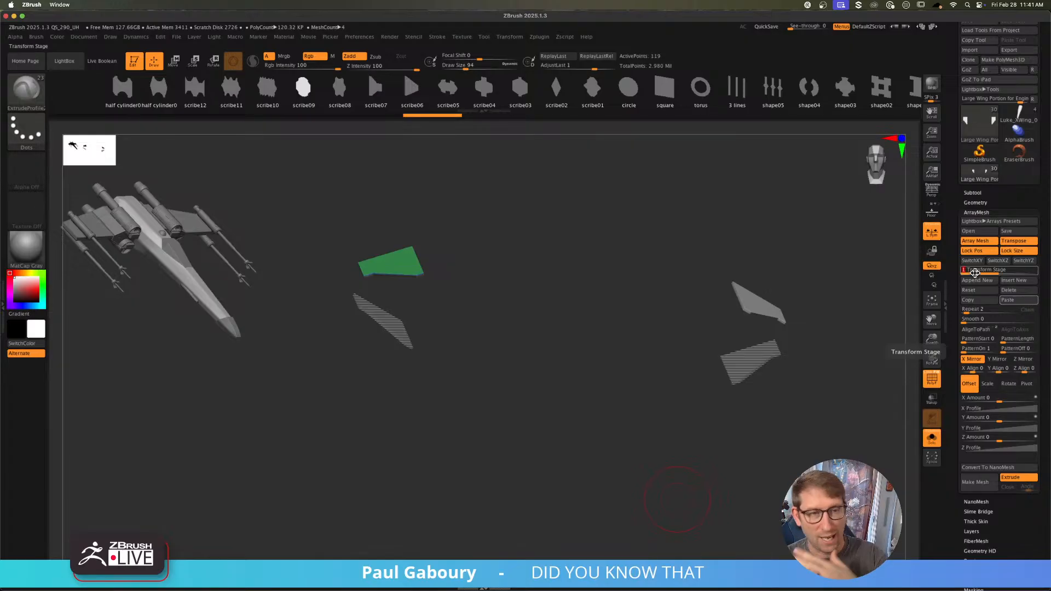
left_click_drag(974, 271, 1026, 274)
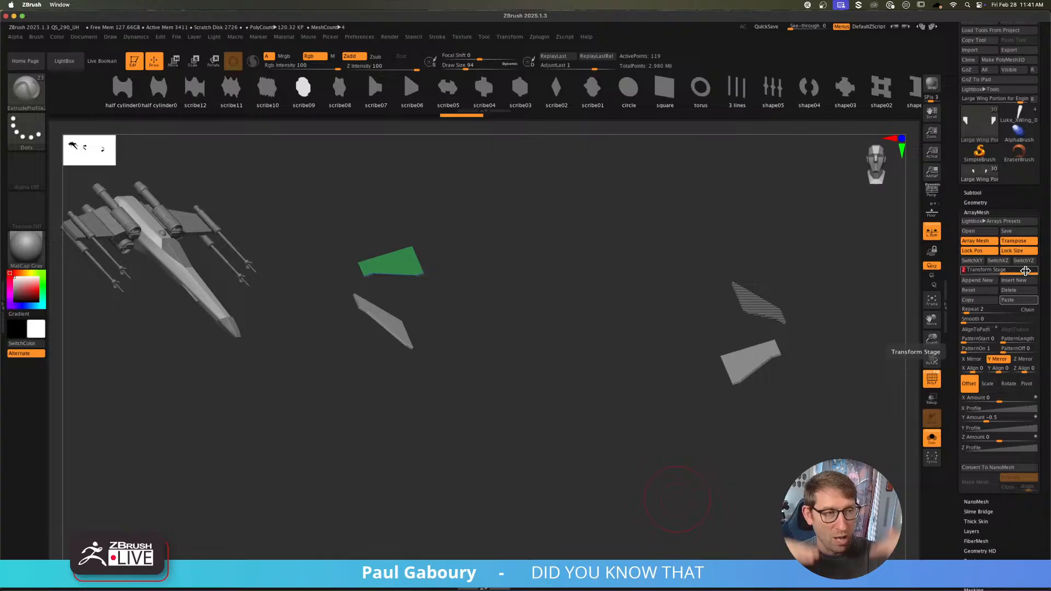
left_click(975, 240)
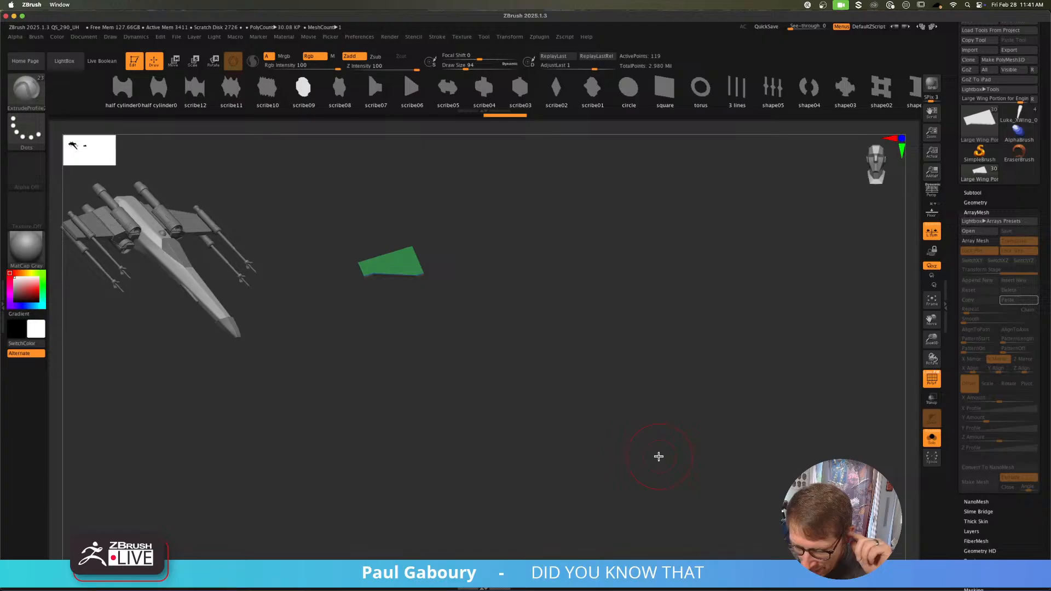
left_click(976, 241)
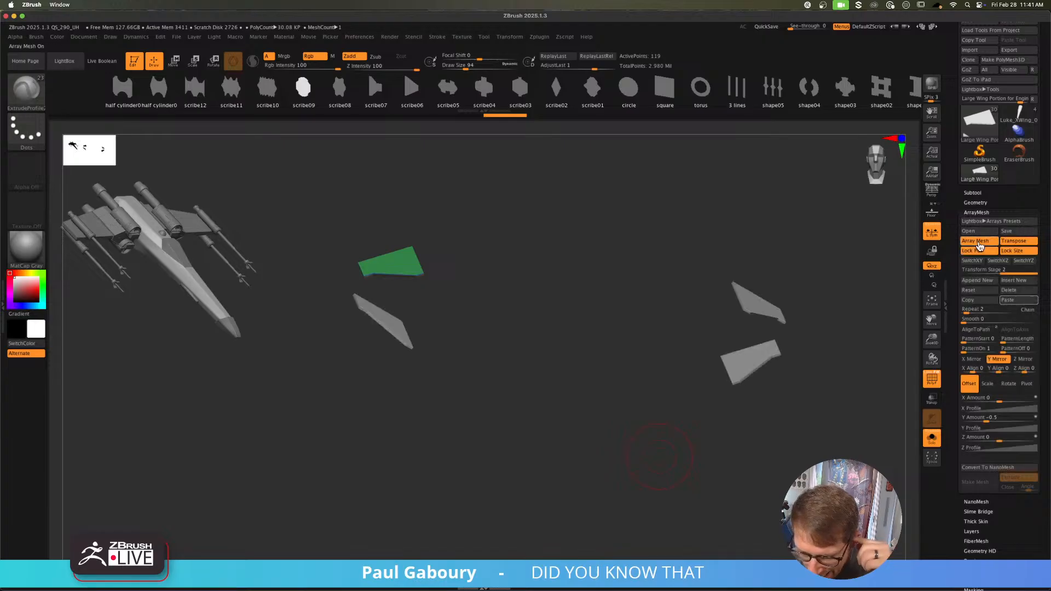
Step: Turn off Solo, collapse the ArrayMesh settings and frame the wing portion within the whole X-wing
left_click(932, 440)
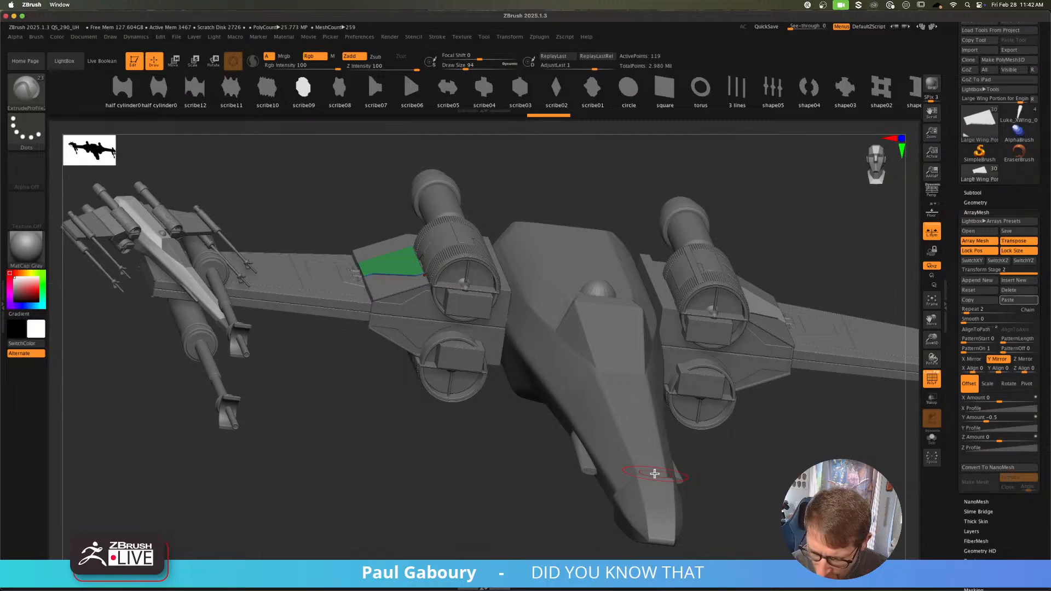
left_click(978, 212)
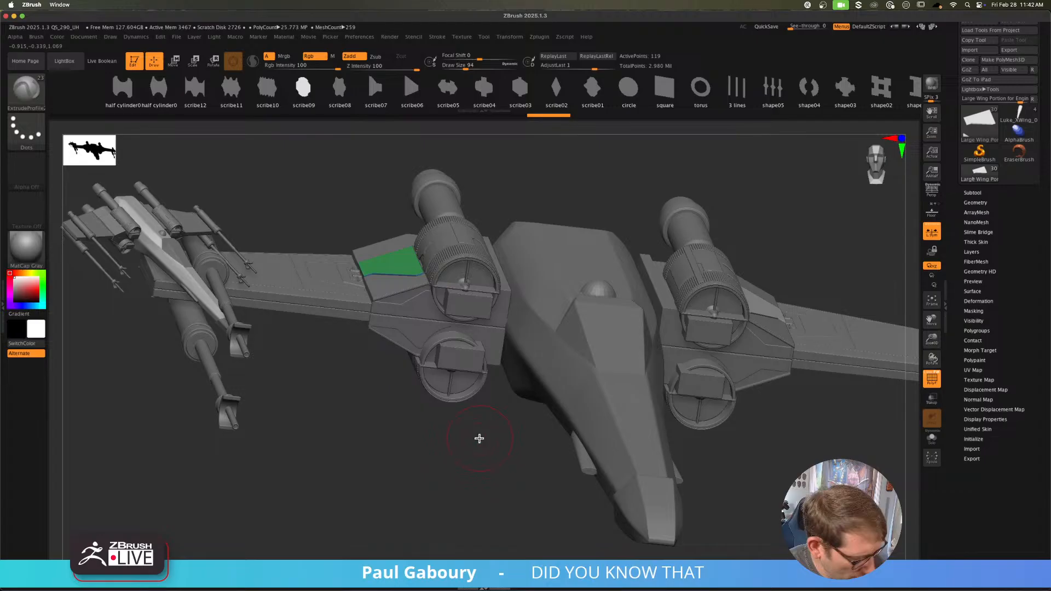
right_click_drag(479, 439, 600, 527, "alt")
right_click_drag(527, 344, 532, 387)
Step: Reduce the draw size to 22 and frame the large wing portion closely with its PolyFrame shown
key("s")
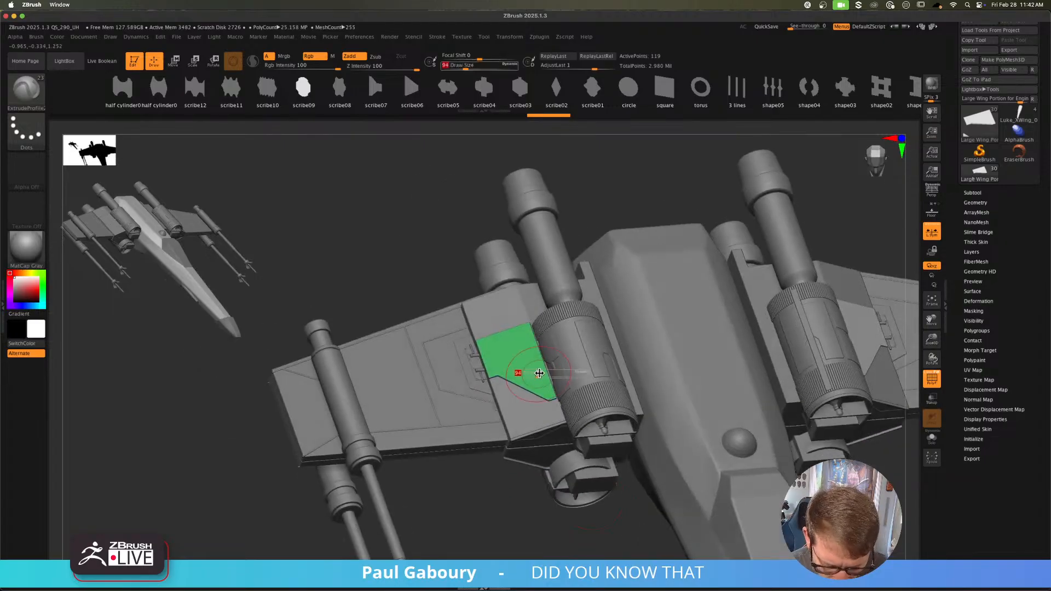
left_click_drag(540, 373, 527, 371)
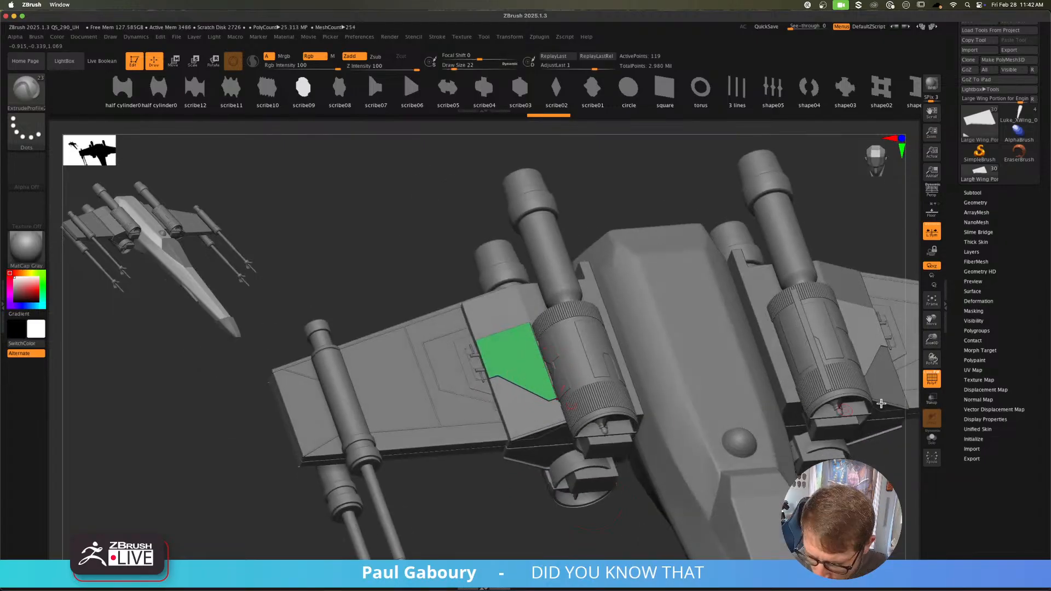
left_click(926, 373)
right_click_drag(538, 397, 569, 440, "ctrl")
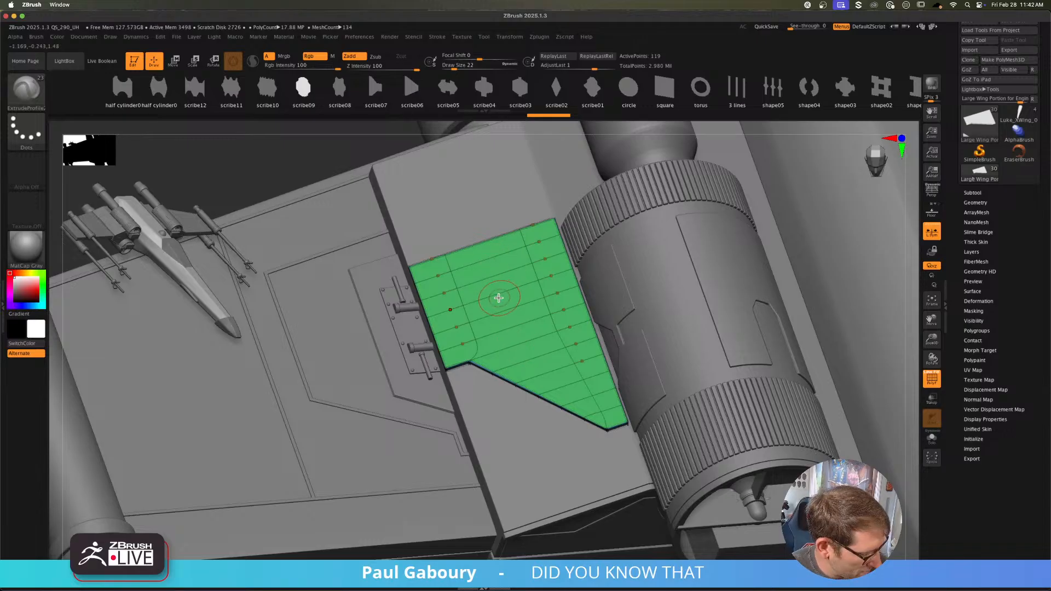
Step: Switch to the ZModeler brush and try inserting extra lengthwise edge loops in the large wing portion
key("b")
key("m")
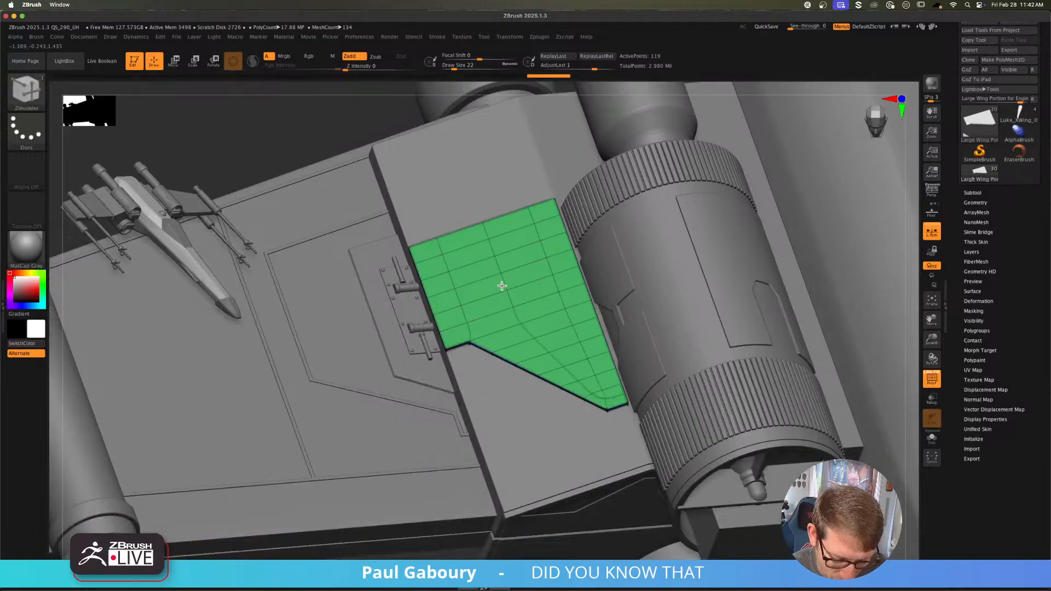
left_click(499, 280)
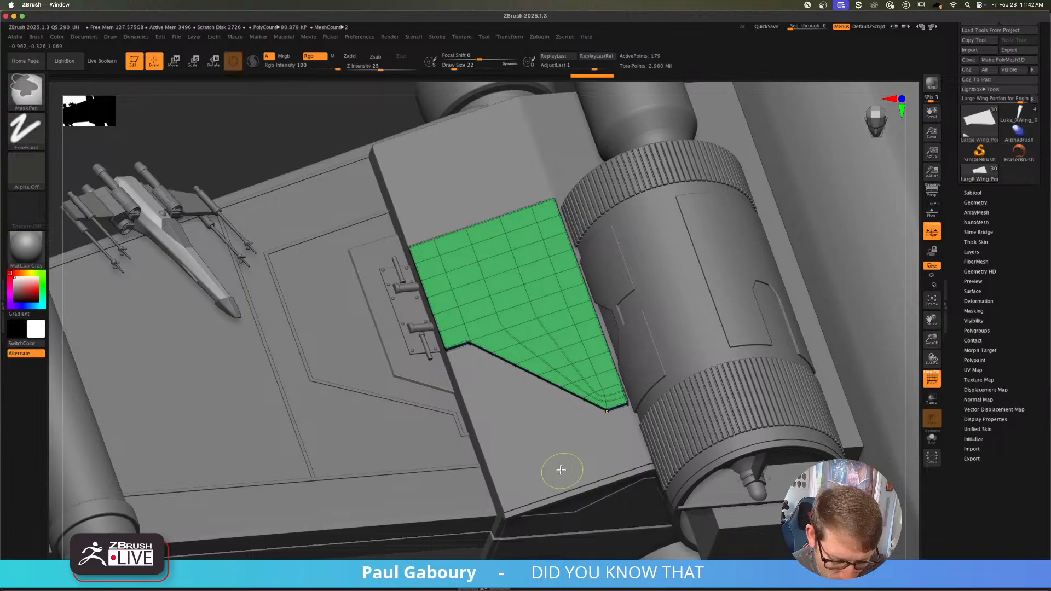
key("ctrl")
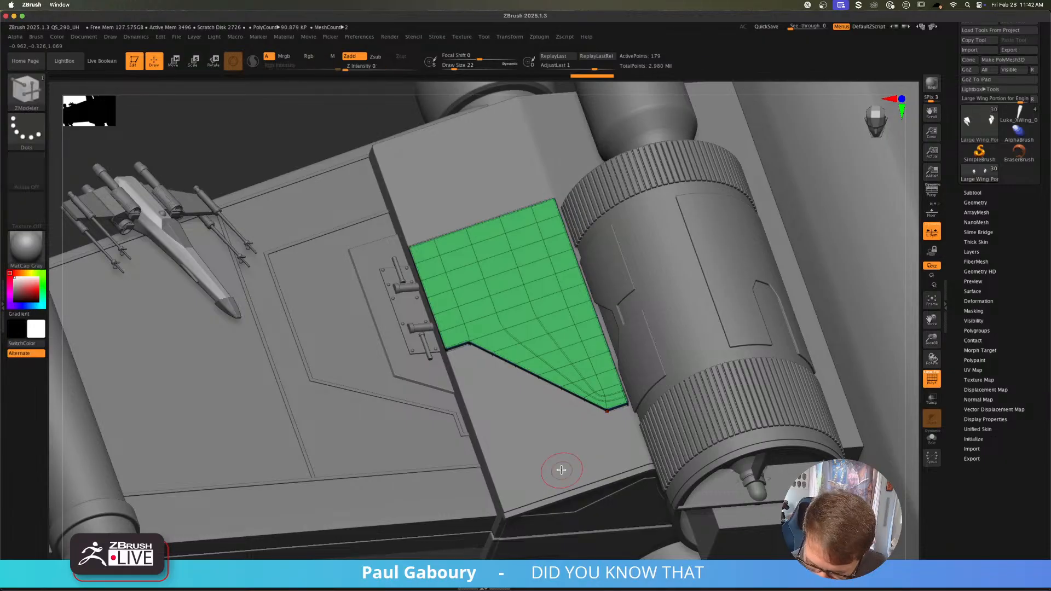
key("ctrl+z")
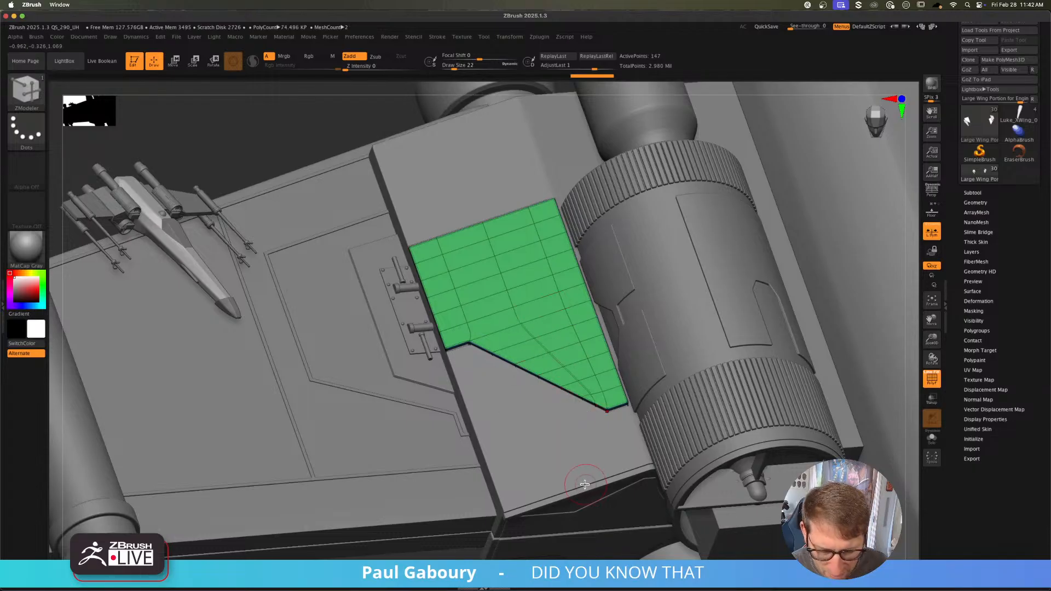
key("ctrl")
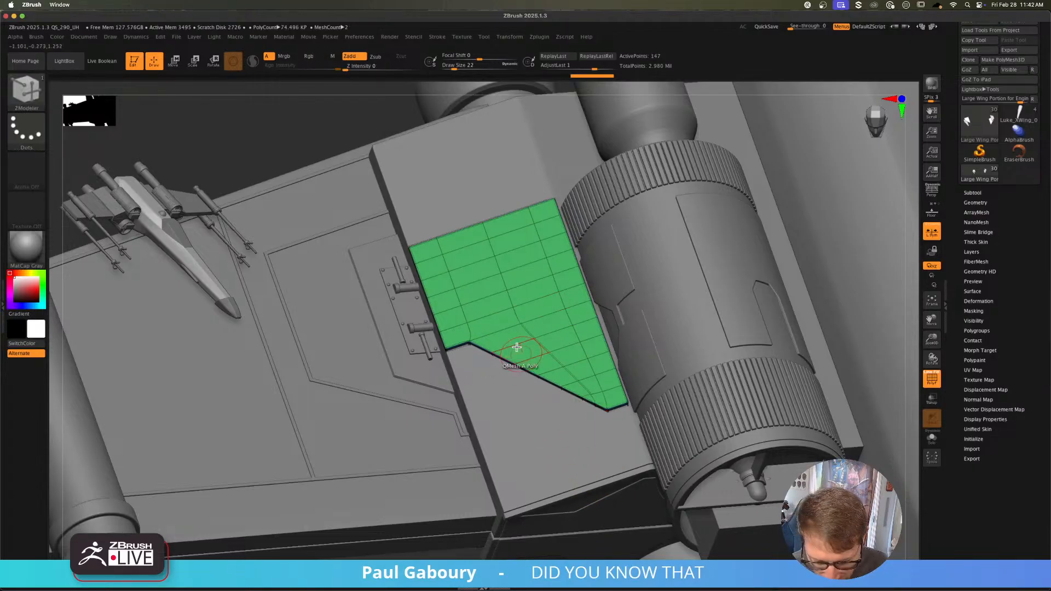
left_click(498, 325)
key("ctrl+z")
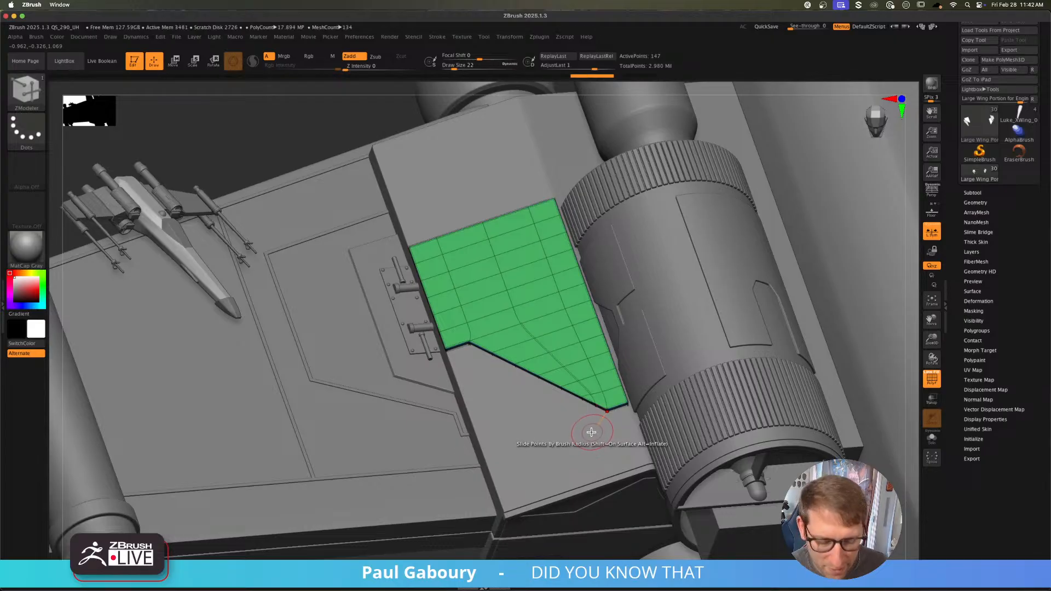
Step: Try a denser set of lengthwise edge loops on the wing portion beside the engine
left_click(533, 281)
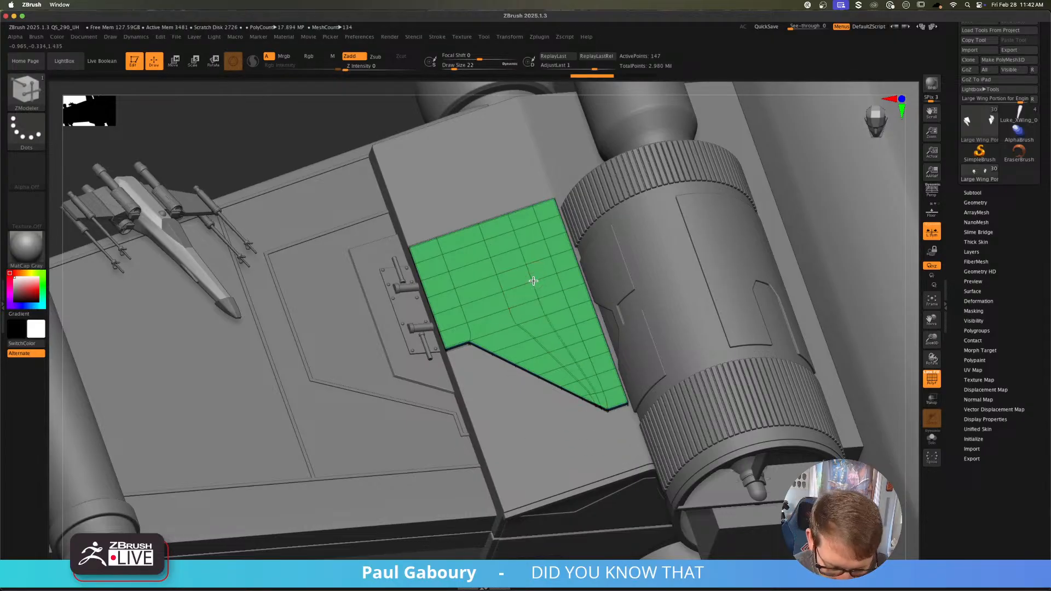
left_click(485, 312)
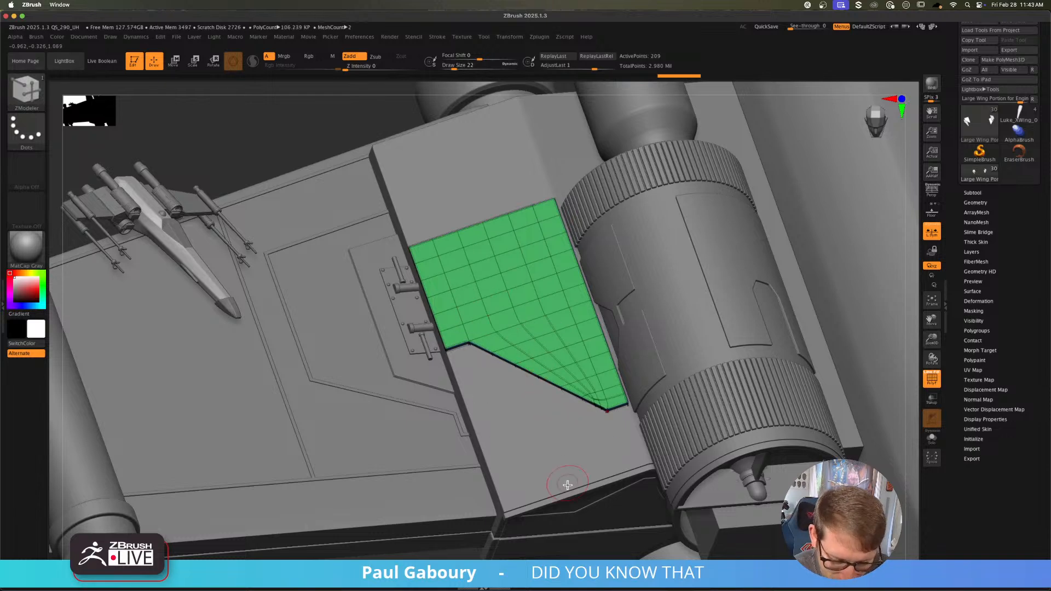
key("ctrl")
right_click_drag(537, 420, 547, 432, "ctrl")
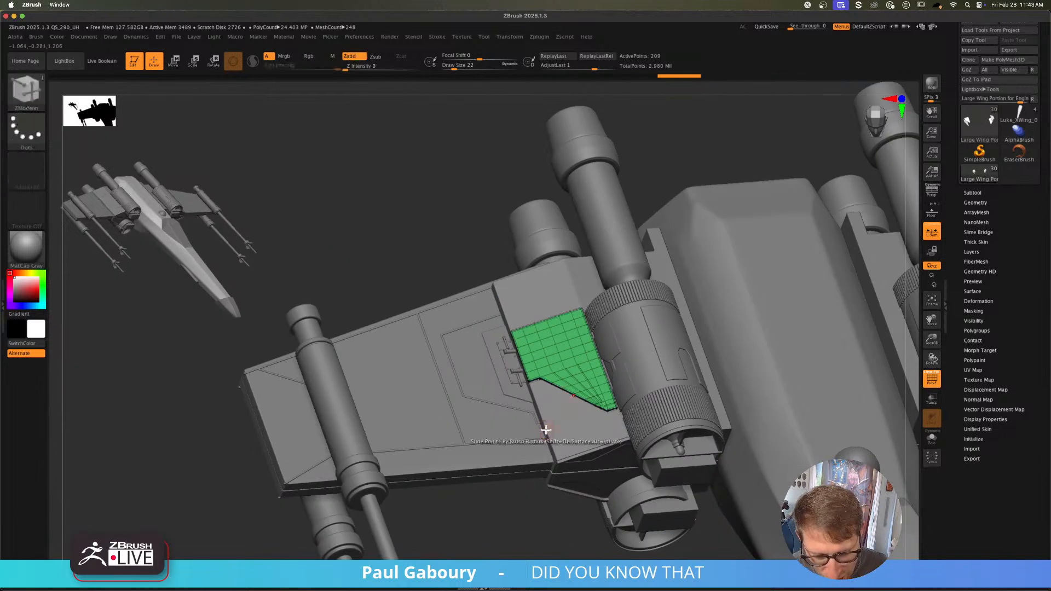
Step: Undo the edge loops added to the wing portion, viewing it straight from above
key("shift+f")
right_click_drag(601, 456, 523, 418)
key("ctrl+z")
key("ctrl+z")
key("shift+f")
key("ctrl+z")
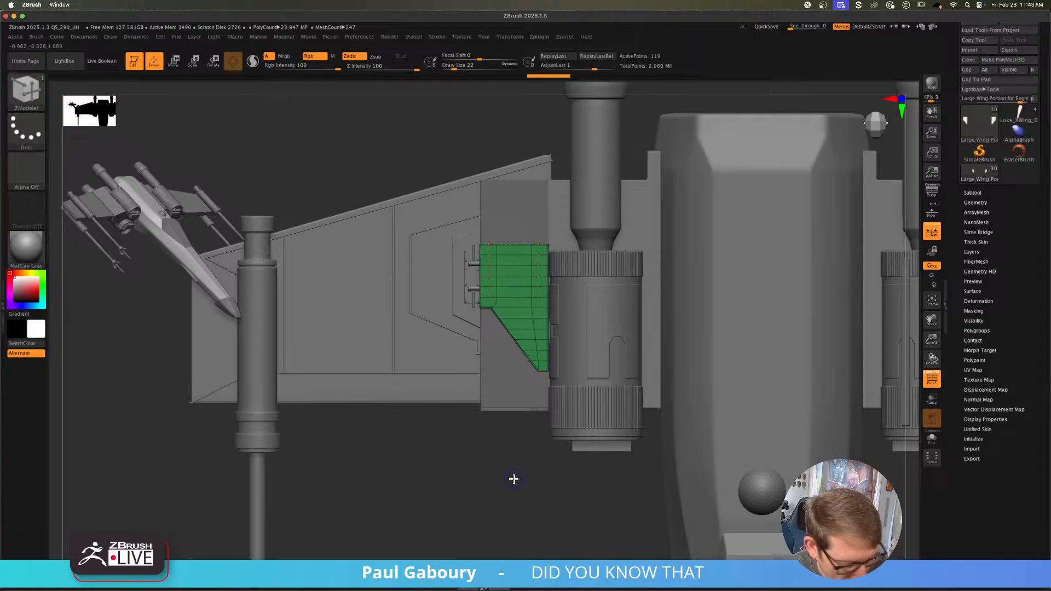
Step: Turn off PolyFrame and open the Dynamic Subdiv settings in Geometry for the wing portion
key("shift+f")
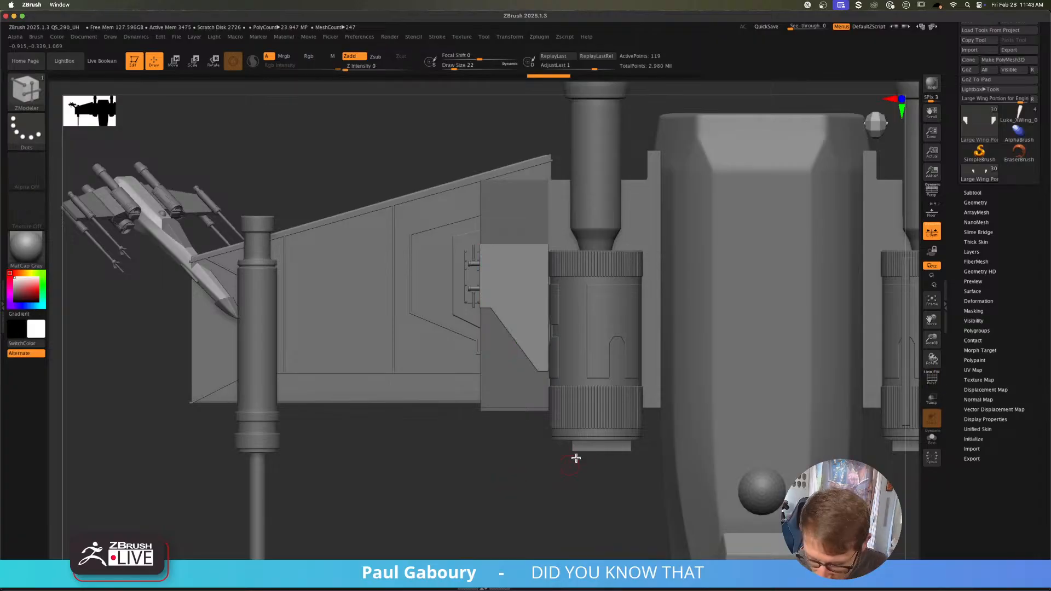
left_click(975, 202)
left_click(974, 290)
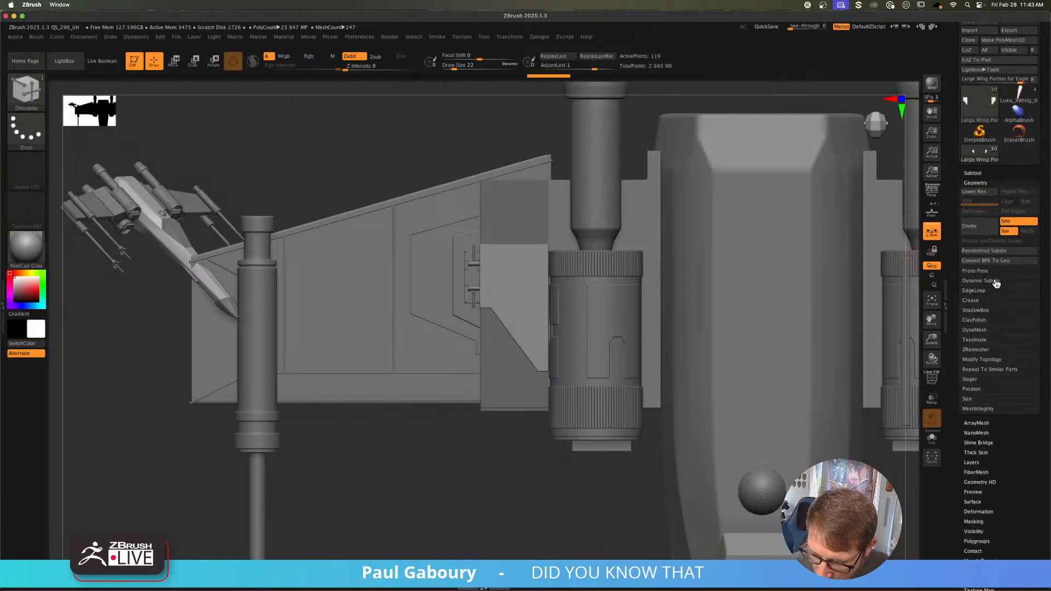
left_click(981, 281)
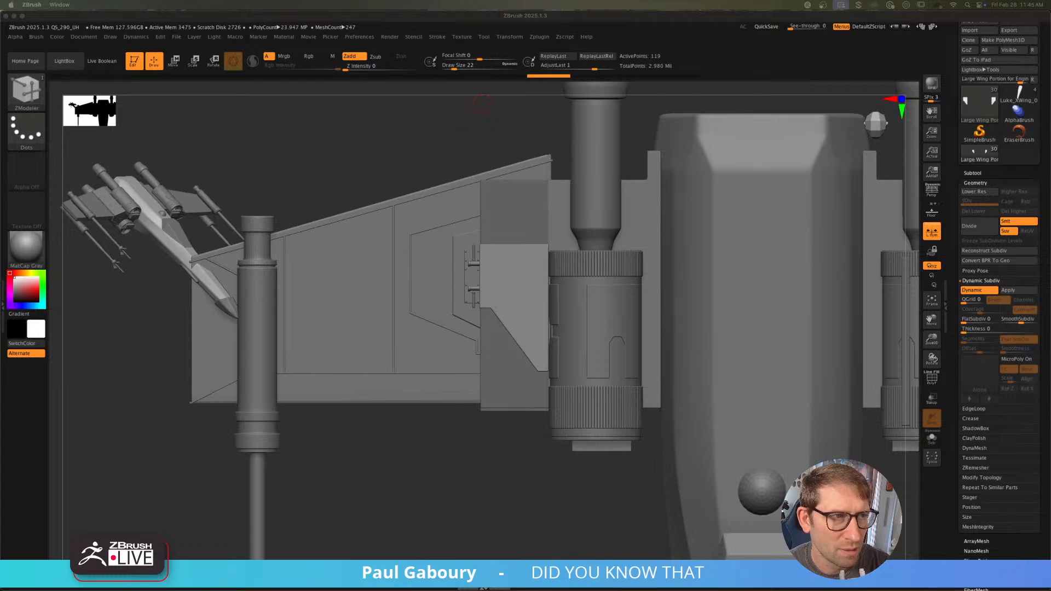
Step: Bring in the Safari window with the Vintage Collection X-wing reference photo, examine it and move it away again
left_click_drag(0, 301, 852, 41)
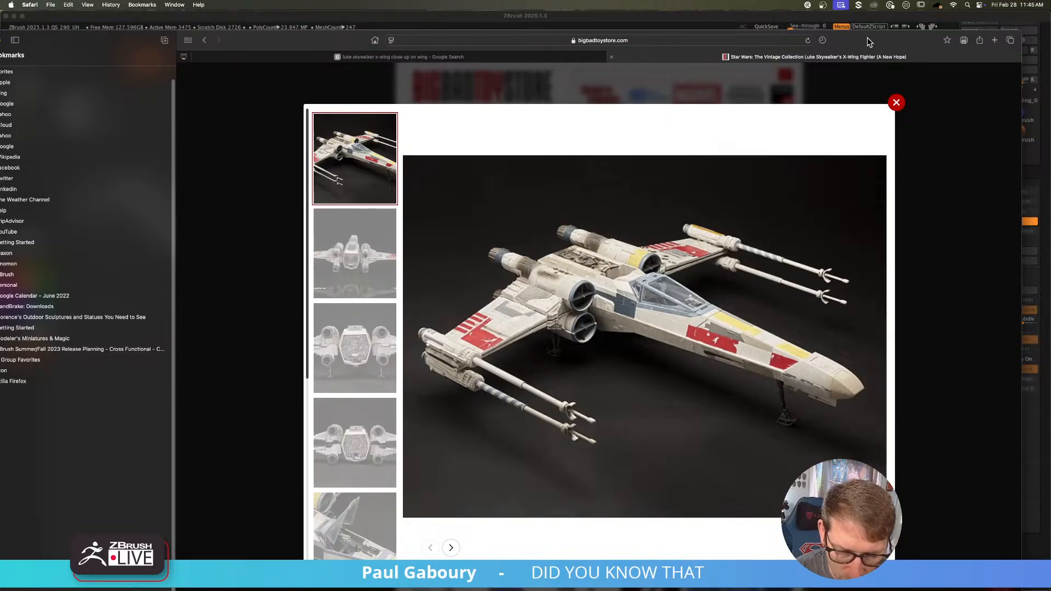
left_click_drag(868, 39, 0, 55)
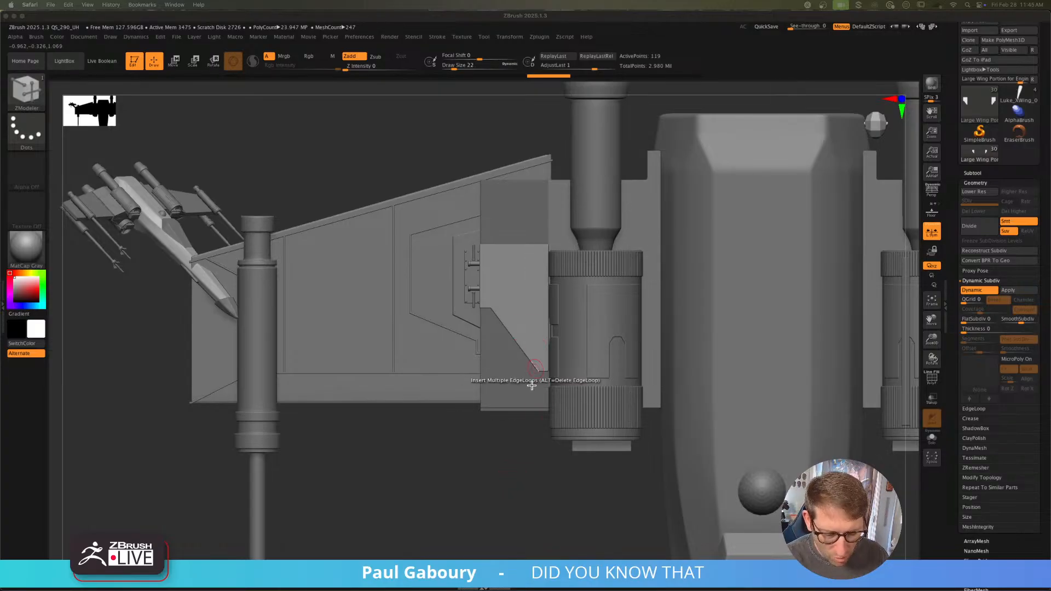
Step: Return to ZBrush, show the wing portion's PolyFrame close up and set its SmoothSubdiv to 0
left_click(530, 344)
key("shift+f")
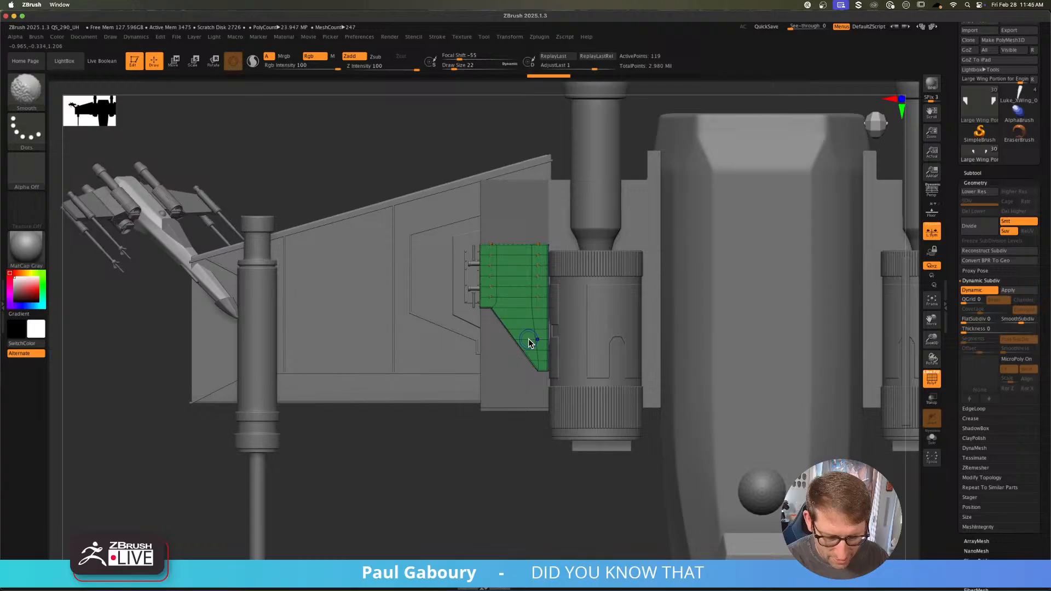
right_click_drag(523, 317, 535, 426, "ctrl")
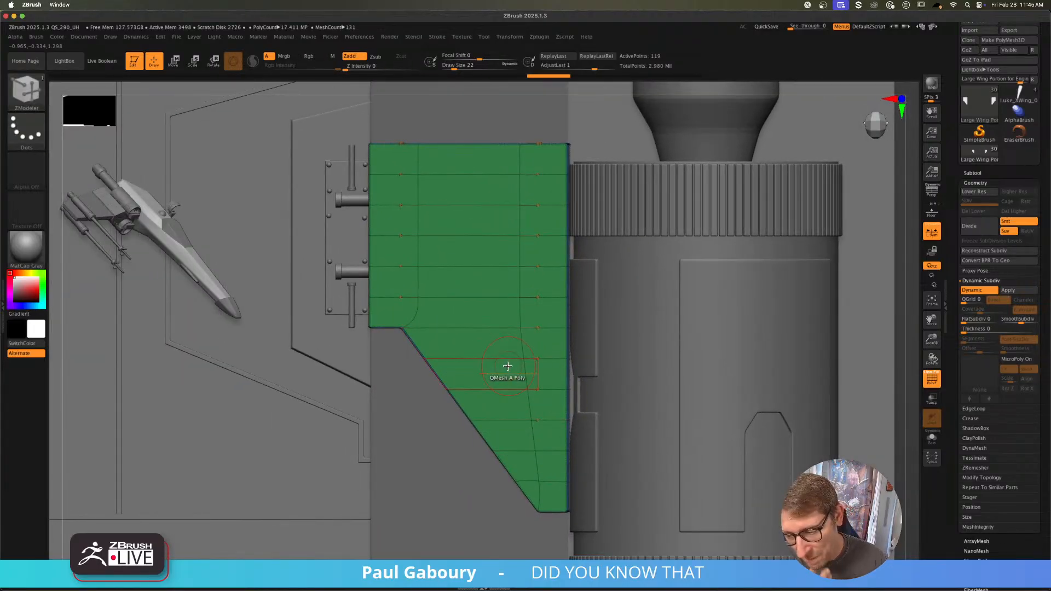
left_click_drag(1021, 321, 1000, 323)
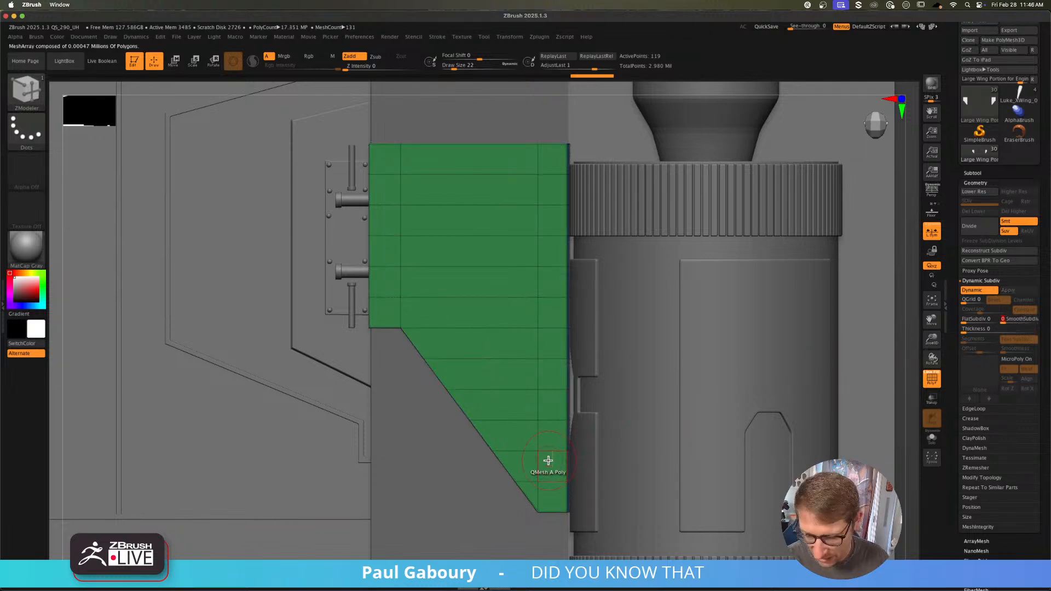
Step: Turn on MicroPoly for the wing portion and apply the Wooven05 mesh
left_click(1019, 361)
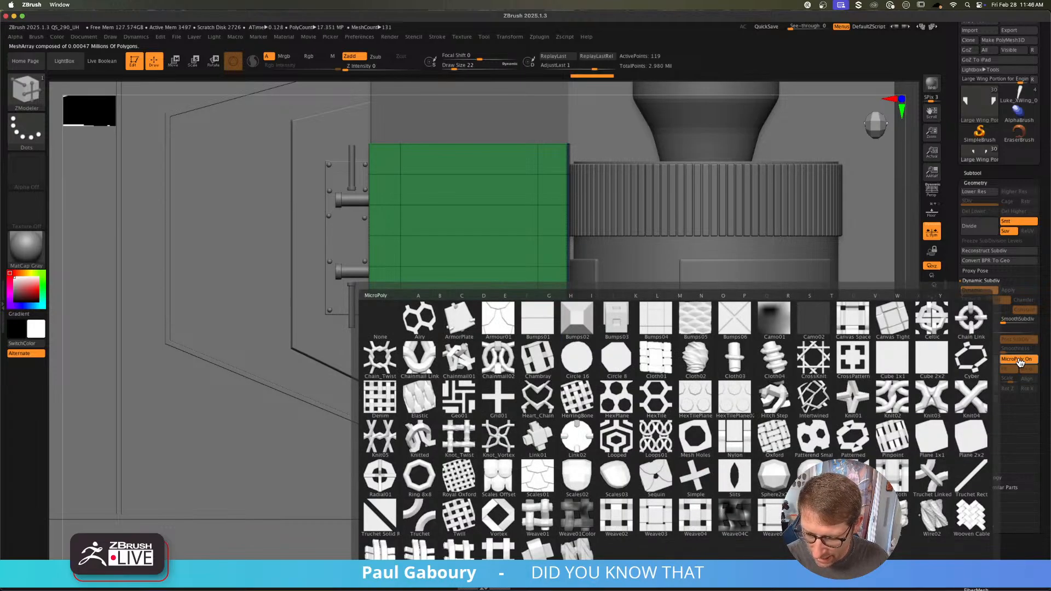
left_click(542, 554)
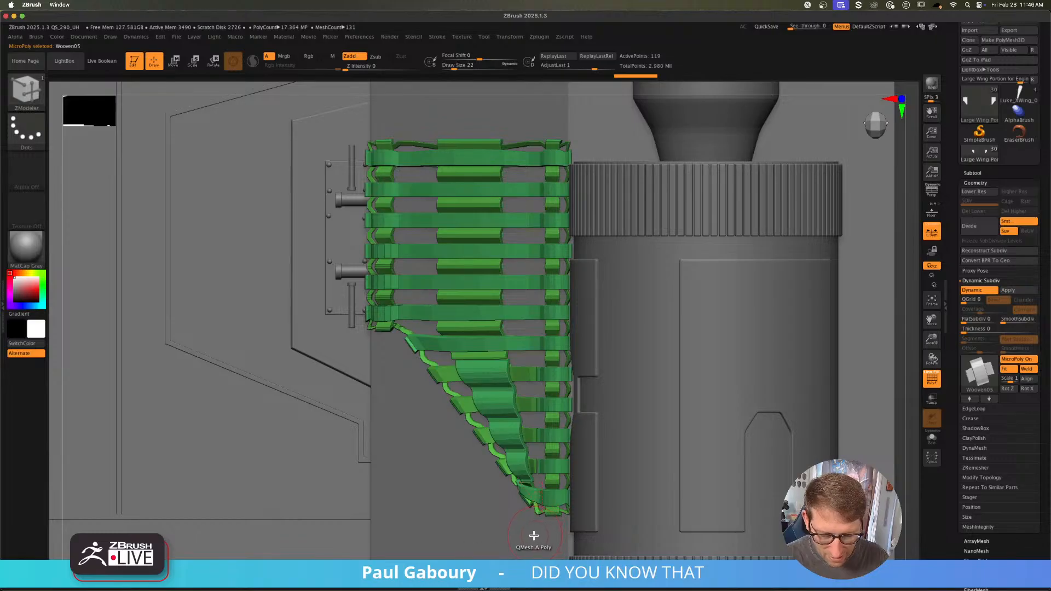
right_click_drag(545, 520, 546, 502)
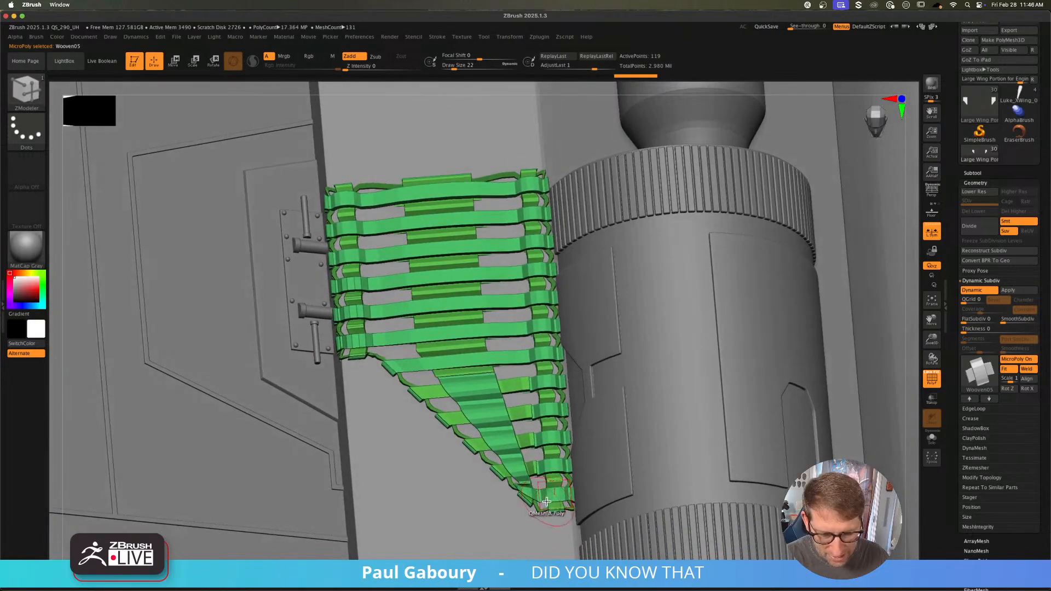
Step: Raise the wing portion's SmoothSubdiv to 3 and inspect the woven pattern with PolyFrame off and on
left_click(1007, 321)
left_click(1011, 322)
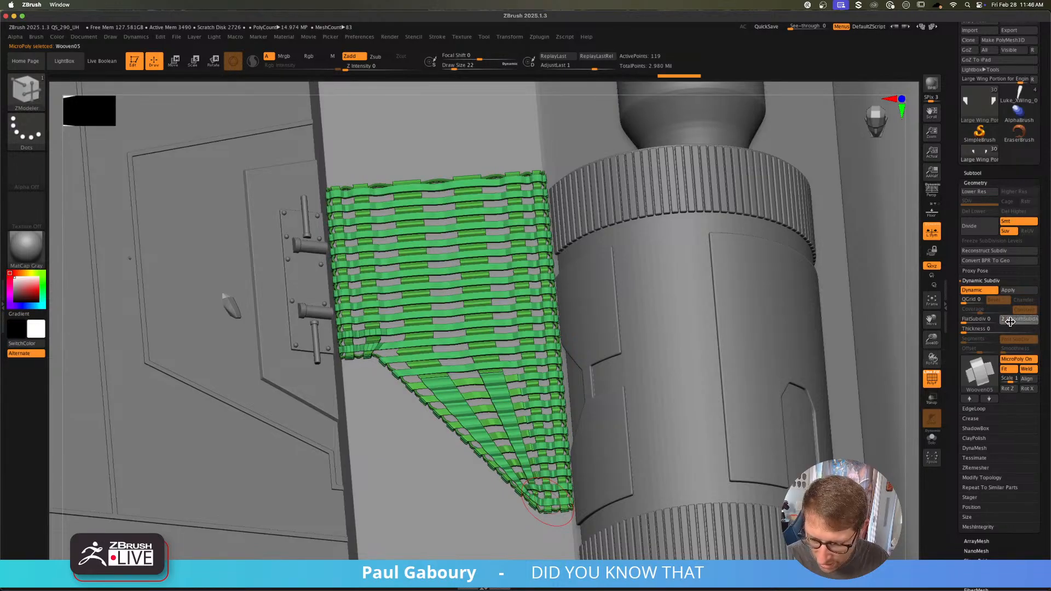
type("3")
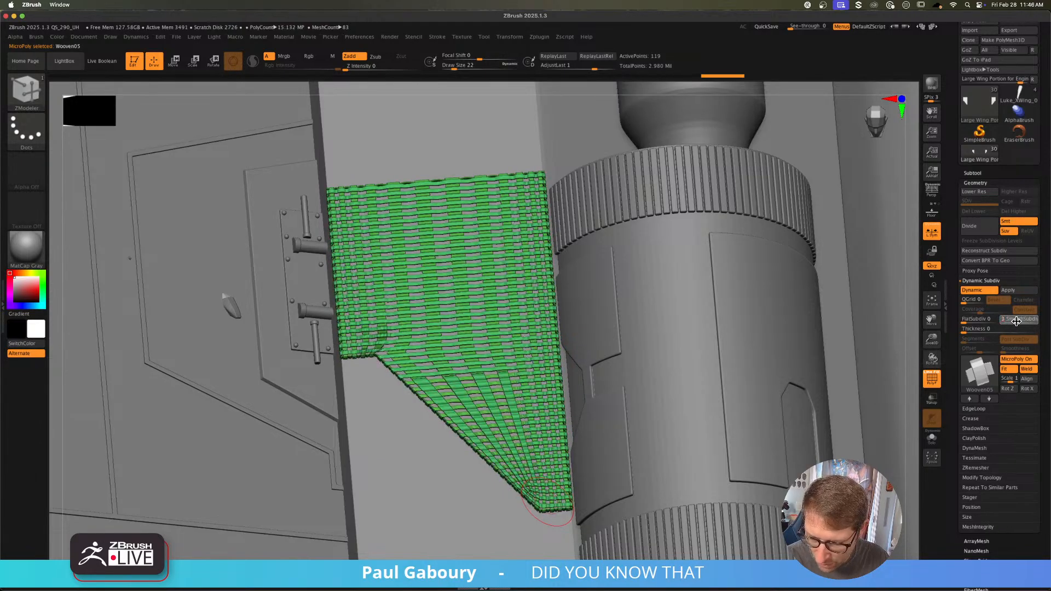
key("Return")
key("shift+f")
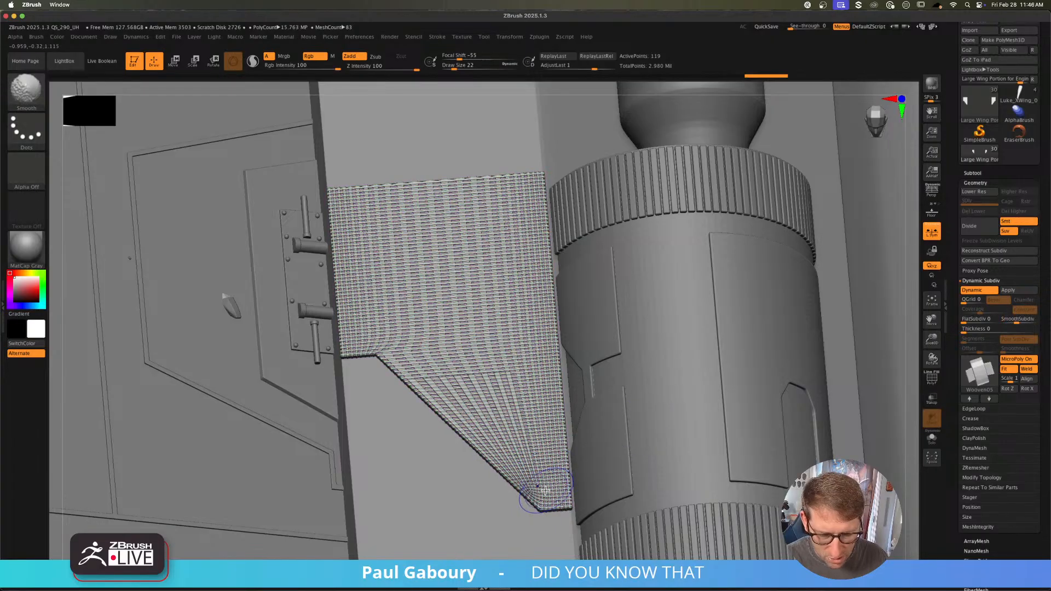
key("shift+f")
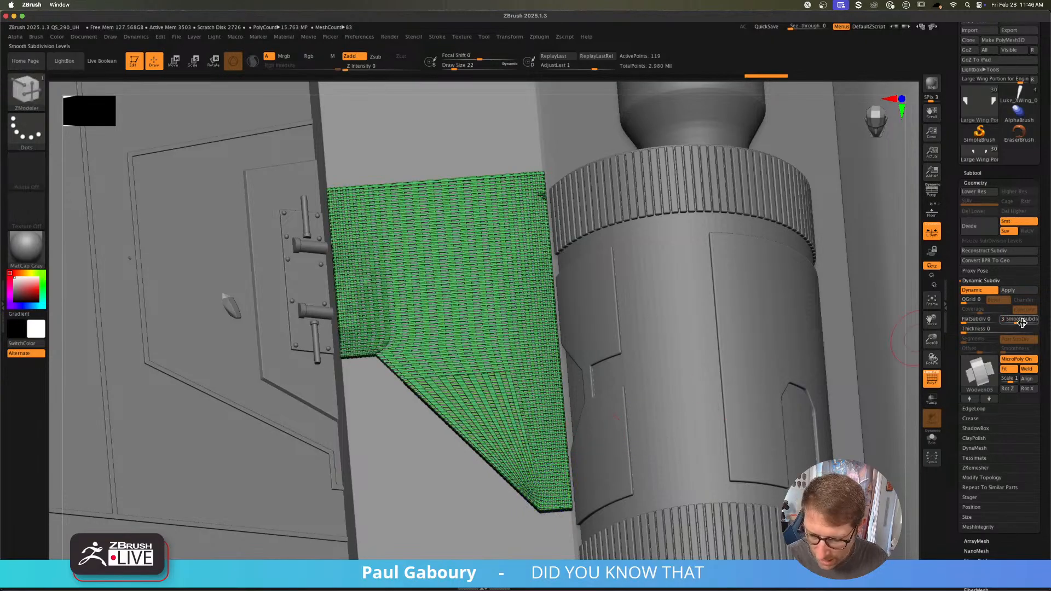
Step: Increase the smooth subdivision further and compare the finer weave without and with PolyFrame
key("Return")
key("shift+f")
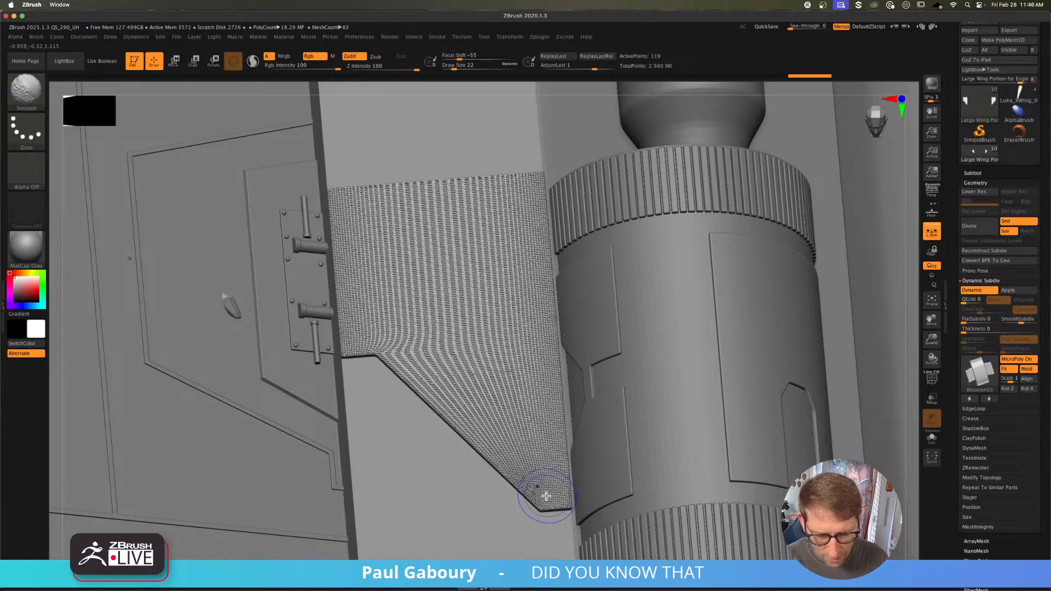
key("shift+f")
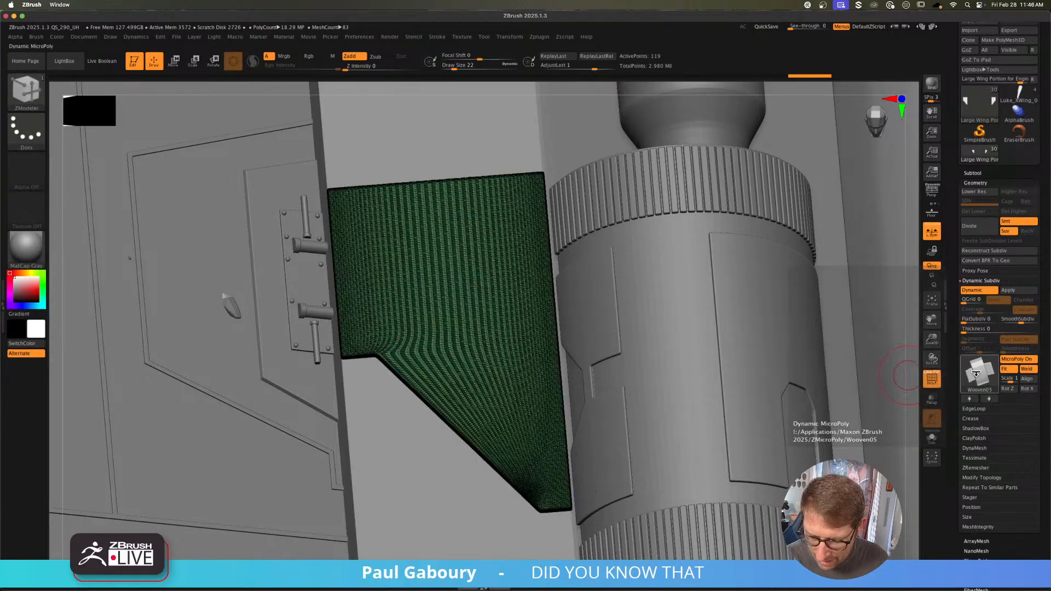
Step: Replace the wing portion's MicroPoly mesh with Elastic and lower SmoothSubdiv to 1
left_click(974, 375)
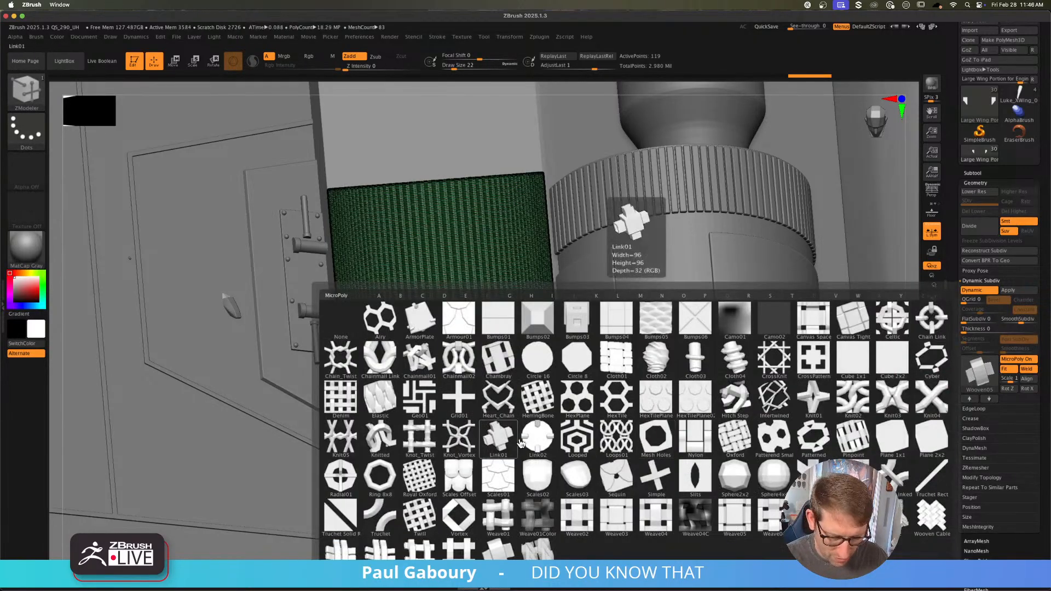
left_click(389, 403)
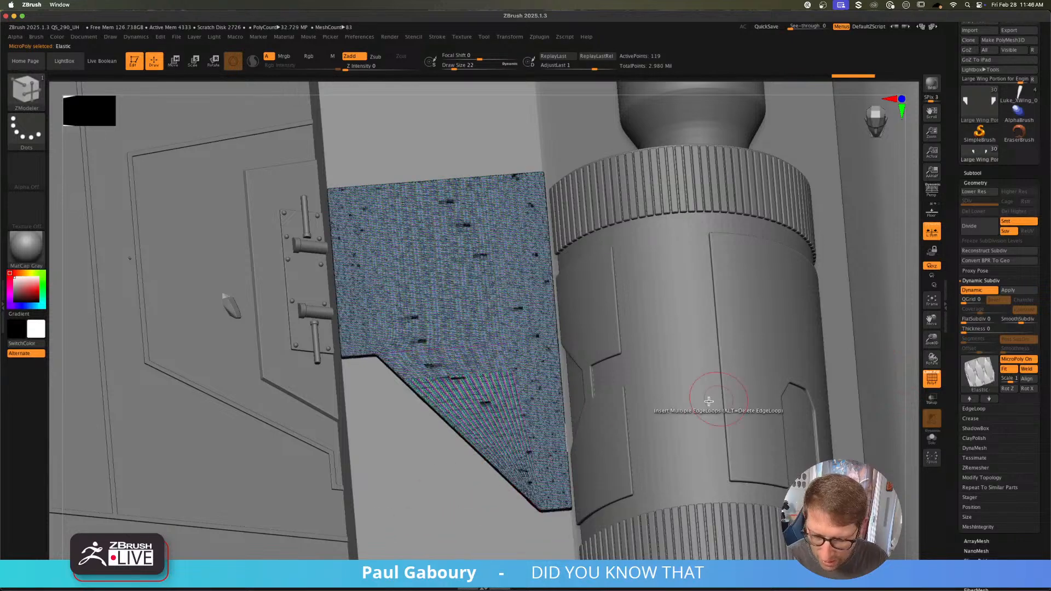
left_click_drag(1020, 320, 1010, 321)
key("shift")
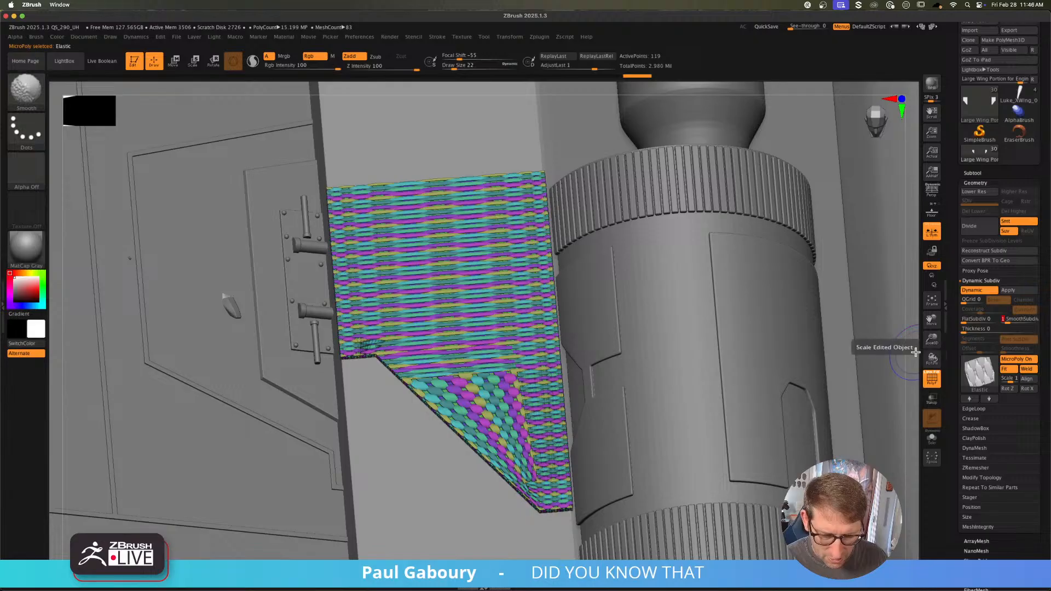
Step: Switch to the ZModeler brush, align the wing portion's MicroPoly edges, and view the Elastic pattern with PolyFrame off
key("b")
key("z")
key("m")
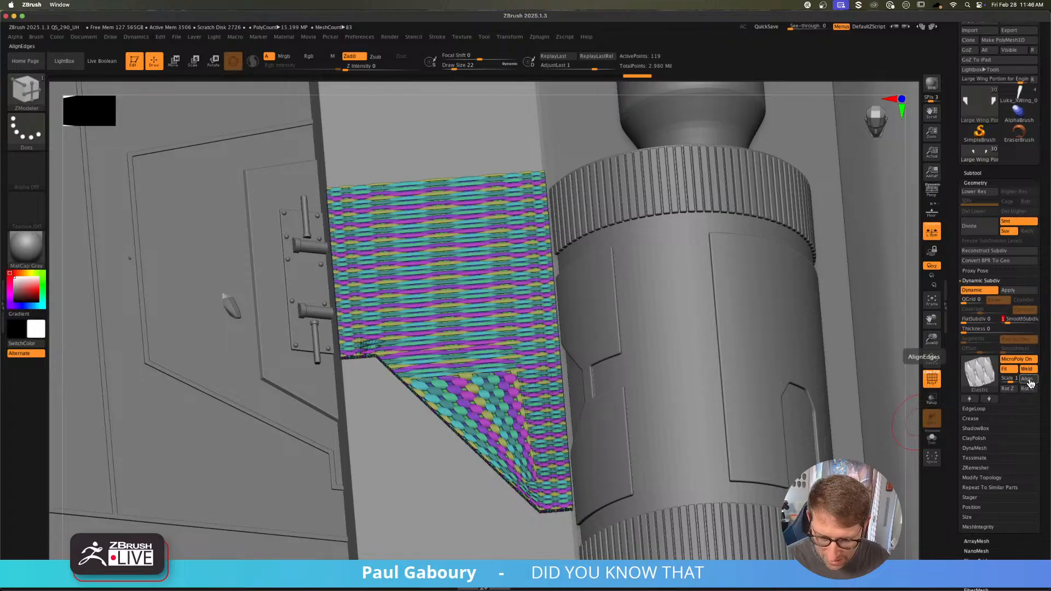
left_click(1027, 380)
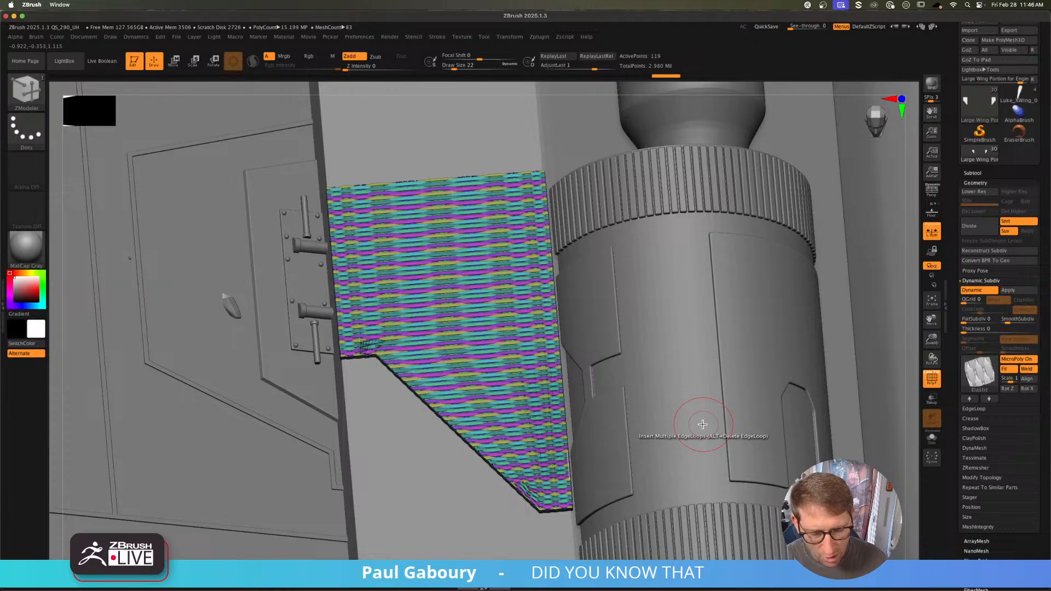
key("shift+f")
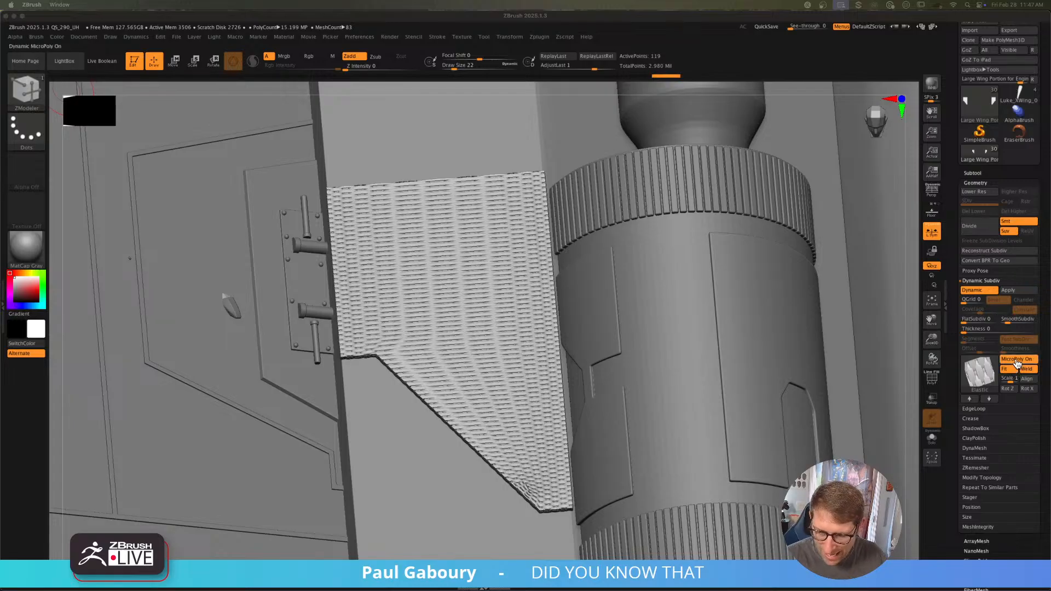
Step: Turn MicroPoly off for the wing portion, raise its SmoothSubdiv, and check the surface with PolyFrame
mouse_move(950, 381)
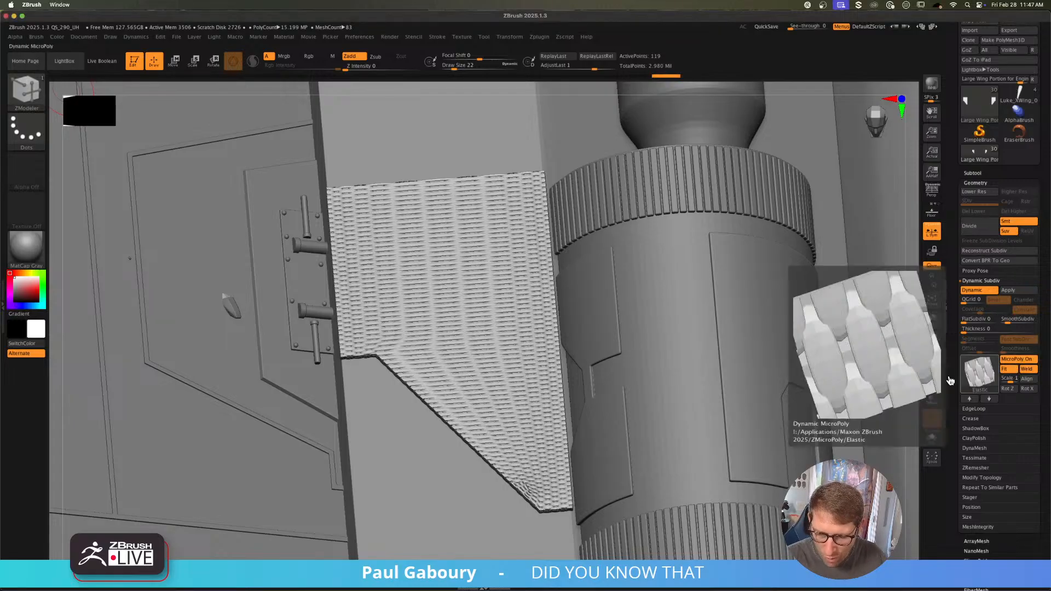
left_click(1010, 359)
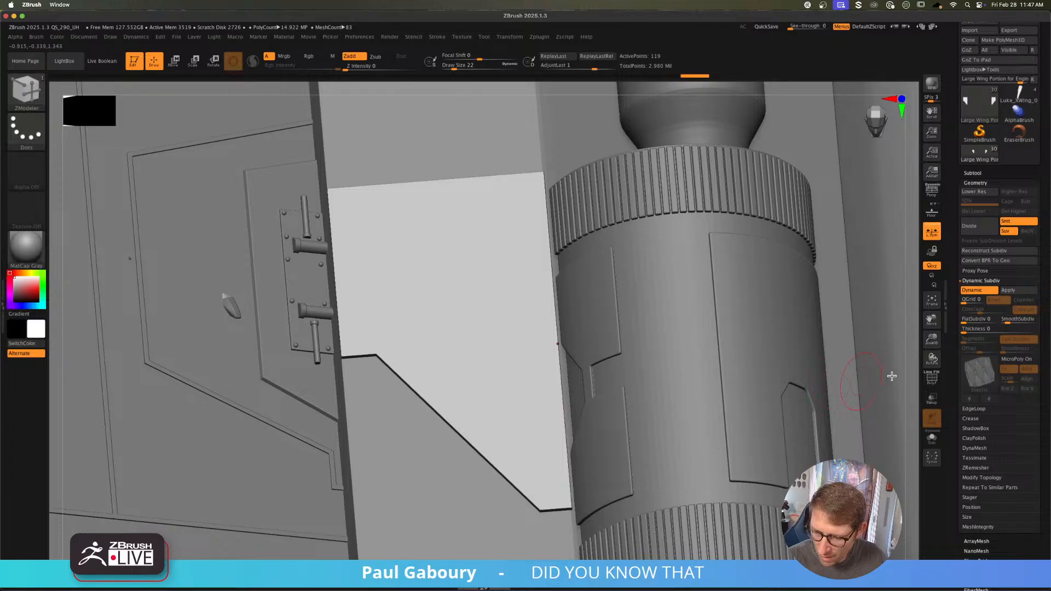
left_click_drag(1009, 320, 1026, 320)
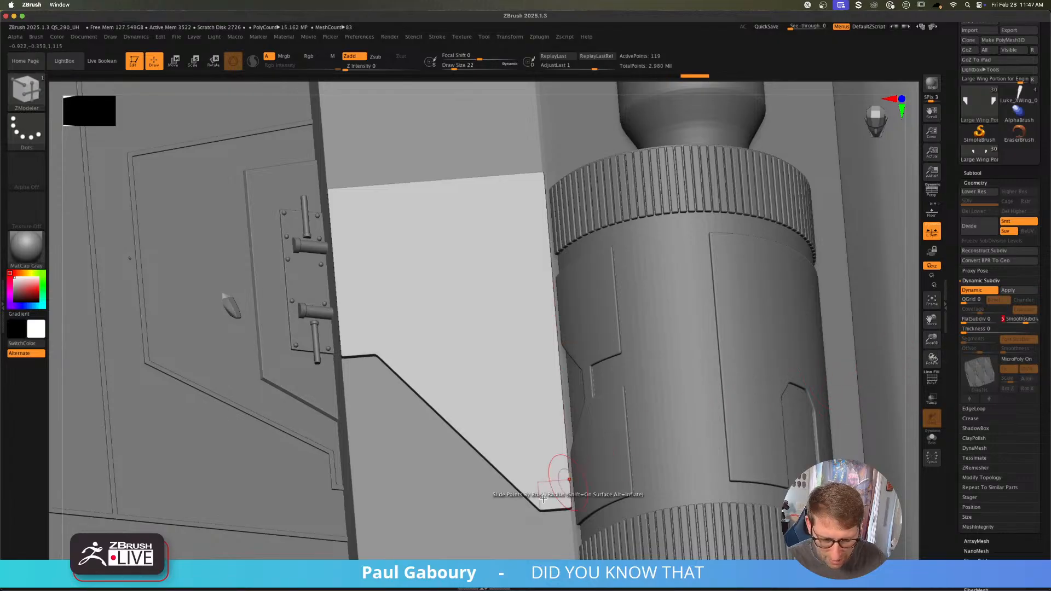
key("shift+f")
key("shift+f")
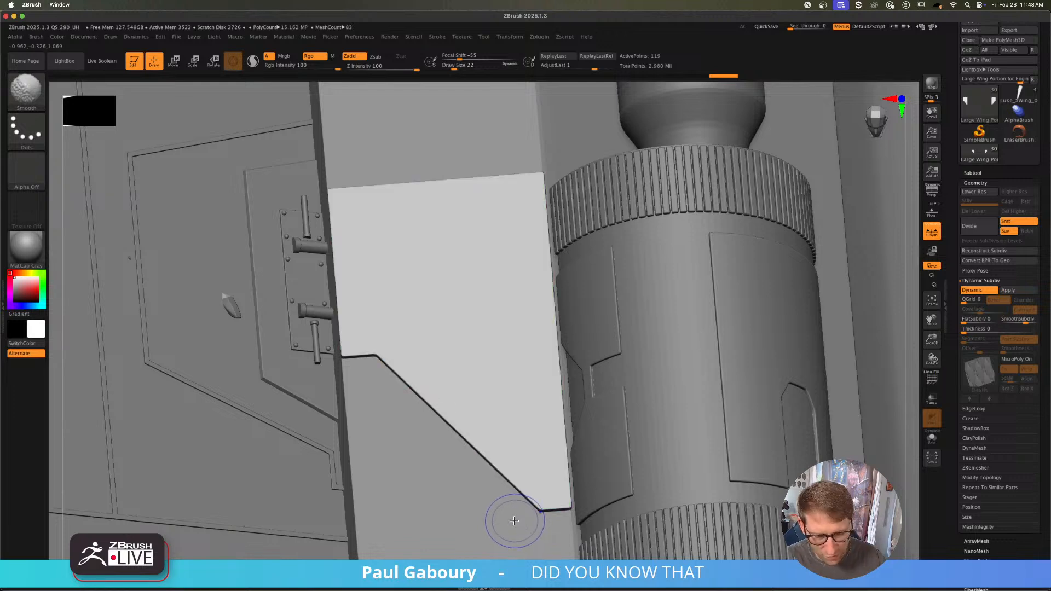
Step: Duplicate the Large Wing Portion for Engine subtool and isolate the copy in Solo with PolyFrame shown and the view framed
left_click(973, 173)
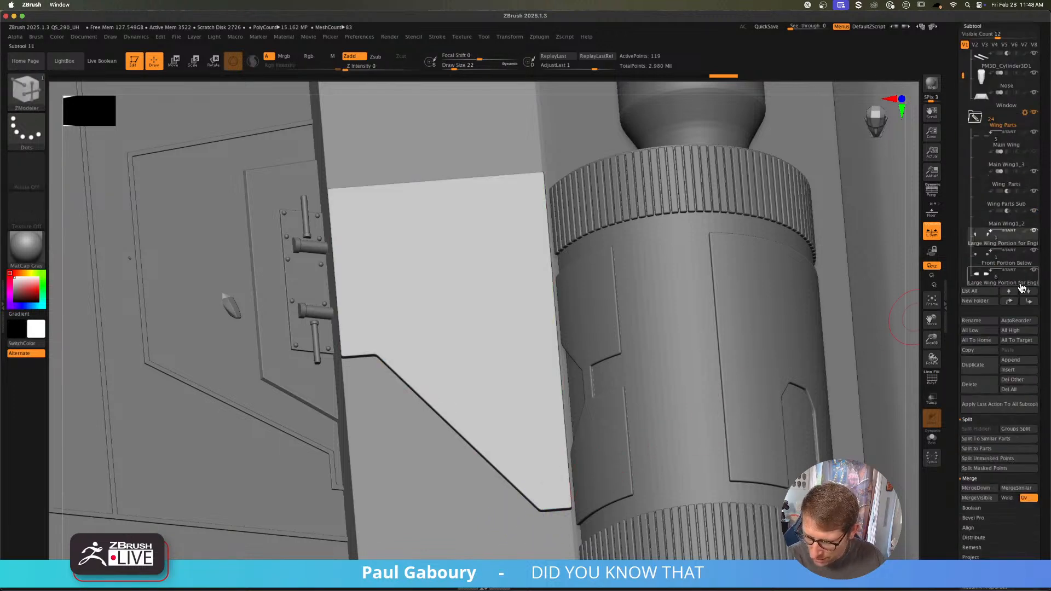
left_click(990, 241)
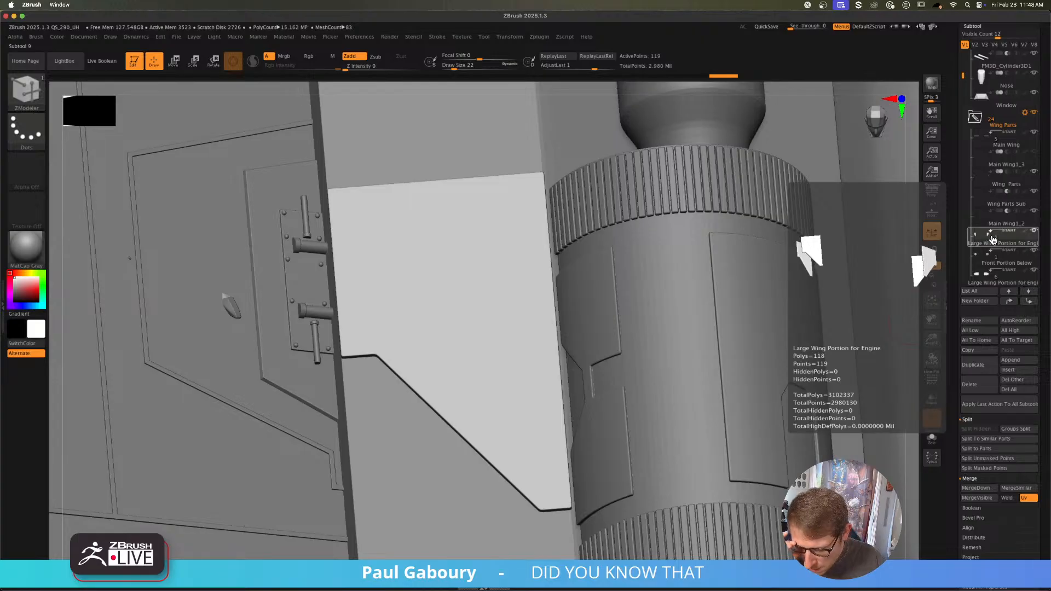
left_click(982, 366)
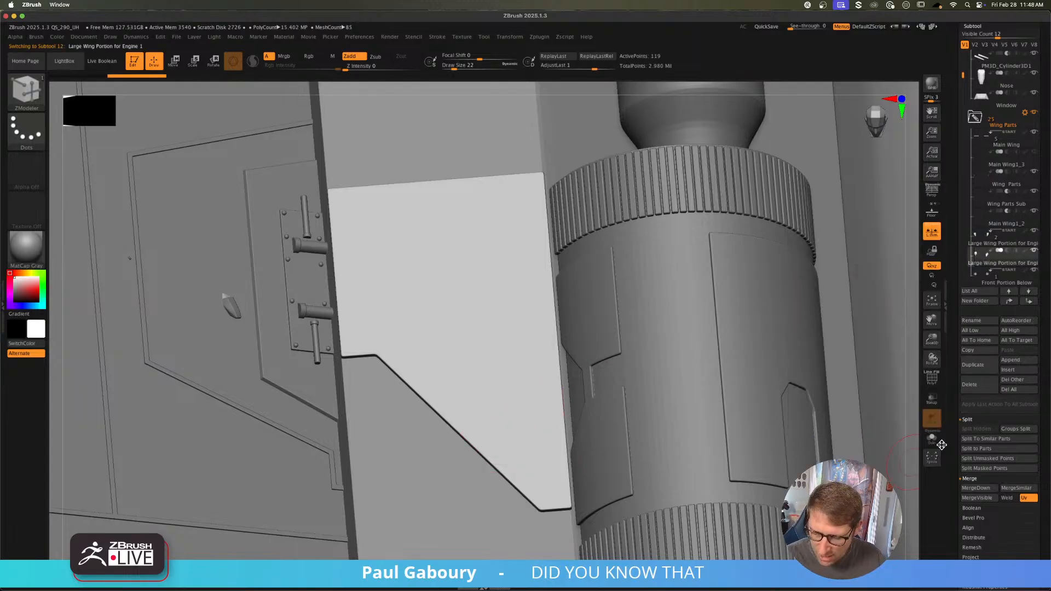
left_click(931, 438)
left_click_drag(565, 378, 597, 334, "alt")
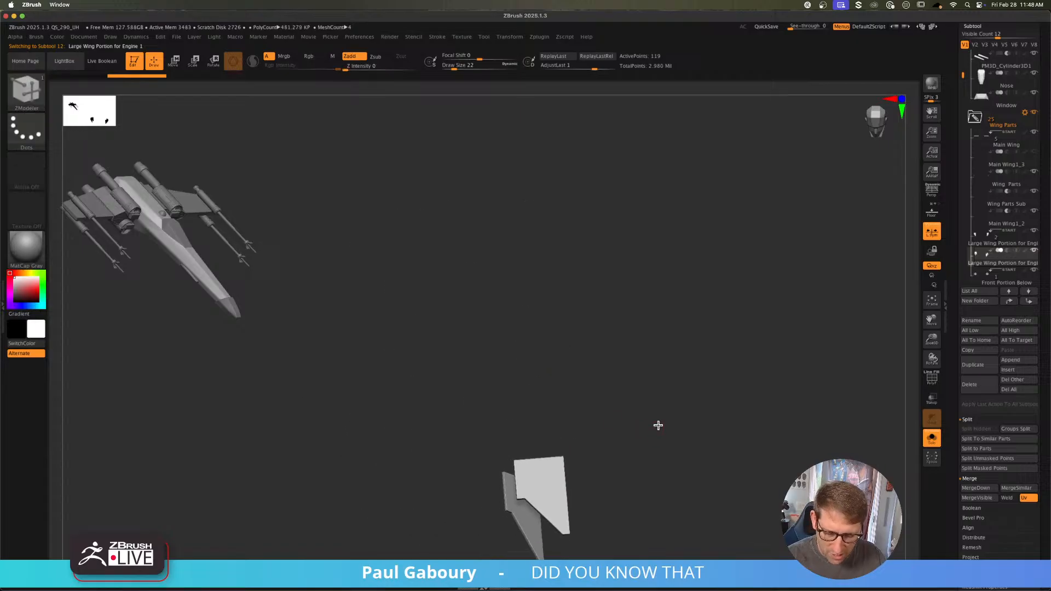
left_click_drag(662, 465, 608, 423, "alt")
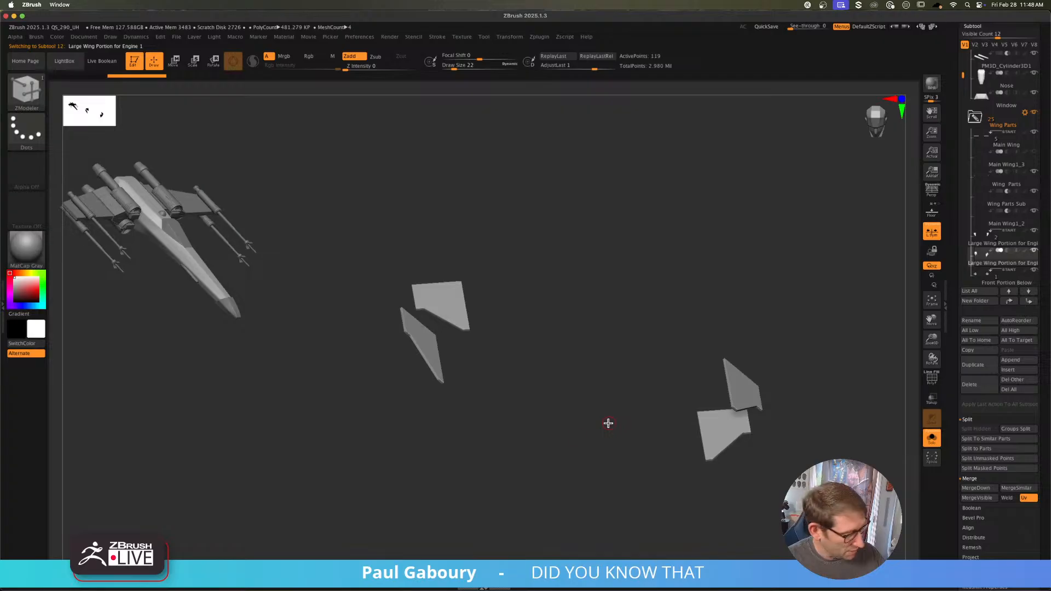
key("shift+f")
key("f")
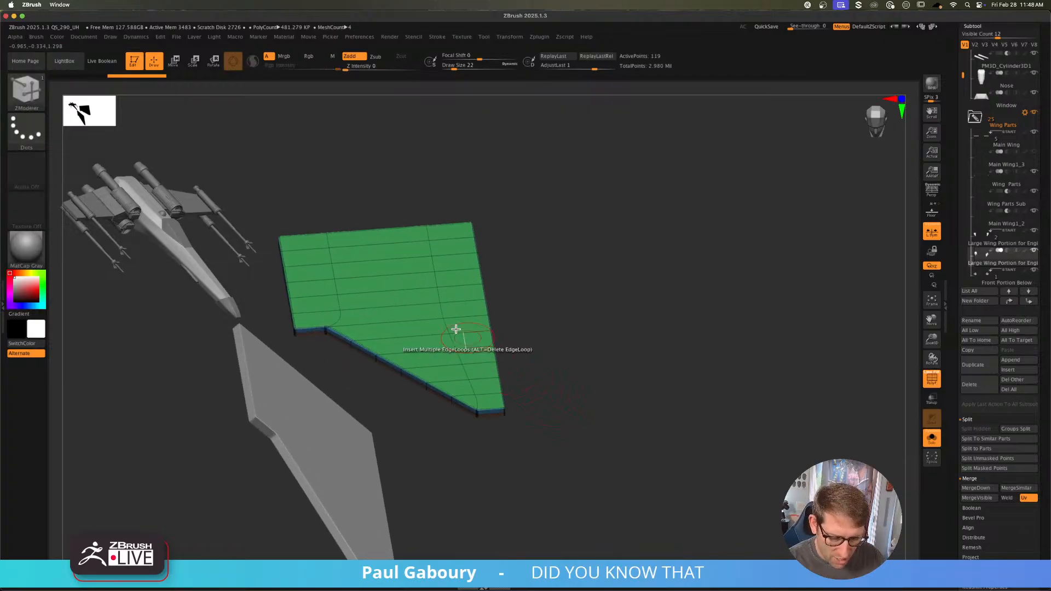
Step: Isolate the green face polygroup of the duplicated wing portion and delete the hidden geometry
left_click(469, 323, "ctrl+shift")
right_click_drag(542, 422, 548, 385, "ctrl")
right_click_drag(548, 385, 589, 407, "alt")
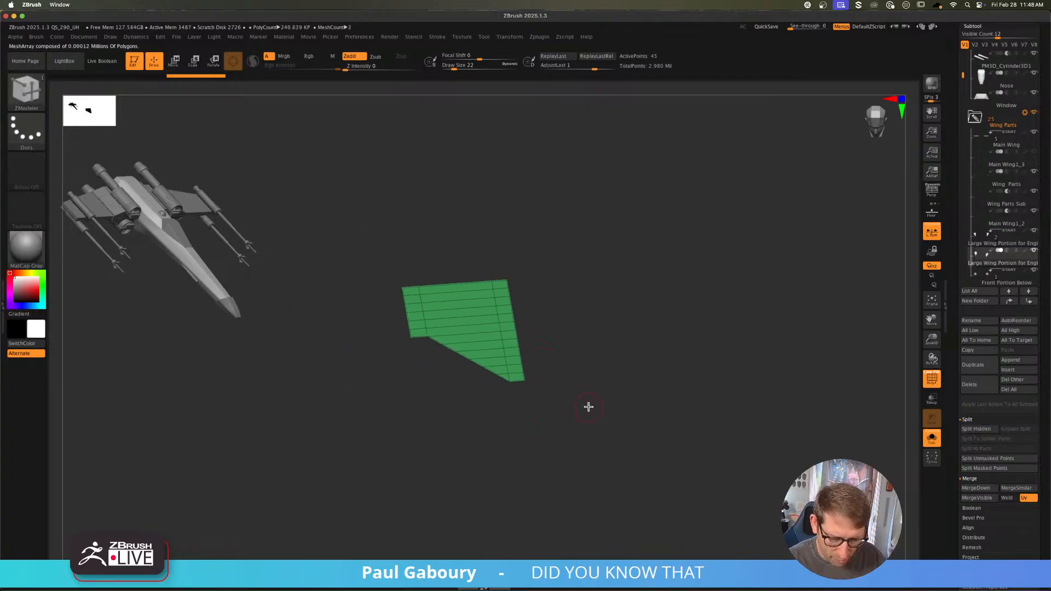
mouse_move(589, 407)
left_mouse_down()
mouse_move(596, 338)
mouse_move(582, 436)
mouse_move(585, 395)
left_mouse_up()
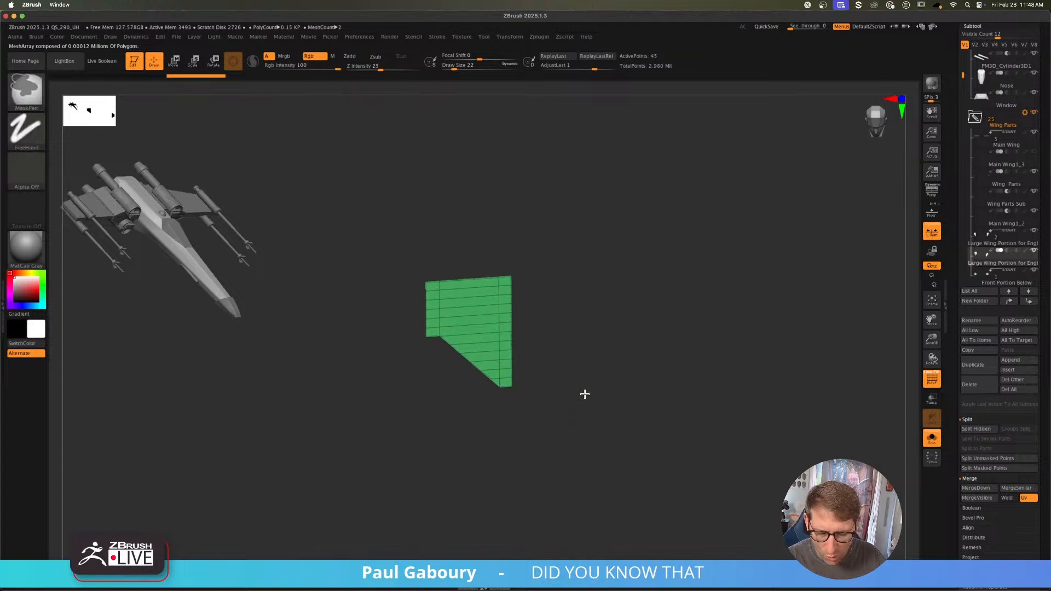
right_click_drag(585, 394, 599, 400, "ctrl")
key("s")
left_click_drag(600, 399, 594, 400)
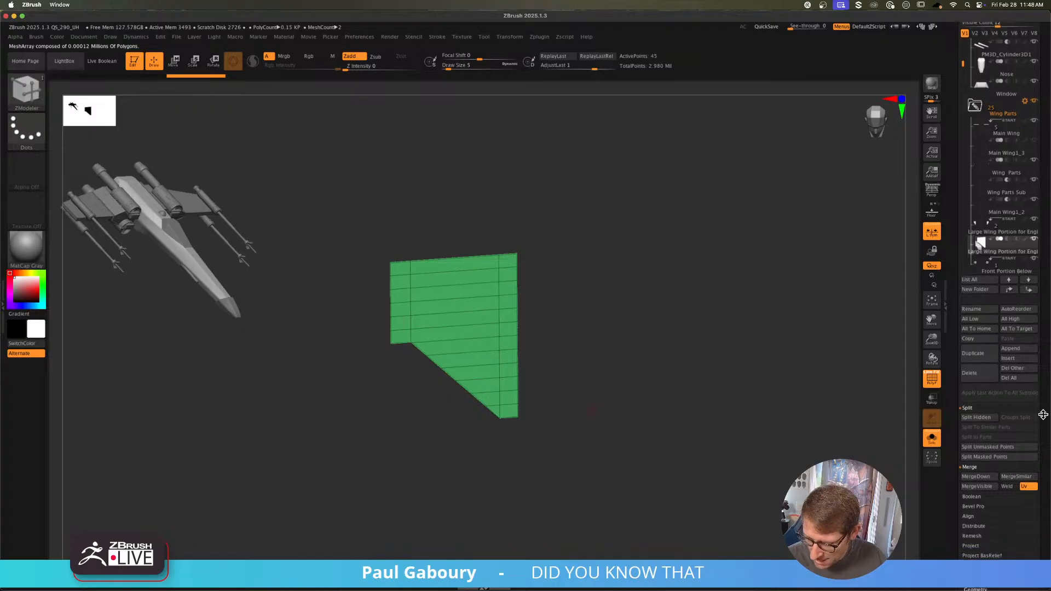
left_click_drag(1044, 424, 1039, 270)
left_click(981, 301)
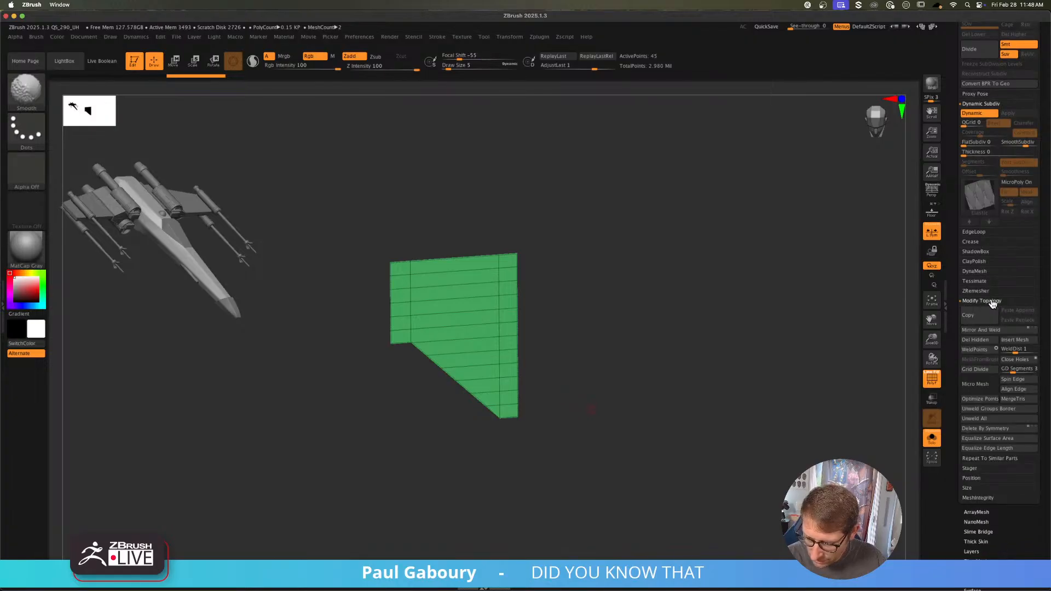
left_click(994, 340)
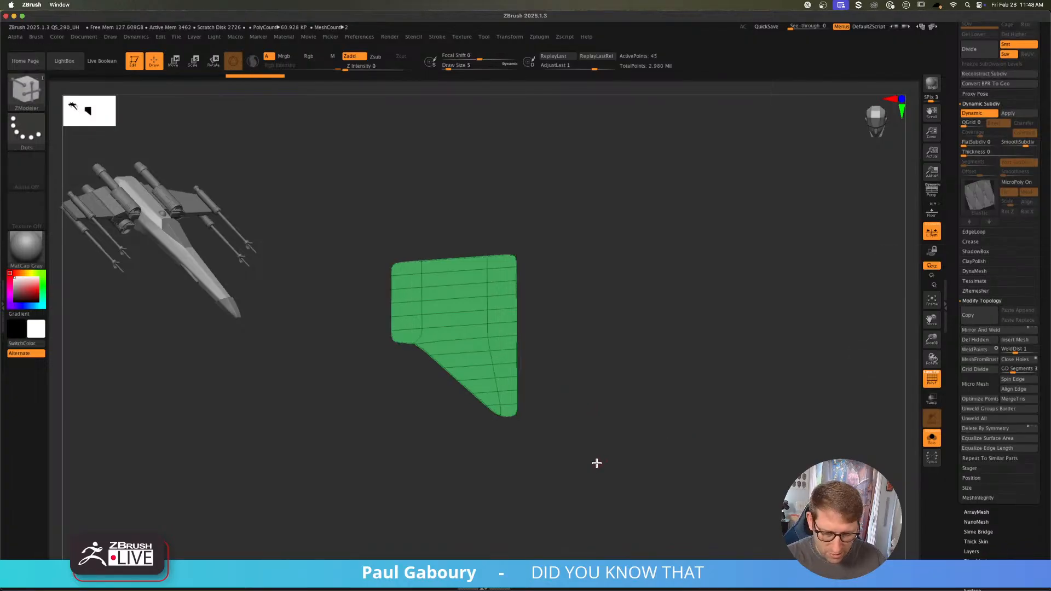
Step: Turn off Dynamic Subdiv on the remaining green face to work on its base topology
key("shift")
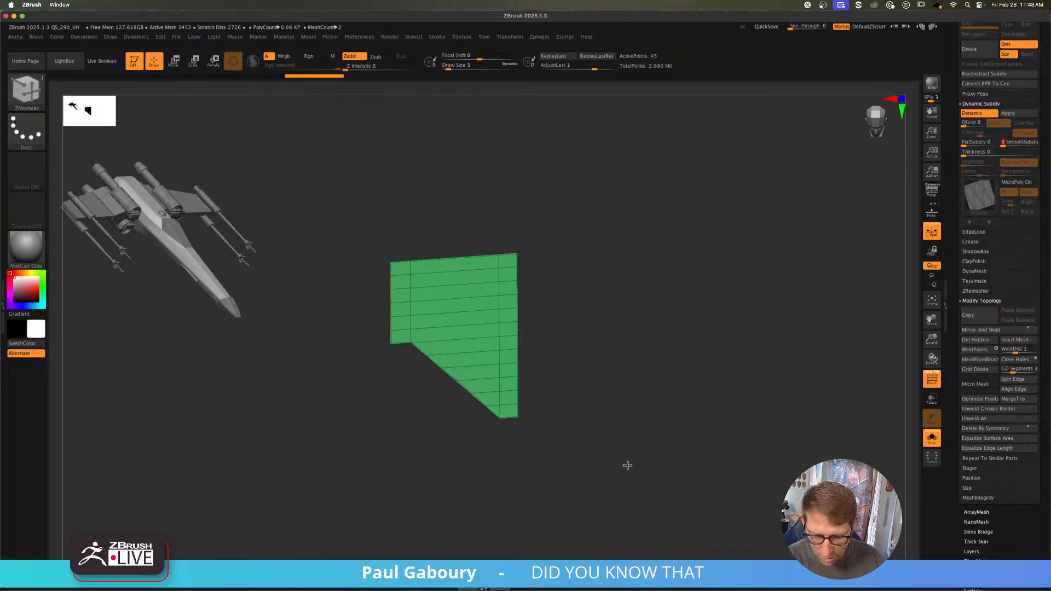
key("shift+d")
right_click_drag(611, 380, 629, 419, "alt")
right_click_drag(557, 393, 575, 414, "ctrl")
right_click_drag(579, 411, 618, 381, "alt")
right_click_drag(617, 381, 619, 388, "ctrl")
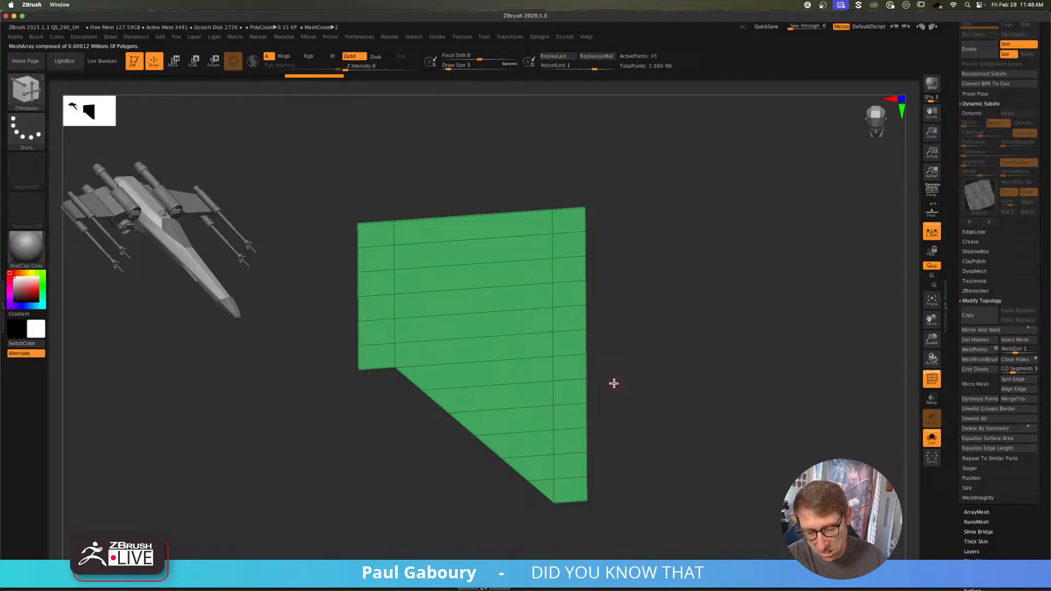
Step: Delete the horizontal edge loops across the upper and tapered sections, keeping the loop where the taper begins
left_click(499, 340, "alt")
left_click(493, 313, "alt")
left_click(492, 294, "alt")
left_click(491, 267, "alt")
left_click(487, 246, "alt")
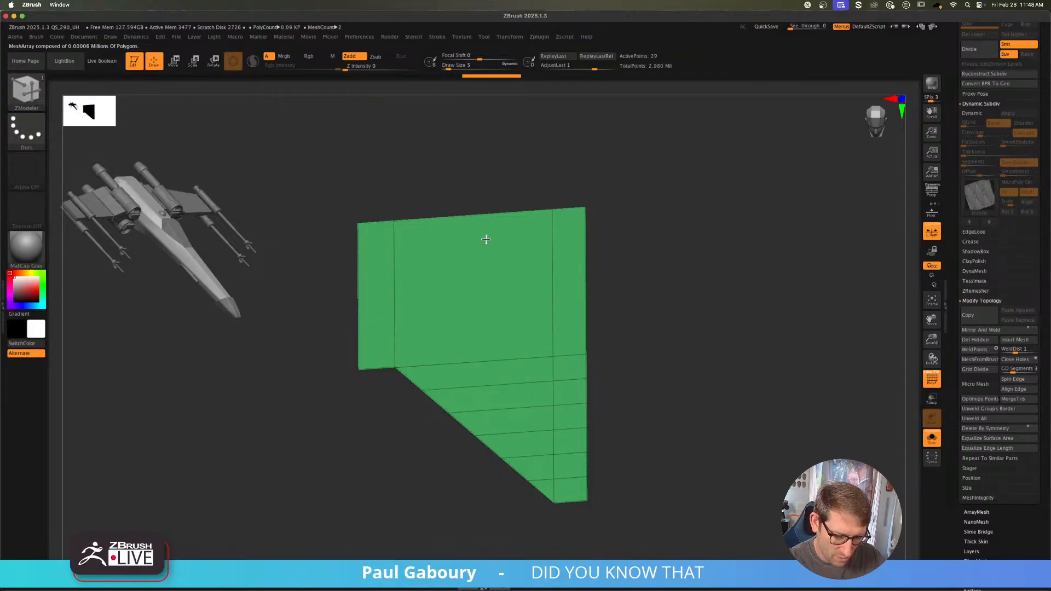
left_click(536, 383, "alt")
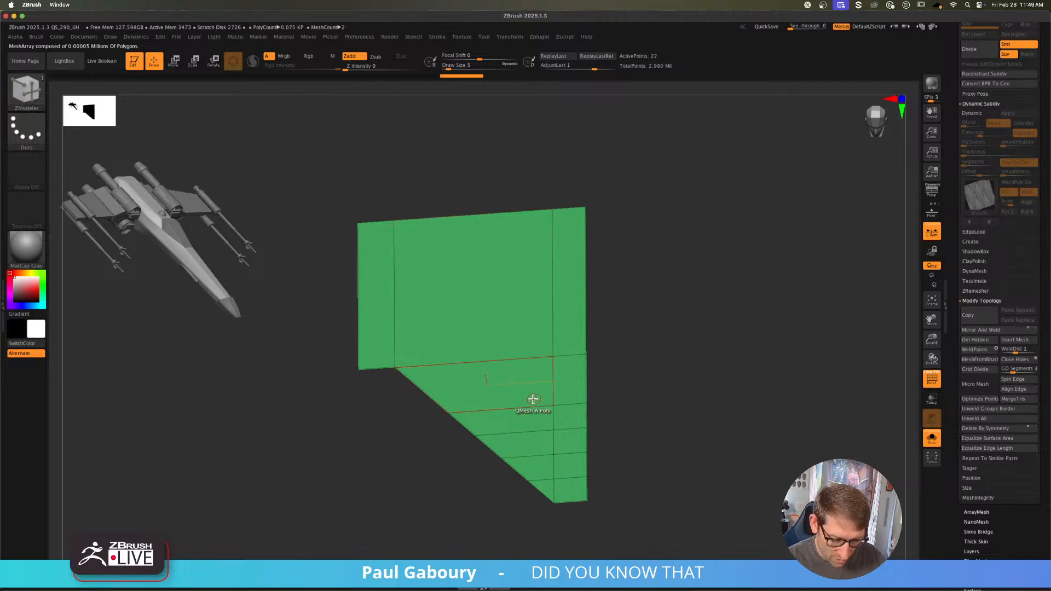
left_click(532, 407, "alt")
left_click(532, 431, "alt")
left_click(535, 454, "alt")
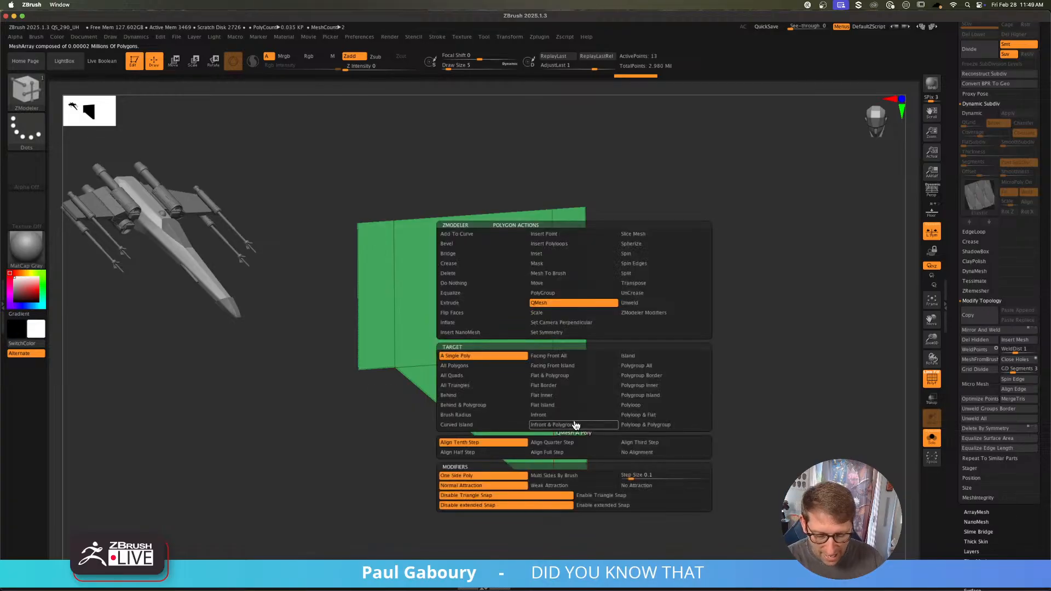
Step: Set the ZModeler polygon action to Delete with A Single Poly as target and remove the polygons of the tapered lower section
key("space")
left_click(483, 275)
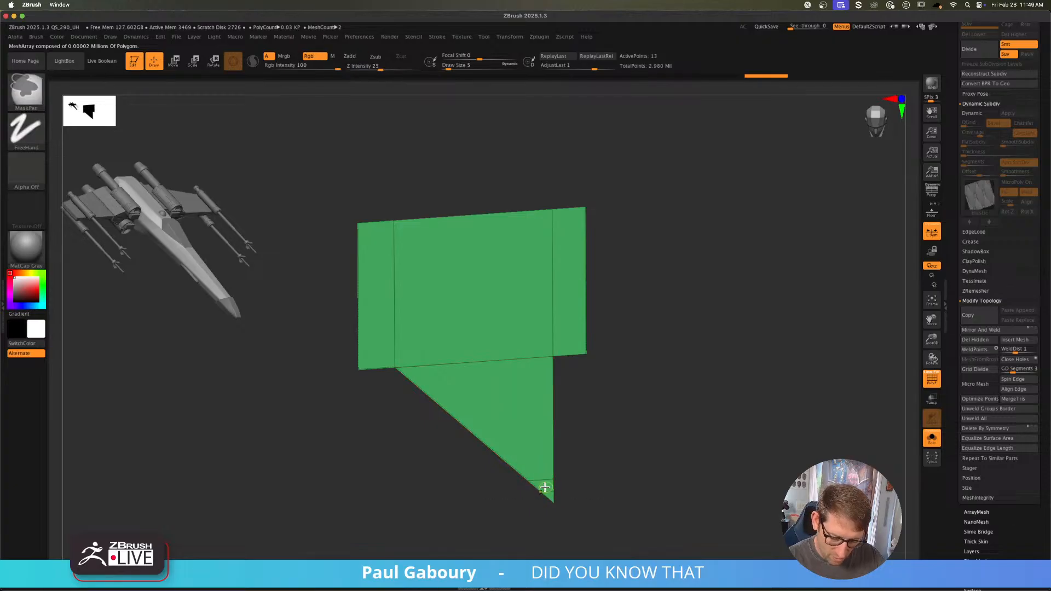
left_click(542, 492)
left_click(522, 436)
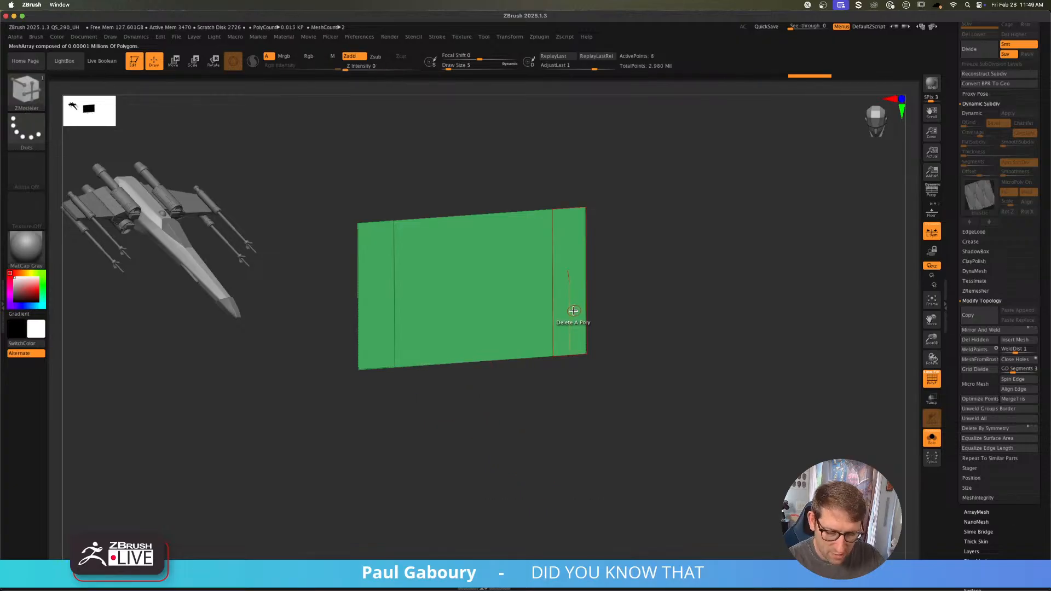
Step: Delete the two vertical edge loops to leave a single quad, and turn Solo off to view it on the wing
left_click(553, 296, "alt")
left_click(394, 300, "alt")
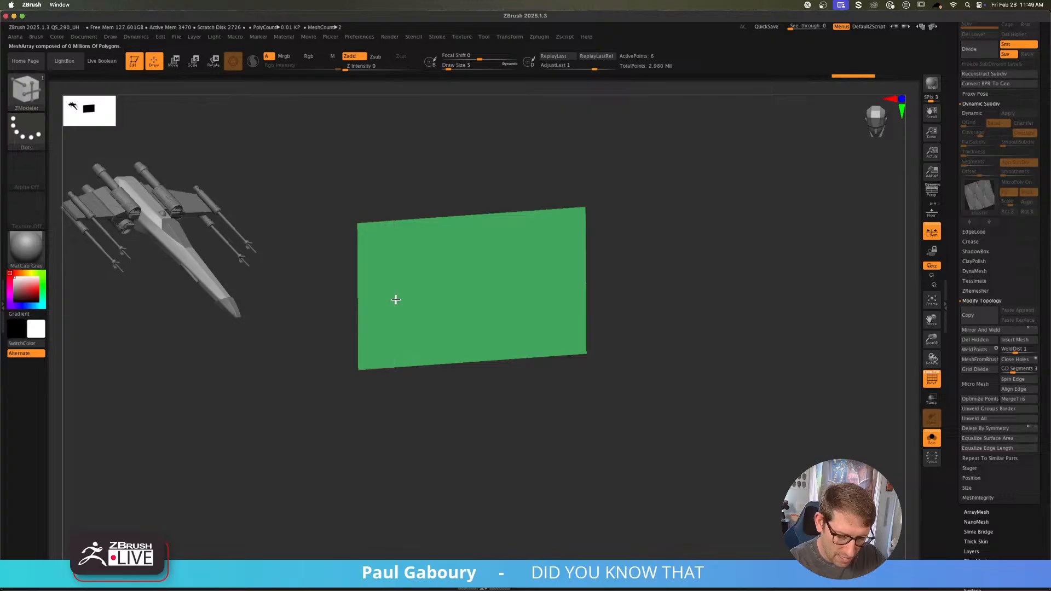
mouse_move(690, 412)
right_mouse_down("ctrl")
mouse_move(630, 405)
mouse_move(688, 399)
mouse_move(671, 425)
right_mouse_up("ctrl")
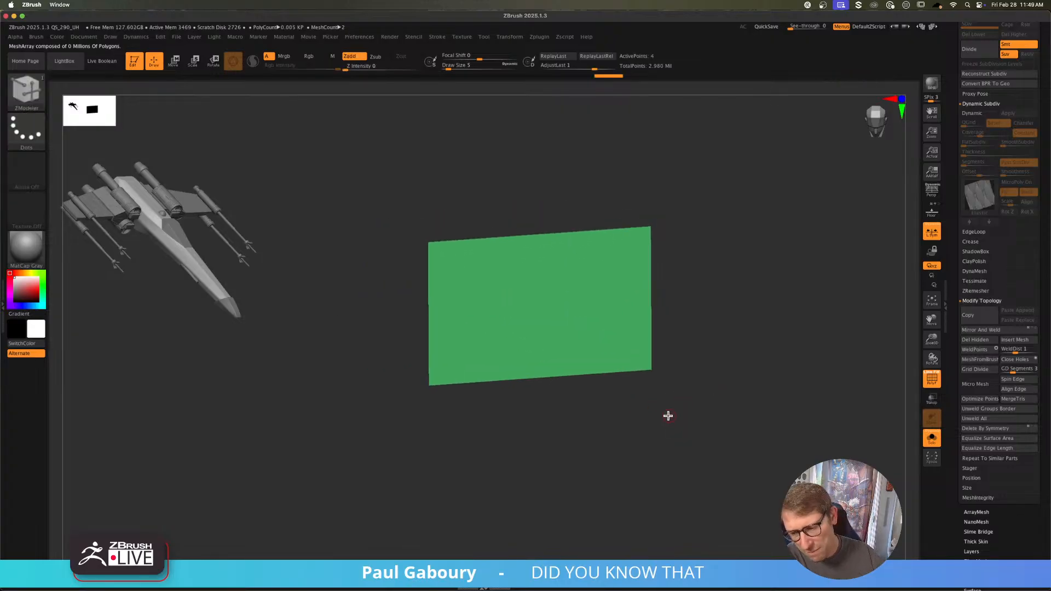
left_click(931, 438)
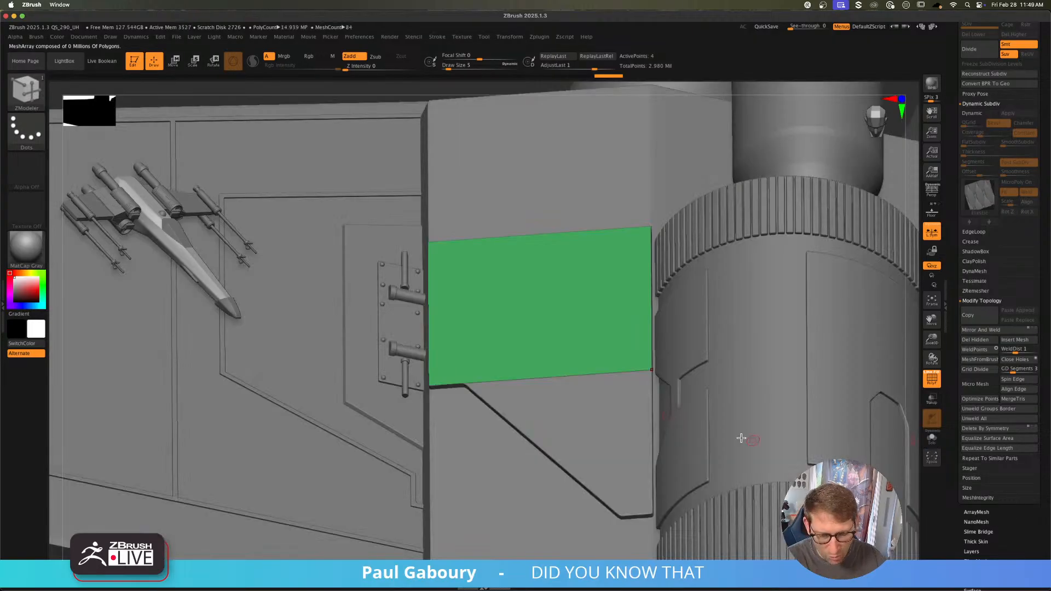
right_click_drag(563, 459, 535, 452, "ctrl")
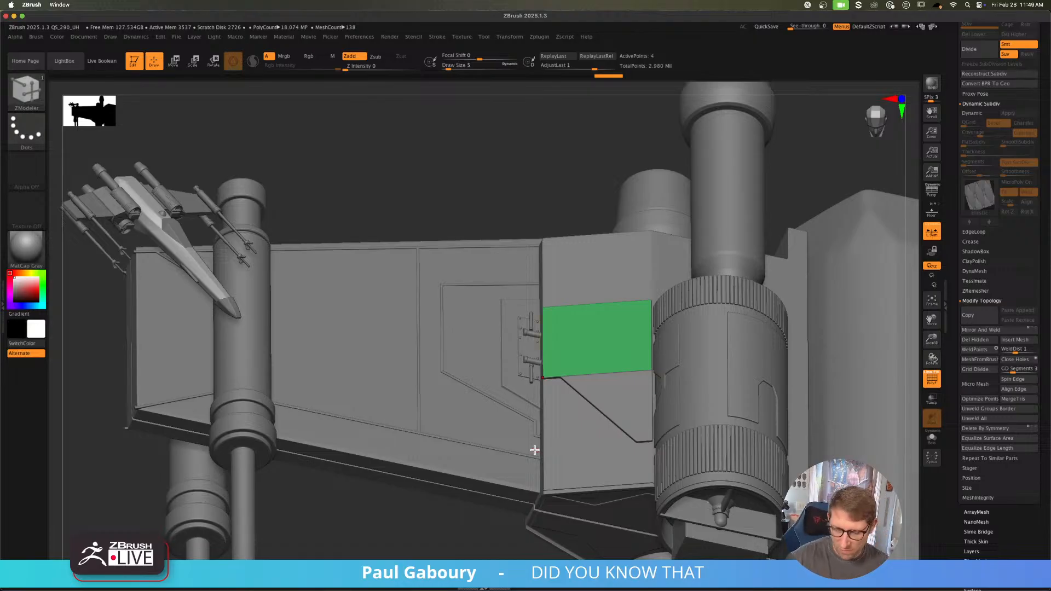
Step: Isolate the quad in Solo, mask it, and activate the Move gizmo
left_click(932, 438)
left_click_drag(673, 382, 673, 388)
left_click_drag(486, 240, 754, 331, "ctrl")
key("w")
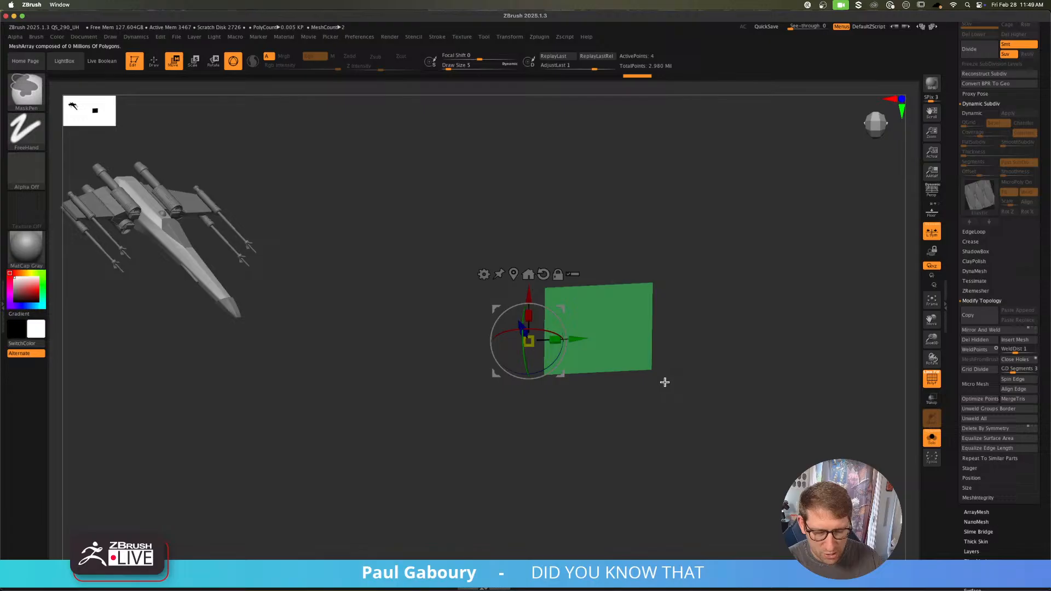
mouse_move(664, 383)
right_mouse_down("ctrl")
mouse_move(698, 429)
mouse_move(563, 435)
right_mouse_up("ctrl")
right_click_drag(638, 406, 647, 430)
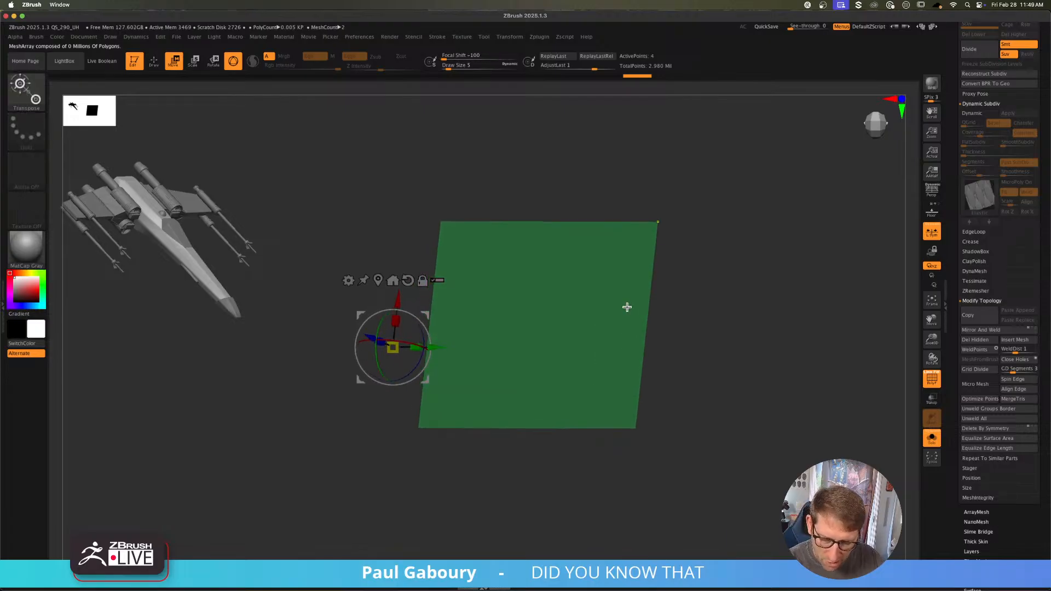
Step: Place the gizmo on the quad's corner nearest the engine, align it along the adjacent side edge, and turn Solo off
left_click(657, 222)
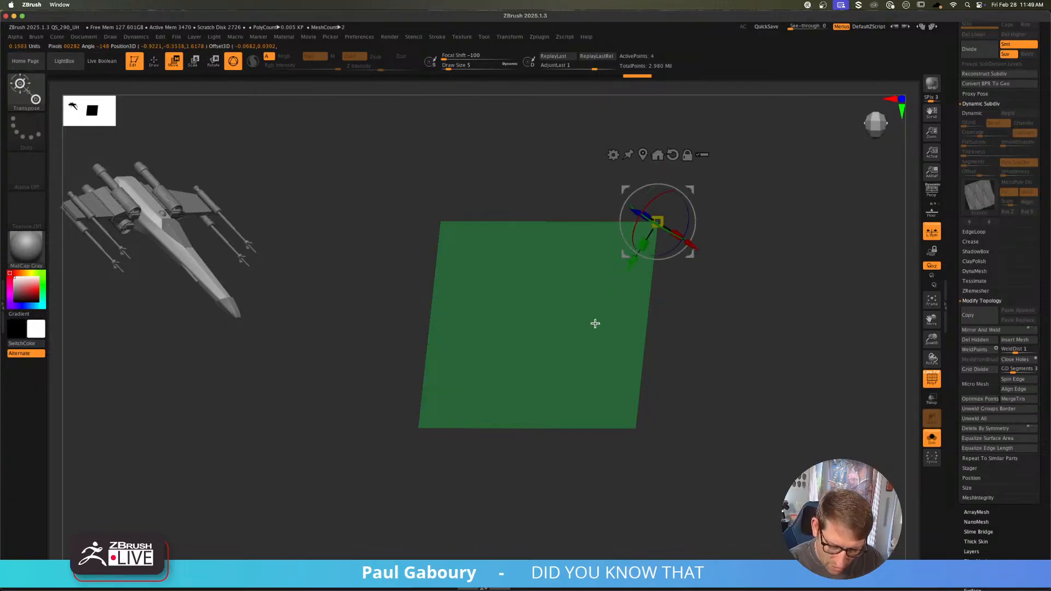
left_click_drag(584, 362, 635, 428, "alt")
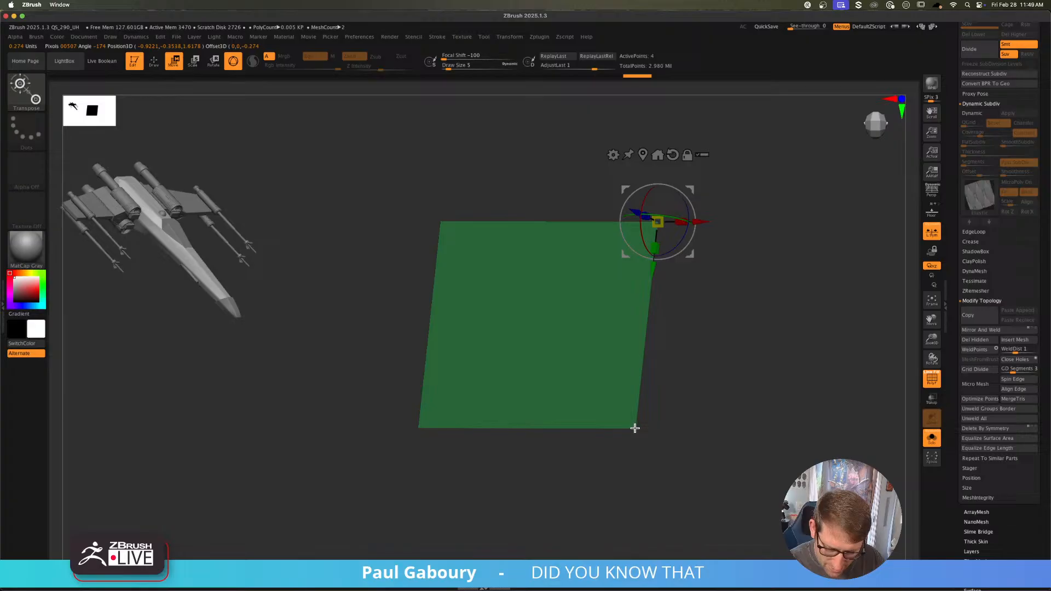
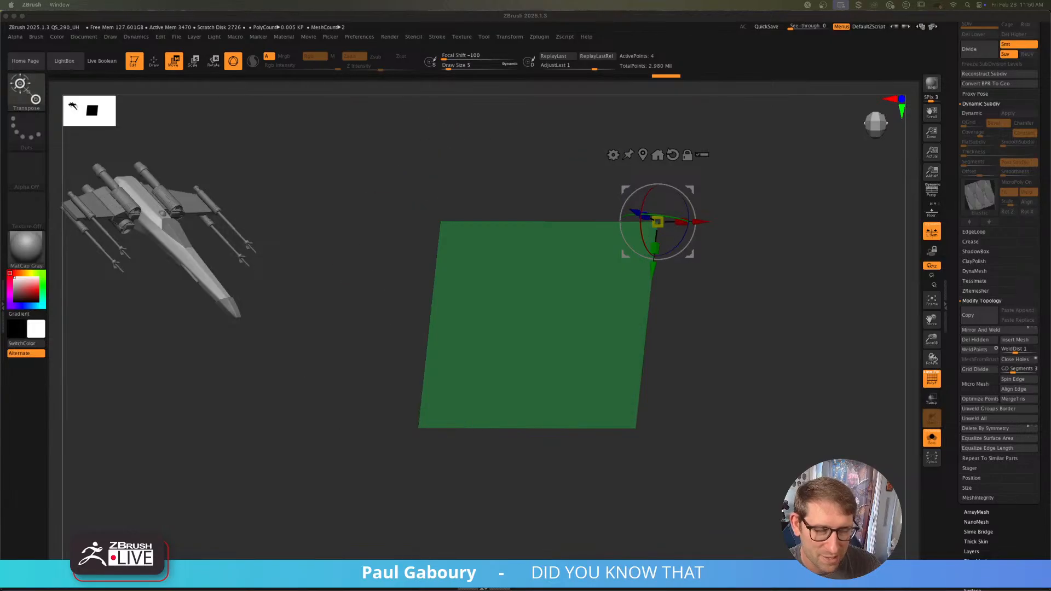
left_click(926, 448)
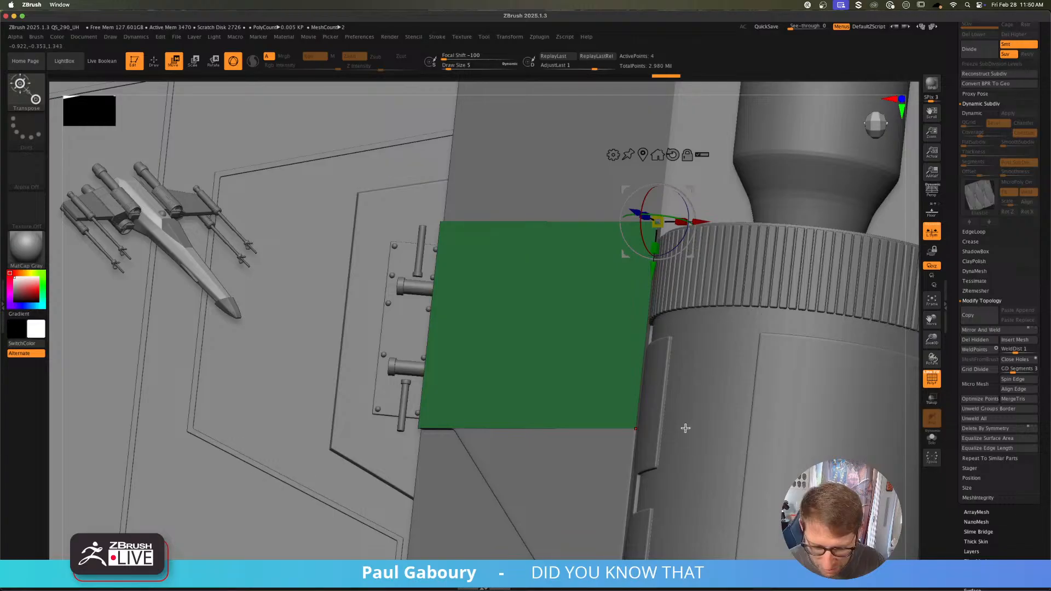
Step: Stretch the quad along the gizmo's Y axis, lengthening it down the wing panel beside the engine
right_click_drag(550, 464, 463, 424, "ctrl")
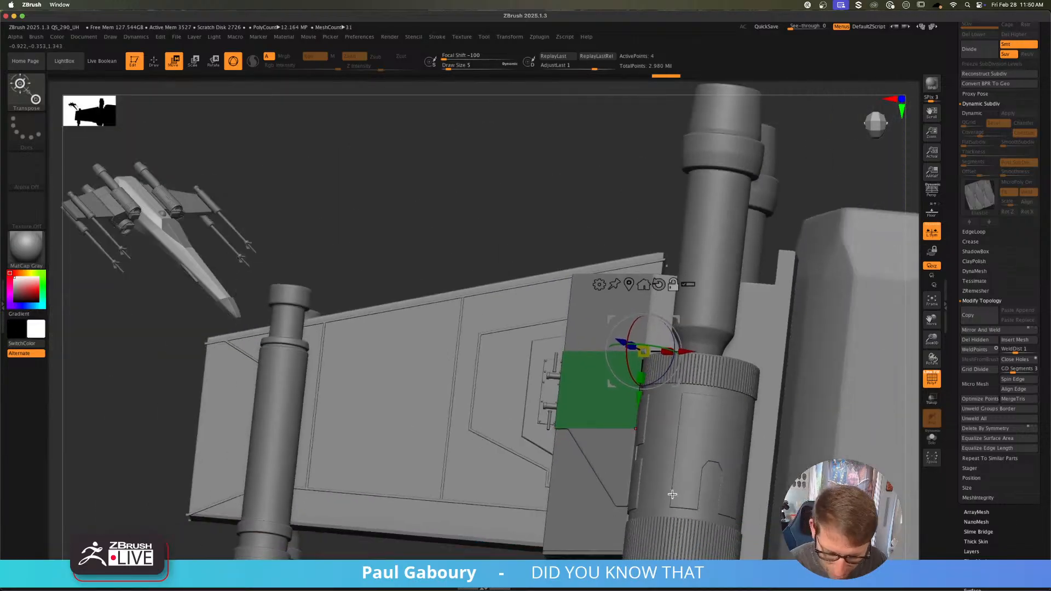
right_click_drag(671, 490, 595, 330, "alt")
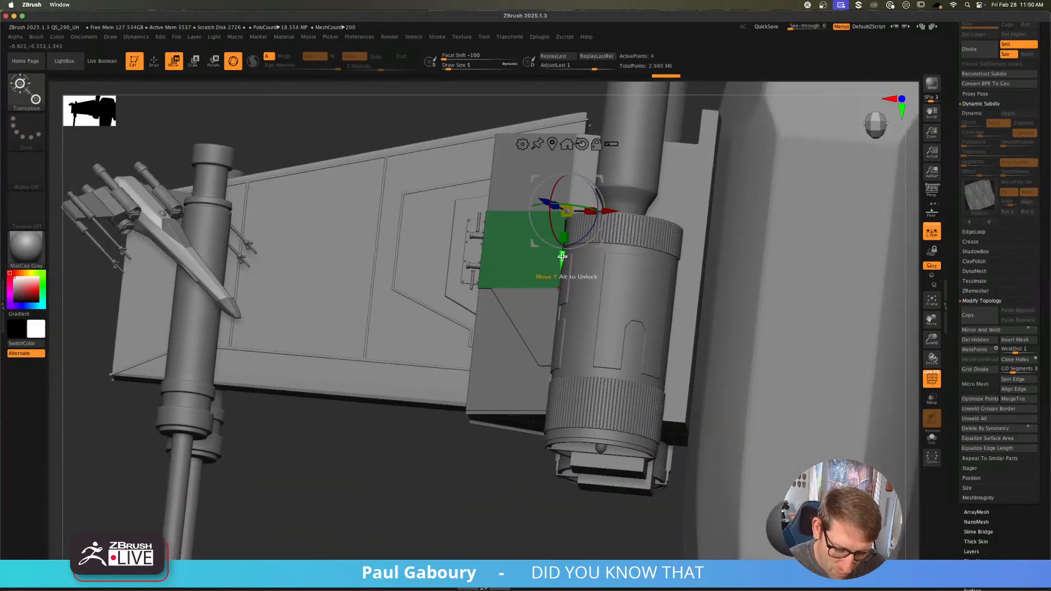
left_click_drag(562, 256, 554, 330)
left_click(480, 490, "ctrl")
mouse_move(556, 367)
right_mouse_down()
mouse_move(558, 359)
mouse_move(547, 376)
mouse_move(557, 387)
right_mouse_up()
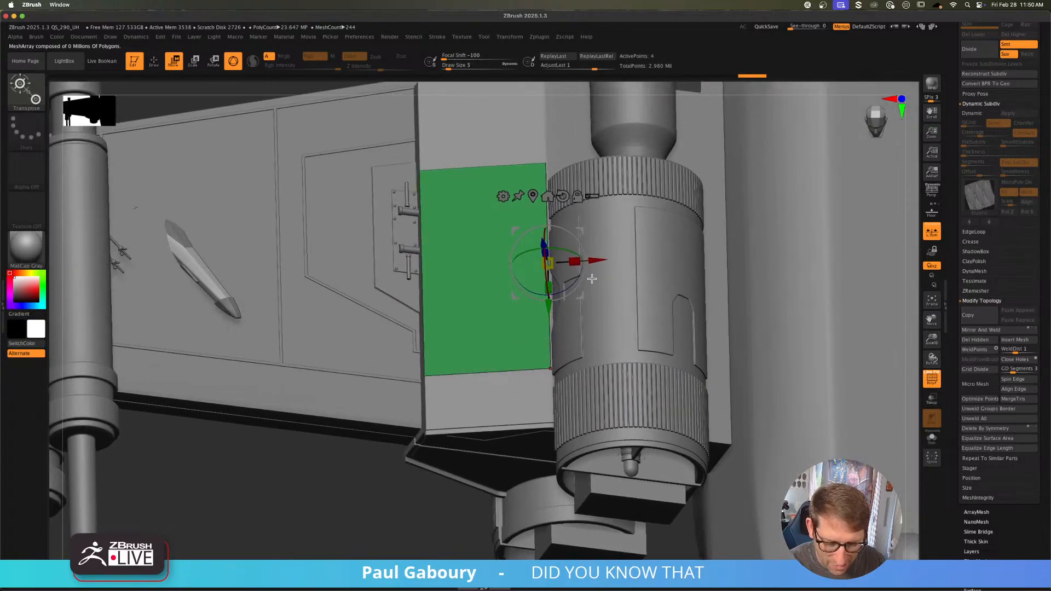
Step: Adjust the quad's mask and nudge its unmasked corners along X to fit the wing panel, returning to Draw mode
left_click_drag(594, 261, 597, 260)
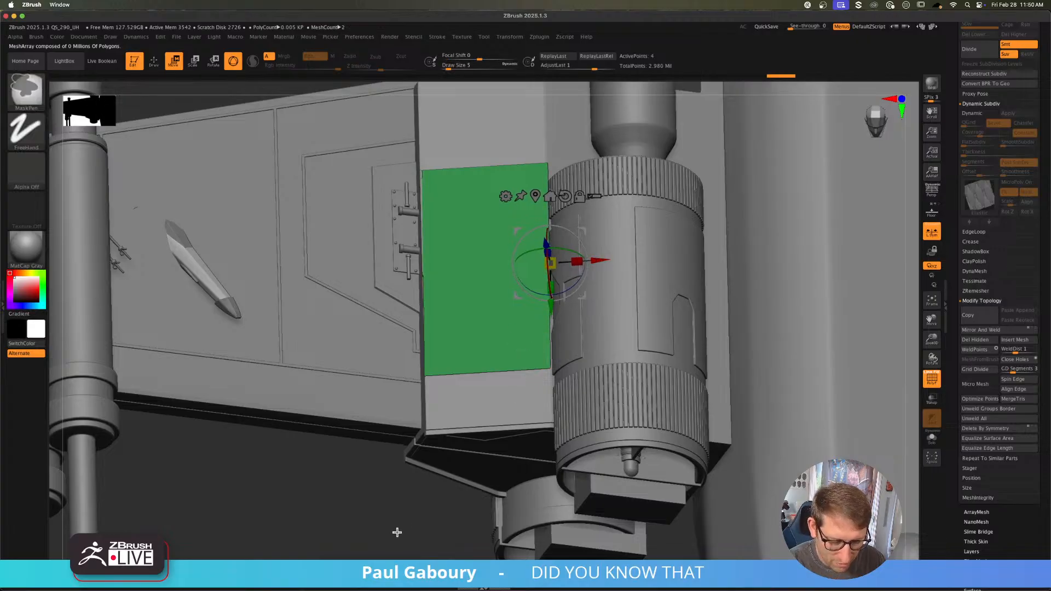
mouse_move(374, 537)
left_mouse_down("ctrl")
mouse_move(435, 248)
mouse_move(441, 129)
left_mouse_up("ctrl")
left_click_drag(601, 262, 598, 258)
key("q")
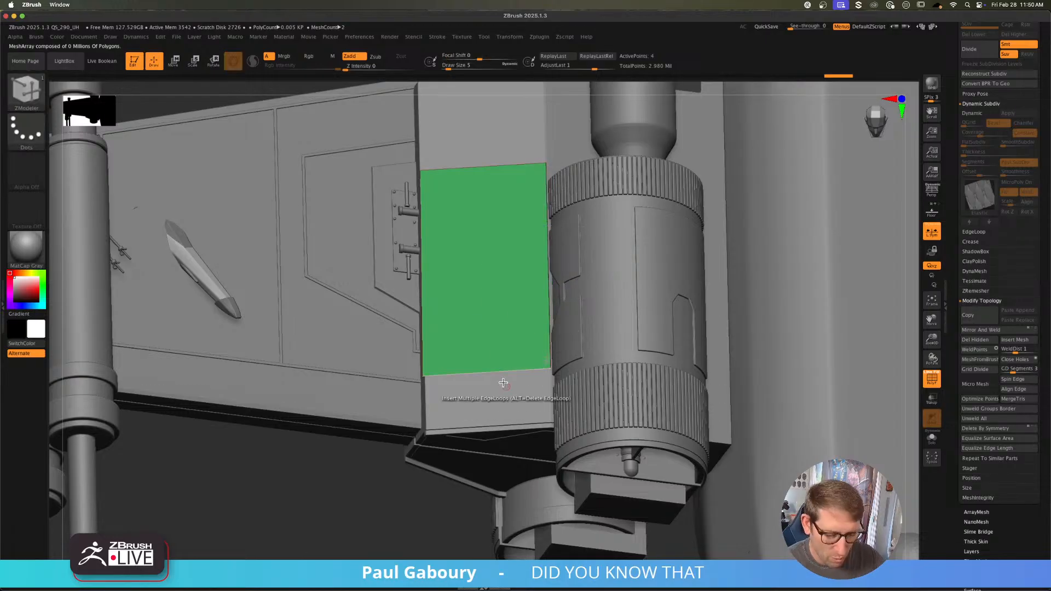
Step: Compare the quad with the wing portion beneath it by making each the active subtool in turn
left_click_drag(458, 517, 433, 504)
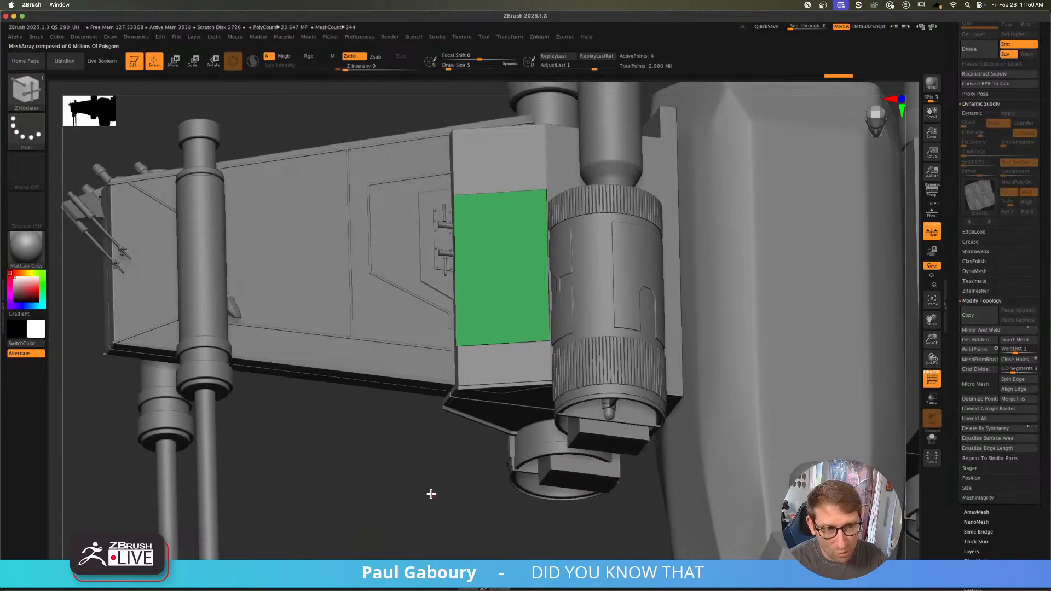
left_click(518, 367, "alt")
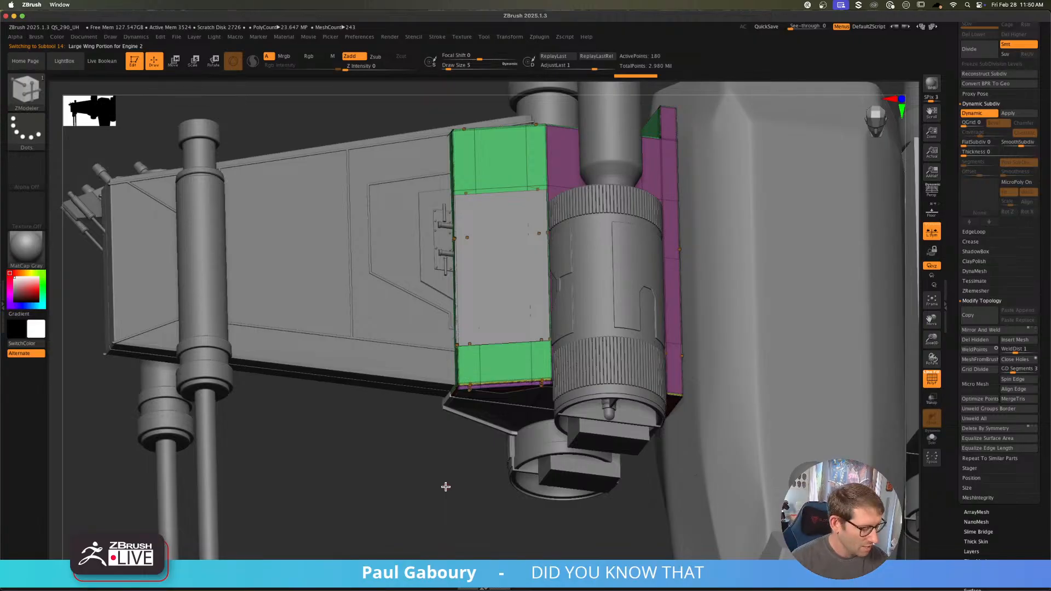
left_click(462, 338, "alt")
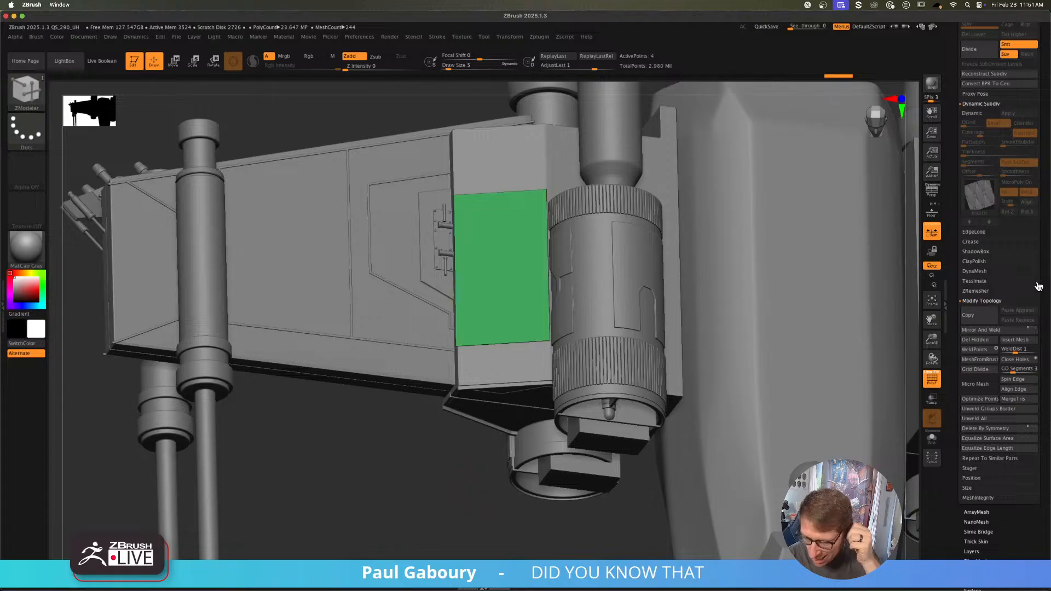
Step: Turn off Smt in the Geometry settings, undo a test divide of the partly masked quad, and clear its mask
left_click_drag(1040, 279, 1040, 372)
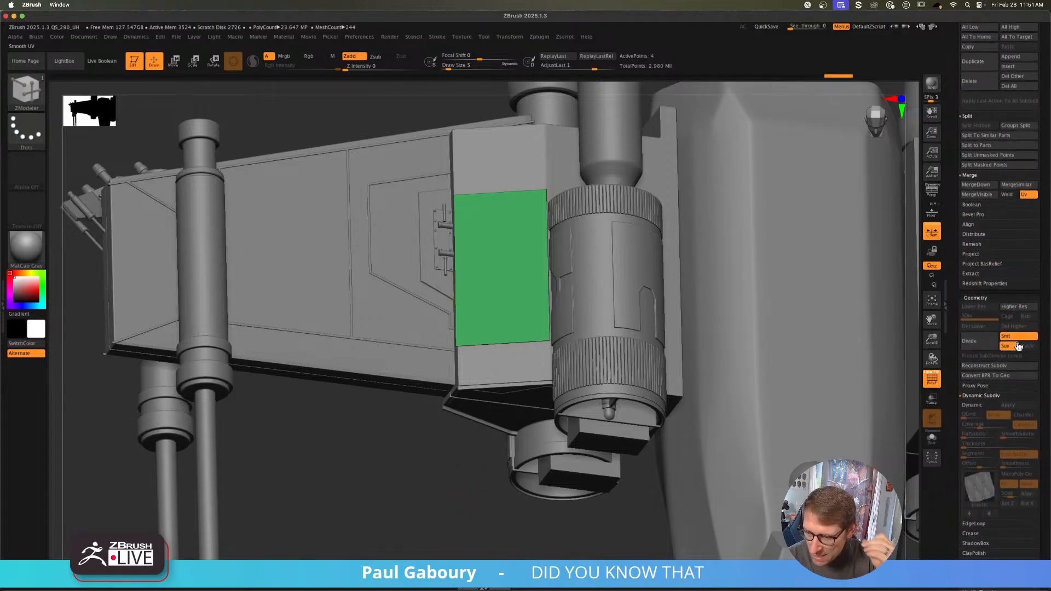
left_click(1012, 336)
left_click(979, 343)
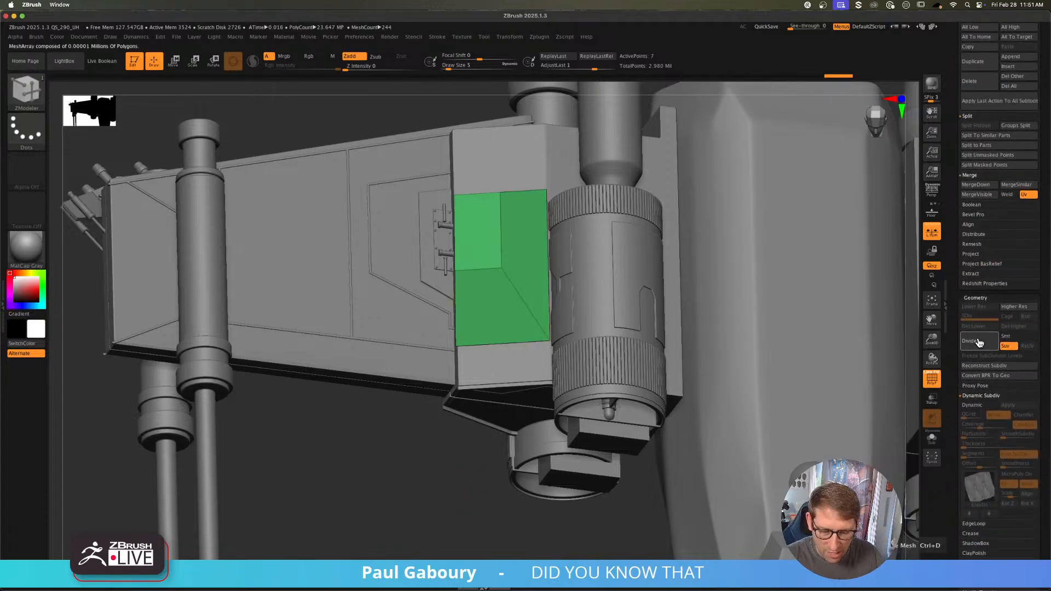
key("ctrl+z")
left_click_drag(484, 533, 499, 546, "ctrl")
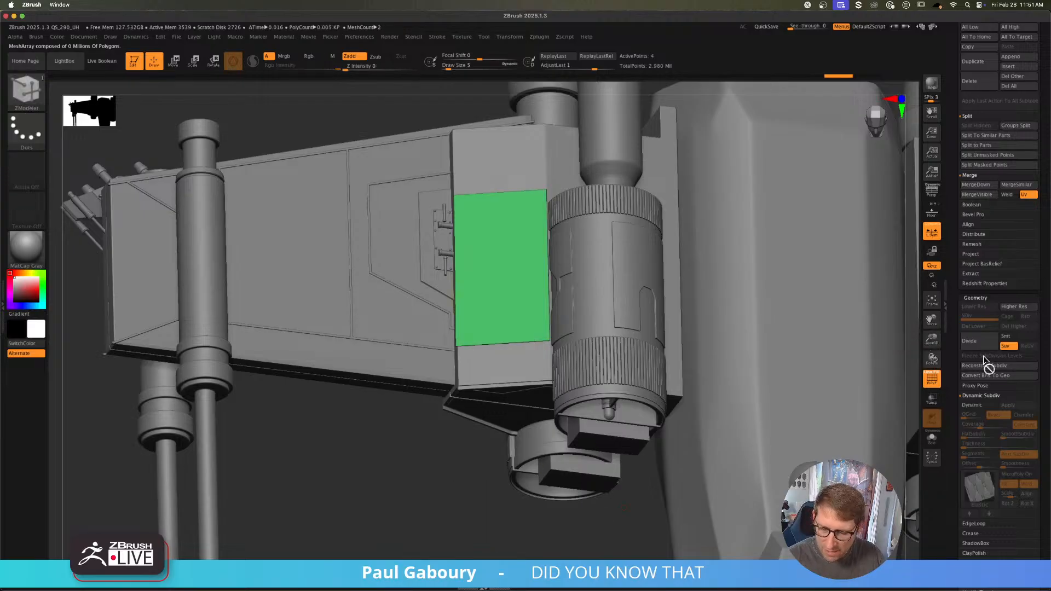
Step: Divide the quad five times, deleting the lower subdivision level after each division
left_click(978, 341)
left_click(984, 329)
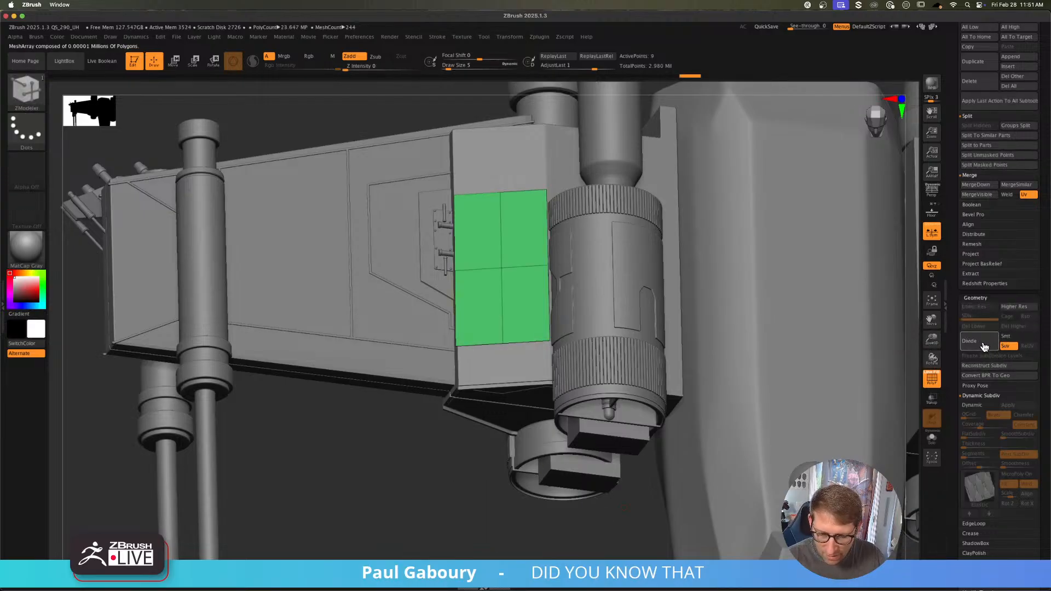
left_click(982, 344)
left_click(983, 329)
left_click(980, 342)
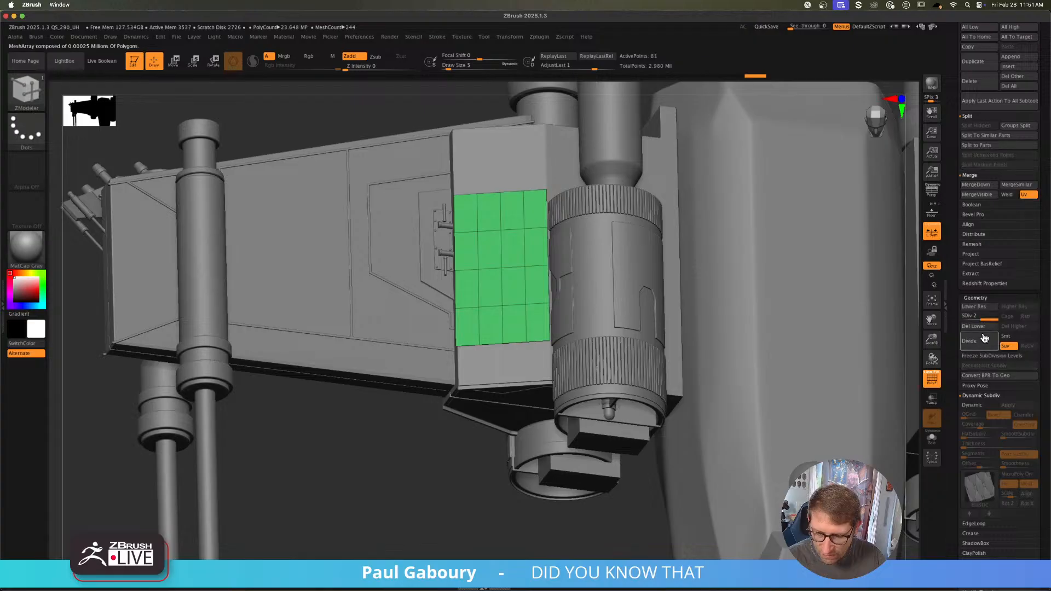
left_click(983, 327)
left_click(980, 342)
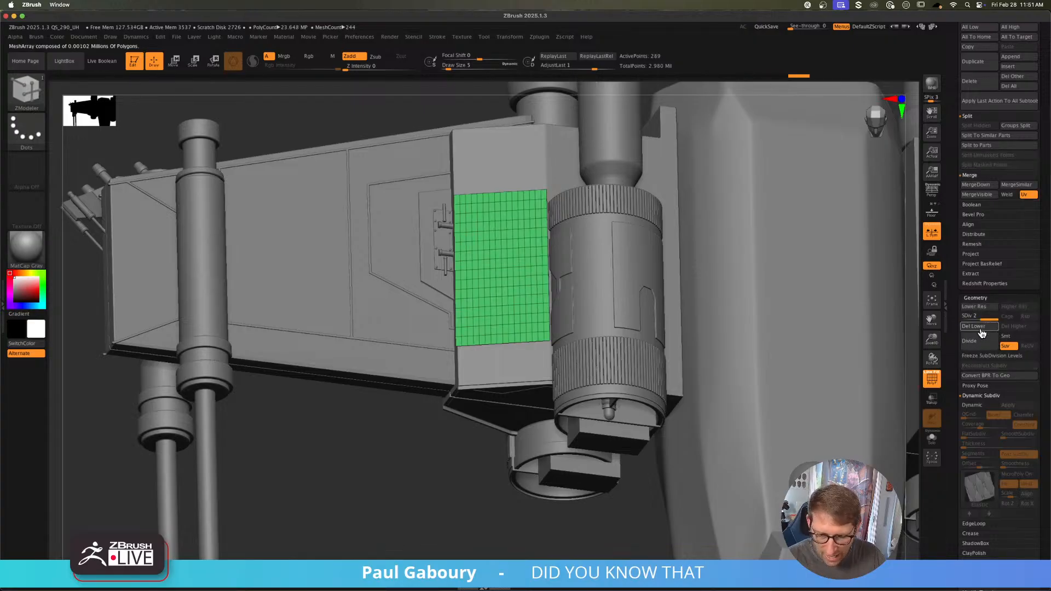
left_click(983, 328)
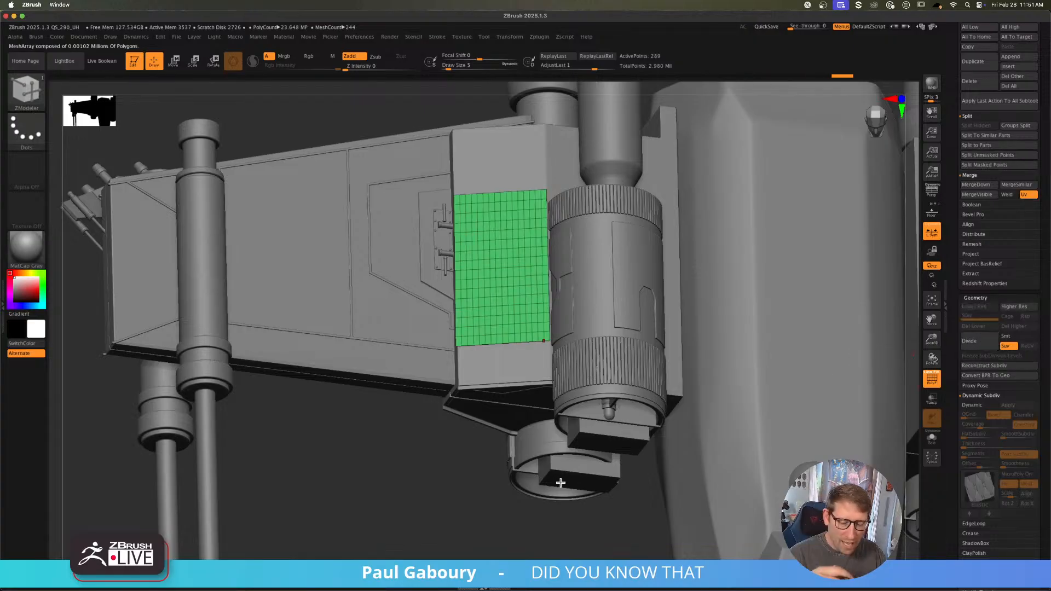
left_click(980, 342)
left_click(983, 328)
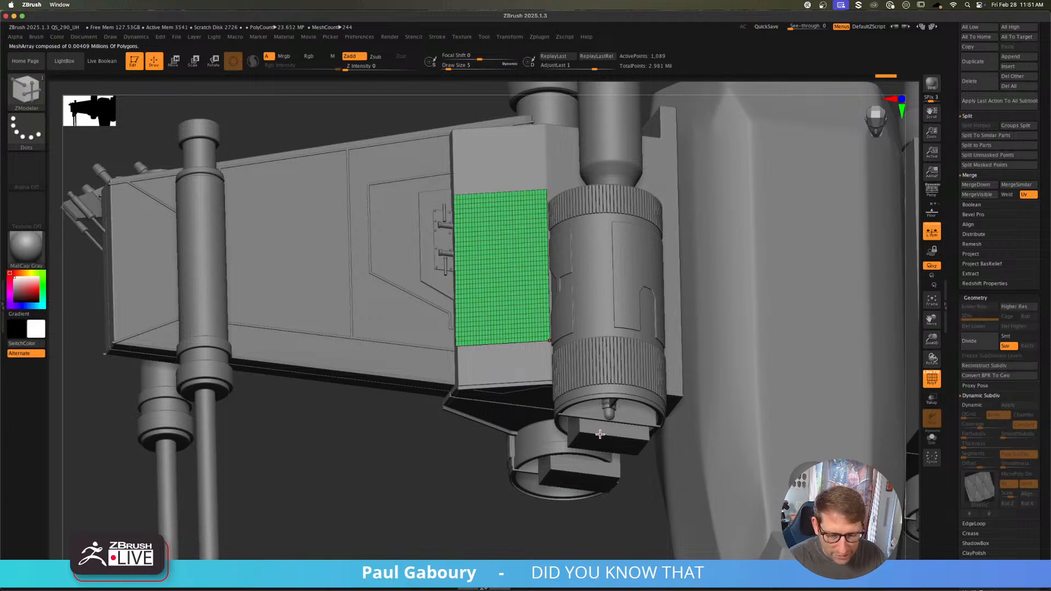
Step: Undo all the divisions to restore the single undivided quad
mouse_move(526, 287)
right_mouse_down("ctrl")
mouse_move(567, 360)
mouse_move(539, 336)
mouse_move(539, 356)
right_mouse_up("ctrl")
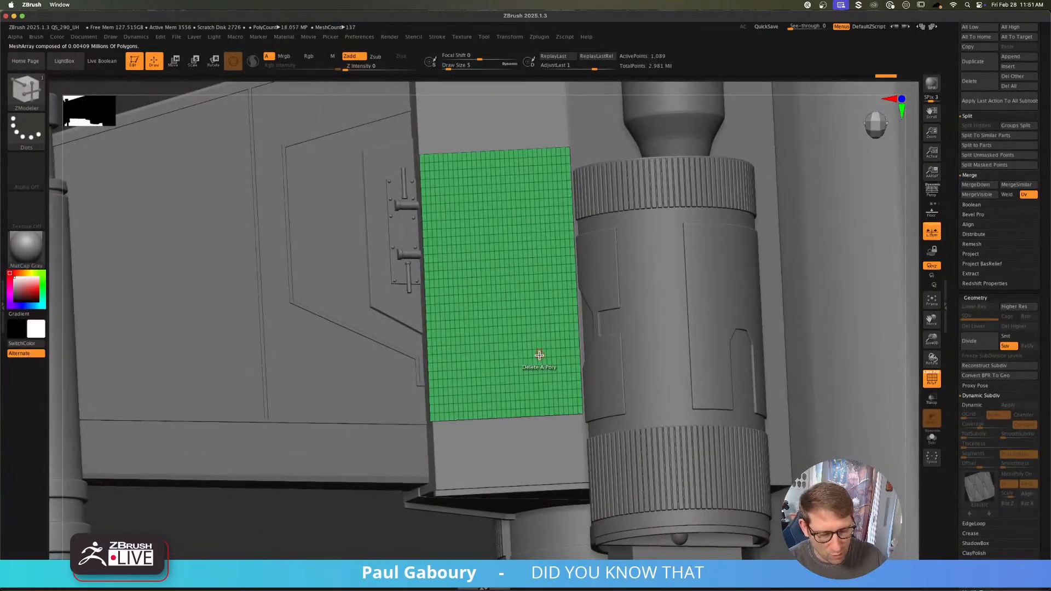
key("ctrl+z")
key("ctrl+z")
key("ctrl+z")
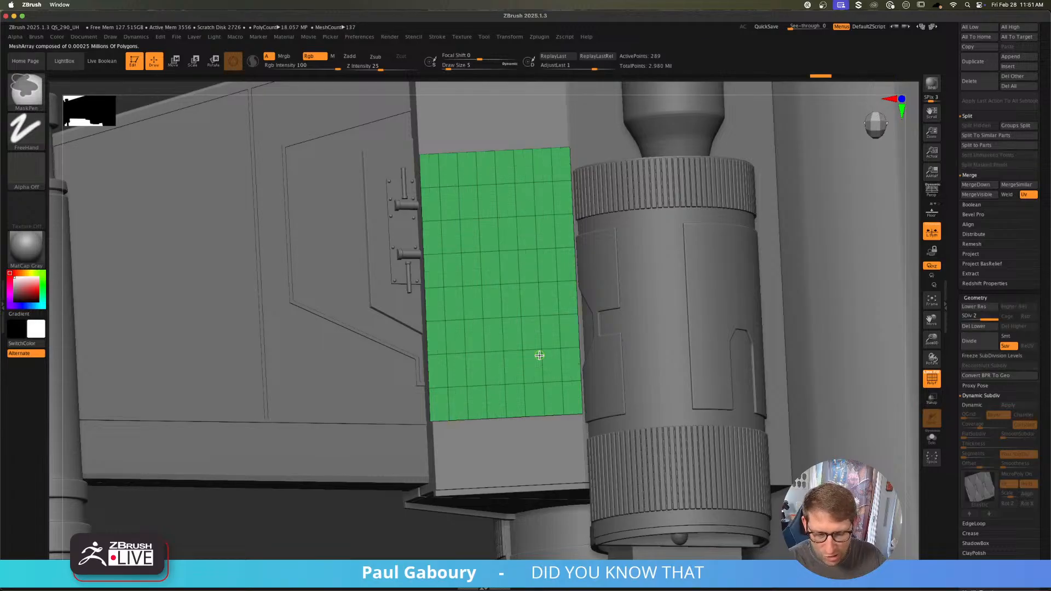
key("ctrl+z")
key("ctrl+z")
key("ctrl+z")
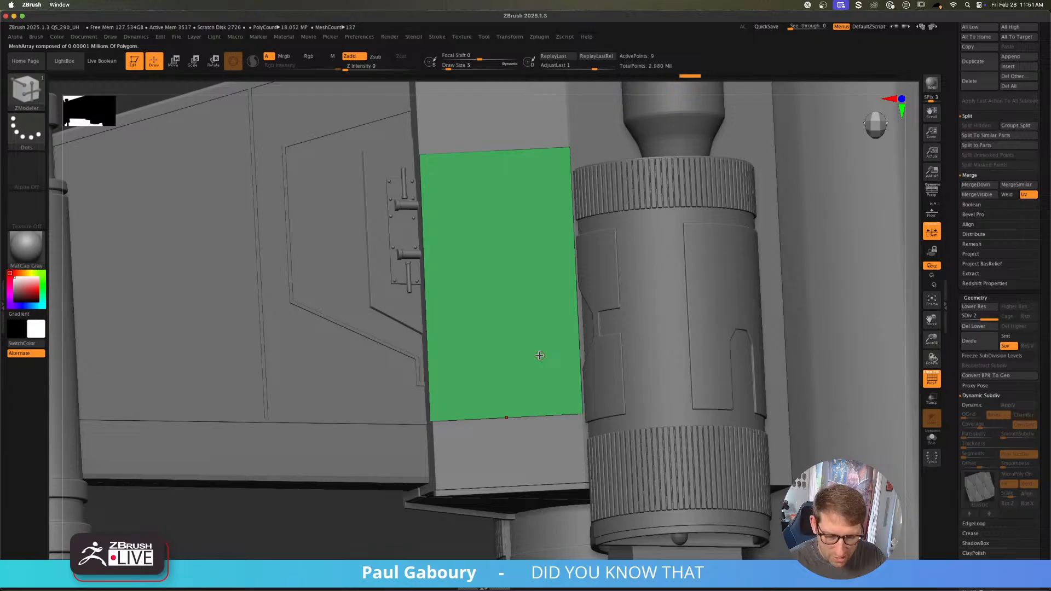
key("ctrl+z")
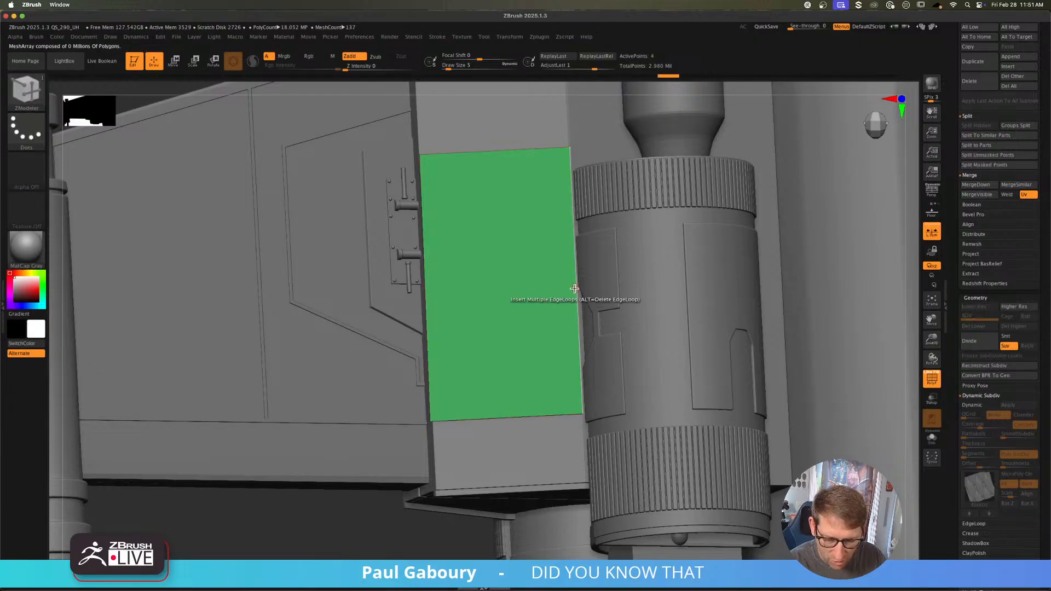
Step: Insert multiple evenly spaced edge loops in both directions on the quad, forming a grid of 9 rows and 5 columns
left_click_drag(575, 279, 572, 250)
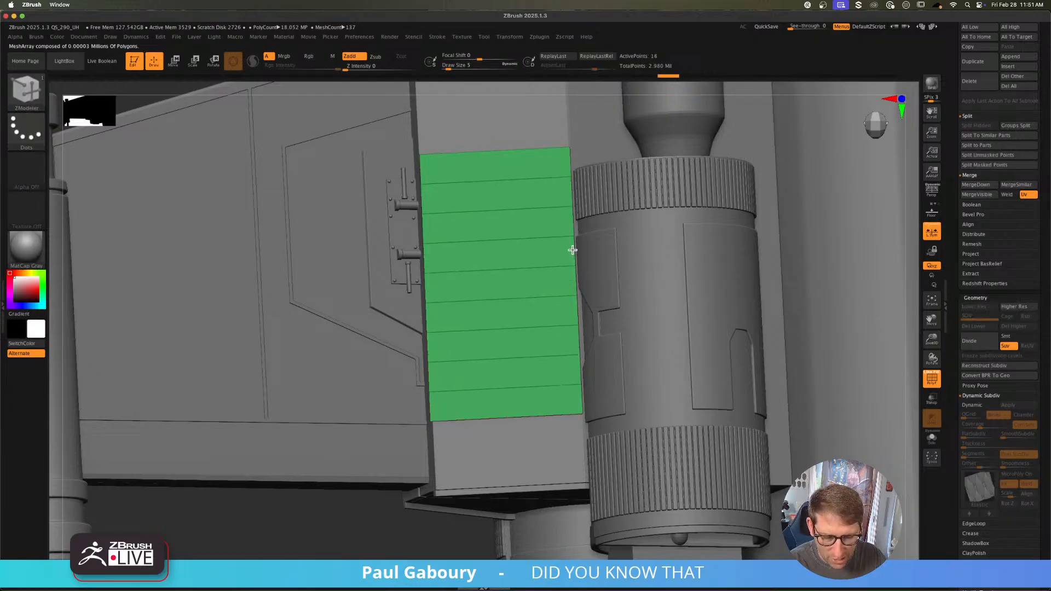
left_click_drag(497, 297, 506, 279)
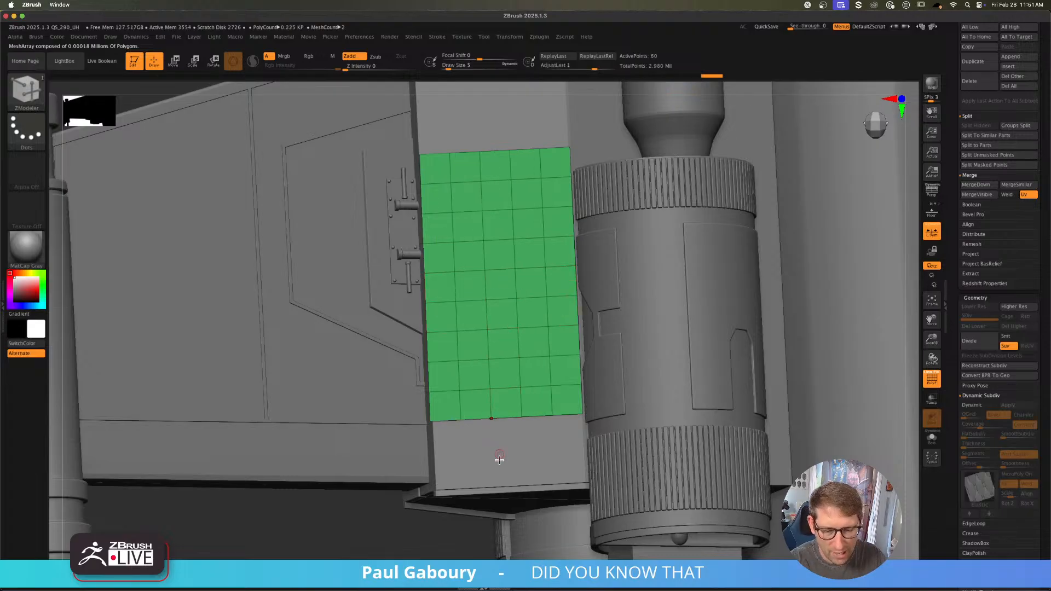
right_click_drag(452, 427, 448, 439, "ctrl")
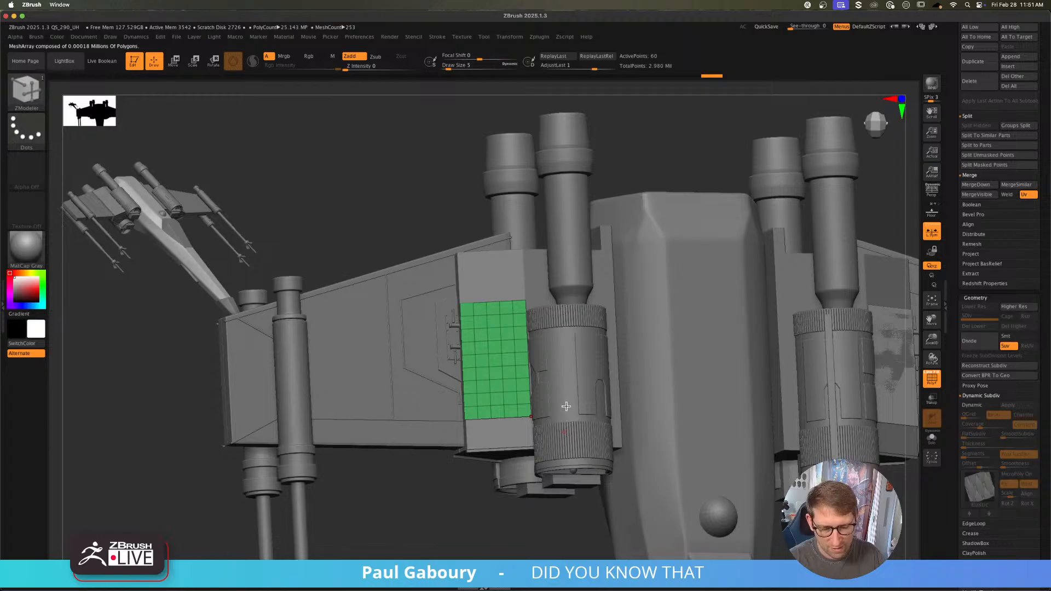
right_click_drag(563, 423, 552, 347, "alt")
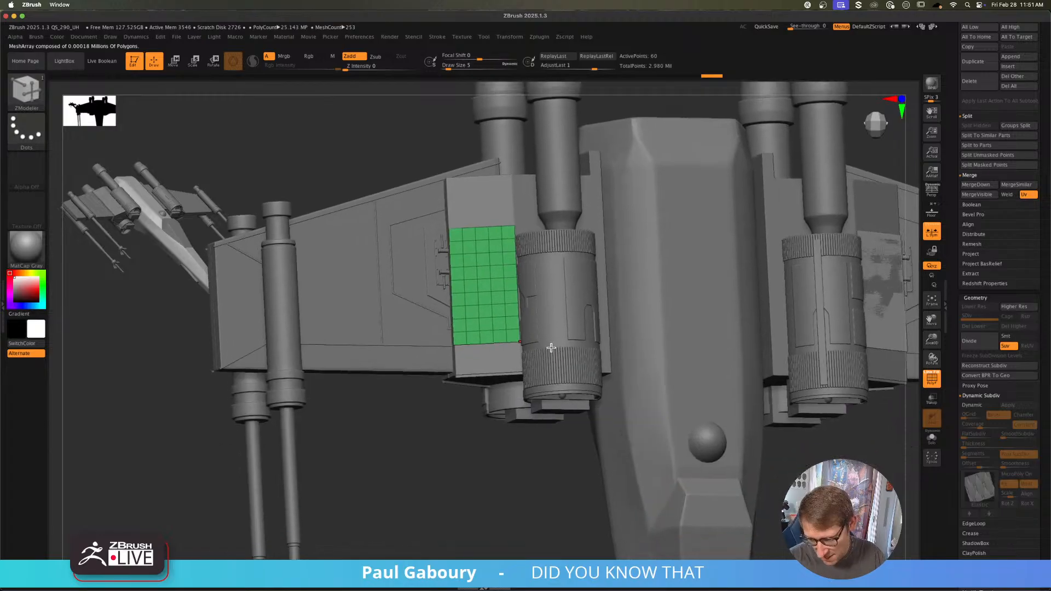
Step: Turn on Dynamic Subdiv and MicroPoly with the Elastic pattern for the grid, and hide the polyframe
left_click(977, 405)
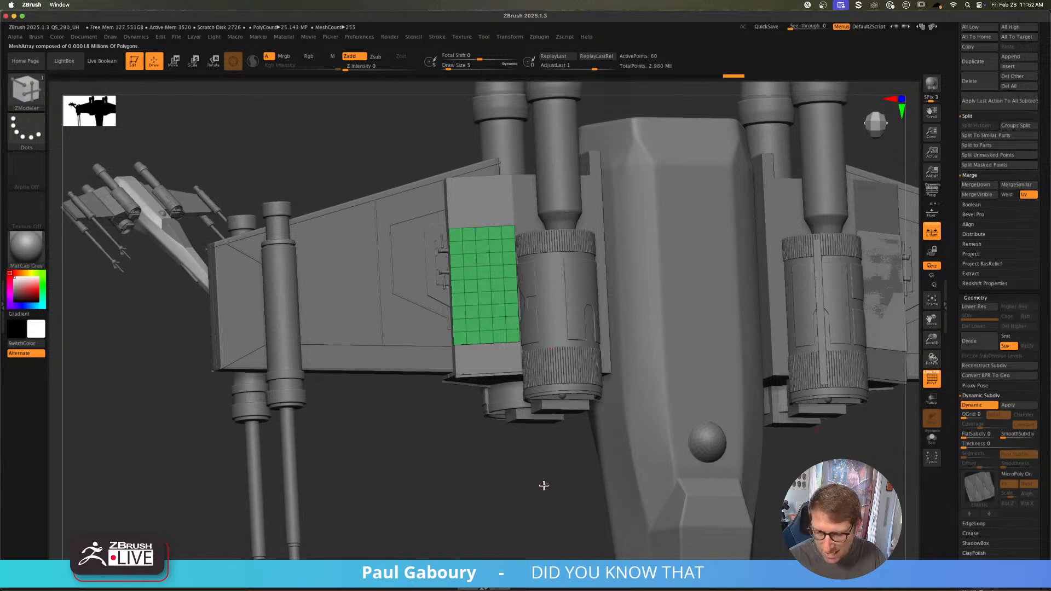
scroll(990, 405, "down", 5)
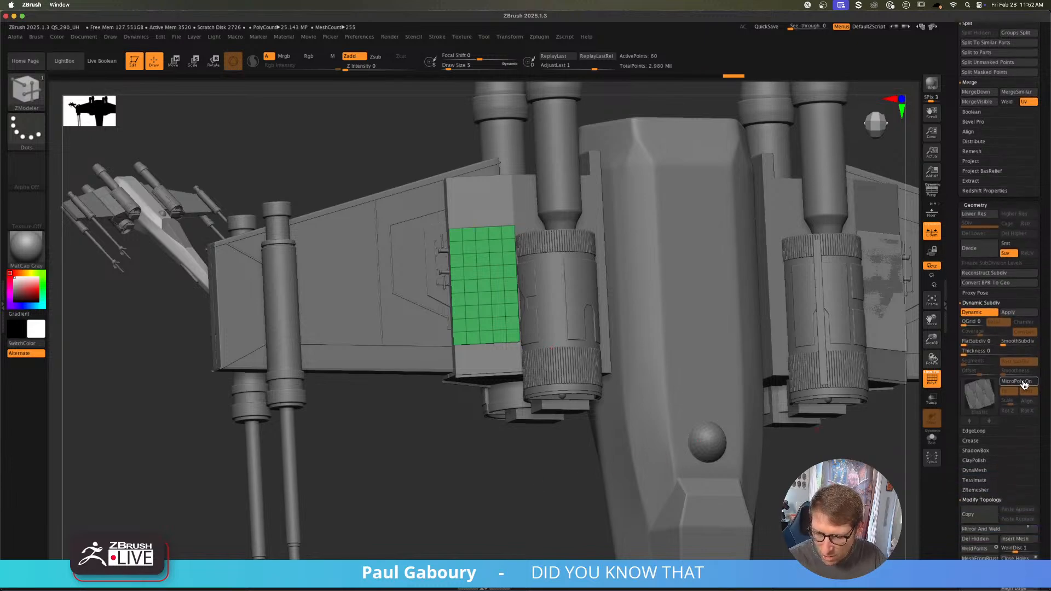
left_click(1017, 381)
right_click_drag(489, 310, 505, 392, "ctrl")
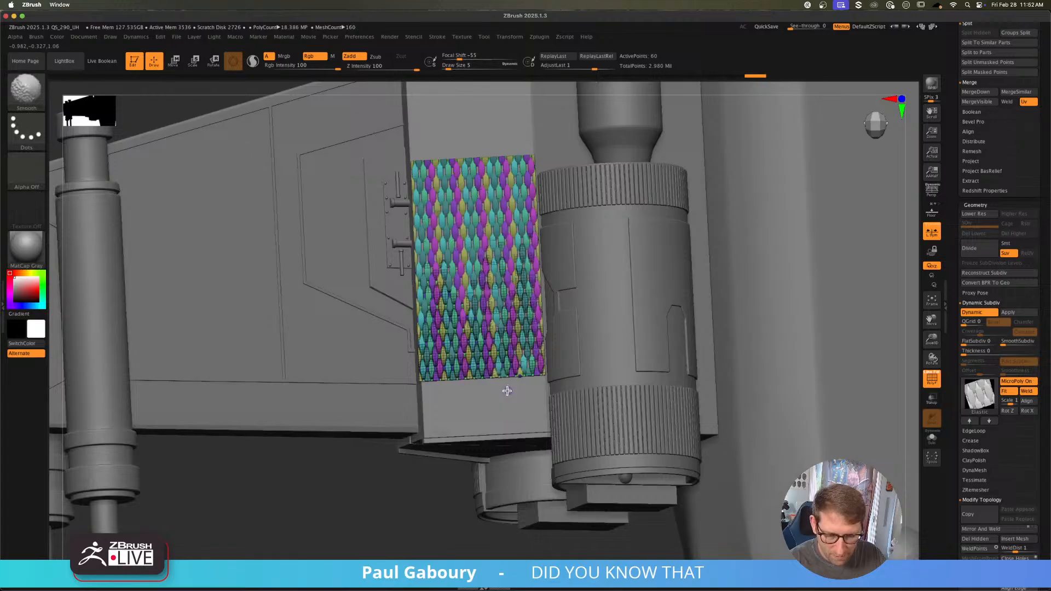
key("shift+f")
mouse_move(528, 438)
right_mouse_down()
mouse_move(528, 417)
mouse_move(541, 420)
right_mouse_up()
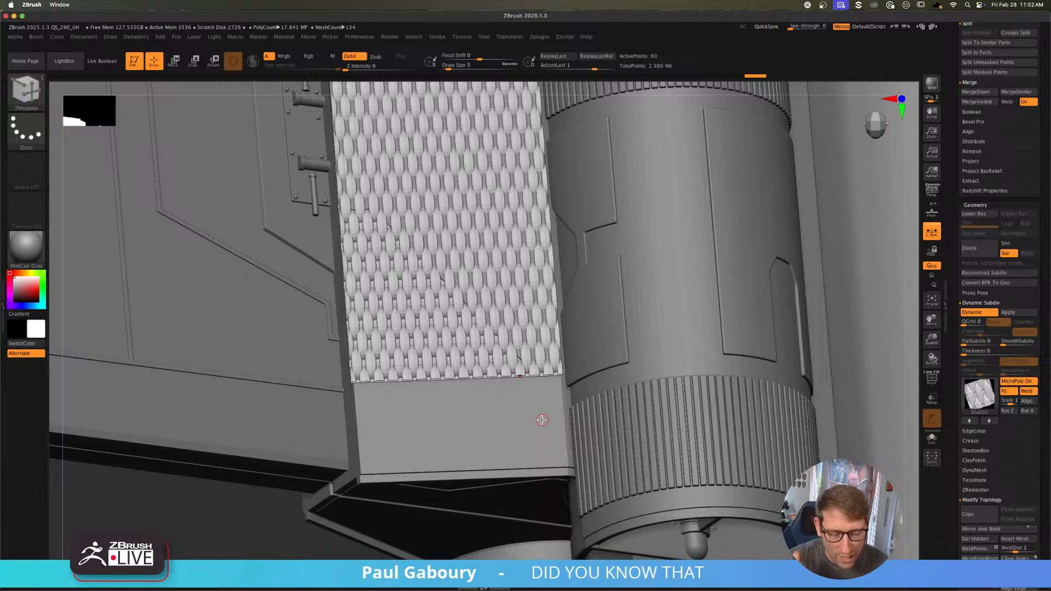
right_click_drag(533, 330, 498, 329, "ctrl")
right_click_drag(498, 329, 513, 380, "alt")
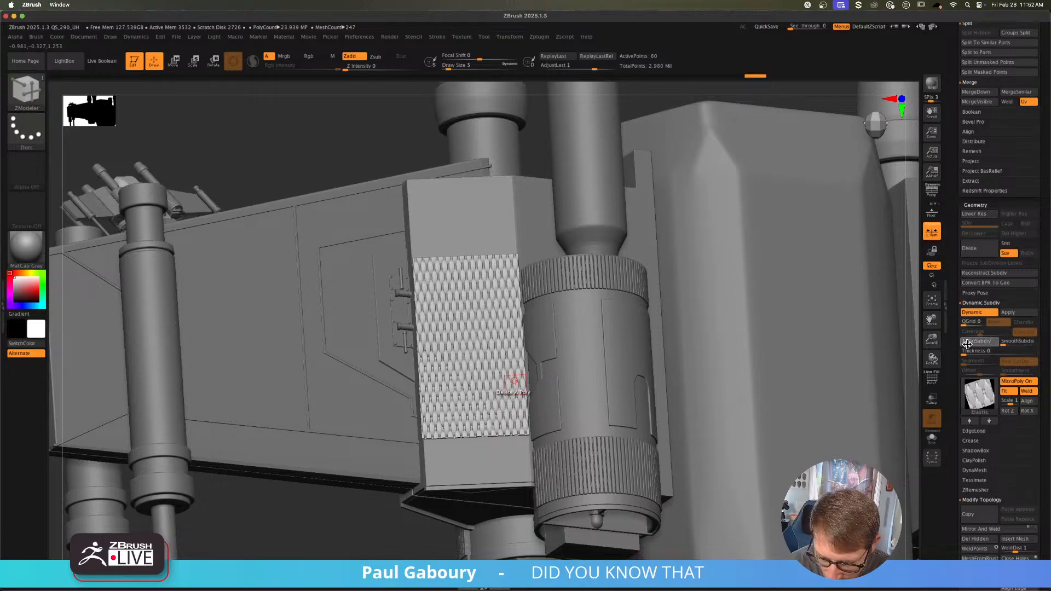
Step: Try FlatSubdiv values of 1 and 2 on the MicroPoly panel to compare the pattern density
left_click_drag(967, 343, 969, 343)
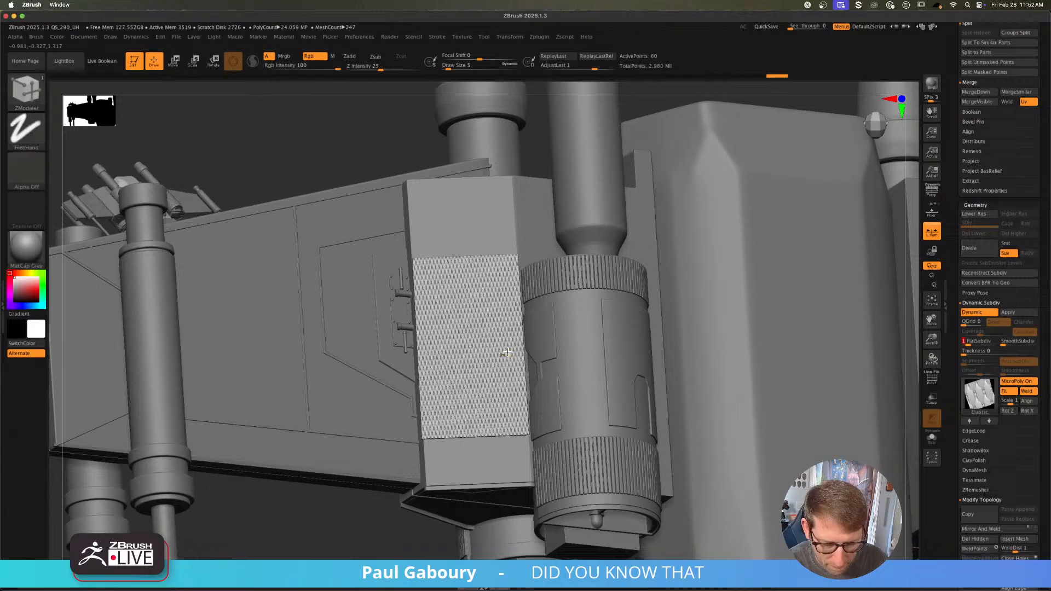
right_click_drag(502, 354, 580, 436, "ctrl")
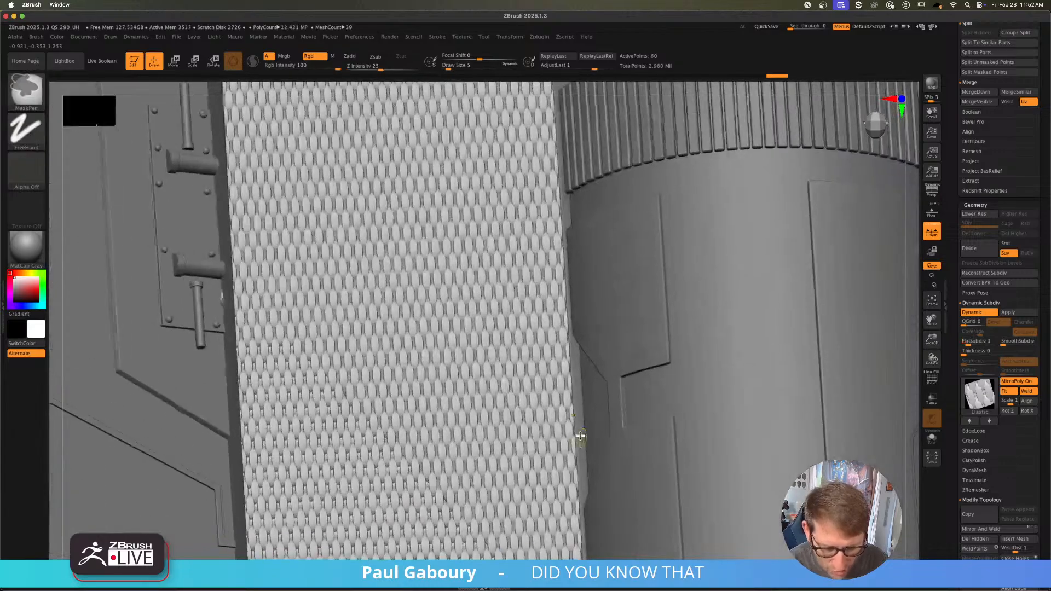
left_click(970, 344)
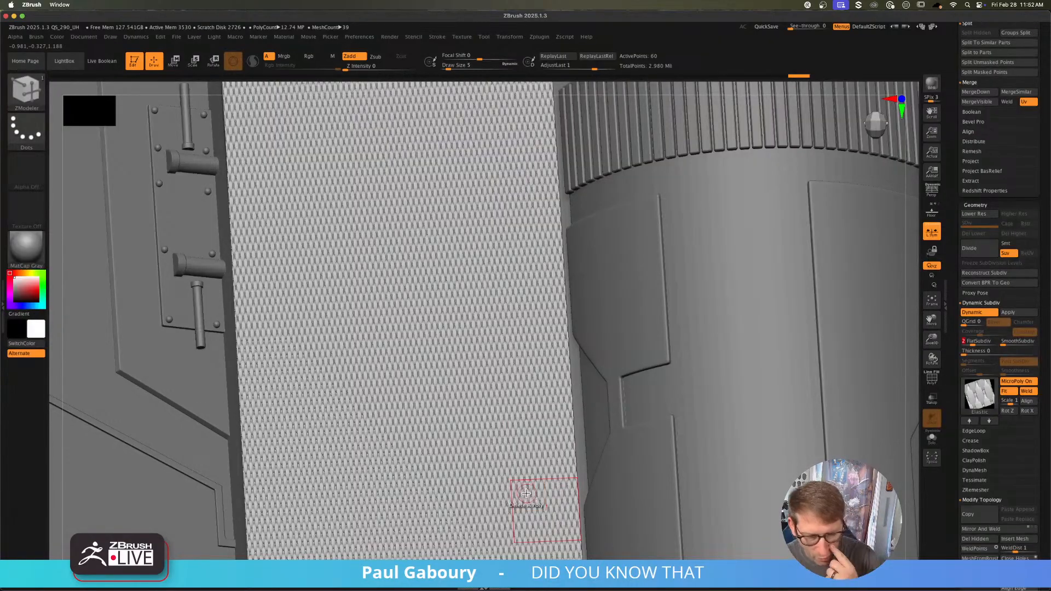
mouse_move(528, 480)
right_mouse_down("ctrl")
mouse_move(514, 469)
mouse_move(531, 471)
mouse_move(528, 443)
right_mouse_up("ctrl")
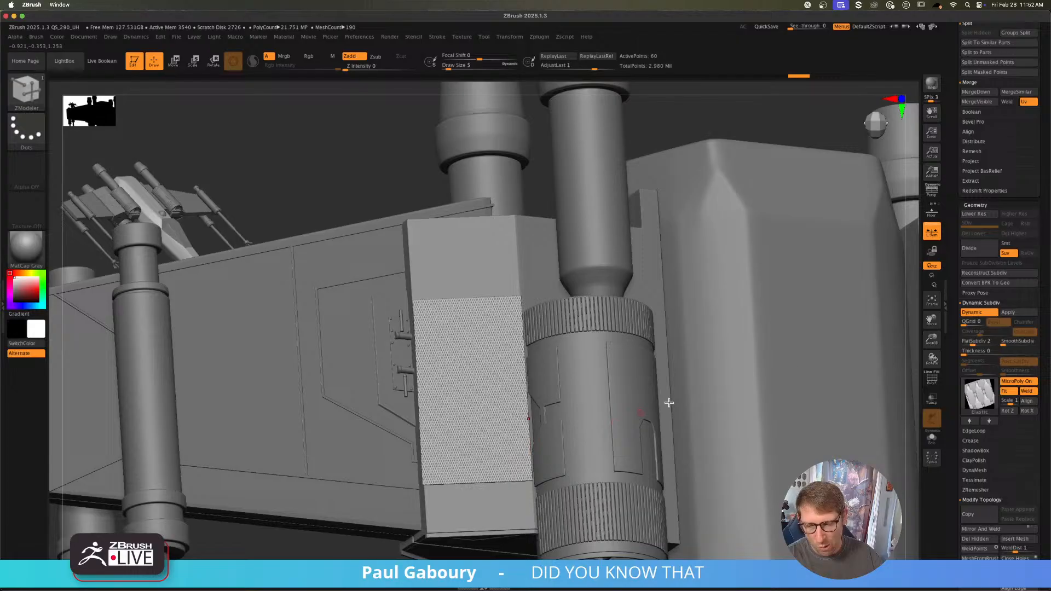
Step: Set the panel's FlatSubdiv to 1 and inspect the pattern up close beside the engine
left_click(972, 344)
type("1")
key("Return")
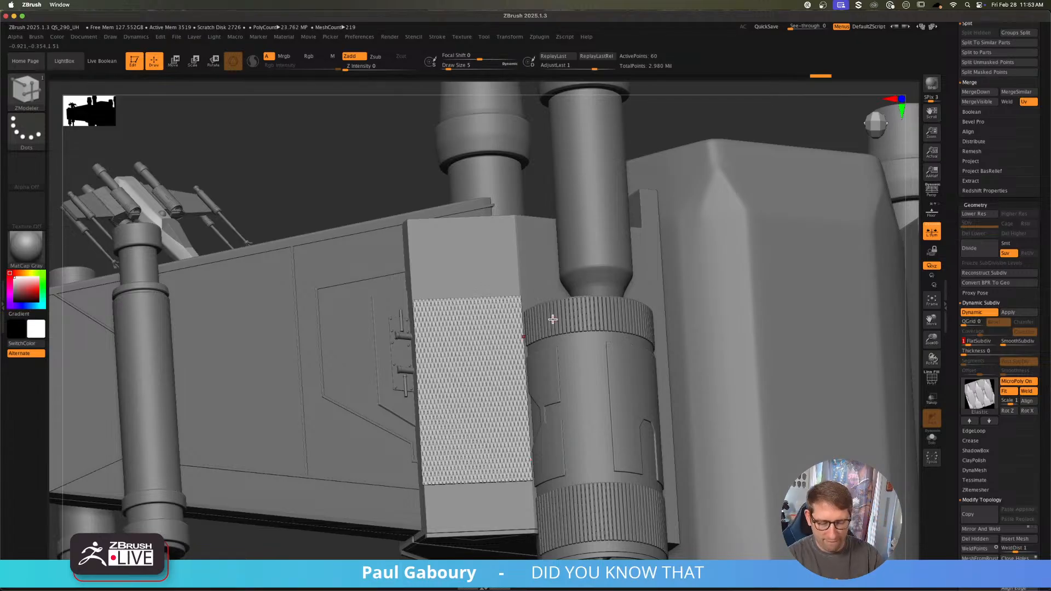
right_click_drag(536, 421, 593, 457, "ctrl")
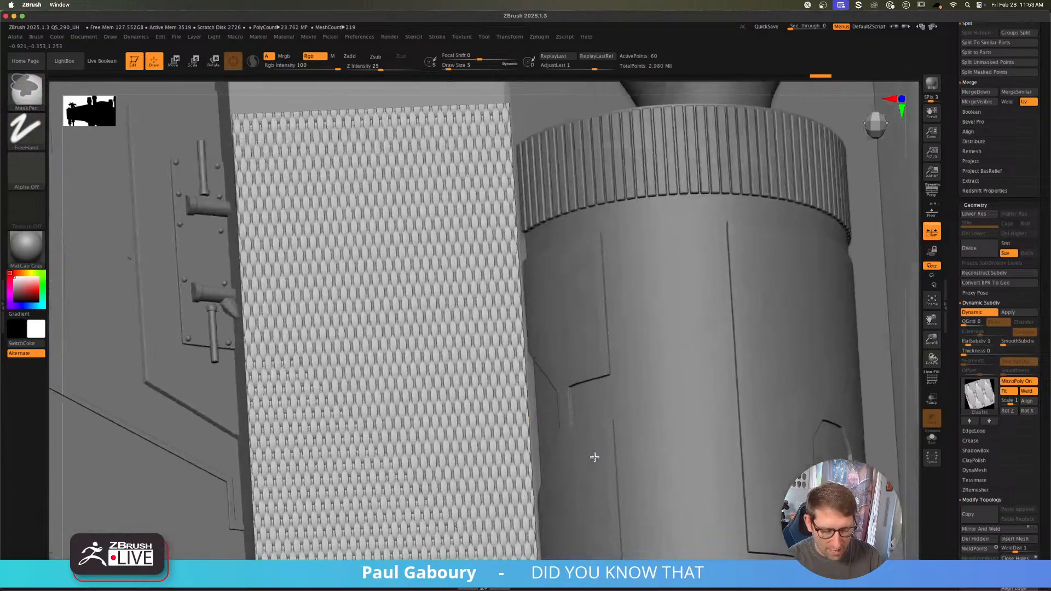
Step: Duplicate the Large Wing Portion for Engine subtool that covers part of the patterned wing panel
right_click_drag(530, 441, 561, 415, "alt")
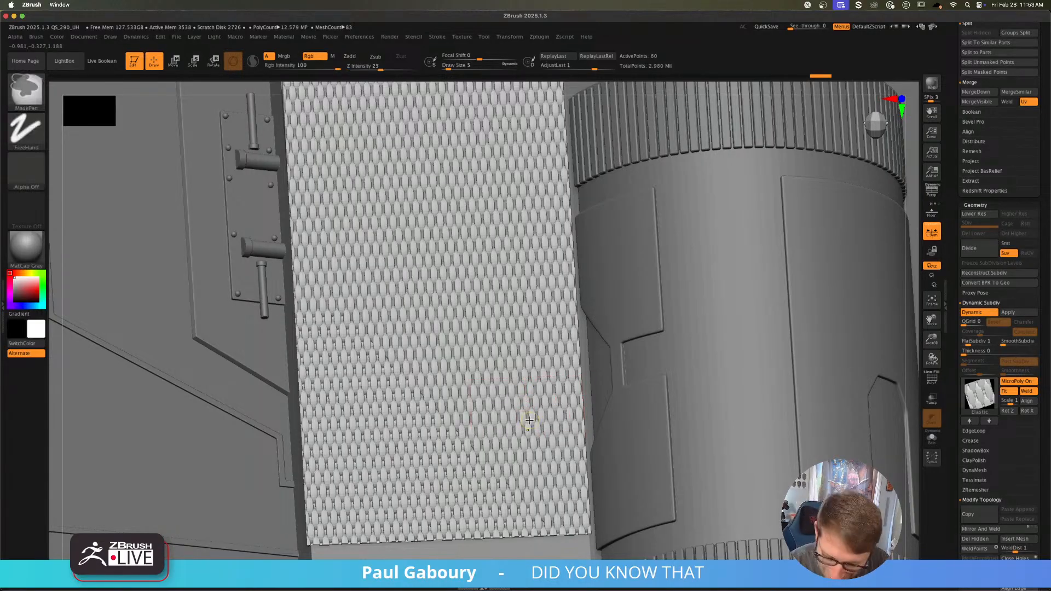
mouse_move(527, 429)
right_mouse_down("ctrl")
mouse_move(502, 368)
mouse_move(516, 382)
mouse_move(509, 375)
right_mouse_up("ctrl")
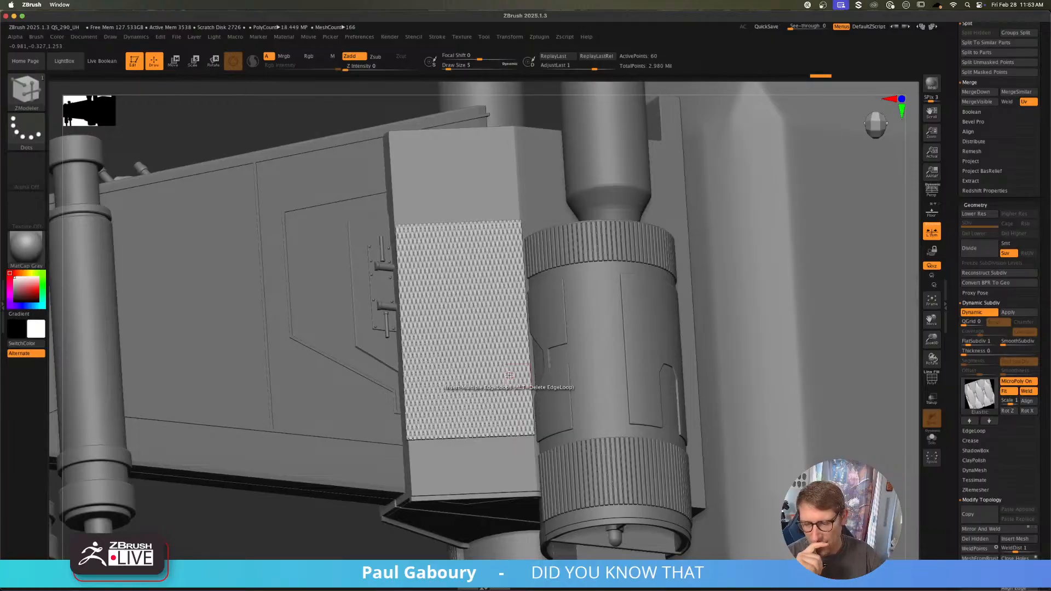
left_click_drag(1045, 290, 1044, 402)
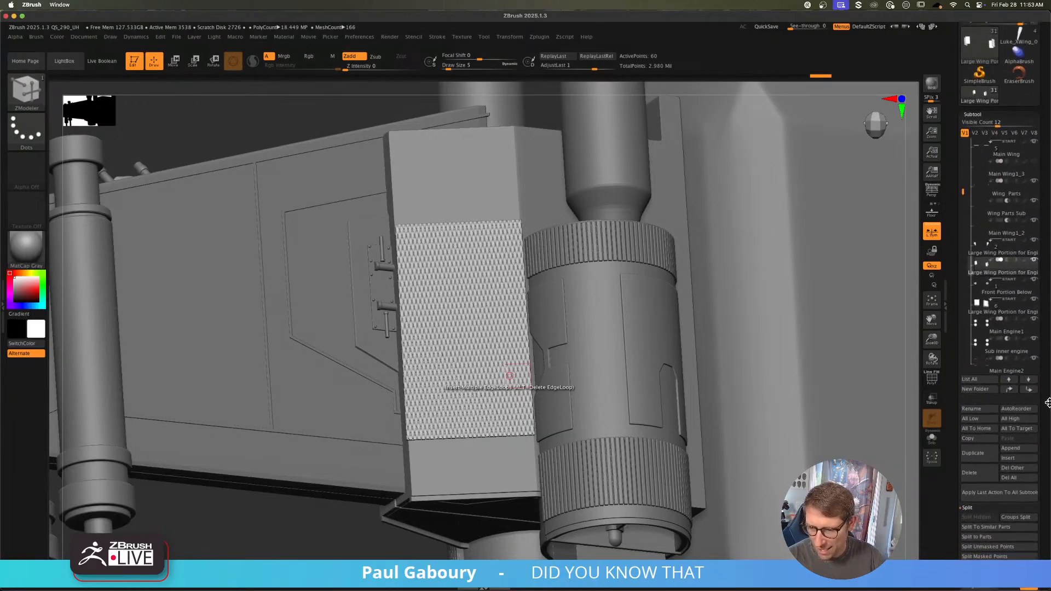
mouse_move(980, 294)
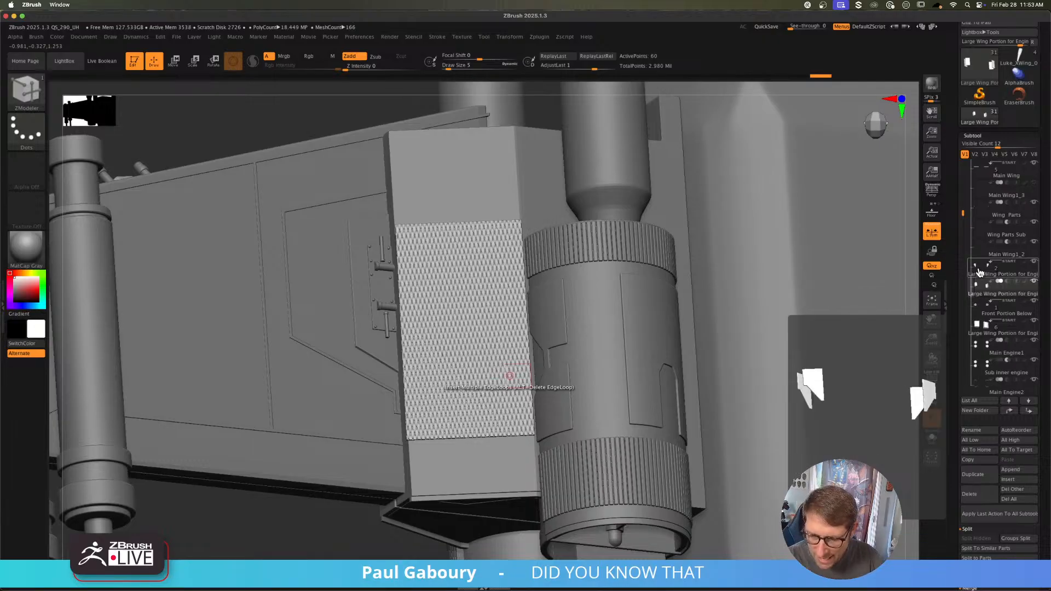
left_click(980, 274)
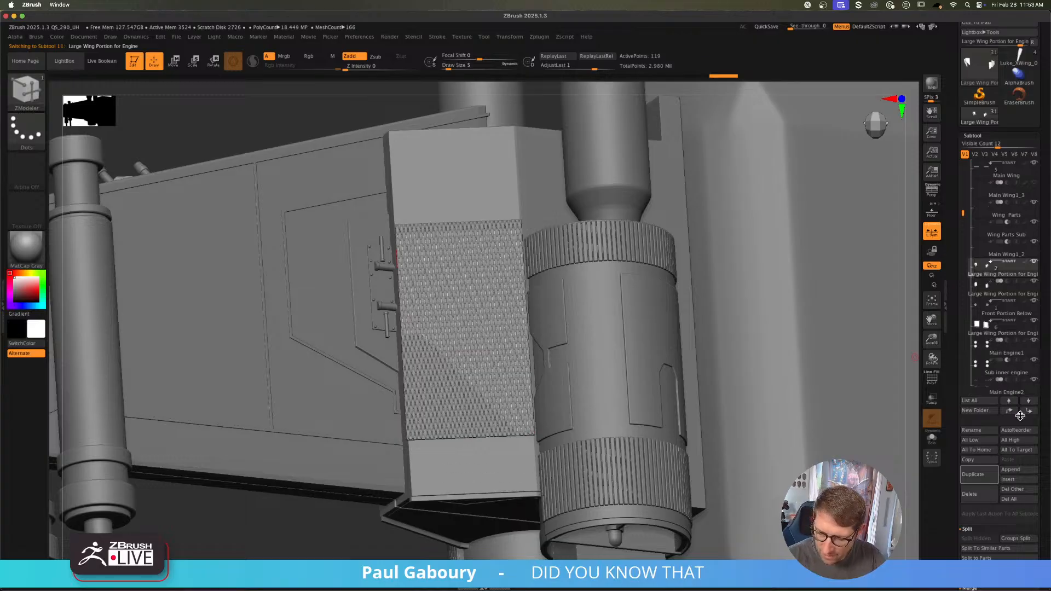
left_click(977, 474)
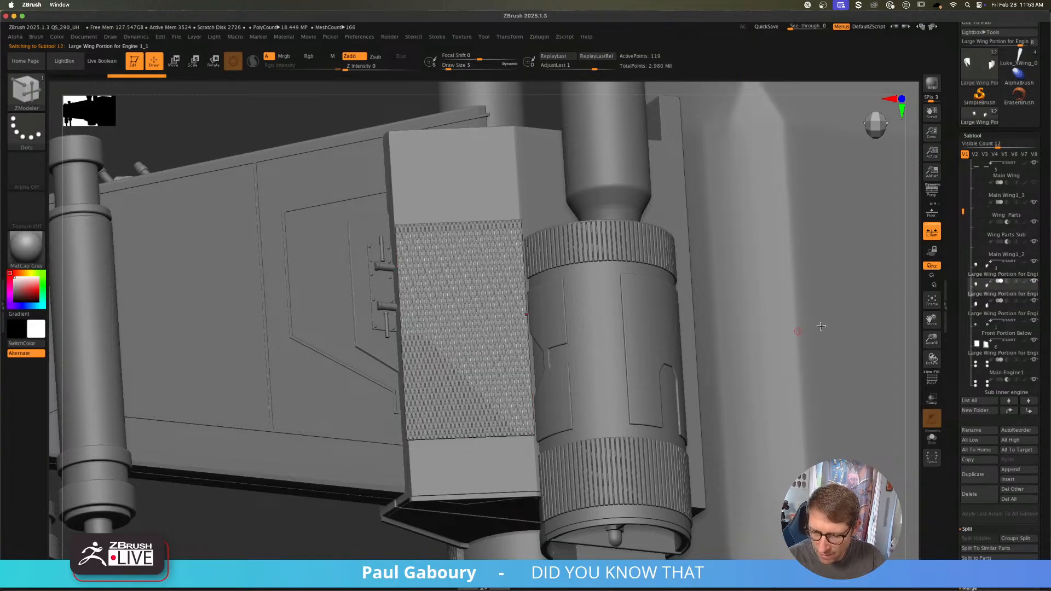
Step: Rename the duplicated wing portion subtool as Pattern InnerSec
left_click(985, 431)
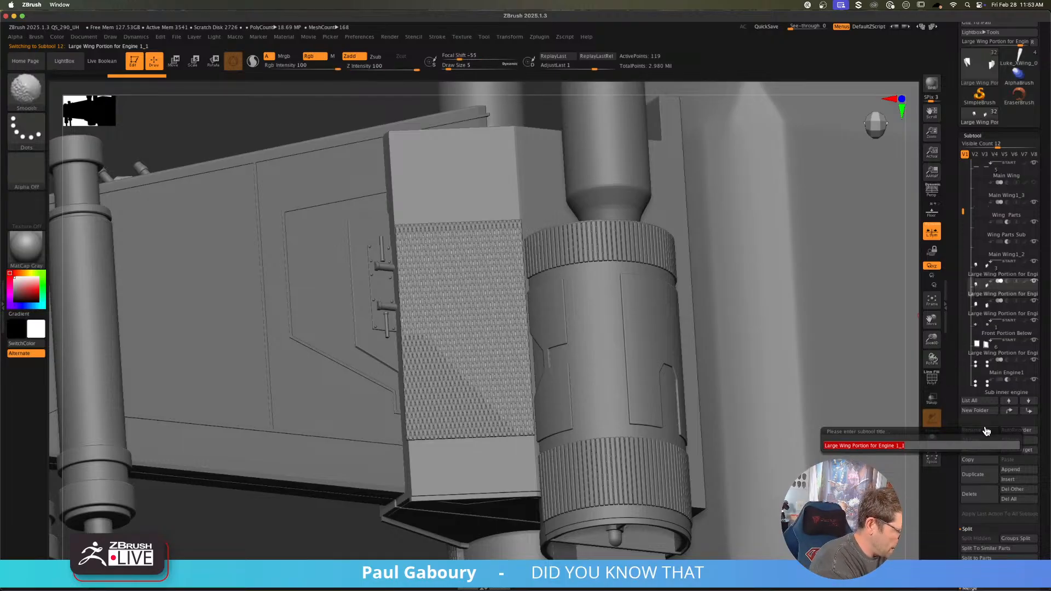
type("Pattern")
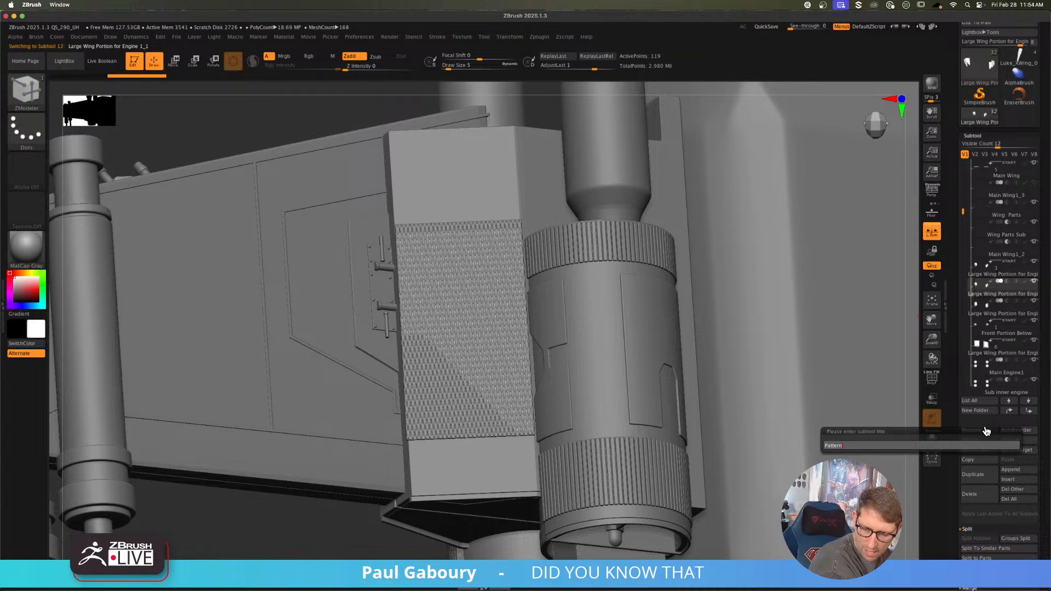
type(" Cu Inn")
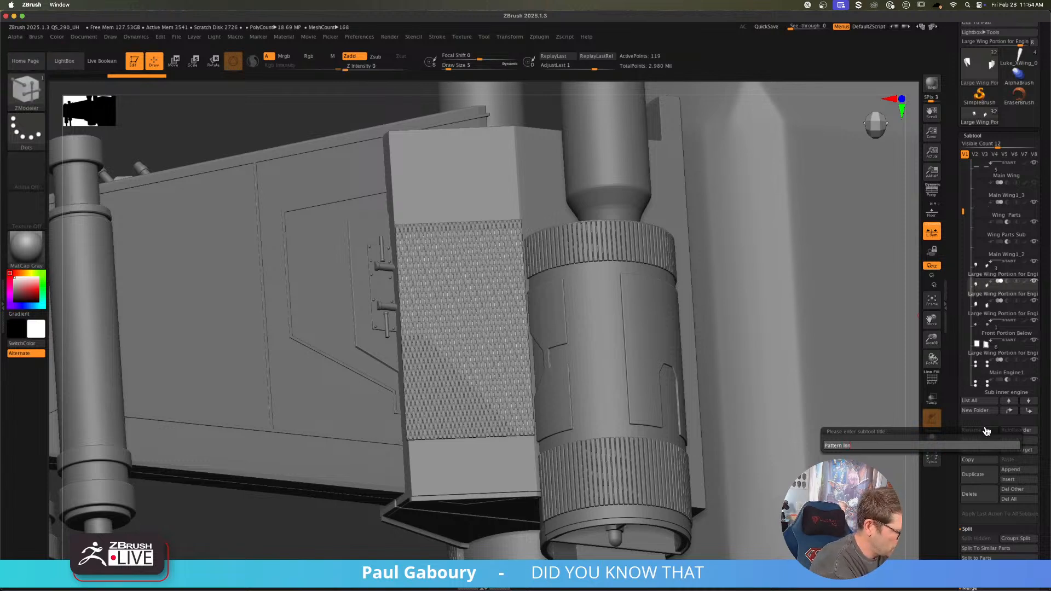
type("erSec")
key("Return")
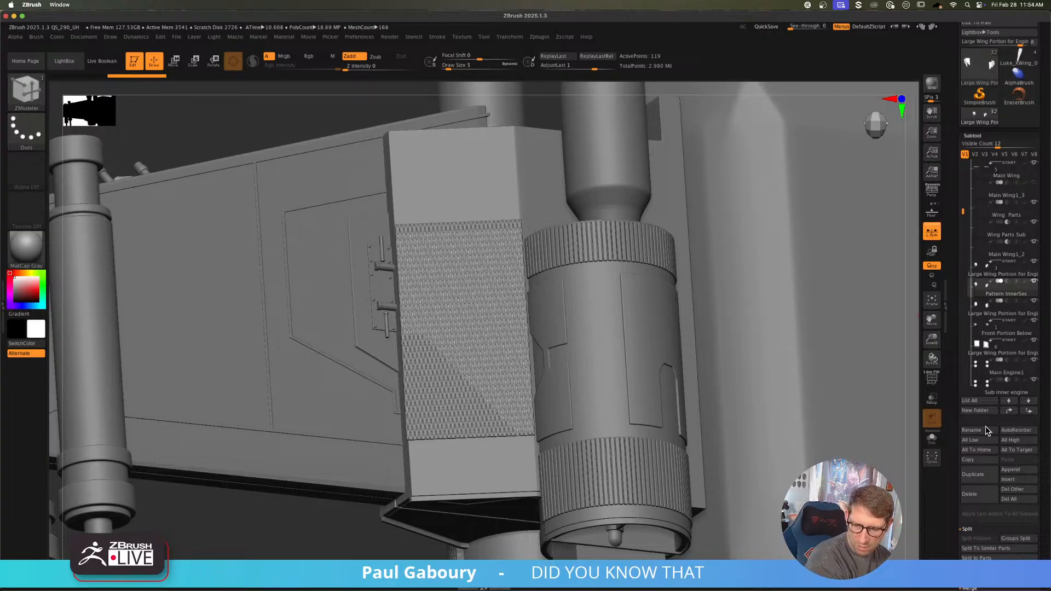
Step: Move Pattern InnerSec directly below the patterned panel's subtool and rename that panel as Wing Pattern
left_click_drag(986, 295, 989, 313)
left_click(984, 295)
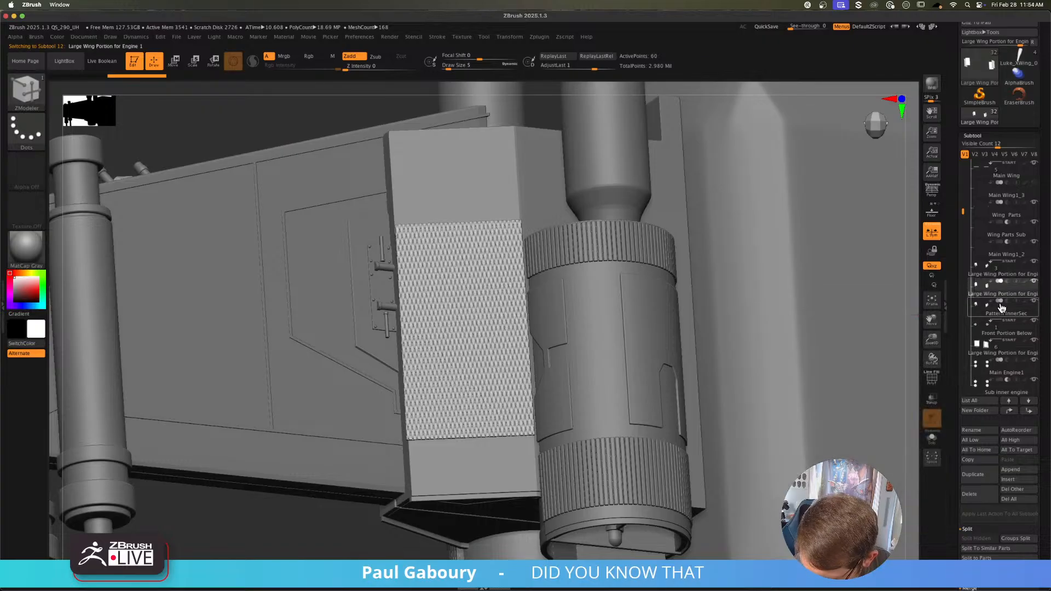
left_click(982, 431)
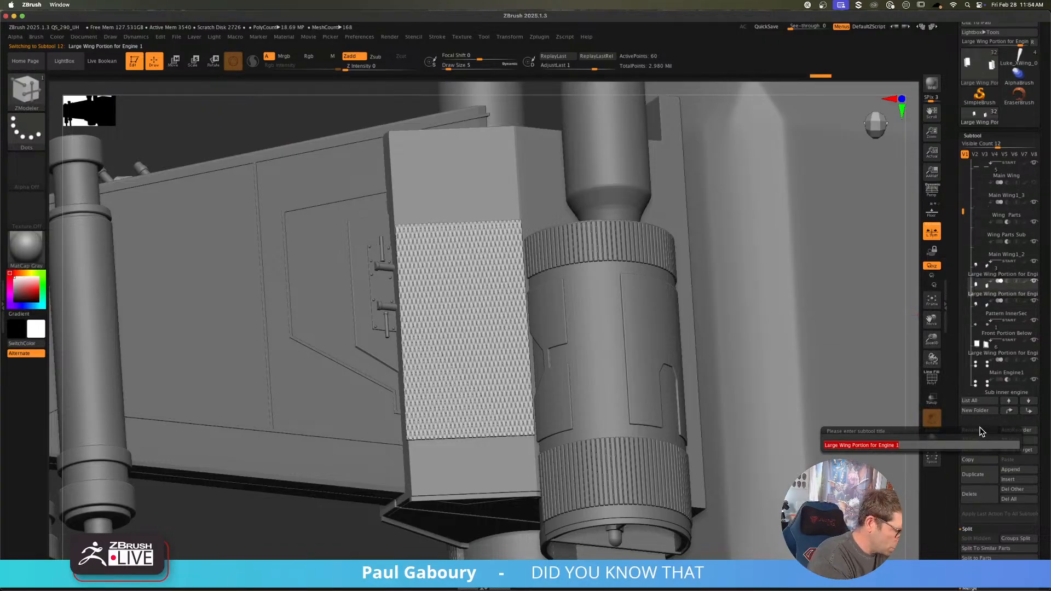
type("Wing")
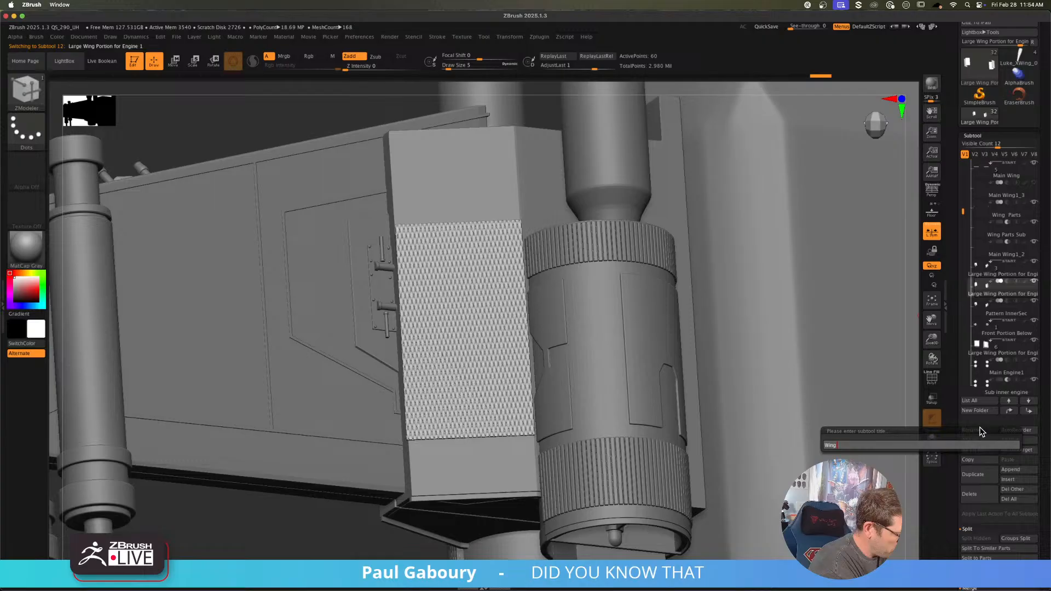
type(" Patter")
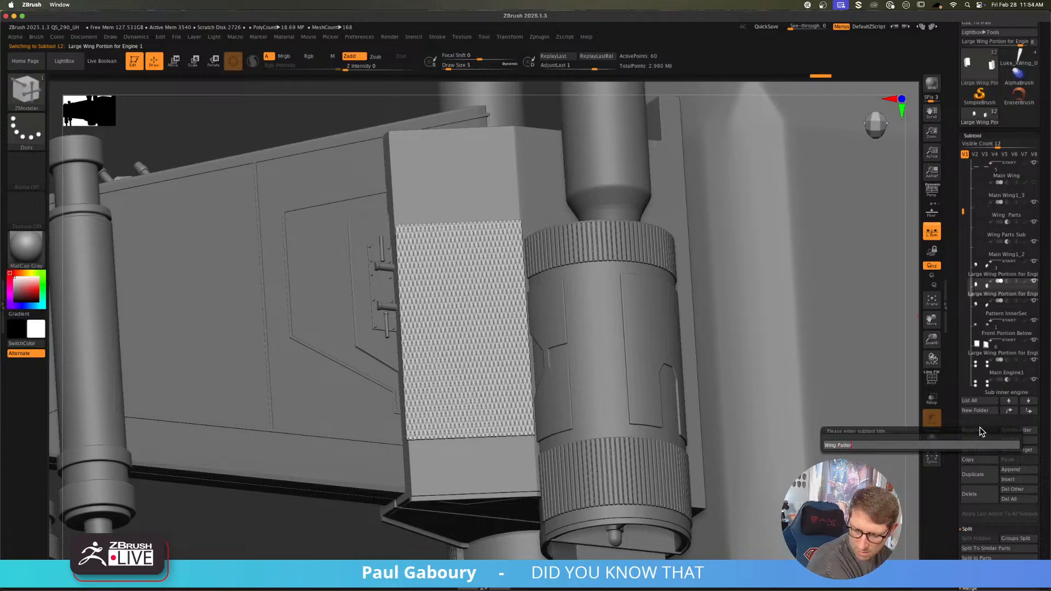
key("Return")
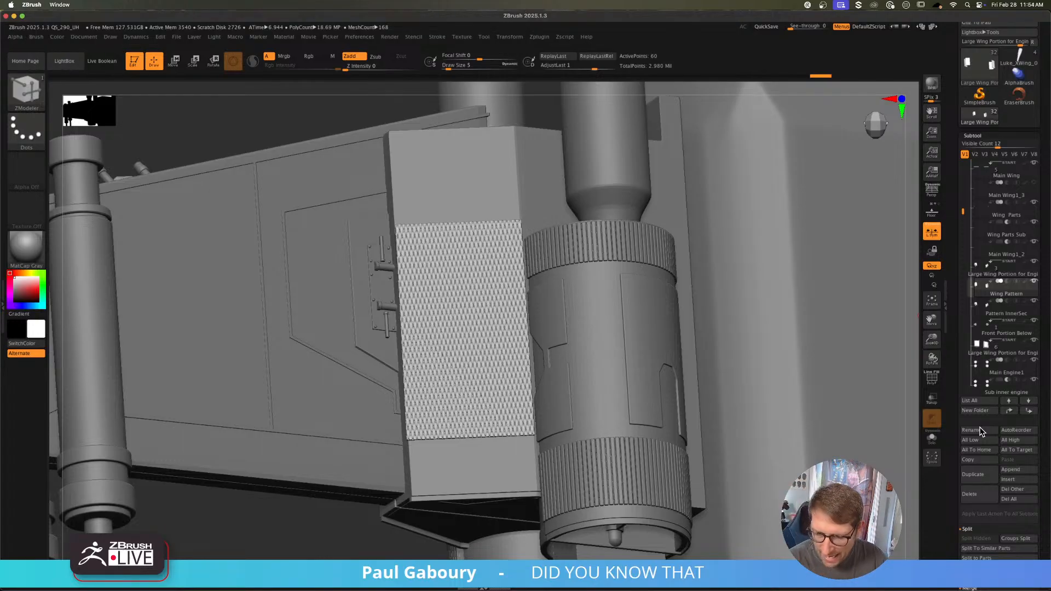
Step: Isolate the Large Wing Portion for Engine subtool, and step through Wing Pattern and Pattern InnerSec to compare their shapes
left_click(984, 272)
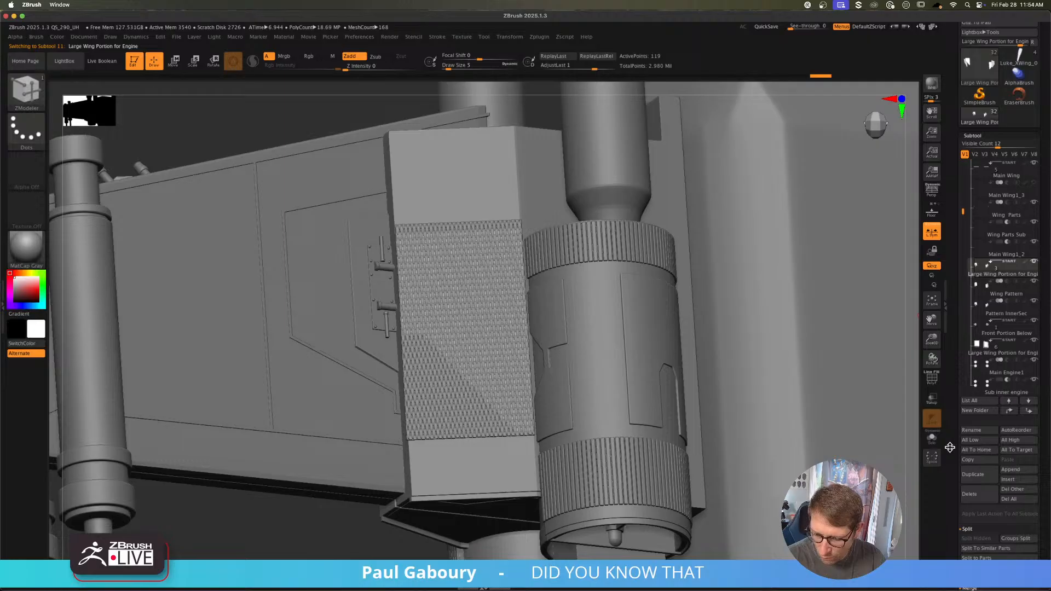
left_click(933, 439)
left_click_drag(601, 445, 602, 415)
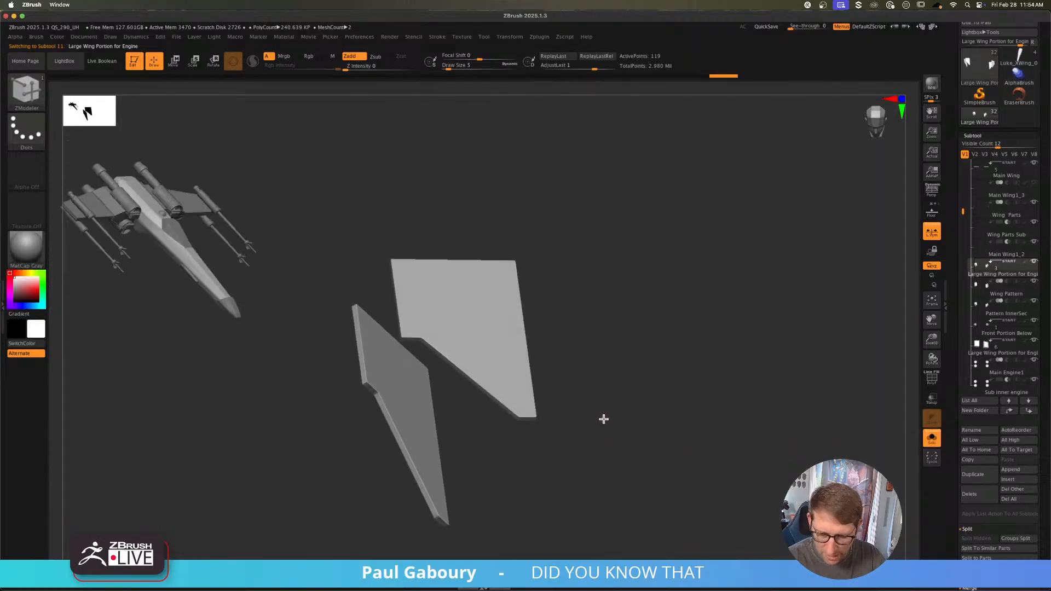
key("Down")
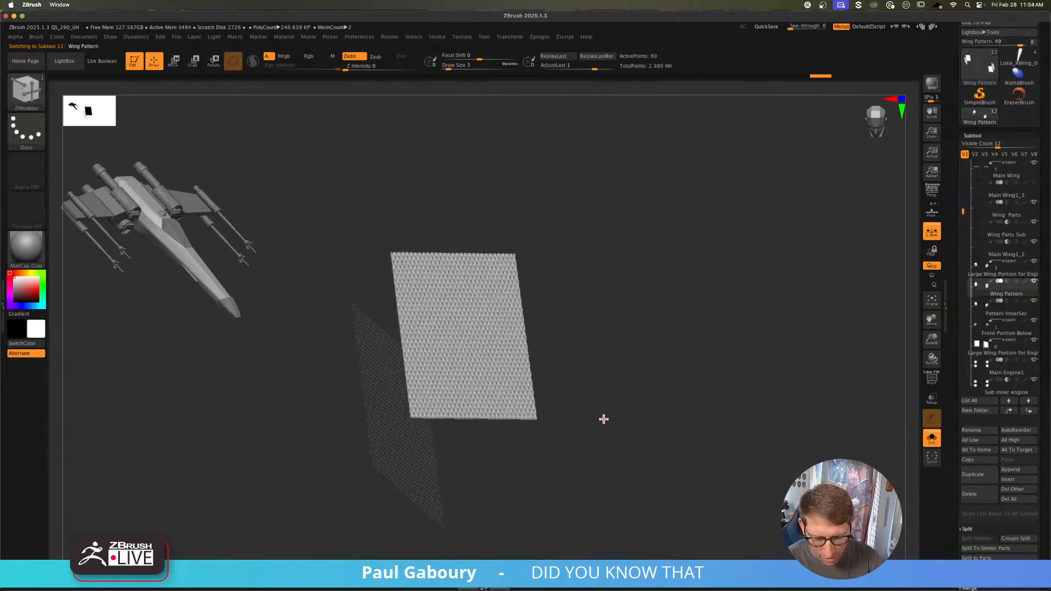
left_click_drag(622, 471, 606, 454)
key("Down")
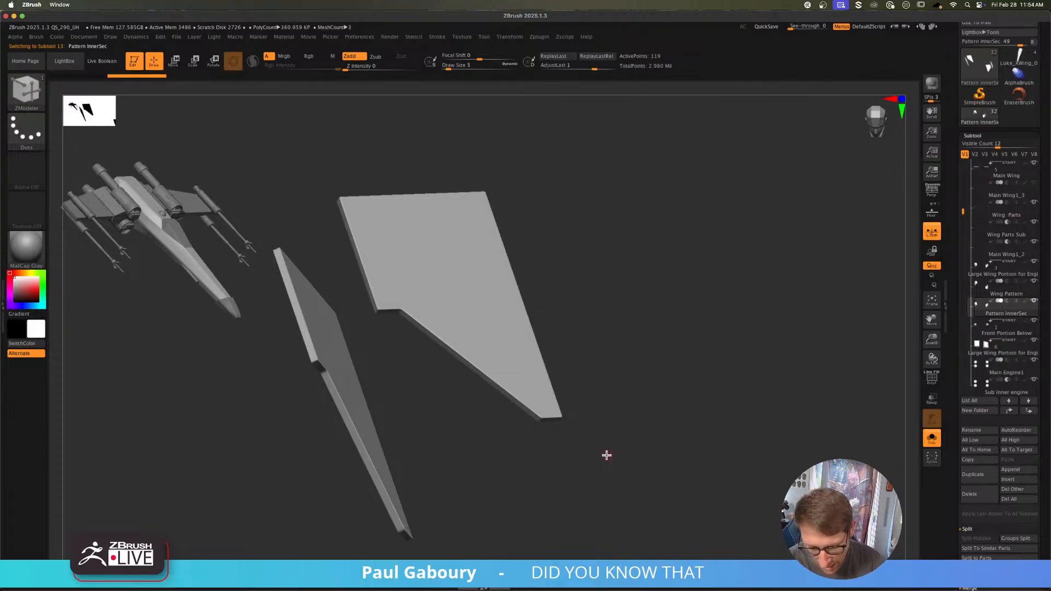
Step: Show the polyframe and thicken Pattern InnerSec outward from its green face using QMesh with the Polygroup All target
key("shift+f")
mouse_move(617, 370)
right_mouse_down()
mouse_move(613, 354)
mouse_move(617, 368)
right_mouse_up()
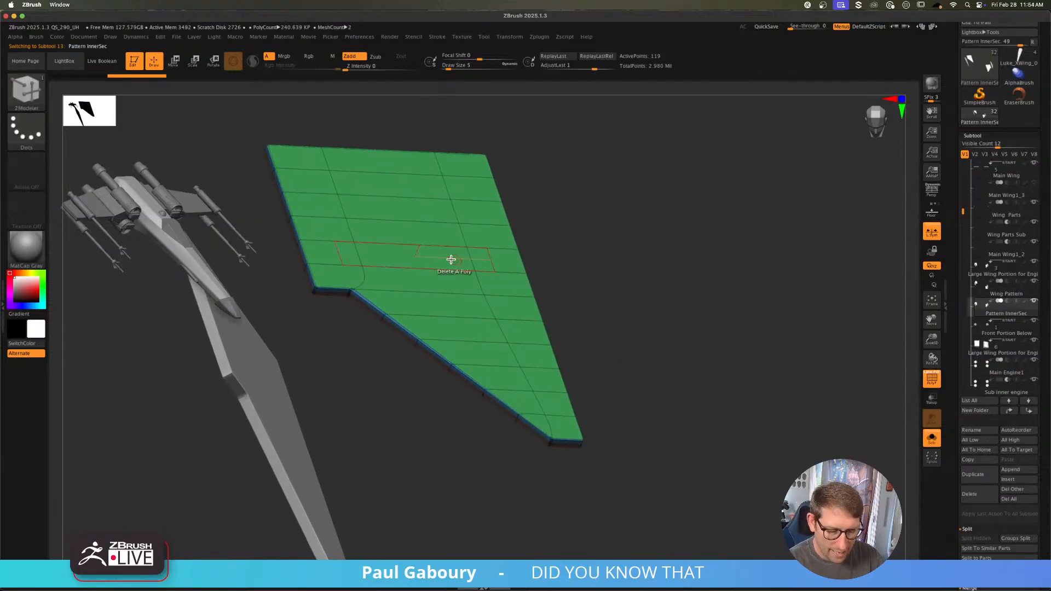
key("space")
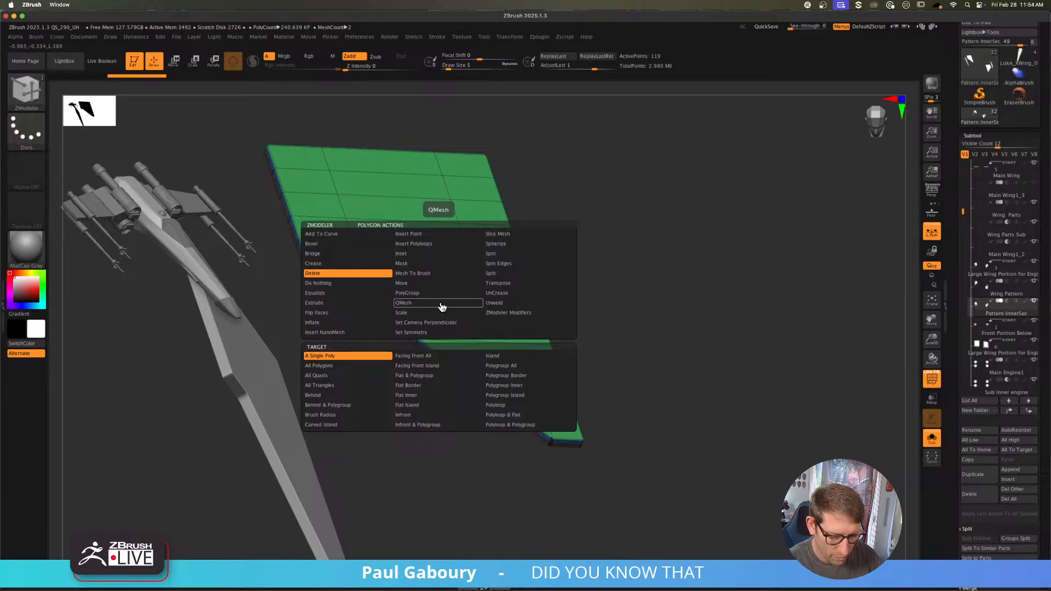
left_click(528, 366)
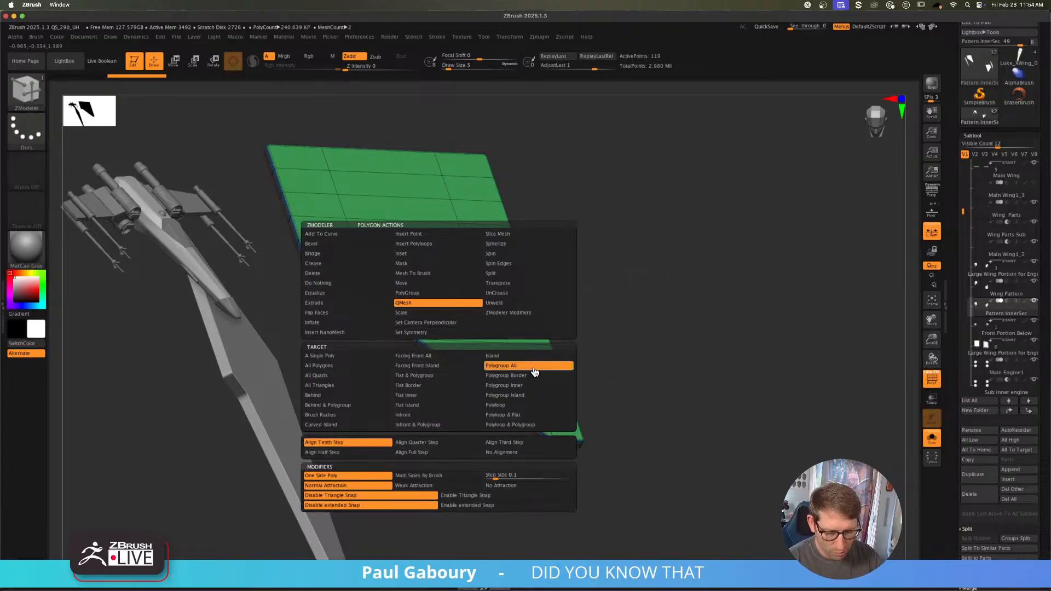
right_click_drag(430, 276, 453, 272)
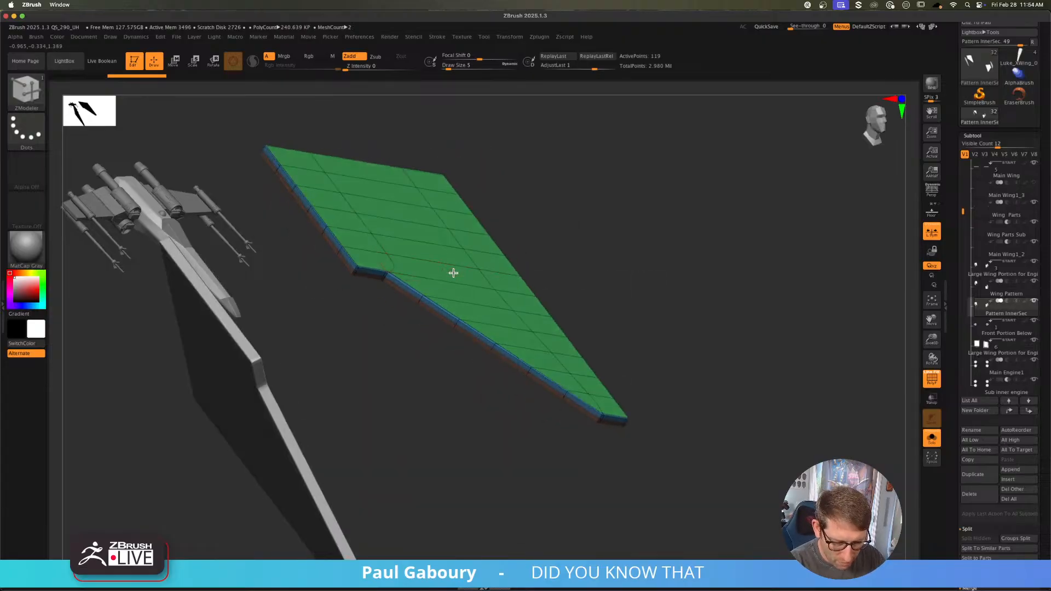
left_click_drag(453, 273, 456, 257)
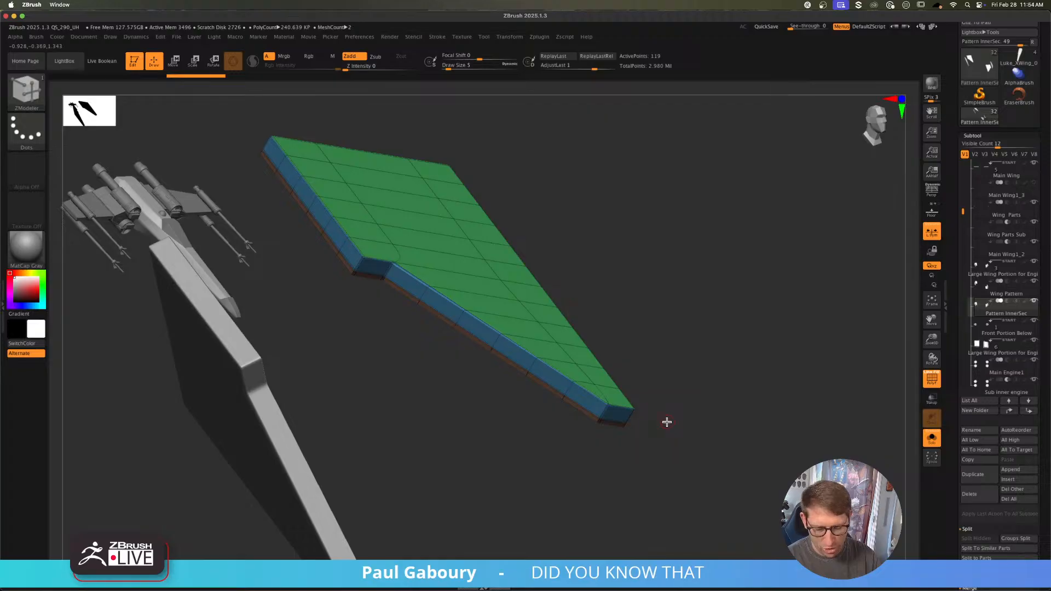
Step: Bring the rest of the X-wing back into view around Pattern InnerSec and hide the polyframe
right_click_drag(670, 422, 666, 411, "ctrl")
left_click(931, 439)
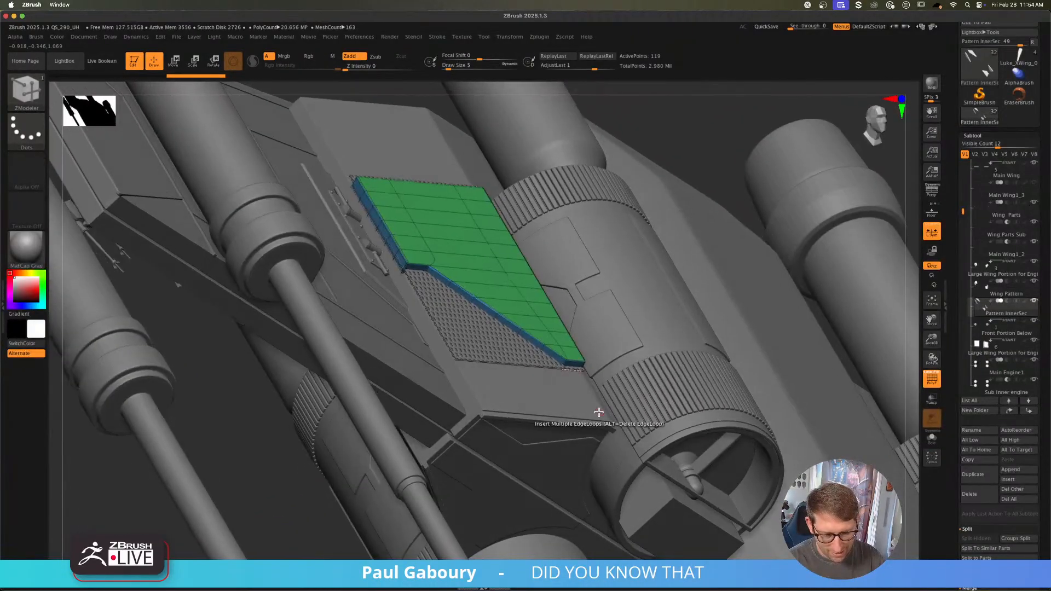
right_click_drag(601, 413, 600, 414)
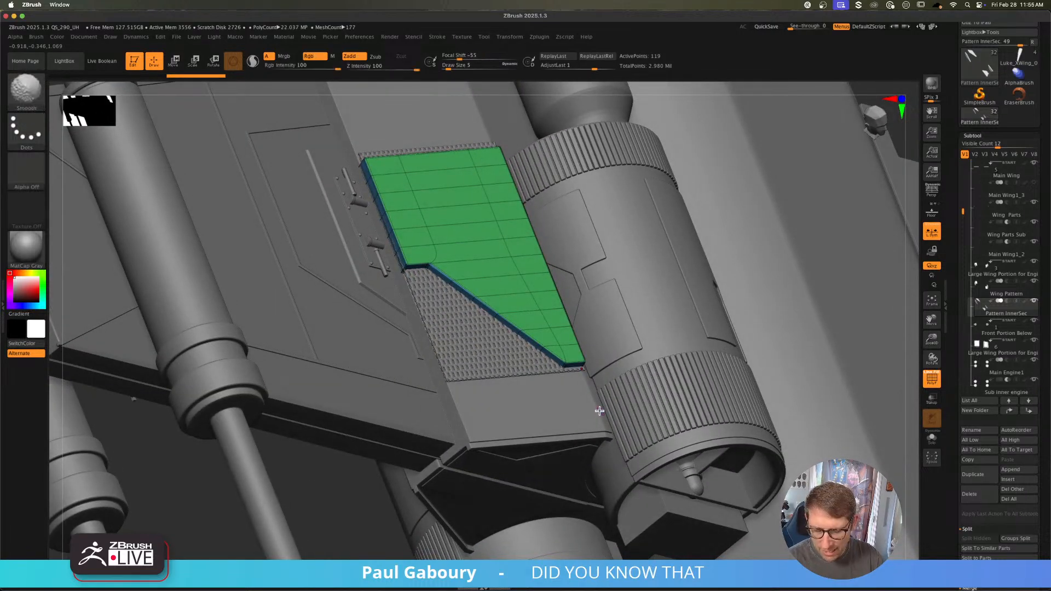
key("shift+f")
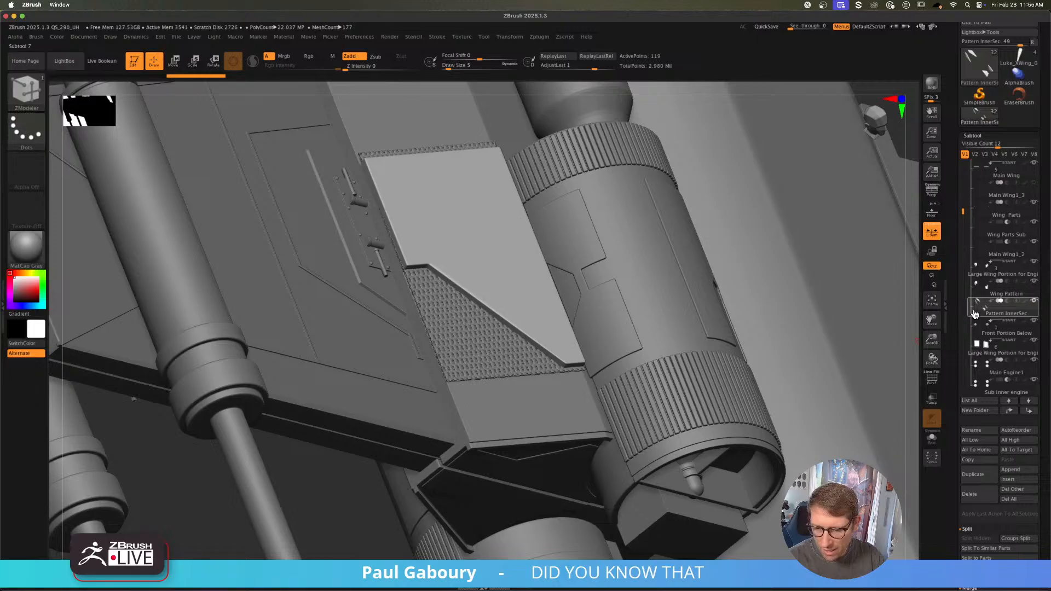
Step: Set Pattern InnerSec to intersect with Wing Pattern and turn on Live Boolean to trim the pattern to its outline
left_click(979, 292)
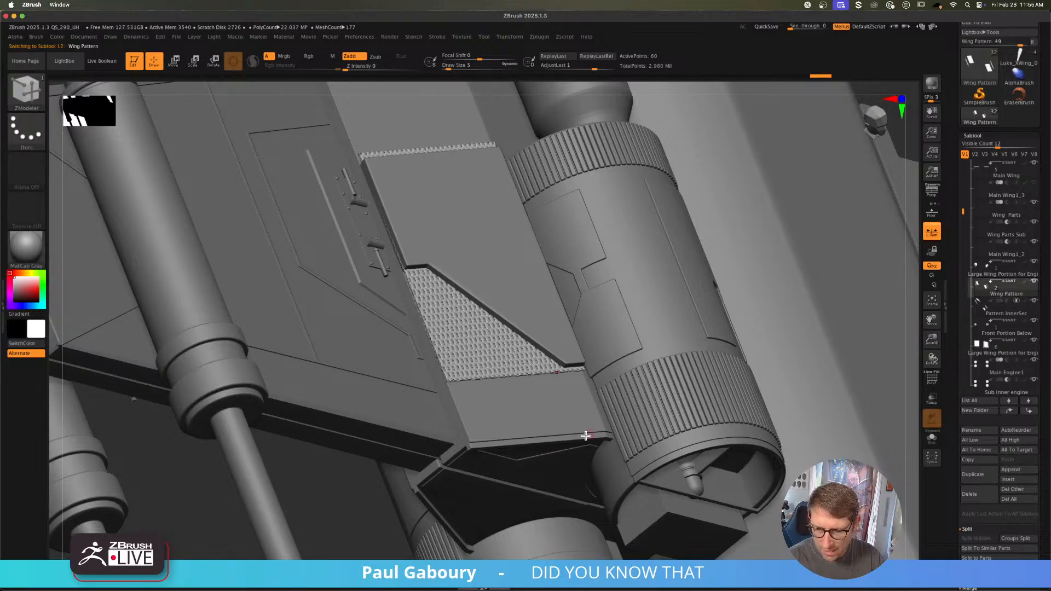
left_click(104, 65)
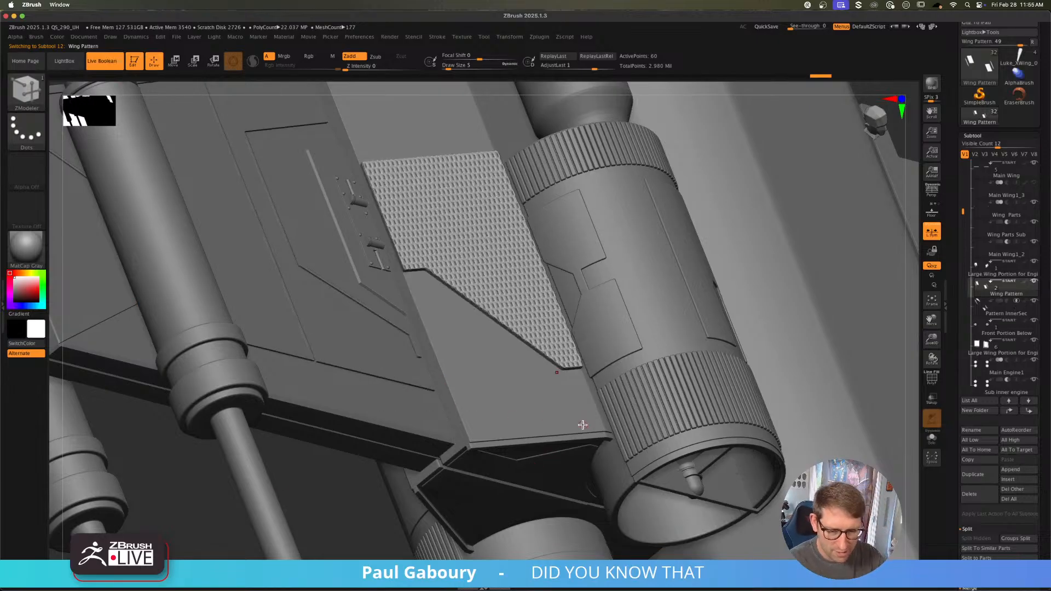
key("ctrl")
right_click_drag(562, 414, 559, 413, "ctrl")
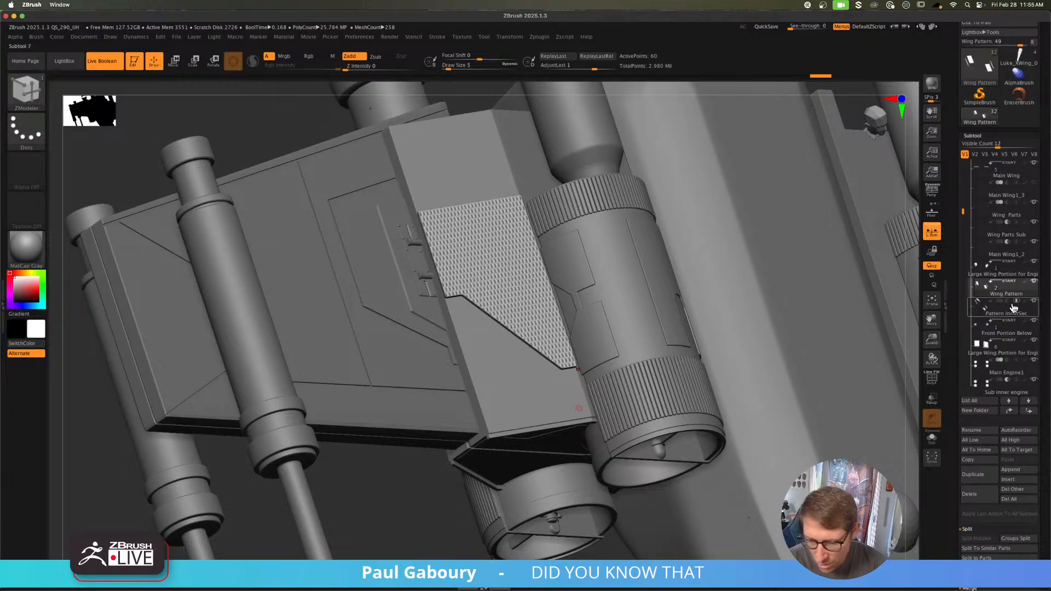
Step: Examine the trimmed pattern panel on the whole X-wing from several angles
mouse_move(1016, 305)
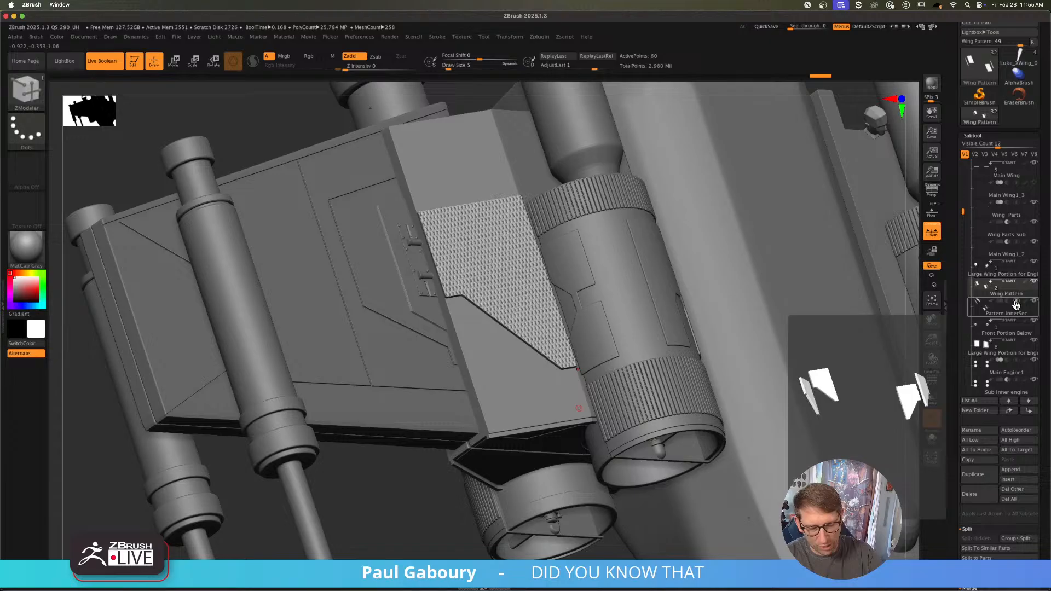
right_click_drag(517, 396, 540, 402, "ctrl")
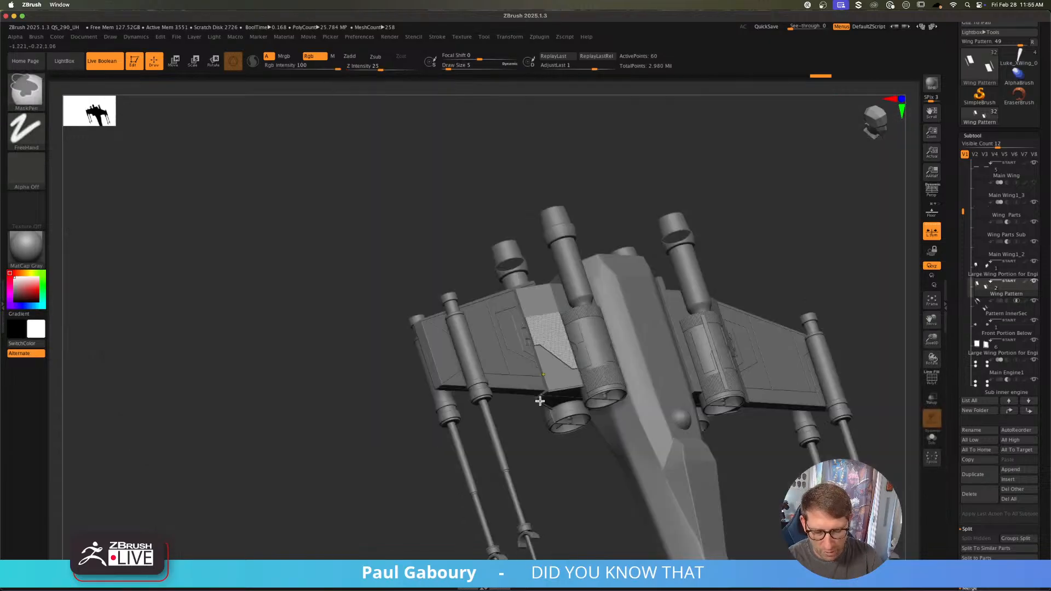
right_click_drag(721, 451, 604, 445, "alt")
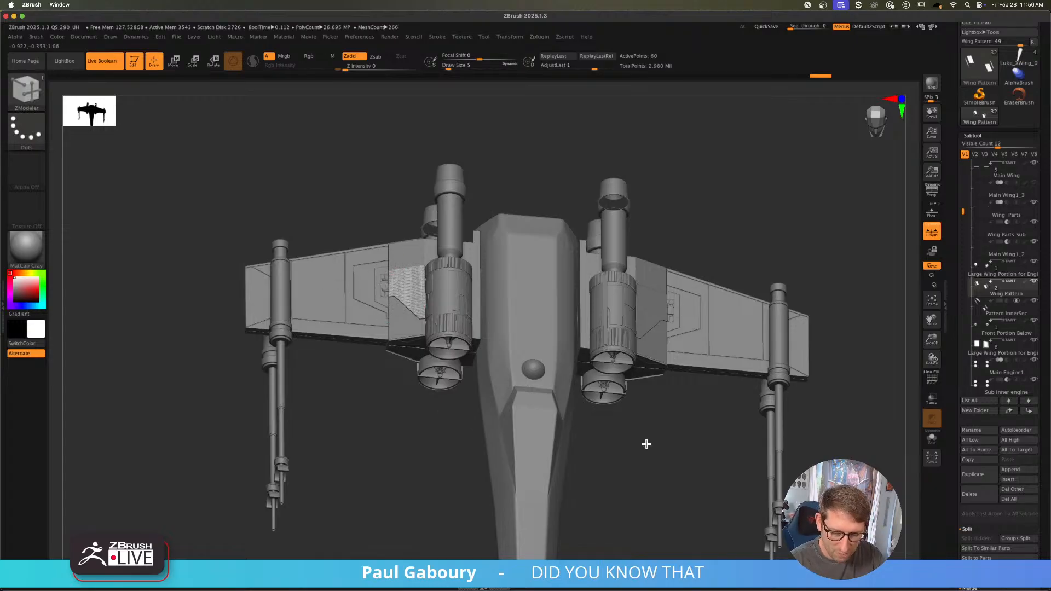
left_click_drag(645, 440, 442, 403)
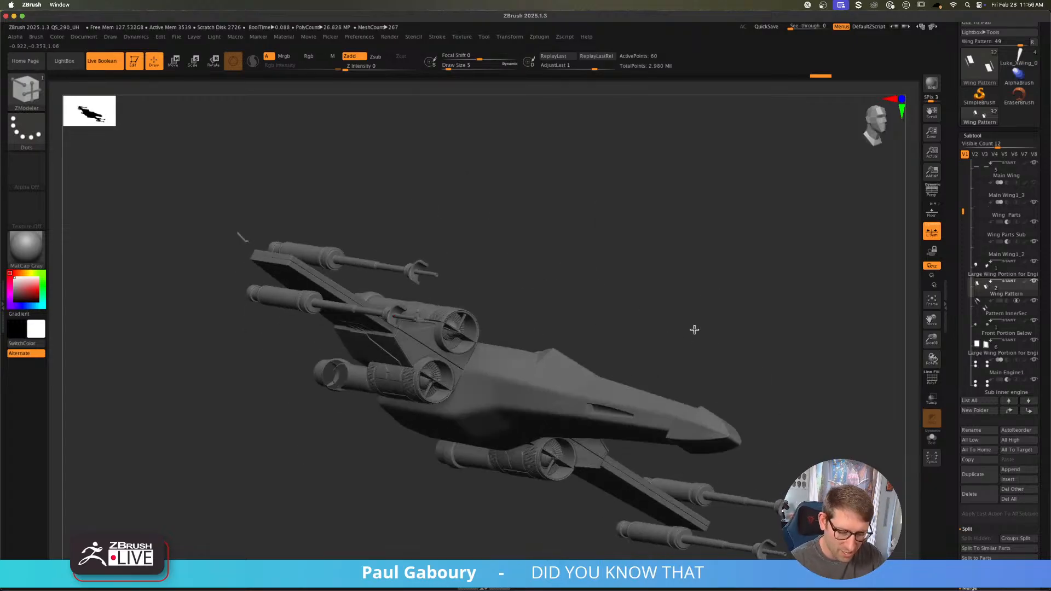
left_click_drag(692, 328, 614, 496)
left_click_drag(718, 379, 561, 366)
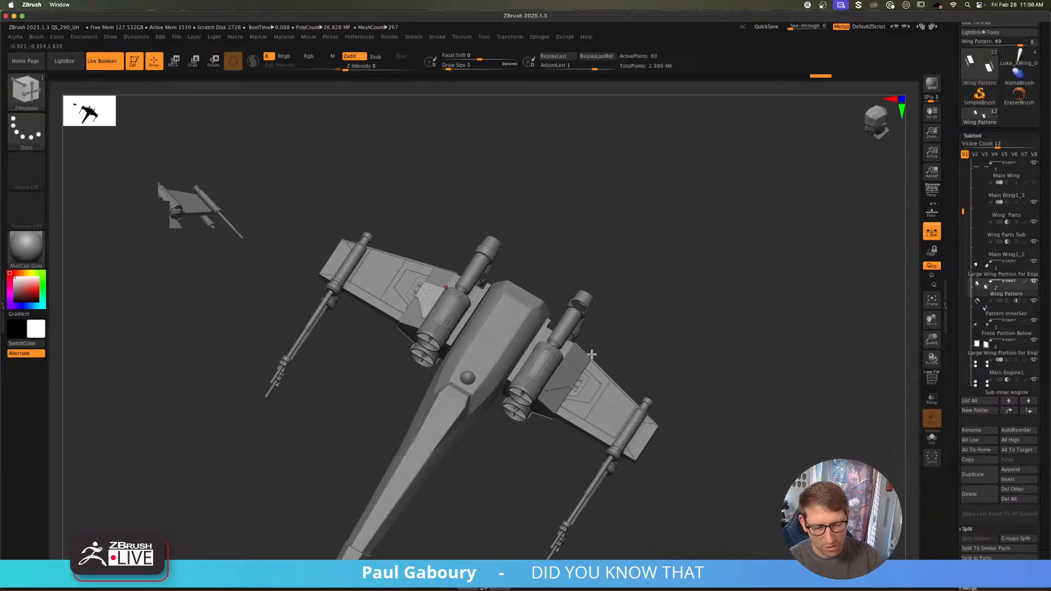
Step: Turn off Extrude for Wing Pattern's ArrayMesh, starting from transform stage 1, and convert the array to real geometry with Make Mesh
right_click_drag(614, 356, 629, 410, "ctrl")
right_click_drag(792, 356, 765, 333, "alt")
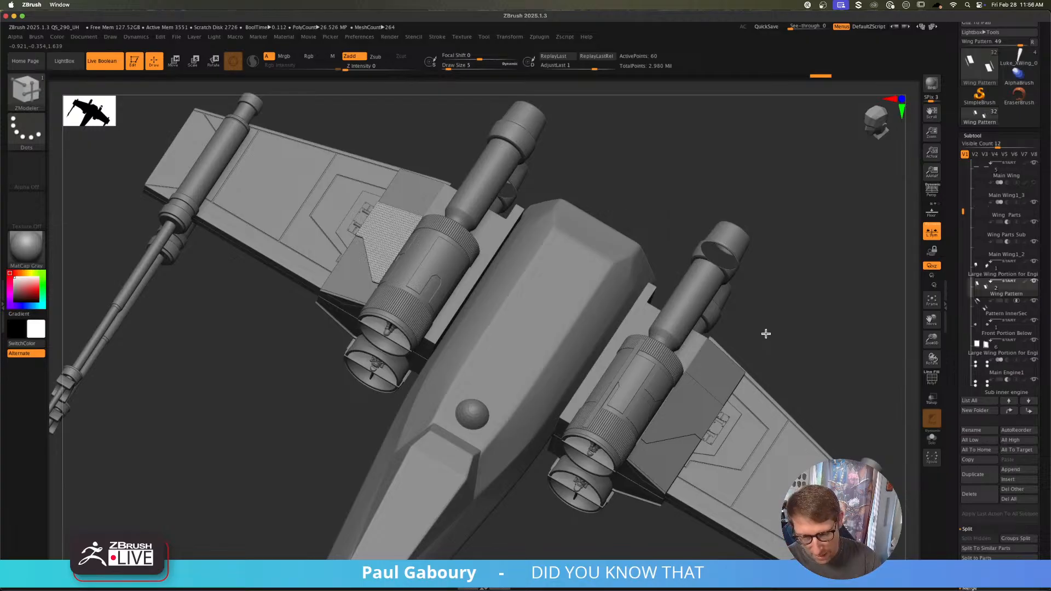
left_click(974, 135)
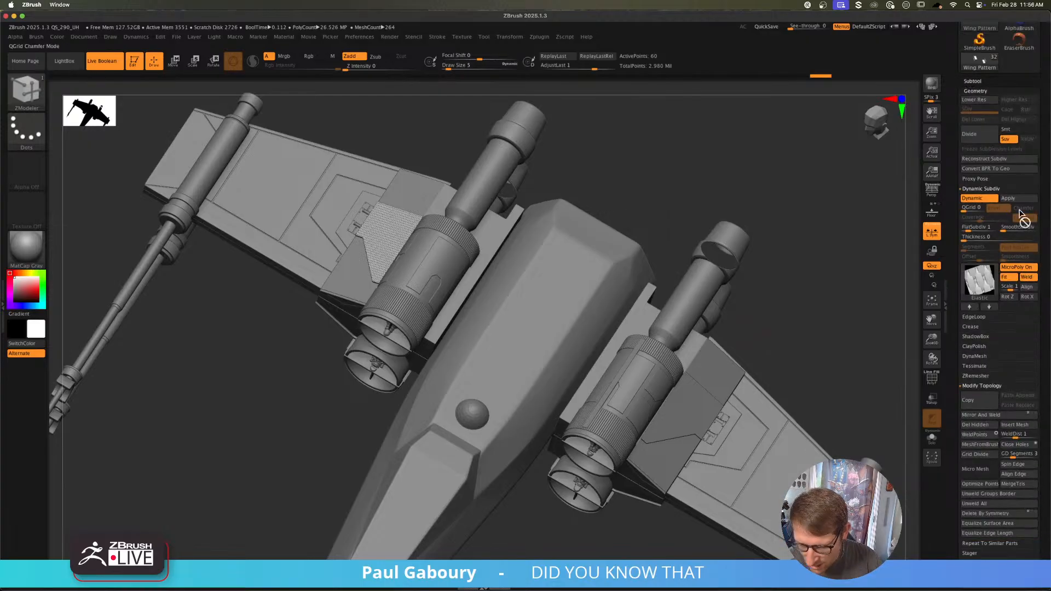
left_click(979, 91)
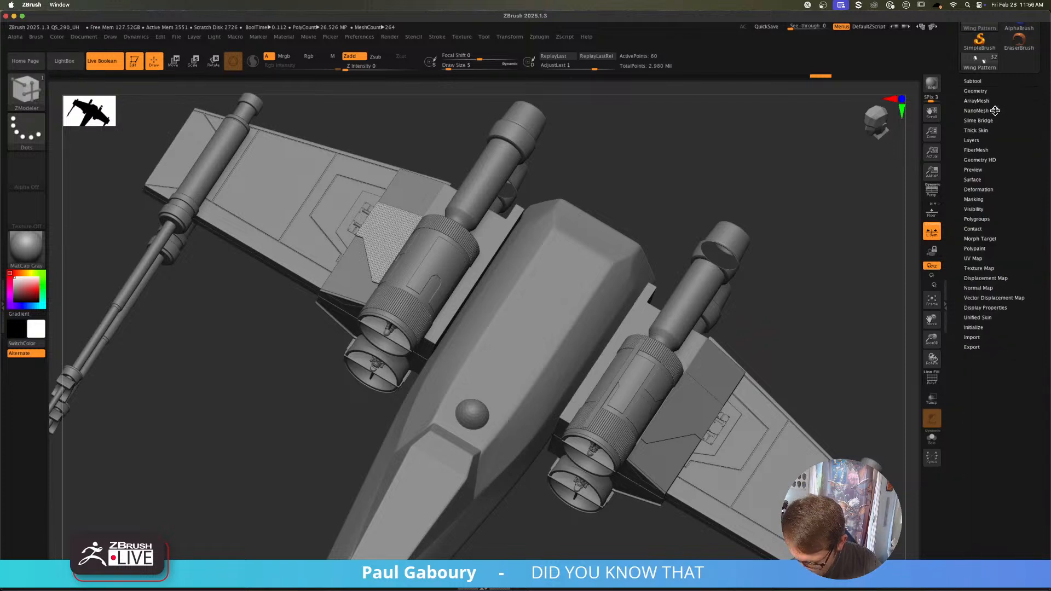
left_click(979, 101)
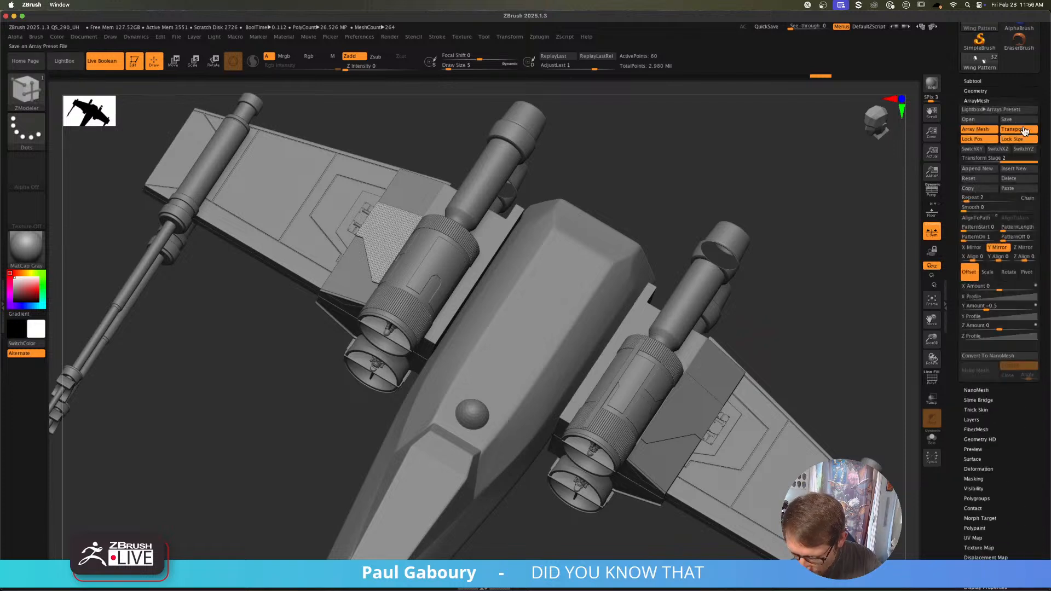
left_click(989, 160)
left_click(984, 163)
left_click(1027, 161)
left_click(976, 162)
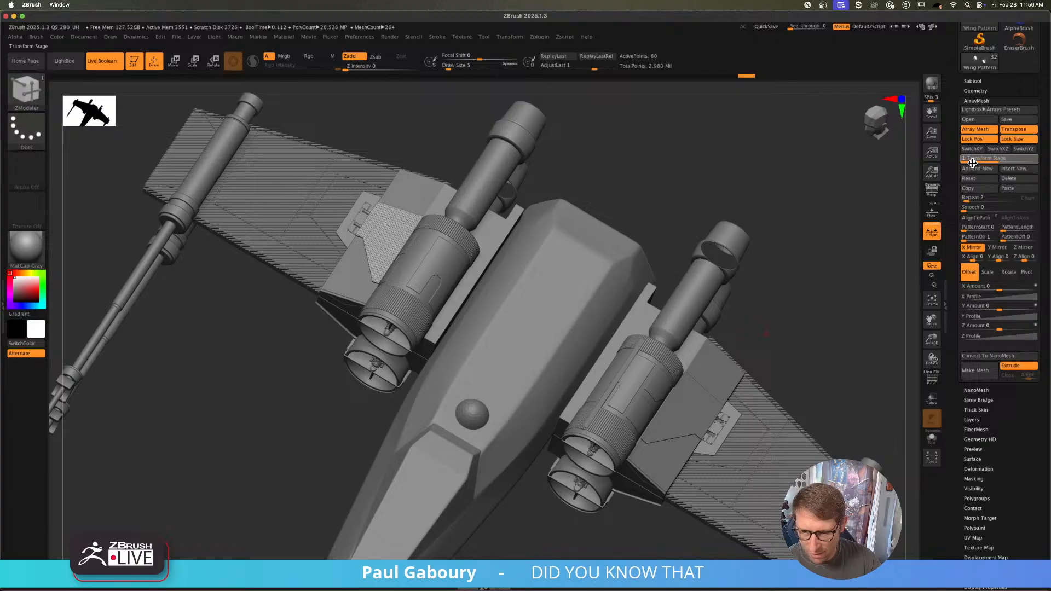
left_click(1017, 366)
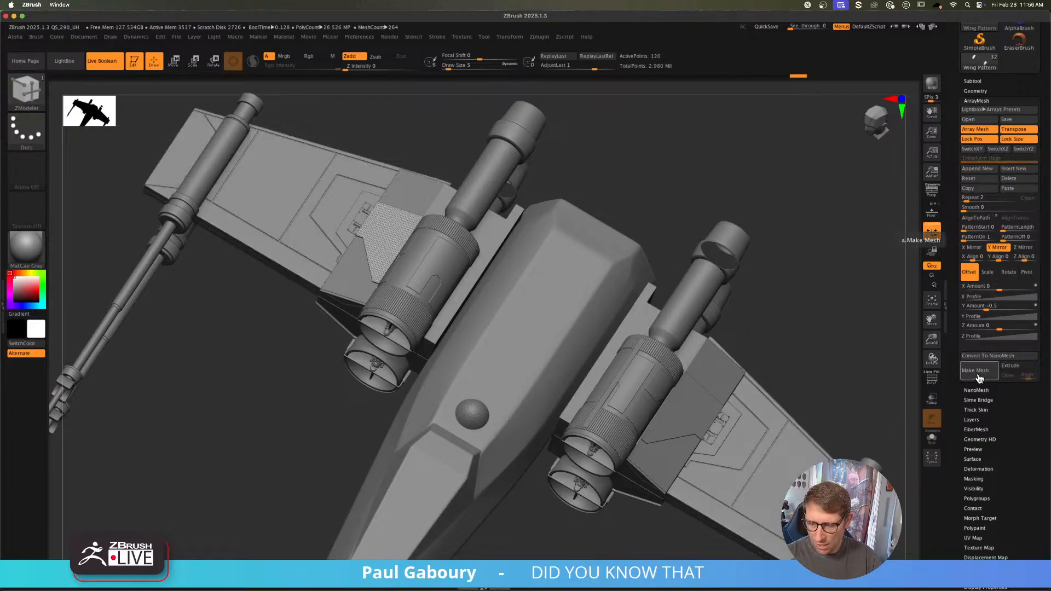
left_click(980, 375)
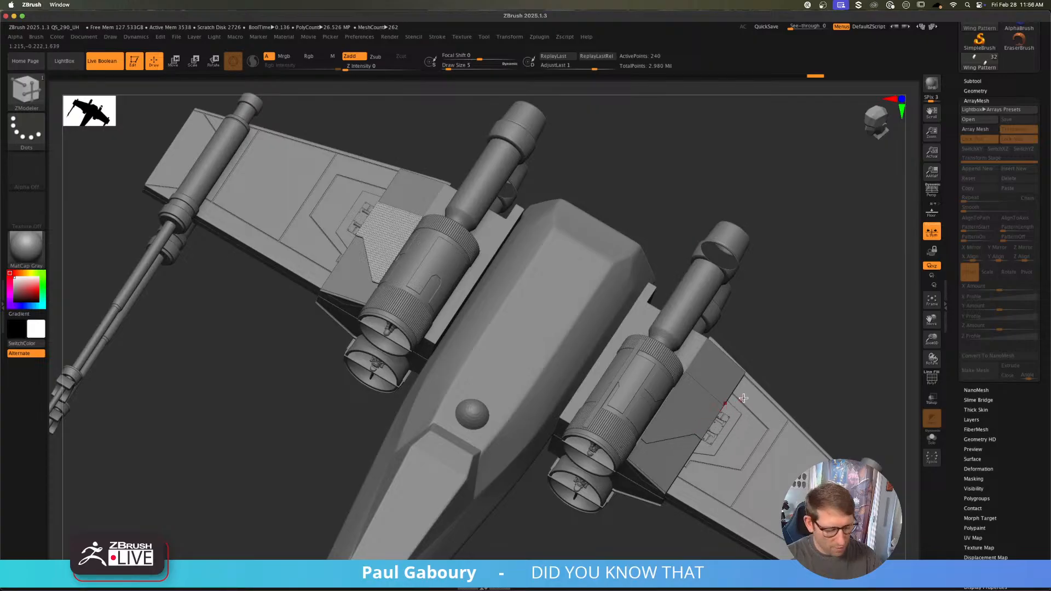
Step: Inspect the Wing Pattern mesh in isolation with the polyframe on, and return to the whole X-wing
left_click(932, 377)
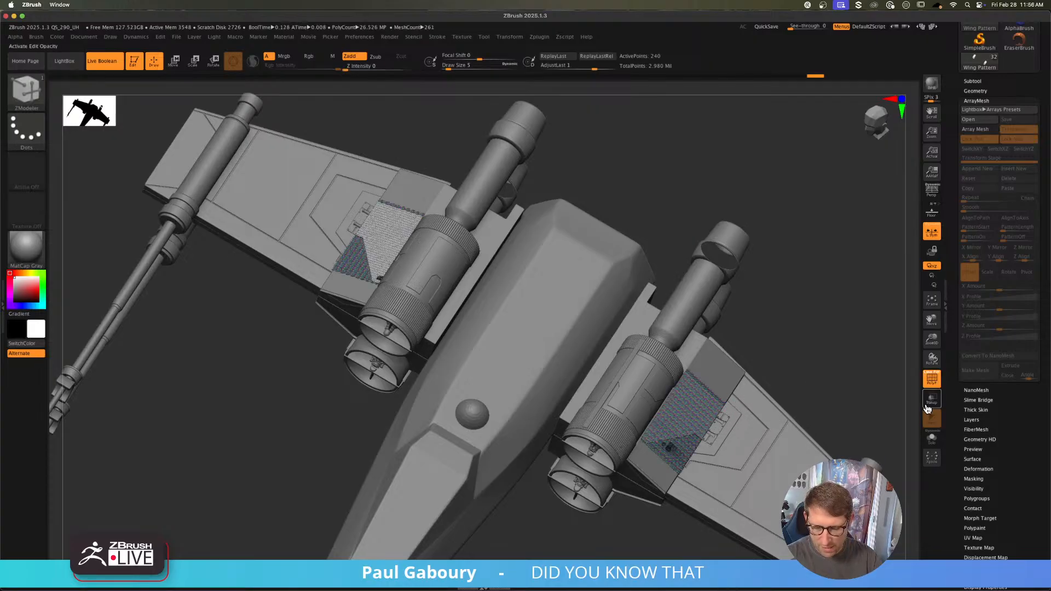
left_click(932, 438)
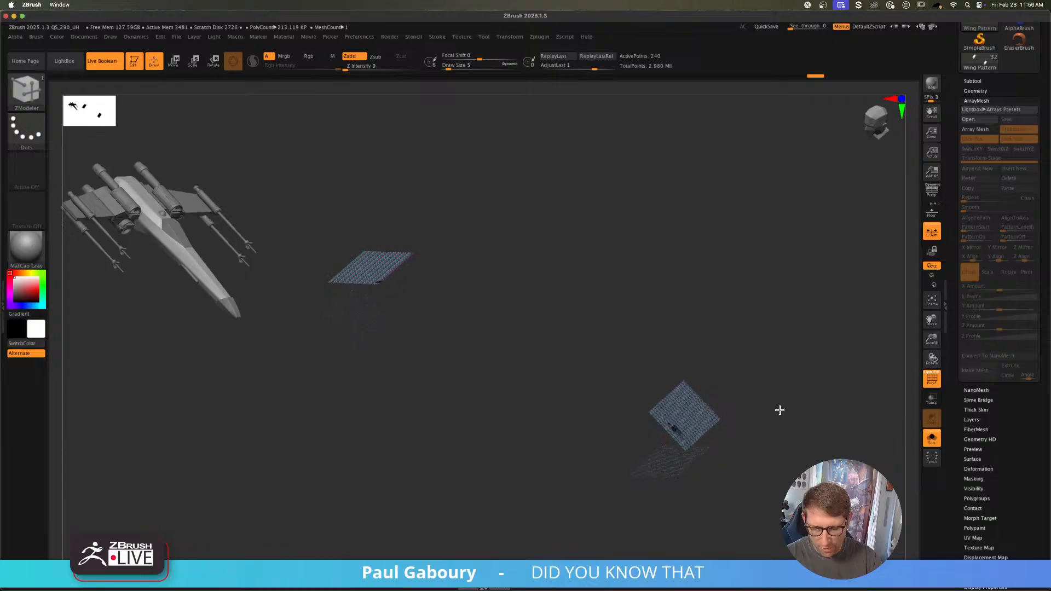
key("shift+f")
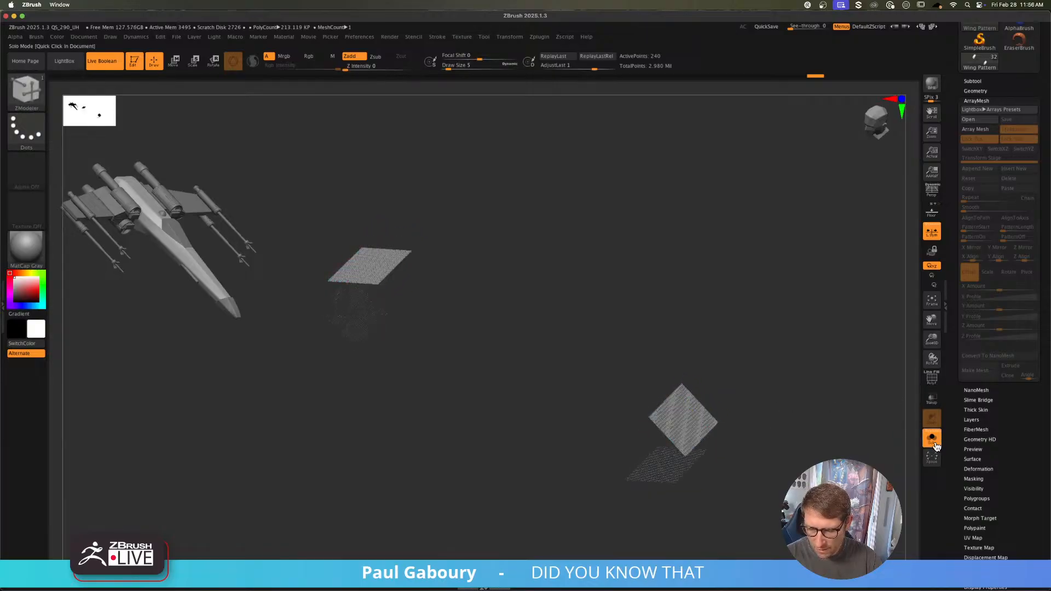
left_click(932, 438)
Step: Select Pattern InnerSec, turn off Extrude in its ArrayMesh, and convert the mirrored copies to real geometry with Make Mesh
left_click(746, 398, "alt")
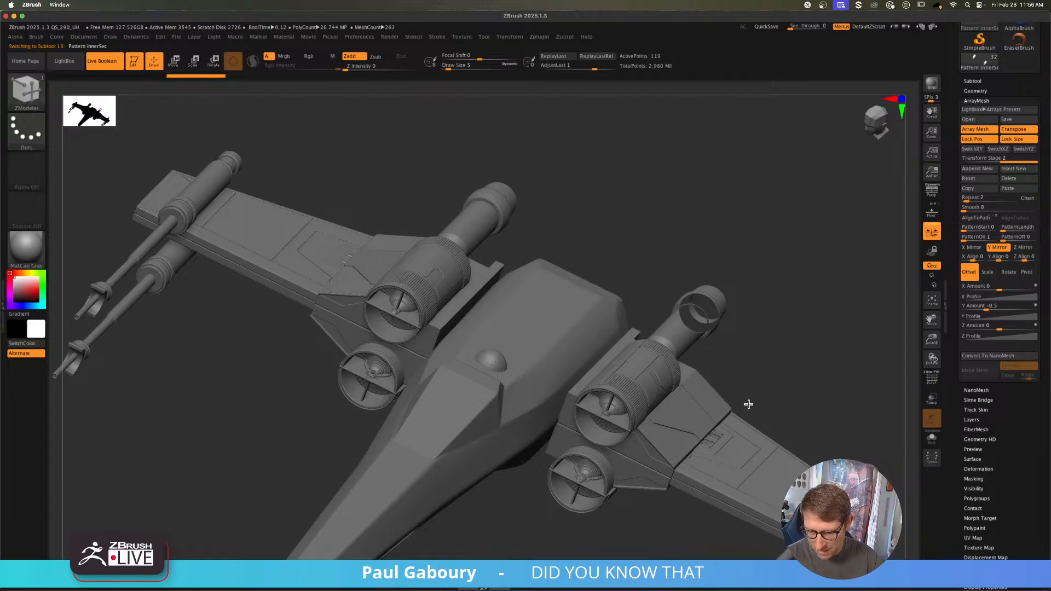
key("shift+f")
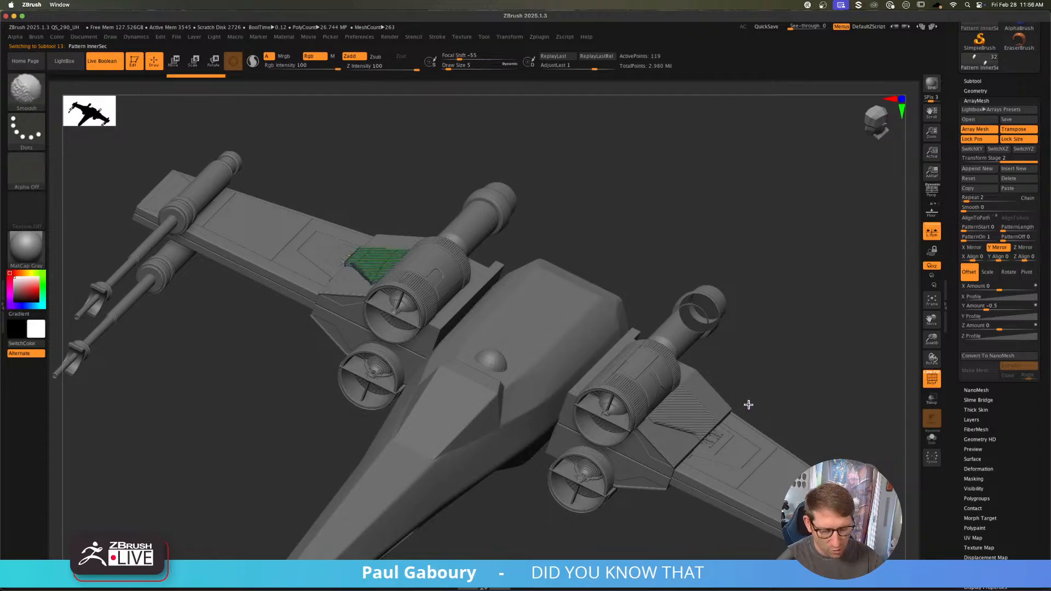
left_click(978, 159)
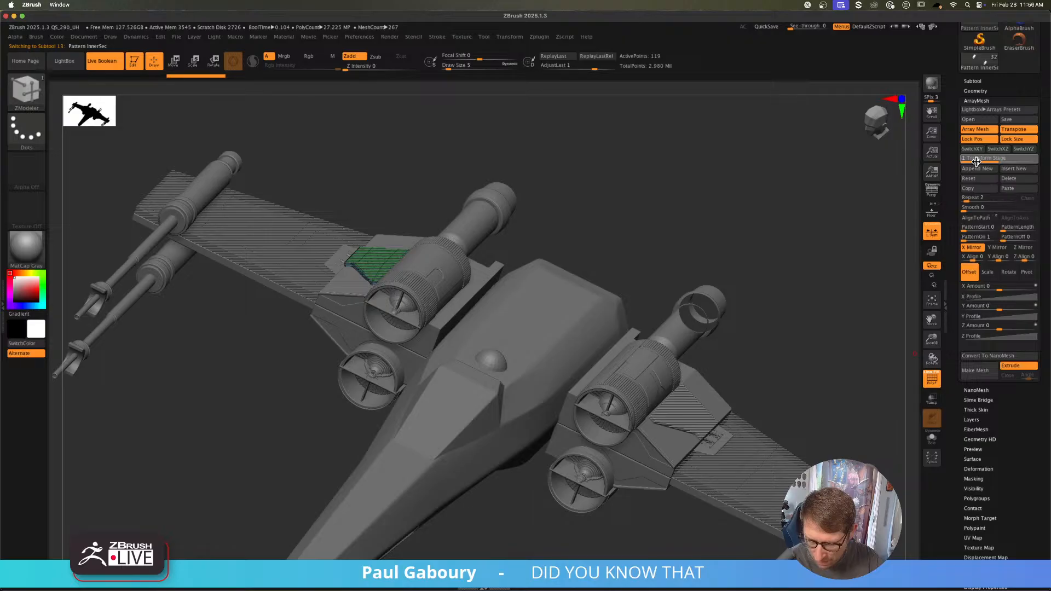
left_click(1017, 364)
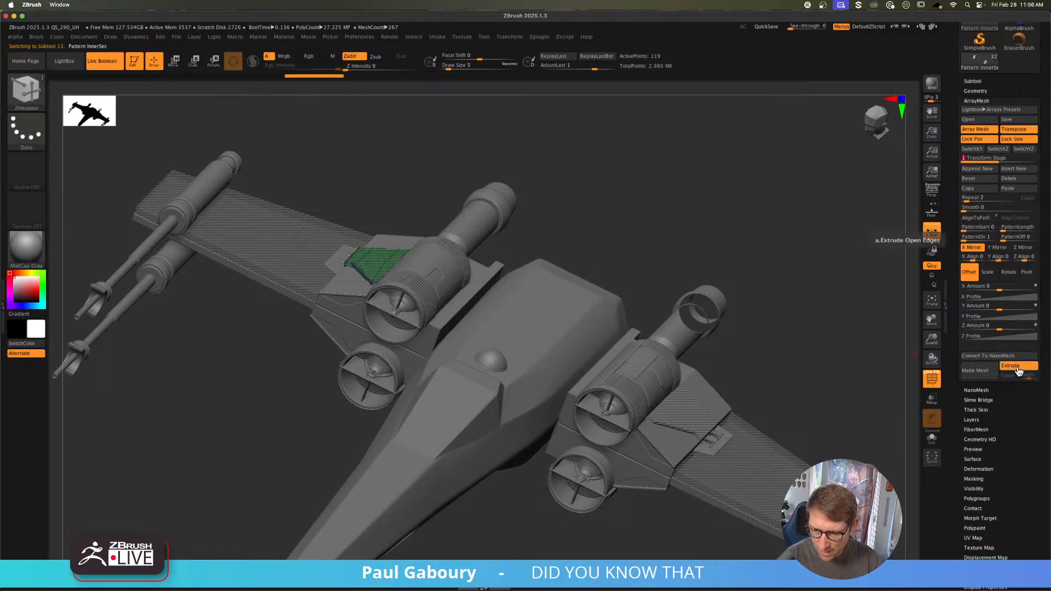
left_click(979, 377)
left_click(980, 377)
key("shift+f")
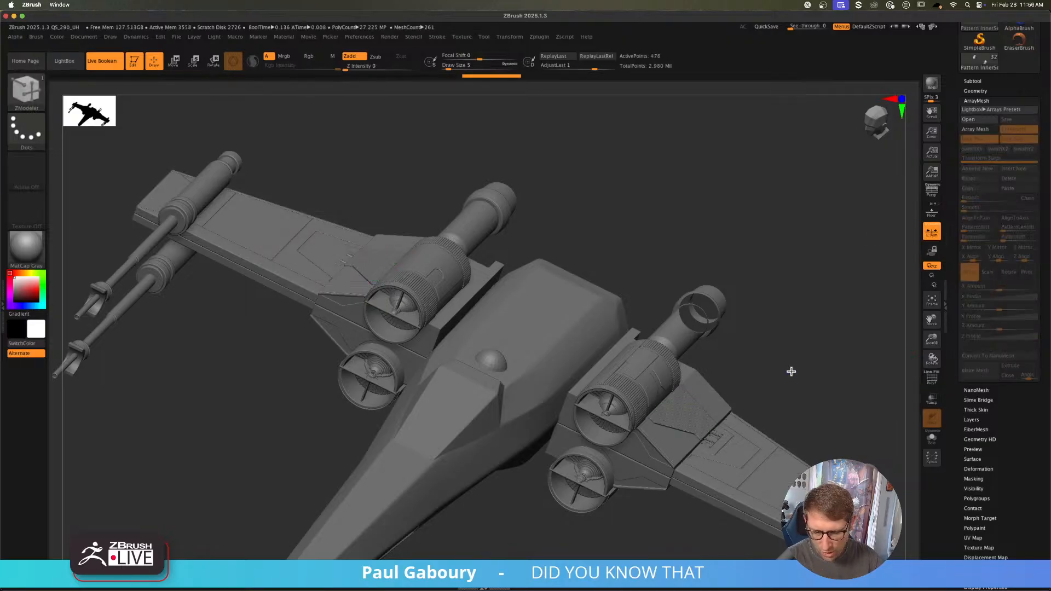
Step: Select the Large Wing Portion for Engine subtool listed above Wing Pattern and show its polyframe
right_click_drag(754, 366, 573, 419, "ctrl")
right_click_drag(593, 382, 653, 341)
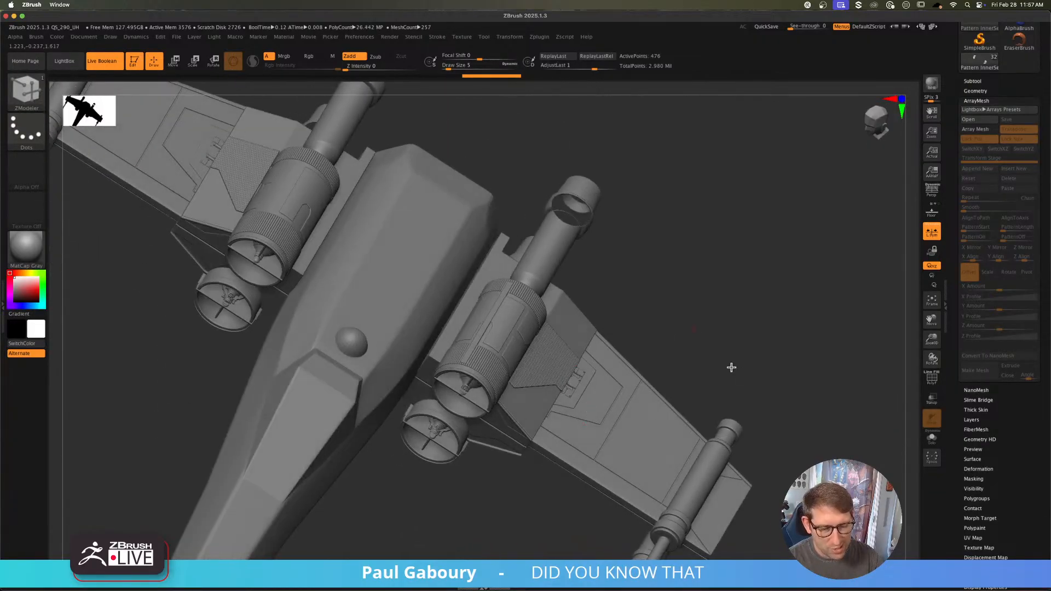
right_click_drag(731, 367, 804, 420)
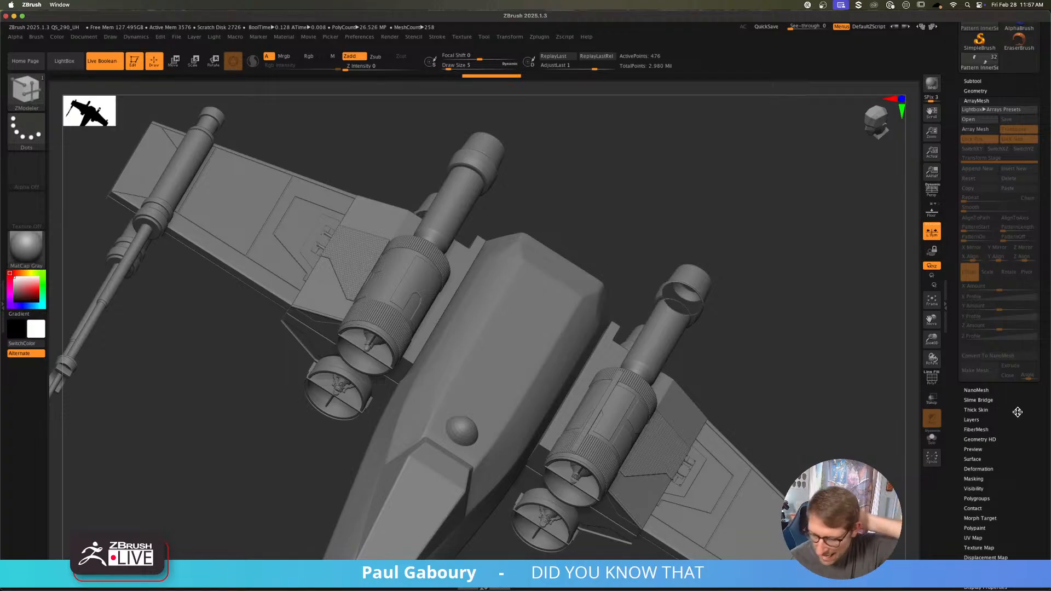
scroll(1029, 484, "up", 5)
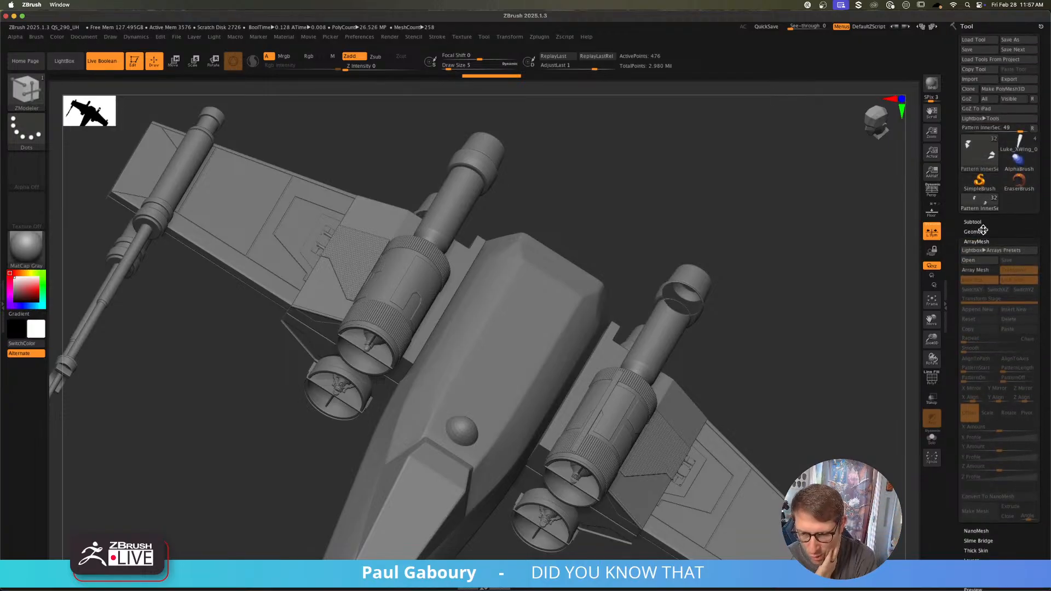
left_click(979, 222)
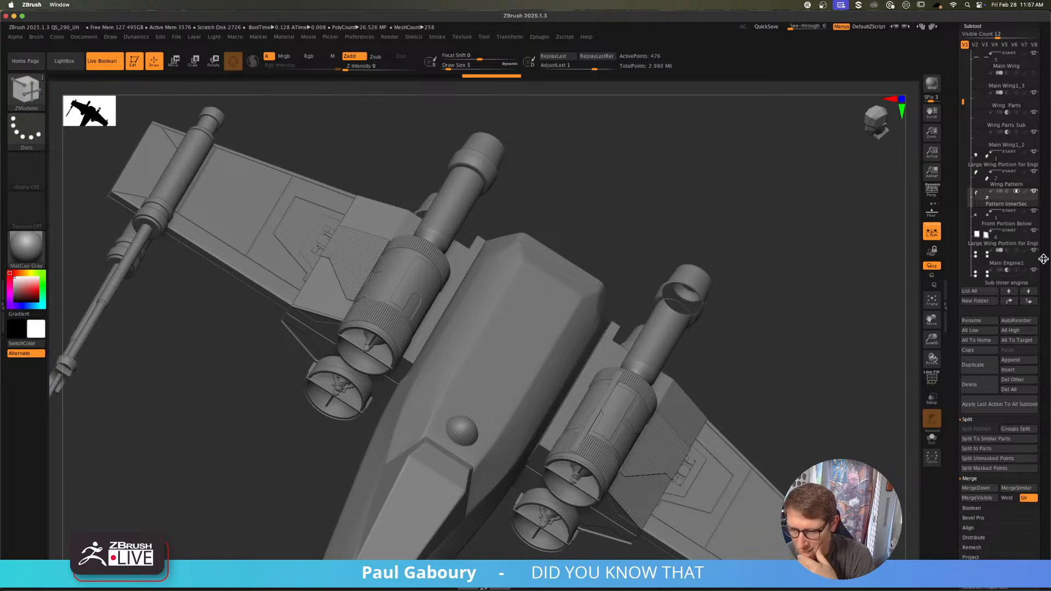
scroll(1043, 259, "up", 2)
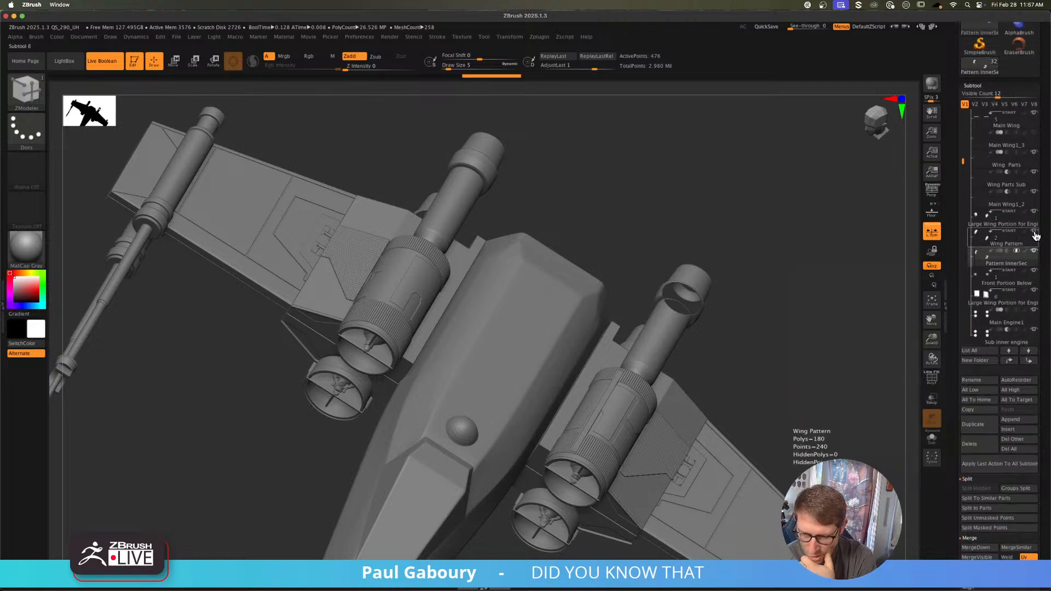
left_click(1013, 224)
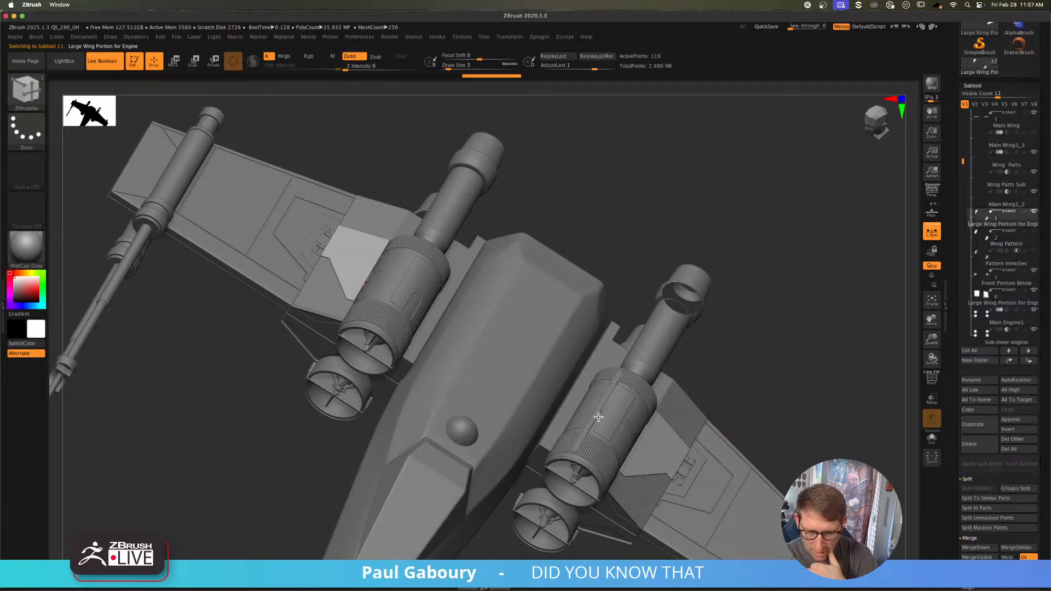
right_click_drag(497, 427, 531, 495, "shift")
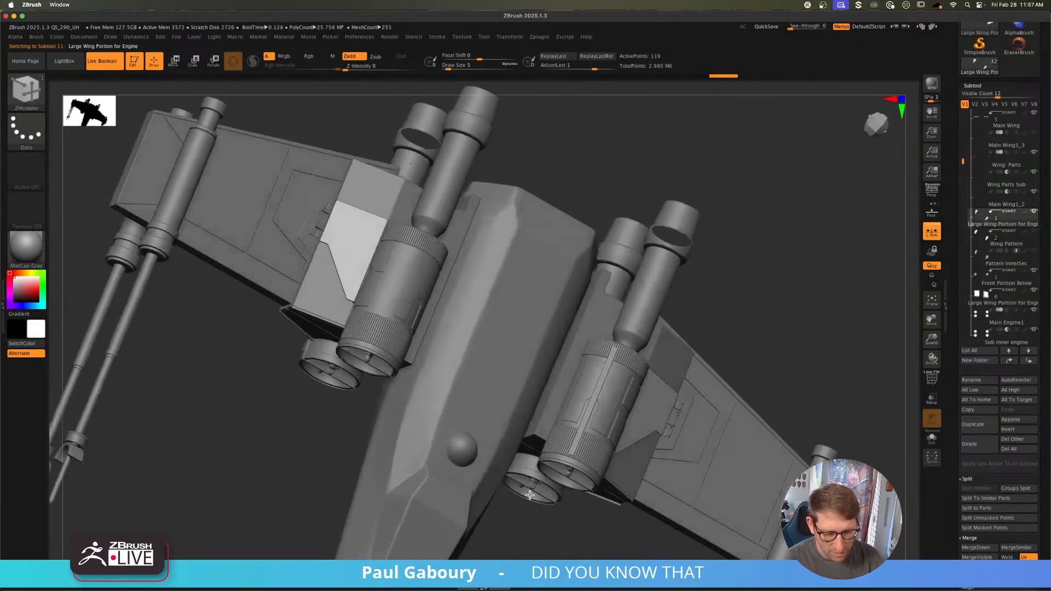
key("shift+f")
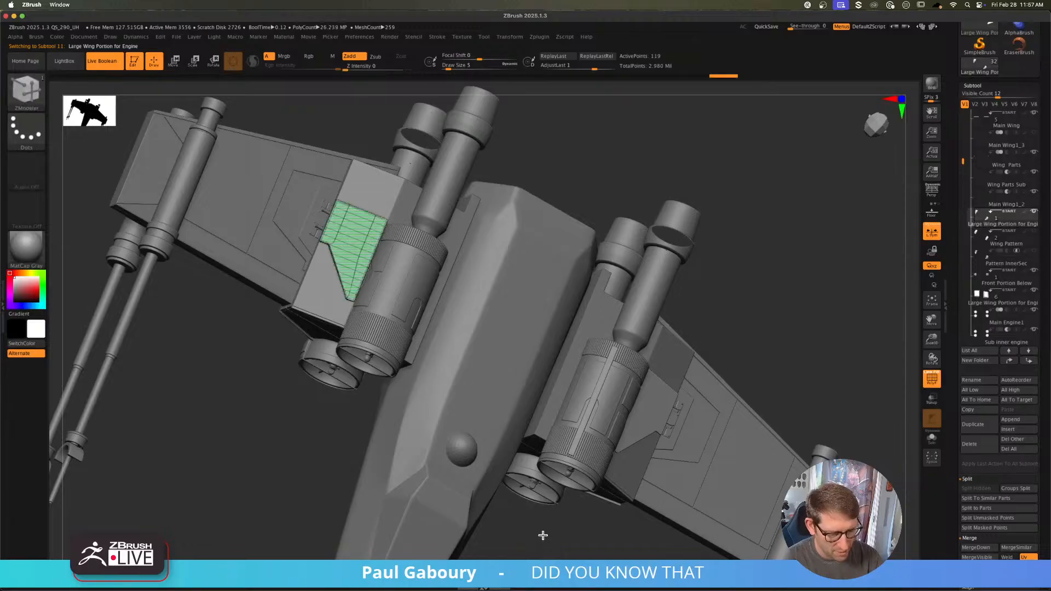
Step: Switch ZModeler's edge insert to Single EdgeLoop and insert two lengthwise edge loops through the middle of the green wing panel
right_click_drag(361, 277, 352, 439, "shift")
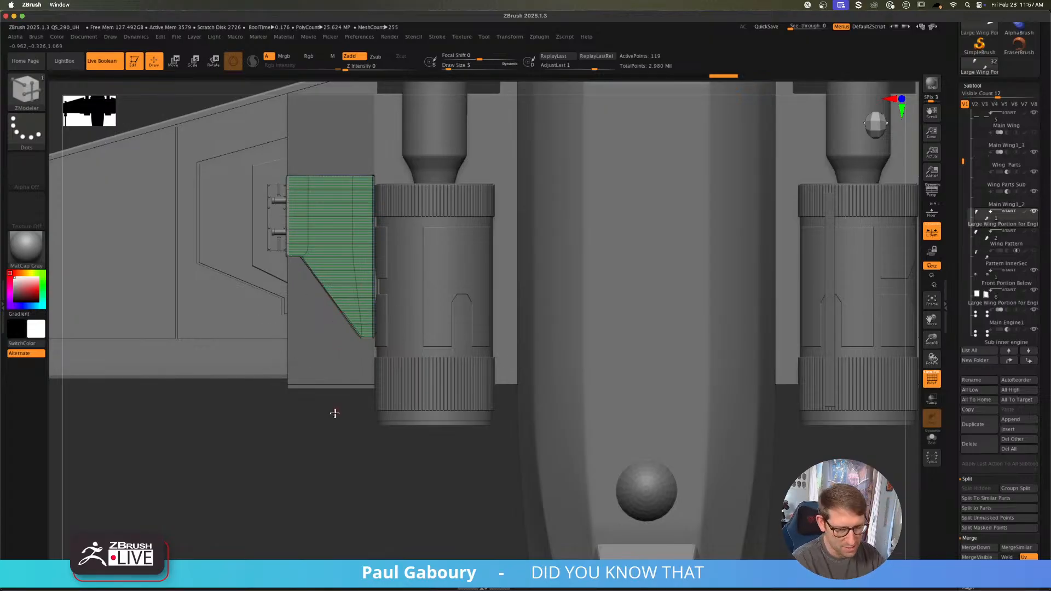
right_click_drag(347, 251, 360, 270, "ctrl")
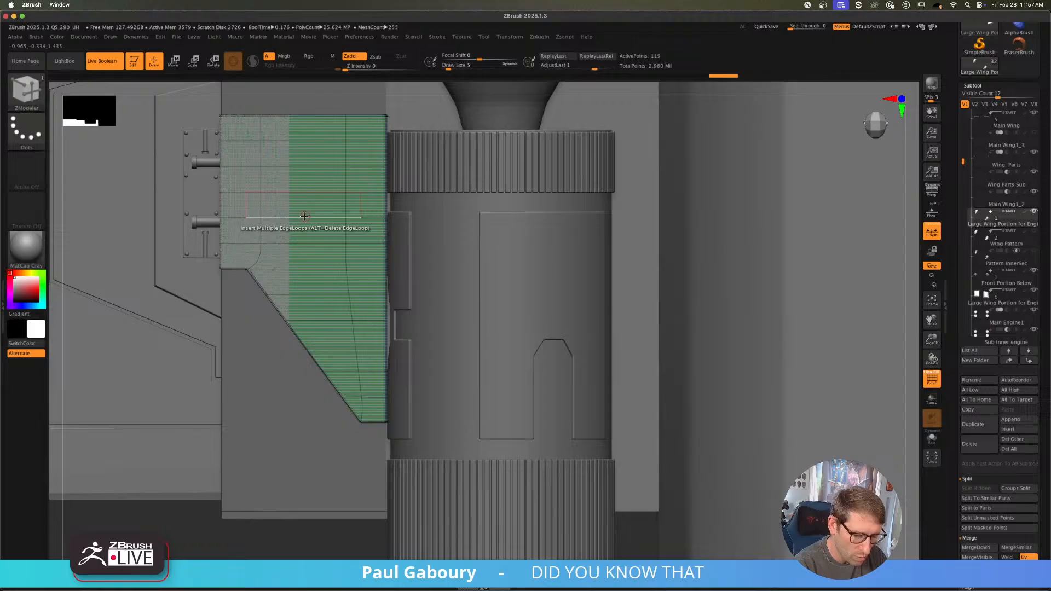
key("space")
left_click(305, 338)
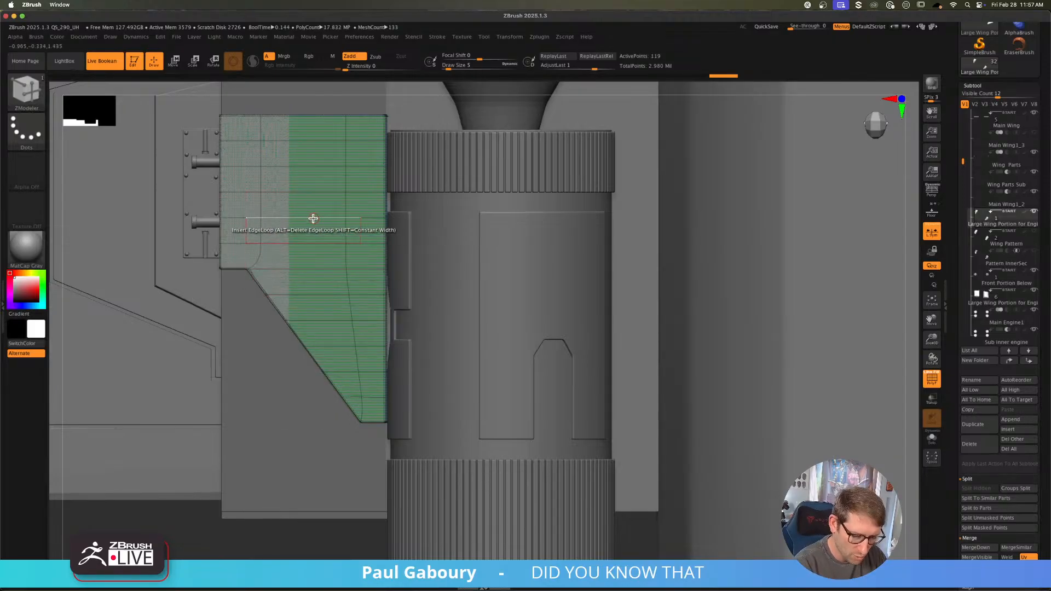
left_click_drag(313, 218, 300, 221)
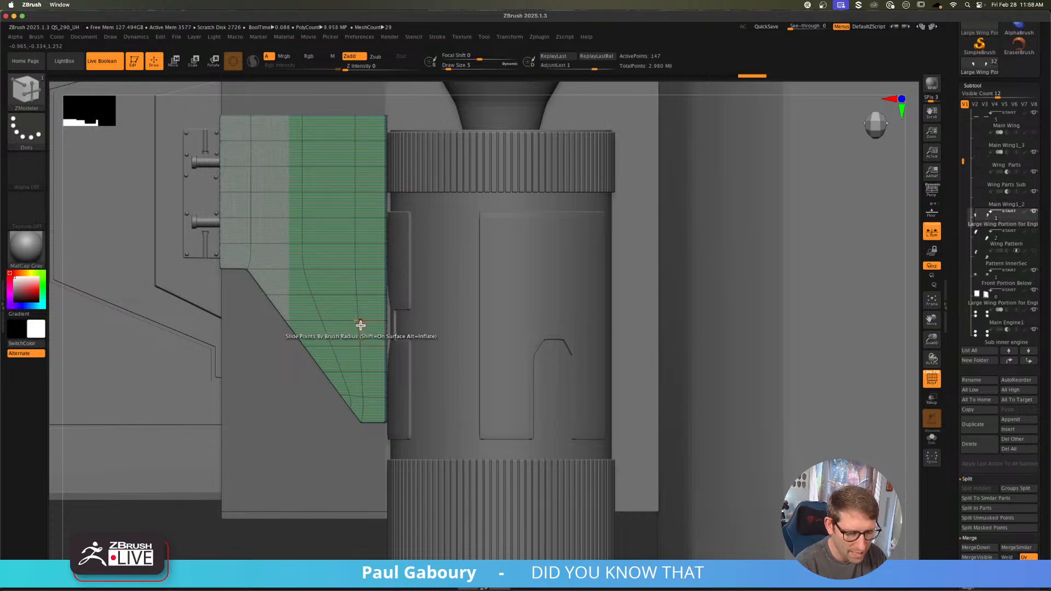
key("ctrl+z")
left_click_drag(323, 217, 280, 217)
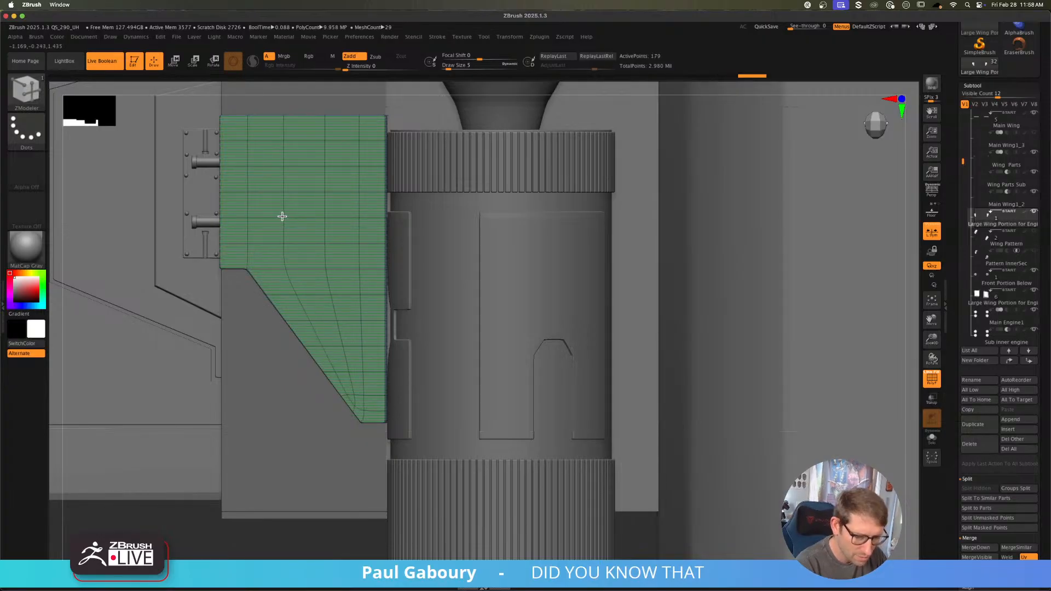
key("ctrl")
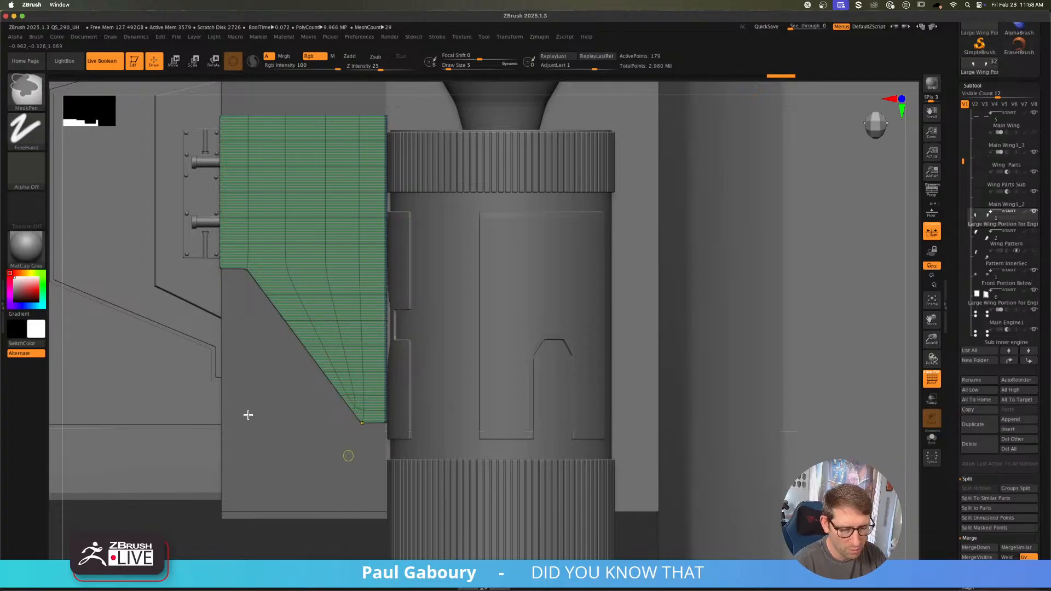
Step: Save the X-wing tool as its next numbered version with Save Next and dismiss the file alert
right_click_drag(248, 415, 250, 417, "ctrl")
key("shift+f")
key("shift+f")
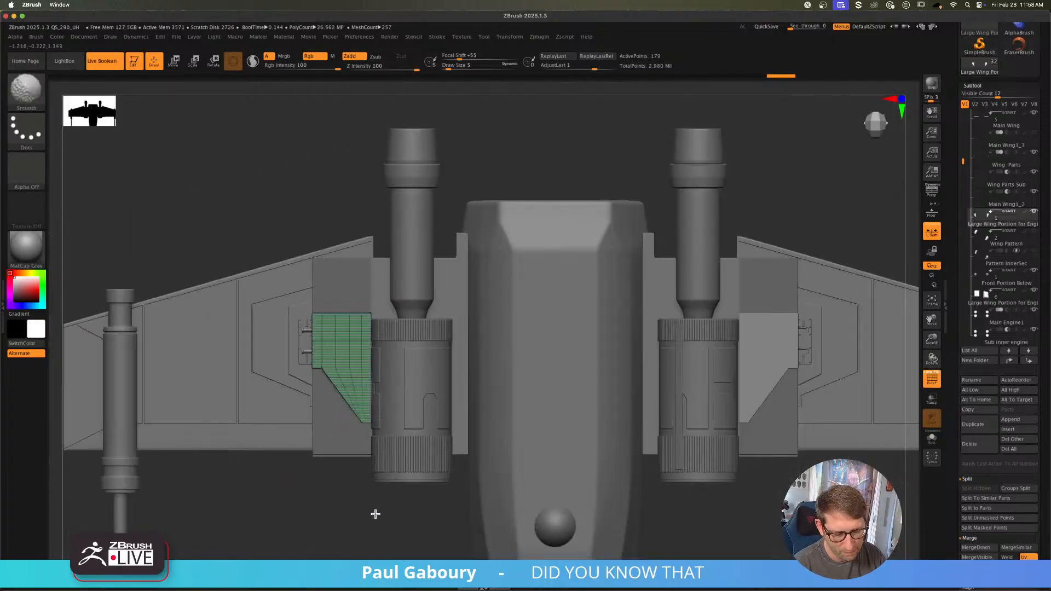
left_click_drag(954, 229, 955, 366)
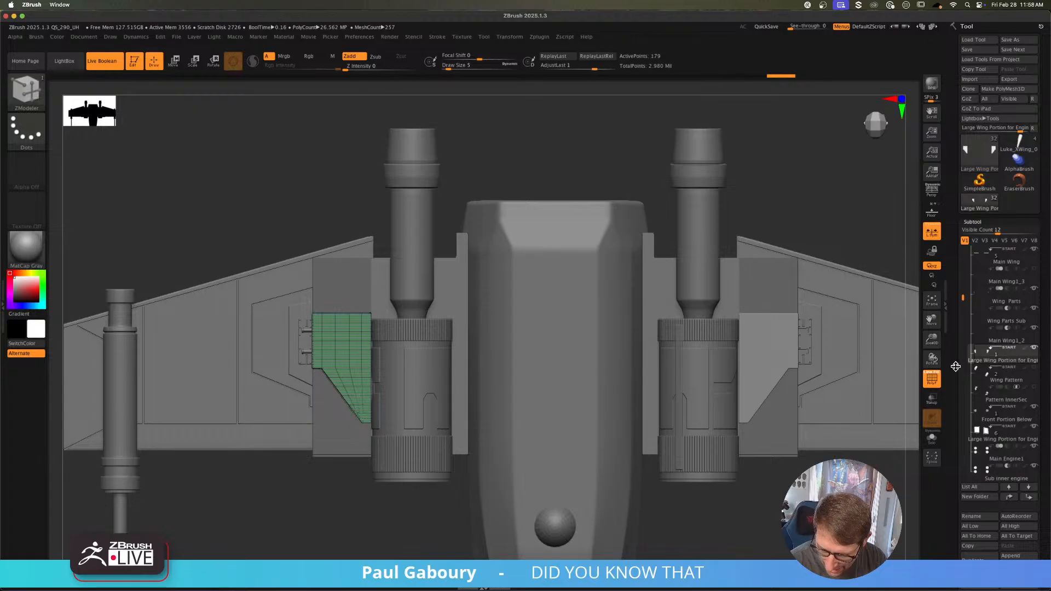
left_click(974, 221)
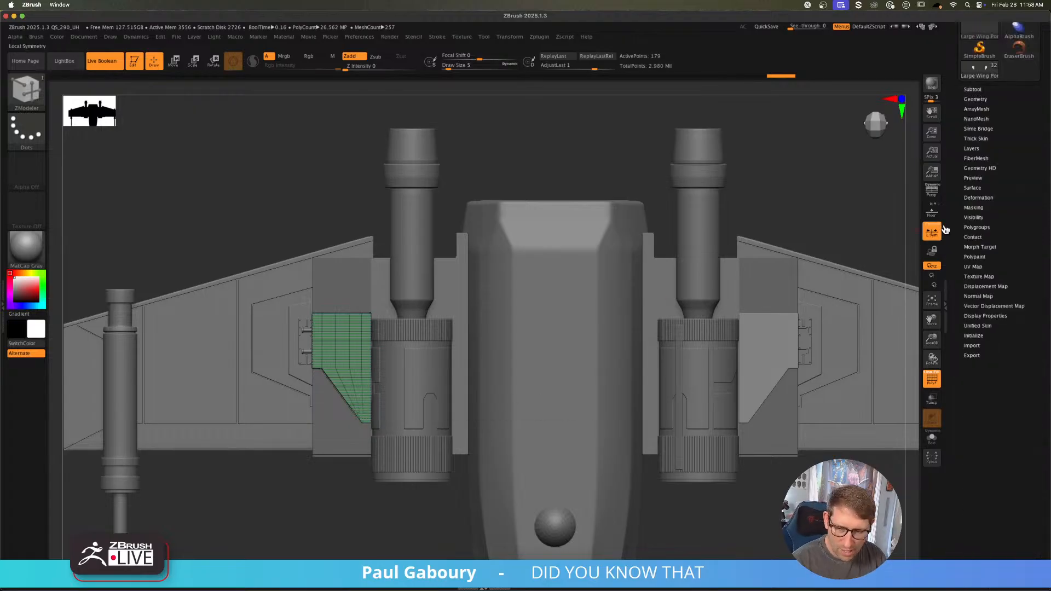
left_click_drag(945, 229, 954, 362)
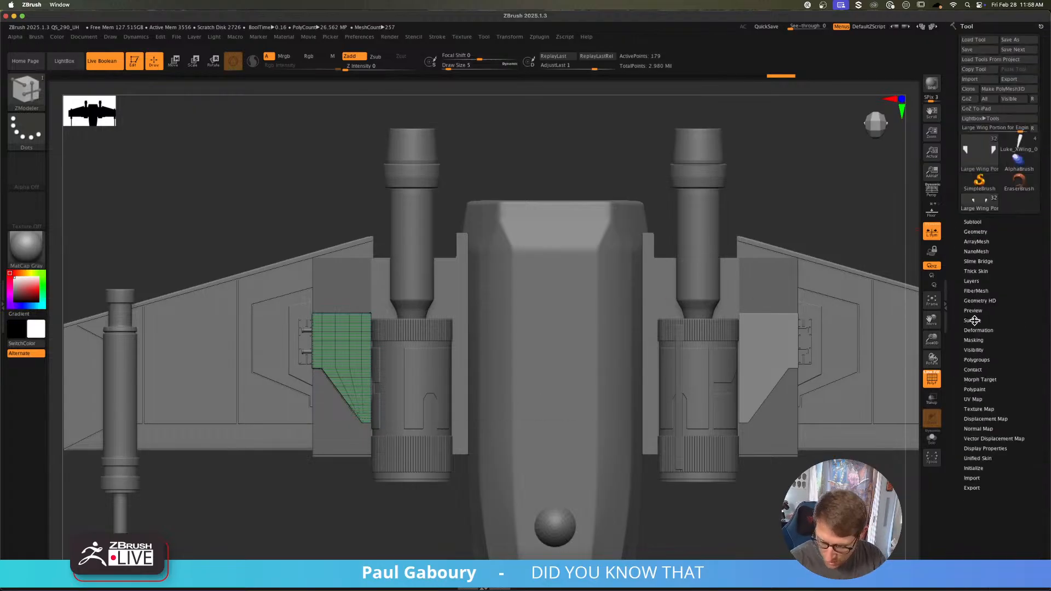
left_click(1018, 51)
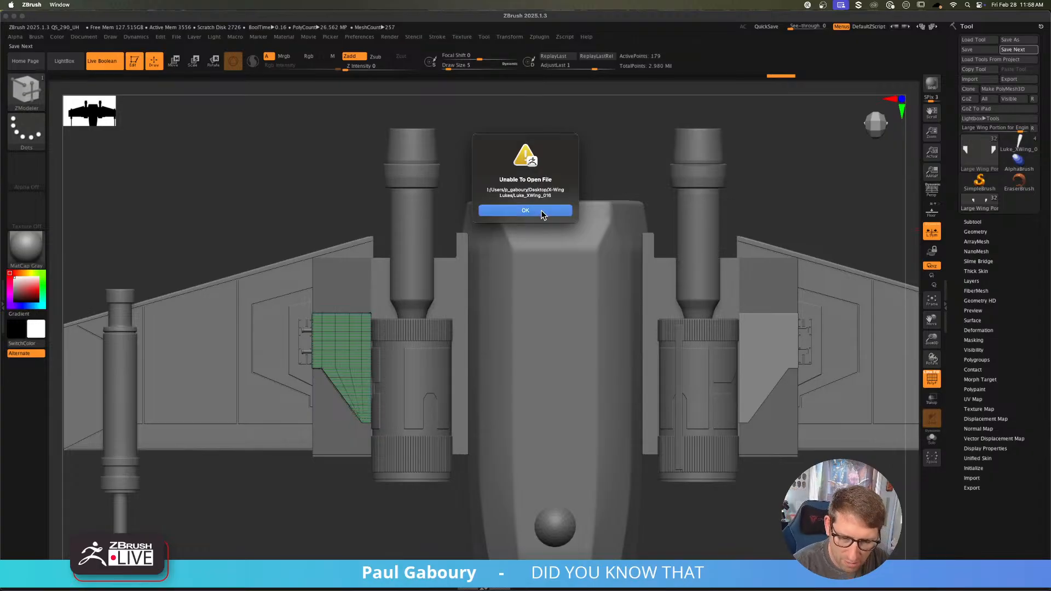
left_click(525, 211)
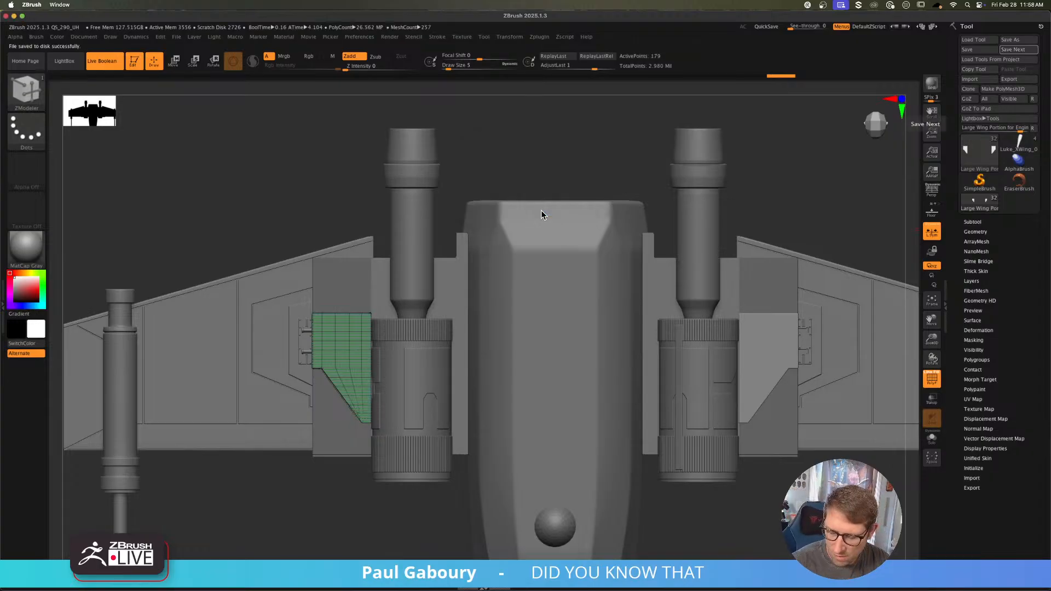
Step: Save the X-wing tool under the new file name Luke_XWing_018.ztl
left_click(1014, 40)
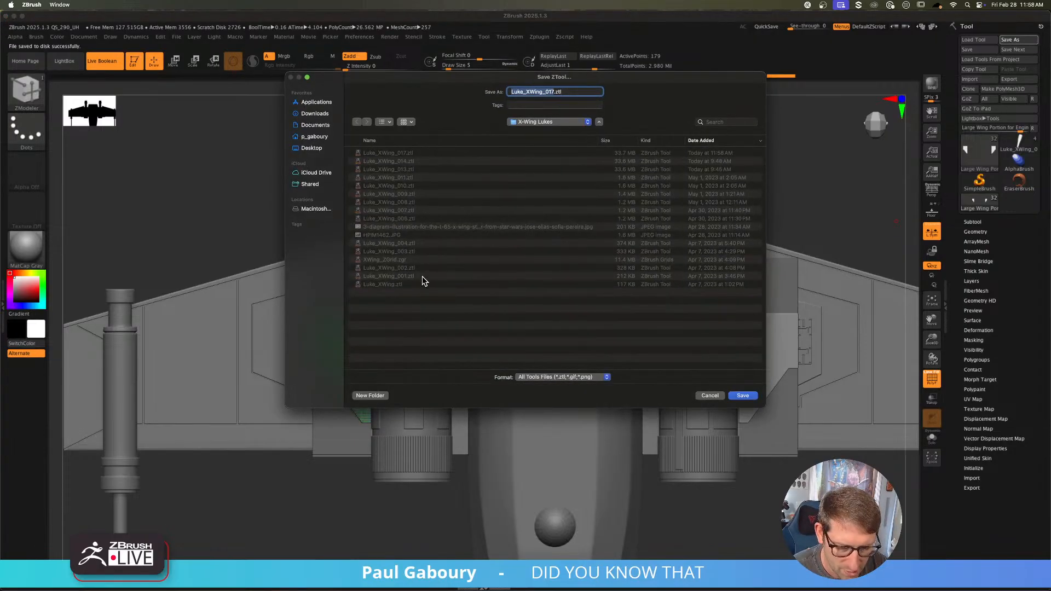
left_click(557, 92)
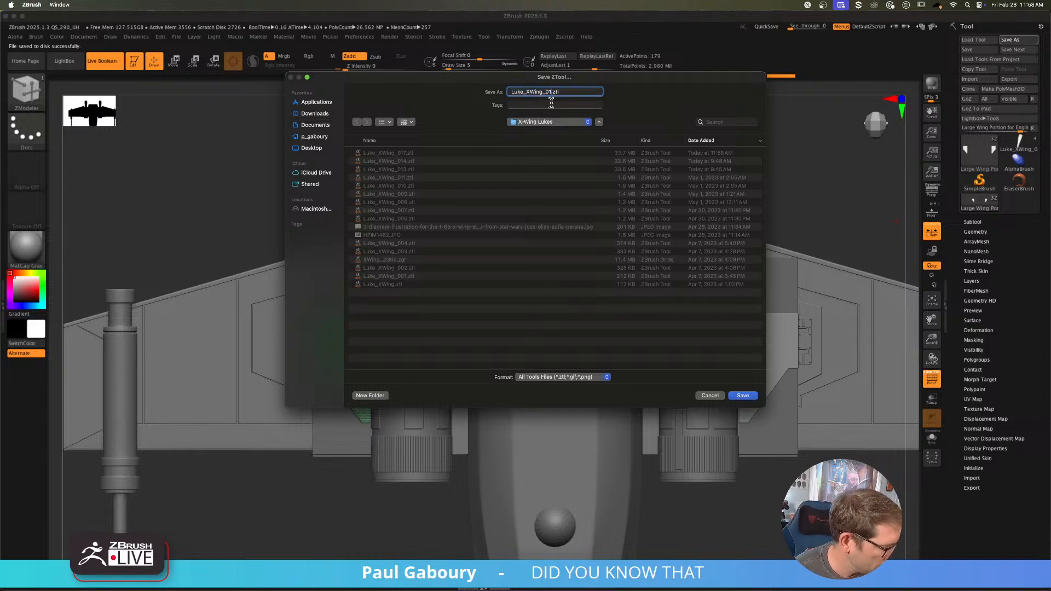
type("8")
key("Return")
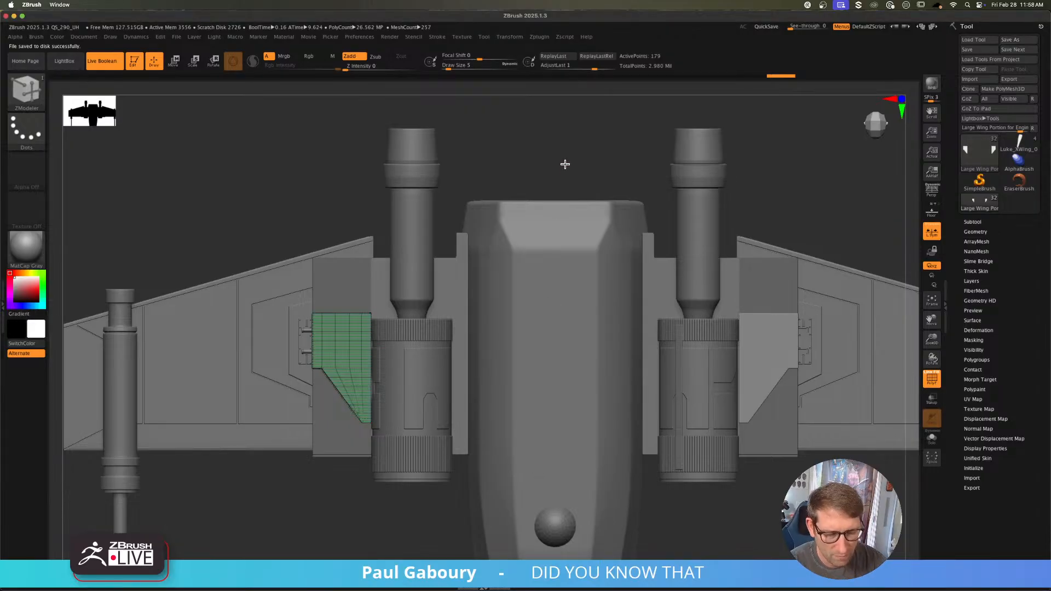
Step: Use UV Master's Work On Clone to create a clone of the green wing panel for unwrapping
left_click_drag(698, 517, 700, 519)
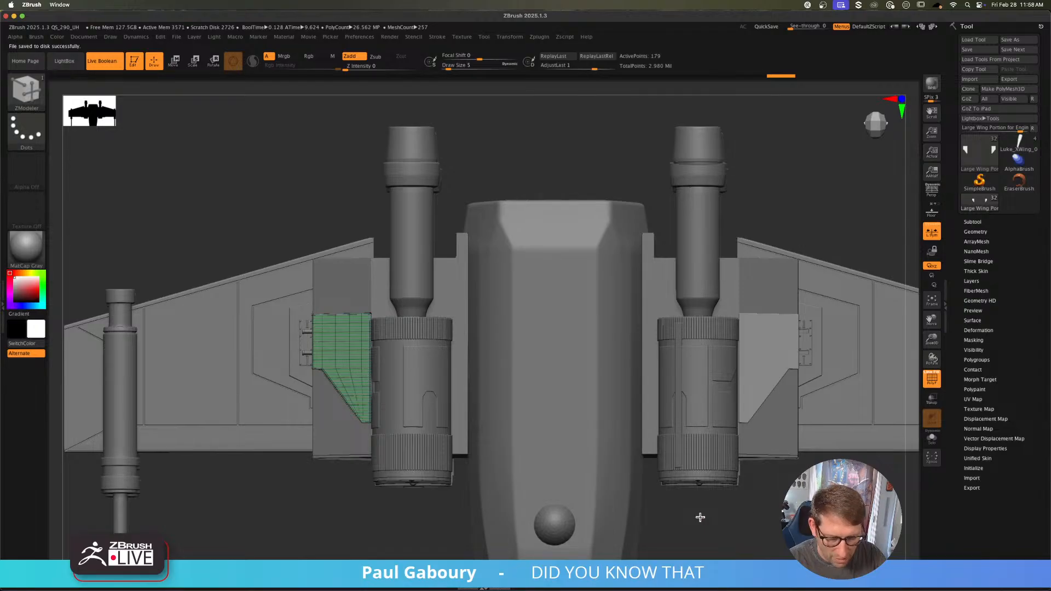
key("s")
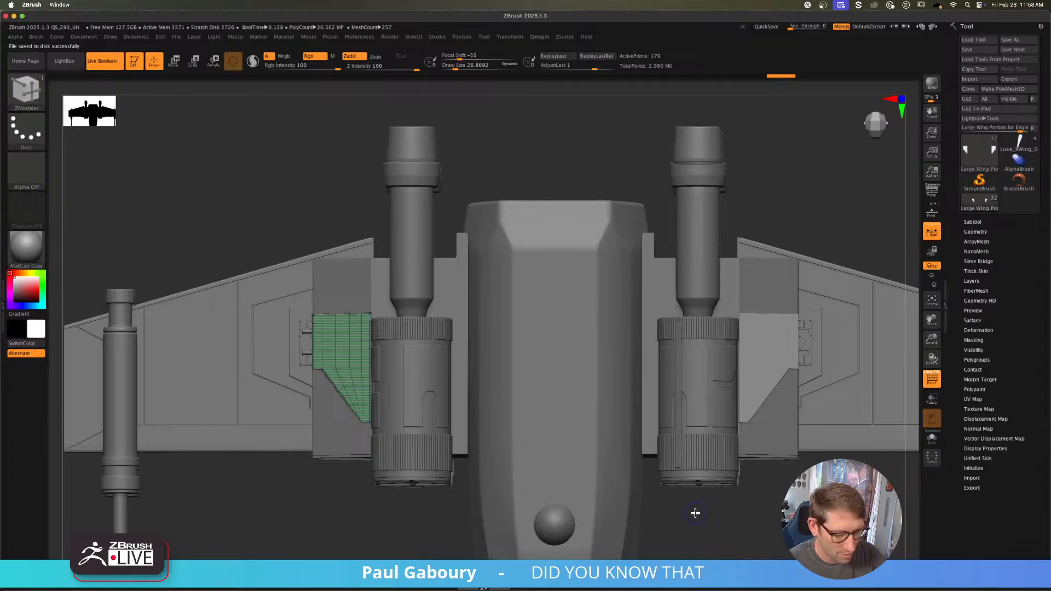
left_click(539, 37)
left_click(569, 219)
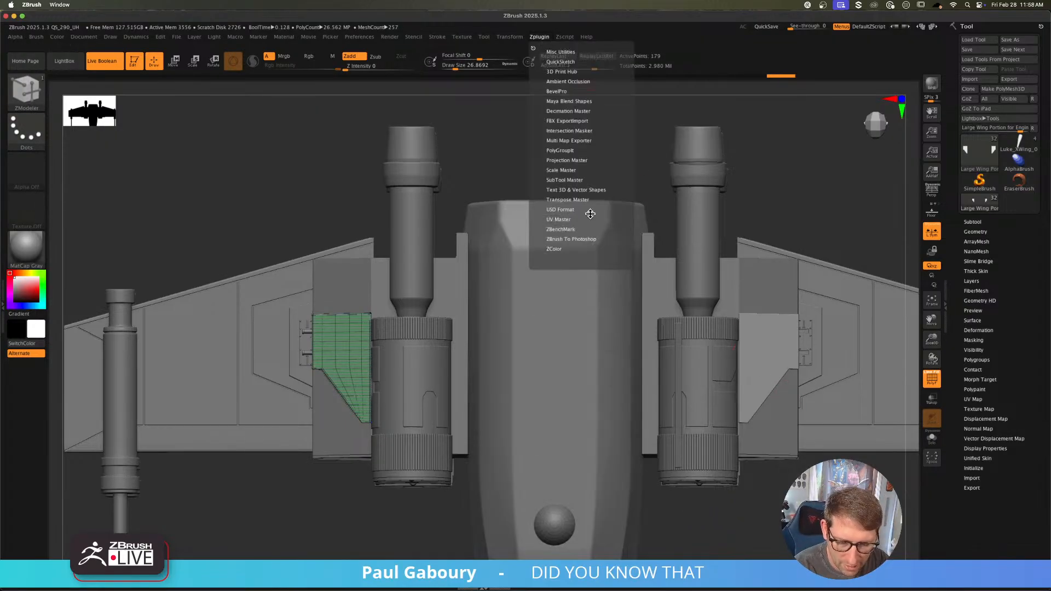
left_click(573, 220)
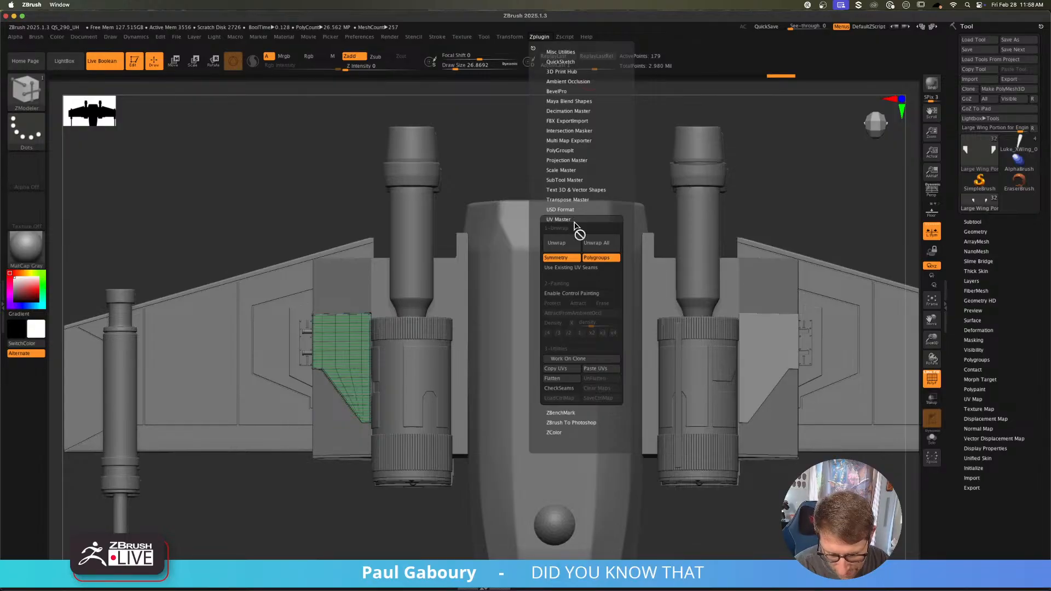
left_click(584, 359)
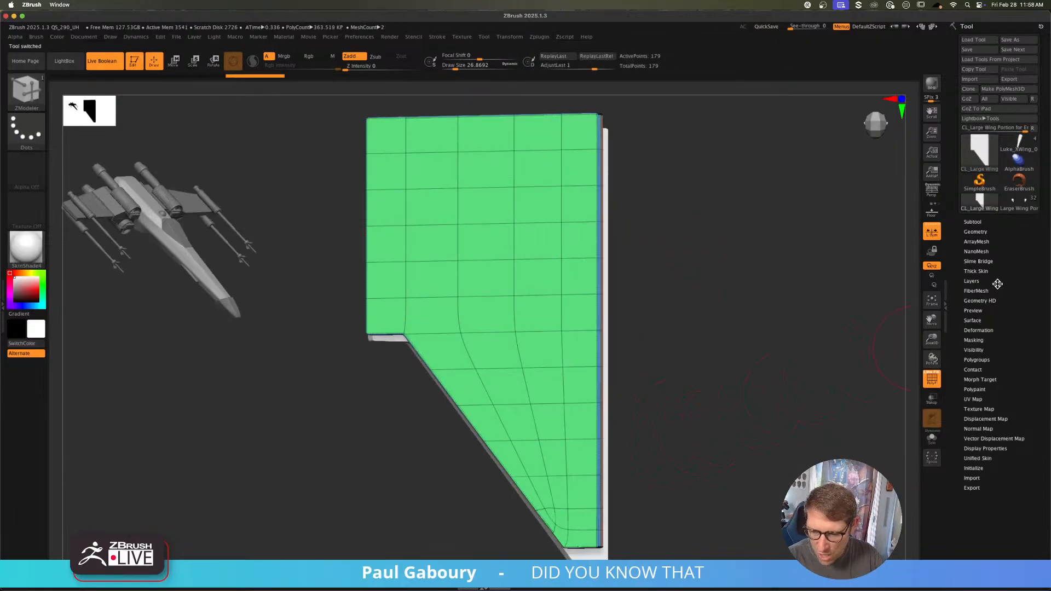
Step: Remove the ArrayMesh stages from the cloned wing panel so only the single base mesh is left
left_click(983, 242)
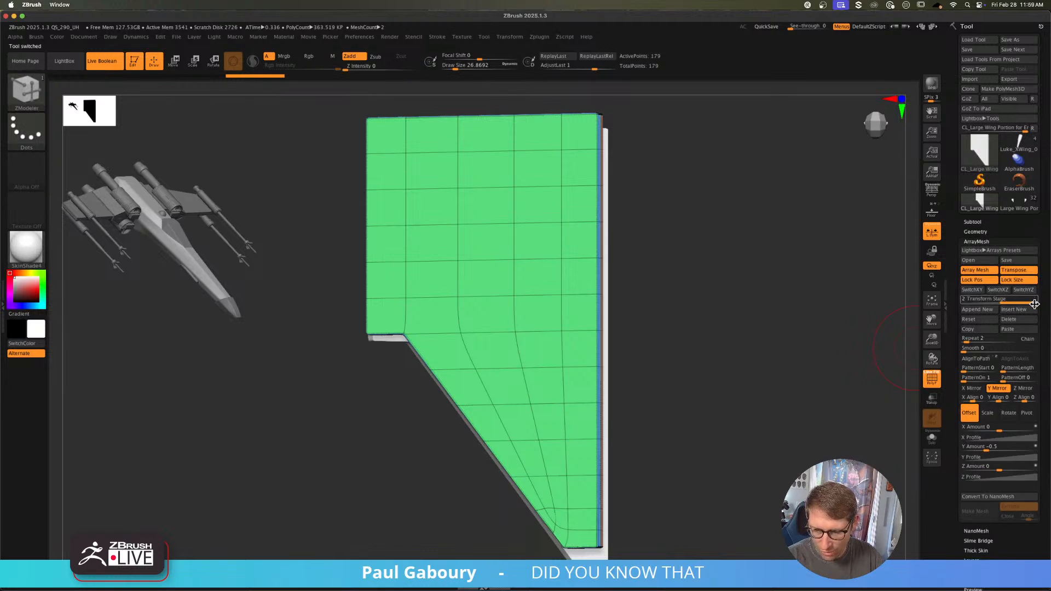
left_click(992, 272)
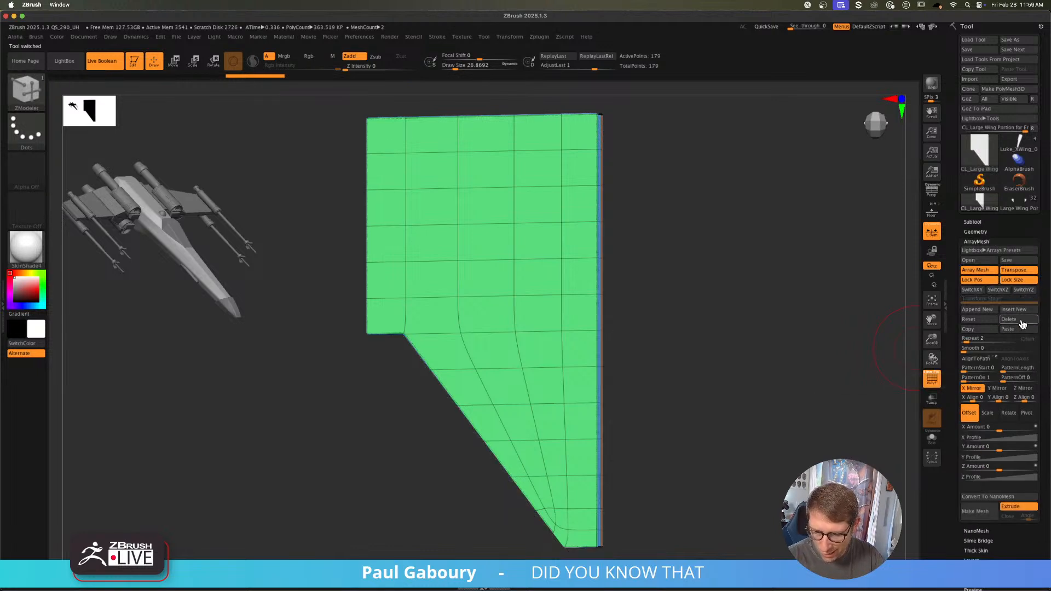
left_click_drag(613, 417, 594, 368)
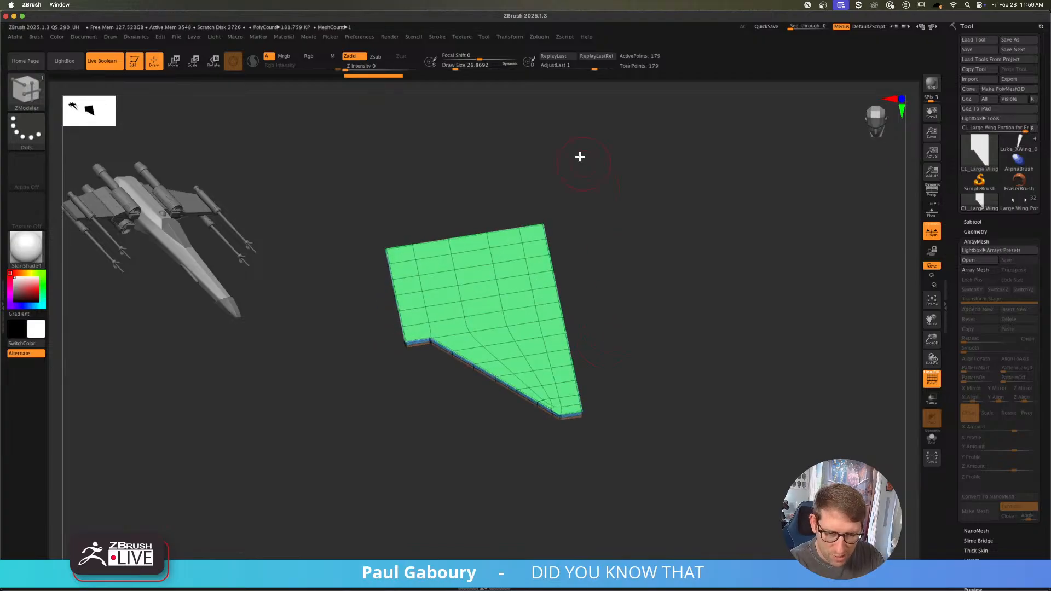
Step: Unwrap the cloned panel in UV Master with Symmetry and Polygroups on, and flatten it to show its UV islands
left_click(540, 38)
left_click(603, 258)
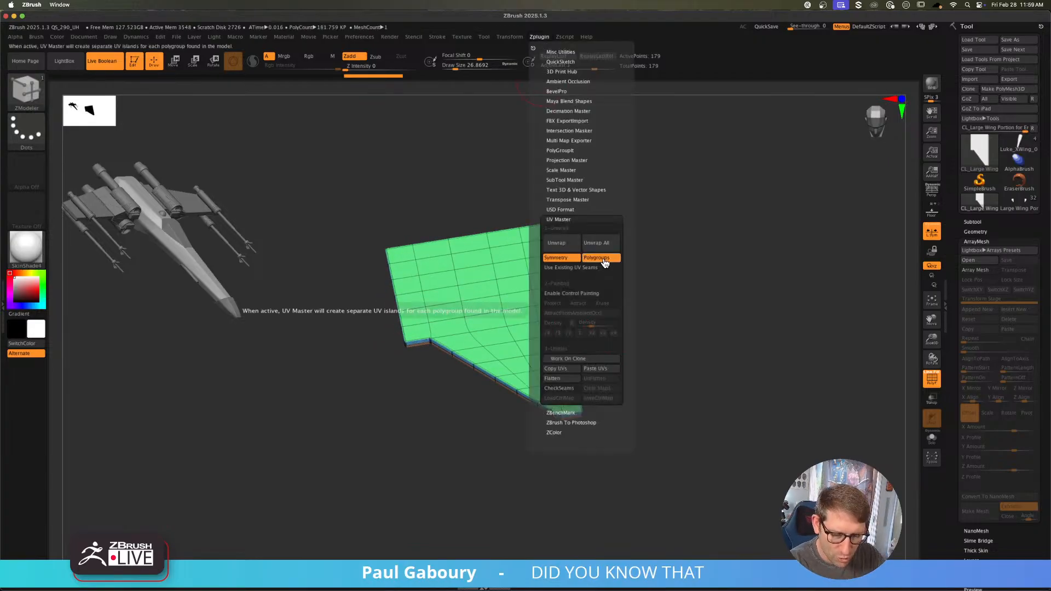
left_click(564, 242)
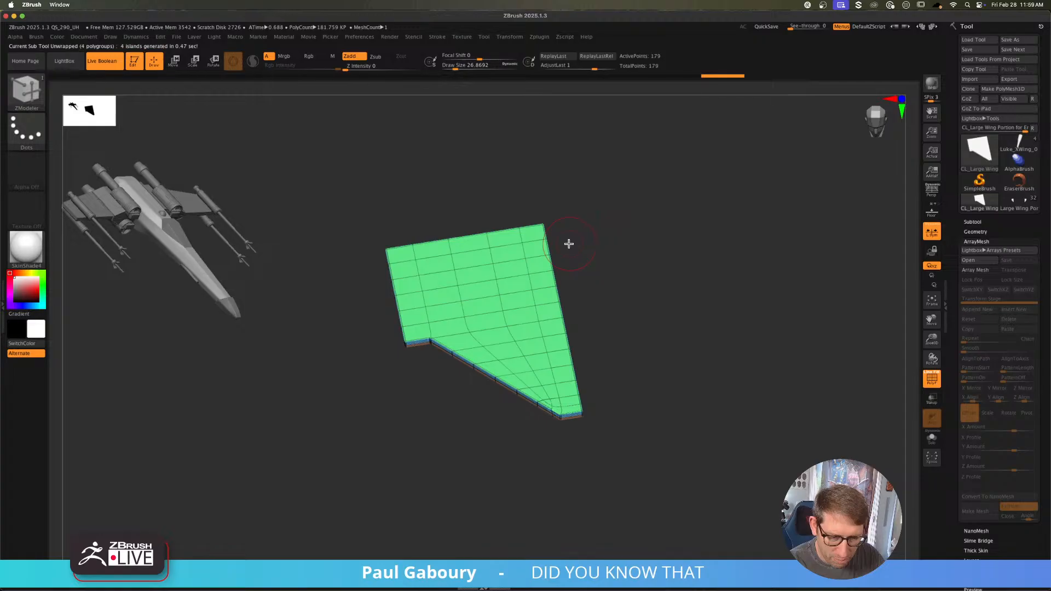
left_click(540, 37)
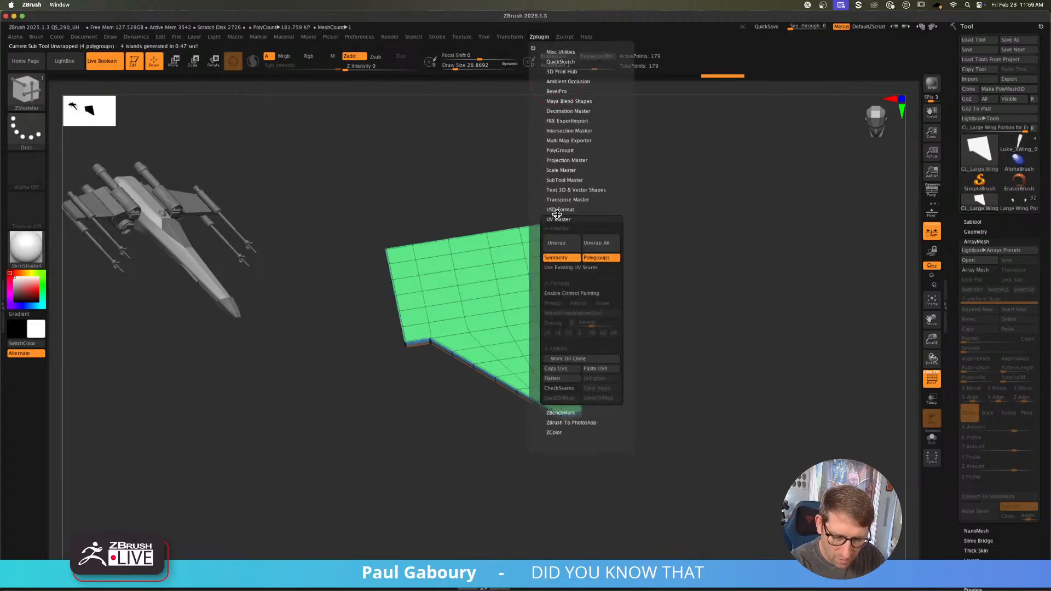
left_click(567, 385)
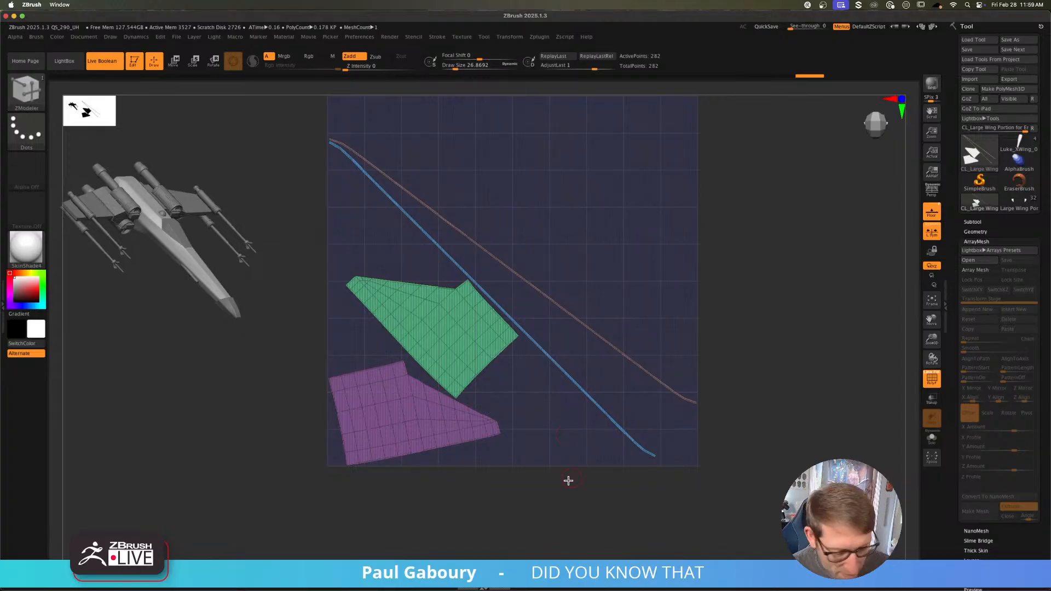
Step: Mask all UV islands except the green one and move the green island outside the UV square
key("w")
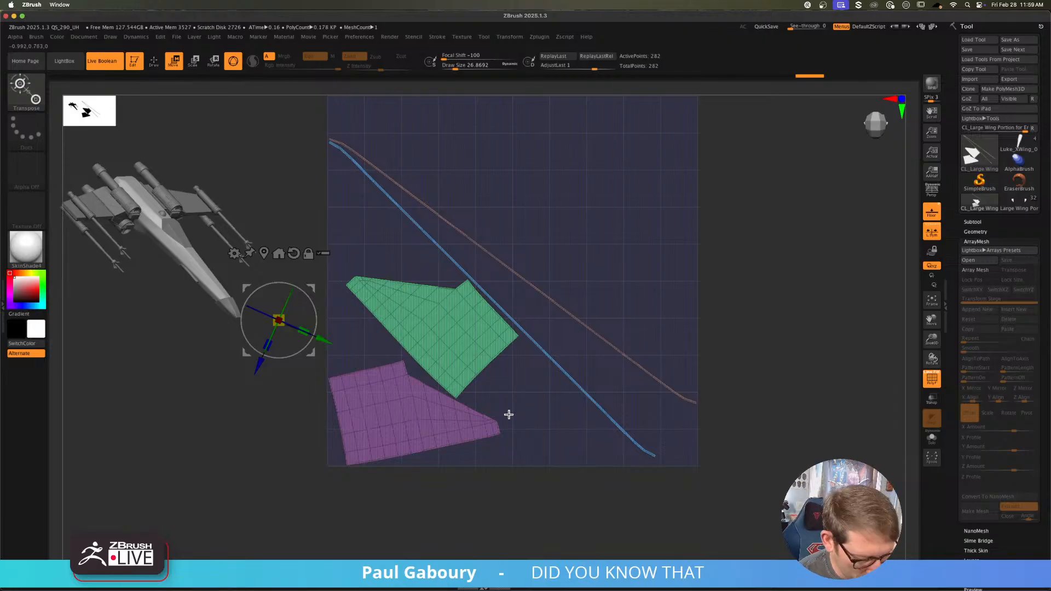
left_click(453, 331)
mouse_move(517, 466)
right_mouse_down("ctrl")
mouse_move(505, 452)
mouse_move(482, 478)
right_mouse_up("ctrl")
right_click_drag(482, 479, 498, 481, "ctrl")
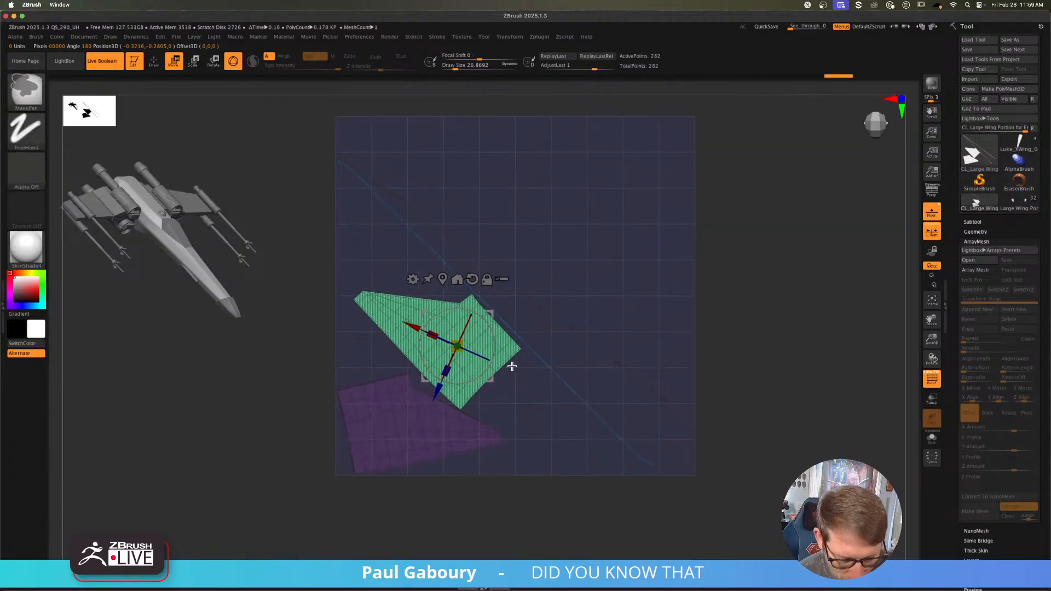
left_click(504, 348)
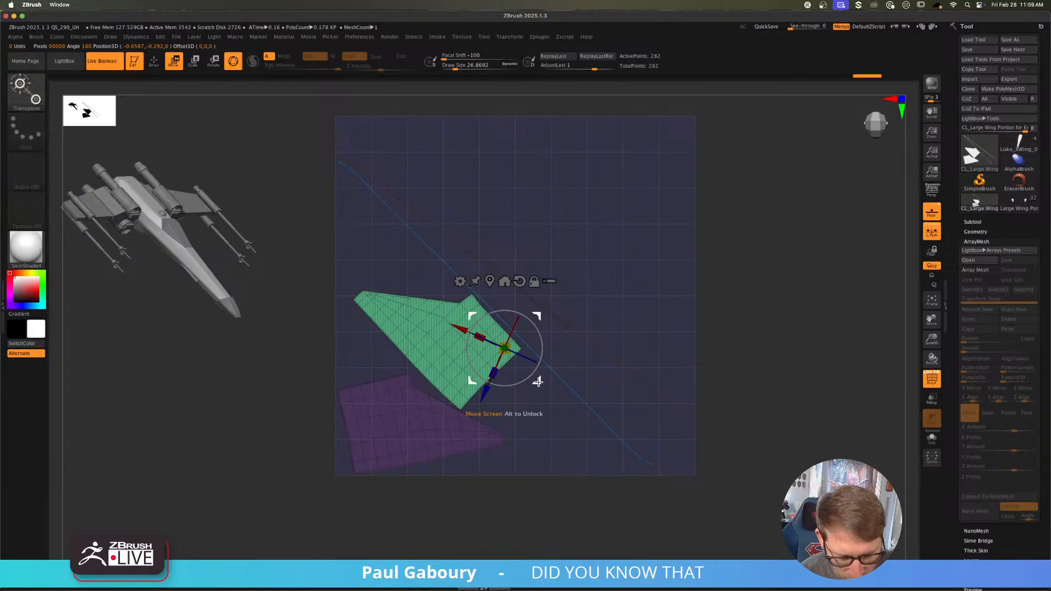
left_click_drag(538, 381, 781, 383)
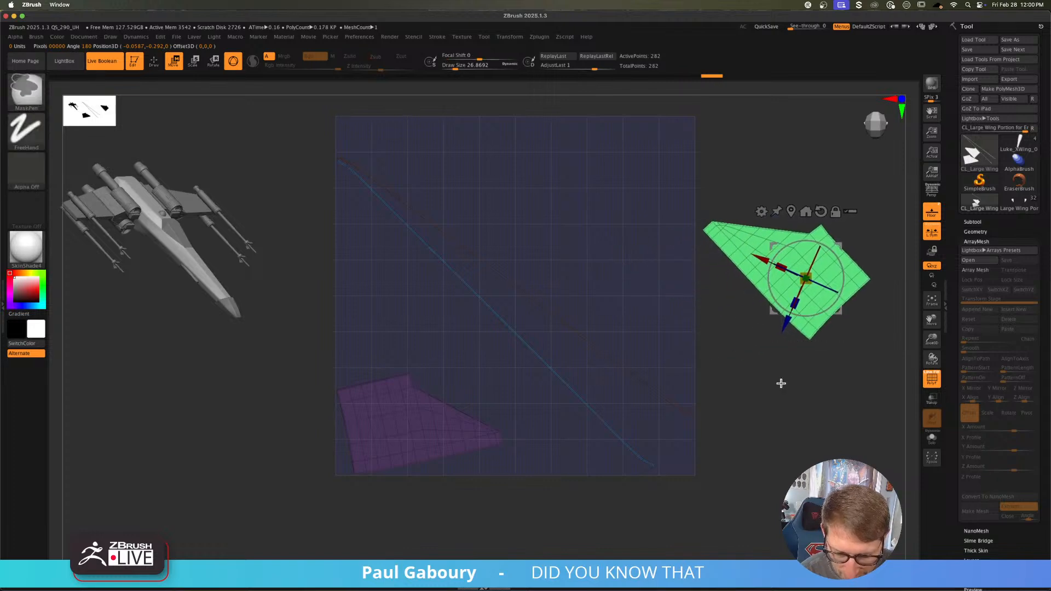
Step: Invert the mask, reset the gizmo's orientation, and shrink the purple and strip islands into the UV square's upper-left corner
left_click(793, 211)
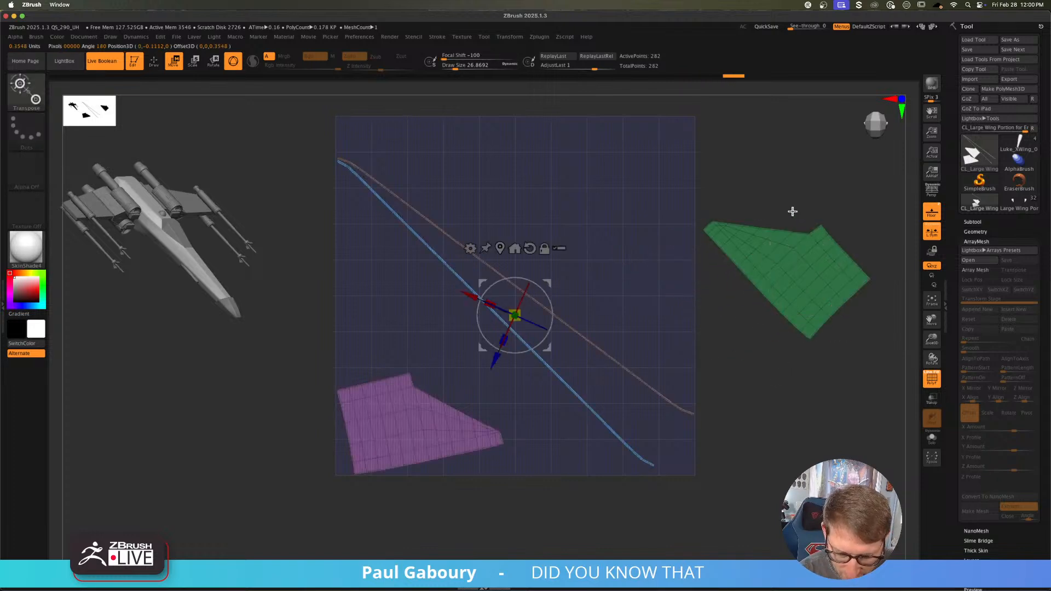
left_click_drag(515, 316, 440, 252)
left_click_drag(536, 334, 430, 204)
left_click_drag(397, 173, 405, 180)
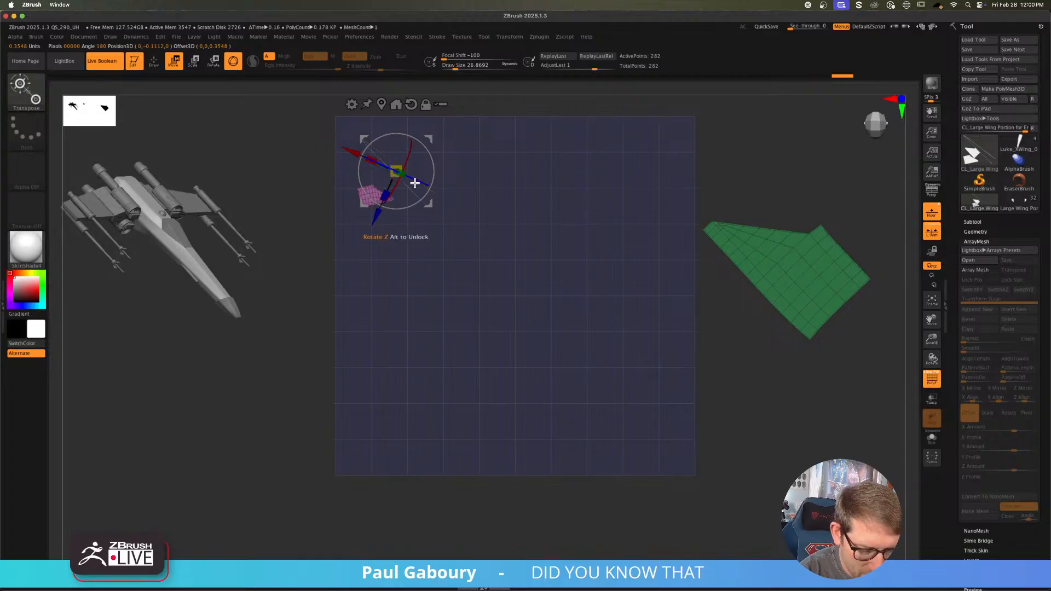
left_click(411, 104)
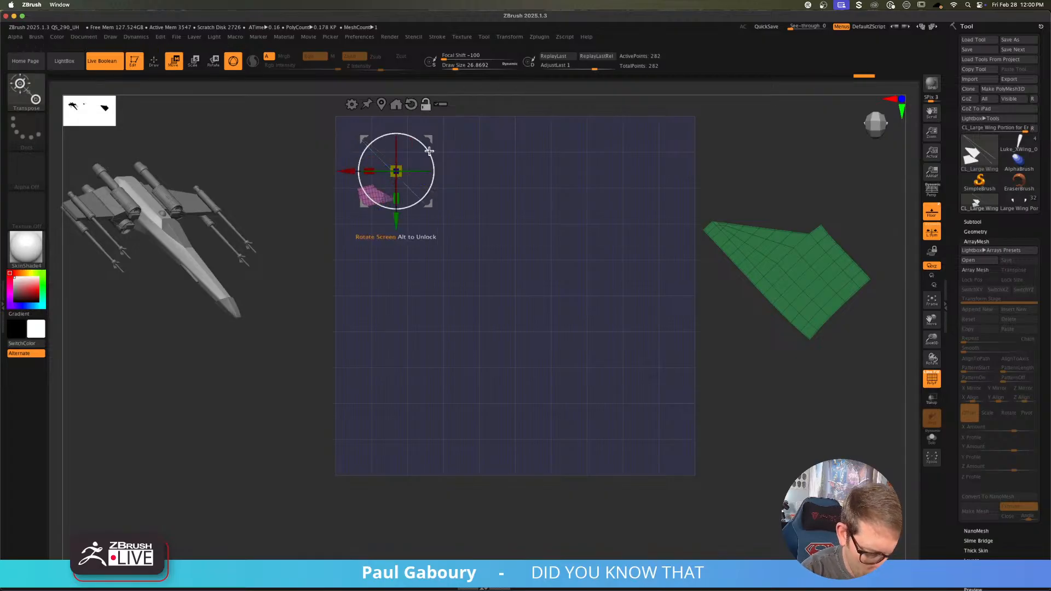
left_click_drag(430, 205, 390, 167)
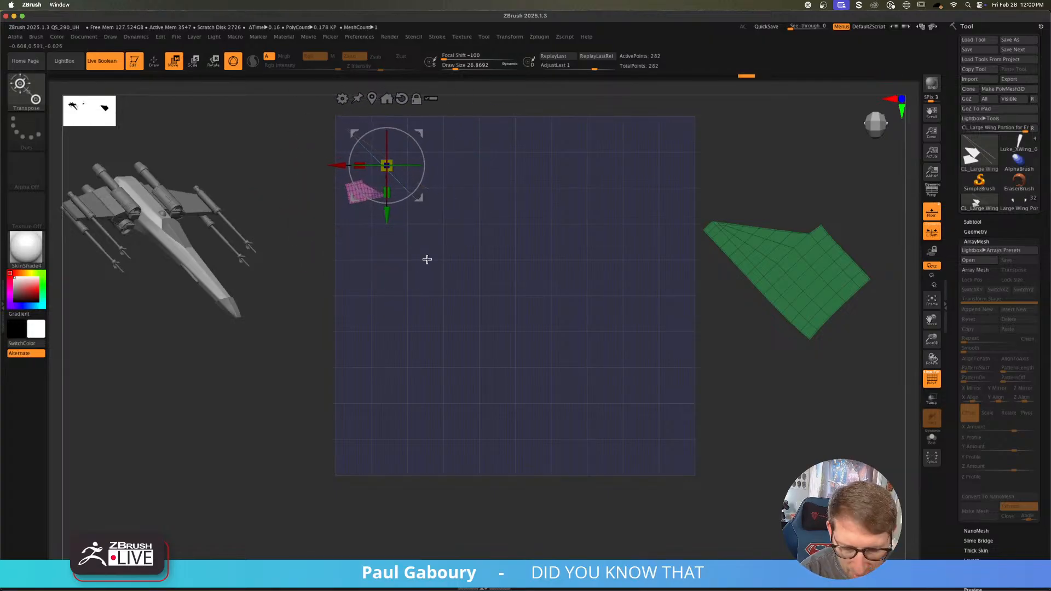
Step: Invert the mask, center the gizmo on the green island and move it back into the middle of the UV square
left_click(752, 385, "ctrl")
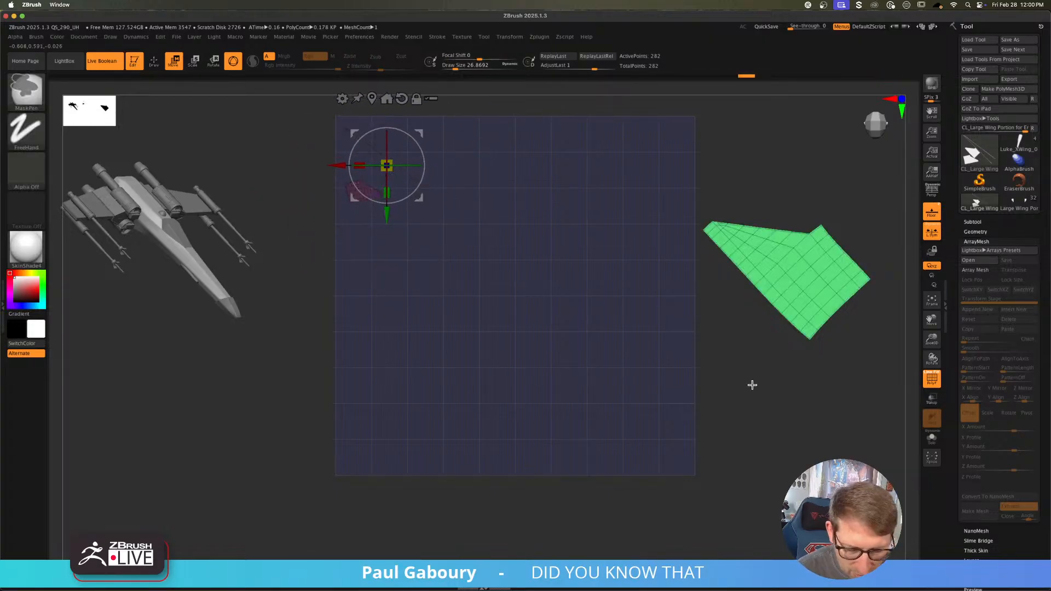
left_click(372, 99)
left_click_drag(752, 311, 485, 345)
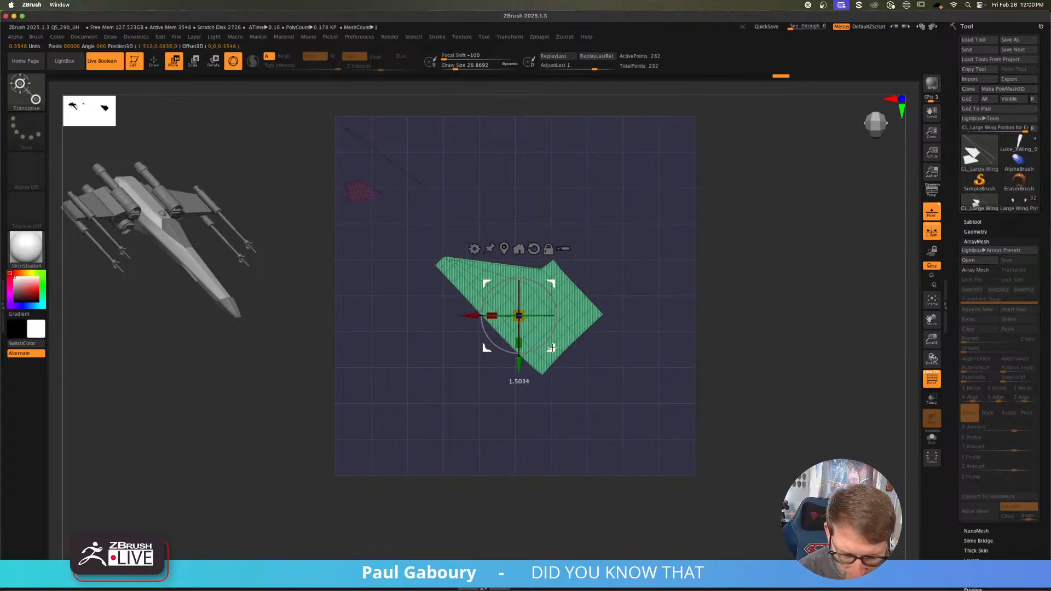
Step: Rotate the green island upright with its narrow end down and enlarge it to span nearly the full height of the UV square
left_click_drag(554, 334, 571, 305)
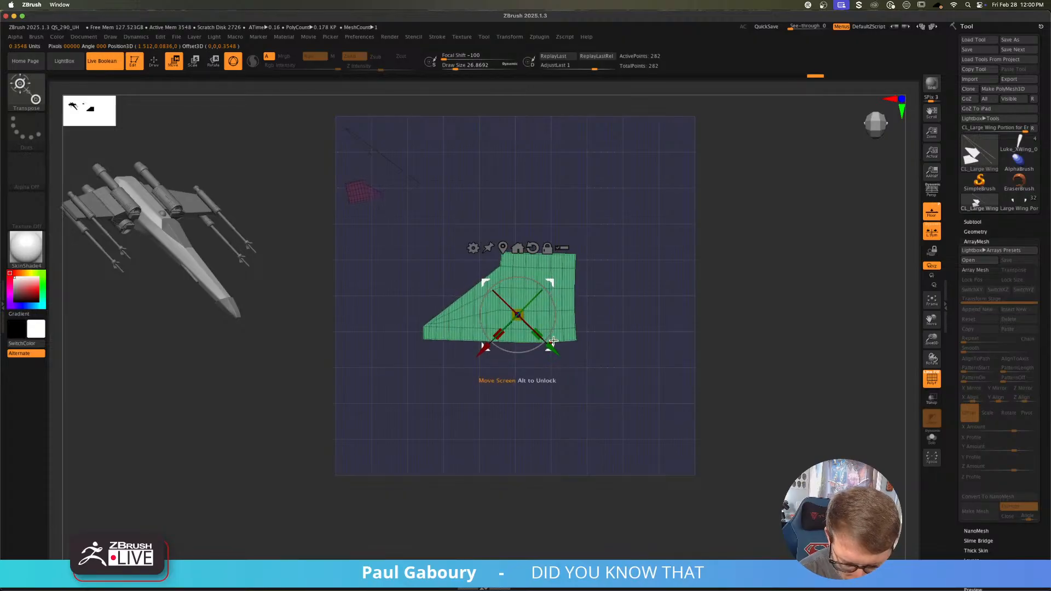
left_click(538, 248)
left_click_drag(544, 356, 591, 270)
left_click_drag(517, 315, 597, 294)
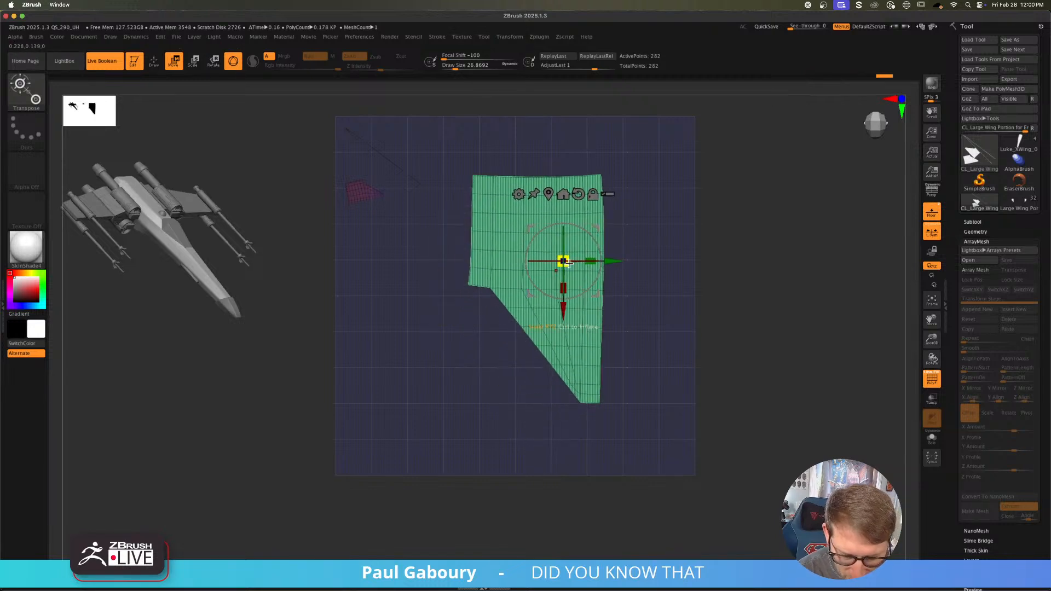
left_click_drag(563, 262, 593, 293)
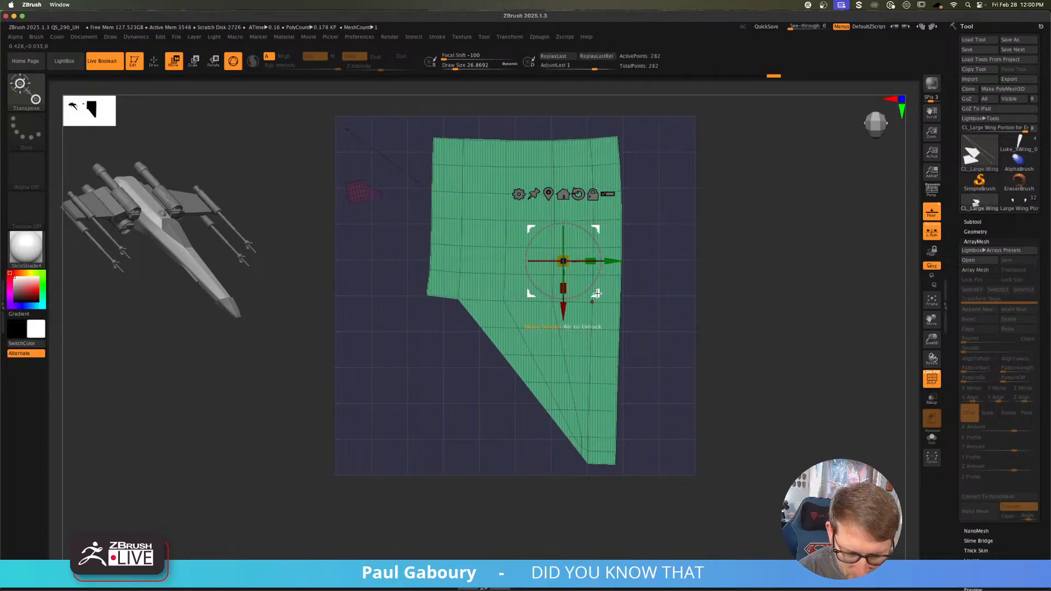
left_click_drag(596, 294, 602, 469)
Step: Invert the mask, enlarge the small islands in the UV square's free lower-left area, clear the mask and return to Draw mode
left_click(750, 314, "ctrl")
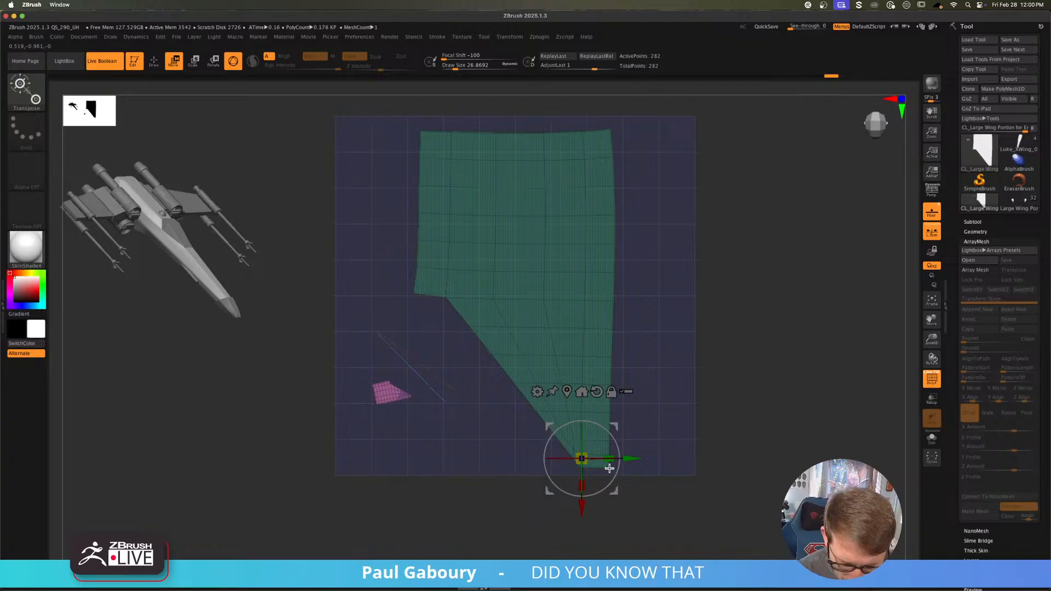
left_click(568, 393)
left_click_drag(414, 366, 478, 415)
mouse_move(445, 384)
left_mouse_down()
mouse_move(454, 388)
mouse_move(446, 384)
left_mouse_up()
left_click_drag(742, 373, 741, 405, "ctrl")
key("q")
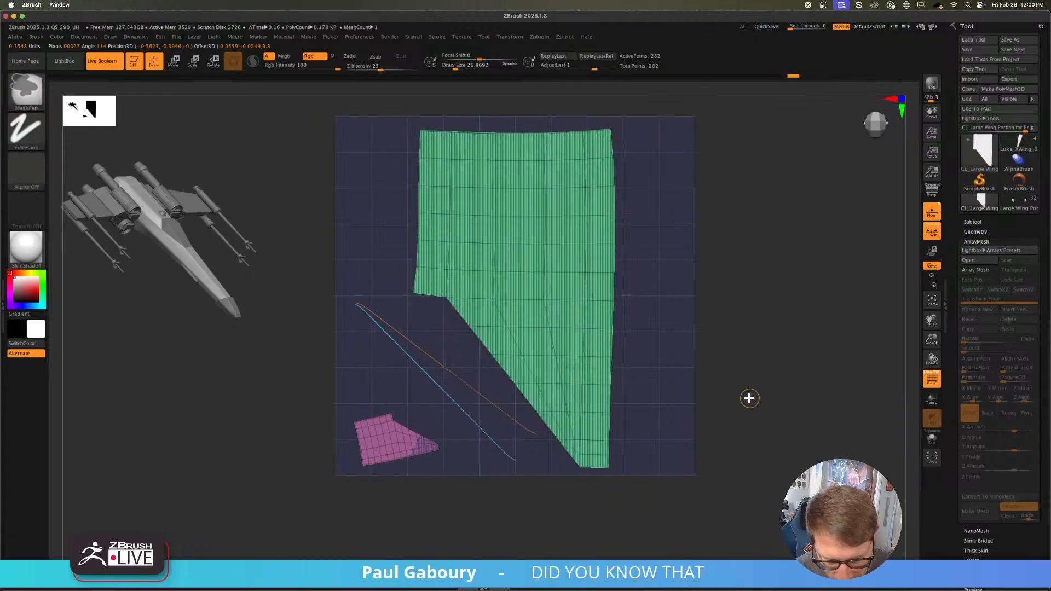
Step: Unflatten the cloned panel and copy its UVs with UV Master
right_click_drag(749, 399, 689, 352, "ctrl")
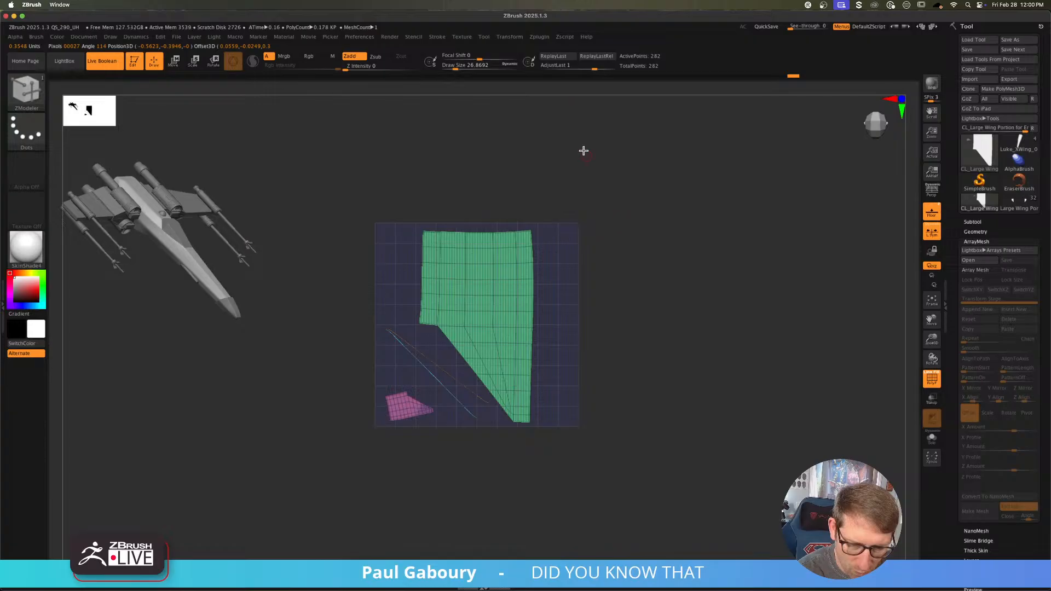
left_click(540, 39)
left_click(599, 379)
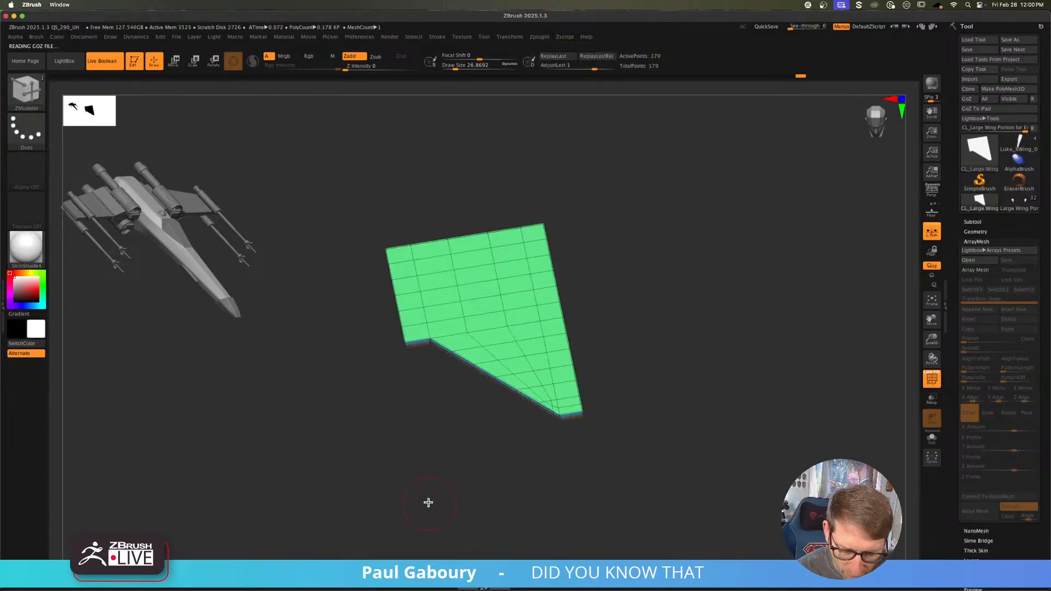
left_click(540, 39)
left_click(570, 370)
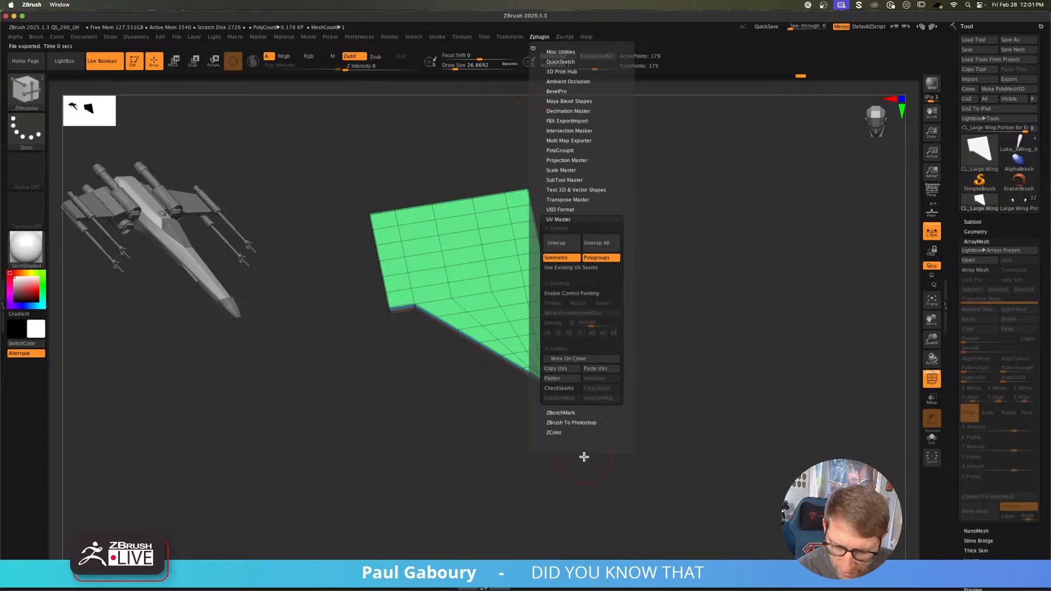
Step: Switch back to the original X-wing tool and paste the copied UVs onto its Large Wing Portion for Engine subtool
left_click(1019, 201)
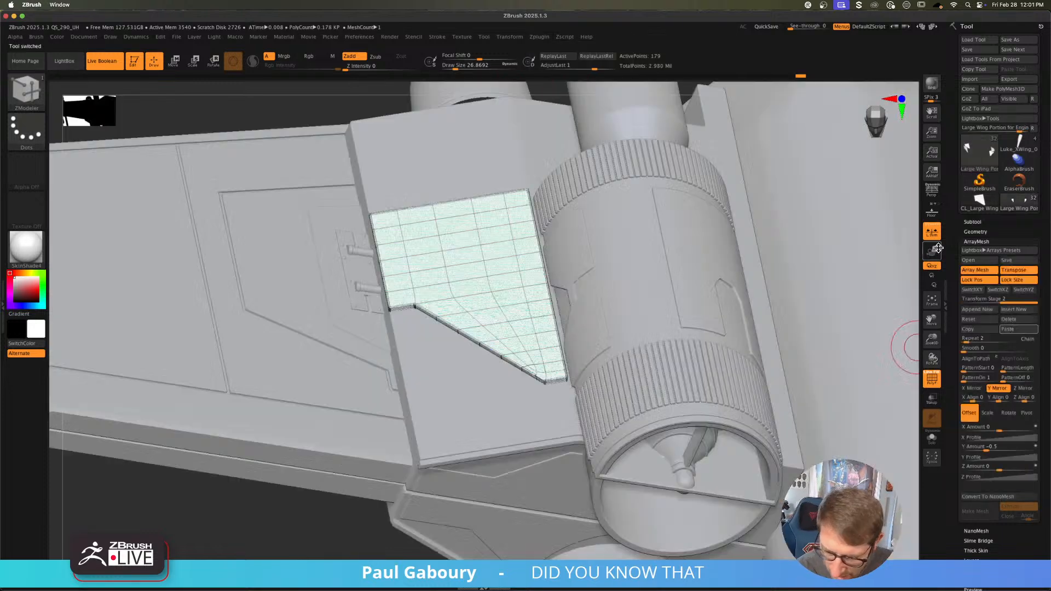
left_click(539, 37)
left_click(595, 369)
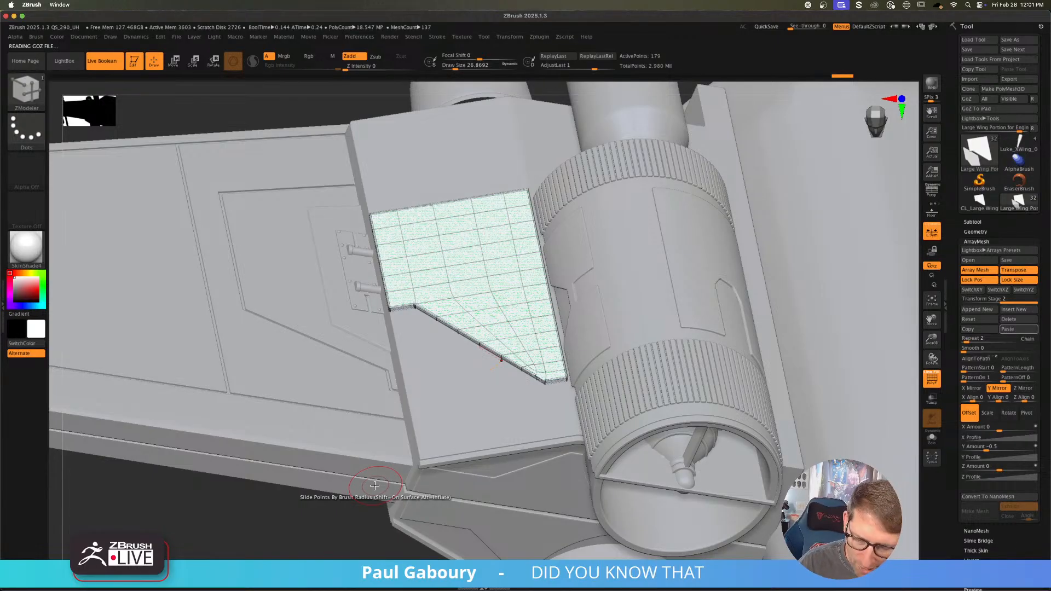
Step: Apply Dynamic Subdiv on the wing panel as real subdivision levels and divide it up to level 8
left_click(979, 241)
left_click(980, 231)
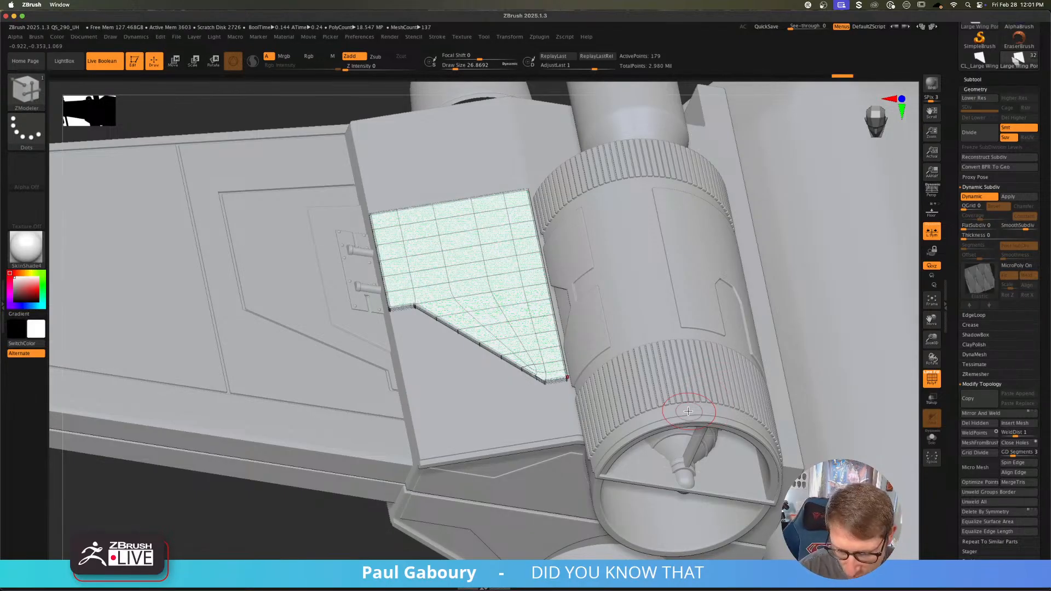
left_click(1007, 197)
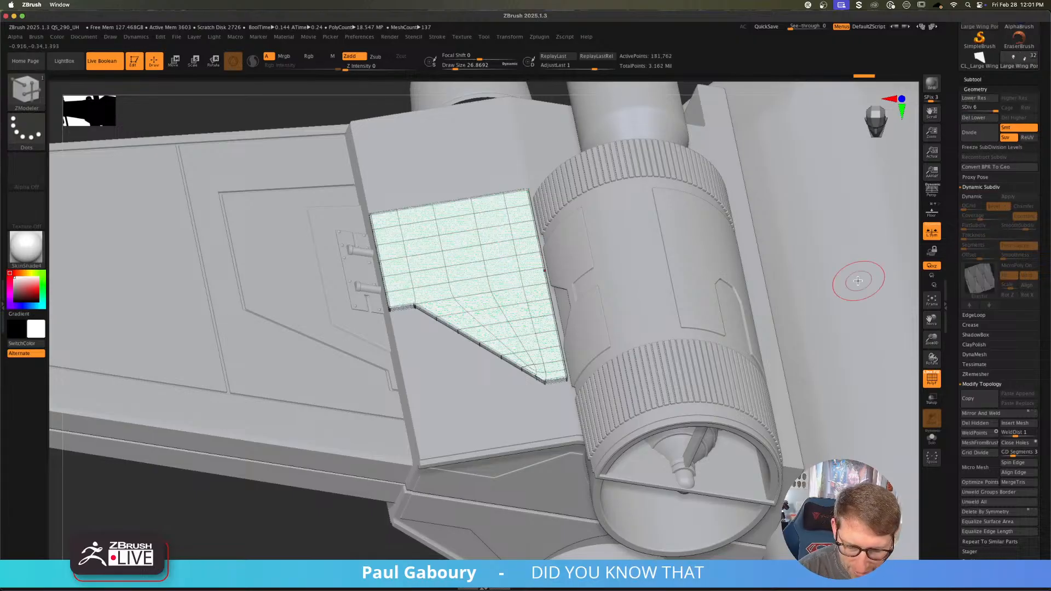
left_click(980, 134)
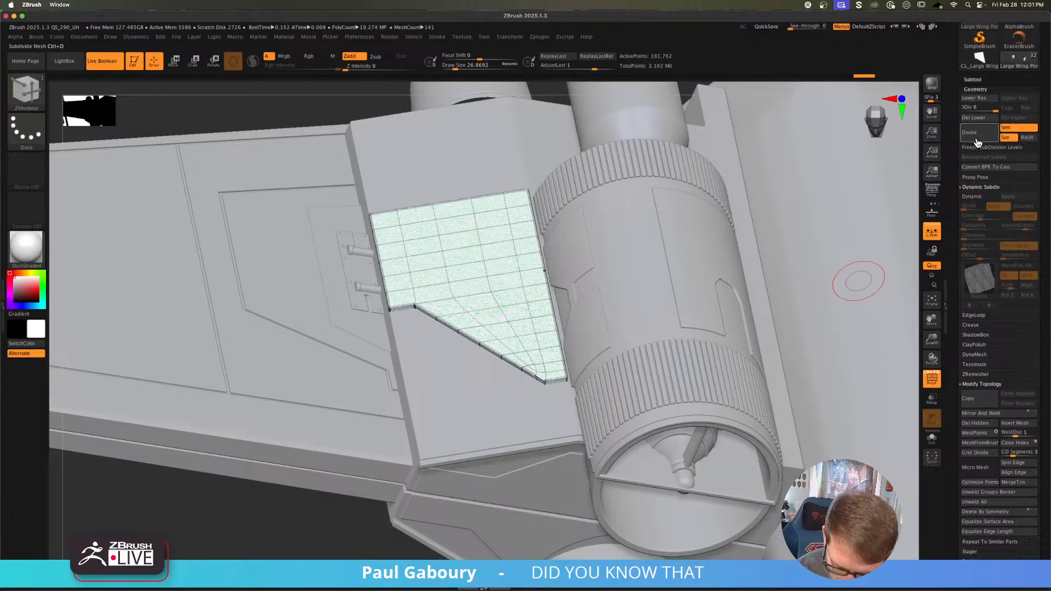
left_click(980, 137)
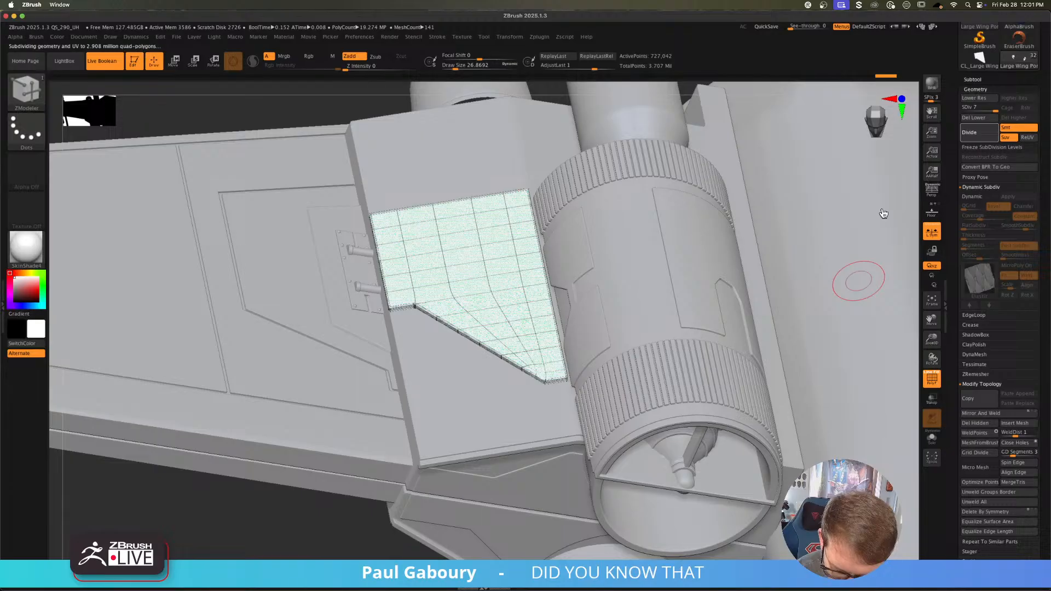
key("shift+f")
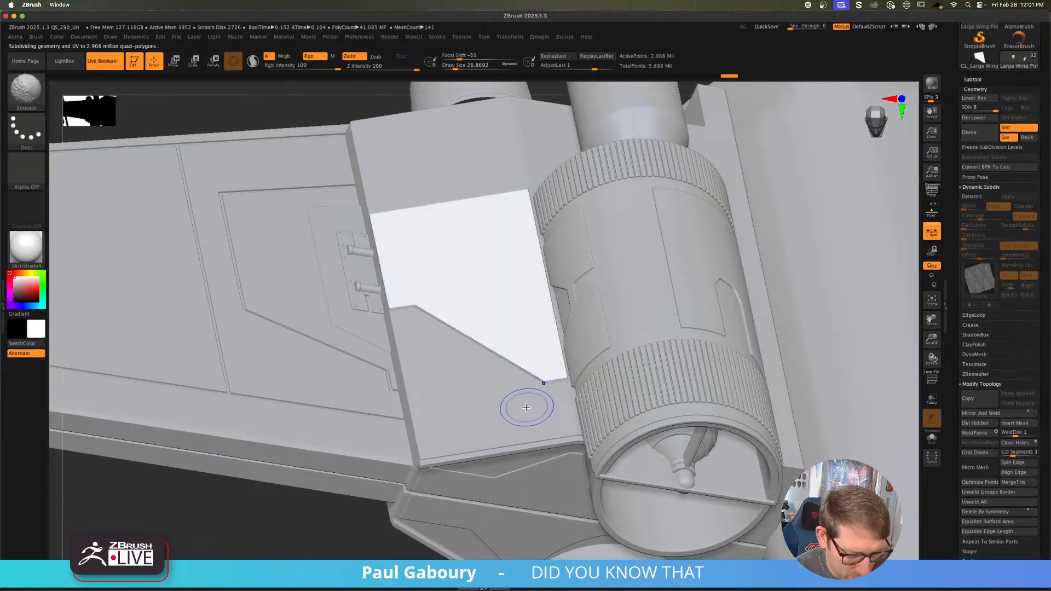
Step: Show polyframes, choose the ZModeler brush and isolate the wing panel in Solo mode
key("shift+f")
key("b")
key("z")
key("m")
left_click(938, 440)
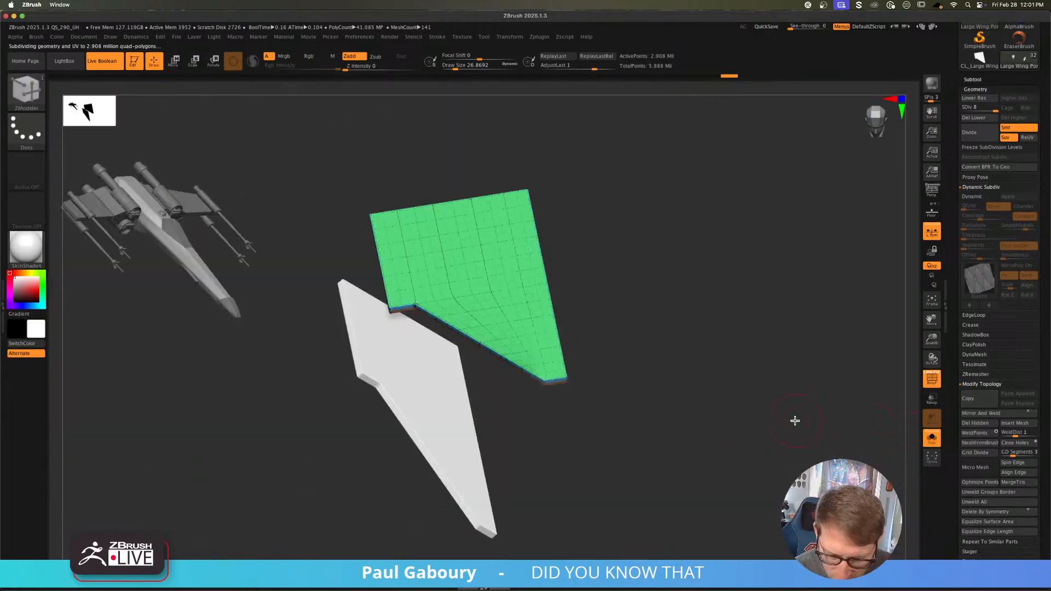
right_click_drag(687, 353, 677, 461, "alt")
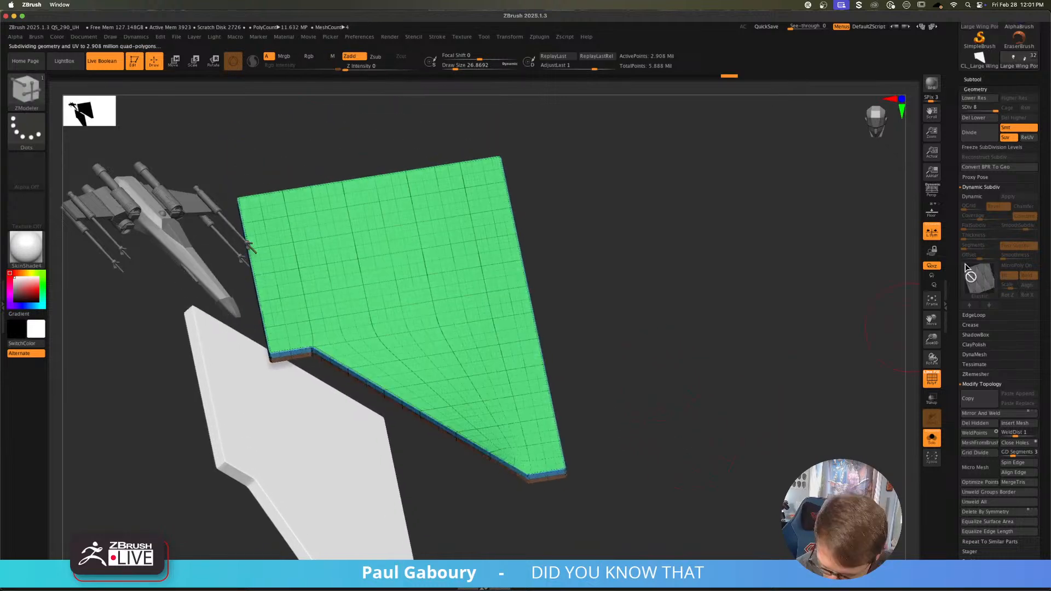
Step: Turn off Array Mesh on the isolated panel so only the original piece remains
left_click(977, 89)
left_click(986, 99)
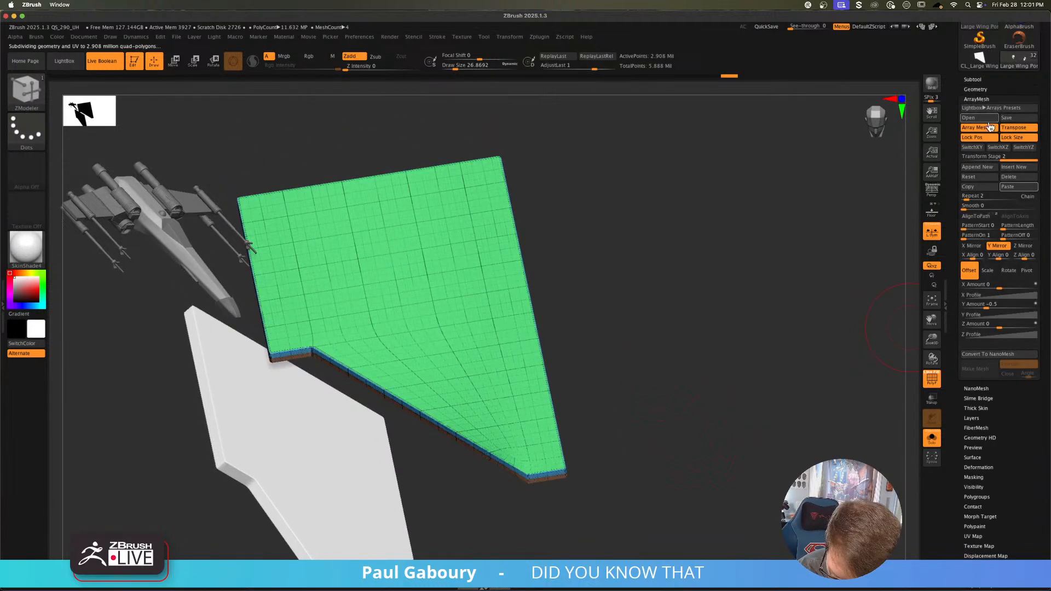
left_click(977, 127)
left_click_drag(635, 339, 738, 341, "alt")
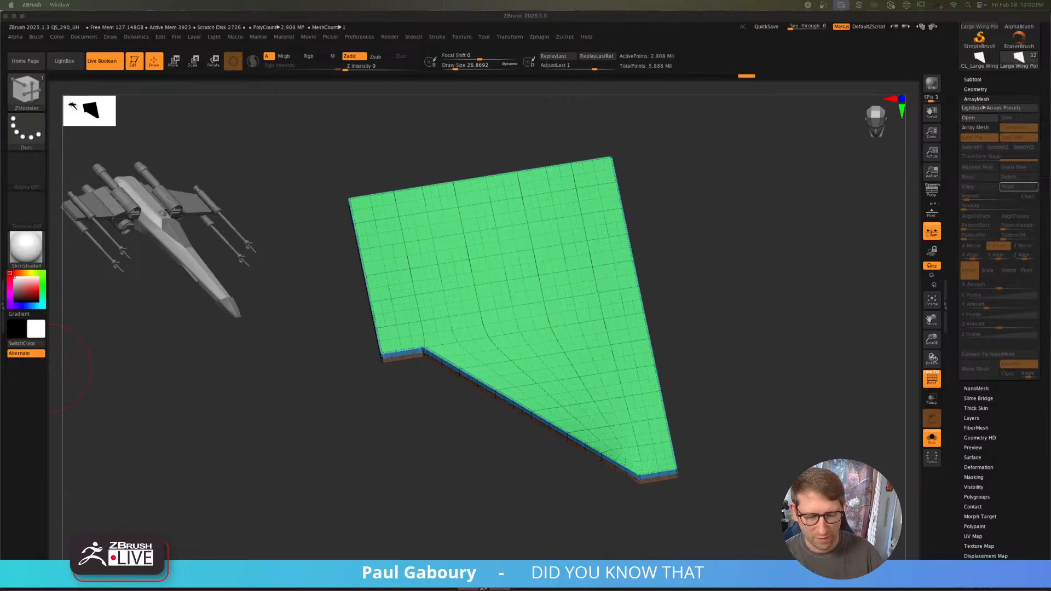
left_click(742, 345)
left_click_drag(742, 345, 739, 345)
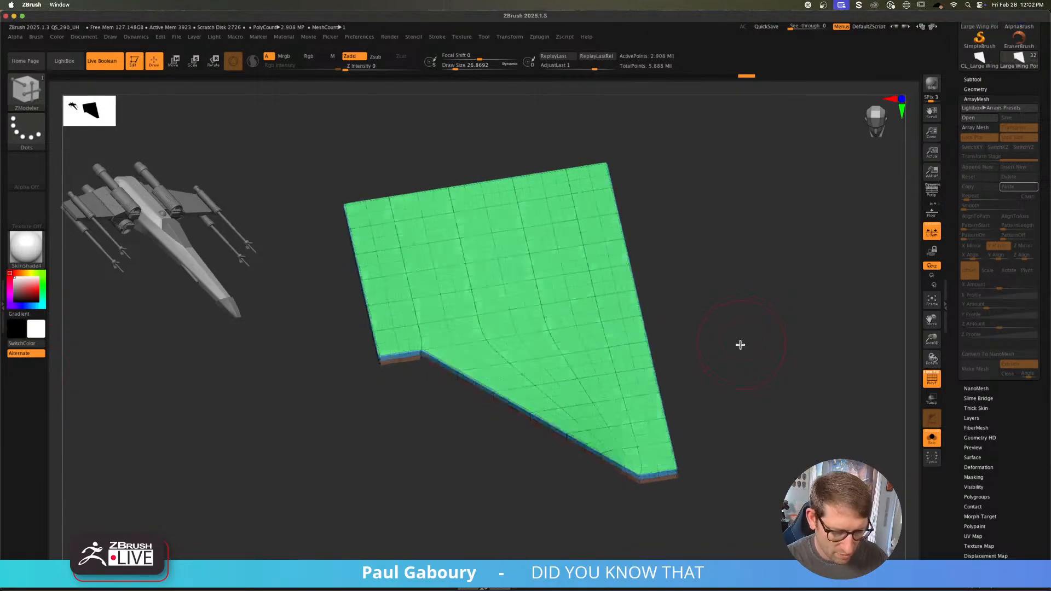
Step: Hide the polyframes and set the draw size to 7
key("shift")
key("shift+f")
type("s")
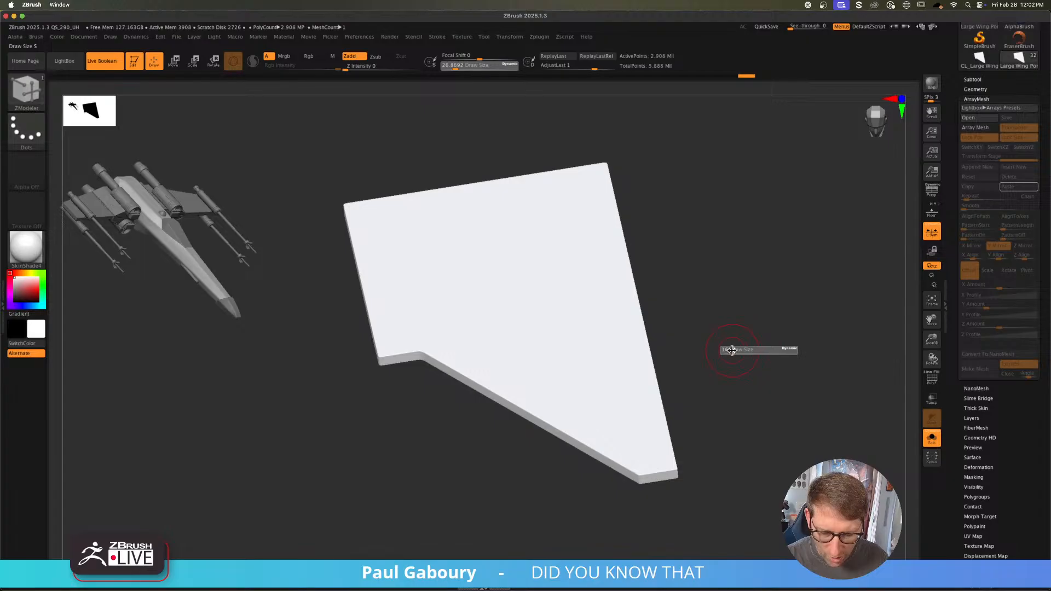
type("7")
key("Return")
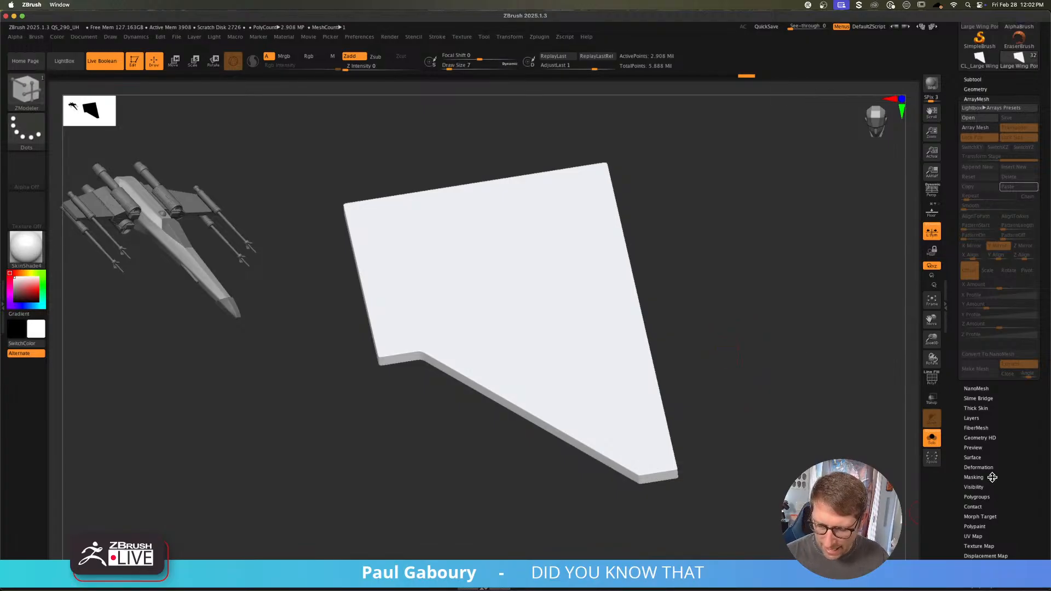
Step: Open NoiseMaker for the panel's surface noise and frame the panel face-on in its preview
left_click(978, 458)
left_click_drag(1021, 357, 1019, 388)
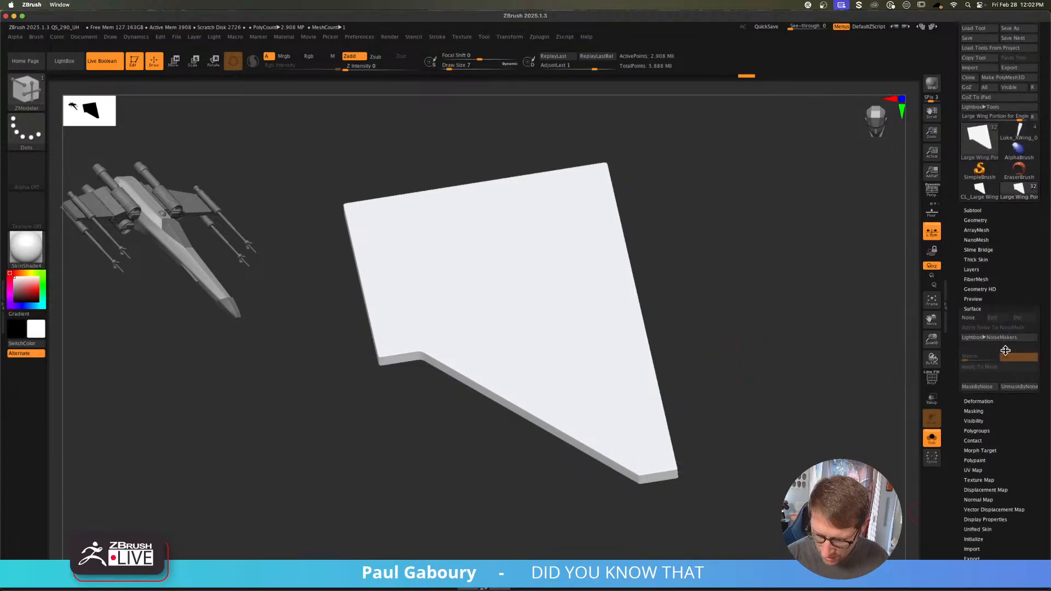
left_click(974, 321)
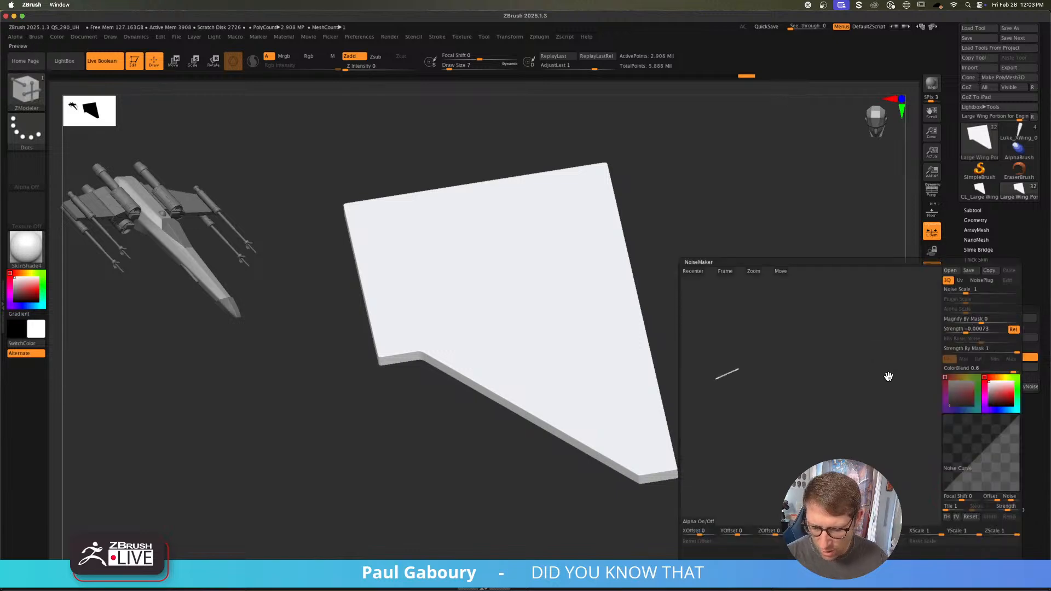
left_click(726, 272)
left_click_drag(822, 428, 831, 440)
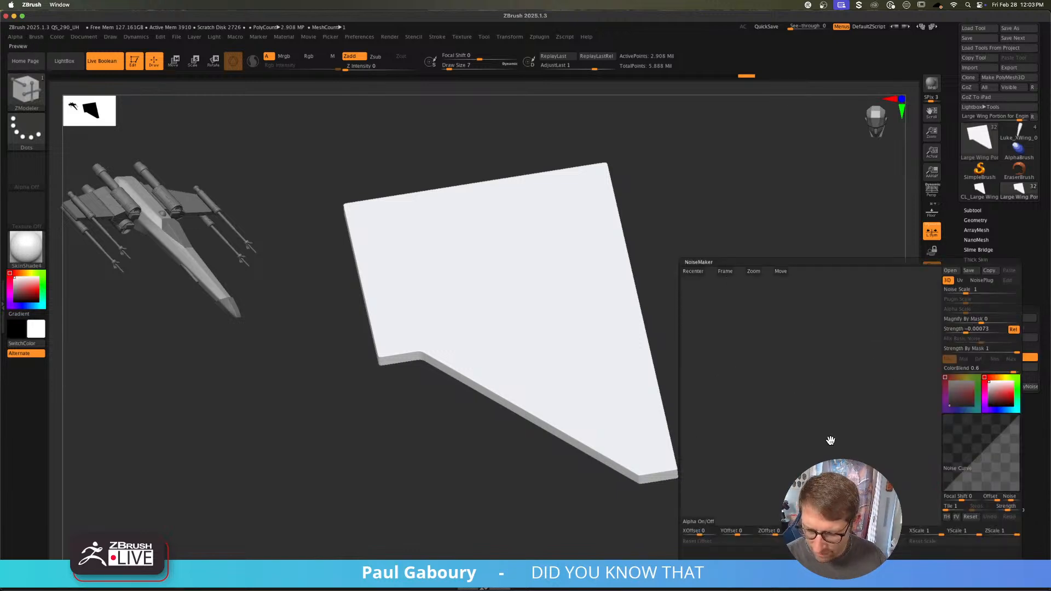
left_click(727, 273)
left_click_drag(786, 385, 858, 403)
Step: Set the noise strength to -0.01028 and activate NoisePlug
left_click(965, 330)
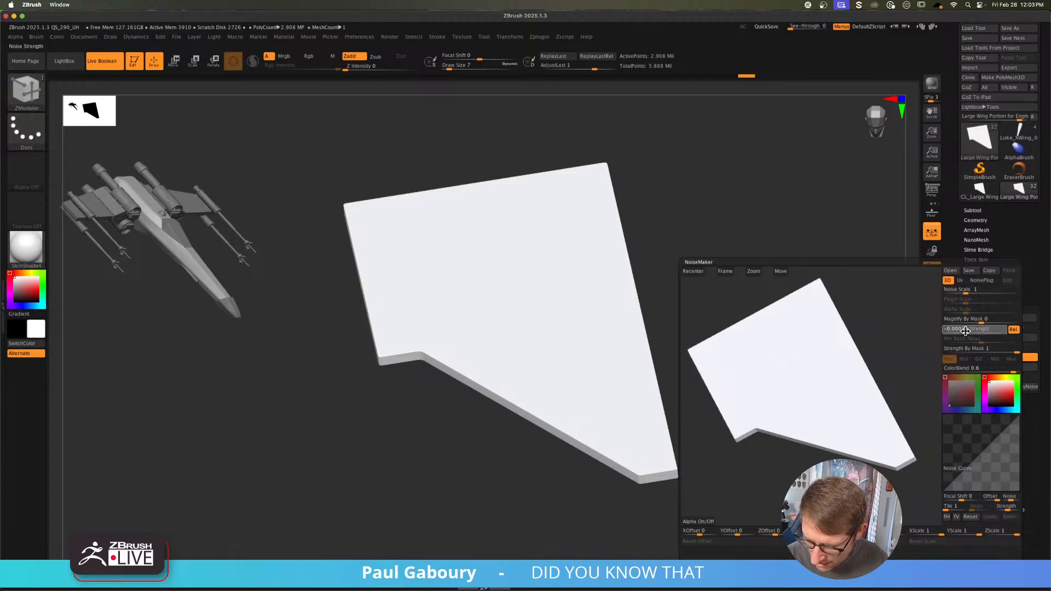
left_click_drag(966, 331, 961, 331)
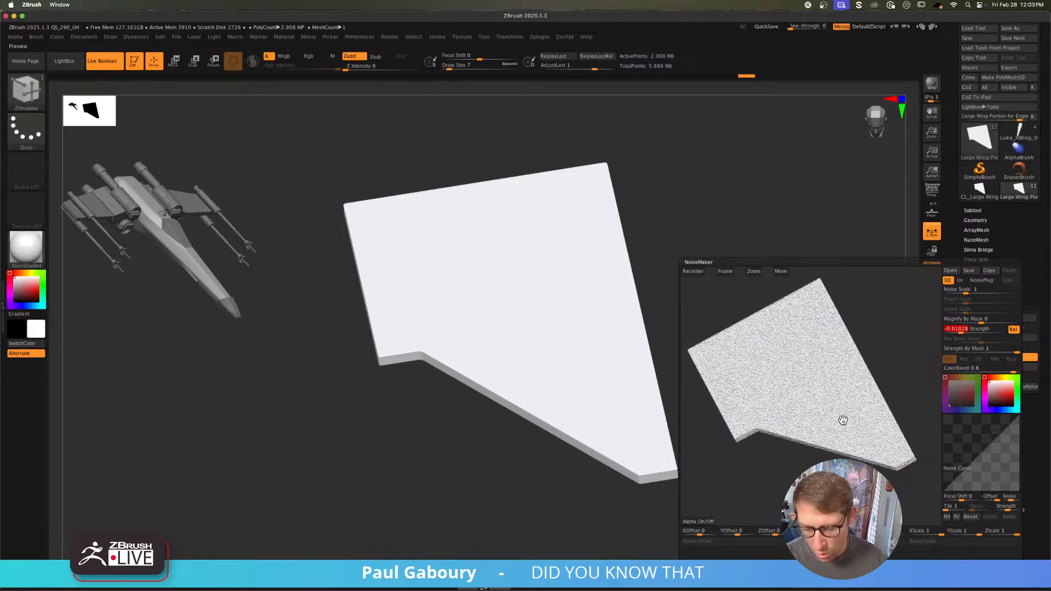
left_click(982, 280)
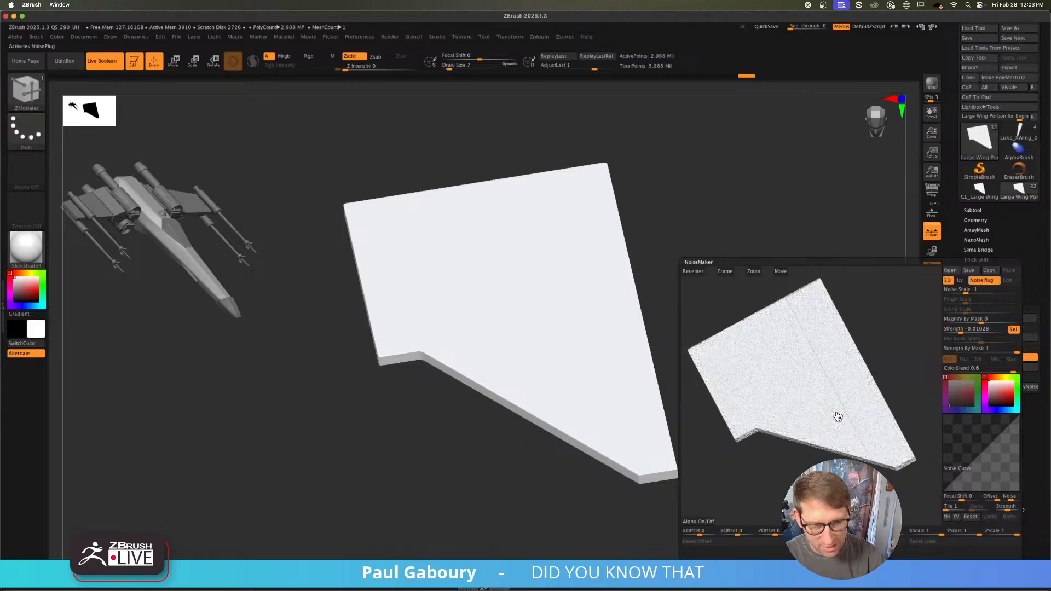
Step: Bring the other ZBrush X-wing window into view, maximize it and hide the floor planes with the reference drawings
key("super+h")
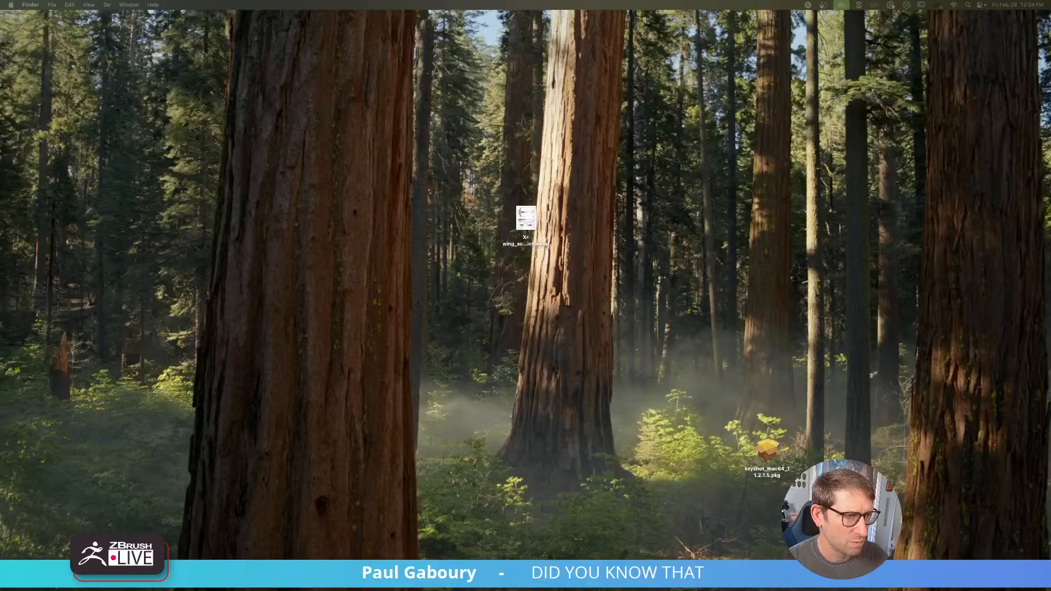
left_click_drag(0, 176, 489, 70)
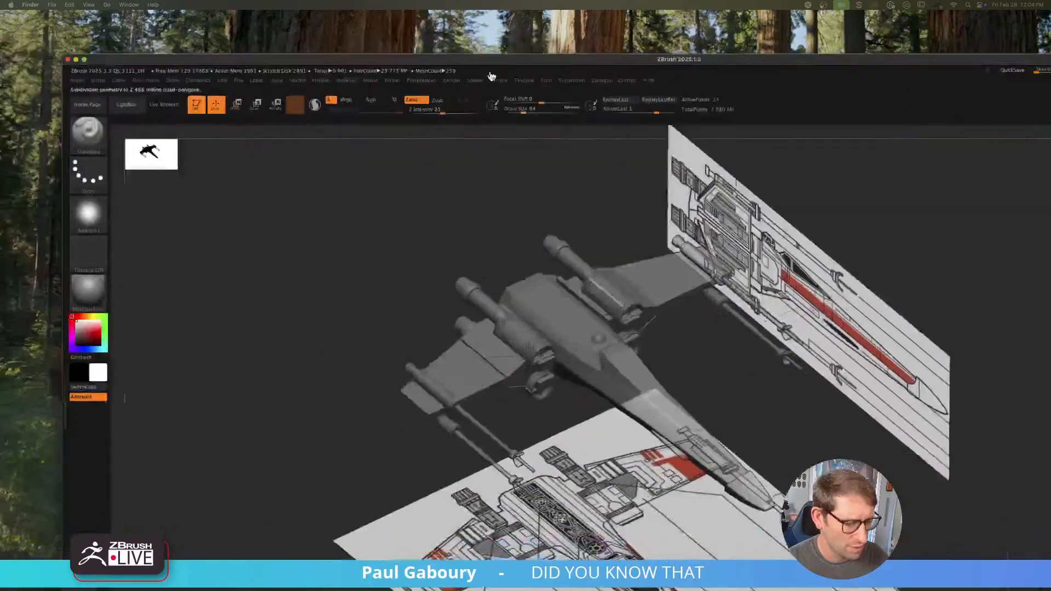
left_click(85, 59)
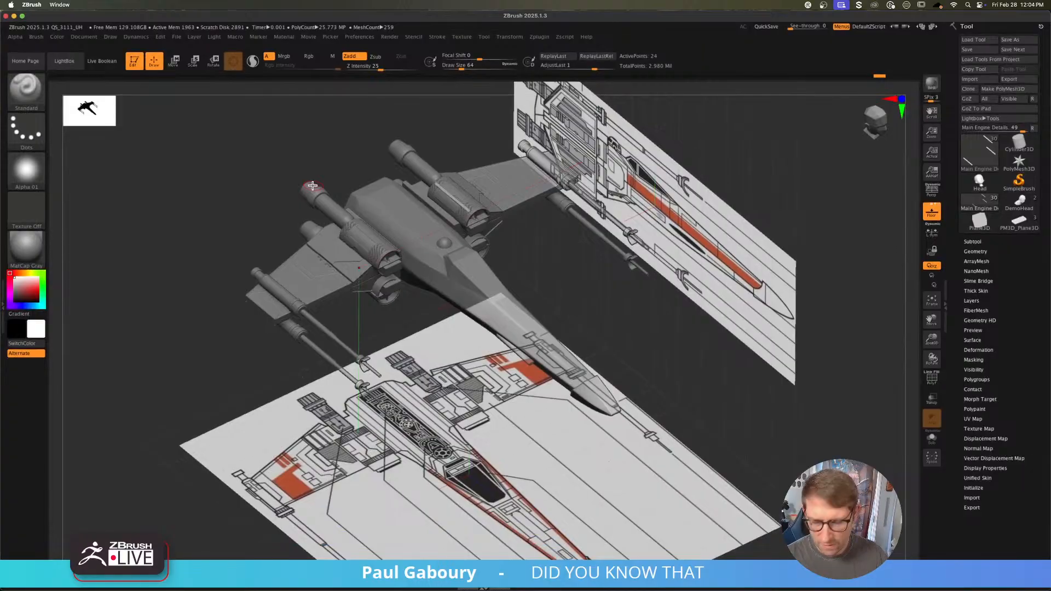
left_click(932, 218)
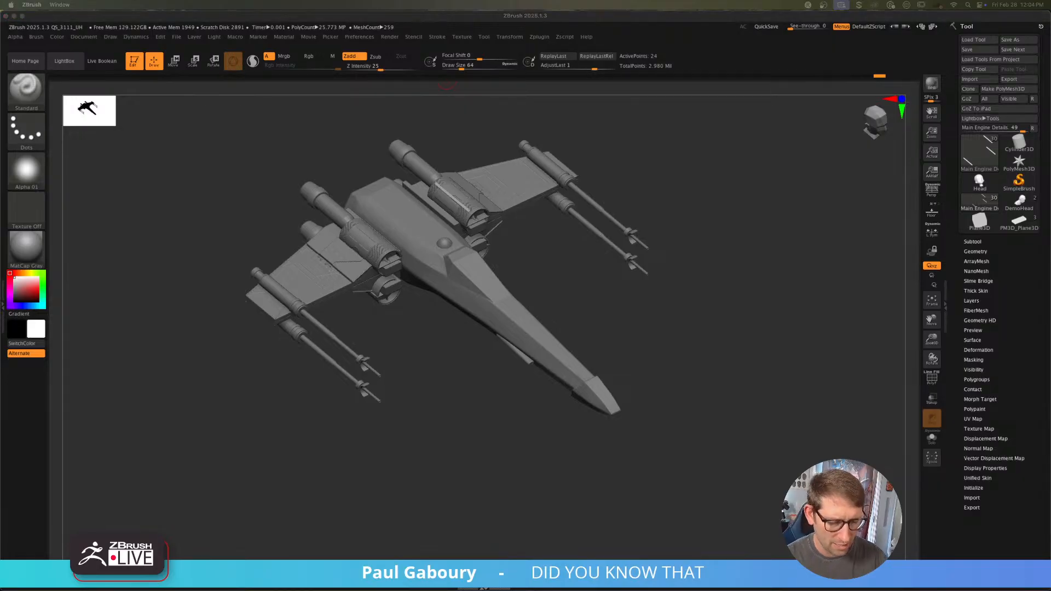
Step: Show polyframes and make the Large Wing Portion for Engine panel the active subtool
left_click_drag(452, 376, 369, 321, "shift")
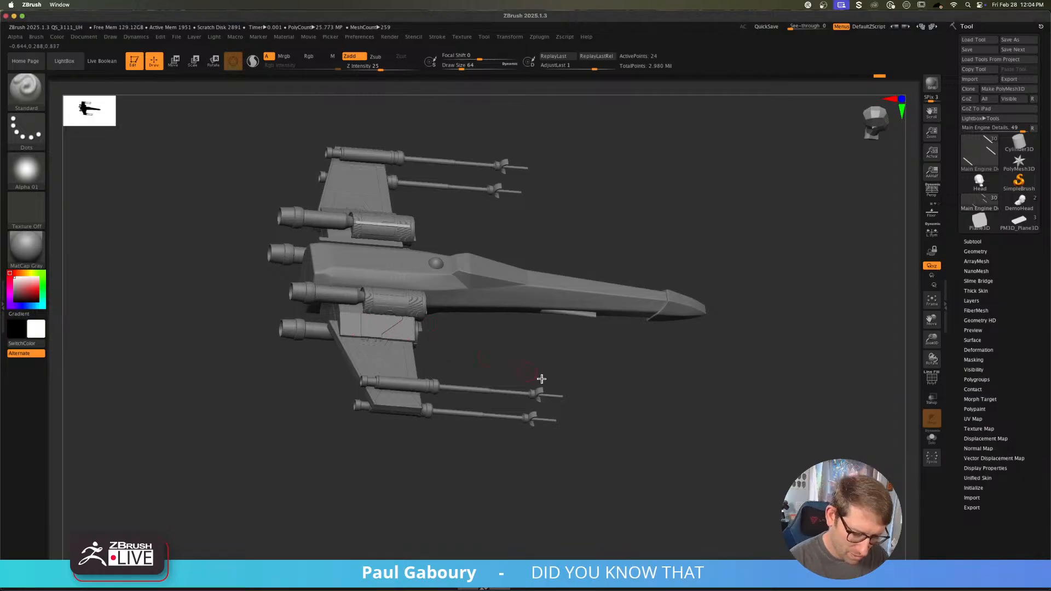
mouse_move(554, 393)
left_mouse_down()
mouse_move(537, 390)
mouse_move(565, 393)
left_mouse_up()
key("shift+f")
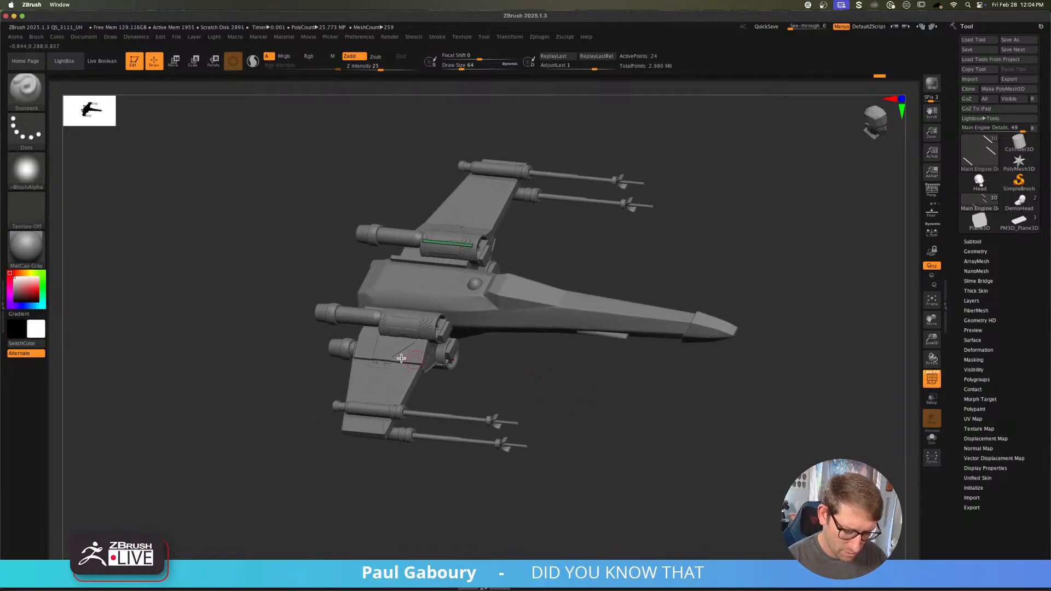
left_click(391, 354, "alt")
left_click_drag(485, 385, 495, 432)
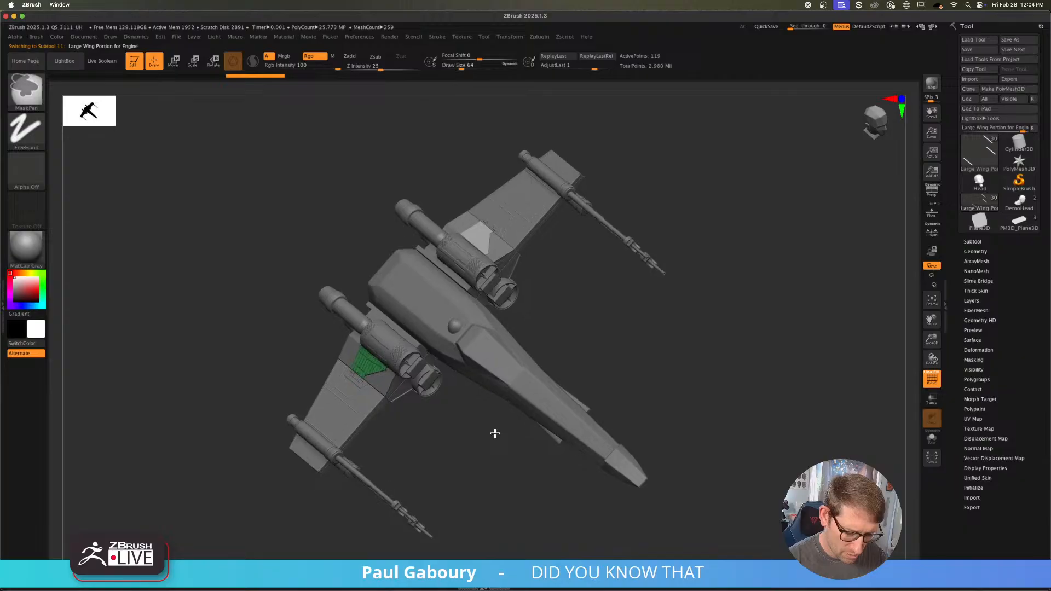
right_click_drag(494, 432, 593, 472, "ctrl")
left_click_drag(627, 436, 788, 394, "alt")
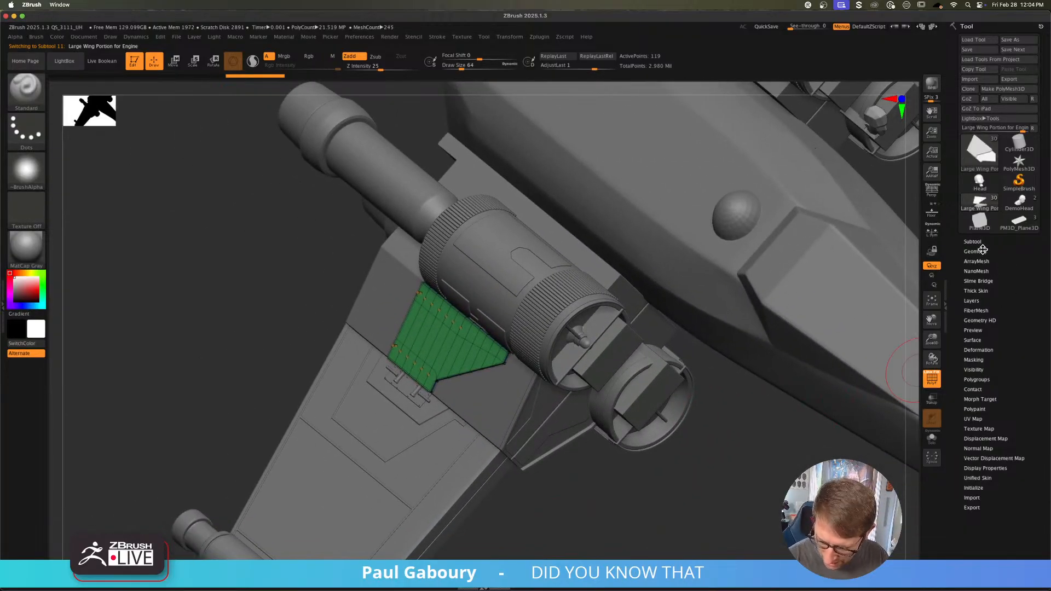
Step: Turn off Dynamic Subdiv on the Large Wing Portion for Engine panel
left_click(980, 251)
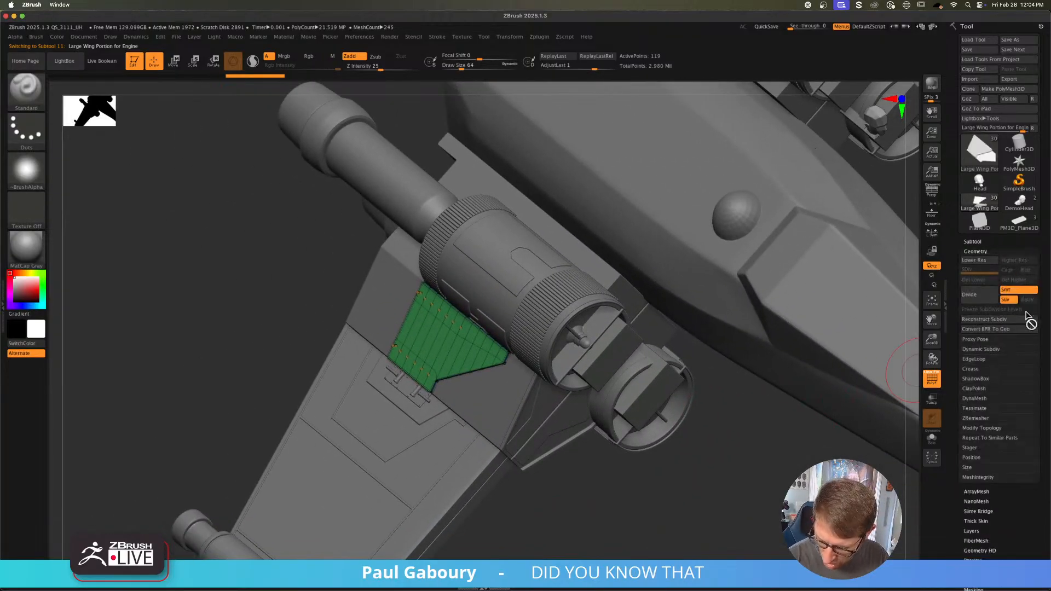
left_click(985, 350)
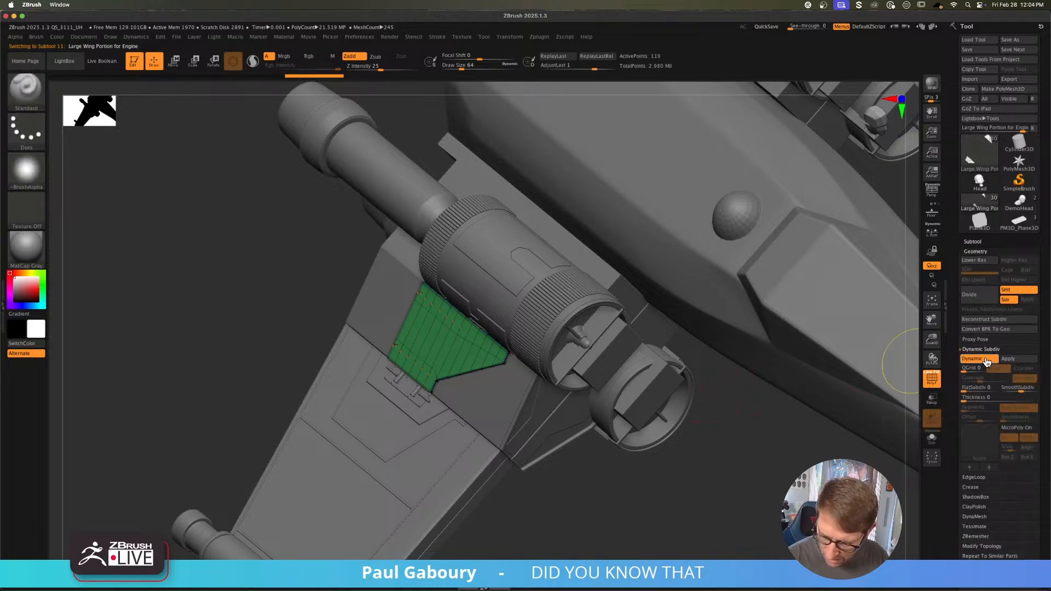
left_click(987, 361)
scroll(496, 397, "up", 5)
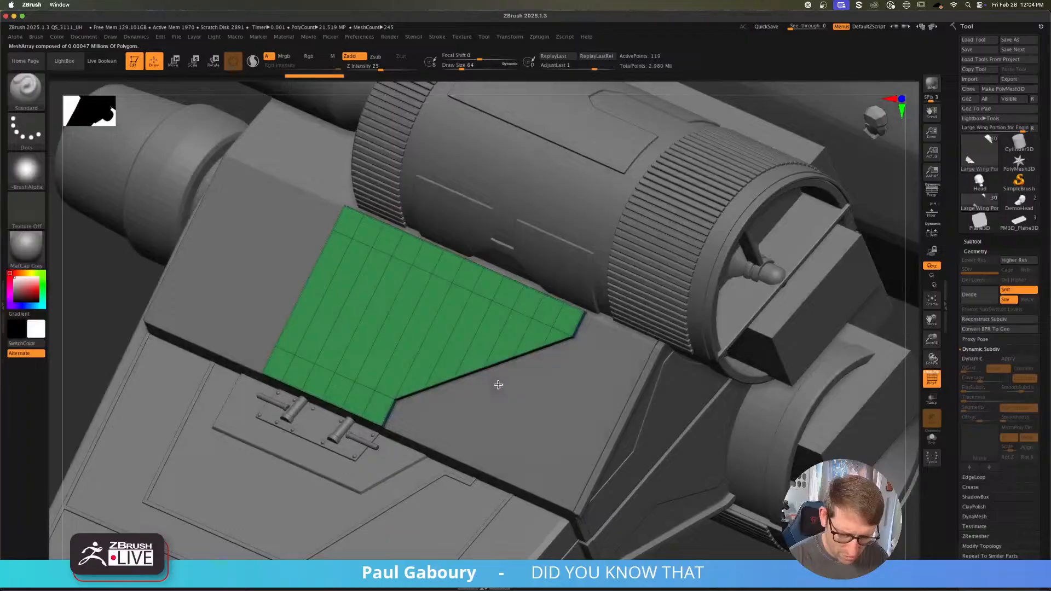
Step: Insert spaced edge loops across the green panel's strips with the ZModeler brush, undoing and replacing the misplaced one
key("b")
key("z")
key("m")
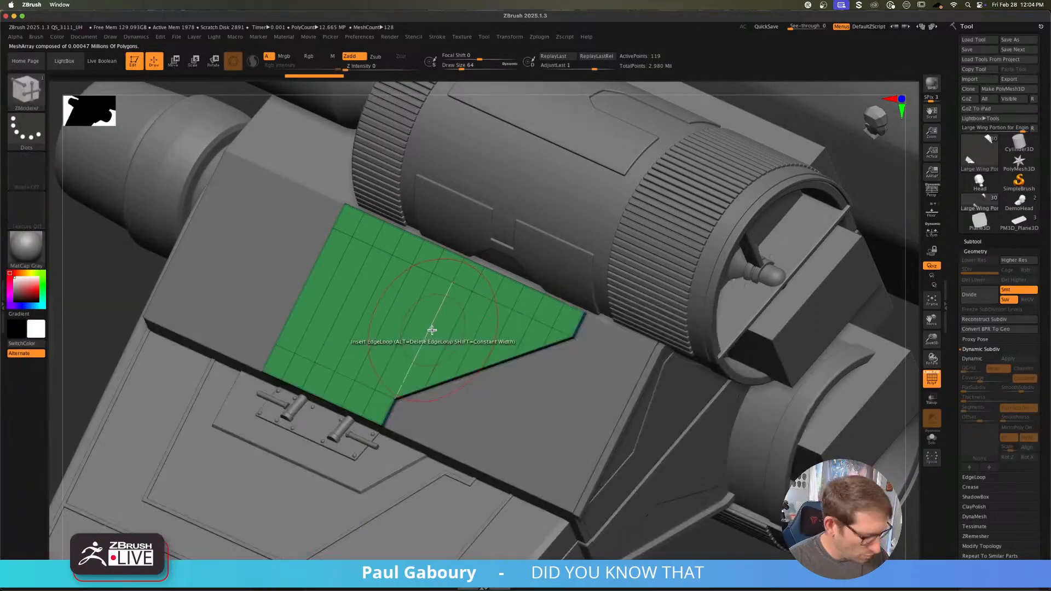
key("space")
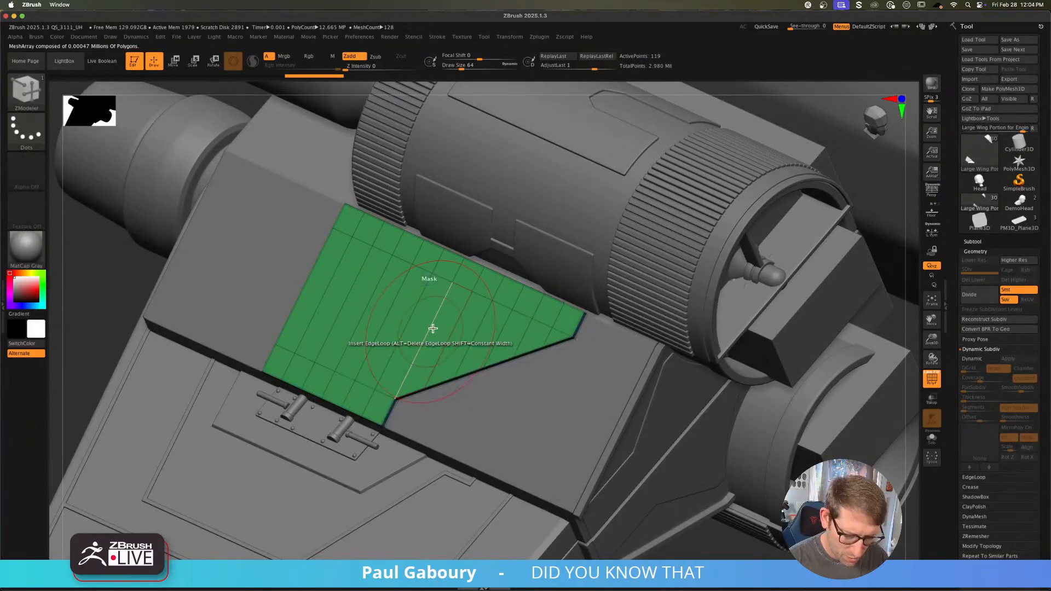
left_click(432, 326)
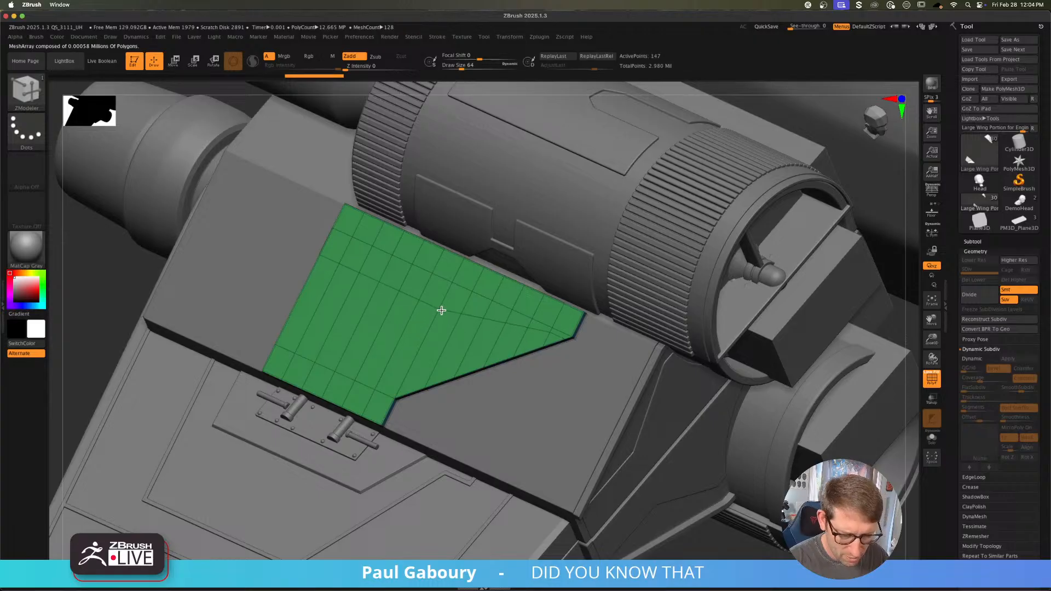
left_click(429, 332)
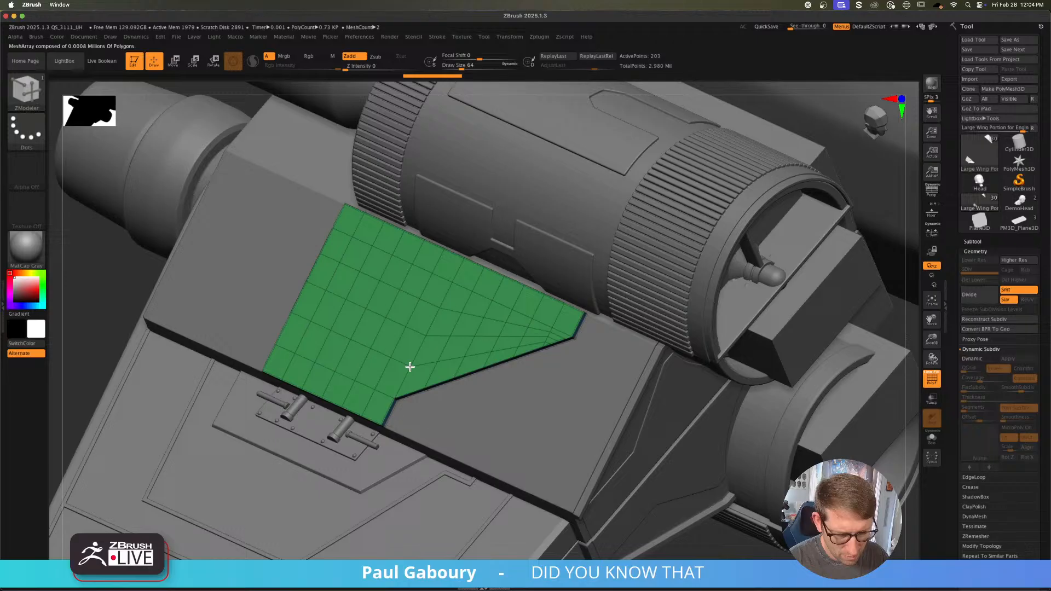
key("ctrl+z")
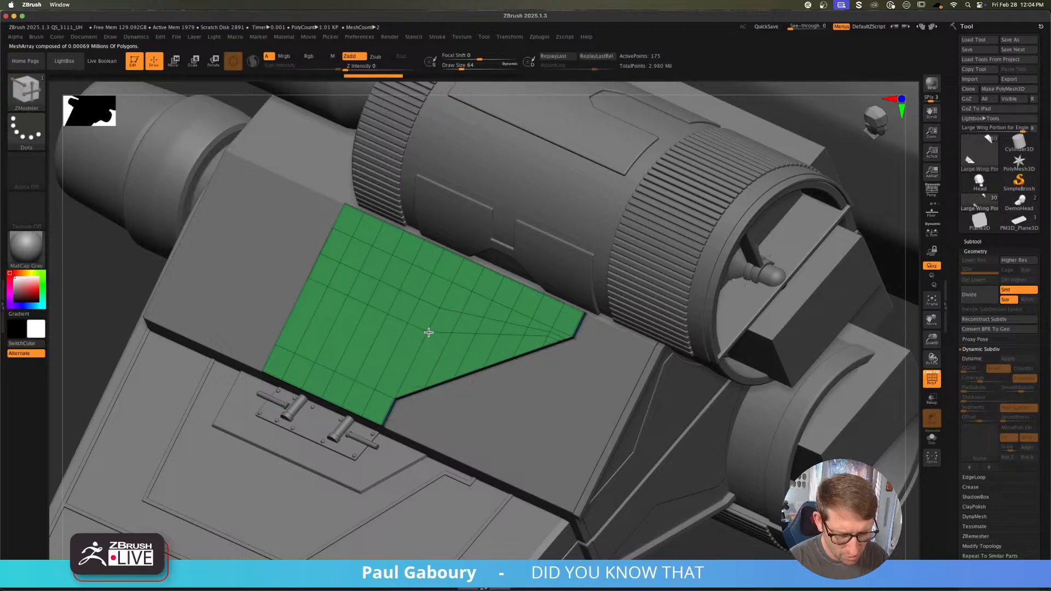
left_click(418, 357)
left_click(403, 376)
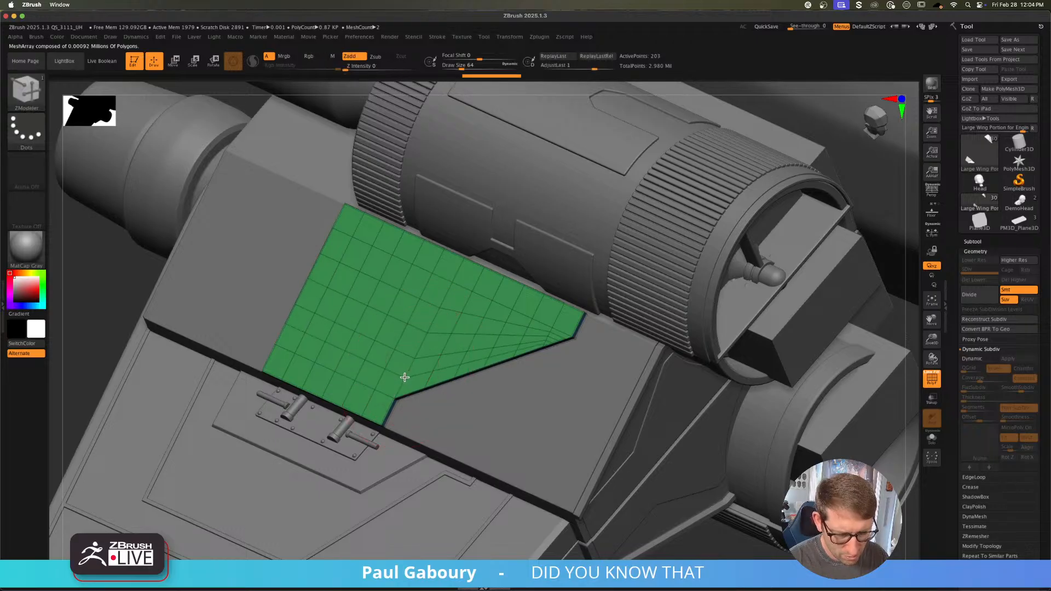
Step: Create a UV Master working clone of the Large Wing Portion for Engine panel
right_click_drag(512, 425, 484, 343, "ctrl")
right_click_drag(572, 429, 511, 415, "alt")
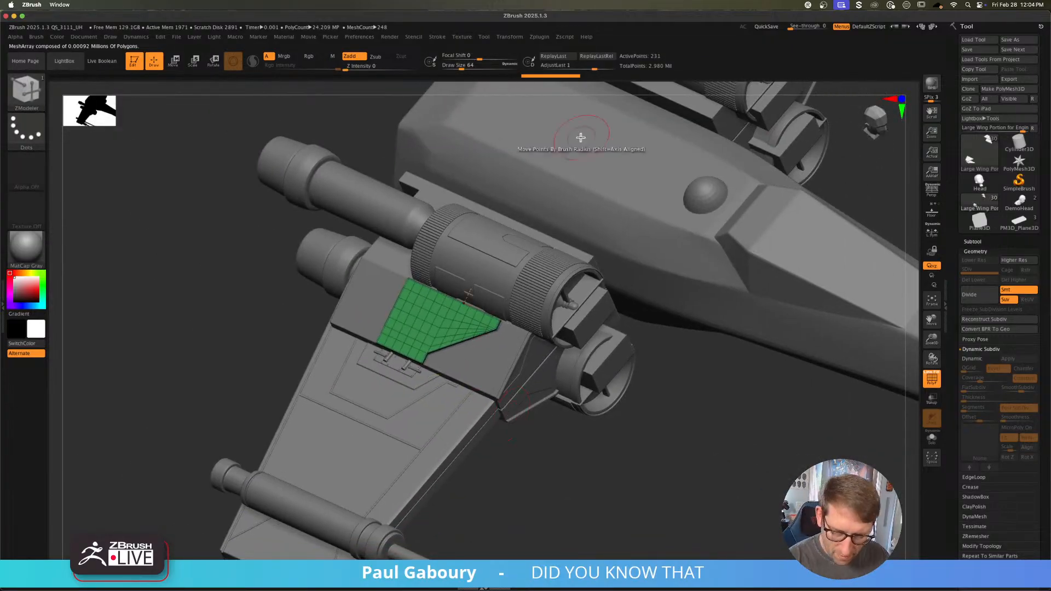
left_click(539, 36)
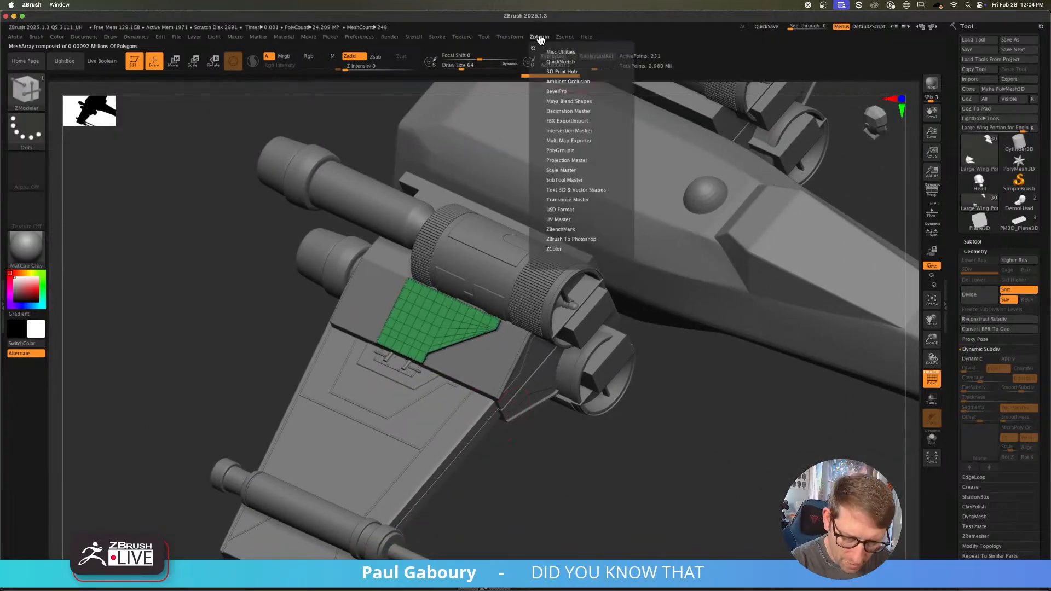
left_click(572, 219)
left_click(586, 359)
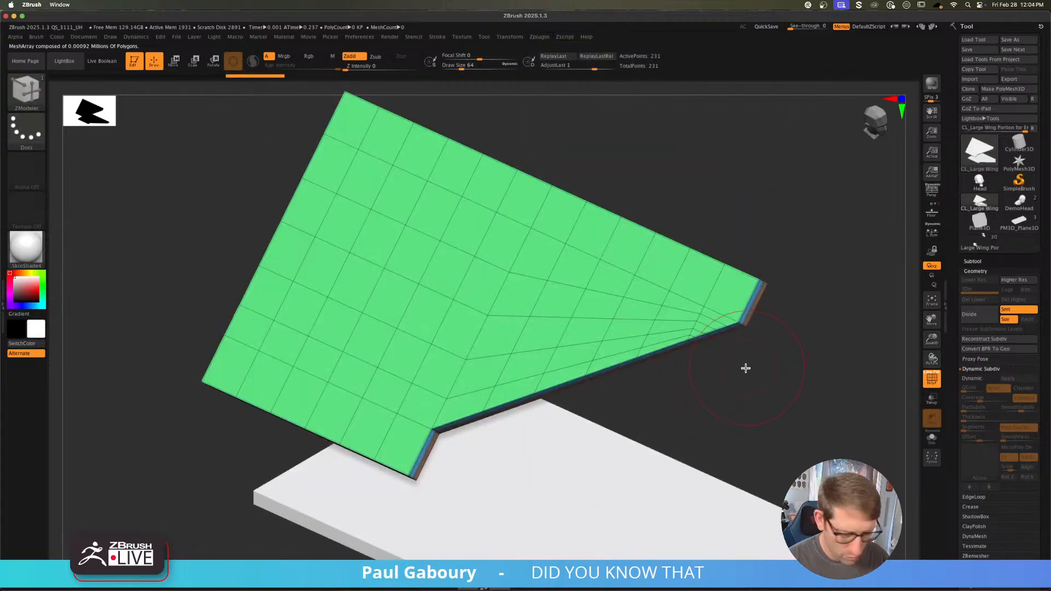
Step: Turn off Array Mesh on the cloned wing panel so a single copy remains
left_click(982, 271)
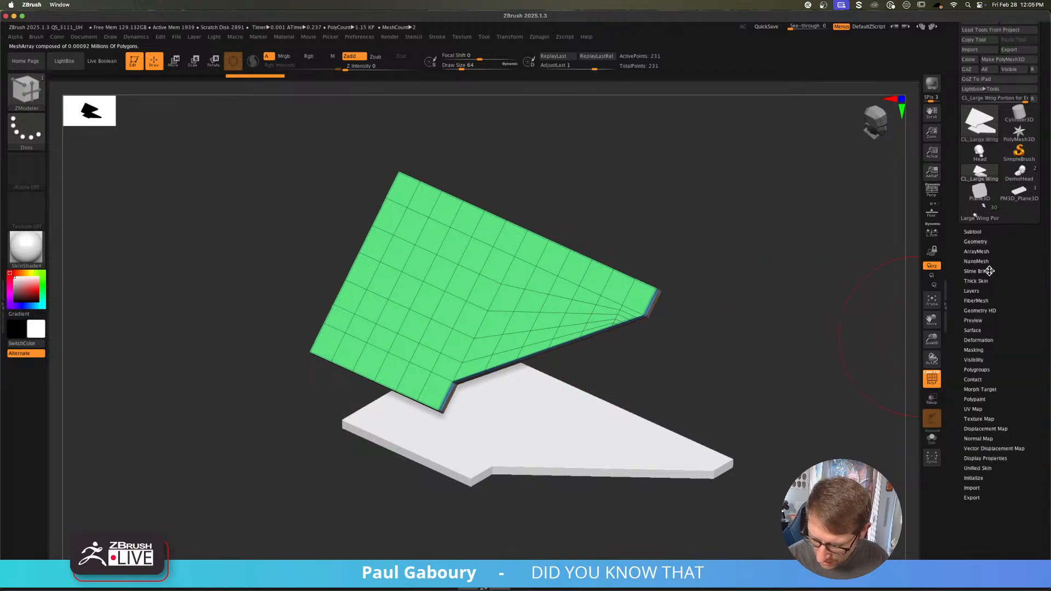
left_click(990, 253)
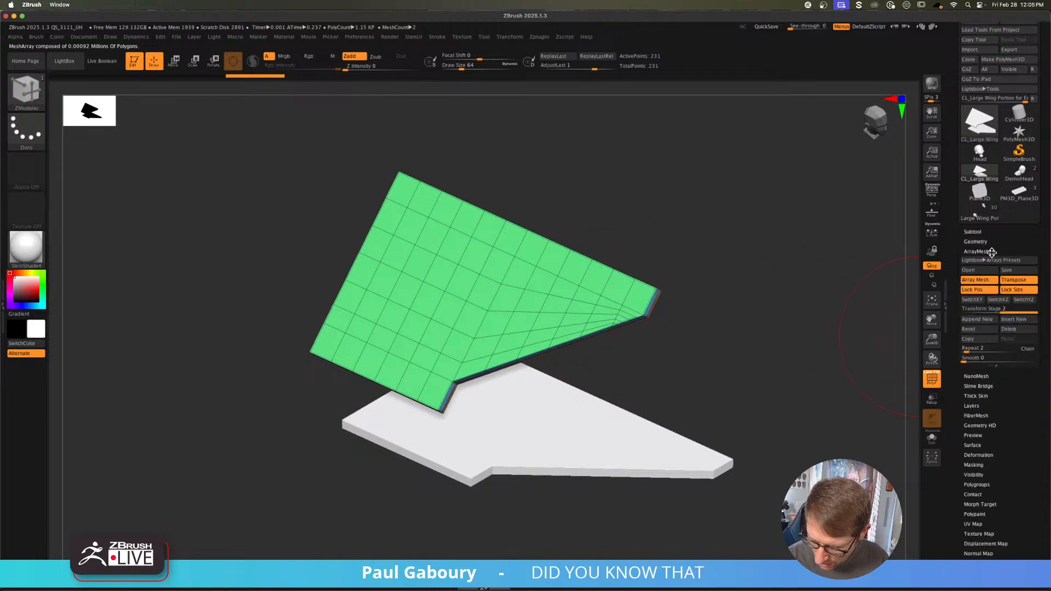
left_click(987, 281)
left_click(986, 251)
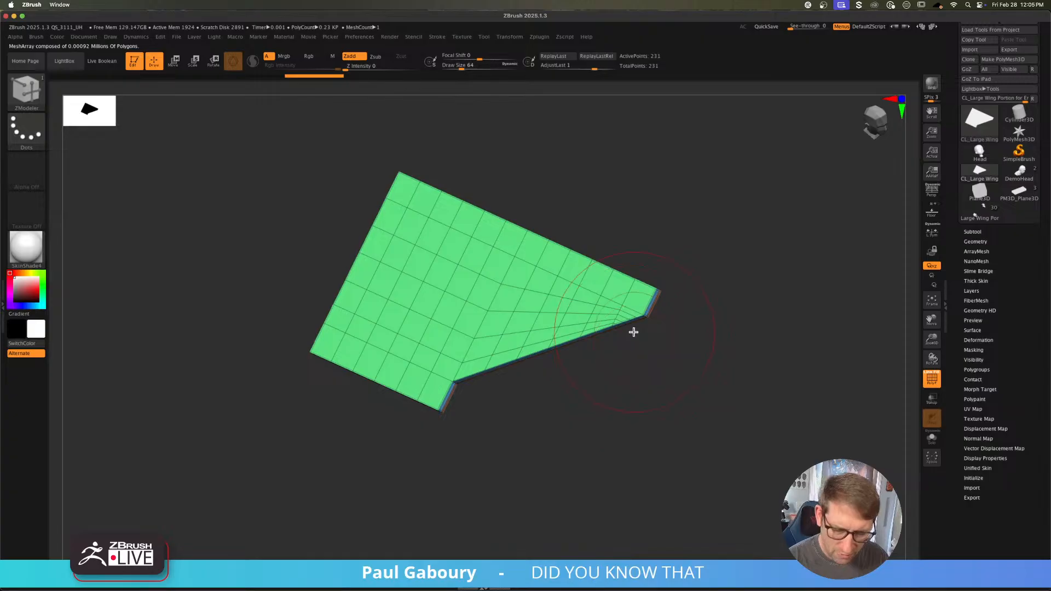
Step: Unwrap the cloned panel by polygroups with UV Master and flatten it to show its UV islands
left_click(539, 38)
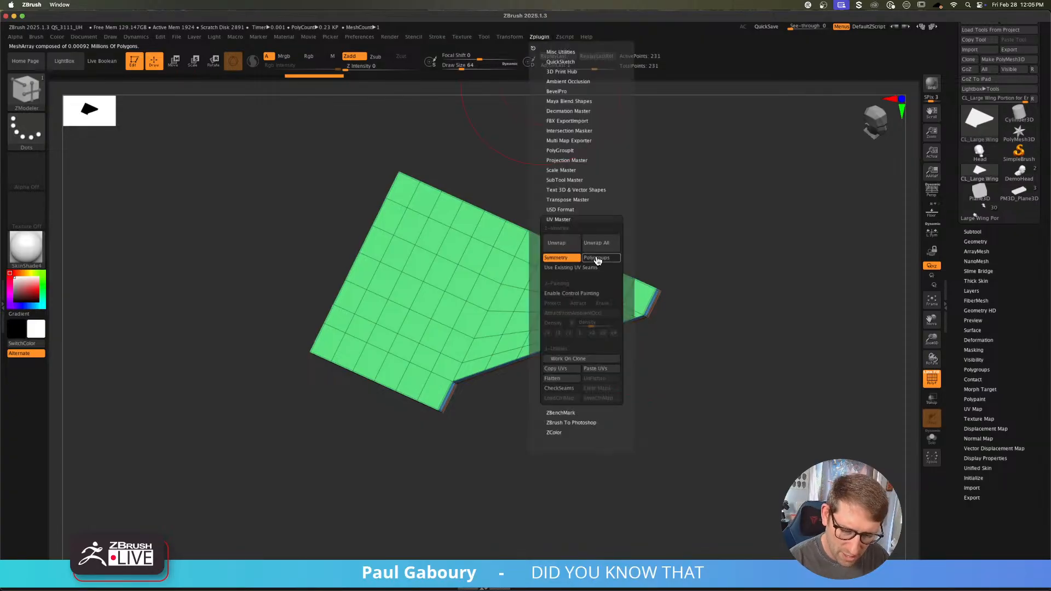
left_click(579, 257)
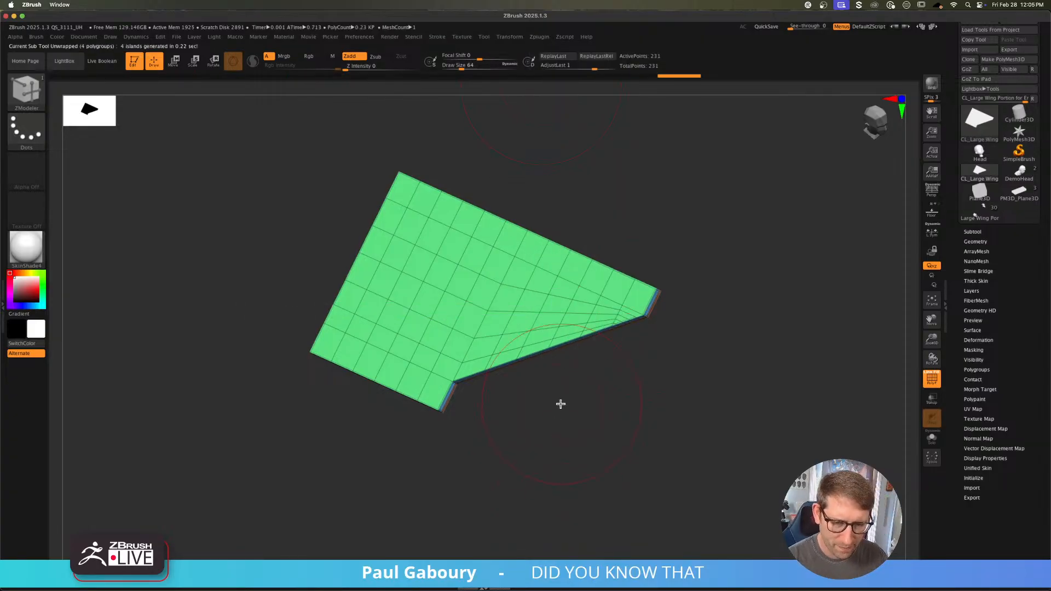
left_click(542, 39)
left_click(555, 378)
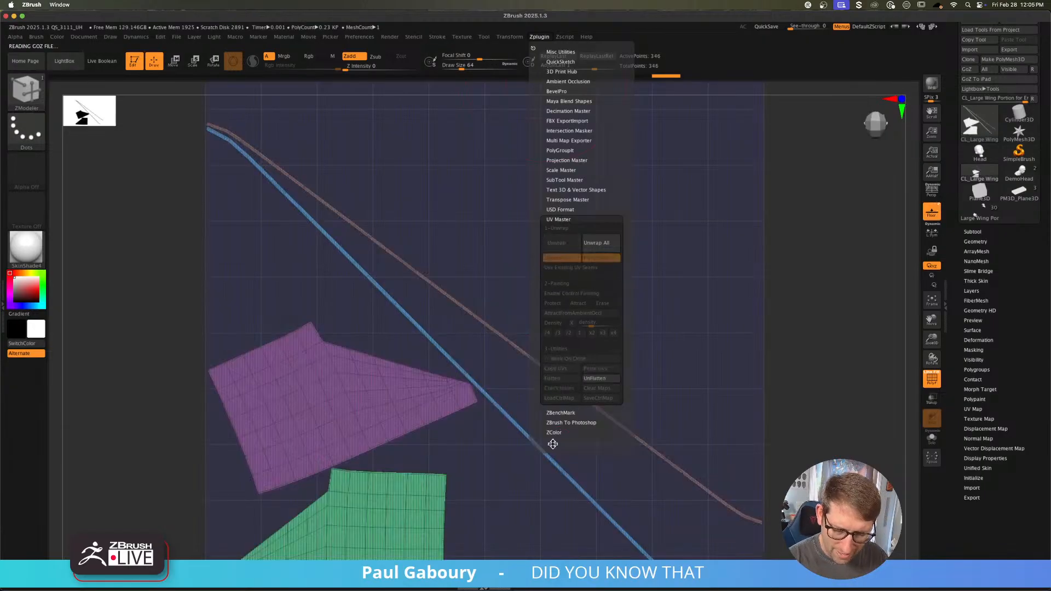
left_click_drag(525, 436, 560, 385, "alt")
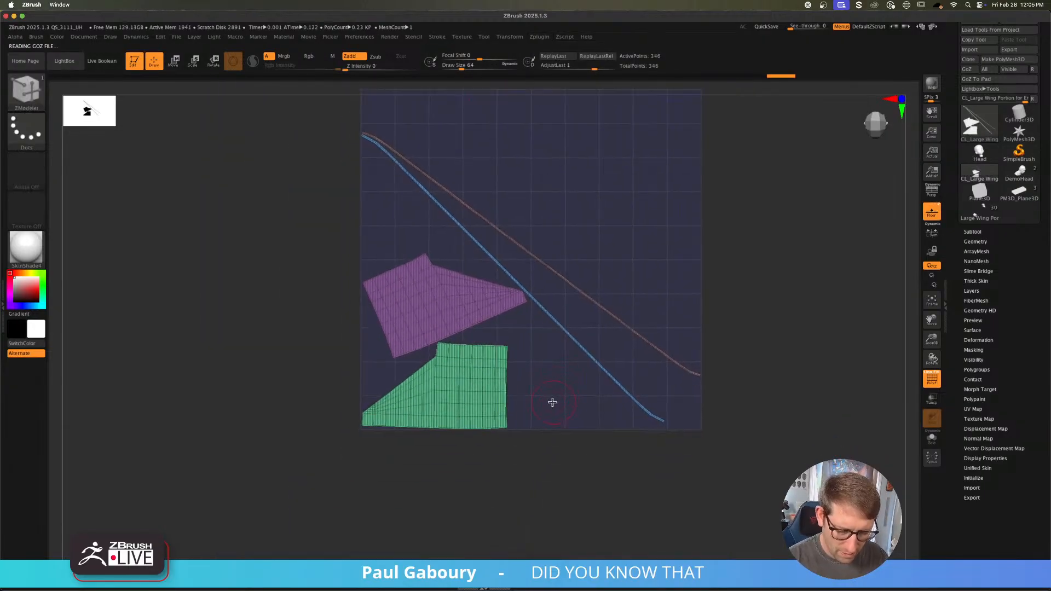
Step: Isolate the green UV island with a mask and move it outside the UV tile
key("w")
left_click(462, 391, "alt")
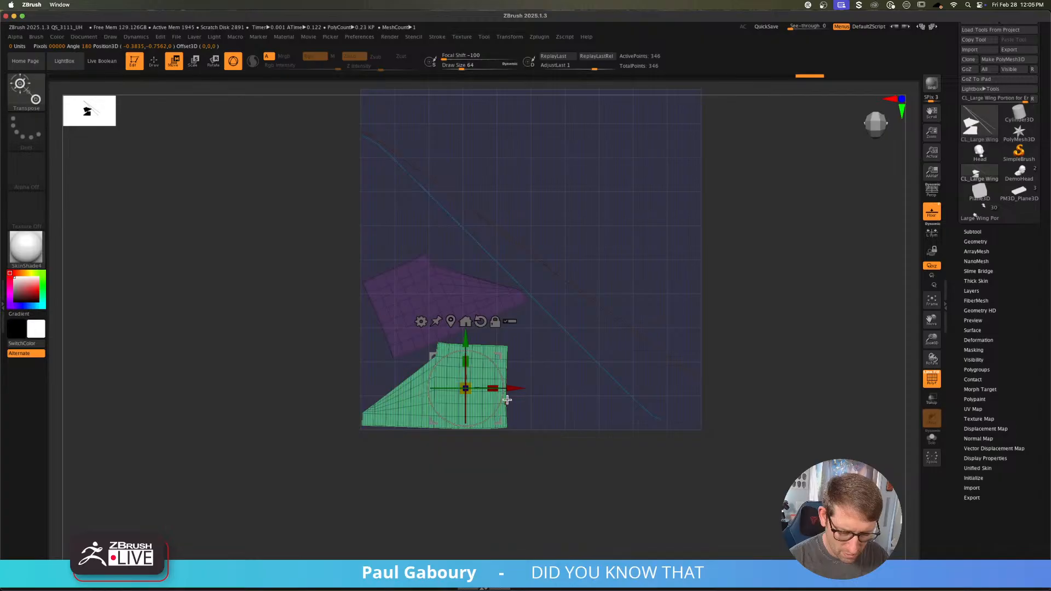
left_click(481, 323, "alt")
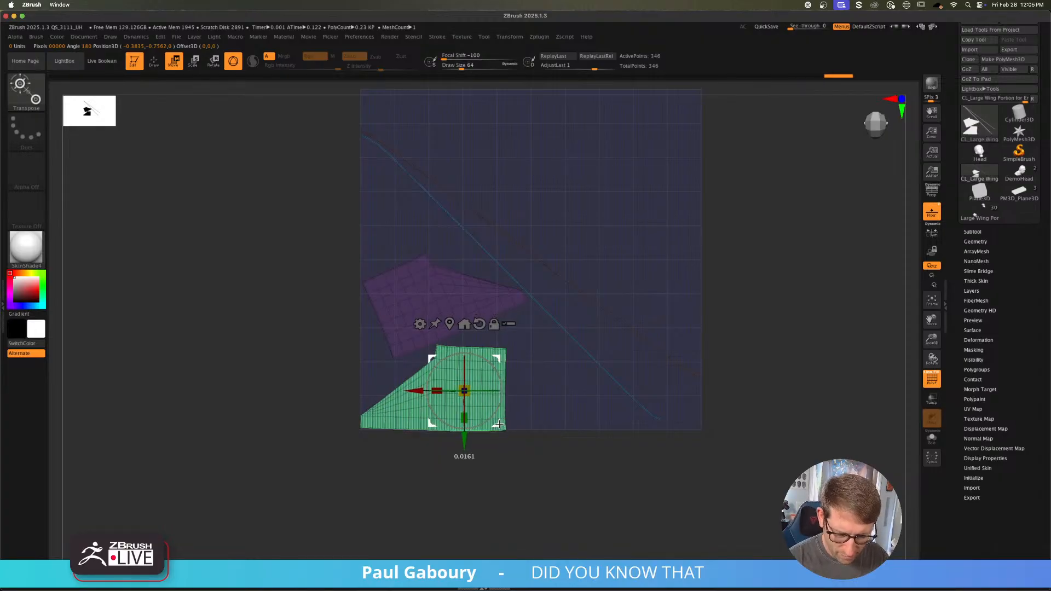
left_click_drag(464, 388, 266, 453)
left_click(370, 495, "ctrl")
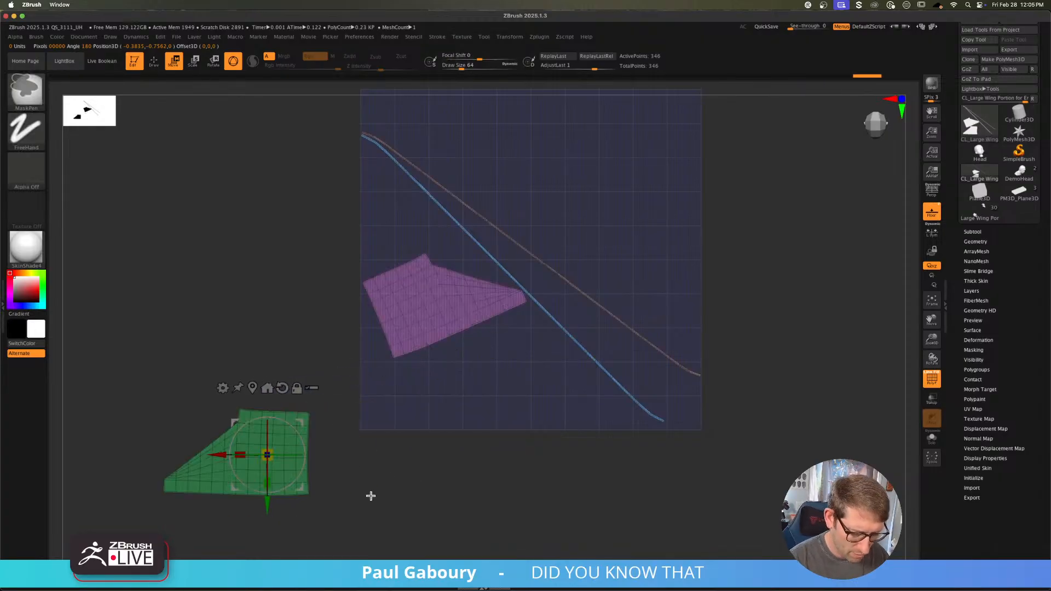
Step: Shrink the remaining UV islands together into the lower-left part of the UV tile, leaving the green island untouched
left_click(254, 389)
left_click_drag(538, 283, 486, 237)
left_click_drag(563, 310, 462, 393)
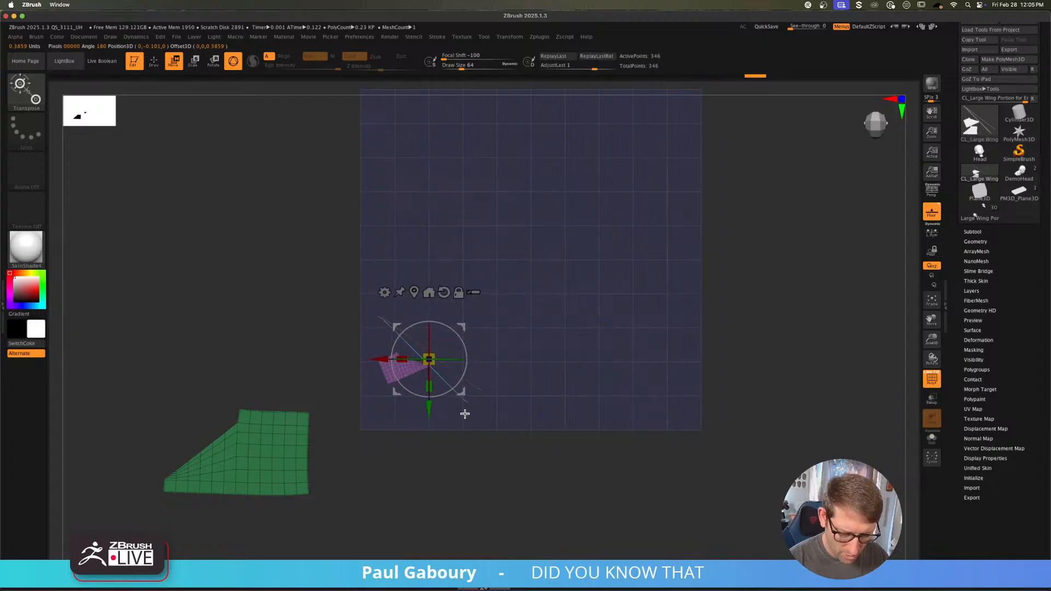
left_click(460, 470, "ctrl")
left_click(429, 293)
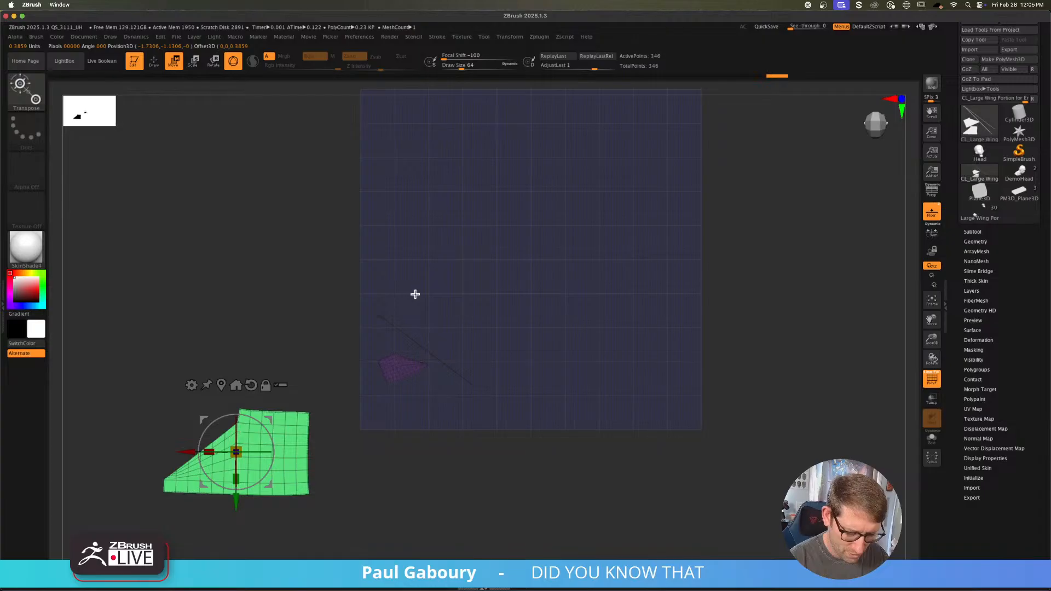
Step: Move the green island back into the UV tile, rotate it upright and enlarge it to fill most of the height
mouse_move(279, 464)
left_mouse_down()
mouse_move(601, 280)
mouse_move(553, 265)
mouse_move(589, 296)
mouse_move(608, 230)
mouse_move(502, 183)
left_mouse_up()
key("b")
key("z")
key("m")
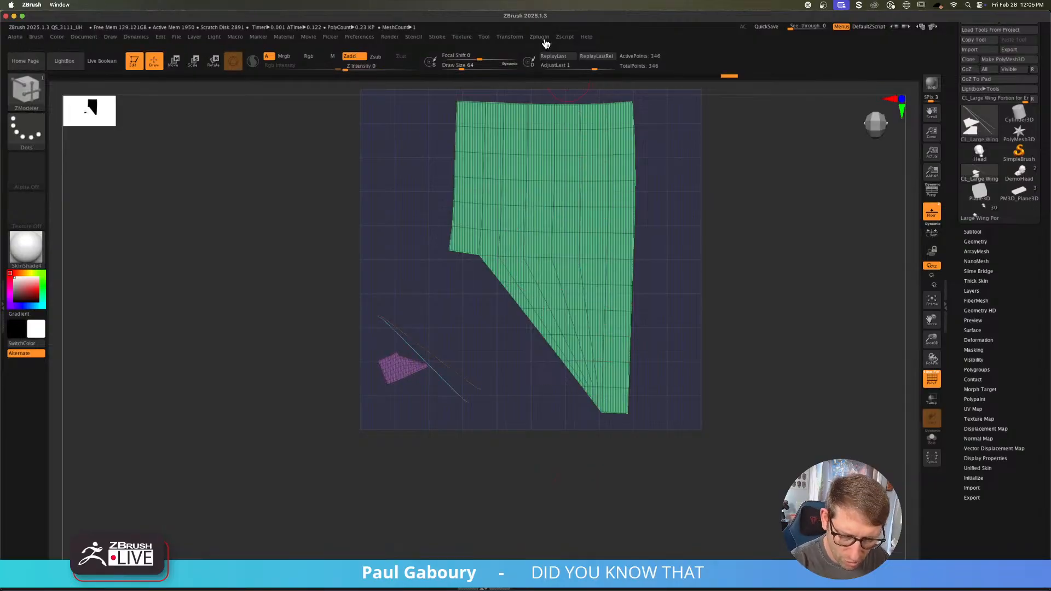
Step: Copy the clone's rearranged UVs and paste them onto the original wing panel in the X-wing tool
left_click(541, 37)
left_click(602, 369)
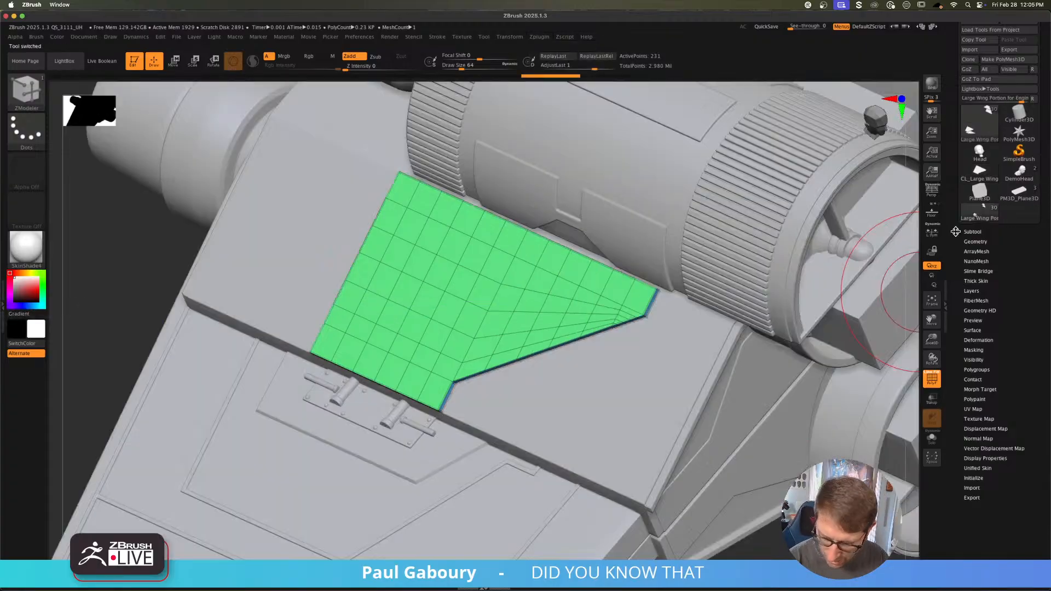
left_click(979, 212)
left_click(539, 37)
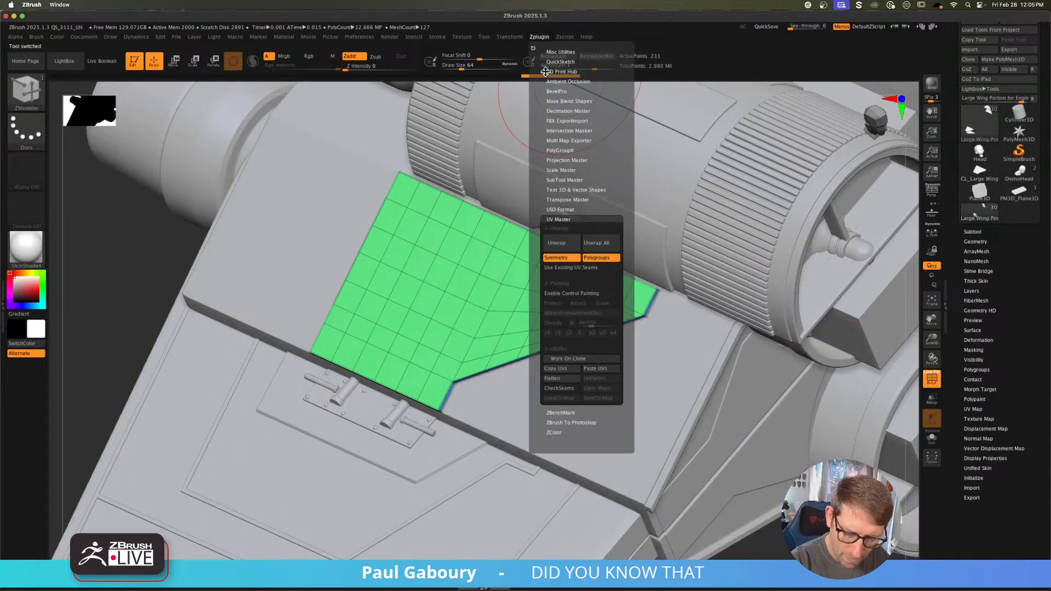
left_click(603, 368)
Step: Apply Dynamic Subdiv to the wing panel as real subdivision levels and divide it three more times, up to SDiv 8
left_click(975, 242)
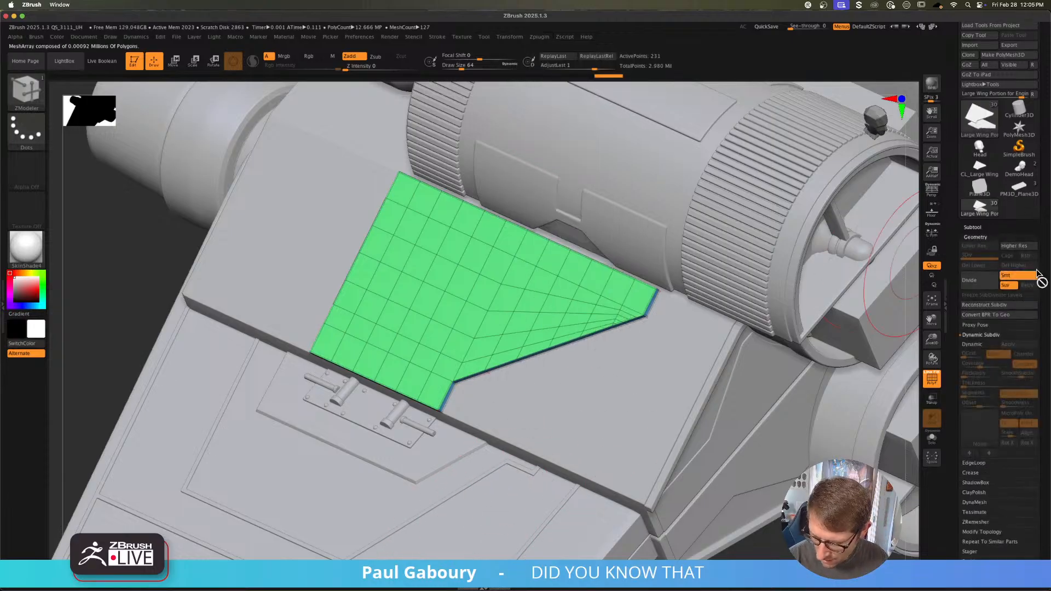
left_click(987, 345)
left_click(1021, 346)
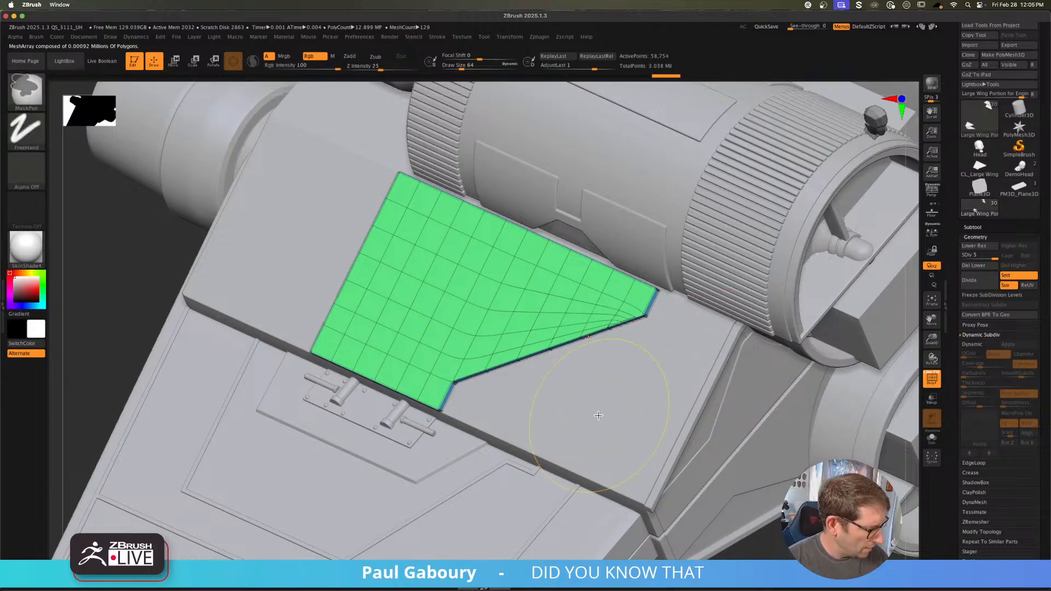
key("ctrl+d")
key("ctrl+d")
key("ctrl+d")
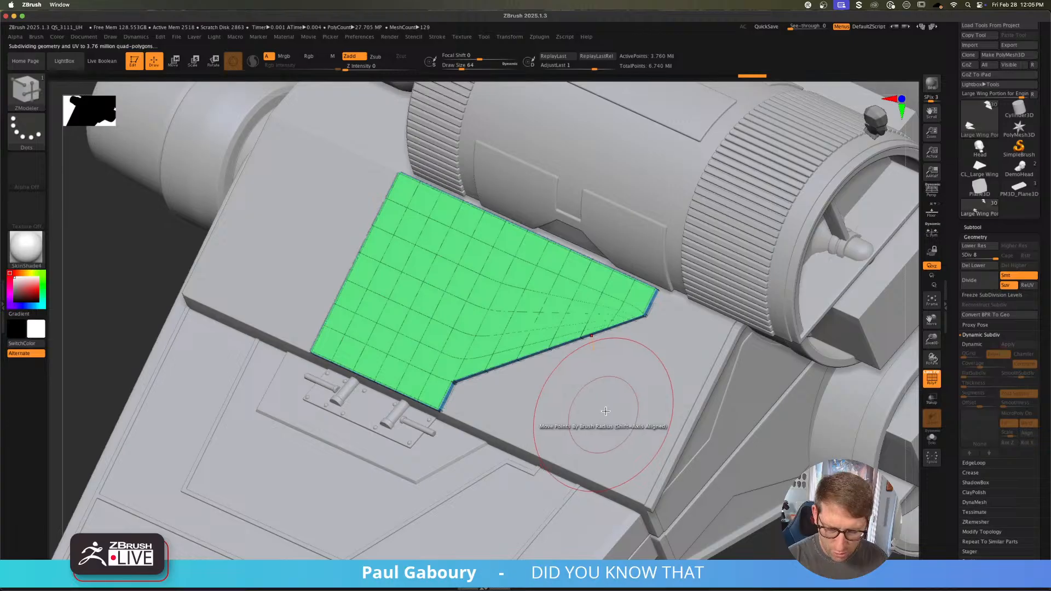
Step: Open NoiseMaker for the wing panel's surface, frame the panel in its preview and set the noise strength to about -0.0074
left_click(979, 237)
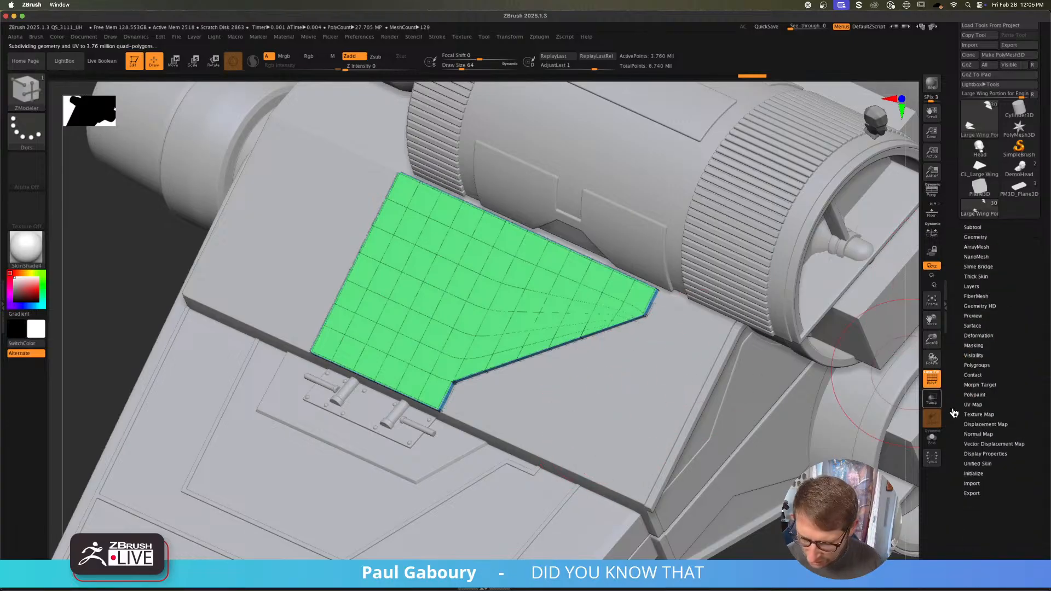
left_click(983, 326)
left_click(994, 335)
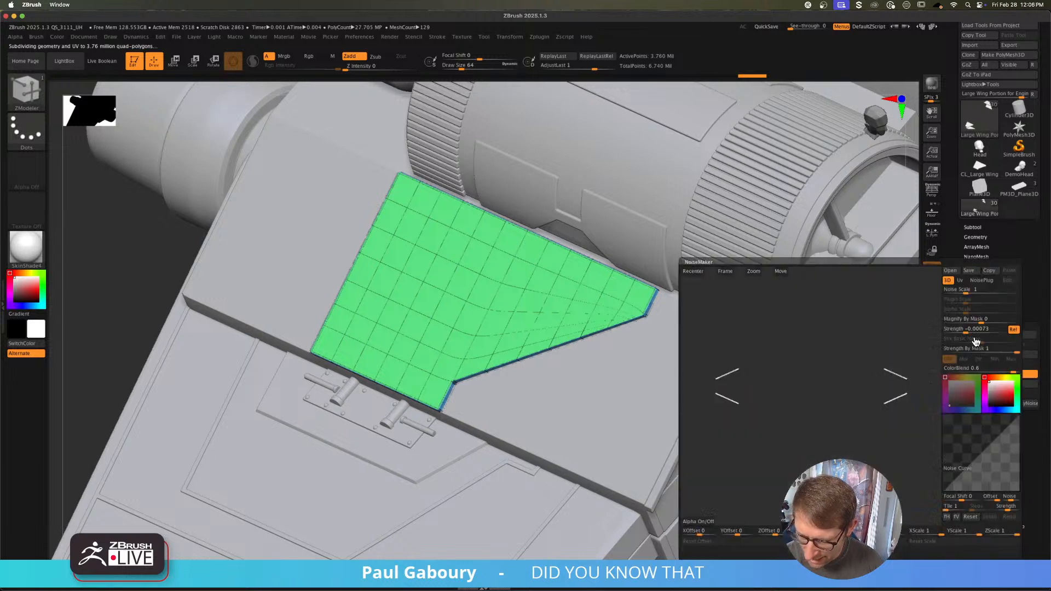
right_click_drag(841, 387, 847, 396)
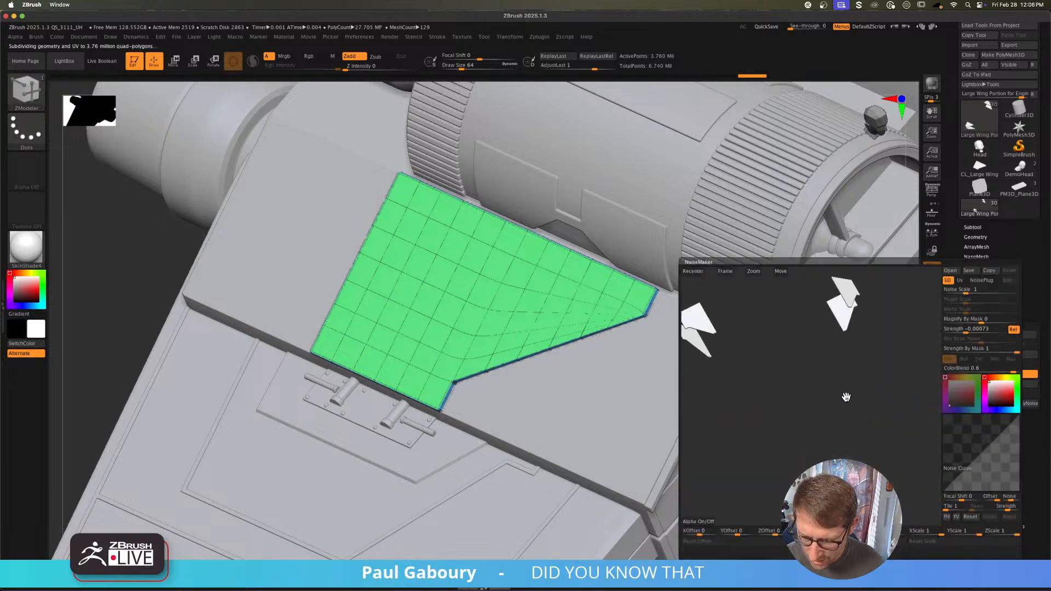
right_click_drag(791, 378, 909, 481, "alt")
right_click_drag(819, 402, 831, 413, "ctrl")
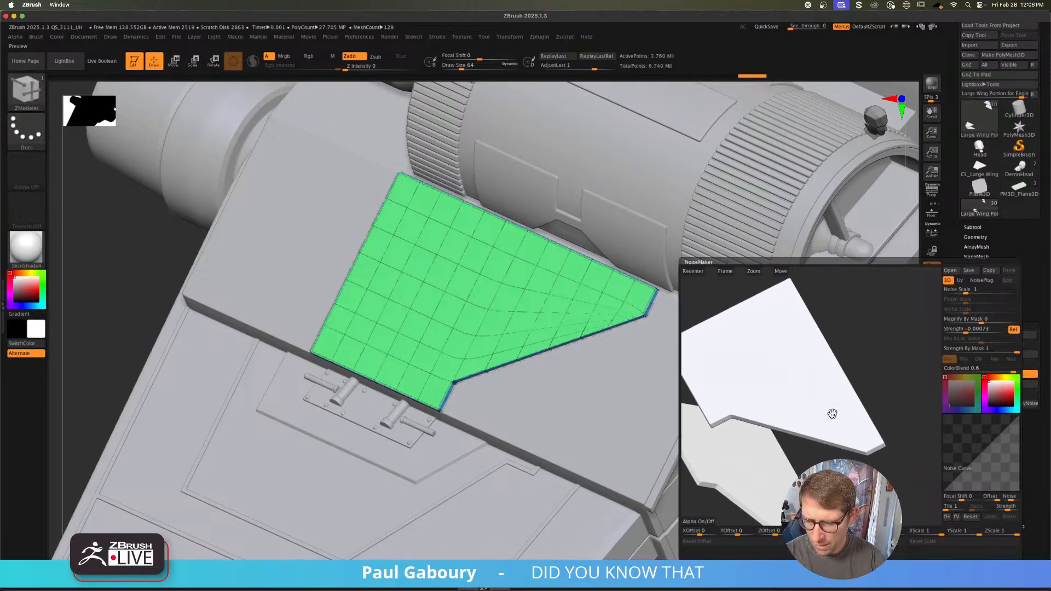
left_click_drag(965, 332, 963, 332)
Step: Load a round alpha image from disk as the NoiseMaker pattern
left_click(698, 523)
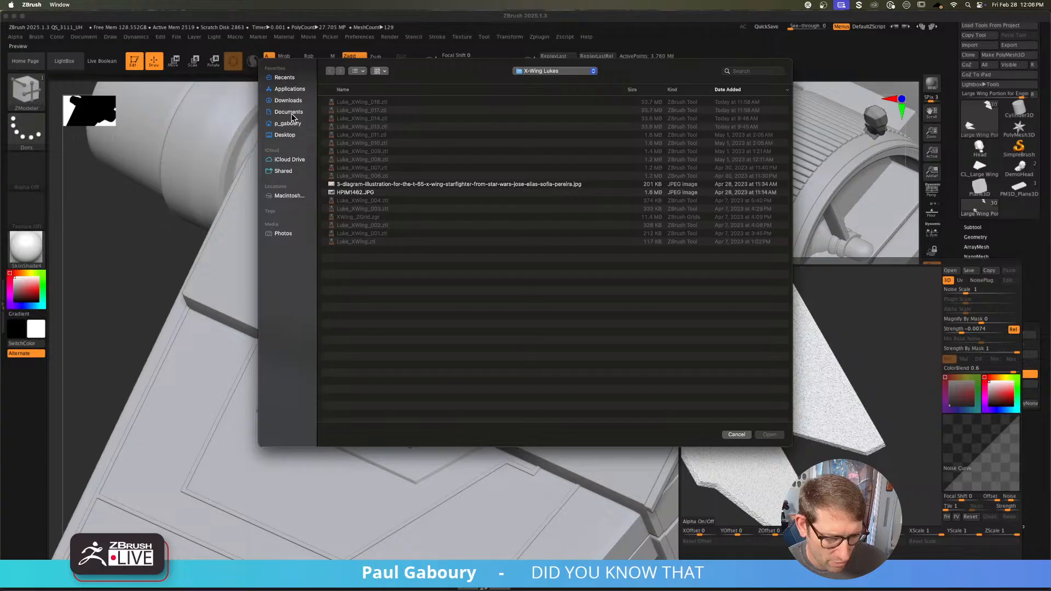
left_click(286, 135)
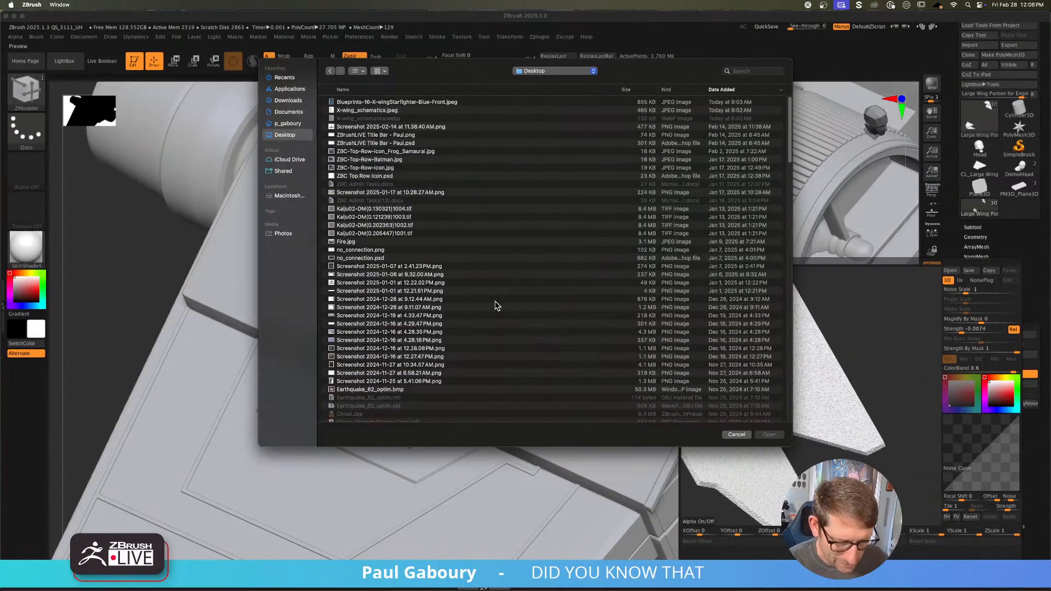
left_click(385, 225)
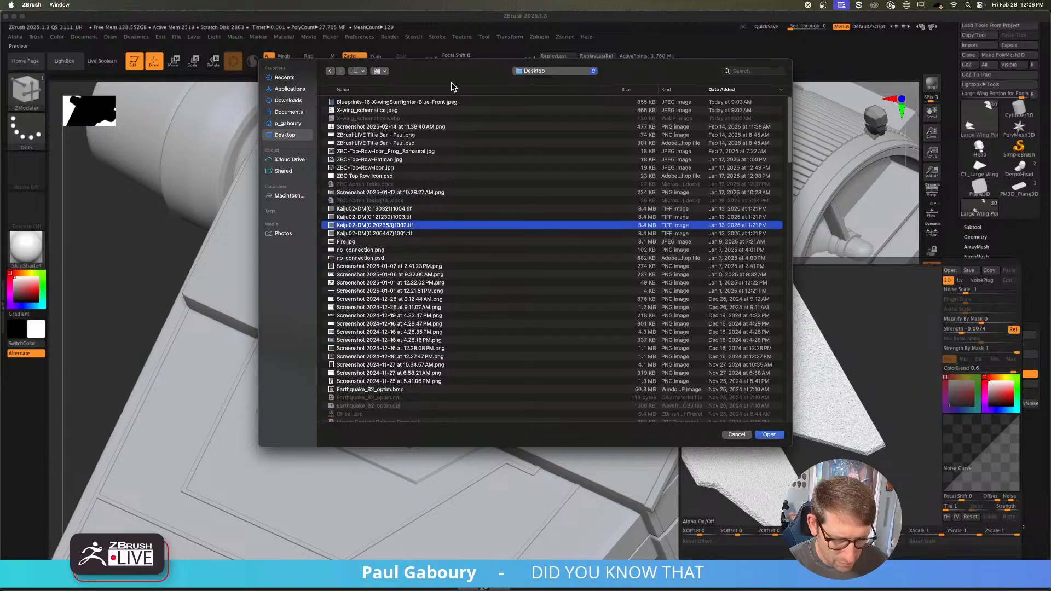
left_click_drag(452, 82, 0, 91)
key("Return")
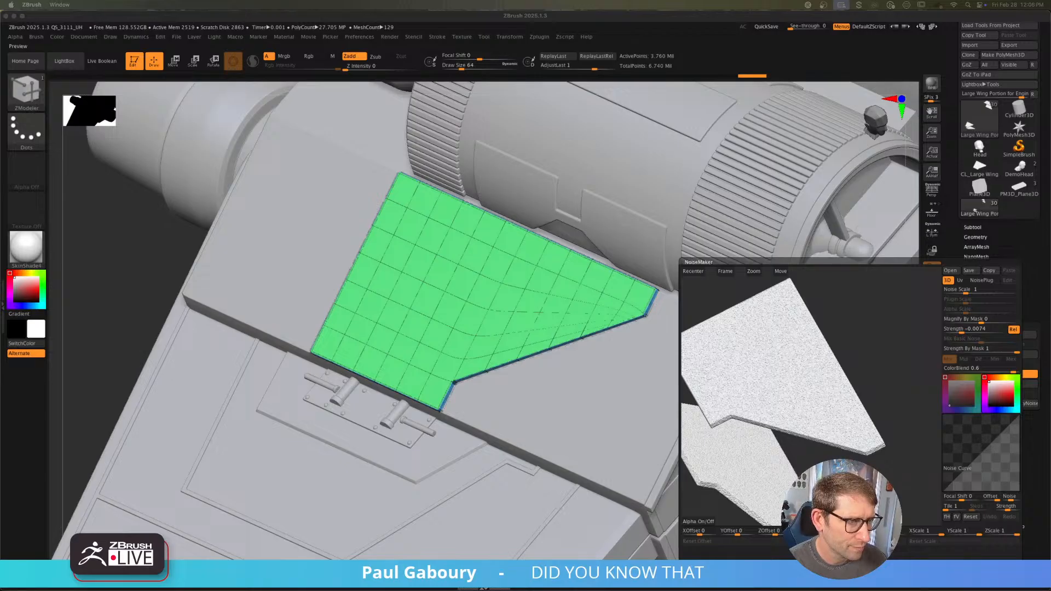
key("Return")
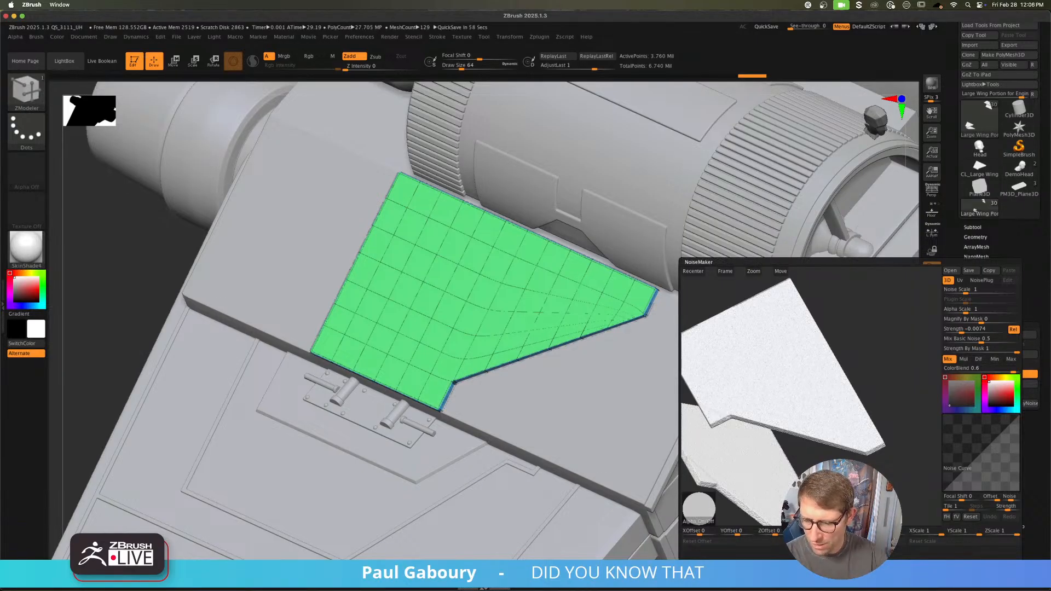
Step: Set Mix Basic Noise to 0, Alpha Scale to about 0.00795 and Strength to about -0.26871 for the circle pattern
left_click(984, 316)
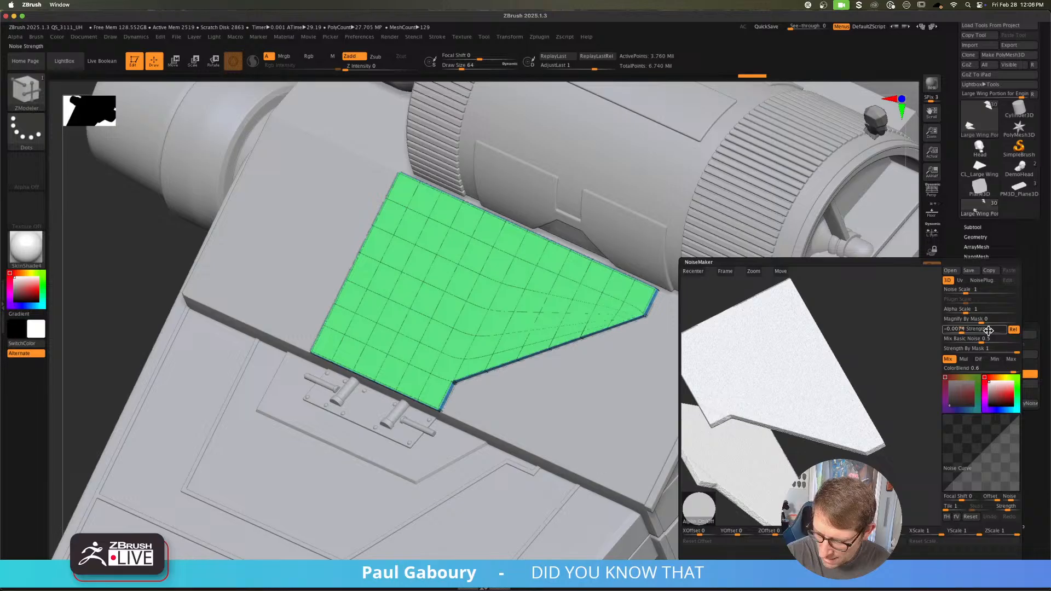
left_click_drag(981, 341, 950, 331)
left_click(978, 329)
left_click(963, 330)
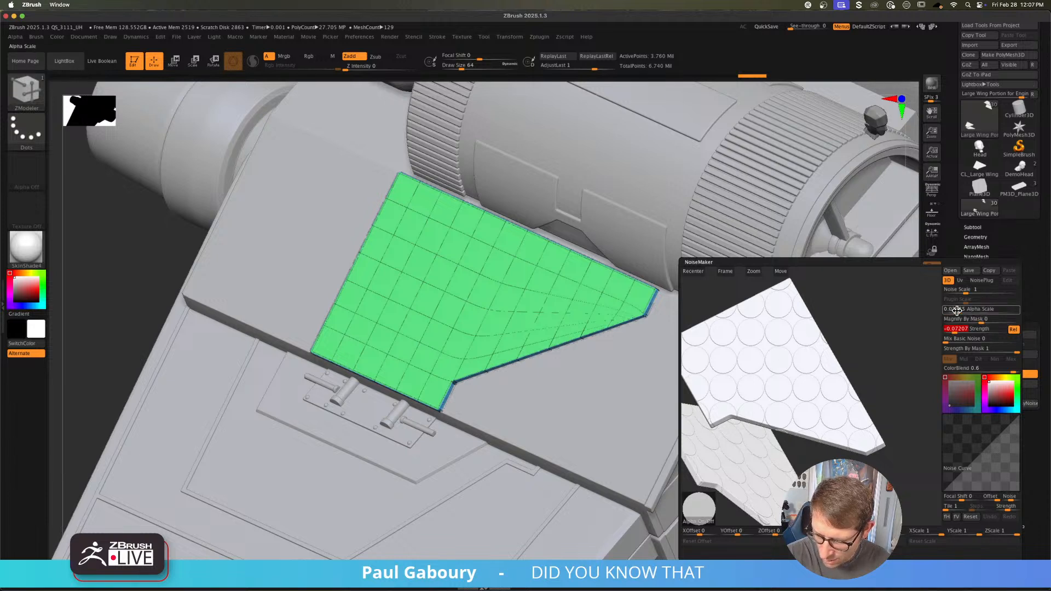
left_click_drag(955, 311, 949, 330)
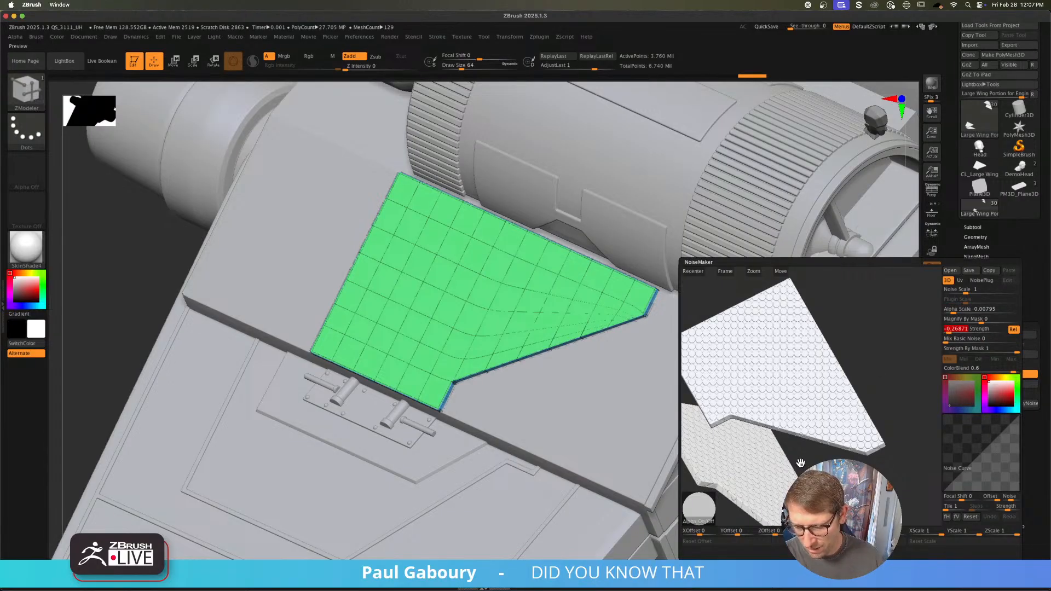
Step: Inspect the circle pattern along the panel's edges and switch the noise projection from 3D to UV
left_click_drag(803, 461, 836, 472)
right_click_drag(836, 472, 841, 498, "ctrl")
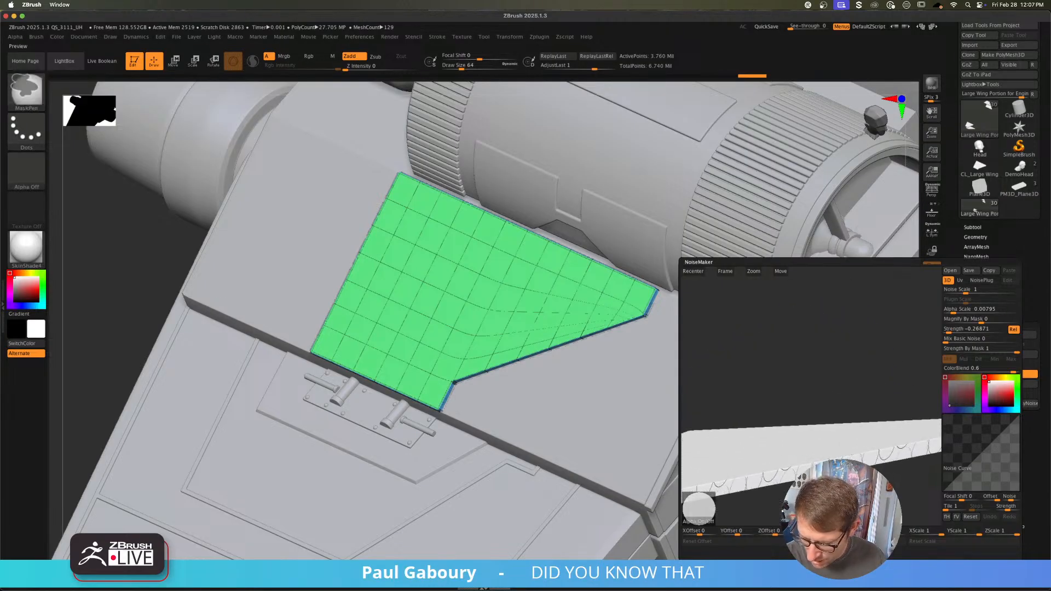
left_click_drag(841, 498, 844, 450)
left_click(960, 279)
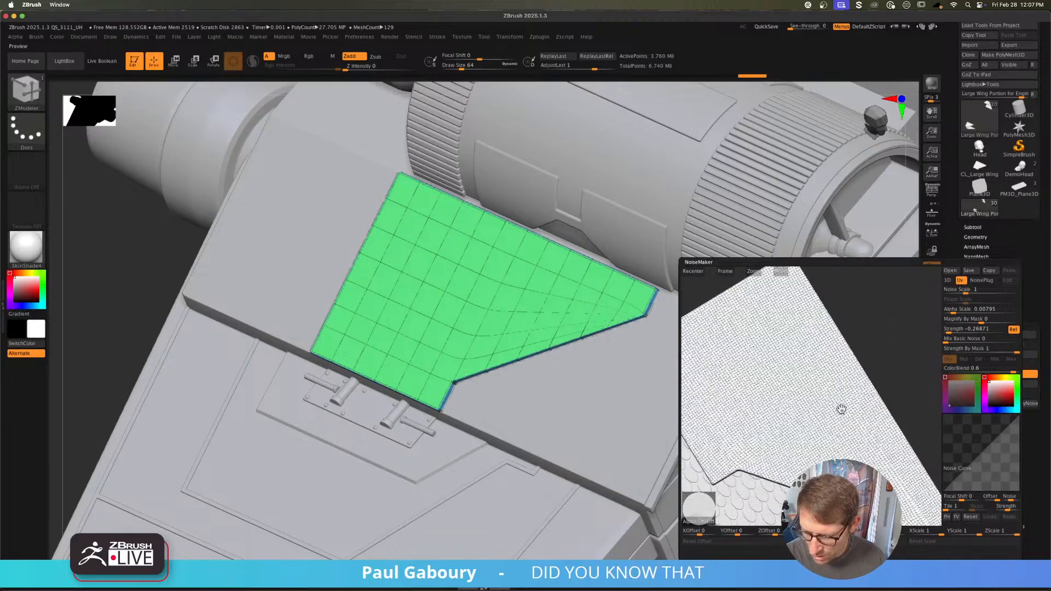
Step: Set the circle pattern's Alpha Scale to about 0.04606, adjust its Strength and accept the noise for the wing panel
mouse_move(826, 431)
left_mouse_down()
mouse_move(837, 437)
mouse_move(832, 415)
left_mouse_up()
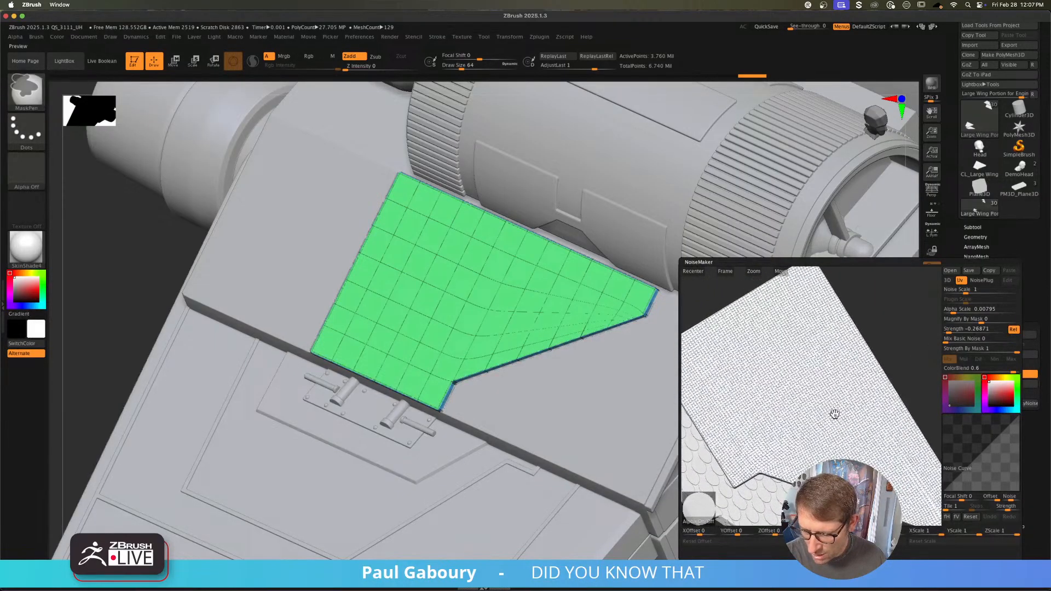
mouse_move(833, 416)
right_mouse_down("ctrl")
mouse_move(852, 451)
mouse_move(854, 395)
right_mouse_up("ctrl")
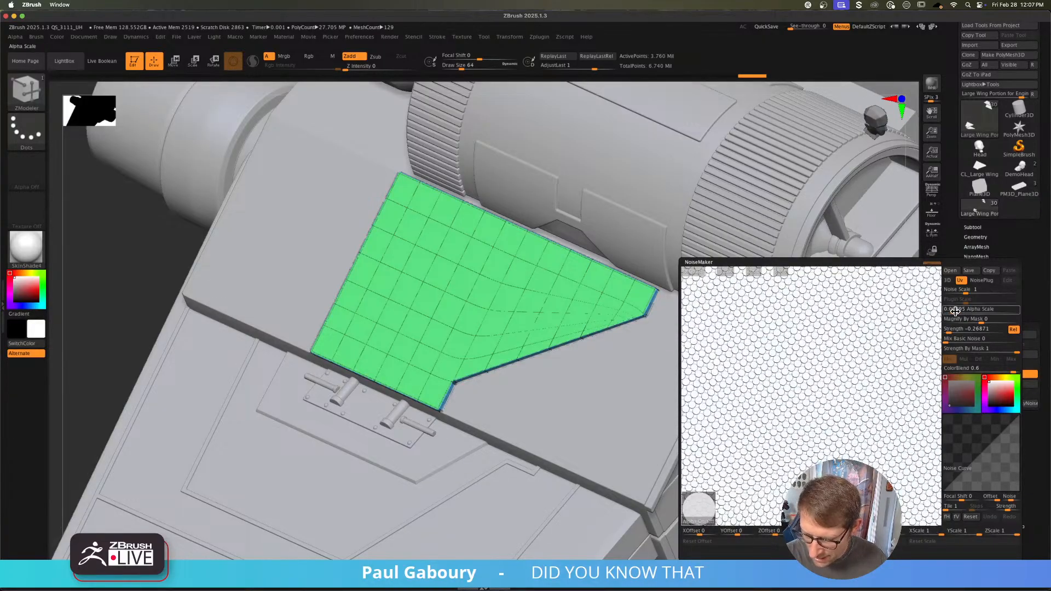
left_click_drag(954, 311, 957, 311)
right_click_drag(888, 394, 824, 385, "ctrl")
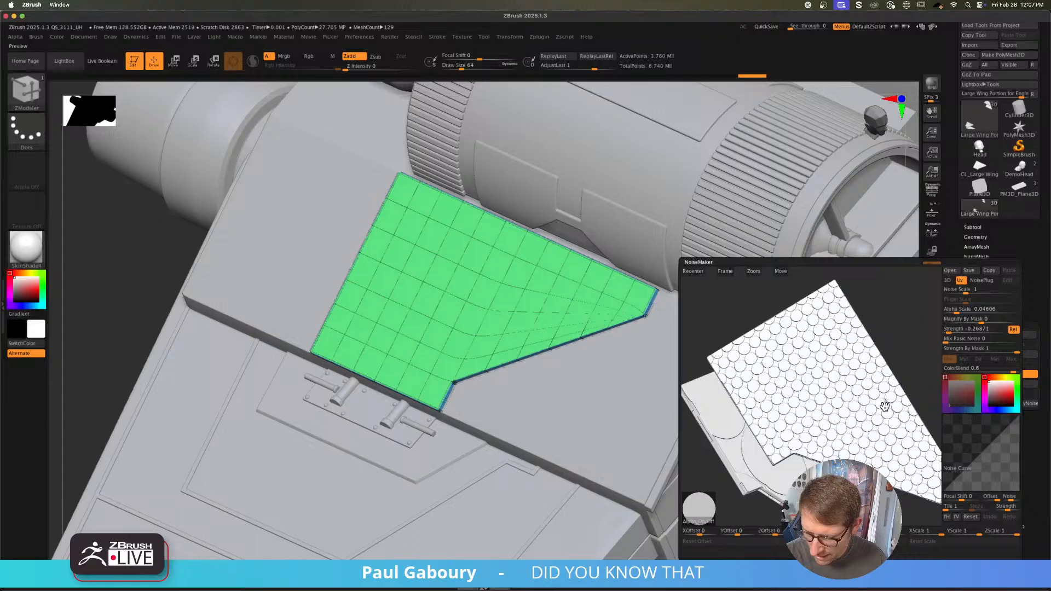
right_click_drag(885, 405, 844, 386, "alt")
right_click_drag(930, 361, 910, 390, "alt")
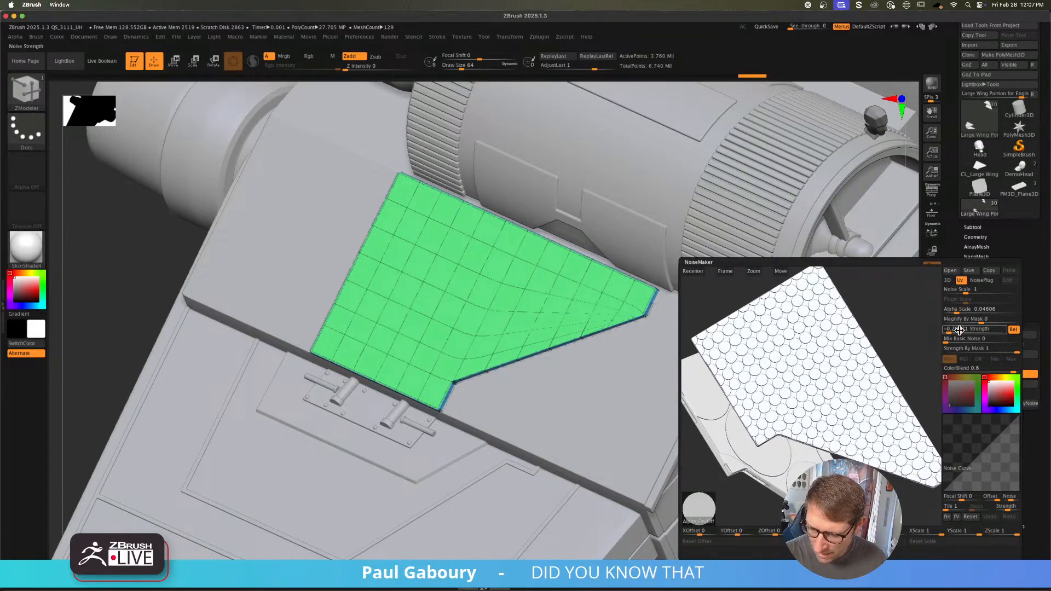
mouse_move(949, 332)
left_mouse_down()
mouse_move(995, 331)
mouse_move(951, 330)
mouse_move(954, 315)
left_mouse_up()
left_click(783, 567)
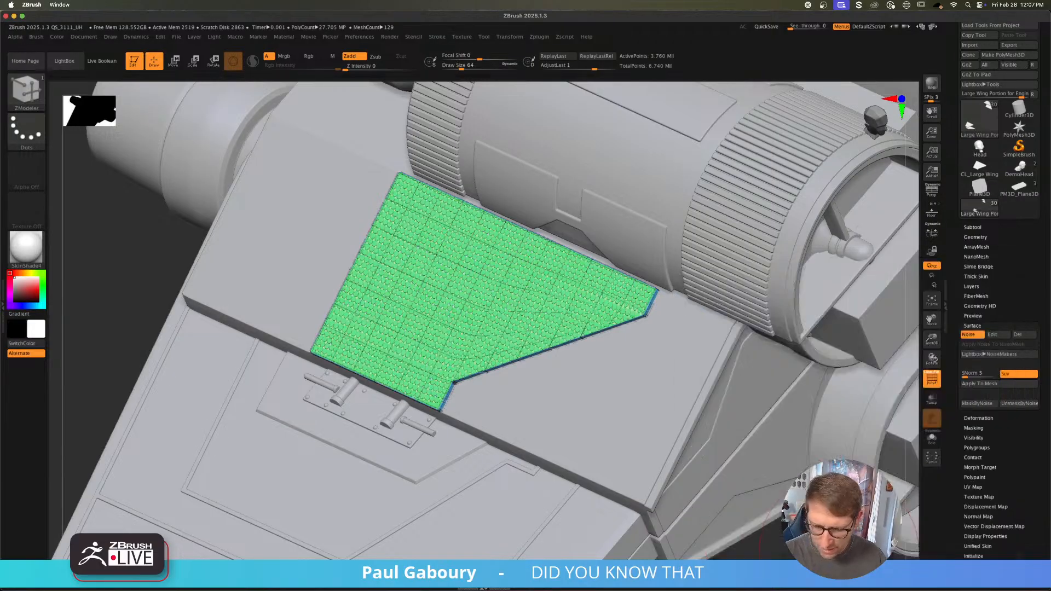
Step: Hide the polyframe and reduce the Draw Size to 20 while viewing the noise pattern on the wing panel
key("shift+f")
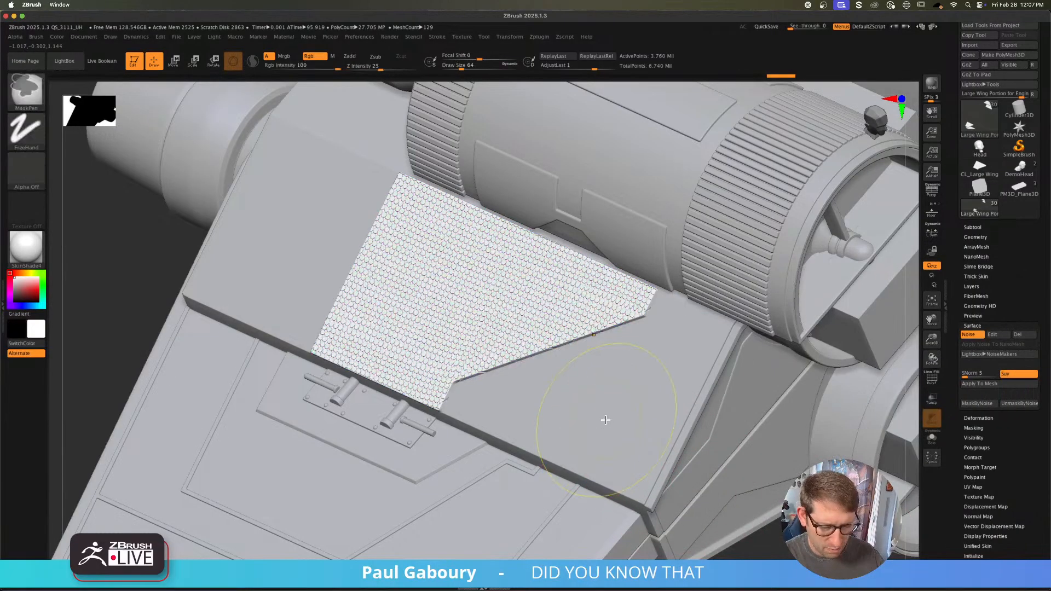
mouse_move(596, 412)
right_mouse_down("ctrl")
mouse_move(598, 376)
mouse_move(590, 399)
mouse_move(593, 391)
right_mouse_up("ctrl")
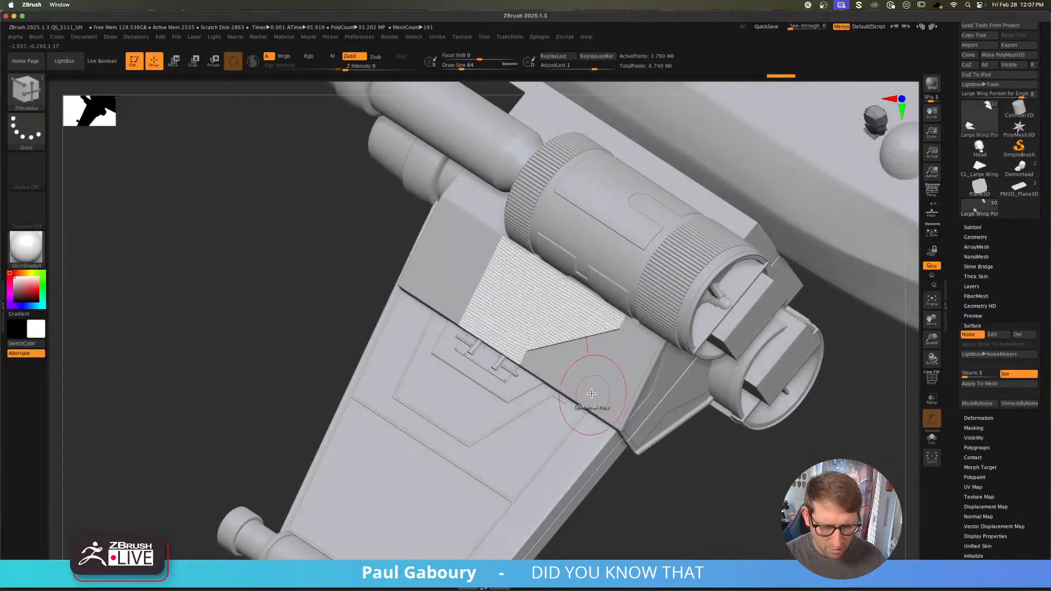
key("s")
left_click_drag(675, 508, 667, 509)
mouse_move(675, 506)
right_mouse_down()
mouse_move(684, 495)
mouse_move(677, 487)
right_mouse_up()
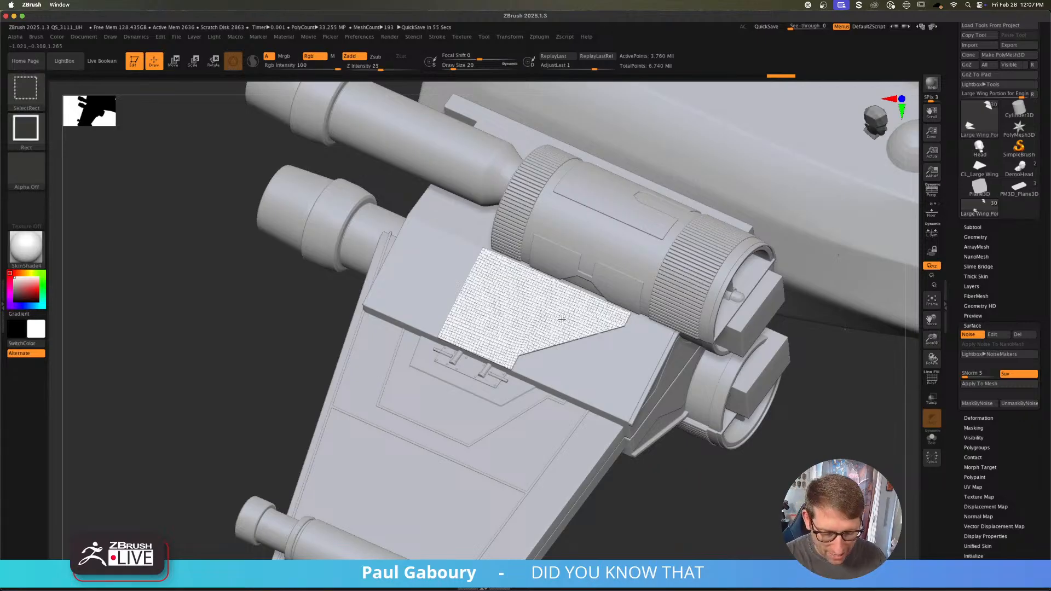
Step: Clear the mask from the wing panel and apply its surface noise to the mesh
left_click(562, 319, "ctrl+shift")
left_click(685, 488, "ctrl")
left_click(685, 488, "ctrl+shift")
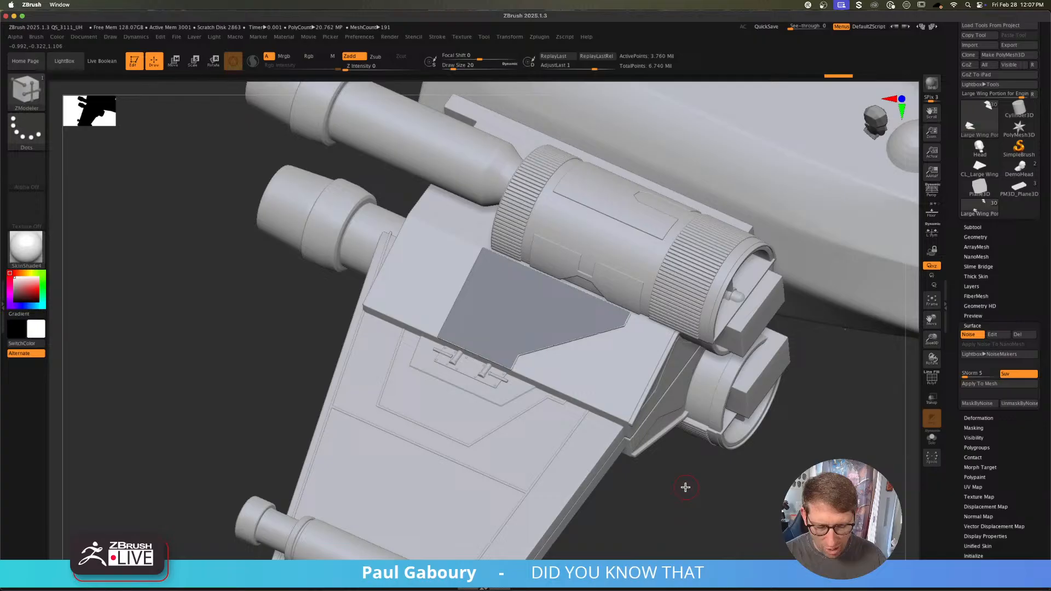
left_click(684, 487, "ctrl")
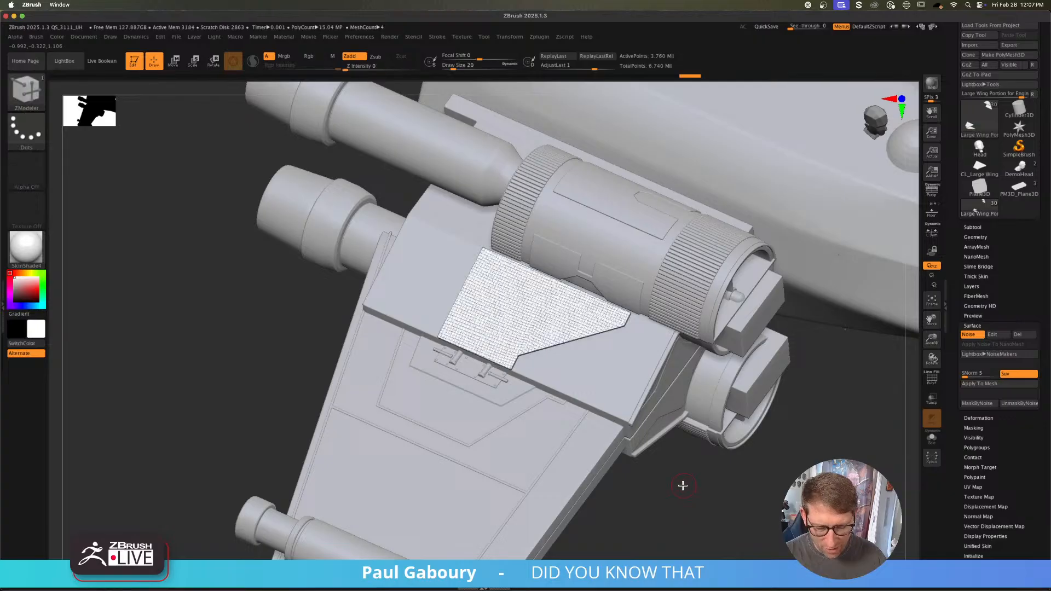
left_click(979, 384)
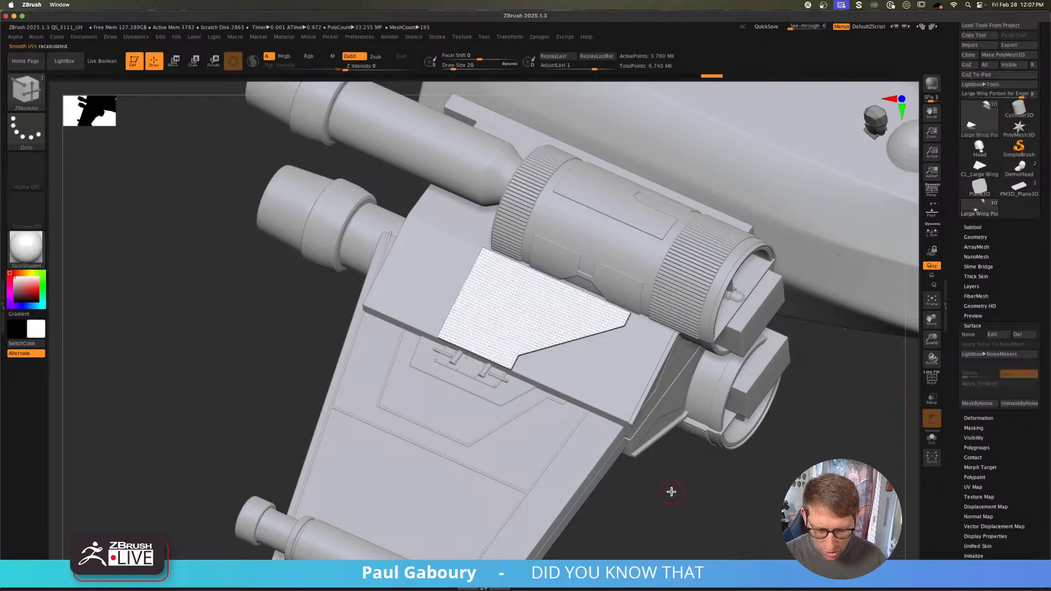
Step: Examine the applied circle detail on the wing panels on both sides of the ship
mouse_move(672, 491)
left_mouse_down("ctrl")
mouse_move(682, 510)
mouse_move(667, 471)
left_mouse_up("ctrl")
mouse_move(666, 471)
right_mouse_down()
mouse_move(725, 420)
mouse_move(617, 468)
right_mouse_up()
mouse_move(616, 469)
left_mouse_down()
mouse_move(725, 415)
mouse_move(720, 373)
left_mouse_up()
mouse_move(704, 284)
right_mouse_down("ctrl")
mouse_move(744, 359)
mouse_move(657, 318)
mouse_move(664, 309)
right_mouse_up("ctrl")
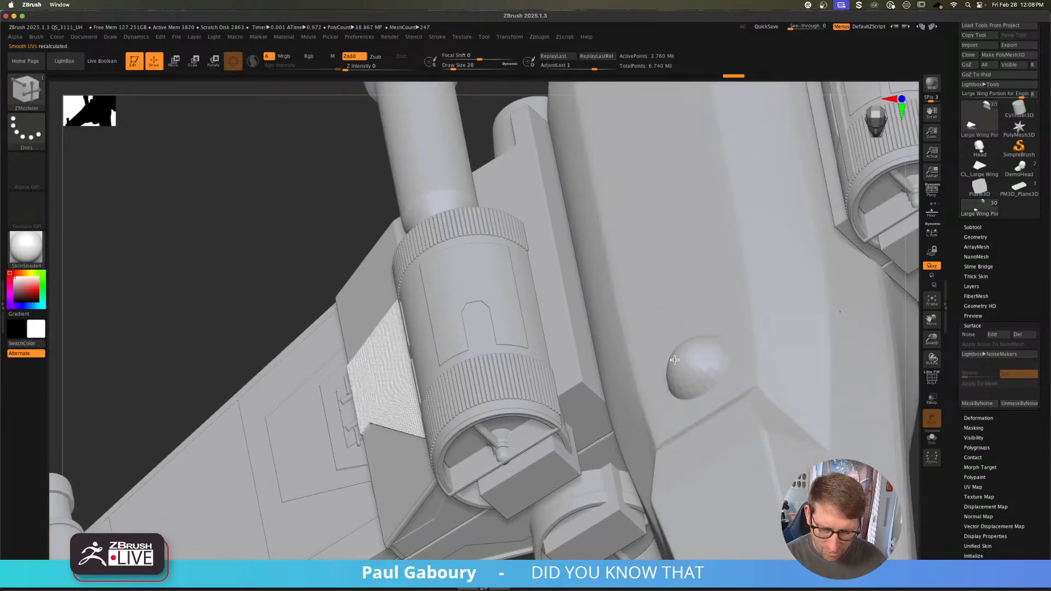
right_click_drag(806, 281, 644, 379, "alt")
right_click_drag(825, 227, 606, 431, "alt")
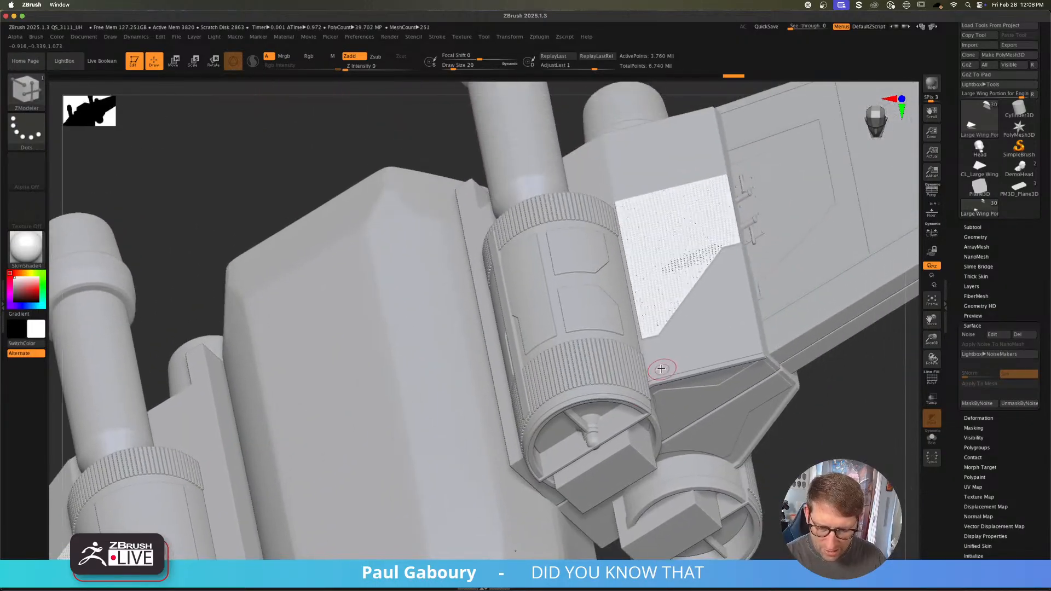
right_click_drag(650, 330, 537, 373, "ctrl")
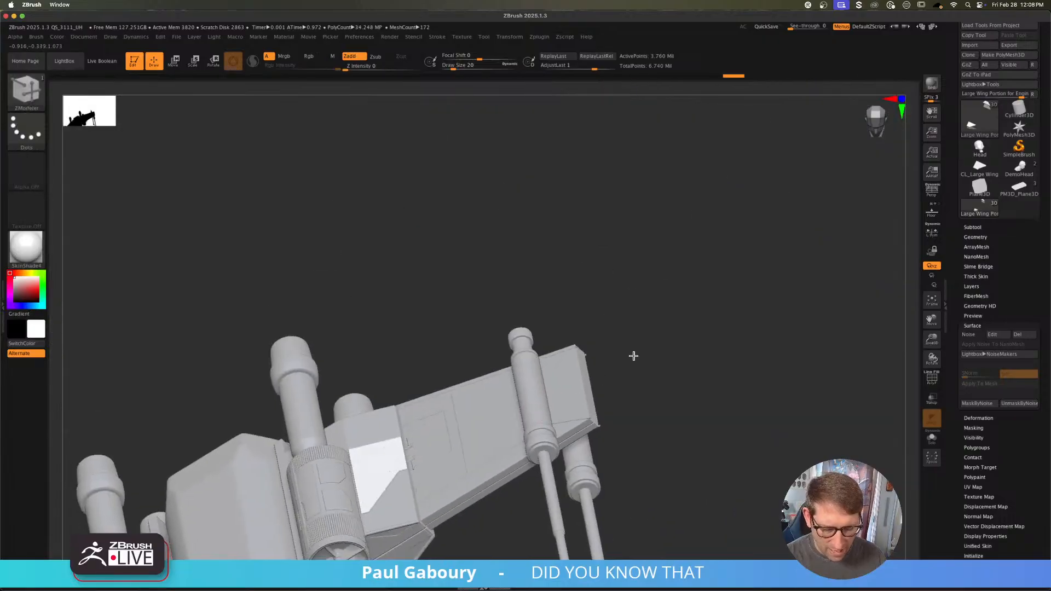
right_click_drag(634, 356, 854, 210, "alt")
right_click_drag(579, 393, 725, 275, "alt")
mouse_move(493, 348)
right_mouse_down()
mouse_move(466, 361)
mouse_move(514, 418)
right_mouse_up()
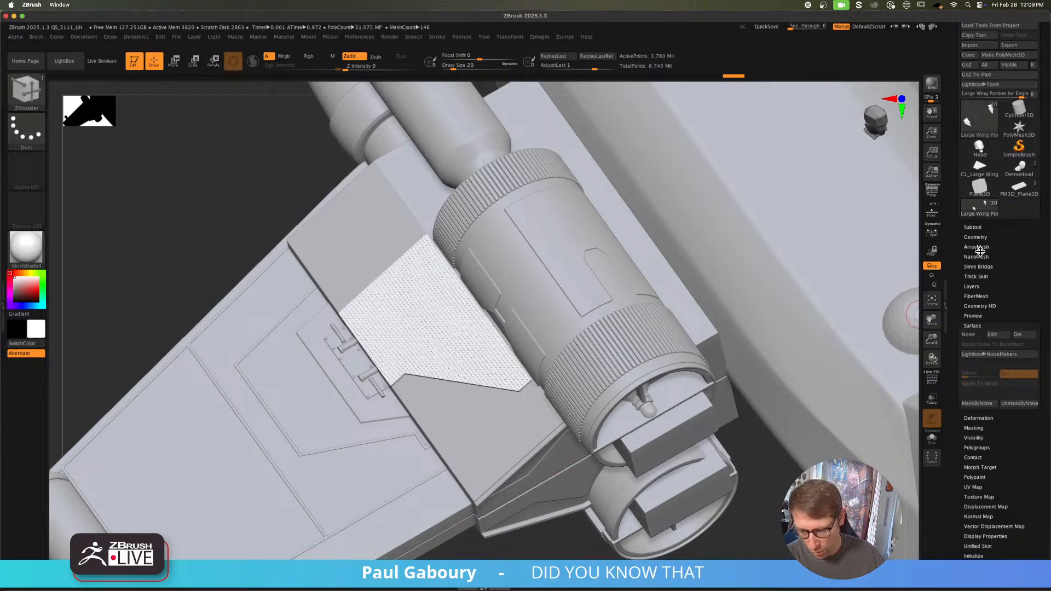
Step: Expand the Subtool list and undo the applied noise, the masking and the wing panel's highest subdivision
left_click(972, 227)
key("ctrl+z")
key("ctrl+z")
key("ctrl+z")
key("ctrl+z")
key("ctrl+z")
key("ctrl+z")
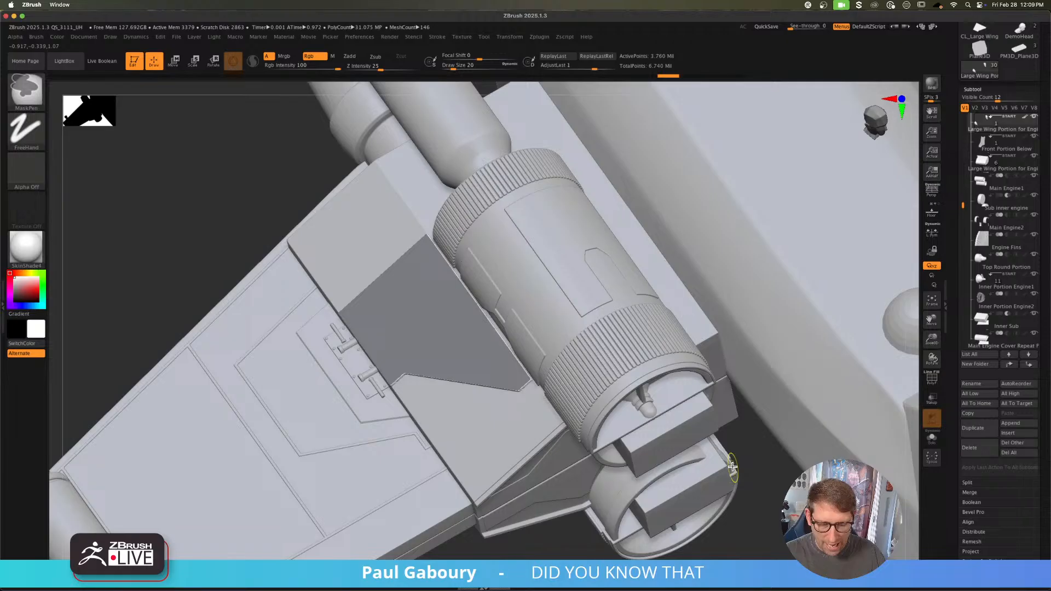
key("ctrl+z")
key("ctrl+z")
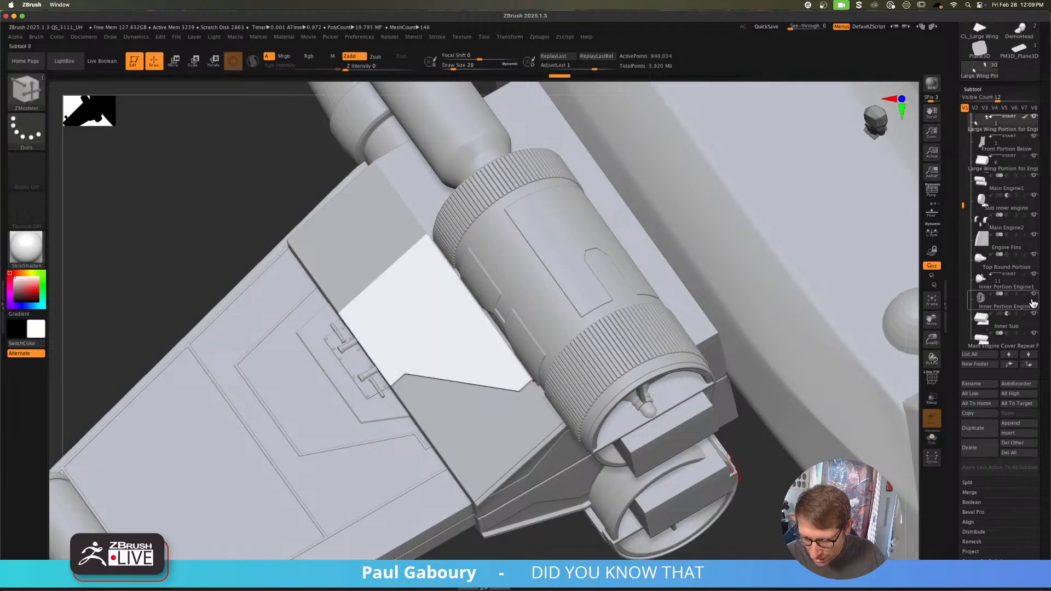
Step: Show the polyframe and undo the wing panel's remaining subdivisions down to its low-poly mesh
left_click_drag(1042, 299, 1041, 365)
left_click_drag(963, 340, 963, 318)
key("shift+f")
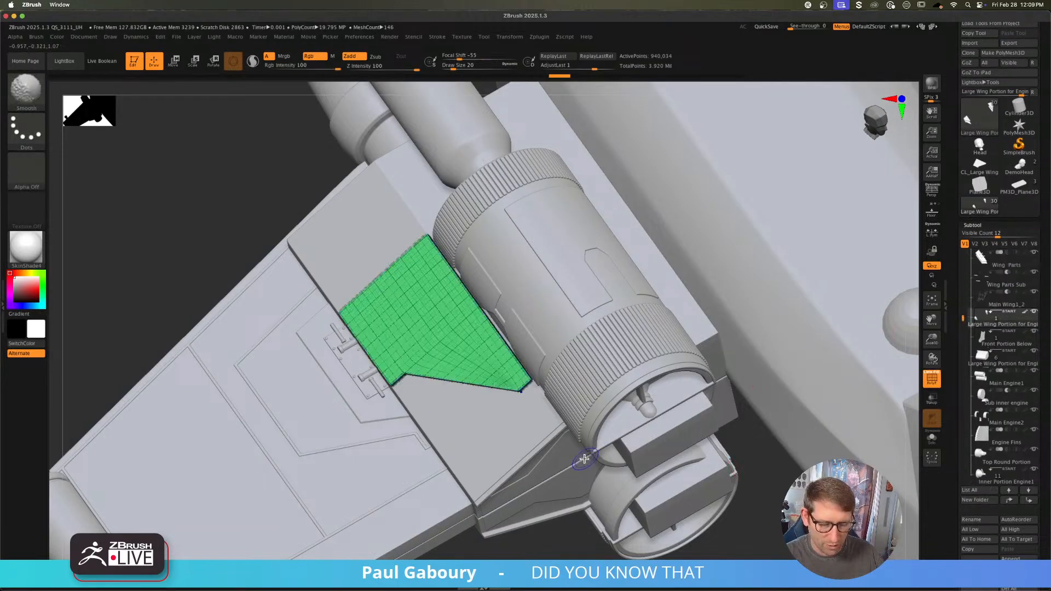
key("ctrl+z")
key("ctrl+z")
key("ctrl+z")
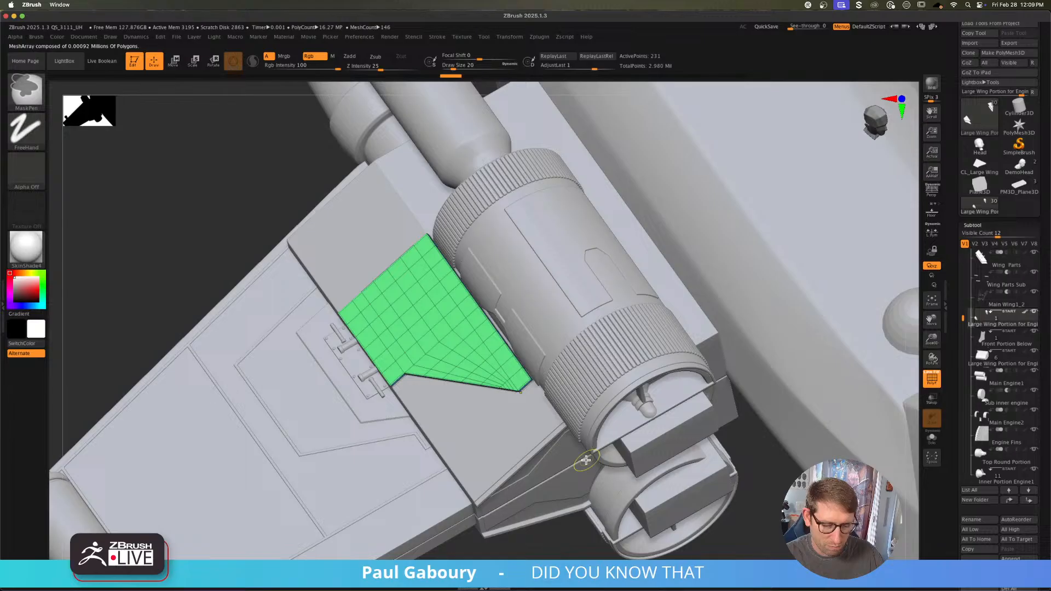
Step: Undo the edge loops added to the wing panel, stepping through the history to where the panel sits against the engine
right_click_drag(586, 452, 549, 430, "ctrl")
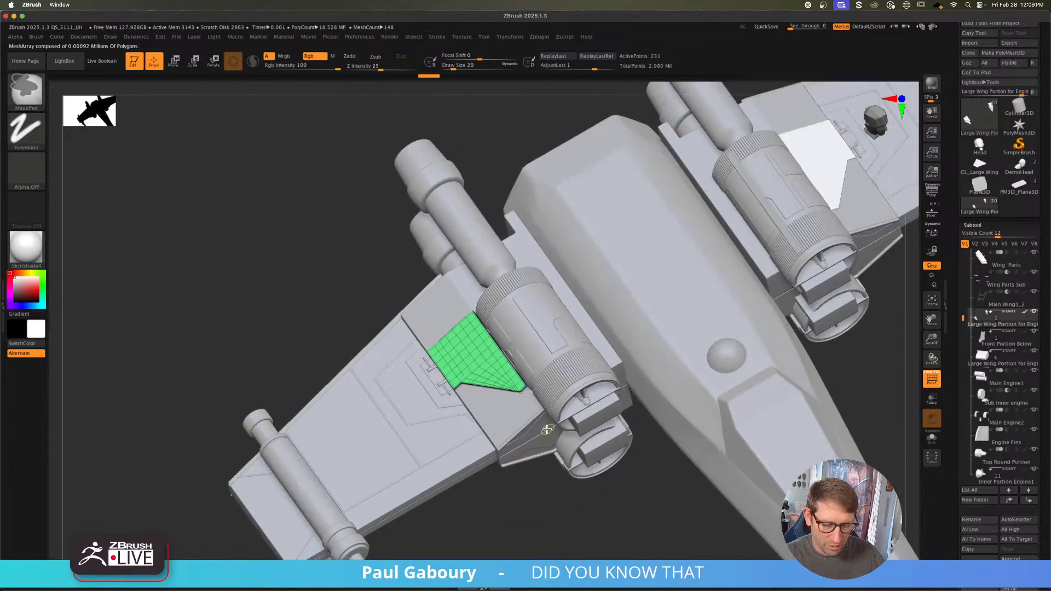
key("ctrl+z")
key("ctrl+z")
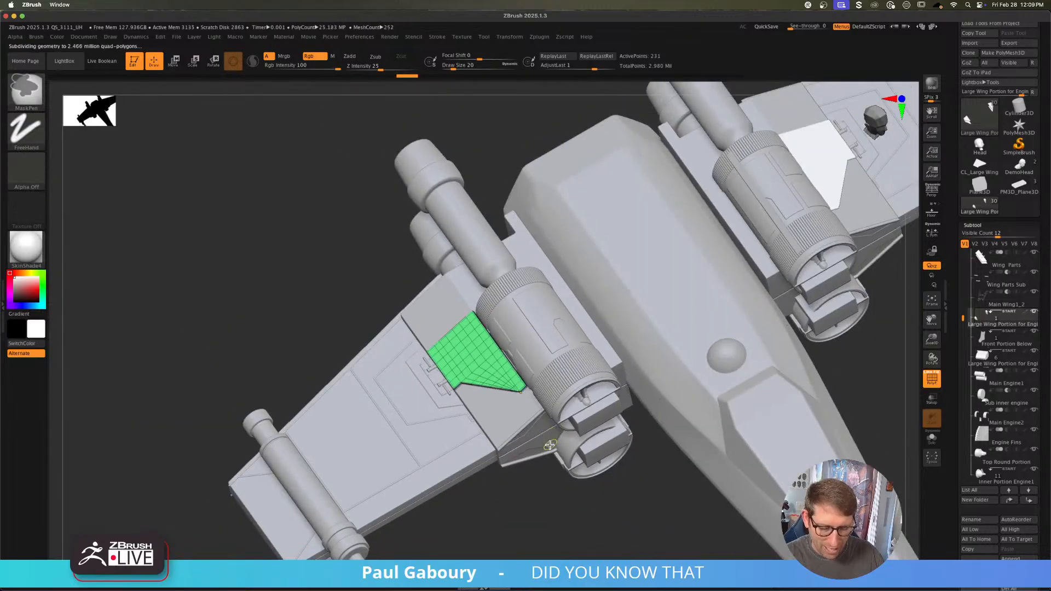
key("ctrl+z")
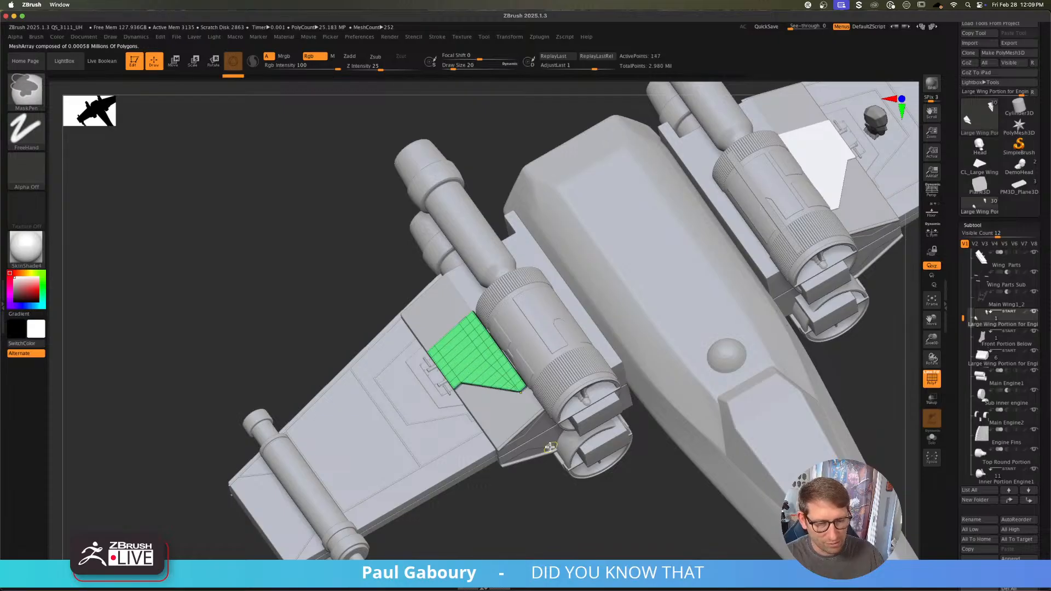
key("ctrl+z")
key("ctrl+z")
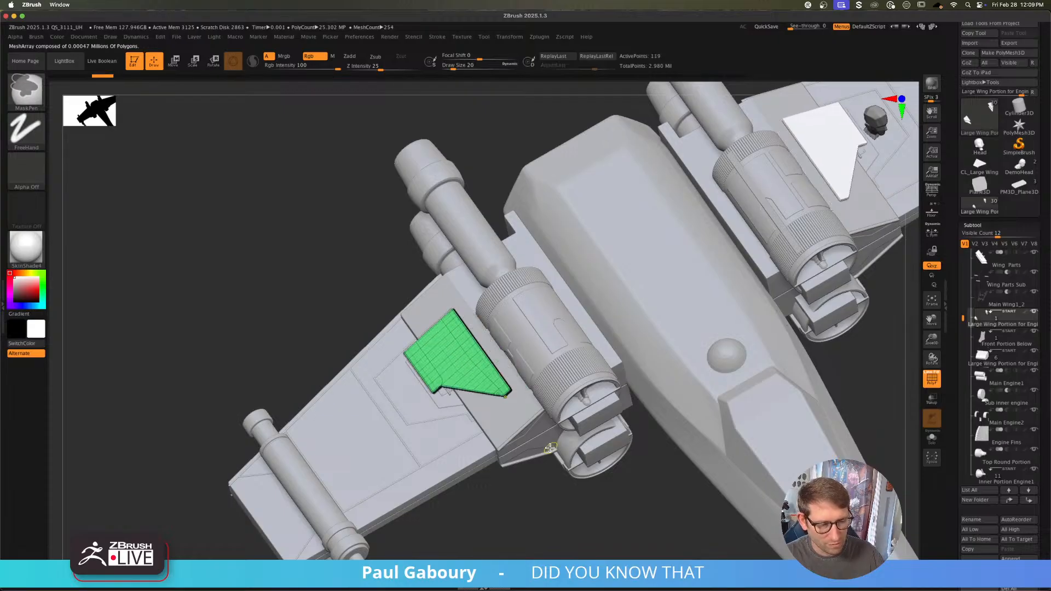
key("ctrl+z")
key("ctrl+shift+z")
key("ctrl+shift+z")
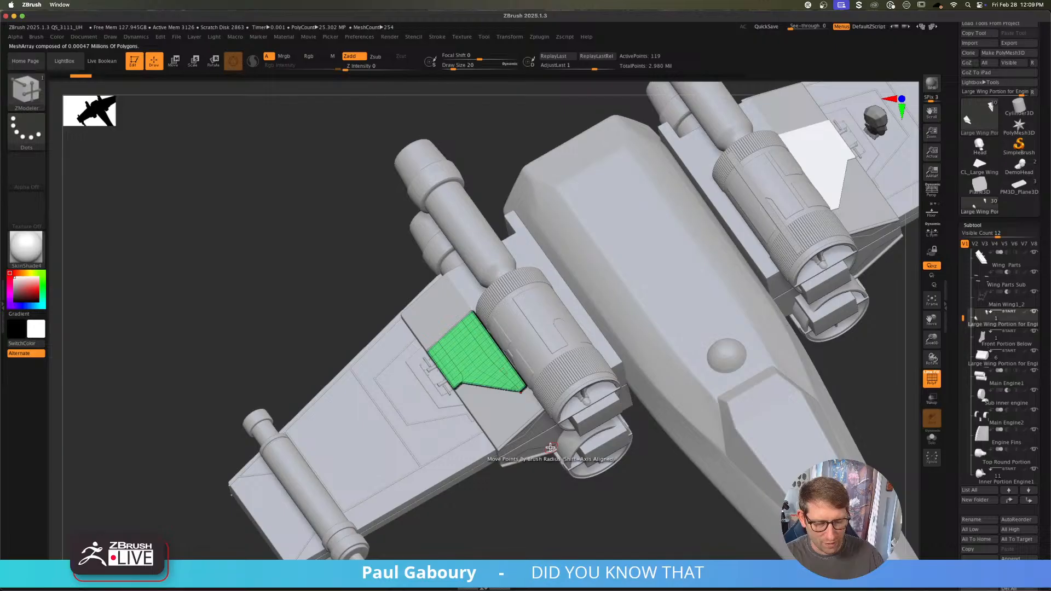
Step: With ZModeler, mark the wing panel's central strips as a temporary white polygroup and allow the newer undo history entries to be discarded
key("shift+f")
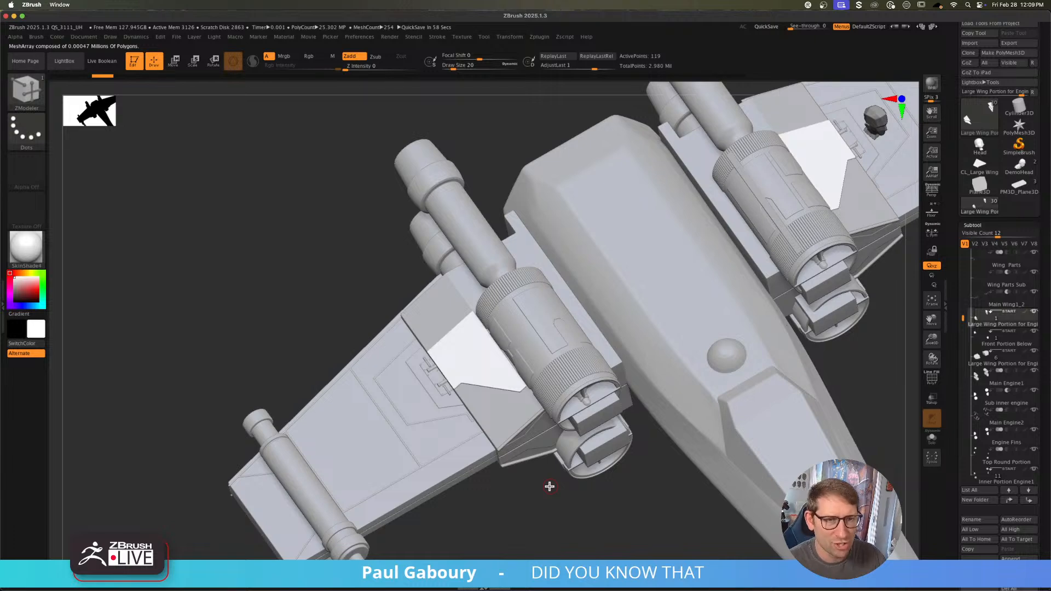
key("shift+f")
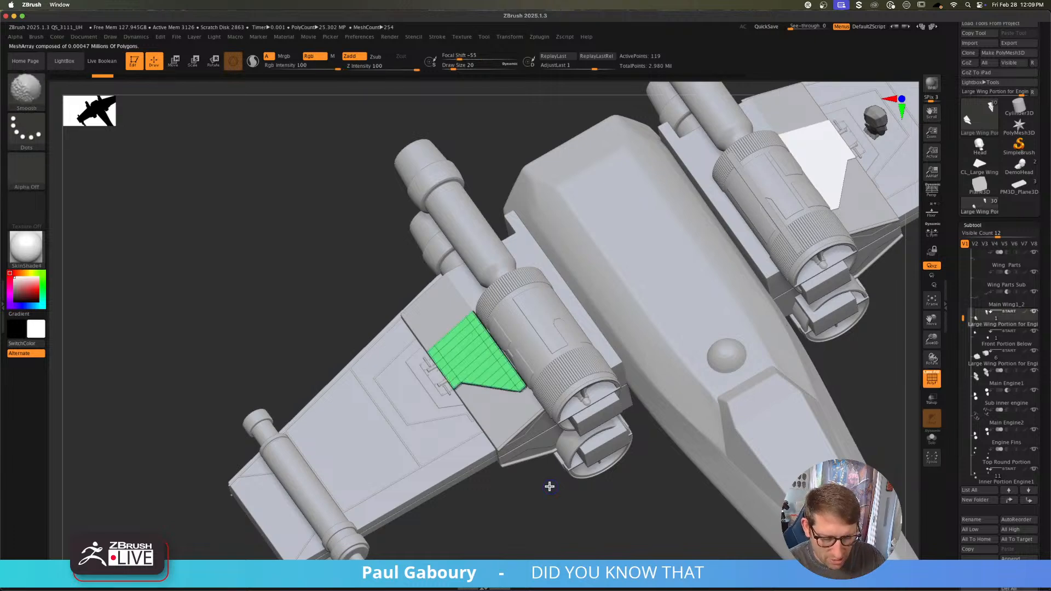
right_click_drag(486, 350, 498, 385, "ctrl")
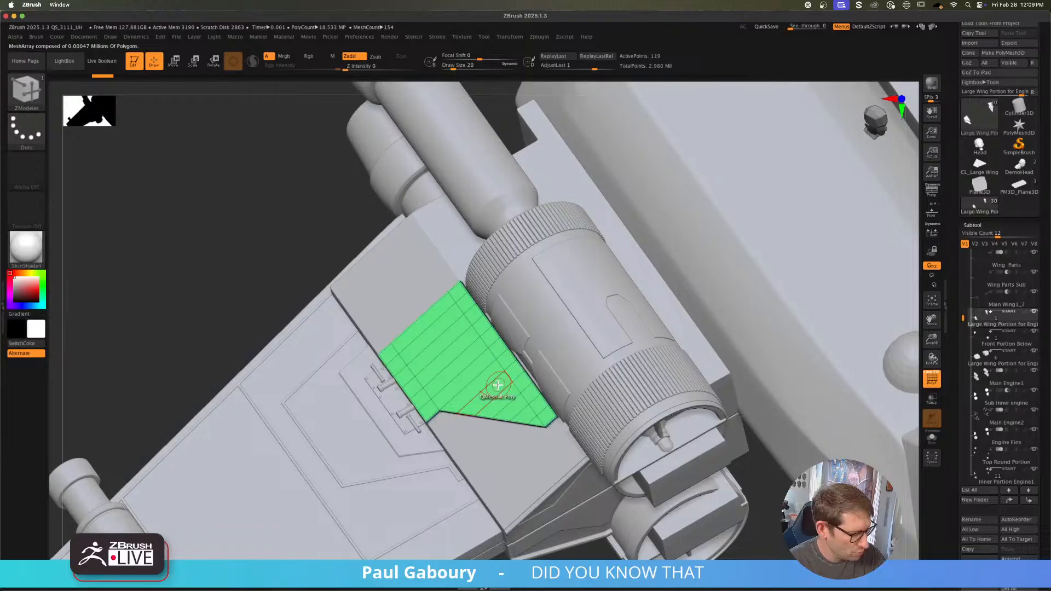
key("b")
key("z")
key("m")
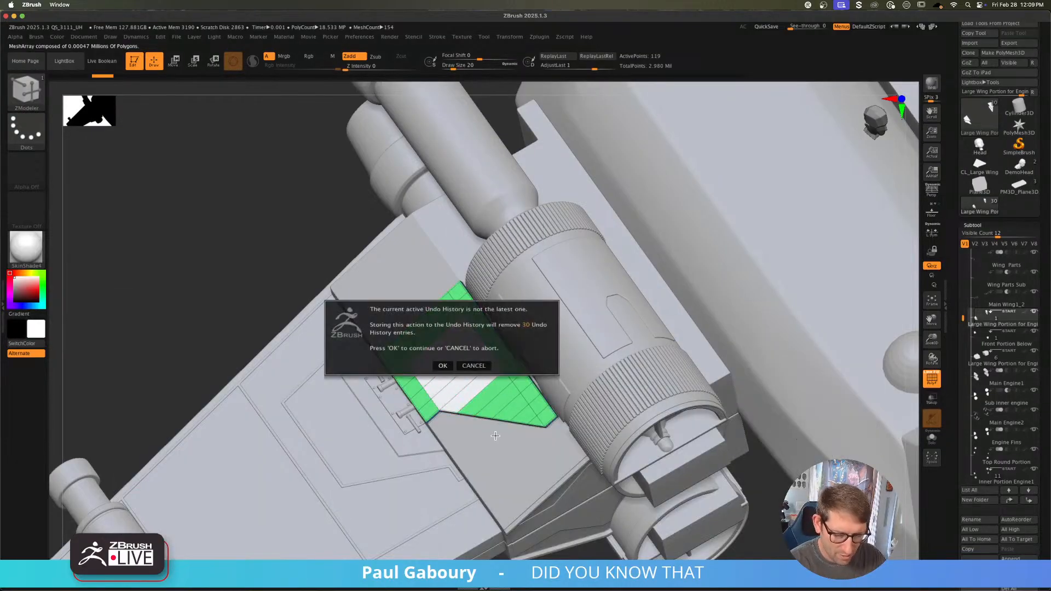
left_click(442, 366)
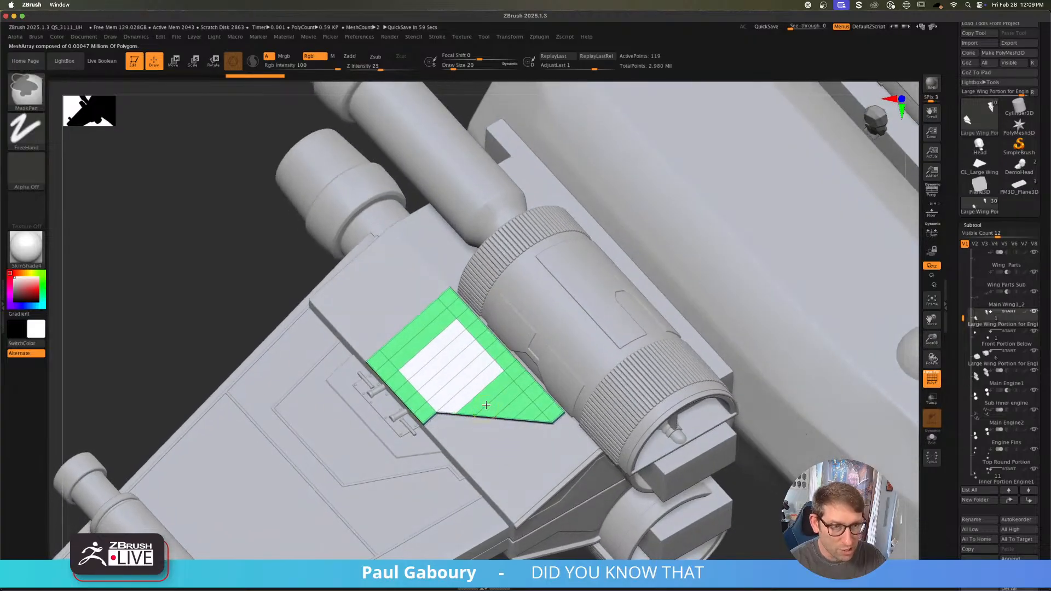
Step: Return the white central strips to the wing panel's green polygroup with ZModeler, undoing the first attempts along the way
right_click_drag(494, 393, 514, 437, "ctrl")
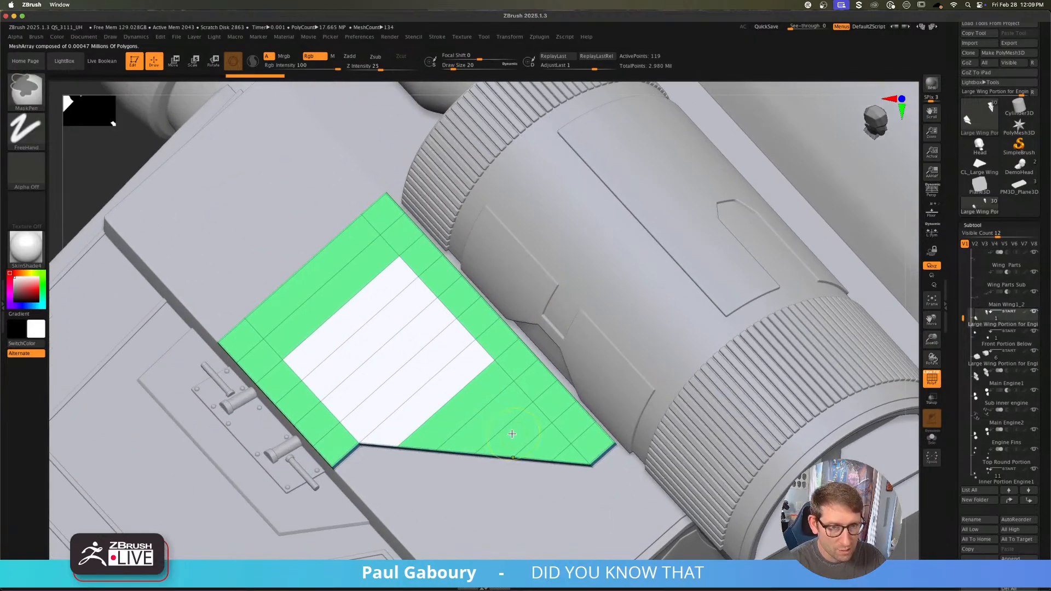
left_click(421, 353)
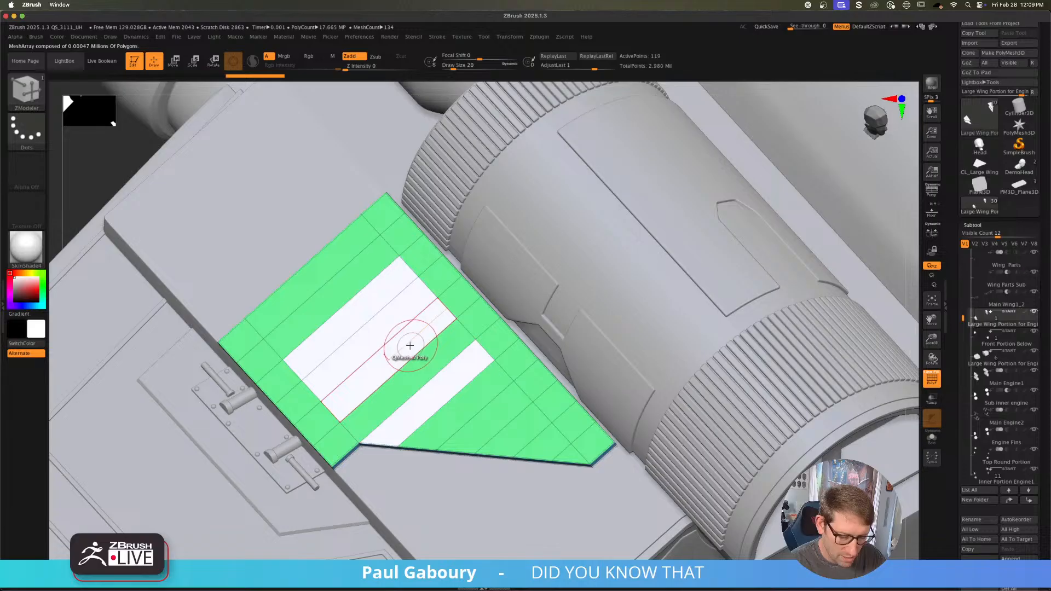
left_click(402, 335)
left_click(394, 322)
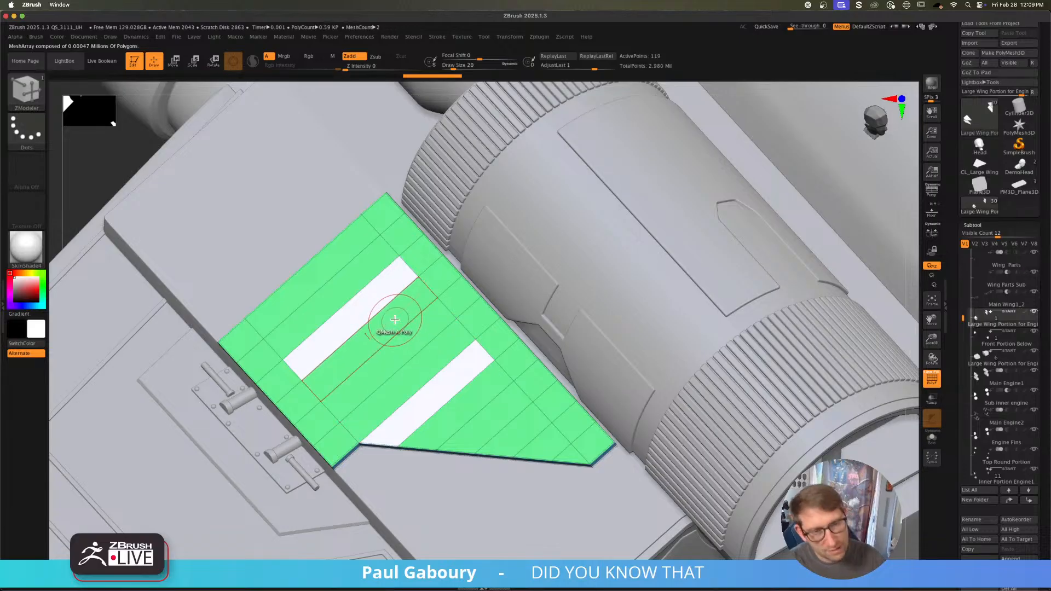
key("ctrl+z")
key("ctrl+z")
key("ctrl+z")
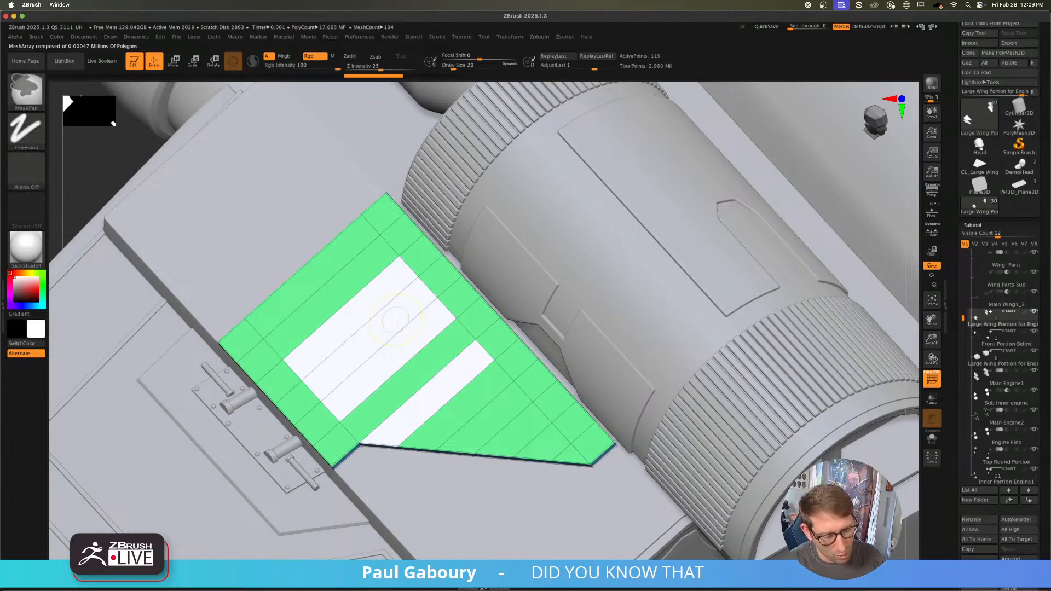
left_click_drag(395, 319, 455, 382)
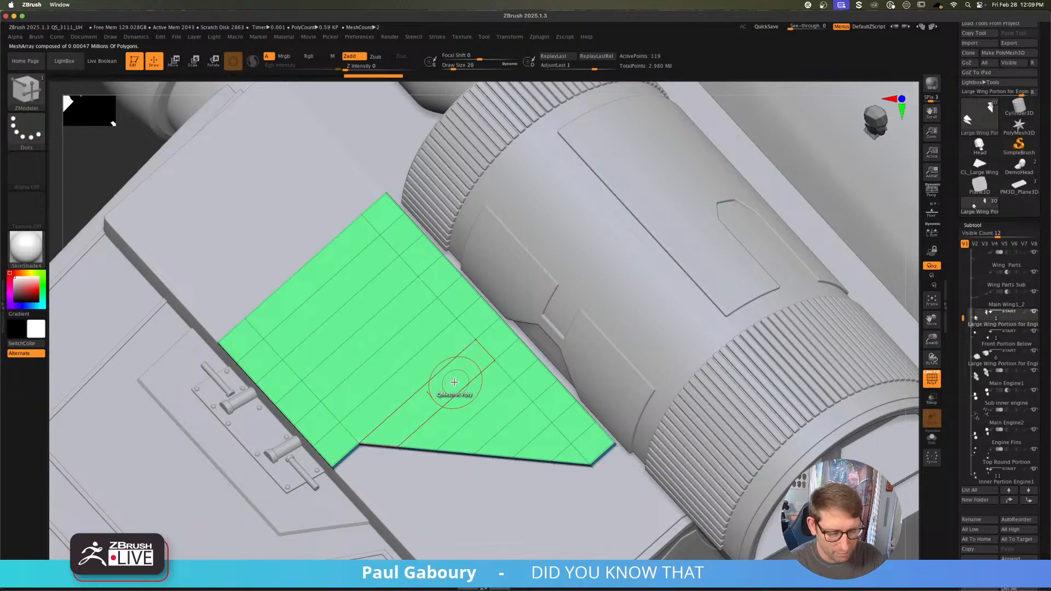
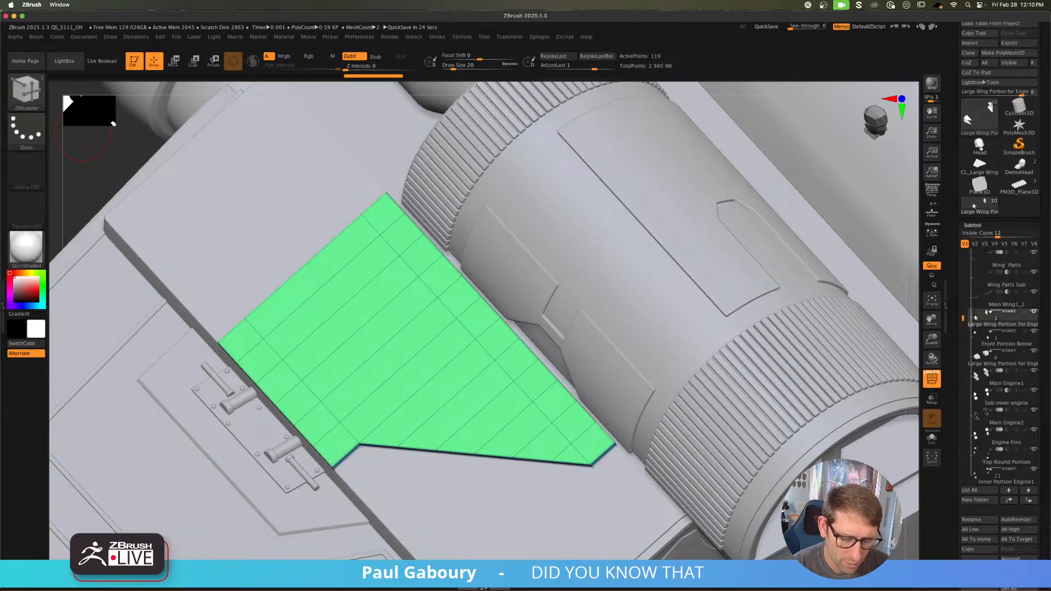
Step: Try marking and unmarking the inner polygons of the green wing panel as a temporary ZModeler selection
mouse_move(441, 361)
left_mouse_down("alt")
mouse_move(368, 288)
mouse_move(466, 317)
mouse_move(405, 238)
left_mouse_up("alt")
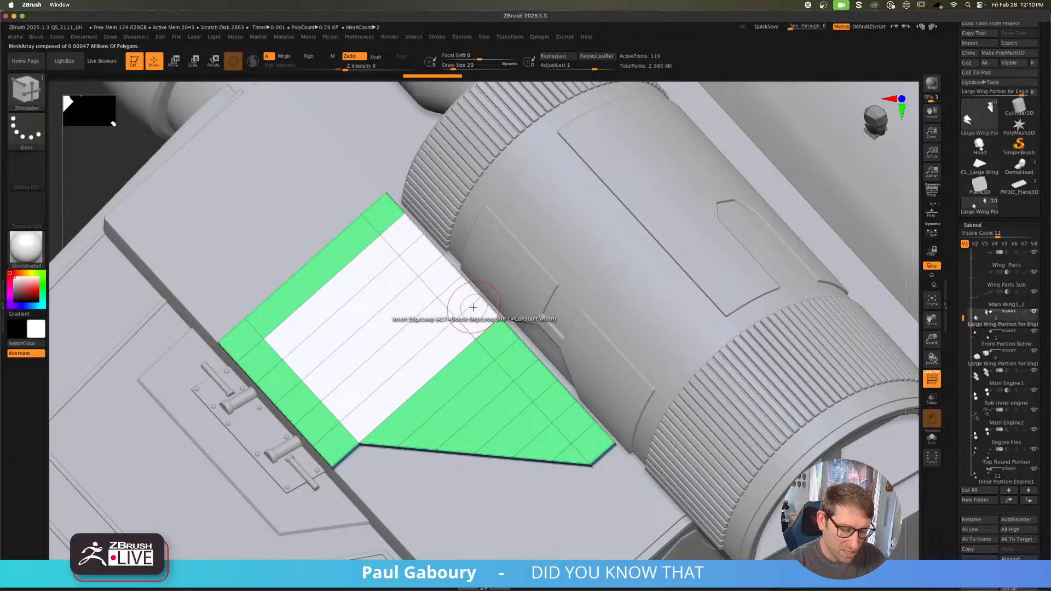
left_click(477, 319, "alt")
left_click(462, 296, "alt")
left_click(439, 271, "alt")
left_click(403, 233, "alt")
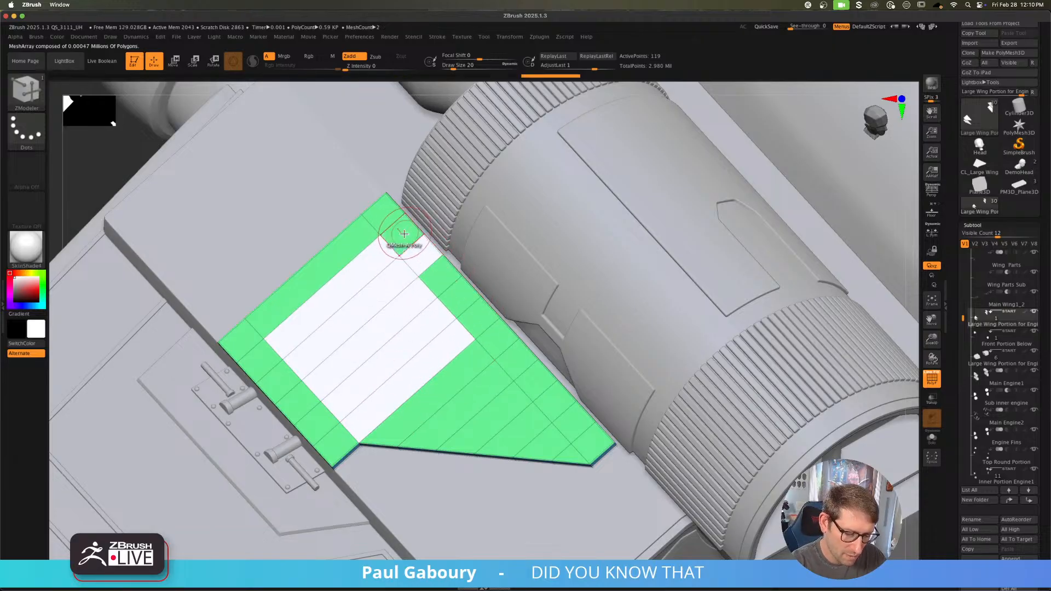
left_click(355, 305, "alt")
left_click(411, 312, "alt")
left_click(422, 335, "alt")
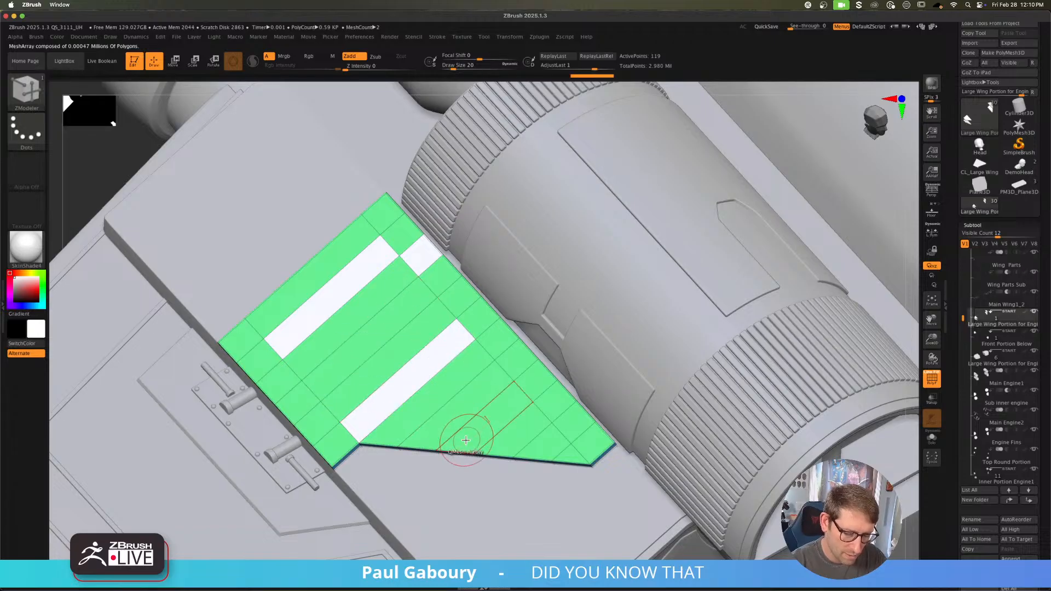
left_click(420, 368)
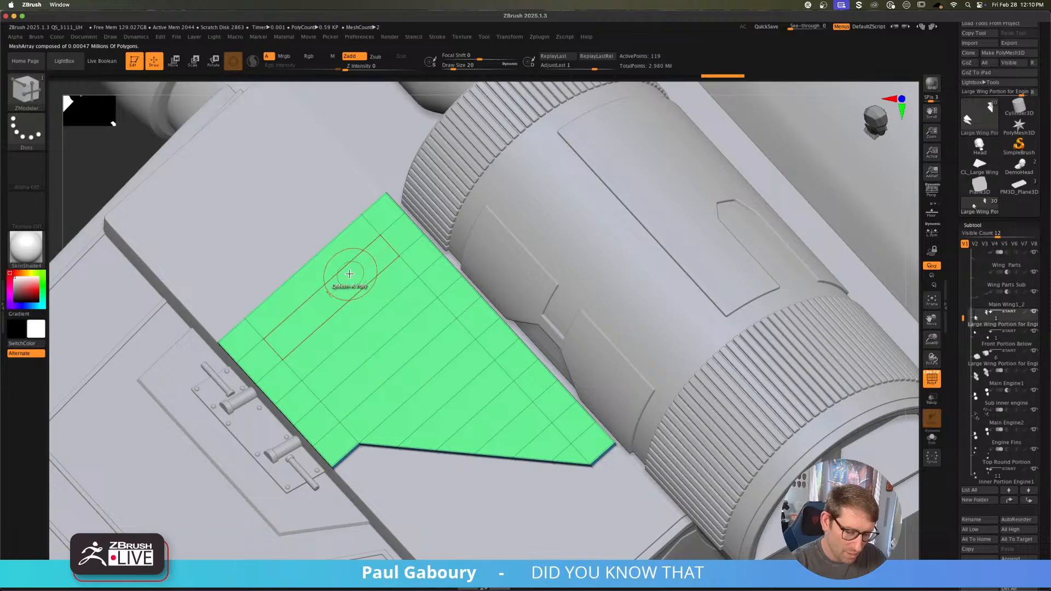
left_click_drag(352, 276, 397, 242)
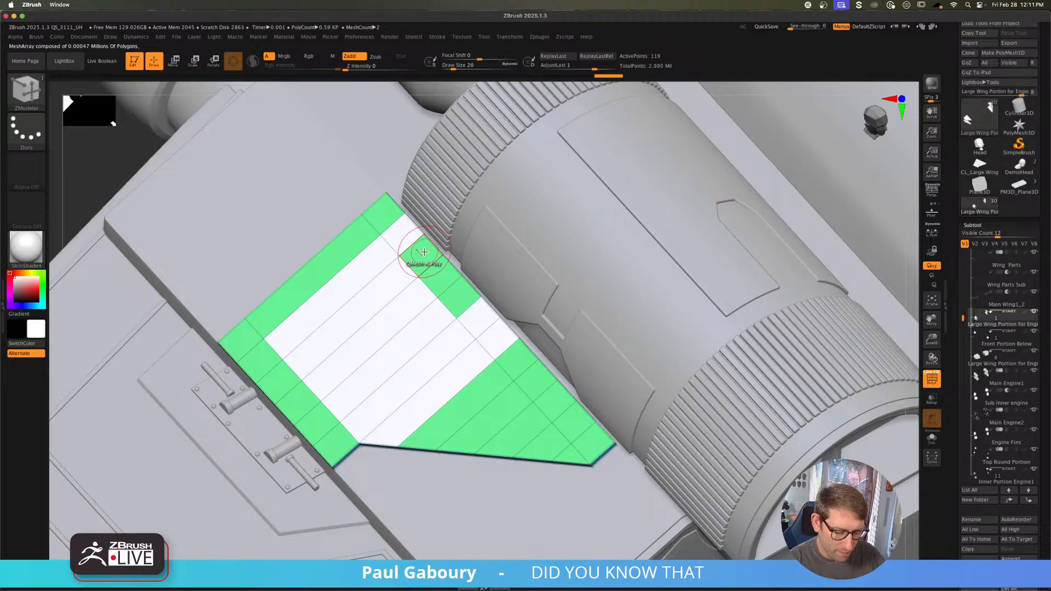
left_click(498, 337)
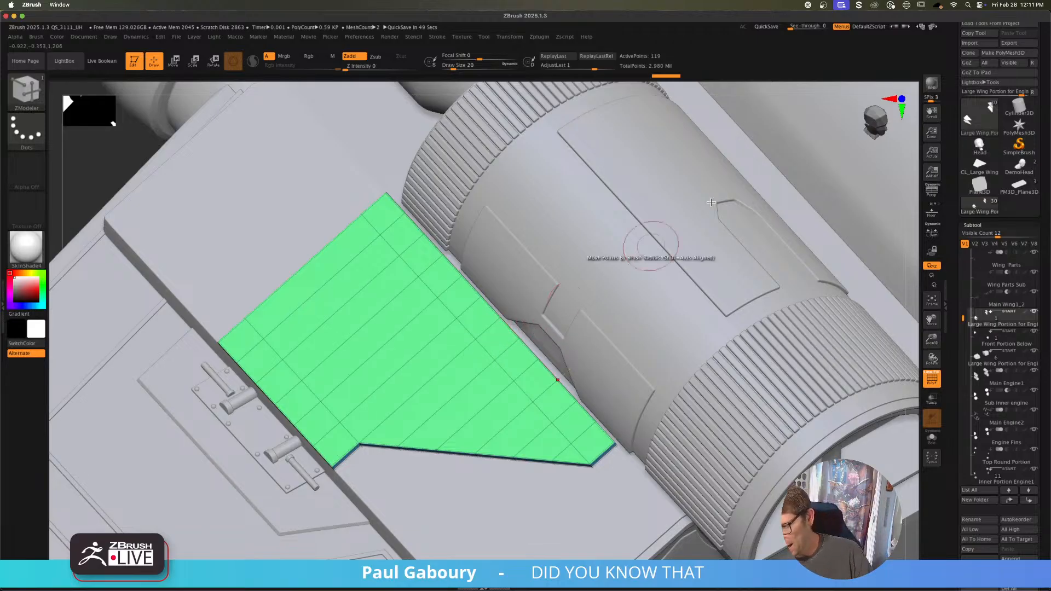
Step: Load the saved ship tool that contains the Wing Pattern subtool and the denser wing panel
scroll(1043, 106, "up", 2)
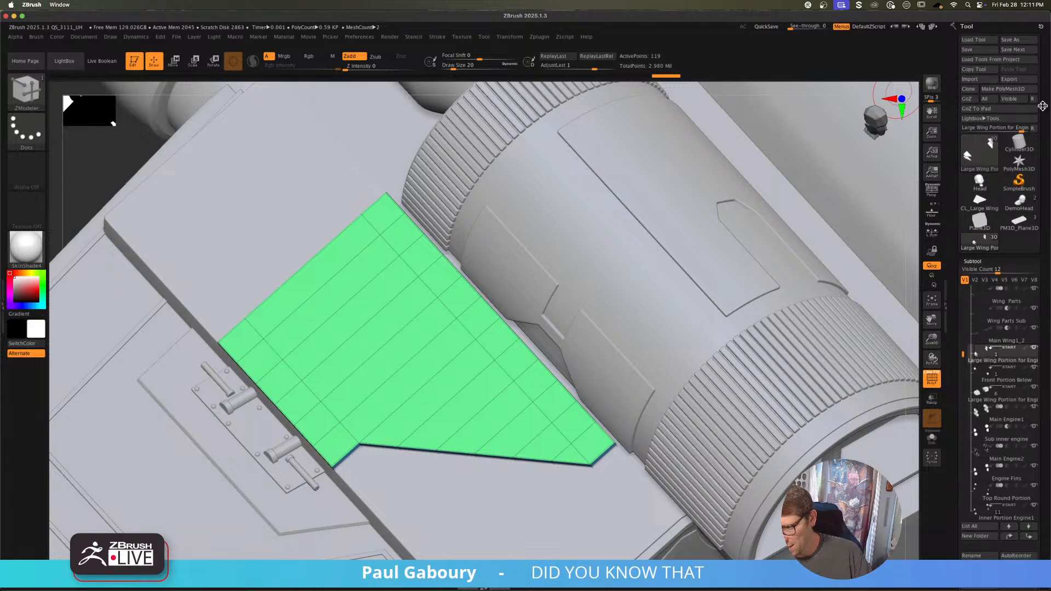
left_click(973, 39)
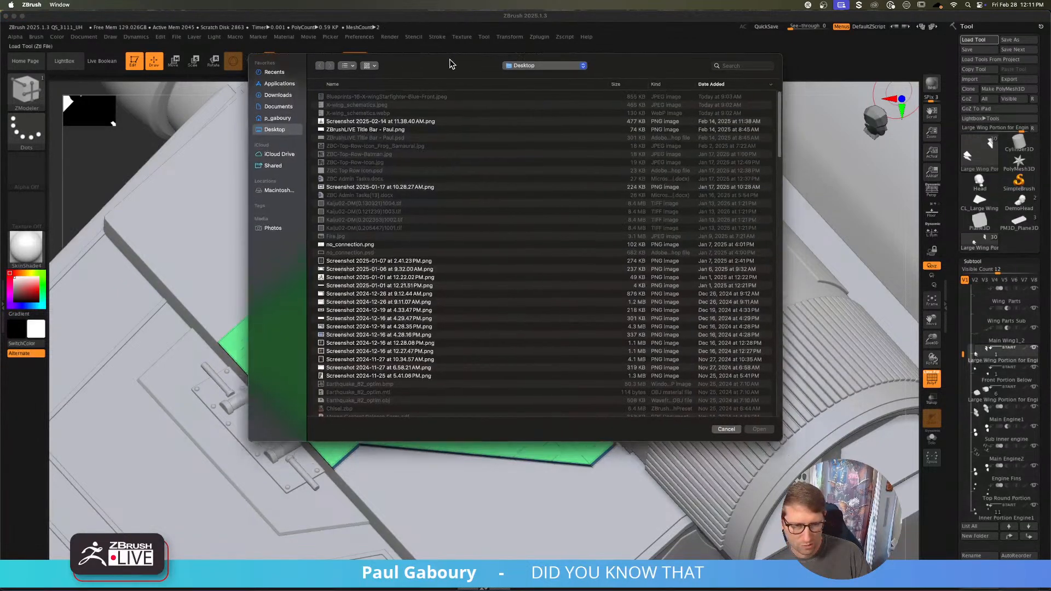
key("Escape")
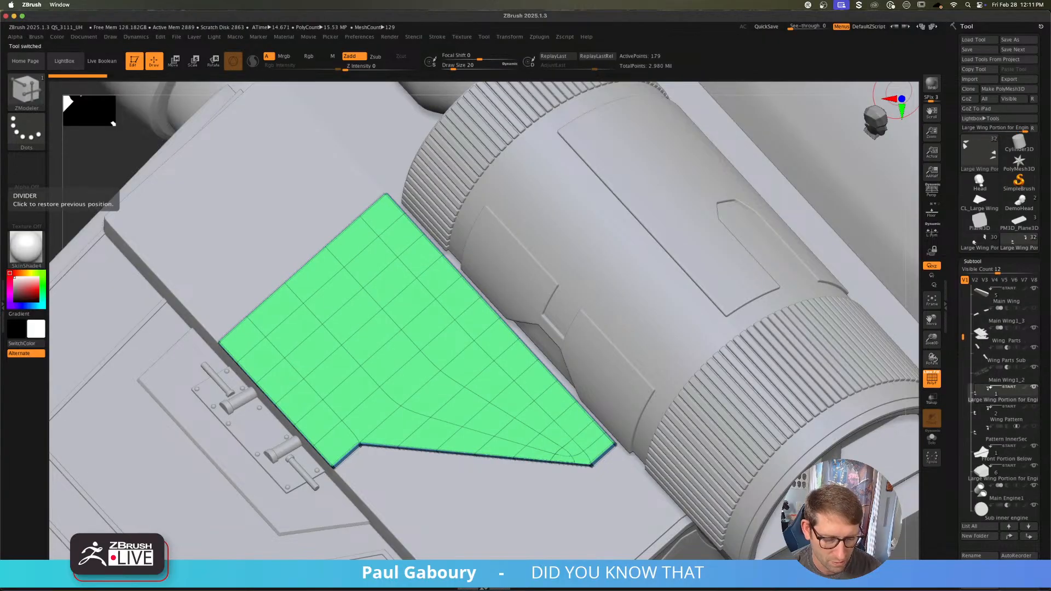
Step: Show the Wing Pattern subtool, enable Live Boolean and turn off the polyframe to view the patterned wing panel
left_click(1033, 408)
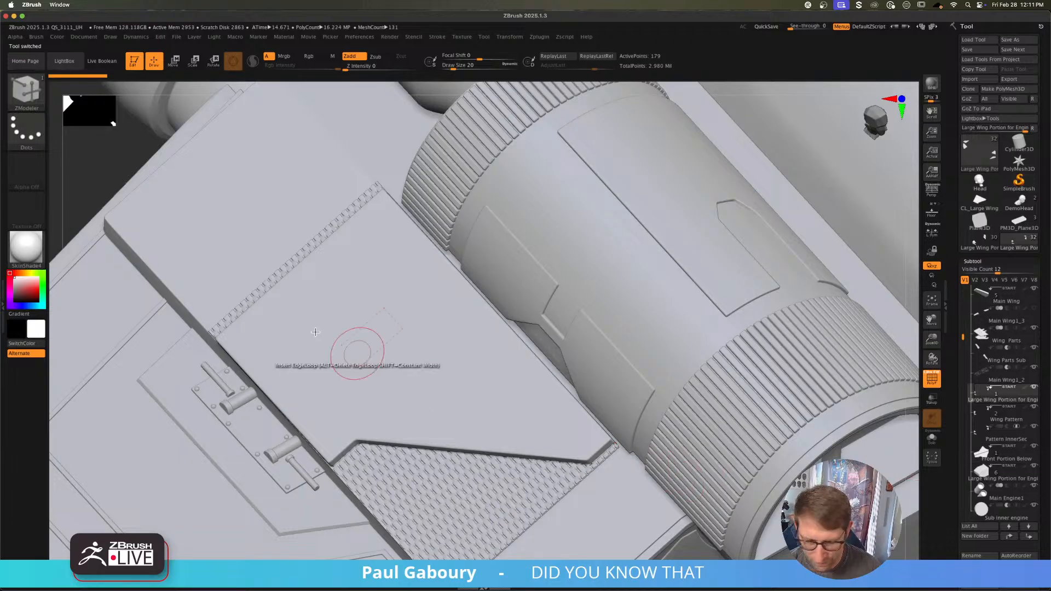
left_click(102, 60)
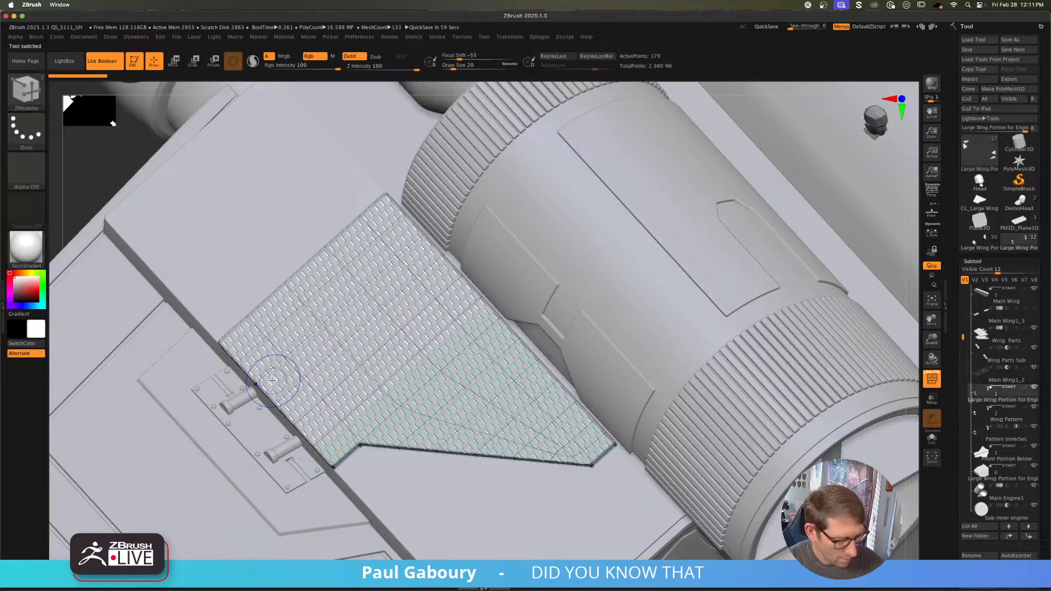
key("shift+f")
mouse_move(506, 448)
right_mouse_down("ctrl")
mouse_move(491, 439)
mouse_move(523, 446)
right_mouse_up("ctrl")
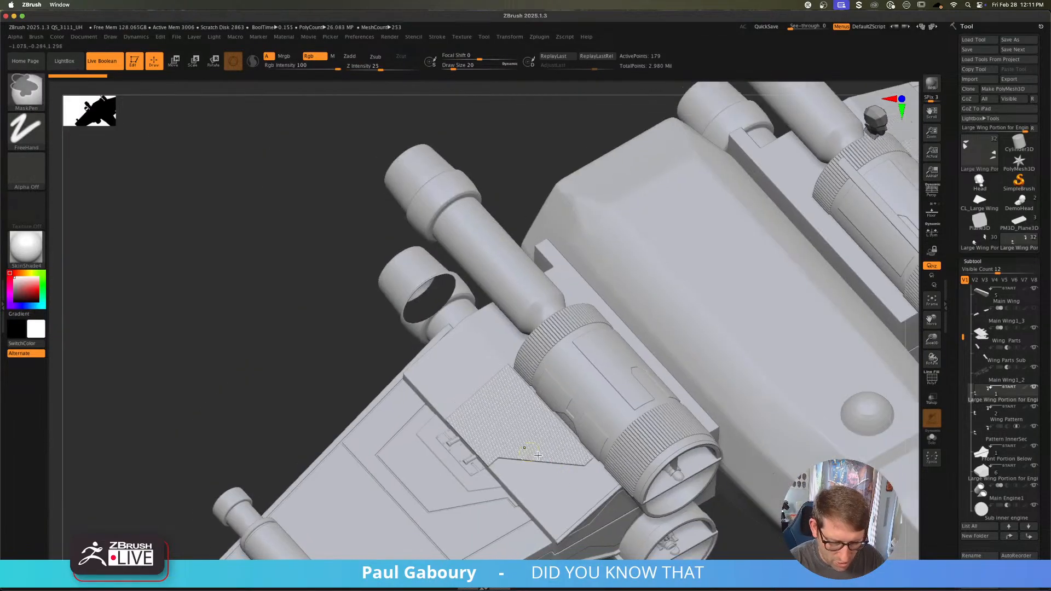
right_click_drag(575, 487, 528, 434, "alt")
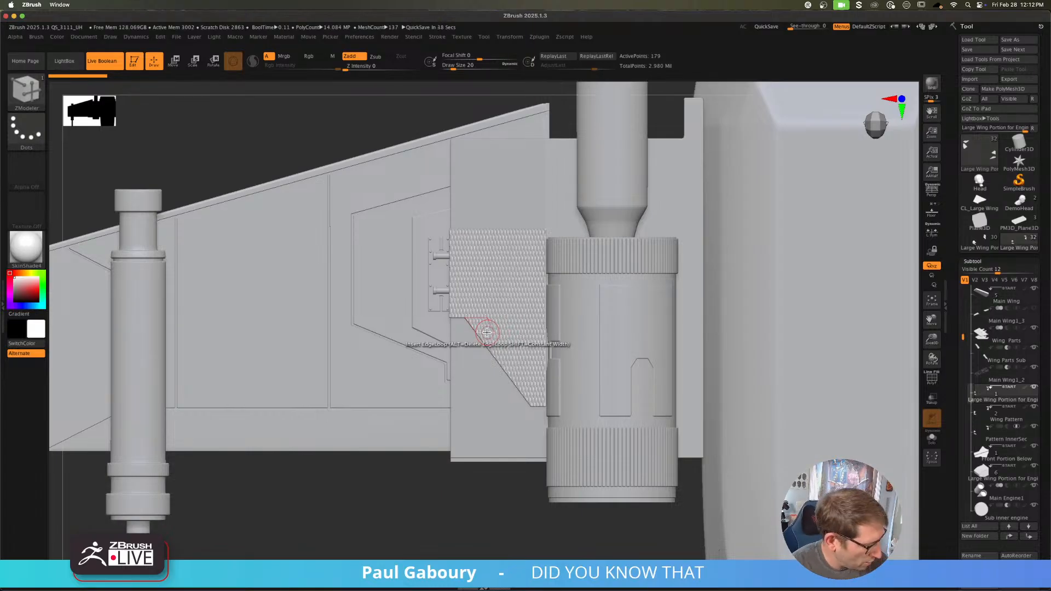
Step: Insert a small QCube from IMM Primitives near the lower outer corner of the Large Wing Portion for Engine subtool
left_click(507, 432, "alt")
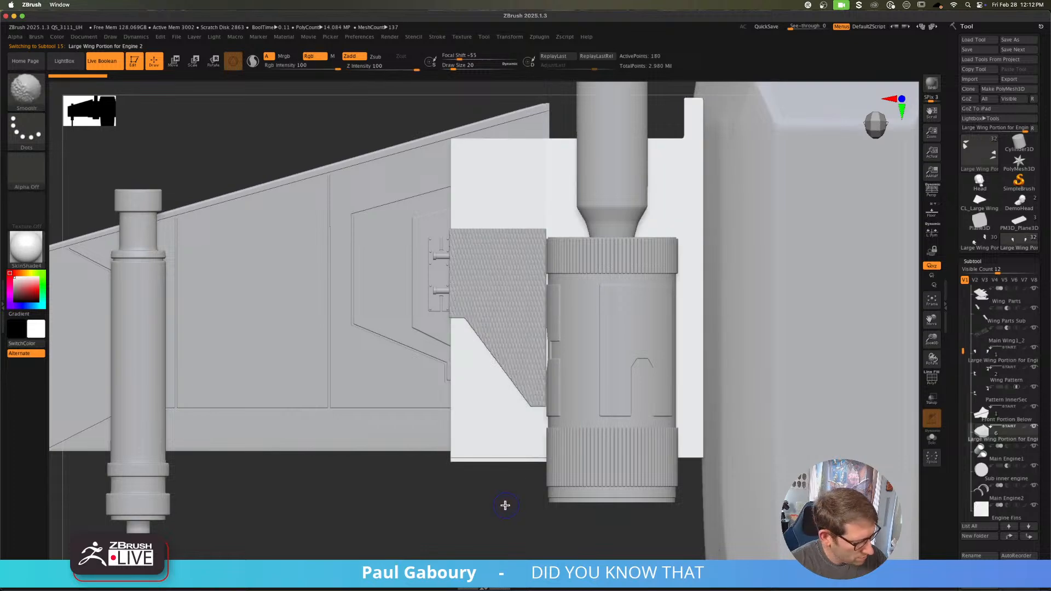
key("b")
key("z")
key("m")
key("shift+f")
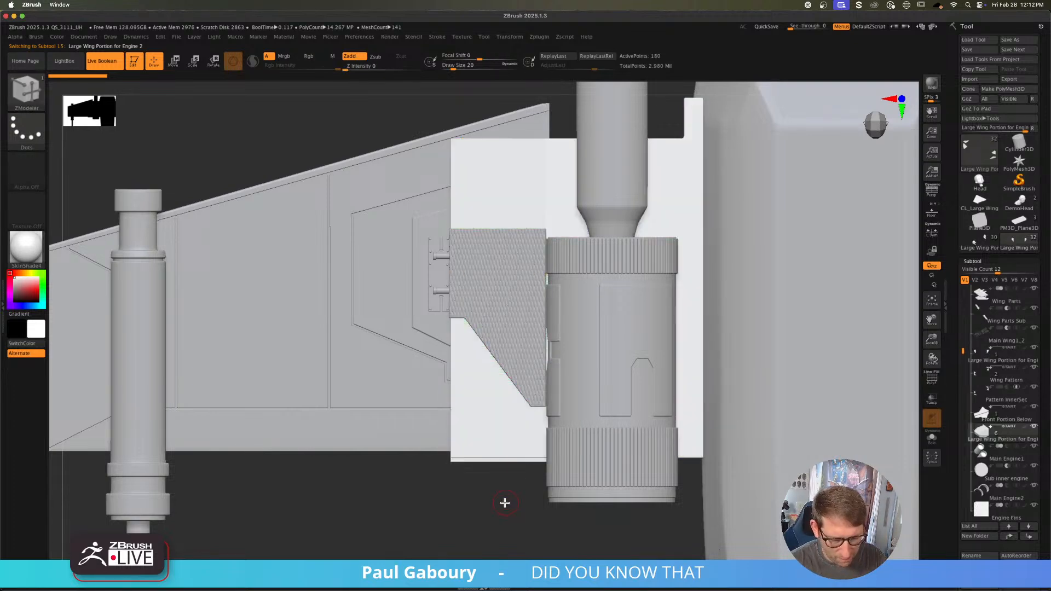
key("b")
key("i")
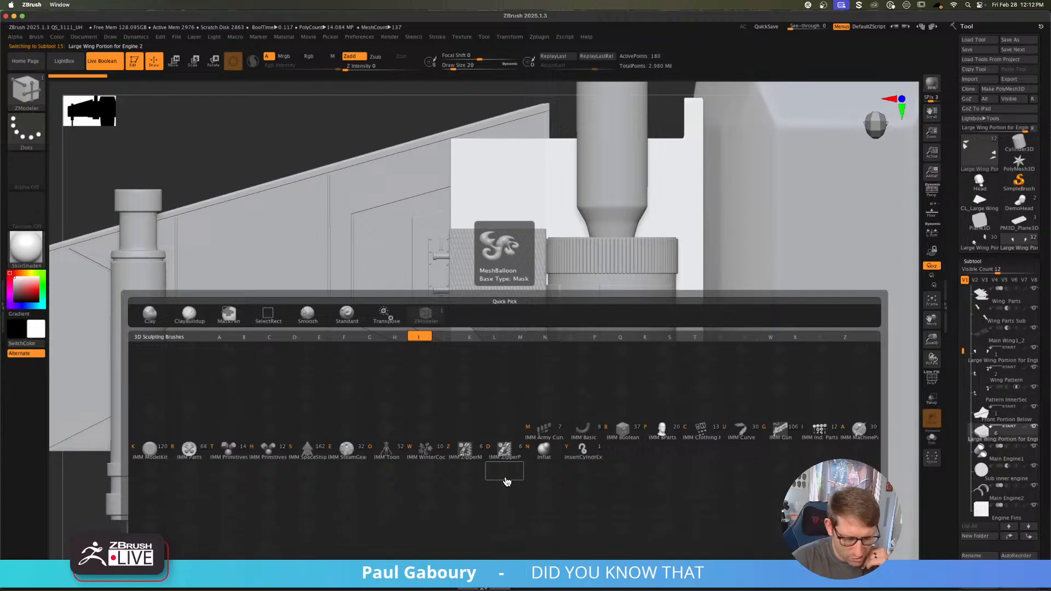
left_click(242, 454)
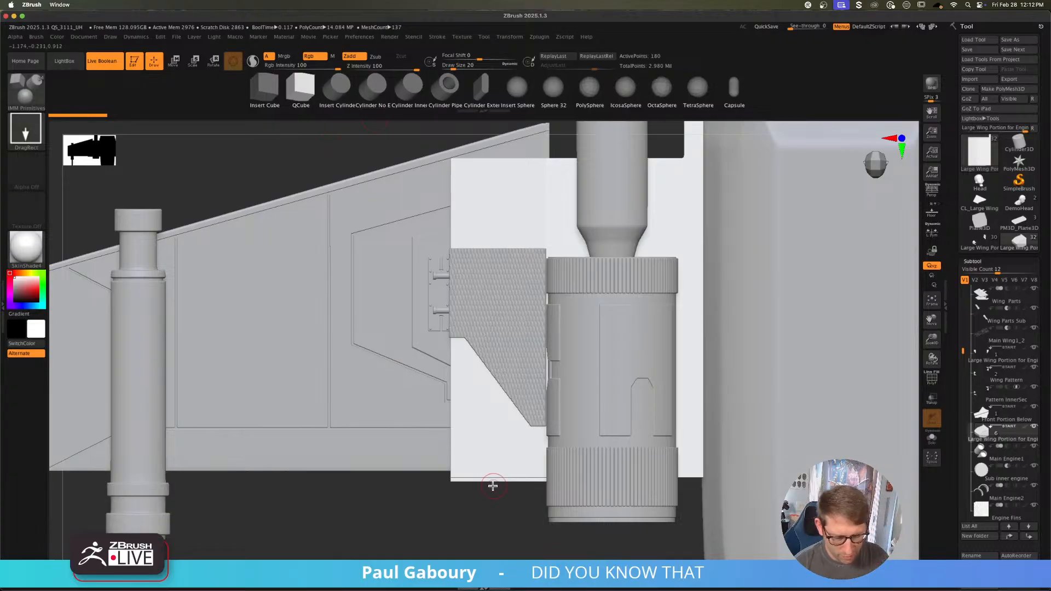
right_click_drag(493, 481, 496, 491, "ctrl")
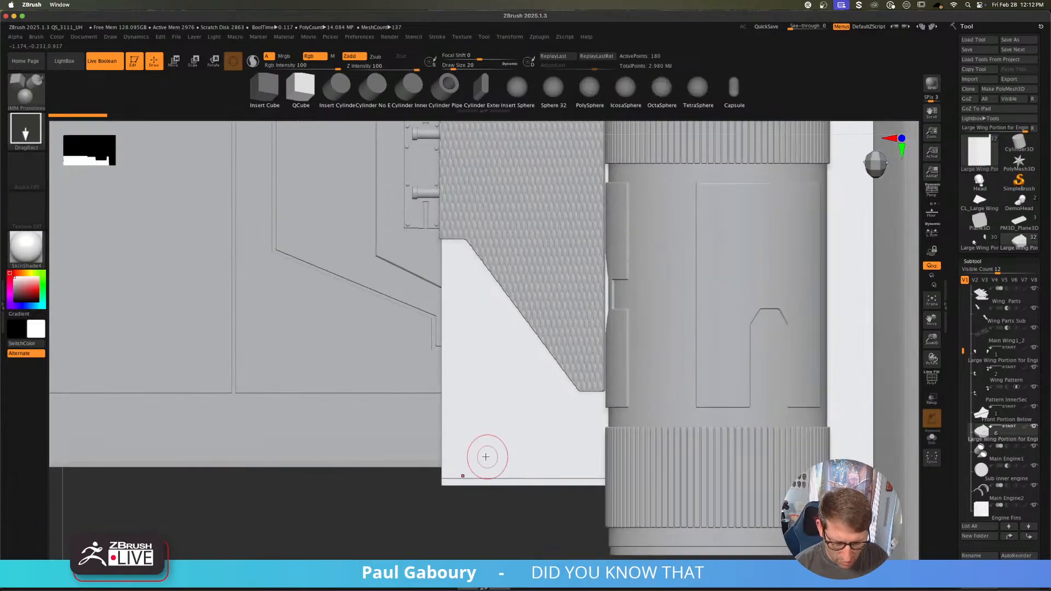
left_click_drag(484, 448, 486, 457)
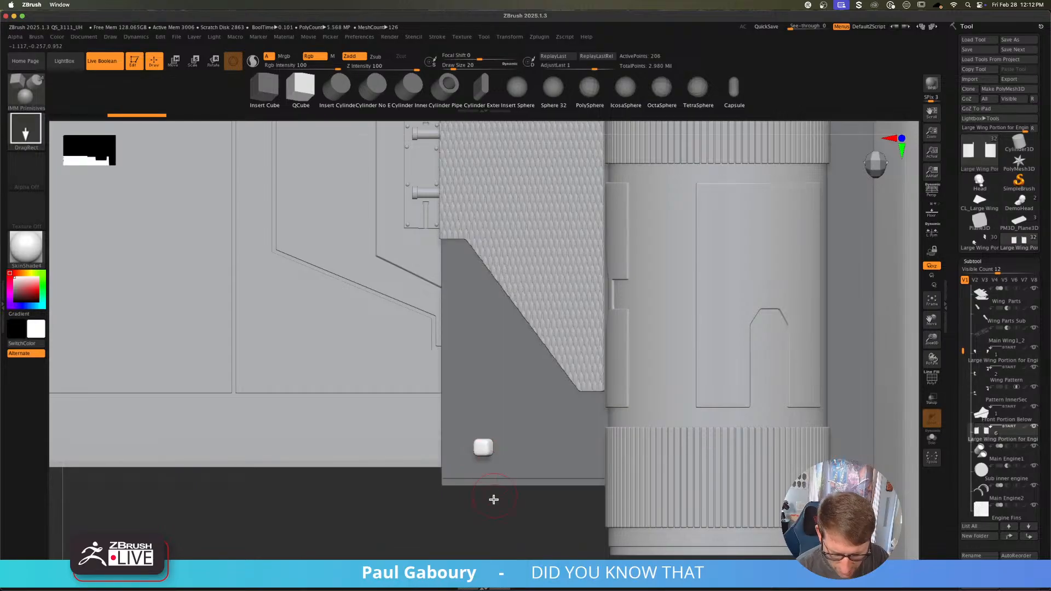
Step: Lower the inserted QCube toward the wing surface and stretch it sideways into a wider block
key("w")
right_click_drag(488, 518, 515, 476)
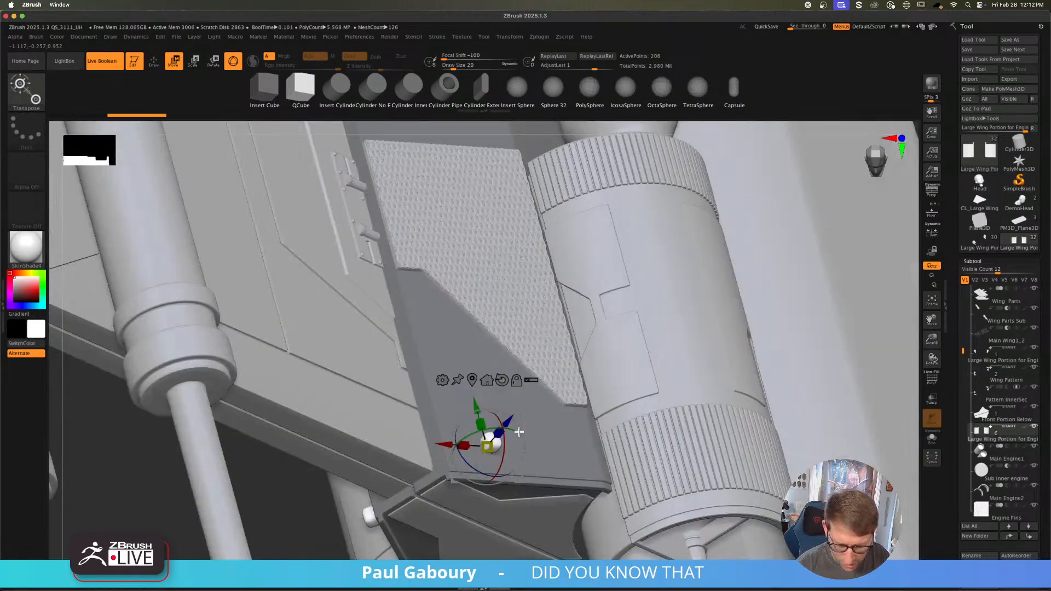
left_click_drag(512, 418, 507, 429)
right_click_drag(554, 460, 582, 507)
left_click_drag(361, 431, 351, 434)
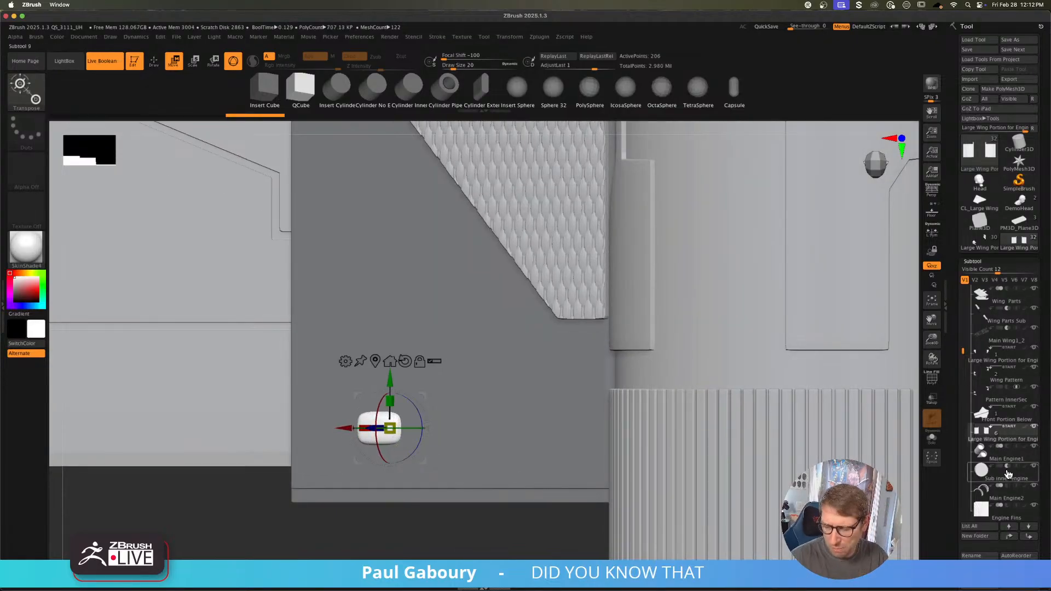
Step: Crease the inserted block's edges and sink it slightly deeper into the wing surface
left_click_drag(1043, 497, 1037, 401)
scroll(1025, 406, "down", 1)
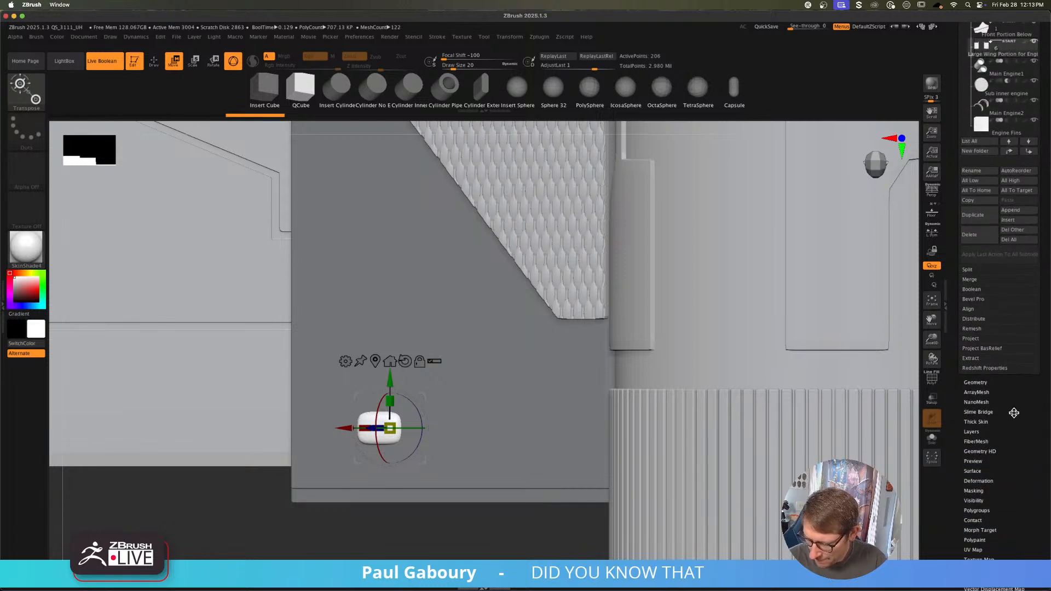
left_click(986, 385)
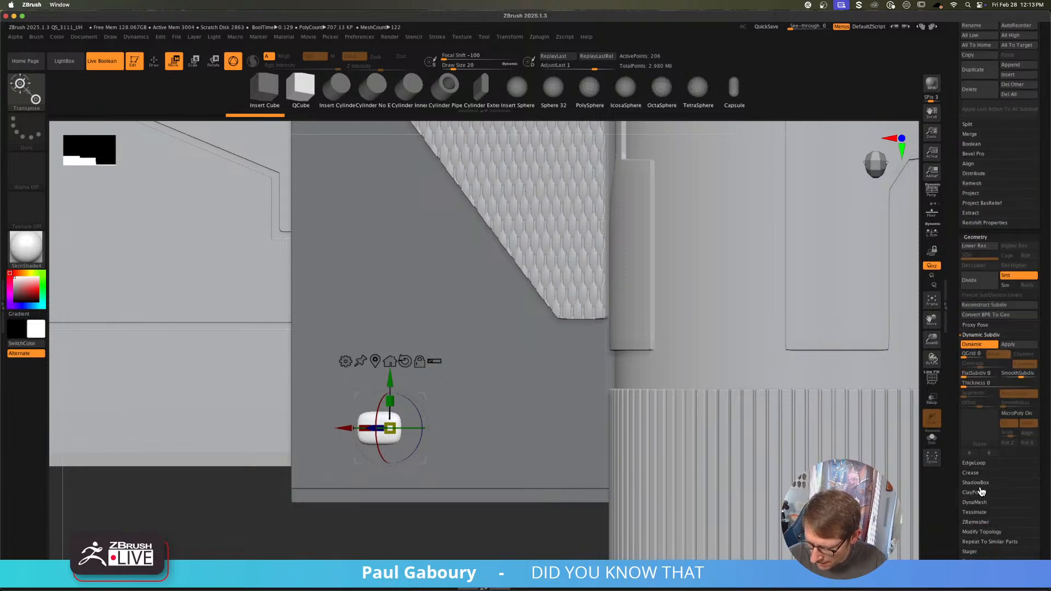
left_click(977, 474)
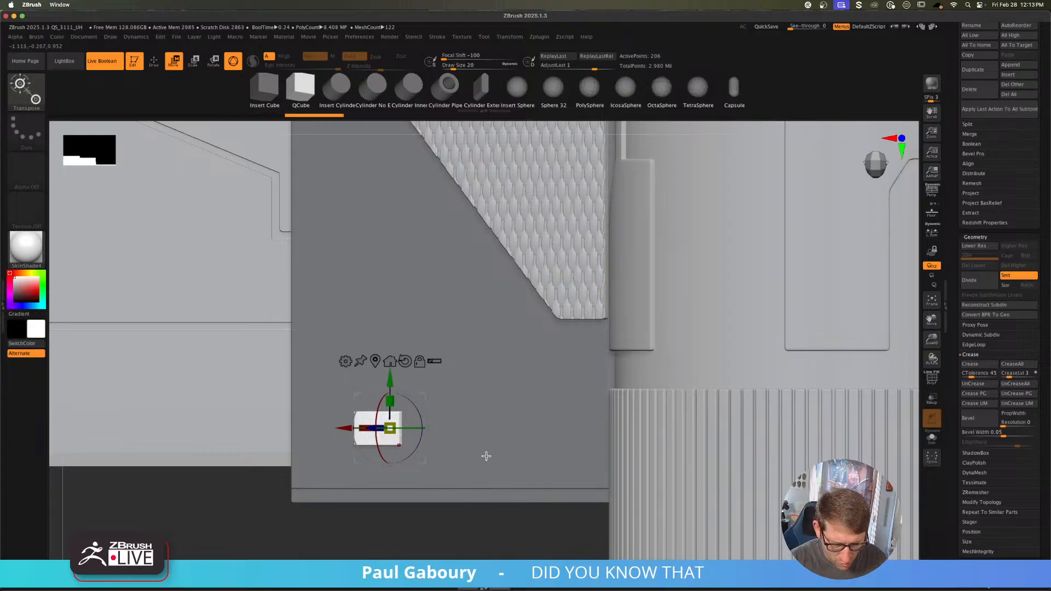
left_click_drag(486, 456, 519, 467)
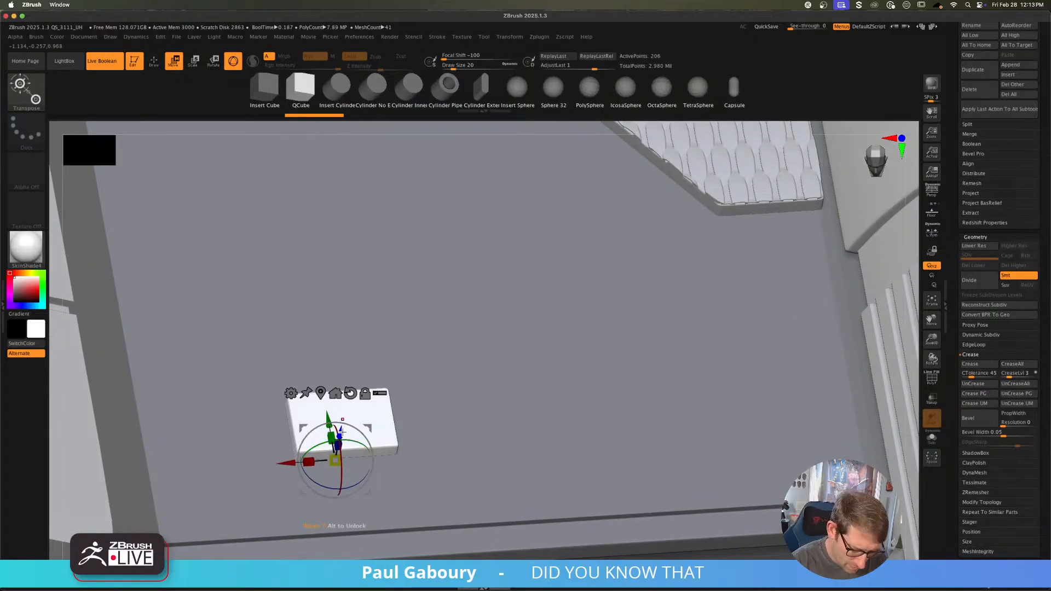
left_click_drag(340, 434, 340, 431)
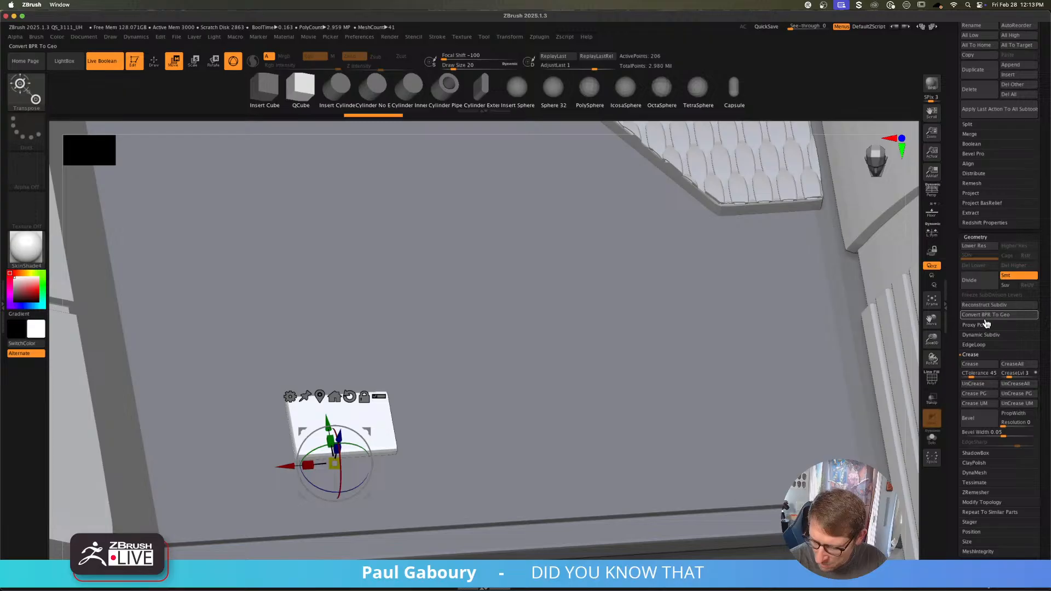
Step: Show the Dynamic Subdiv settings, turn on the polyframe and isolate the wing subtool around the small block
left_click(990, 335)
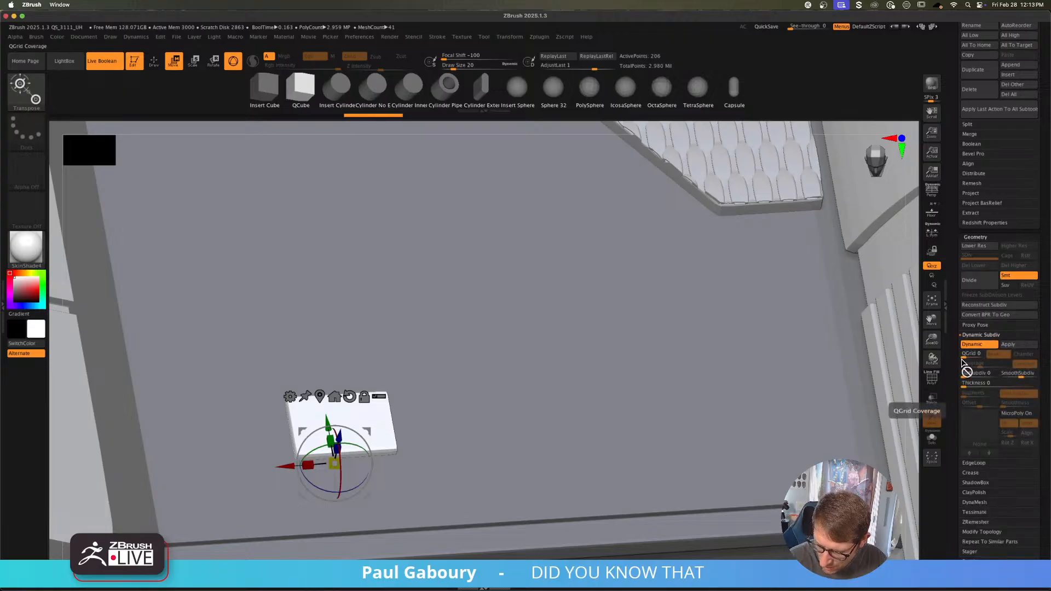
right_click_drag(474, 400, 472, 398, "ctrl")
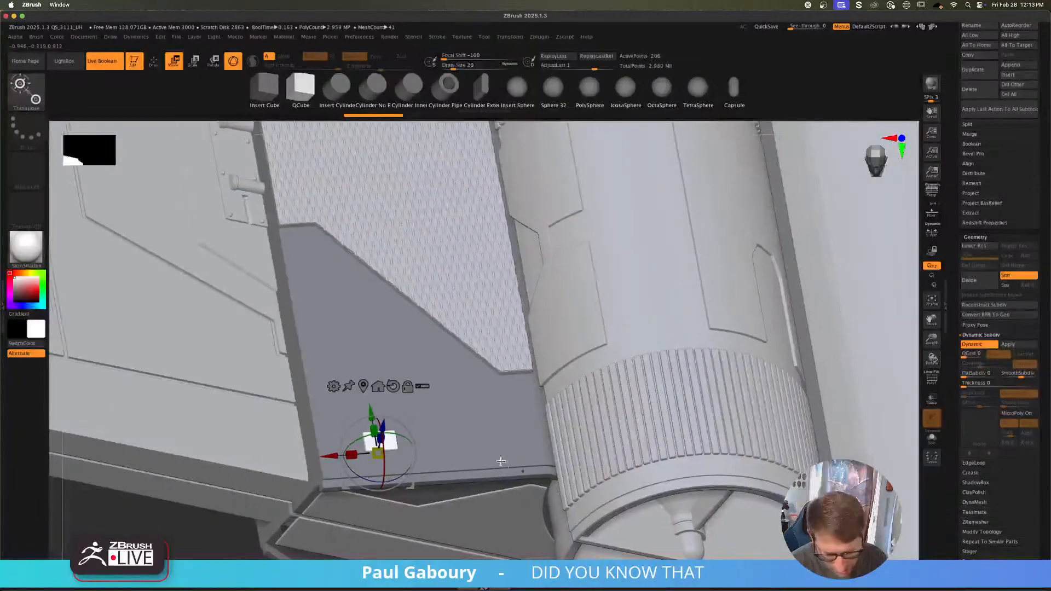
right_click_drag(517, 477, 565, 496, "ctrl")
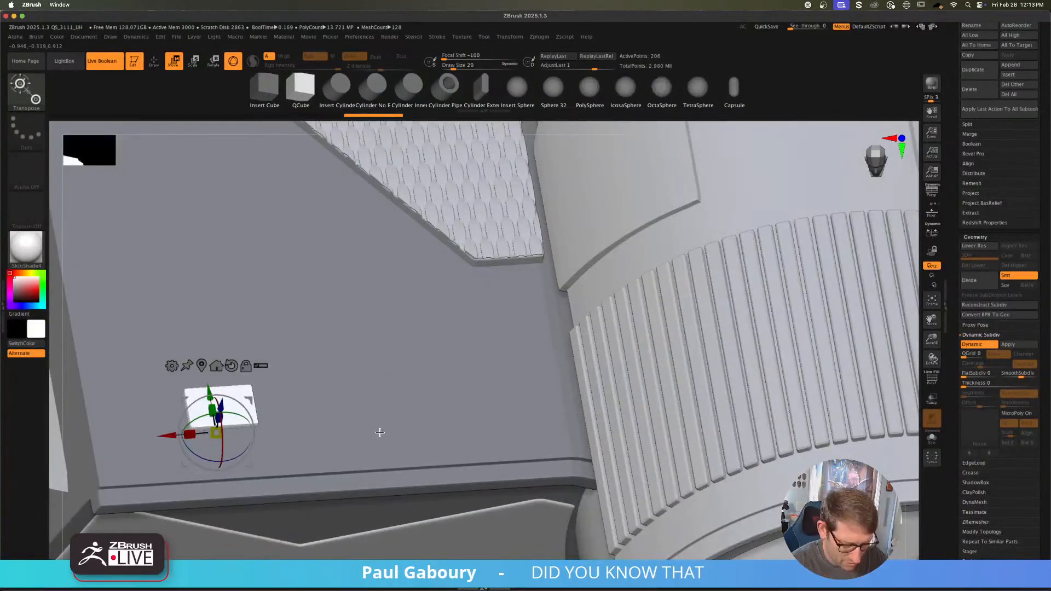
right_click_drag(392, 427, 501, 442, "alt")
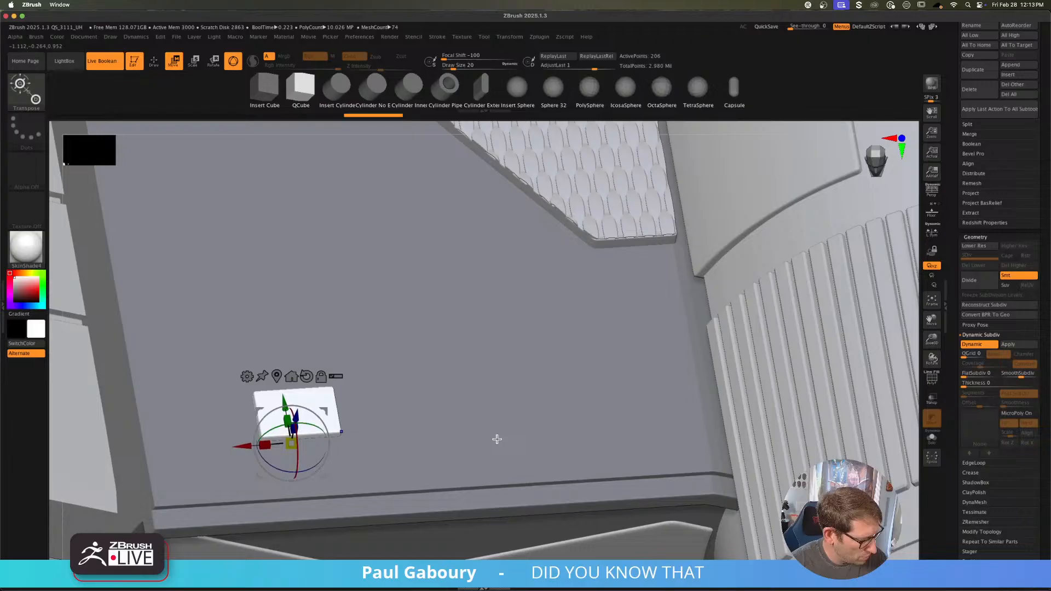
key("shift+f")
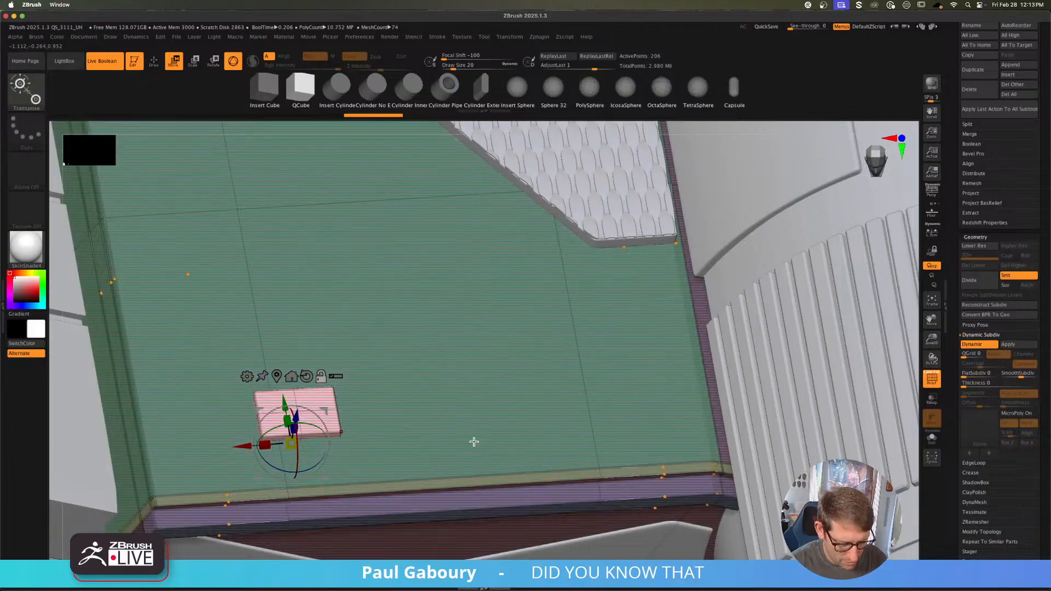
right_click_drag(474, 442, 505, 439, "alt")
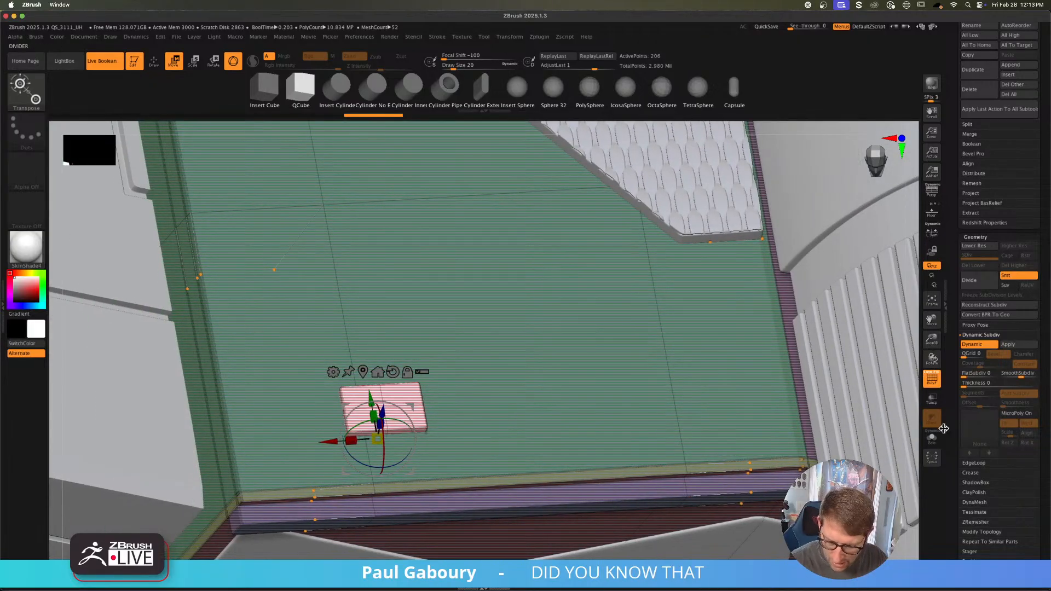
left_click(932, 437)
right_click_drag(453, 415, 601, 418, "ctrl")
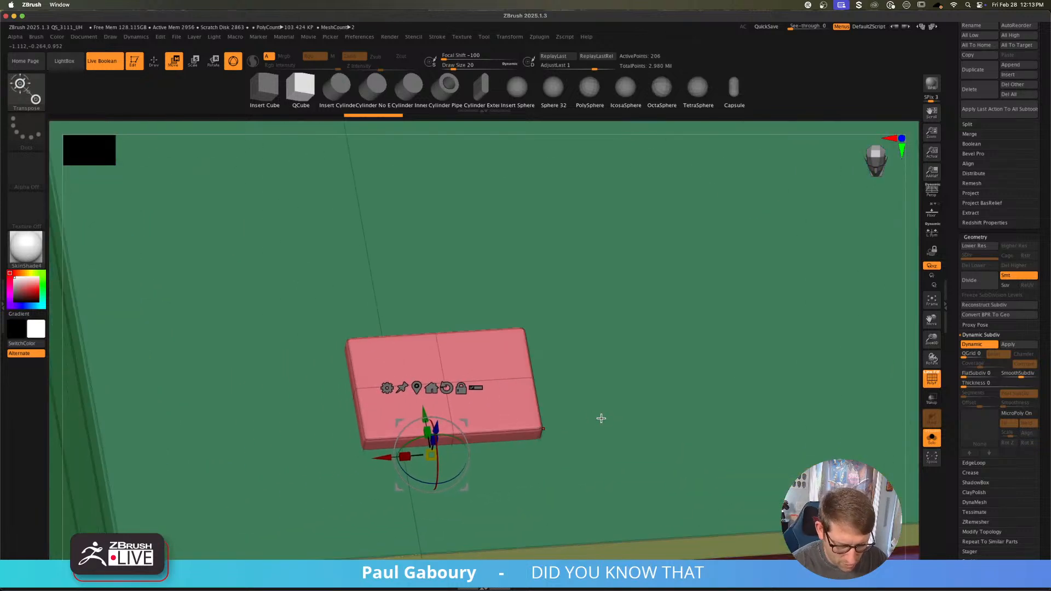
Step: Return to drawing mode, set the draw size to 3 and switch to the ZModeler brush
key("q")
right_click_drag(524, 422, 540, 433, "ctrl")
key("s")
left_click_drag(490, 400, 472, 399)
key("b")
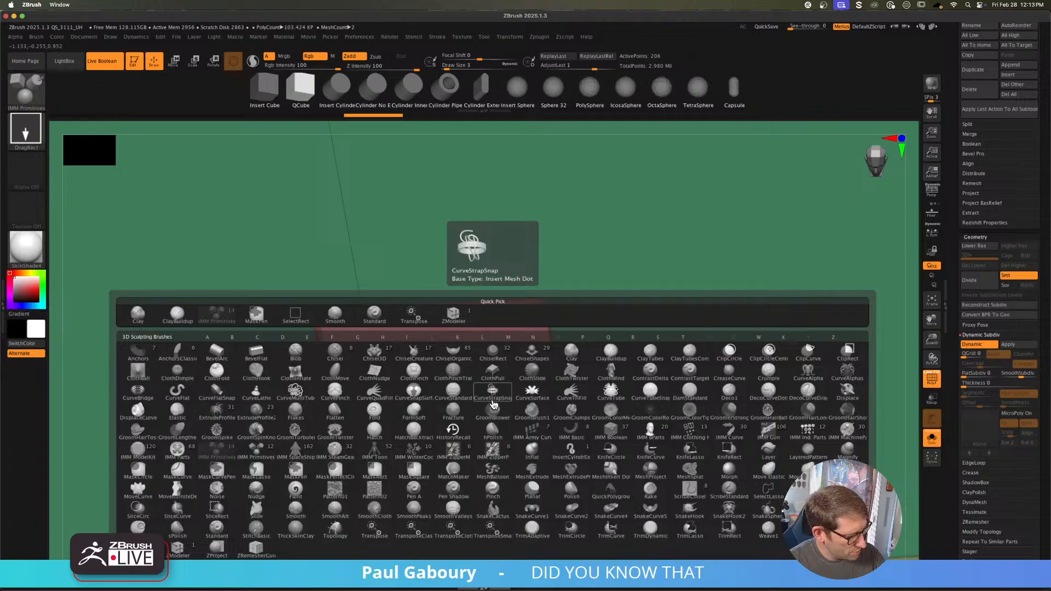
key("z")
key("m")
Step: Try a ZModeler polygon Bevel with the Flat Island target on the small block's top face
key("space")
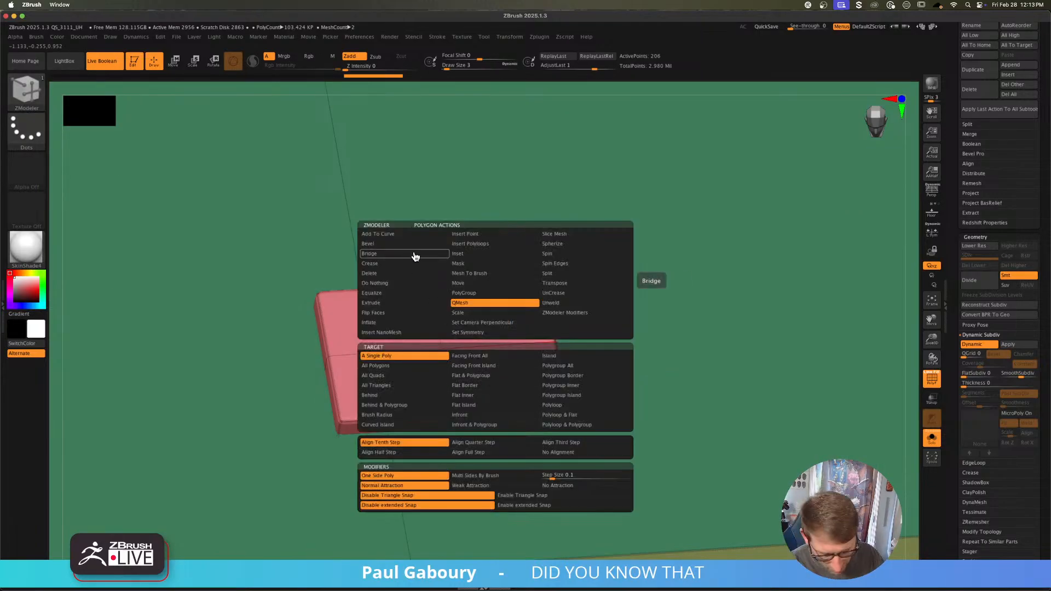
left_click(417, 245)
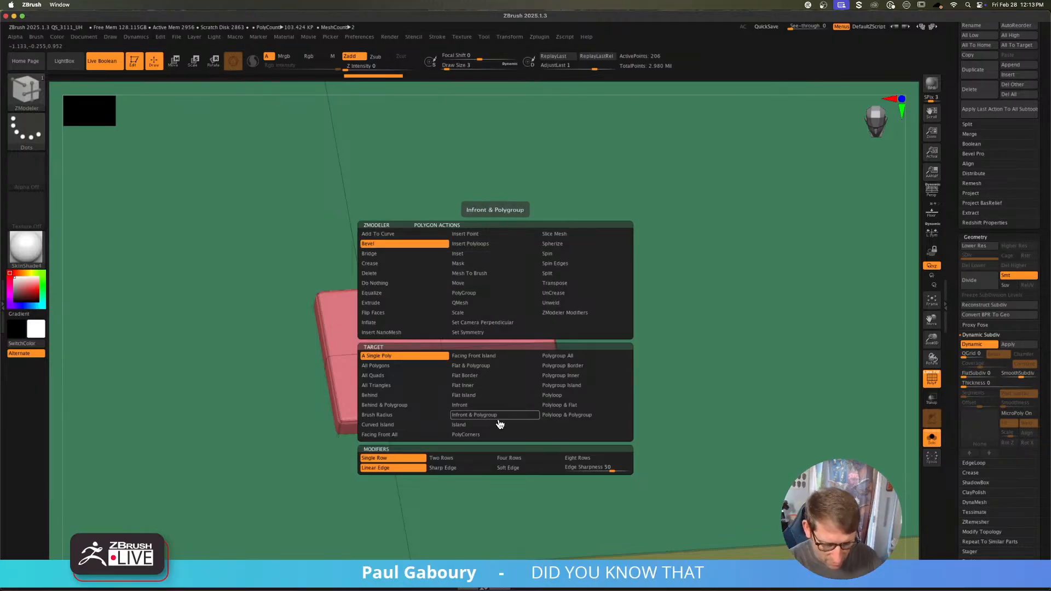
left_click(464, 395)
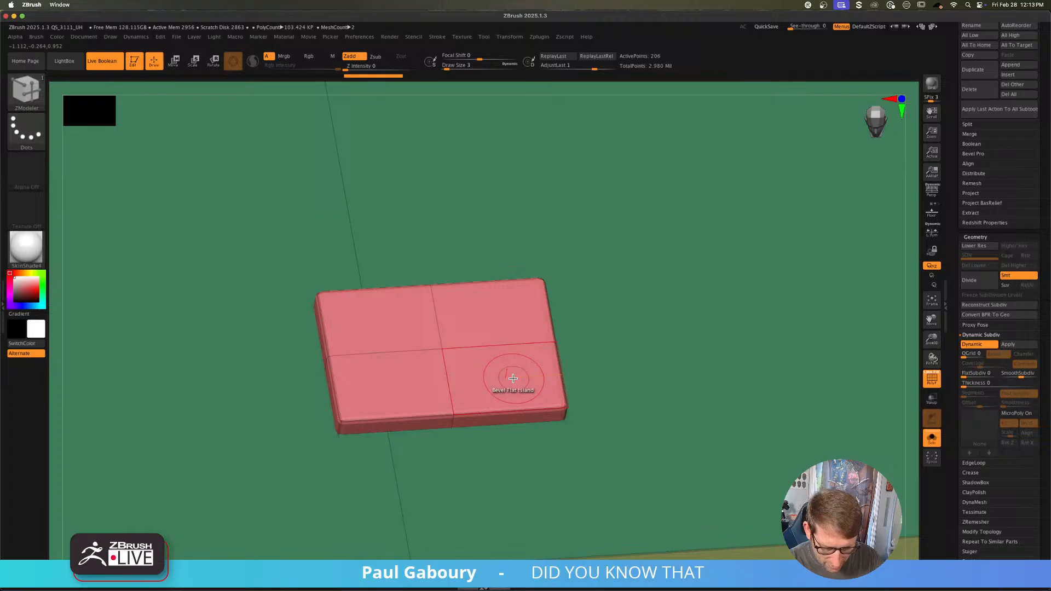
left_click_drag(509, 378, 507, 376)
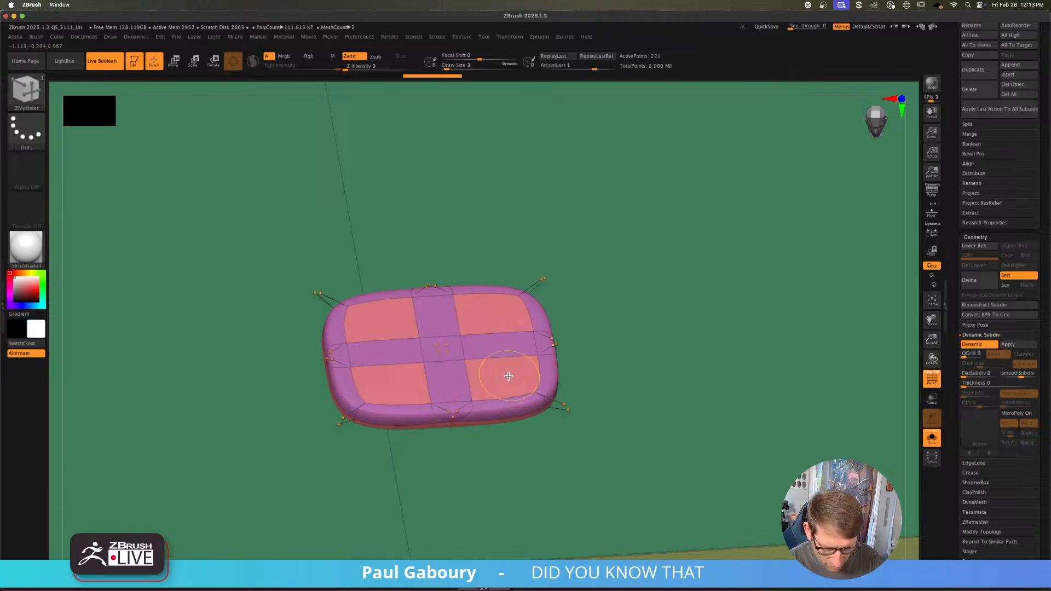
key("ctrl+z")
Step: Try a ZModeler edge Bevel with the EdgeLoop Complete target along the small block's front top edge
key("space")
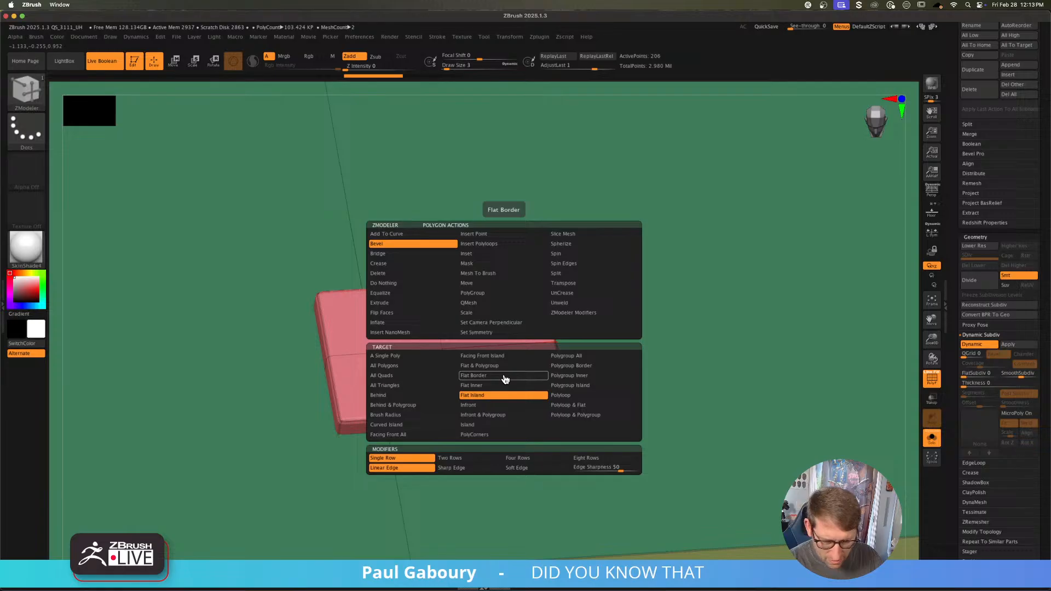
left_click(505, 378)
key("space")
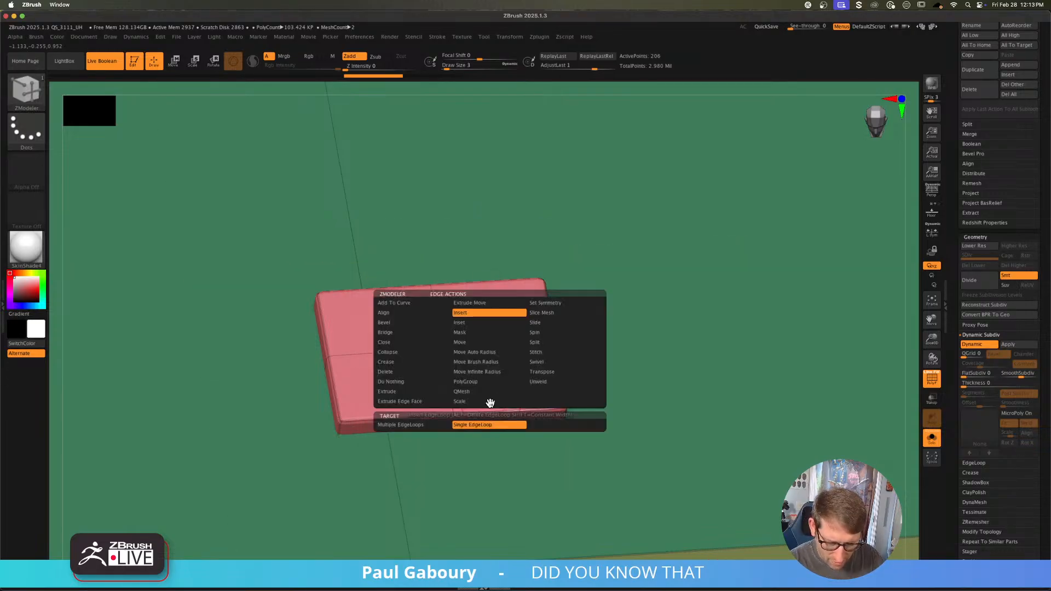
left_click(429, 324)
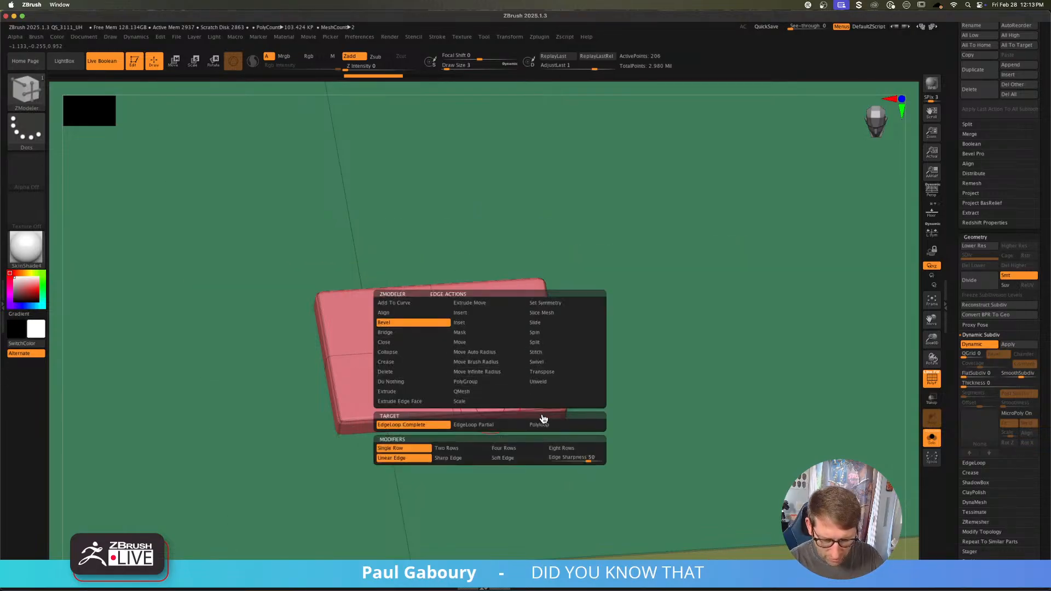
left_click(500, 405)
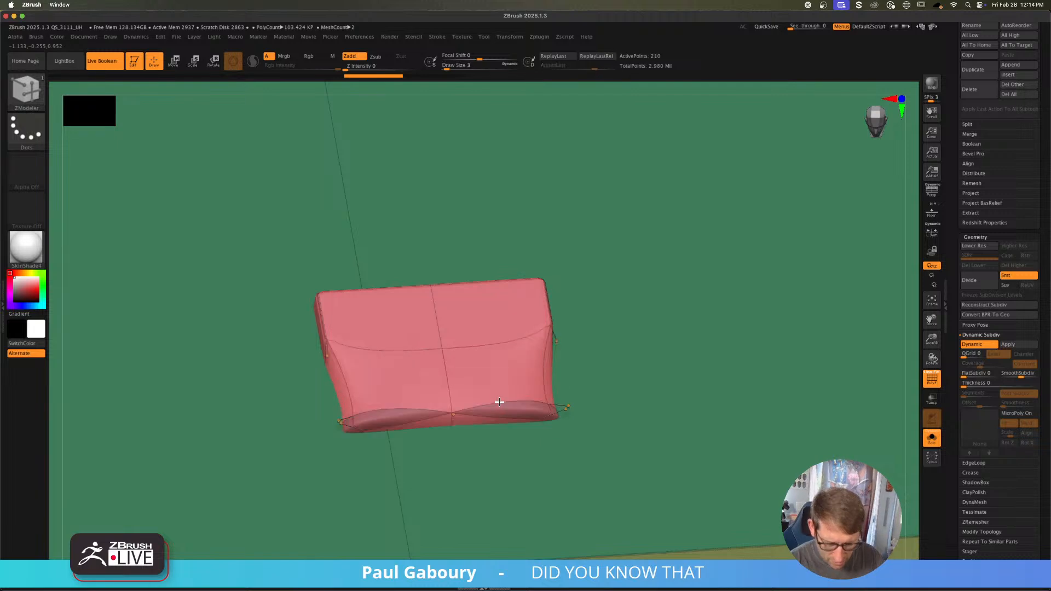
key("super+z")
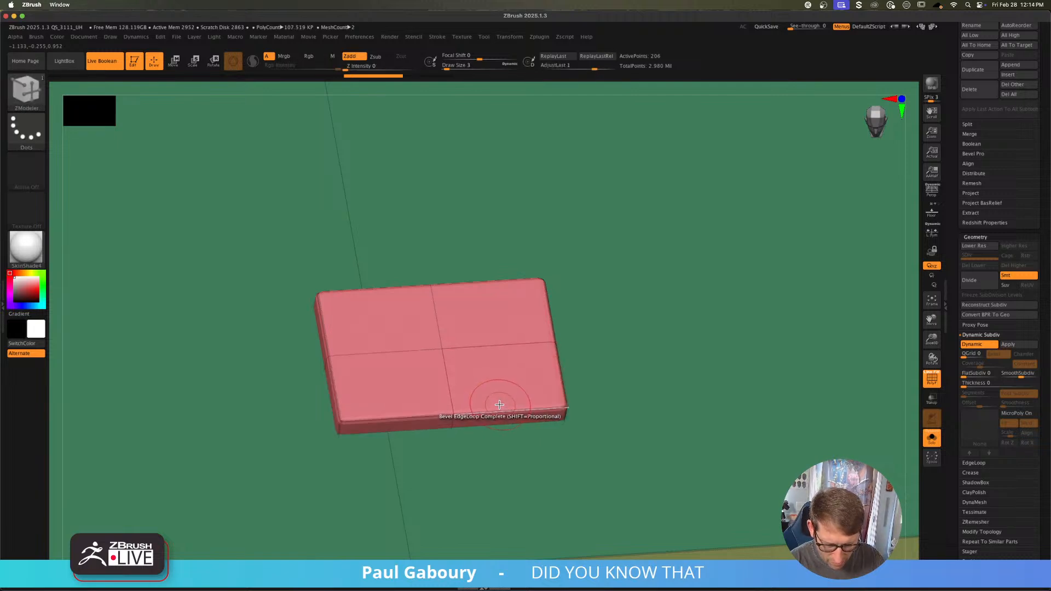
left_click(498, 403)
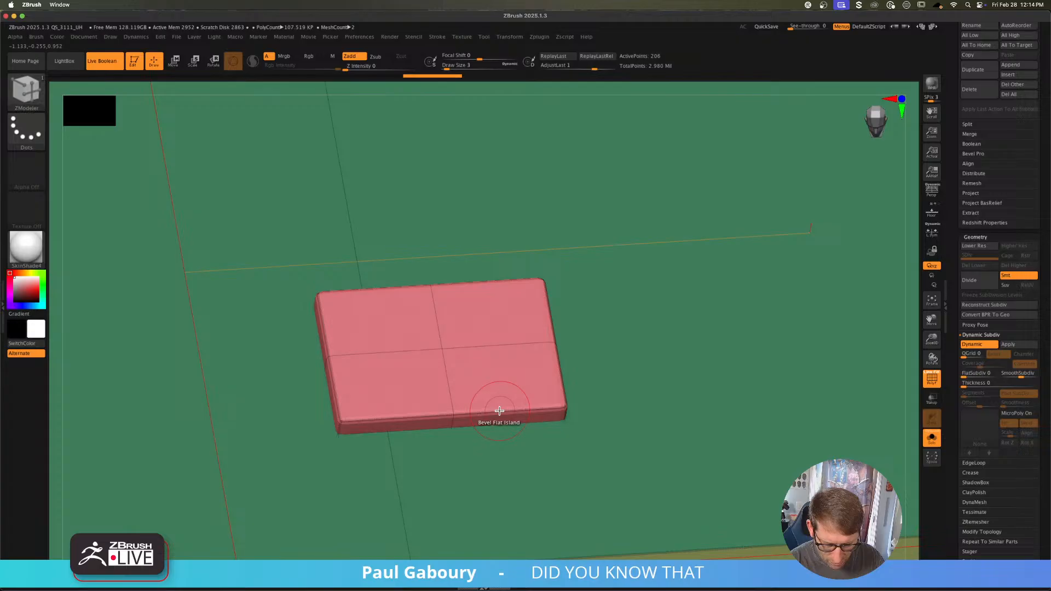
key("super+z")
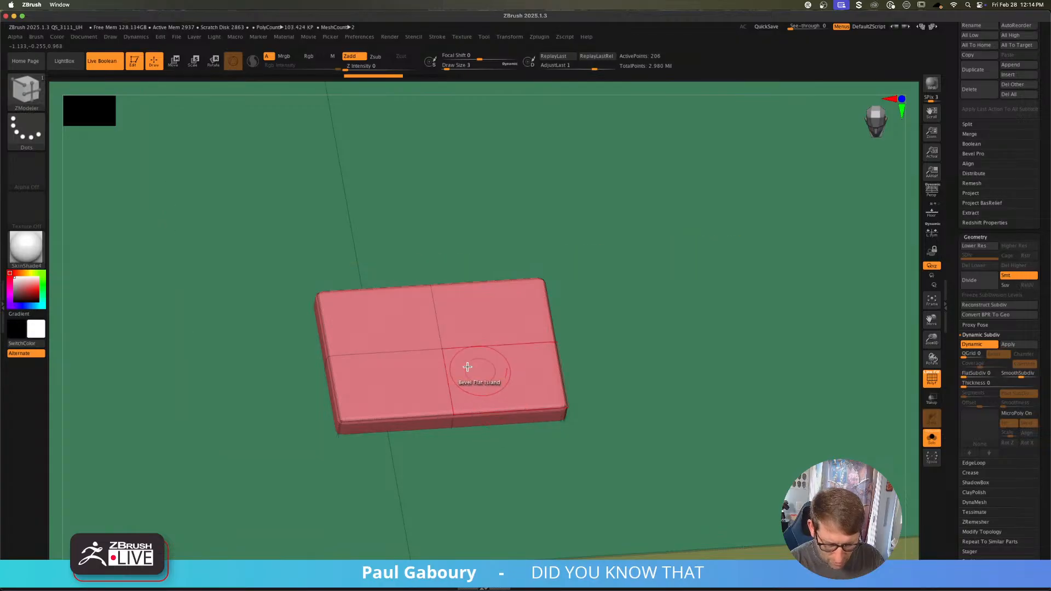
Step: Examine the small block's topology by isolating its polygroup and bringing the rest of the wing back
left_click(455, 356, "ctrl+shift")
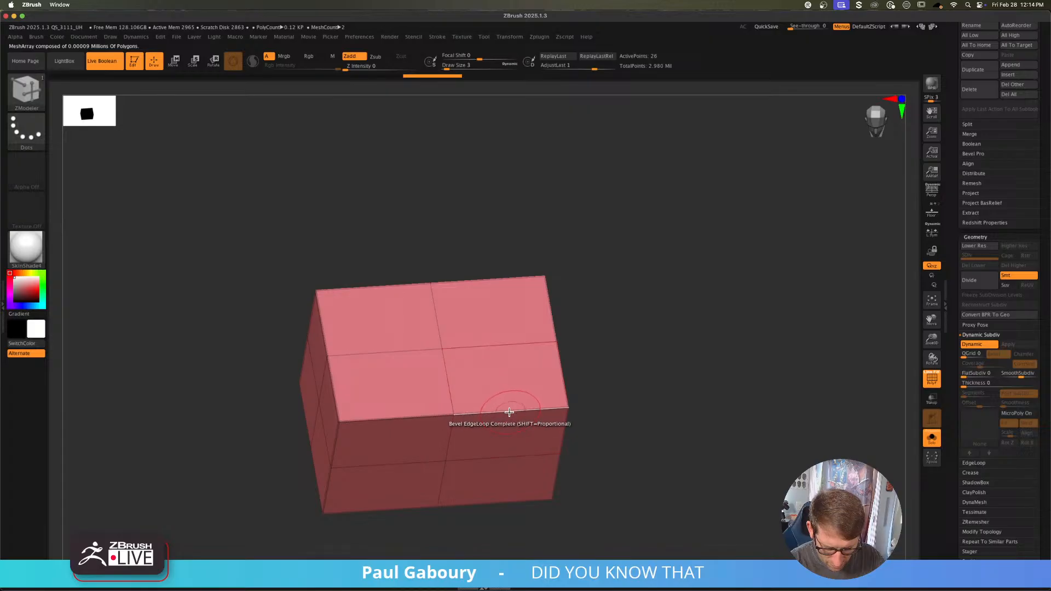
left_click(591, 383, "ctrl+shift")
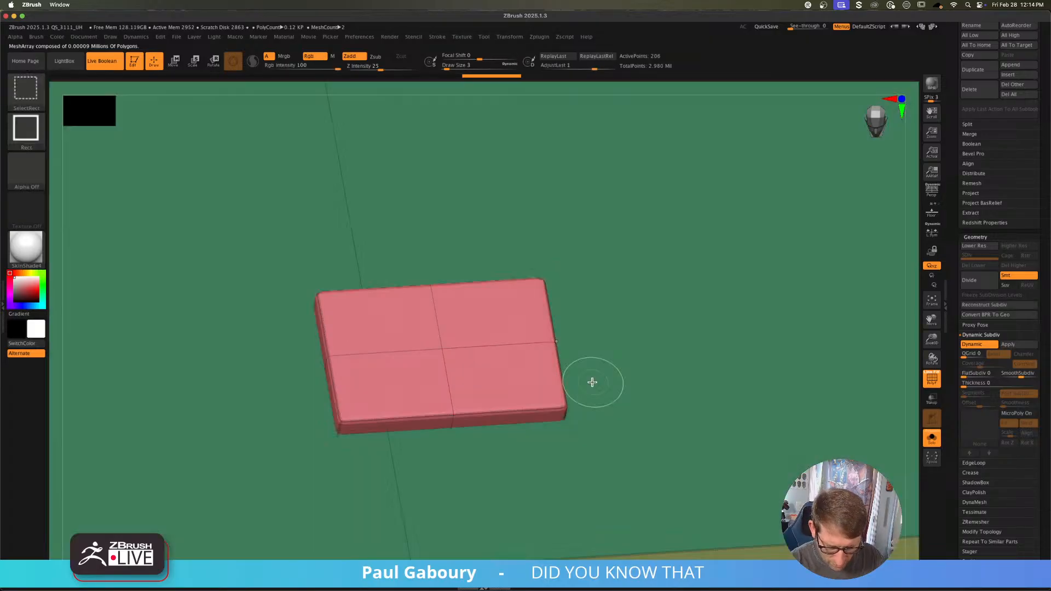
left_click(567, 390)
right_click_drag(530, 413, 515, 369, "ctrl")
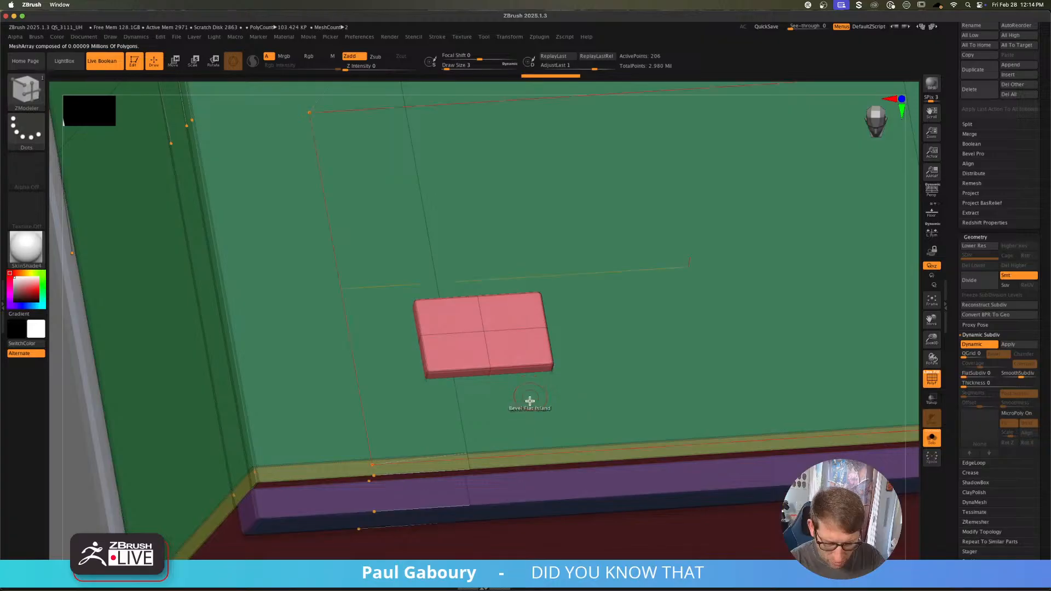
key("shift+f")
key("shift+f")
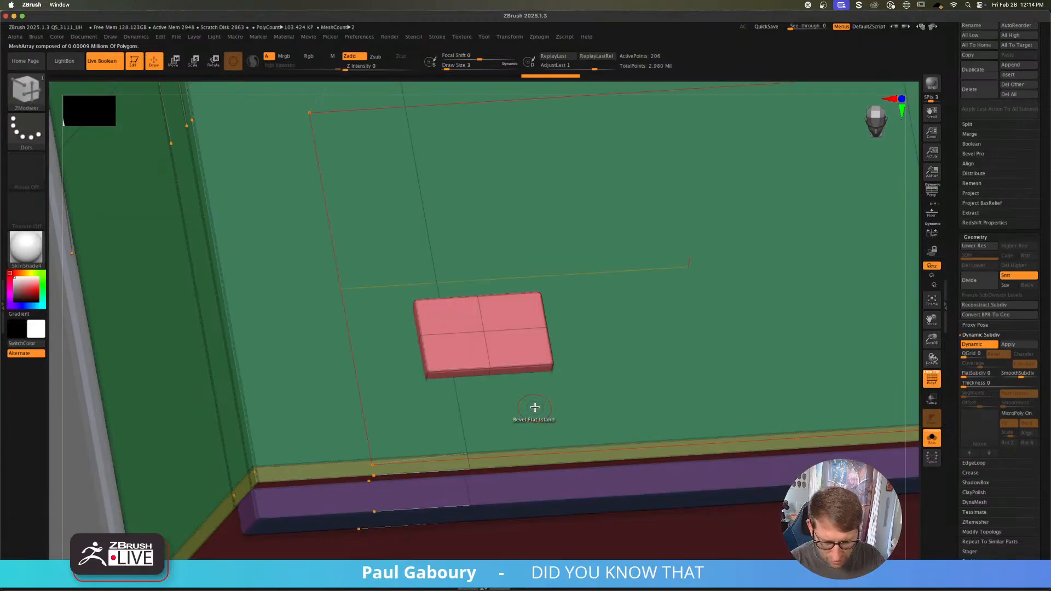
mouse_move(535, 406)
right_mouse_down()
mouse_move(516, 375)
mouse_move(518, 411)
mouse_move(492, 415)
mouse_move(557, 429)
mouse_move(602, 407)
right_mouse_up()
left_click(512, 364, "ctrl+shift")
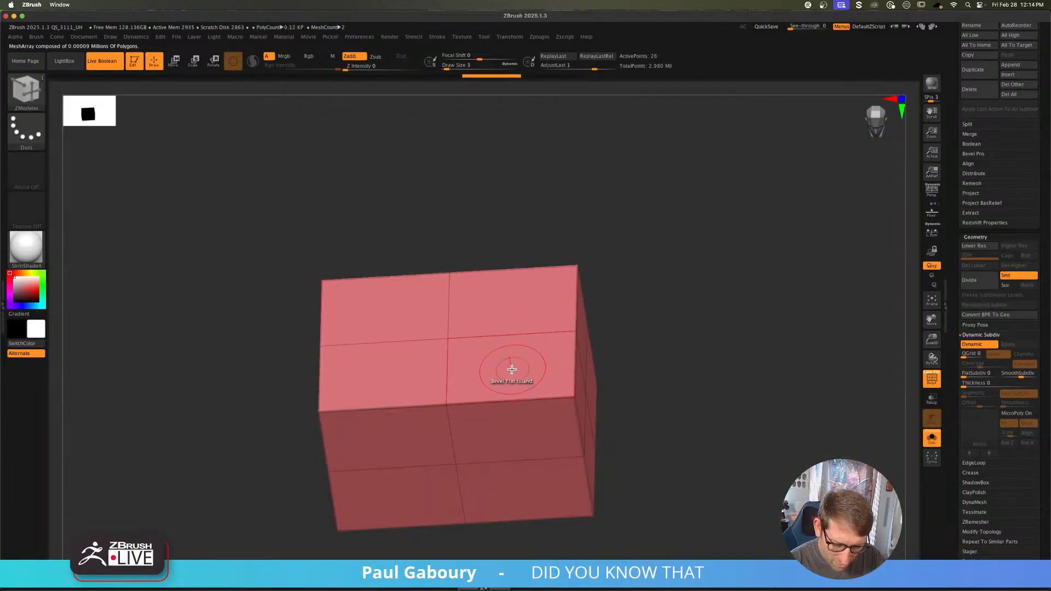
left_click(589, 329, "ctrl+shift")
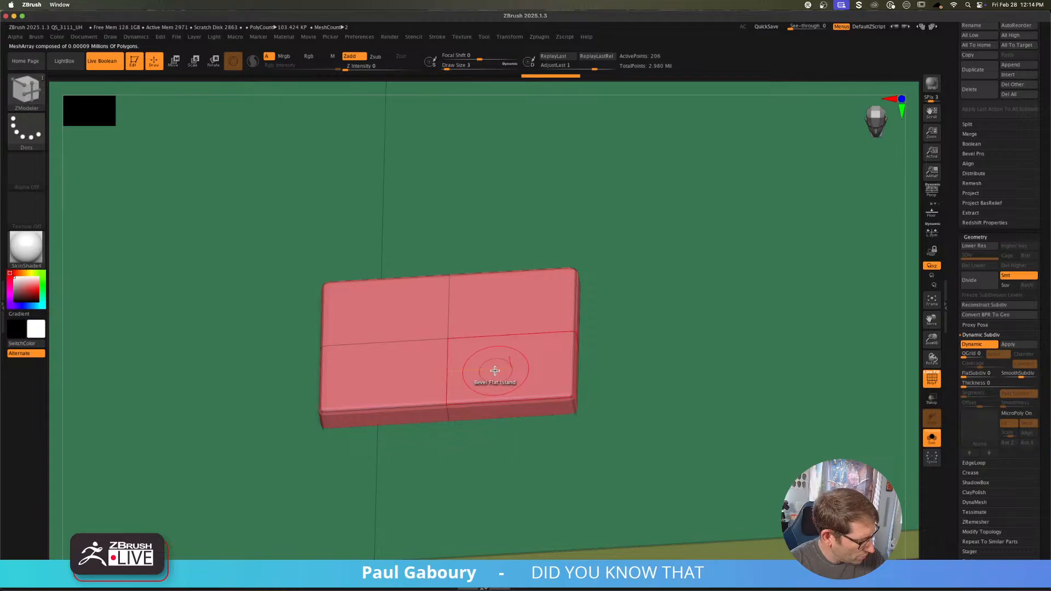
Step: Inset the small block's top face with the ZModeler Inset action and the Flat Island target
key("b")
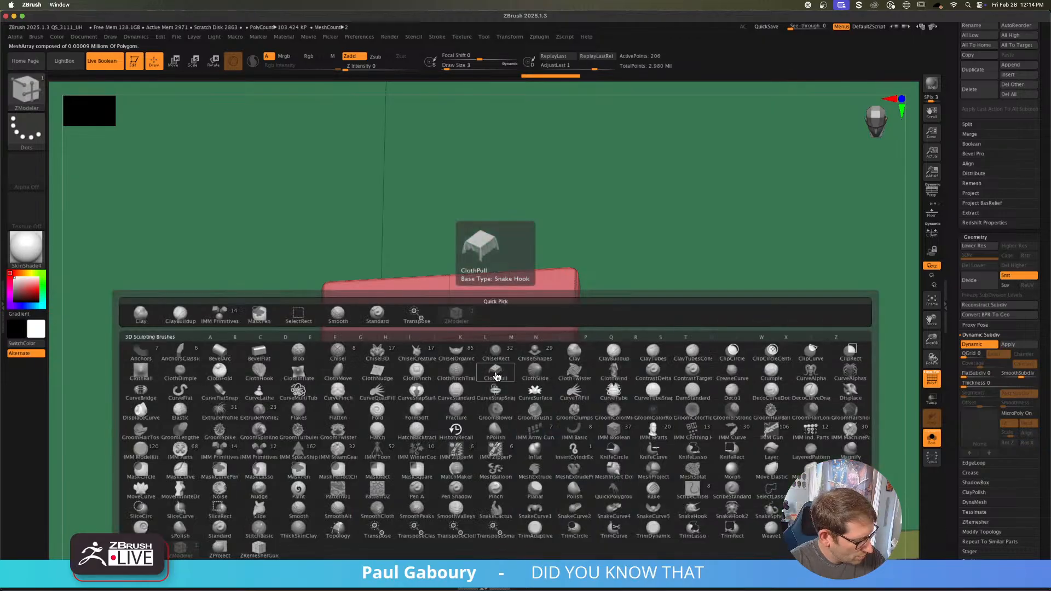
key("space")
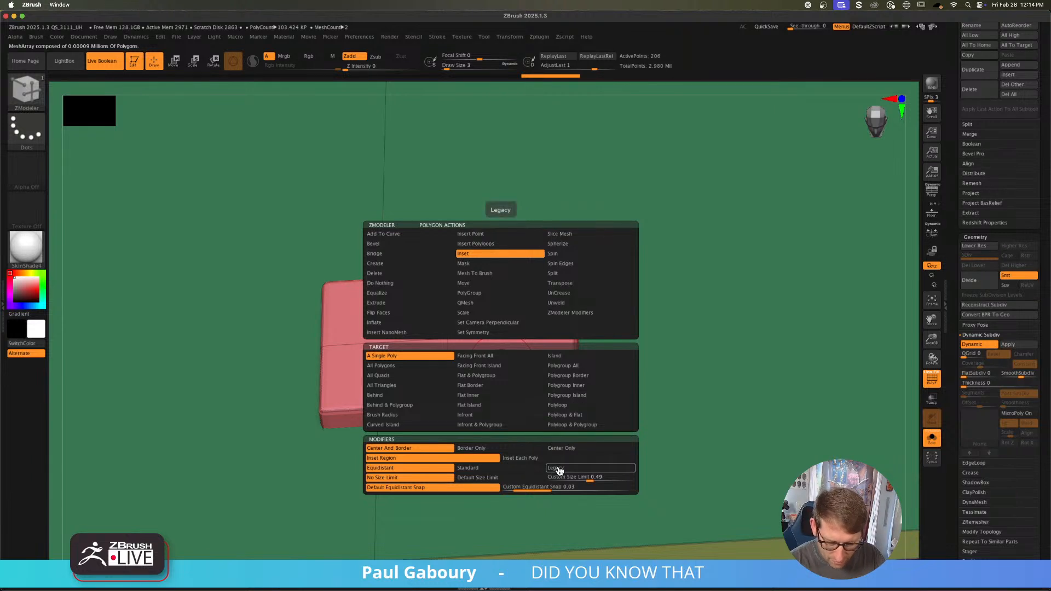
left_click(493, 396)
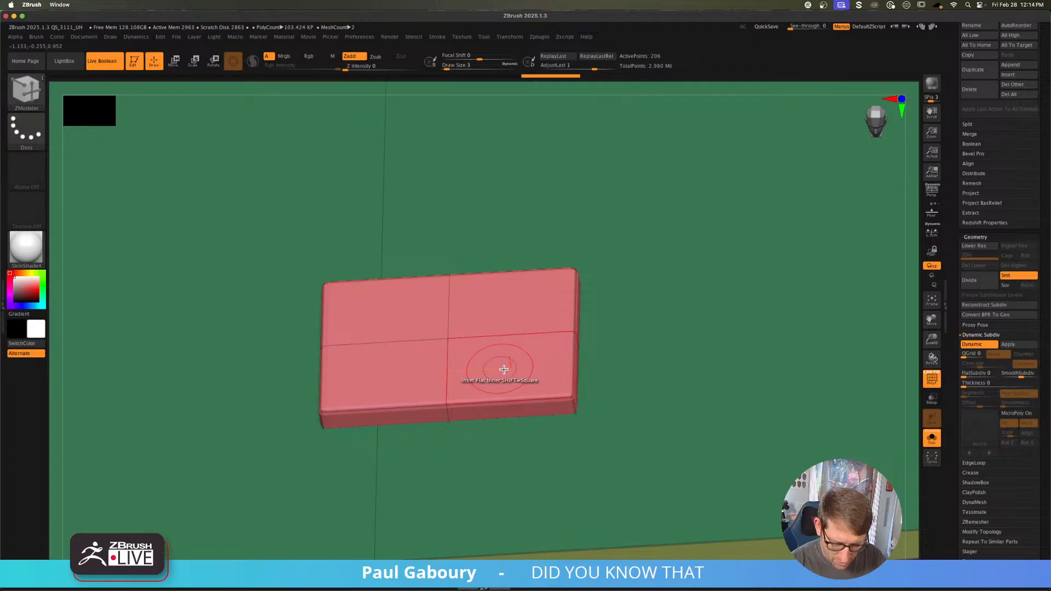
mouse_move(502, 369)
right_mouse_down("ctrl")
mouse_move(434, 368)
mouse_move(518, 370)
mouse_move(542, 358)
right_mouse_up("ctrl")
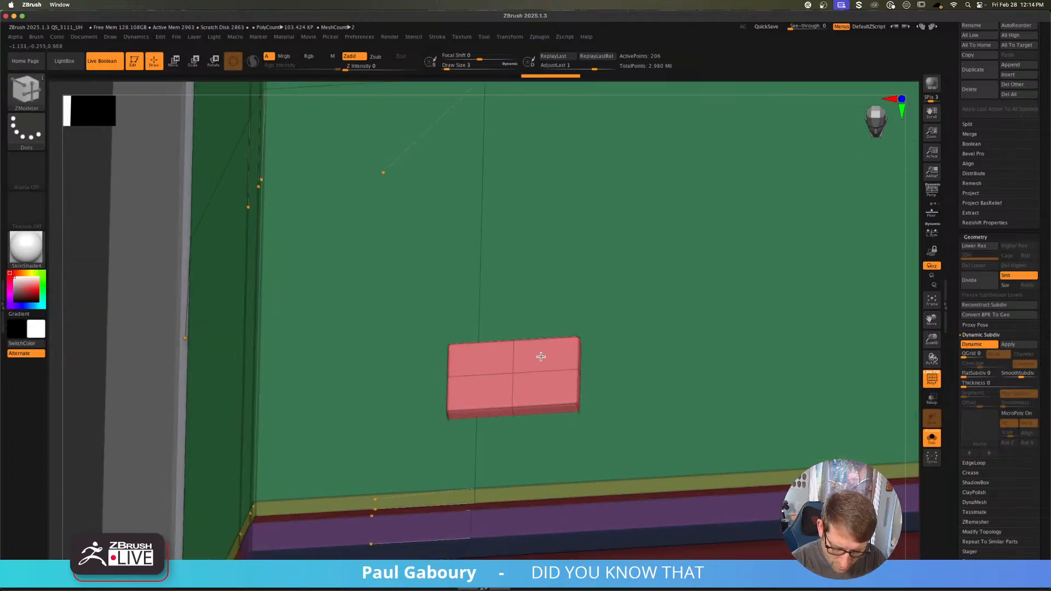
key("space")
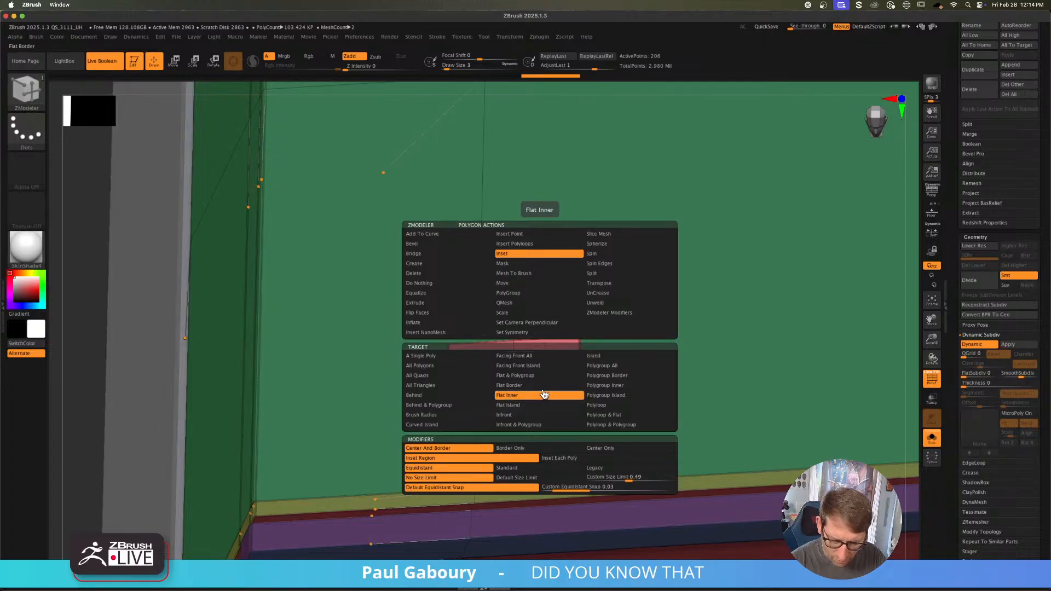
left_click(542, 406)
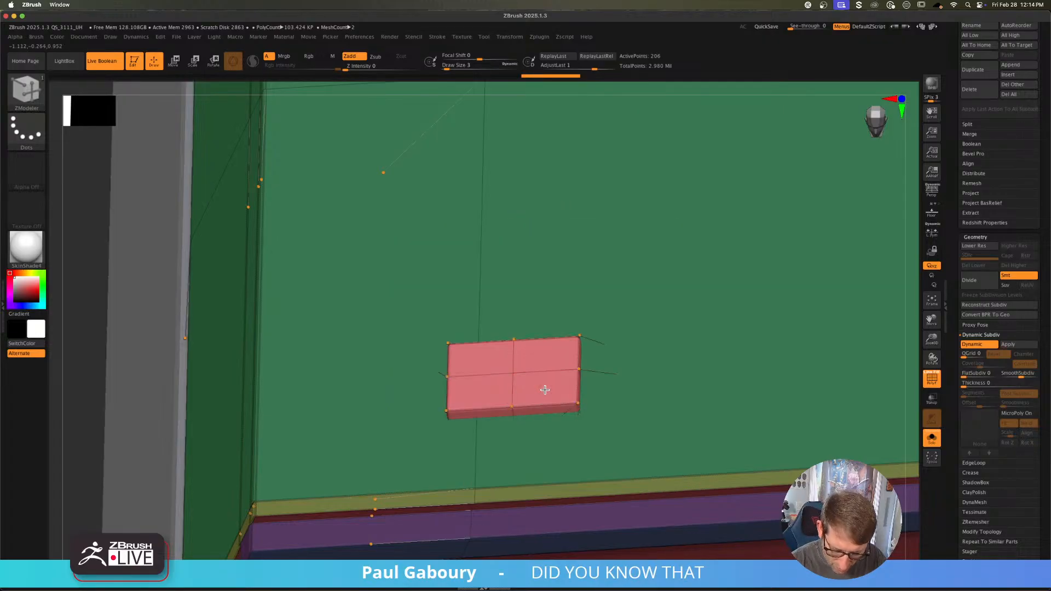
left_click(543, 388)
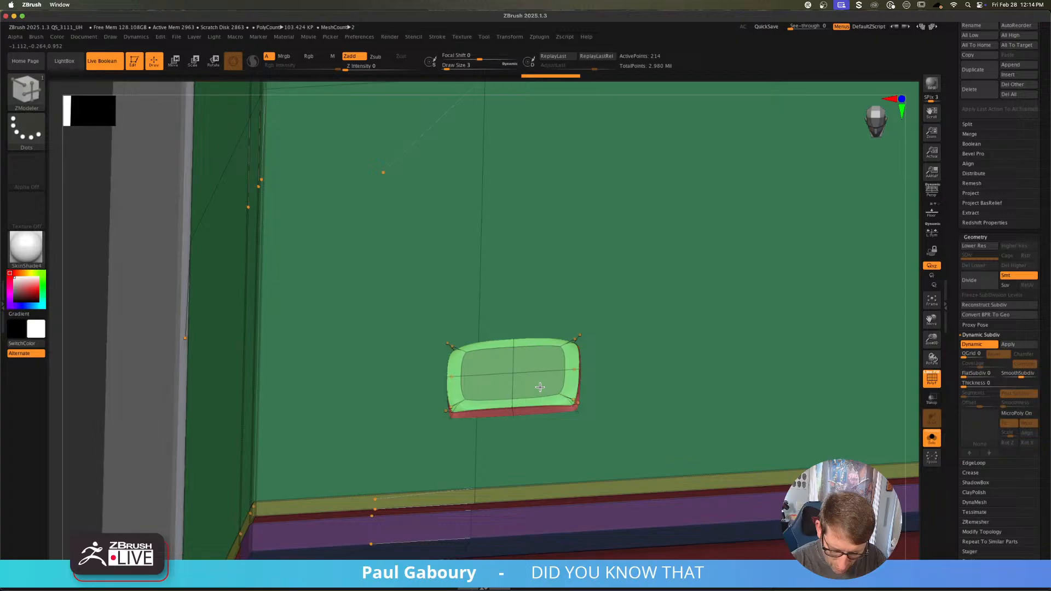
Step: Raise the block's inset inner panel slightly using QMesh with the Polygroup All target and hide the polyframe
right_click(540, 383)
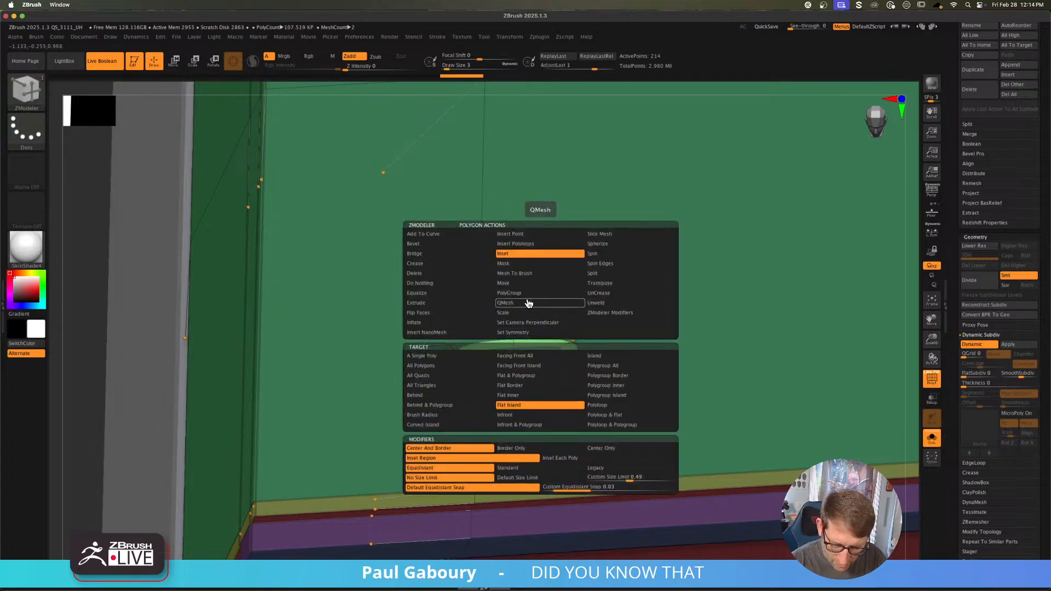
left_click(529, 303)
left_click(621, 369)
mouse_move(534, 379)
right_mouse_down()
mouse_move(556, 392)
mouse_move(547, 385)
right_mouse_up()
left_click_drag(547, 385, 547, 377)
key("shift+f")
right_click_drag(628, 363, 528, 368)
right_click_drag(529, 368, 632, 404, "ctrl")
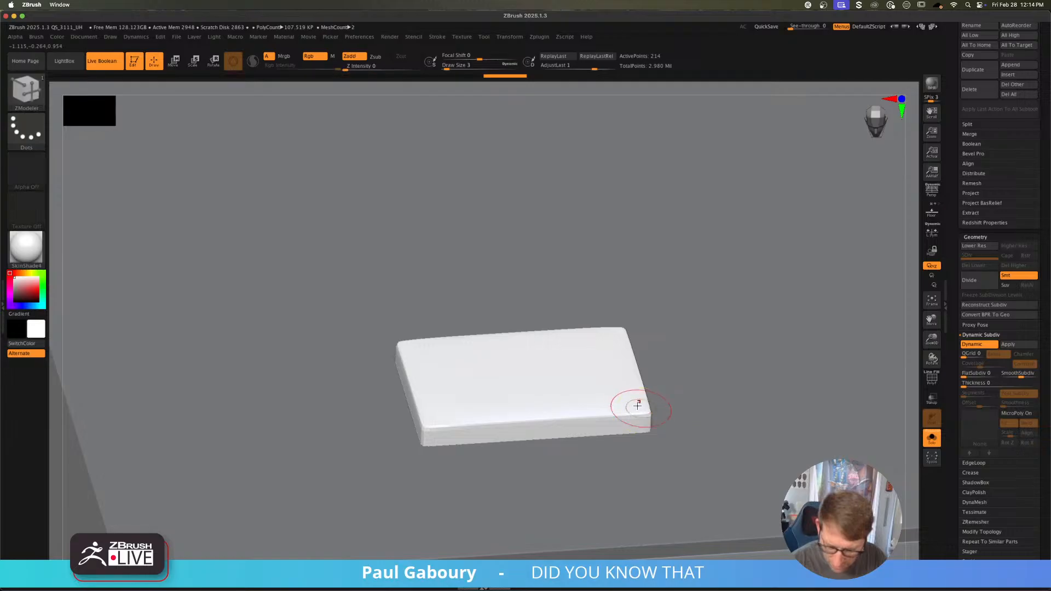
Step: Show the polyframe and crease the block's polygroup borders with Crease PG
left_click(971, 472)
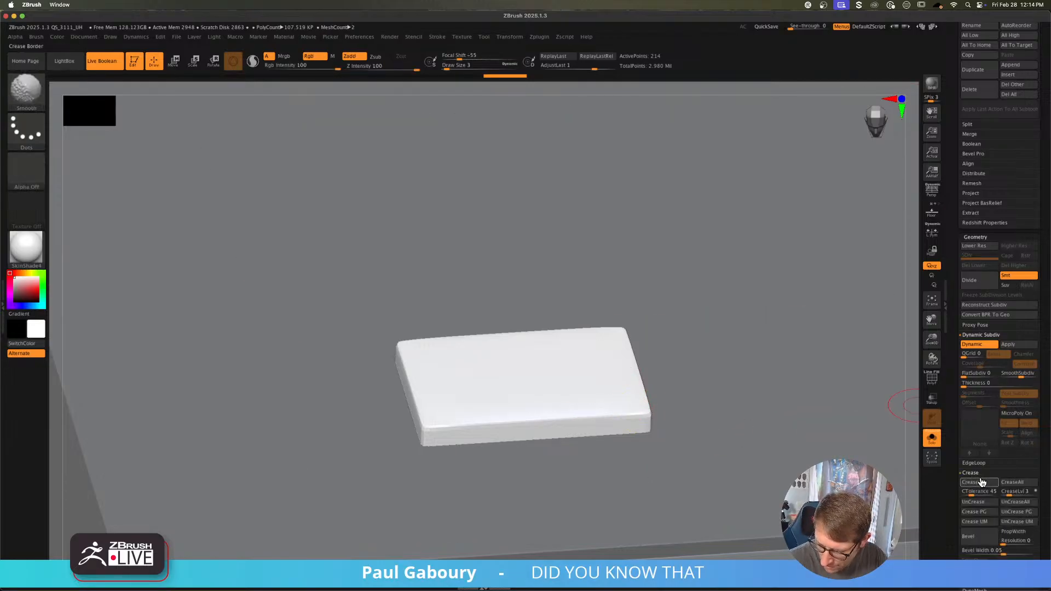
right_click_drag(558, 409, 513, 432)
key("shift+f")
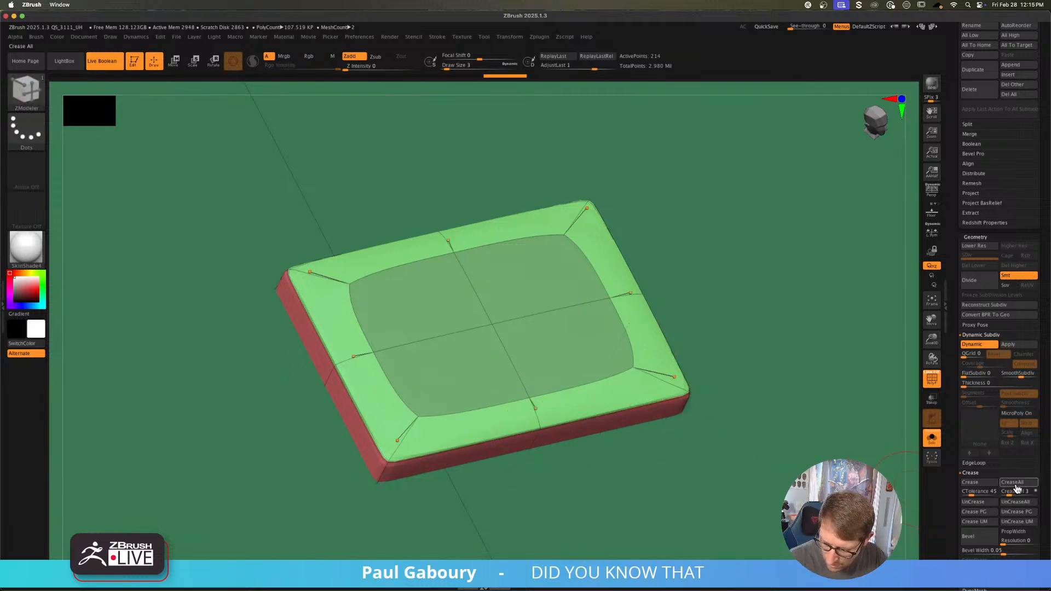
left_click(984, 513)
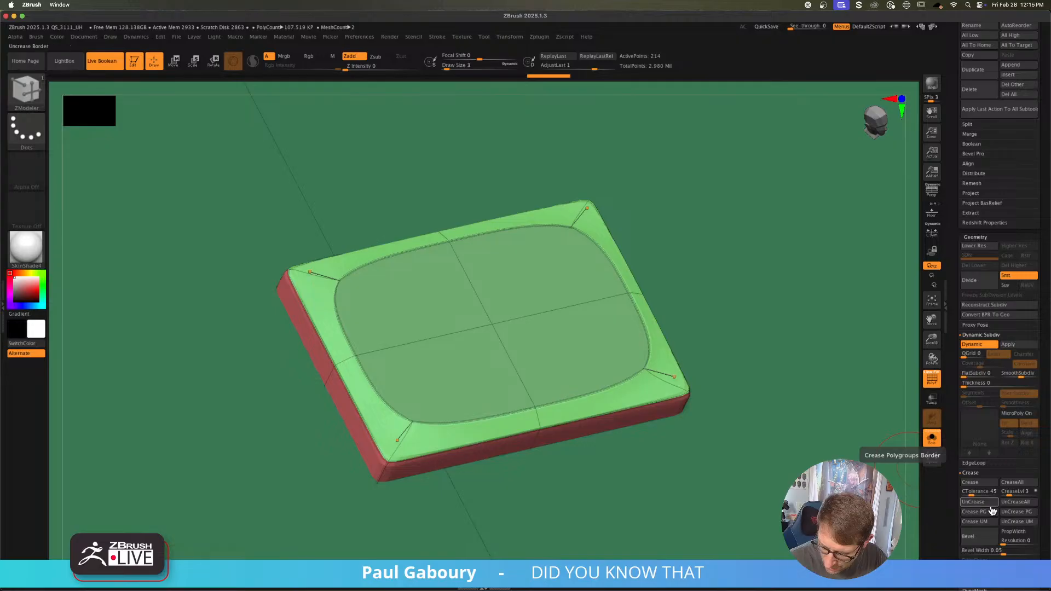
Step: Isolate the block's top faces and try creasing all of their edges
left_click(674, 376, "ctrl+shift")
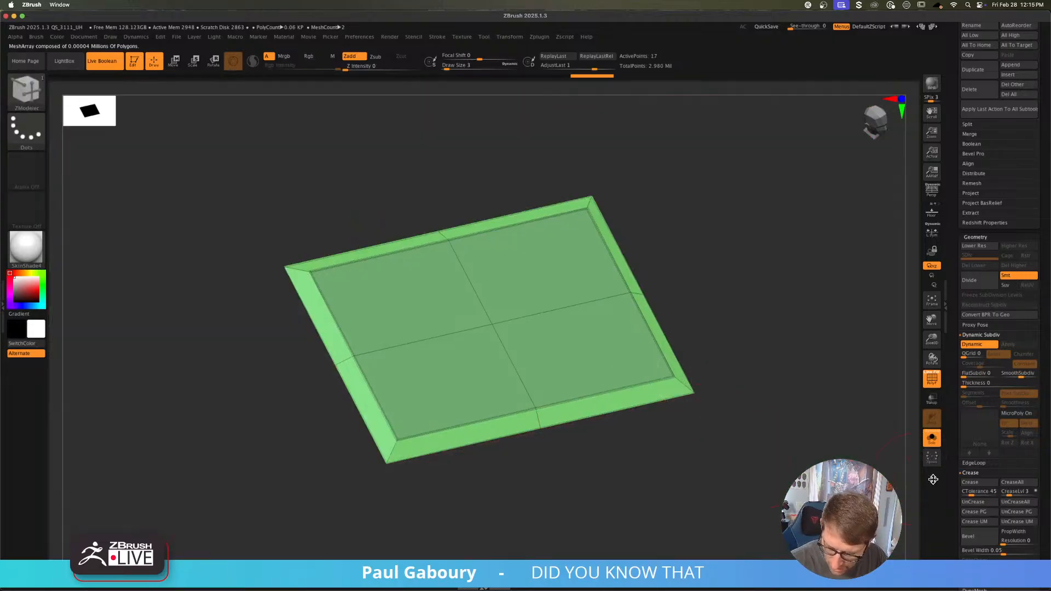
left_click(1015, 484)
key("shift+f")
key("ctrl+z")
Step: Turn off Solo and duplicate the small block twice, placing one copy above it and another beside that copy
mouse_move(606, 404)
right_mouse_down("ctrl")
mouse_move(589, 373)
mouse_move(687, 403)
mouse_move(584, 415)
mouse_move(578, 446)
mouse_move(577, 394)
mouse_move(537, 352)
mouse_move(520, 359)
mouse_move(538, 431)
mouse_move(580, 471)
mouse_move(589, 500)
right_mouse_up("ctrl")
right_click_drag(473, 401, 486, 457, "ctrl")
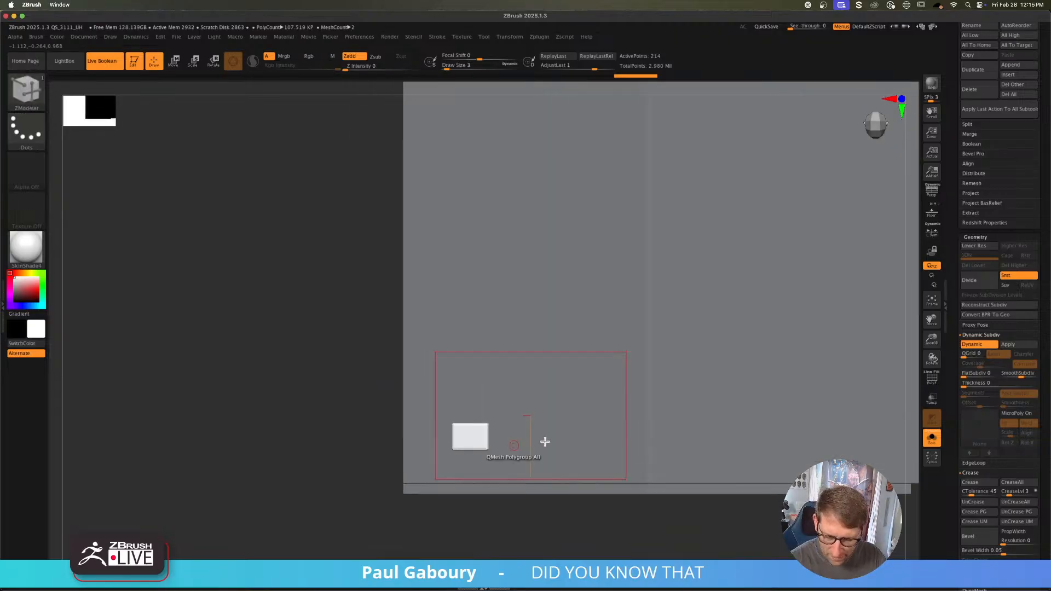
left_click(932, 443)
key("w")
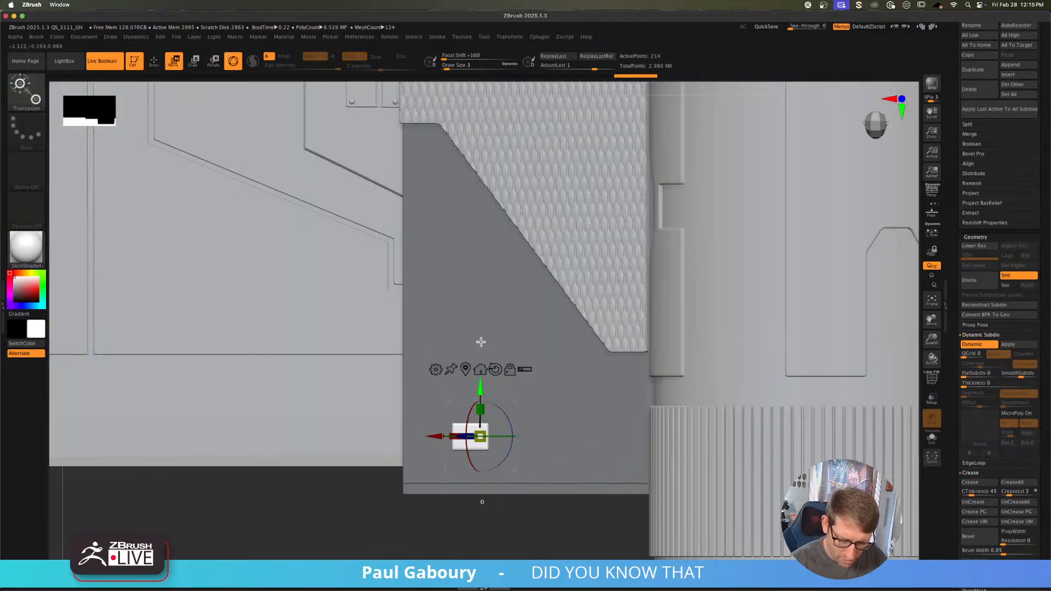
left_click_drag(485, 404, 485, 307)
left_click_drag(439, 341, 476, 351)
right_click_drag(438, 459, 444, 475, "ctrl")
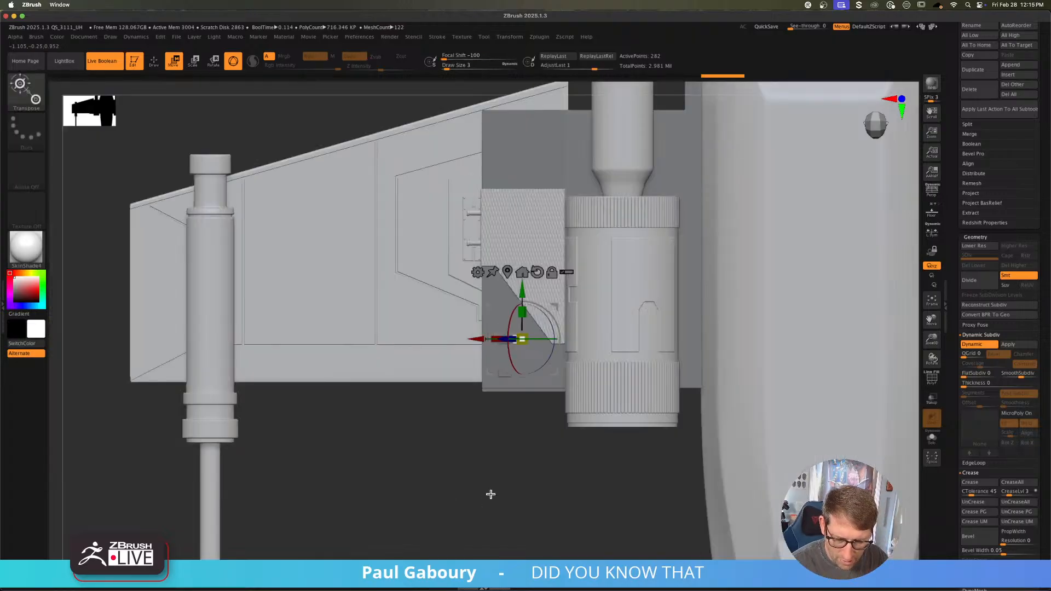
key("q")
mouse_move(504, 481)
left_mouse_down()
mouse_move(526, 501)
mouse_move(534, 476)
mouse_move(530, 489)
left_mouse_up()
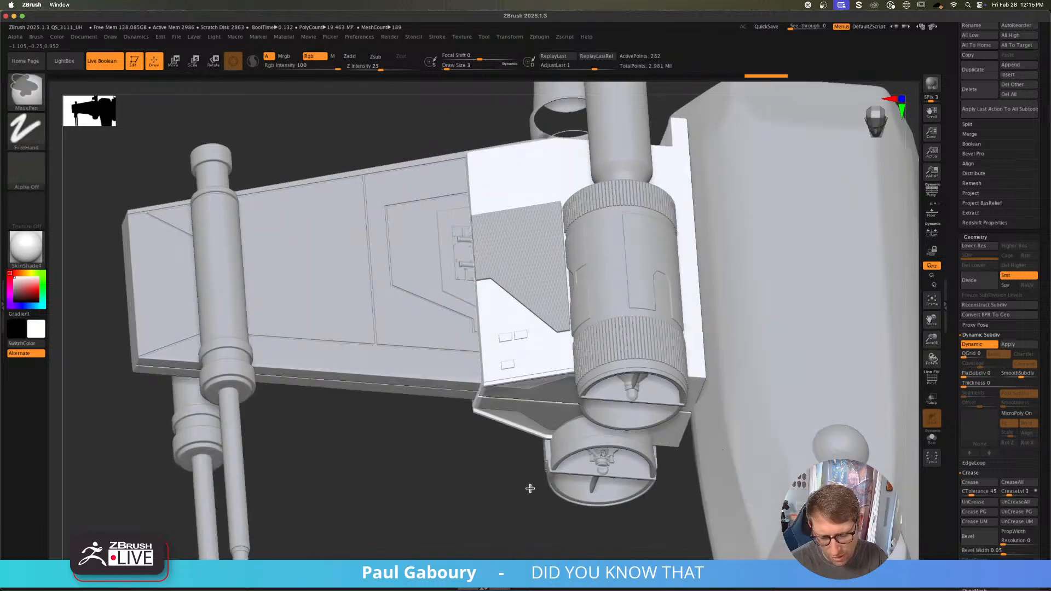
Step: Show the polyframe, mask the wing section except its inner strip beside the fuselage, and move that strip slightly away from the fuselage
right_click_drag(445, 450, 451, 458, "ctrl")
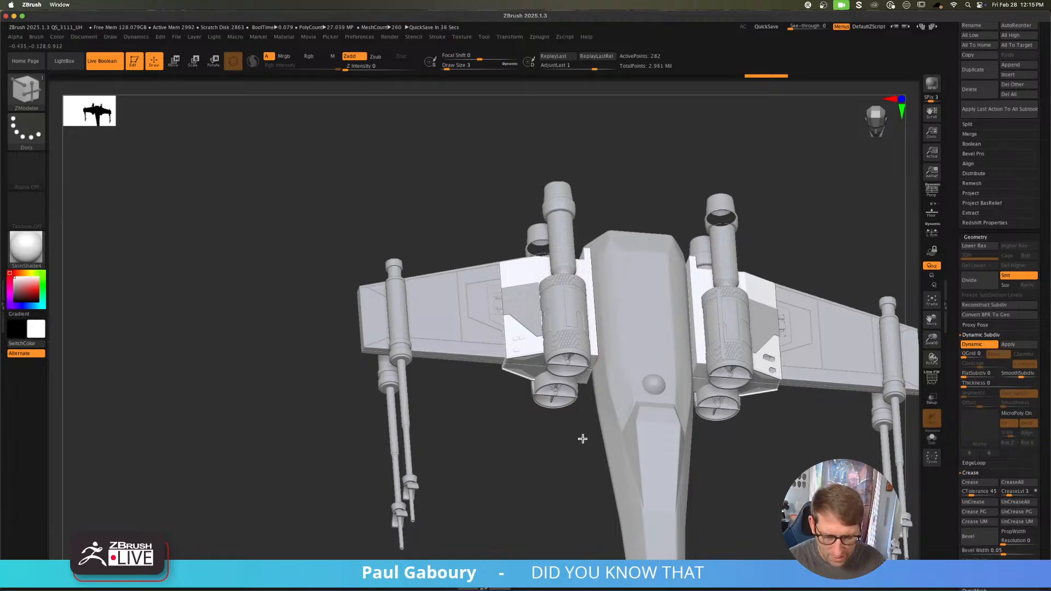
left_click_drag(582, 439, 568, 495, "shift")
key("shift+f")
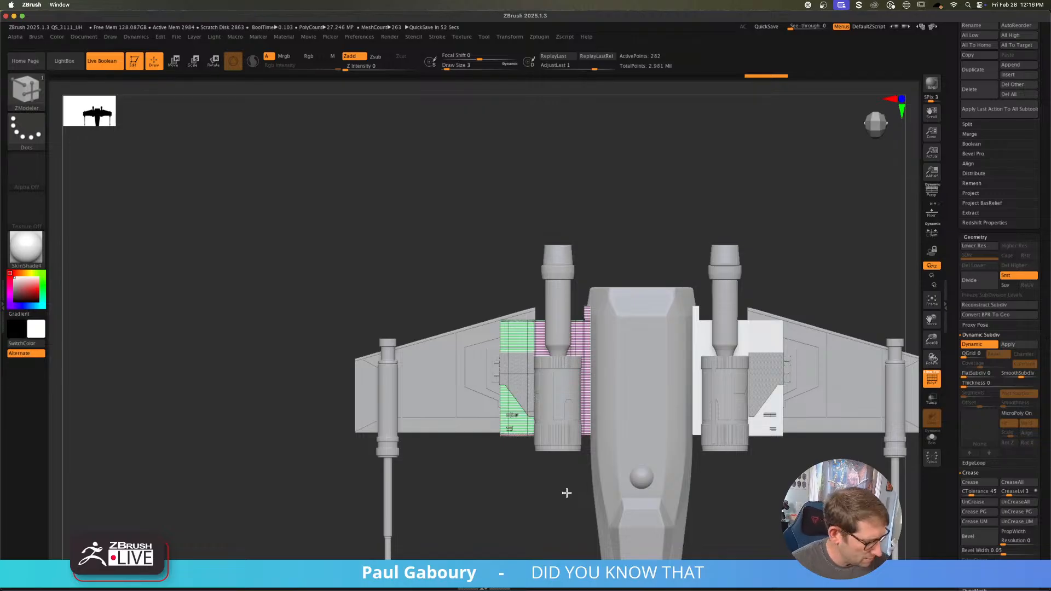
mouse_move(593, 350)
right_mouse_down("ctrl")
mouse_move(606, 378)
mouse_move(523, 360)
right_mouse_up("ctrl")
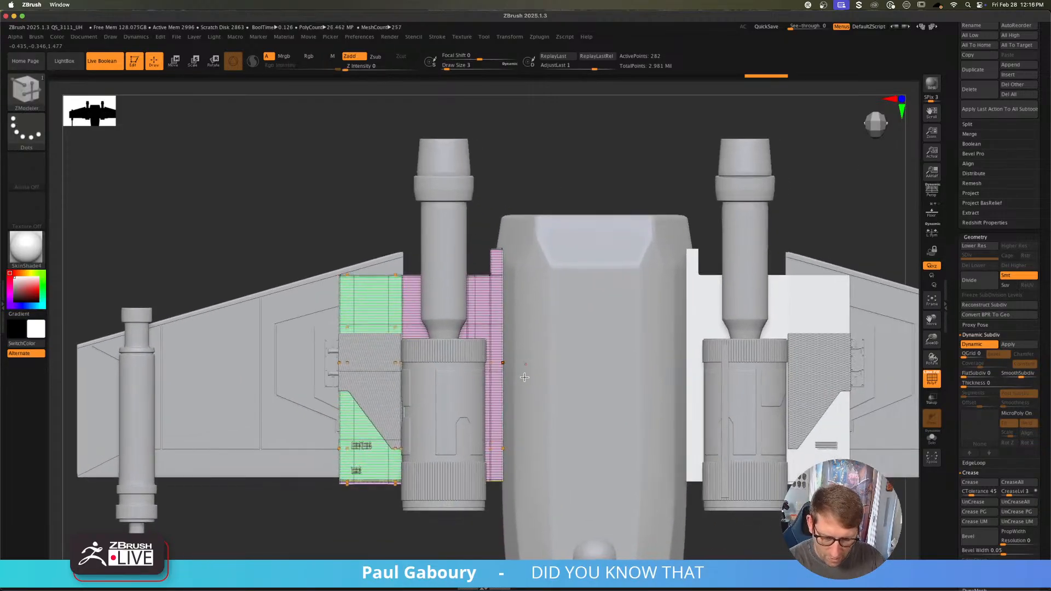
right_click_drag(498, 514, 477, 492, "alt")
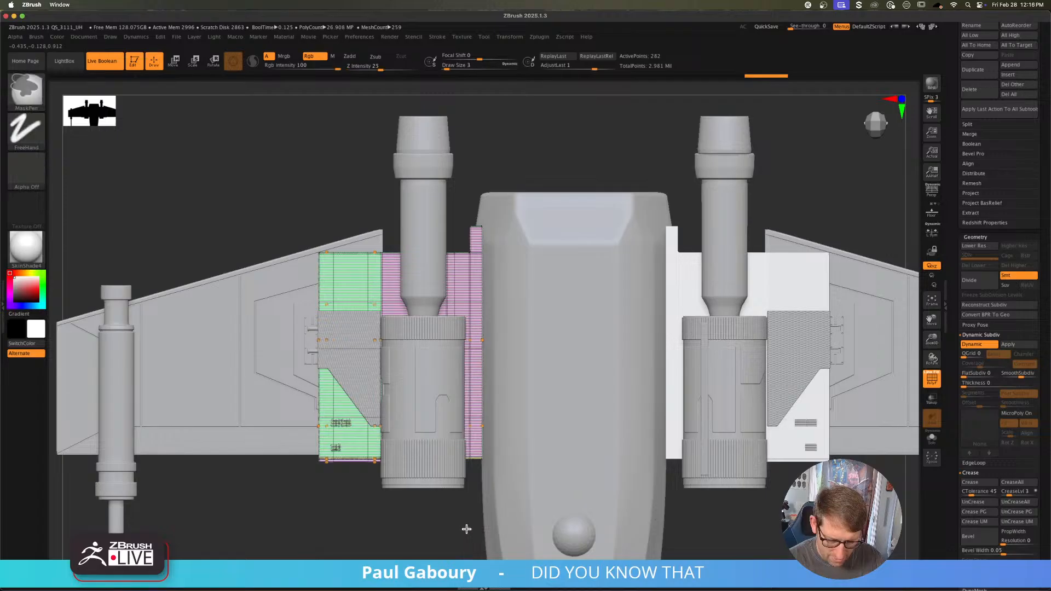
mouse_move(461, 543)
left_mouse_down("ctrl")
mouse_move(484, 487)
mouse_move(542, 197)
left_mouse_up("ctrl")
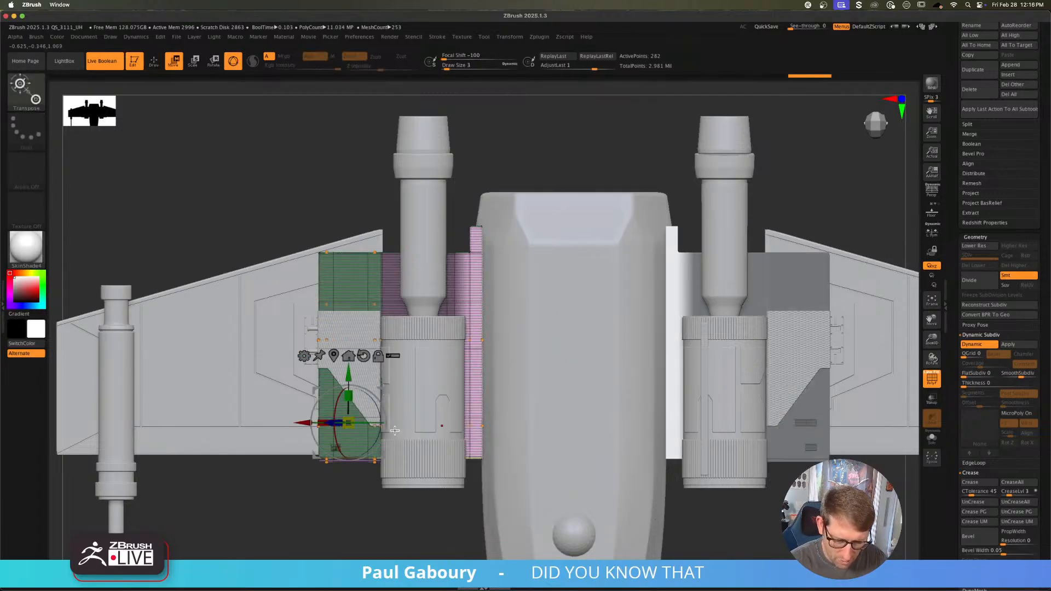
left_click(363, 356, "alt")
left_click_drag(385, 456, 603, 434)
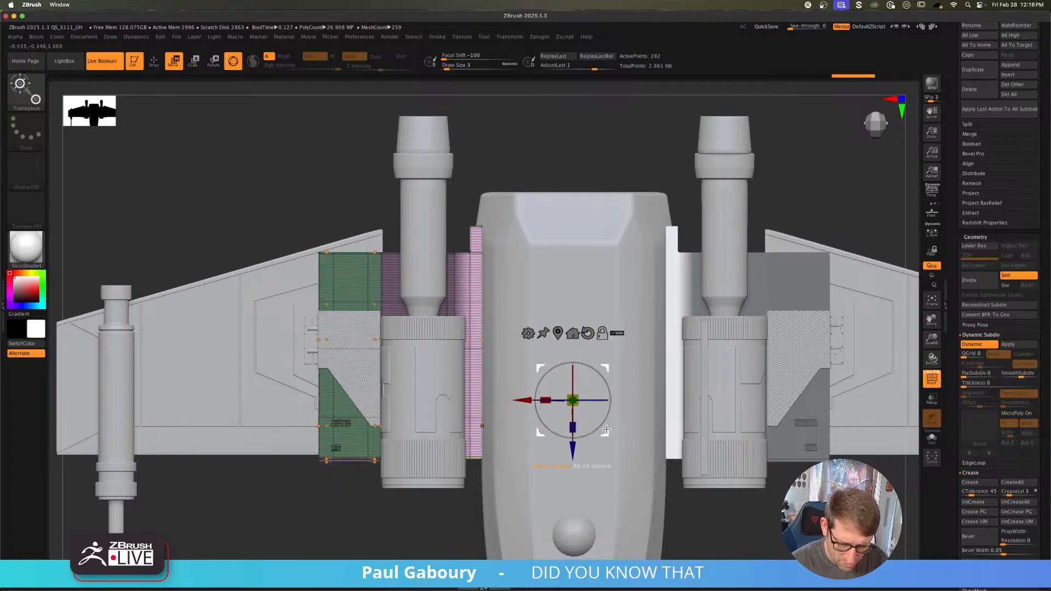
left_click_drag(527, 399, 522, 400)
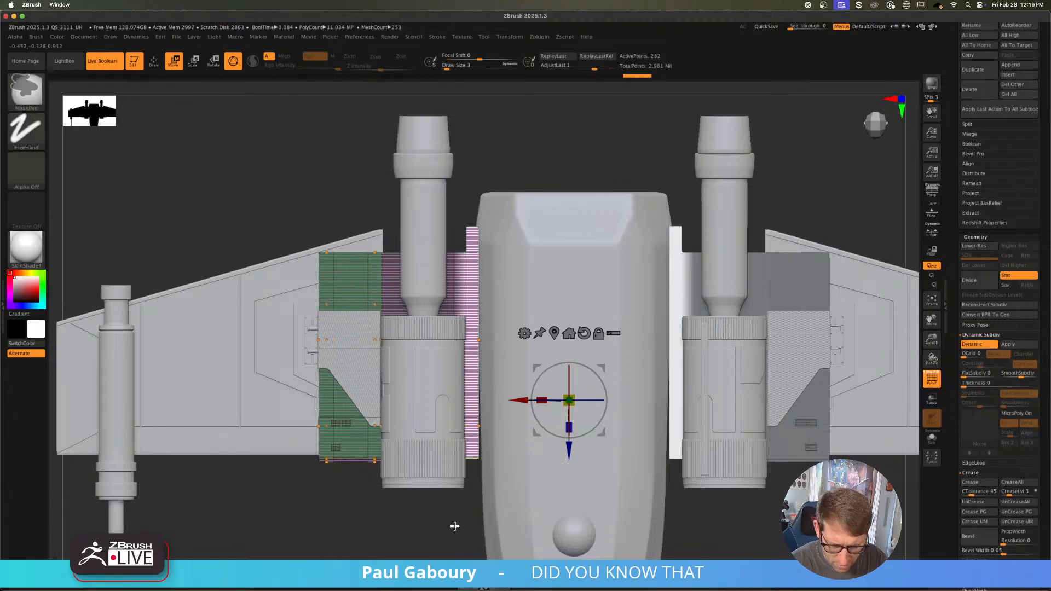
left_click_drag(464, 200, 467, 508, "ctrl")
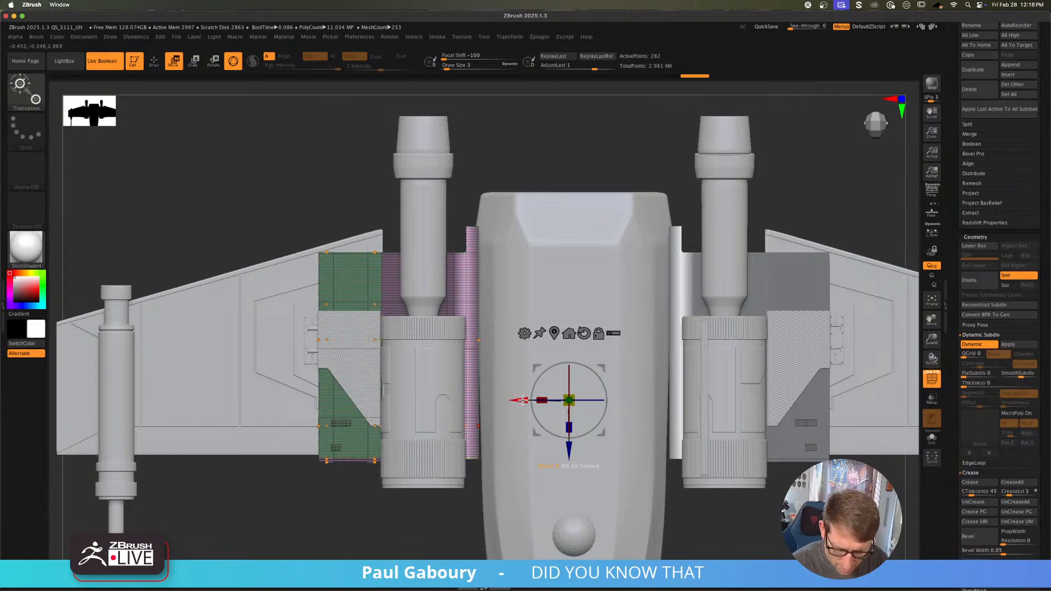
Step: Remask the wing section around the inner strip, nudge the strip back toward the fuselage, and clear the mask
key("ctrl")
left_click(462, 528, "ctrl")
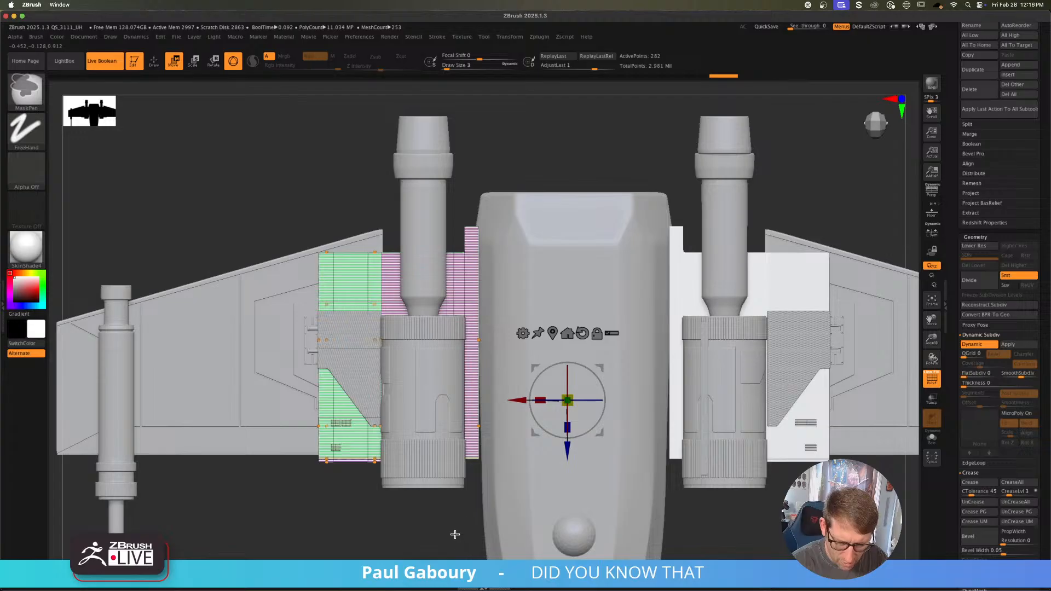
mouse_move(473, 514)
left_mouse_down("ctrl")
mouse_move(528, 174)
mouse_move(529, 192)
left_mouse_up("ctrl")
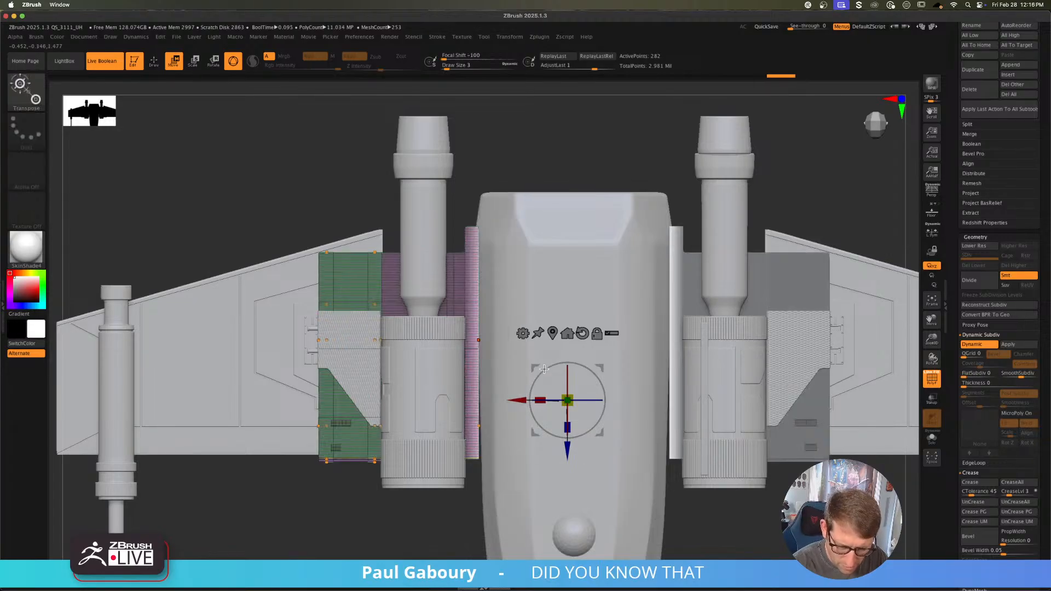
left_click_drag(522, 400, 523, 400)
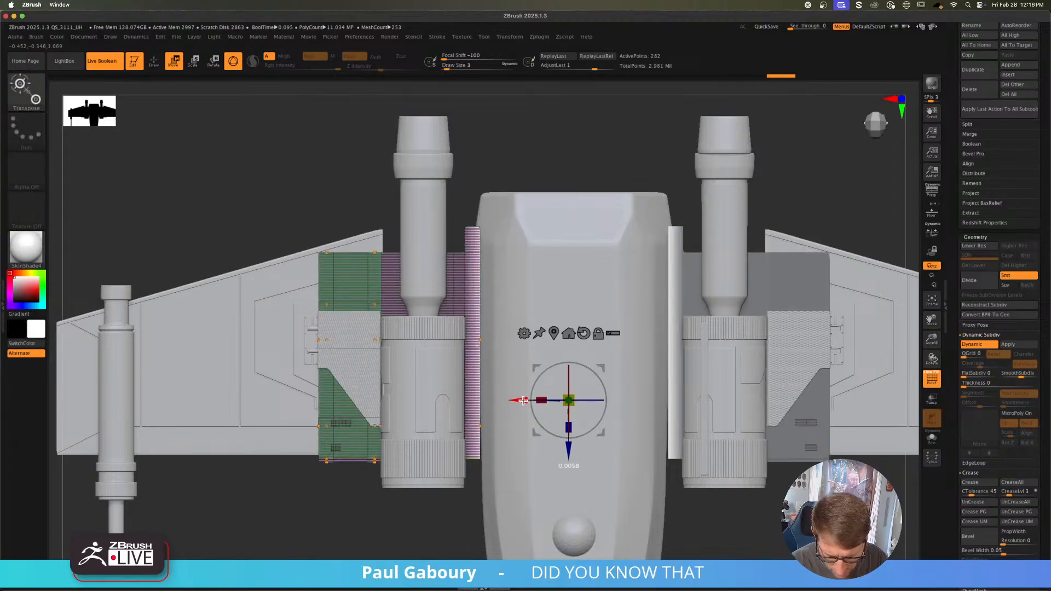
right_click_drag(446, 499, 402, 507, "ctrl")
key("q")
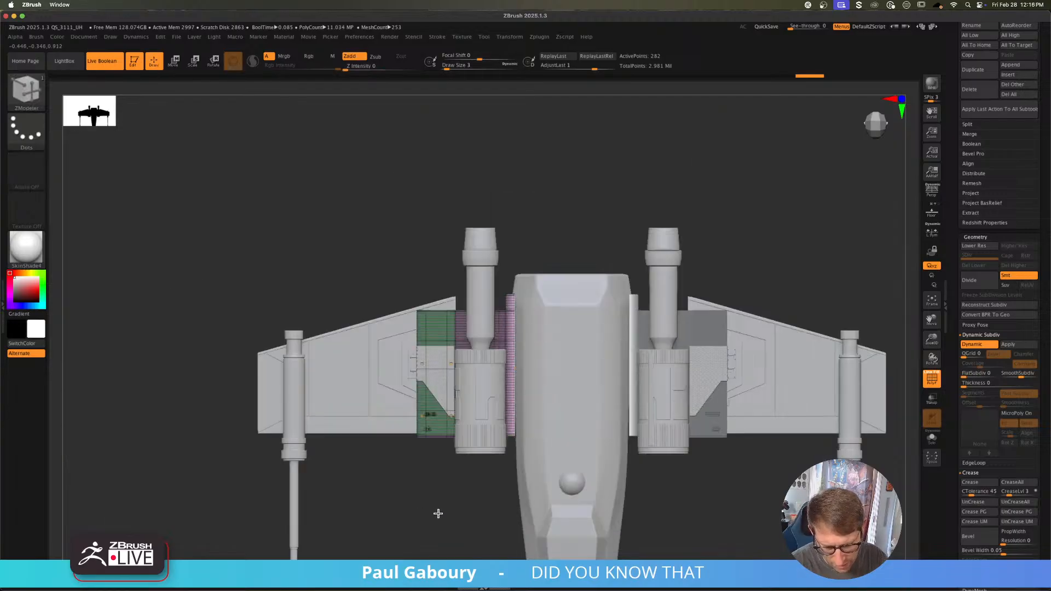
left_click(446, 511, "ctrl")
Step: Isolate the inner strip with a mask again, shift it toward the engine to leave a gap beside the fuselage, and clear the mask
left_click_drag(460, 493, 463, 464)
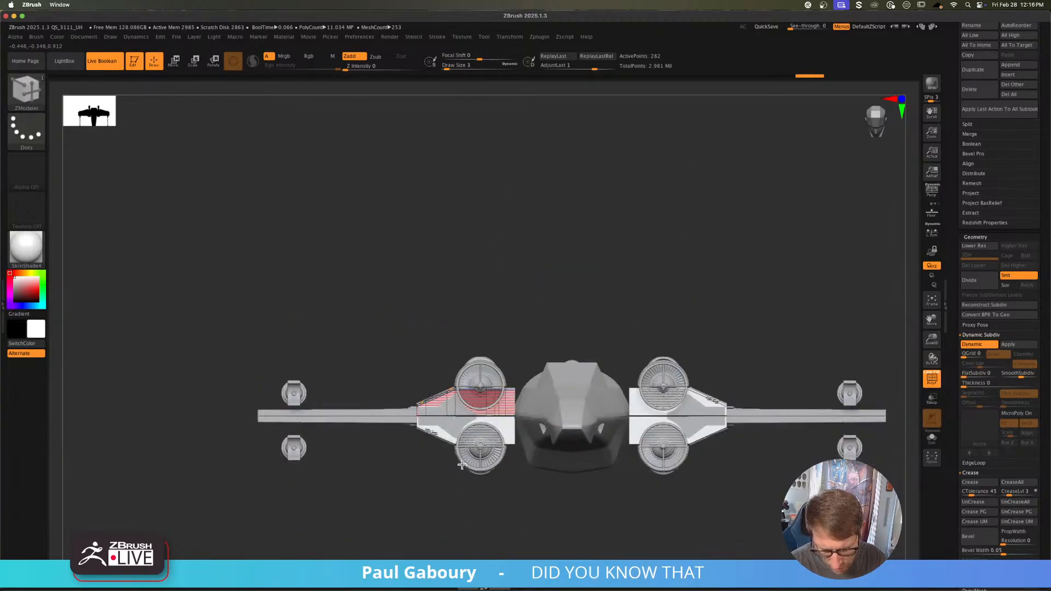
right_click_drag(495, 456, 494, 478)
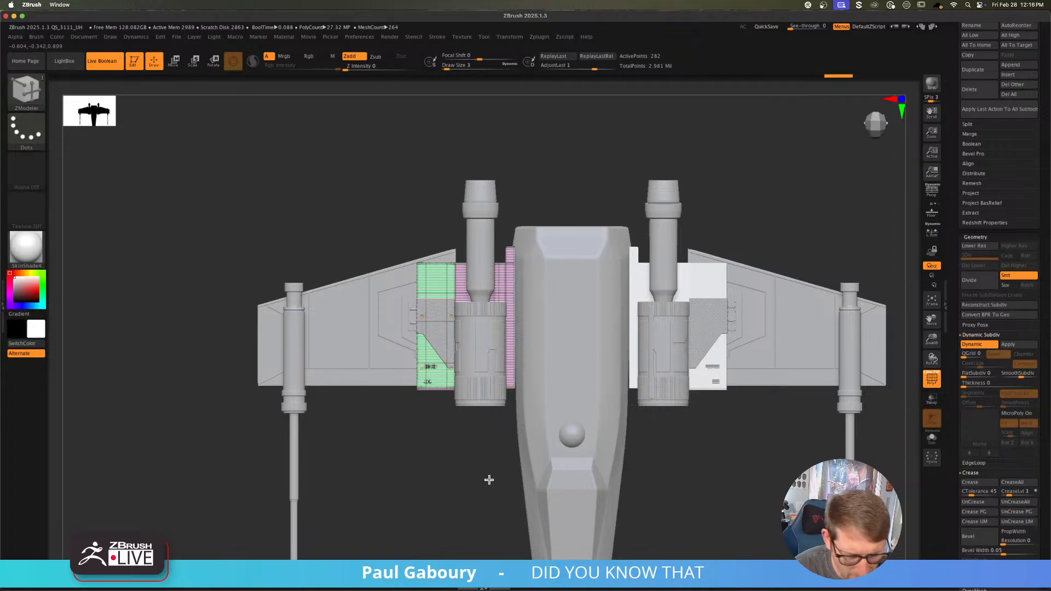
mouse_move(493, 481)
right_mouse_down("ctrl")
mouse_move(507, 500)
mouse_move(499, 493)
right_mouse_up("ctrl")
left_click_drag(507, 459, 564, 112, "ctrl")
key("w")
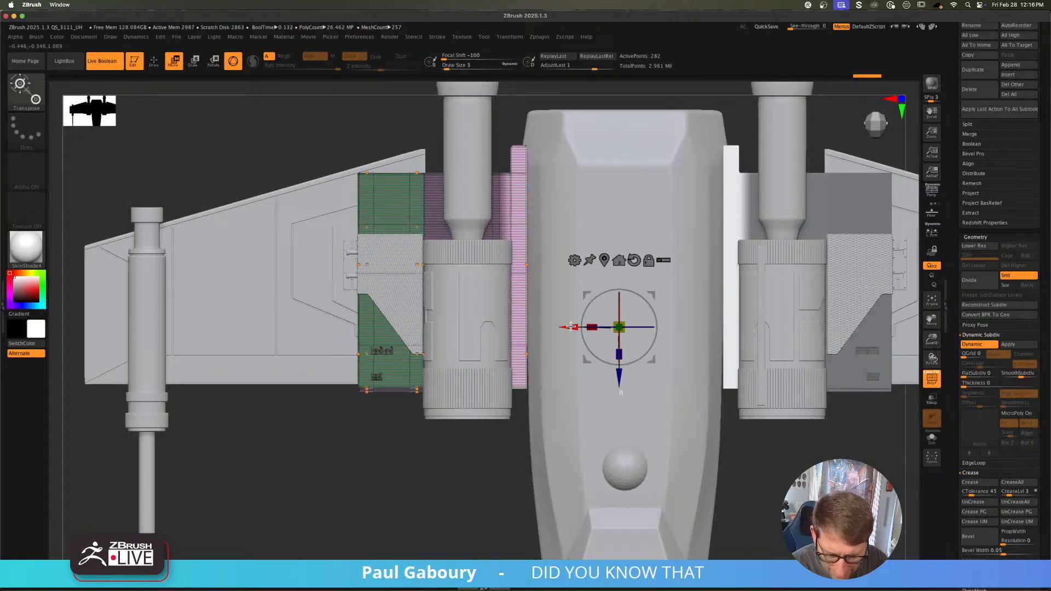
left_click_drag(571, 326, 567, 326)
mouse_move(519, 442)
left_mouse_down("ctrl")
mouse_move(552, 132)
mouse_move(514, 133)
left_mouse_up("ctrl")
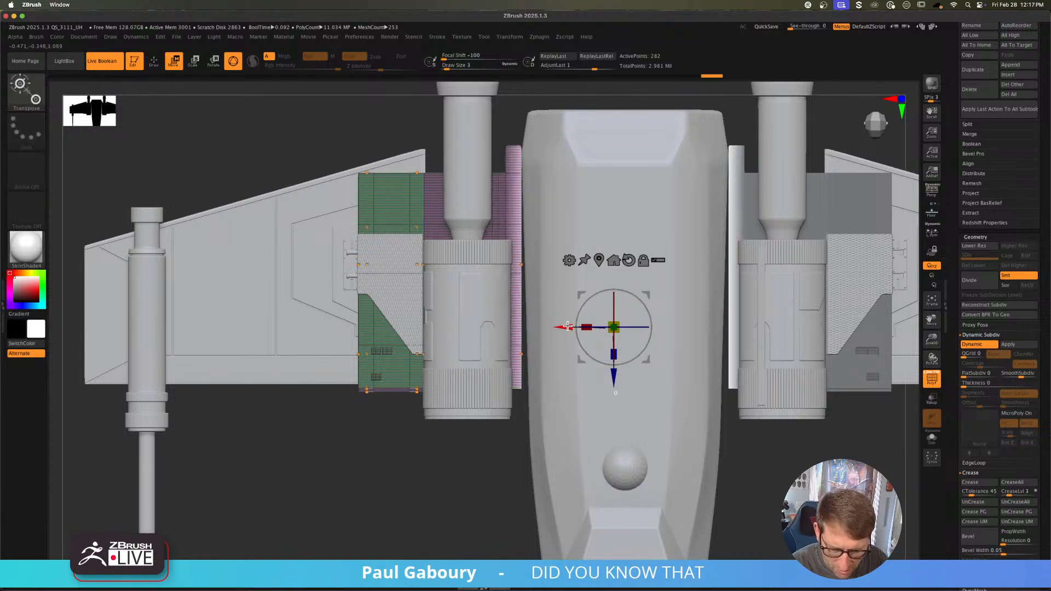
left_click_drag(567, 326, 564, 327)
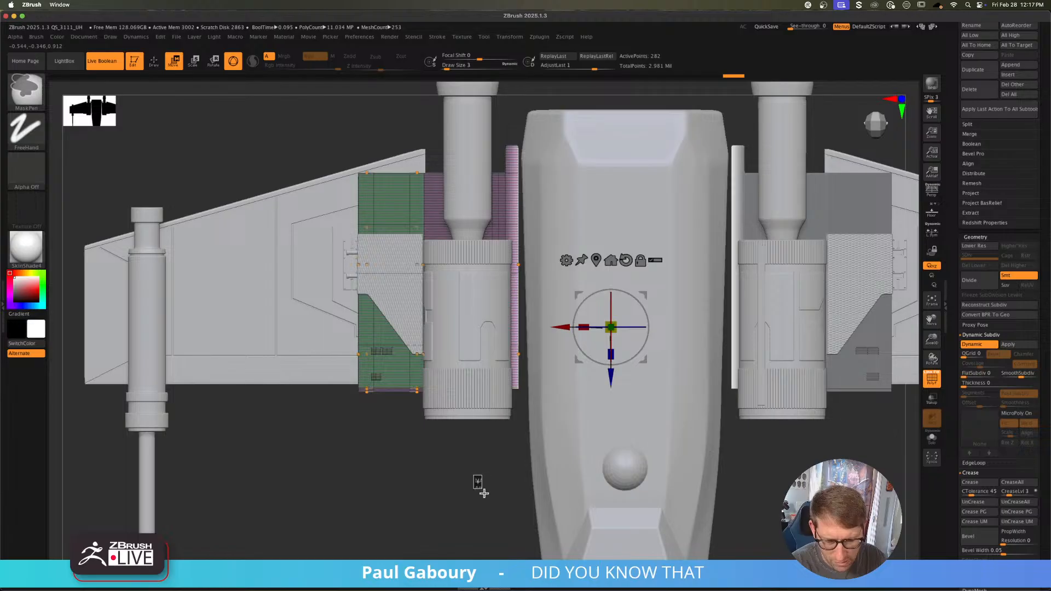
left_click_drag(484, 493, 484, 493, "ctrl")
key("q")
mouse_move(481, 471)
right_mouse_down("ctrl")
mouse_move(446, 451)
mouse_move(472, 438)
mouse_move(453, 463)
mouse_move(469, 473)
right_mouse_up("ctrl")
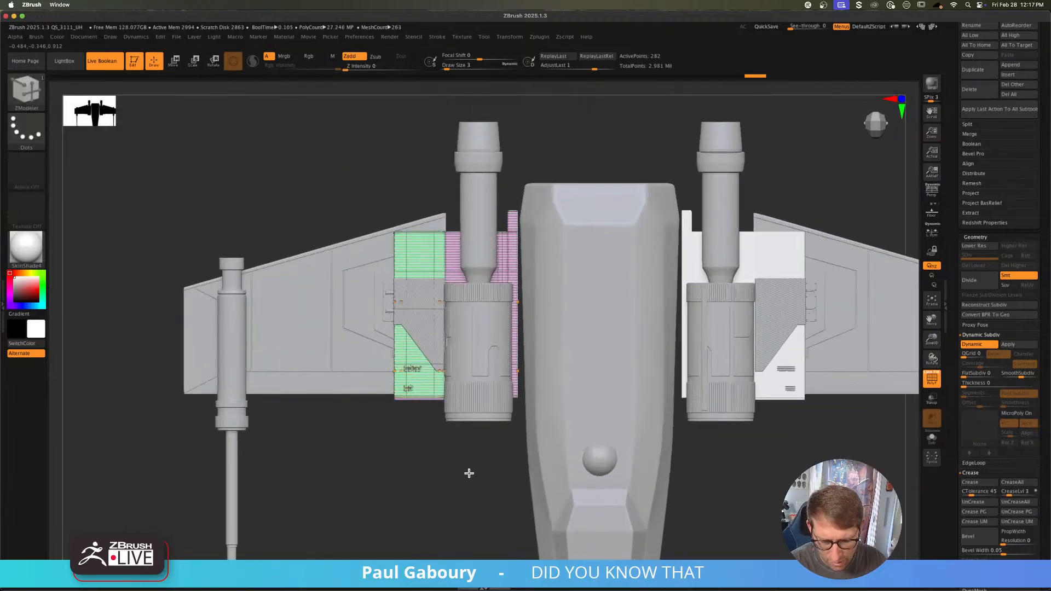
key("w")
left_click_drag(544, 349, 548, 349)
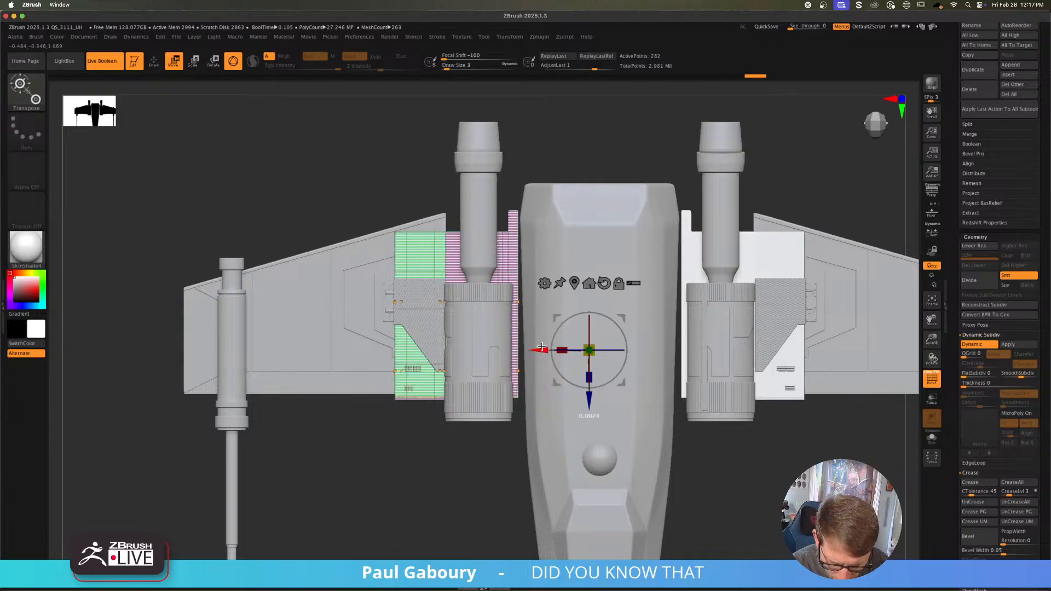
key("ctrl+z")
Step: Mask all but the inner strip, move it against the fuselage to close the gap, and clear the mask
left_click_drag(505, 453, 560, 166, "ctrl")
left_click_drag(545, 349, 546, 349)
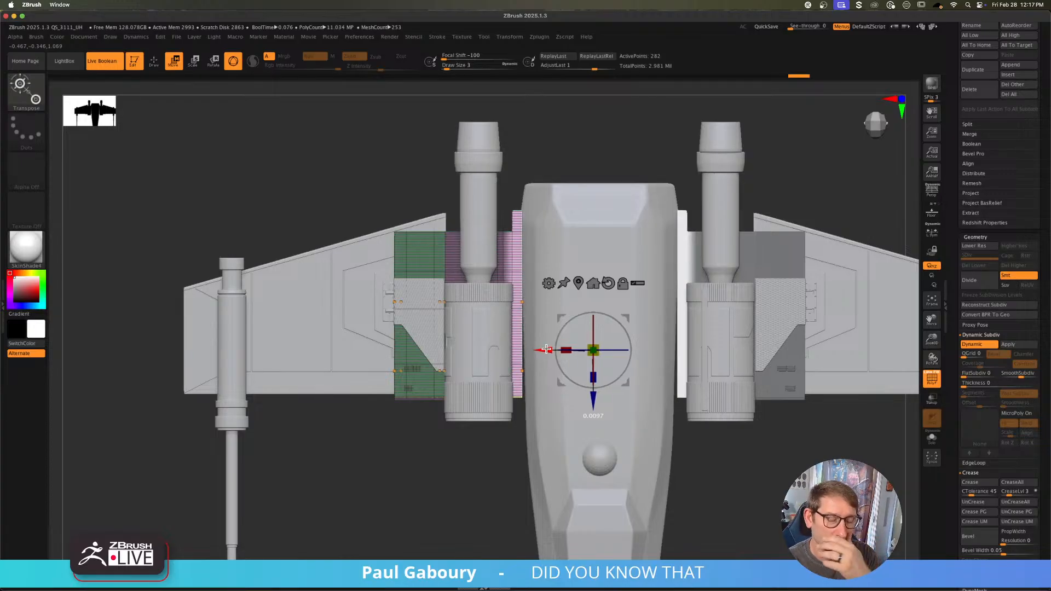
left_click_drag(547, 349, 550, 348)
mouse_move(479, 478)
left_mouse_down("ctrl")
mouse_move(487, 490)
mouse_move(480, 484)
left_mouse_up("ctrl")
key("q")
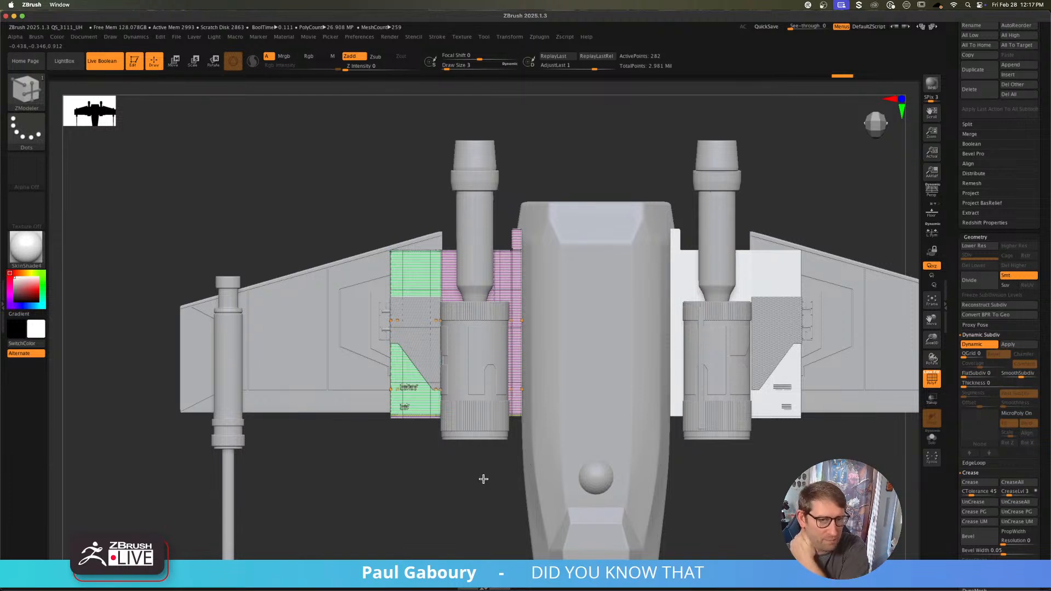
Step: Solo the wing section, turn off Dynamic Subdiv, and assign one new polygroup to the front row of top faces and the inner strip
left_click(935, 445)
scroll(491, 297, "up", 3)
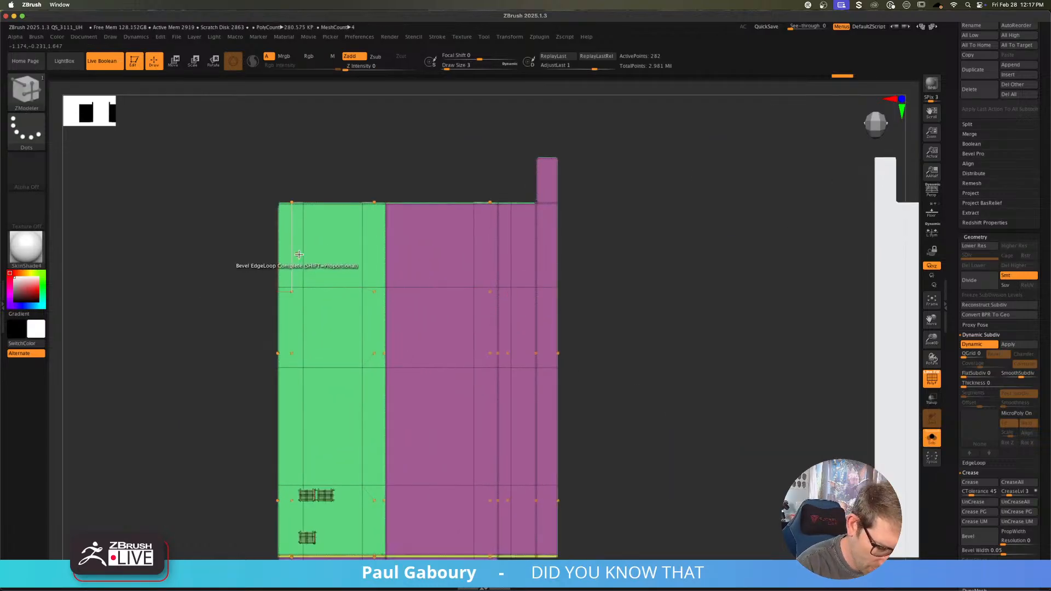
key("shift+d")
right_click_drag(290, 290, 343, 261)
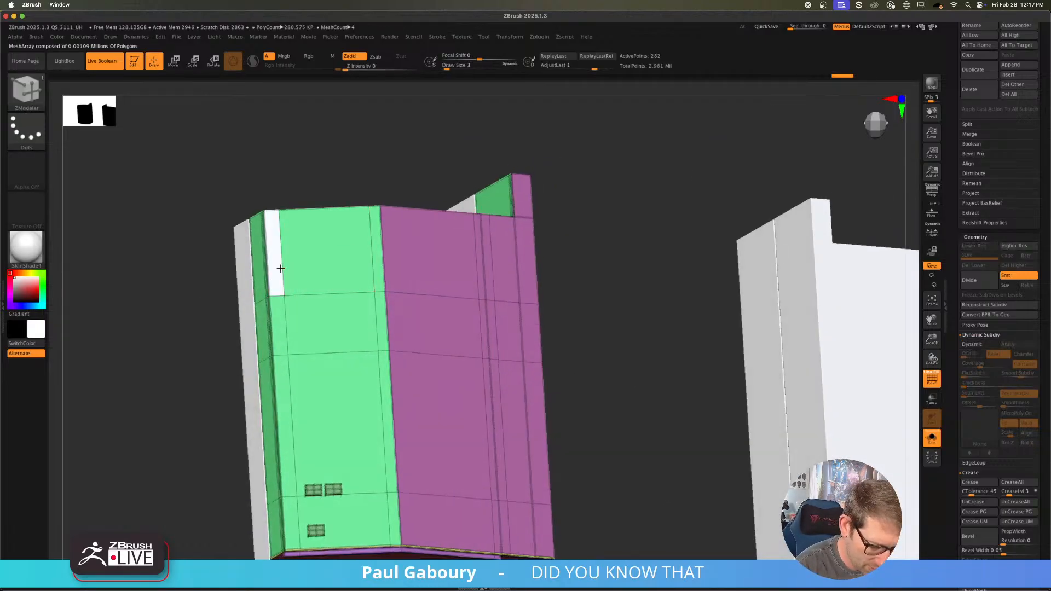
mouse_move(281, 268)
left_mouse_down("alt")
mouse_move(523, 272)
mouse_move(523, 205)
left_mouse_up("alt")
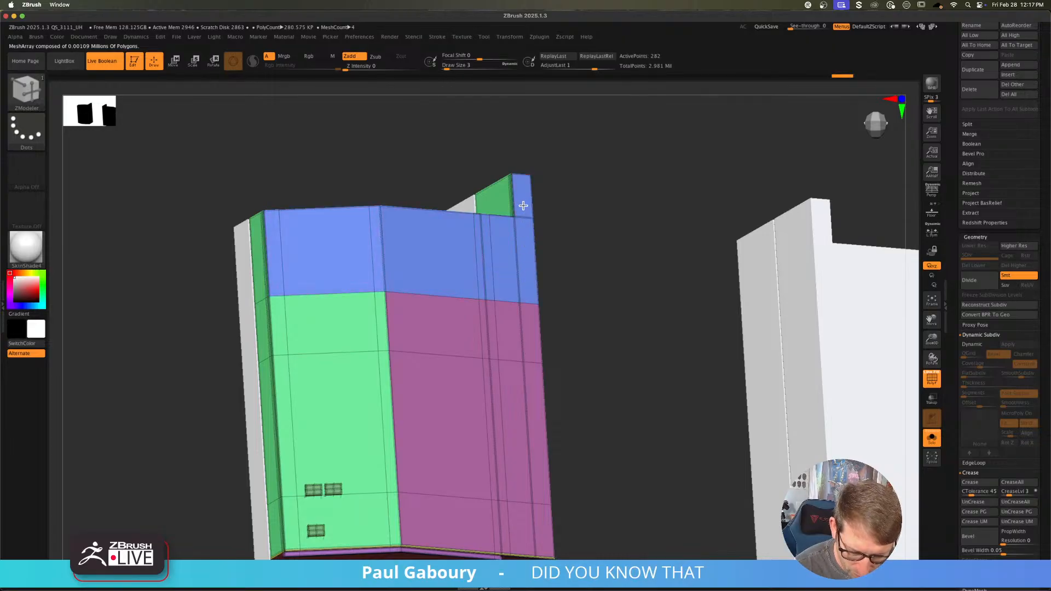
right_click_drag(523, 205, 509, 261, "ctrl")
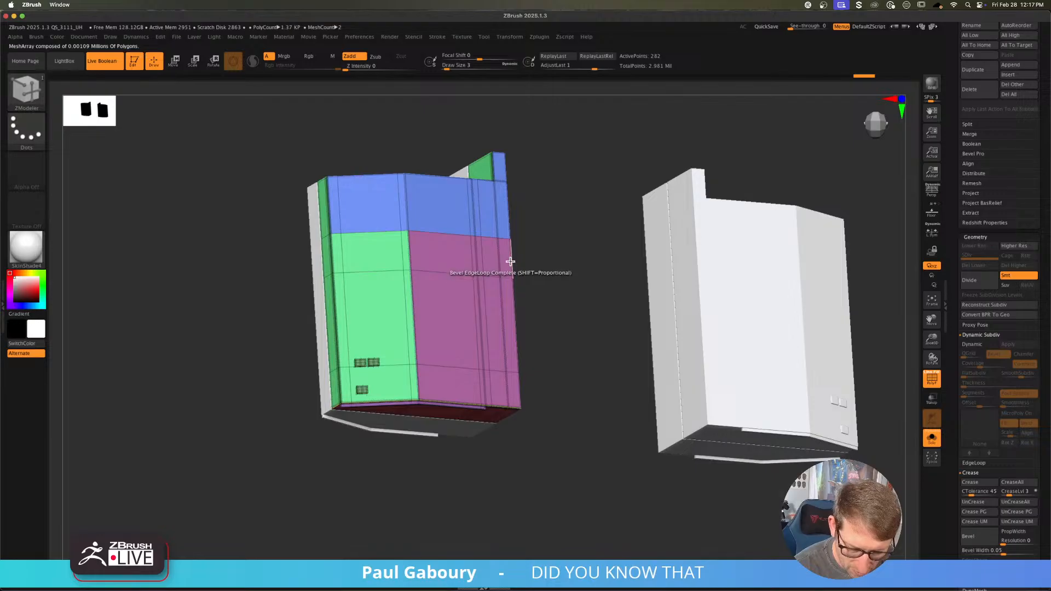
left_click(509, 318, "alt")
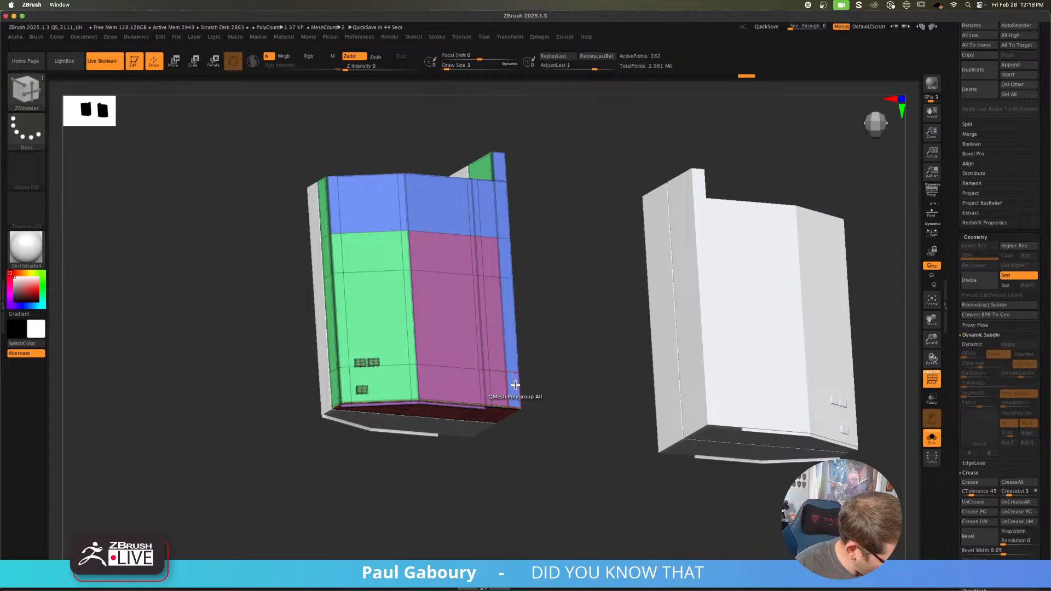
left_click_drag(515, 438, 509, 456)
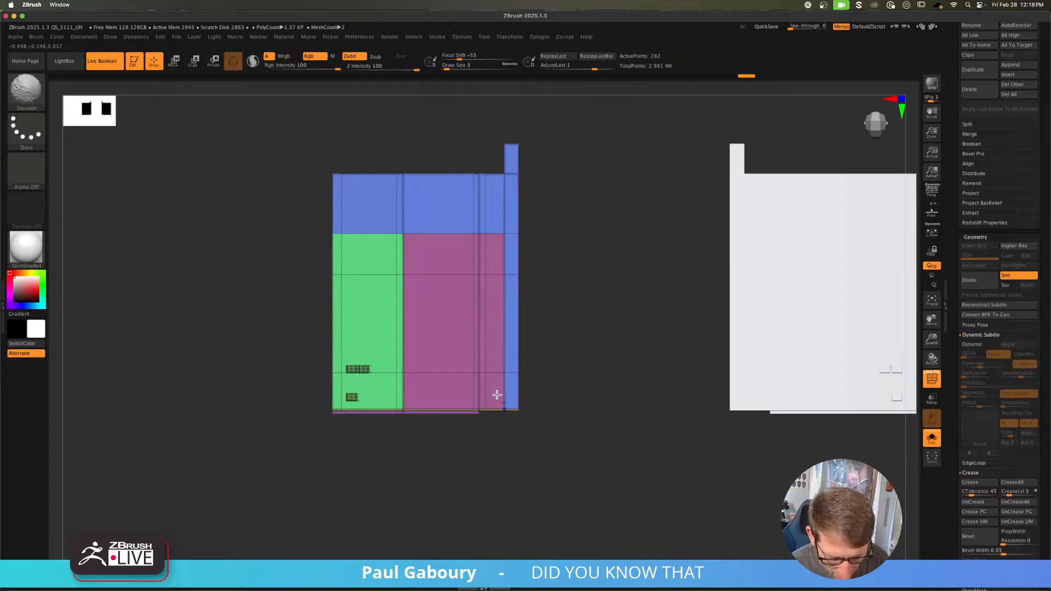
Step: Assign a single new polygroup to all remaining top faces enclosed by the front row and inner strip
right_click_drag(502, 386, 547, 406, "ctrl")
right_click_drag(530, 364, 518, 368, "ctrl")
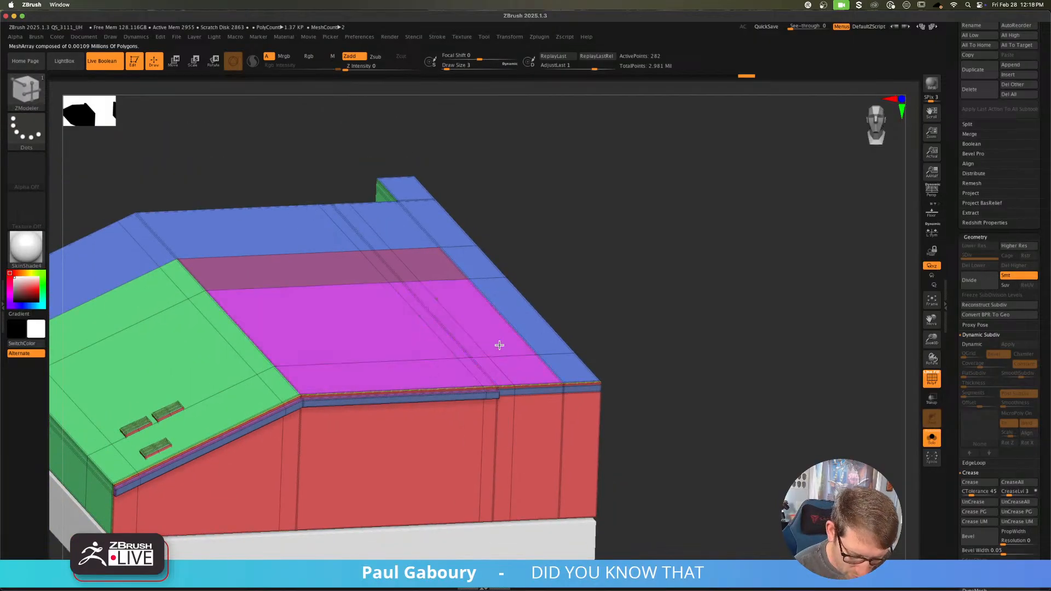
left_click(496, 341)
left_click(312, 280)
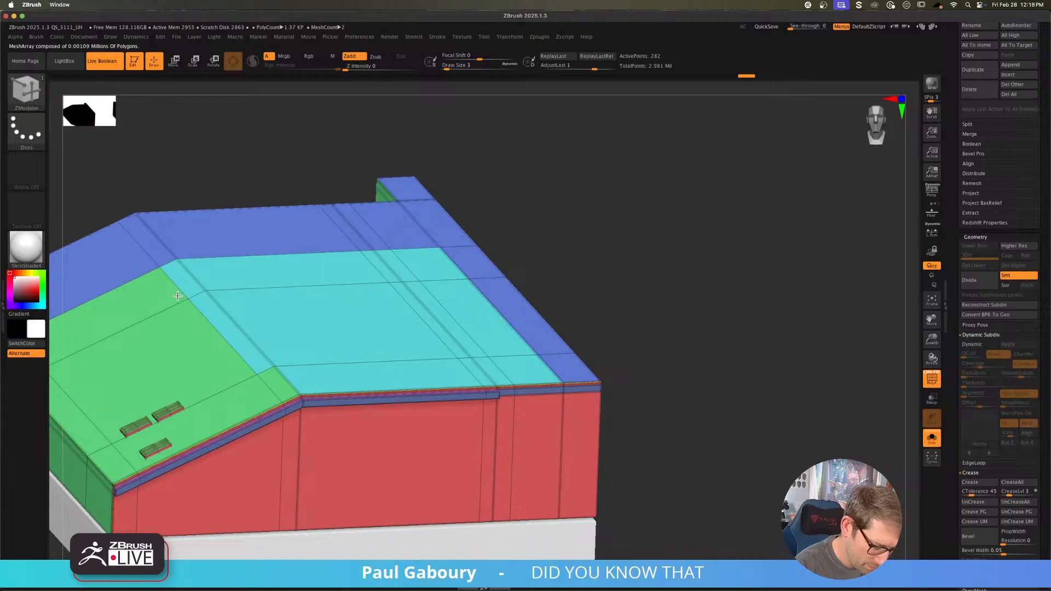
right_click_drag(226, 410, 299, 405, "alt")
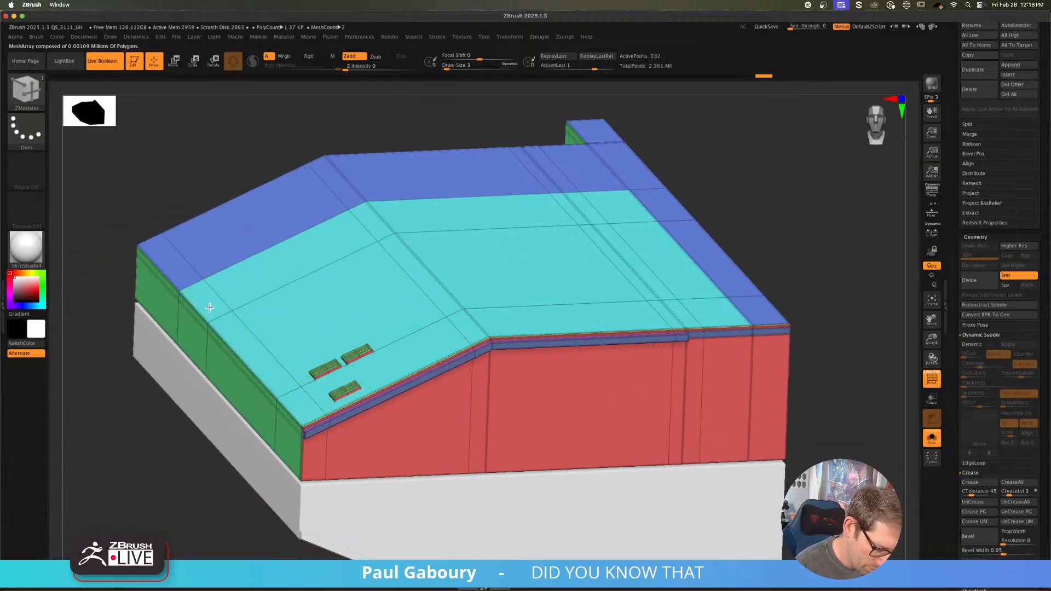
right_click_drag(412, 376, 465, 395, "ctrl")
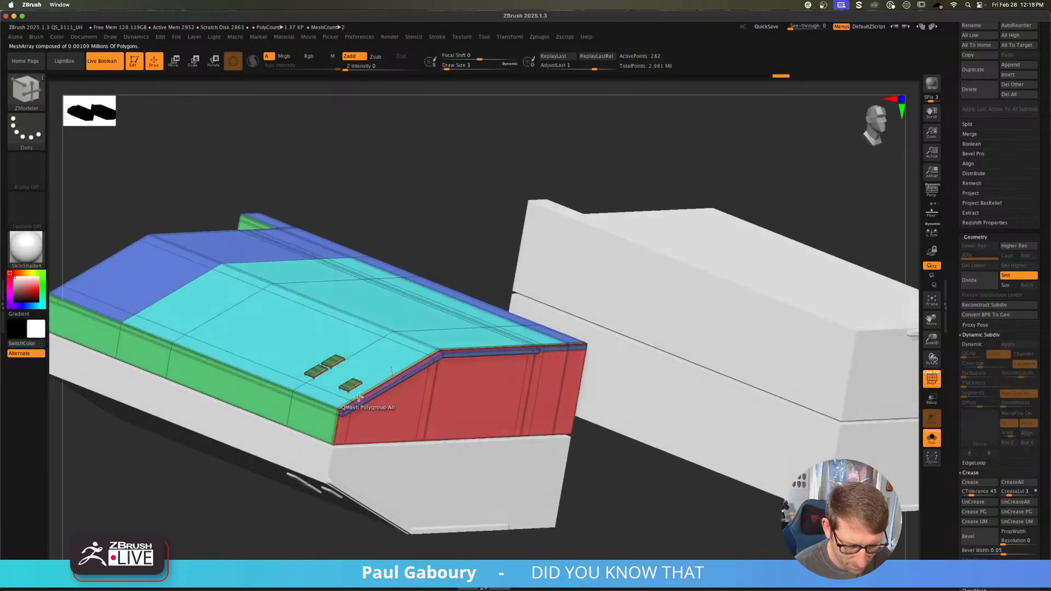
Step: Try to recess the outer-slope faces of the top panel one by one with QMesh targeting a single polygon
right_click_drag(358, 397, 471, 388, "alt")
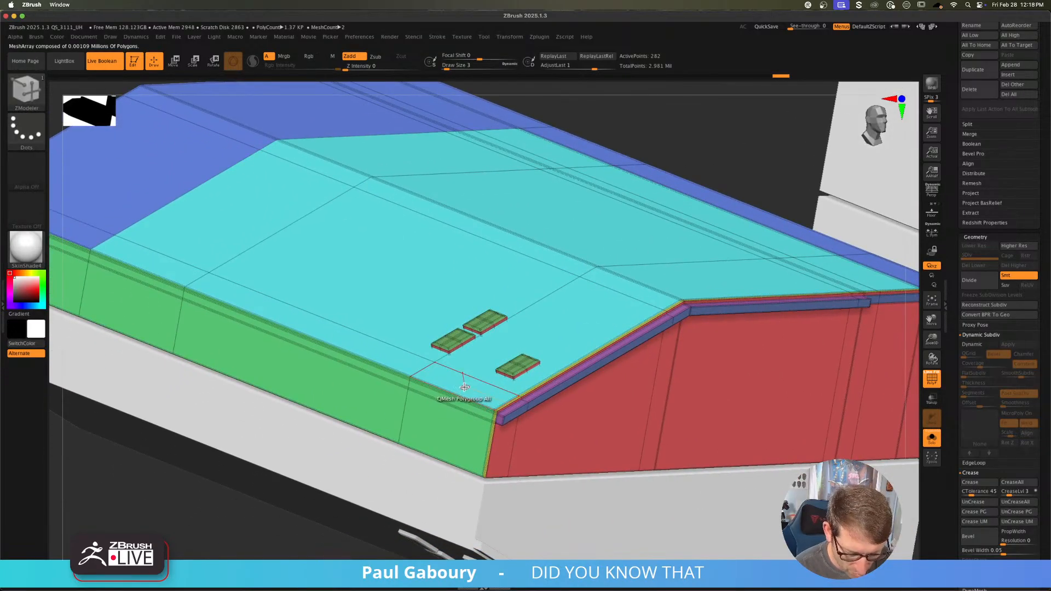
key("space")
left_click(392, 369)
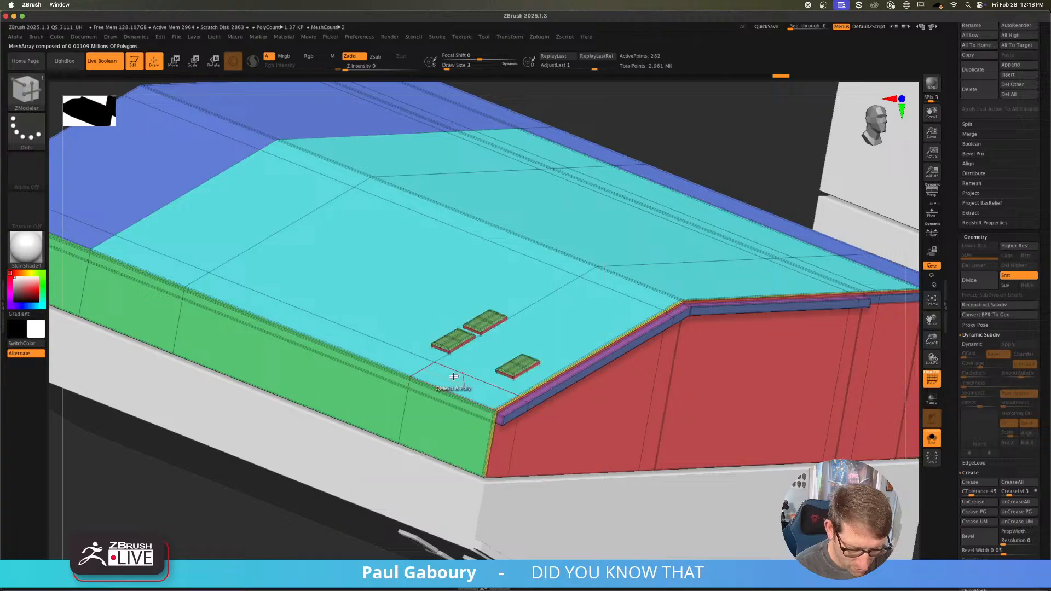
left_click_drag(472, 389, 477, 420)
left_click(376, 351)
left_click(163, 265)
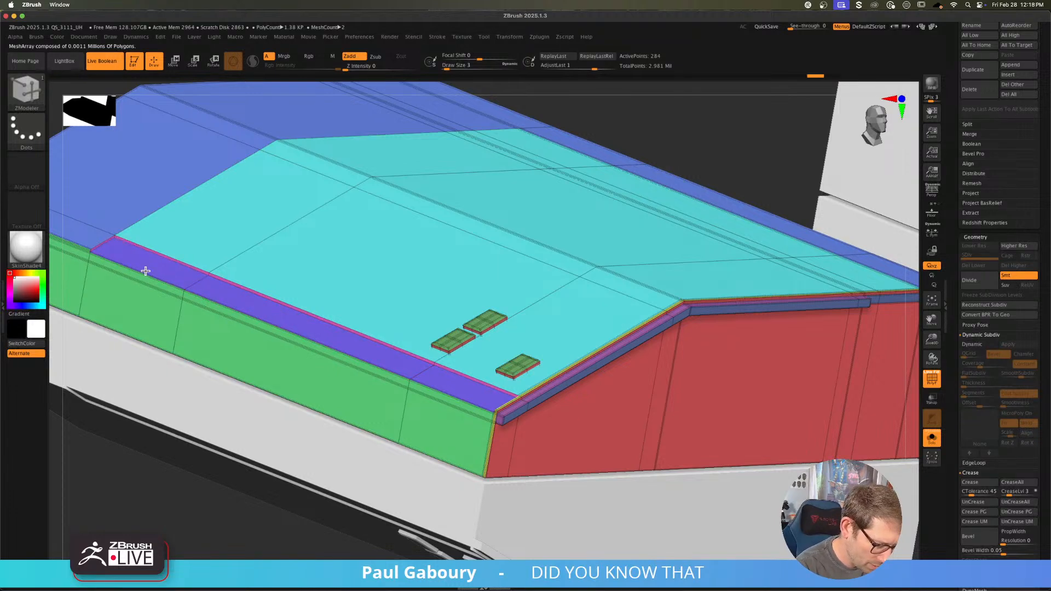
left_click(216, 219)
left_click(358, 286)
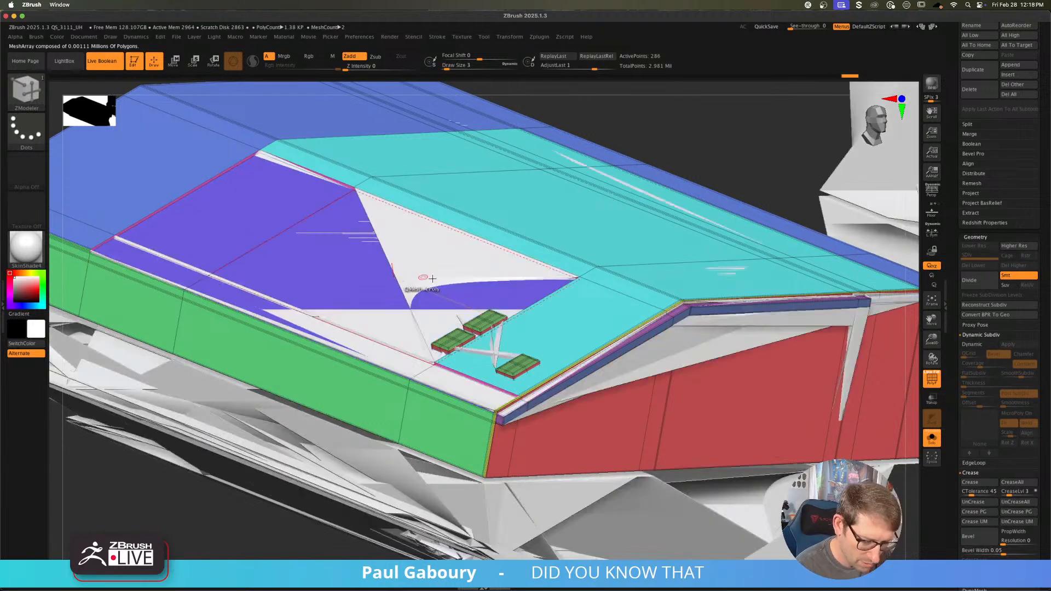
key("ctrl+z")
left_click(420, 281)
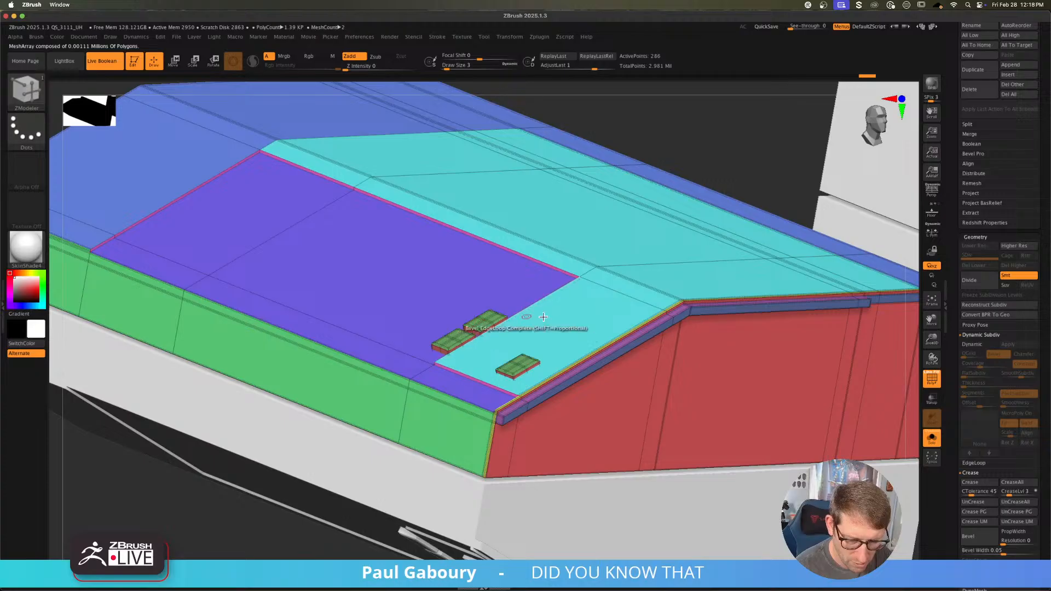
mouse_move(577, 332)
left_mouse_down()
mouse_move(573, 361)
mouse_move(580, 332)
left_mouse_up()
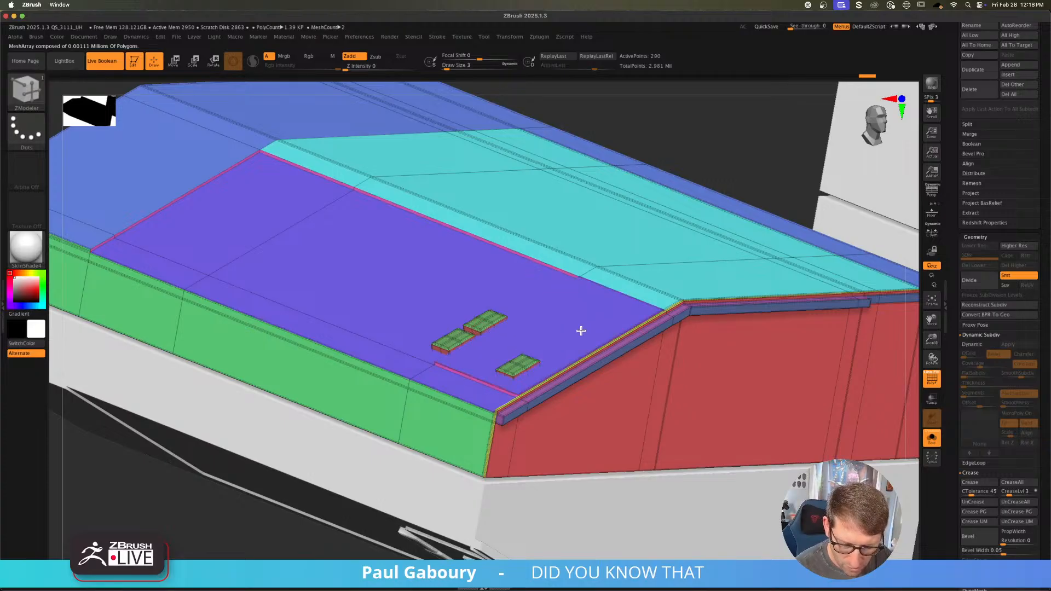
left_click(635, 289)
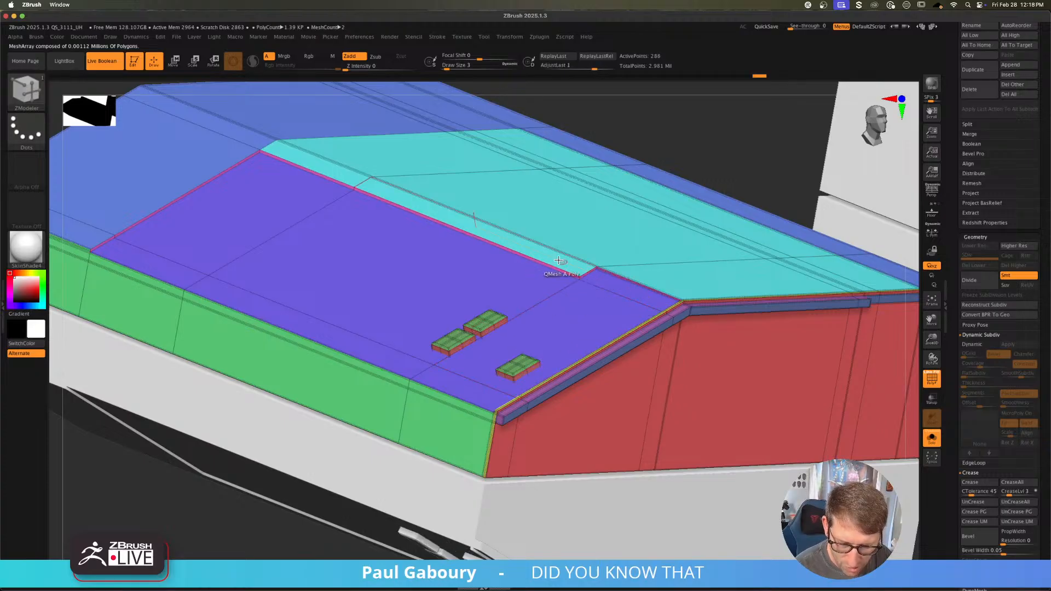
left_click_drag(559, 261, 551, 264)
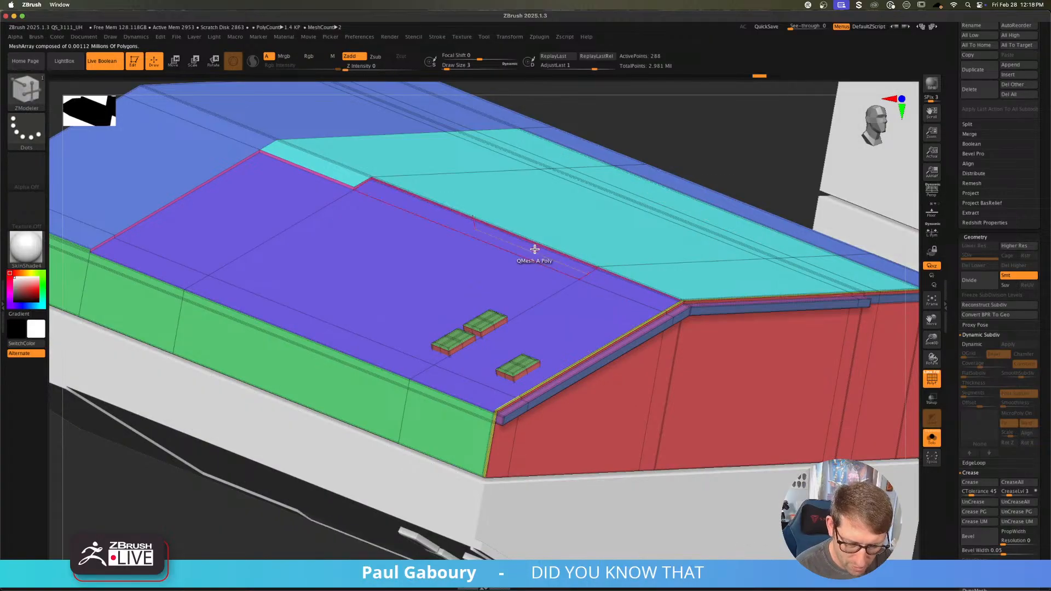
left_click(321, 168)
Step: Try to recess the remaining inner faces of the top panel to the same depth with single-polygon QMesh
right_click_drag(602, 312, 527, 366, "ctrl")
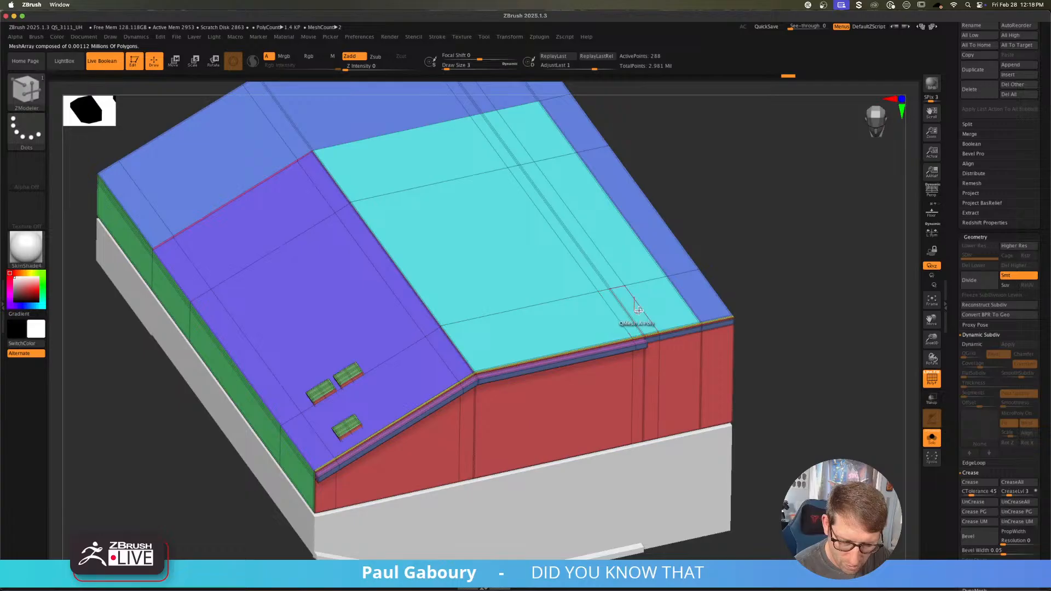
left_click(670, 300)
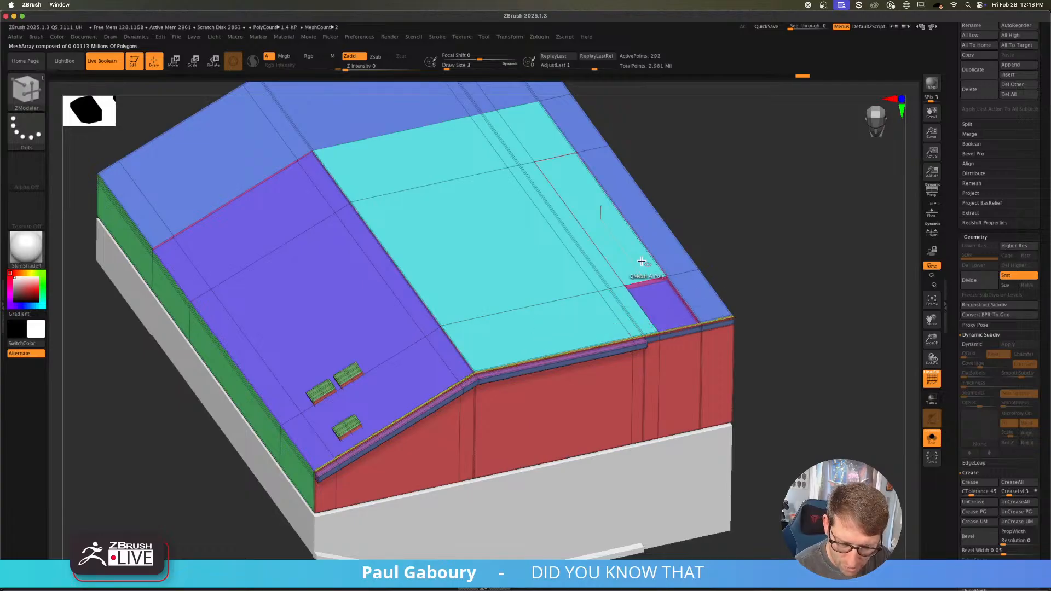
left_click(648, 266)
left_click(553, 145)
left_click(515, 145)
left_click(498, 144)
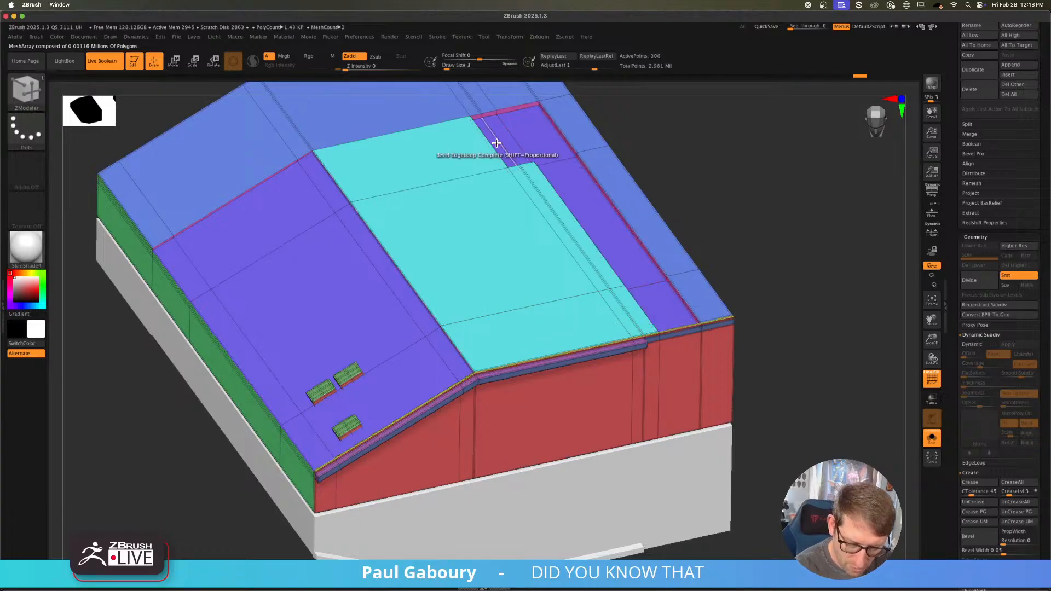
left_click(472, 154)
left_click(478, 203)
key("ctrl+z")
left_click(562, 237)
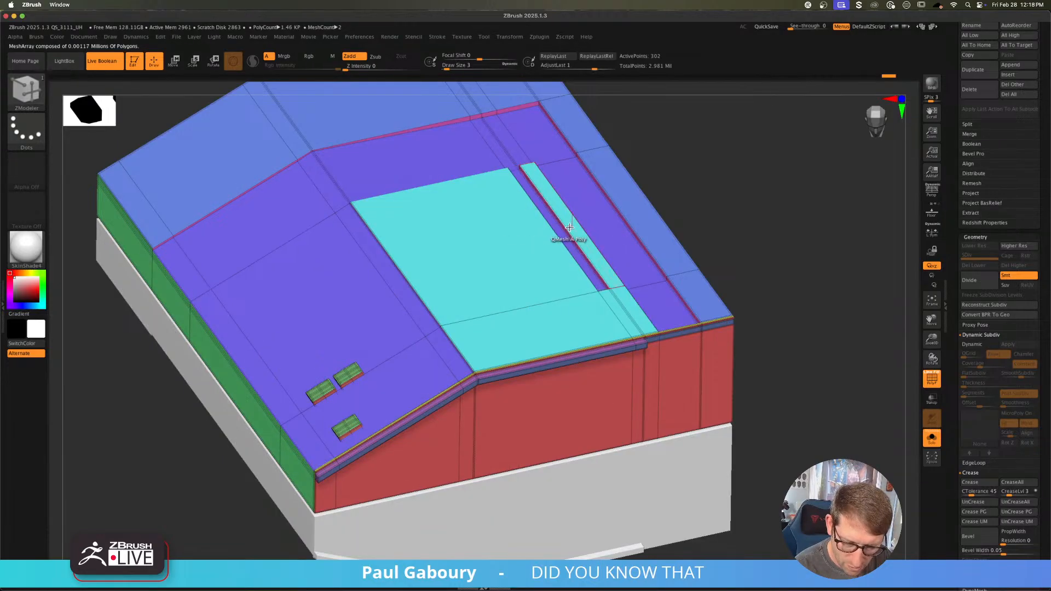
left_click(576, 234)
left_click(618, 316)
key("ctrl+z")
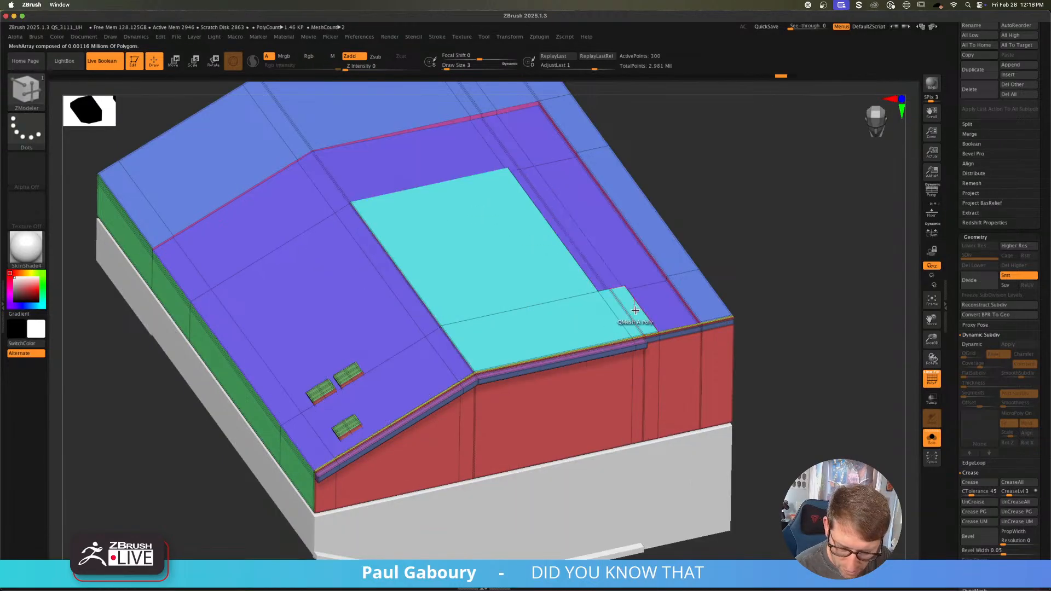
left_click(623, 319)
key("ctrl+z")
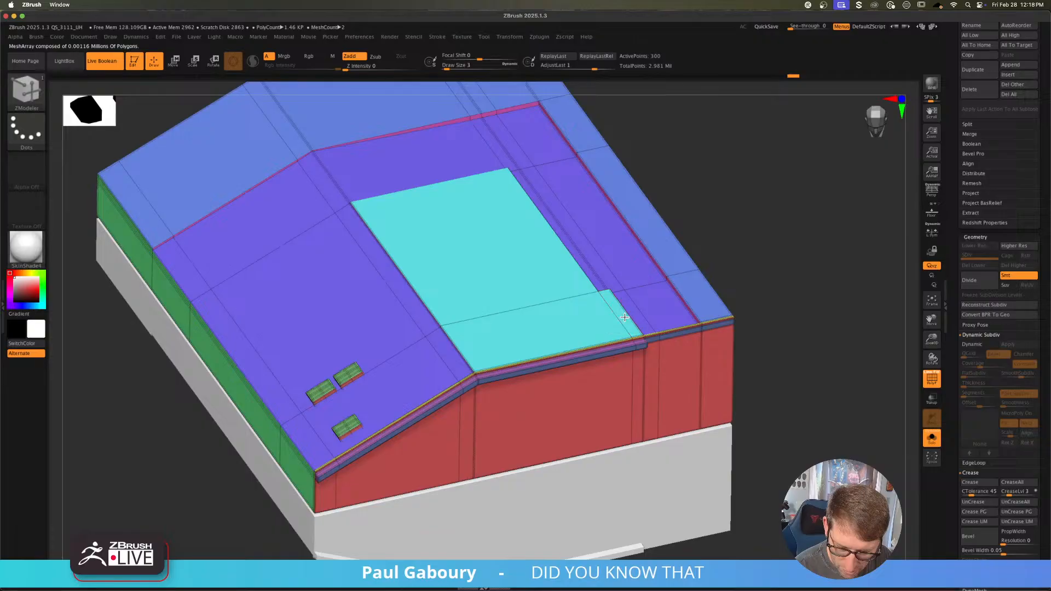
left_click(563, 337)
left_click(495, 288)
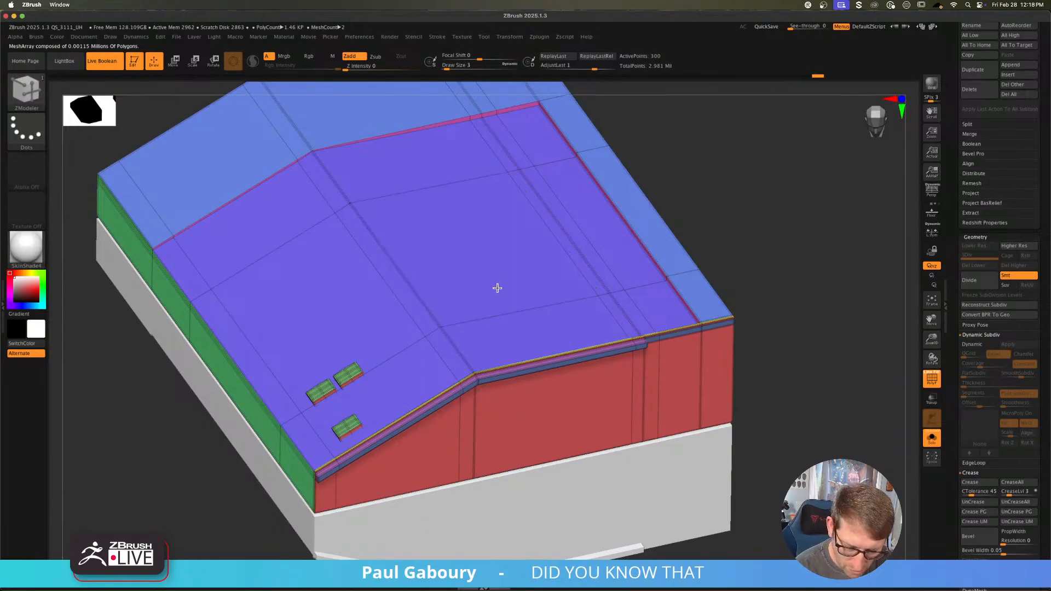
Step: Undo all the single-polygon QMesh recesses on the top panel
key("ctrl")
right_click_drag(631, 351, 473, 342, "ctrl")
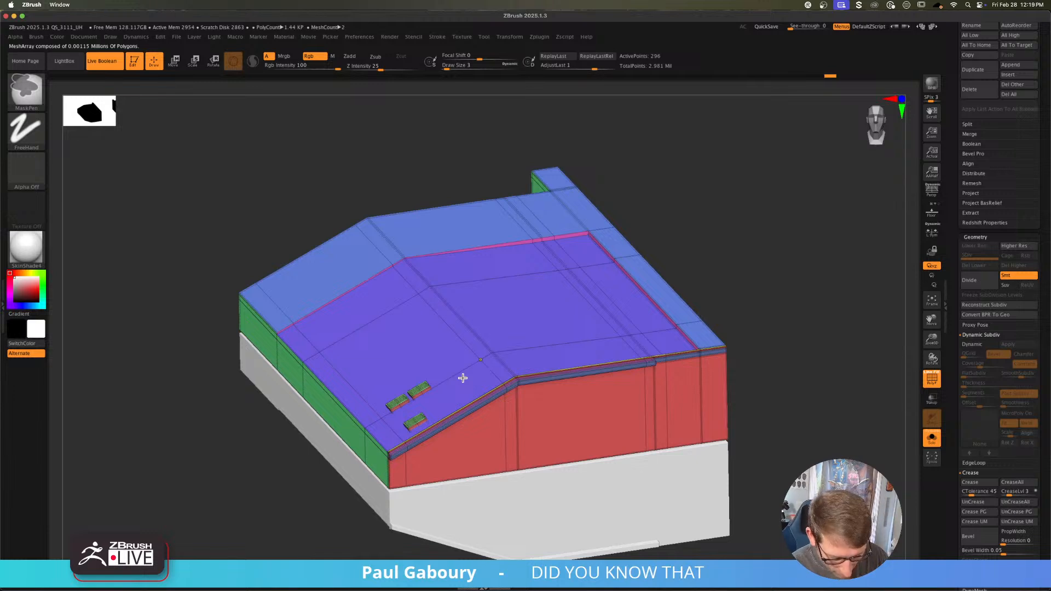
key("ctrl+z")
key("ctrl+z")
key("ctrl+z")
key("ctrl+z")
key("ctrl+z")
key("ctrl+z")
key("ctrl+z")
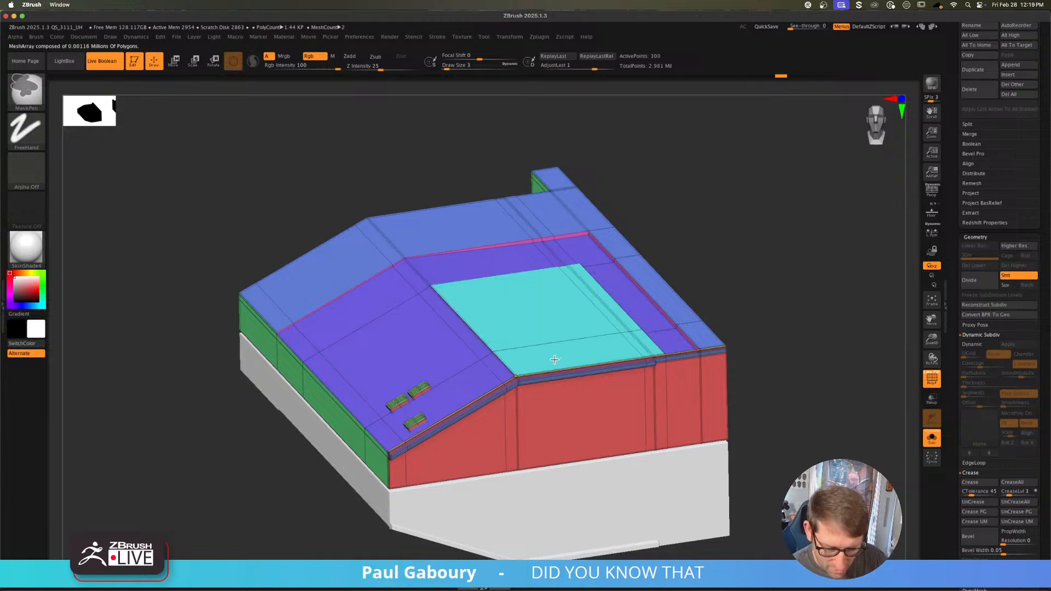
key("ctrl+z")
key("ctrl+z")
key("ctrl+z")
key("ctrl+z")
key("ctrl+z")
key("ctrl+z")
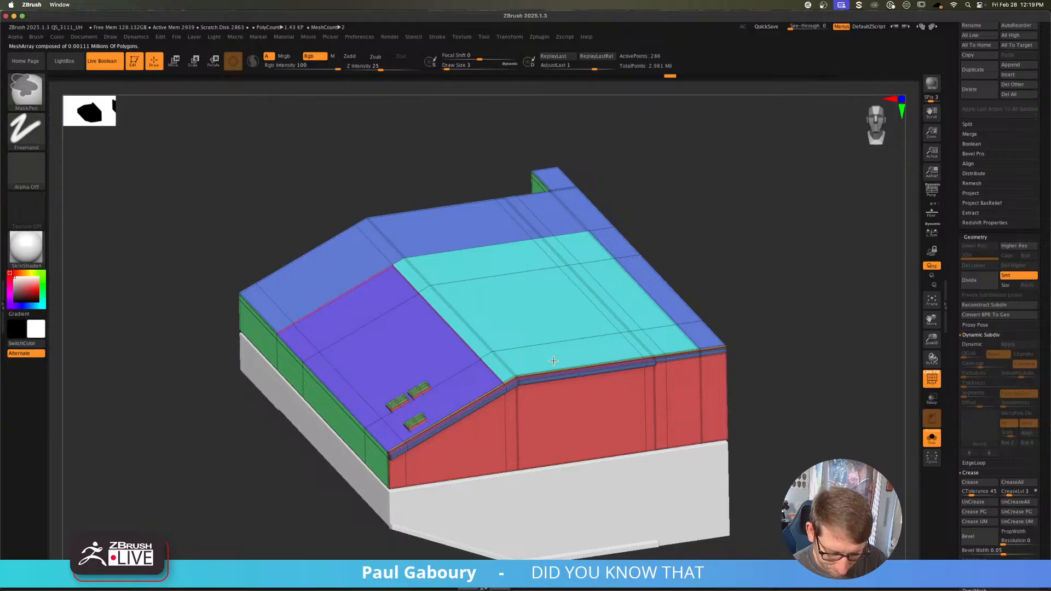
key("ctrl+z")
key("ctrl+z")
key("ctrl+z")
key("ctrl+z")
key("ctrl+z")
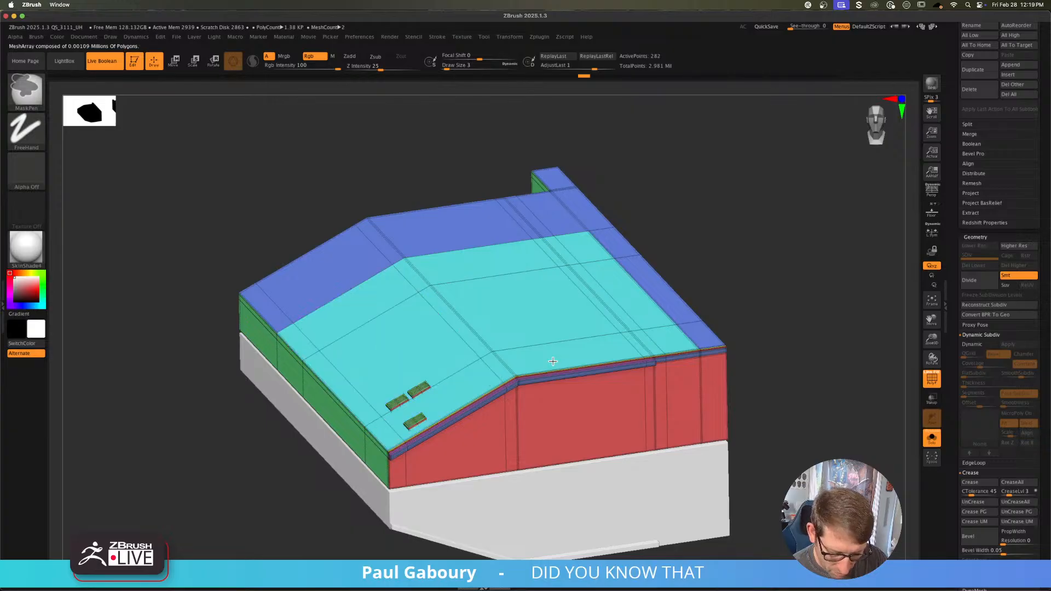
key("ctrl+z")
Step: Try to recess the whole top panel at once with QMesh set to Polygroup All, inspect its front edge, and undo it
key("space")
left_click(609, 357)
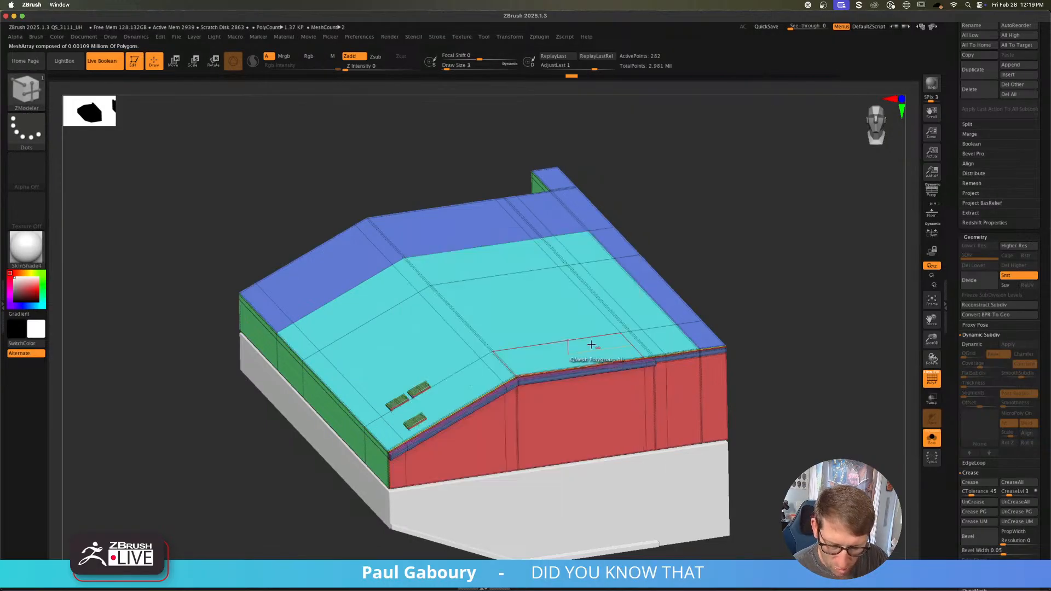
left_click(543, 314)
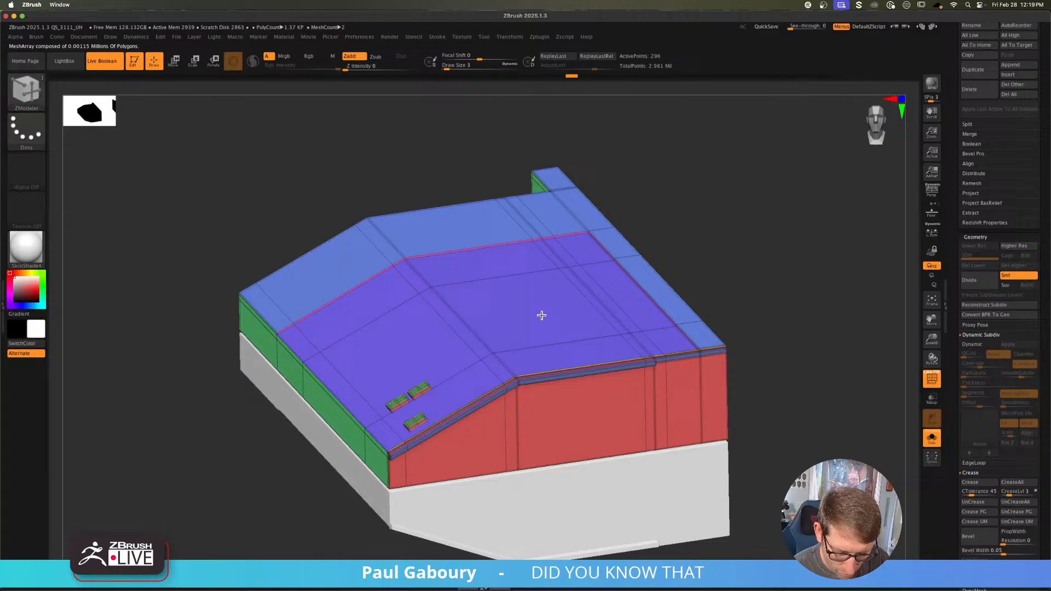
key("shift+f")
right_click_drag(533, 397, 584, 368)
key("shift+f")
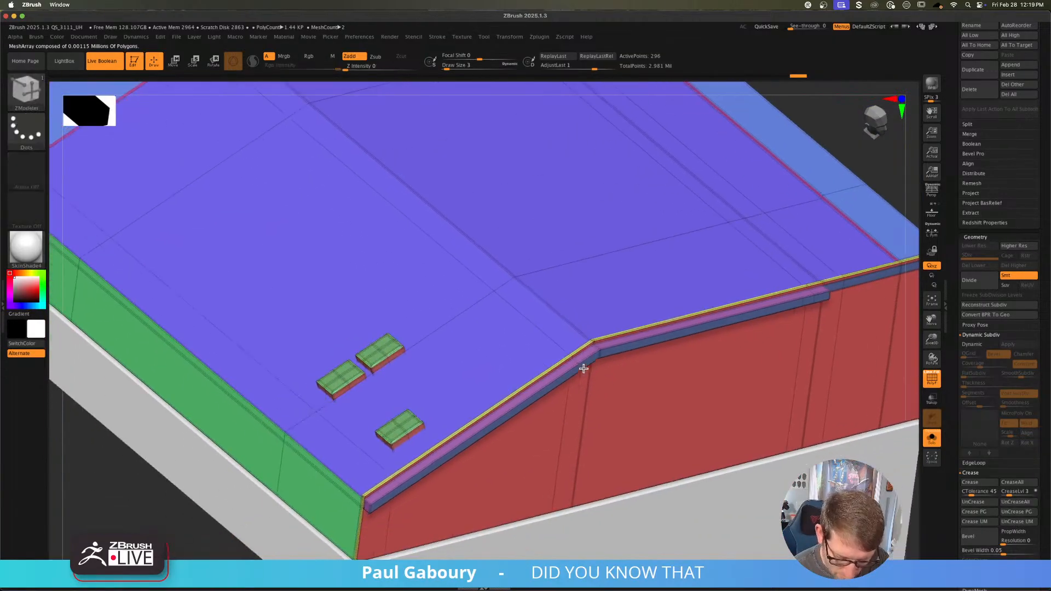
key("ctrl+z")
Step: Assign the top panel's polygroup to the thin yellow strip along the front edge, across the outer slope and the long inner section
right_click_drag(430, 450, 460, 465, "ctrl")
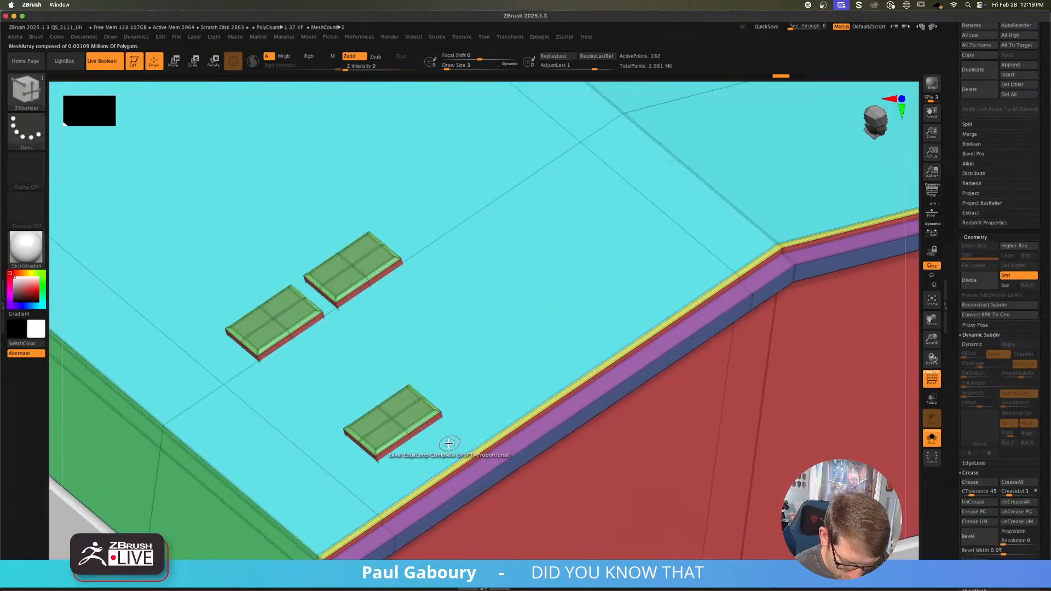
right_click_drag(401, 485, 477, 382, "alt")
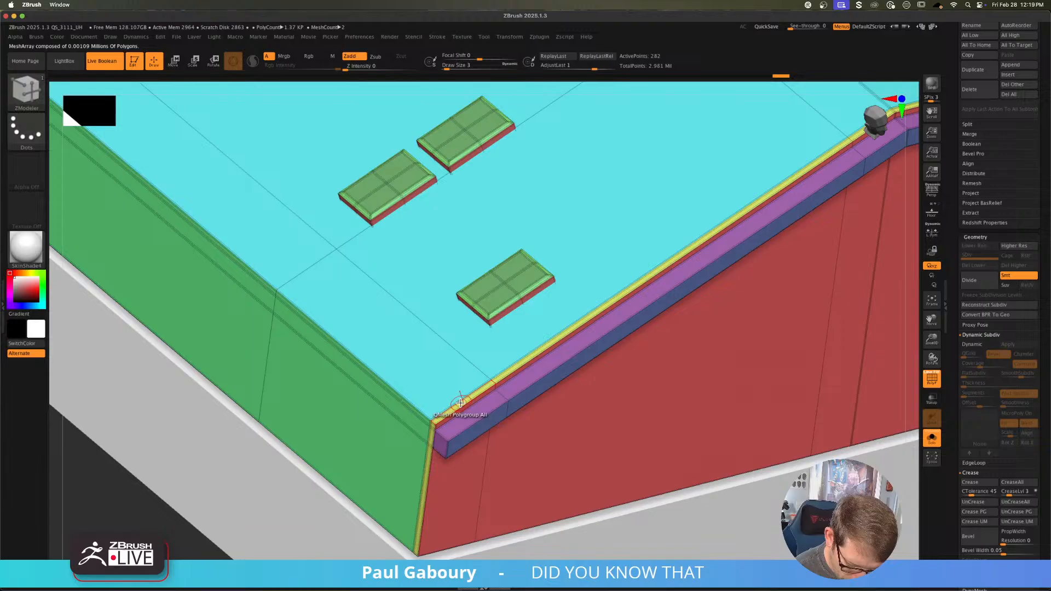
right_click_drag(586, 306, 434, 430, "alt")
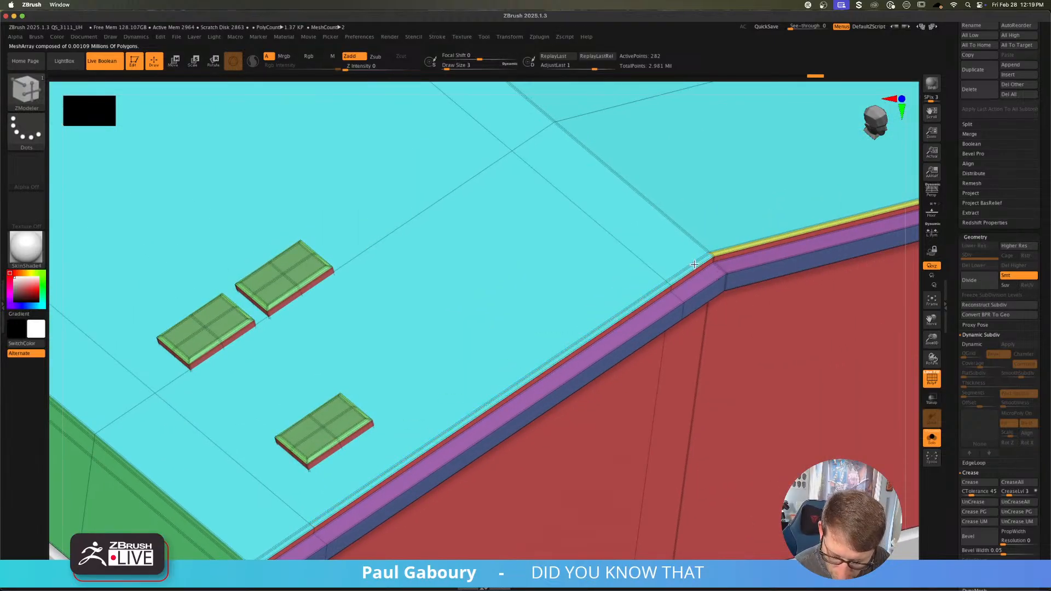
right_click_drag(694, 265, 361, 405, "alt")
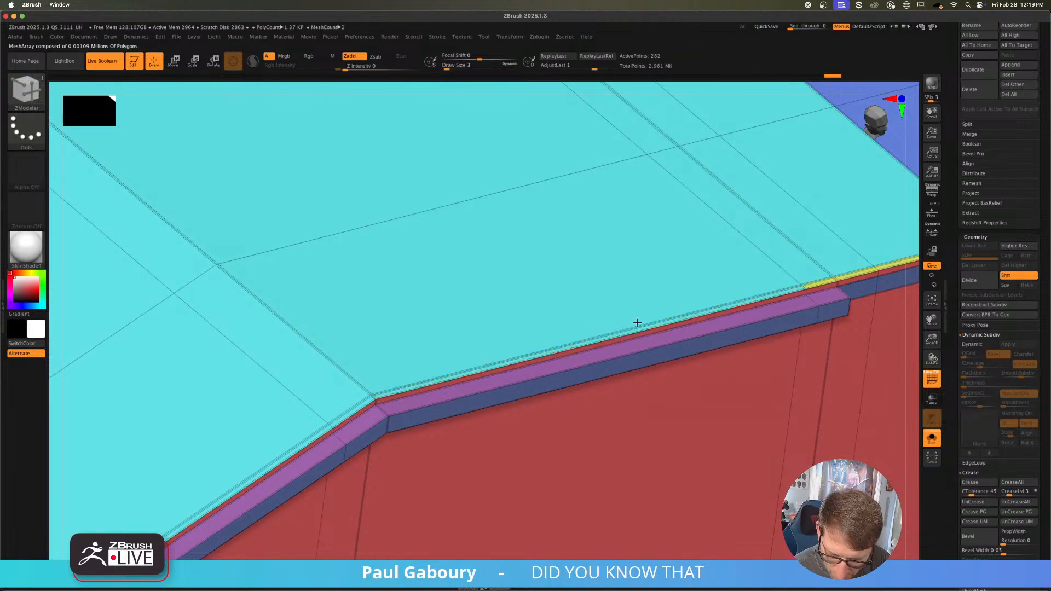
Step: Correct the front strip's mismatched section to the top panel's polygroup and extend that polygroup along the strip toward the inner corner
right_click_drag(628, 327, 460, 375, "alt")
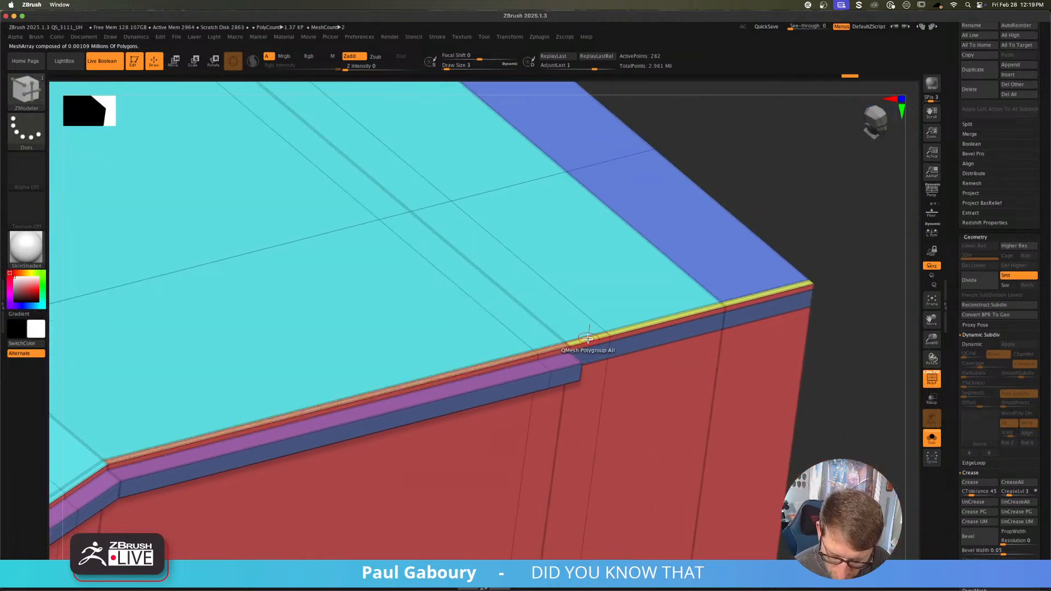
key("ctrl+shift+z")
key("ctrl+z")
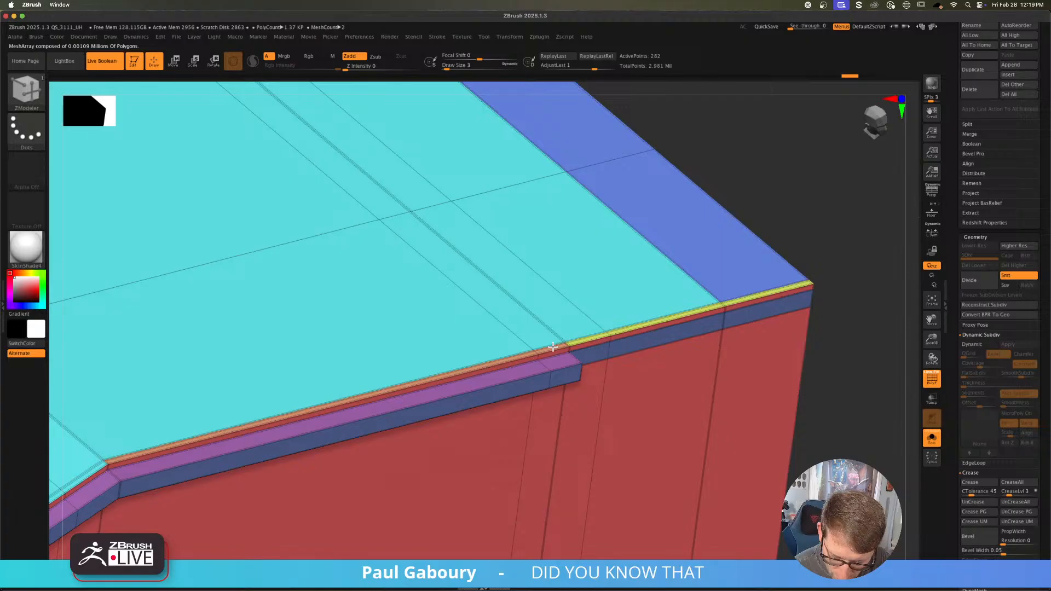
left_click_drag(552, 347, 542, 336)
left_click(488, 342, "alt")
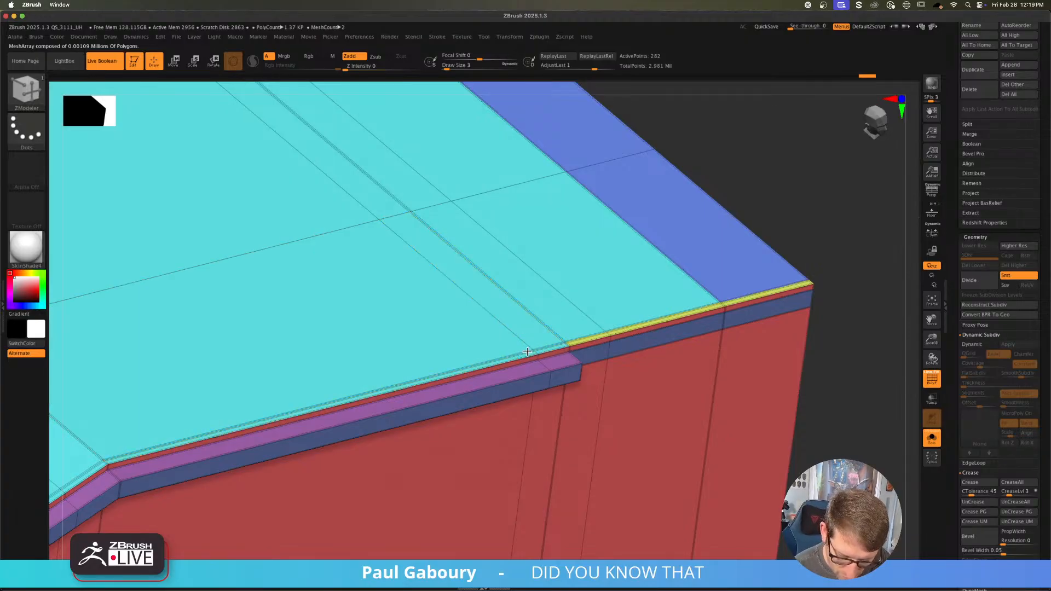
right_click_drag(614, 341, 522, 360, "alt")
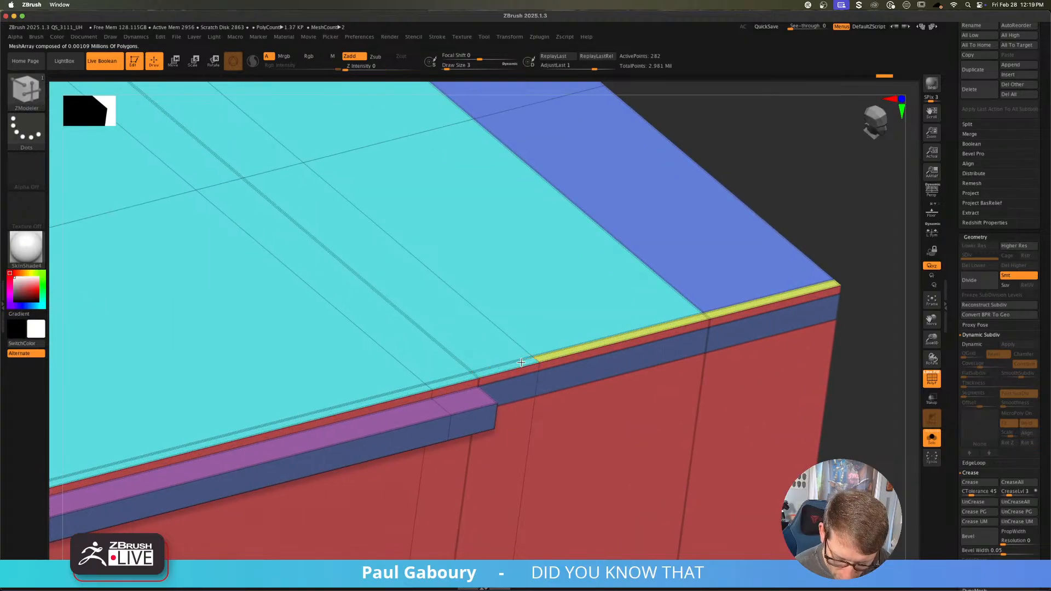
left_click(634, 332)
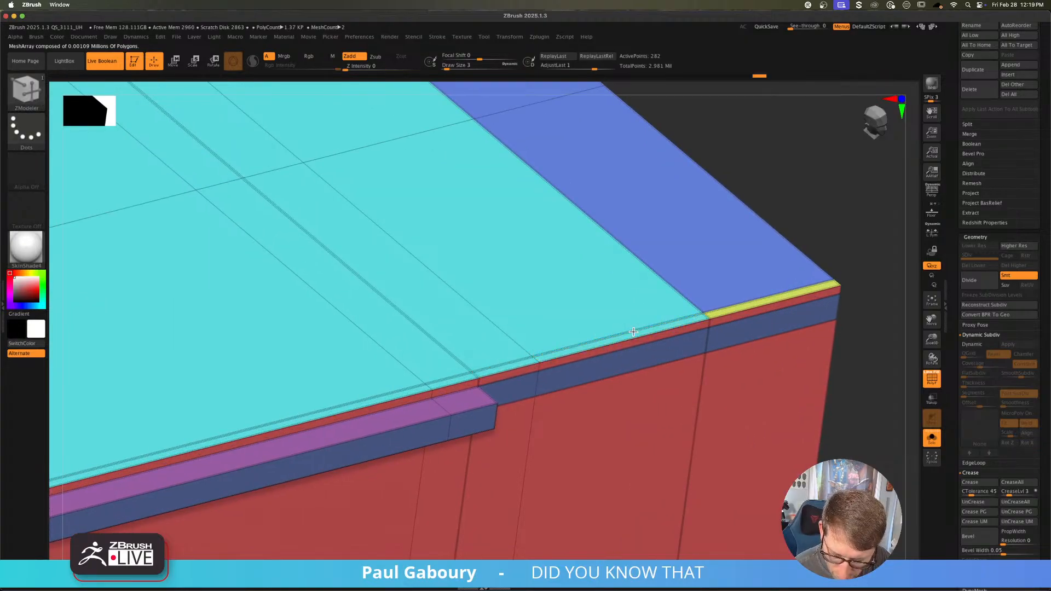
Step: Assign the top panel's polygroup to the last piece of the front strip and undo the stray assignment on the inner corner face
right_click_drag(699, 312, 629, 282, "ctrl")
right_click_drag(628, 282, 584, 323, "alt")
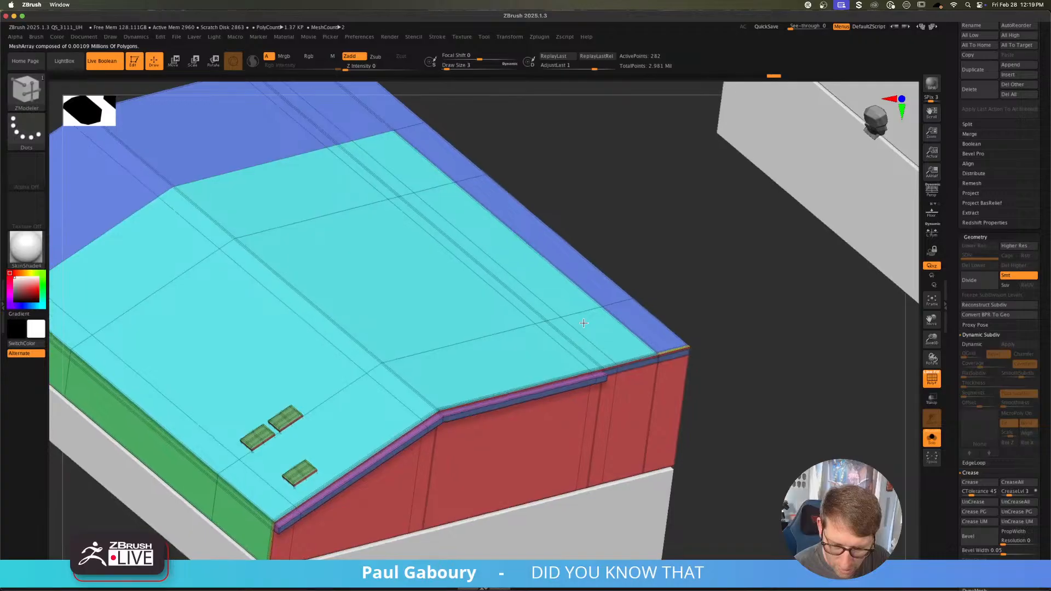
left_click(657, 332)
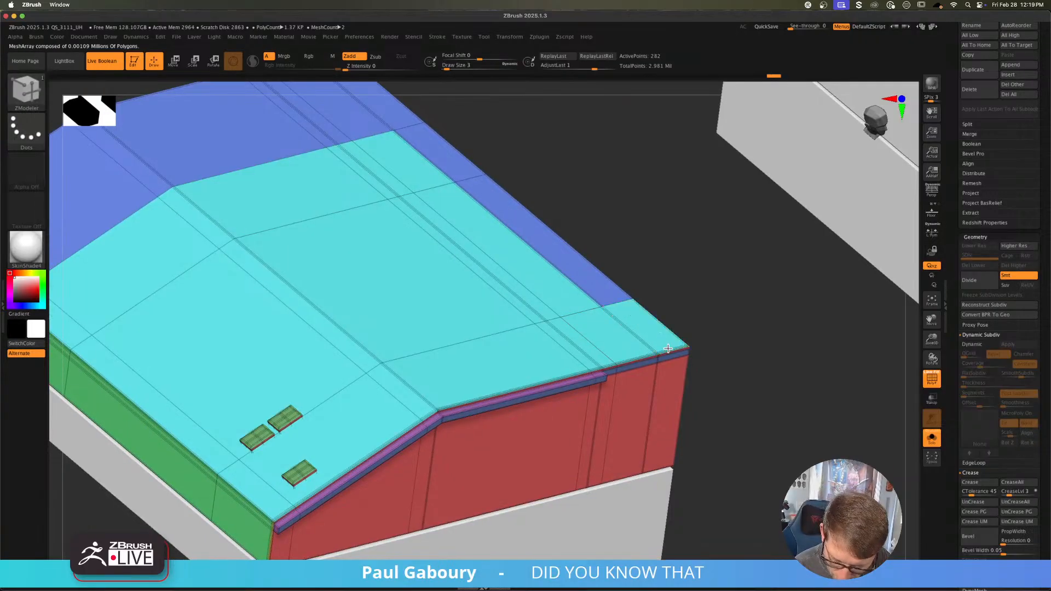
key("ctrl+z")
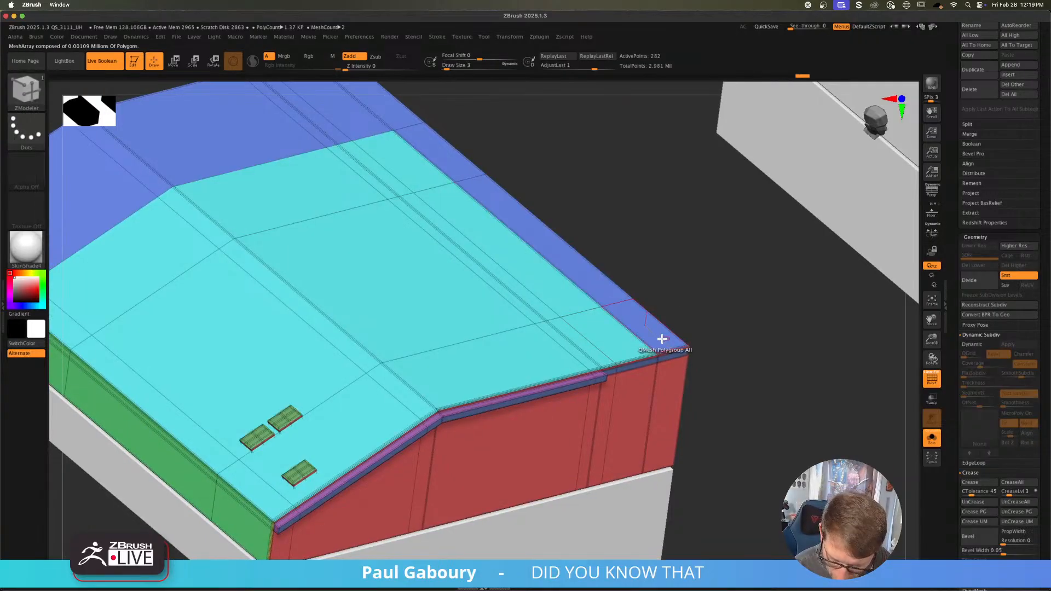
mouse_move(661, 339)
right_mouse_down("ctrl")
mouse_move(607, 312)
mouse_move(581, 328)
mouse_move(519, 422)
mouse_move(490, 437)
mouse_move(518, 441)
mouse_move(532, 409)
mouse_move(501, 425)
right_mouse_up("ctrl")
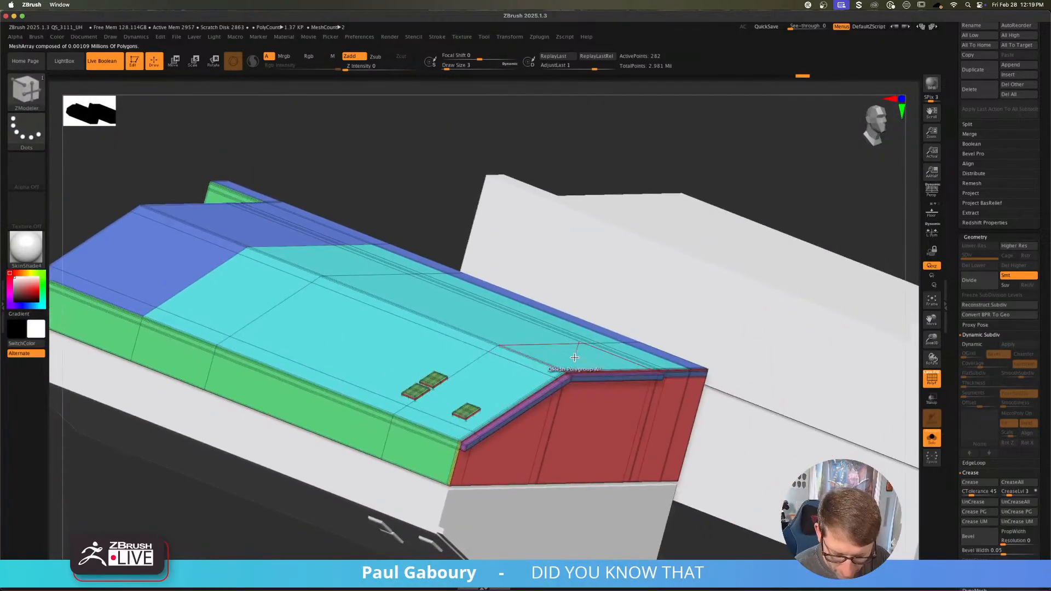
Step: Recess the whole top panel with QMesh set to Polygroup All and compare the section before and after the recess
left_click(578, 356)
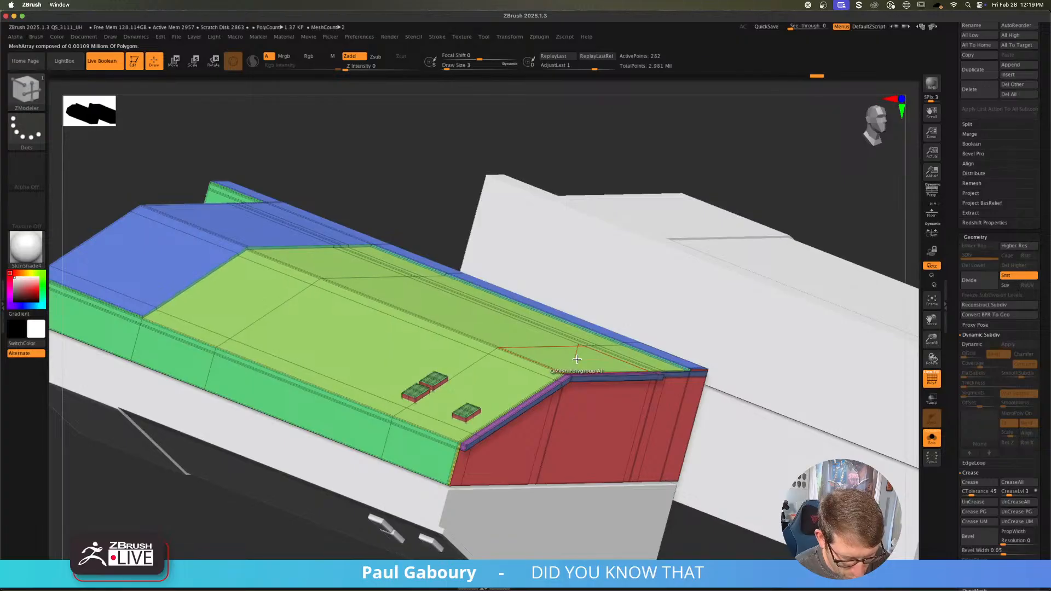
right_click_drag(472, 452, 530, 412, "ctrl")
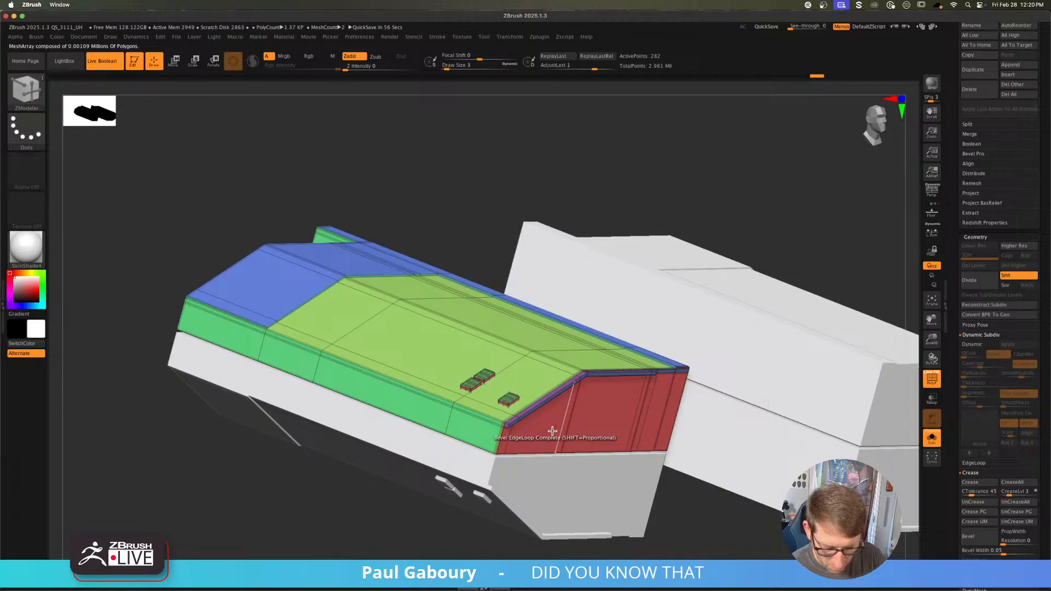
mouse_move(521, 426)
right_mouse_down("ctrl")
mouse_move(551, 455)
mouse_move(562, 458)
mouse_move(577, 431)
mouse_move(688, 453)
mouse_move(668, 410)
mouse_move(680, 406)
mouse_move(504, 364)
right_mouse_up("ctrl")
key("ctrl+z")
key("ctrl+shift+z")
Step: Turn on Dynamic Subdiv with the Always YES option and check the smoothed edges around the recessed panel
key("d")
left_click(597, 327)
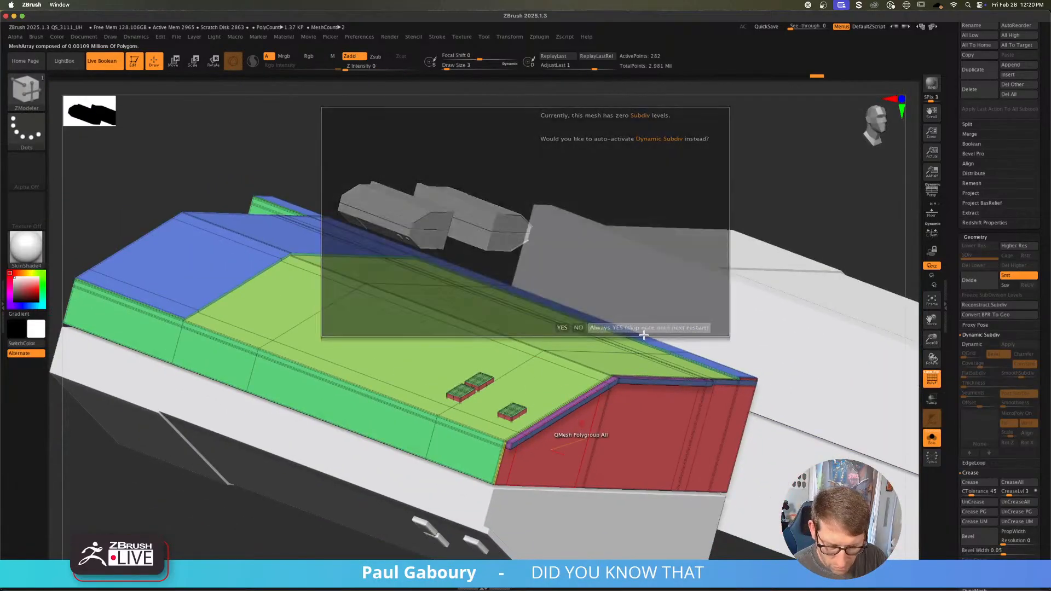
key("shift+f")
key("shift+f")
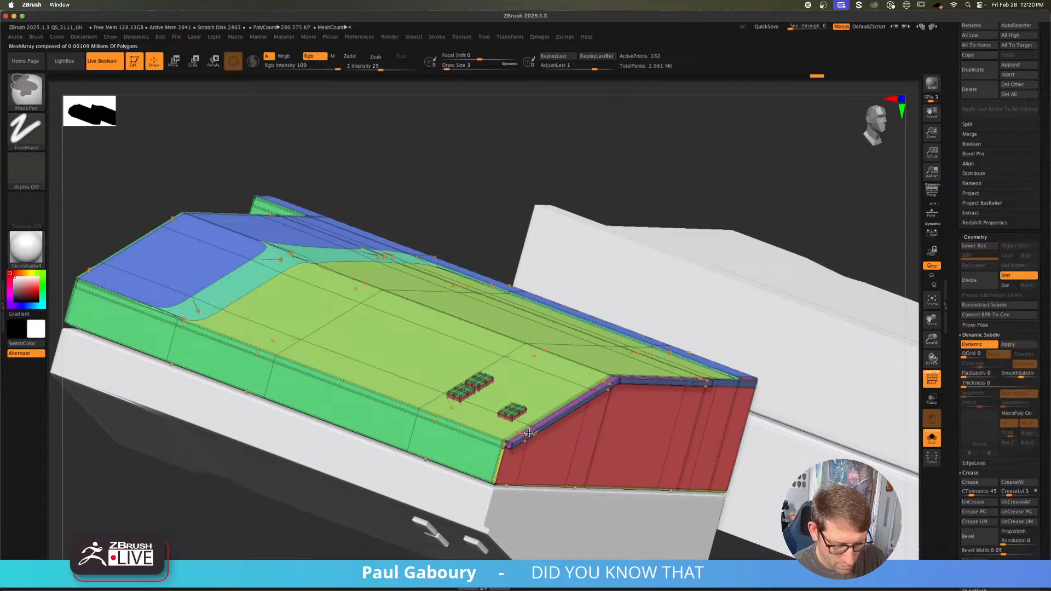
right_click_drag(528, 432, 493, 368, "ctrl")
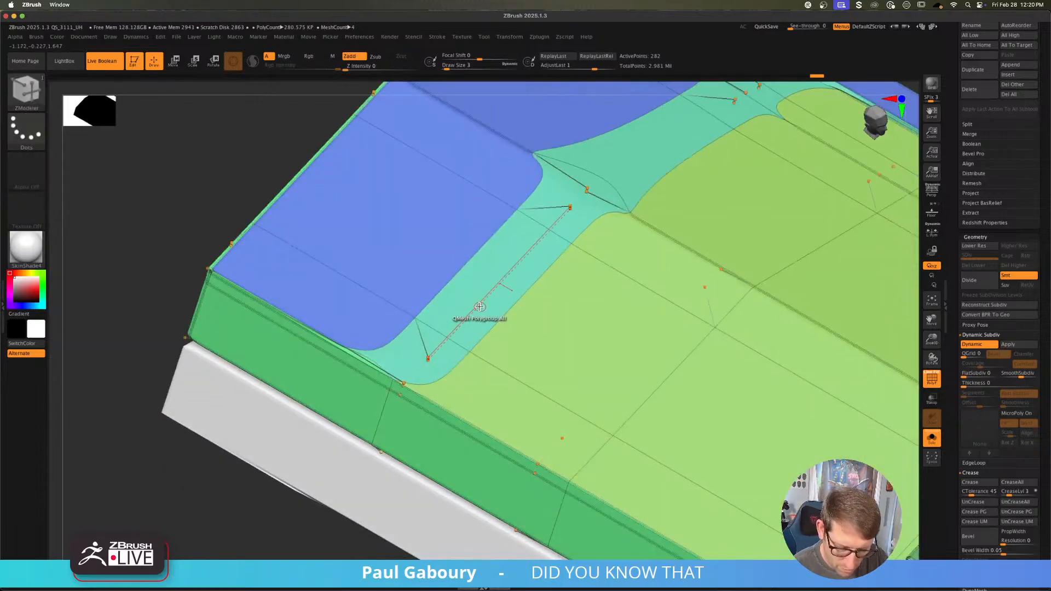
Step: Turn off Dynamic Subdiv and crease the border of the recessed panel with the edge action Crease, EdgeLoop Complete
key("space")
left_click(372, 263)
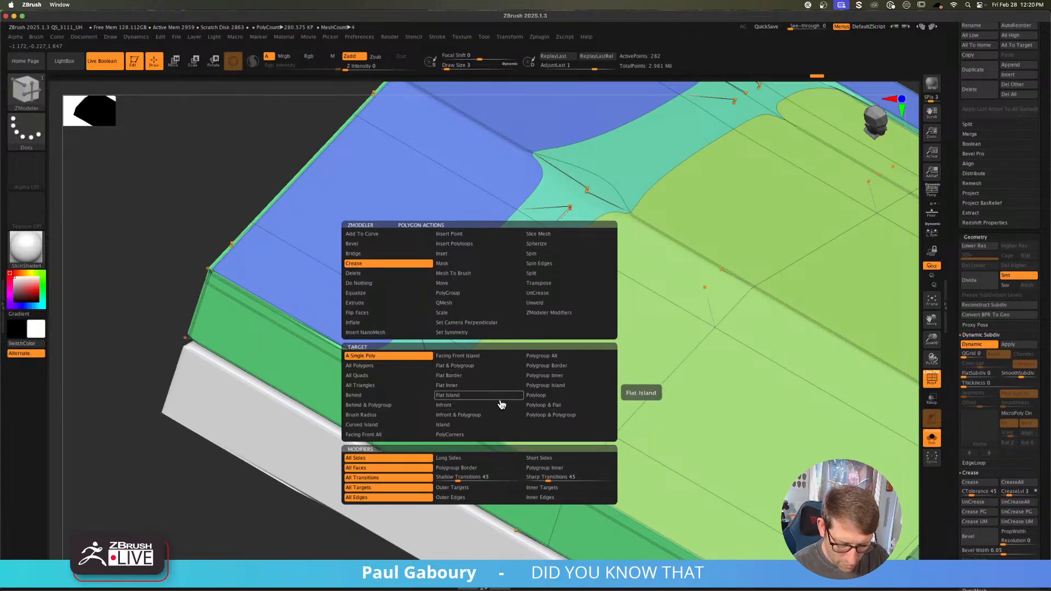
key("space")
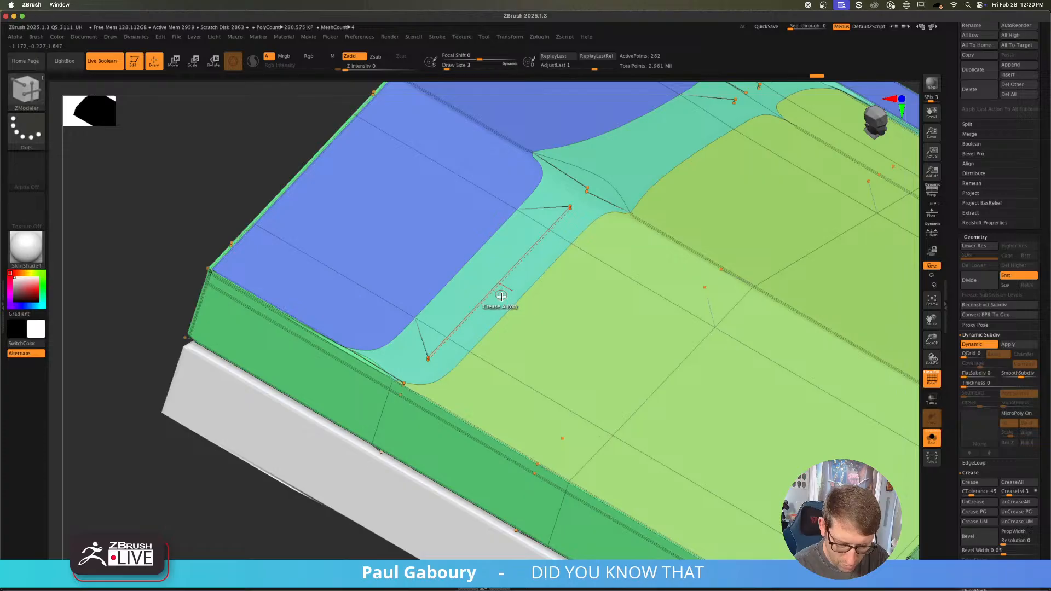
key("shift+d")
right_click_drag(519, 351, 506, 345)
right_click_drag(507, 345, 491, 310, "ctrl")
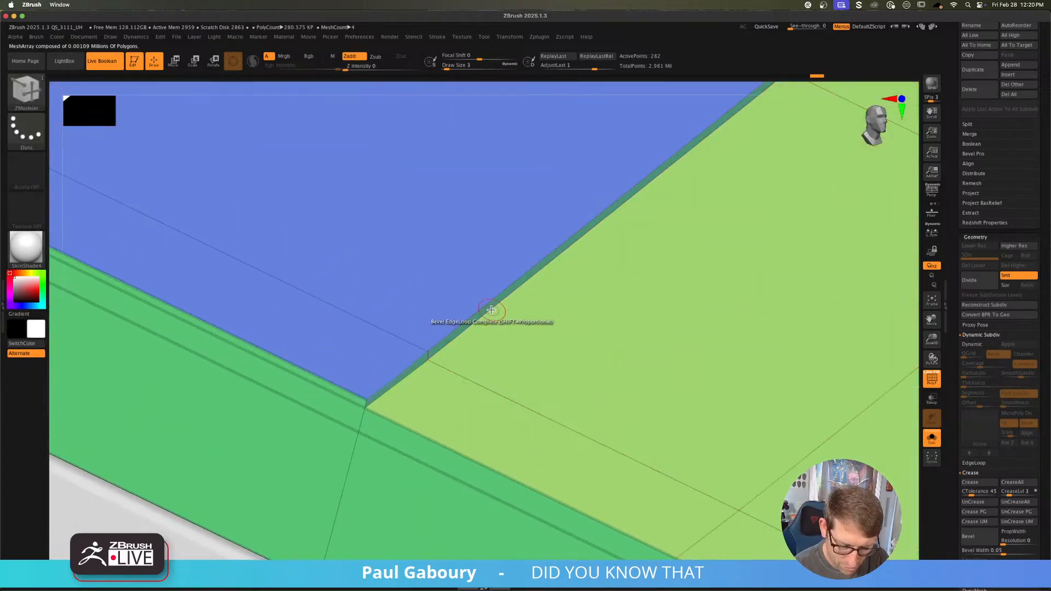
key("space")
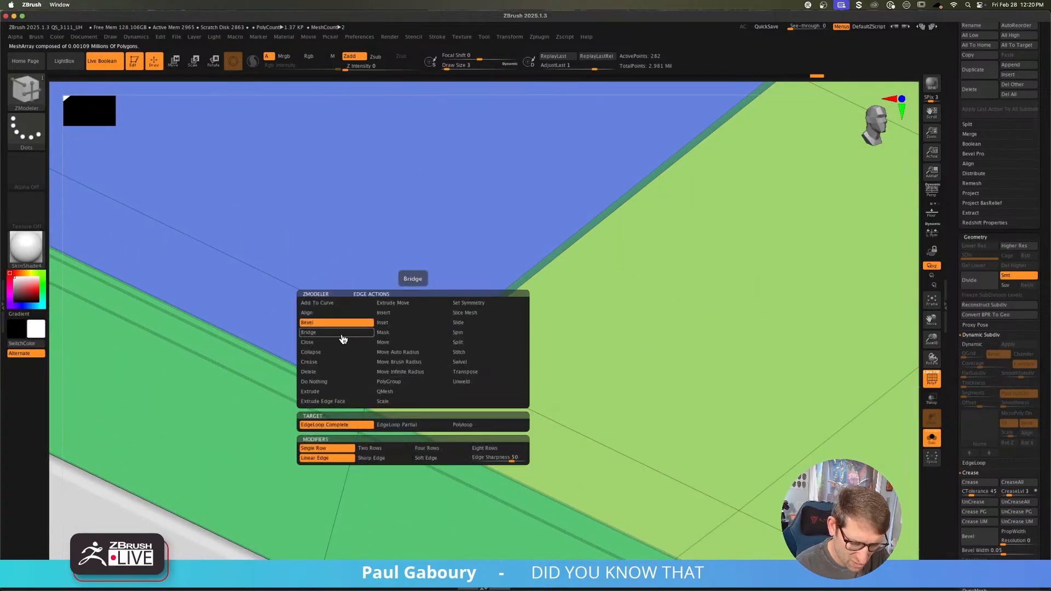
left_click(340, 367)
left_click(337, 425)
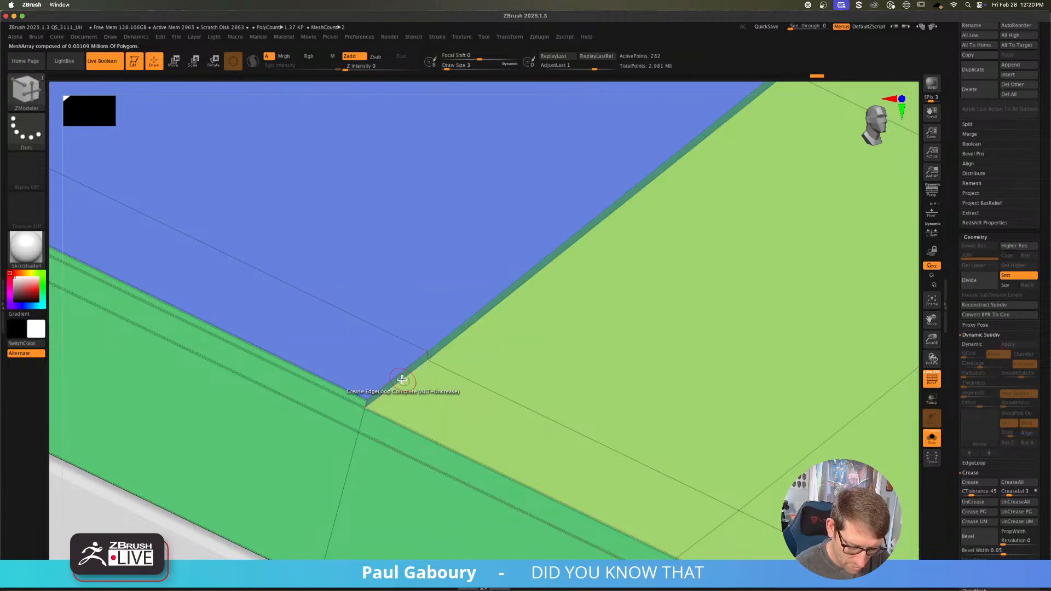
left_click(398, 373)
Step: Crease the short individual edges at the recess's corners with the Crease action targeting a single edge
right_click_drag(427, 420, 451, 425, "ctrl")
key("space")
left_click(220, 427)
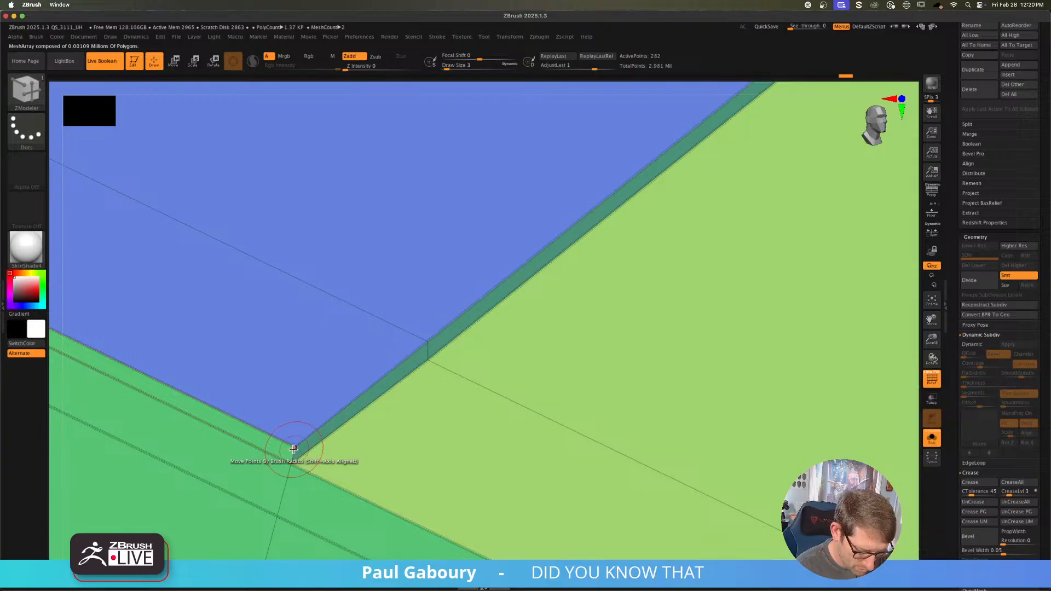
left_click(294, 454)
right_click_drag(459, 370, 507, 400, "ctrl")
right_click_drag(506, 400, 300, 540, "alt")
right_click_drag(619, 271, 495, 368, "alt")
right_click_drag(495, 367, 598, 331, "ctrl")
mouse_move(663, 334)
right_mouse_down("alt")
mouse_move(390, 407)
mouse_move(465, 356)
right_mouse_up("alt")
left_click(613, 298)
mouse_move(683, 366)
right_mouse_down("ctrl")
mouse_move(759, 466)
mouse_move(410, 378)
right_mouse_up("ctrl")
right_click_drag(760, 454, 360, 266, "alt")
left_click(607, 382)
right_click_drag(606, 378, 622, 392, "ctrl")
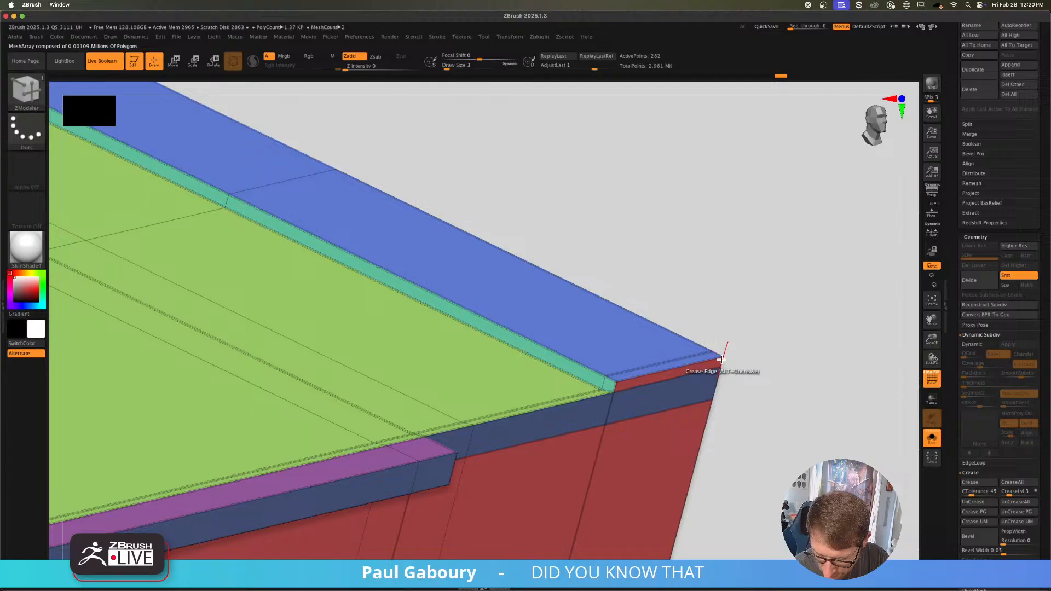
right_click_drag(720, 368, 758, 378)
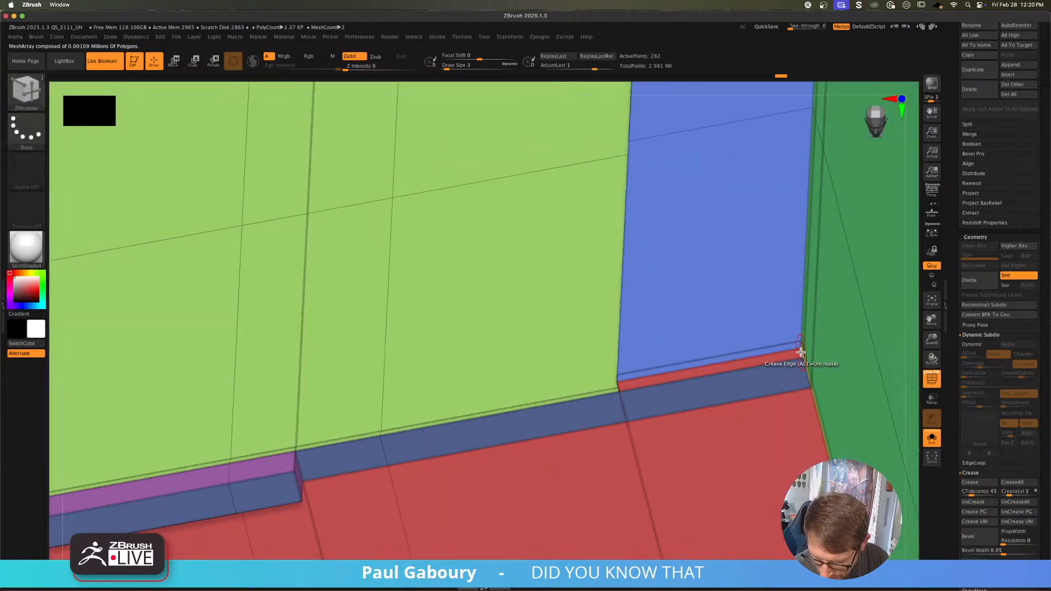
Step: Turn Dynamic Subdiv on and check the creased border and corners of the recessed panel
key("d")
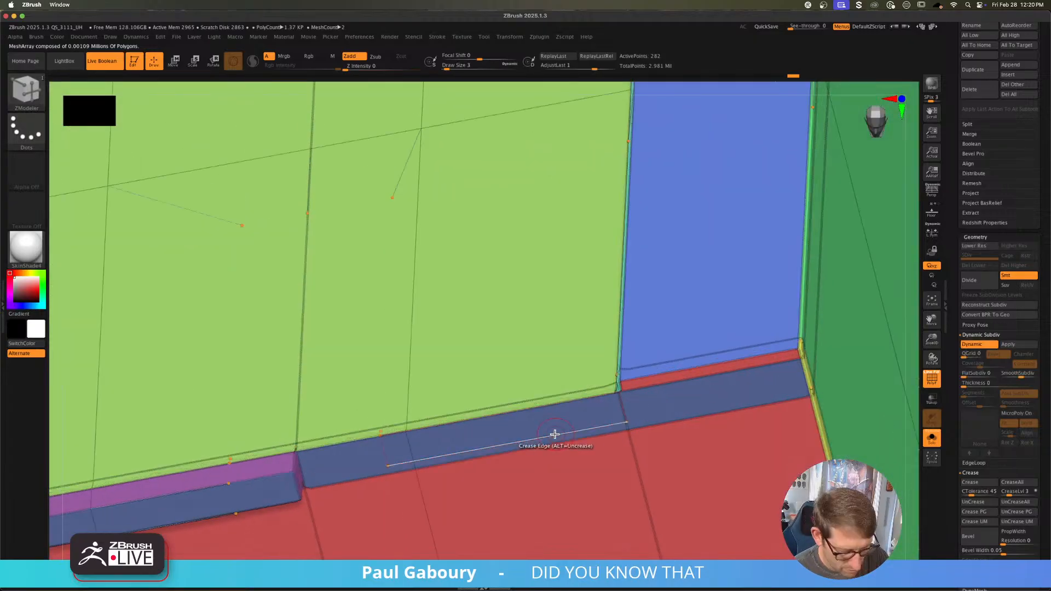
key("shift")
key("shift+f")
right_click_drag(568, 432, 479, 436, "ctrl")
key("shift+f")
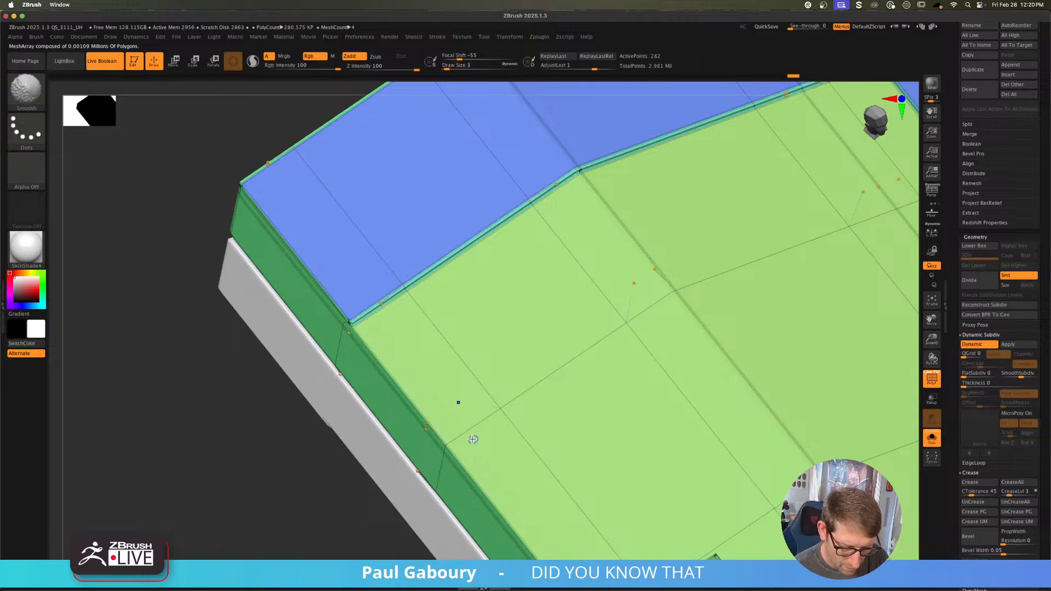
Step: Insert a single edge loop across the blue section just behind the recessed panel and check the wing section with Dynamic Subdiv on
key("space")
left_click(435, 314)
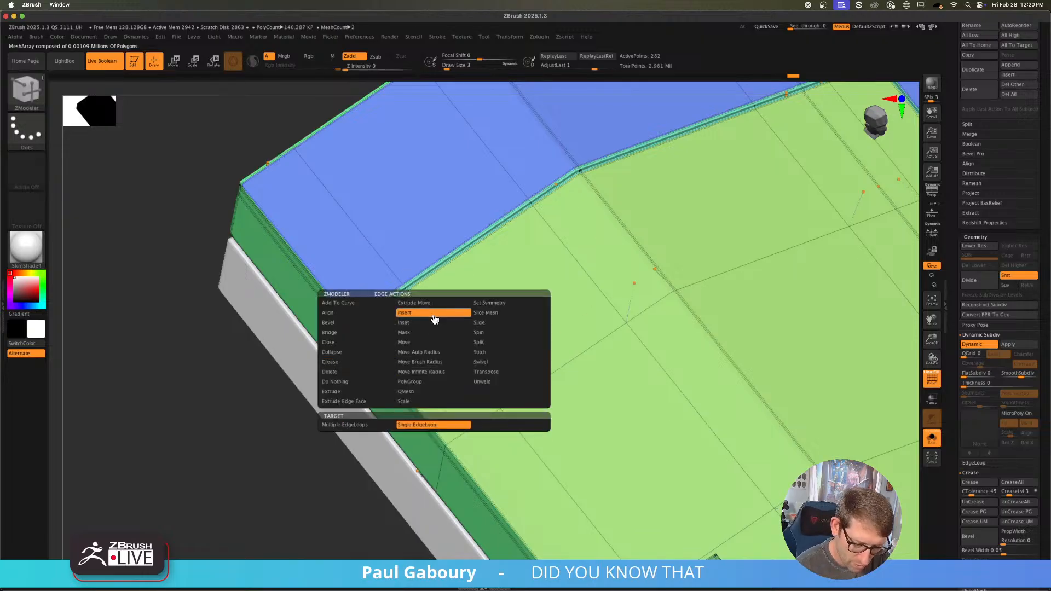
left_click_drag(429, 362, 419, 353)
key("ctrl+z")
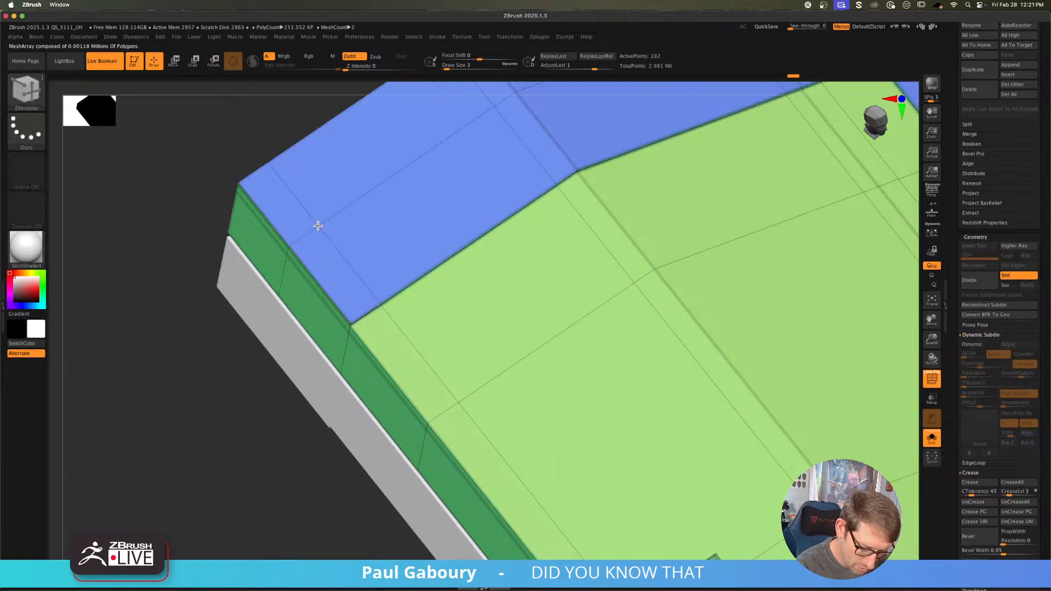
key("d")
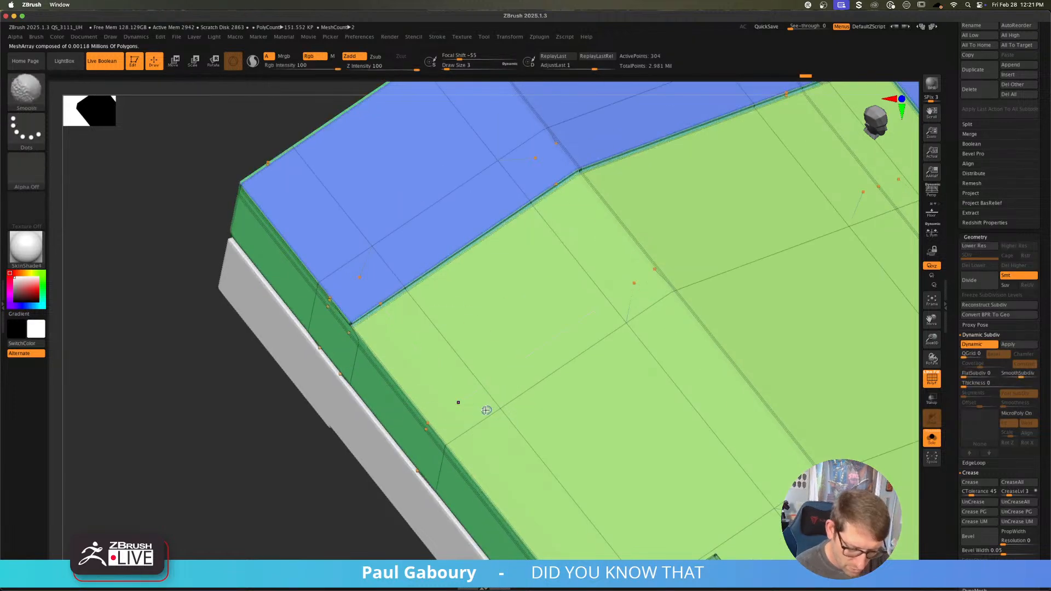
key("shift+f")
key("f")
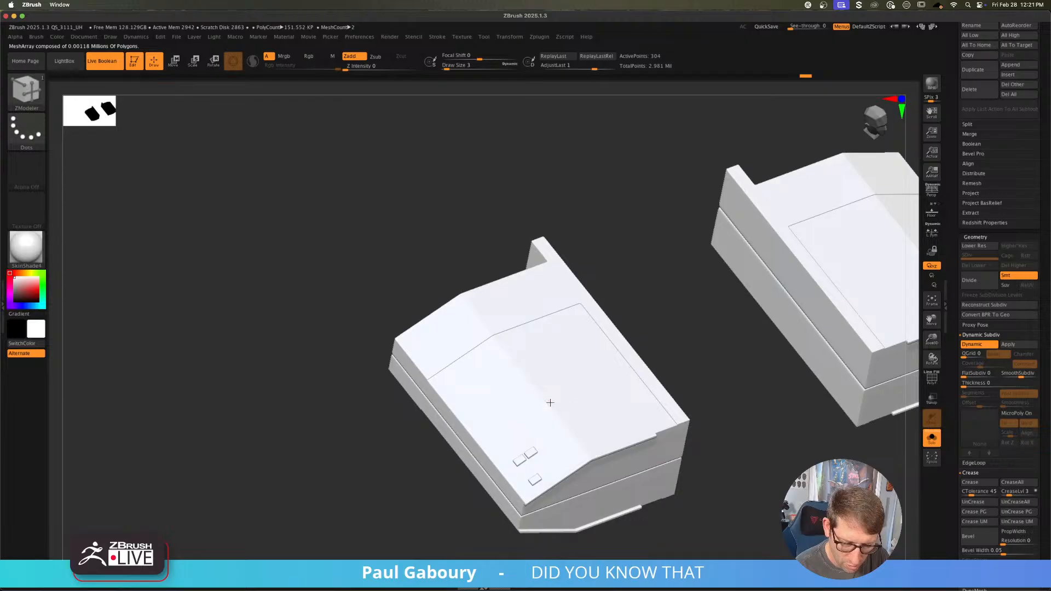
right_click_drag(551, 402, 677, 404)
left_click(927, 440)
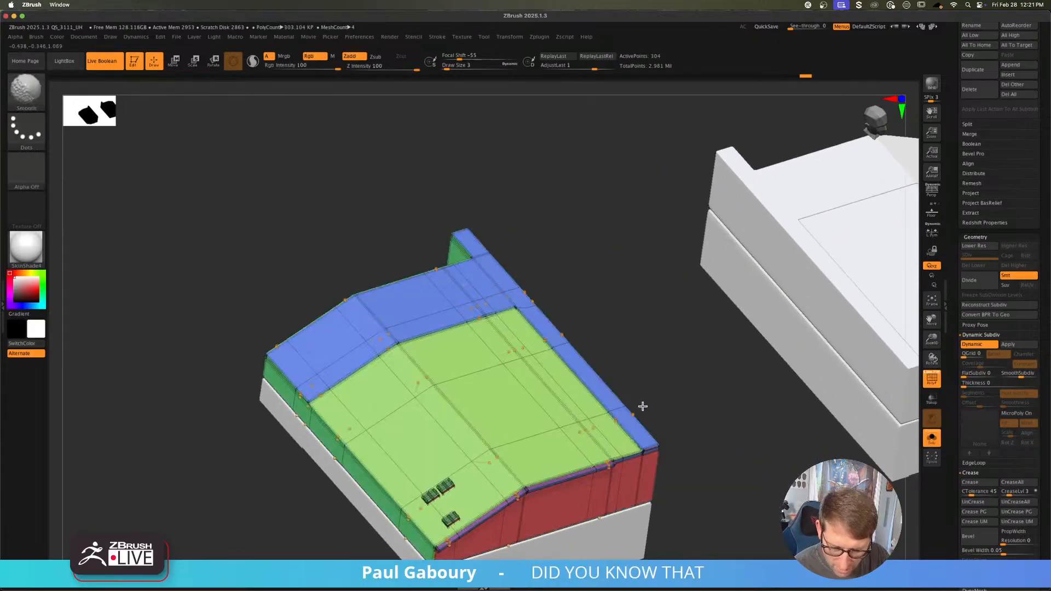
Step: Raise the blue border around the recessed panel slightly with QMesh and leave solo mode to show the whole starfighter without polyframe
mouse_move(661, 436)
right_mouse_down("ctrl")
mouse_move(608, 404)
mouse_move(636, 420)
right_mouse_up("ctrl")
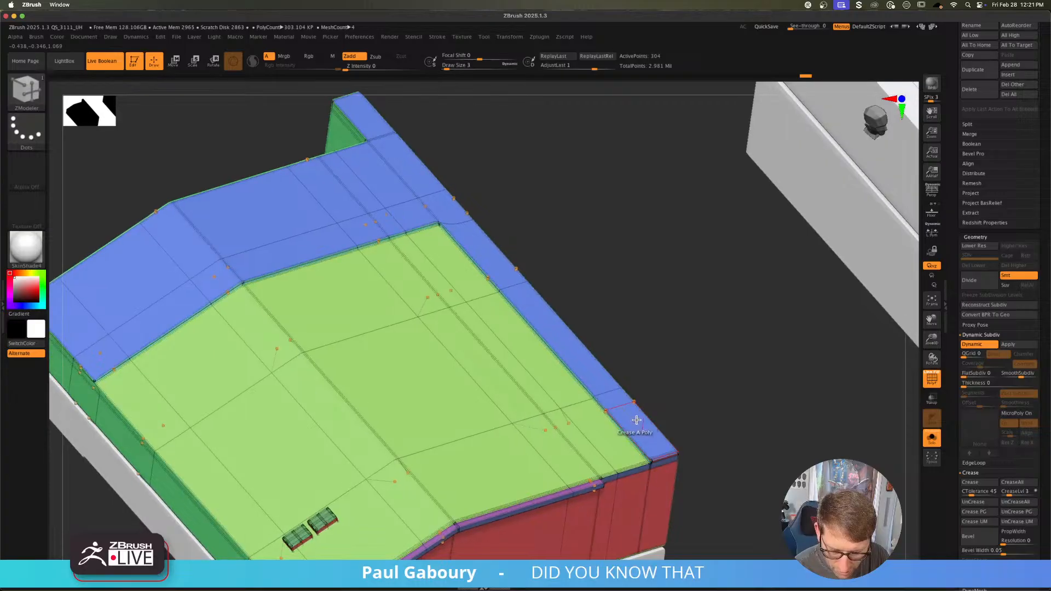
key("space")
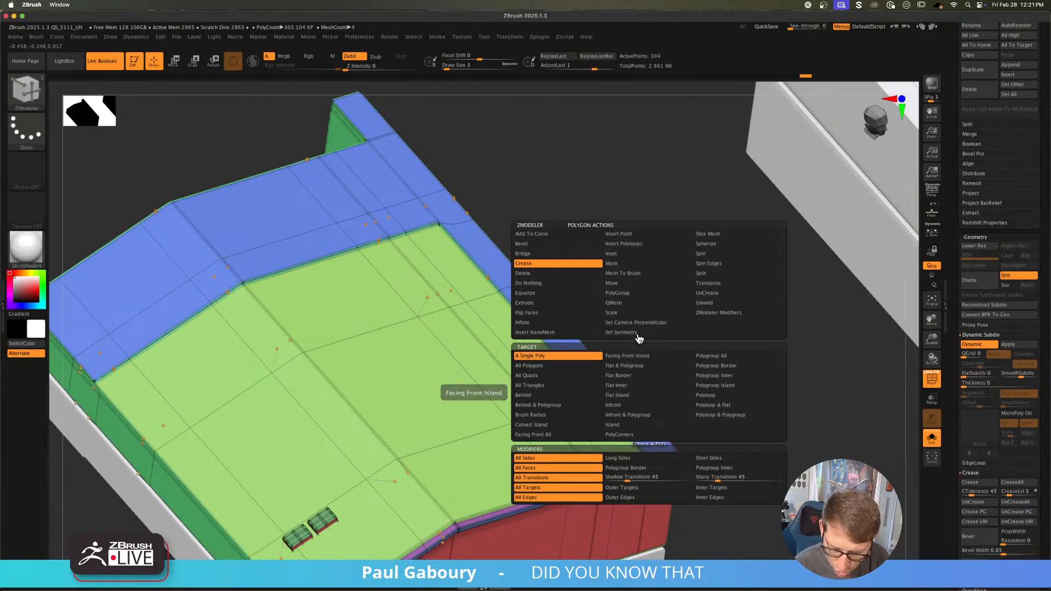
left_click(646, 303)
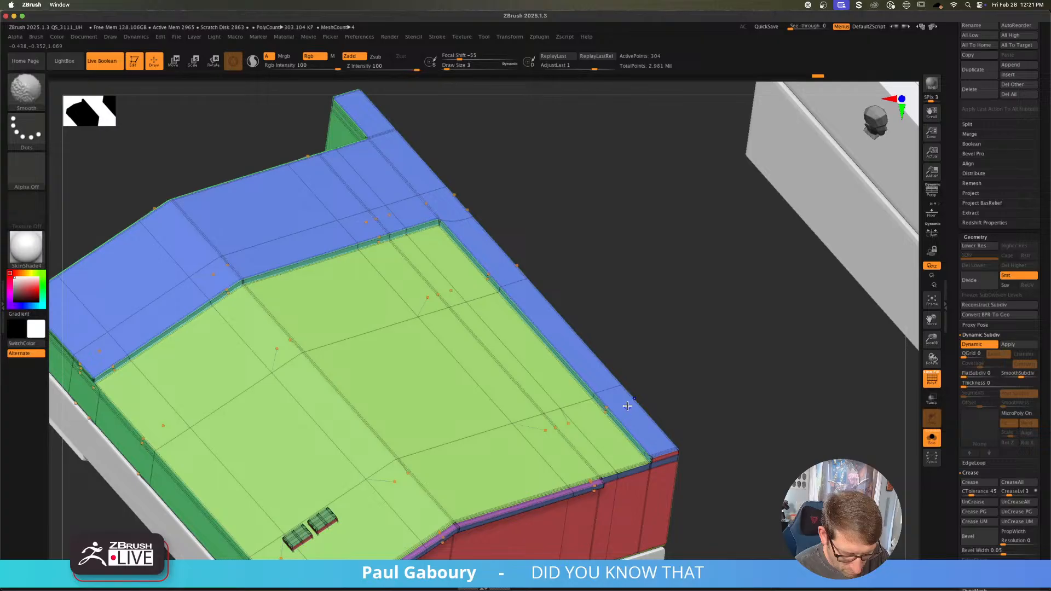
key("shift+f")
key("f")
left_click(931, 439)
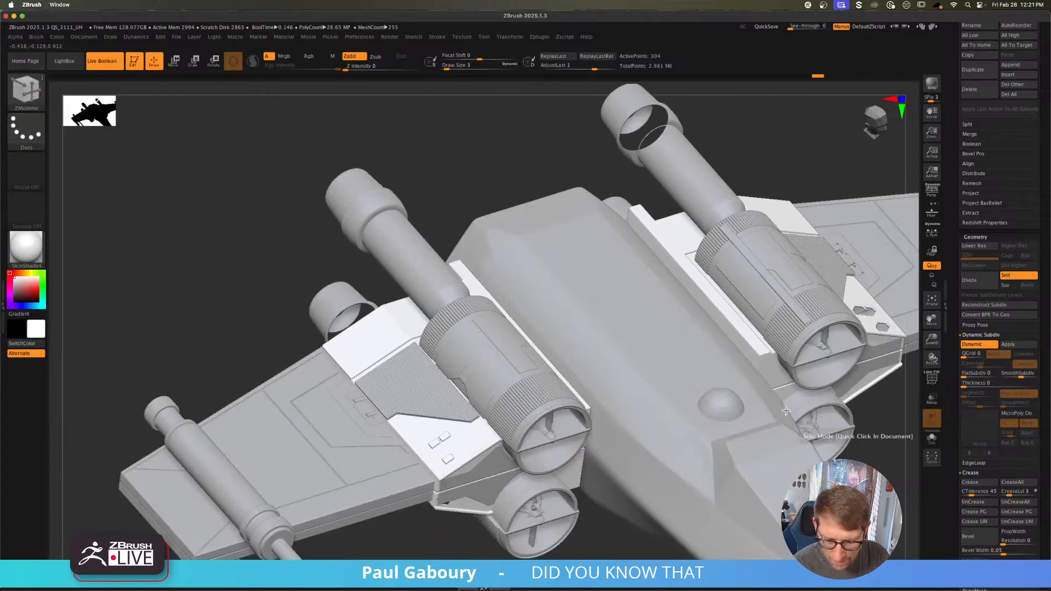
Step: Select the main engine cover subtool with the Move gizmo active
right_click_drag(590, 422, 578, 468, "ctrl")
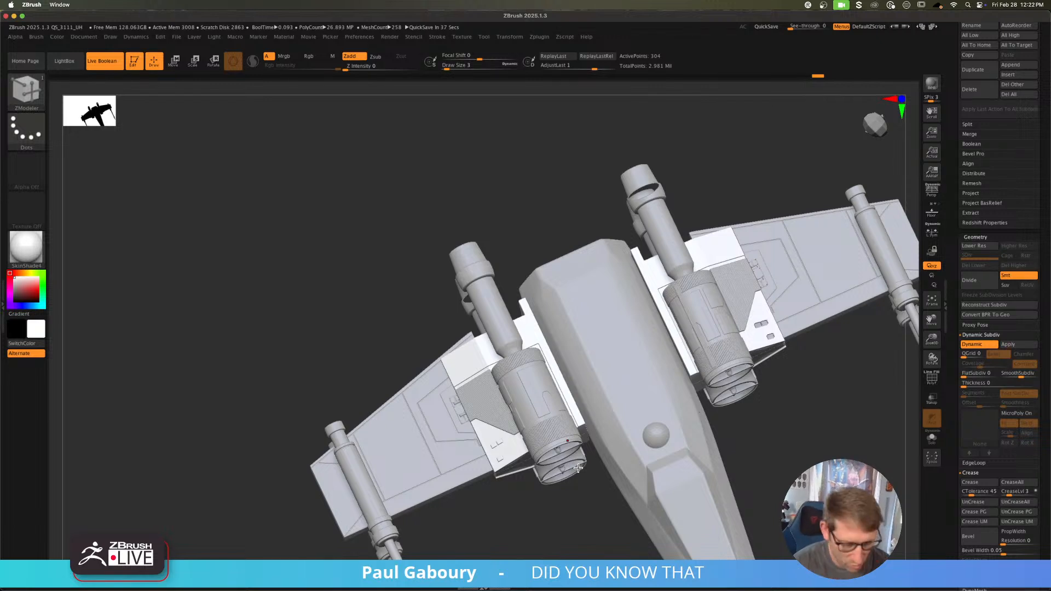
left_click_drag(596, 498, 592, 494, "shift")
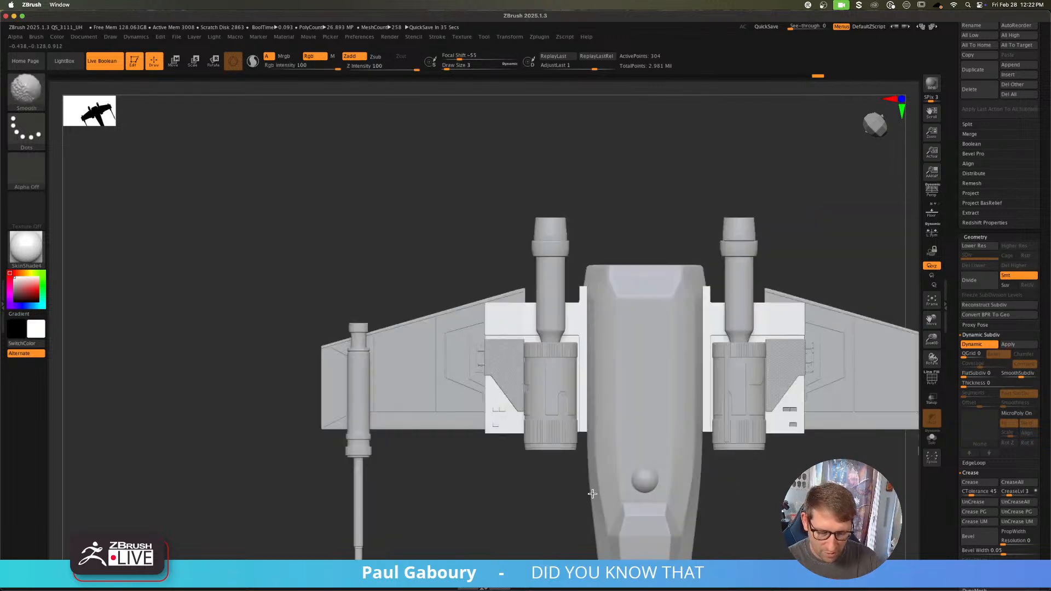
right_click_drag(562, 491, 551, 518, "ctrl")
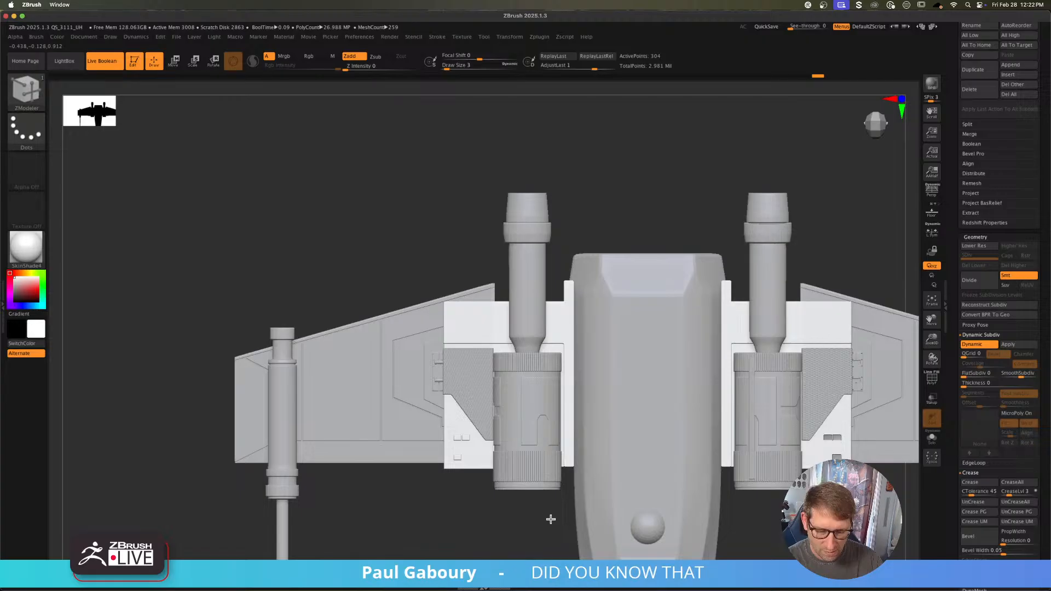
key("w")
left_click_drag(552, 518, 559, 461, "shift")
left_click(549, 378)
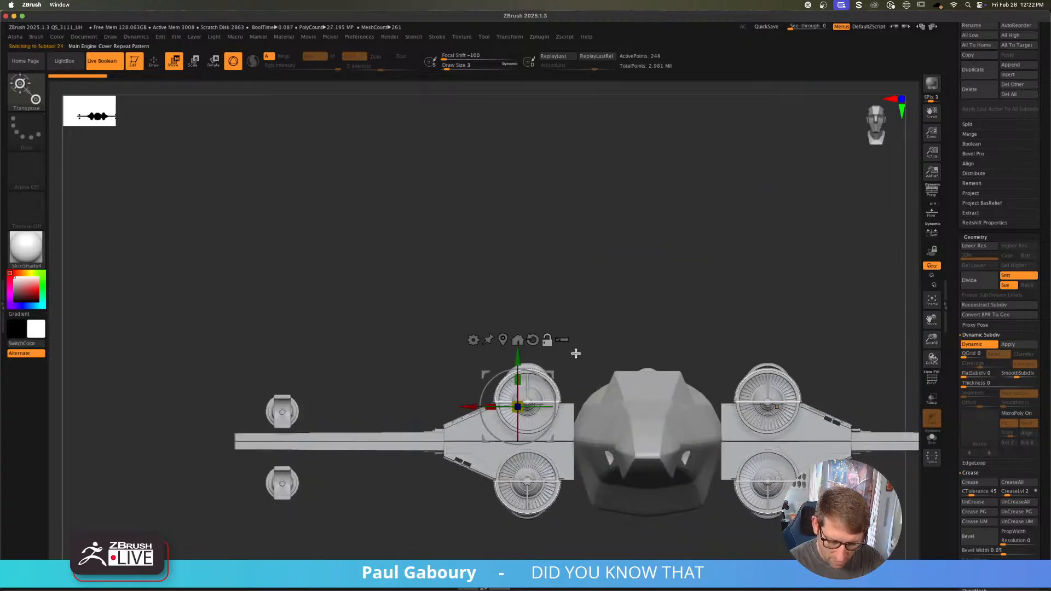
Step: Enable transposing multiple subtools and select all the engine parts on both sides of the fuselage with a selection rectangle
left_click_drag(601, 364, 597, 404, "shift")
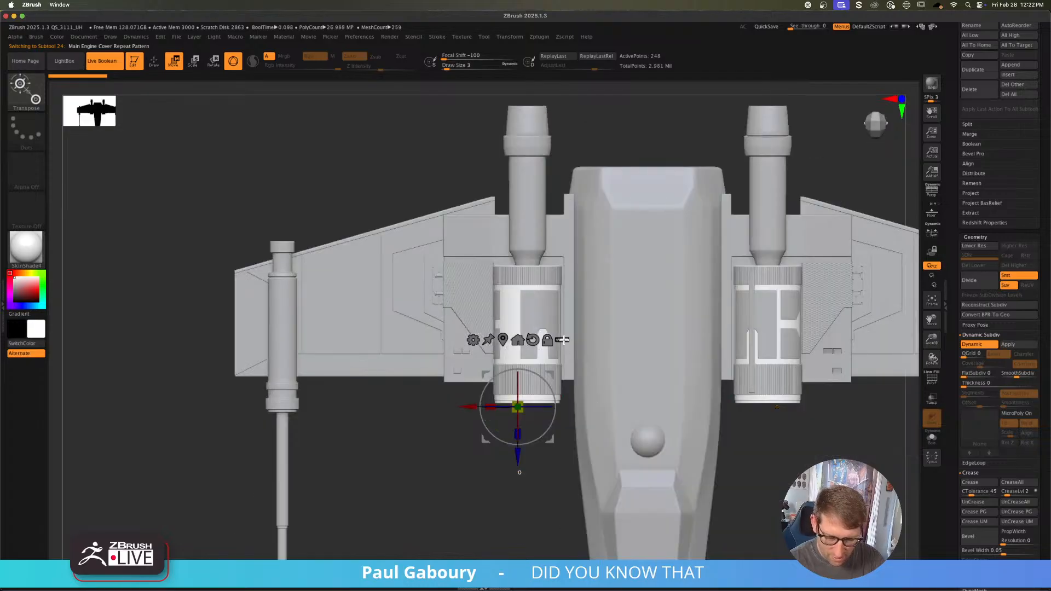
left_click(563, 340)
left_click_drag(557, 490, 563, 418, "shift")
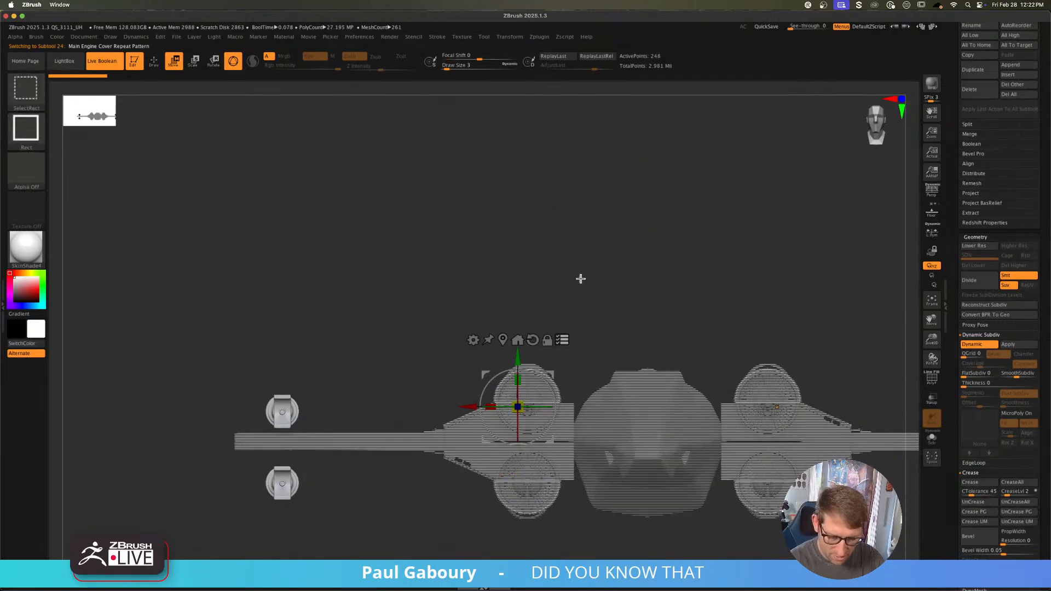
left_click_drag(451, 264, 579, 392, "ctrl+shift")
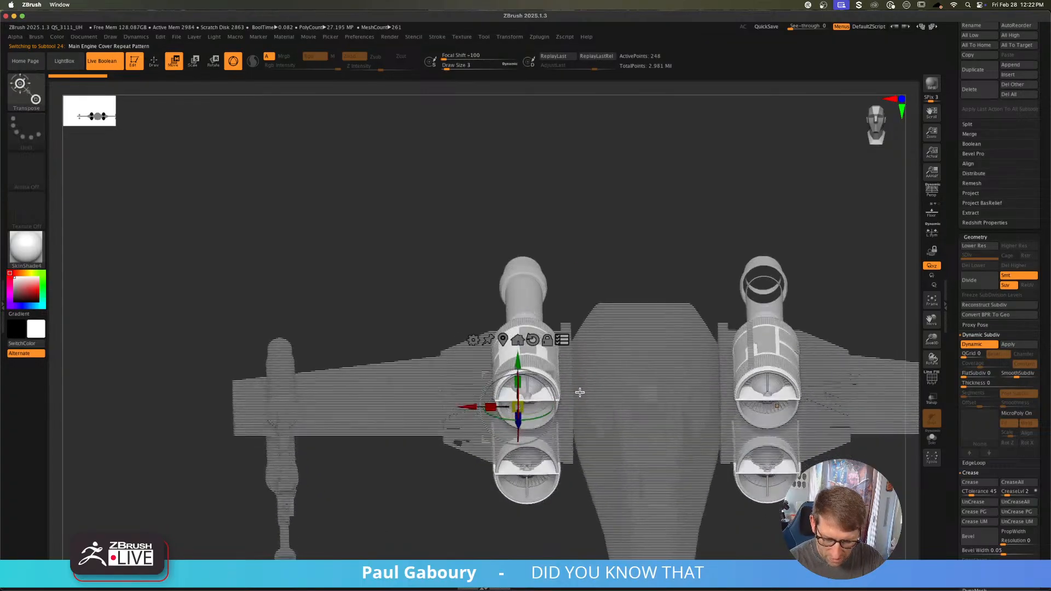
Step: Move the selected engines about 0.0208 toward the rear, then try shifting them toward the fuselage and undo that shift
right_click_drag(580, 393, 620, 496)
right_click_drag(635, 454, 622, 512, "ctrl")
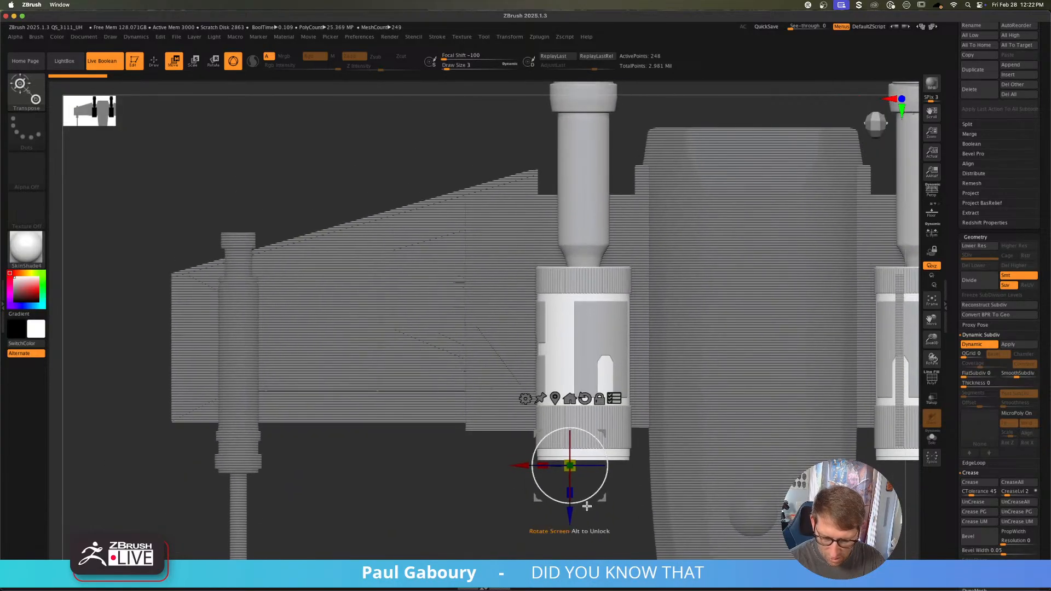
left_click_drag(571, 517, 570, 503)
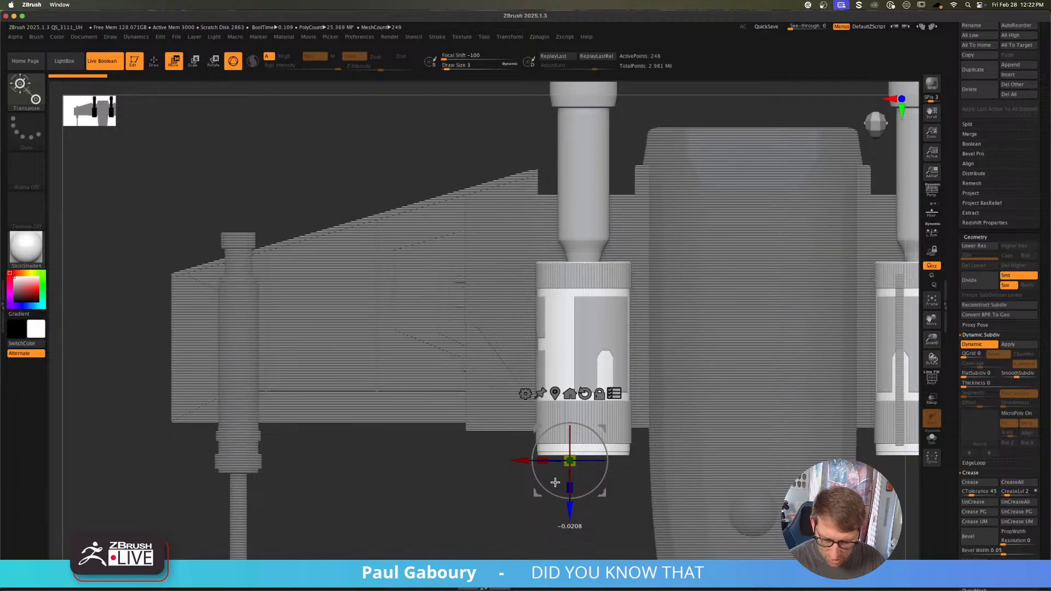
left_click_drag(524, 458, 529, 460)
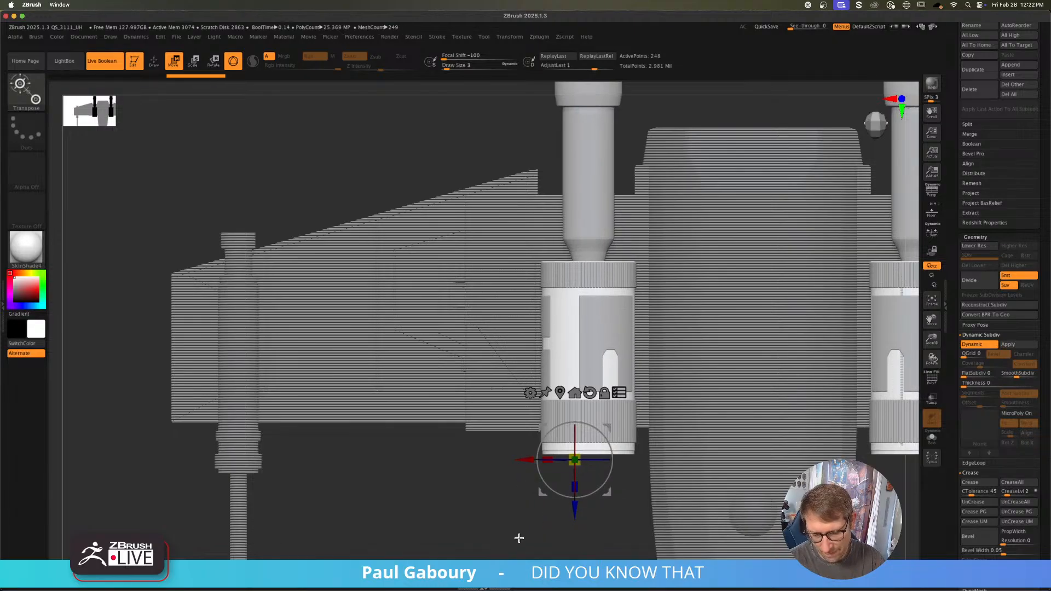
key("ctrl+z")
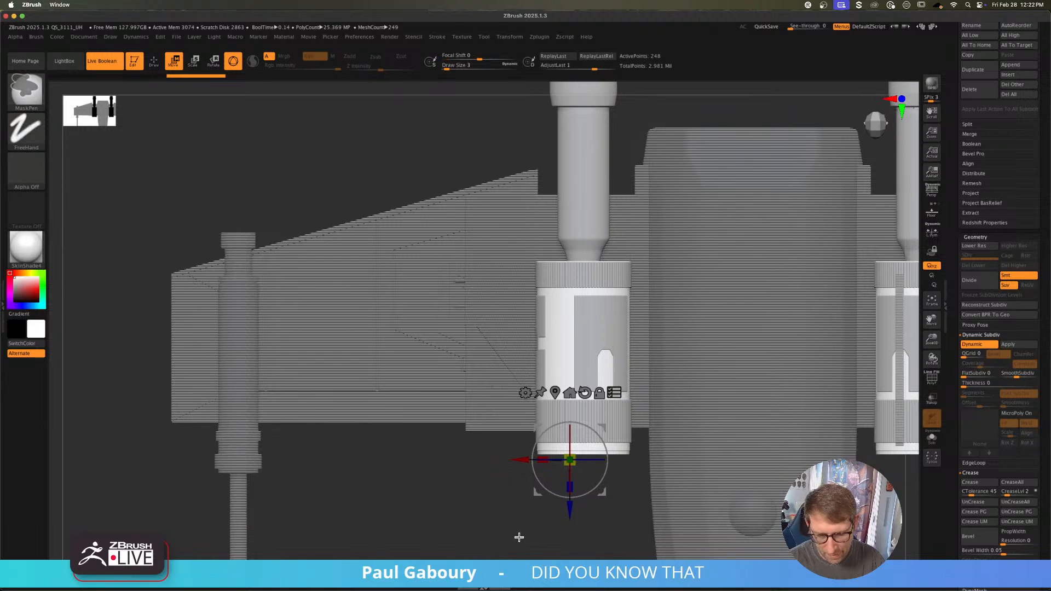
Step: Compare the moved engines with the top-view blueprint, hide the blueprint again and toggle polyframe
mouse_move(520, 536)
right_mouse_down("ctrl")
mouse_move(498, 510)
mouse_move(678, 424)
right_mouse_up("ctrl")
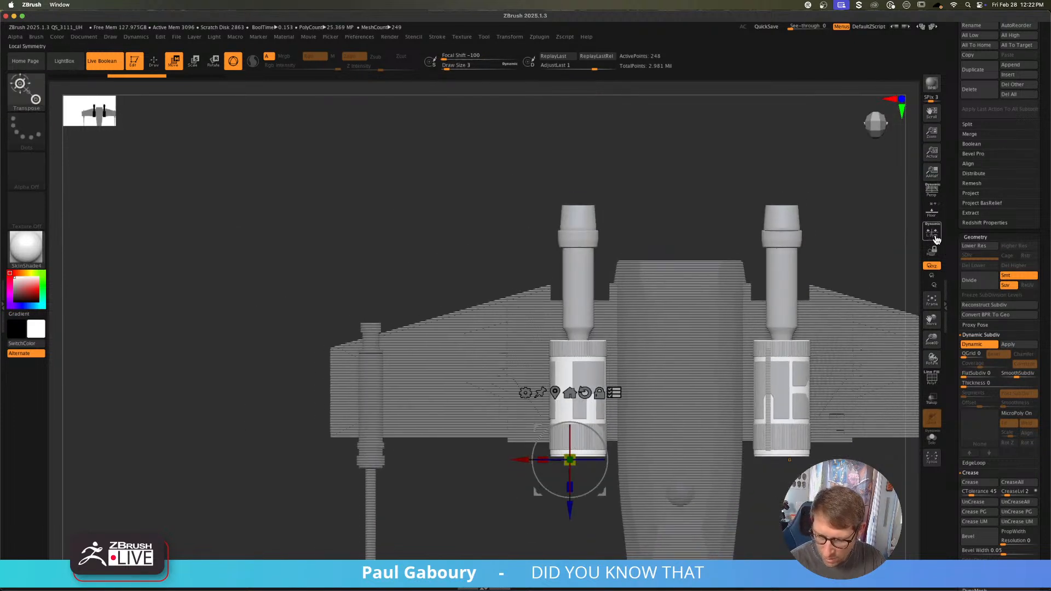
left_click(932, 211)
mouse_move(653, 372)
right_mouse_down("alt")
mouse_move(642, 364)
mouse_move(663, 420)
mouse_move(645, 404)
right_mouse_up("alt")
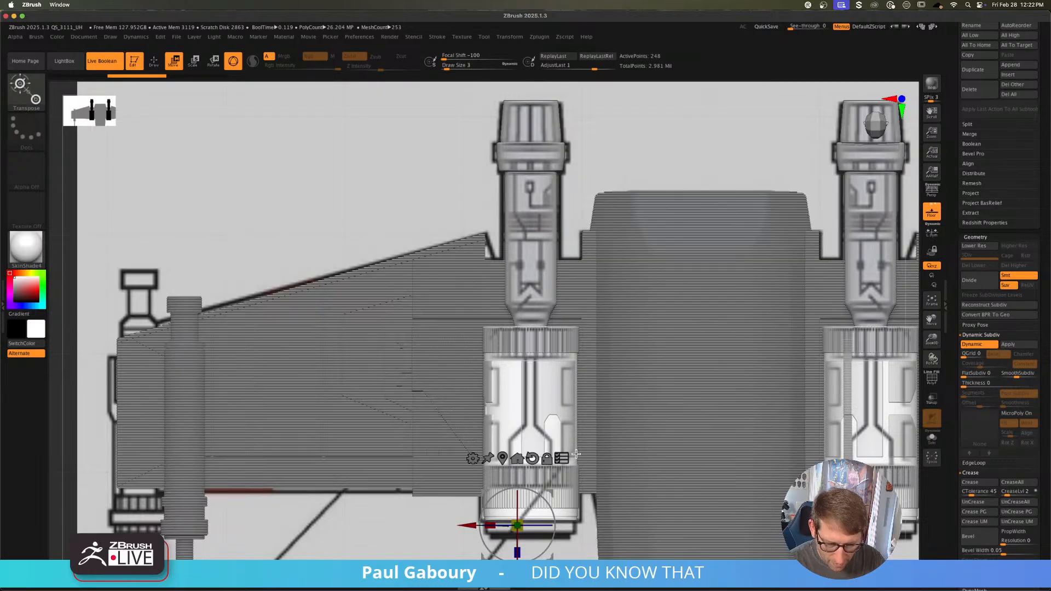
right_click_drag(578, 452, 579, 462, "alt")
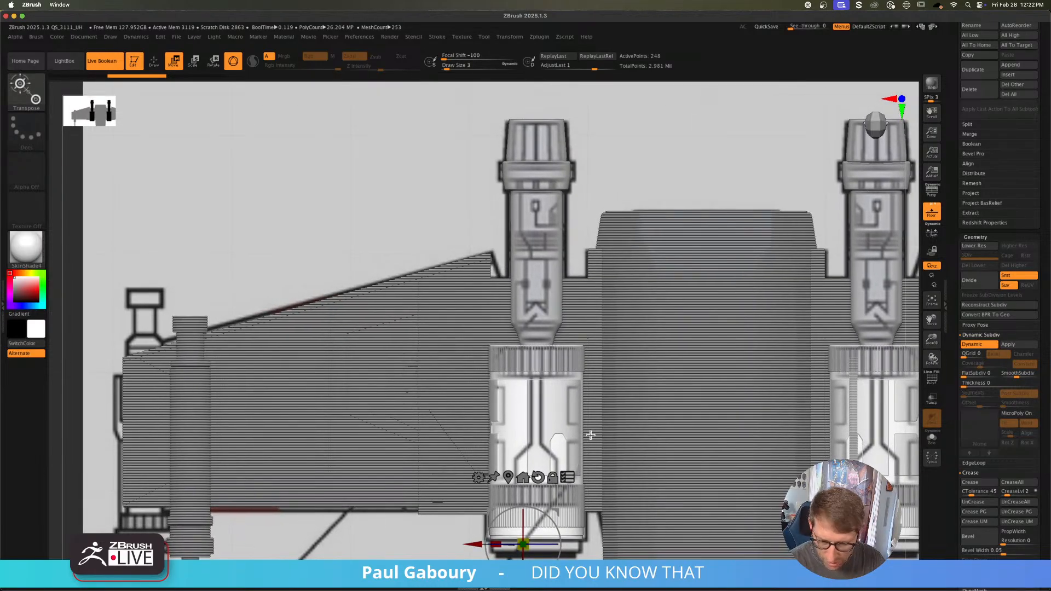
left_click(931, 215)
right_click_drag(579, 389, 571, 378, "ctrl")
key("shift+f")
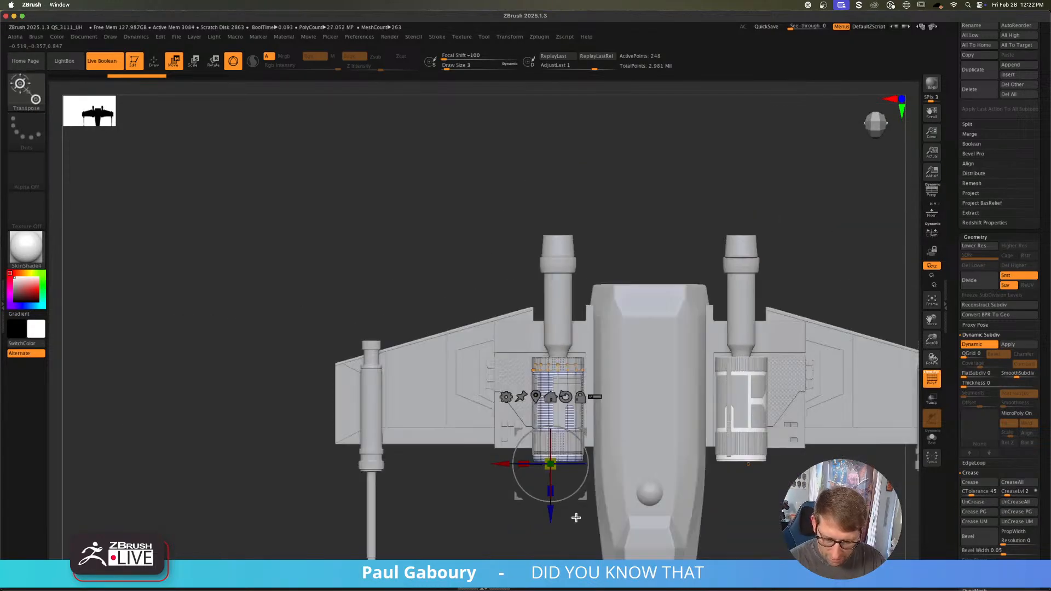
Step: Select the Large Wing Portion for Engine 2 subtool and compare its outline and engine details with the top-view blueprint
key("q")
mouse_move(579, 539)
right_mouse_down()
mouse_move(588, 437)
mouse_move(606, 459)
mouse_move(586, 458)
right_mouse_up()
left_click(586, 429, "alt")
key("shift+f")
key("p")
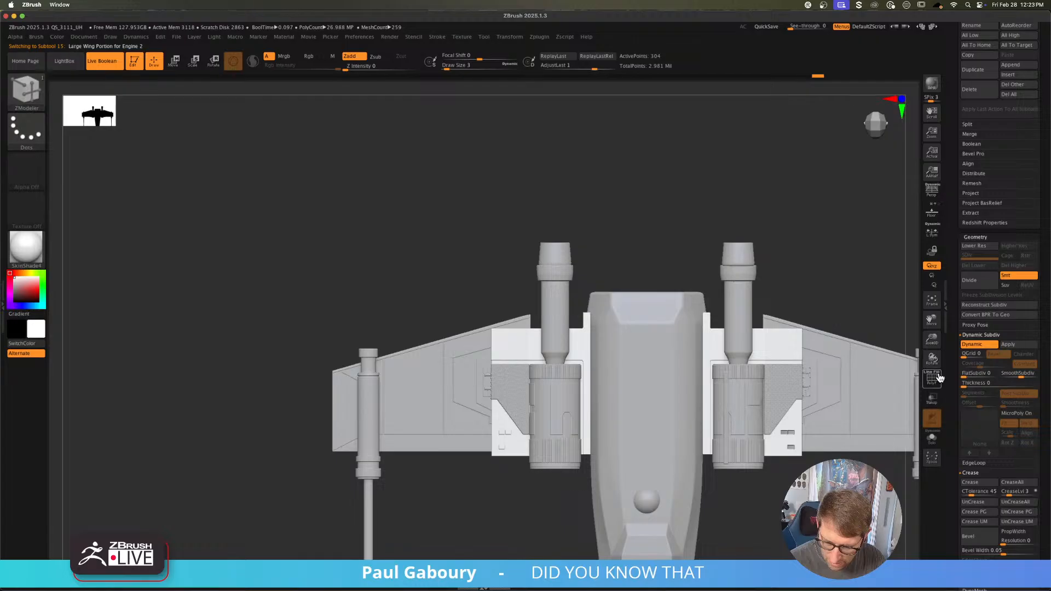
left_click(933, 214)
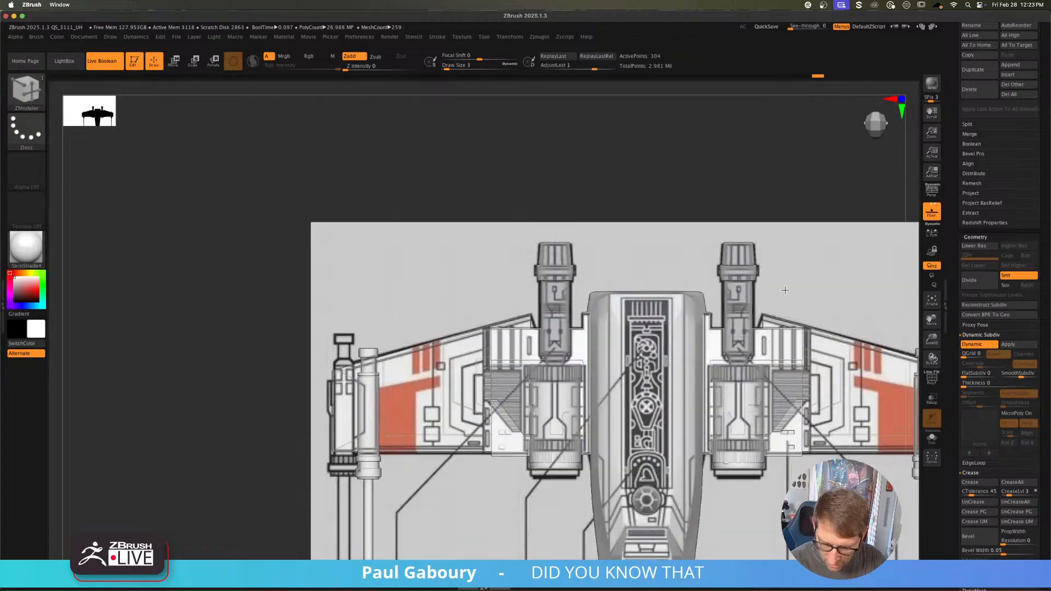
right_click_drag(583, 361, 623, 434, "ctrl")
right_click_drag(623, 366, 625, 354, "alt")
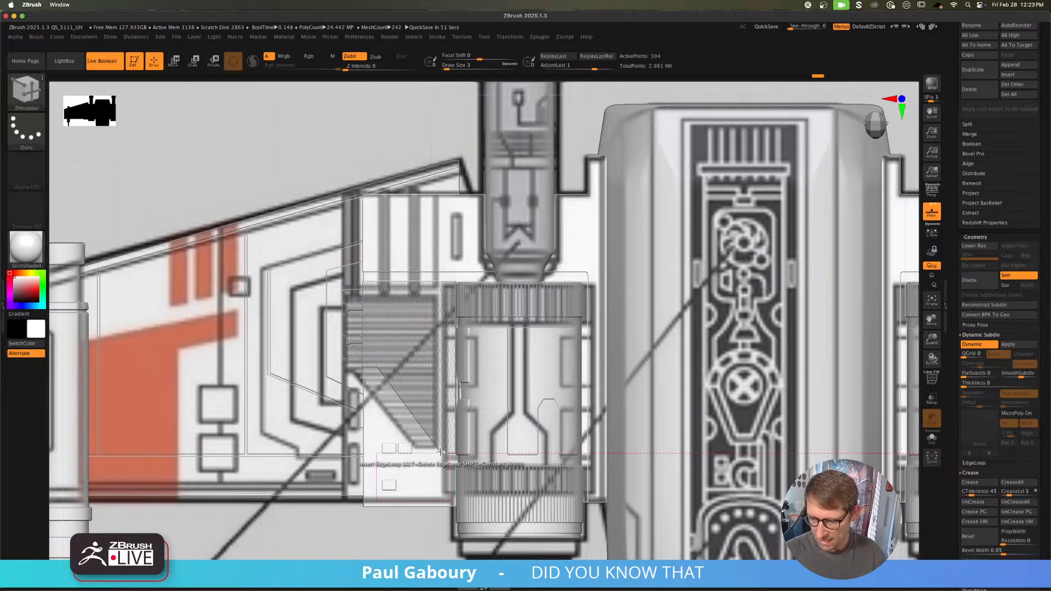
scroll(1008, 384, "up", 10)
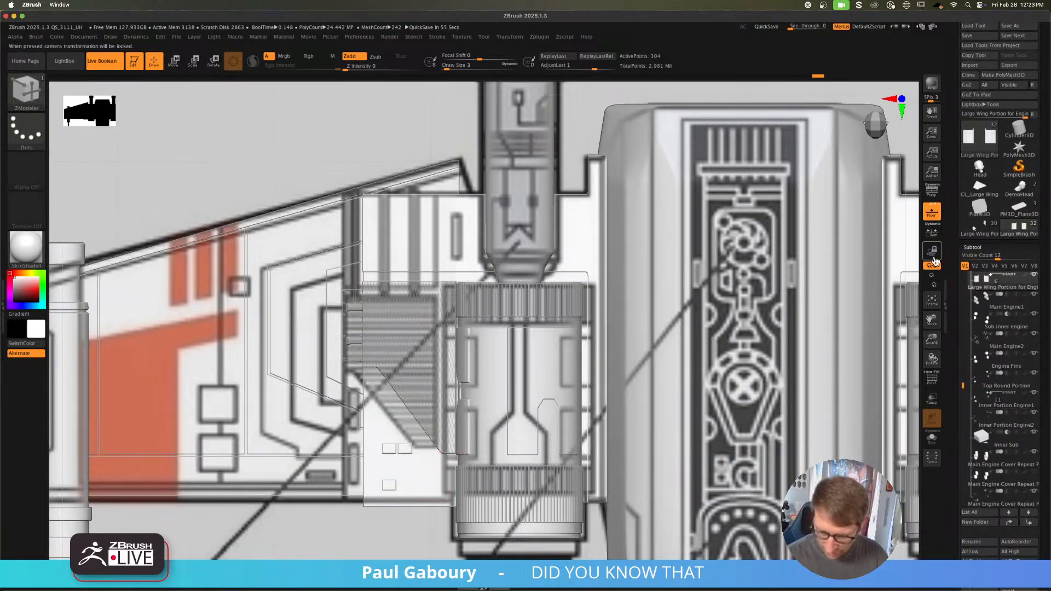
left_click(931, 212)
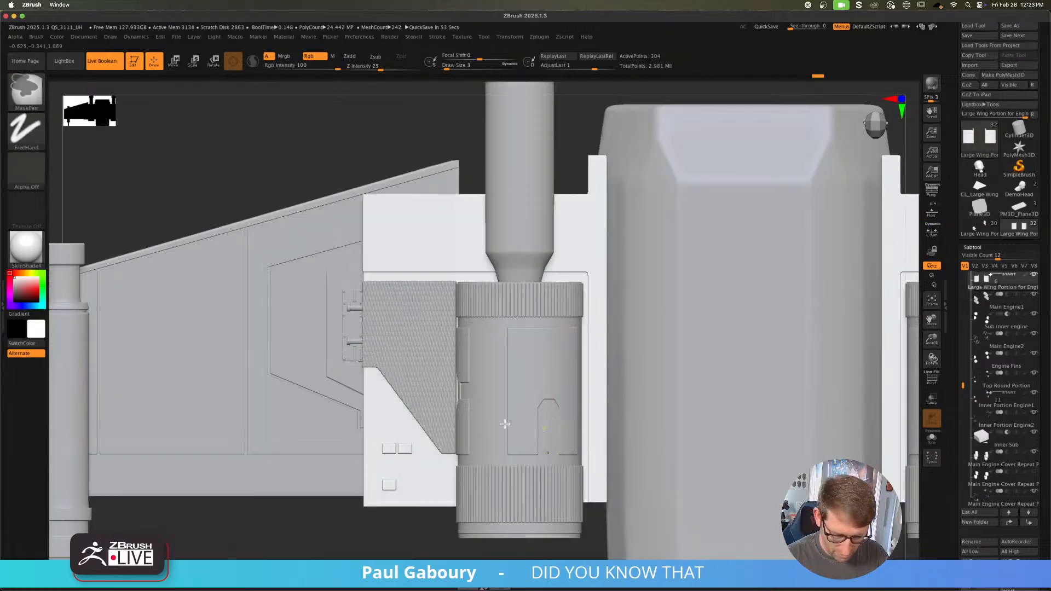
right_click_drag(505, 425, 496, 409, "ctrl")
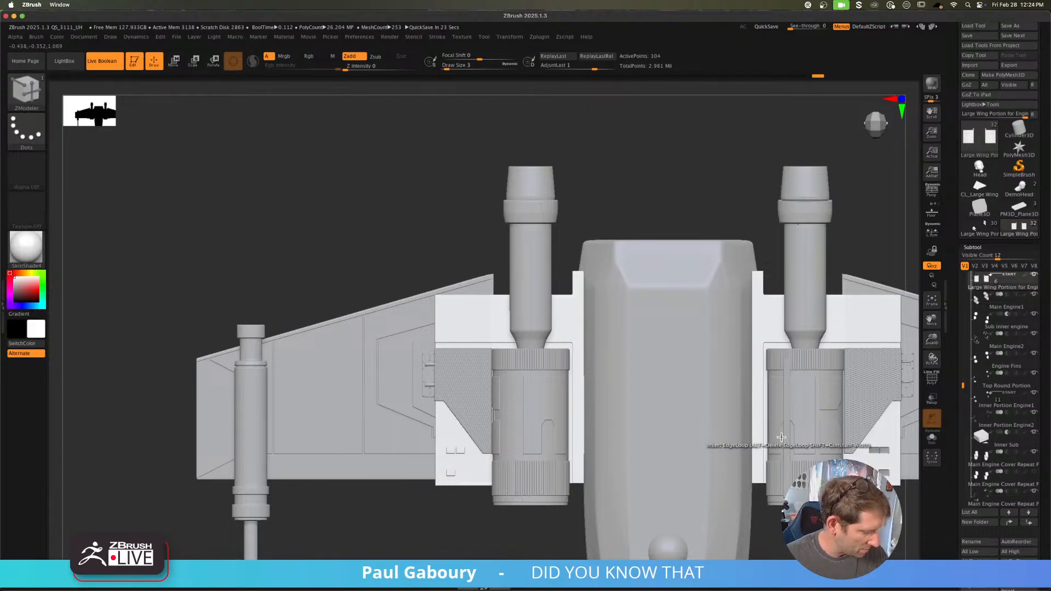
Step: Find the patterned panel's subtools on the engine wing section and delete the Pattern InnerSec subtool
left_click(474, 390, "alt")
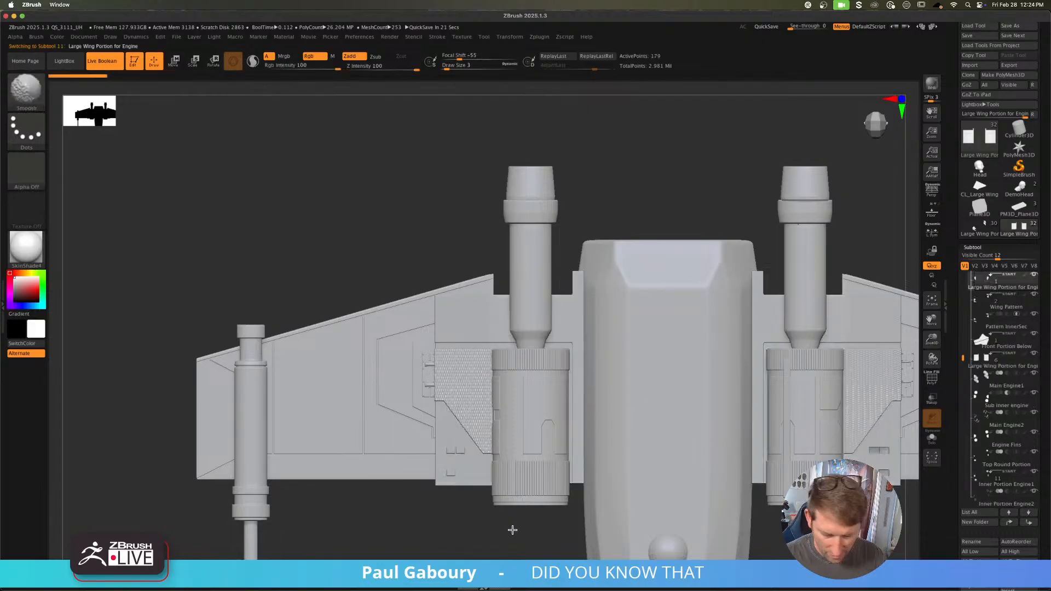
left_click(988, 308)
mouse_move(1006, 392)
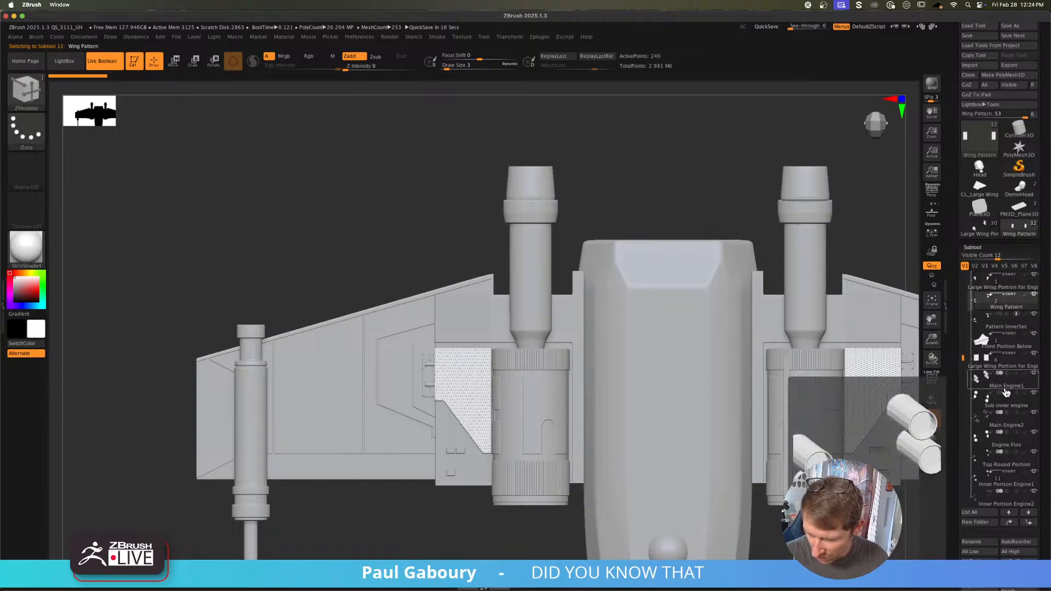
left_click(982, 324)
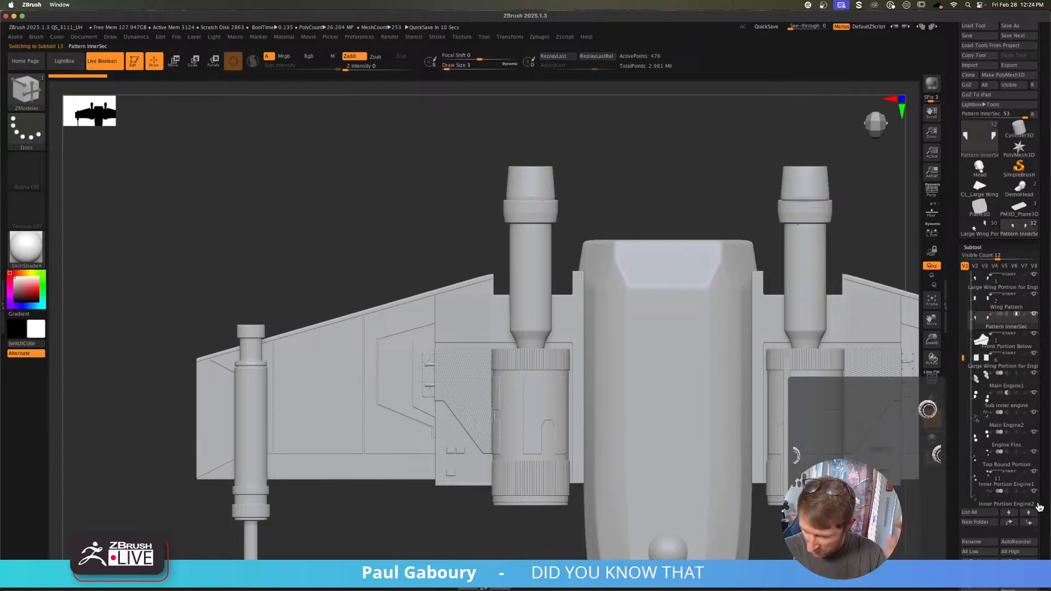
left_click_drag(1045, 517, 1046, 395)
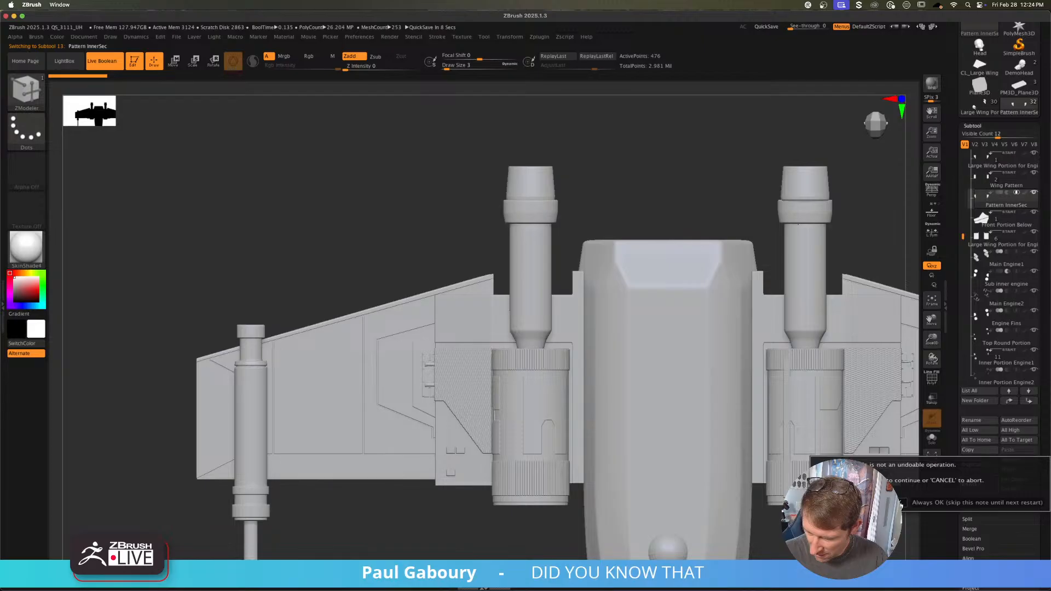
Step: Select the angled Large Wing Portion for Engine subtool and isolate it in solo mode with polyframe on
left_click(1005, 165)
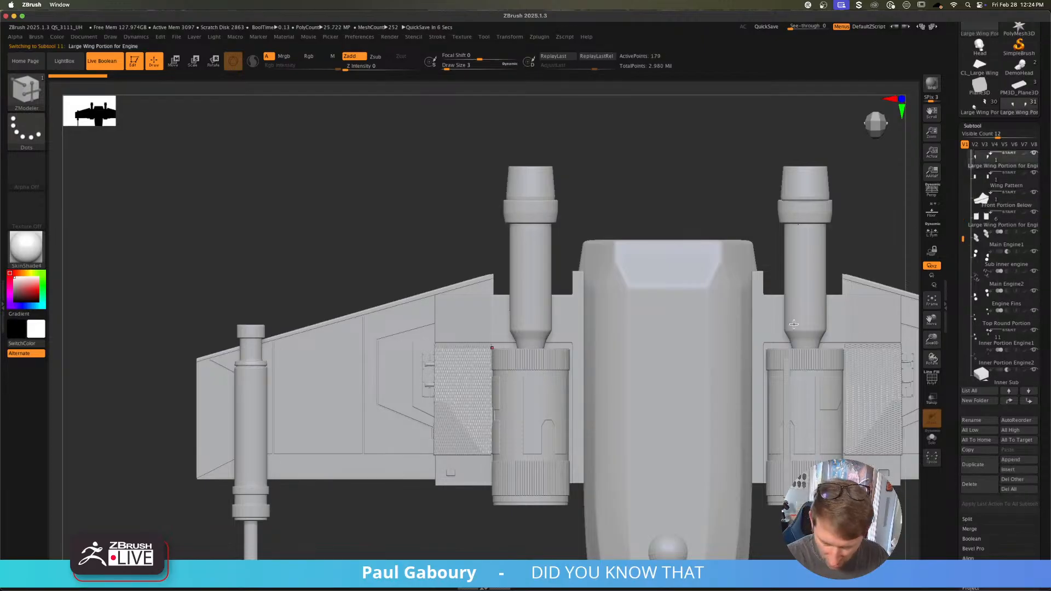
scroll(522, 408, "up", 5)
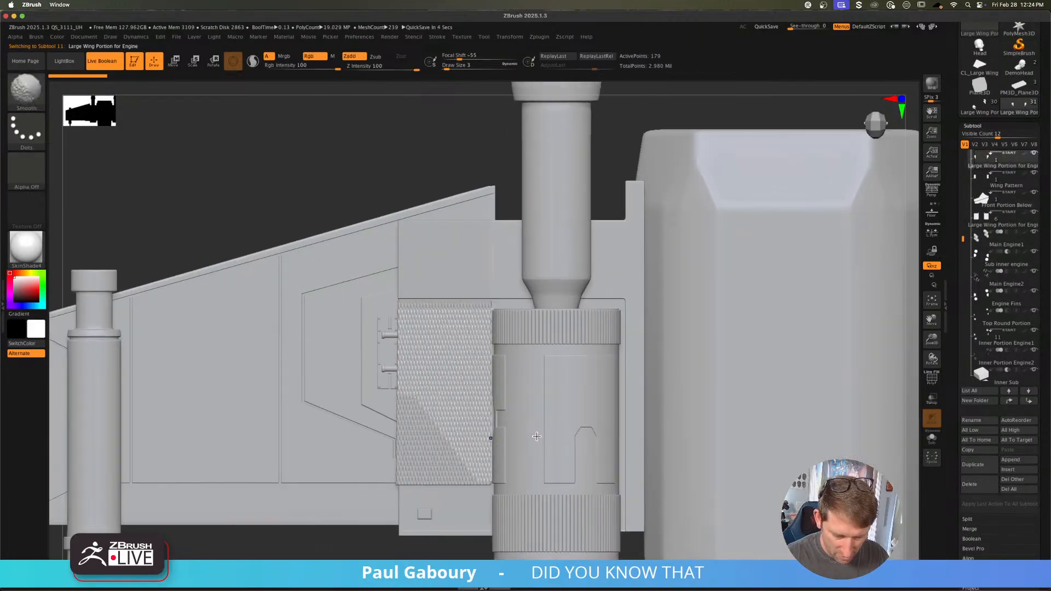
key("shift+f")
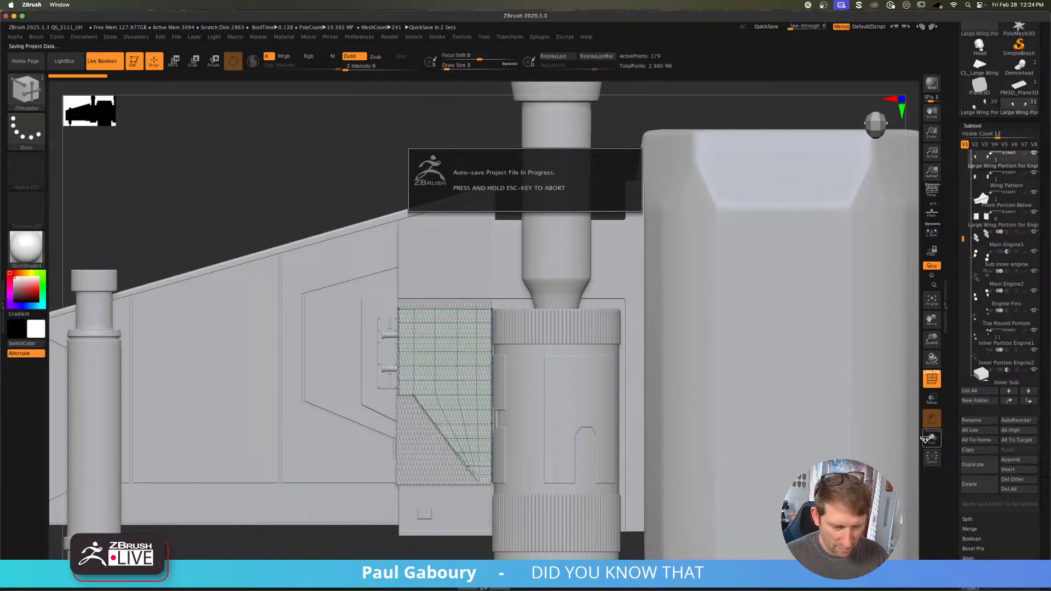
left_click(926, 441)
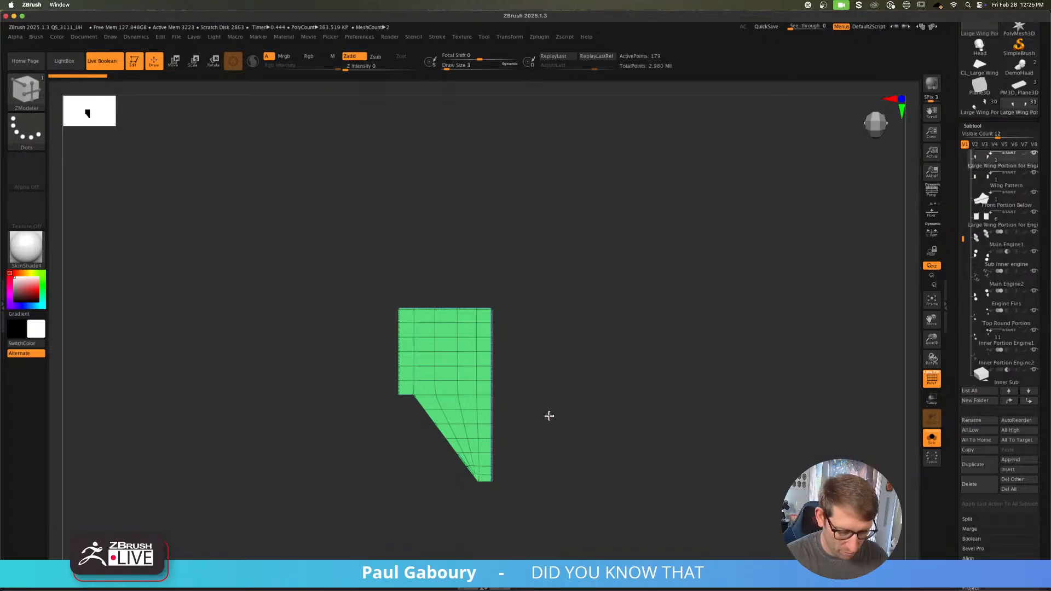
Step: Delete the surplus vertical and horizontal edge loops inside the angled panel with the ZModeler Insert edge action
left_click_drag(547, 413, 609, 405, "alt")
key("space")
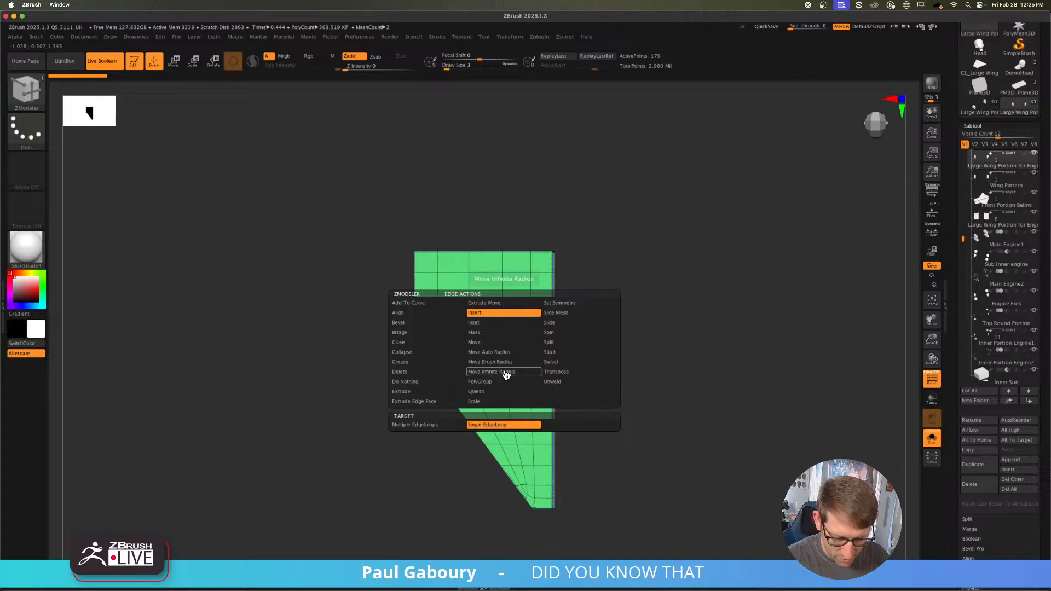
left_click(504, 369, "alt")
left_click(472, 369, "alt")
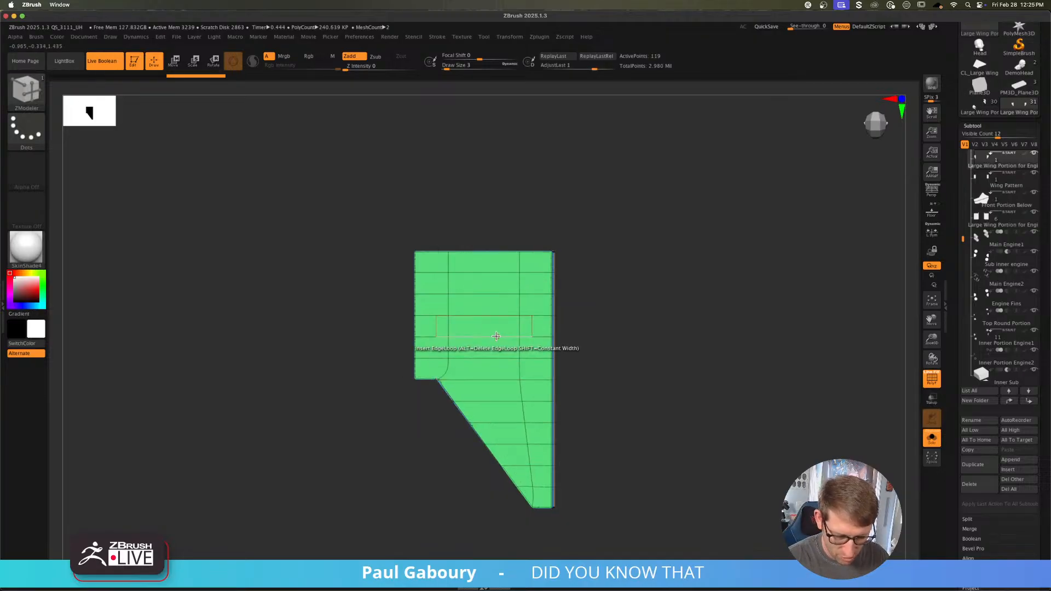
left_click(496, 336, "alt")
left_click(495, 316, "alt")
left_click(494, 295, "alt")
left_click(497, 357, "alt")
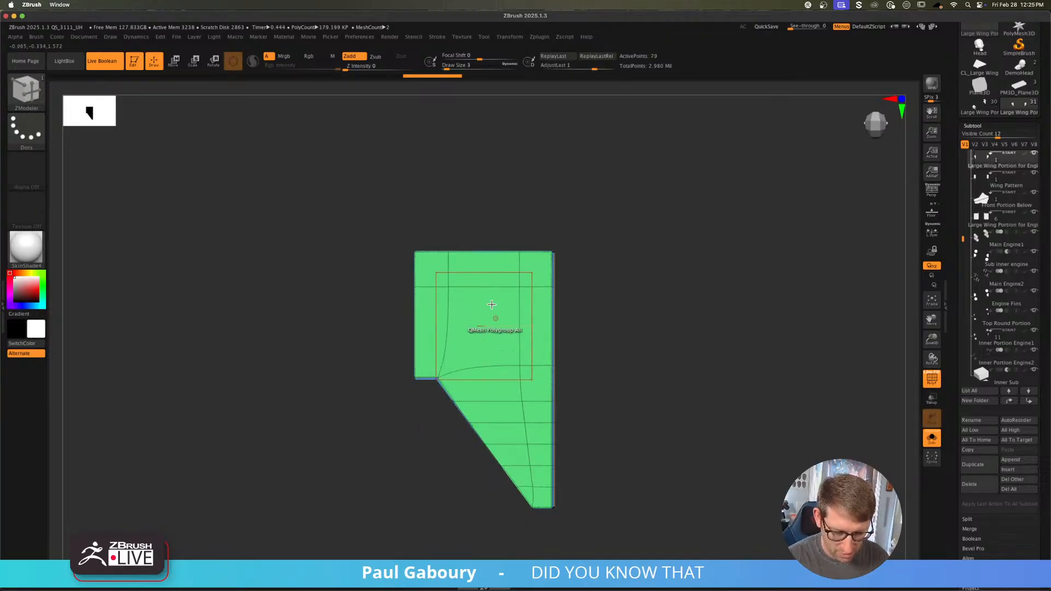
left_click(492, 286, "alt")
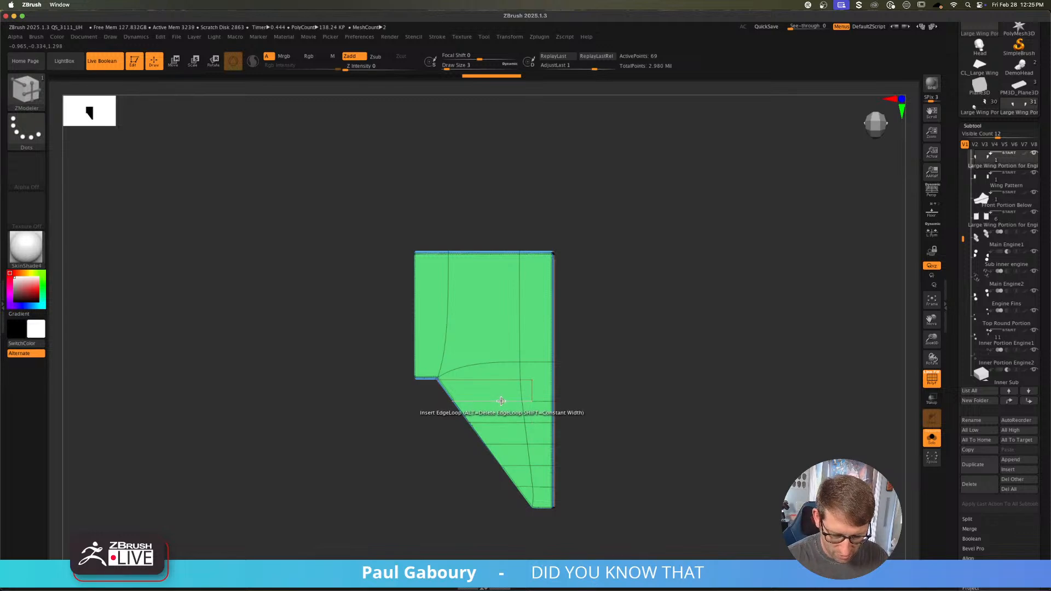
left_click(504, 423, "alt")
left_click(525, 445, "alt")
left_click(528, 465, "alt")
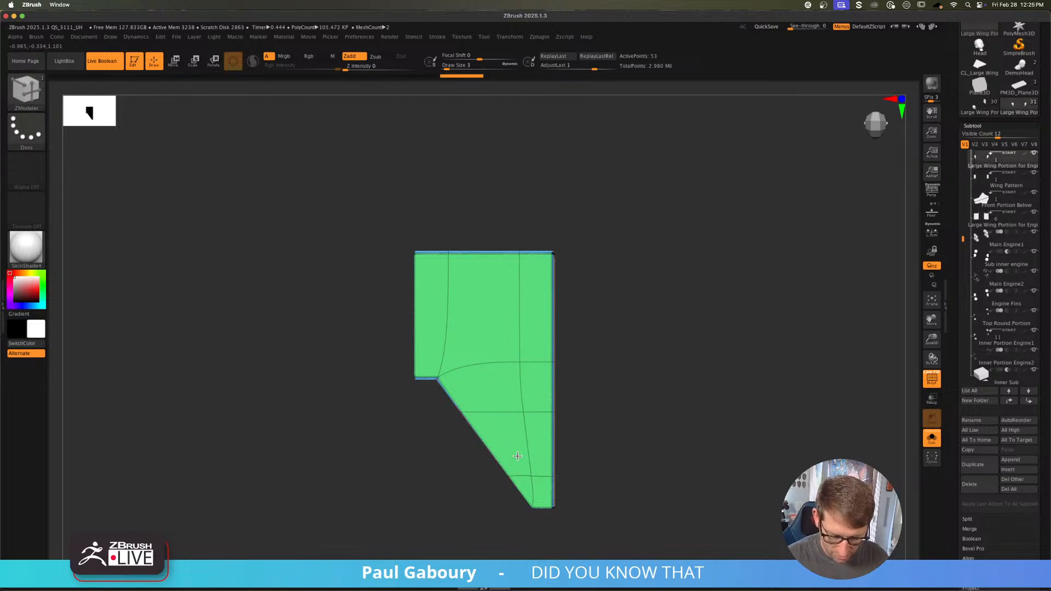
Step: Check the simplified panel without polyframe, restore polyframe and leave solo mode
right_click_drag(617, 403, 582, 378, "ctrl")
key("shift+f")
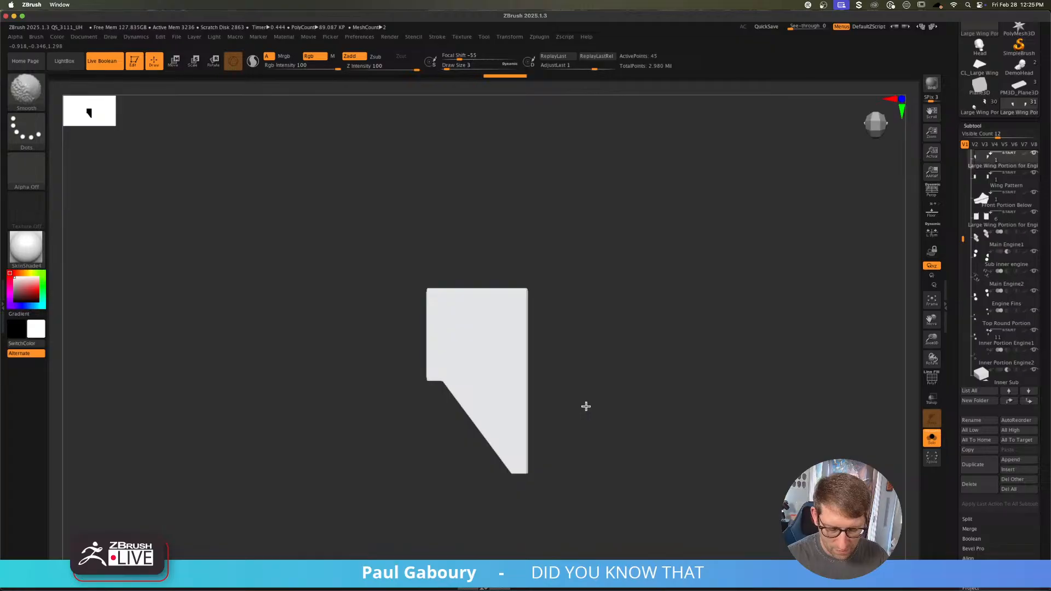
key("shift+f")
left_click(932, 440)
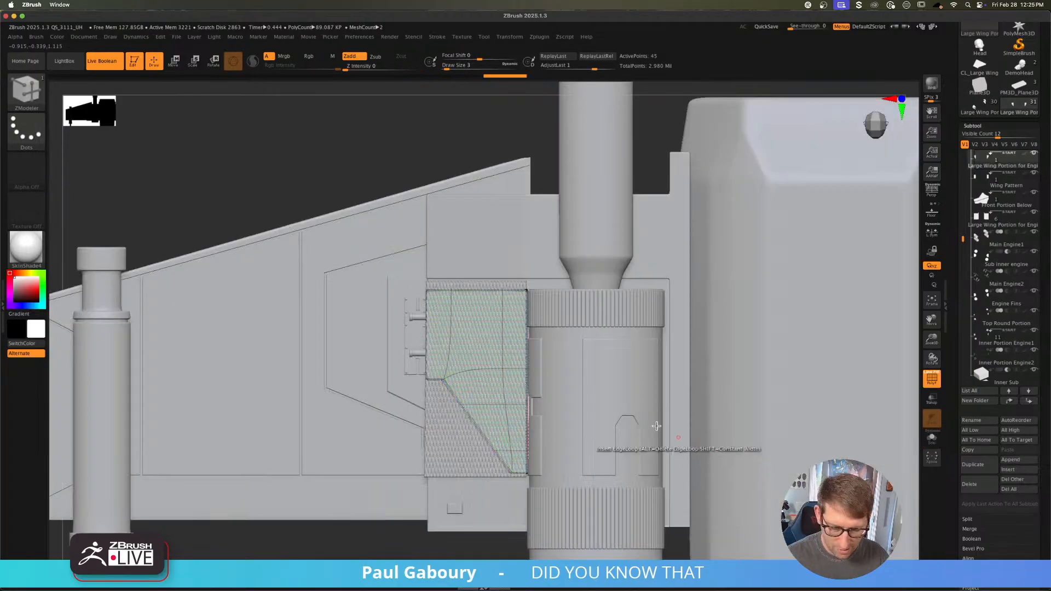
Step: Isolate the angled panel's upper edge with a mask and move that edge slightly inward with the gizmo
left_click_drag(355, 132, 575, 314, "ctrl")
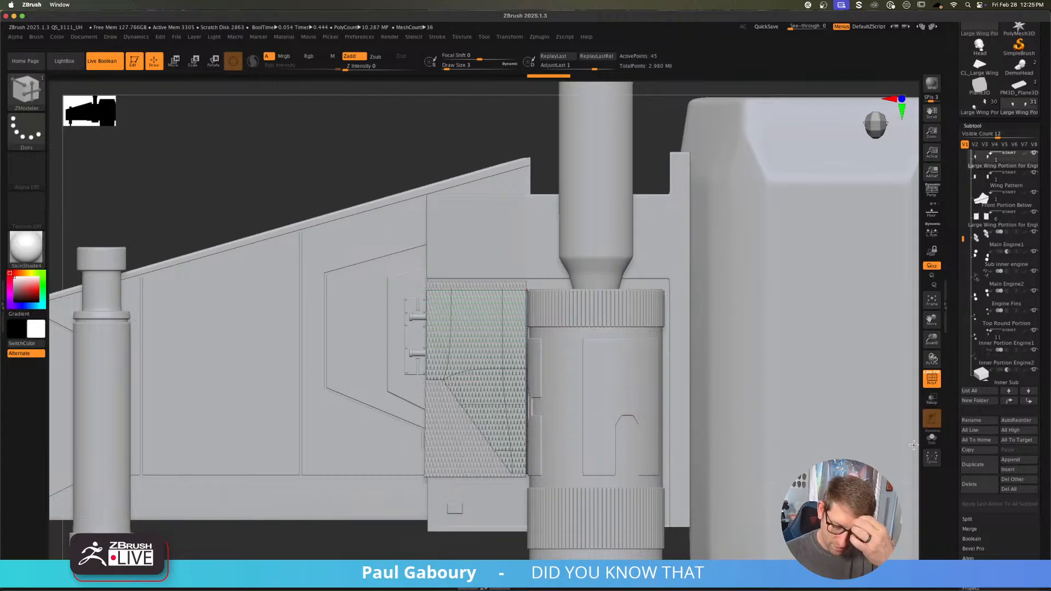
key("w")
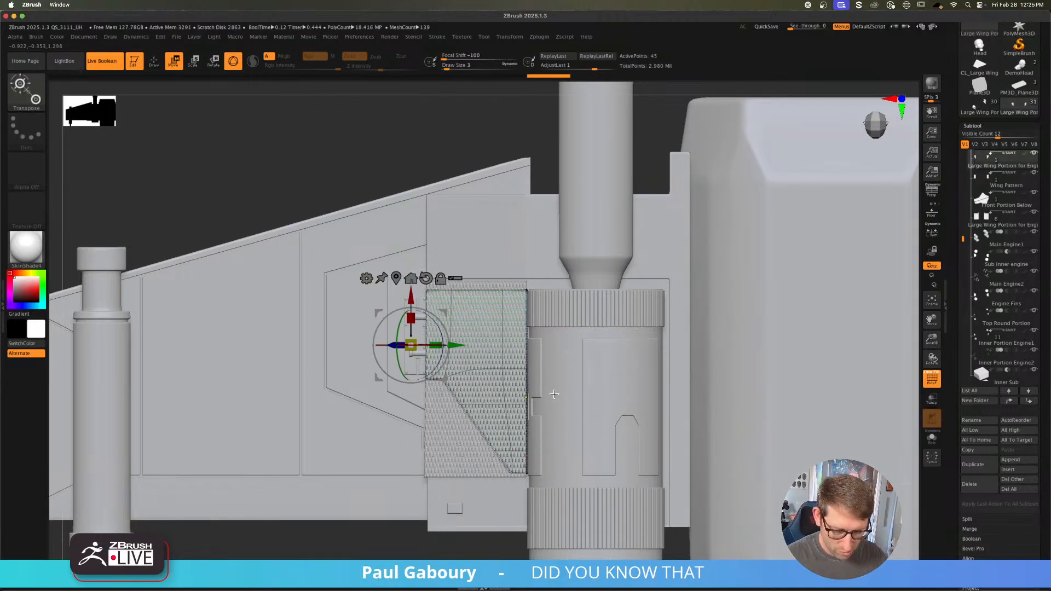
left_click_drag(411, 299, 414, 310)
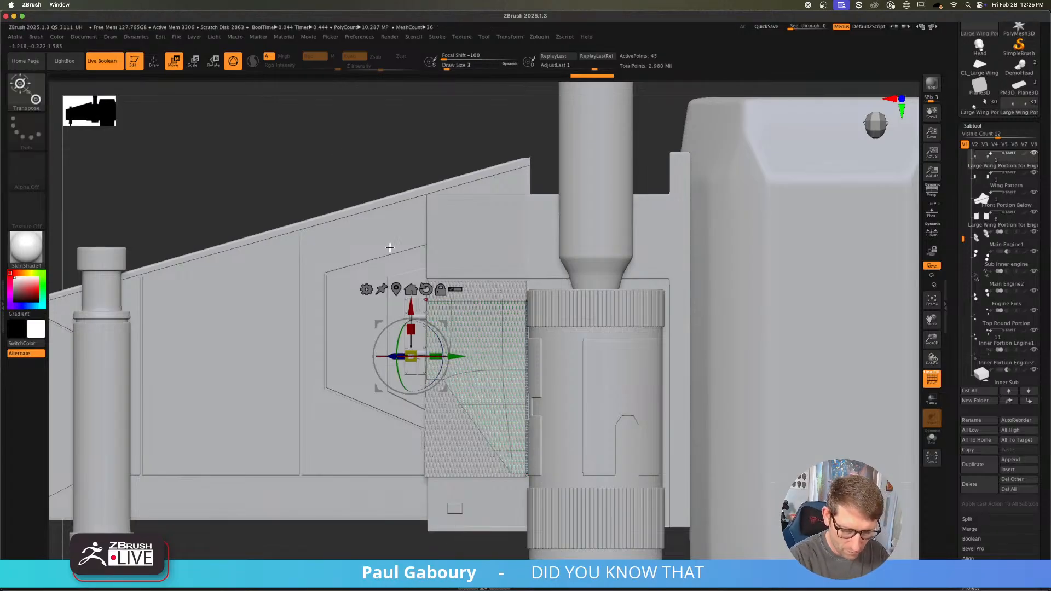
Step: Apply a Deformer lattice to the angled panel, select its middle and lower control points, and move them slightly upward
left_click(367, 289)
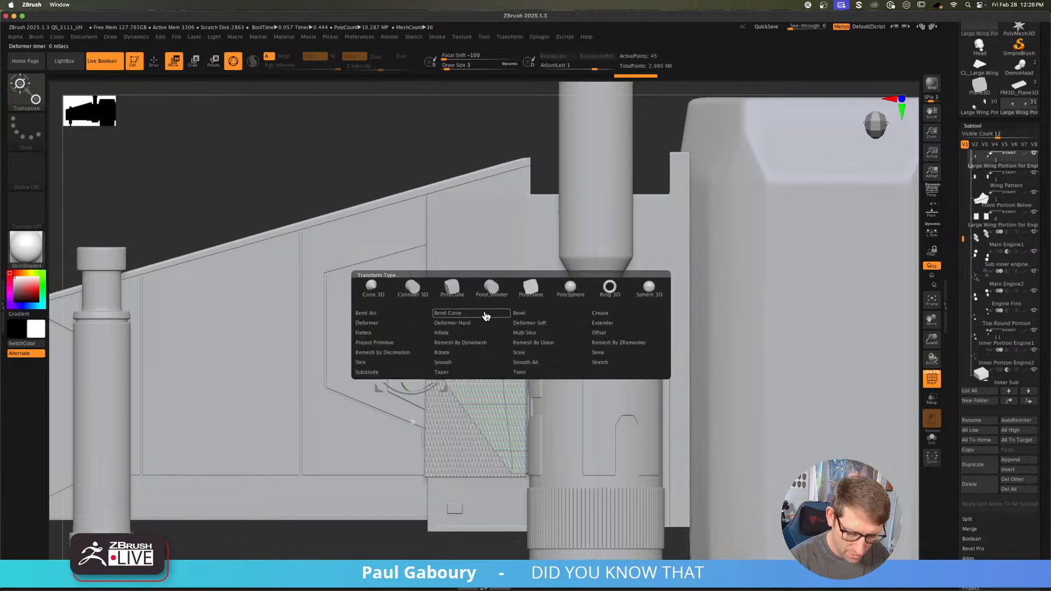
left_click(416, 333)
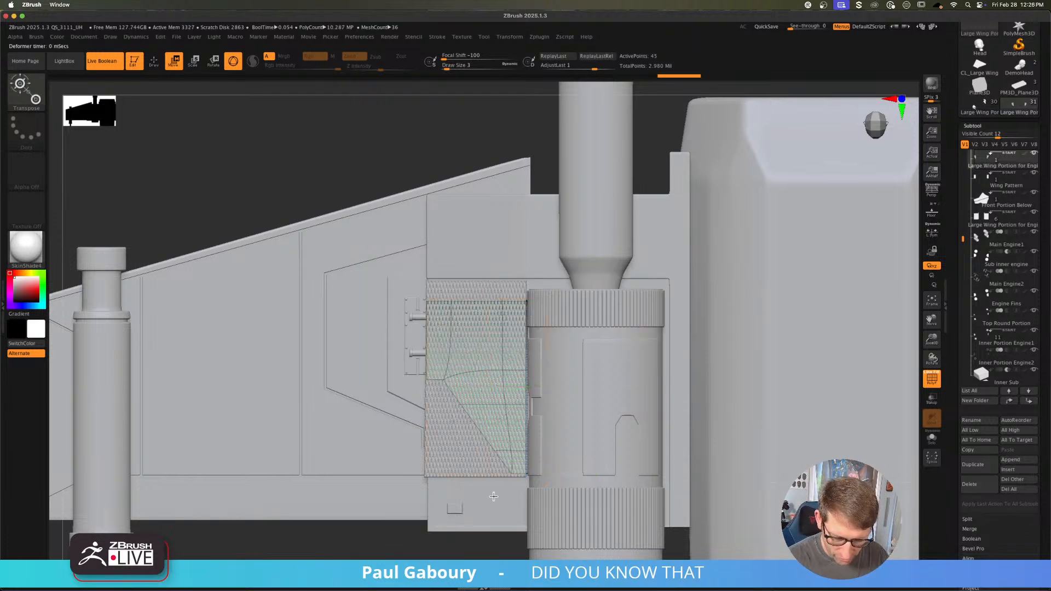
right_click_drag(494, 497, 492, 476, "alt")
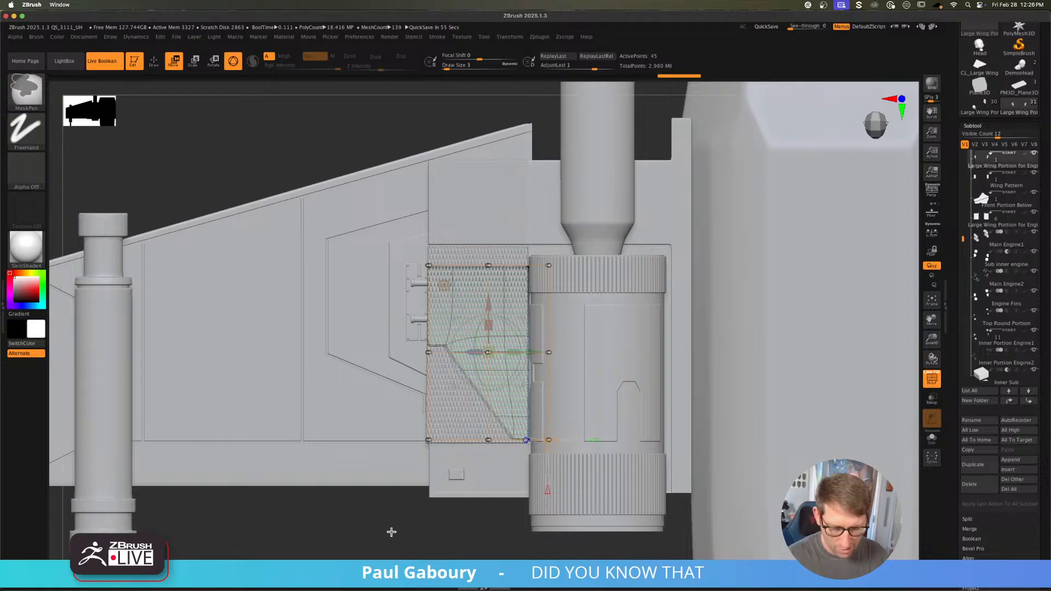
mouse_move(369, 539)
left_mouse_down("ctrl")
mouse_move(530, 397)
mouse_move(635, 325)
left_mouse_up("ctrl")
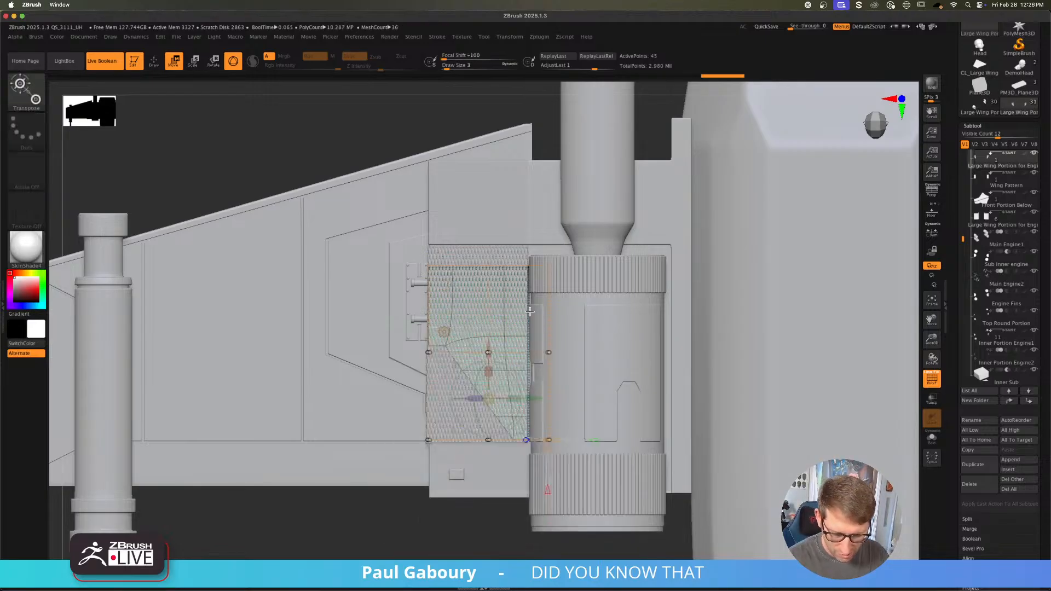
left_click_drag(488, 338, 490, 331)
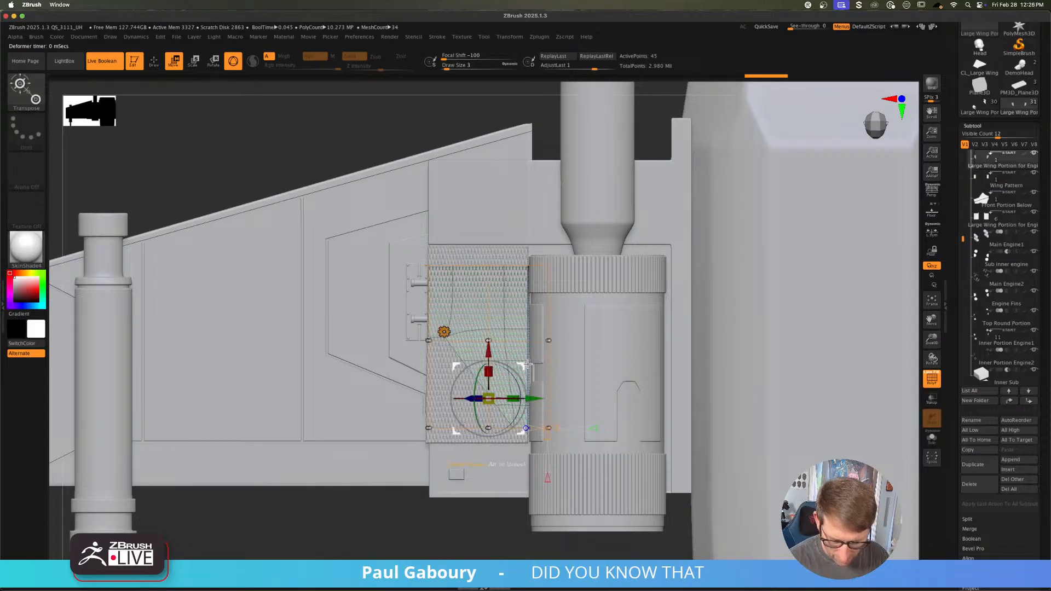
key("q")
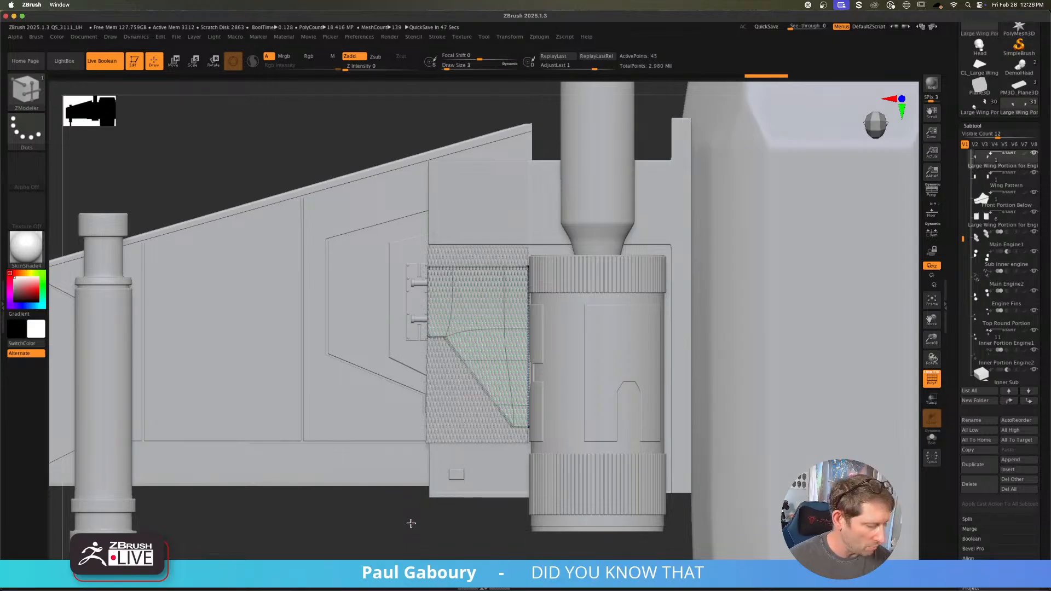
key("w")
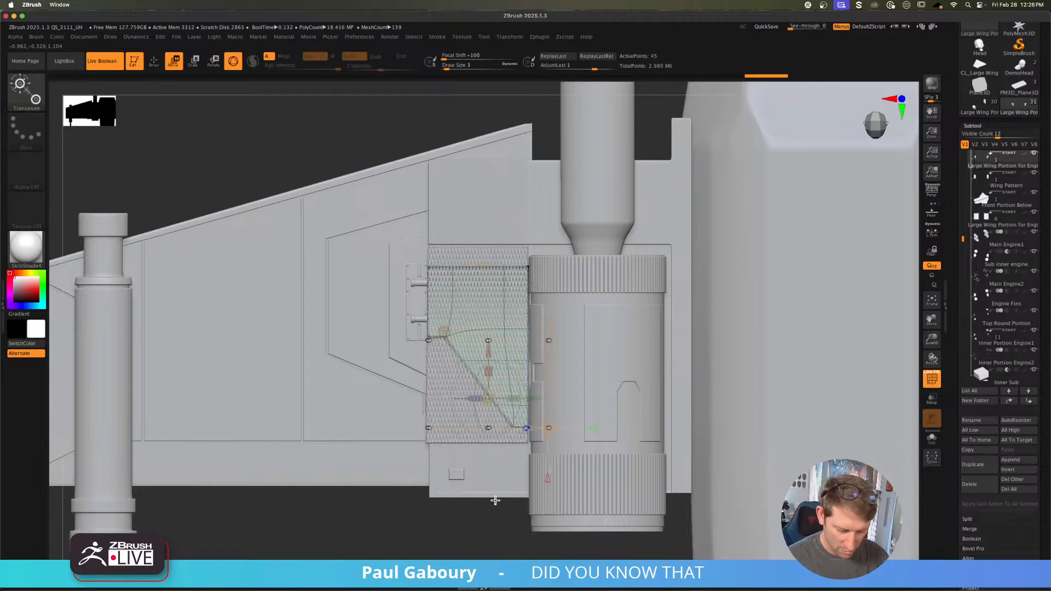
Step: Raise the angled panel's selected lattice points slightly, accept the deformer, and lower the panel slightly before clearing the mask
left_click_drag(489, 352, 489, 348)
key("ctrl")
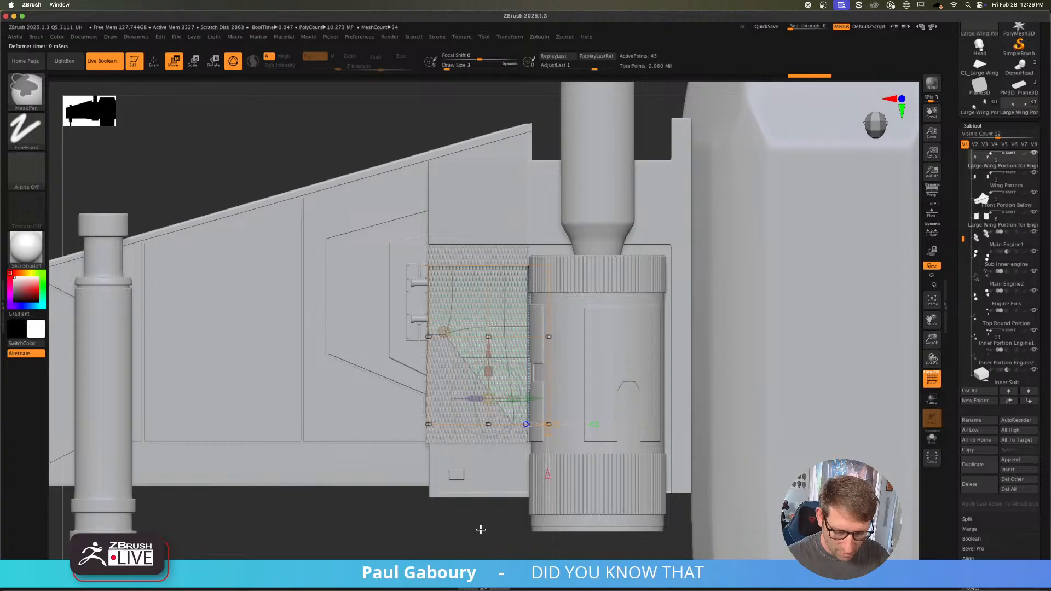
left_click(444, 332)
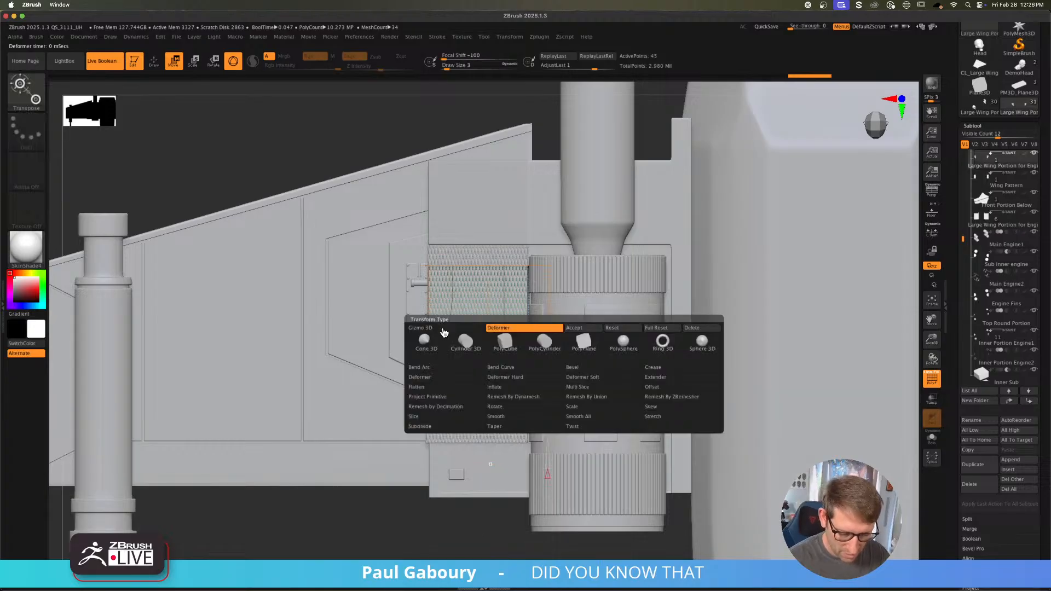
left_click(604, 335)
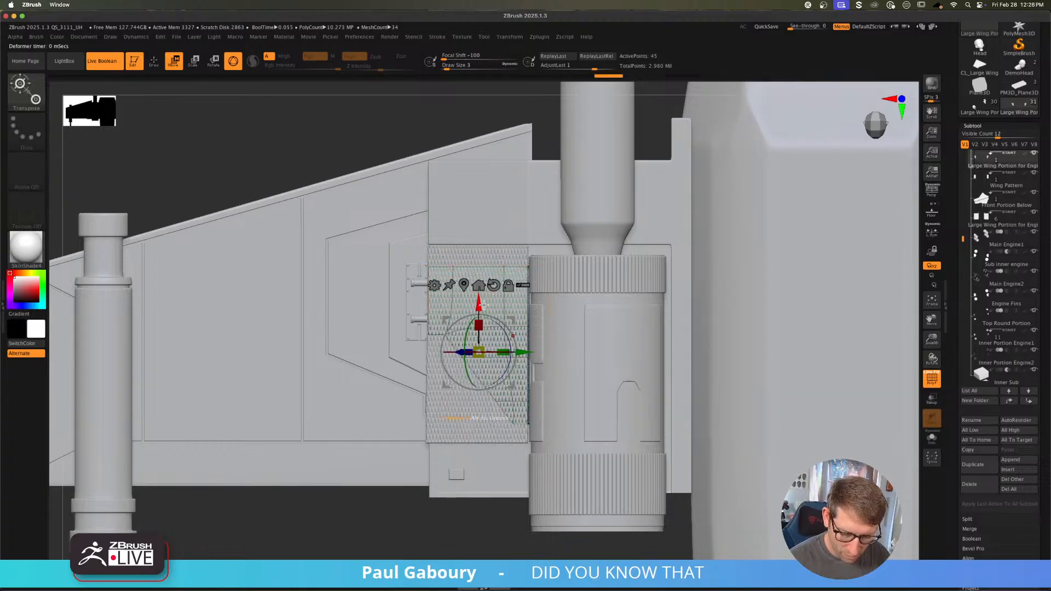
left_click_drag(480, 301, 480, 305)
key("shift+f")
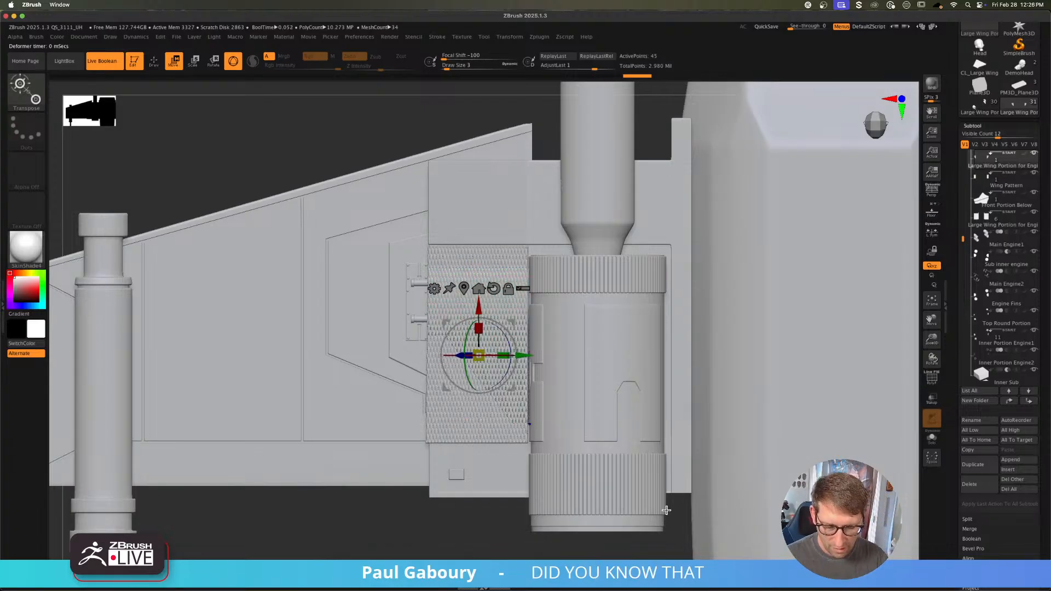
key("q")
left_click_drag(451, 543, 458, 540, "ctrl")
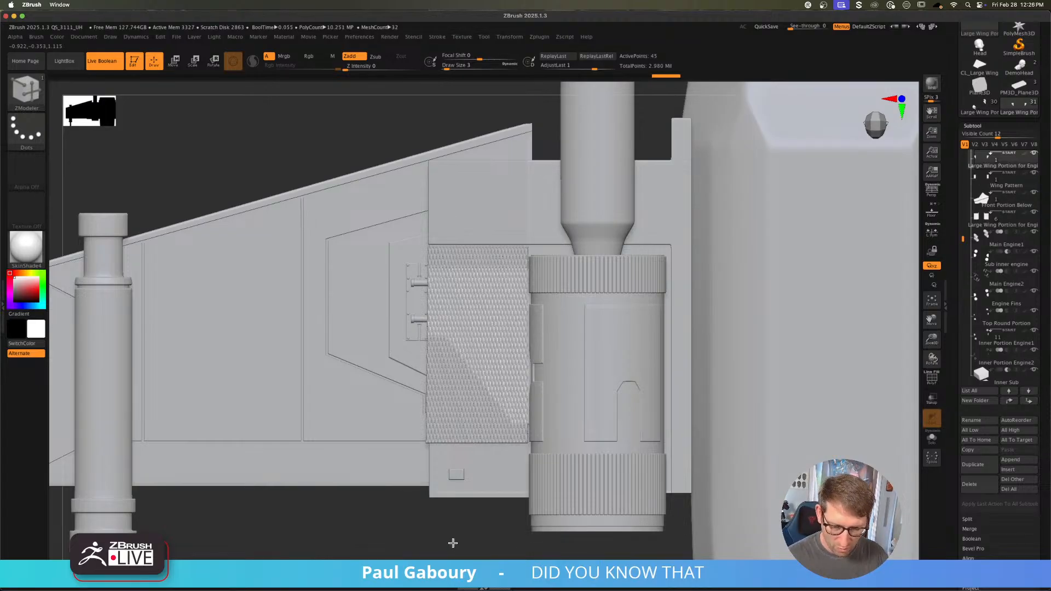
Step: Inspect the polyframe of the large wing portion surrounding the engine
left_click(514, 218, "alt")
key("shift+f")
key("g")
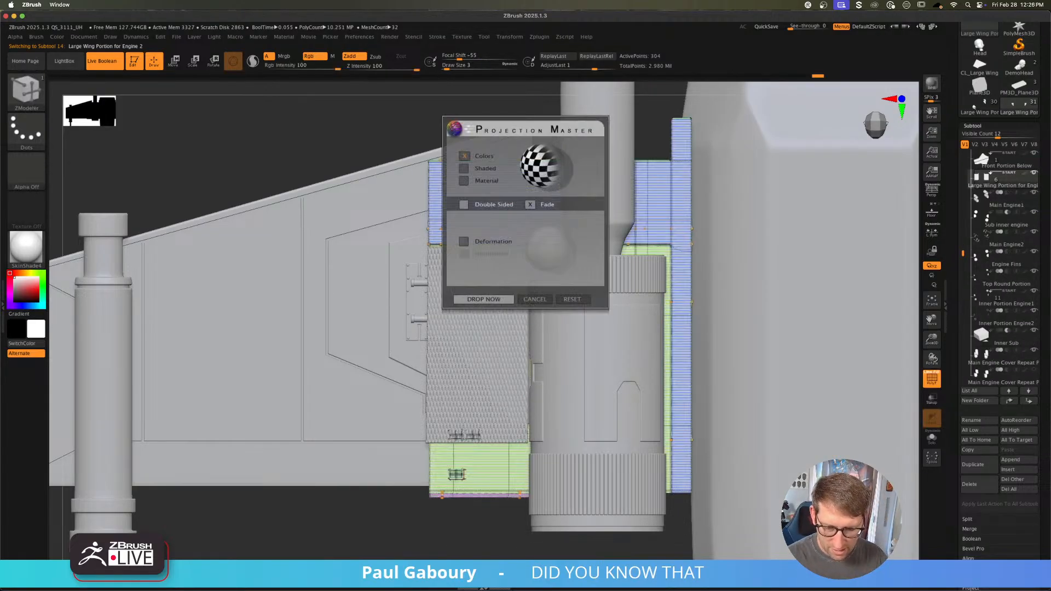
left_click(535, 299)
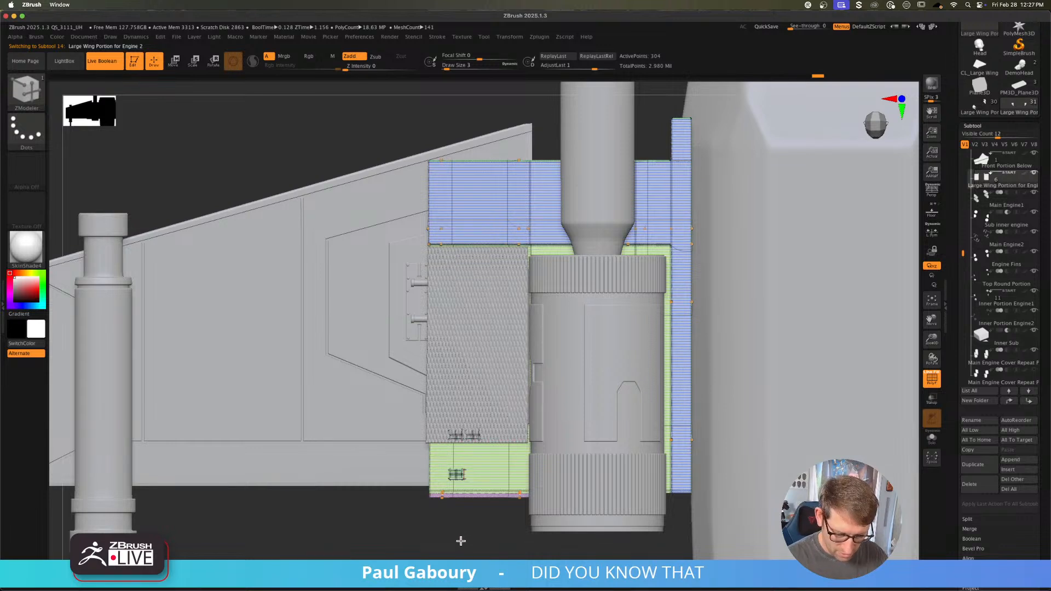
key("shift+f")
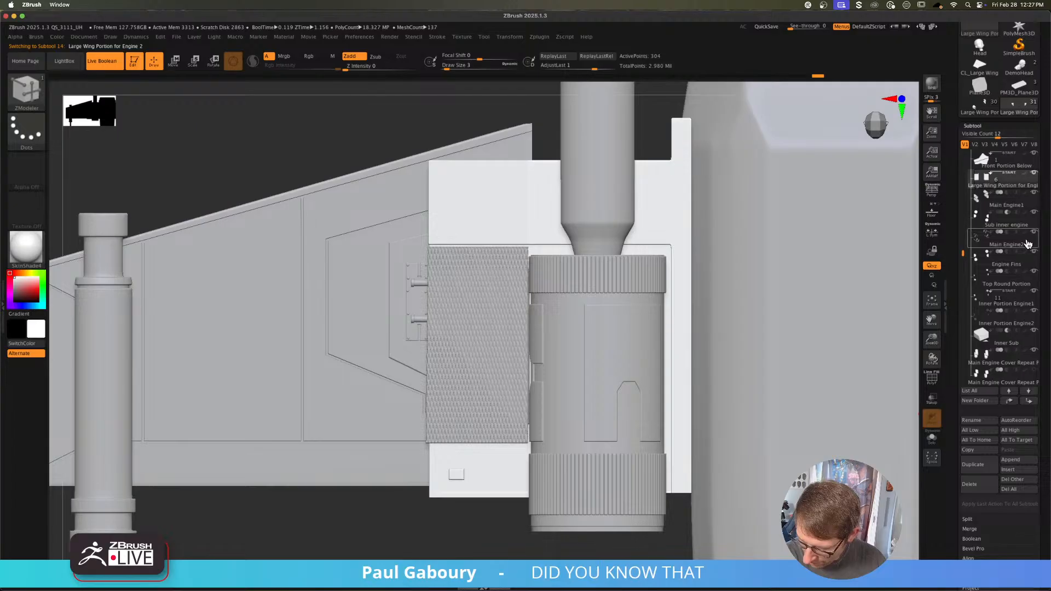
Step: Hide the Wing Pattern subtool and select the large wing portion surrounding the engine
left_click(505, 355, "alt")
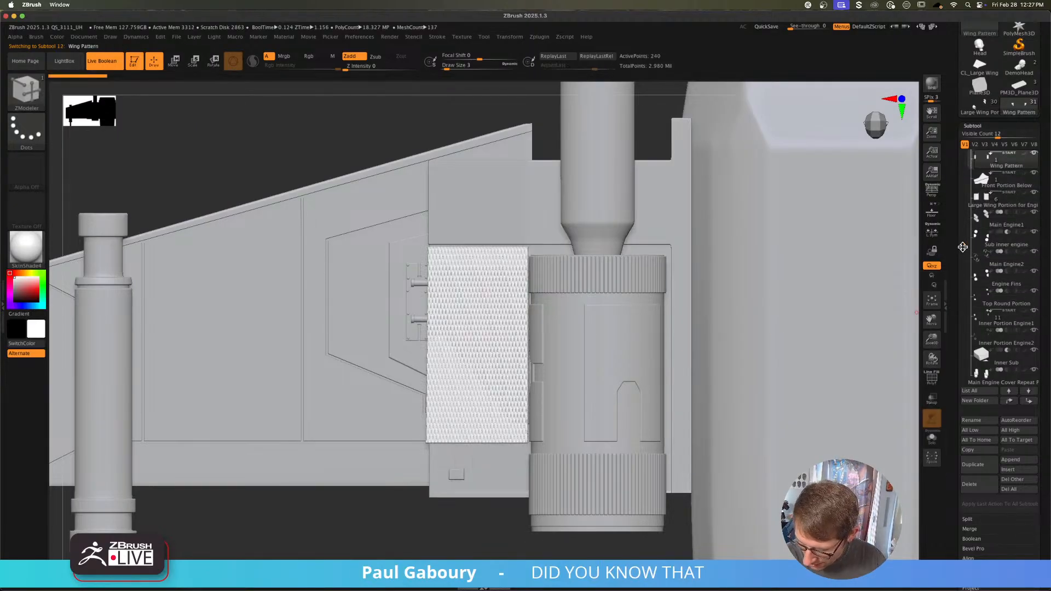
scroll(963, 247, "up", 5)
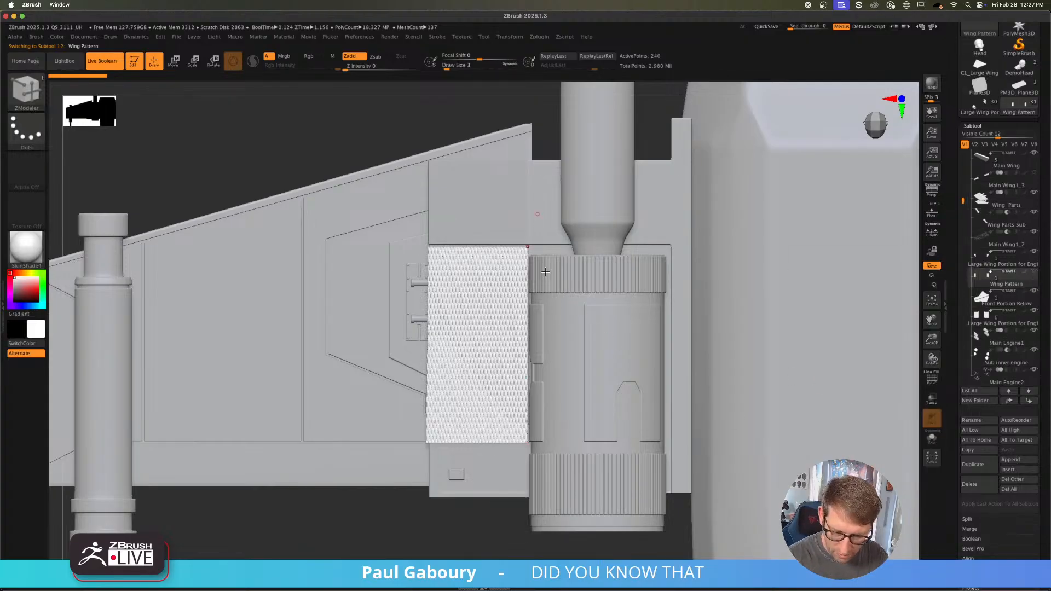
left_click(488, 471, "alt")
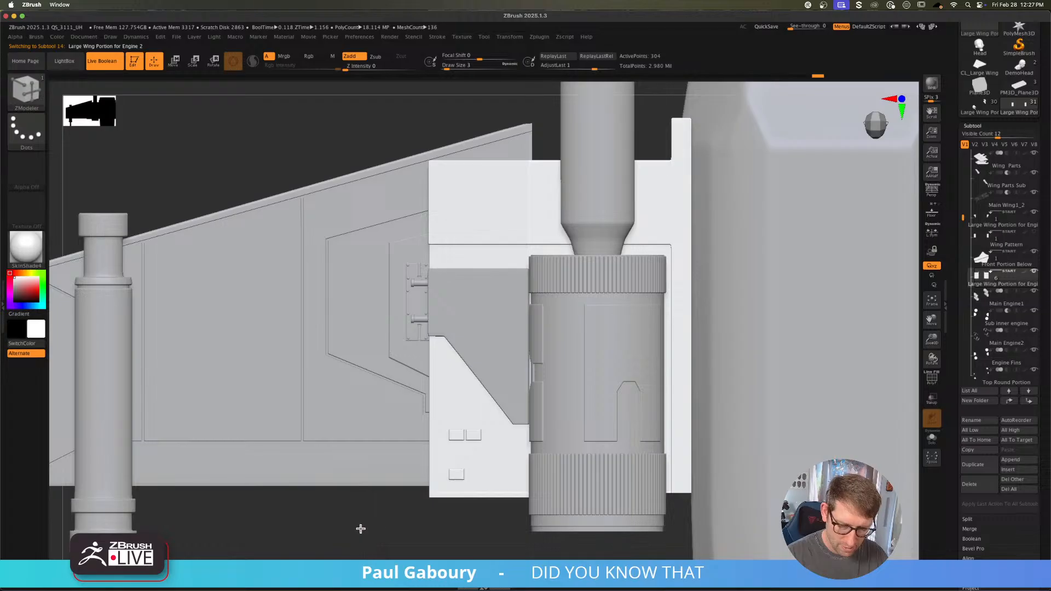
Step: Isolate the large wing portion's upper horizontal seam with a mask, move it down toward the angled panel, and clear the mask
key("ctrl")
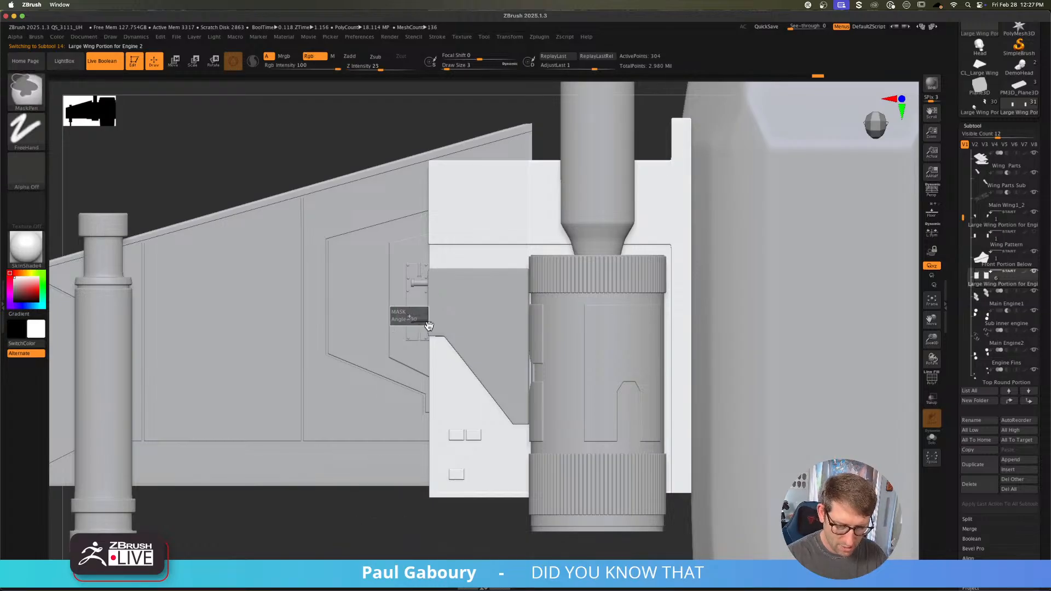
left_click_drag(453, 246, 777, 245, "ctrl")
key("shift+f")
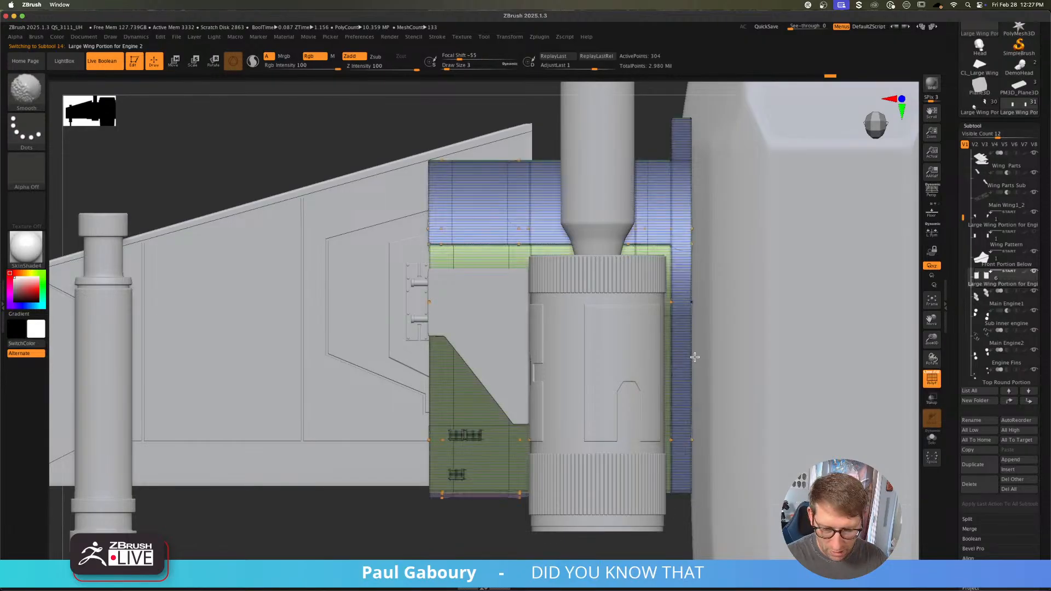
key("w")
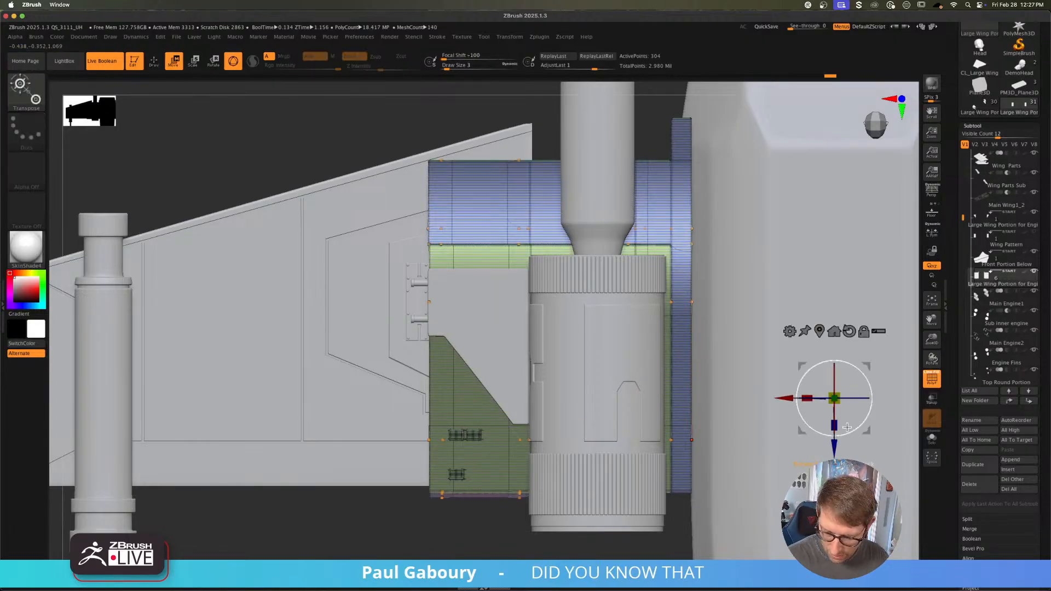
left_click_drag(834, 443, 834, 458)
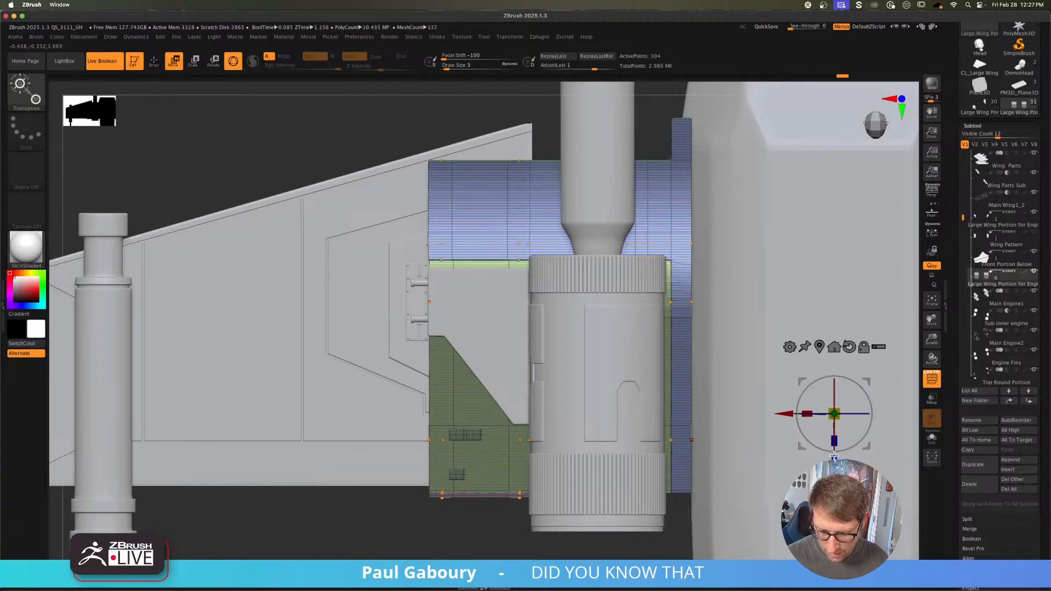
key("q")
left_click(447, 518, "ctrl")
key("shift+f")
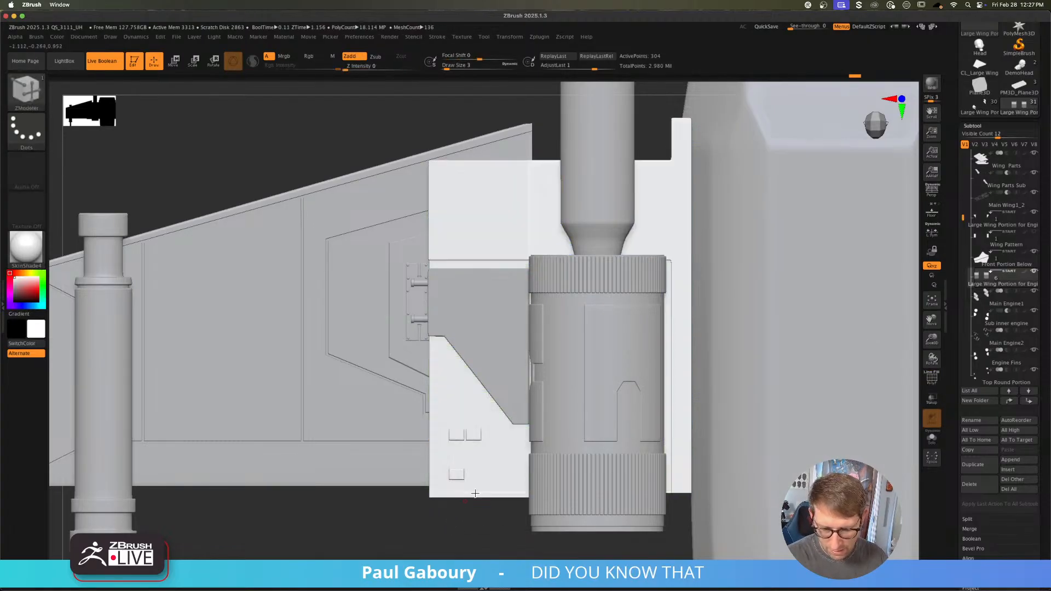
Step: Nudge the unmasked upper seam of the large wing portions slightly further toward the angled panel and clear the mask
key("f")
left_click_drag(602, 512, 583, 455, "alt")
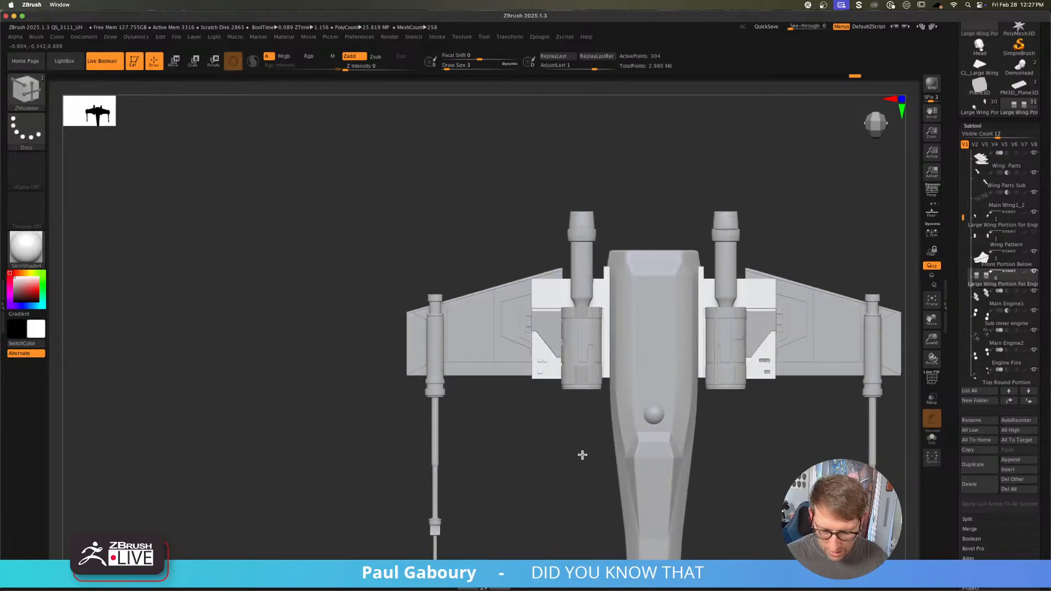
mouse_move(583, 455)
right_mouse_down("ctrl")
mouse_move(598, 487)
mouse_move(588, 474)
right_mouse_up("ctrl")
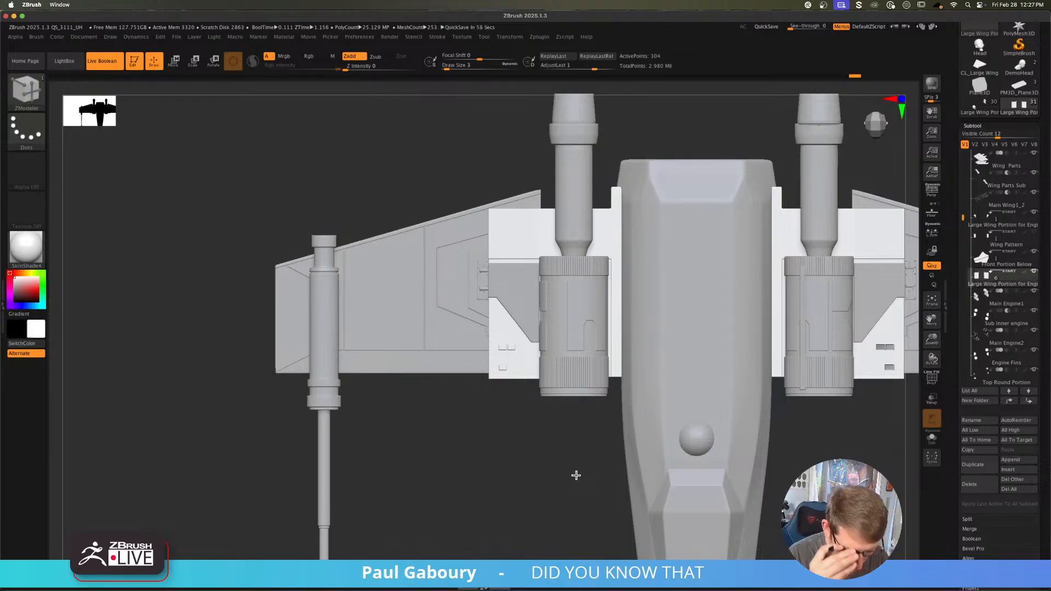
key("w")
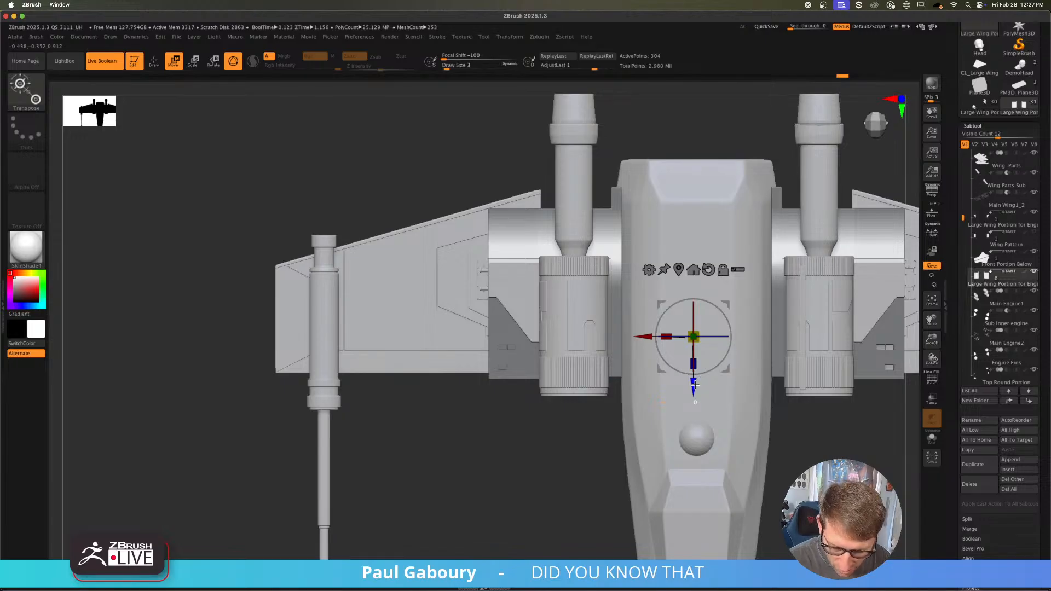
left_click_drag(693, 383, 694, 384)
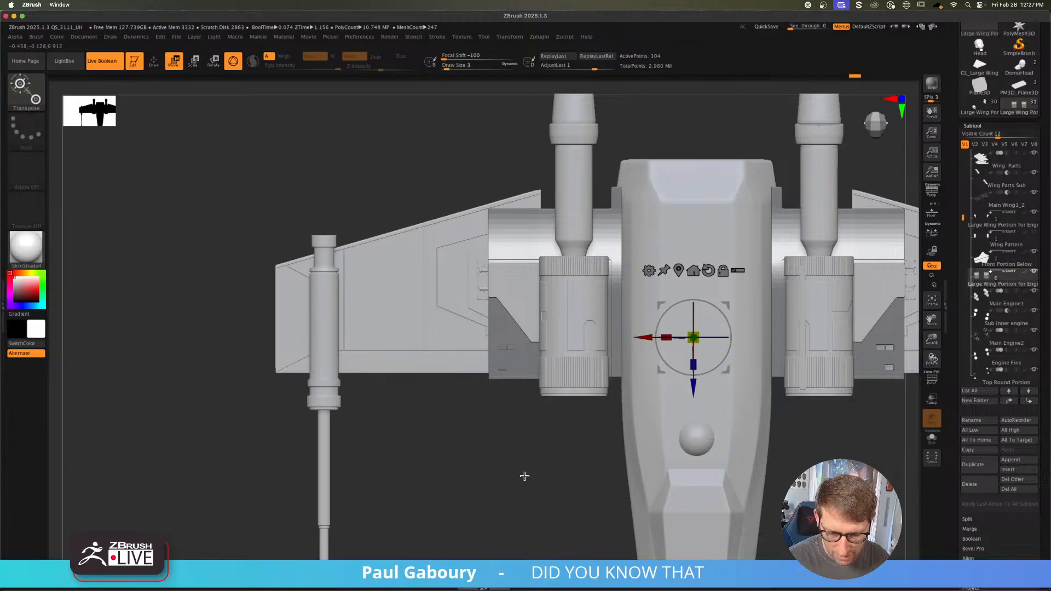
left_click_drag(694, 386, 694, 387)
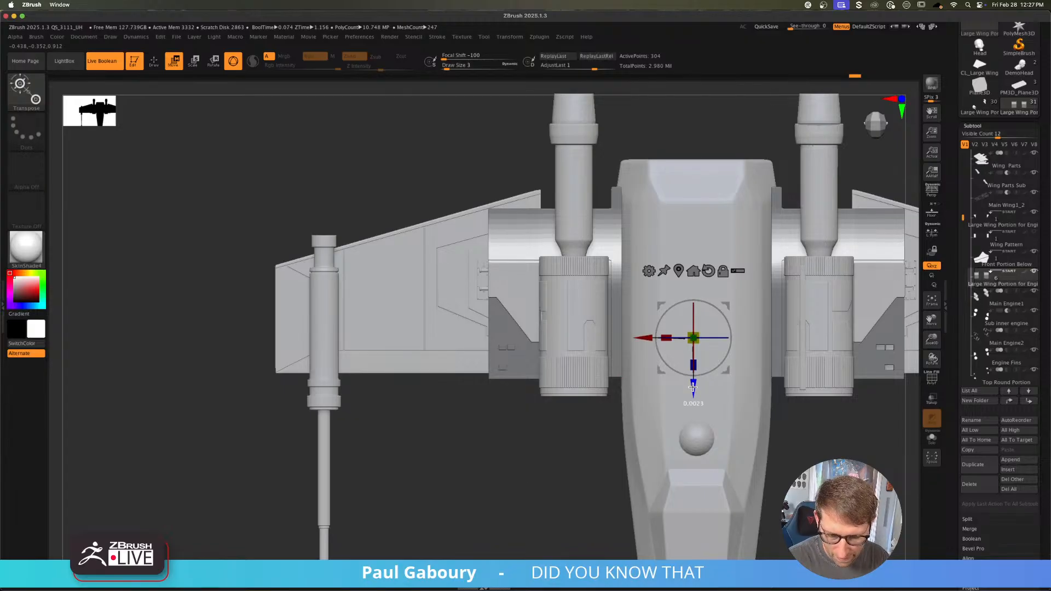
left_click_drag(573, 444, 581, 463, "ctrl")
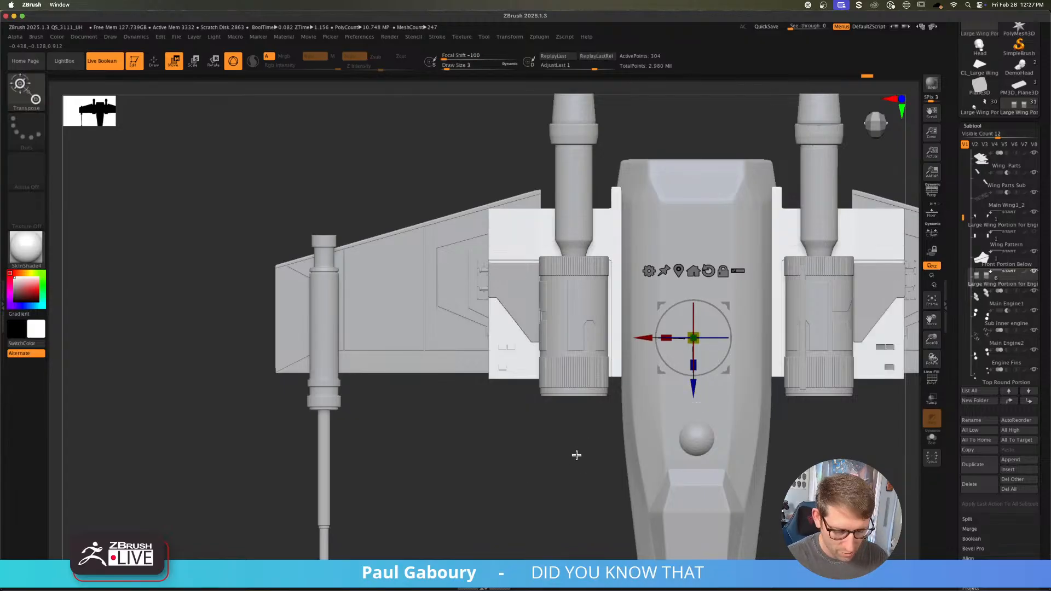
Step: Compare the engine wing section with the blueprint on the floor grid and hide the grid again
left_click(932, 212)
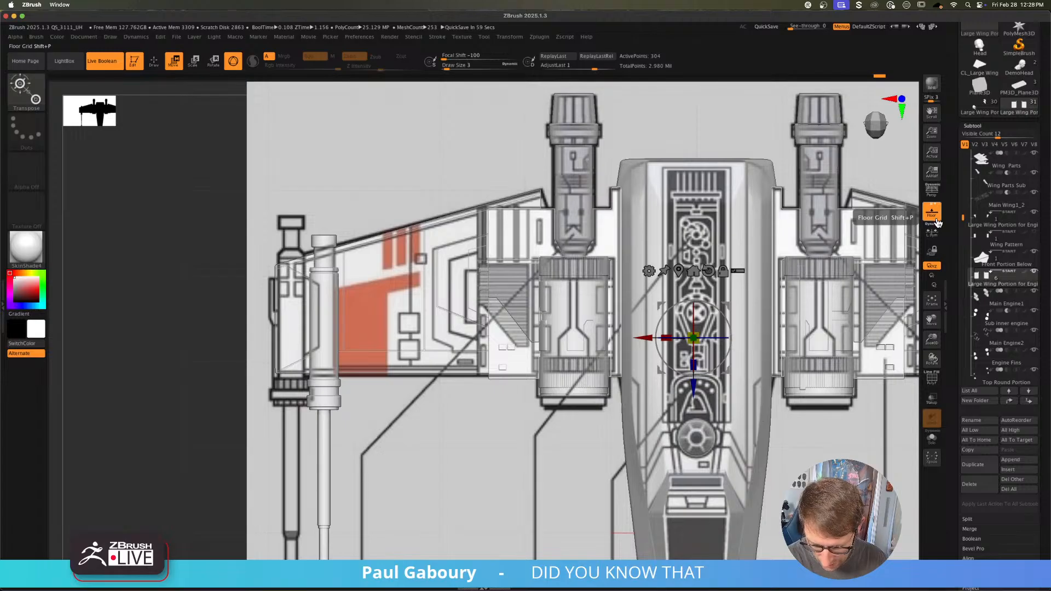
left_click(936, 220)
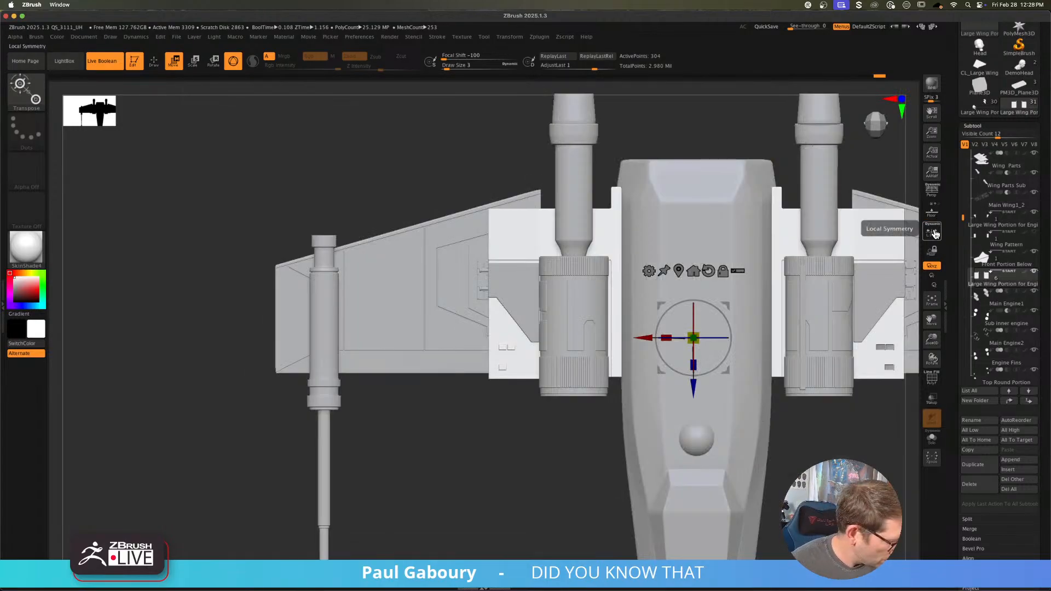
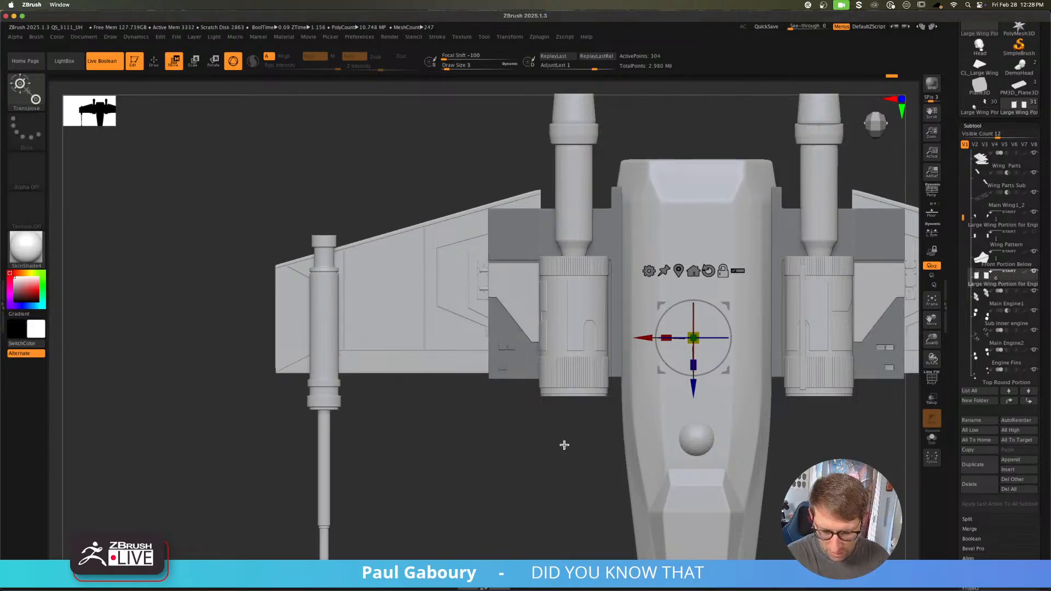
left_click_drag(602, 432, 561, 453, "alt")
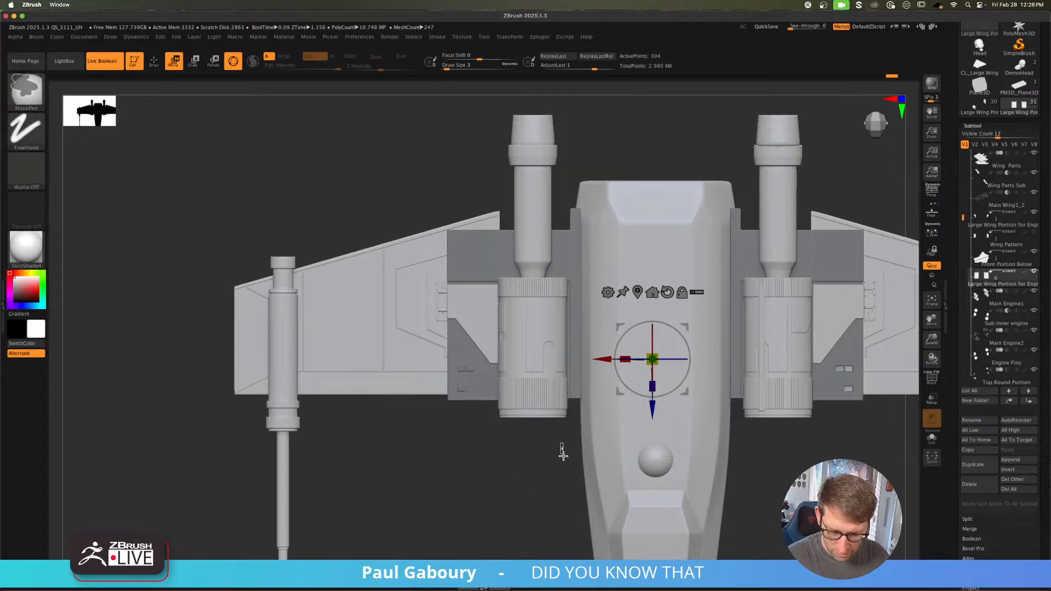
Step: Select the Main Engine Cover Repeat Pattern, mask everything except its open end rings, nudge them along the engine axis, and clear the mask
left_click(548, 413, "alt")
key("ctrl")
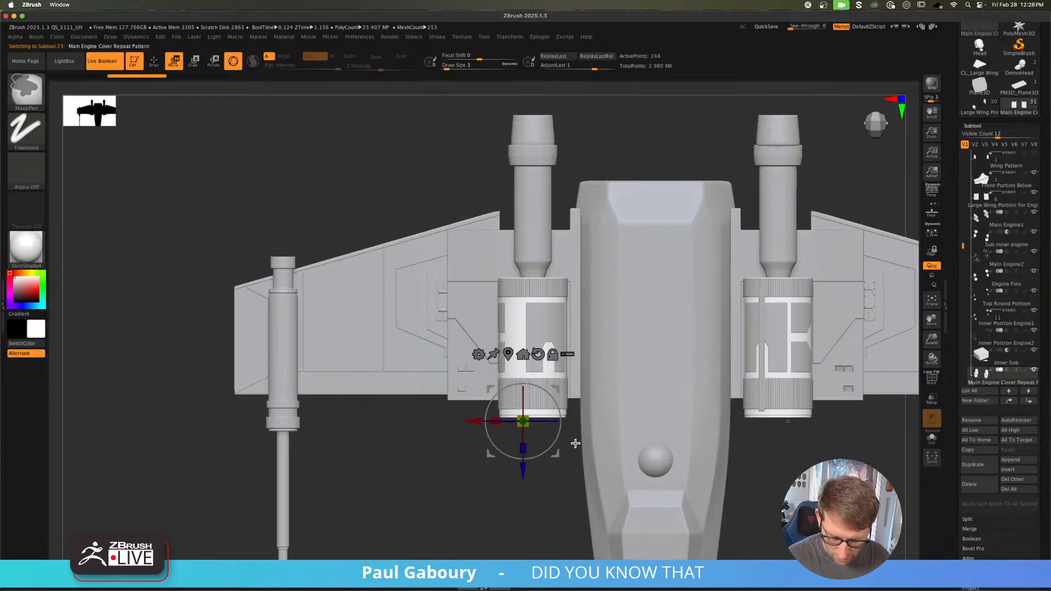
left_click_drag(575, 492, 603, 463, "ctrl")
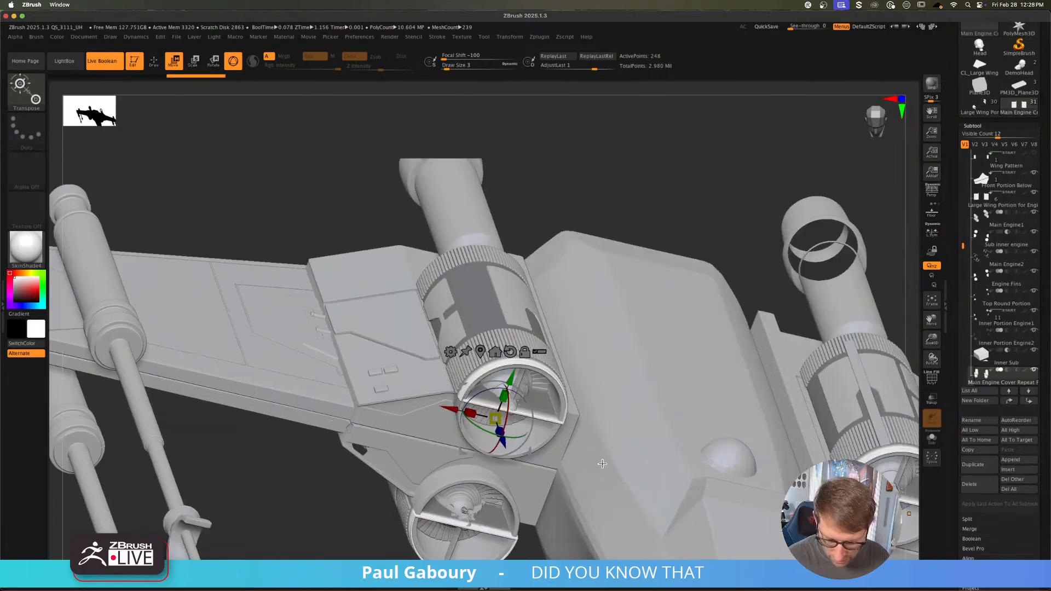
left_click_drag(498, 441, 498, 441)
right_click_drag(510, 490, 506, 458, "ctrl")
left_click_drag(611, 259, 623, 301, "ctrl")
left_click_drag(613, 336, 610, 332, "shift")
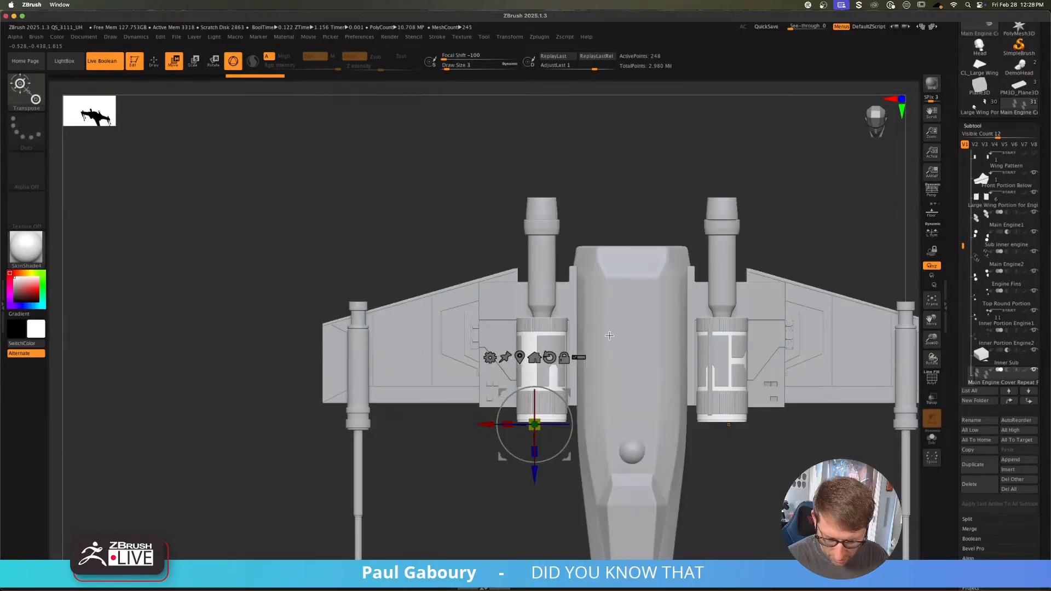
Step: Select the inner cover panels of the main engines, isolate them in solo mode, mask them across both engines, and leave solo mode
key("q")
right_click_drag(557, 480, 560, 499, "ctrl")
left_click(580, 379, "alt")
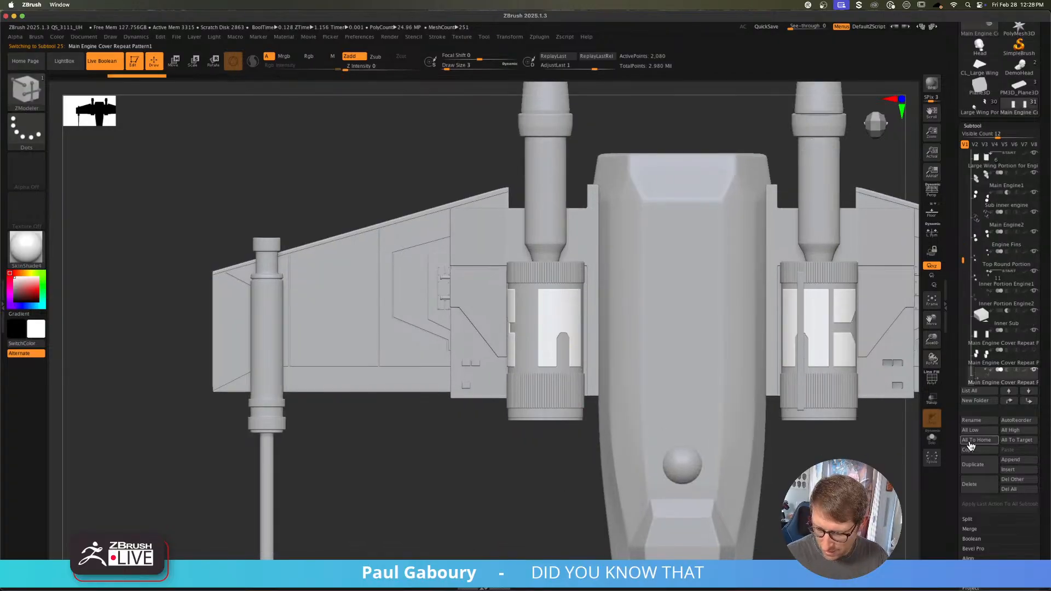
left_click(934, 443)
right_click_drag(821, 458, 726, 441, "alt")
mouse_move(792, 446)
left_mouse_down("ctrl")
mouse_move(349, 383)
mouse_move(291, 363)
left_mouse_up("ctrl")
left_click(932, 438)
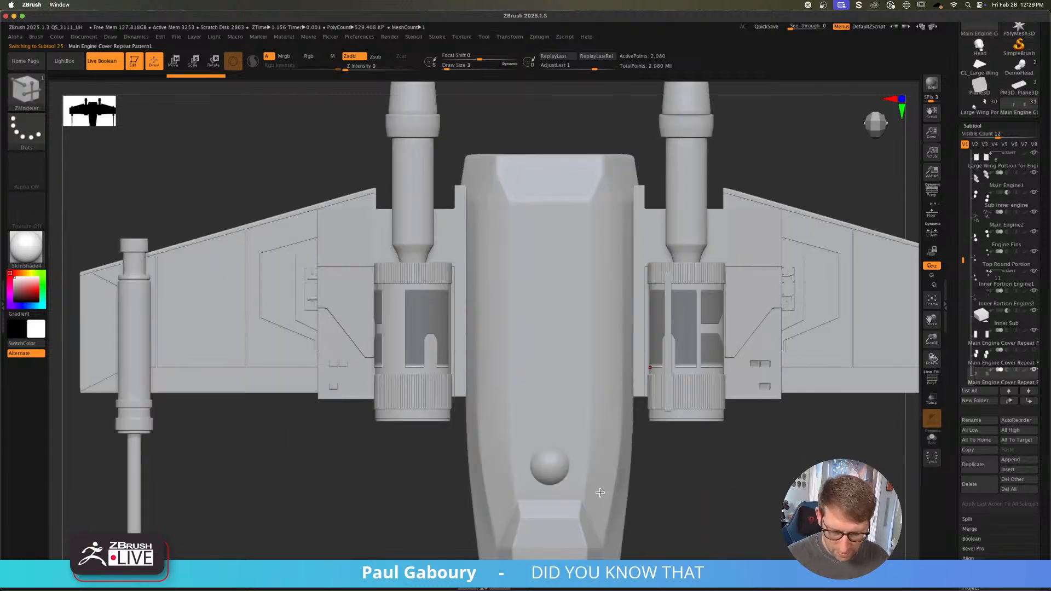
key("w")
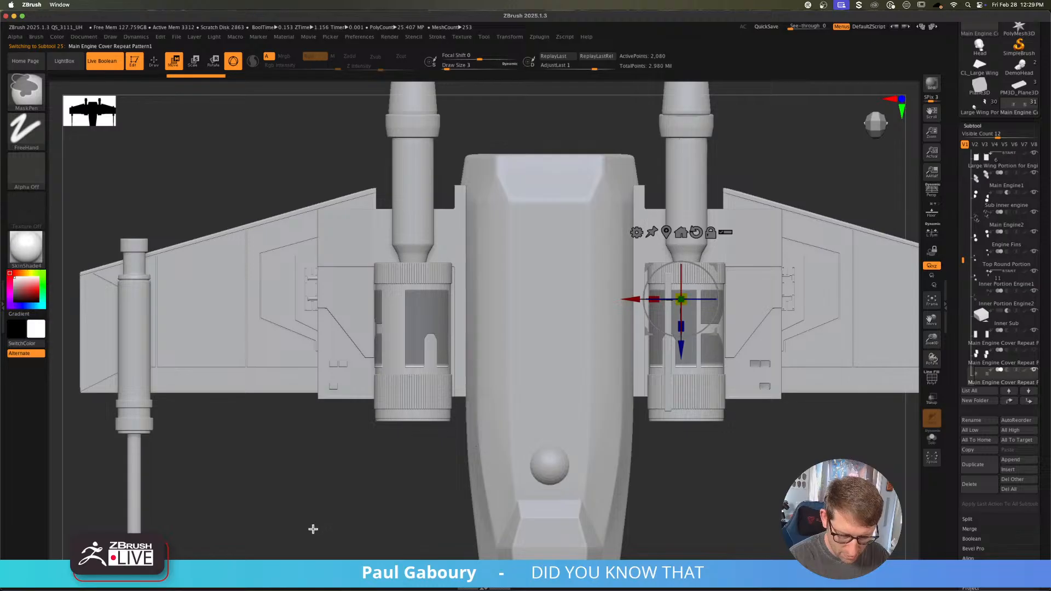
left_click_drag(314, 531, 396, 252, "ctrl")
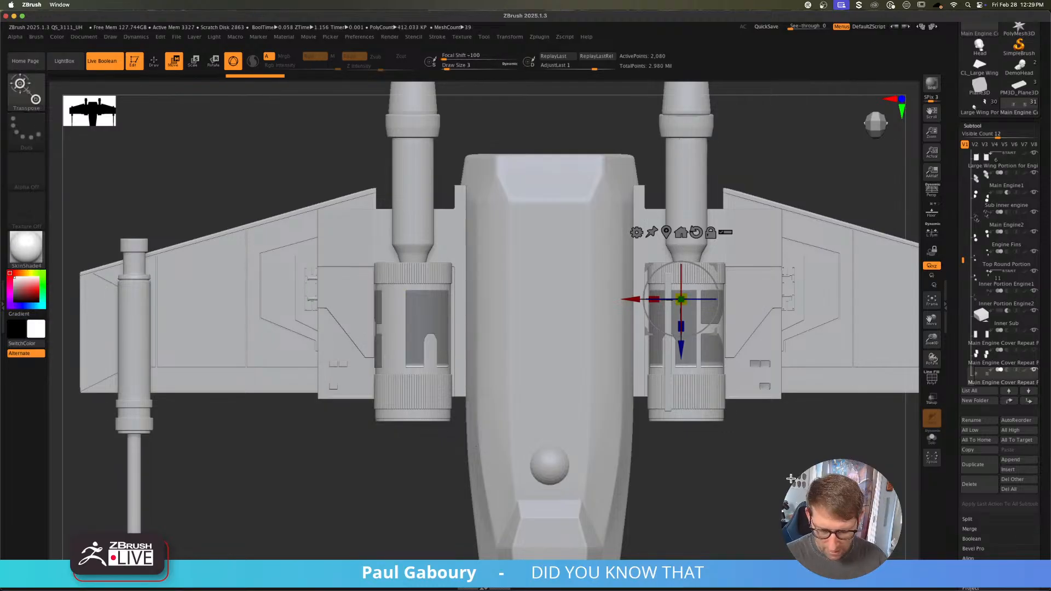
left_click_drag(803, 484, 695, 223, "ctrl")
left_click_drag(713, 492, 743, 301)
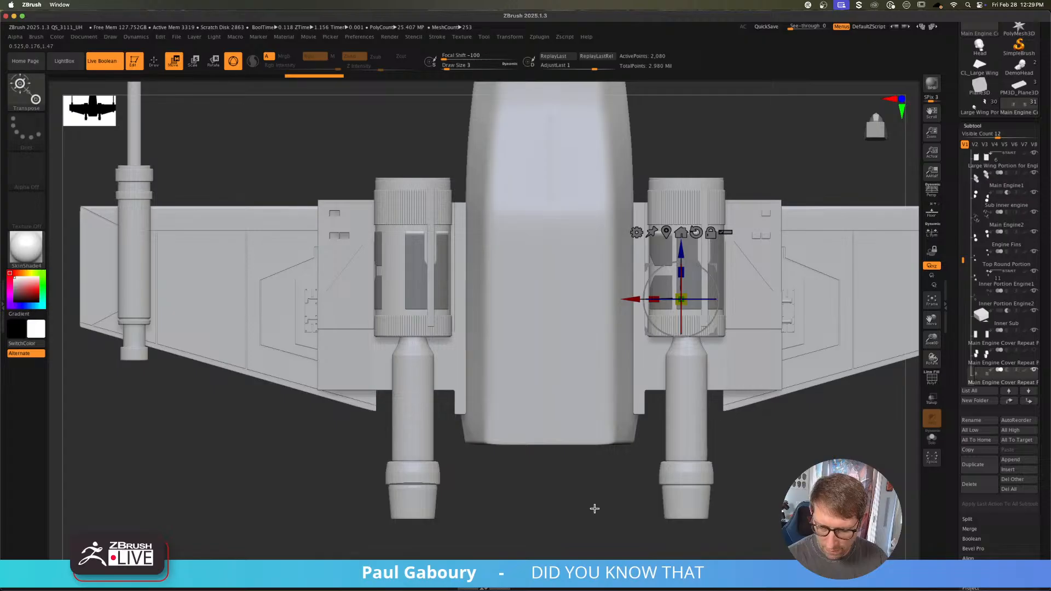
mouse_move(571, 533)
left_mouse_down("ctrl+shift")
mouse_move(677, 190)
mouse_move(685, 182)
mouse_move(762, 232)
mouse_move(737, 166)
left_mouse_up("ctrl+shift")
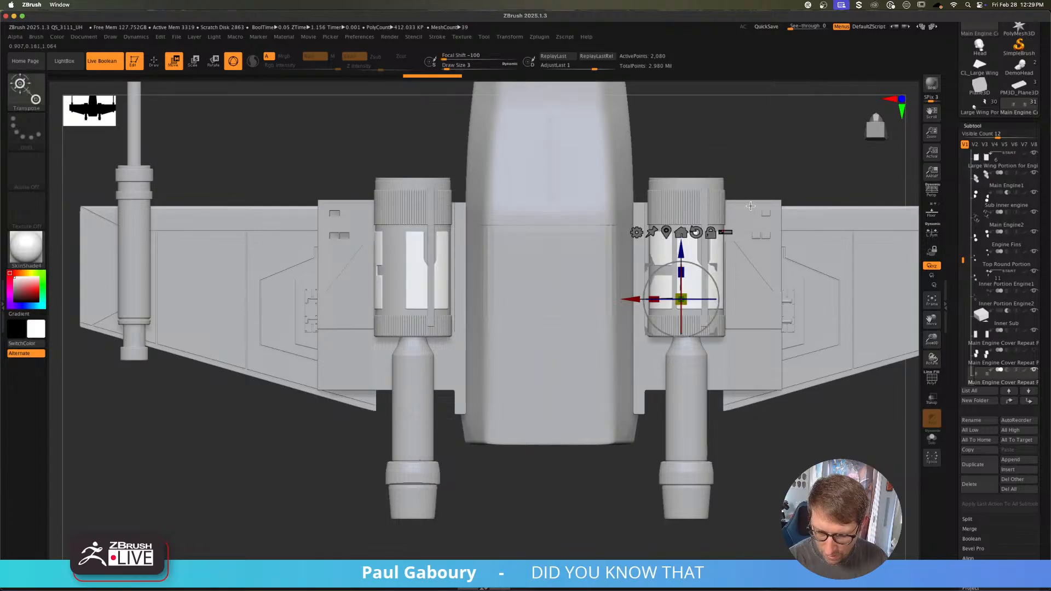
Step: Isolate the inner cover panels in solo mode and mask everything on both engines except their notched end edges
left_click(933, 438)
mouse_move(780, 332)
right_mouse_down("ctrl")
mouse_move(775, 377)
mouse_move(719, 403)
right_mouse_up("ctrl")
key("q")
left_click(749, 275, "ctrl+shift")
mouse_move(641, 196)
left_mouse_down("ctrl")
mouse_move(673, 222)
mouse_move(738, 238)
left_mouse_up("ctrl")
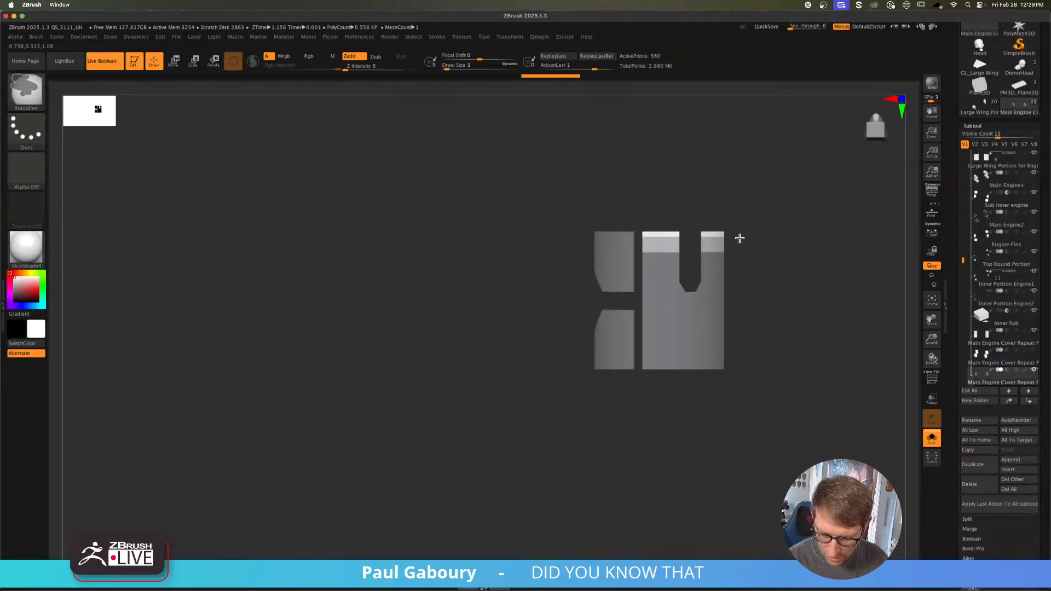
left_click(778, 389, "ctrl+shift")
mouse_move(778, 389)
right_mouse_down("ctrl")
mouse_move(678, 379)
mouse_move(710, 429)
mouse_move(716, 420)
right_mouse_up("ctrl")
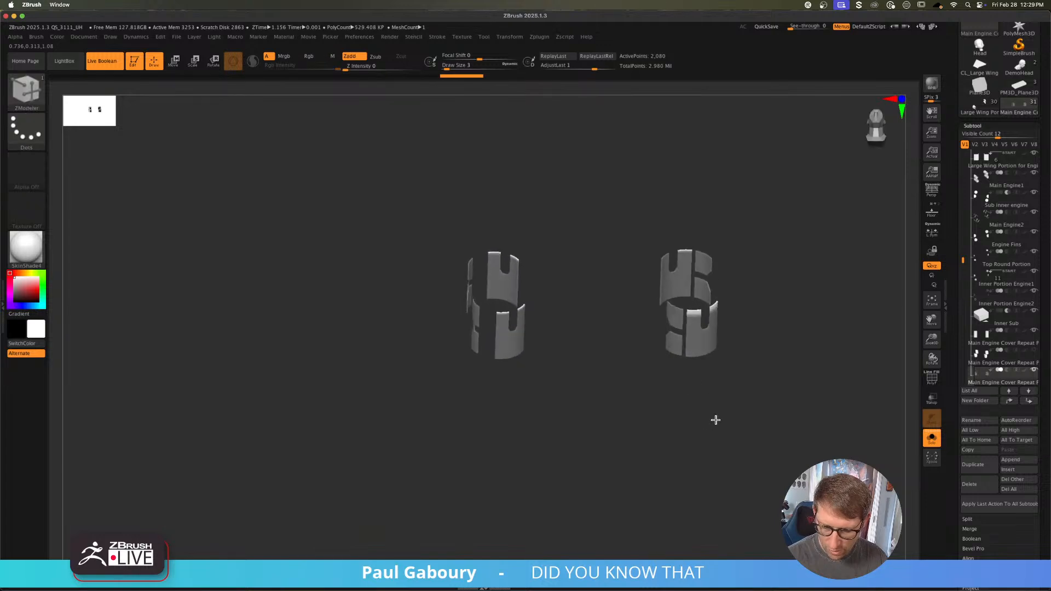
Step: Leave solo mode, nudge the unmasked end edges of the inner cover panels slightly along the engine axis, and clear the mask
key("w")
left_click(932, 440)
right_click_drag(809, 336, 793, 456)
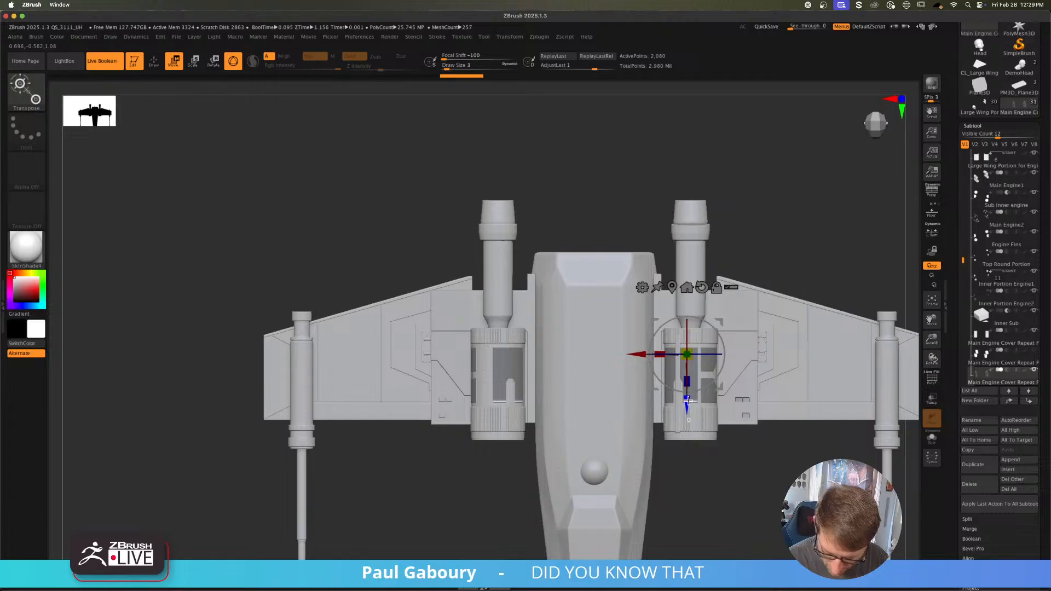
left_click_drag(686, 402, 688, 404)
left_click_drag(687, 401, 687, 402)
left_click_drag(721, 494, 742, 522, "ctrl")
key("q")
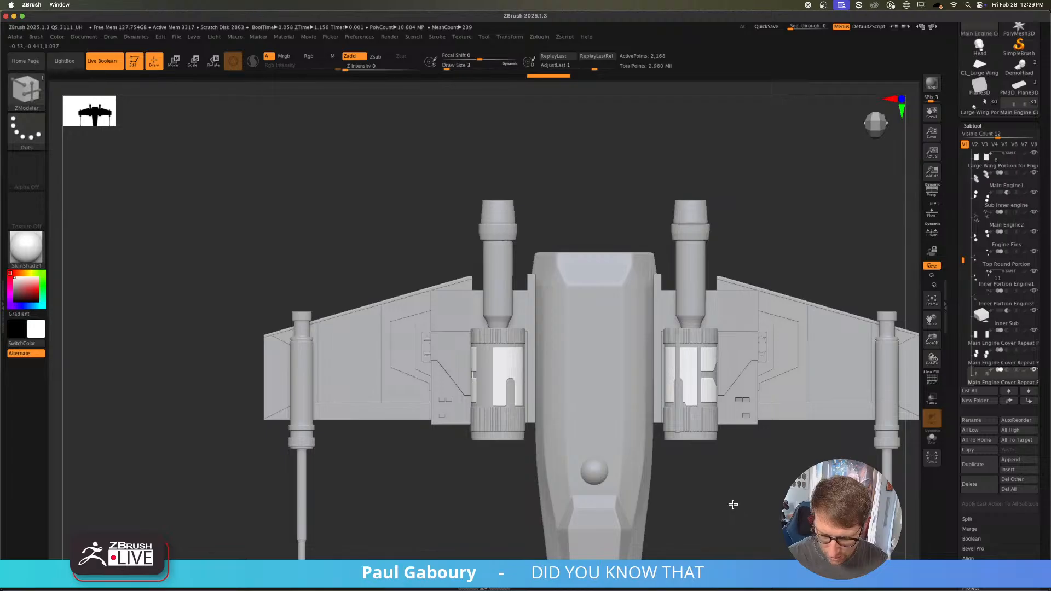
Step: Inspect the inner cover panels' wireframe in solo mode and with the surrounding ship parts shown
right_click_drag(705, 487, 704, 486, "ctrl")
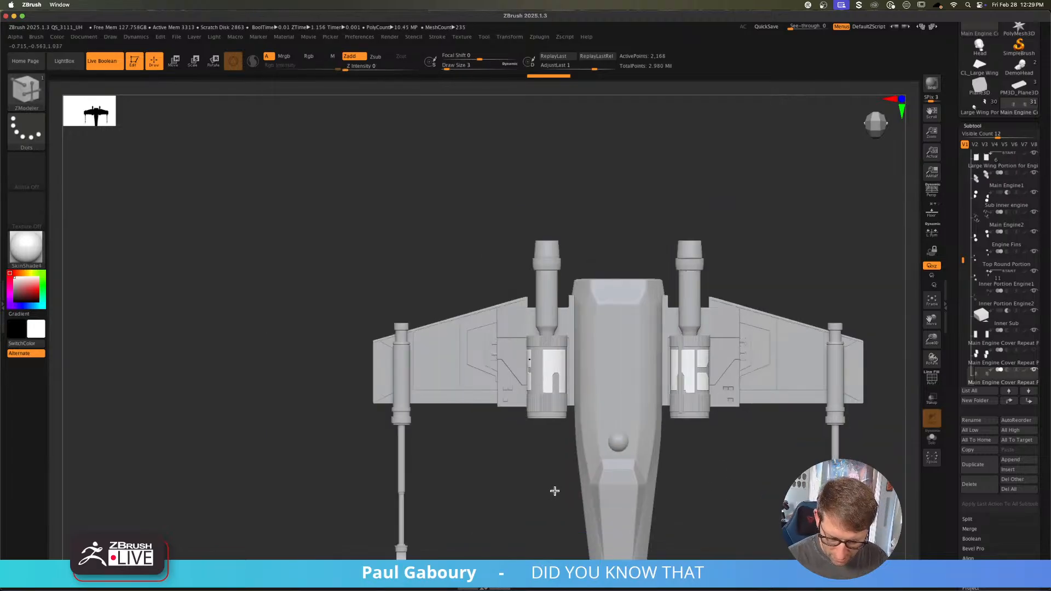
key("shift+f")
left_click(932, 438)
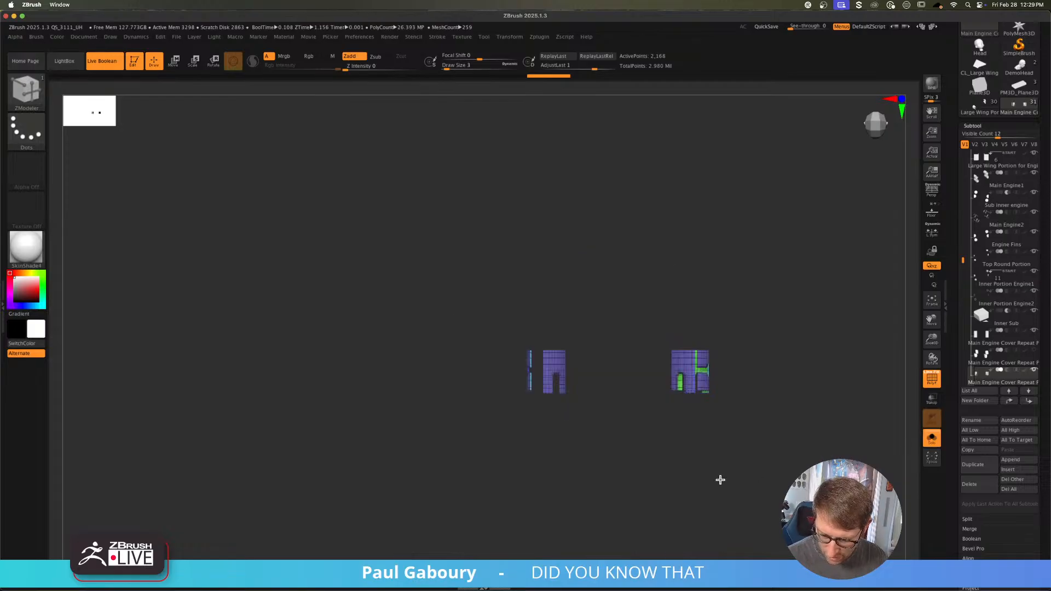
mouse_move(720, 480)
left_mouse_down()
mouse_move(737, 359)
mouse_move(725, 345)
mouse_move(746, 356)
mouse_move(720, 444)
mouse_move(641, 438)
mouse_move(695, 429)
mouse_move(683, 464)
mouse_move(659, 418)
mouse_move(654, 494)
mouse_move(756, 476)
mouse_move(504, 399)
left_mouse_up()
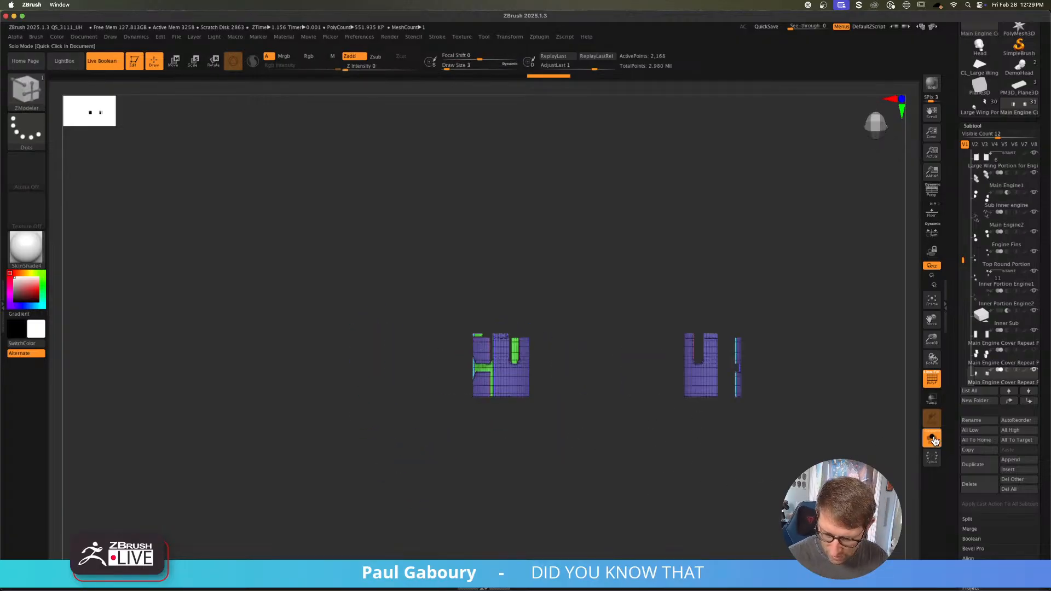
left_click(933, 439)
left_click_drag(750, 481, 812, 375)
left_click_drag(722, 446, 687, 475)
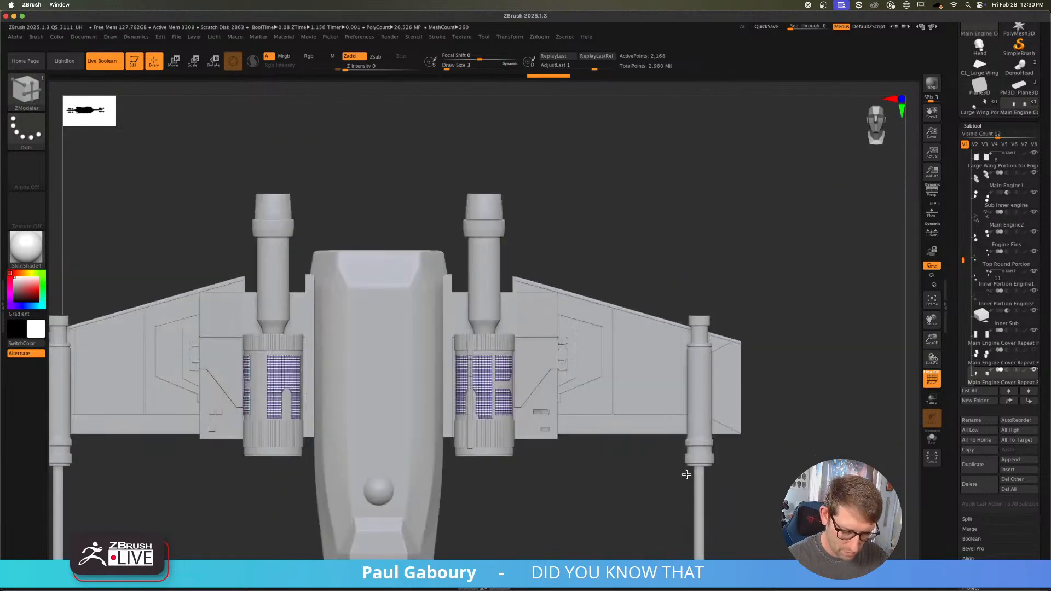
left_click_drag(563, 499, 725, 483, "alt")
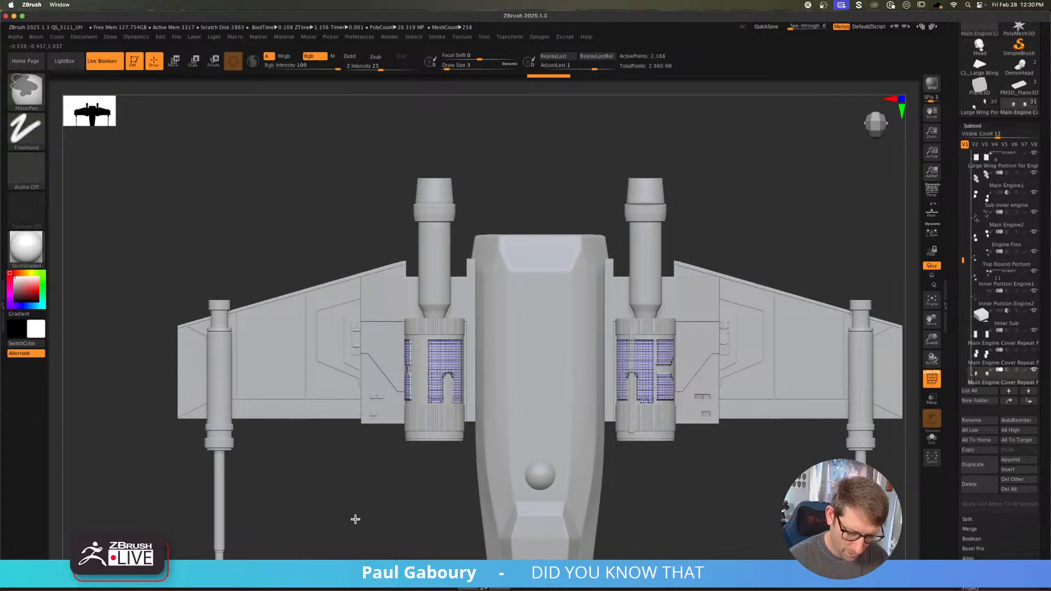
Step: Mask part of the inner cover panels, nudge the unmasked part slightly along the engine axis, clear the mask, and hide the wireframe
left_click_drag(356, 519, 422, 276, "ctrl")
key("w")
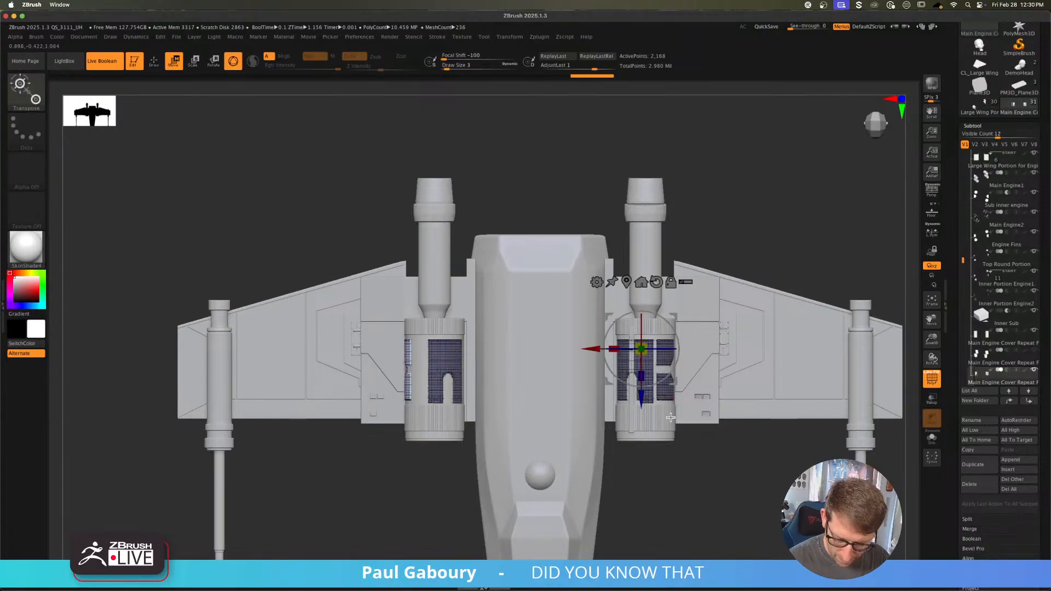
left_click_drag(644, 398, 643, 400)
key("q")
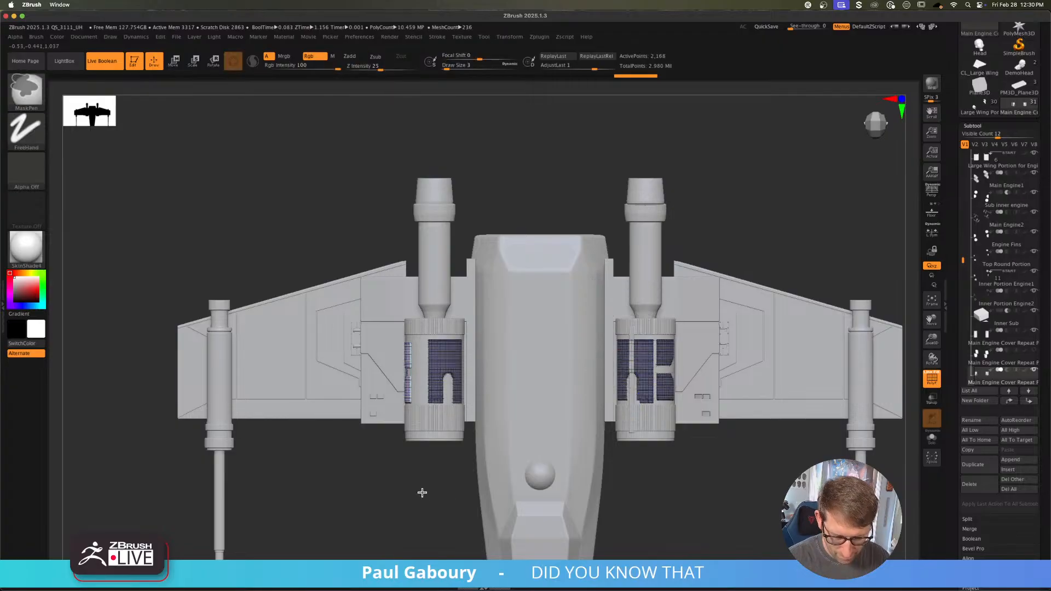
left_click_drag(423, 493, 439, 505, "ctrl")
right_click_drag(441, 498, 418, 488, "ctrl")
key("shift+f")
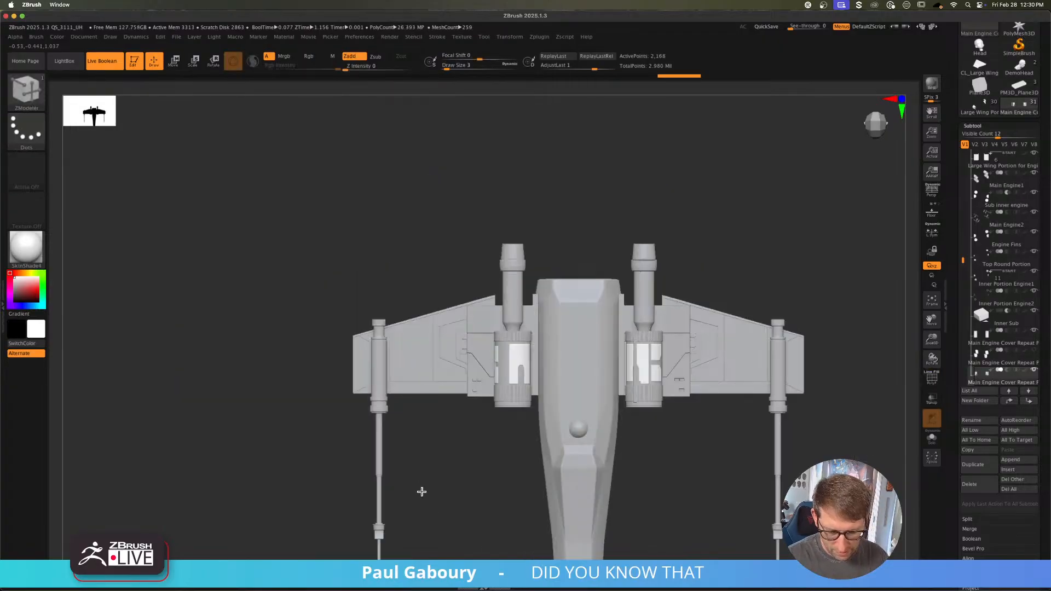
Step: Select Large Wing Portion for Engine 2, nudge its unmasked strip along the fuselage sideways by about 0.01, and clear the mask
right_click_drag(636, 470, 618, 484, "alt")
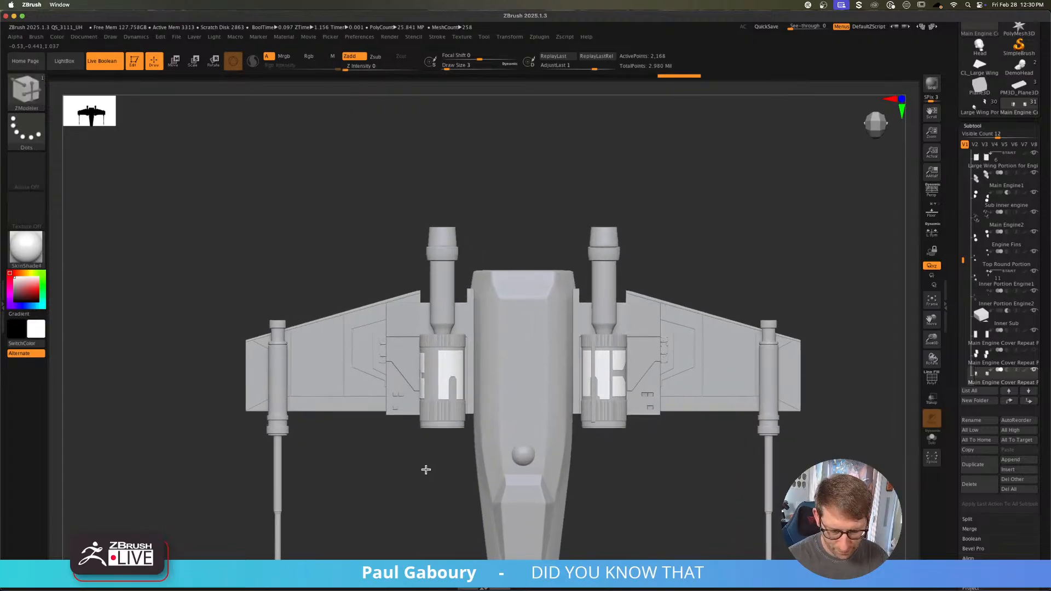
right_click_drag(429, 474, 429, 478, "ctrl")
key("shift+f")
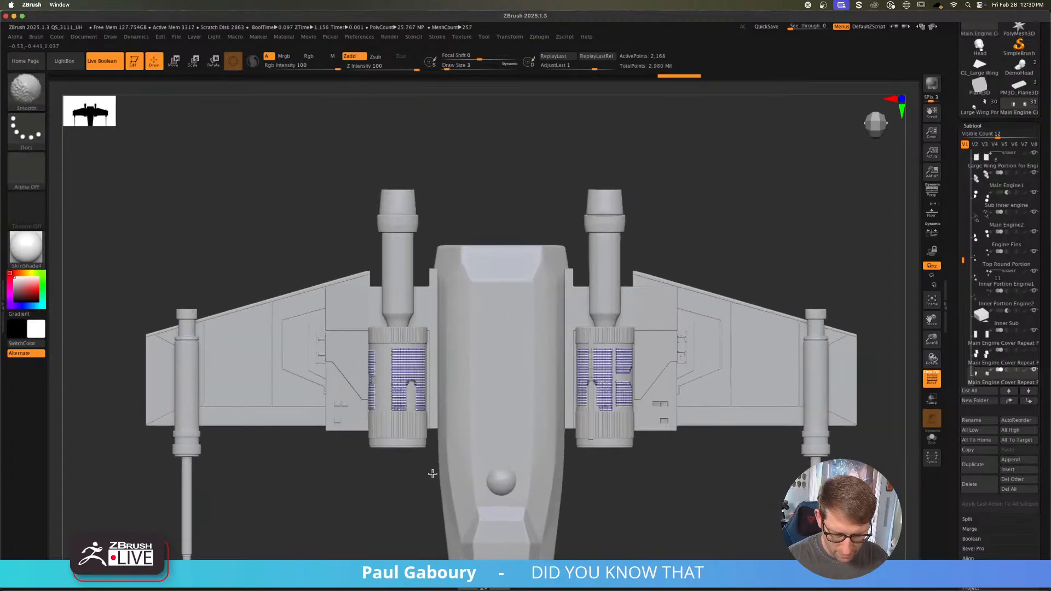
left_click(435, 392, "alt")
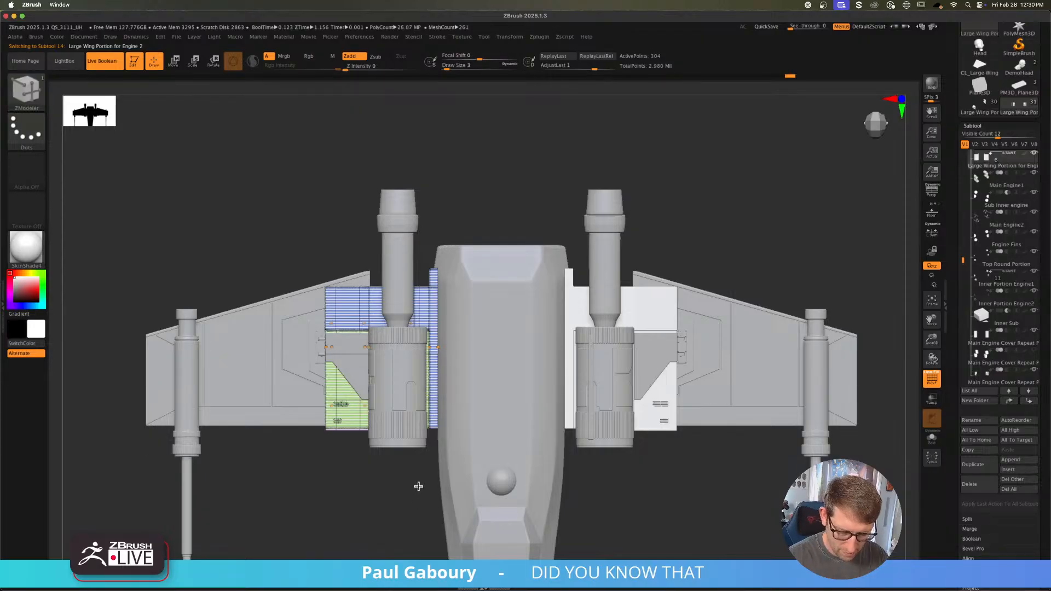
right_click_drag(418, 486, 420, 490, "ctrl")
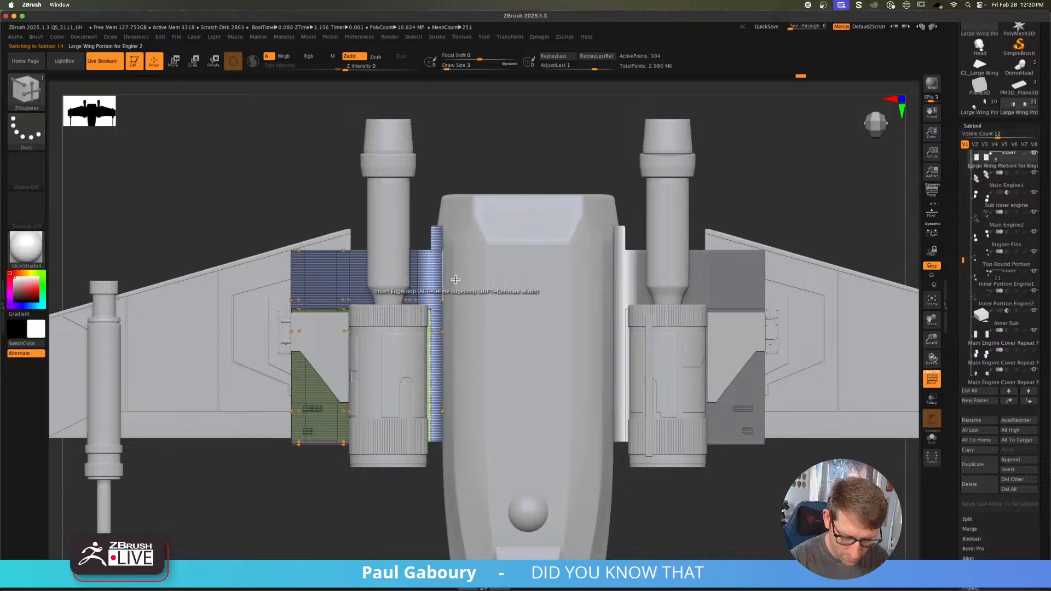
key("w")
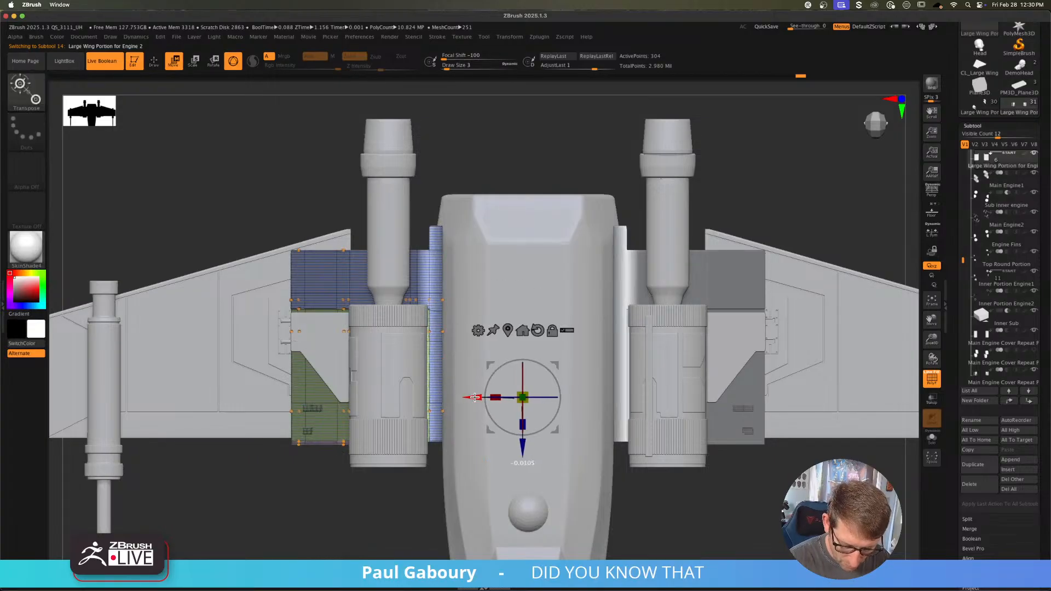
key("q")
left_click_drag(397, 514, 401, 519, "ctrl")
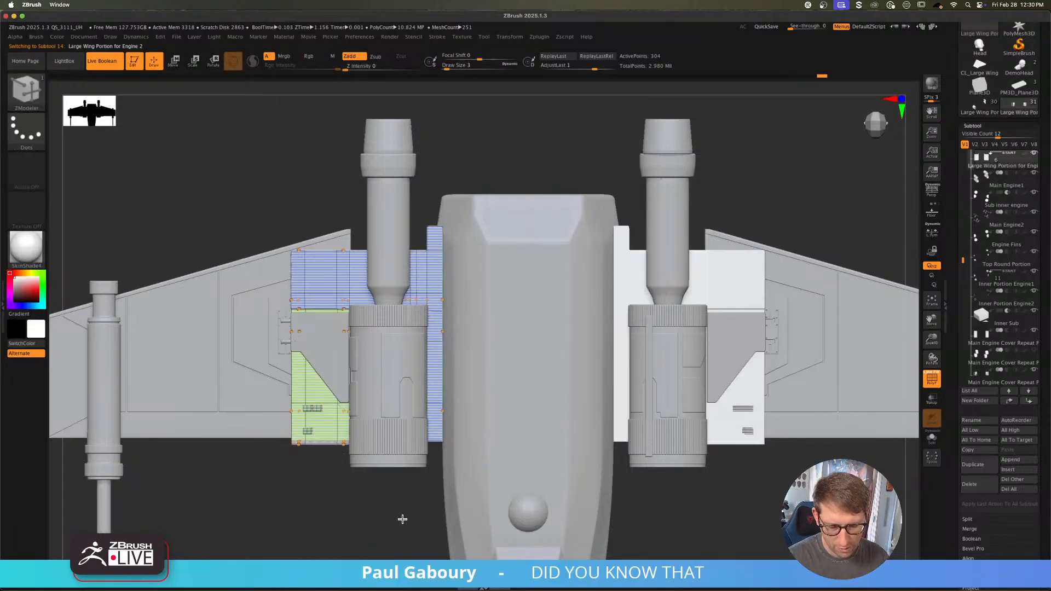
key("shift+f")
Step: Duplicate the Large Wing Portion for Engine subtool and place the copy directly below Wing Pattern in the subtool order
right_click_drag(377, 387, 556, 522, "ctrl")
left_click_drag(556, 522, 572, 506)
right_click_drag(560, 445, 595, 497, "ctrl")
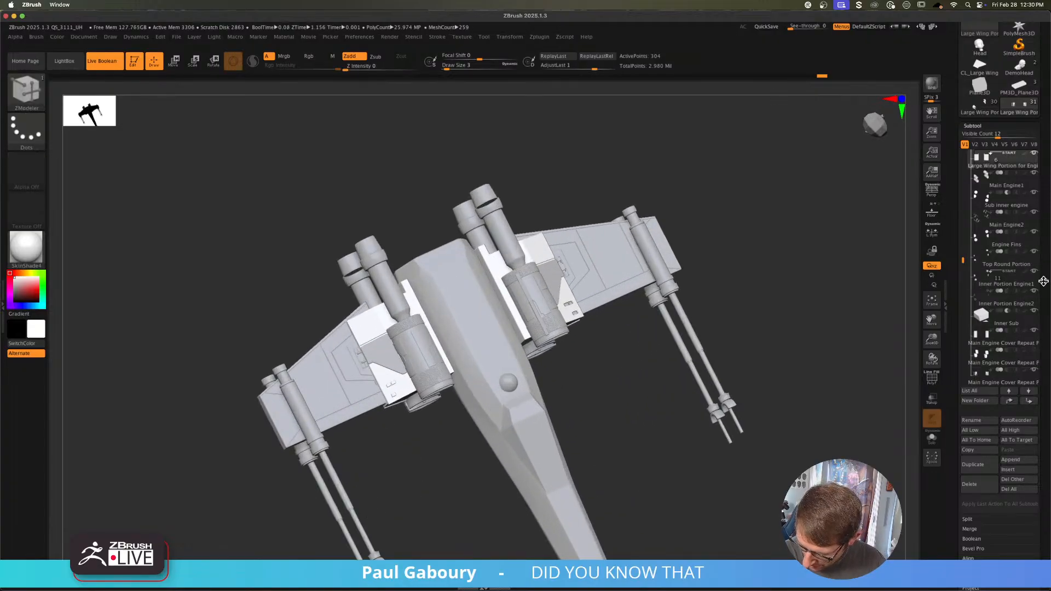
left_click_drag(1043, 282, 1043, 289)
left_click_drag(965, 268, 964, 235)
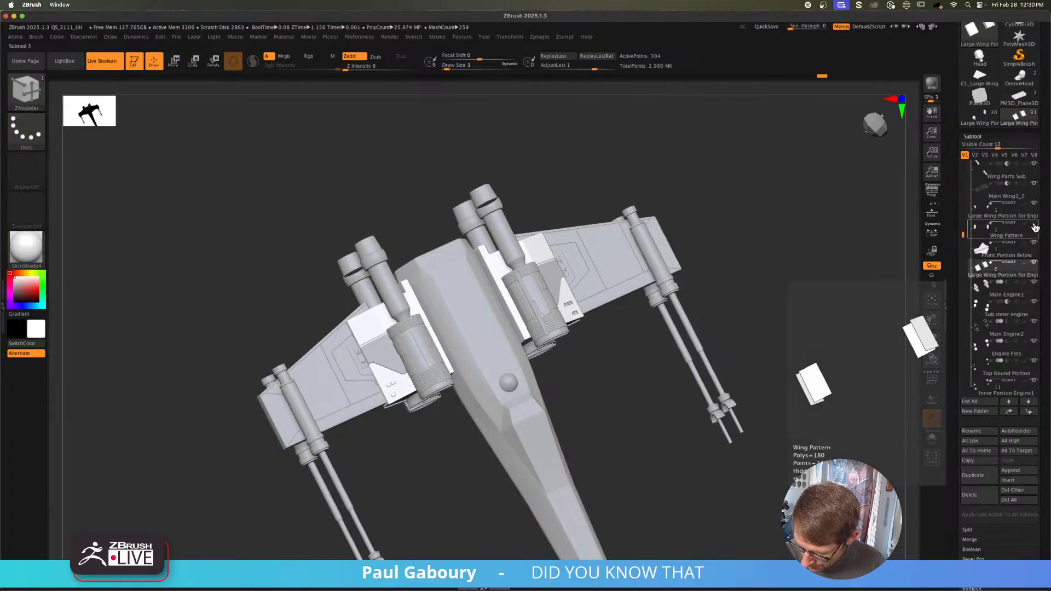
left_click(1010, 254)
left_click(1005, 219)
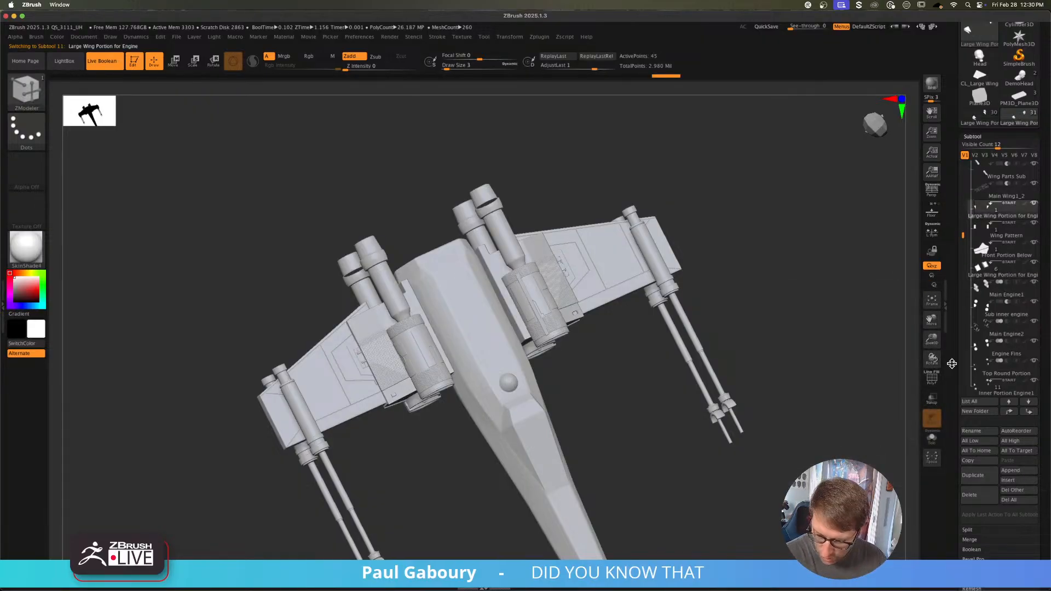
left_click(980, 475)
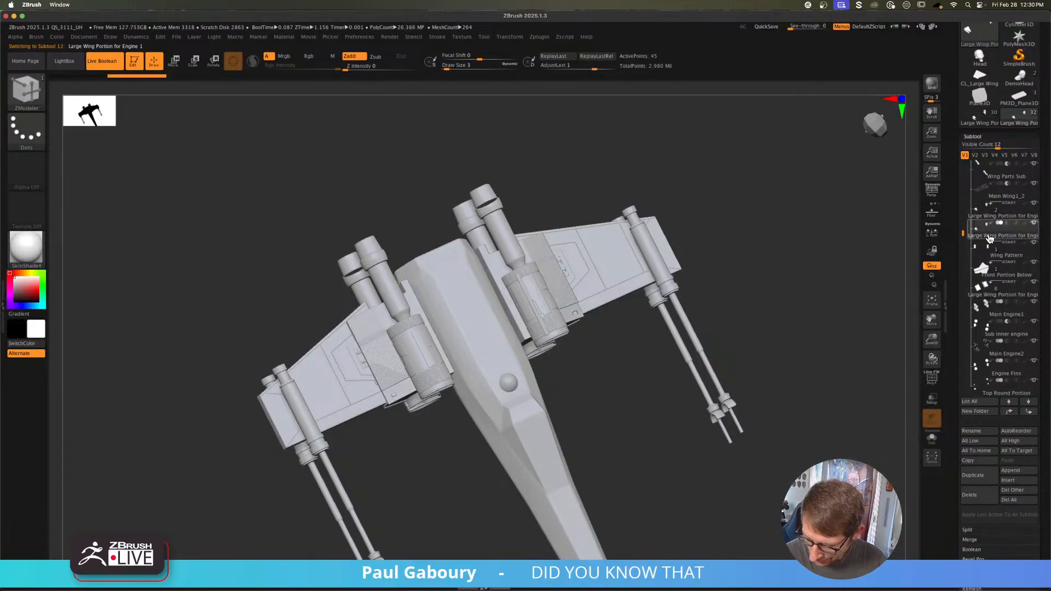
left_click_drag(997, 259, 1003, 259)
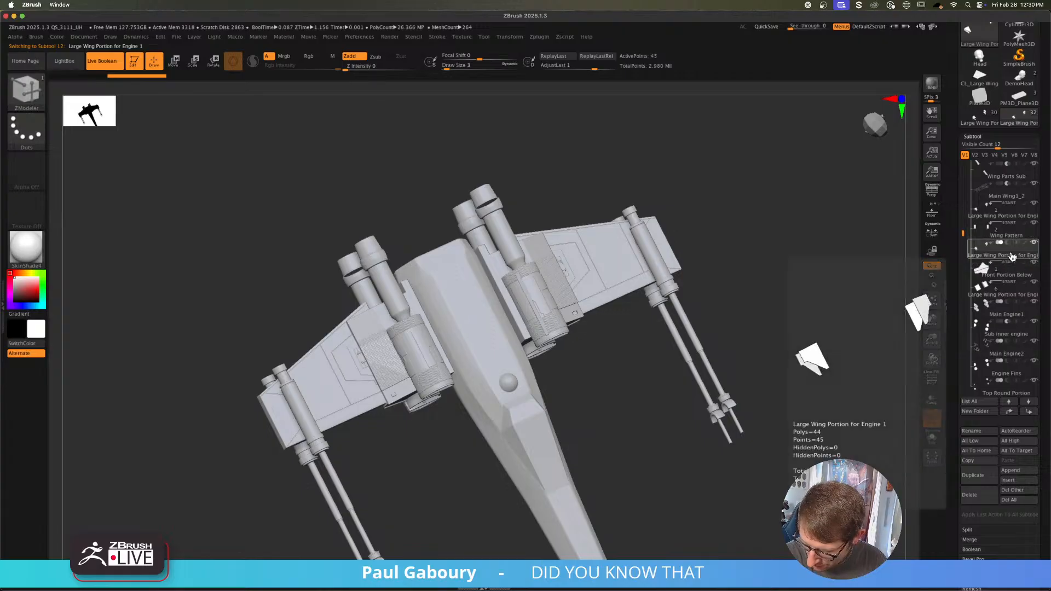
Step: Rename the duplicated wing portion subtool as Pattern Cut and save the file
left_click(985, 433)
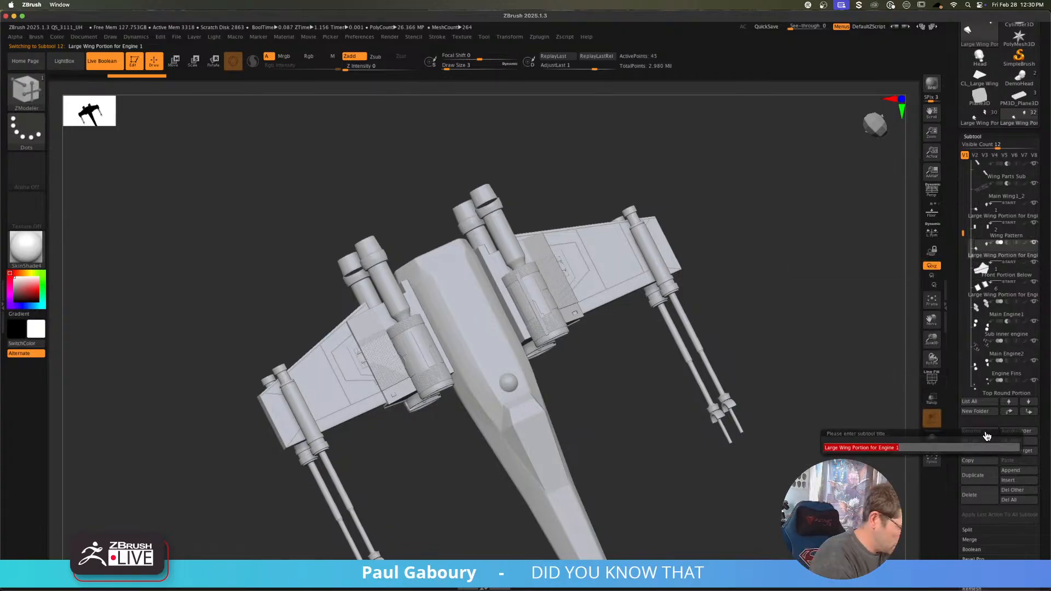
key("BackSpace")
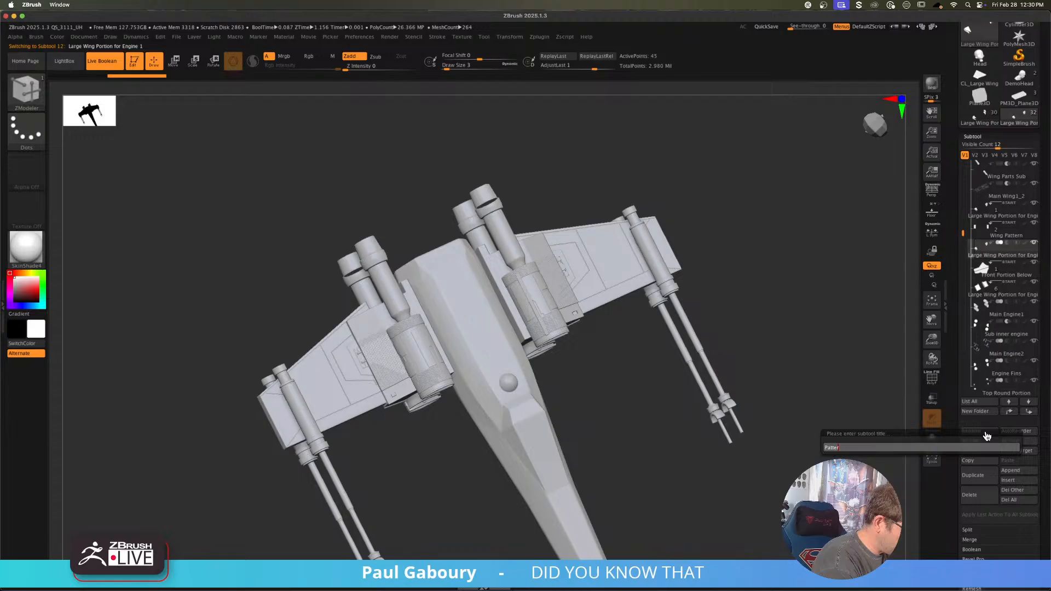
type("Pattern Cut")
key("Return")
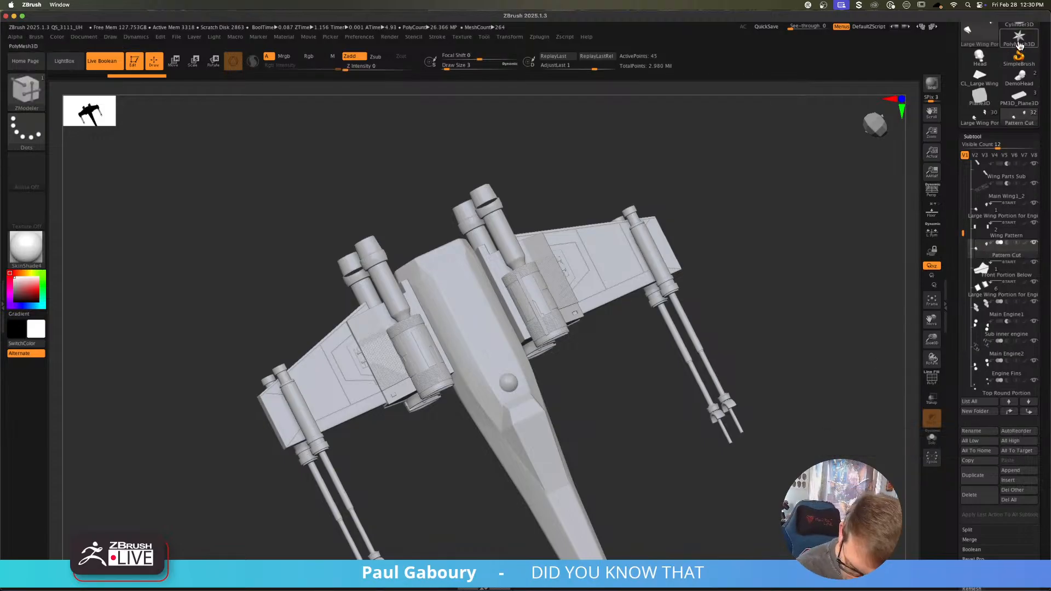
scroll(1040, 130, "up", 5)
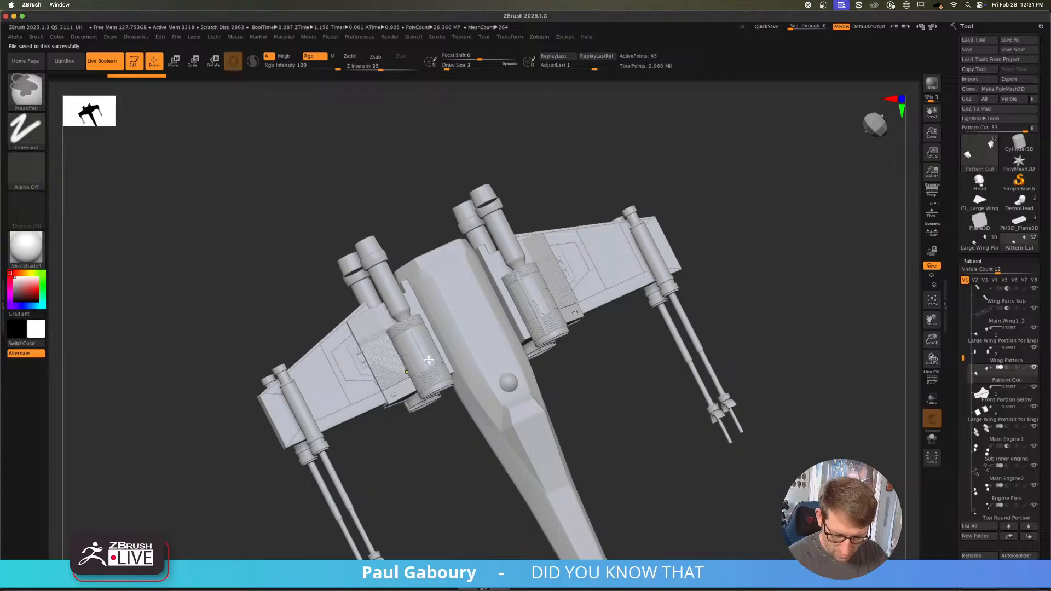
Step: Isolate the Pattern Cut panel in solo mode with its wireframe shown, facing its large flat side
right_click_drag(429, 360, 487, 428, "ctrl")
left_click(932, 438)
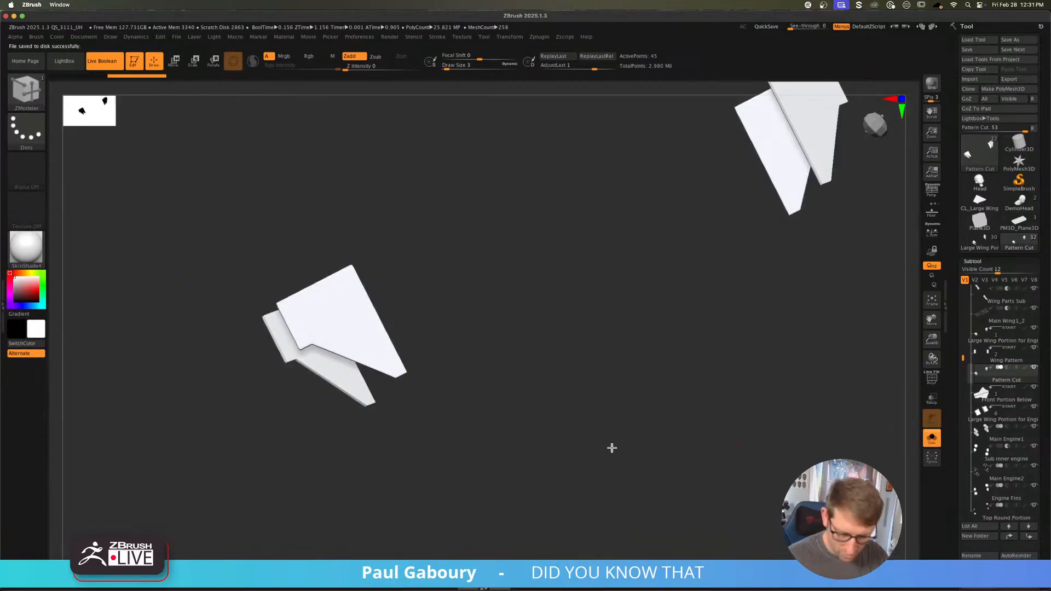
key("shift+f")
right_click_drag(414, 383, 482, 397)
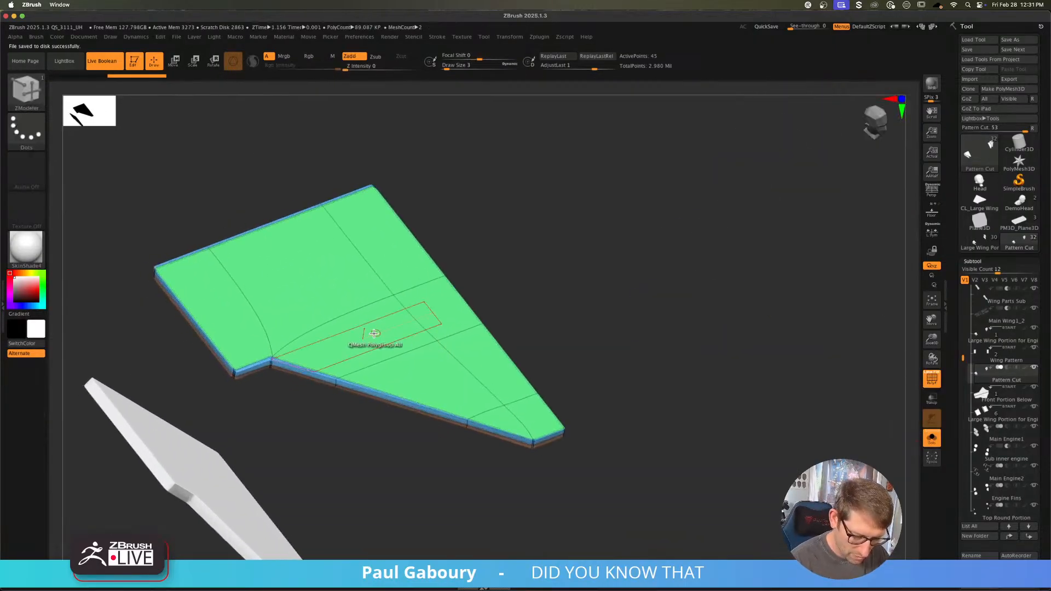
Step: Thicken the Pattern Cut panel by pulling its large flat side slightly outward with ZModeler QMesh on Polygroup All
key("b")
key("z")
key("m")
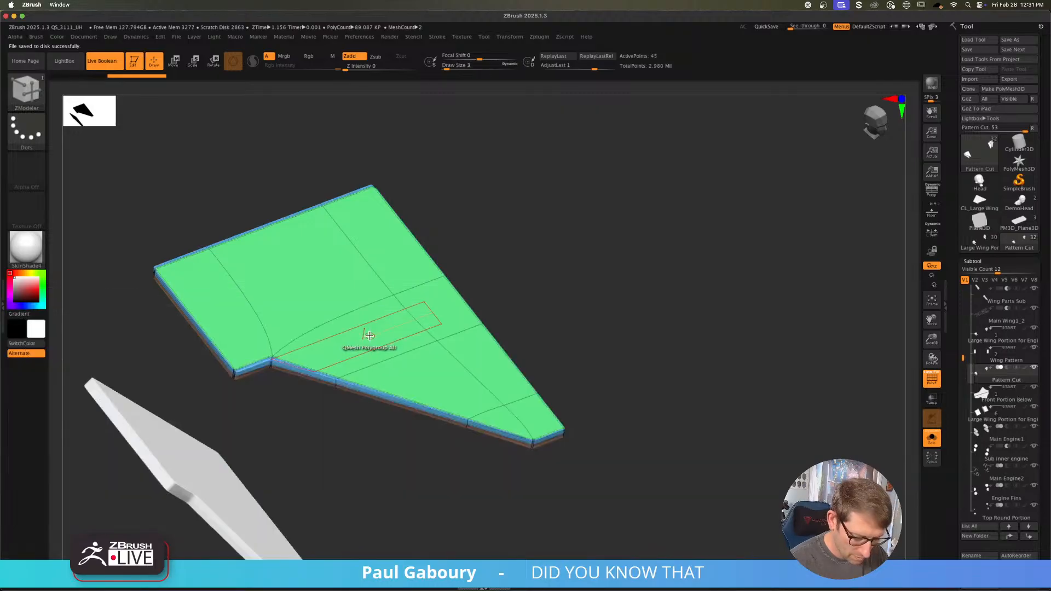
key("space")
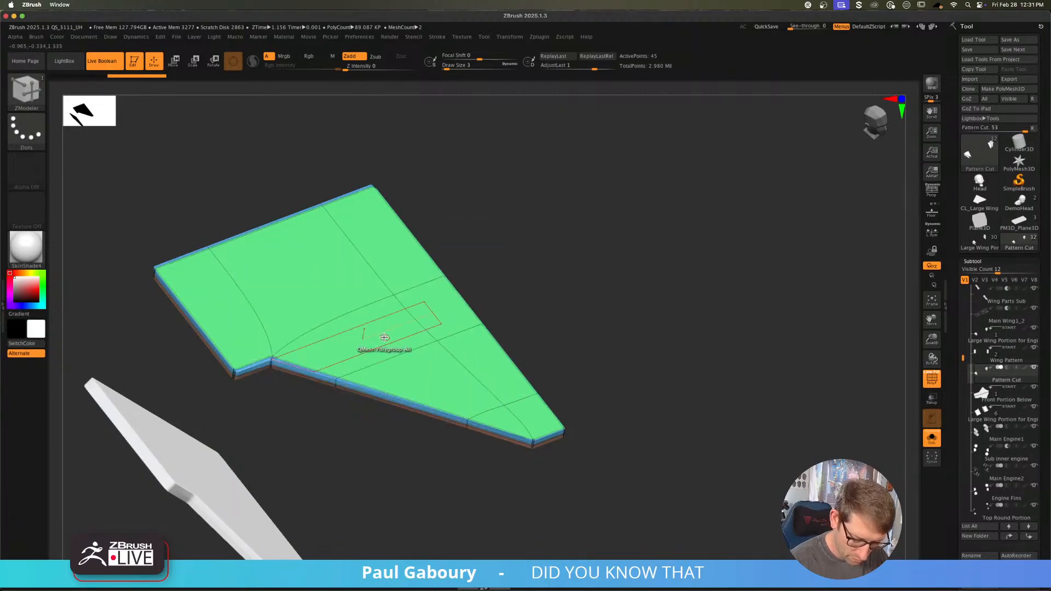
left_click_drag(384, 337, 380, 325)
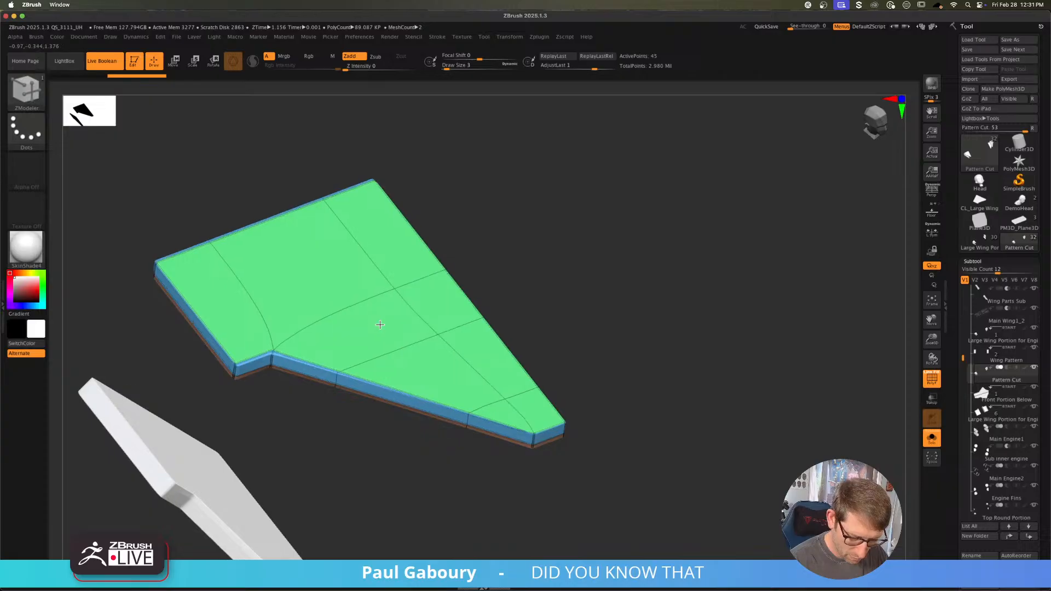
Step: Turn off the panel's wireframe, leave solo mode and frame the whole starfighter
right_click_drag(609, 392, 615, 342, "ctrl")
key("shift+f")
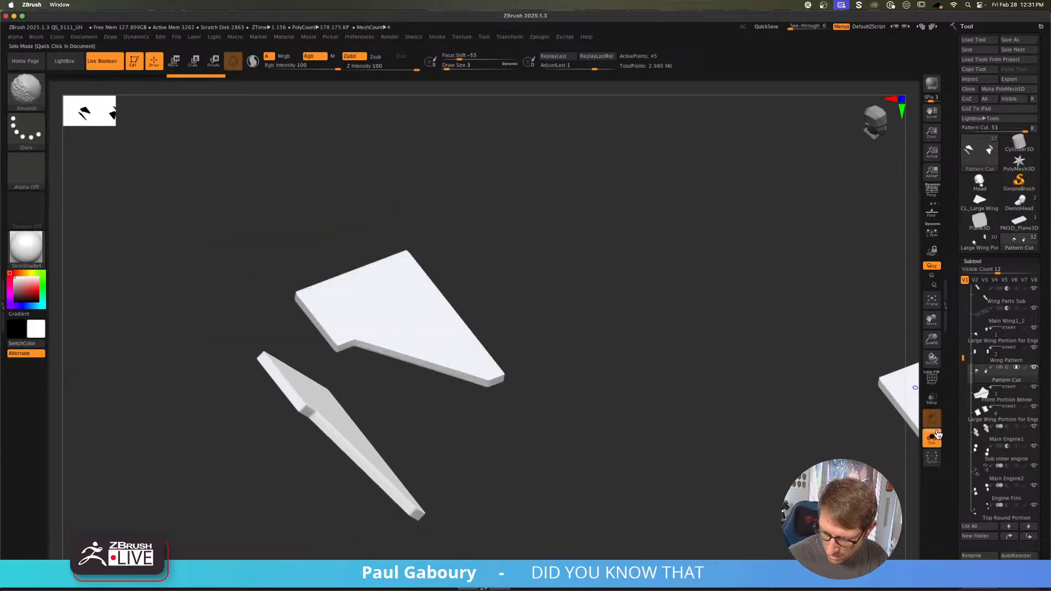
left_click(931, 441)
key("f")
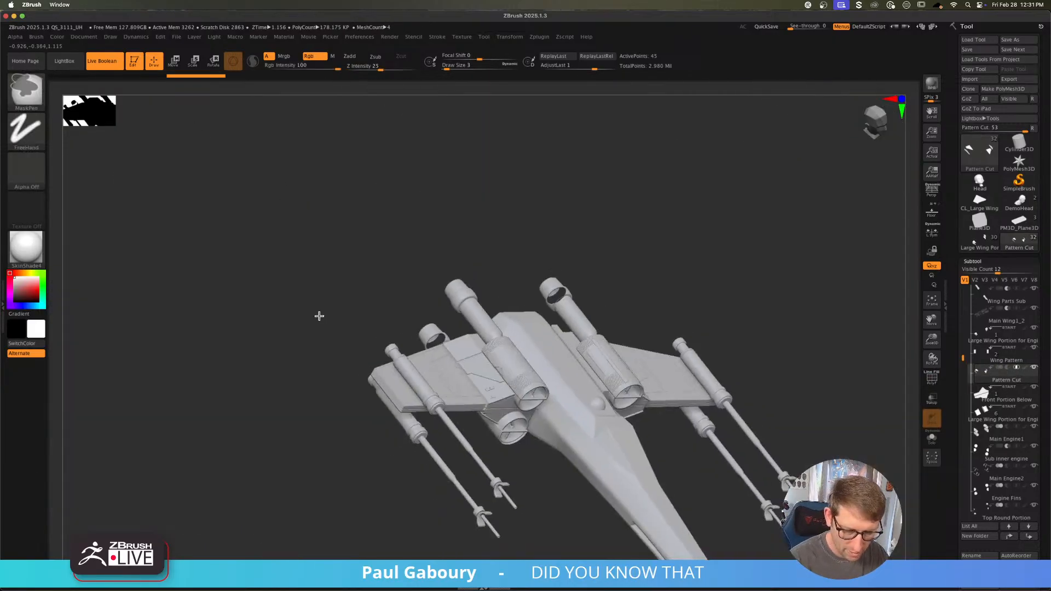
right_click_drag(673, 330, 706, 482, "ctrl")
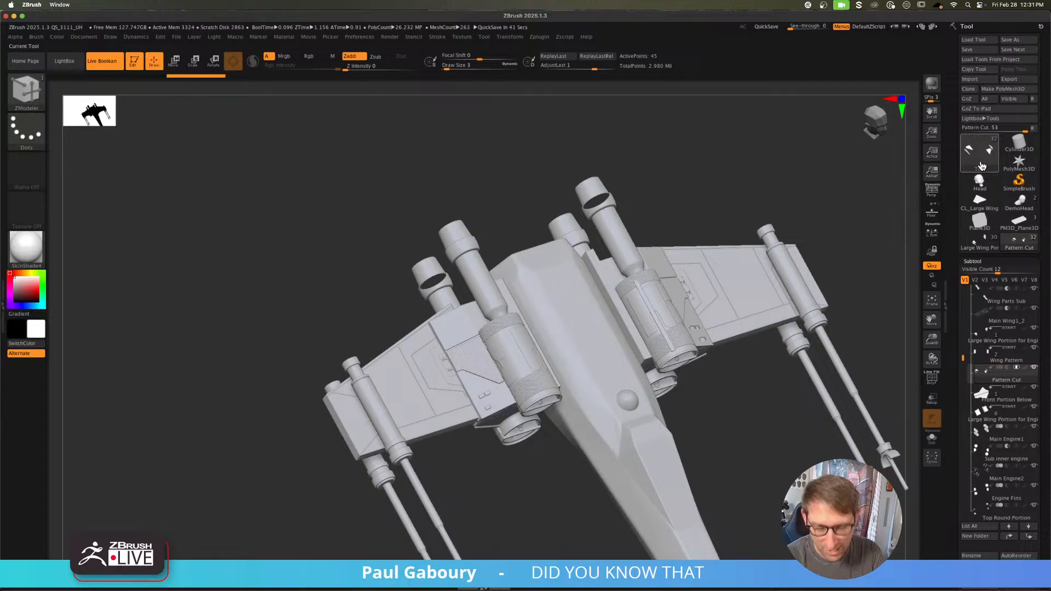
Step: Convert the Cylinder3D primitive into a new polymesh tool, frame it and give it the BasicMaterial2 material
mouse_move(981, 166)
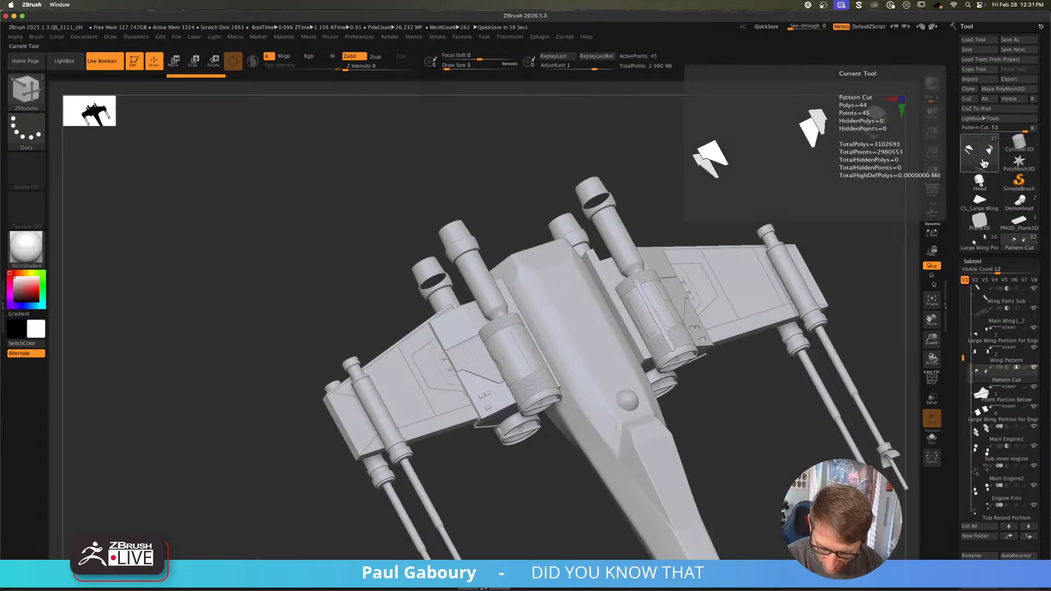
left_click(1019, 143)
left_click(1011, 90)
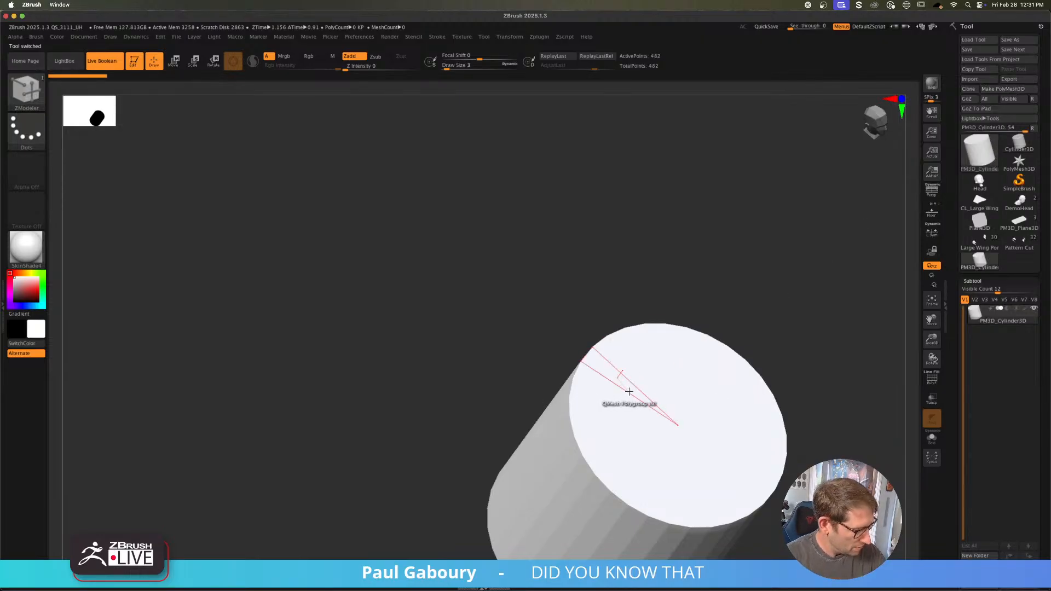
key("f")
key("g")
left_click(535, 299)
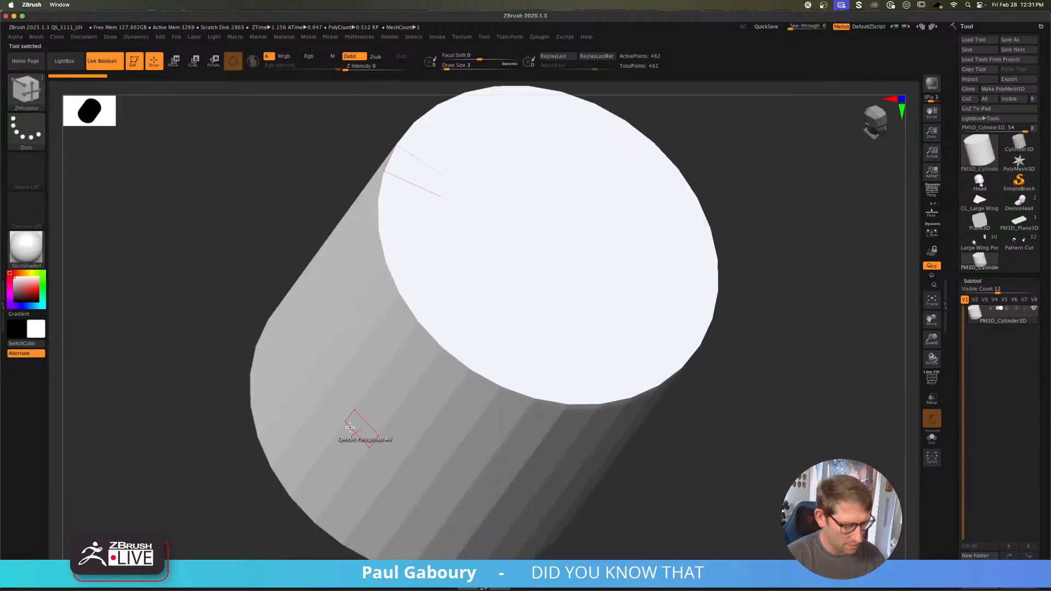
left_click(37, 264)
left_click(155, 366)
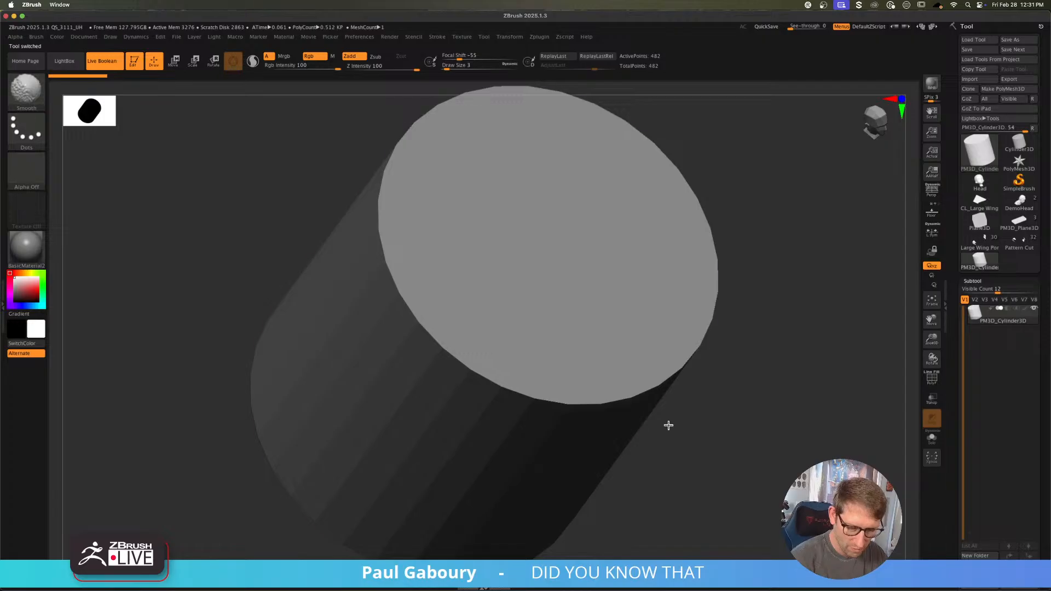
Step: Show the wireframe and replace the cylinder with a cube primitive using the Gizmo's primitive options
key("shift+f")
right_click_drag(706, 429, 610, 403, "ctrl")
key("w")
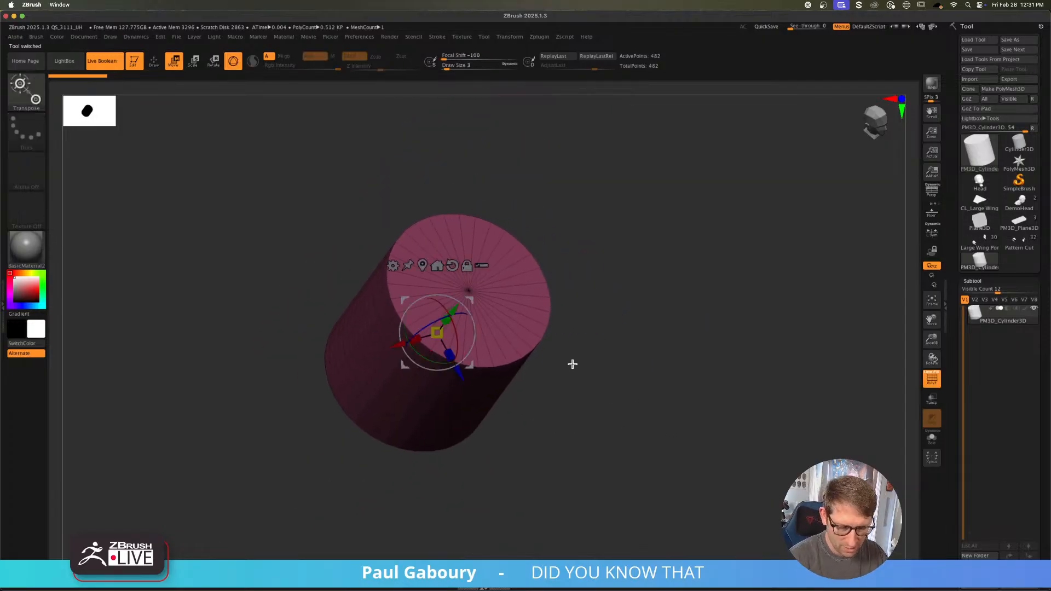
left_click(393, 264)
left_click(492, 297)
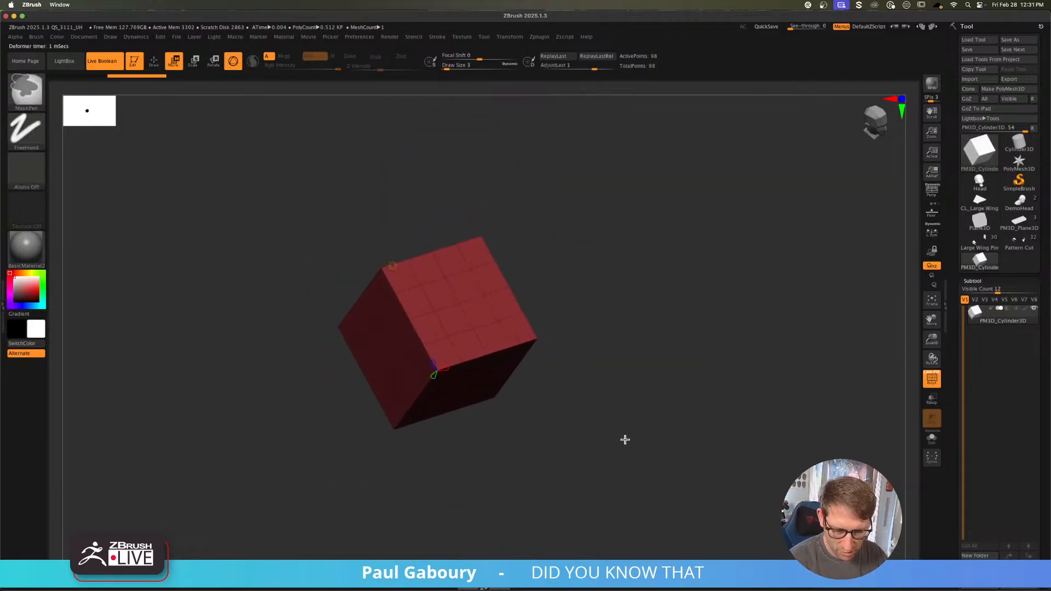
left_click_drag(453, 340, 566, 404)
right_click_drag(578, 413, 540, 379, "ctrl")
Step: Inset the cube's upper face slightly with ZModeler, targeting Flat Island with the Center Only modifier
key("q")
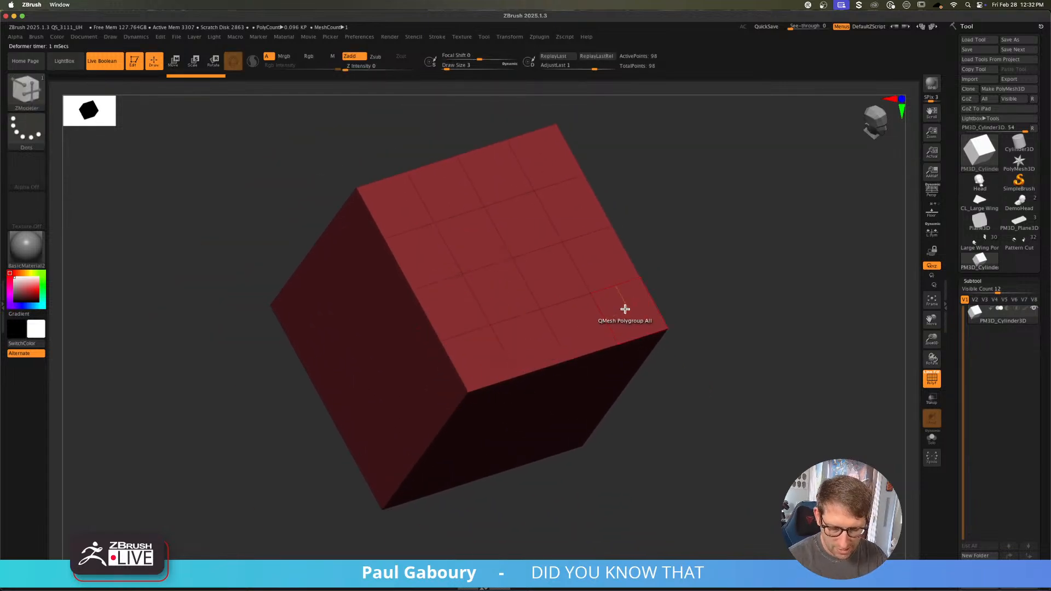
key("space")
left_click(624, 253)
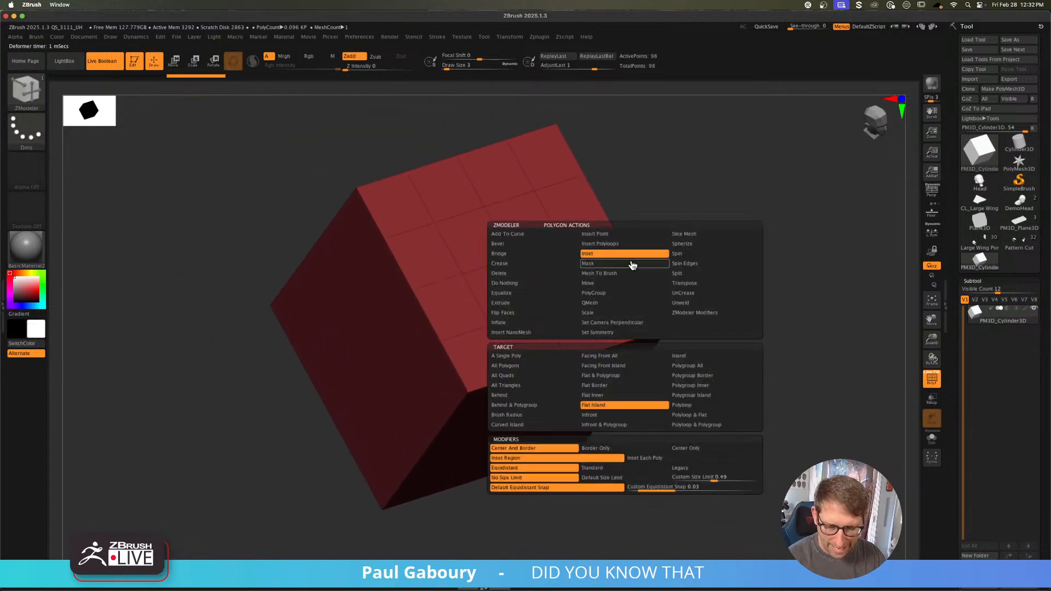
left_click(696, 449)
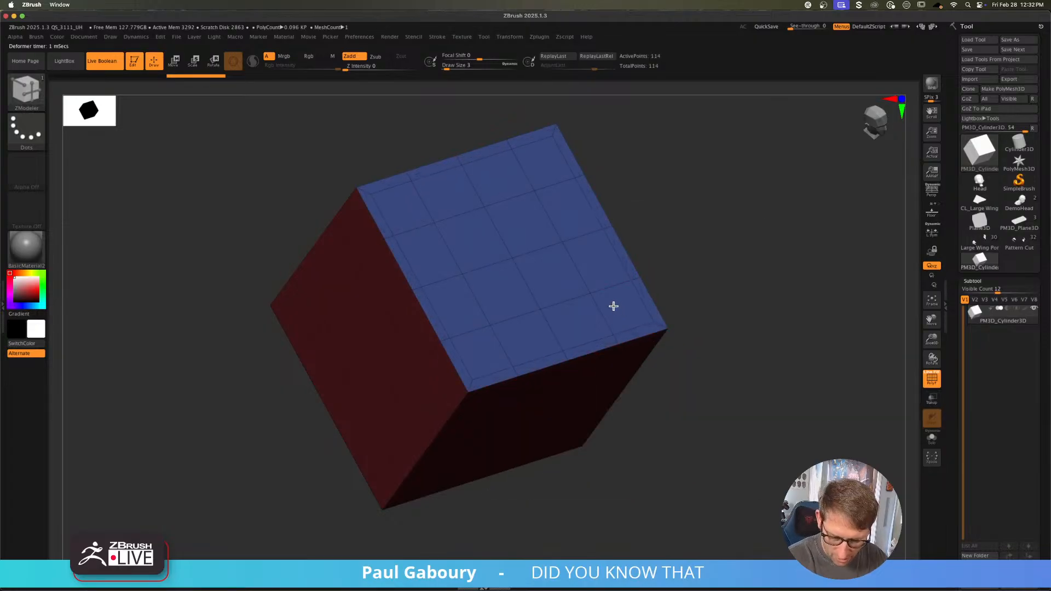
left_click_drag(614, 306, 602, 300)
left_click_drag(624, 394, 666, 436)
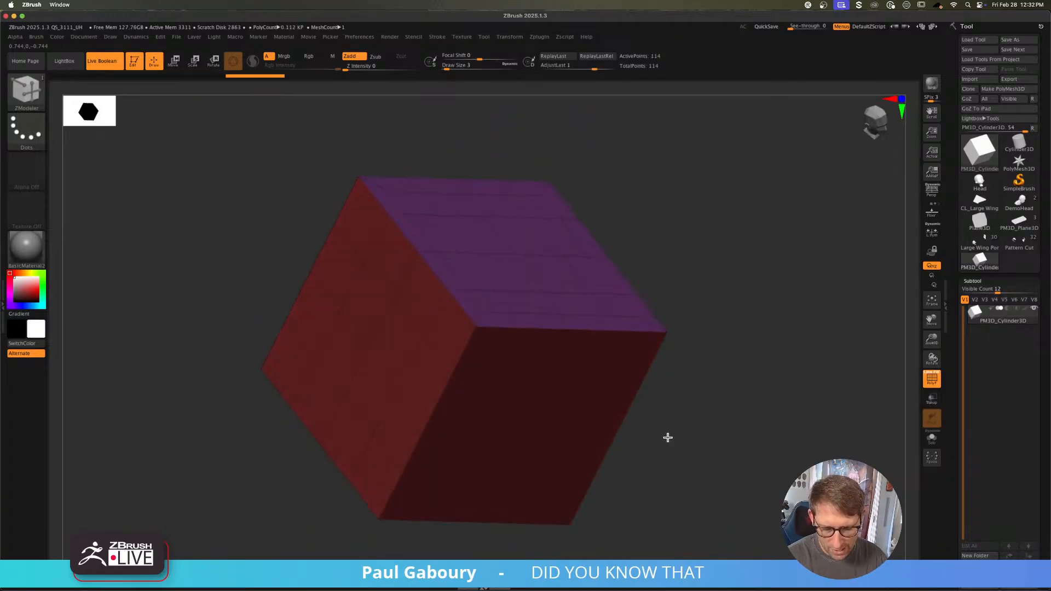
Step: Set the ZModeler edge action to Crease with the EdgeLoop Complete target and assign the whole cube to one polygroup
key("space")
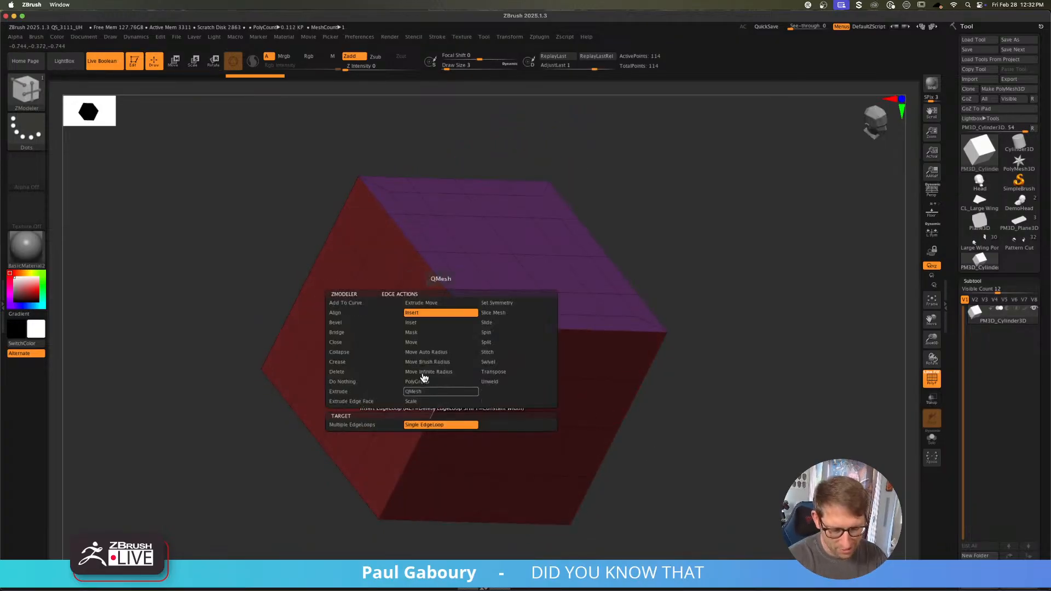
left_click(366, 343)
left_click(367, 362)
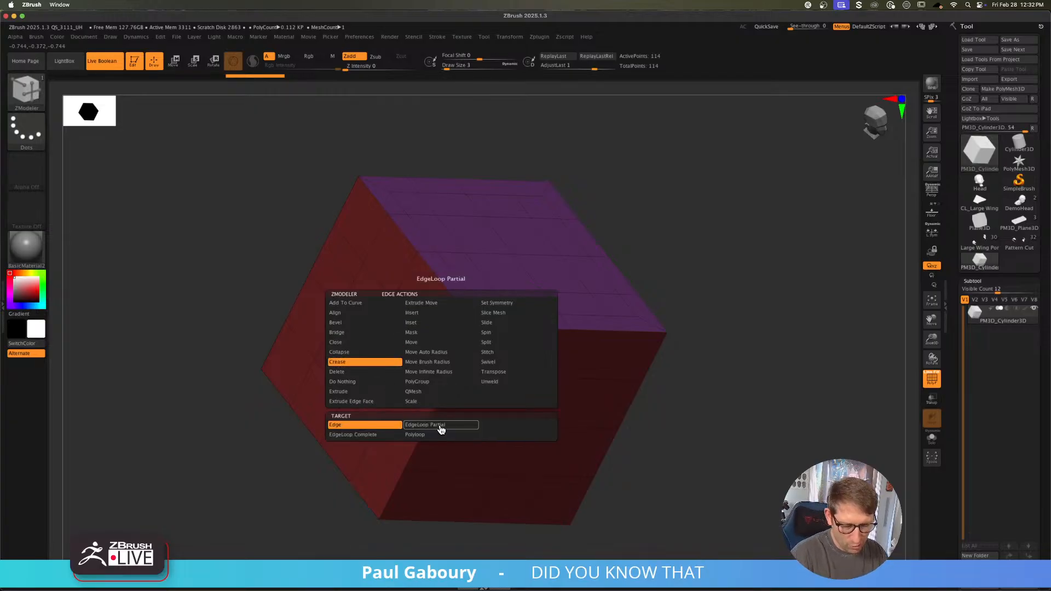
left_click(375, 435)
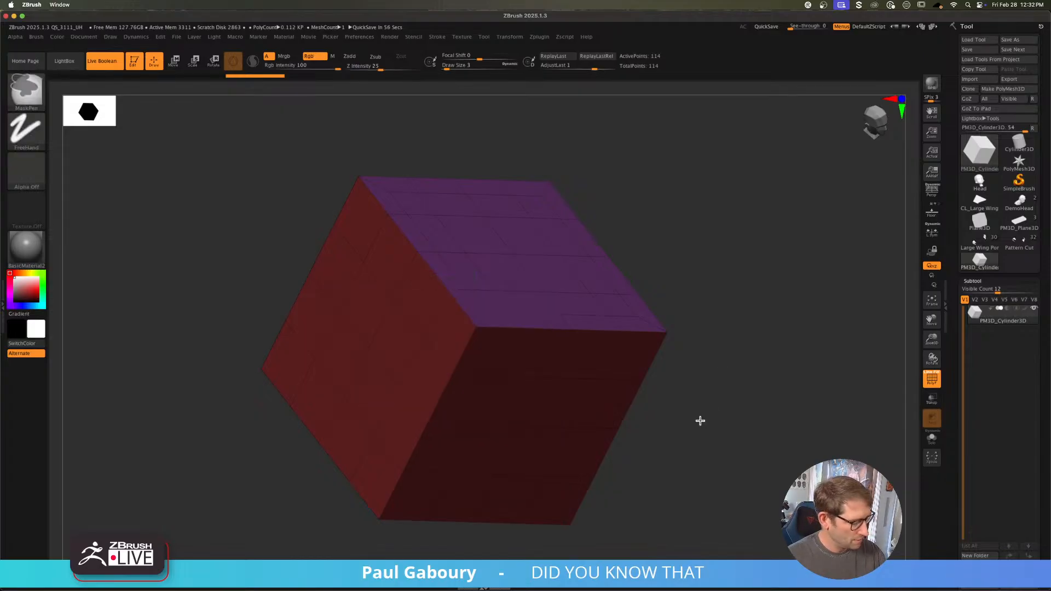
key("ctrl+w")
key("ctrl+w")
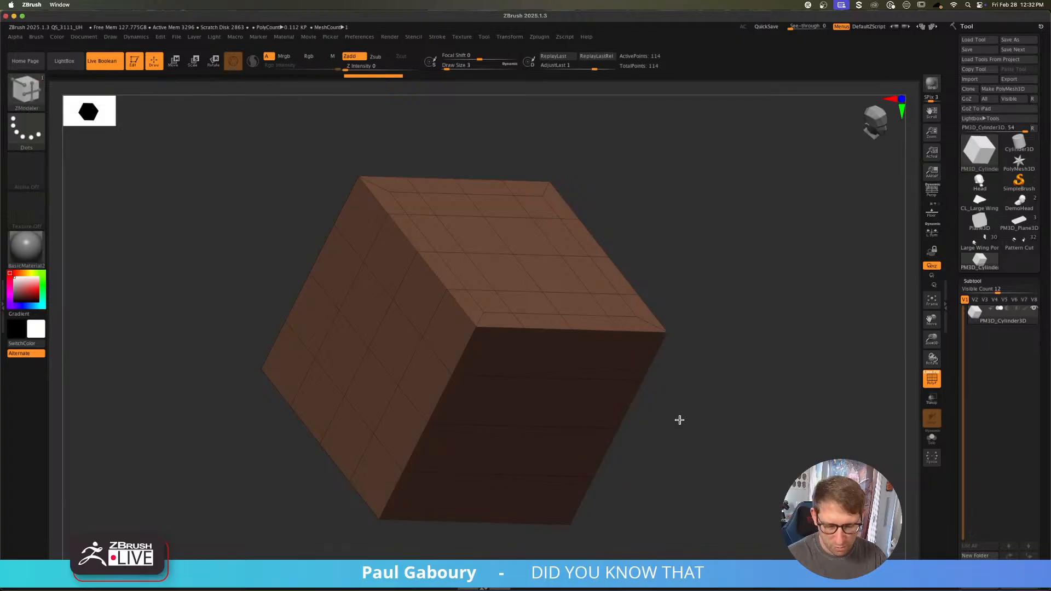
Step: Try creasing a complete edge loop on the cube and inspect the corner edges and the inset border
left_click_drag(679, 420, 697, 399, "alt")
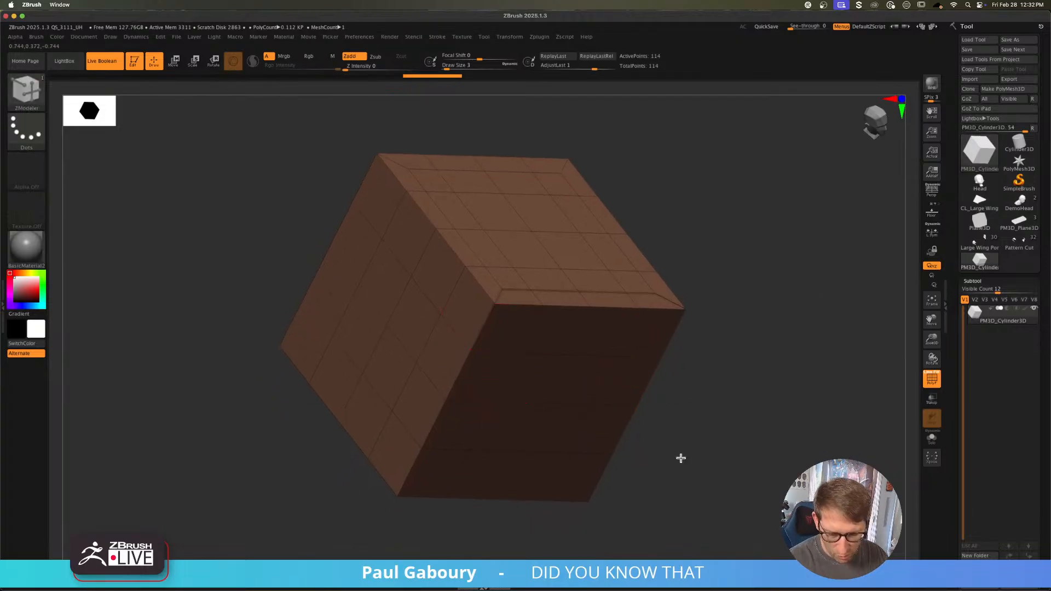
mouse_move(712, 462)
left_mouse_down()
mouse_move(704, 429)
mouse_move(699, 455)
left_mouse_up()
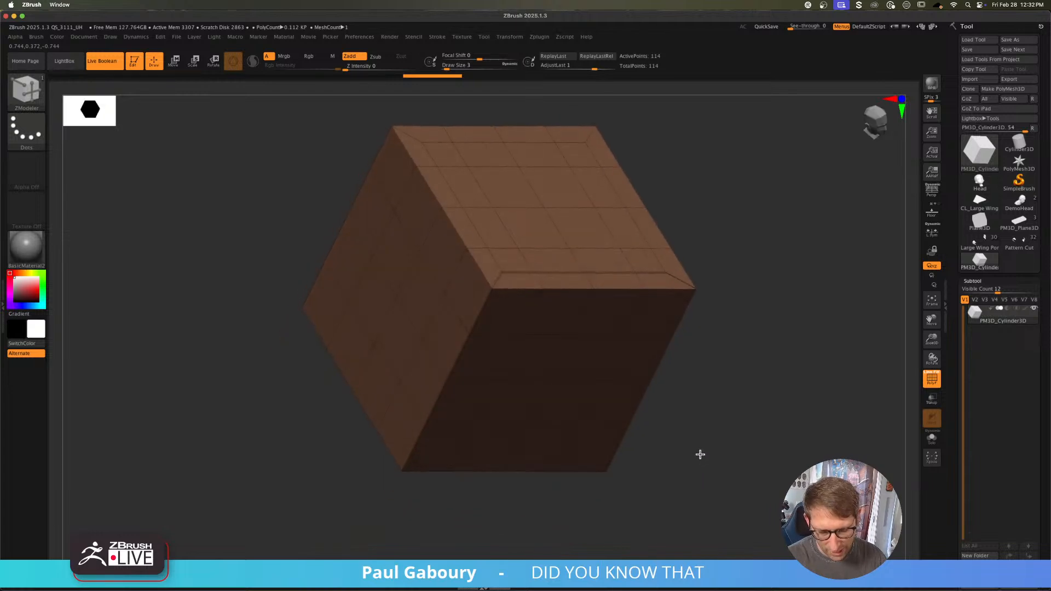
right_click_drag(465, 373, 479, 339)
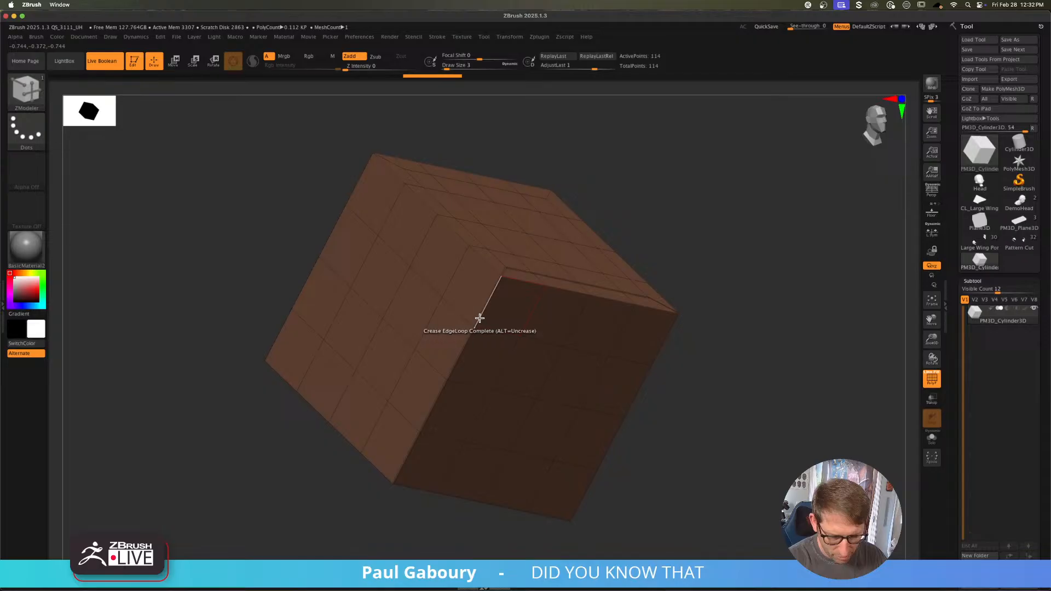
right_click_drag(498, 290, 498, 281)
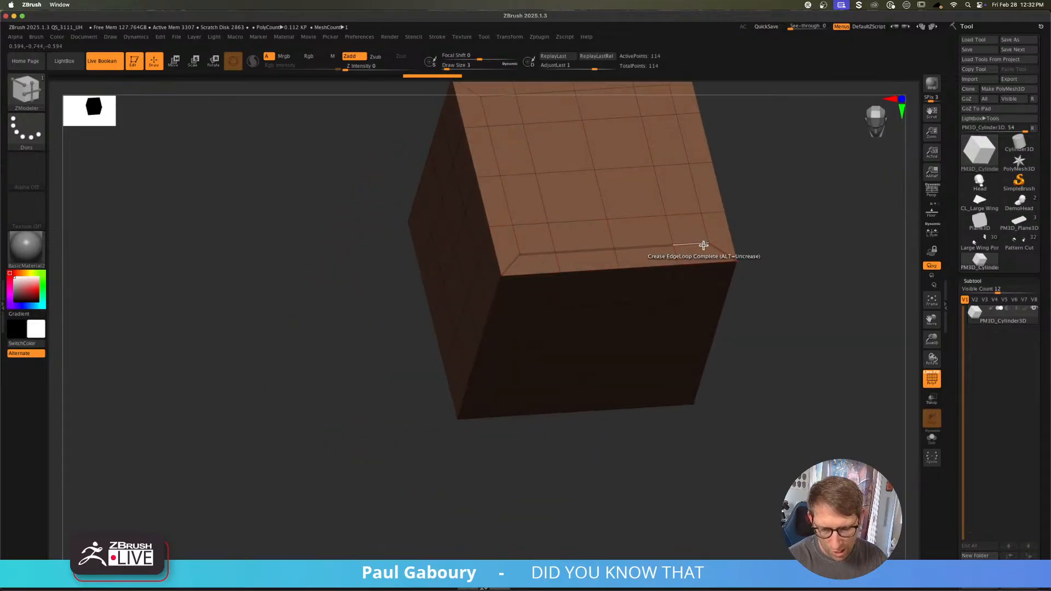
right_click_drag(703, 247, 774, 345)
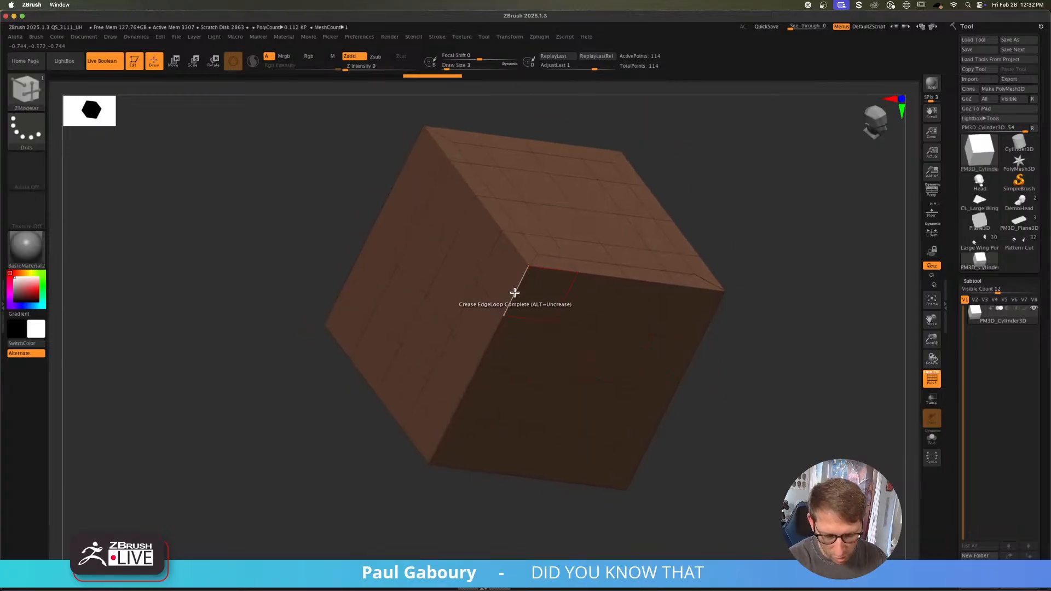
Step: Switch the Crease target to EdgeLoop Partial and try it along the cube's near vertical corner edge
key("space")
left_click(524, 416)
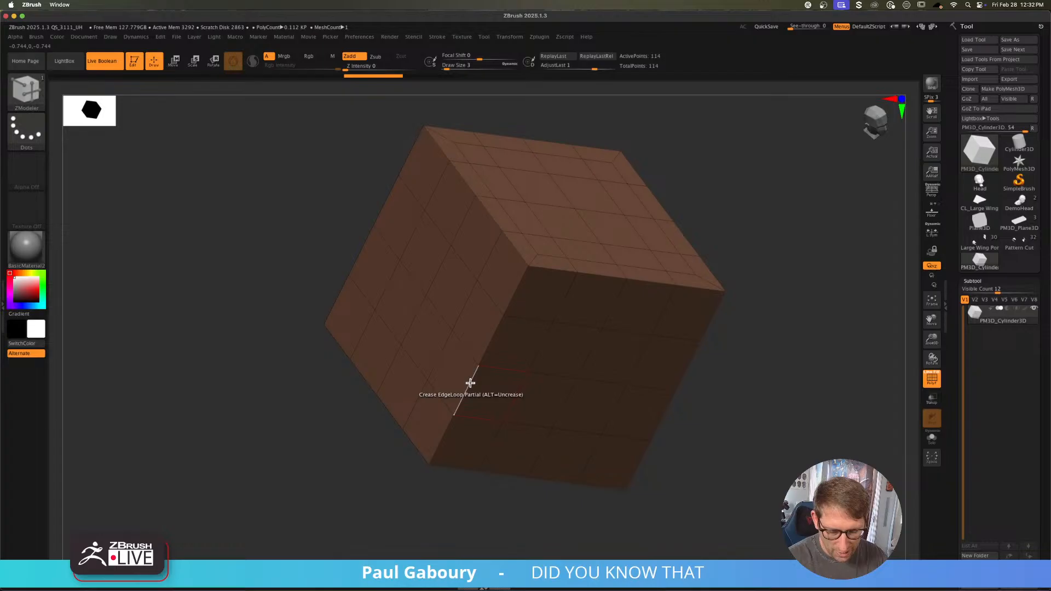
right_click_drag(473, 396, 523, 296)
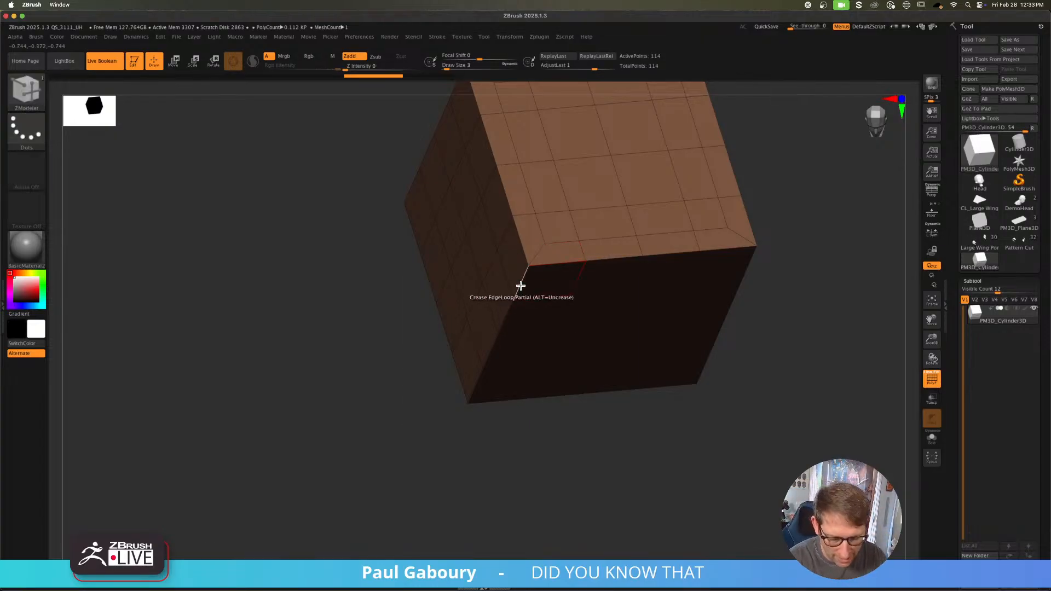
Step: Try the Polyloop crease target on the cube's near corner edge and the adjoining horizontal edge, undoing the test creases
key("space")
left_click(507, 417)
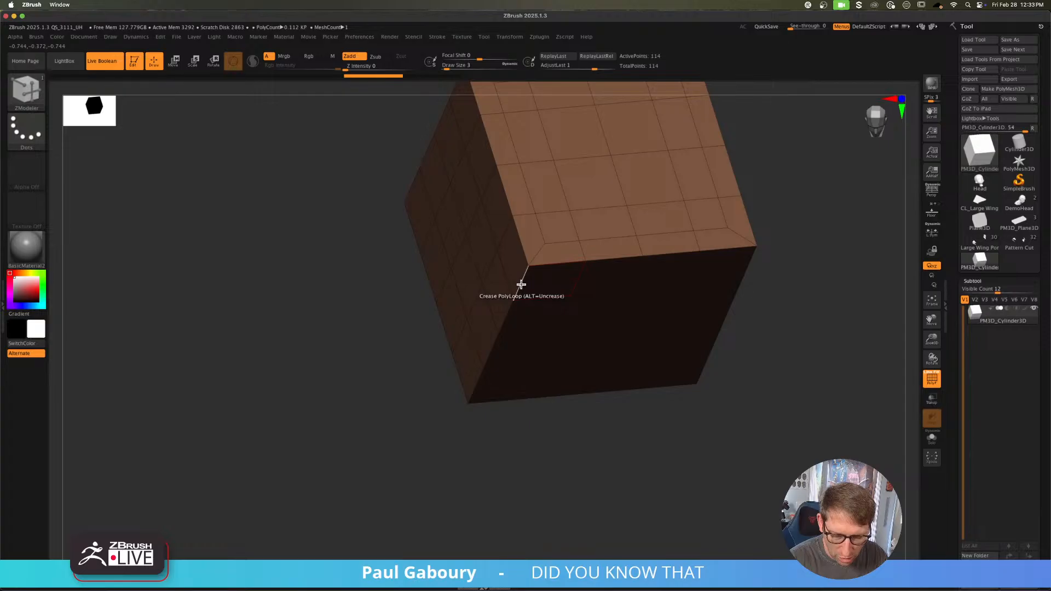
right_click_drag(526, 308, 535, 274)
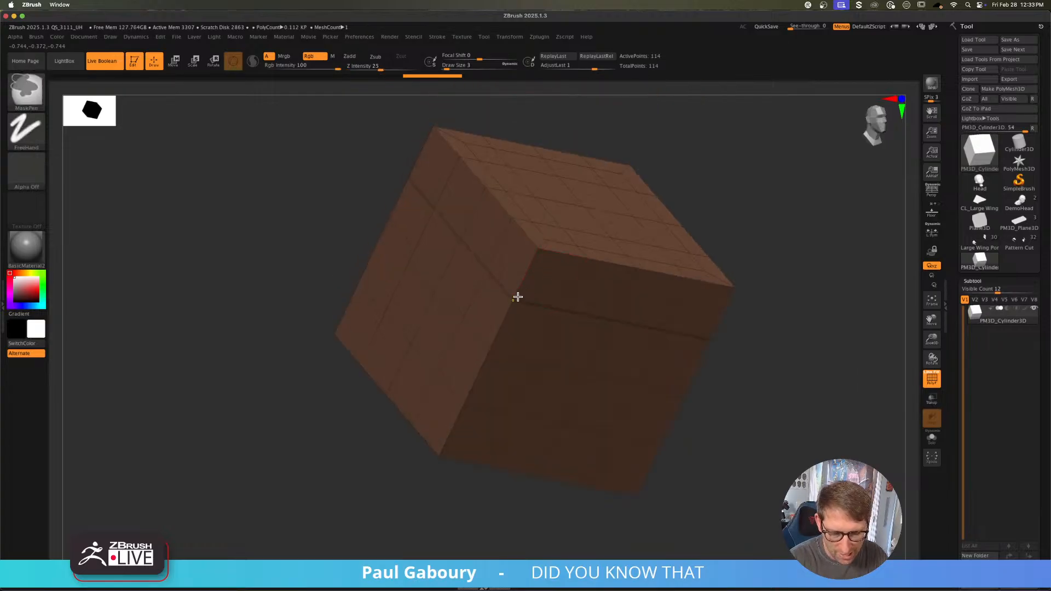
key("ctrl+z")
left_click(519, 292)
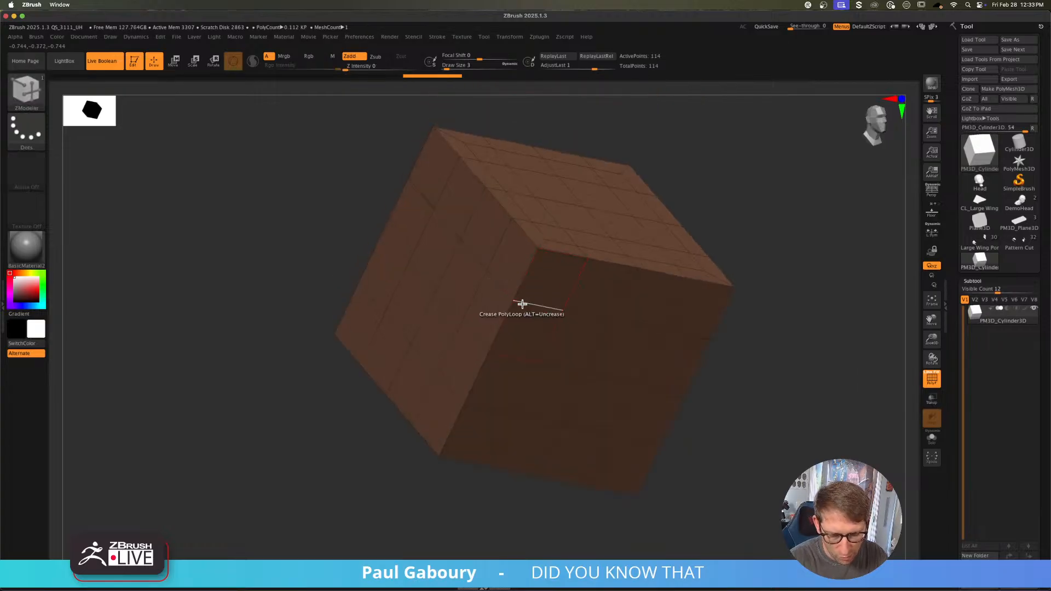
left_click(526, 305)
right_click_drag(526, 305, 525, 317)
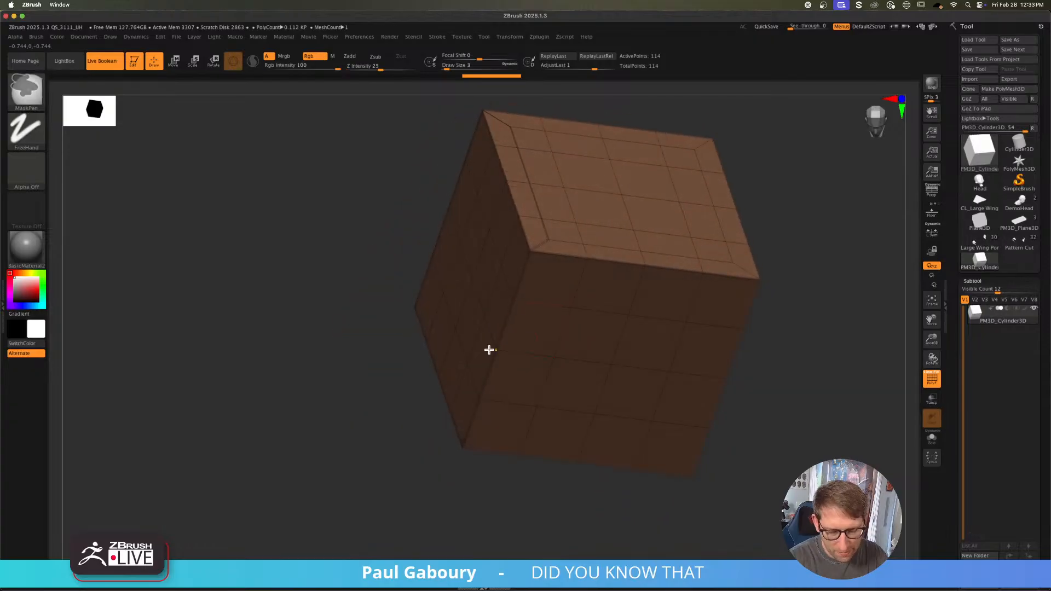
key("ctrl+z")
key("ctrl+z")
Step: Undo the cube's whole-mesh polygrouping and the inset on its upper face
key("space")
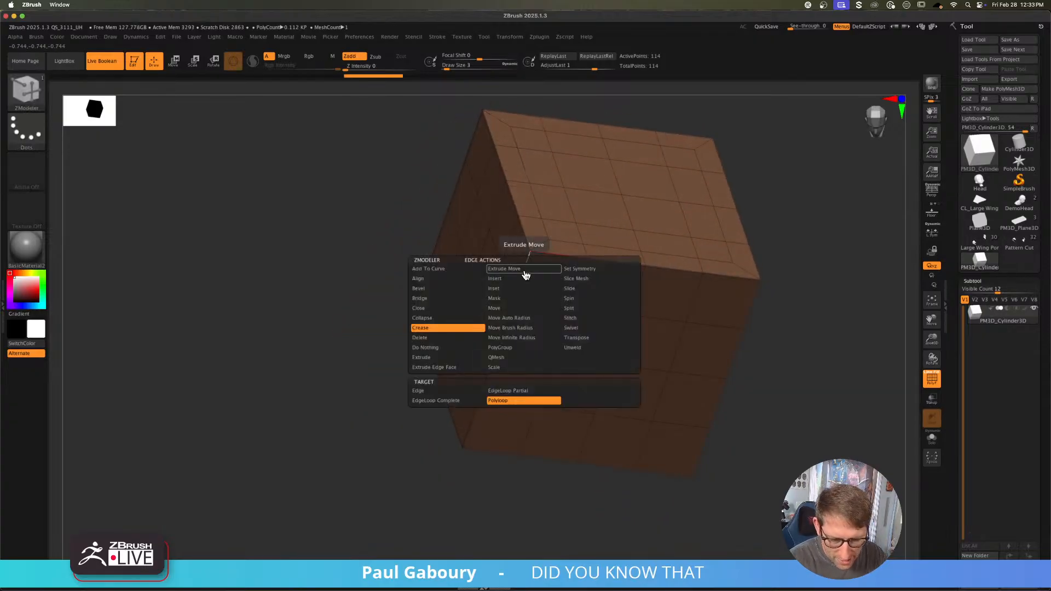
key("ctrl+w")
key("ctrl+w")
key("ctrl+z")
key("ctrl+z")
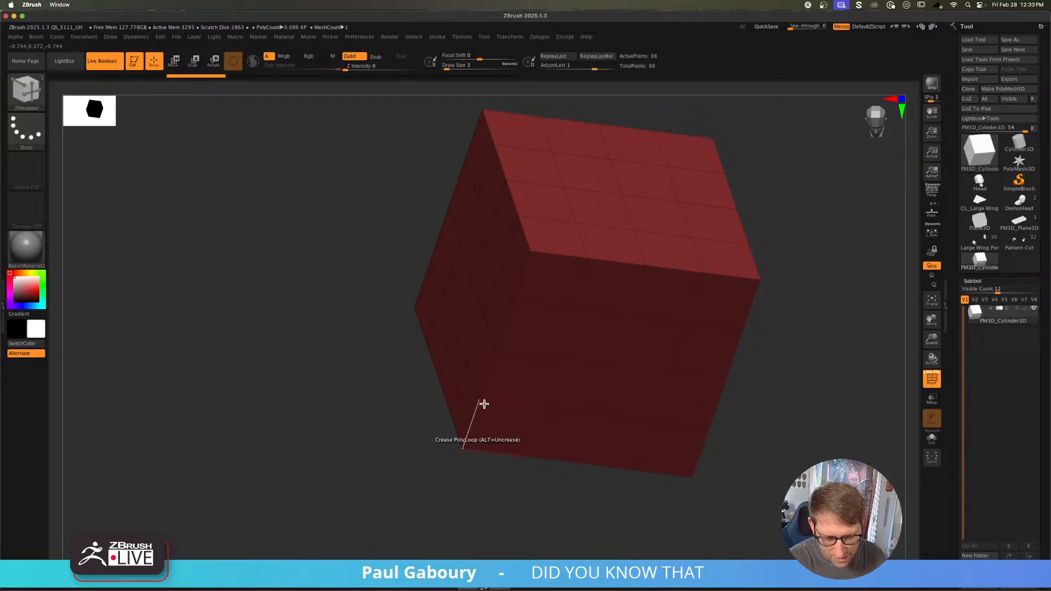
Step: Switch the Crease target back to EdgeLoop Complete and crease the loop through the cube's near vertical corner edge
key("space")
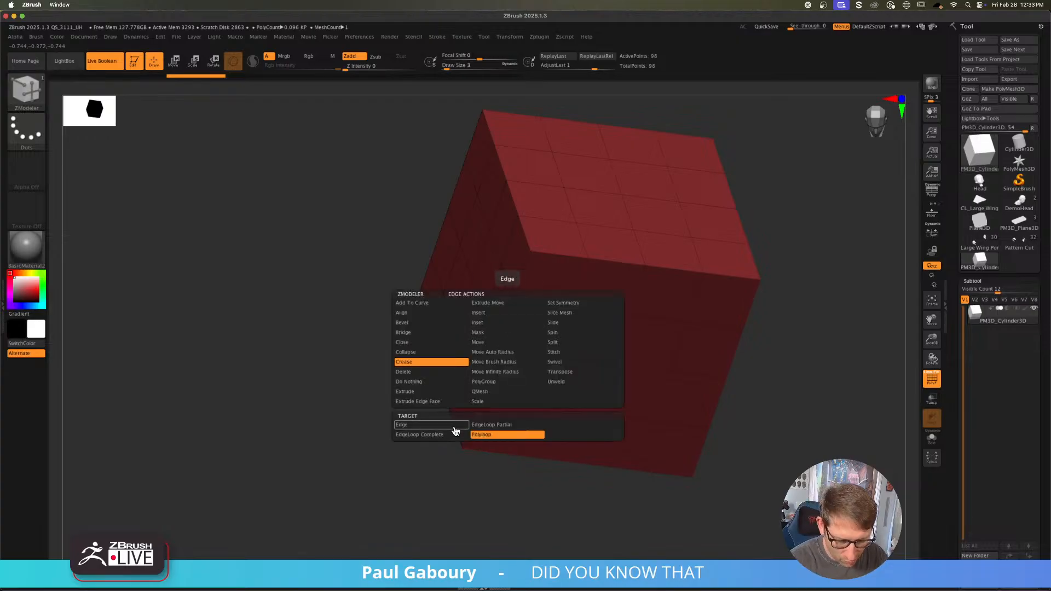
left_click(420, 435)
right_click_drag(492, 364, 485, 420)
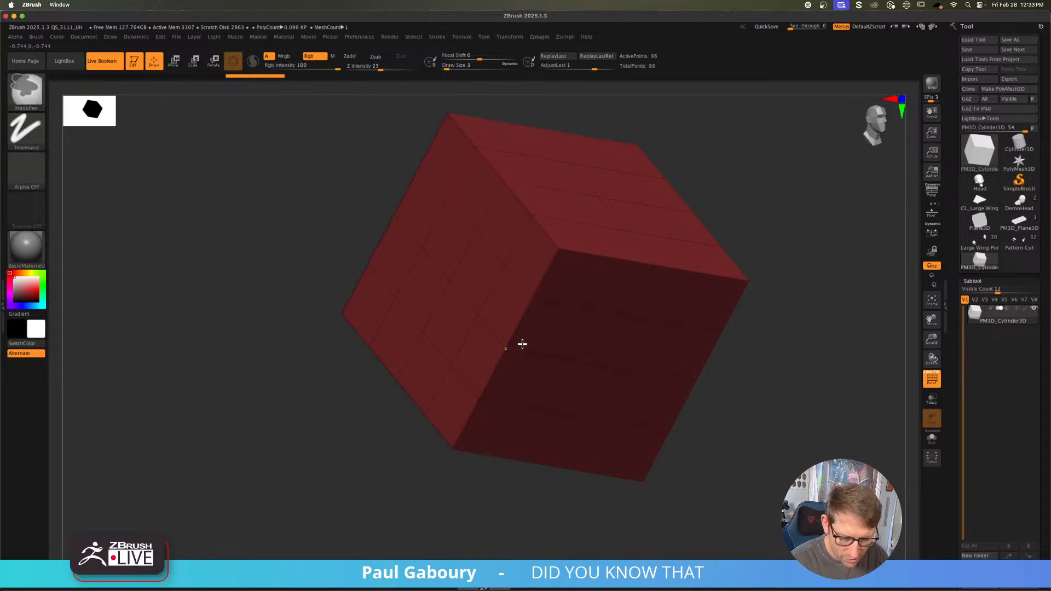
Step: Switch the Crease target to EdgeLoop Partial and assign the whole cube to a new polygroup
key("space")
left_click(539, 391)
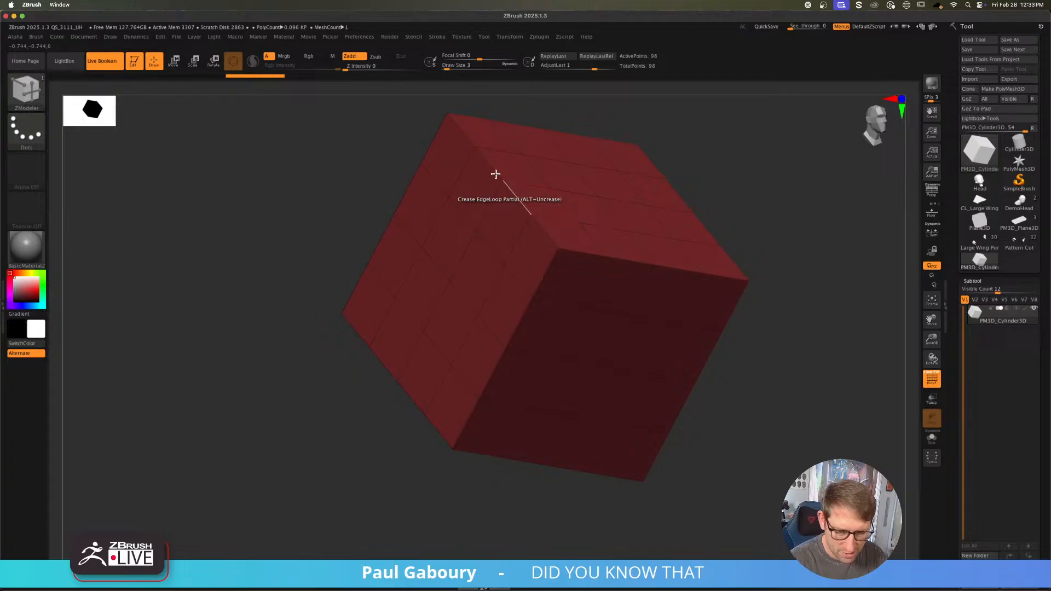
key("ctrl")
key("ctrl+w")
key("ctrl+w")
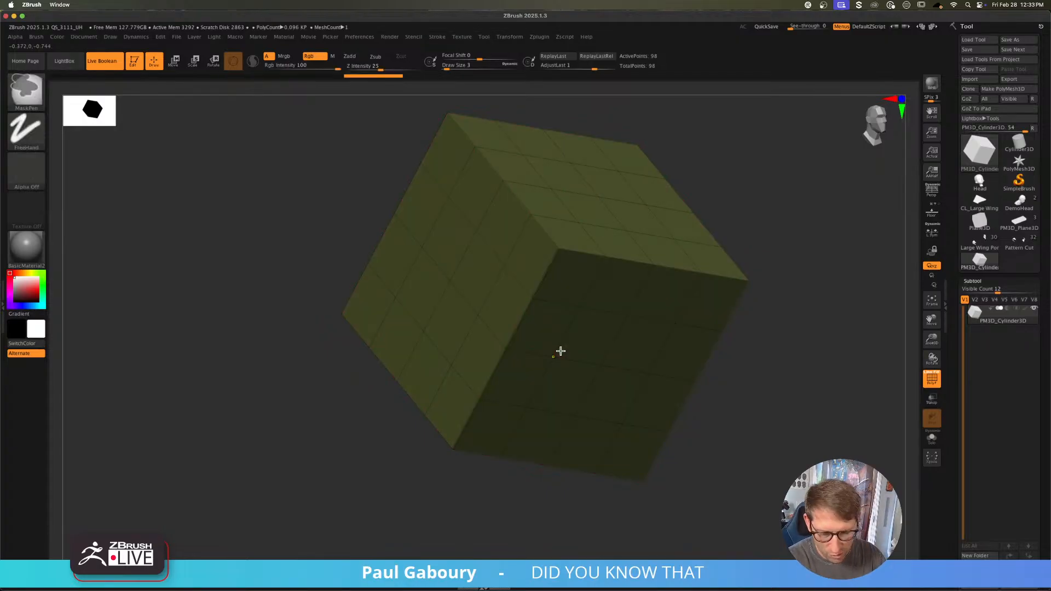
mouse_move(560, 255)
right_mouse_down("ctrl")
mouse_move(567, 268)
mouse_move(523, 312)
mouse_move(563, 240)
right_mouse_up("ctrl")
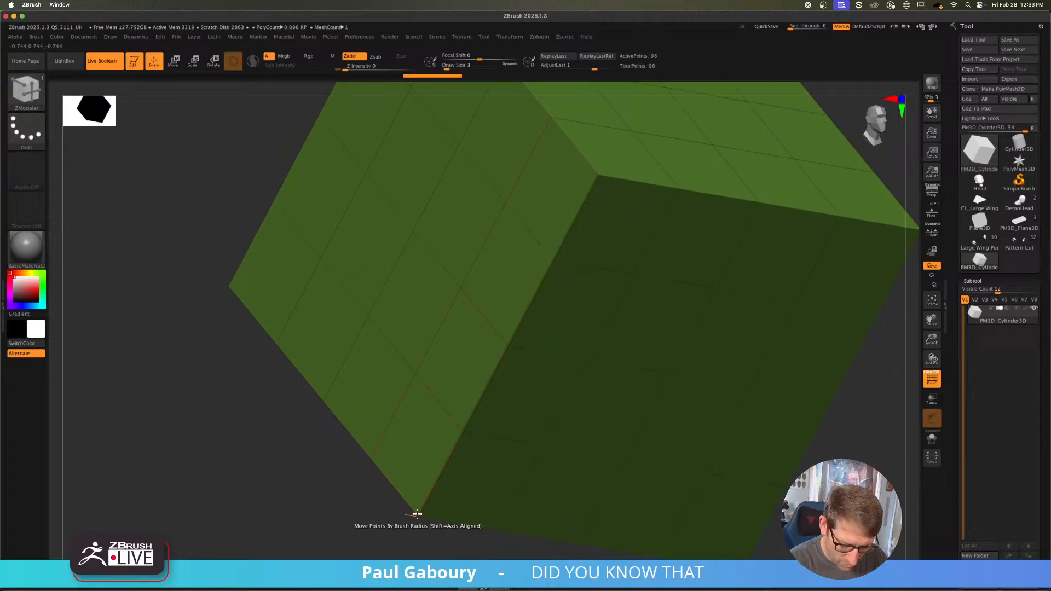
right_click_drag(431, 457, 411, 537, "alt")
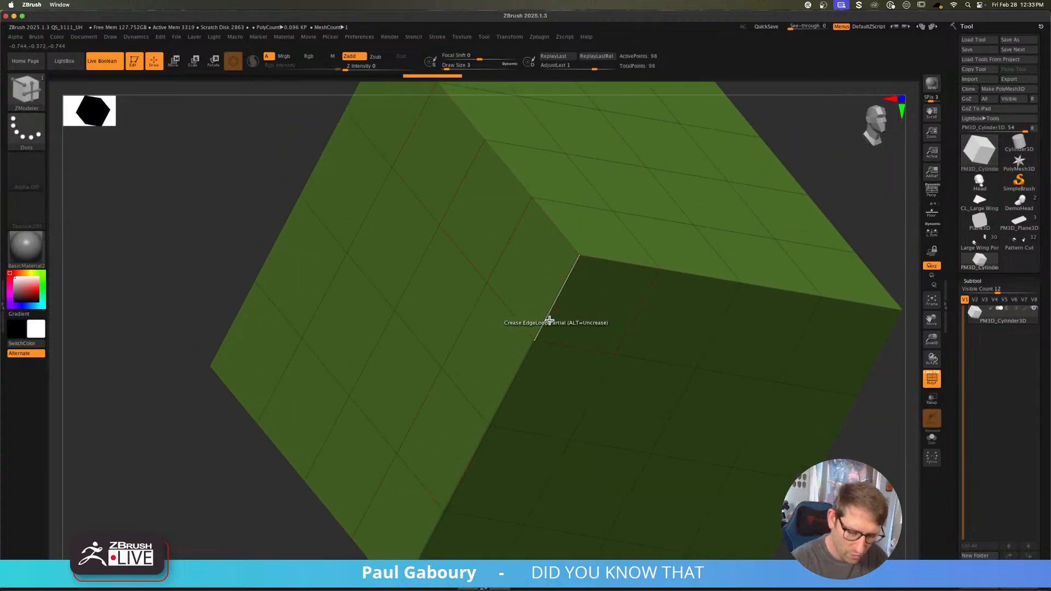
Step: Set the Crease target to EdgeLoop Complete and regroup the whole cube as a single polygroup
key("space")
left_click(463, 434)
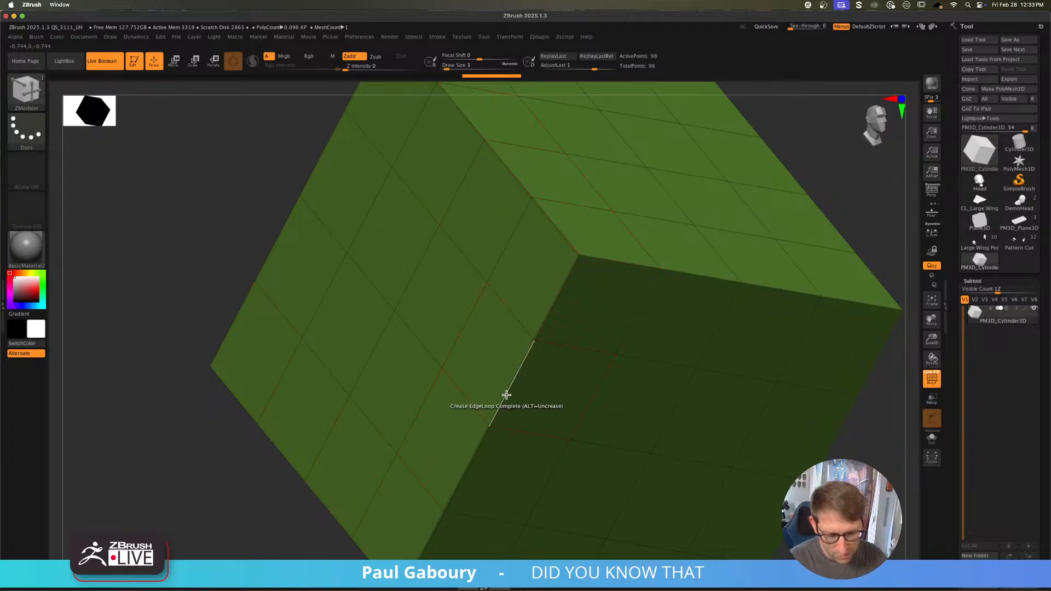
key("ctrl")
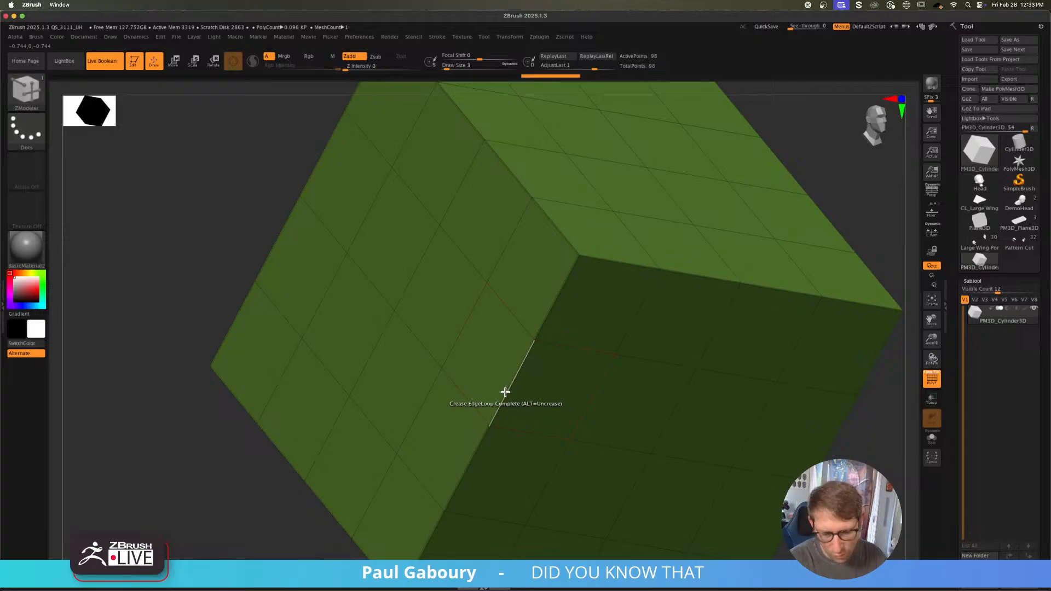
key("ctrl")
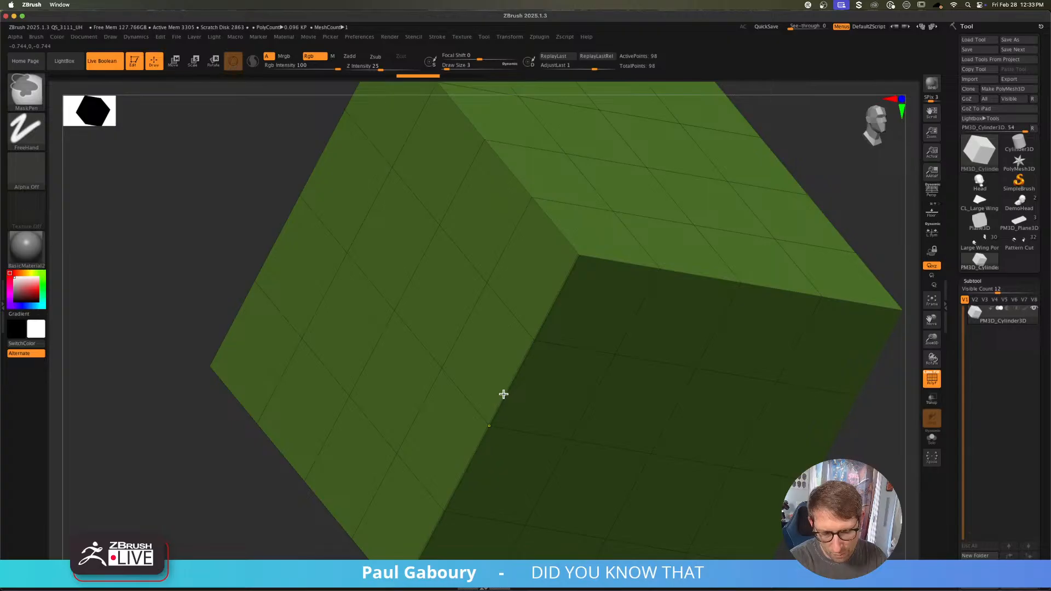
key("ctrl+a")
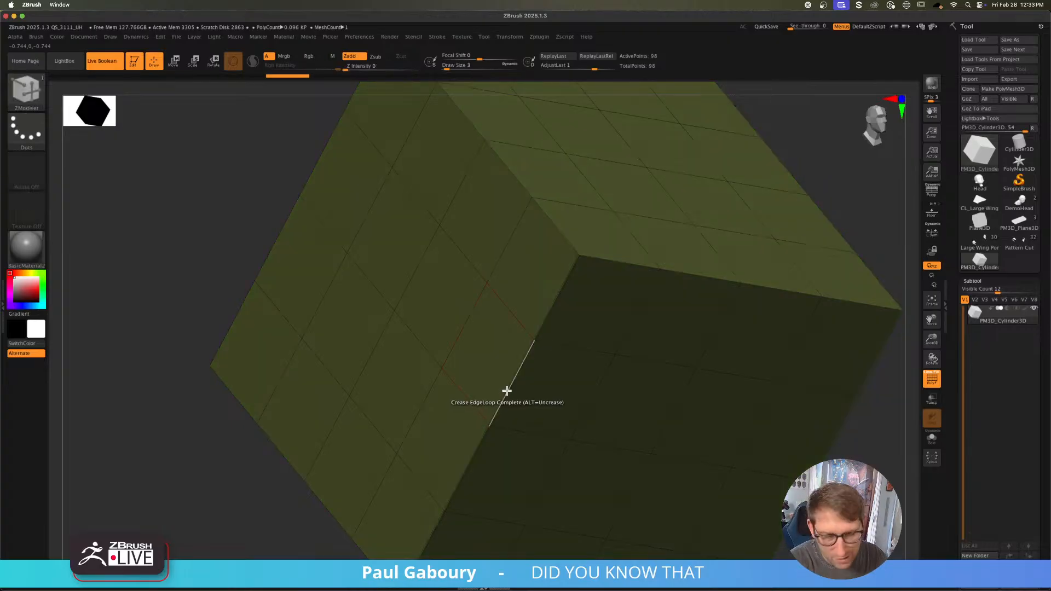
right_click_drag(512, 392, 492, 414, "alt")
right_click_drag(516, 322, 532, 368, "ctrl")
key("ctrl+w")
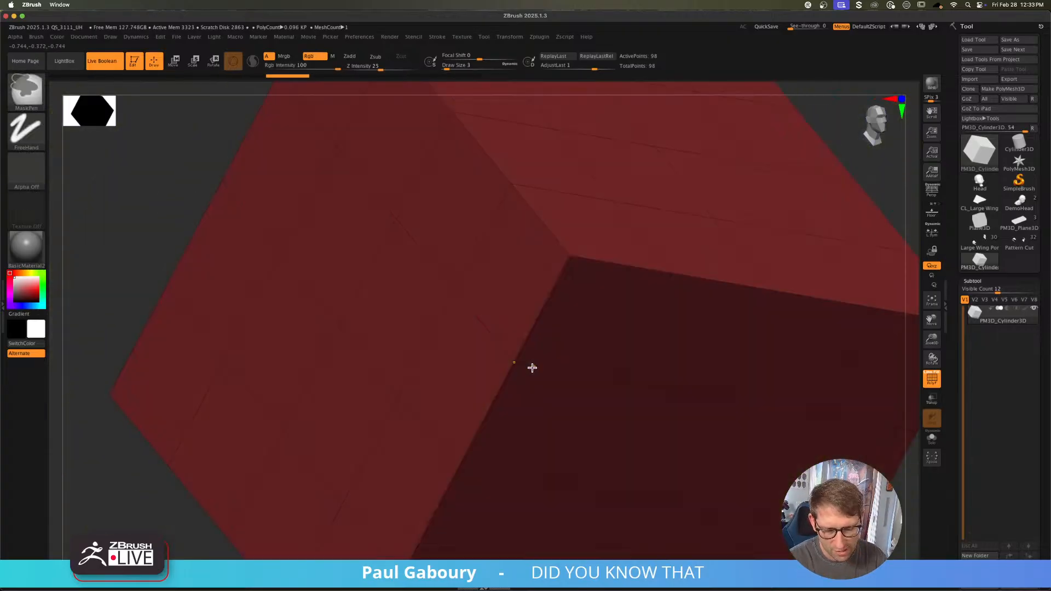
key("ctrl+w")
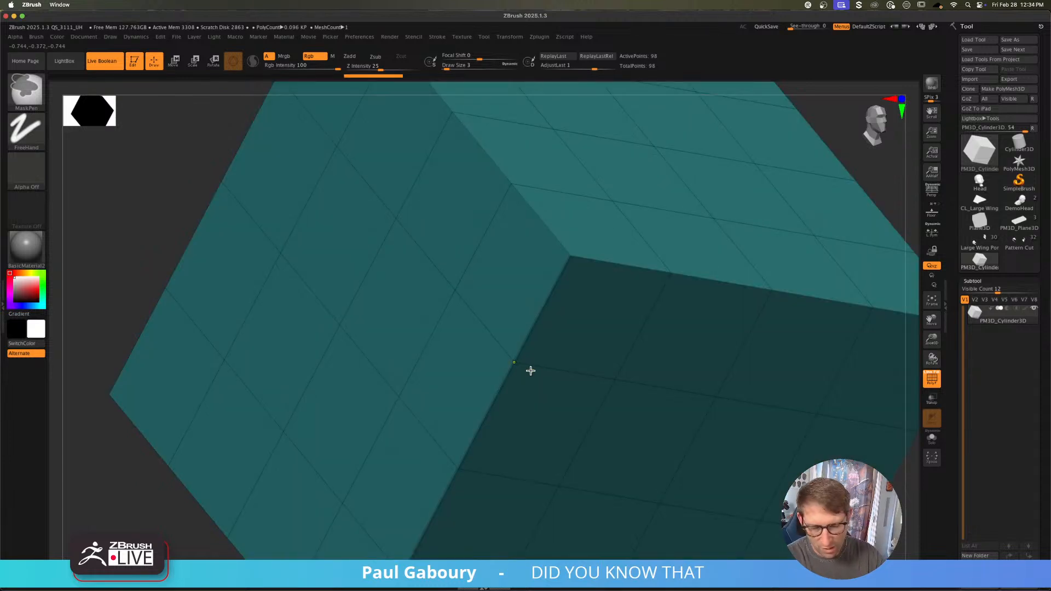
Step: Hide the polygroup colour fill and wireframe, and preview the cube with Dynamic Subdivision turned on
left_click(934, 378)
right_click_drag(664, 394, 523, 368)
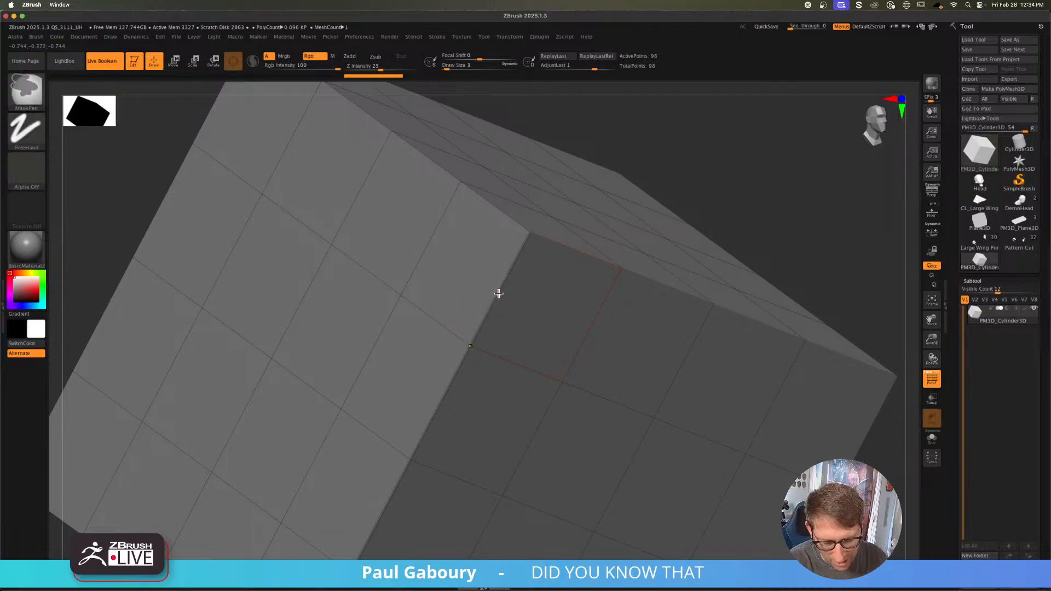
mouse_move(497, 294)
right_mouse_down("ctrl")
mouse_move(531, 303)
mouse_move(458, 406)
right_mouse_up("ctrl")
mouse_move(481, 350)
right_mouse_down("ctrl")
mouse_move(484, 366)
mouse_move(492, 329)
right_mouse_up("ctrl")
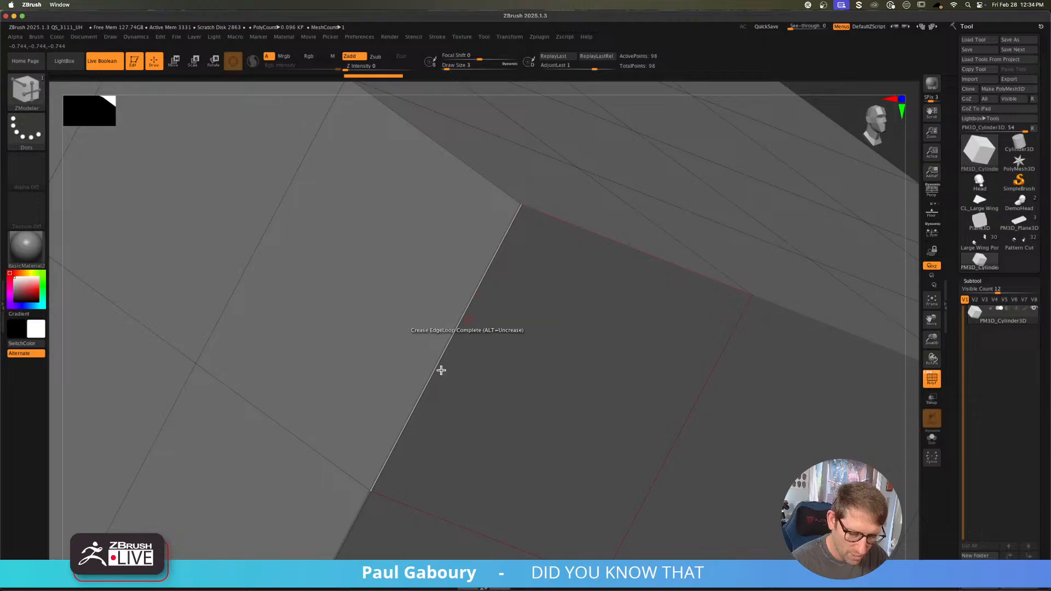
key("d")
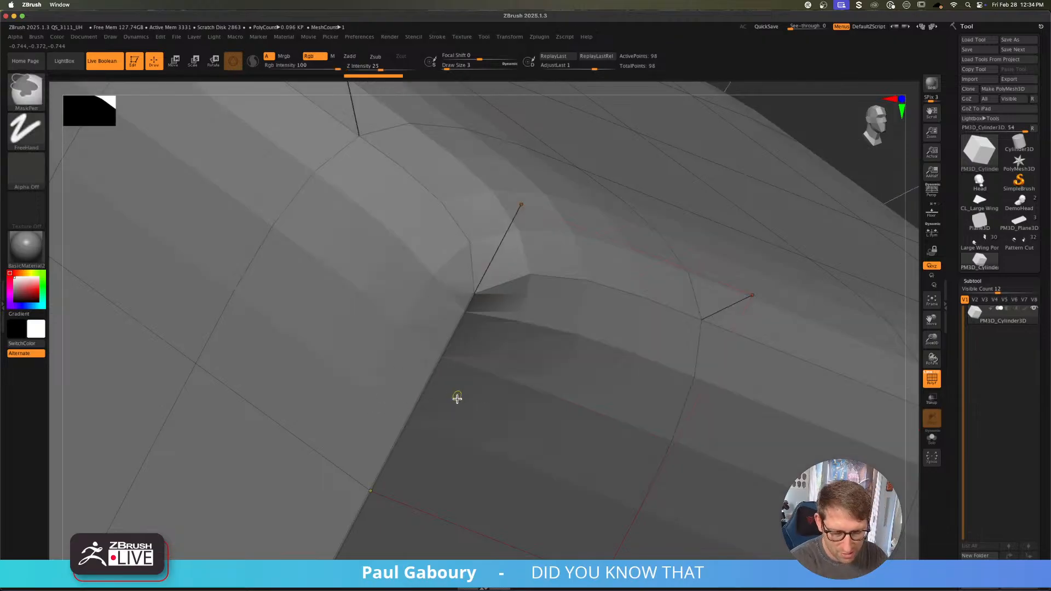
right_click_drag(458, 397, 488, 344, "ctrl")
key("shift+f")
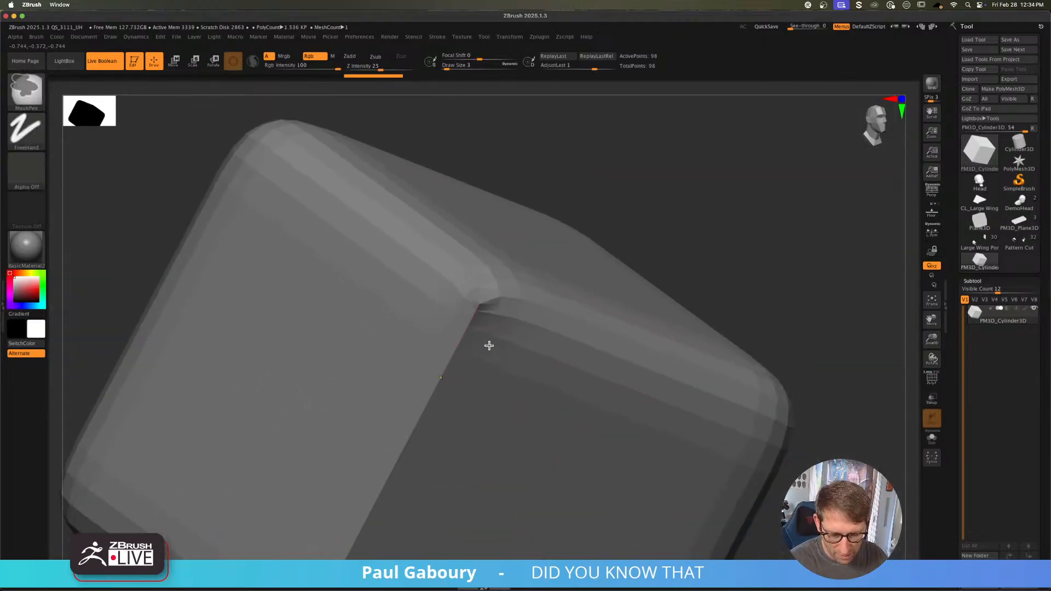
Step: Set the cube's Dynamic Subdiv SmoothSubdiv level to 5
left_click(978, 283)
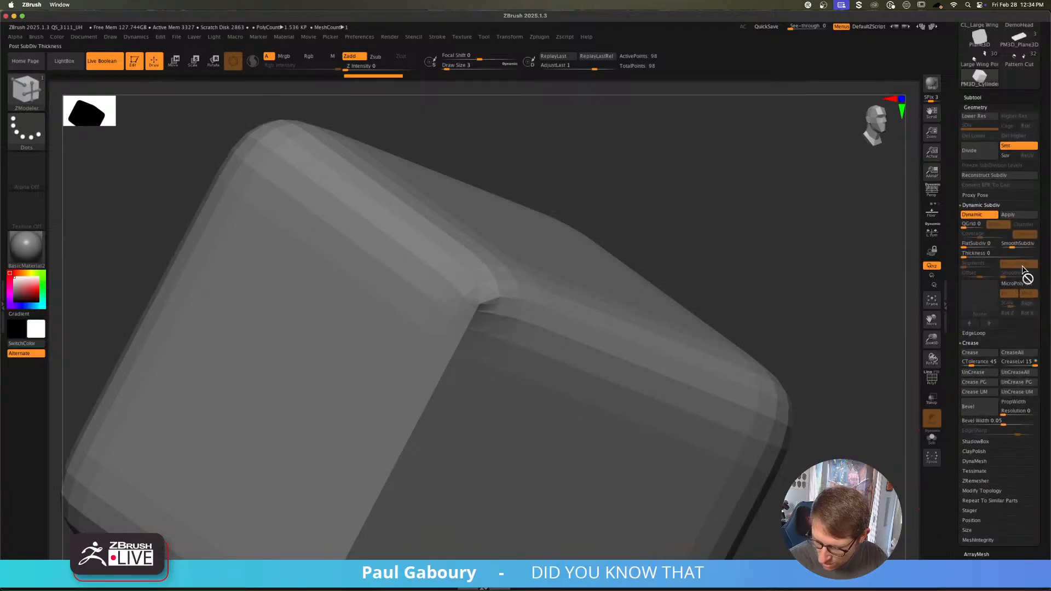
left_click_drag(1010, 246, 1028, 245)
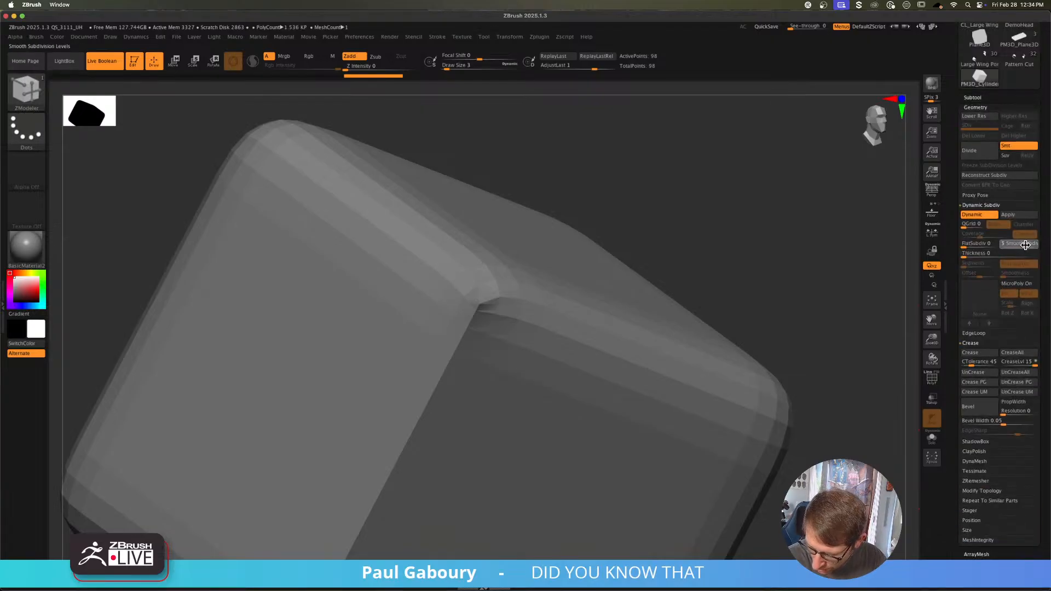
mouse_move(479, 445)
right_mouse_down("alt")
mouse_move(516, 387)
mouse_move(506, 397)
right_mouse_up("alt")
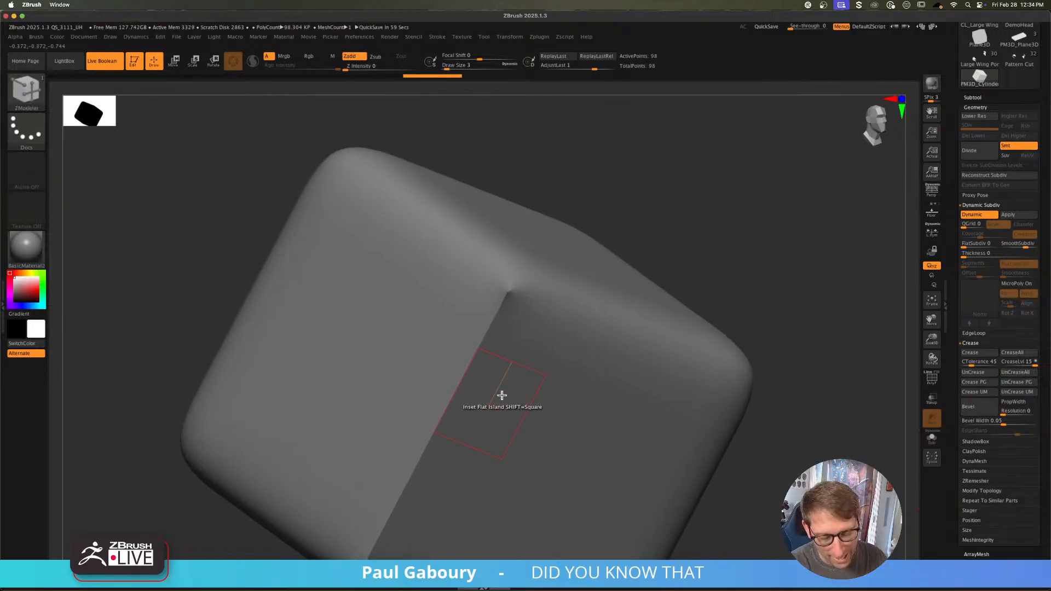
right_click_drag(500, 395, 510, 389, "ctrl")
Step: Test EdgeLoop Complete creasing on the smoothed cube's near vertical corner edge, undoing each attempt
left_click(445, 416)
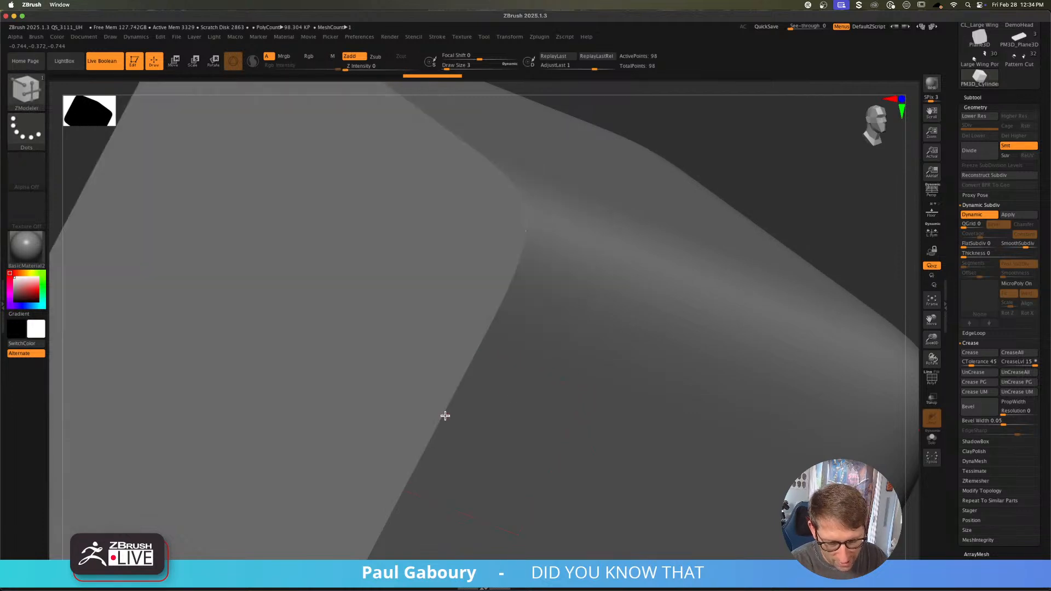
mouse_move(450, 425)
right_mouse_down("ctrl")
mouse_move(437, 441)
mouse_move(422, 415)
right_mouse_up("ctrl")
key("ctrl+z")
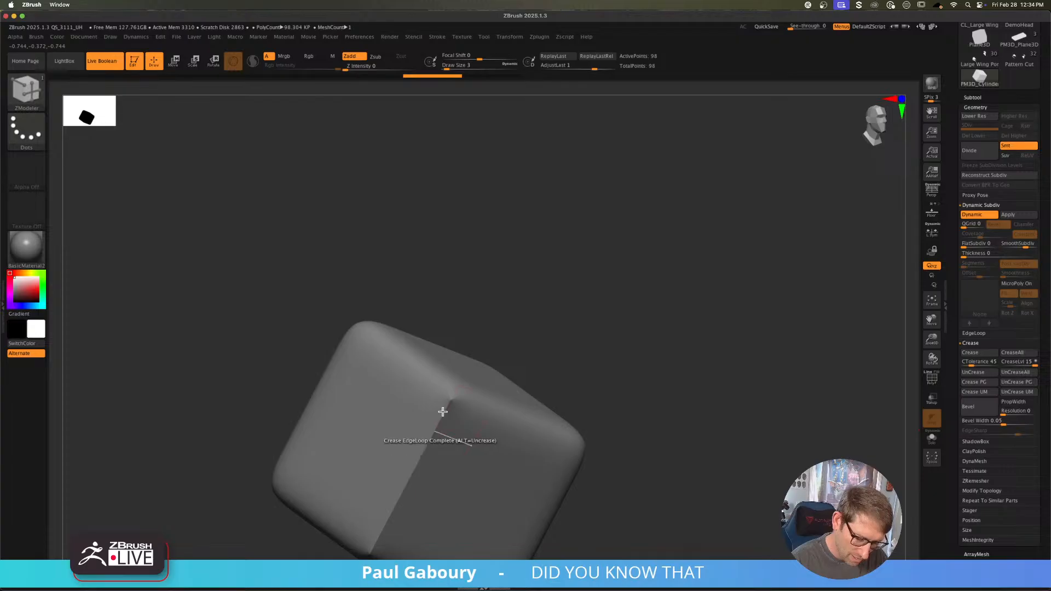
left_click(426, 449)
key("ctrl+z")
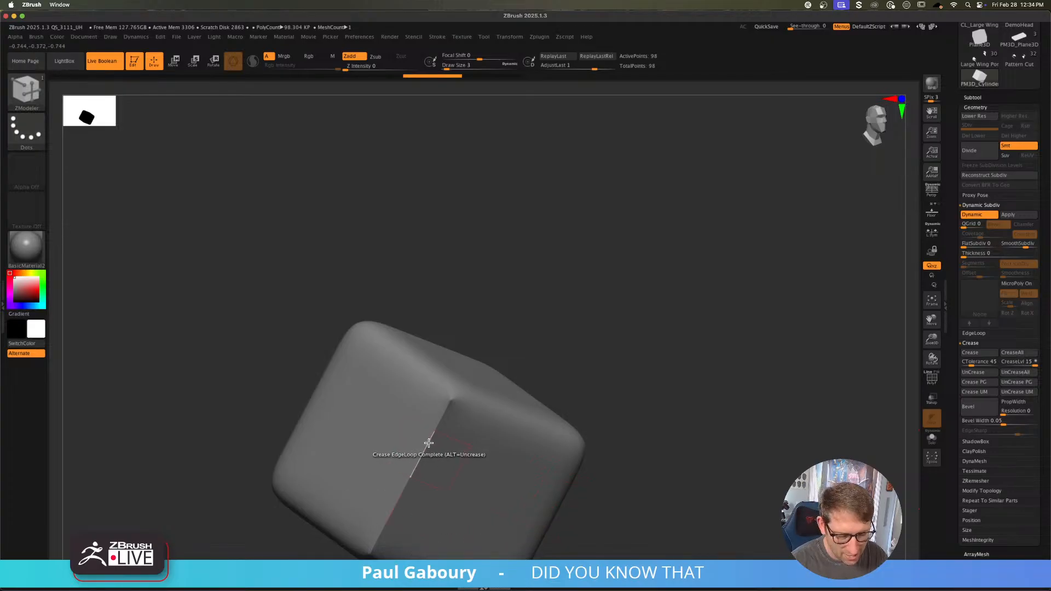
Step: Compare the crease loops around the two faces sharing the near corner edge, using undo and redo and finally undoing both
left_click(426, 444)
mouse_move(497, 453)
right_mouse_down("alt")
mouse_move(491, 417)
mouse_move(520, 339)
mouse_move(502, 399)
right_mouse_up("alt")
key("ctrl+z")
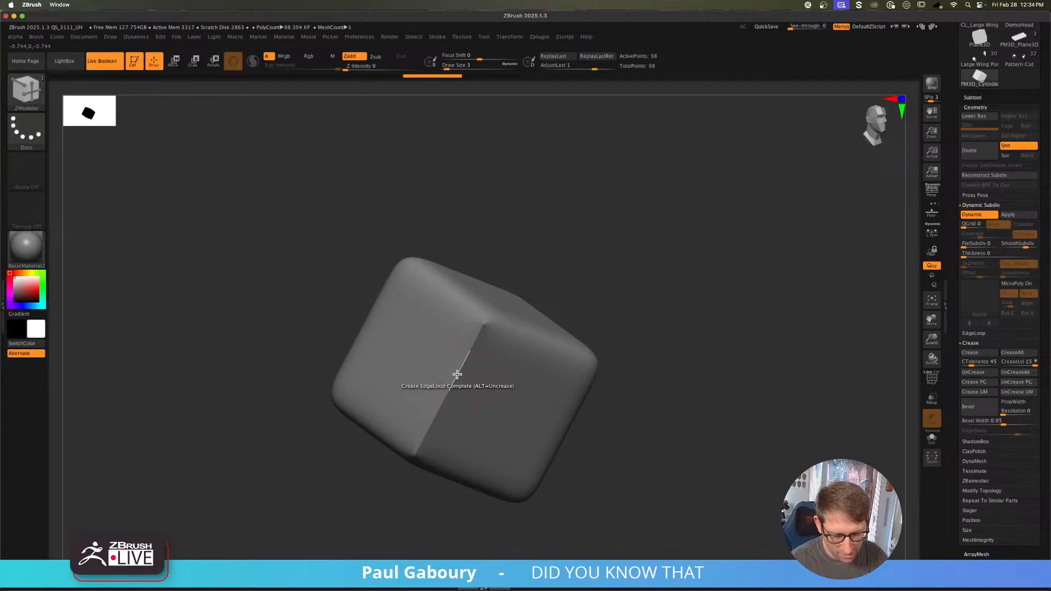
key("ctrl+shift+z")
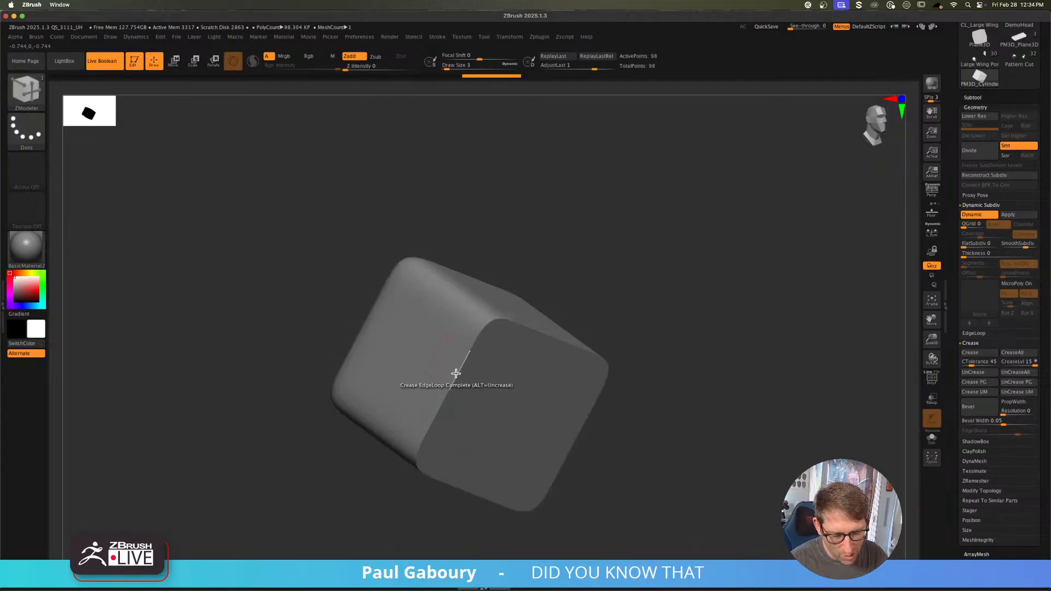
key("ctrl+z")
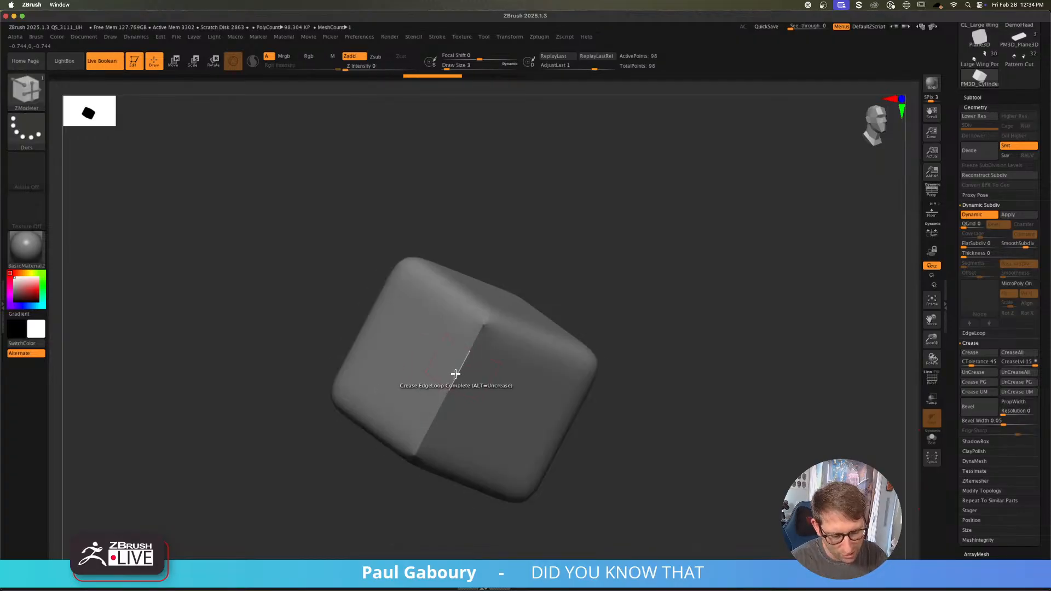
left_click(457, 376)
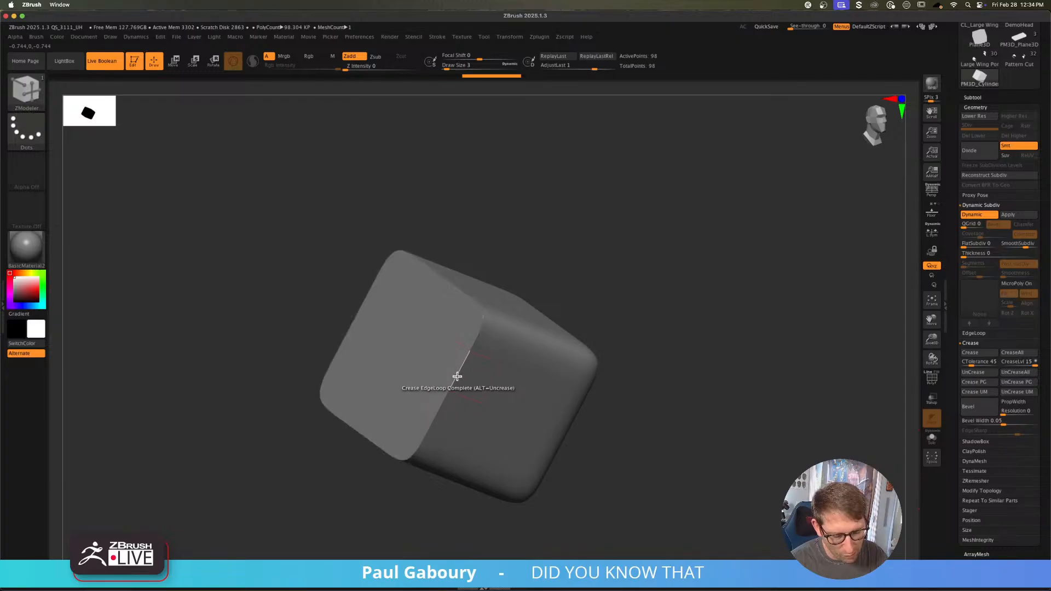
key("ctrl+z")
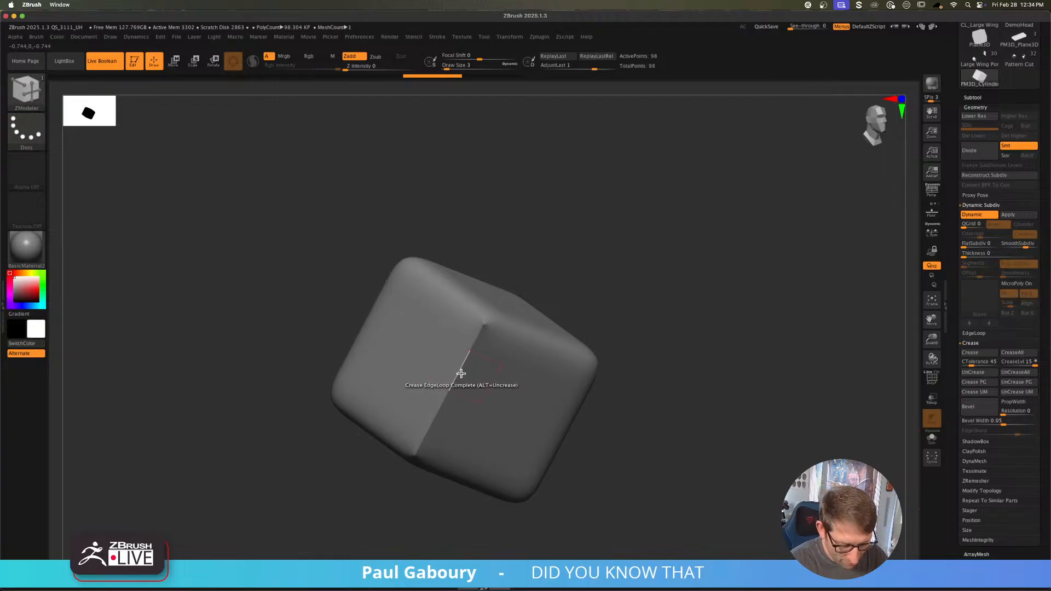
Step: Try creasing and uncreasing from the near corner edge, finishing with that edge's old crease removed and the right-hand face's complete loop creased
left_click(460, 374)
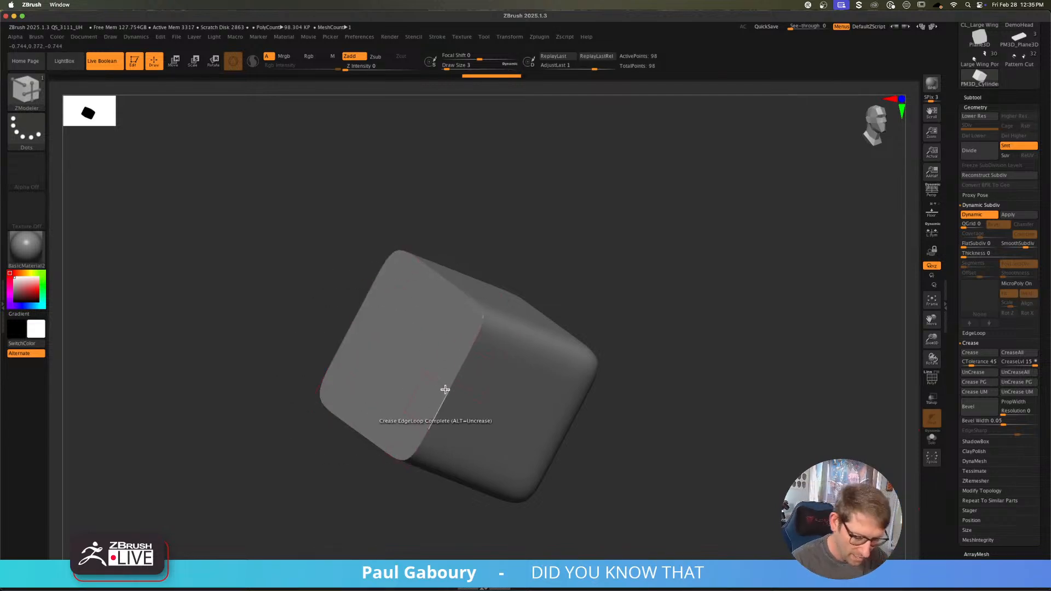
left_click(461, 371, "alt")
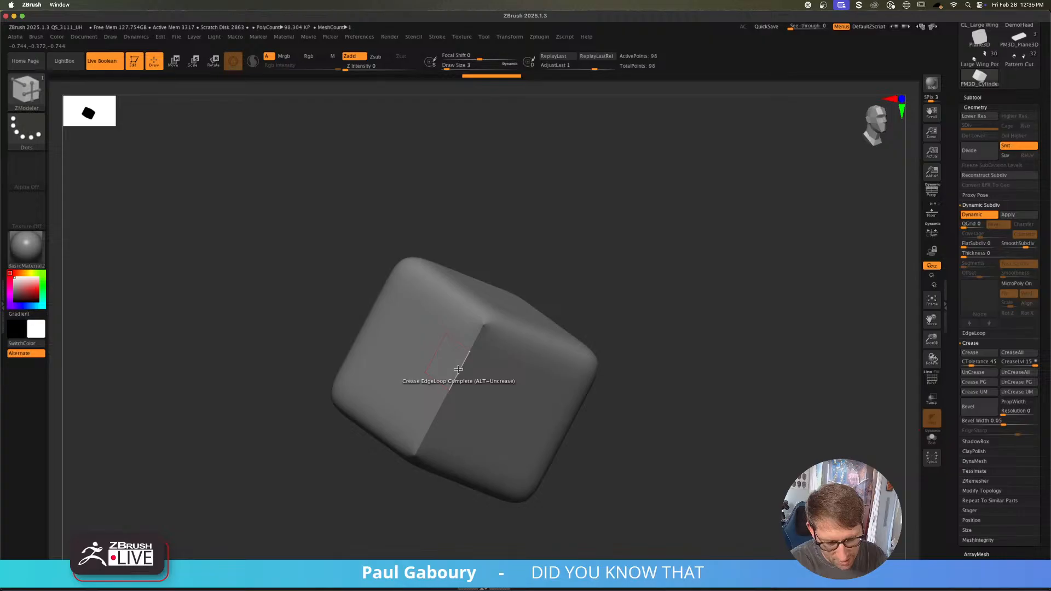
key("super+z")
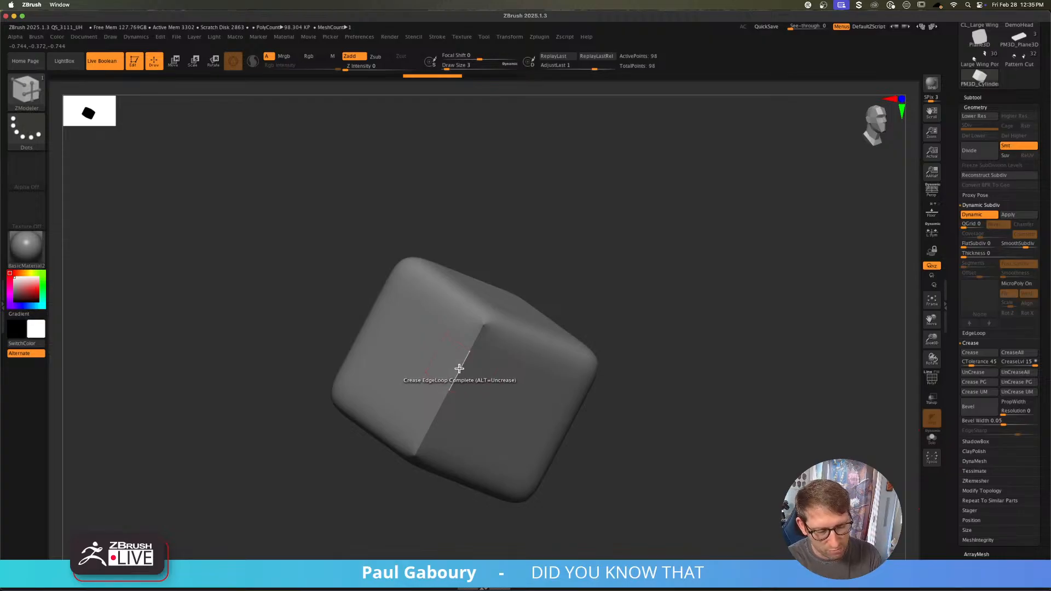
left_click(459, 369, "alt")
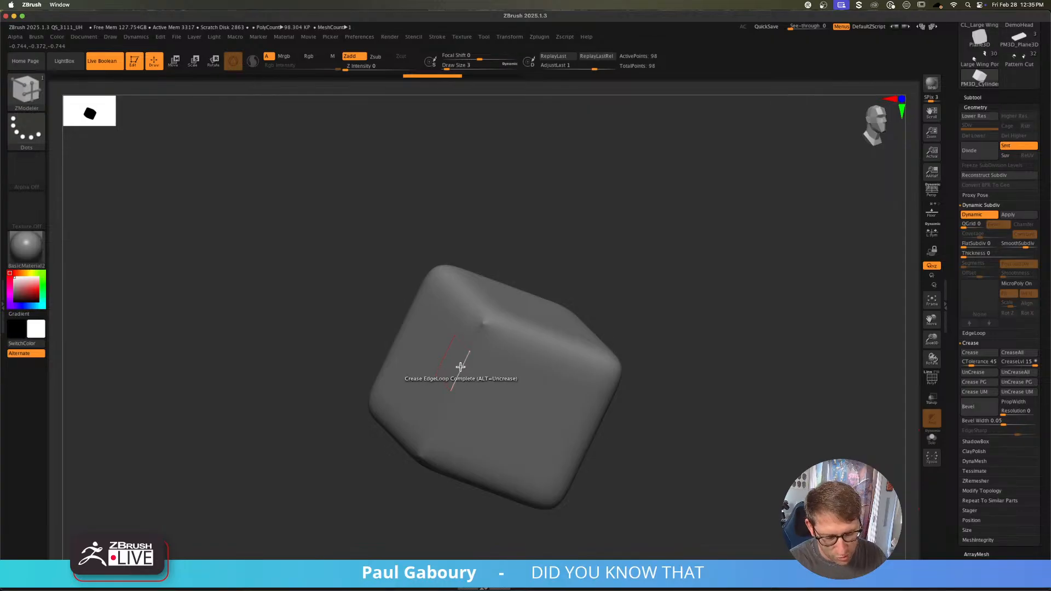
left_click(459, 368)
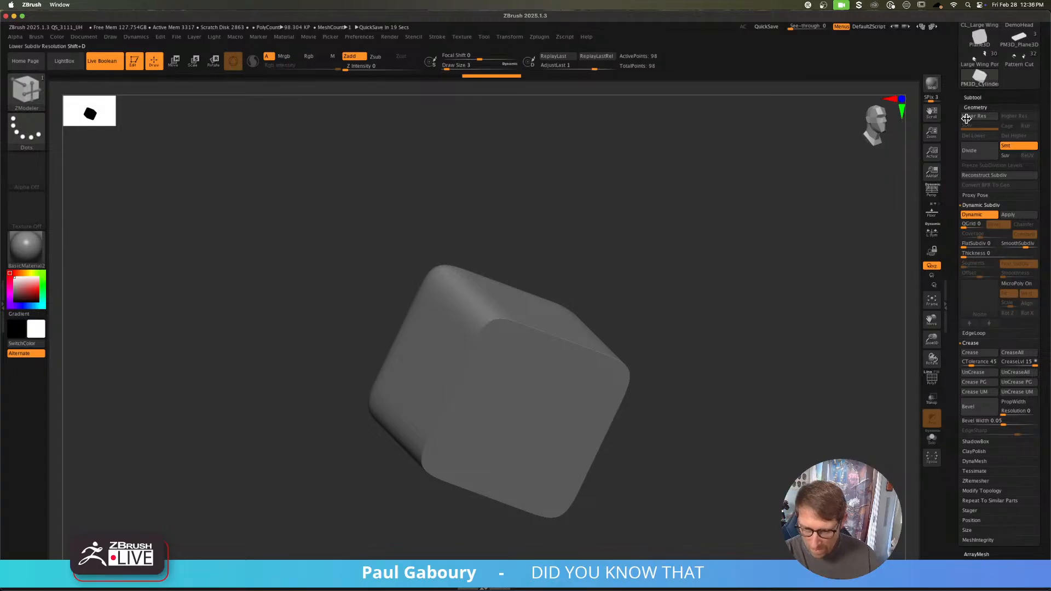
Step: Enable Polypaint Colorize for the cube and reopen its subtool list
left_click(976, 100)
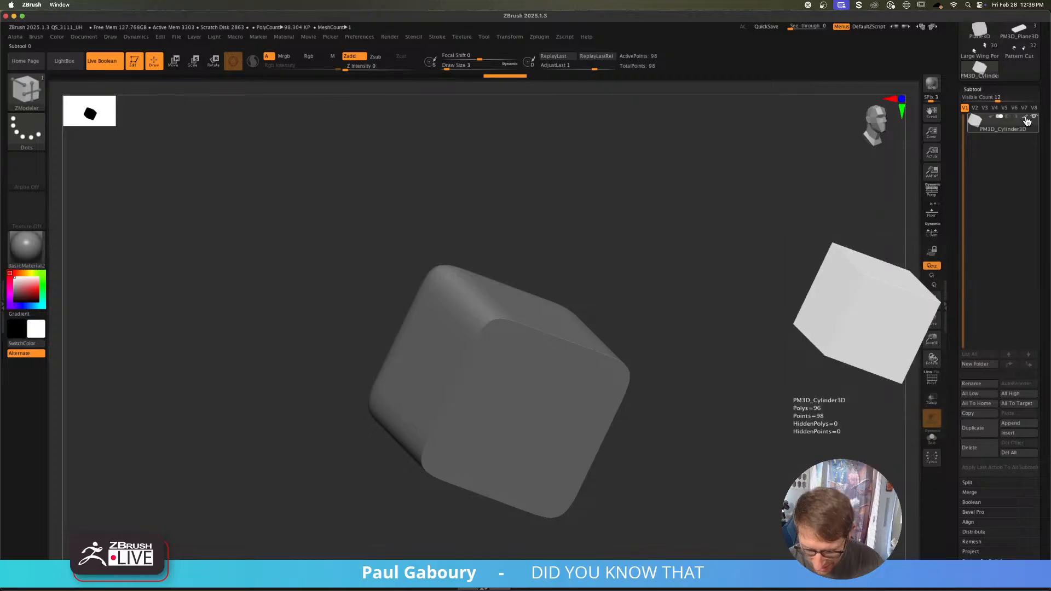
left_click(973, 89)
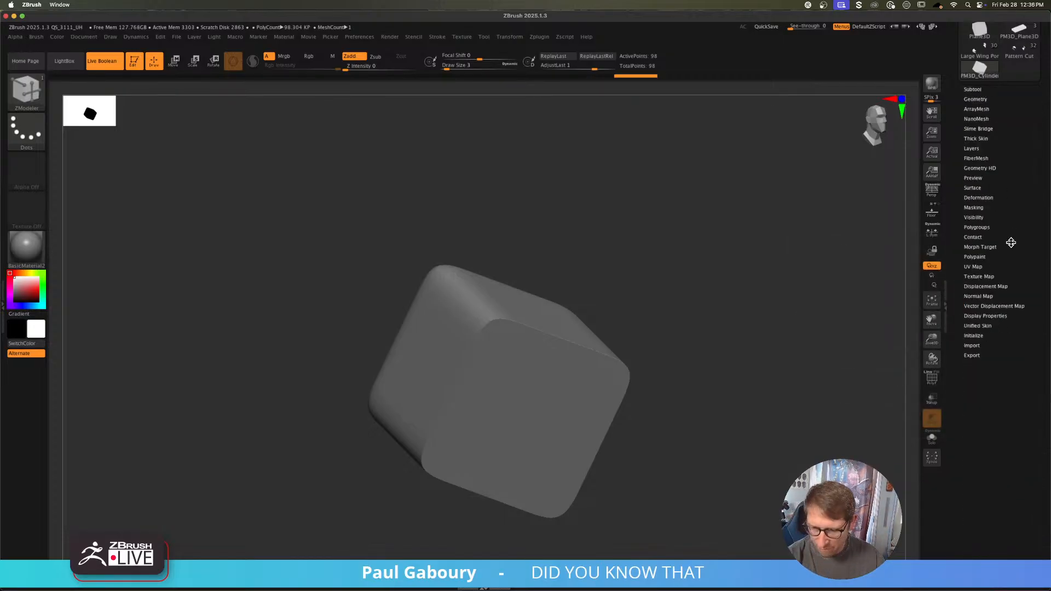
left_click(974, 256)
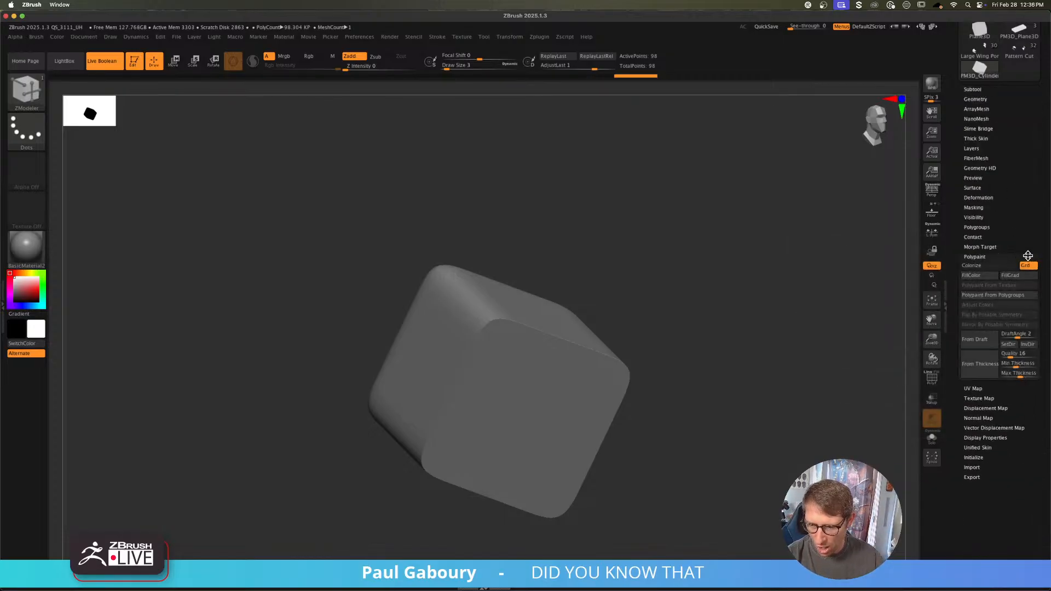
left_click(991, 267)
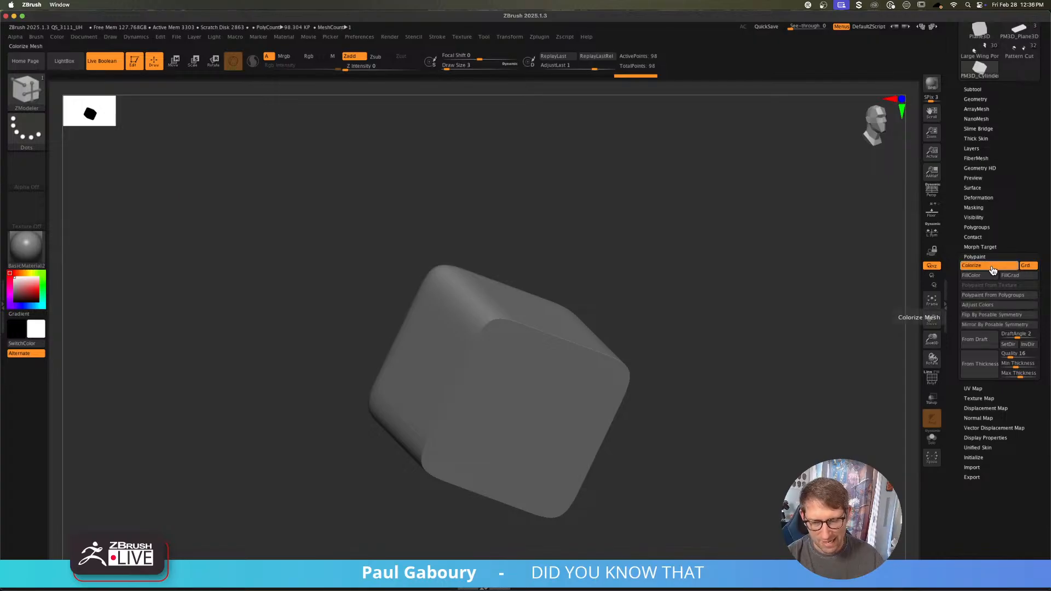
left_click(974, 89)
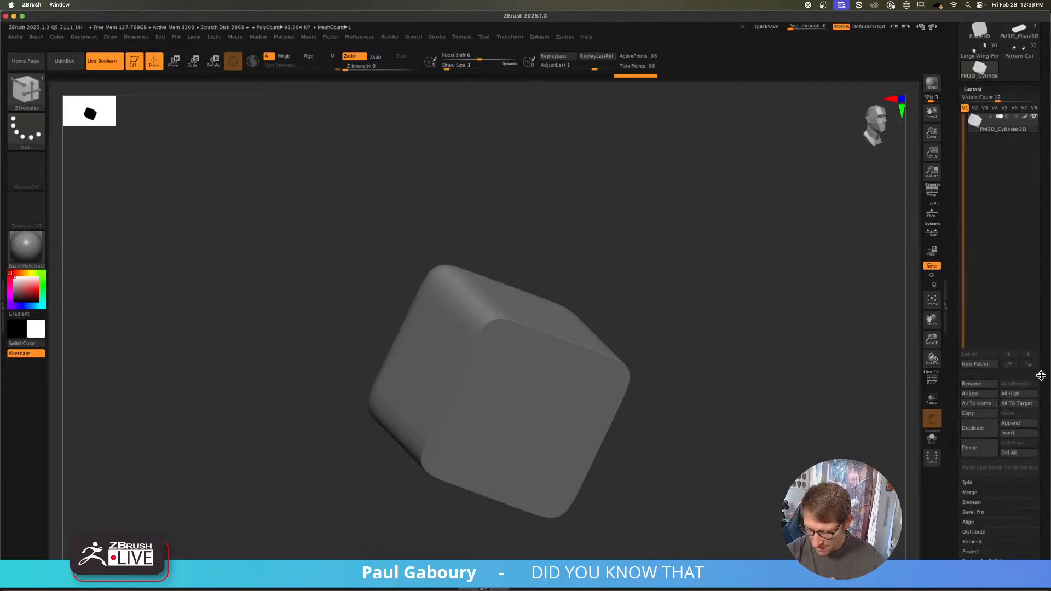
Step: Toggle the test cube's Polypaint Colorize off and on, shortening the subtool list's Visible Count to 1 and restoring it to 12
left_click_drag(999, 97, 962, 99)
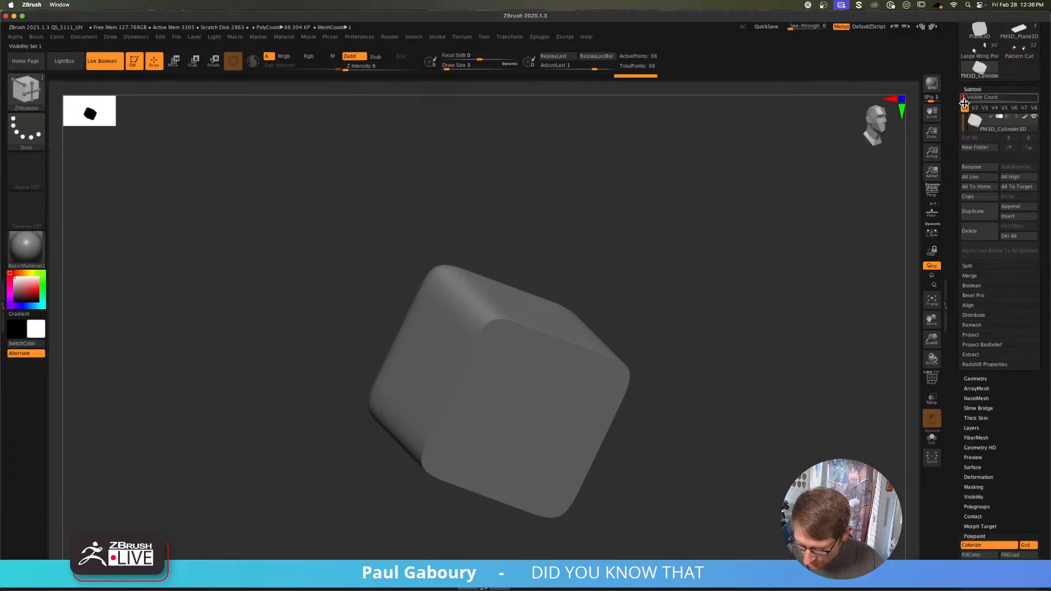
left_click(995, 546)
left_click(997, 548)
left_click(998, 549)
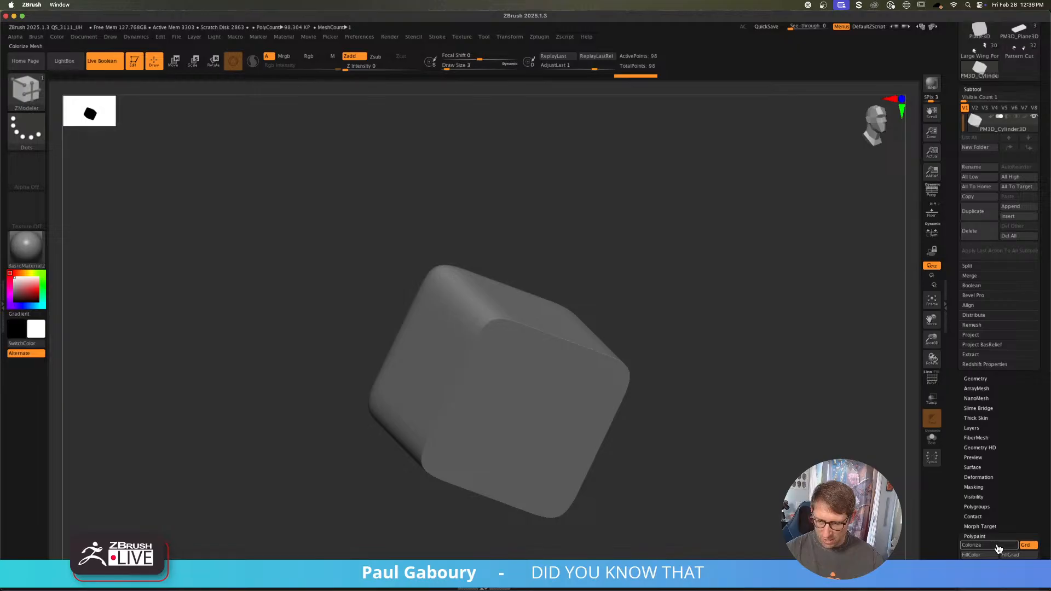
left_click(996, 549)
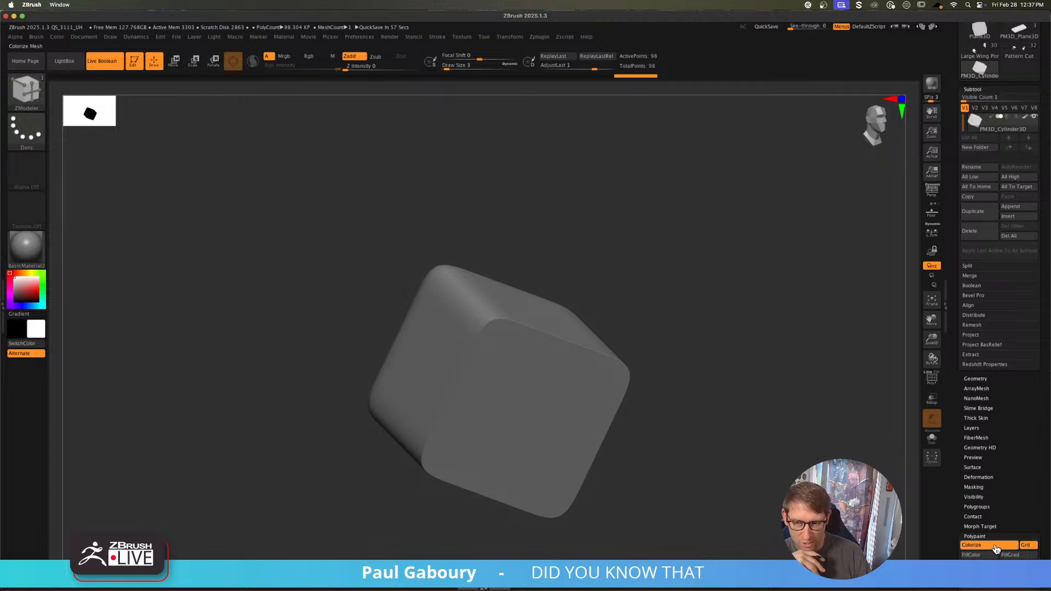
left_click_drag(967, 100, 997, 99)
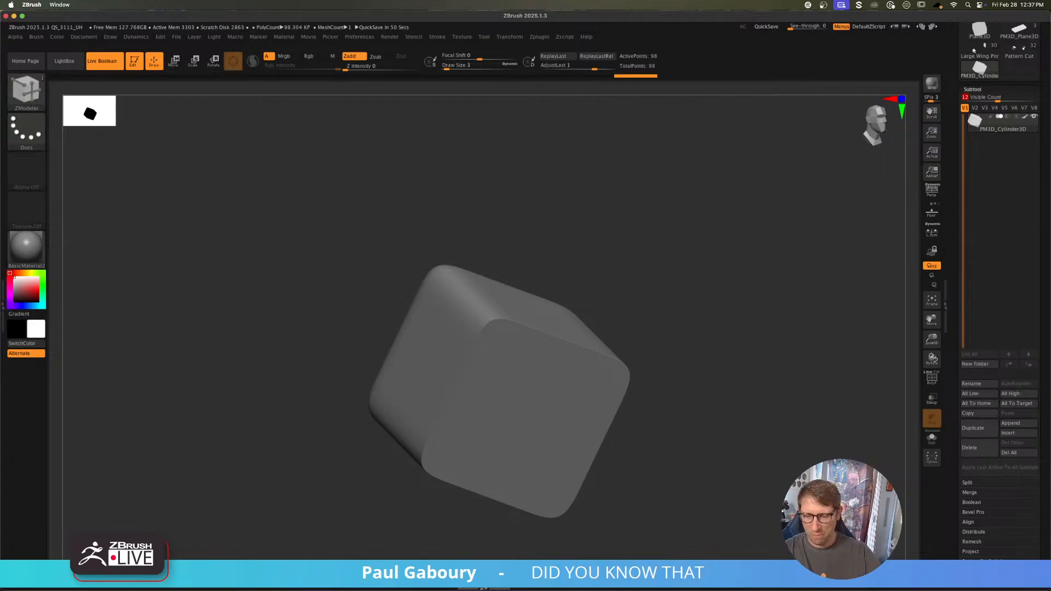
Step: Switch to the Pattern Cut starfighter tool, select the Large Wing Portion for Engine 2 subtool with PolyFrame on, and isolate it in Solo
left_click_drag(791, 367, 768, 366)
left_click_drag(950, 186, 942, 301)
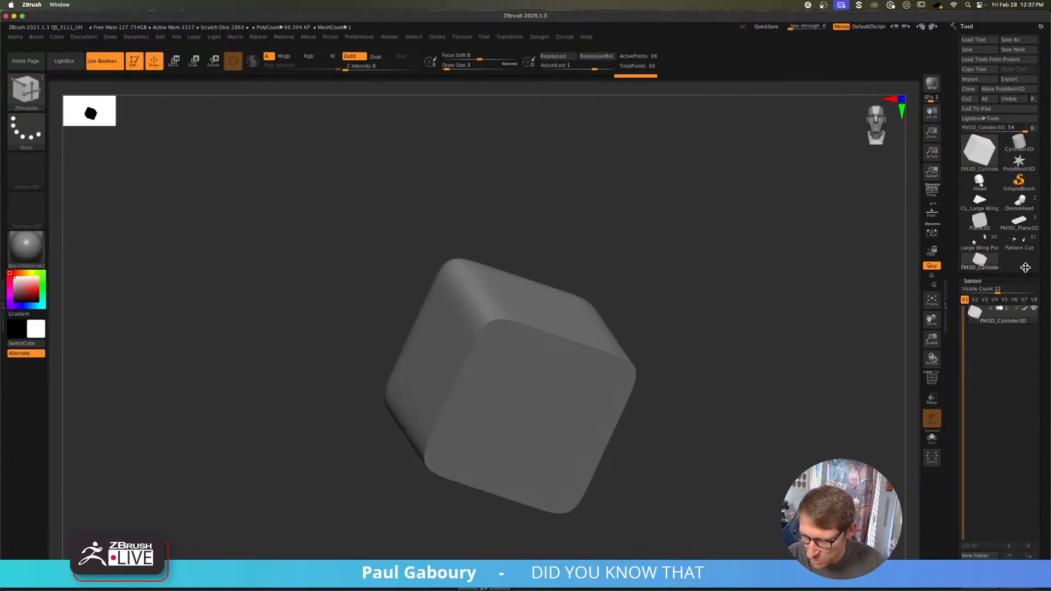
left_click(1013, 249)
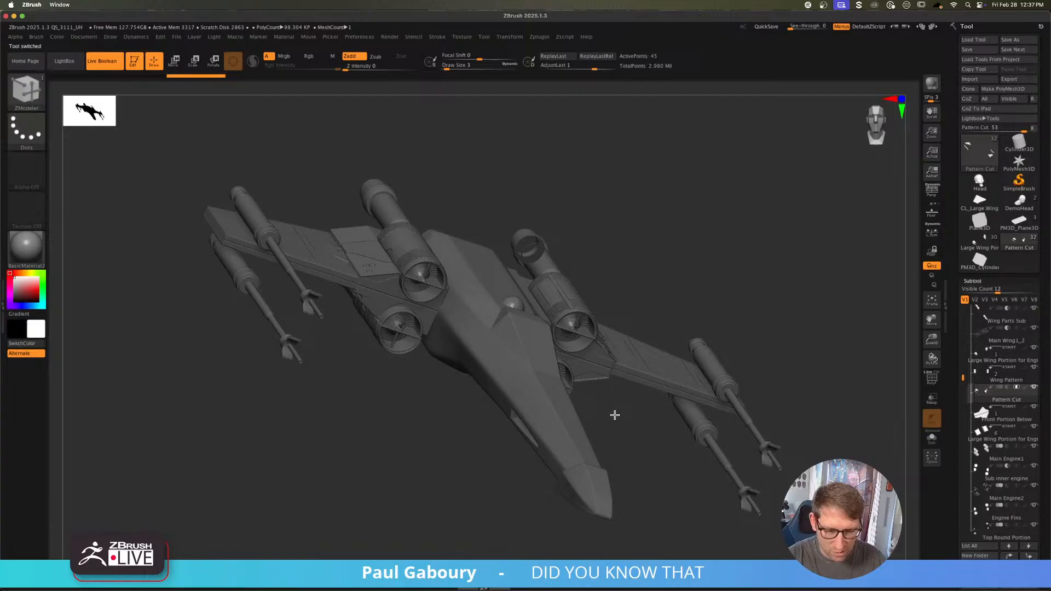
mouse_move(614, 413)
left_mouse_down()
mouse_move(612, 429)
mouse_move(666, 522)
left_mouse_up()
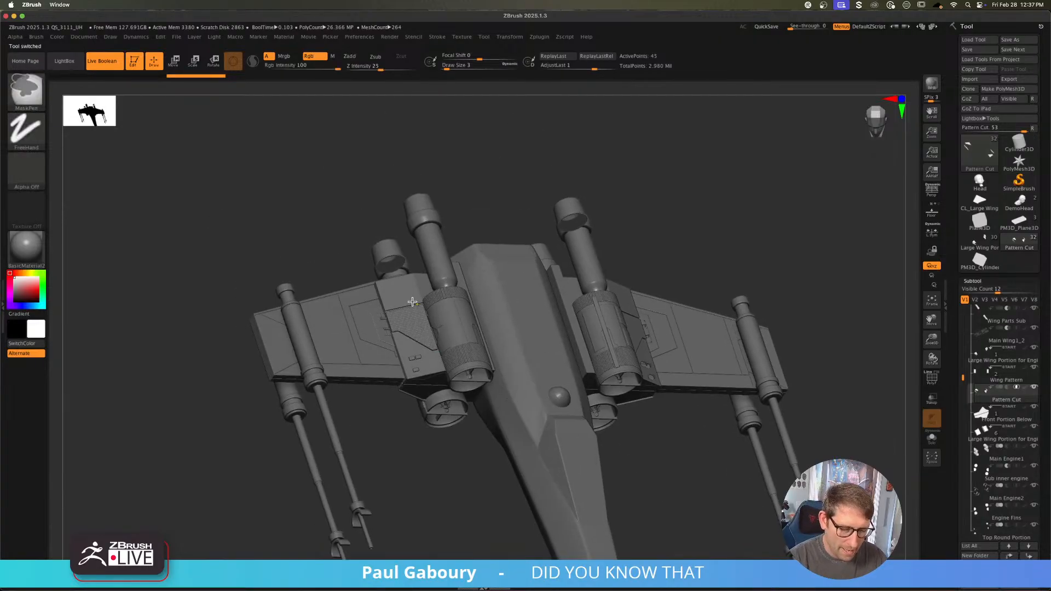
right_click_drag(415, 298, 459, 350, "ctrl")
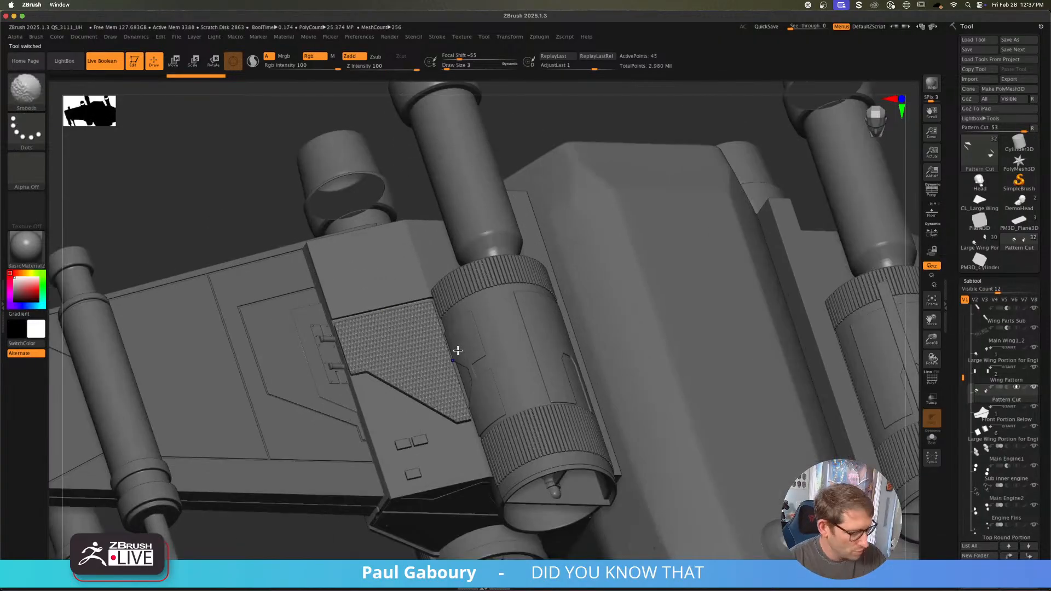
key("shift+f")
left_click(431, 440, "alt")
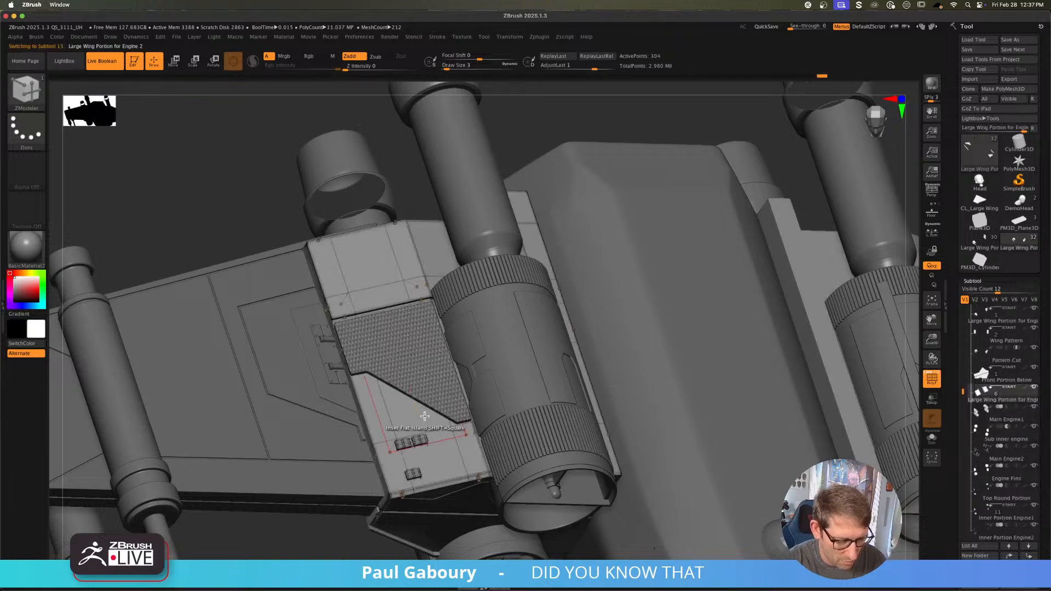
left_click(938, 377)
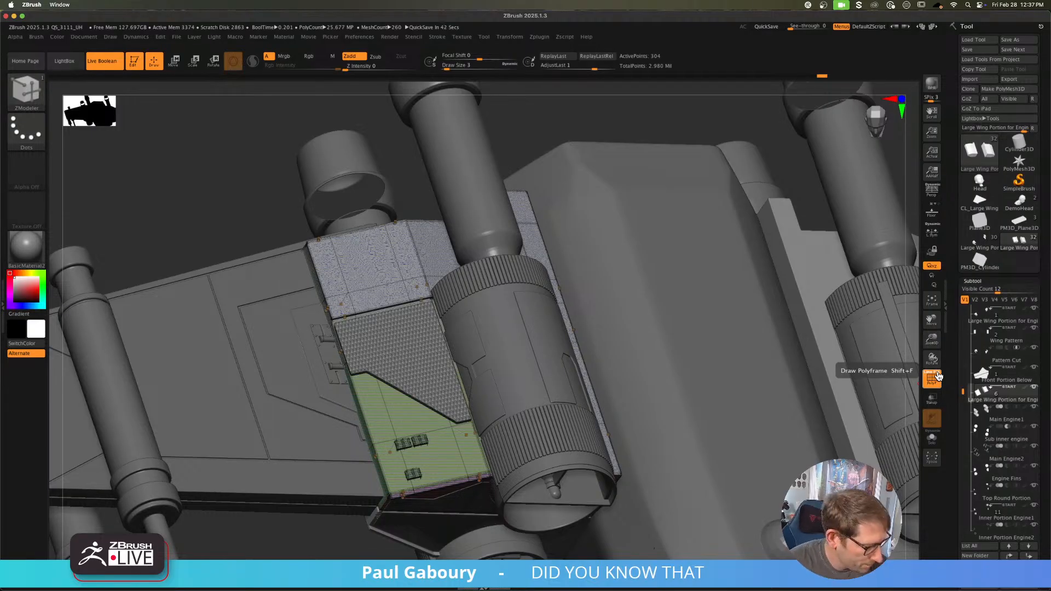
left_click(932, 437)
Step: Set the ZModeler polygon action to QMesh with A Single Poly and bring the sloped edge strip flush with the side wall
right_click_drag(518, 471, 476, 430, "ctrl")
right_click_drag(531, 407, 551, 428, "alt")
mouse_move(598, 393)
right_mouse_down("shift")
mouse_move(612, 392)
mouse_move(594, 387)
right_mouse_up("shift")
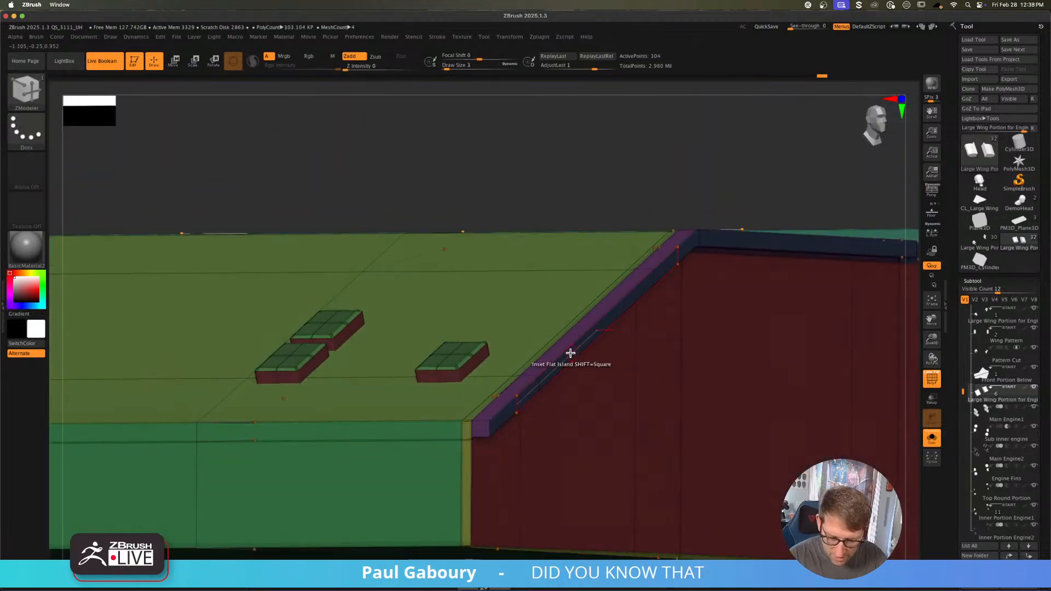
key("space")
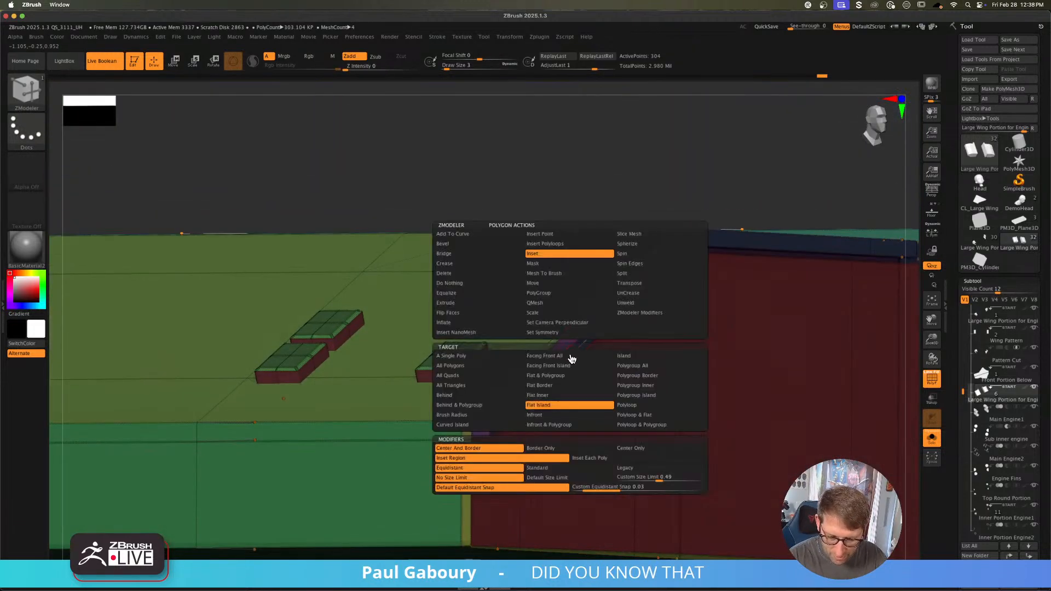
left_click(555, 304)
left_click(454, 356)
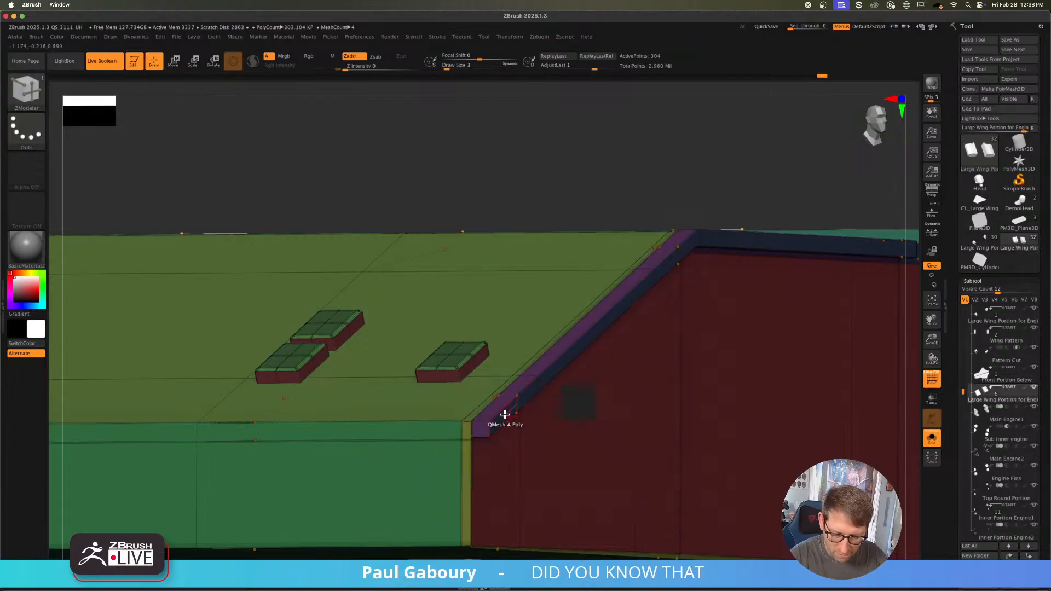
left_click(496, 418)
left_click(589, 338)
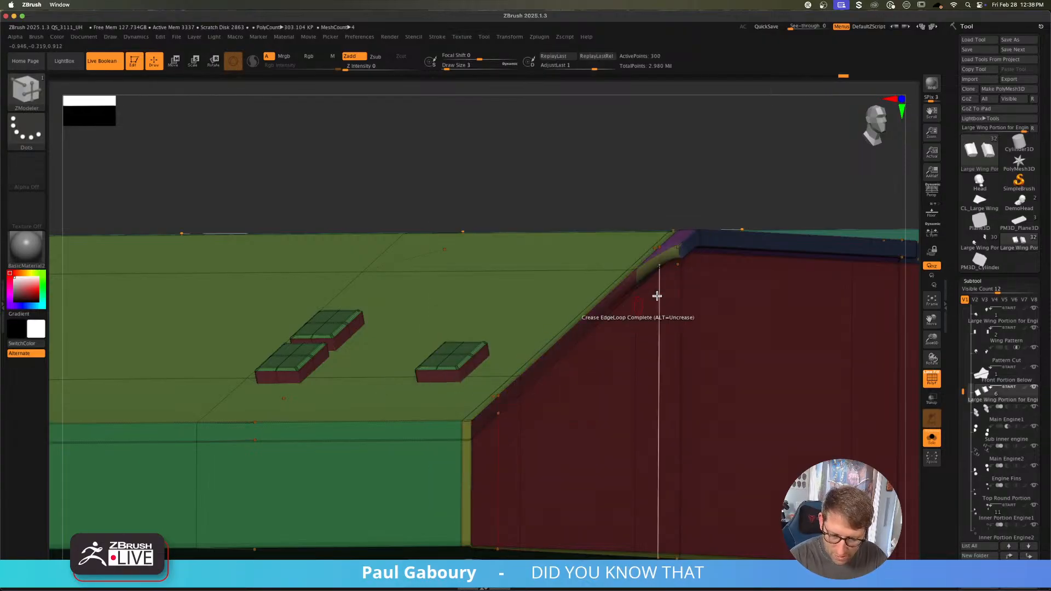
Step: QMesh the remaining edge-strip polygons from the bend toward the far corner flush with the side wall
right_click_drag(684, 262, 606, 340, "alt")
left_click(614, 324)
left_click(659, 317)
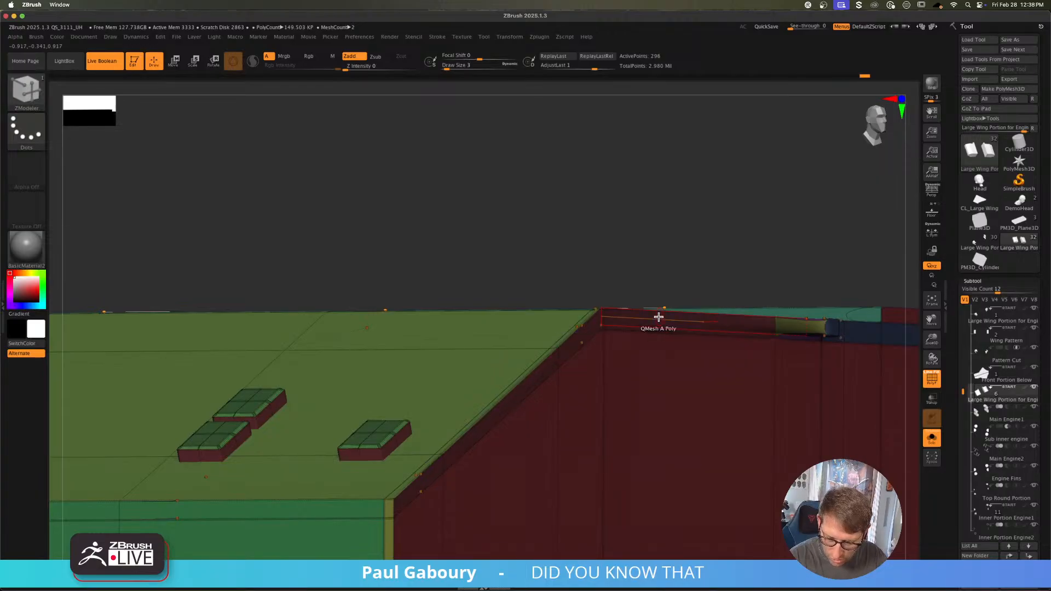
right_click_drag(796, 345, 661, 365, "alt")
left_click(619, 362)
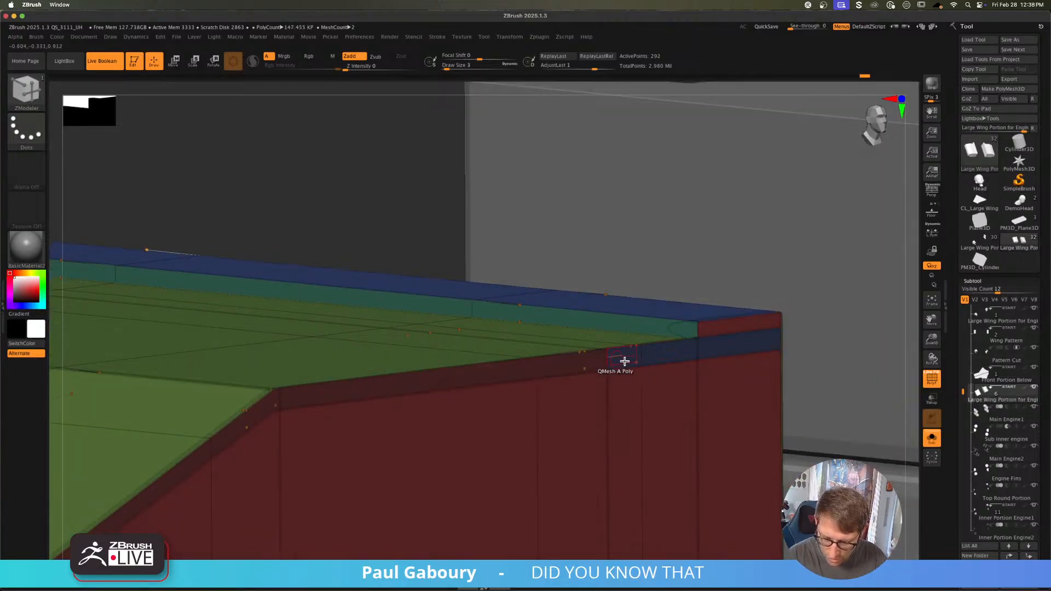
Step: Try inserting a single edge loop through the short vertical corner edge, and return the edge action to Crease with EdgeLoop Complete
right_click_drag(752, 350, 730, 307, "ctrl")
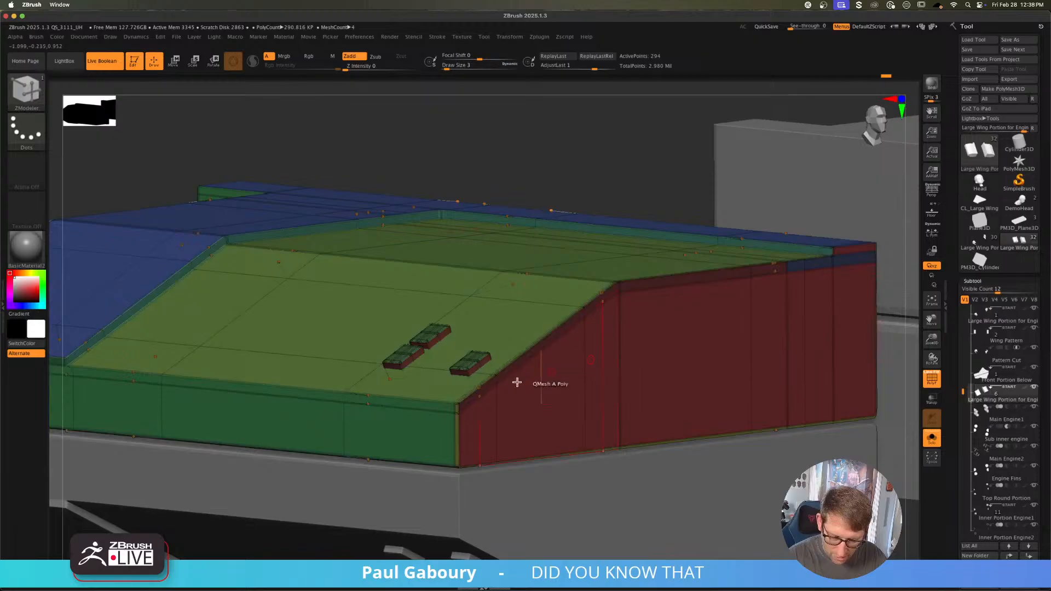
right_click_drag(516, 383, 517, 465, "ctrl")
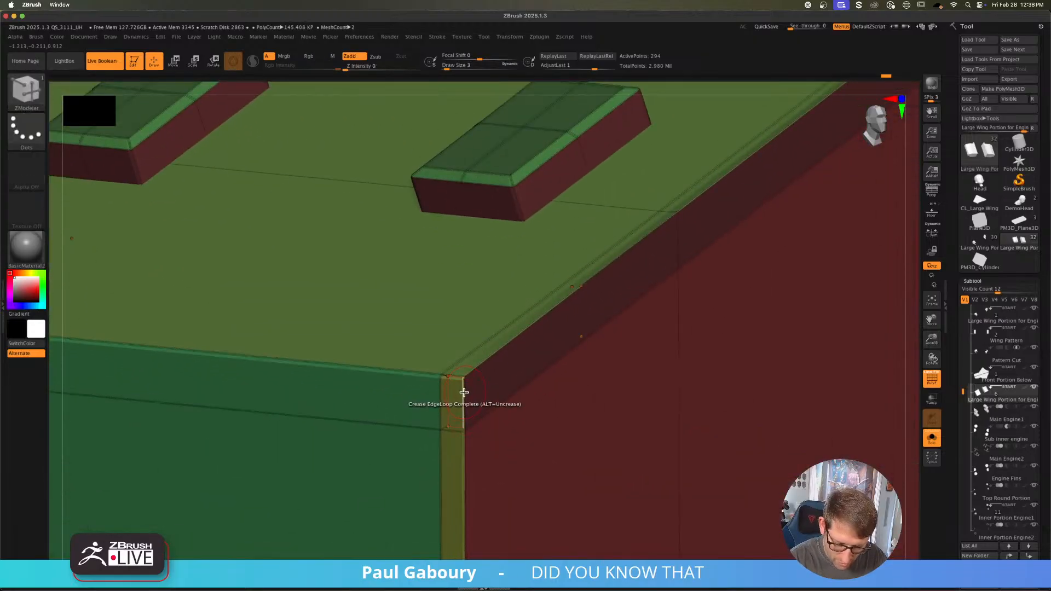
key("space")
left_click(467, 314)
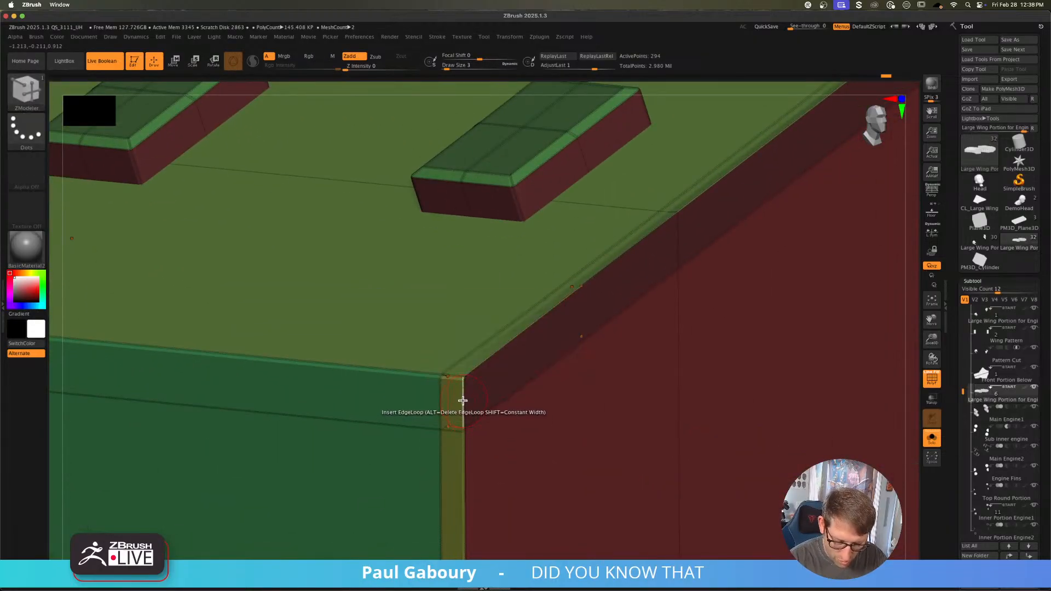
left_click(463, 393)
key("space")
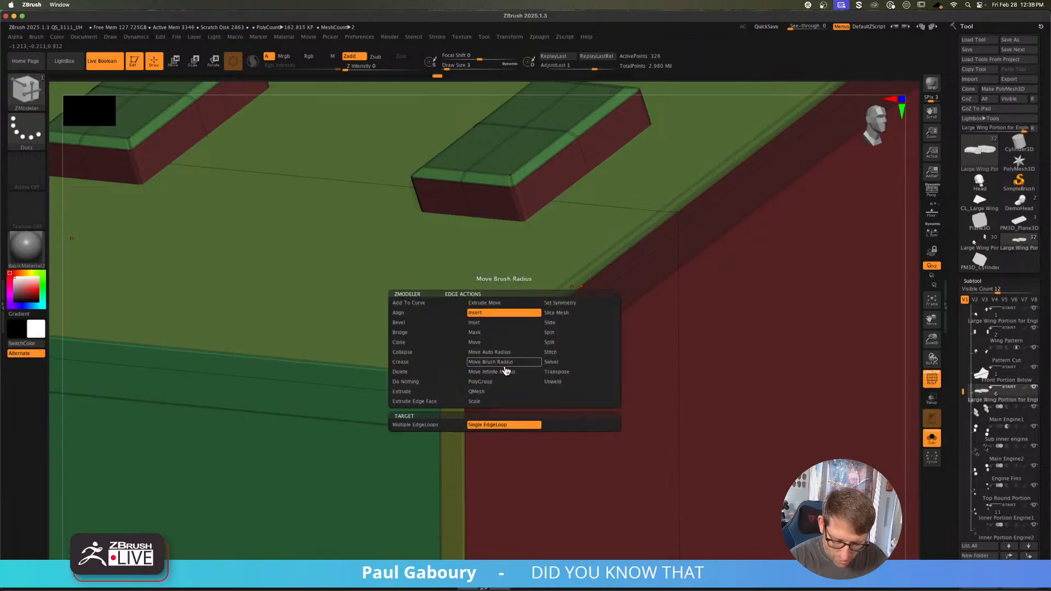
left_click(416, 362)
left_click(451, 436)
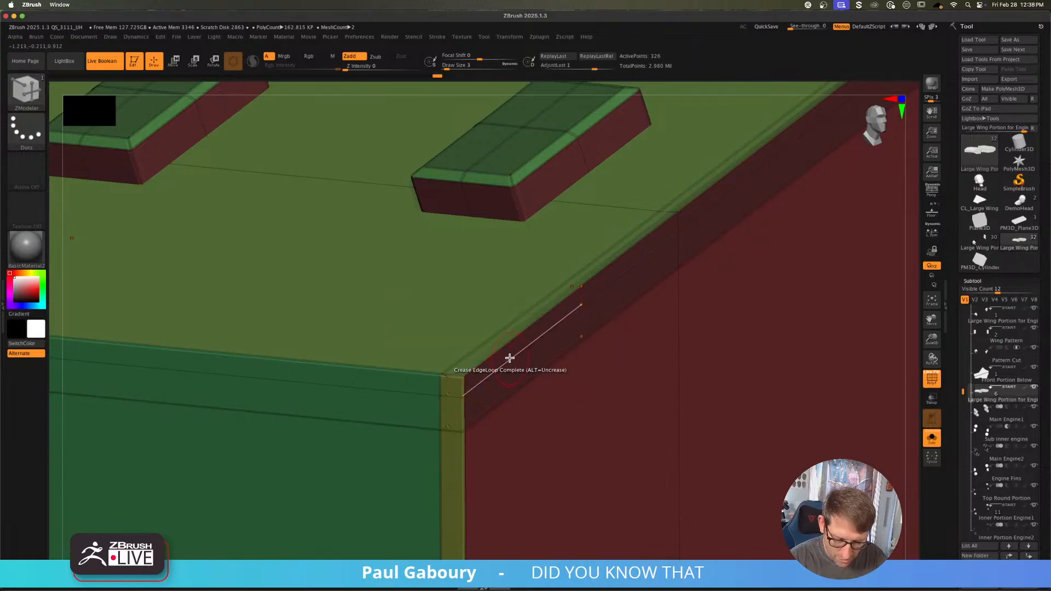
Step: Mark the narrow strip polygons below the sloped and upper rim edges as a temporary polygroup
right_click_drag(637, 276, 618, 338, "ctrl")
right_click_drag(618, 338, 346, 547, "alt")
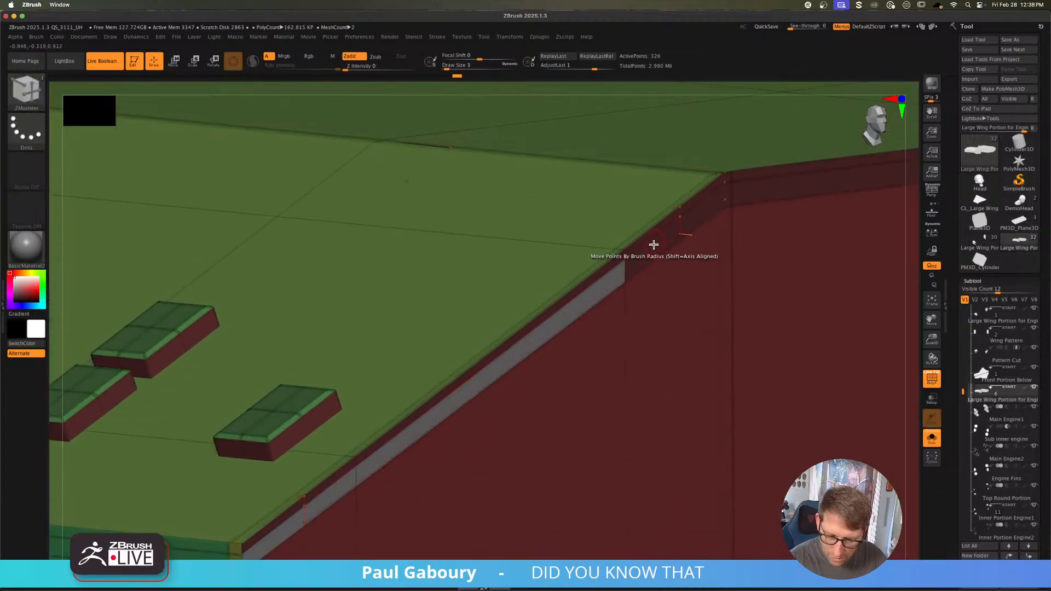
right_click_drag(712, 232, 550, 344, "alt")
left_click_drag(540, 322, 742, 281)
left_click(742, 282, "alt")
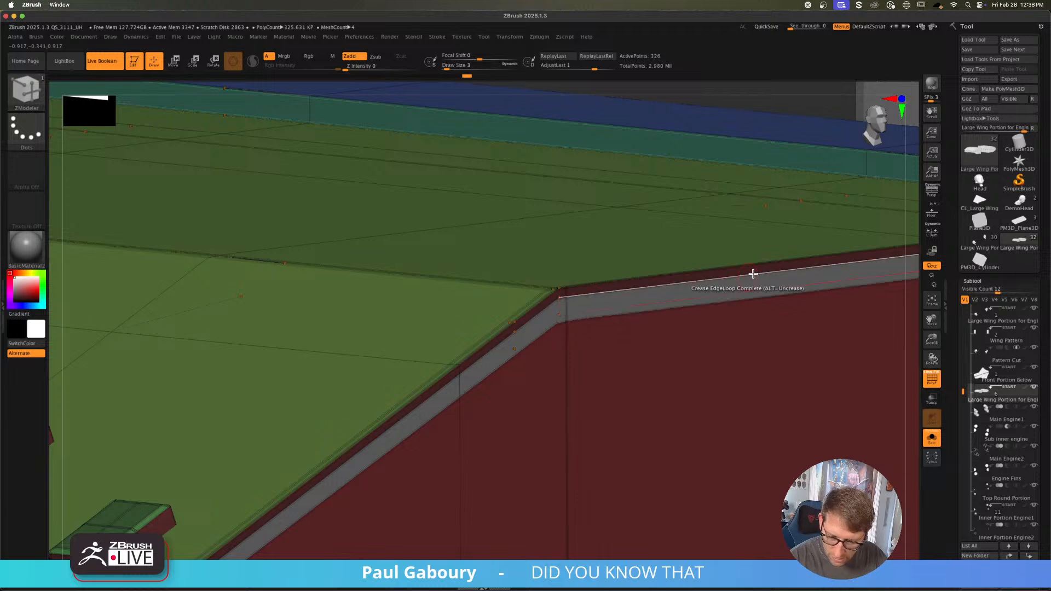
Step: Undo the temporary strip marking and the inserted edge loop, briefly inspecting the far corner with PolyFrame off
right_click_drag(743, 317, 286, 429, "alt")
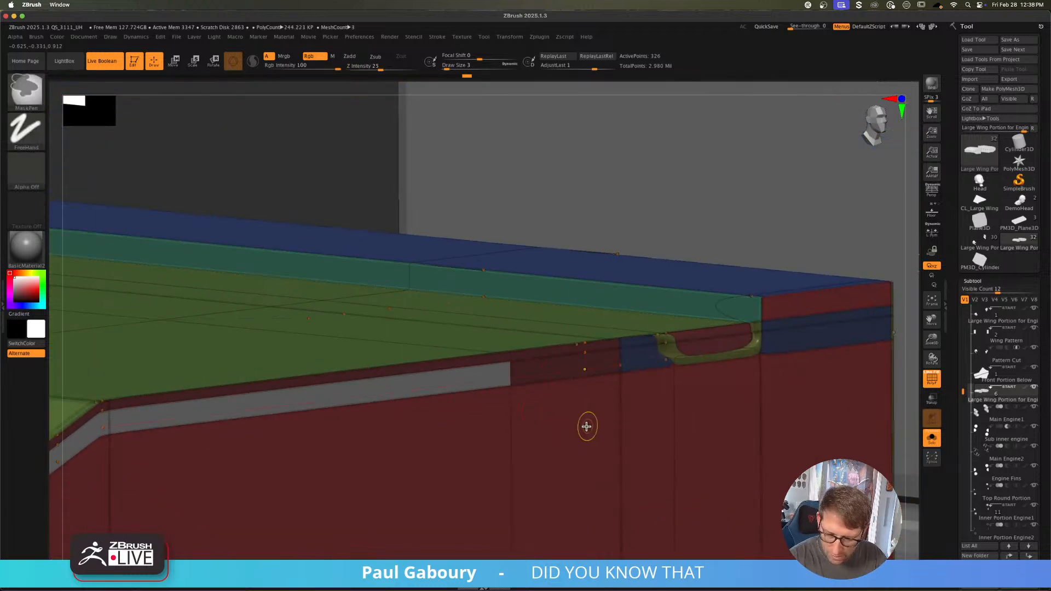
right_click_drag(605, 416, 626, 418)
key("ctrl+z")
key("shift+f")
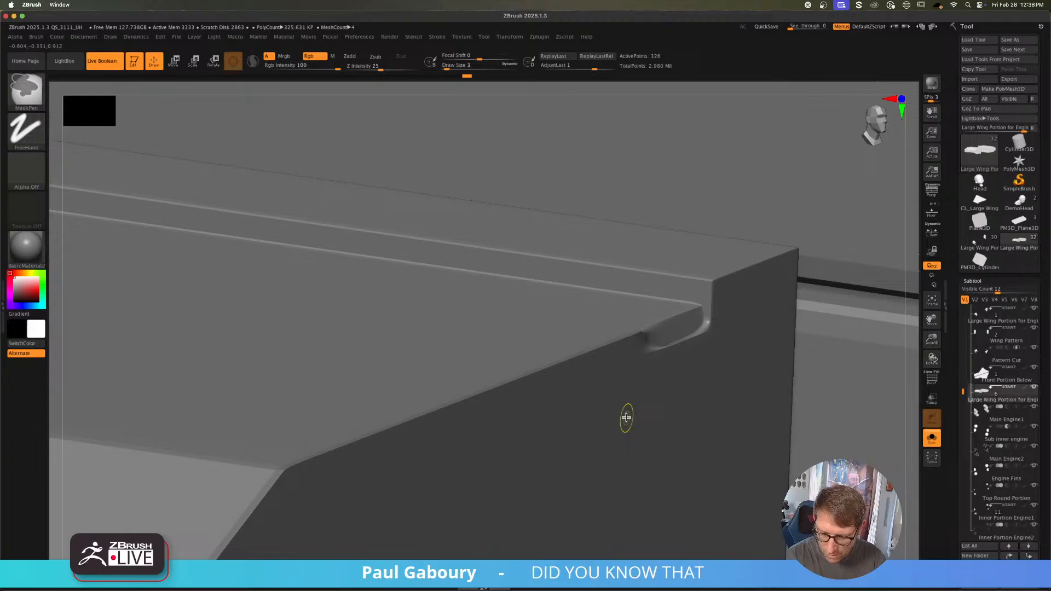
key("shift+f")
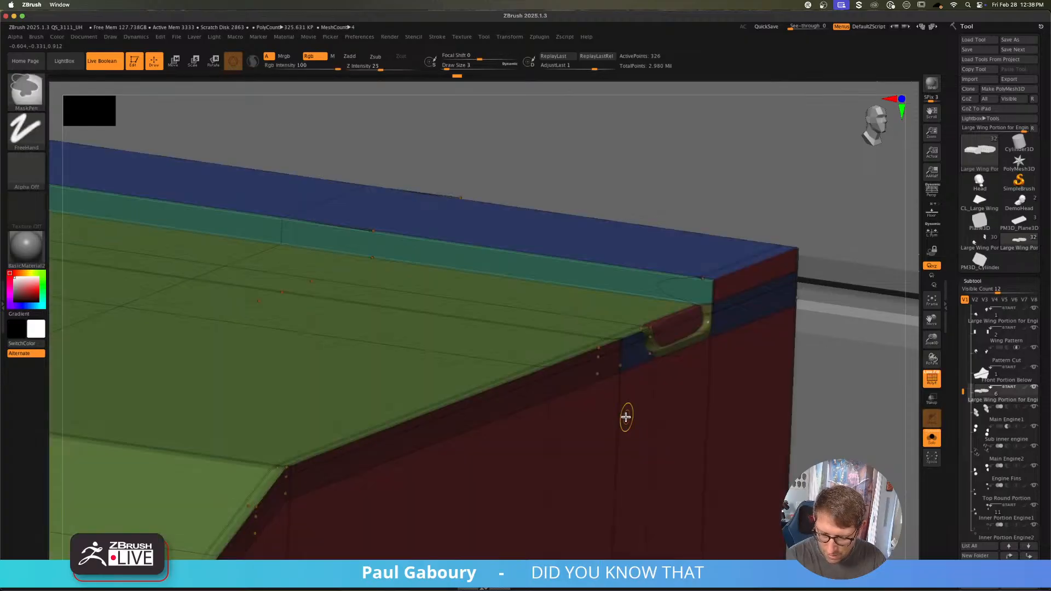
key("ctrl+z")
Step: Crease the short vertical edge at the rim's bend with EdgeLoop Complete, and compare the piece with Solo off and on
right_click_drag(655, 353, 695, 335, "alt")
right_click_drag(610, 383, 648, 343, "ctrl")
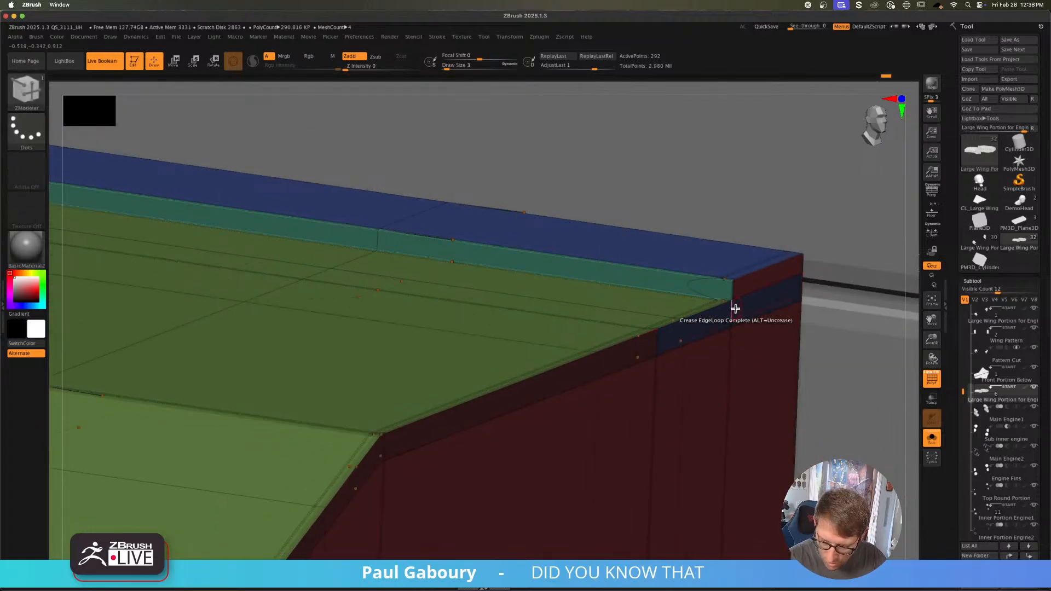
mouse_move(761, 317)
right_mouse_down("ctrl")
mouse_move(601, 329)
mouse_move(761, 429)
mouse_move(678, 422)
mouse_move(707, 440)
right_mouse_up("ctrl")
right_click_drag(645, 415, 704, 344, "alt")
right_click_drag(542, 372, 551, 390, "ctrl")
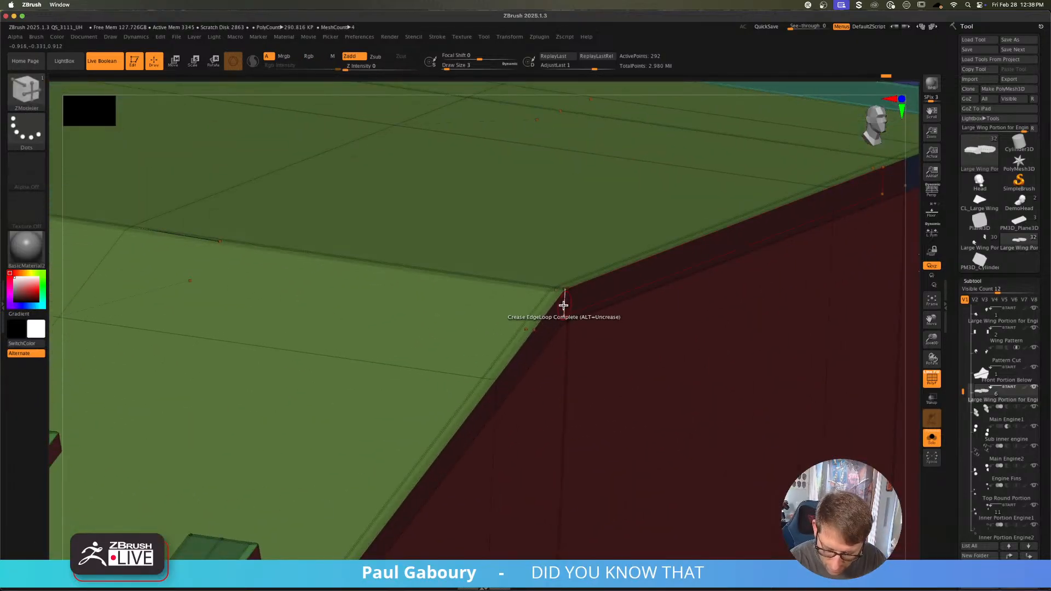
left_click(563, 307)
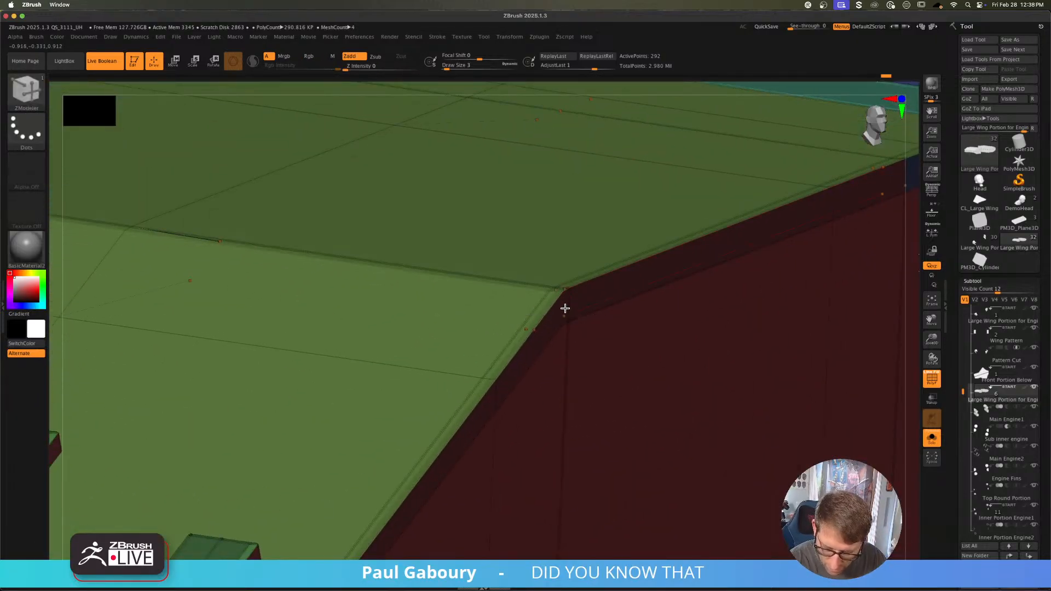
left_click(928, 441)
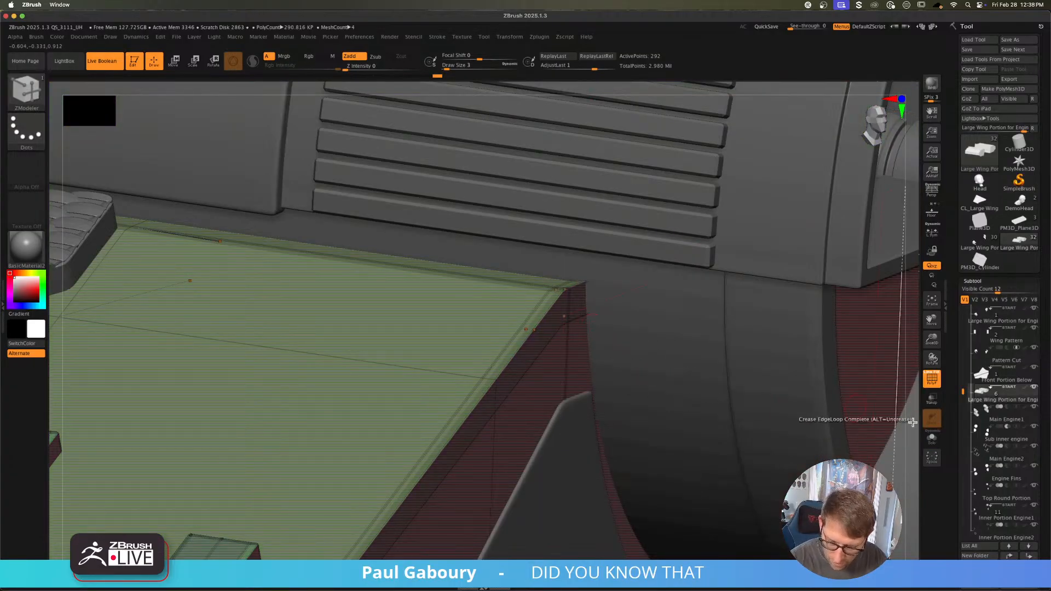
left_click(931, 439)
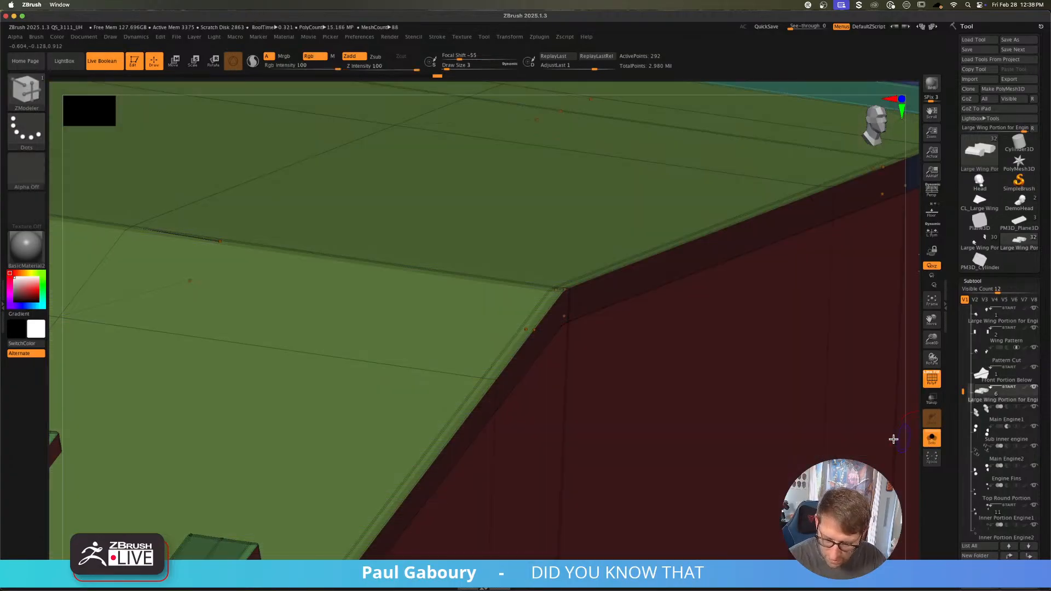
Step: Insert an edge loop through the short vertical edge at the rim's bend, and leave Solo to show the surrounding parts
right_click(563, 301)
left_click(561, 313)
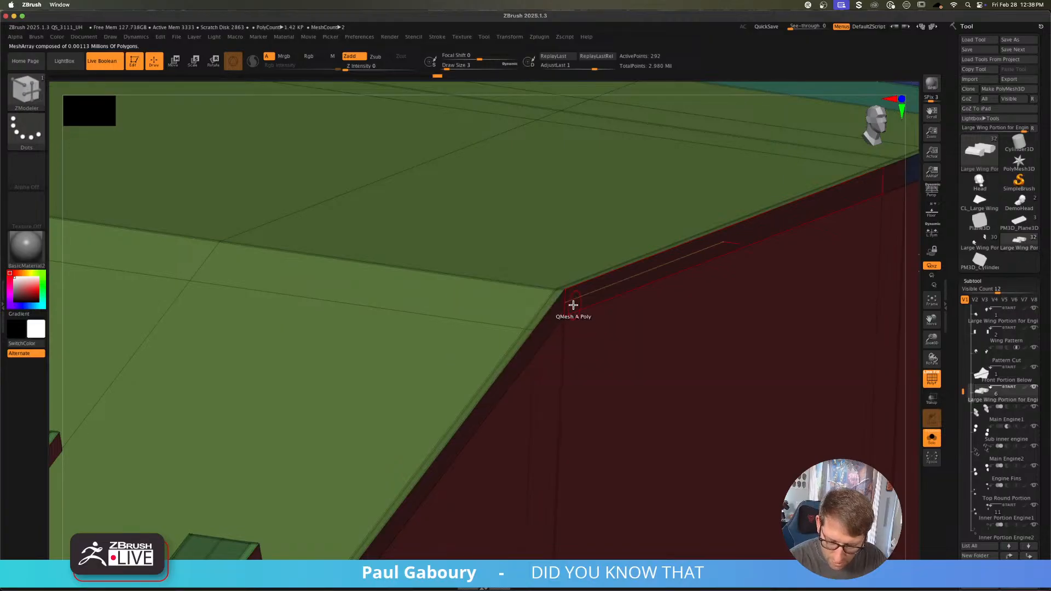
right_click_drag(572, 305, 588, 323, "ctrl")
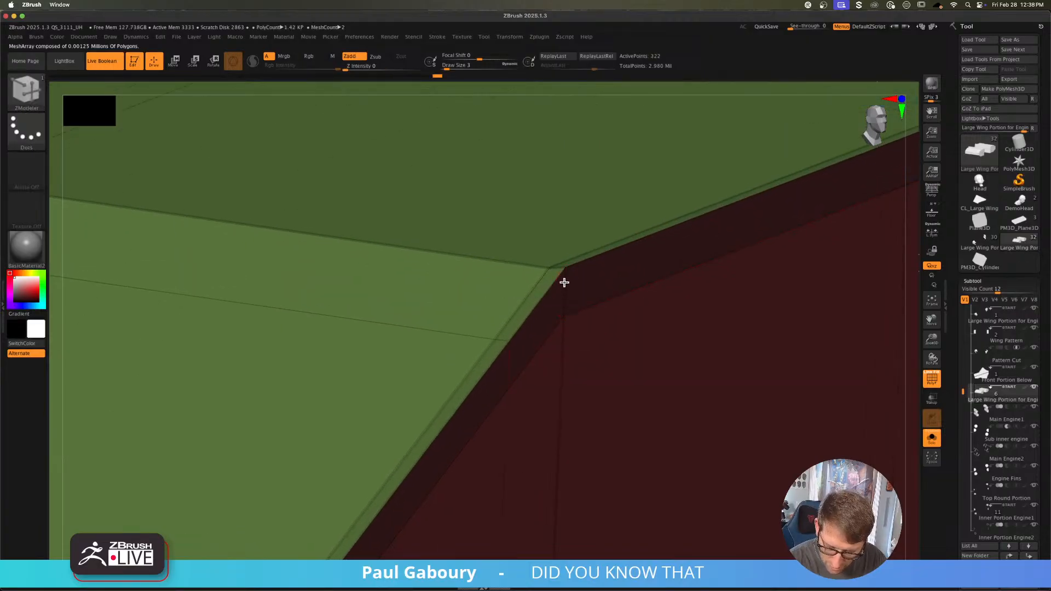
right_click_drag(770, 236, 608, 301, "alt")
right_click_drag(699, 298, 486, 358, "alt")
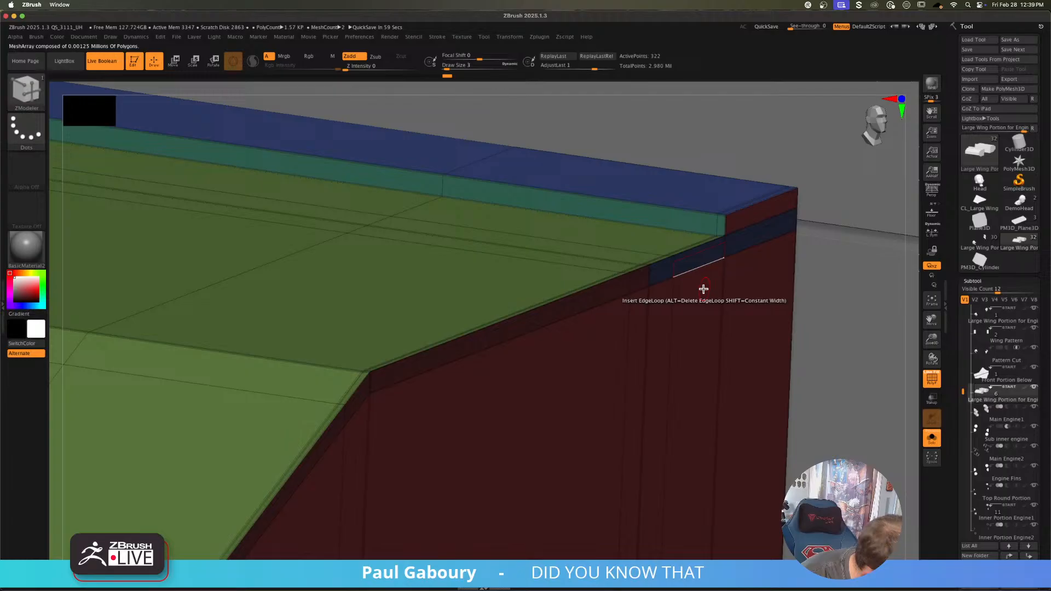
left_click(931, 438)
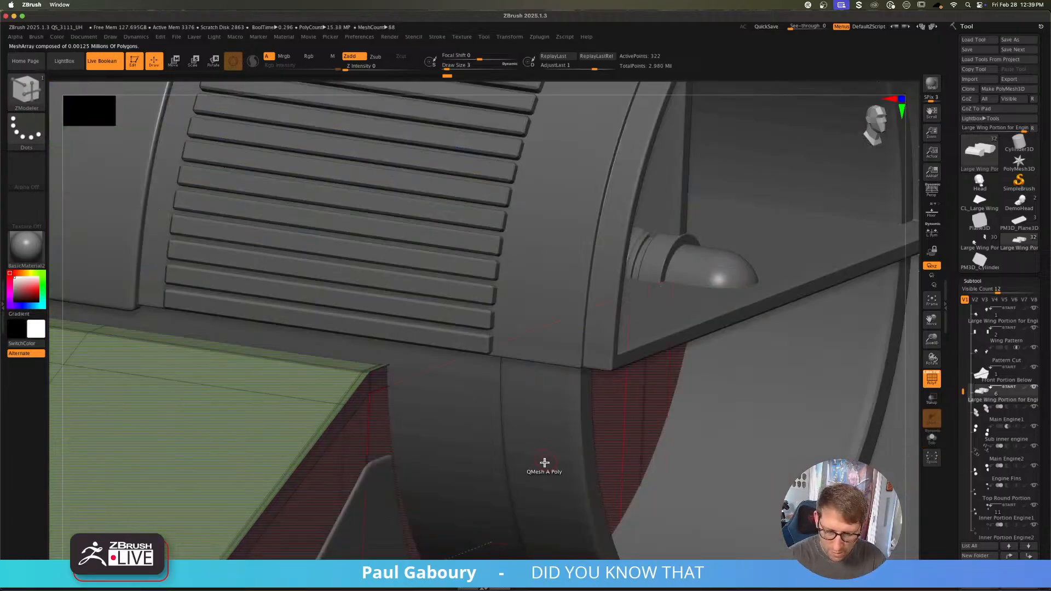
Step: Isolate the wing piece with Solo and mark the thin strip polygons directly beneath the upper rim edge as a temporary polygroup
left_click(937, 443)
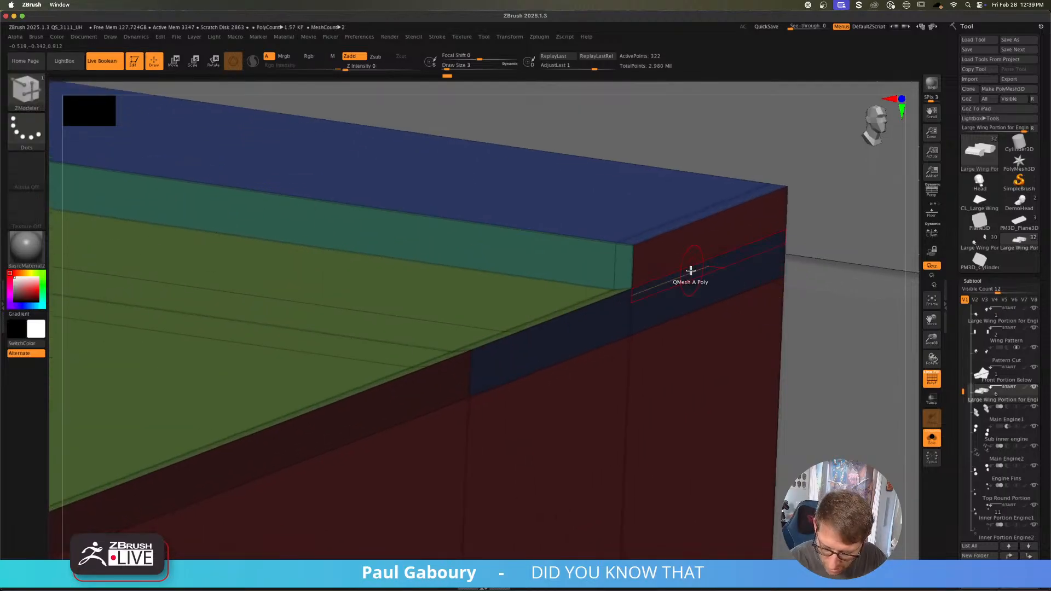
left_click(690, 271, "alt")
left_click(592, 310, "alt")
left_click(498, 349, "alt")
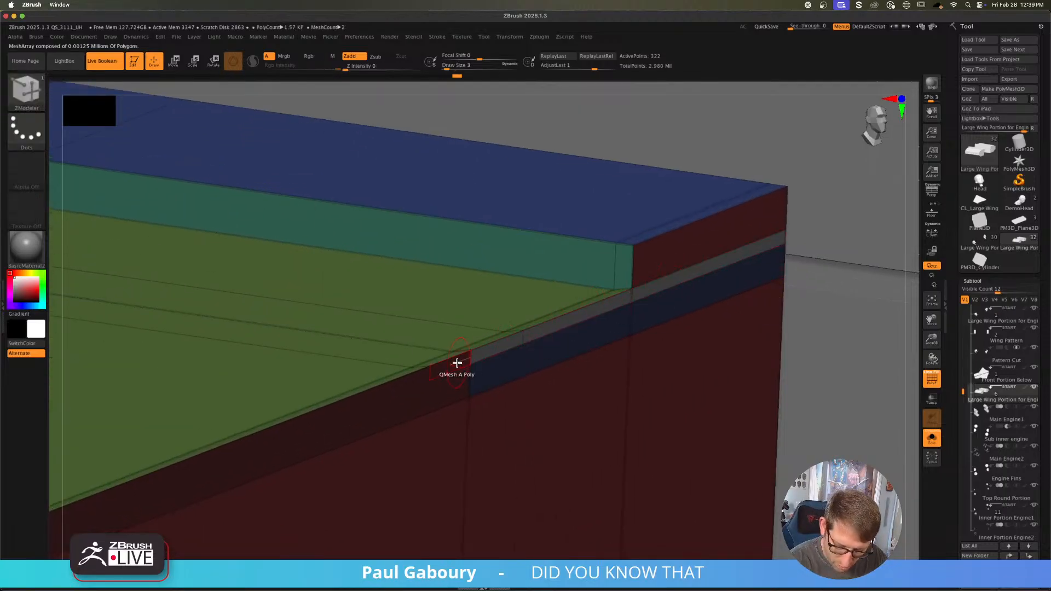
left_click(458, 363, "alt")
right_click_drag(494, 359, 714, 277, "alt")
left_click(561, 325, "alt")
right_click_drag(508, 370, 812, 222, "alt")
left_click(369, 399, "alt")
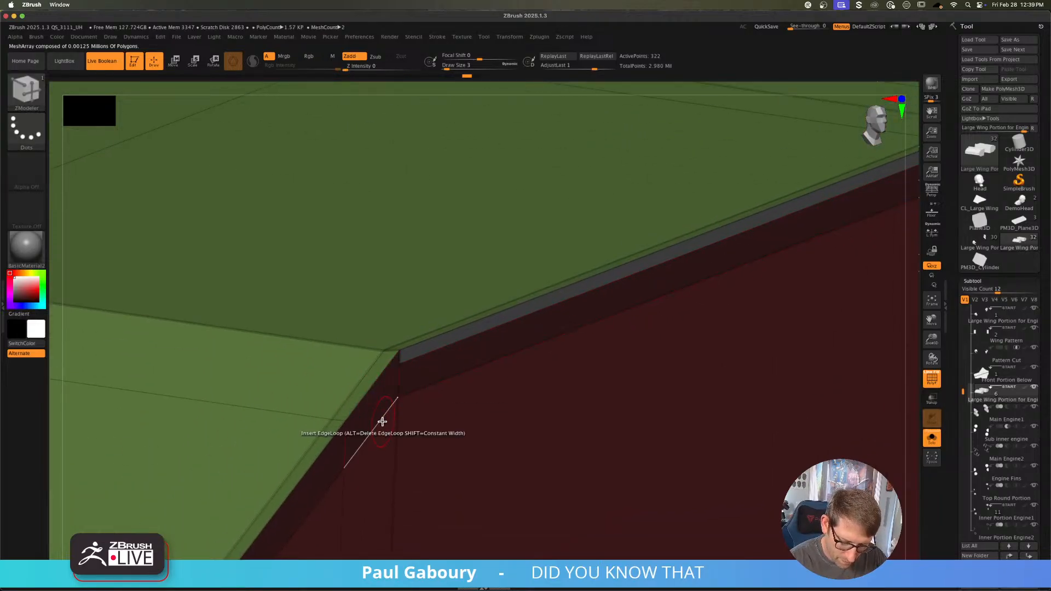
right_click_drag(489, 328, 640, 284, "ctrl")
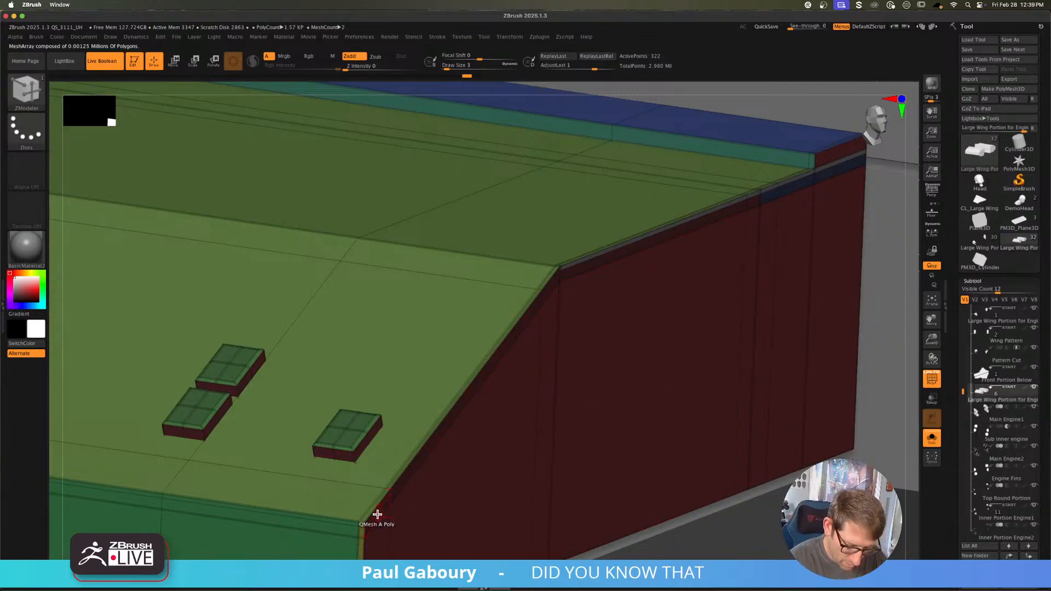
Step: Mark the lower strip polygons along the slope and under the upper rim, through to the far end, as a temporary polygroup
right_click_drag(381, 518, 381, 509)
right_click_drag(446, 463, 404, 451, "alt")
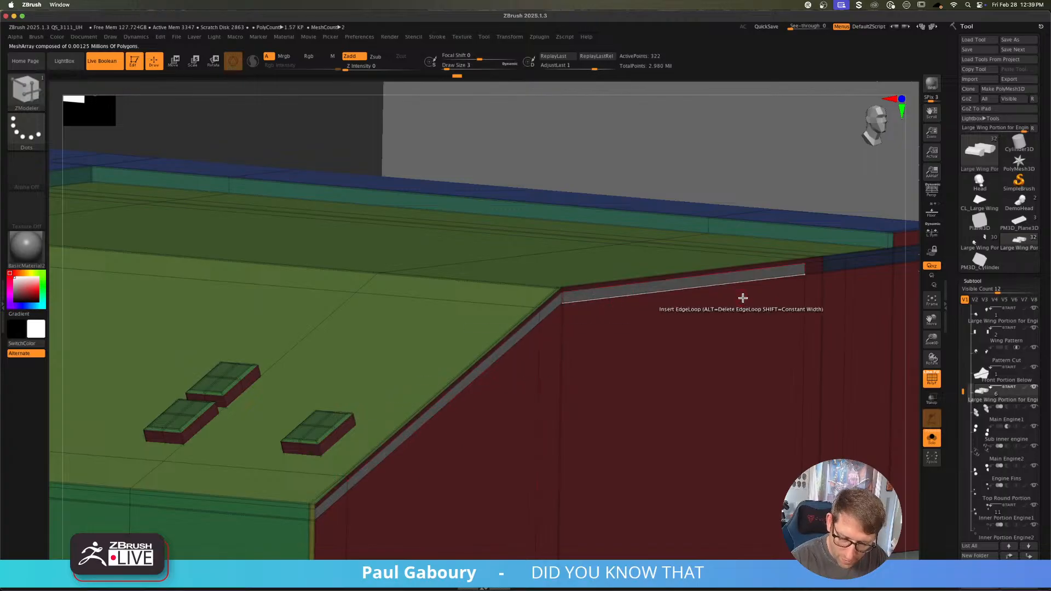
right_click_drag(742, 298, 540, 361)
left_click(520, 346, "alt")
left_click(542, 344, "alt")
left_click(570, 338, "alt")
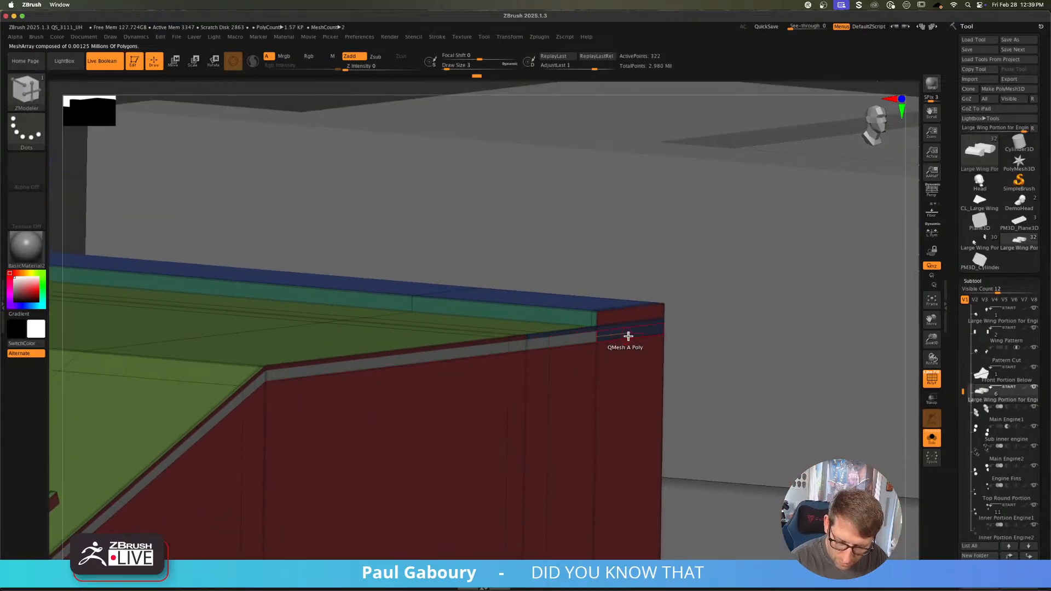
left_click(629, 336, "alt")
right_click_drag(632, 347, 574, 327)
Step: Open the ZModeler polygon actions on the marked strip at the far end of the rim
key("space")
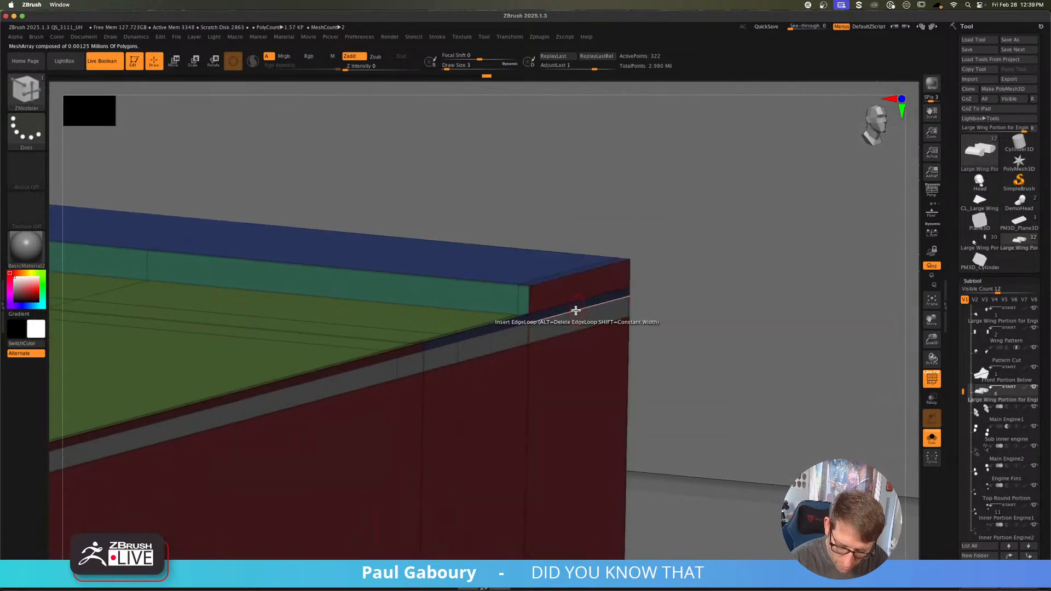
key("space")
left_click(500, 362)
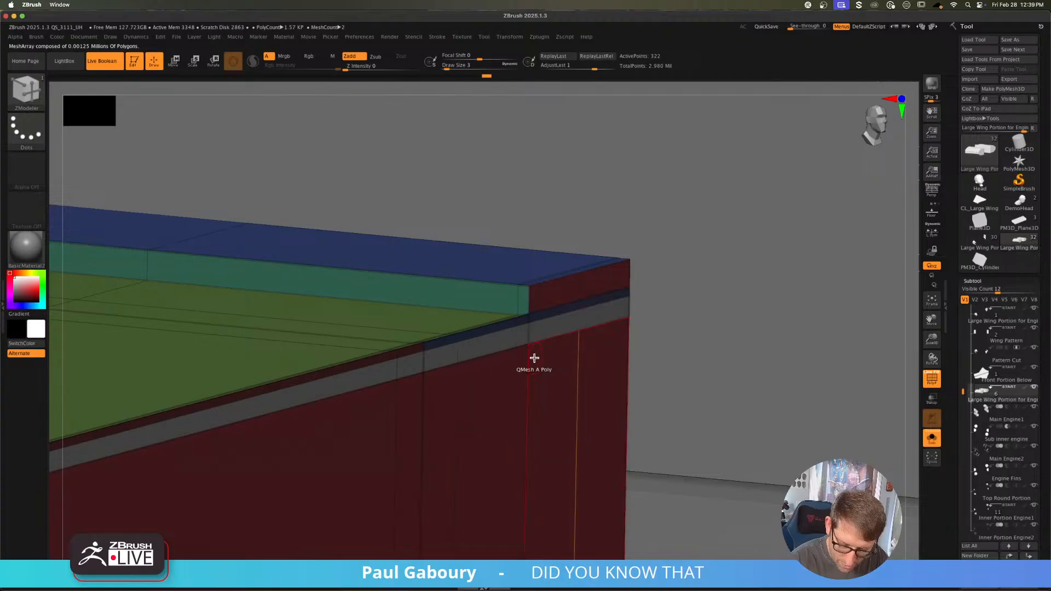
left_click(571, 313)
key("space")
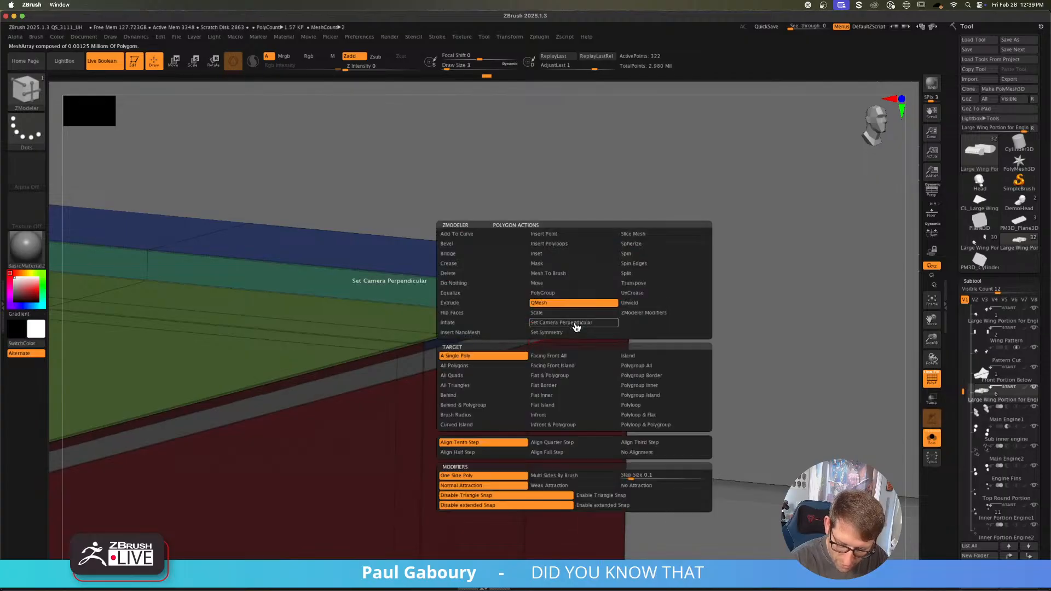
Step: Extrude the marked thin strip along the edge between the green and red faces outward using QMesh
left_click(647, 356)
left_click_drag(558, 331, 566, 323)
left_click_drag(571, 324, 582, 329)
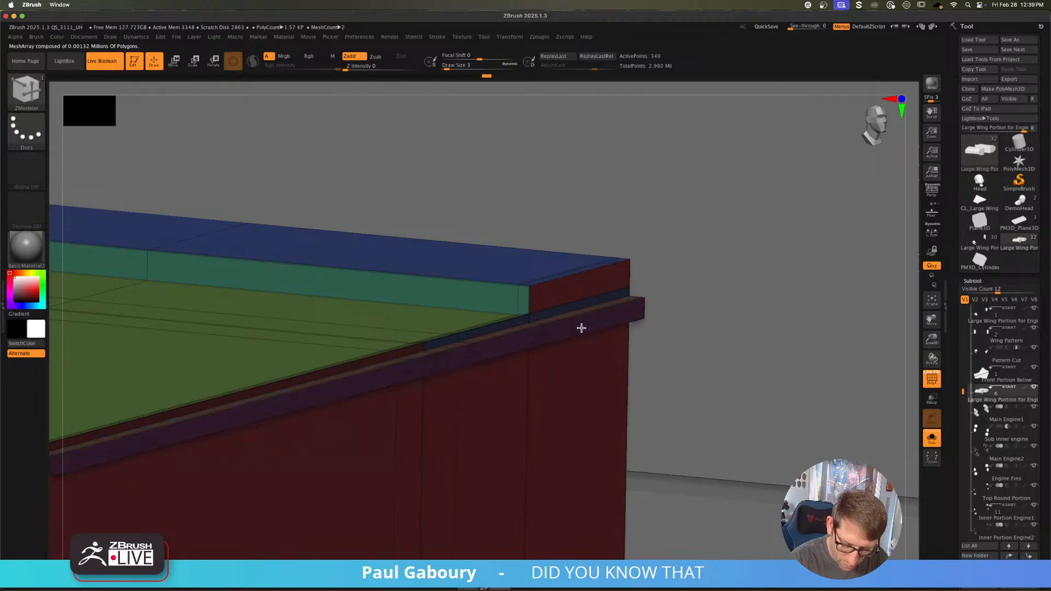
Step: Preview the part with dynamic subdivision, with and without polyframe, and examine the extruded strip's end at the wing corner
key("d")
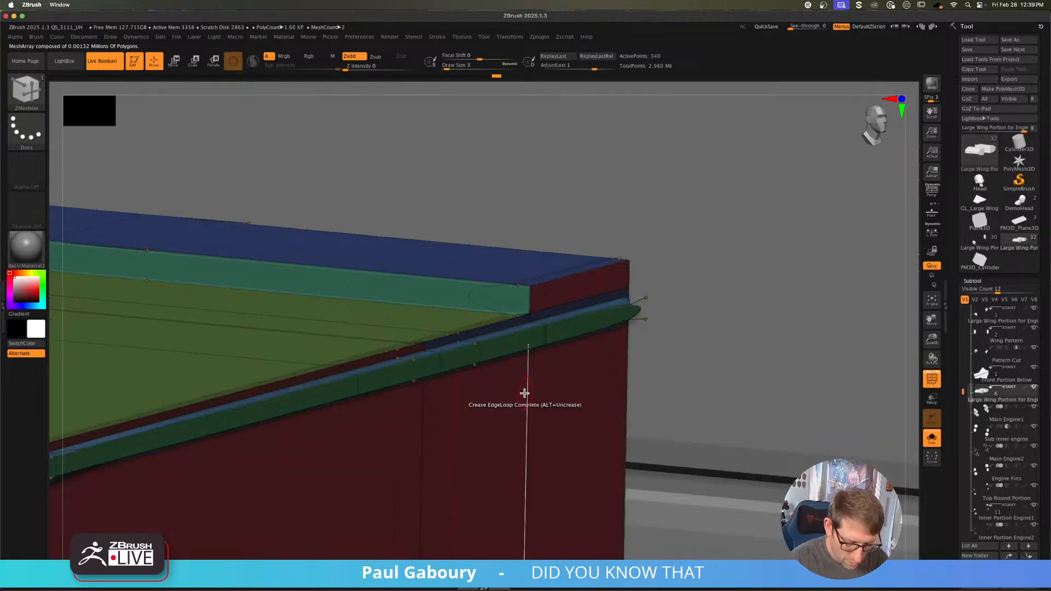
key("shift+f")
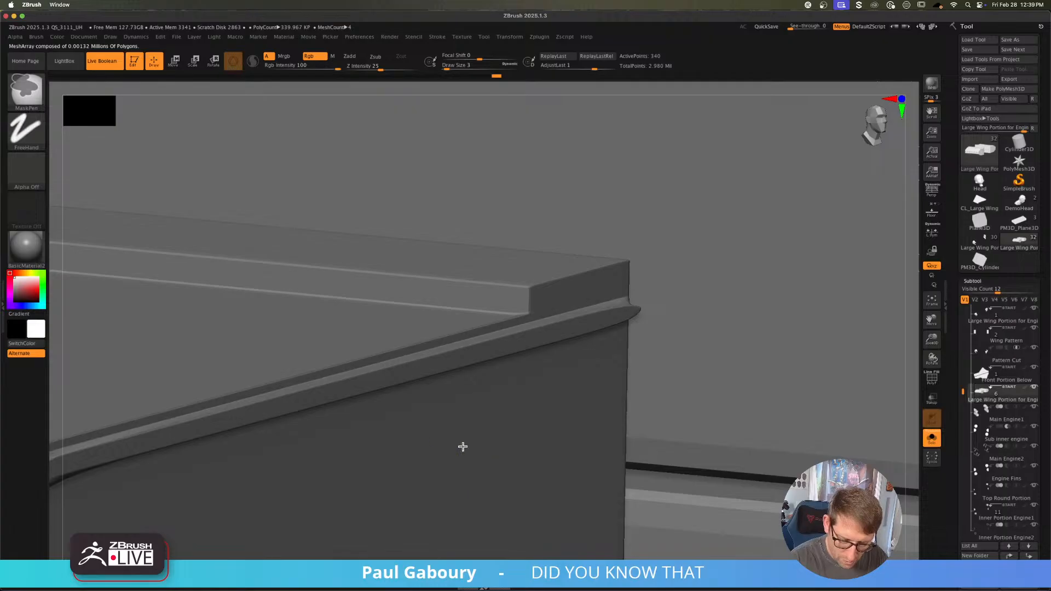
mouse_move(463, 446)
right_mouse_down()
mouse_move(376, 432)
mouse_move(488, 372)
mouse_move(500, 391)
mouse_move(575, 359)
mouse_move(547, 382)
mouse_move(300, 382)
mouse_move(306, 469)
right_mouse_up()
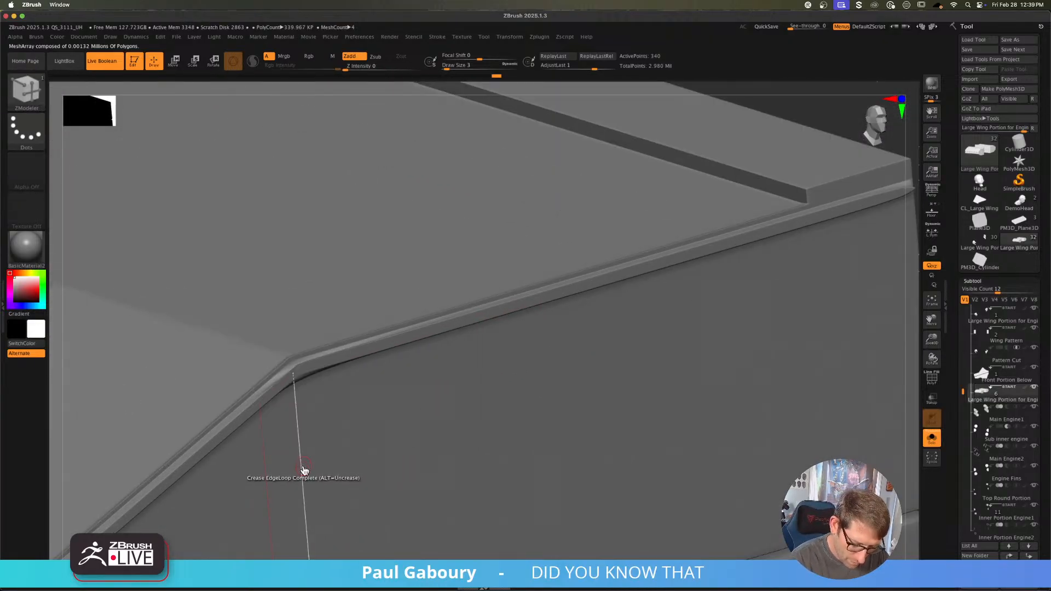
right_click_drag(794, 328, 541, 399, "alt")
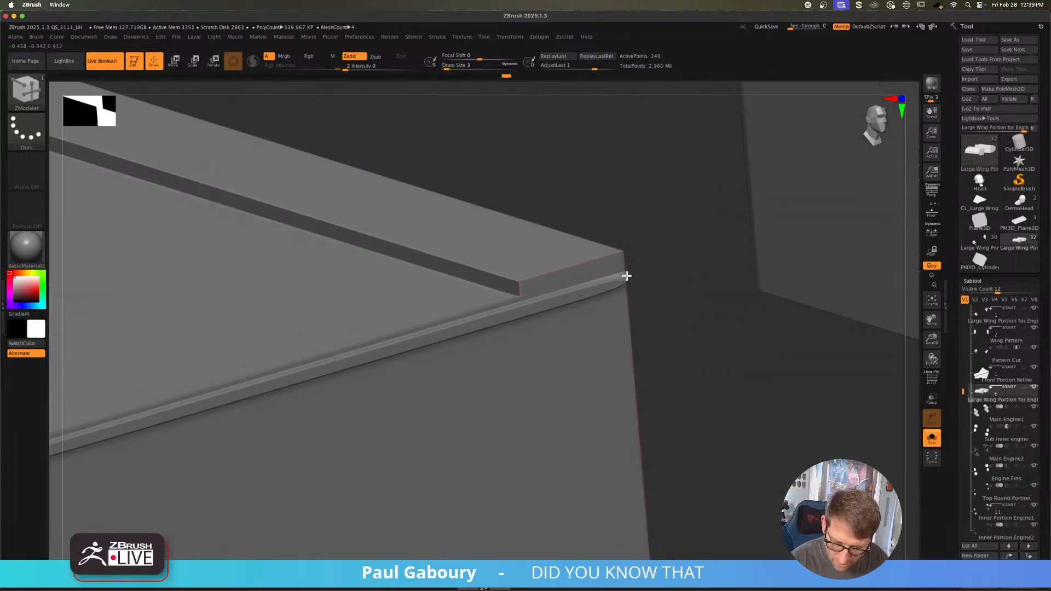
mouse_move(628, 278)
right_mouse_down()
mouse_move(623, 292)
mouse_move(646, 307)
mouse_move(640, 322)
right_mouse_up()
key("shift+f")
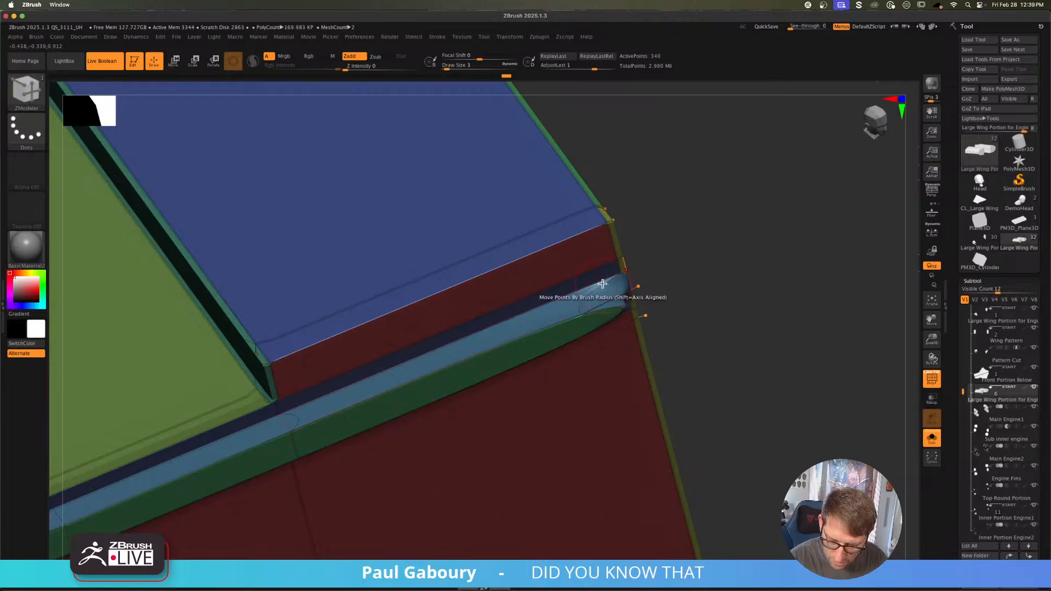
key("shift+d")
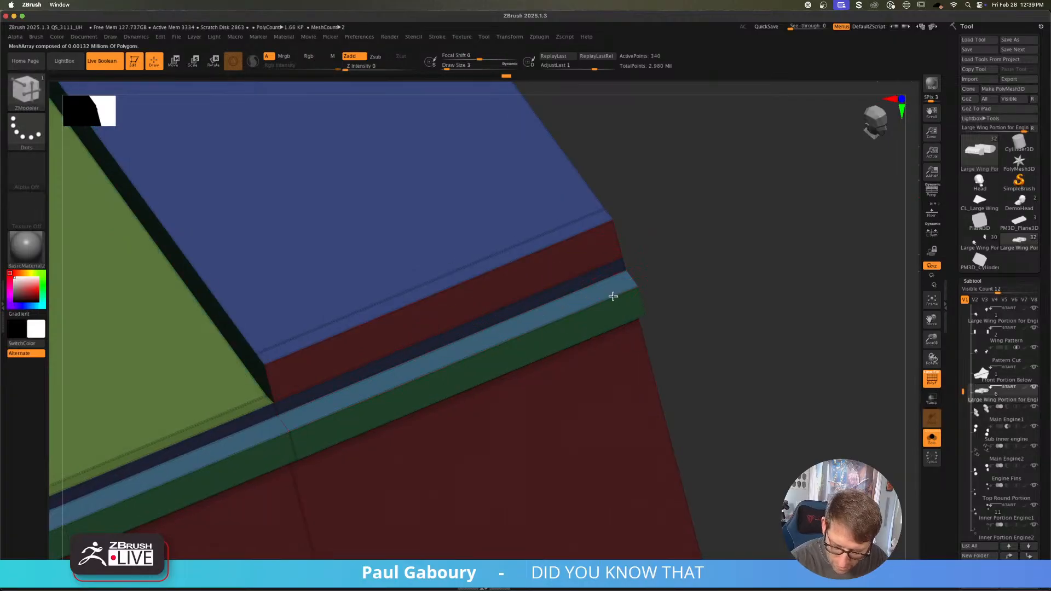
Step: Inspect the smoothed strip from the other side and within the whole ship model, and isolate the part again
right_click_drag(613, 295, 682, 300)
key("d")
right_click_drag(617, 347, 509, 356, "ctrl")
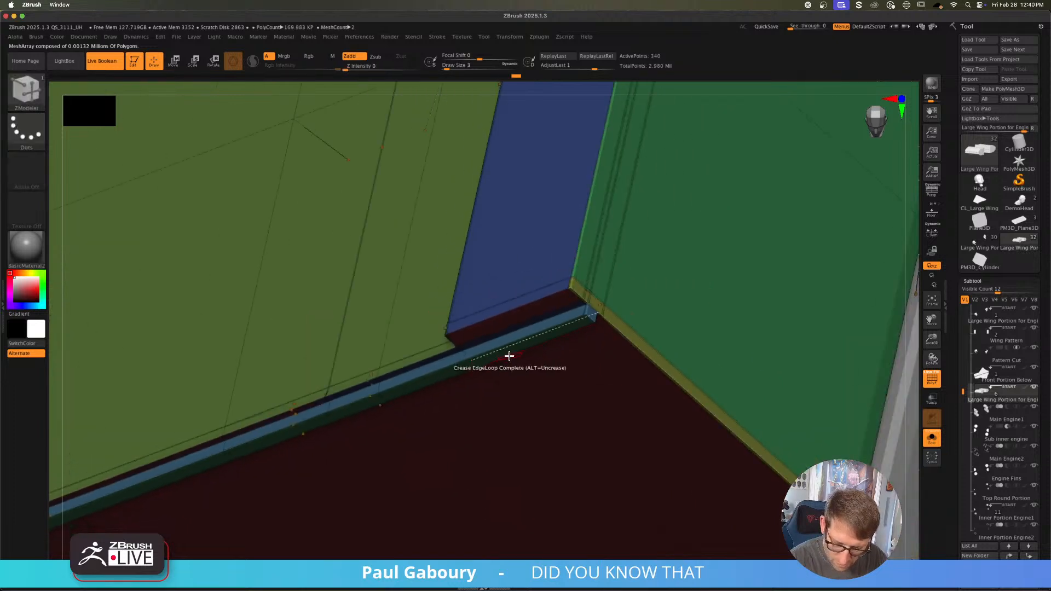
right_click_drag(509, 392, 445, 387)
key("shift")
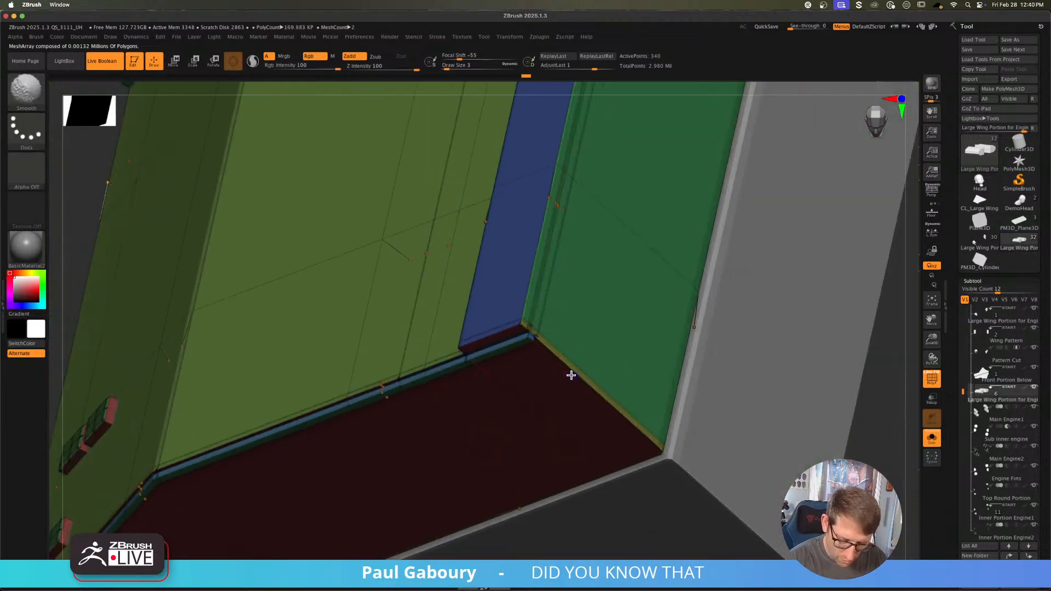
key("shift+f")
right_click_drag(572, 380, 563, 332, "ctrl")
left_click(931, 441)
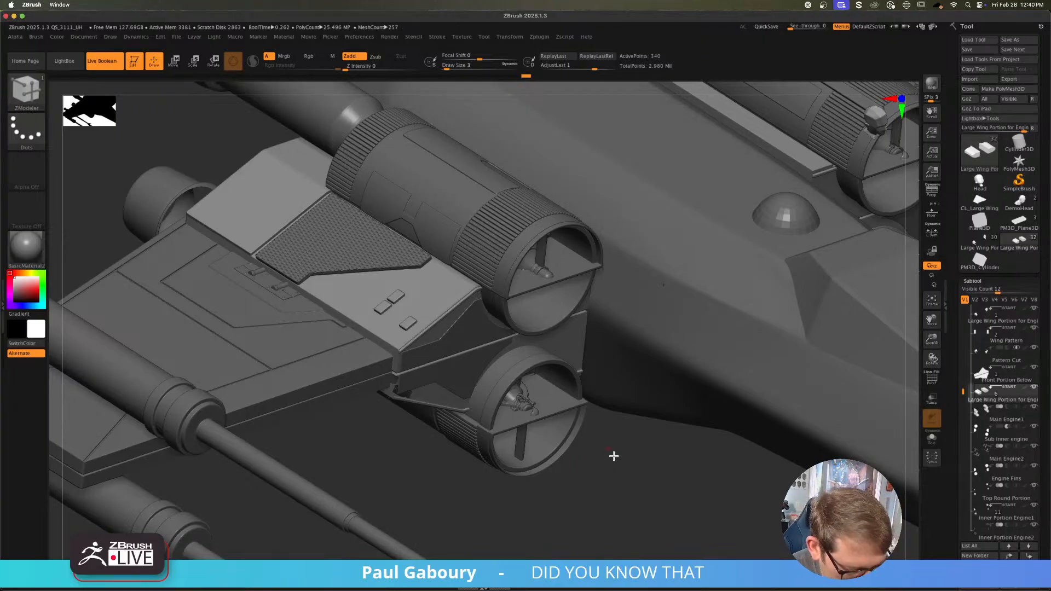
left_click_drag(614, 456, 609, 480, "alt")
key("shift+f")
left_click(932, 438)
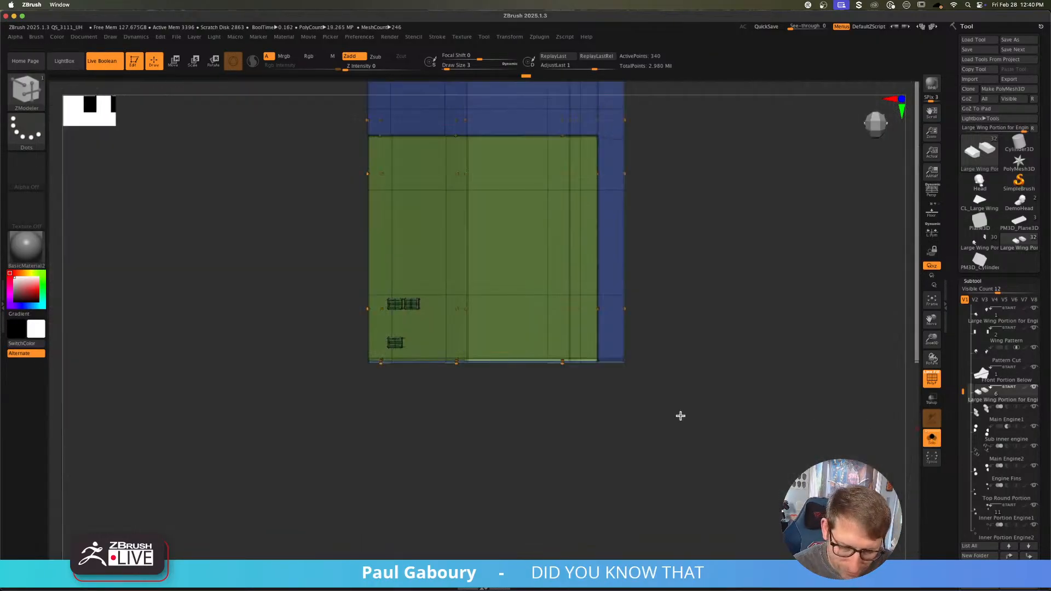
Step: On the unsmoothed part, replace the edge loop near its outer side with one inserted slightly closer to the outer edge
left_click(564, 473)
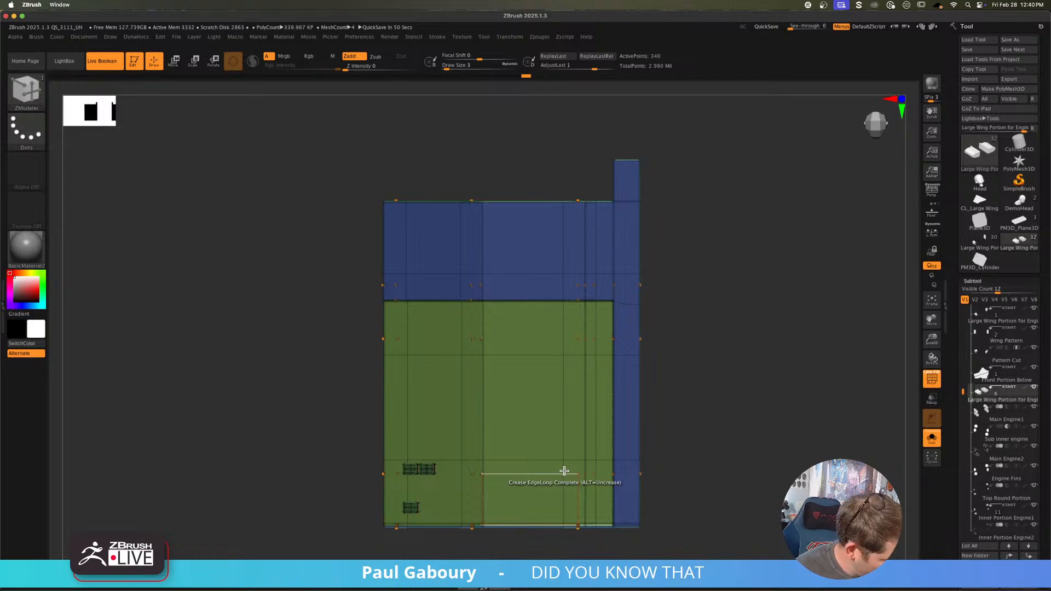
left_click(564, 470)
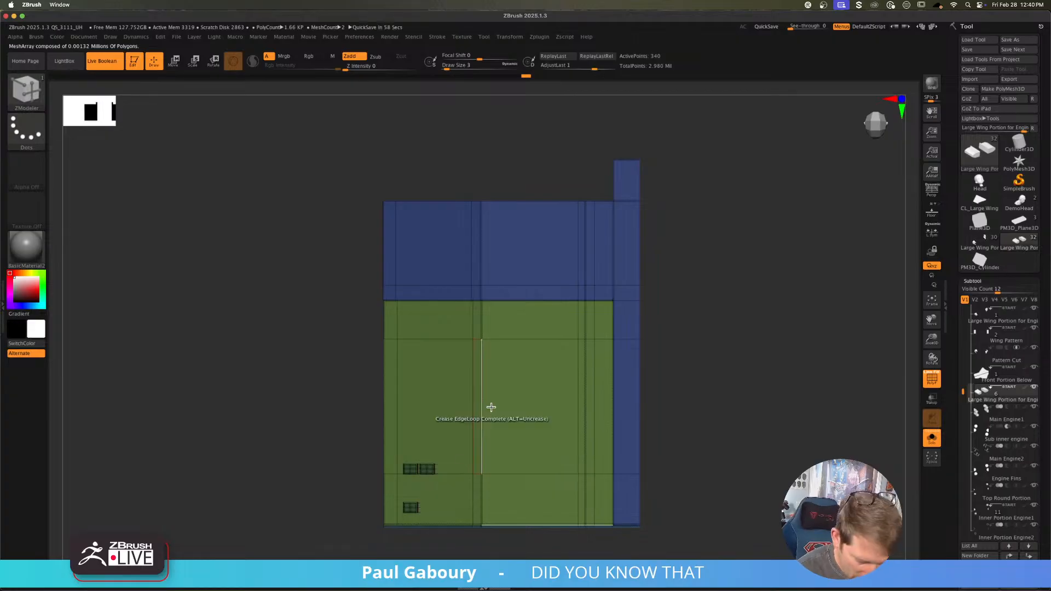
right_click_drag(451, 514, 455, 438)
right_click_drag(411, 515, 474, 439, "alt")
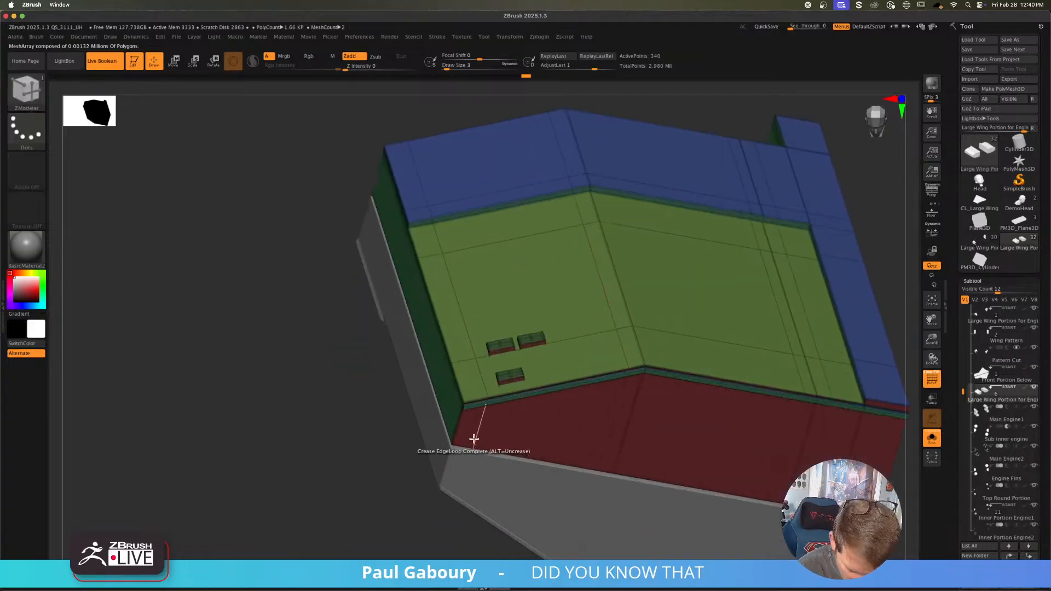
key("space")
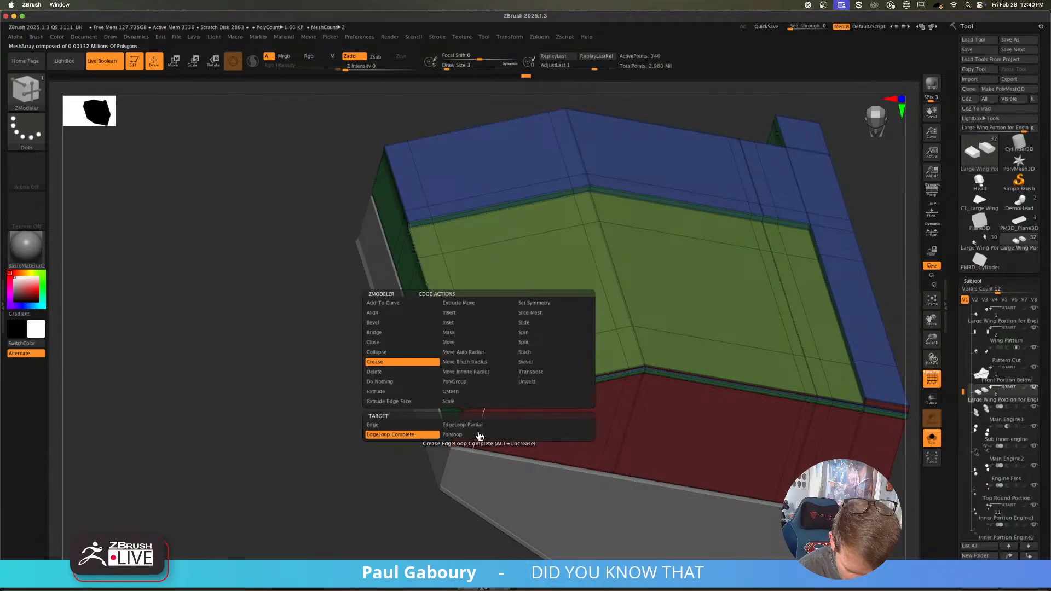
left_click(487, 315)
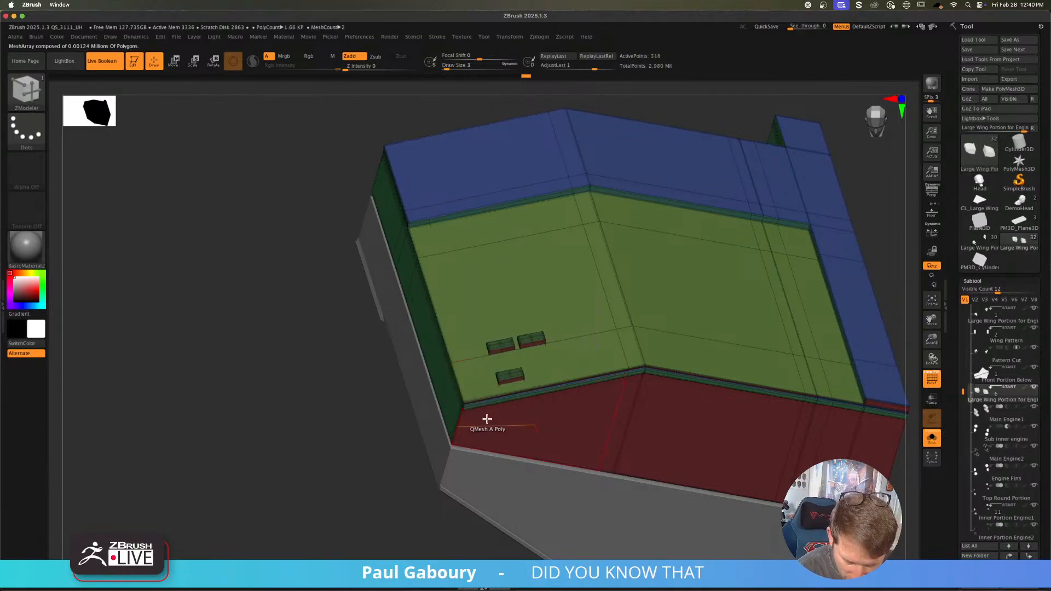
left_click(487, 420)
right_click_drag(487, 420, 488, 446, "shift")
right_click_drag(491, 273, 482, 469, "alt")
right_click_drag(493, 307, 499, 422, "alt")
key("ctrl+z")
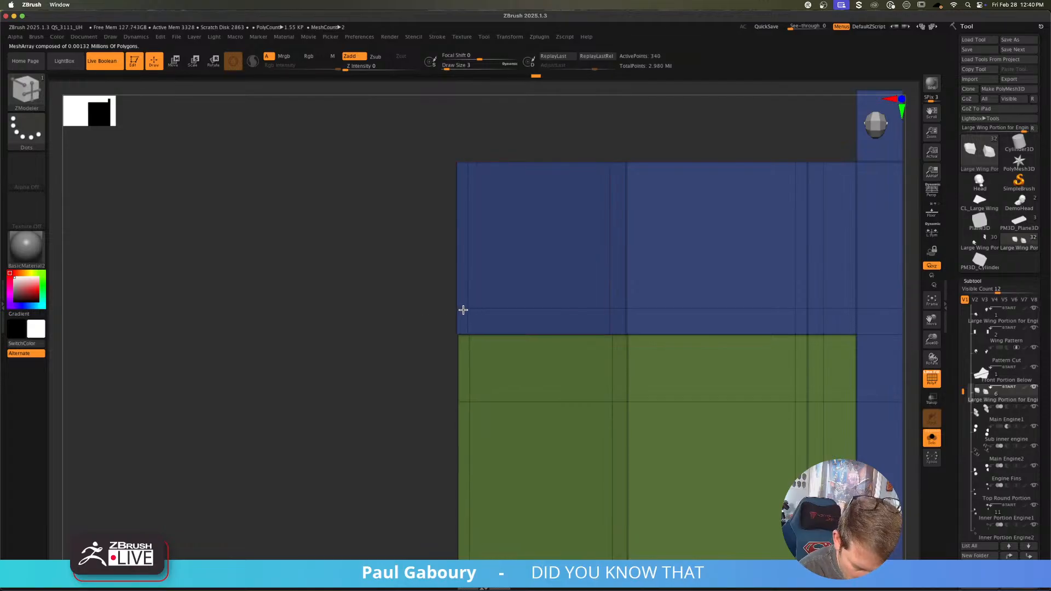
right_click_drag(615, 363, 540, 380, "alt")
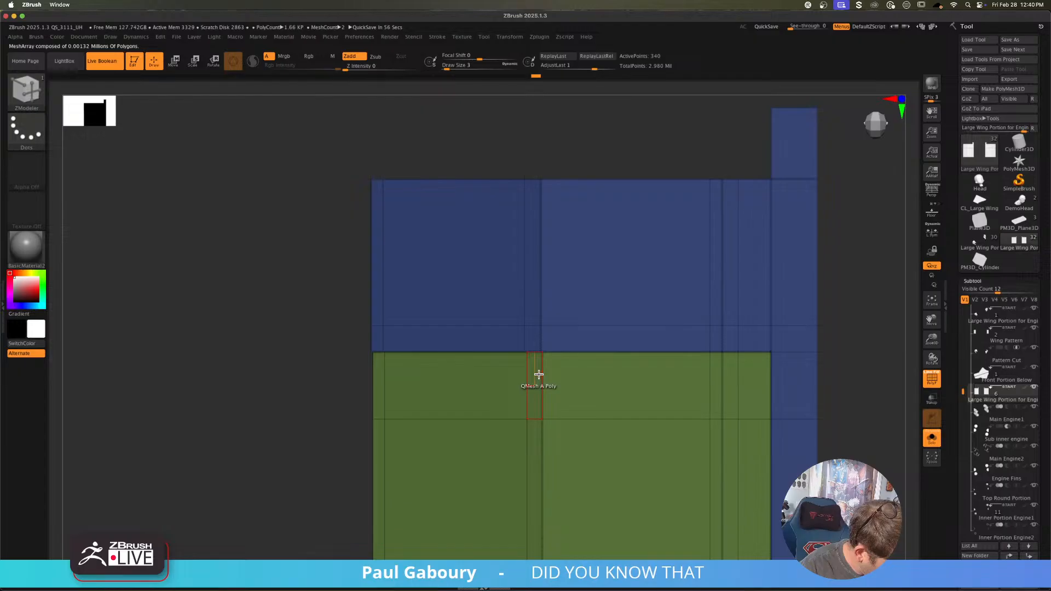
Step: Insert another edge loop through the blue and green faces, between the outer edge and the central bend
left_click(482, 322)
right_click_drag(482, 323, 461, 377, "ctrl")
mouse_move(493, 427)
right_mouse_down("alt")
mouse_move(467, 317)
mouse_move(495, 392)
mouse_move(500, 372)
mouse_move(497, 416)
right_mouse_up("alt")
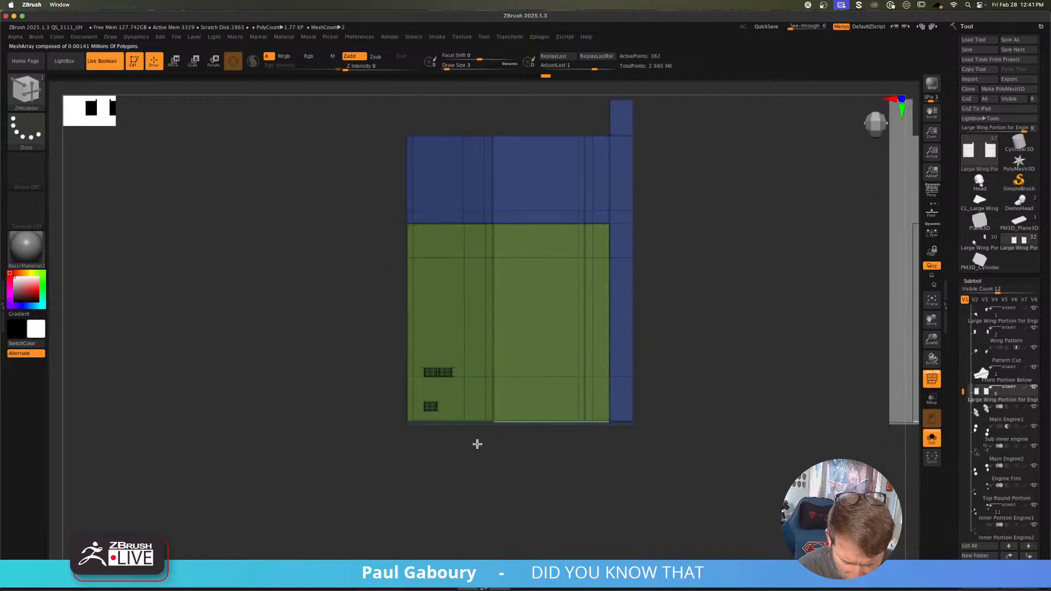
right_click_drag(448, 450, 442, 472, "alt")
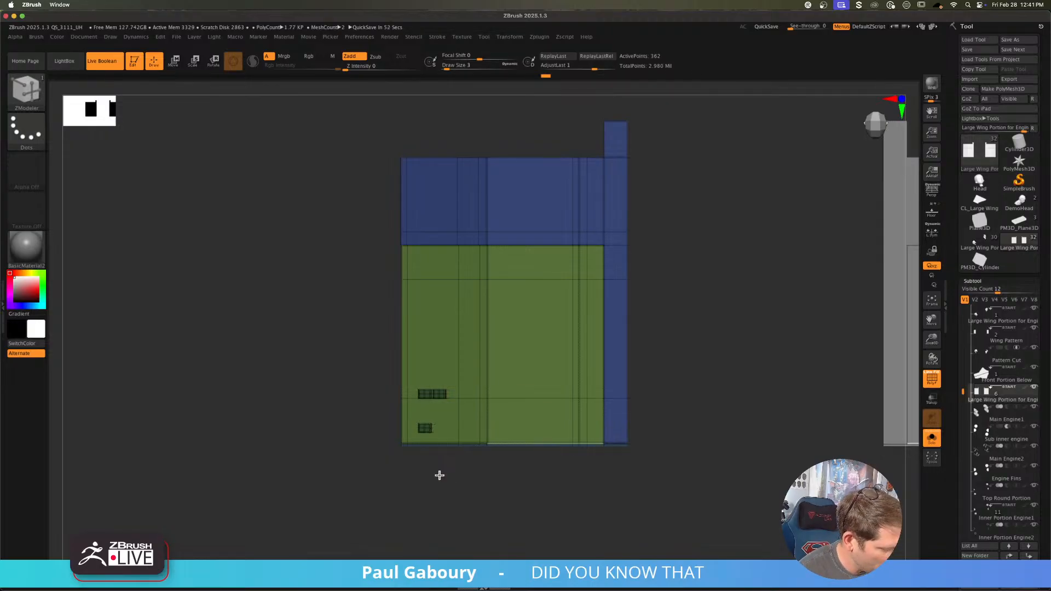
Step: Show all ship parts and slide the edge loop beside the main engine slightly away from the central bend
left_click(931, 438)
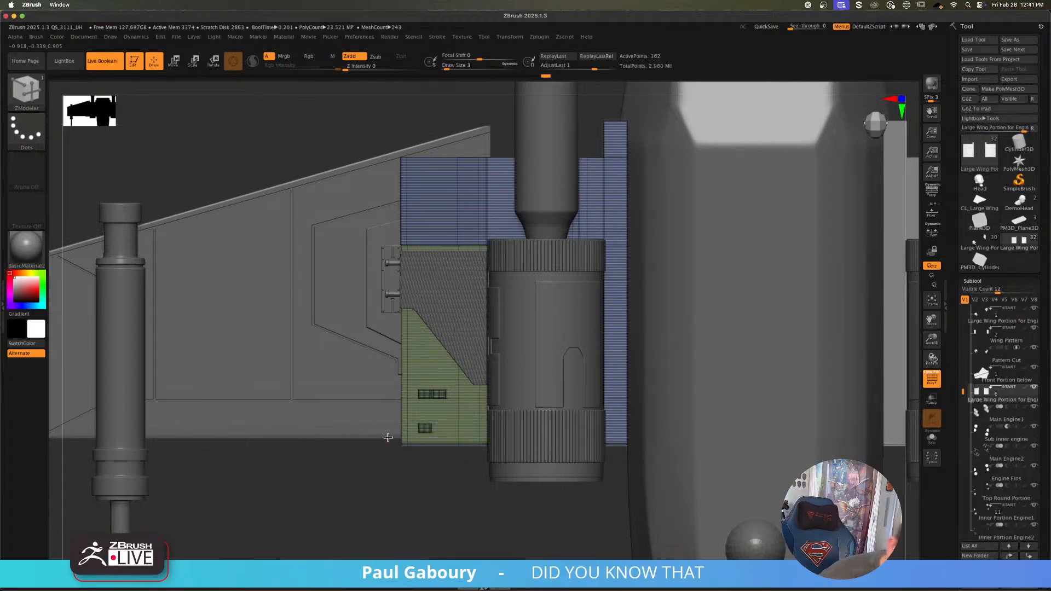
right_click_drag(493, 244, 506, 278, "ctrl")
key("space")
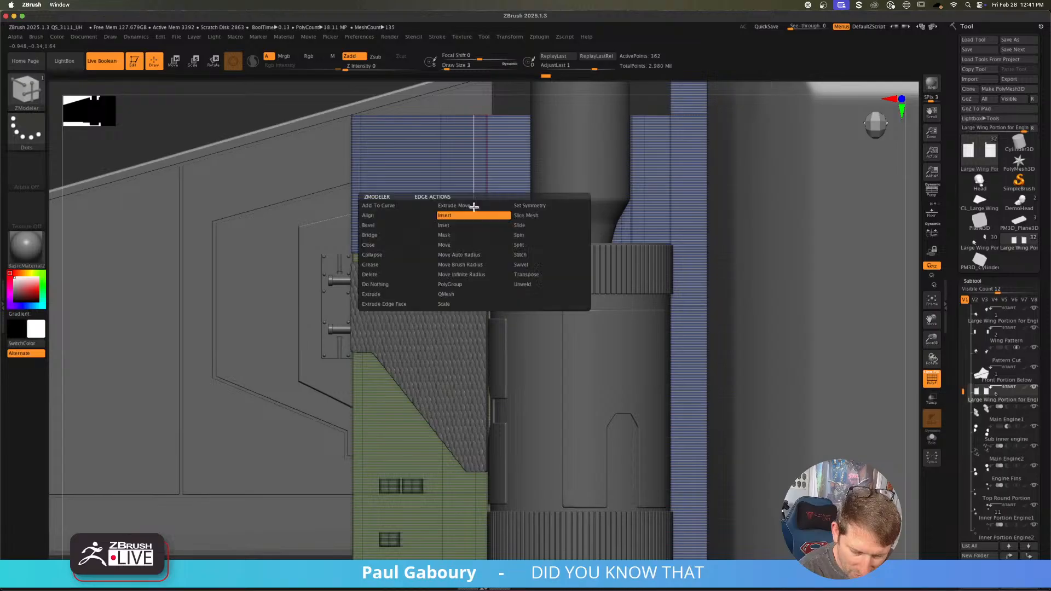
left_click(542, 230)
left_click(476, 326)
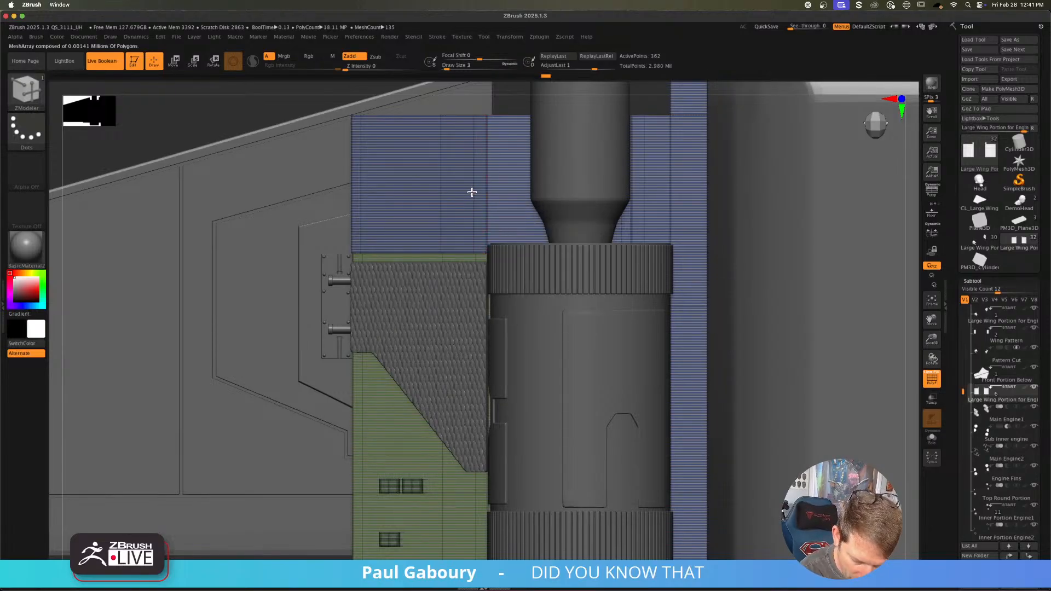
Step: Insert two single edge loops across the blue panel to form two narrow bands, and set the edge action to Slide
key("space")
left_click(459, 235)
left_click(460, 231)
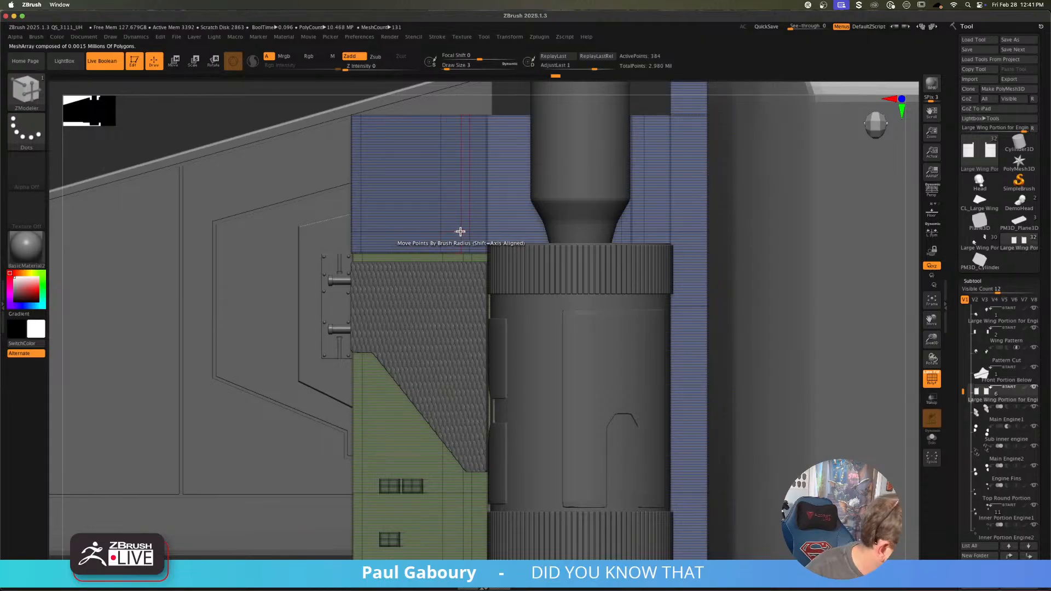
left_click(431, 230)
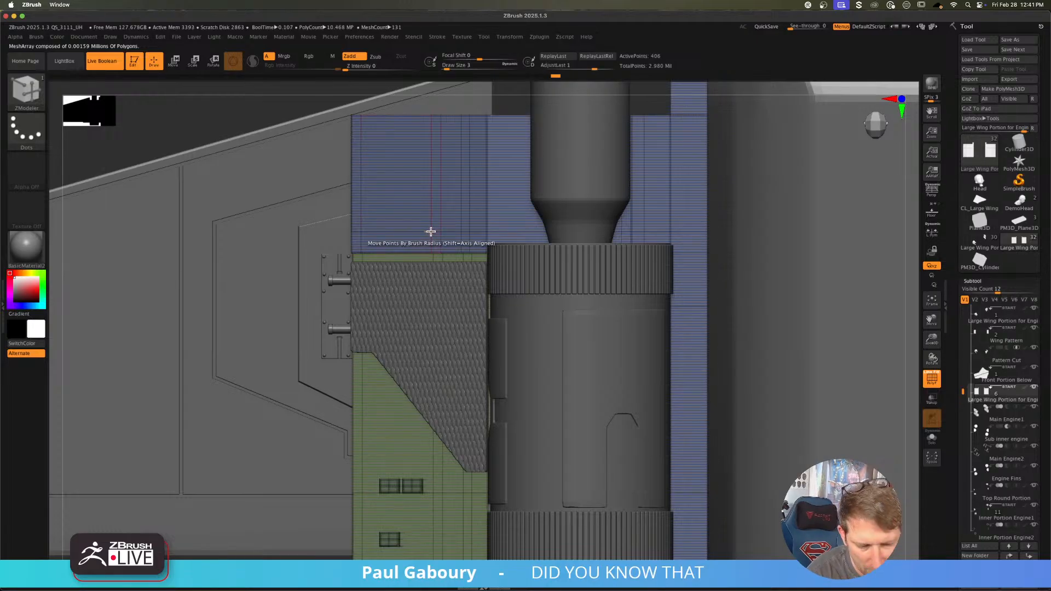
key("space")
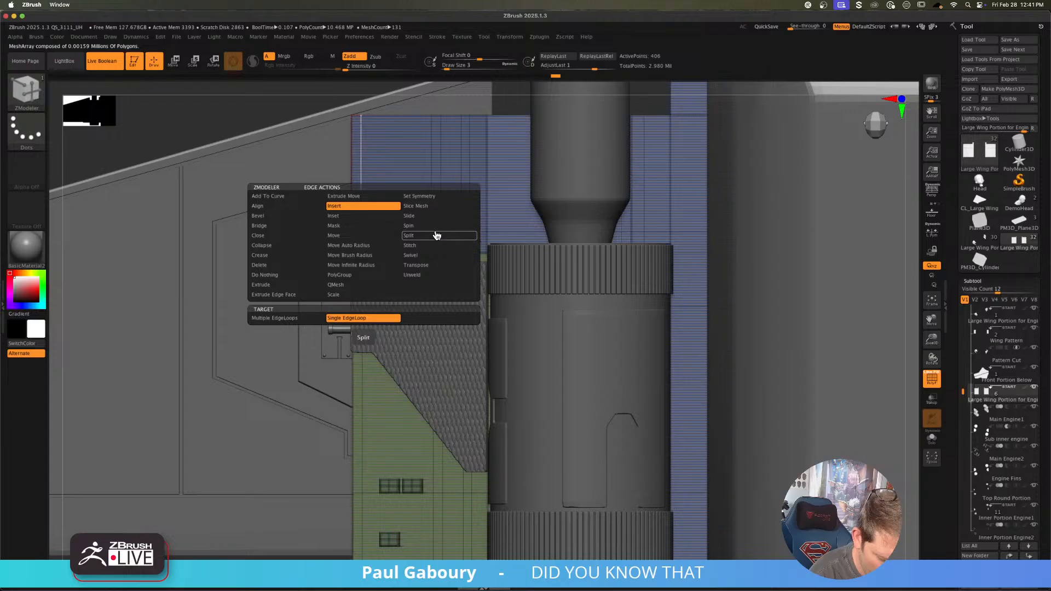
left_click(419, 206)
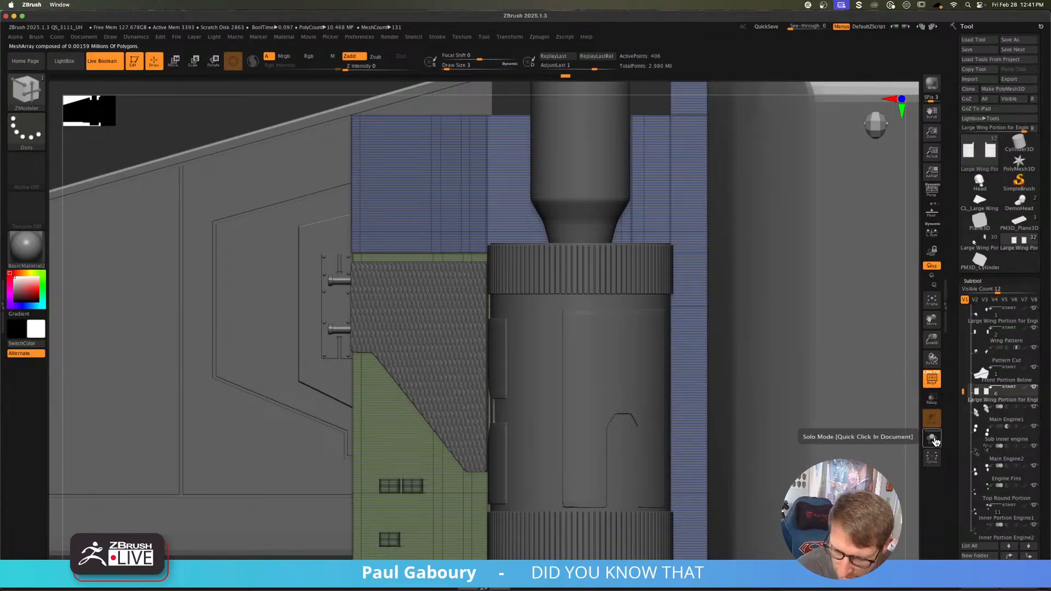
Step: Isolate the part and mark the polygons of the three narrow bands running across the blue panel
left_click(932, 445)
right_click_drag(472, 247, 479, 354, "alt")
left_click(474, 355, "alt")
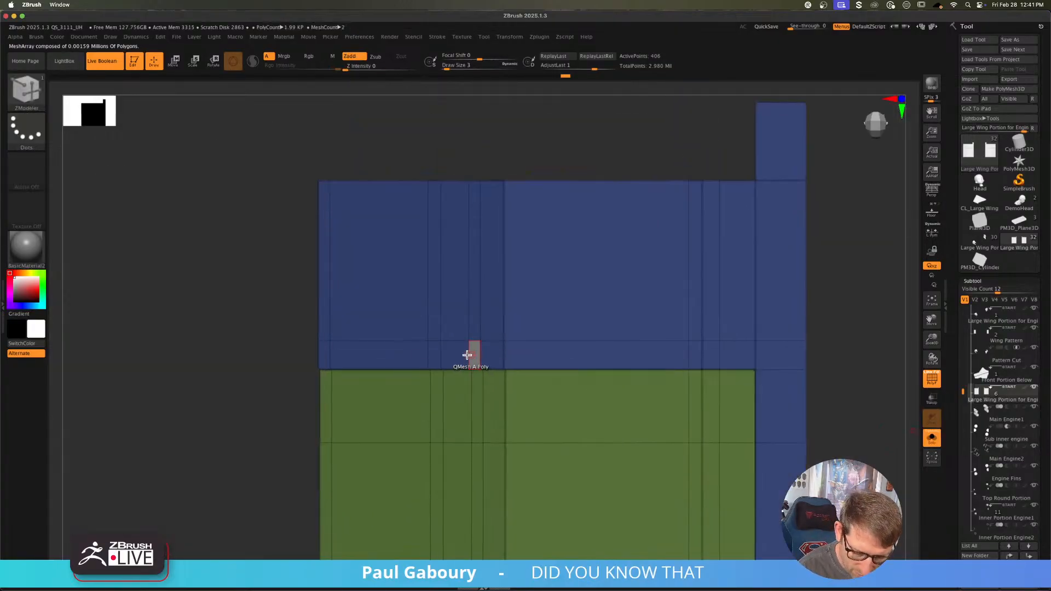
left_click(434, 355, "alt")
left_click(323, 358, "alt")
left_click(323, 311, "alt")
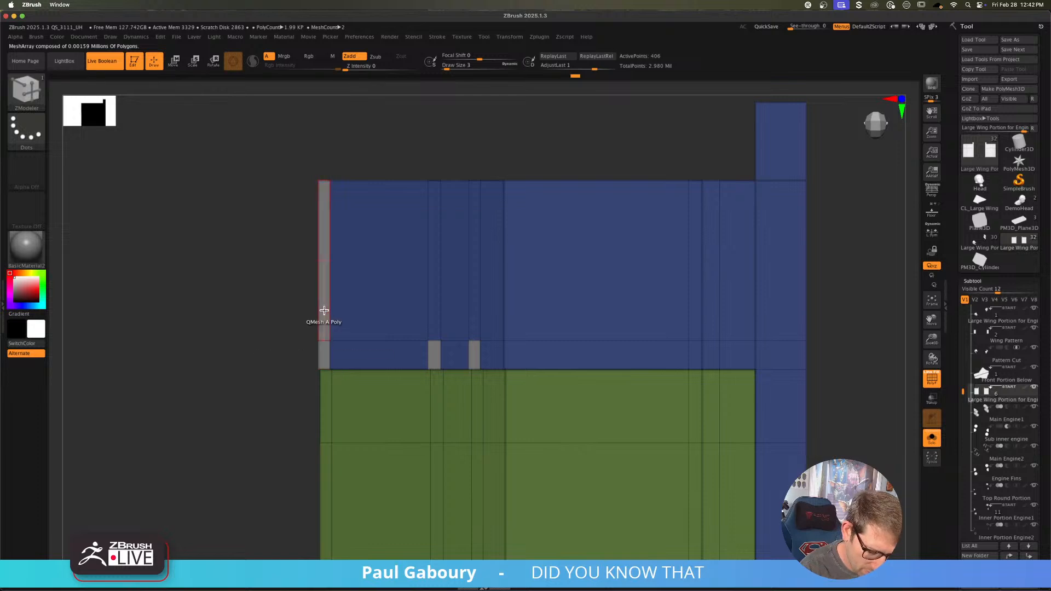
left_click(433, 281, "alt")
left_click(473, 277, "alt")
right_click_drag(472, 276, 468, 302)
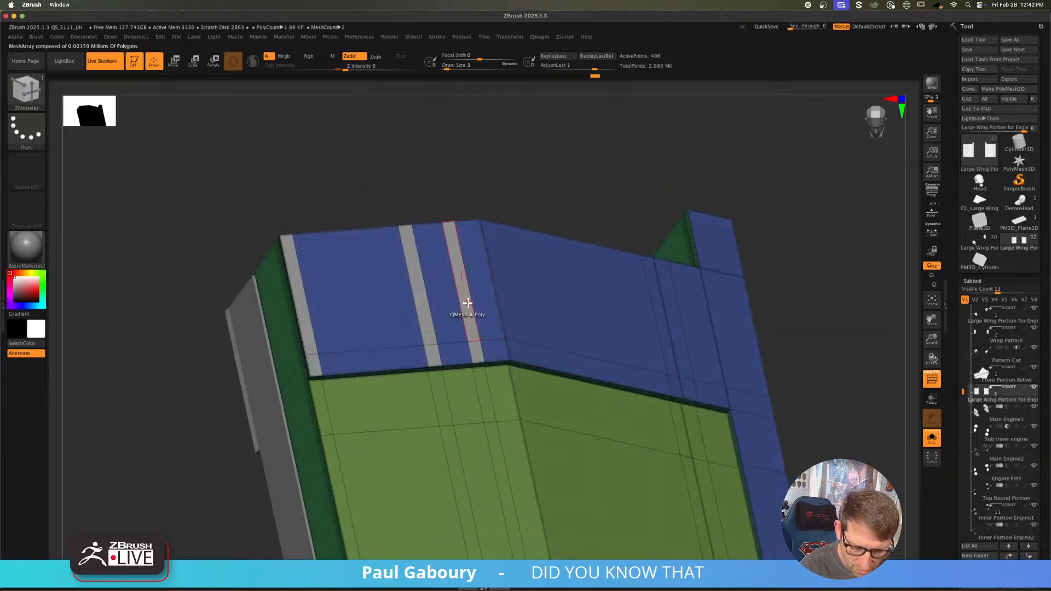
Step: Extrude the three marked bands outward with QMesh to make raised ribs on the blue panel
left_click_drag(467, 303, 466, 288)
key("alt")
key("alt")
key("alt")
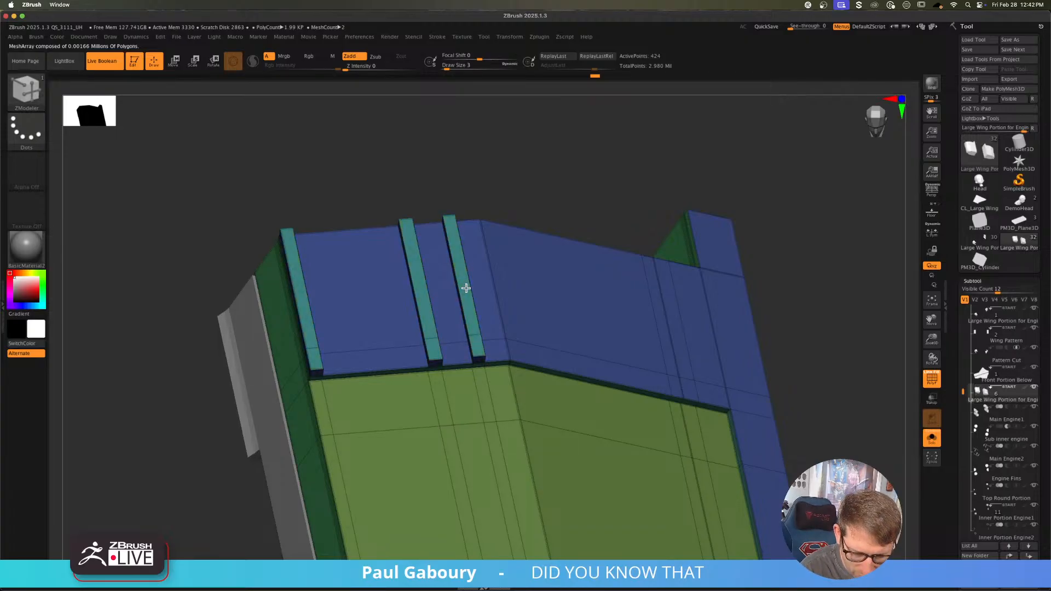
Step: Preview the ribs with dynamic subdivision and examine their lower ends up close, with and without polyframe
right_click_drag(465, 288, 502, 398)
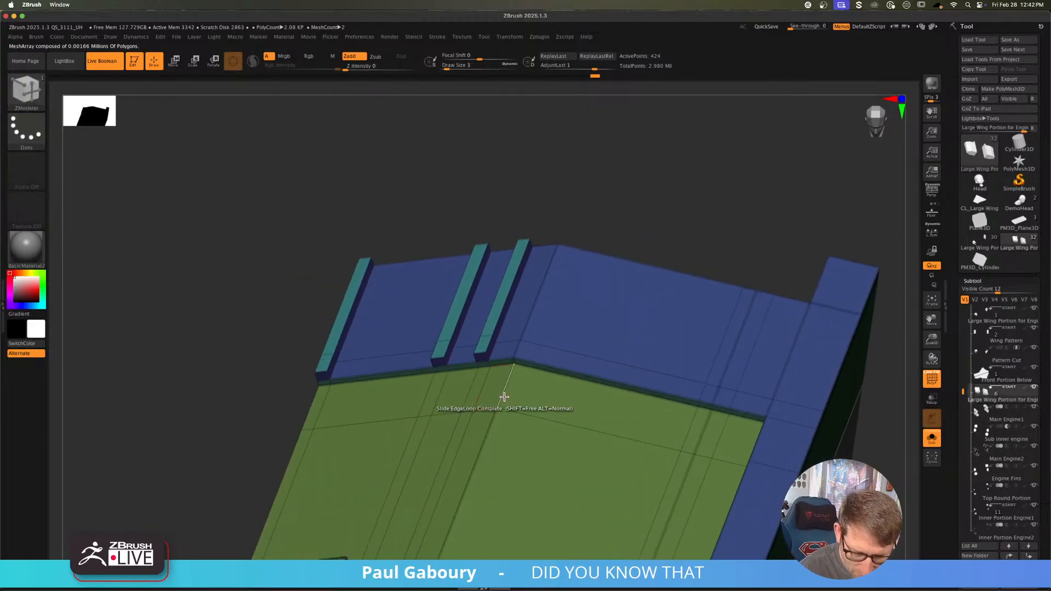
left_click_drag(502, 398, 500, 400)
key("shift")
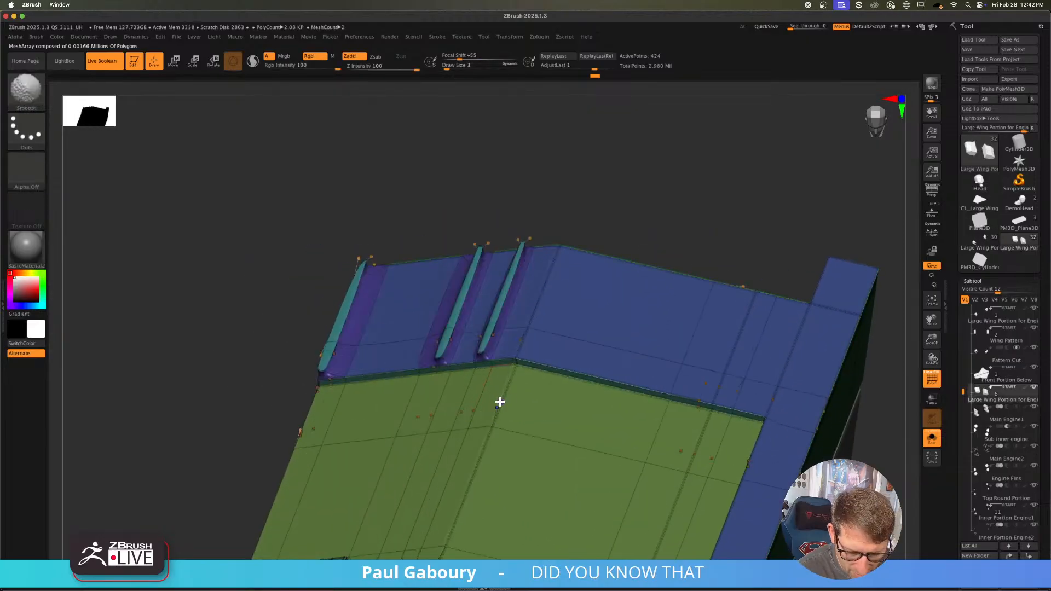
key("shift+f")
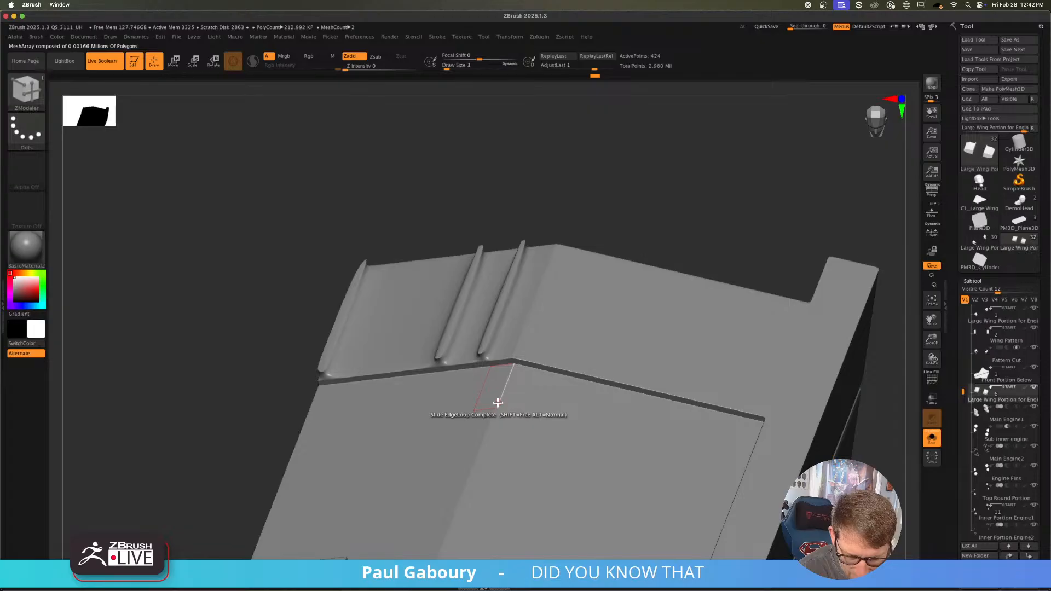
mouse_move(498, 404)
right_mouse_down()
mouse_move(518, 397)
mouse_move(498, 401)
mouse_move(547, 448)
right_mouse_up()
key("shift+f")
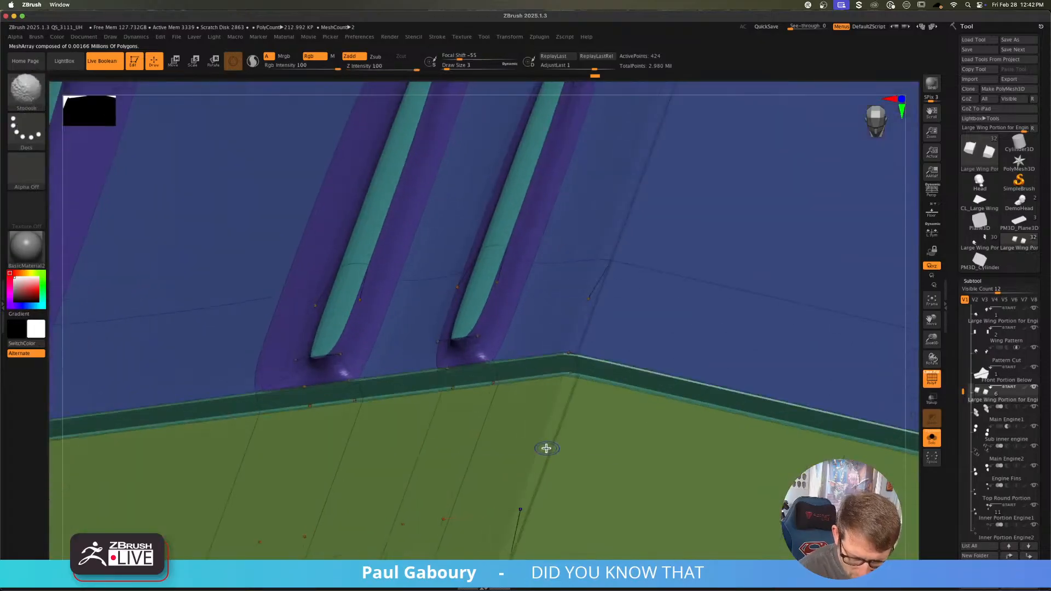
Step: Crease the lower end faces of the three ribs with the polygon Crease action on A Single Poly, and preview them with dynamic subdivision
key("shift+d")
right_click_drag(476, 347, 492, 373, "ctrl")
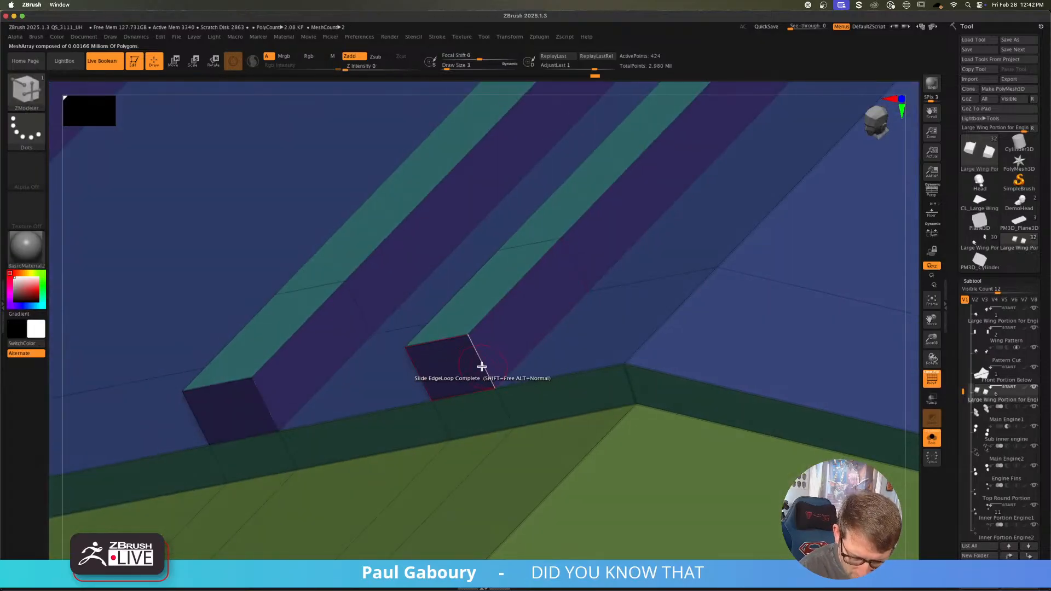
key("space")
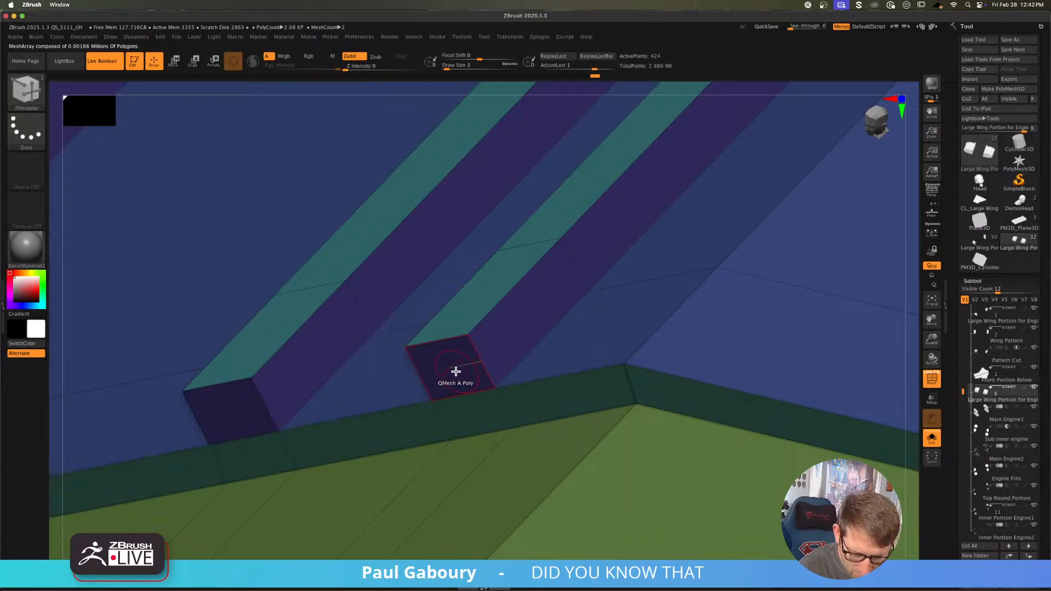
key("space")
left_click(331, 263)
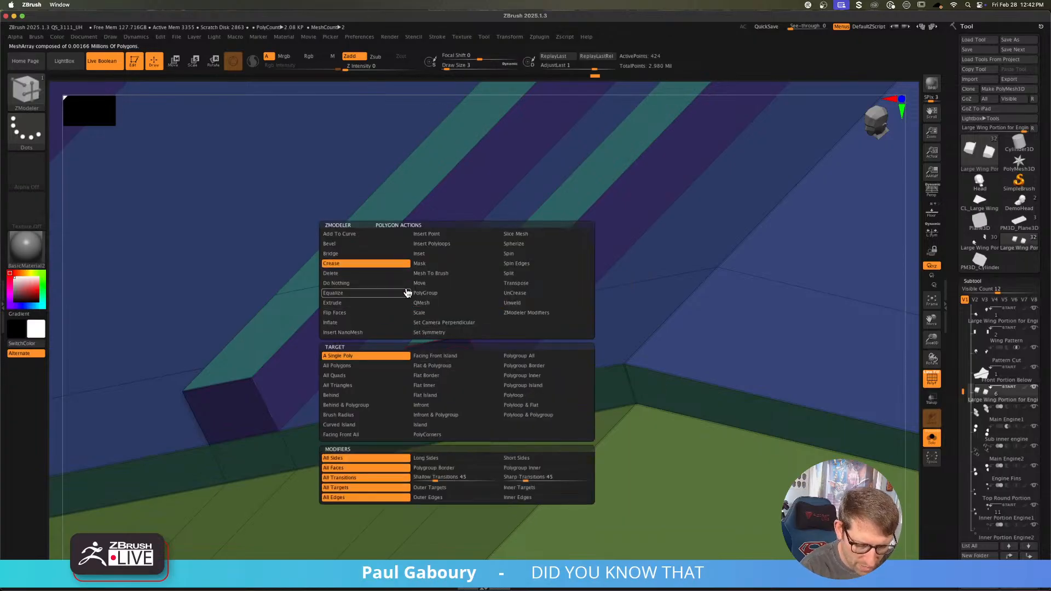
right_click_drag(448, 408, 530, 373, "alt")
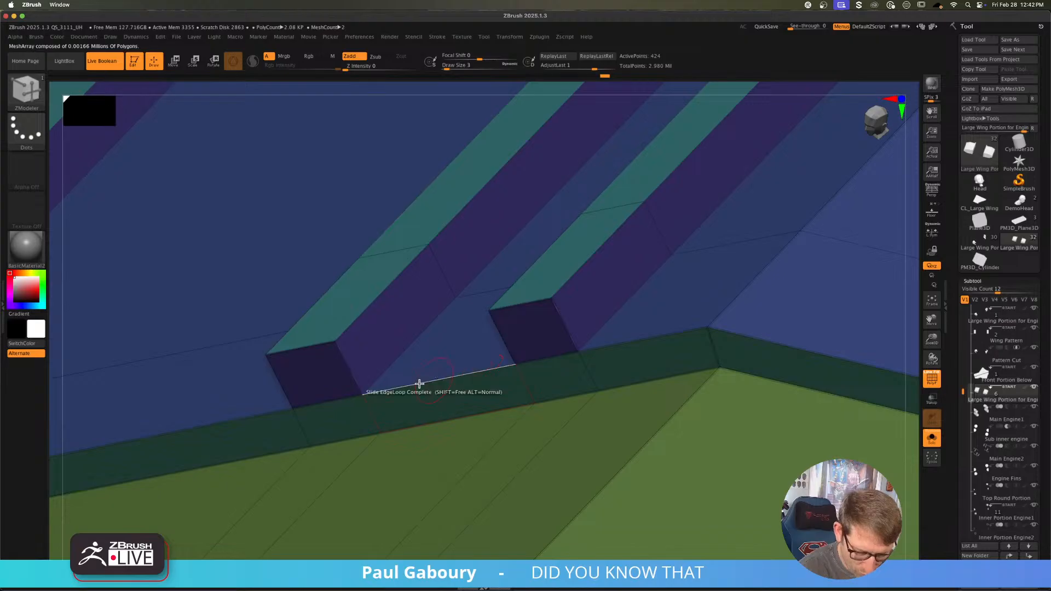
right_click_drag(359, 389, 493, 375, "alt")
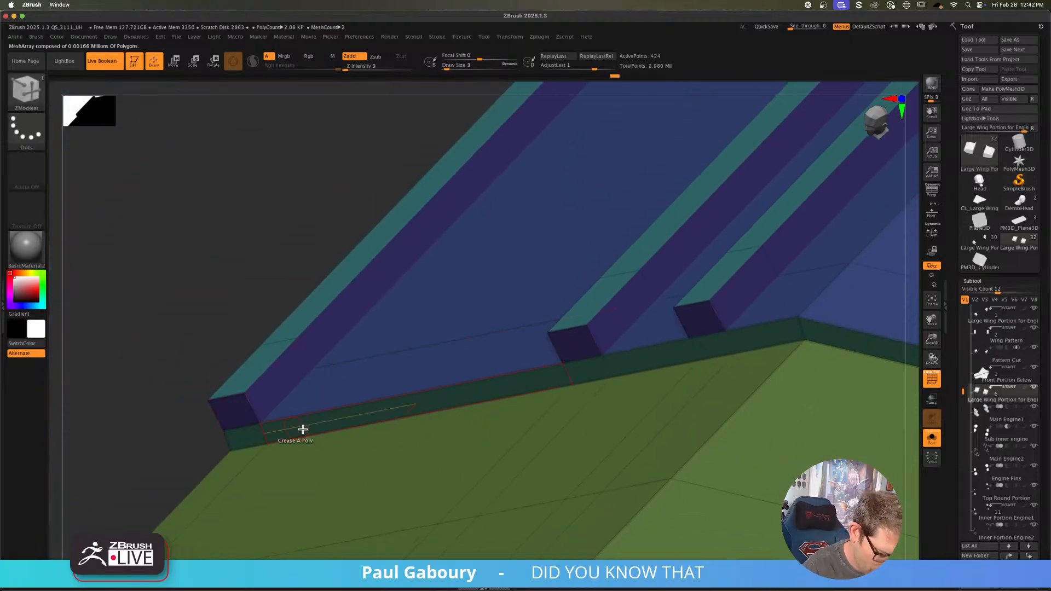
key("d")
key("shift")
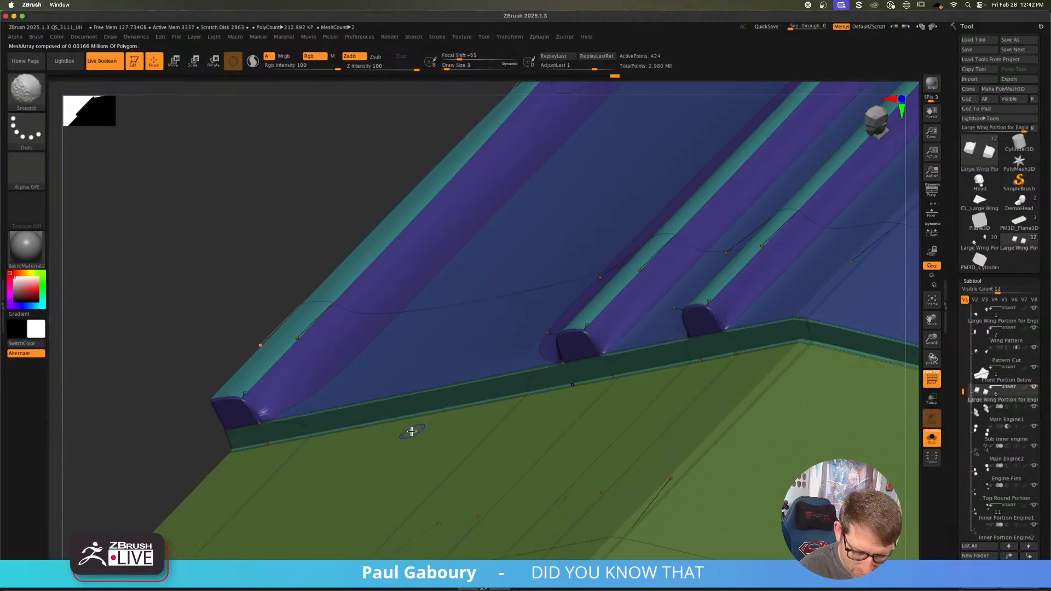
Step: Examine the smoothed ribs from the green side and along their full length, toggling polyframe and dynamic subdivision
key("shift+f")
right_click_drag(693, 333, 616, 373, "ctrl")
mouse_move(616, 373)
right_mouse_down("alt")
mouse_move(541, 395)
mouse_move(657, 368)
mouse_move(615, 336)
mouse_move(624, 347)
mouse_move(514, 481)
mouse_move(547, 416)
right_mouse_up("alt")
key("shift+f")
key("shift+d")
key("shift+d")
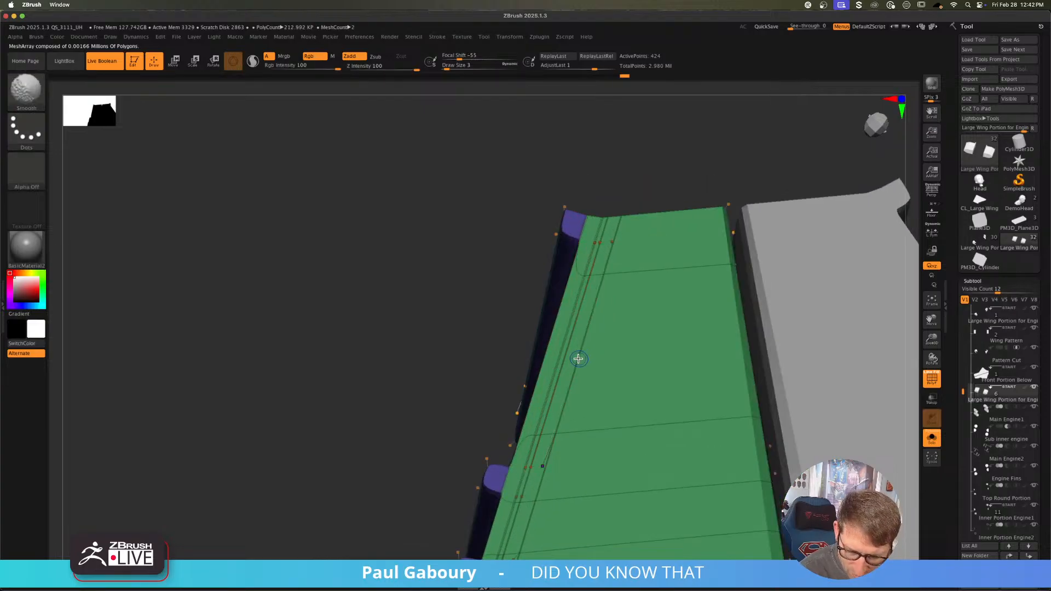
mouse_move(579, 358)
right_mouse_down()
mouse_move(594, 352)
mouse_move(553, 354)
mouse_move(520, 287)
mouse_move(504, 329)
right_mouse_up()
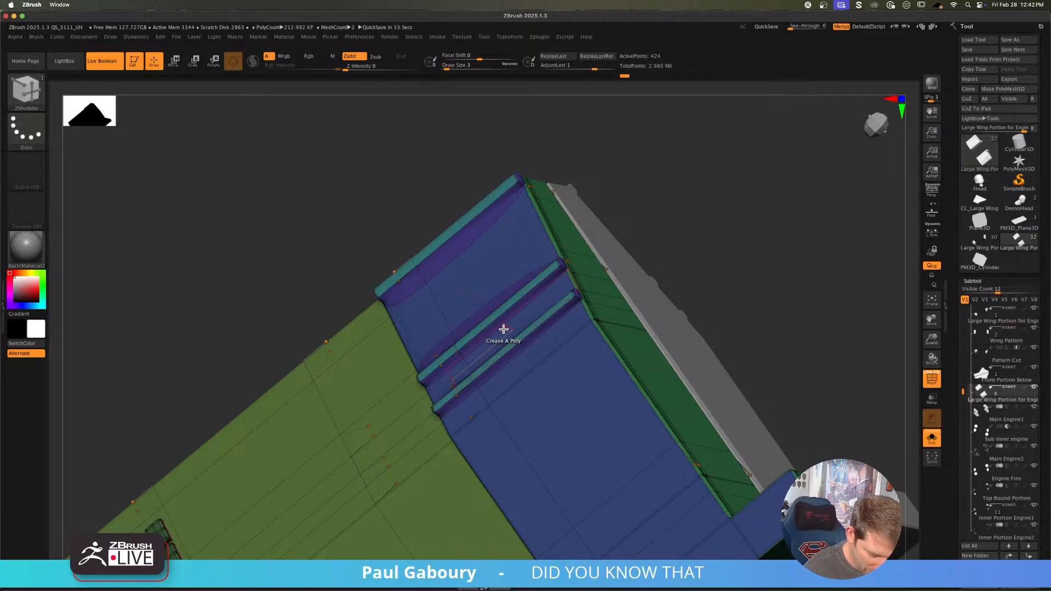
right_click_drag(494, 383, 535, 372)
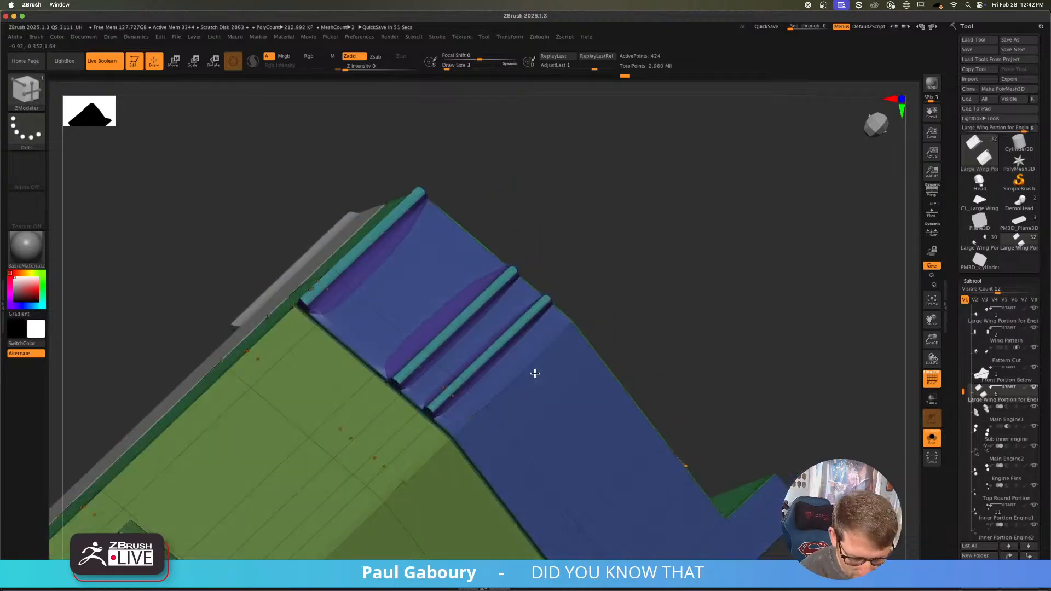
Step: Set the edge action to Crease on single edges, crease the outer rib's edges bordering the green side, and preview the smoothing
mouse_move(323, 319)
right_mouse_down("ctrl")
mouse_move(417, 394)
mouse_move(394, 312)
right_mouse_up("ctrl")
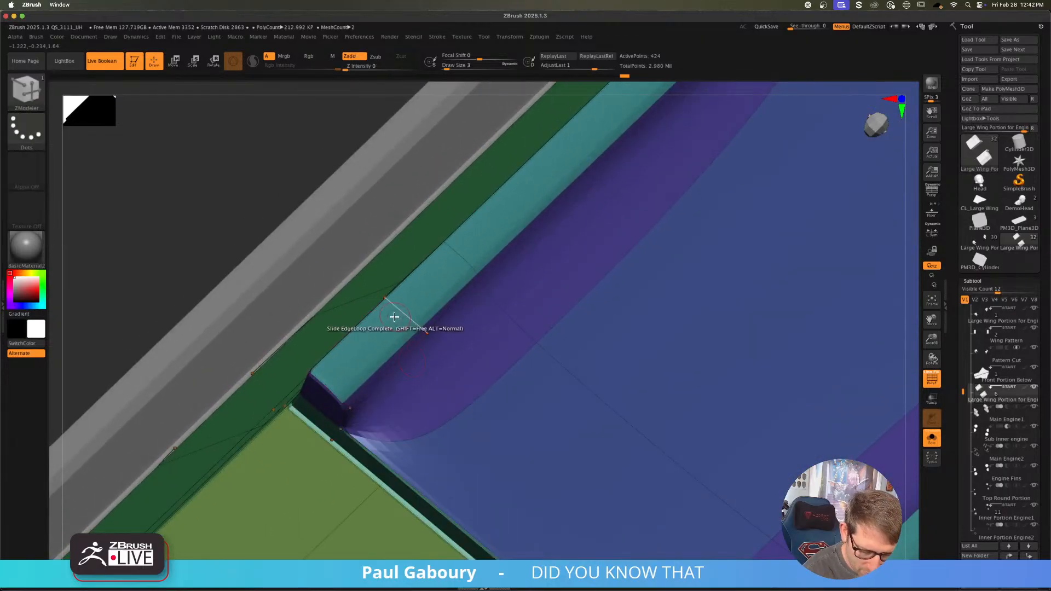
left_click(512, 205, "alt")
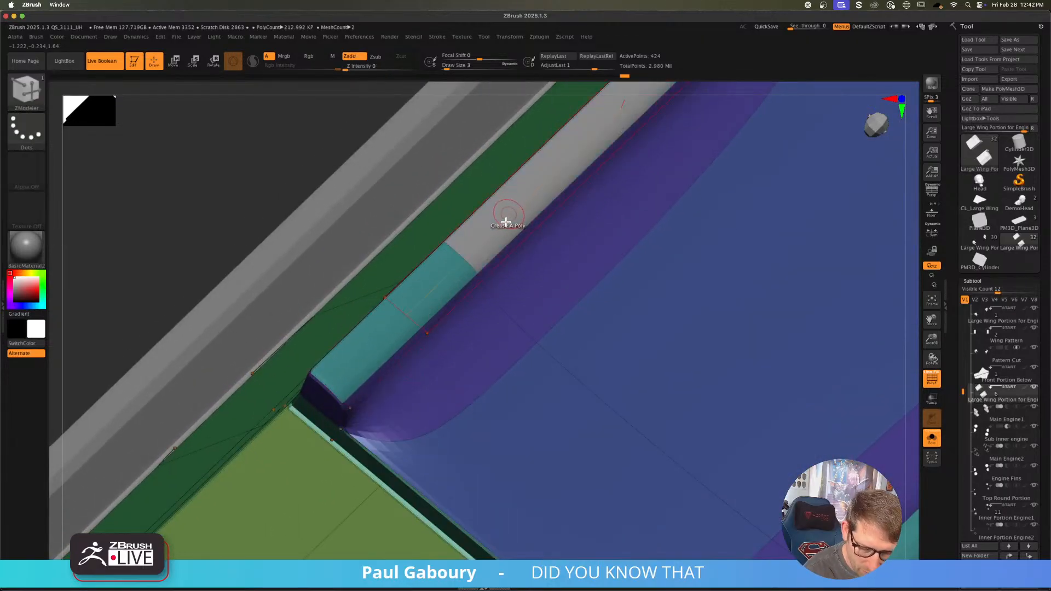
key("shift+d")
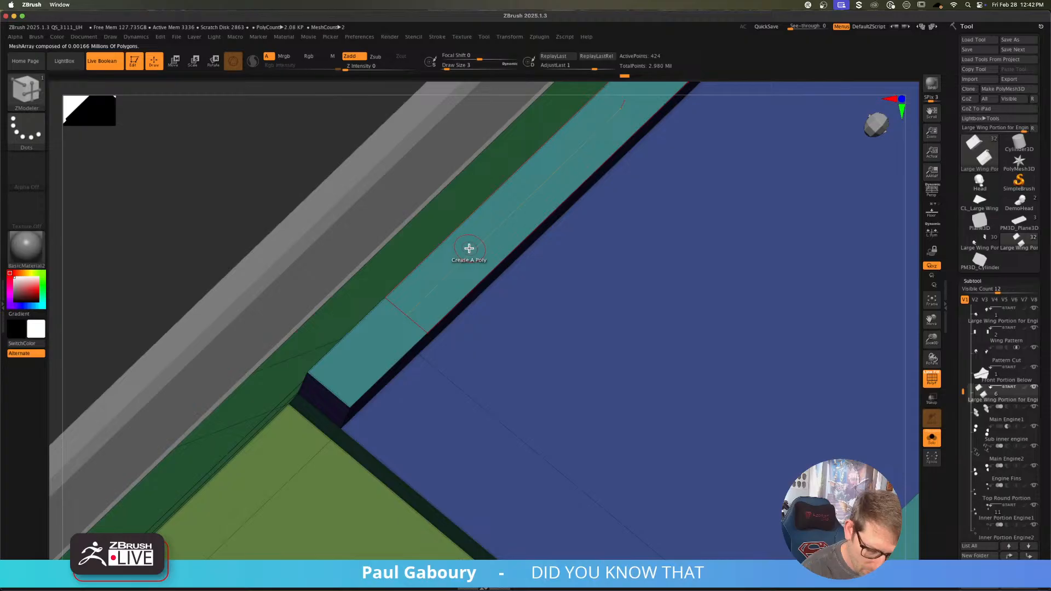
right_click_drag(453, 273, 414, 308)
key("space")
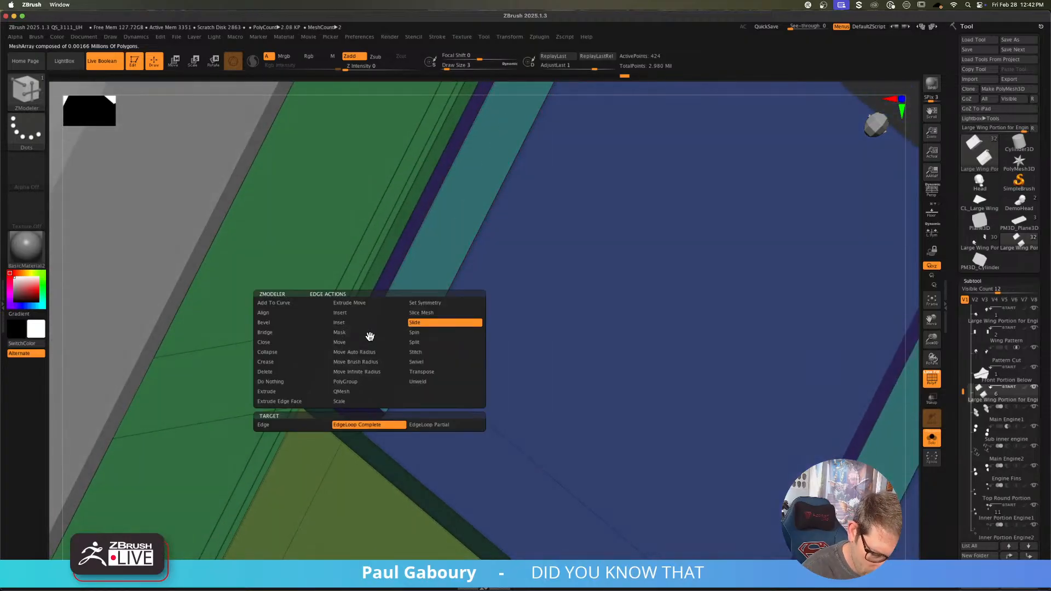
left_click(296, 425)
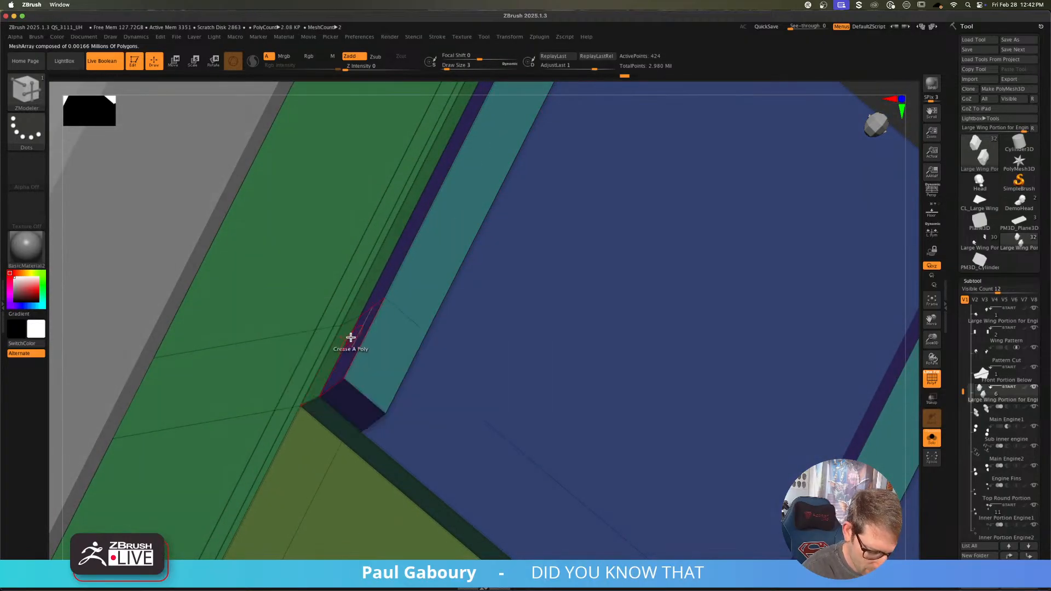
right_click_drag(411, 297, 353, 469, "alt")
right_click_drag(460, 289, 377, 495, "alt")
key("d")
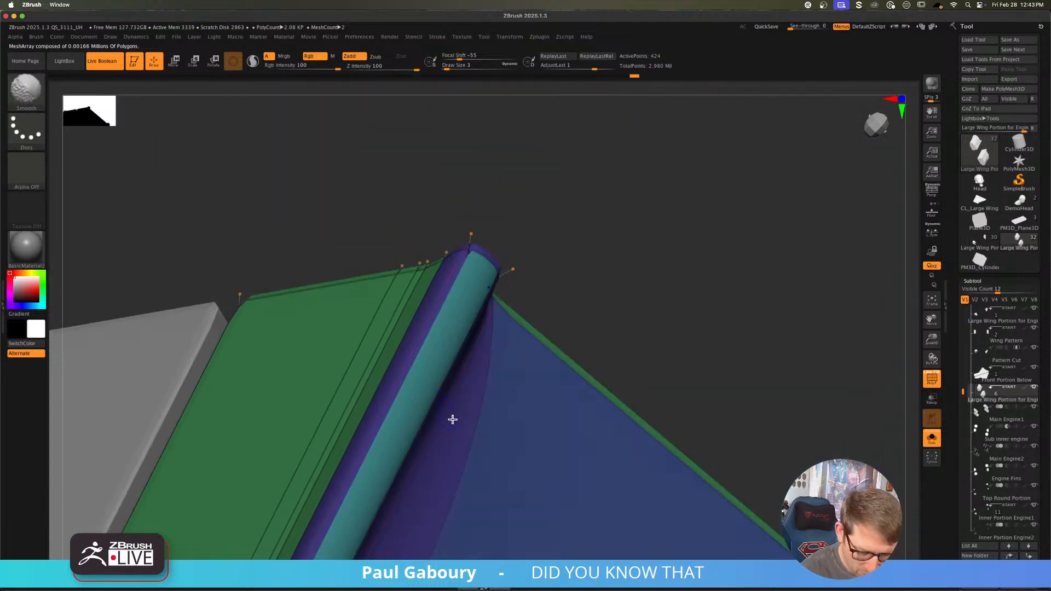
Step: Insert single edge loops on the blue panel close beside the ribs to tighten their smoothed bases
key("shift+f")
key("shift+f")
right_click_drag(480, 443, 444, 319, "ctrl")
key("shift")
key("shift+f")
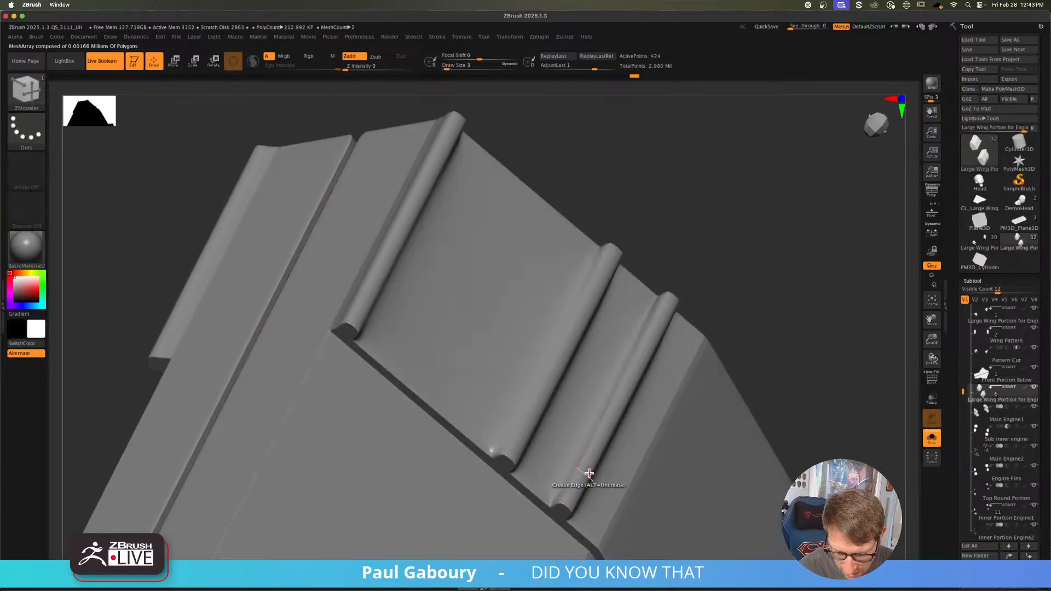
right_click_drag(589, 474, 512, 413)
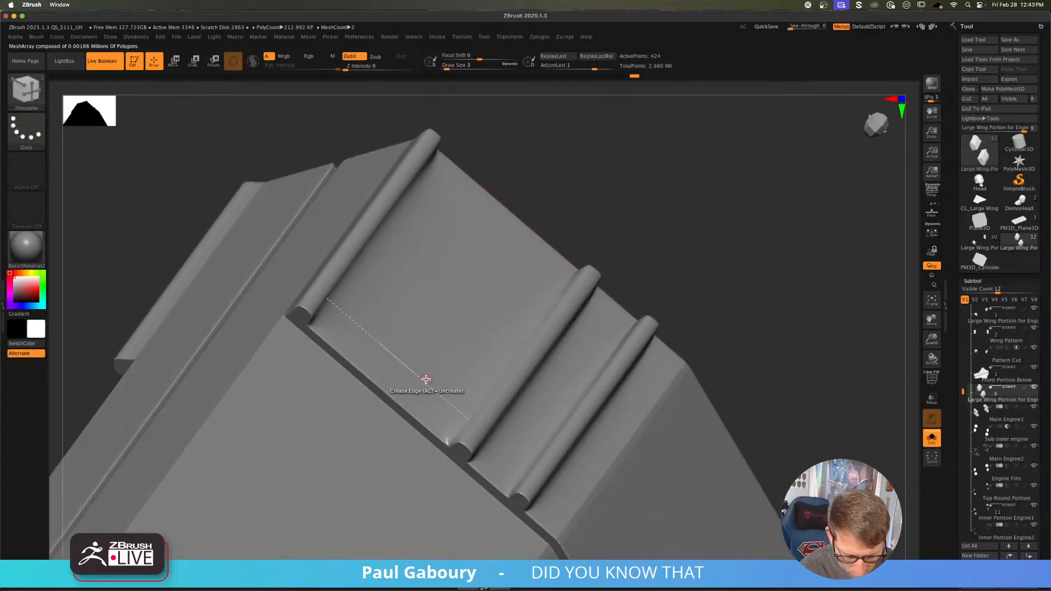
key("space")
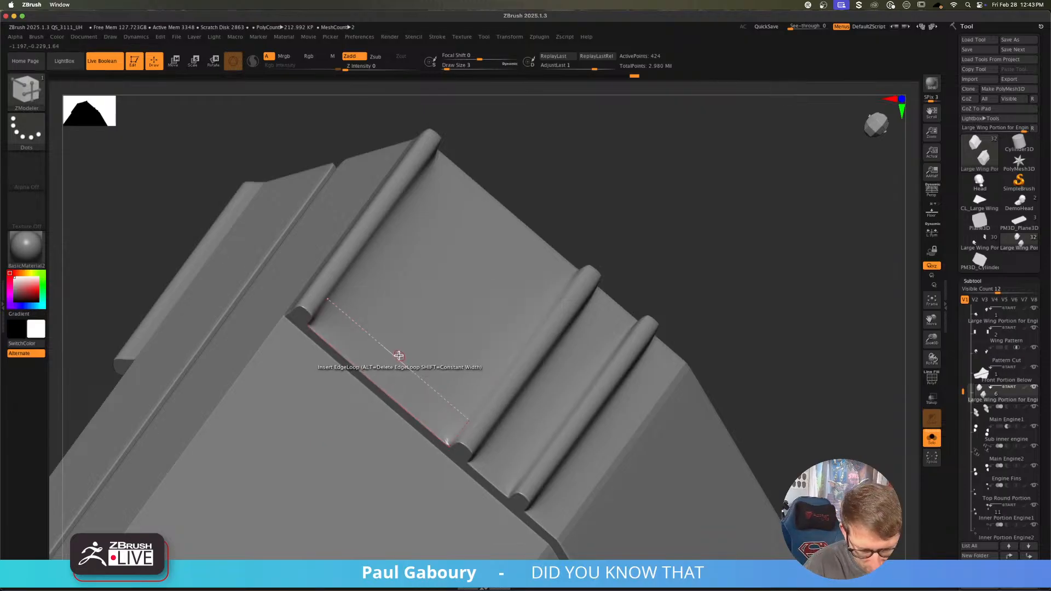
left_click(398, 356)
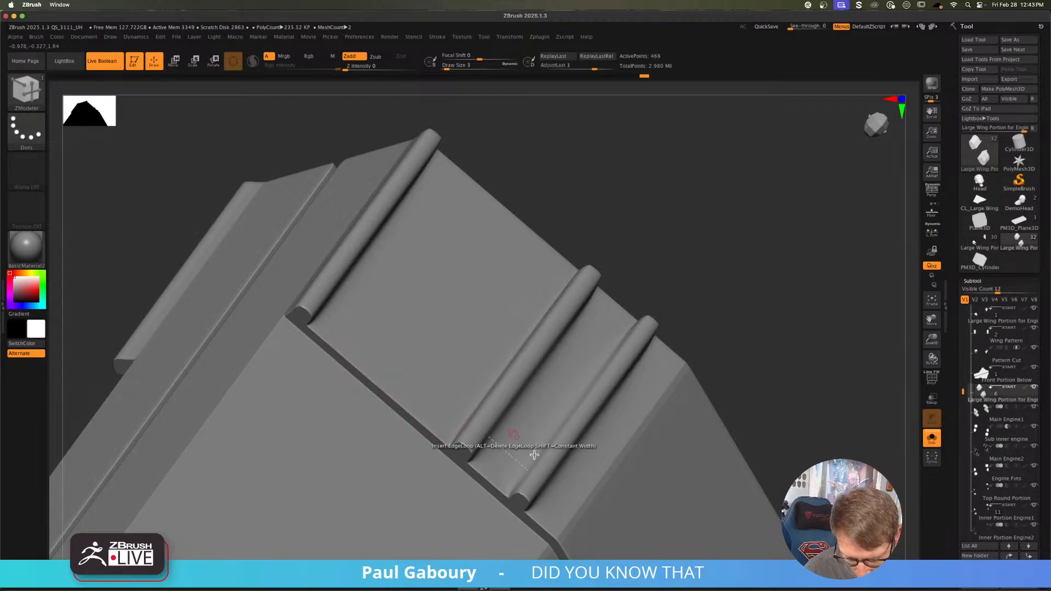
right_click_drag(522, 465, 432, 401, "alt")
left_click(435, 384)
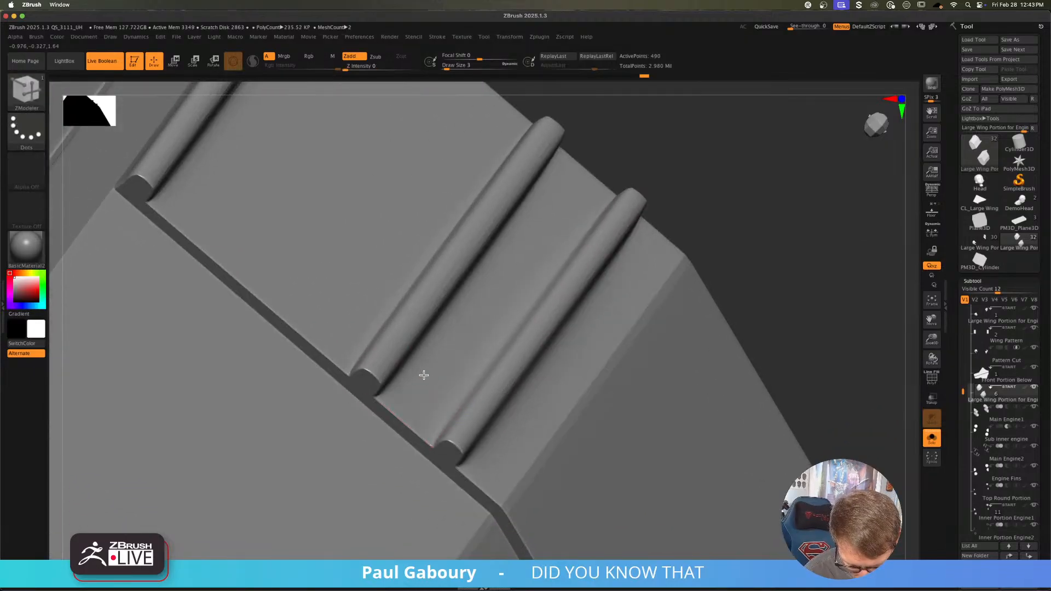
left_click(452, 401)
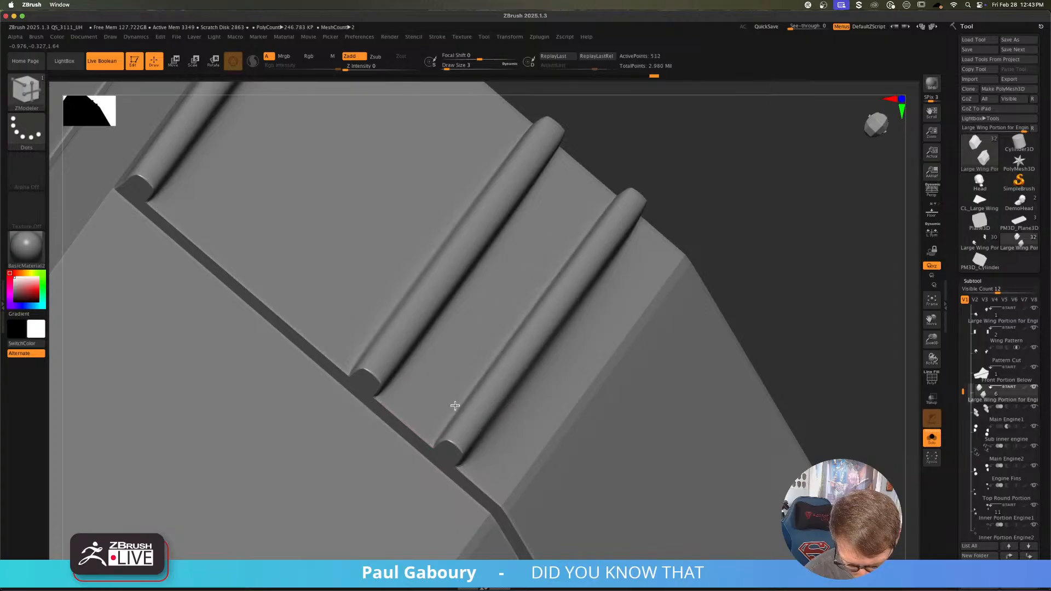
Step: Insert an edge loop across the ribs near the blue panel's far edge, undoing the first placement and placing it again
right_click_drag(504, 431, 420, 396, "ctrl")
mouse_move(420, 397)
right_mouse_down()
mouse_move(499, 366)
mouse_move(557, 329)
mouse_move(481, 380)
mouse_move(530, 425)
mouse_move(406, 448)
mouse_move(410, 390)
right_mouse_up()
right_click_drag(411, 389, 434, 350)
right_click_drag(434, 349, 448, 373, "ctrl")
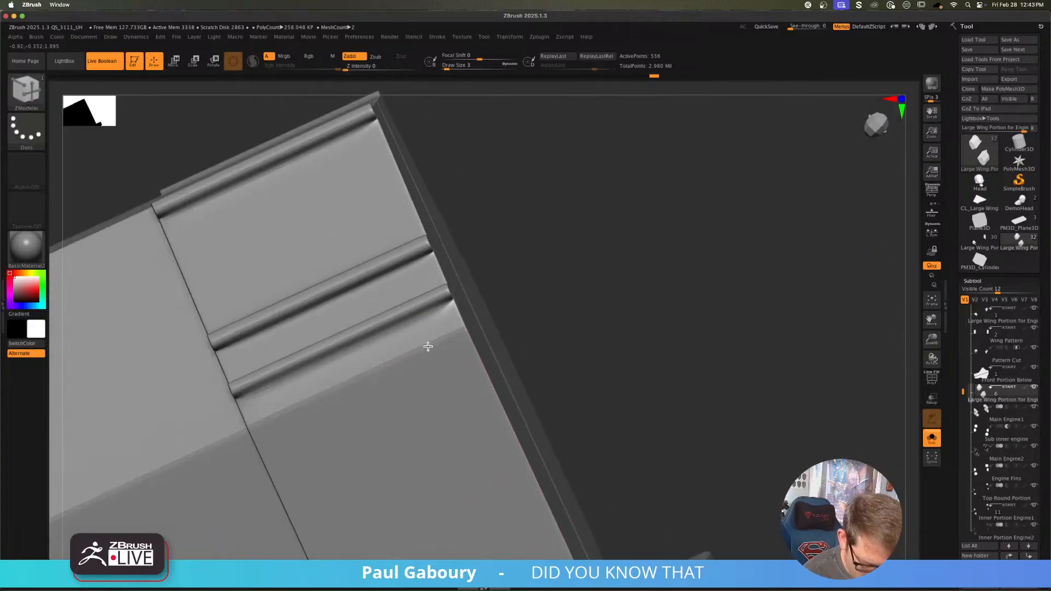
key("shift+f")
key("ctrl+z")
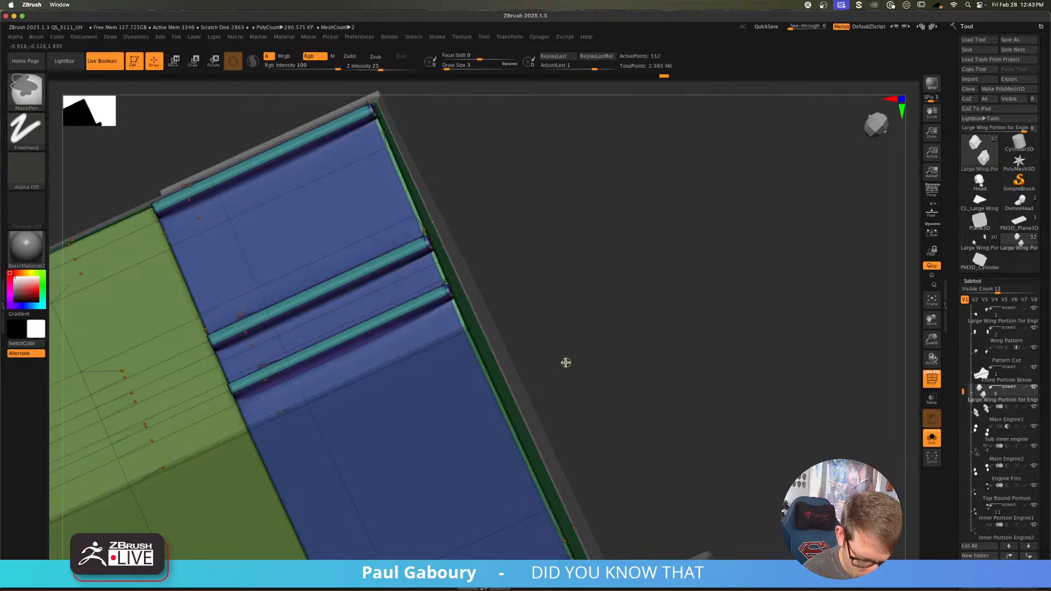
left_click_drag(433, 344, 444, 336)
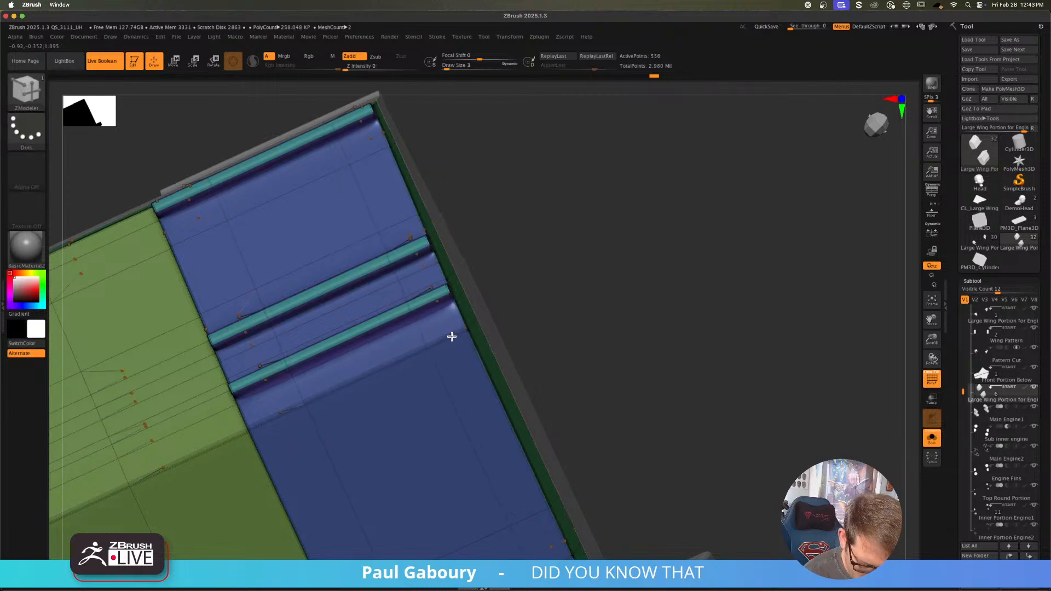
right_click_drag(492, 354, 511, 349)
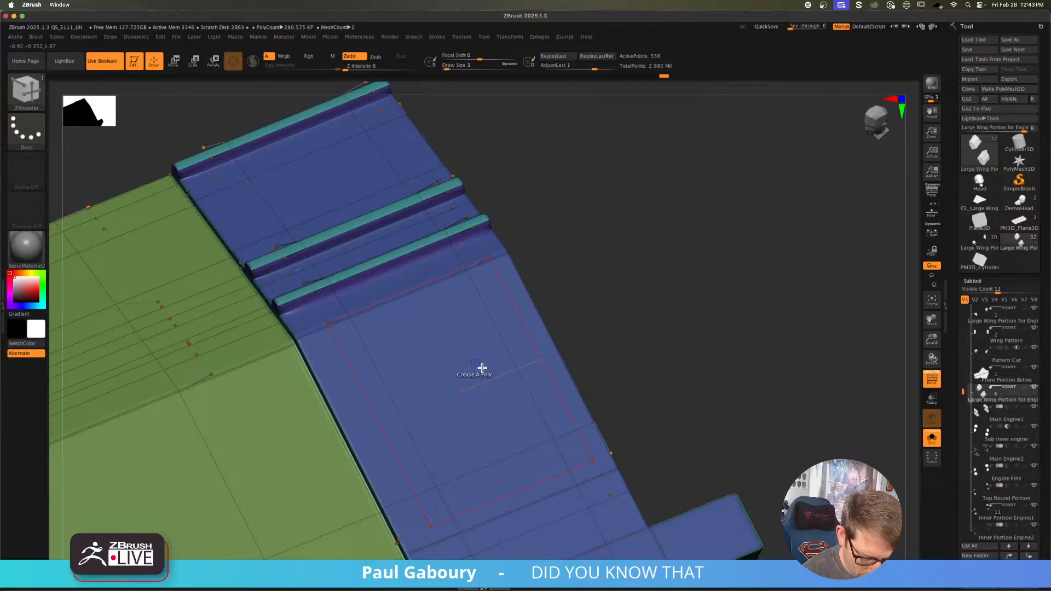
Step: Show the whole spaceship without polyframe and review the ribs in context
key("shift+f")
mouse_move(570, 380)
right_mouse_down("ctrl")
mouse_move(464, 364)
mouse_move(500, 379)
mouse_move(512, 409)
mouse_move(434, 329)
mouse_move(462, 376)
mouse_move(645, 381)
right_mouse_up("ctrl")
left_click(932, 437)
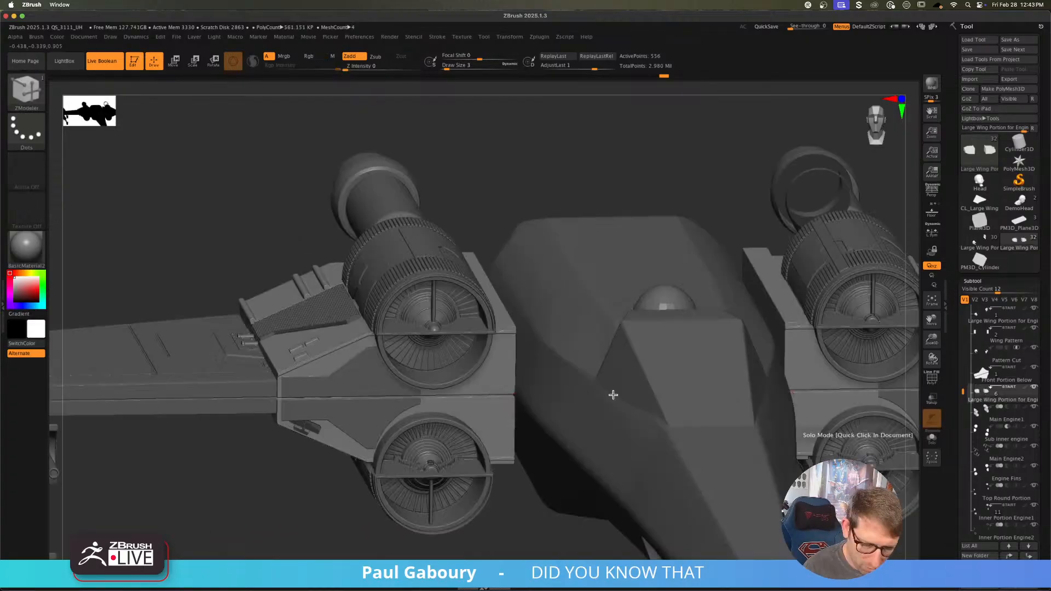
right_click_drag(423, 394, 439, 448, "ctrl")
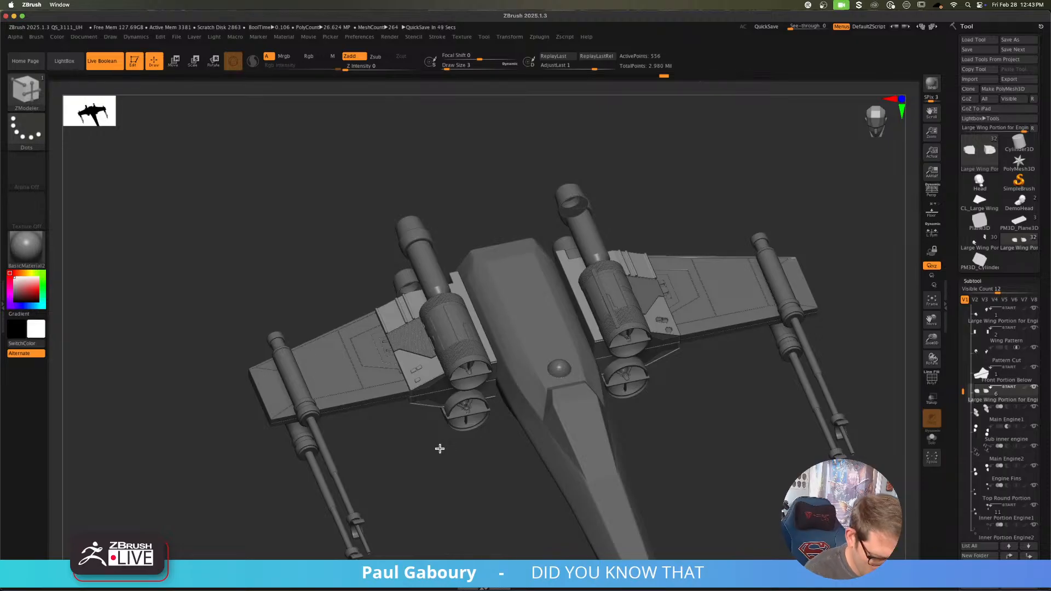
Step: Isolate the wing engine part with polyframe, and slide the edge loop near the blue panel's far edge slightly inward
left_click(940, 444)
key("shift+f")
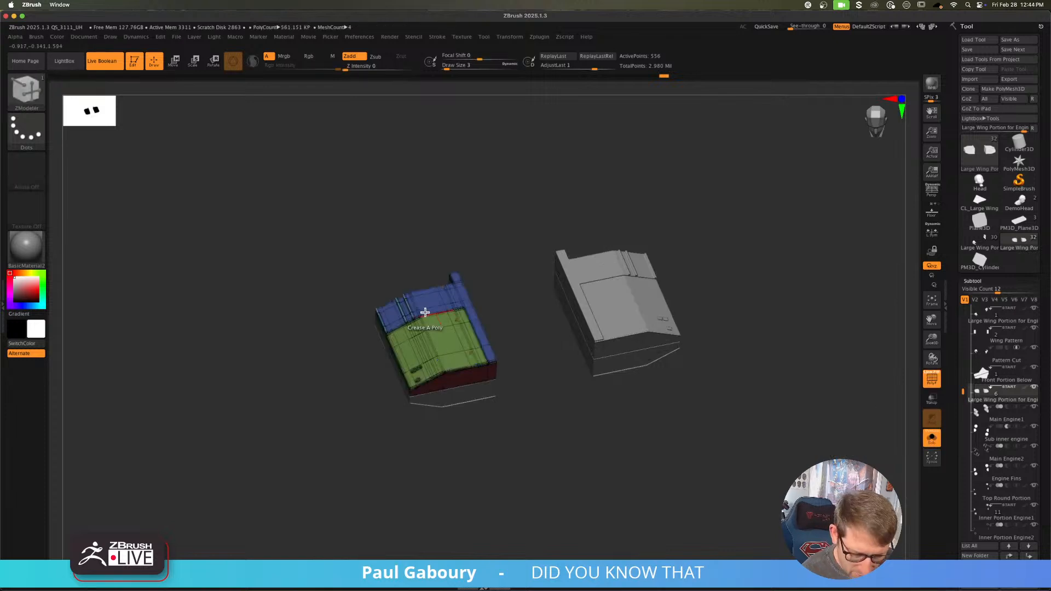
right_click_drag(424, 310, 455, 369)
right_click_drag(395, 336, 477, 334, "ctrl")
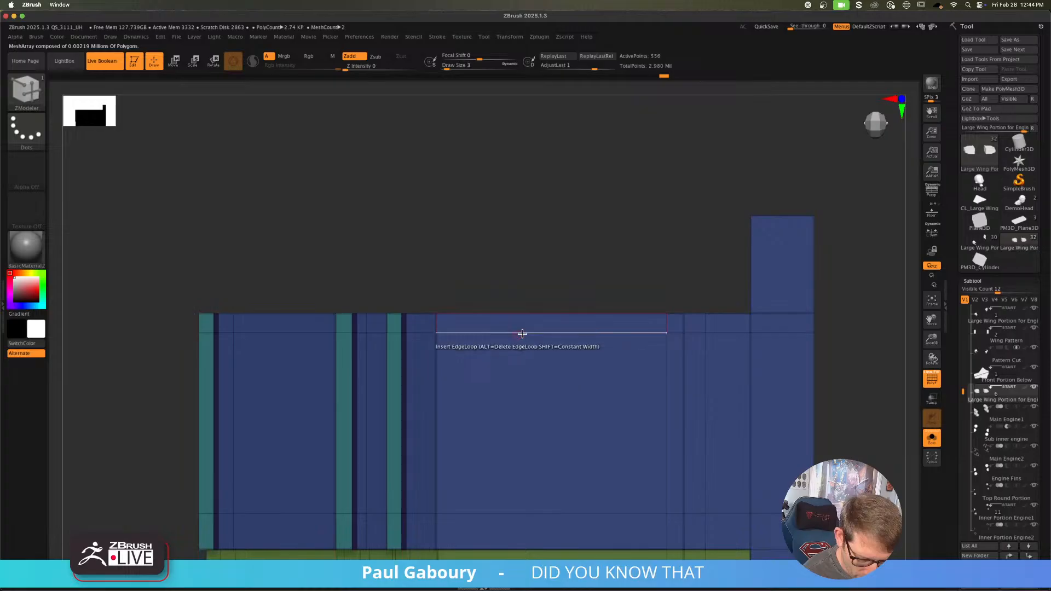
key("space")
left_click(624, 324)
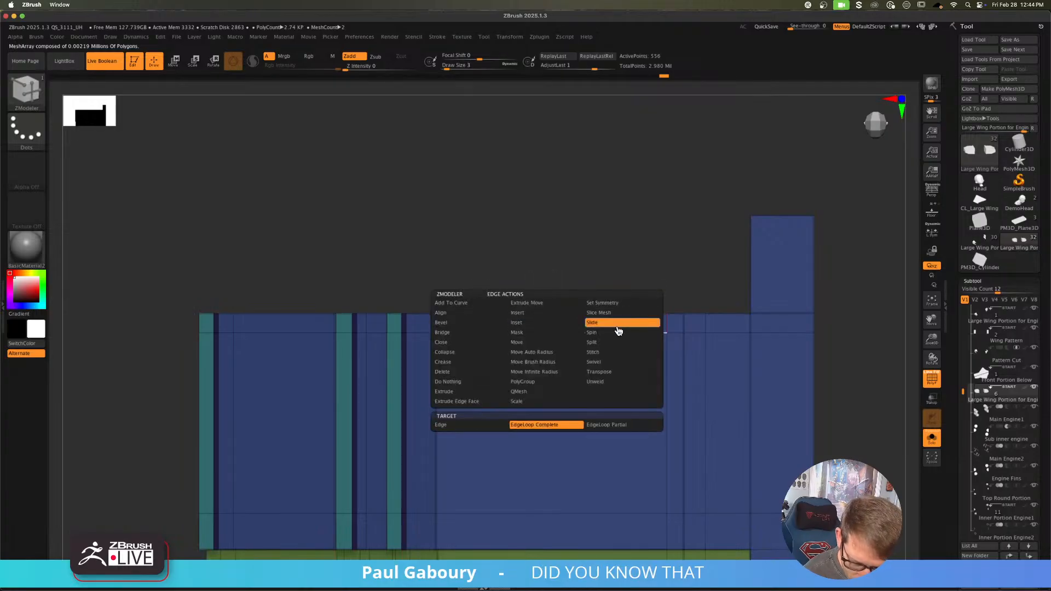
left_click_drag(524, 332, 525, 339)
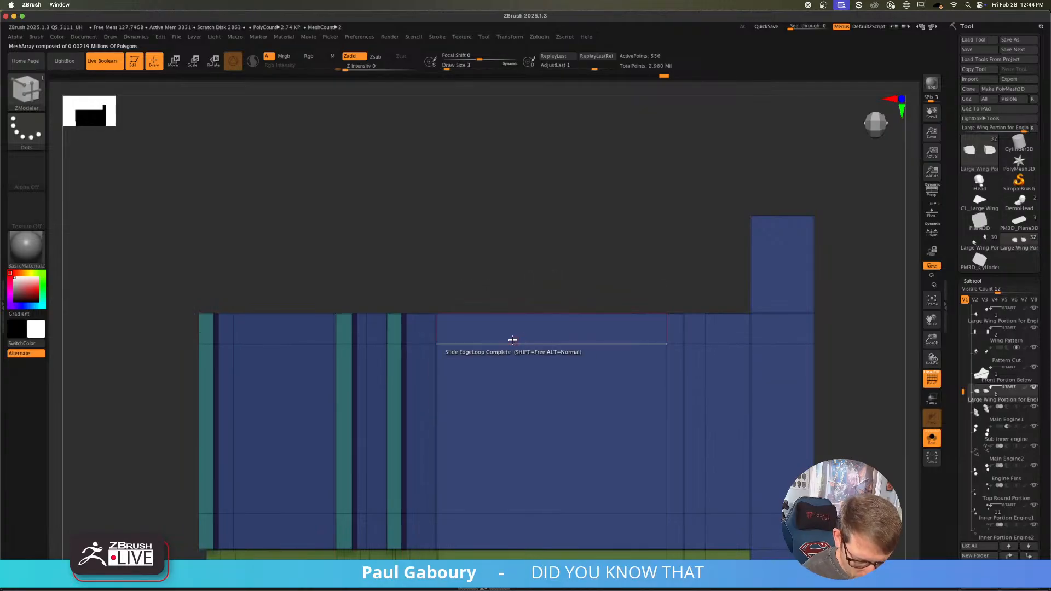
Step: Mark the short end polygons on top of the three ribs, extrude them outward into raised blocks, and preview them with dynamic subdivision
right_click_drag(400, 342, 582, 345, "ctrl")
left_click(394, 317, "alt")
left_click(304, 322, "alt")
left_click(237, 339, "alt")
right_click_drag(237, 339, 279, 331)
left_click(247, 332)
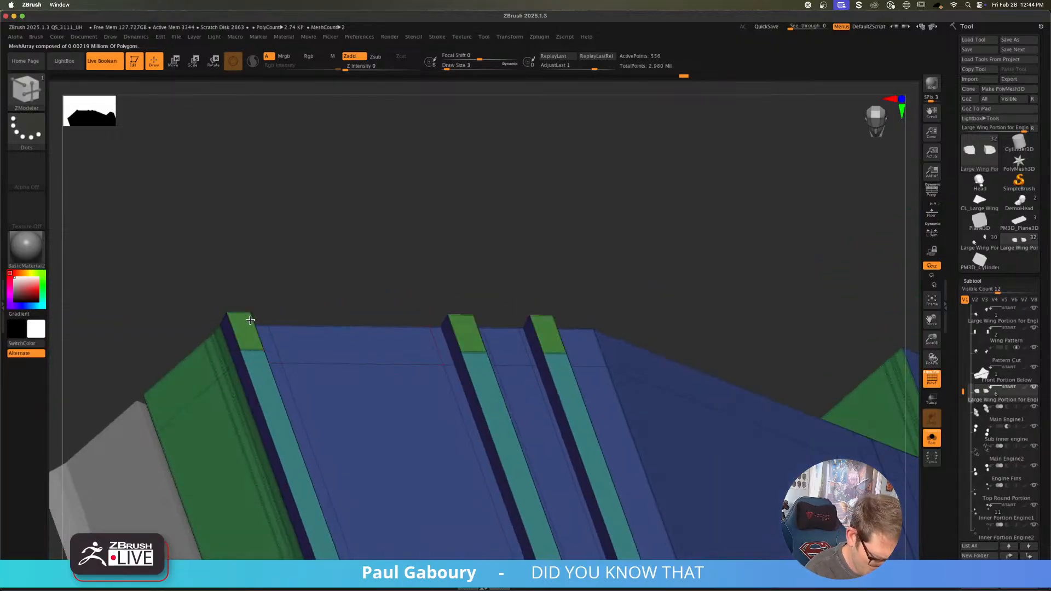
key("space")
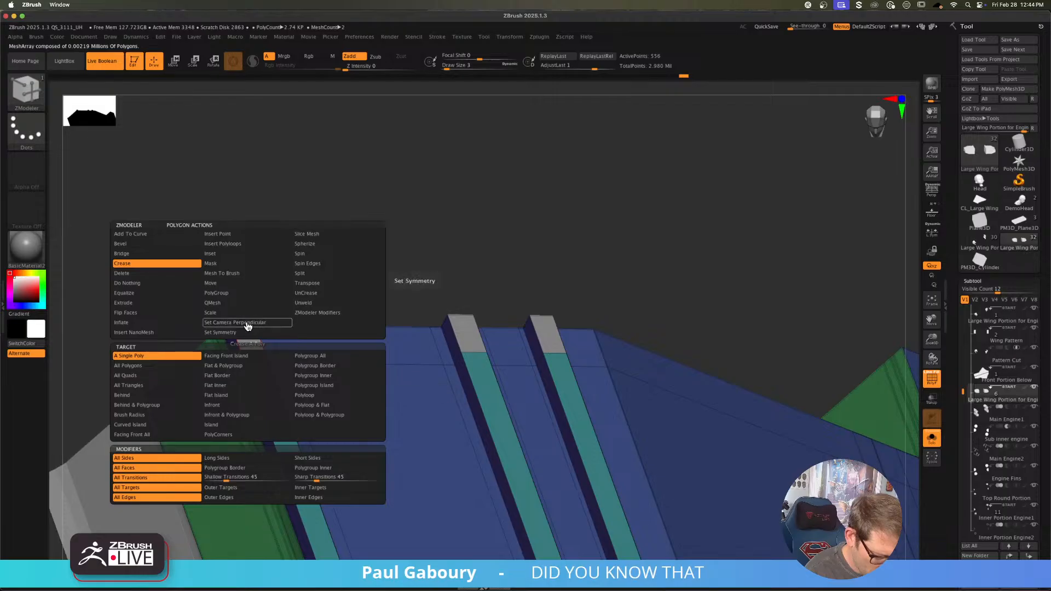
left_click(245, 370)
left_click_drag(269, 339, 249, 312)
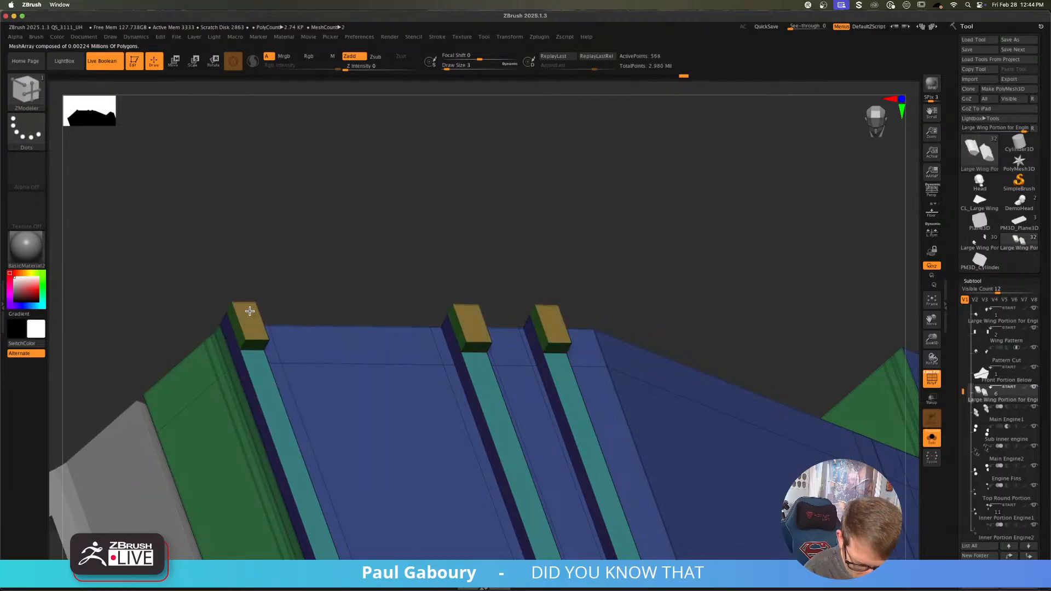
key("d")
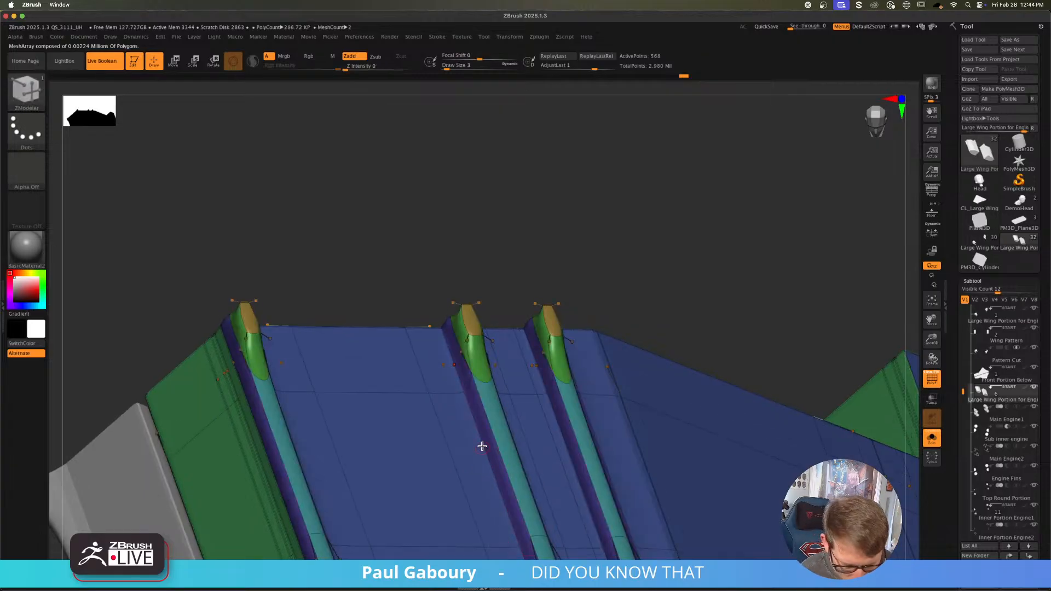
Step: Set the edge action to Crease with EdgeLoop Complete and crease the loop across the ribs at the base of the end blocks
key("space")
left_click(355, 322)
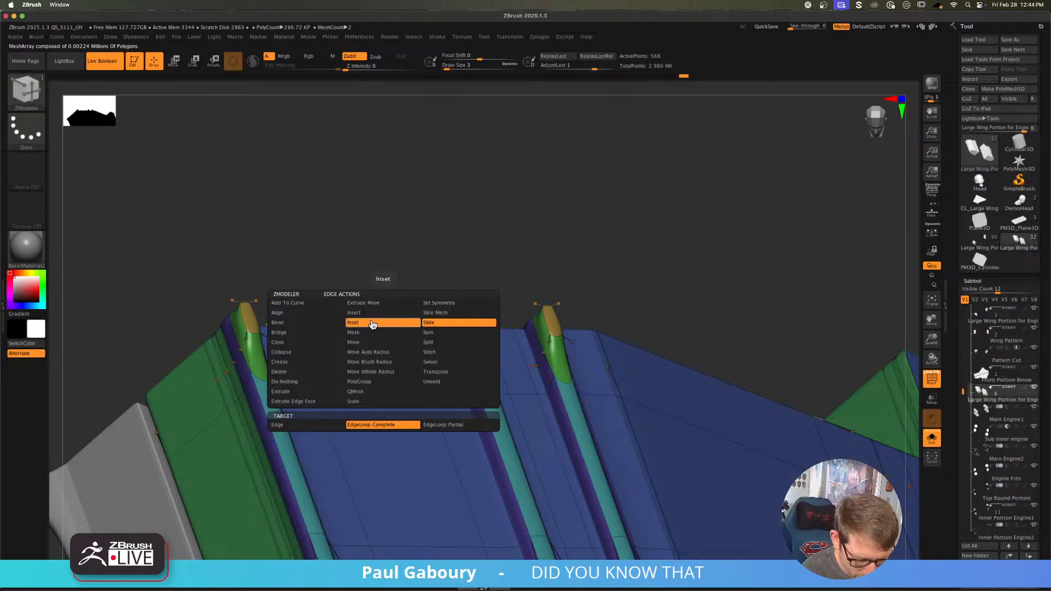
left_click(308, 363)
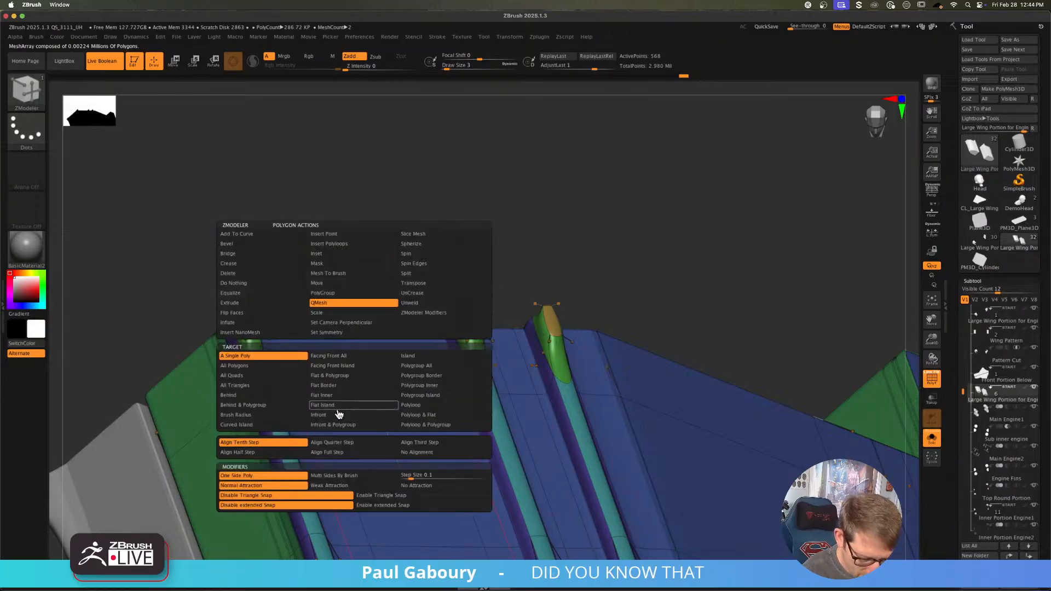
key("space")
left_click(299, 438)
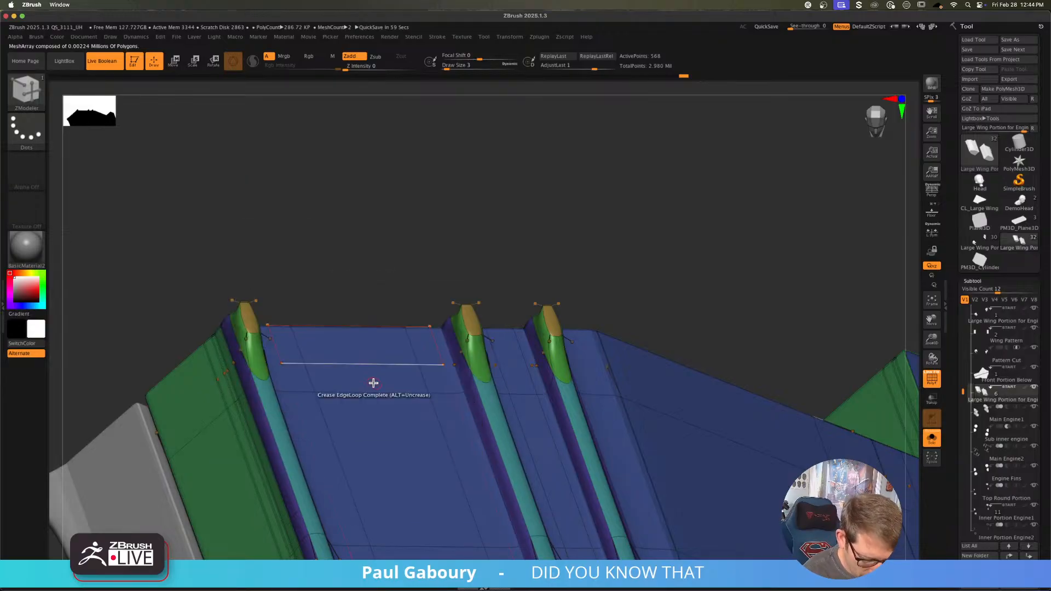
left_click(373, 367)
right_click_drag(425, 403, 490, 361)
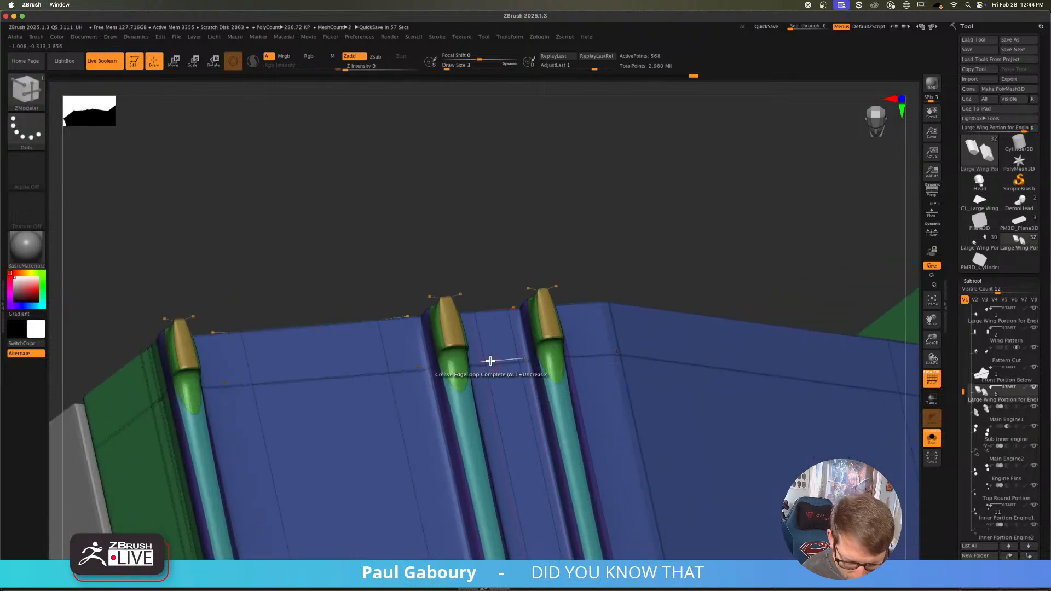
left_click(554, 360)
Step: Try creasing the end of one rib's block with complete edge loops, and undo the last crease
right_click_drag(450, 422, 475, 362)
right_click_drag(434, 317, 454, 330, "ctrl")
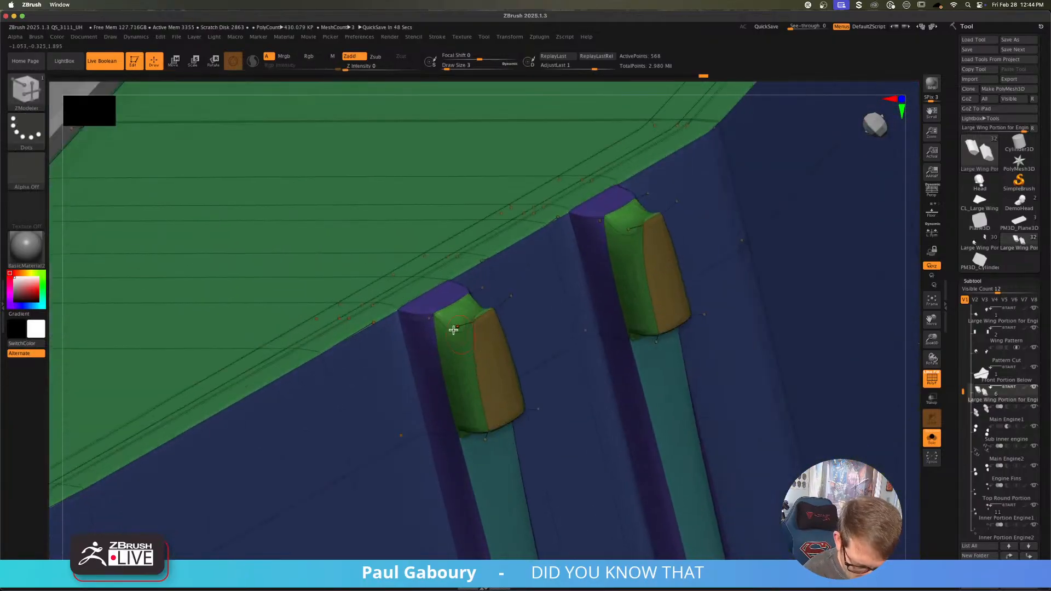
left_click(484, 319)
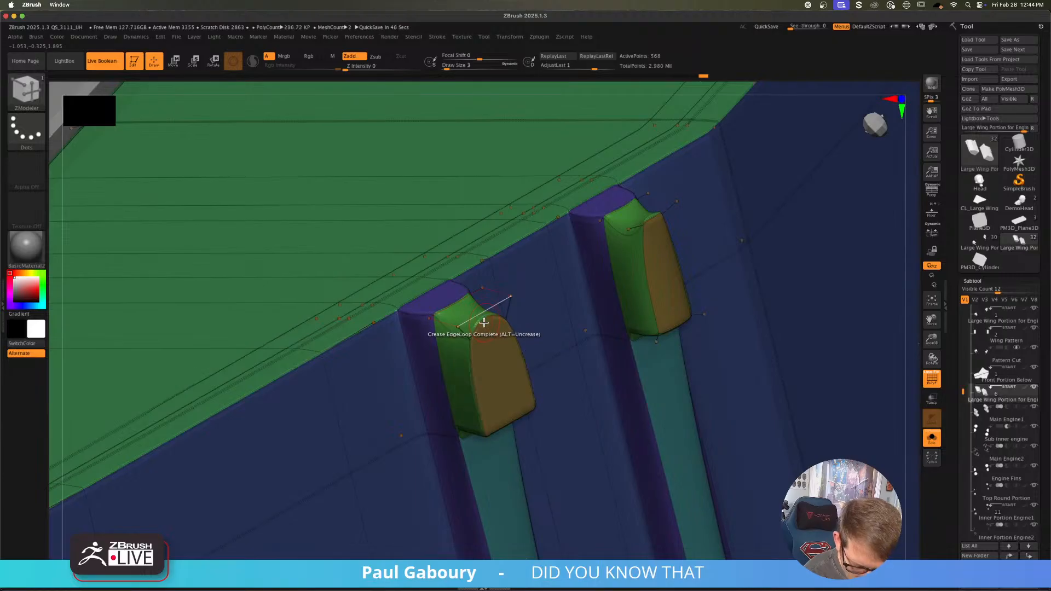
left_click(447, 323)
key("ctrl+z")
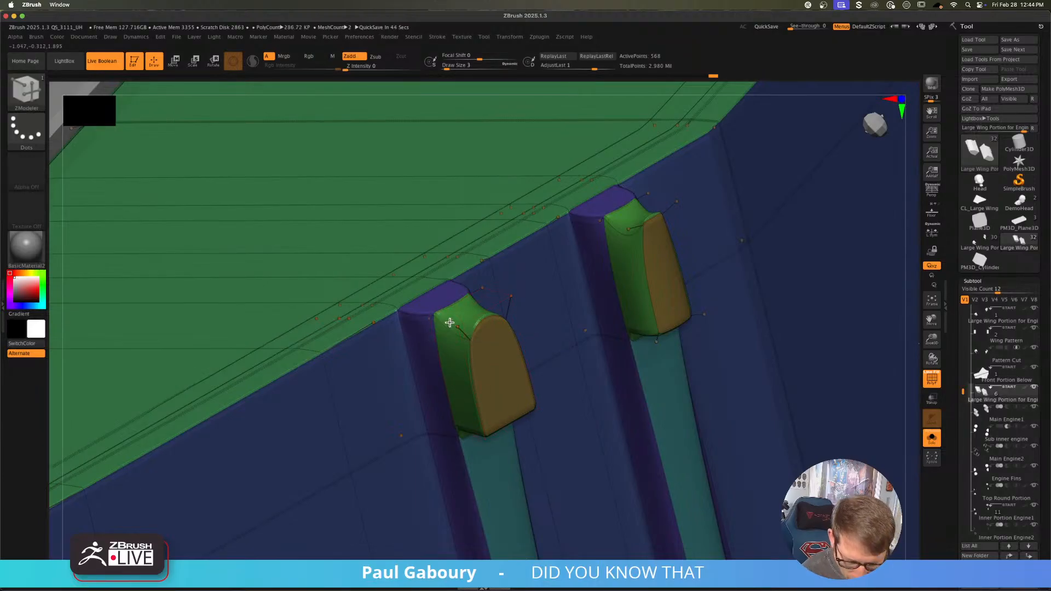
right_click_drag(451, 319, 446, 324)
Step: Set the polygon action to Crease with A Single Poly and crease the small outer end face of each of the three rib blocks
key("space")
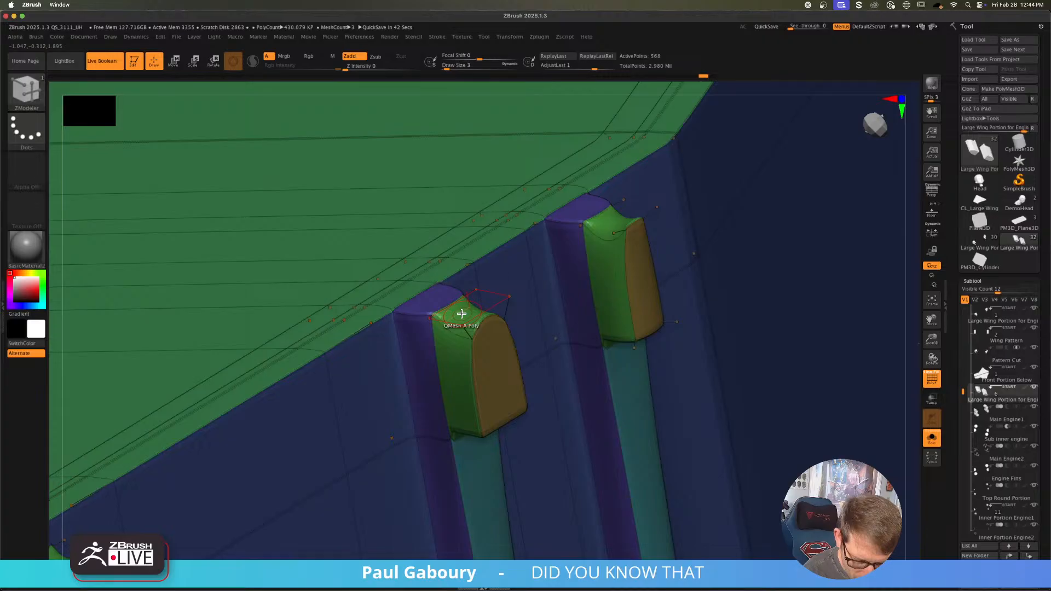
key("space")
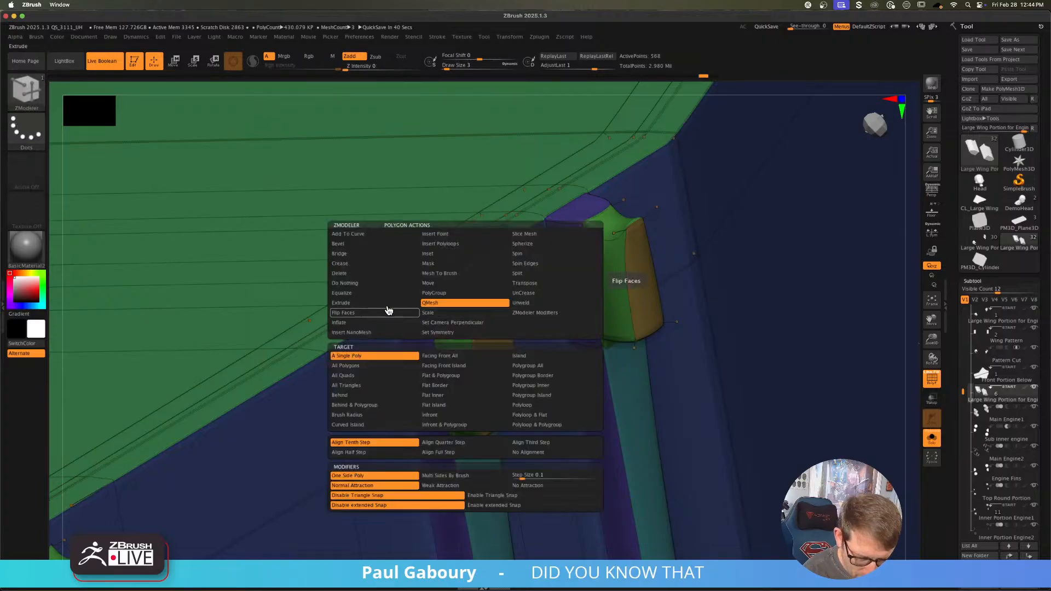
left_click(376, 264)
left_click(464, 311)
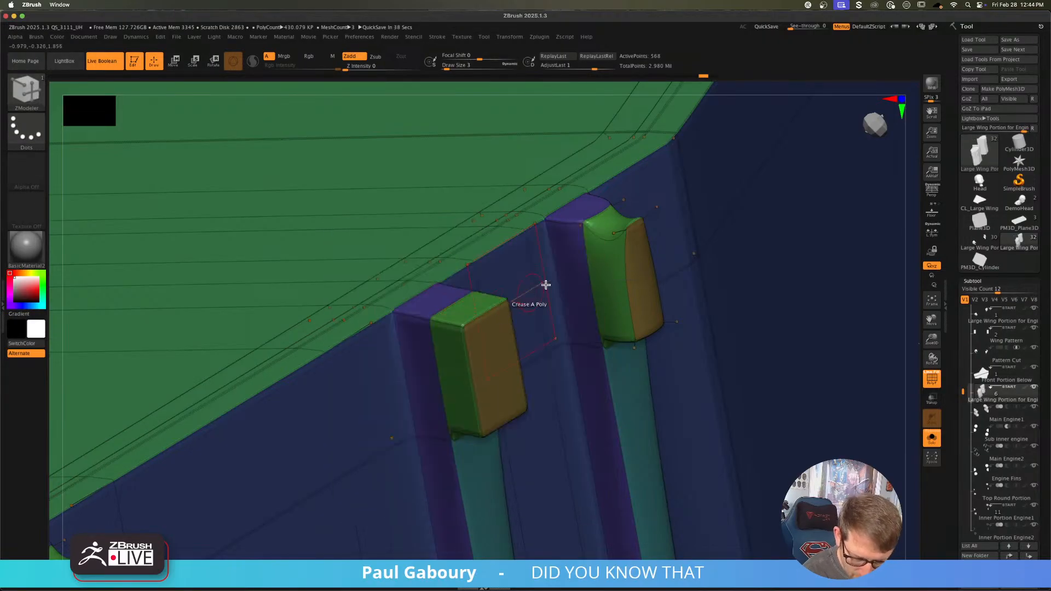
left_click(616, 220)
right_click_drag(547, 323, 647, 295, "ctrl")
right_click_drag(356, 437, 409, 464, "ctrl")
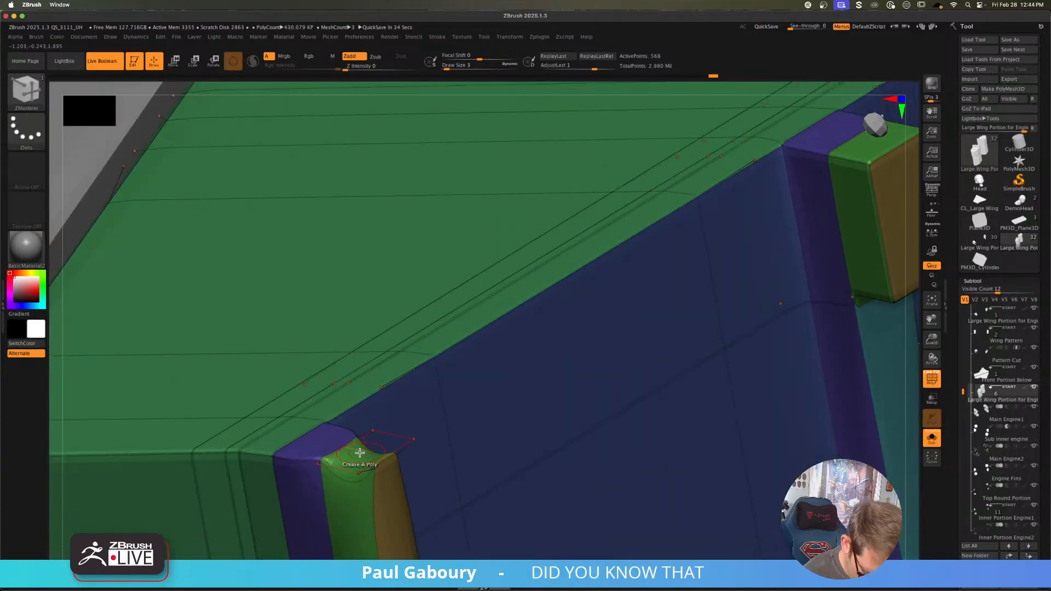
left_click(360, 453)
Step: Limit edge creasing to single edges and adjust the long and end edges of the blocks for rounded tops with crisp ends
right_click_drag(619, 353, 273, 503, "alt")
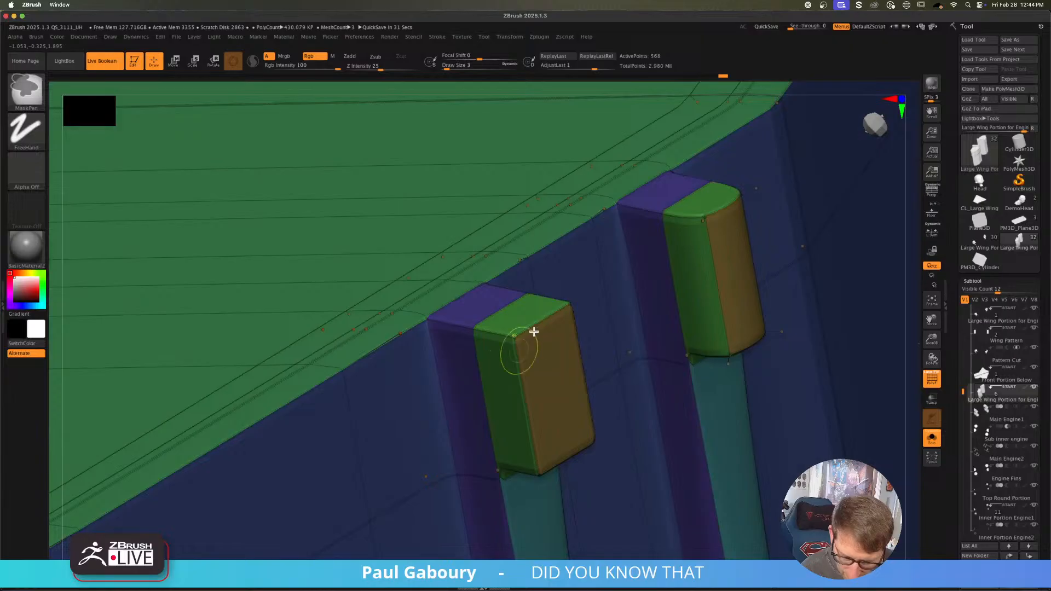
right_click_drag(542, 339, 553, 358, "ctrl")
key("space")
left_click(457, 425)
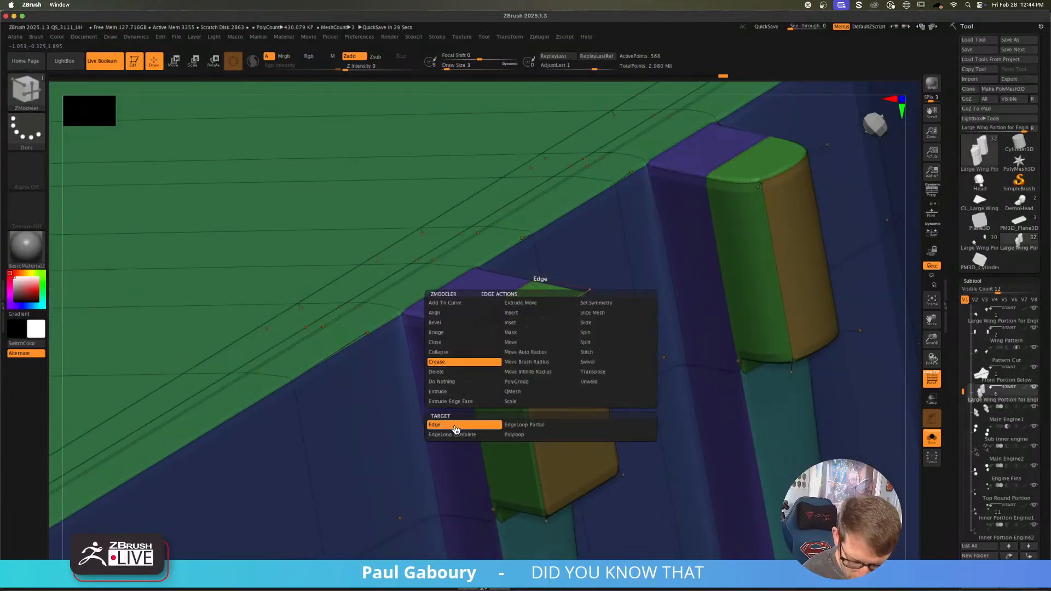
left_click(526, 451)
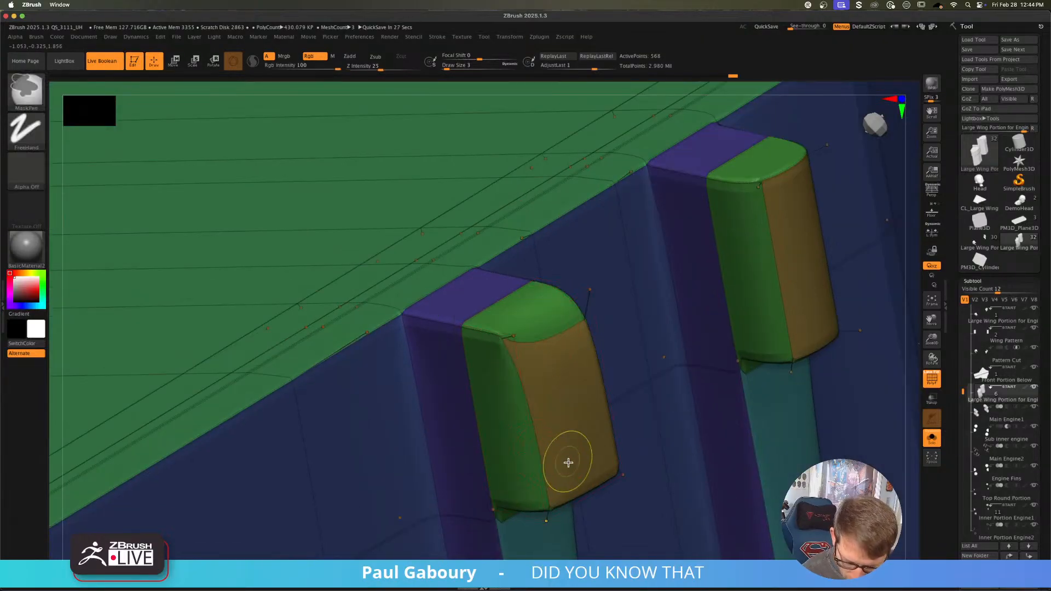
right_click_drag(568, 462, 457, 384, "ctrl")
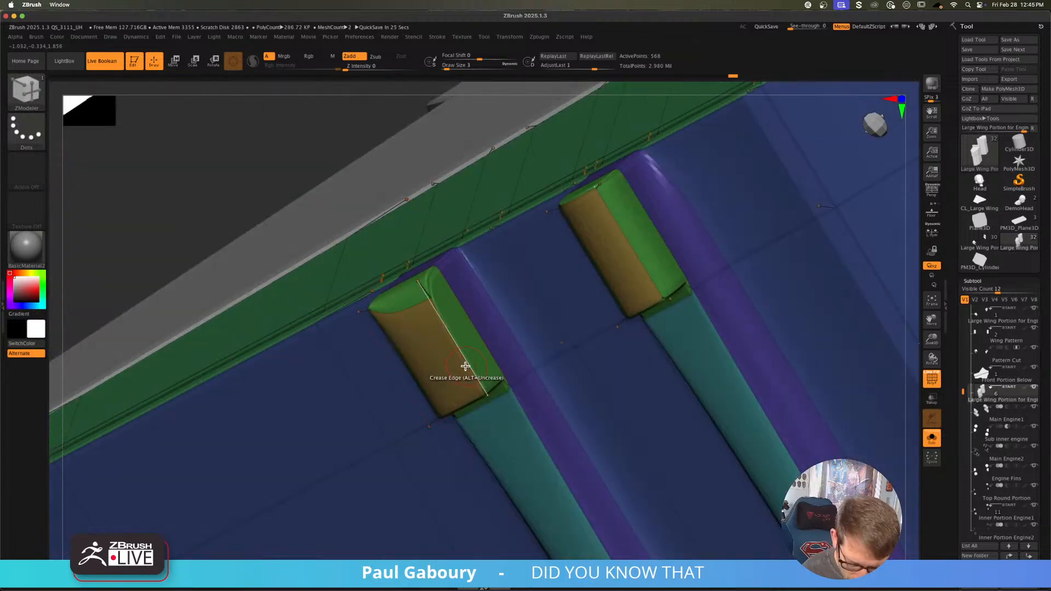
left_click(466, 366)
right_click_drag(493, 421, 521, 432, "ctrl")
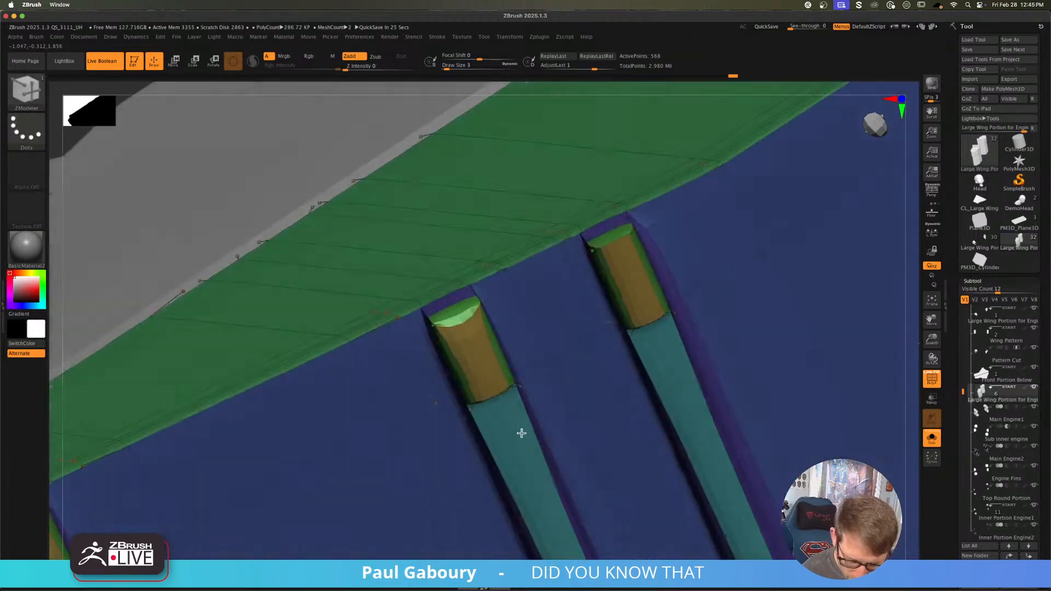
left_click(462, 322)
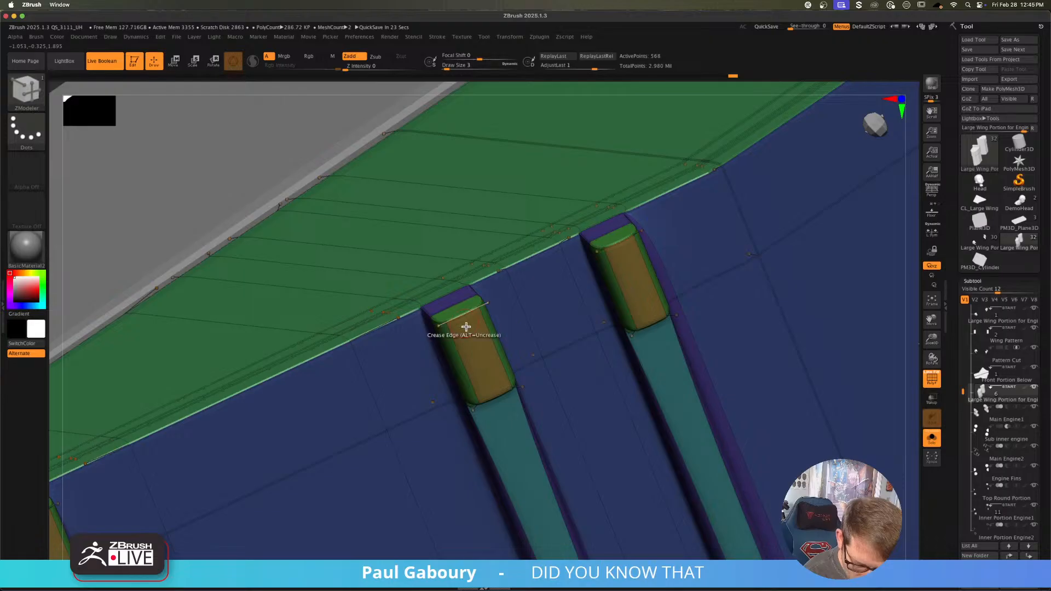
Step: Hide the polyframe and review the ribs and end blocks, first on the isolated part and again with the whole spaceship shown
right_click_drag(462, 328, 460, 433)
key("shift+f")
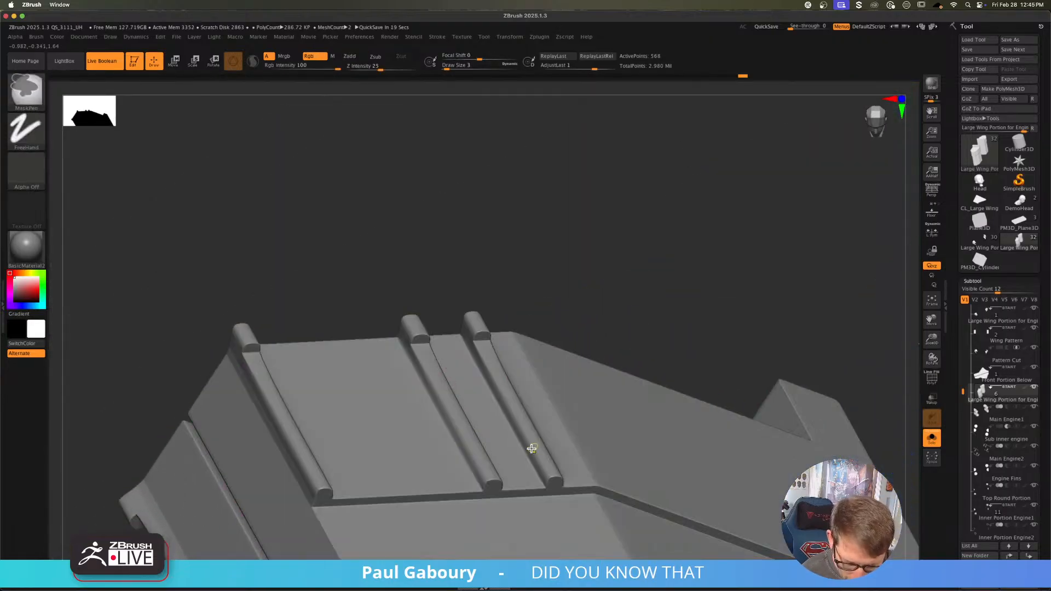
mouse_move(531, 449)
right_mouse_down("ctrl")
mouse_move(480, 418)
mouse_move(469, 429)
mouse_move(494, 438)
right_mouse_up("ctrl")
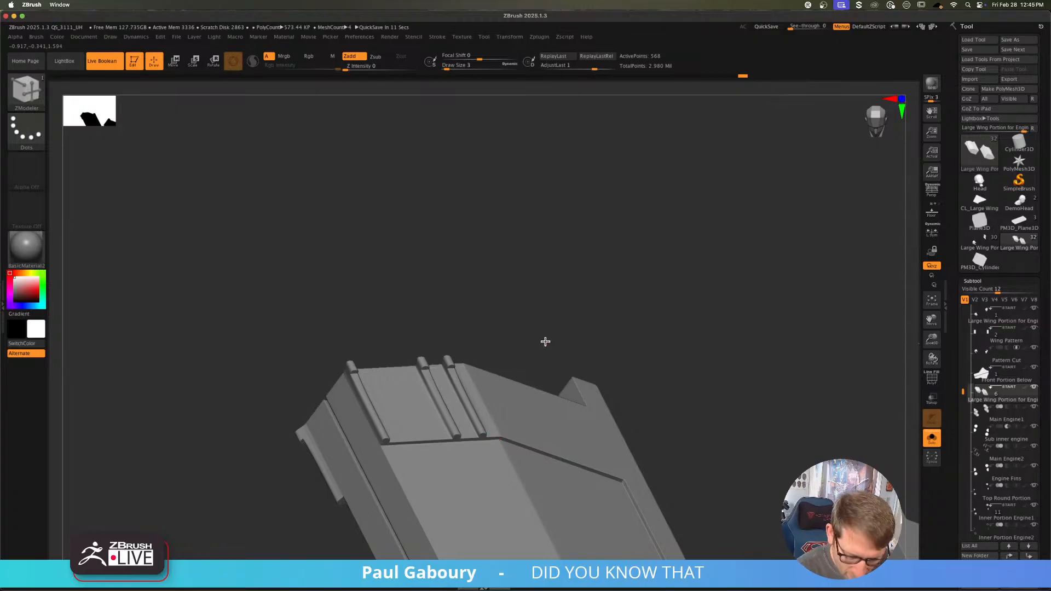
left_click(934, 448)
mouse_move(582, 408)
right_mouse_down("ctrl")
mouse_move(570, 383)
mouse_move(550, 416)
mouse_move(552, 404)
mouse_move(658, 504)
mouse_move(597, 459)
mouse_move(576, 422)
mouse_move(591, 466)
mouse_move(600, 452)
right_mouse_up("ctrl")
Step: Set the edge action to Insert with Single EdgeLoop, delete the extra lengthwise loops between the ribs on the isolated part, and preview the smoothing
key("shift+f")
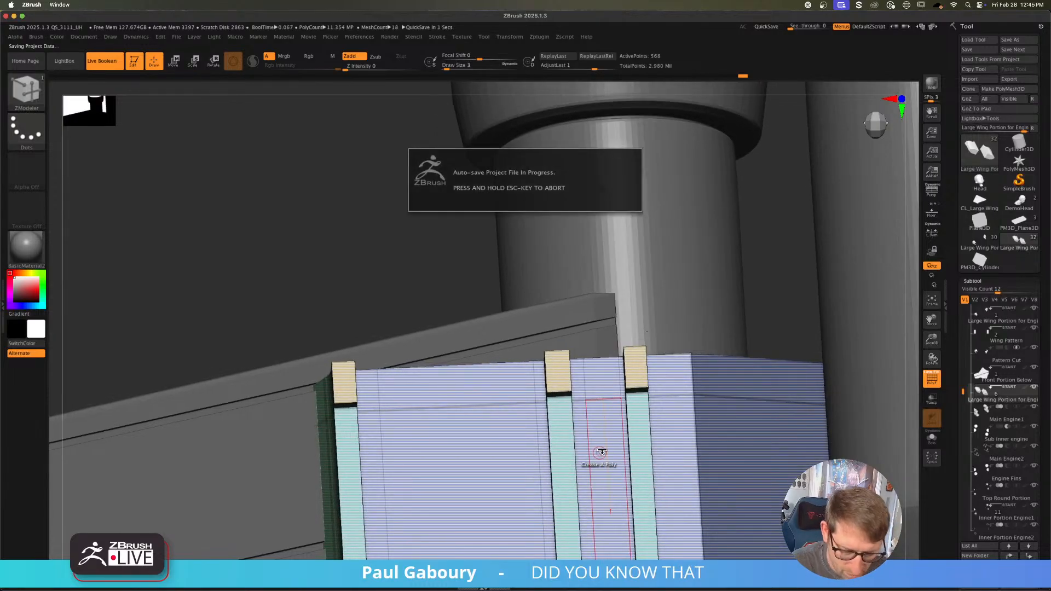
mouse_move(601, 452)
right_mouse_down()
mouse_move(589, 469)
mouse_move(551, 411)
mouse_move(593, 441)
right_mouse_up()
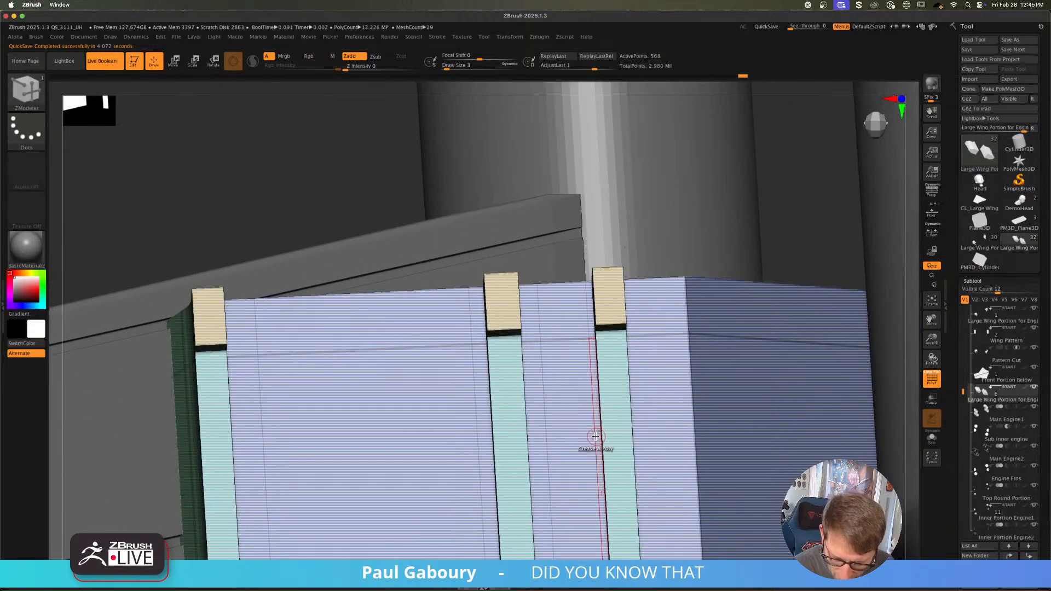
key("space")
left_click(599, 314)
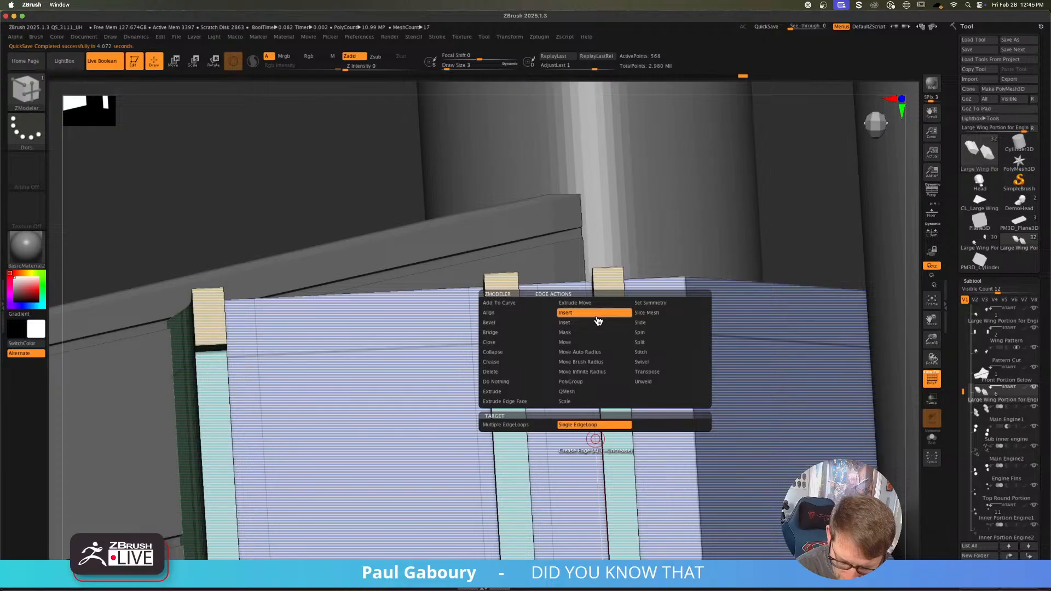
left_click(934, 443)
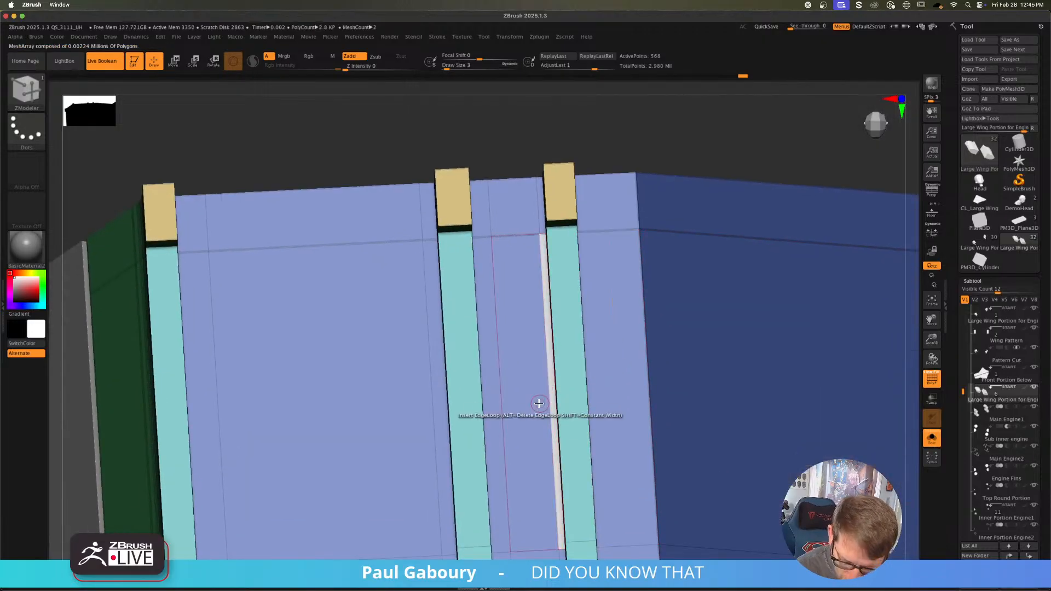
key("d")
key("shift+d")
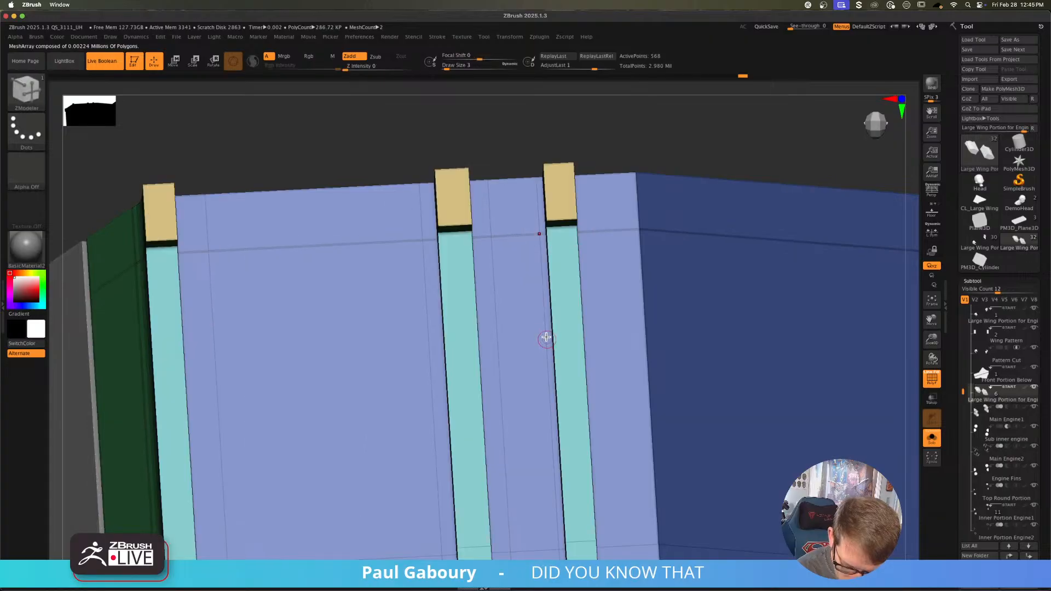
left_click(542, 285, "alt")
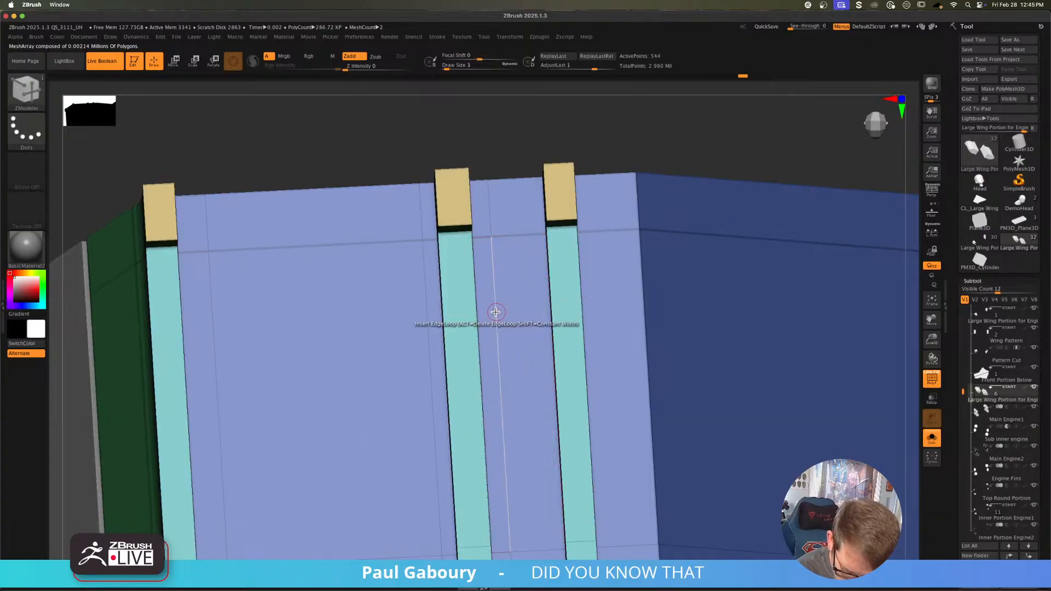
left_click(427, 339, "alt")
key("d")
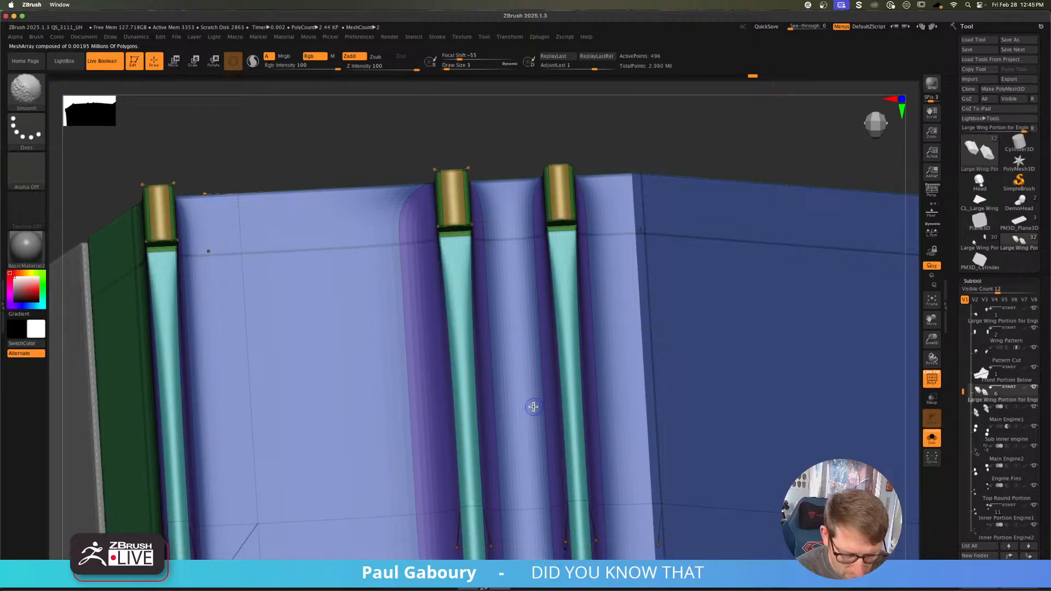
key("shift+f")
key("shift+f")
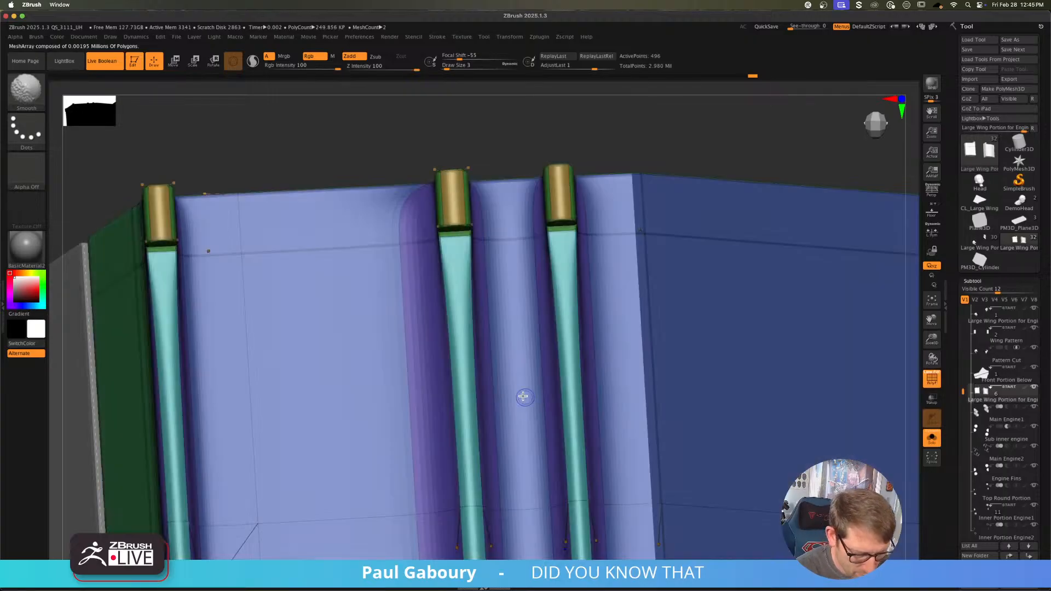
Step: Slide the lengthwise edge loop beside the first rib closer to it, and insert a single edge loop on the wide panel near the middle rib
key("space")
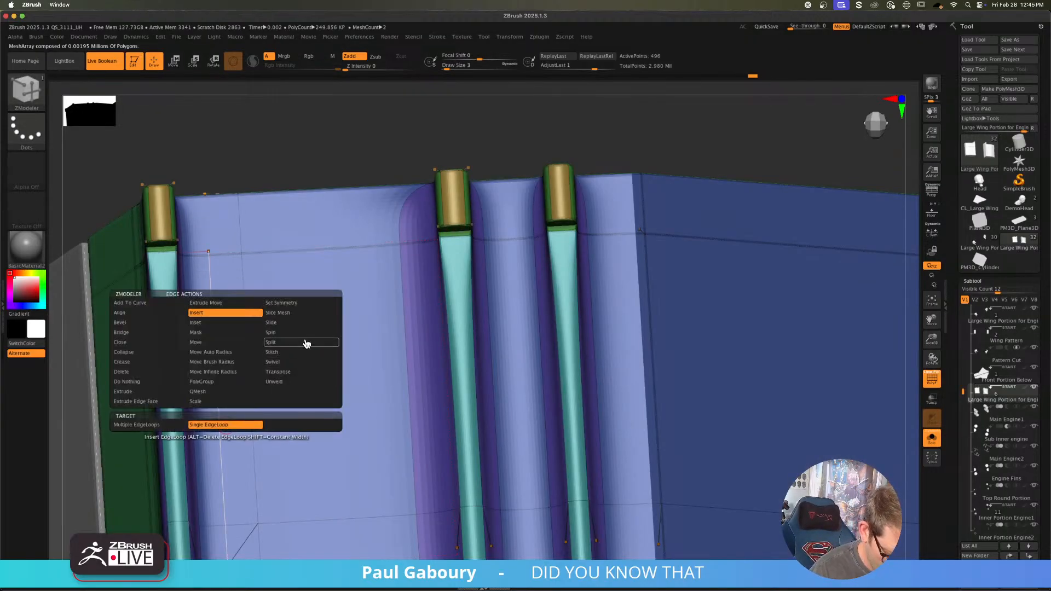
left_click(303, 323)
left_click_drag(224, 466, 199, 467)
key("space")
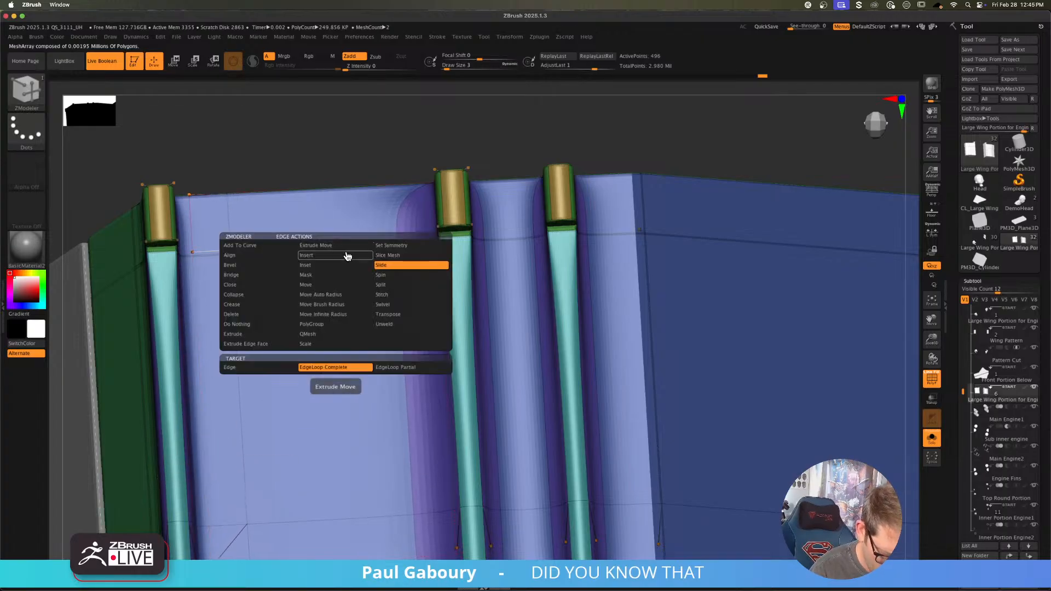
left_click(339, 256)
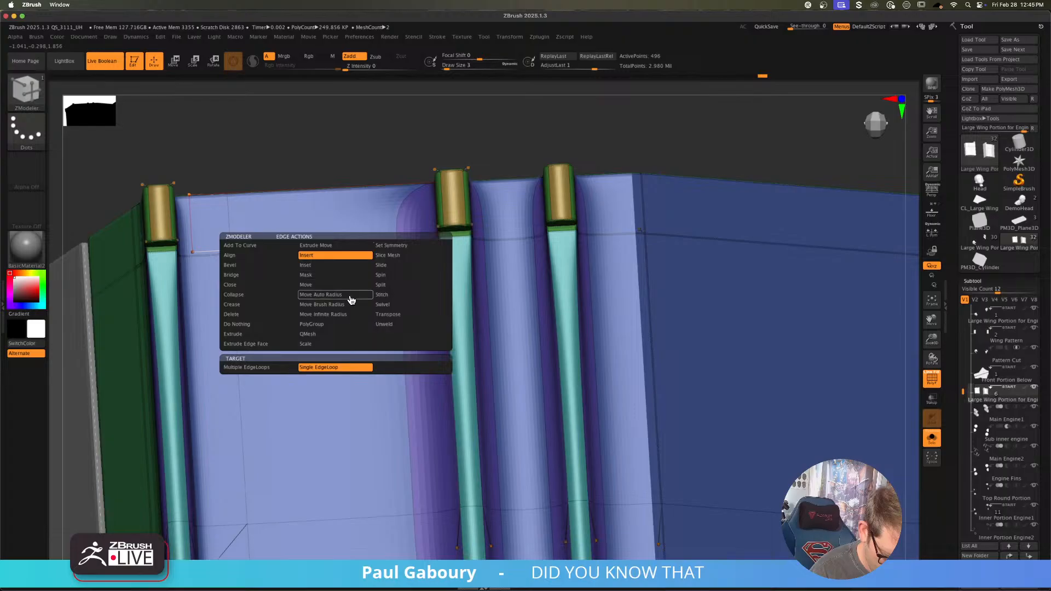
left_click(403, 244)
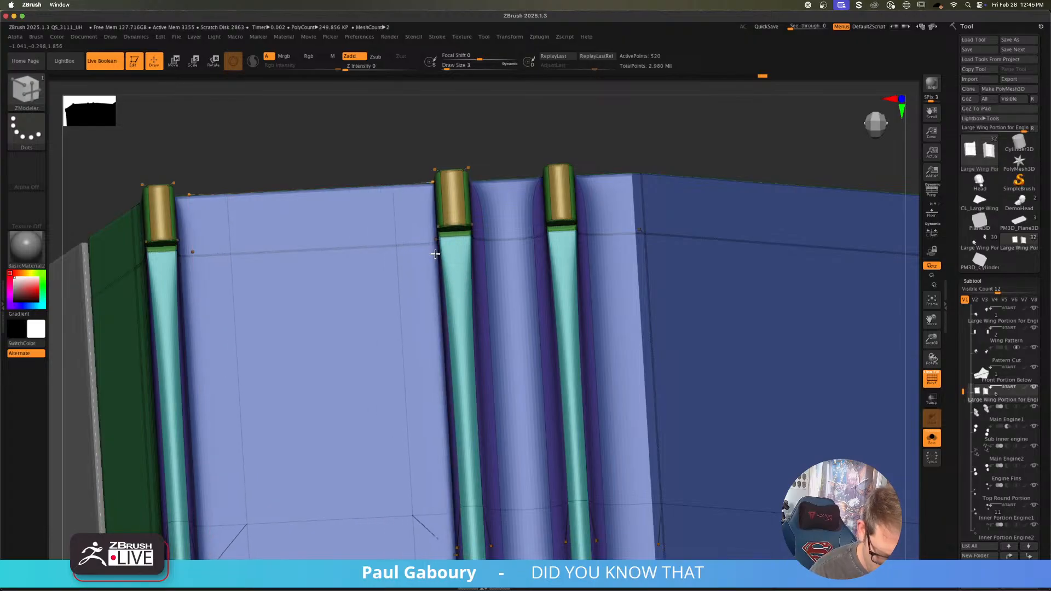
left_click_drag(426, 256, 420, 257)
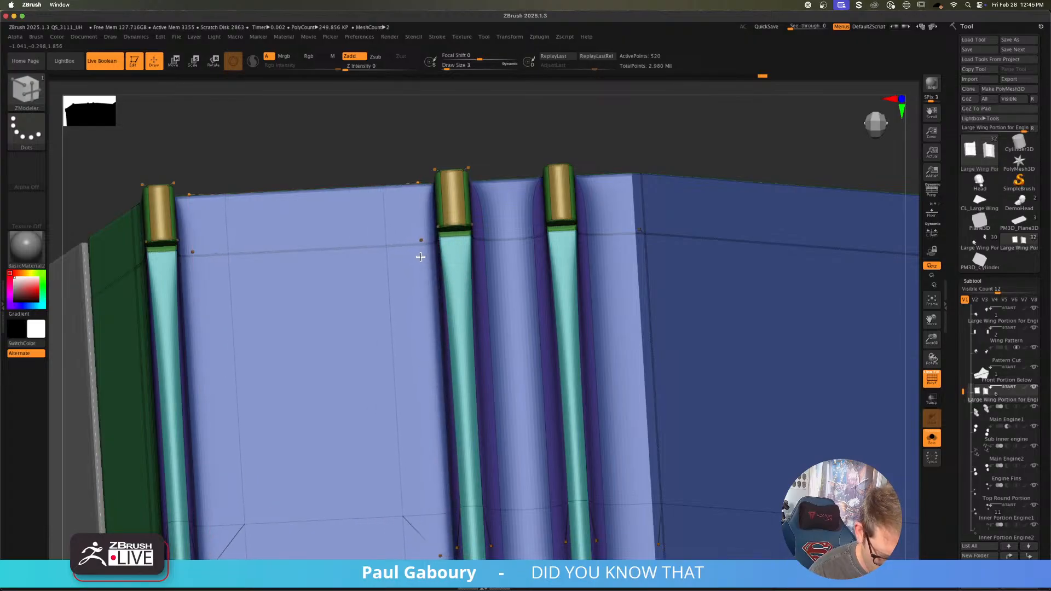
Step: Undo a single loop placed between the two closely spaced ribs and insert two evenly spaced edge loops there with Multiple EdgeLoops
left_click(504, 238)
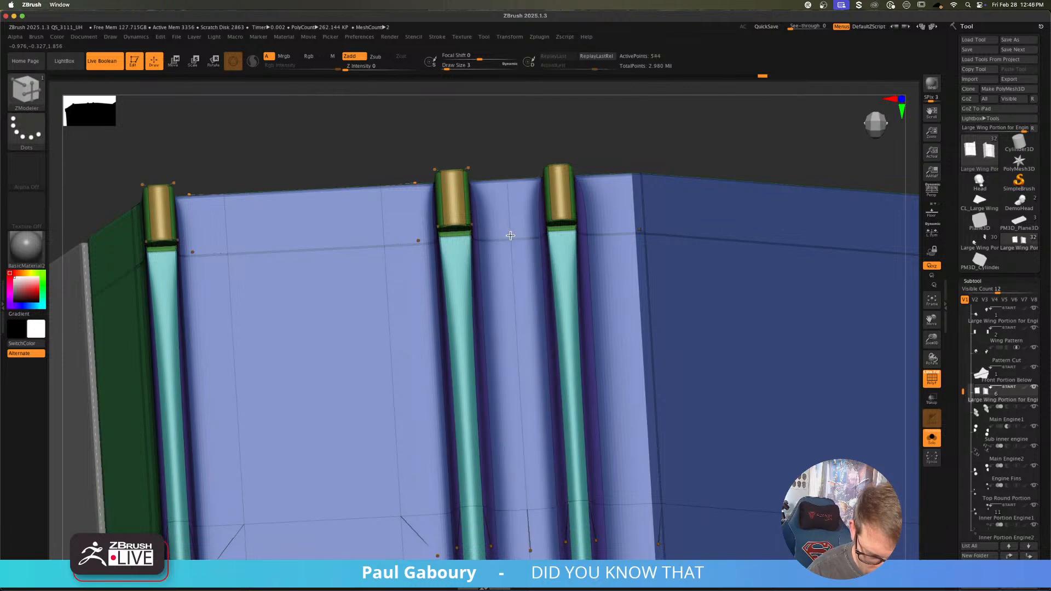
key("super+z")
key("space")
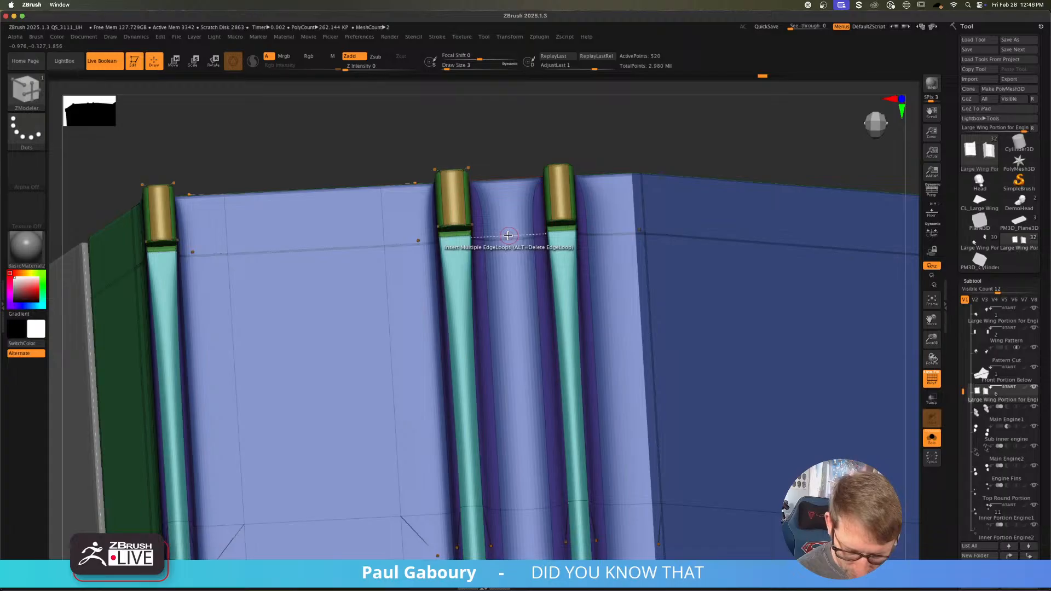
left_click(508, 236)
left_click_drag(508, 226, 509, 221)
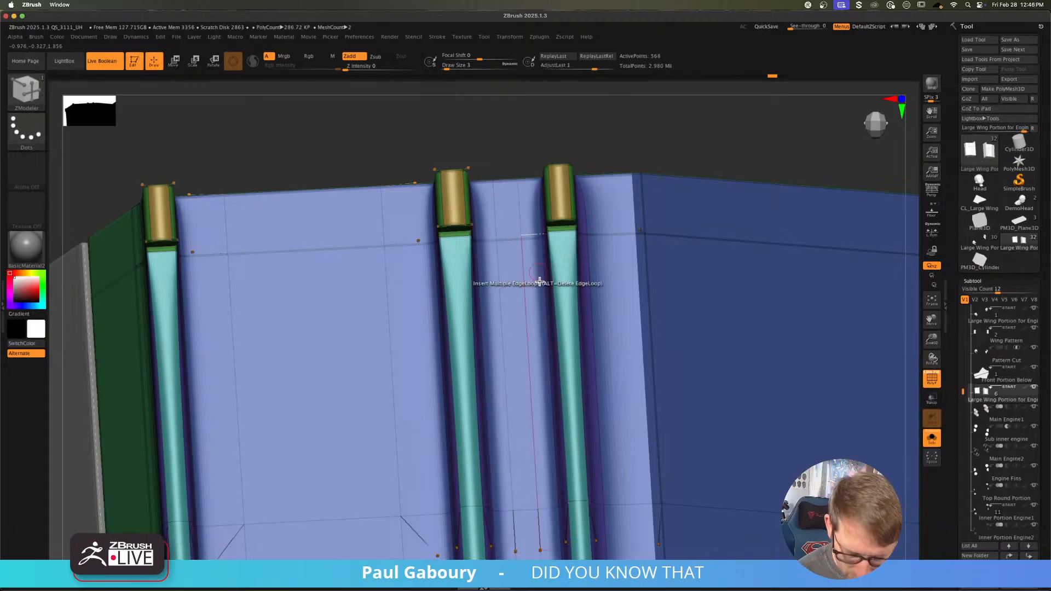
Step: Set the edge action to Insert with Single EdgeLoop and insert one crosswise loop across the ribbed panel, just below the end blocks
key("shift+f")
mouse_move(537, 364)
right_mouse_down("ctrl")
mouse_move(547, 279)
mouse_move(520, 347)
mouse_move(535, 336)
mouse_move(526, 364)
mouse_move(533, 337)
right_mouse_up("ctrl")
key("shift+f")
right_click_drag(462, 263, 512, 371, "ctrl")
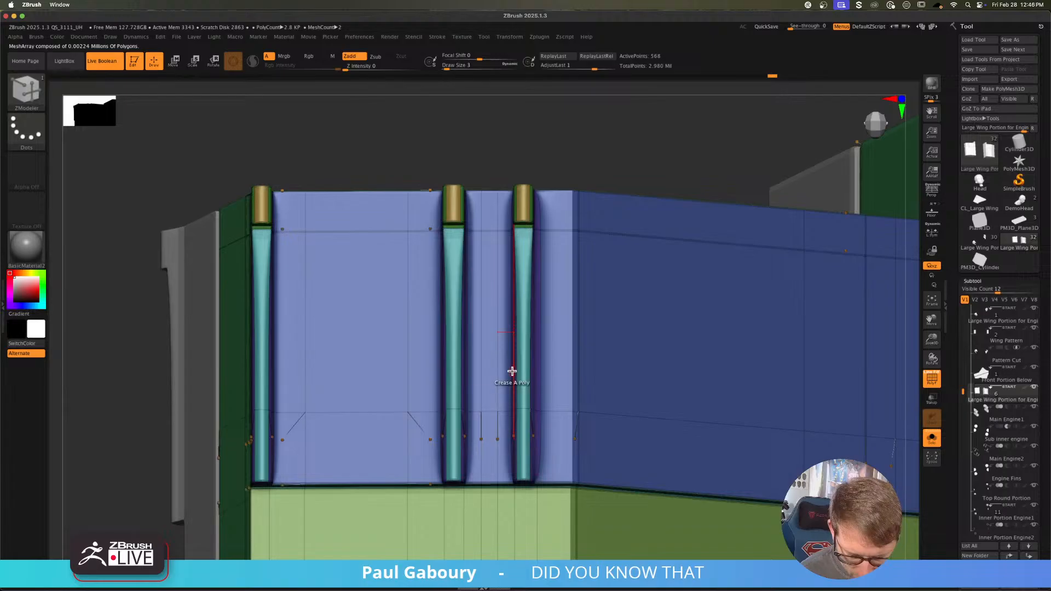
right_click_drag(646, 344, 596, 352)
key("space")
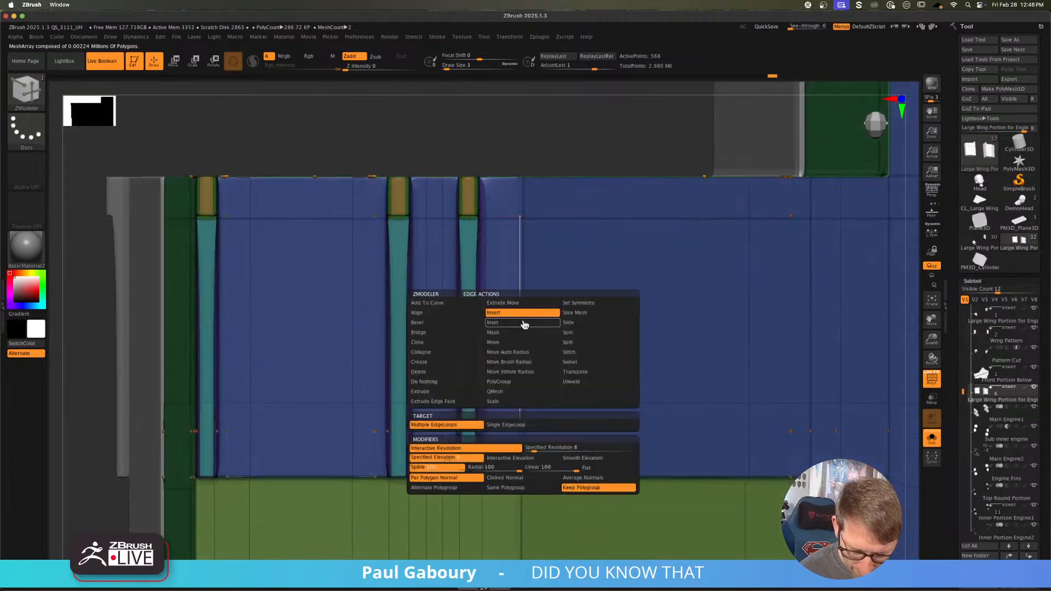
left_click(534, 315)
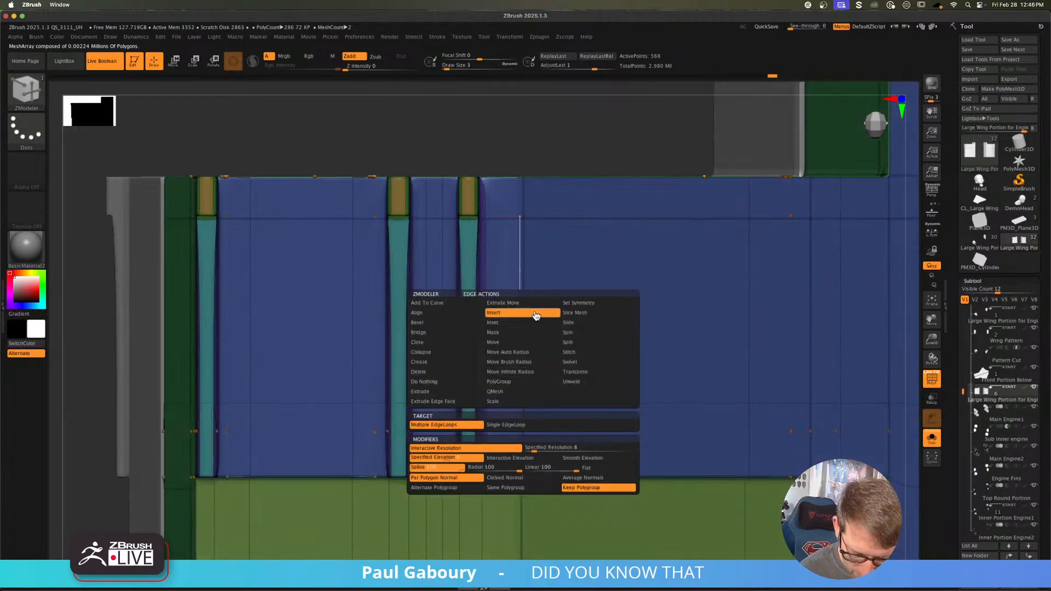
left_click(527, 425)
left_click_drag(523, 349, 518, 261)
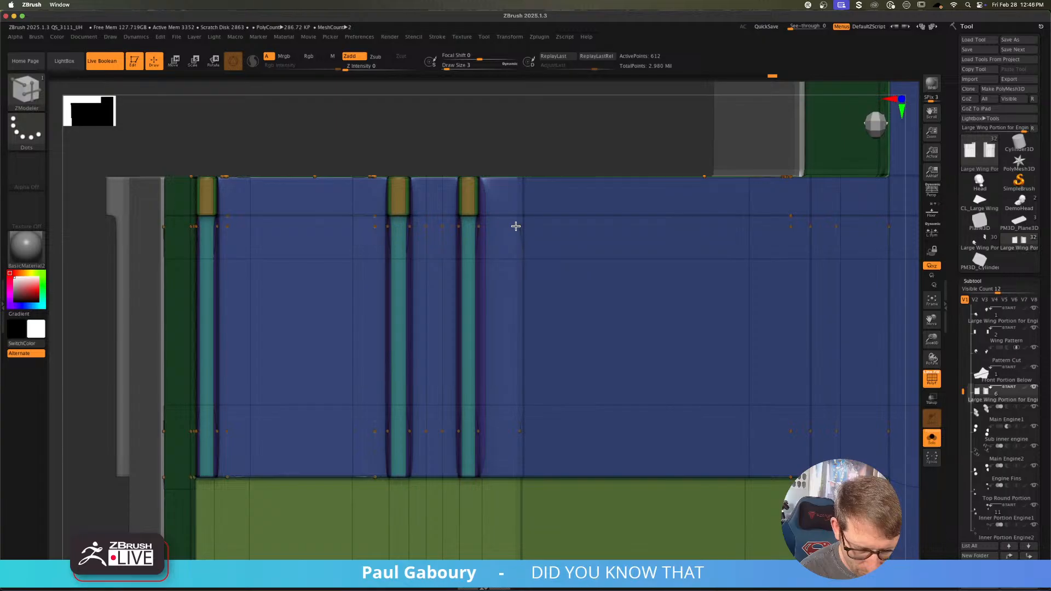
Step: Insert a lengthwise edge loop between the third rib and the panel bend, and a crosswise loop through the end blocks
right_click_drag(538, 263, 521, 360, "alt")
right_click_drag(503, 308, 514, 322, "ctrl")
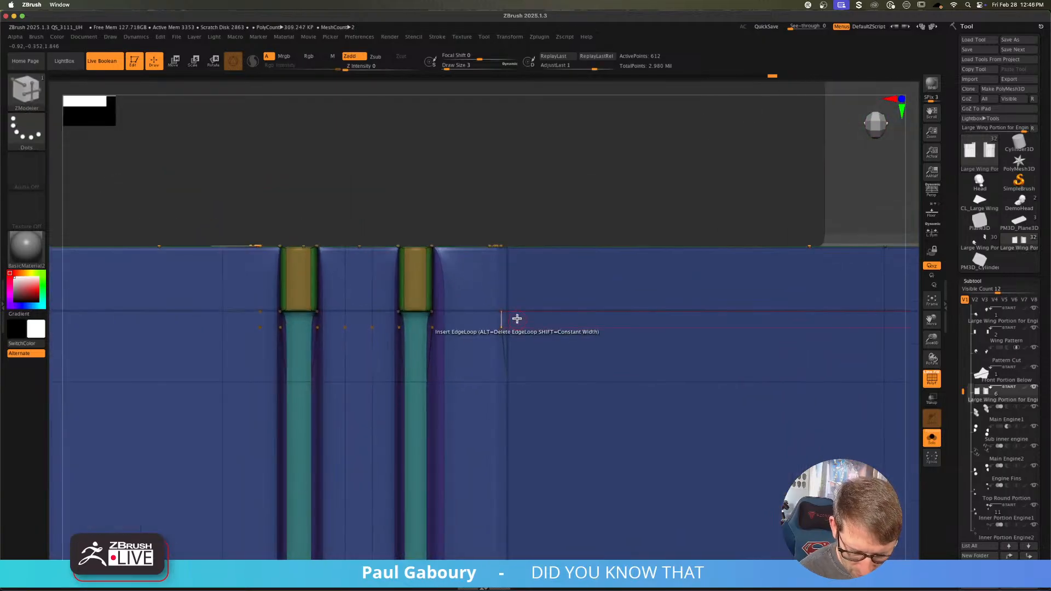
left_click(476, 306)
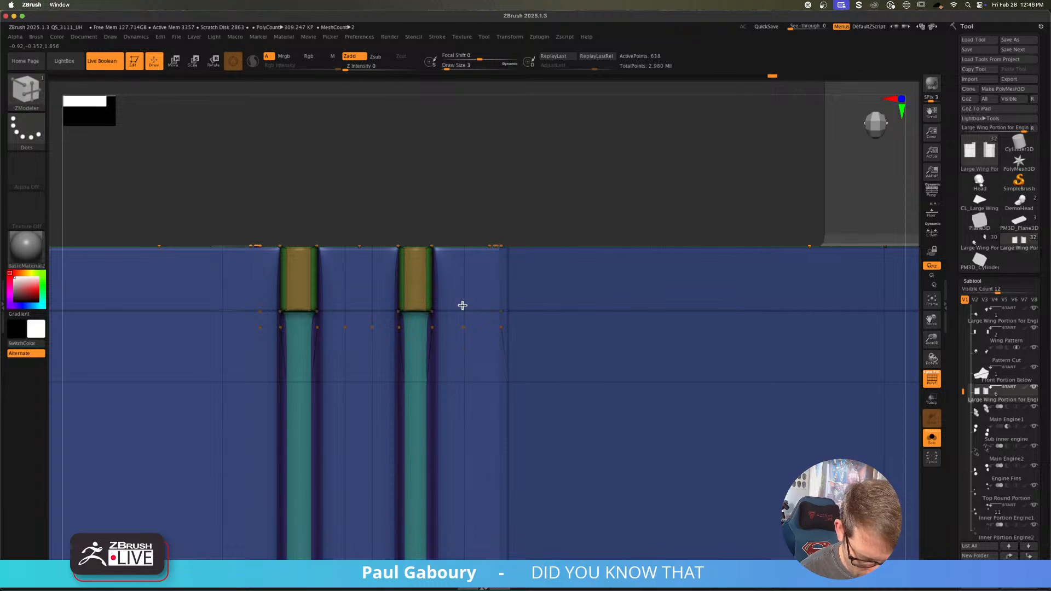
right_click_drag(483, 291, 467, 291, "ctrl")
left_click(463, 285)
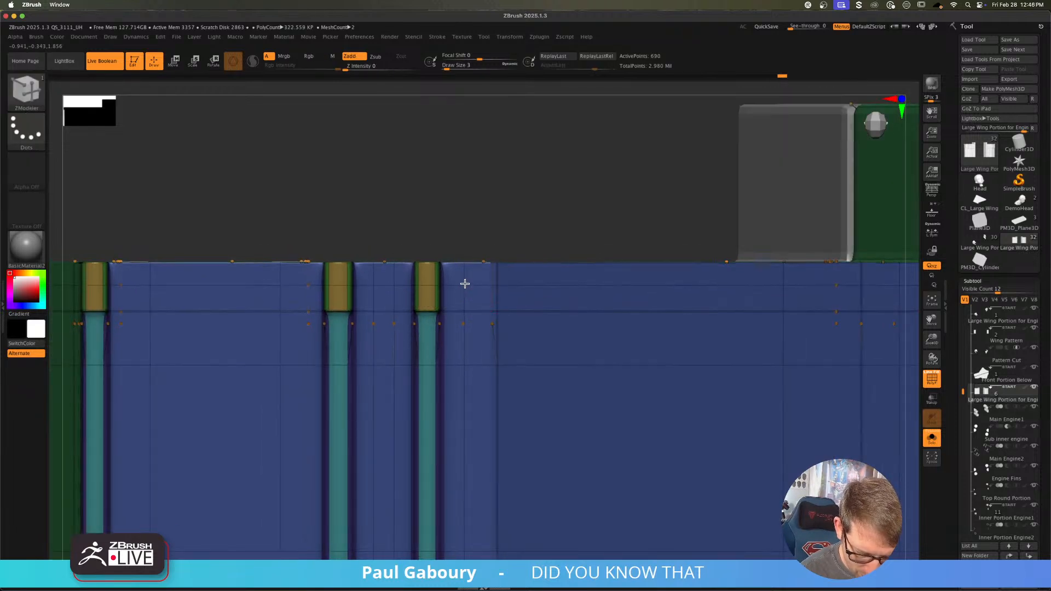
Step: Hide the polyframe and examine the smoothed ribs on the isolated part, and again with the whole spaceship shown
key("shift+f")
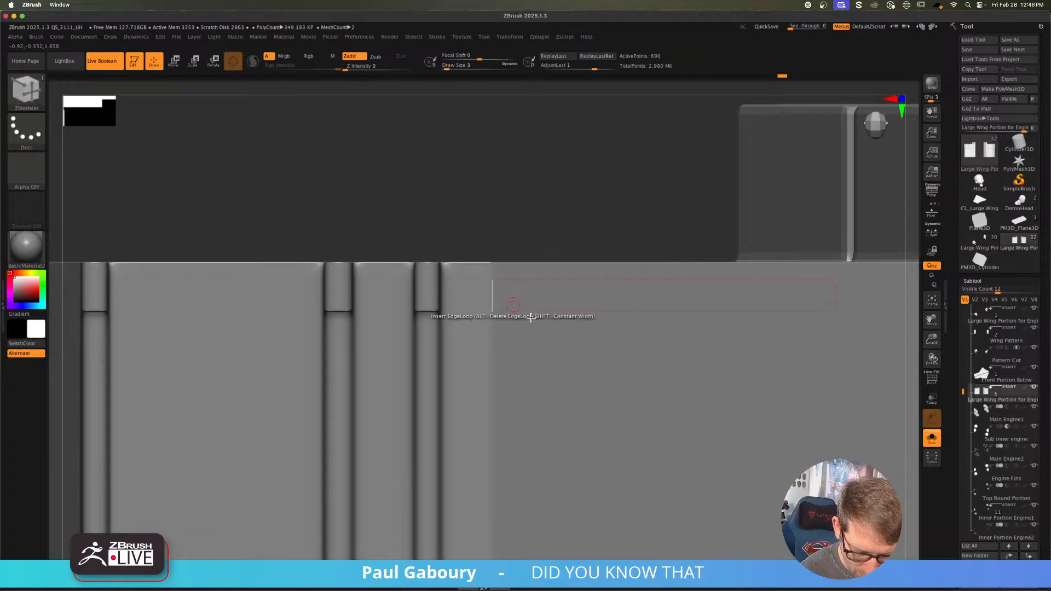
right_click_drag(507, 319, 488, 319, "ctrl")
right_click_drag(556, 362, 494, 322, "alt")
right_click_drag(494, 322, 502, 345)
right_click_drag(566, 376, 512, 342, "alt")
mouse_move(512, 343)
right_mouse_down("ctrl")
mouse_move(512, 360)
mouse_move(531, 370)
right_mouse_up("ctrl")
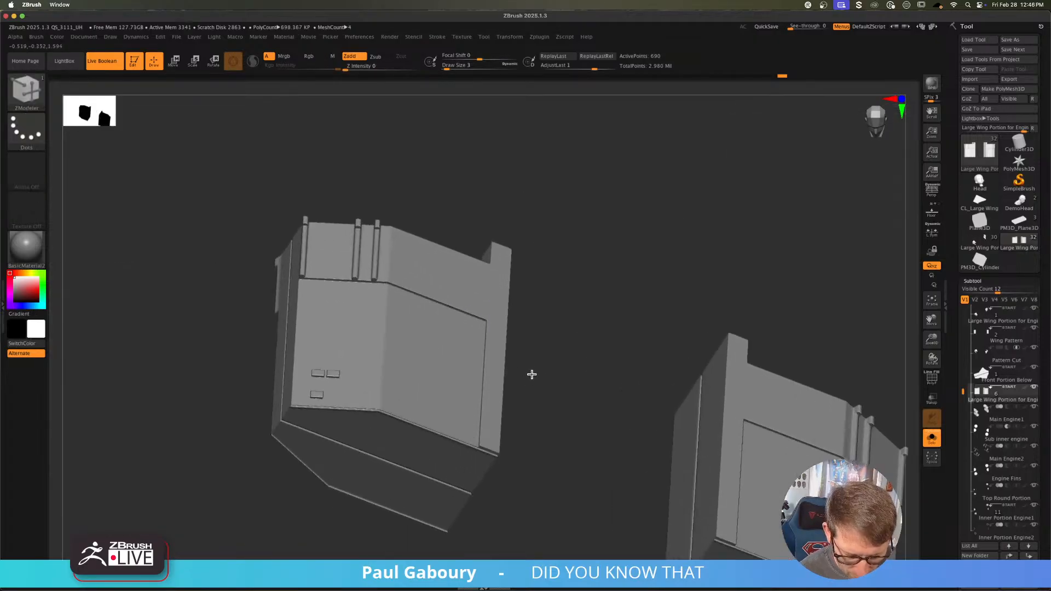
left_click(932, 443)
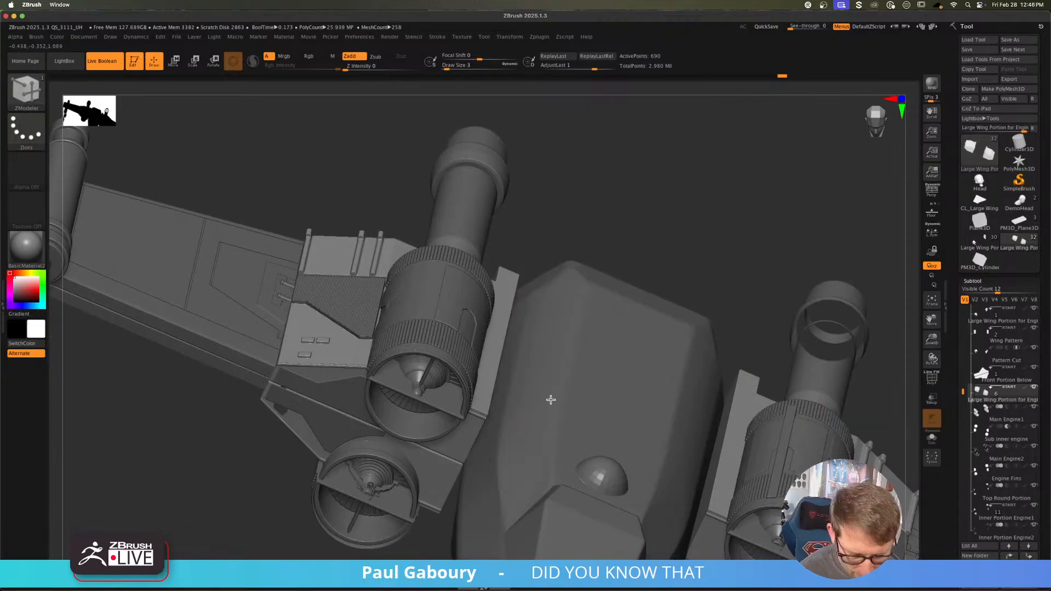
right_click_drag(509, 380, 509, 448, "ctrl")
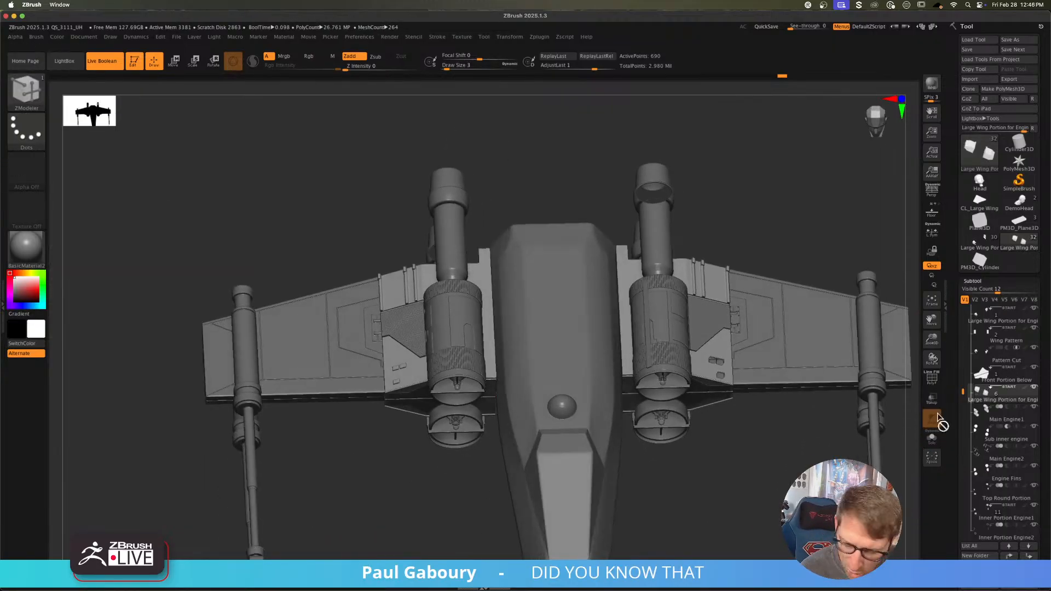
Step: With dynamic subdivision off, insert two crosswise edge loops across the panel, one mid-height and one level with the start of the engine barrel's taper
left_click(931, 443)
mouse_move(495, 327)
right_mouse_down("ctrl")
mouse_move(491, 345)
mouse_move(505, 326)
mouse_move(500, 362)
mouse_move(552, 416)
mouse_move(608, 419)
right_mouse_up("ctrl")
key("shift+f")
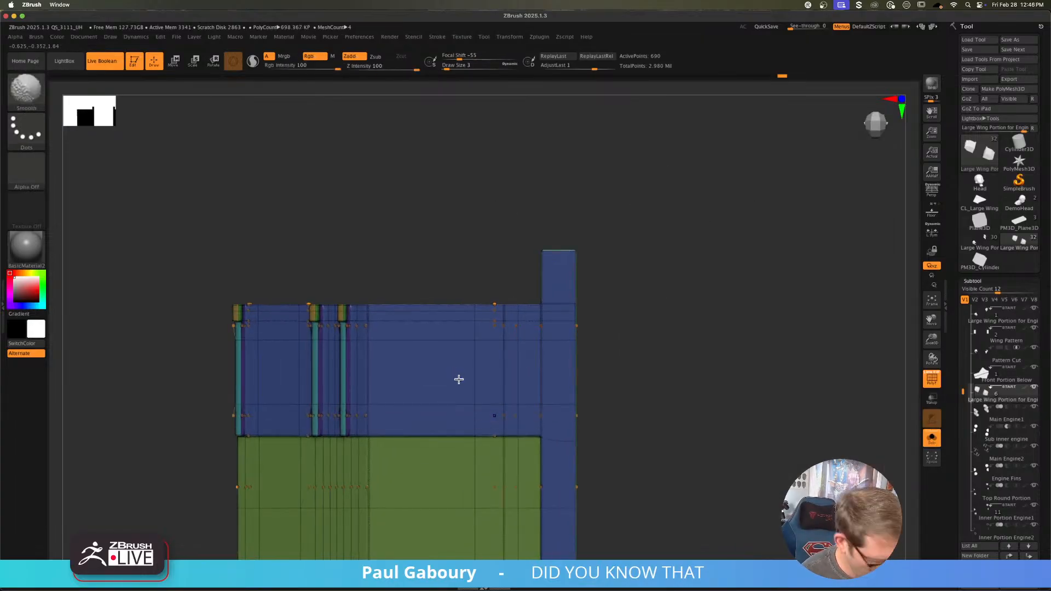
key("shift+d")
right_click_drag(419, 334, 437, 364, "ctrl")
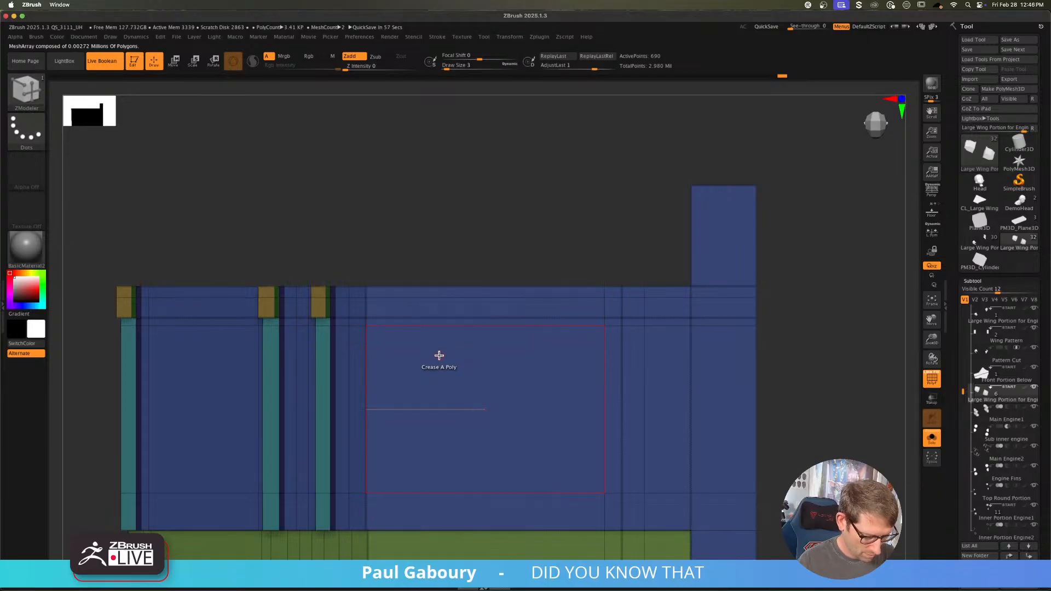
left_click(368, 403)
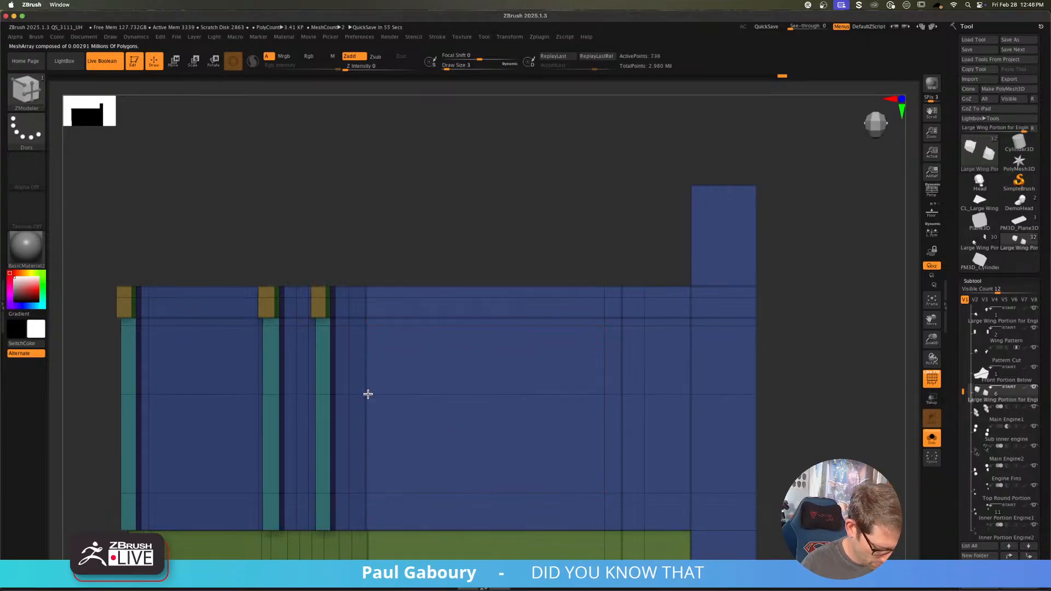
left_click(932, 439)
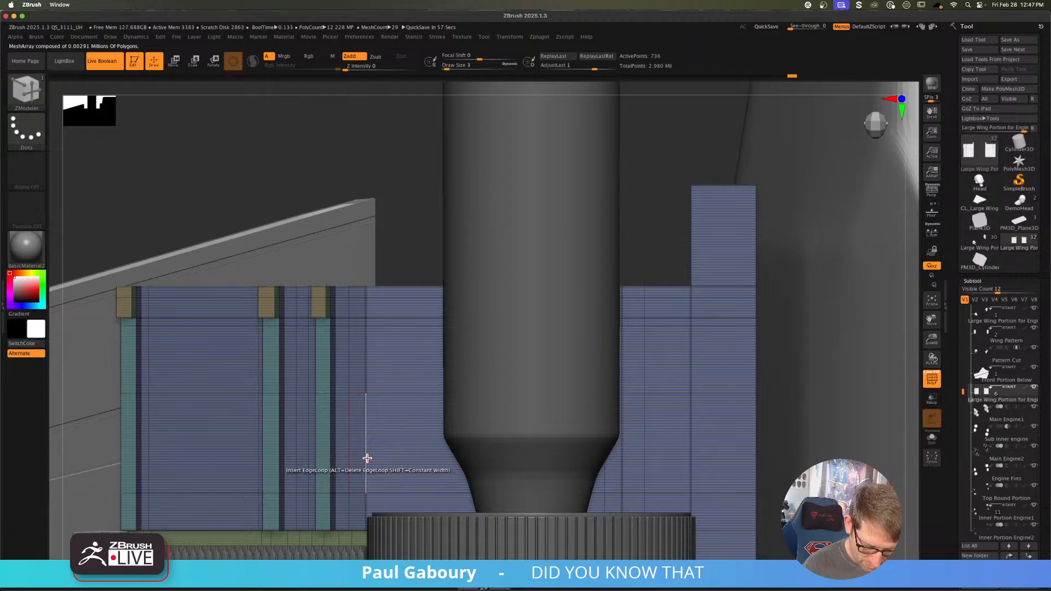
left_click_drag(366, 456, 369, 435)
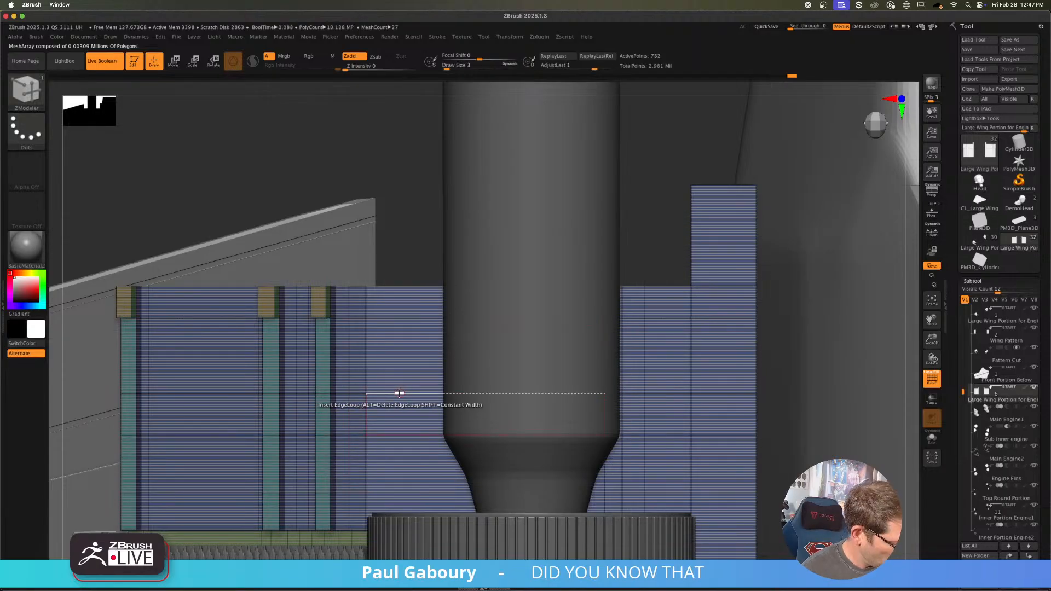
Step: Slide the mid-height edge loop close to the one at the barrel's taper, and insert a lengthwise single edge loop behind the barrel
key("space")
left_click(481, 323)
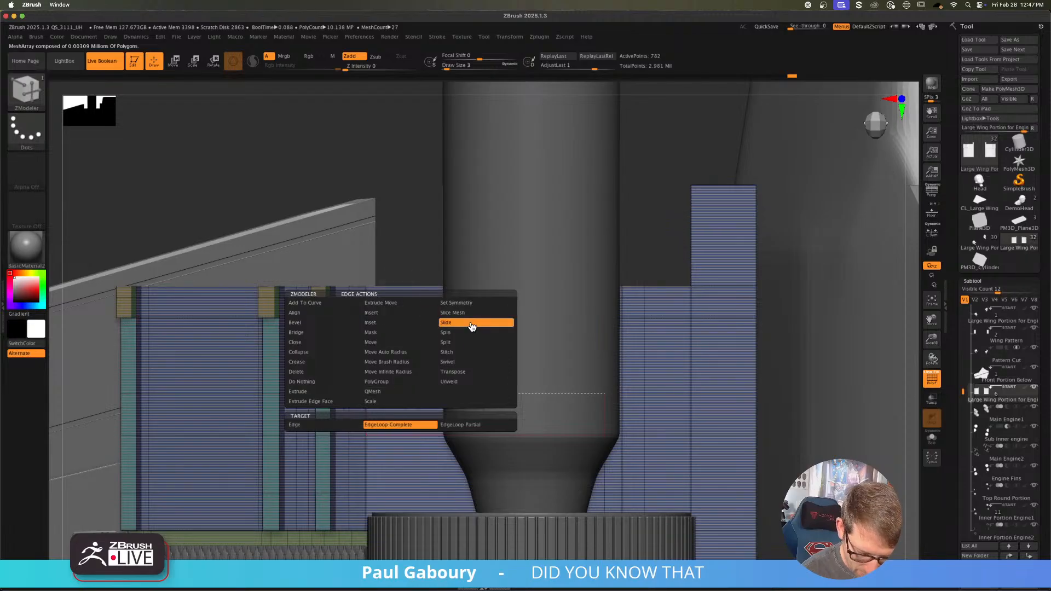
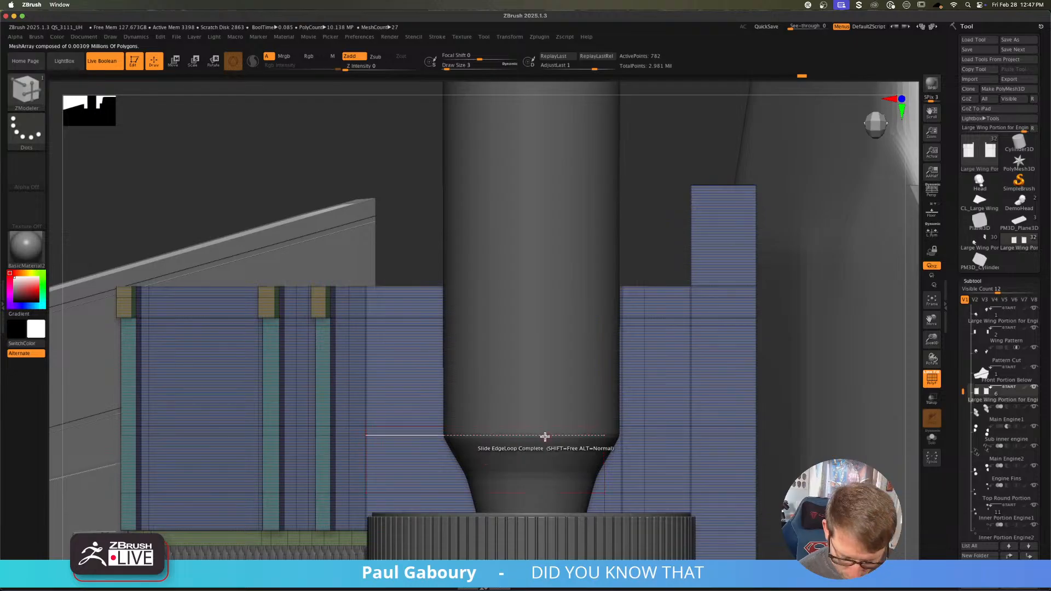
key("space")
left_click(517, 312)
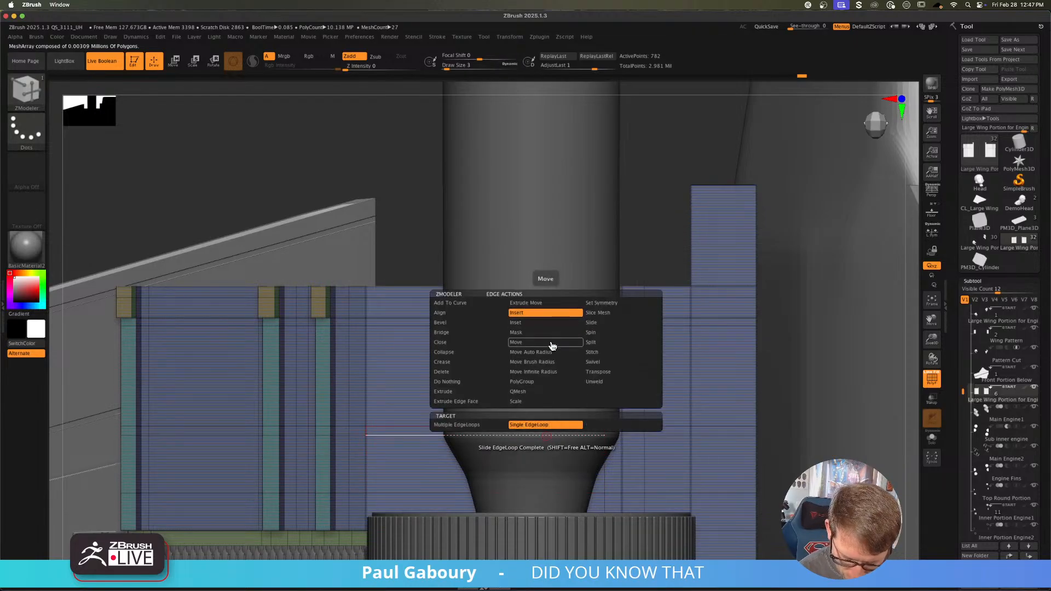
left_click(531, 436)
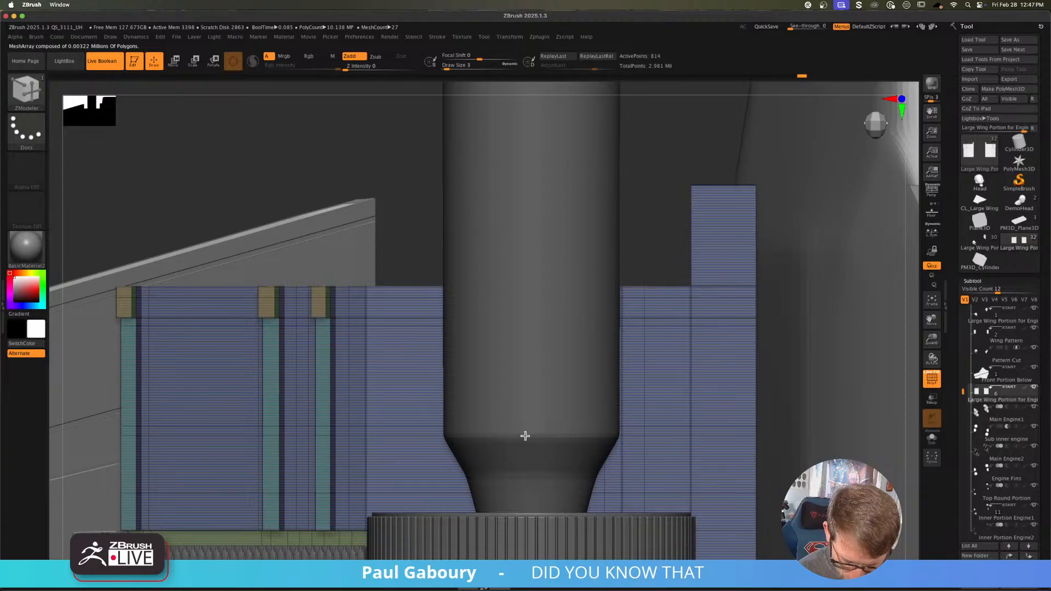
Step: Set the polygon action to QMesh with A Single Poly and pull the narrow strip beside the barrel out into a raised bar
key("space")
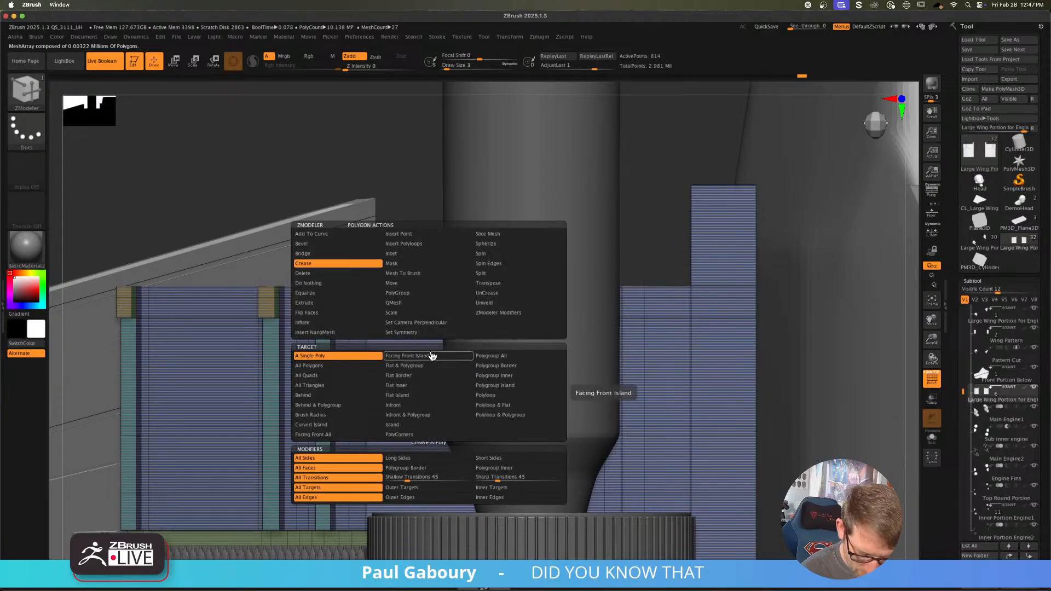
left_click(416, 303)
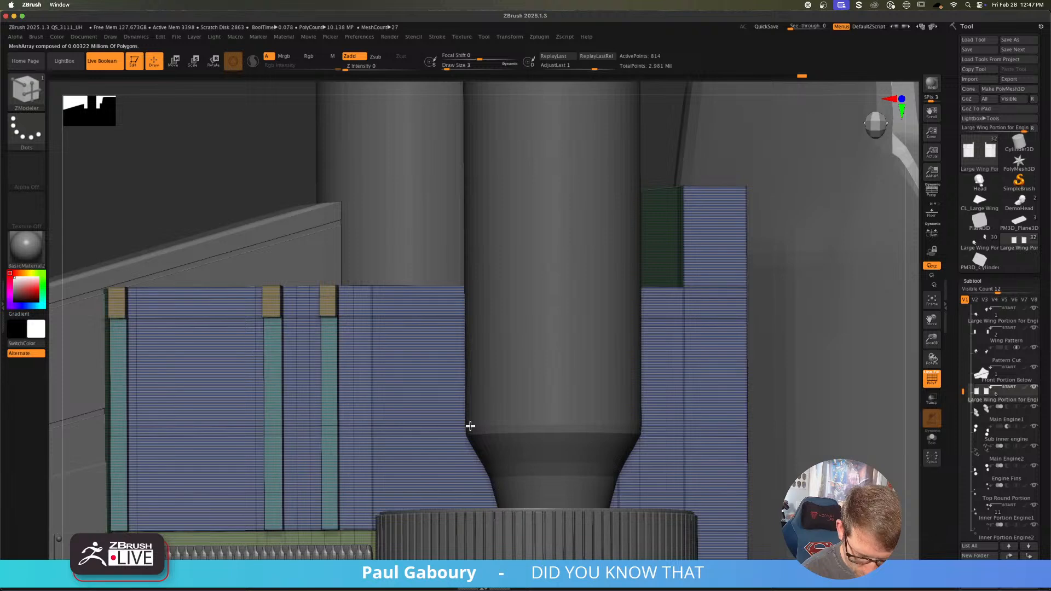
right_click_drag(470, 426, 462, 429)
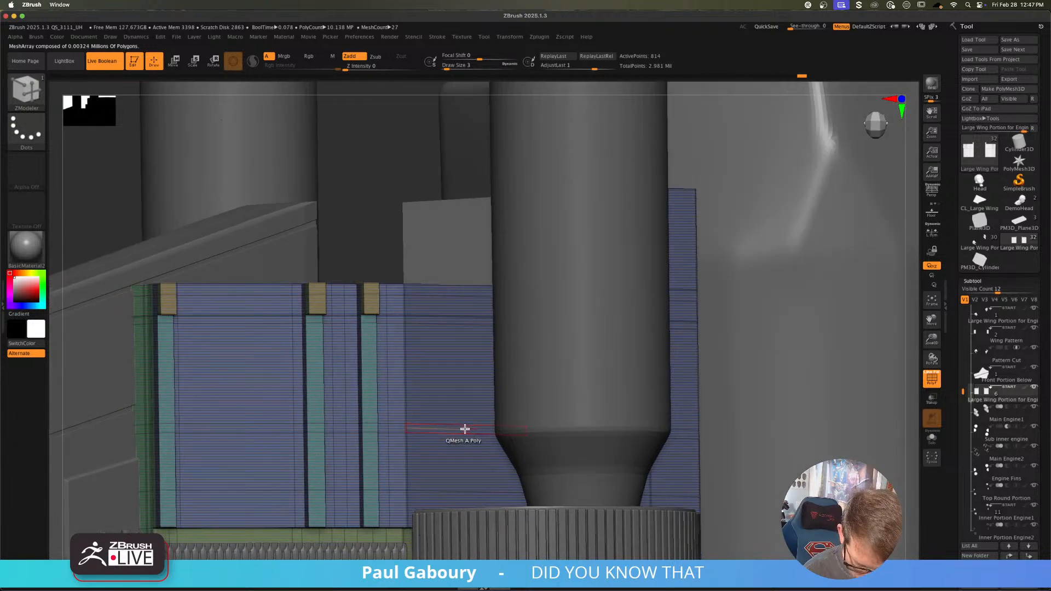
left_click_drag(464, 428, 472, 427)
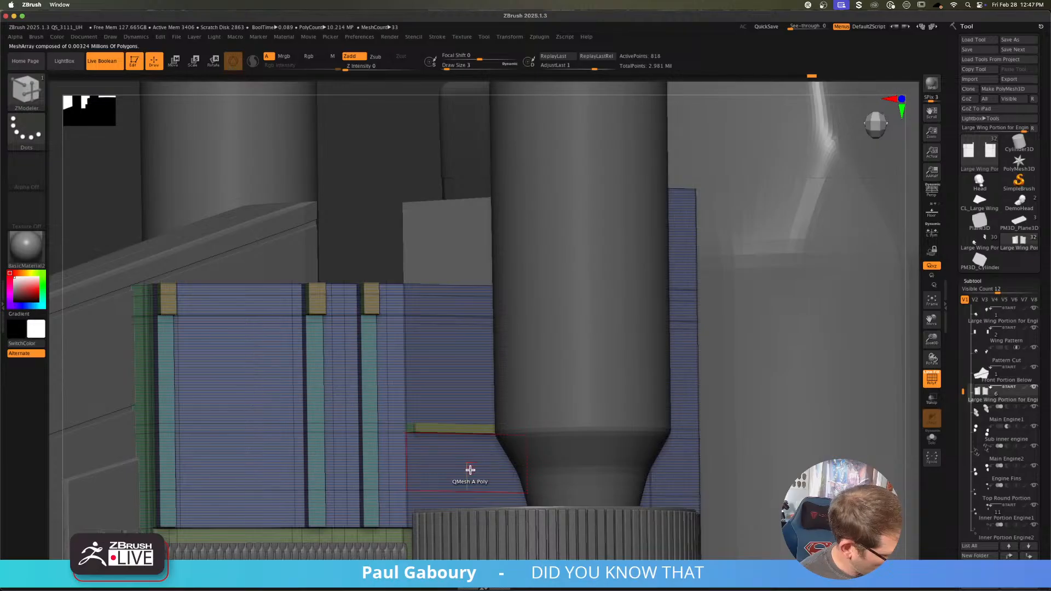
Step: Preview the smoothed raised bar with and without the polyframe, first among the engine parts and again on the isolated part
key("d")
key("shift+f")
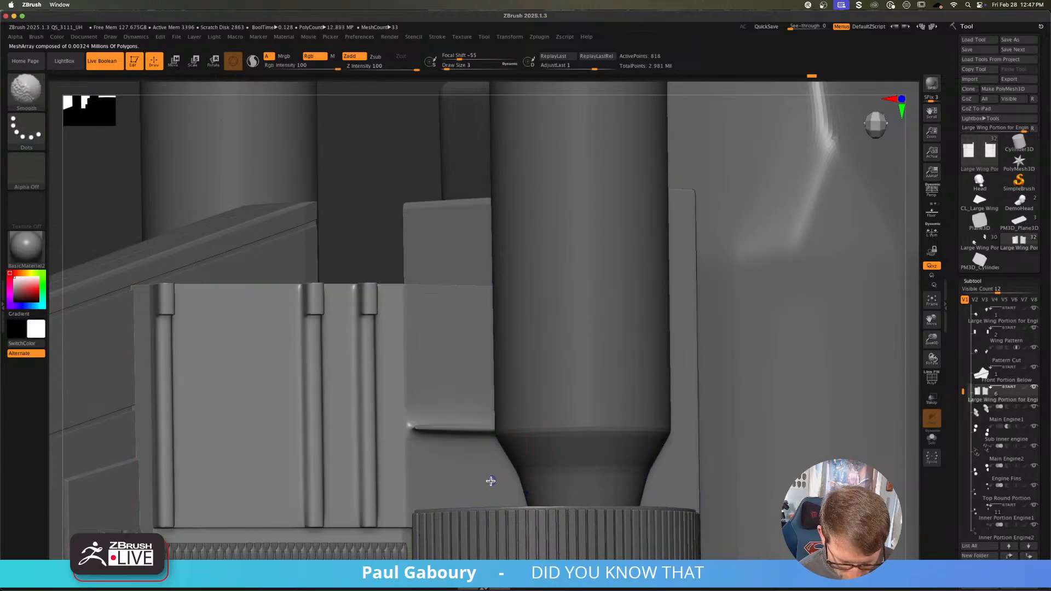
key("shift+f")
right_click_drag(508, 463, 812, 435, "ctrl")
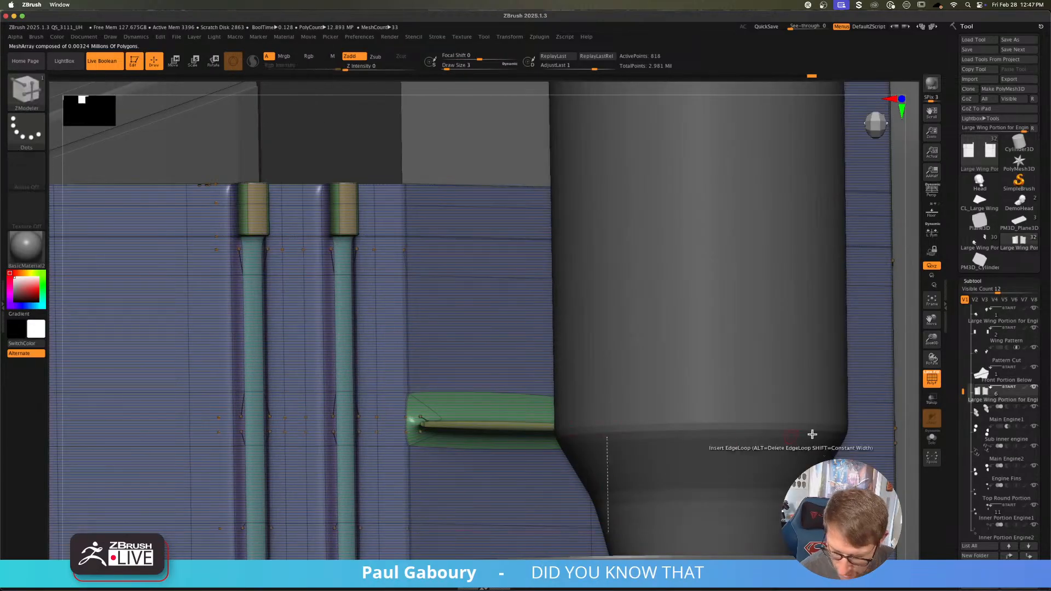
left_click(931, 439)
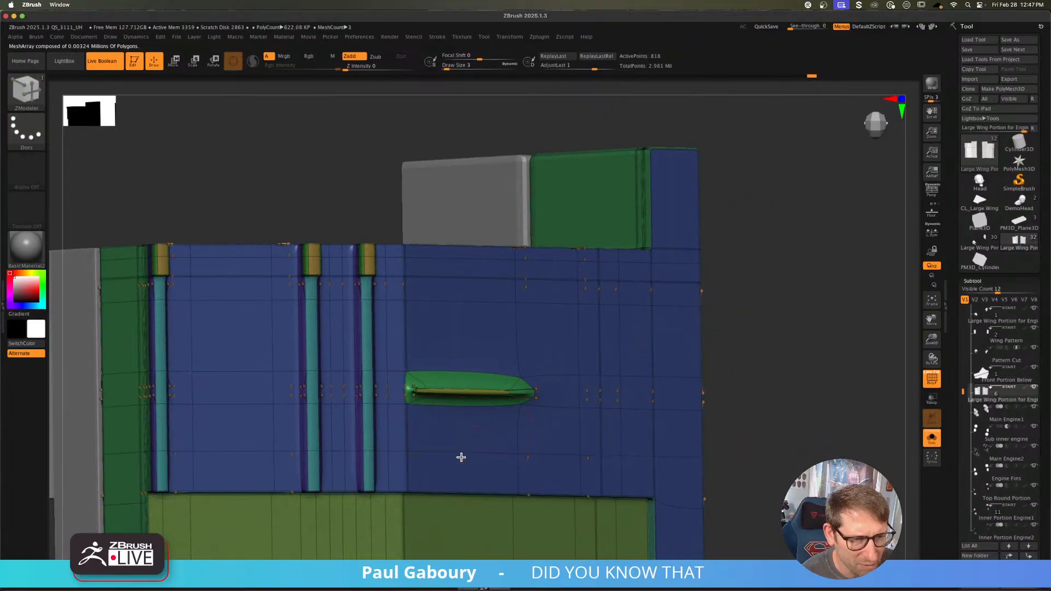
mouse_move(461, 457)
right_mouse_down()
mouse_move(443, 420)
mouse_move(451, 455)
mouse_move(394, 392)
mouse_move(429, 363)
mouse_move(445, 455)
right_mouse_up()
key("shift+f")
key("shift+f")
Step: Set the polygon action to Crease with A Single Poly at the bar's end and preview the smoothed part without the polyframe
key("shift+d")
right_click_drag(426, 351, 423, 357, "ctrl")
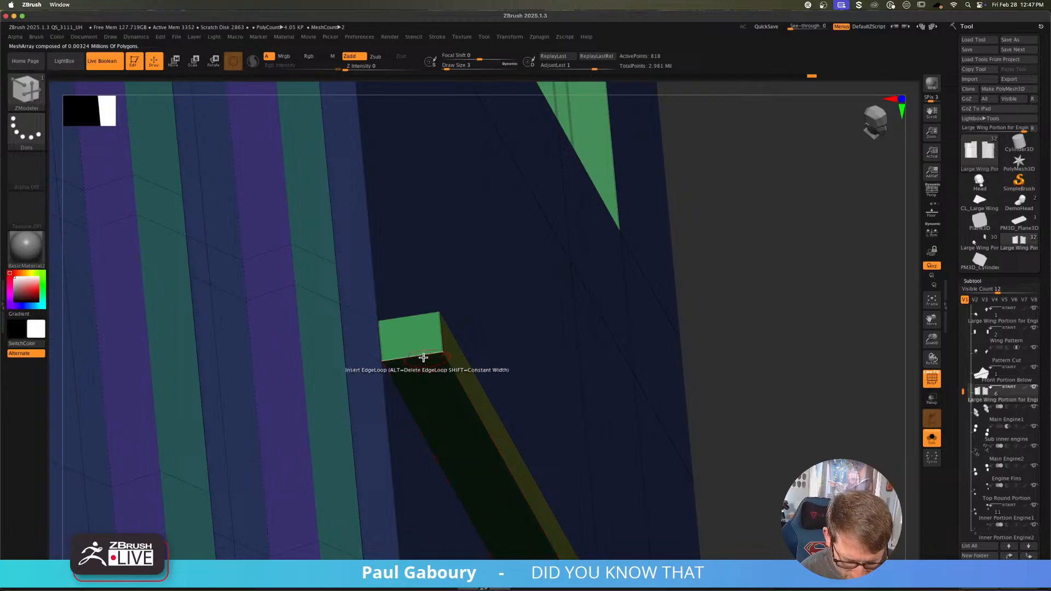
key("space")
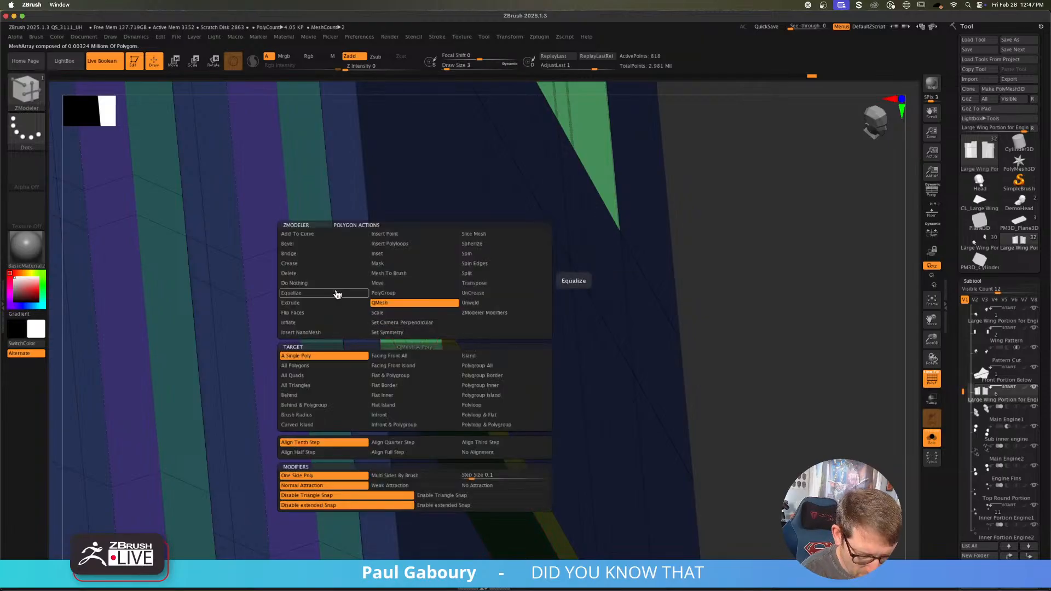
left_click(328, 265)
key("d")
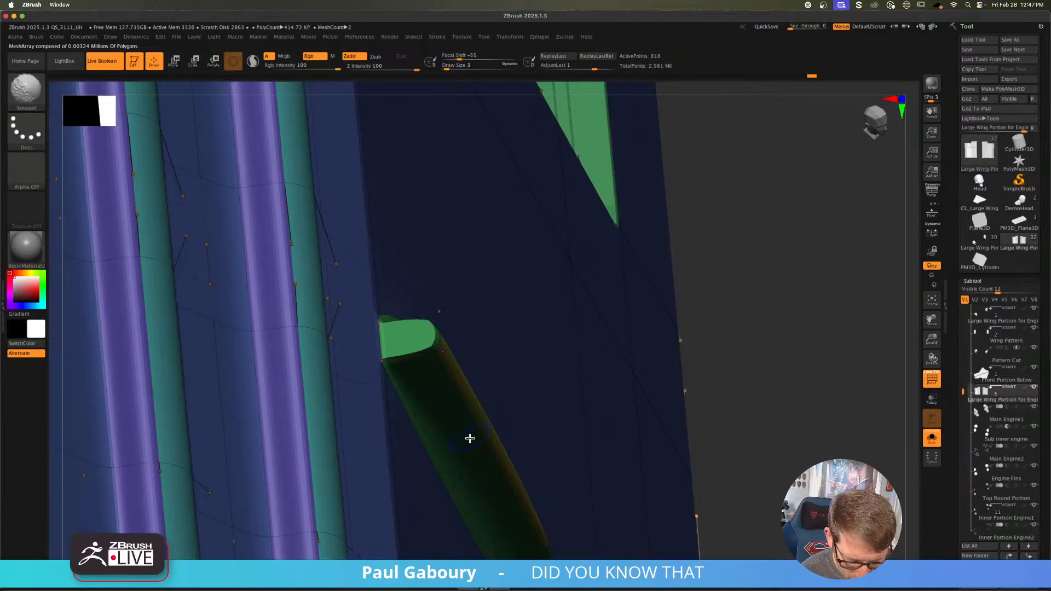
key("shift+f")
key("ctrl")
right_click_drag(543, 473, 554, 383, "ctrl")
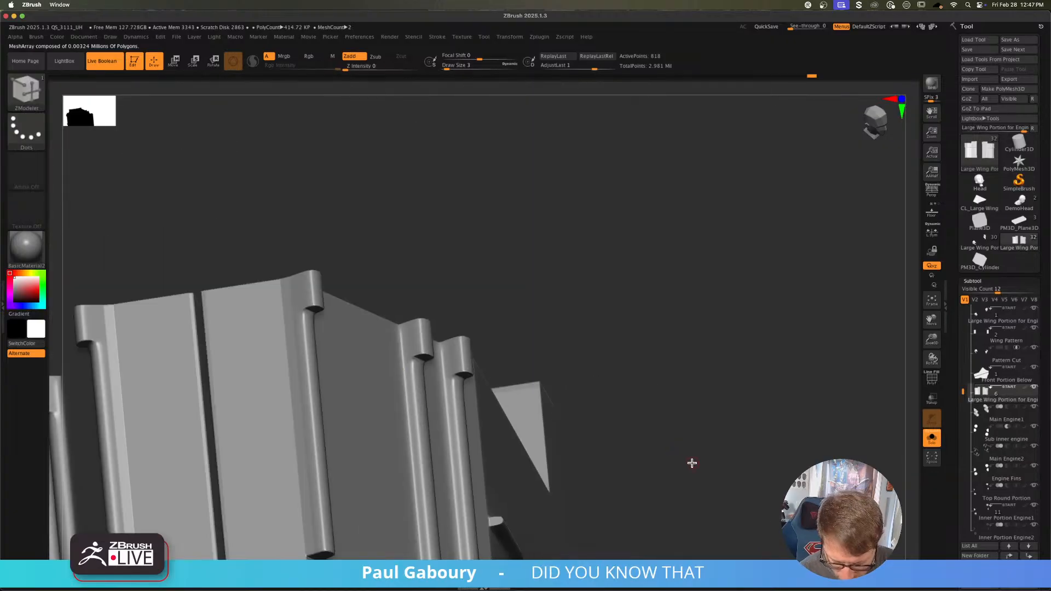
mouse_move(692, 462)
right_mouse_down()
mouse_move(649, 321)
mouse_move(592, 355)
right_mouse_up()
Step: Show the polyframe, insert supporting edge-loop geometry alongside the raised bar, and preview it with dynamic subdivision
key("shift+f")
key("shift+d")
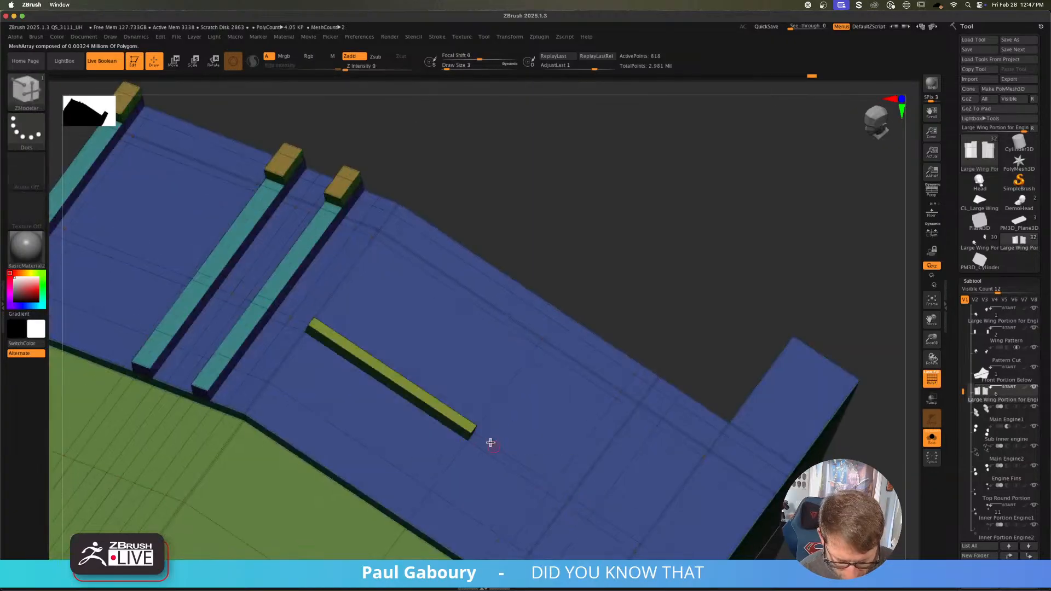
mouse_move(490, 441)
right_mouse_down()
mouse_move(507, 465)
mouse_move(467, 424)
mouse_move(429, 415)
mouse_move(478, 404)
right_mouse_up()
key("space")
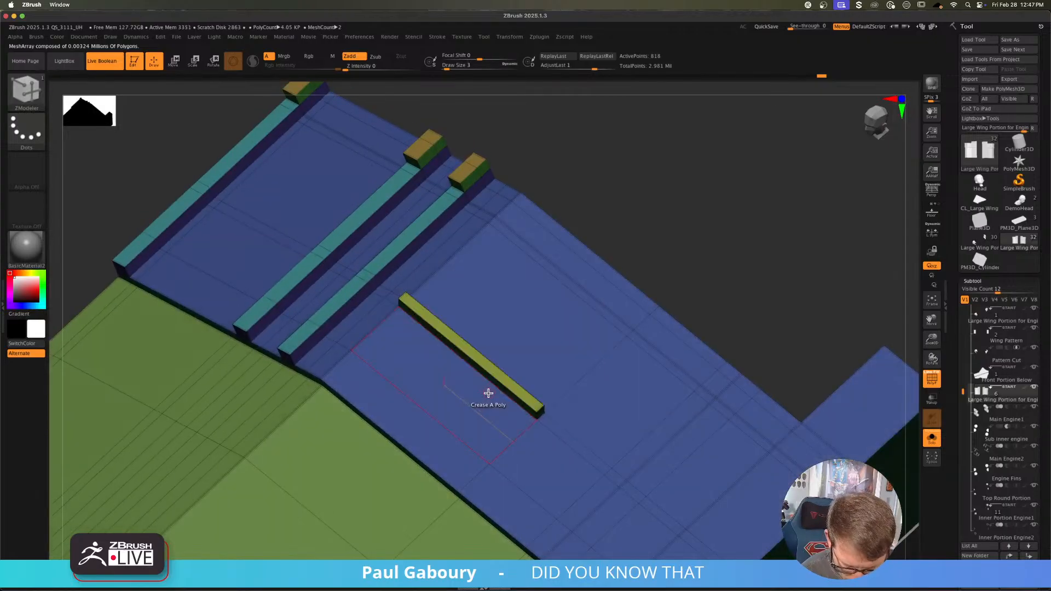
left_click(477, 373)
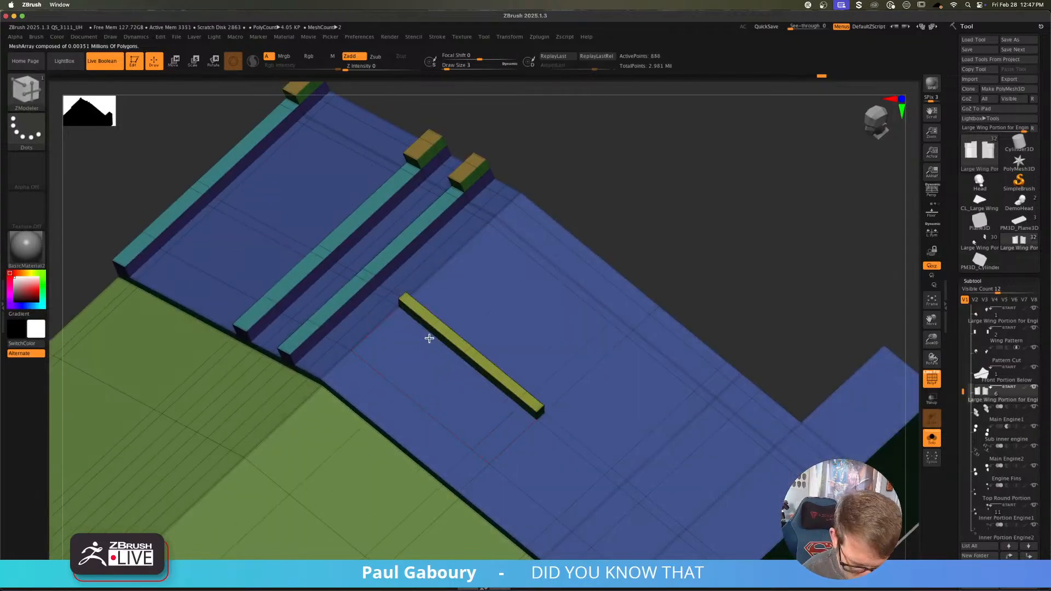
key("d")
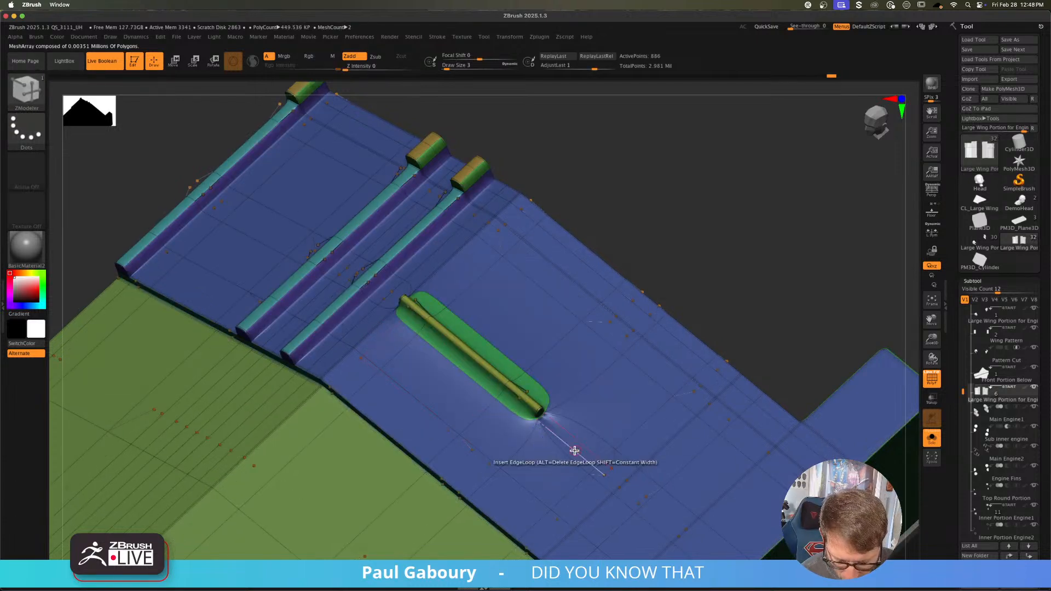
Step: Set the edge action to Crease with the Edge target, crease the edges around the raised bar's end, and hide the polyframe
mouse_move(573, 451)
right_mouse_down("ctrl")
mouse_move(556, 465)
mouse_move(555, 493)
mouse_move(572, 434)
right_mouse_up("ctrl")
key("shift+d")
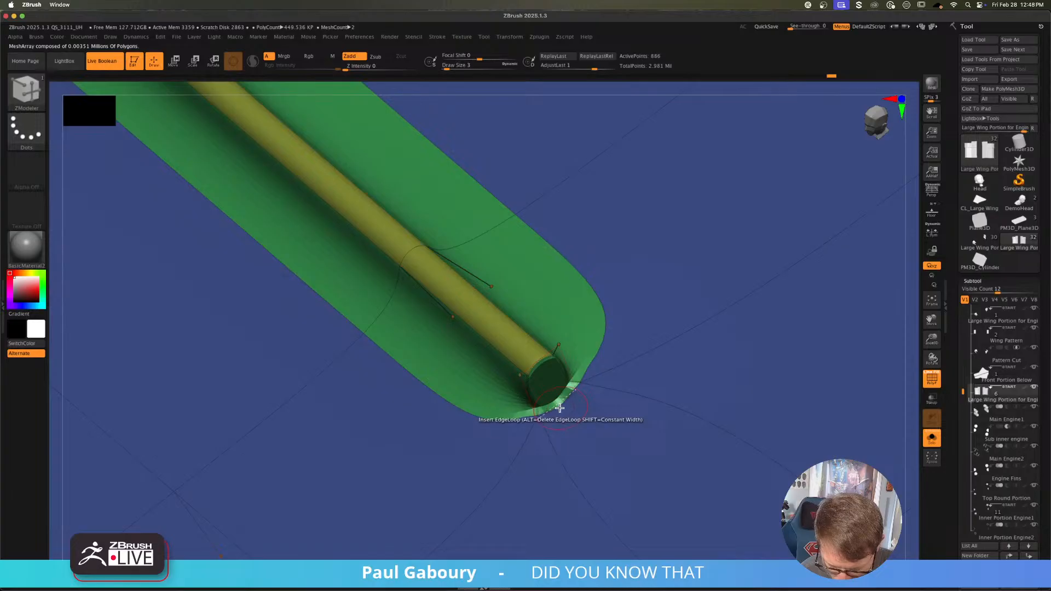
key("space")
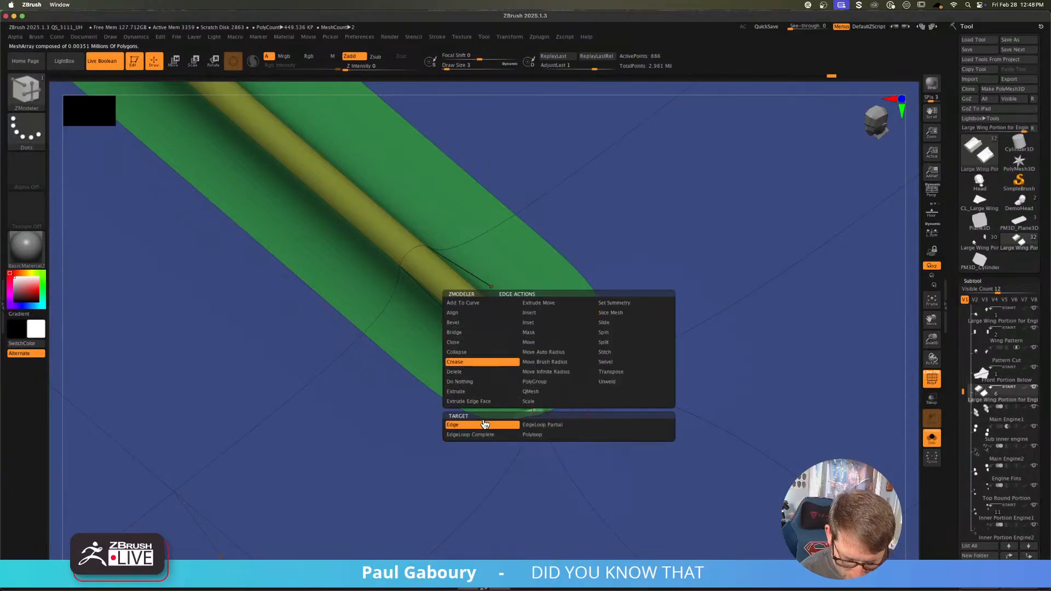
left_click(475, 362)
left_click(556, 394)
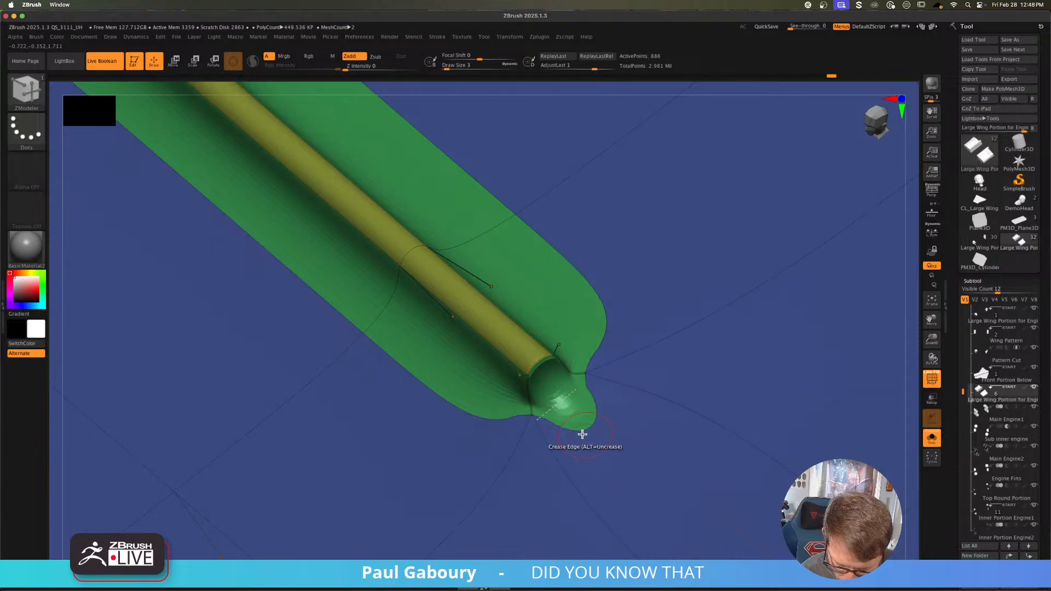
left_click(565, 364)
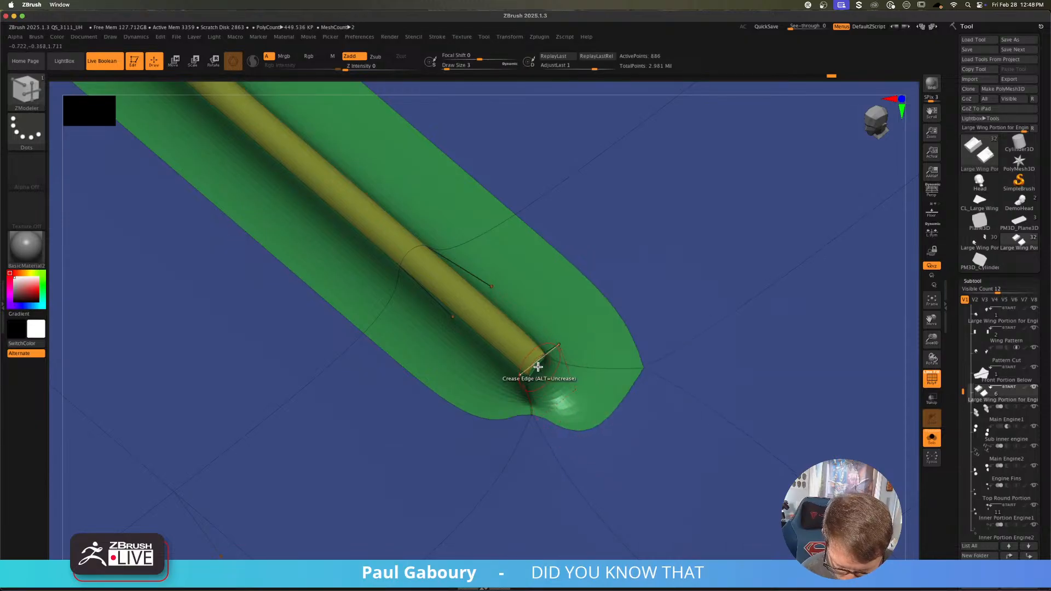
left_click(537, 366)
left_click(536, 399)
mouse_move(585, 430)
right_mouse_down("ctrl")
mouse_move(537, 405)
mouse_move(469, 412)
mouse_move(500, 410)
mouse_move(512, 440)
mouse_move(516, 422)
mouse_move(535, 436)
right_mouse_up("ctrl")
key("shift+f")
Step: Insert three single edge loops around the raised bar, on both sides and just past its end, to tighten its smoothed shape
key("space")
left_click(469, 315)
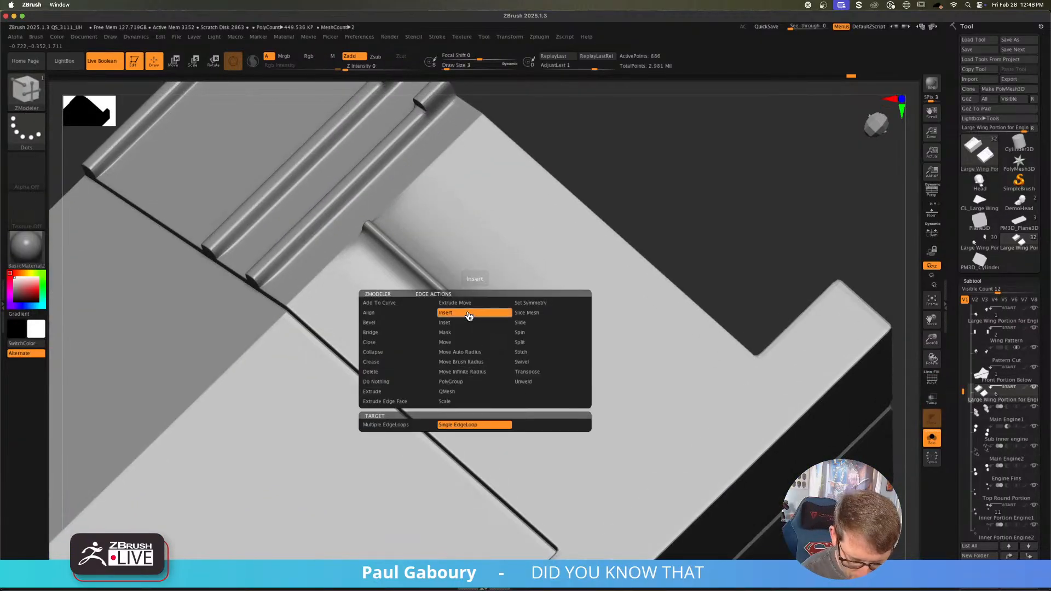
left_click(469, 378)
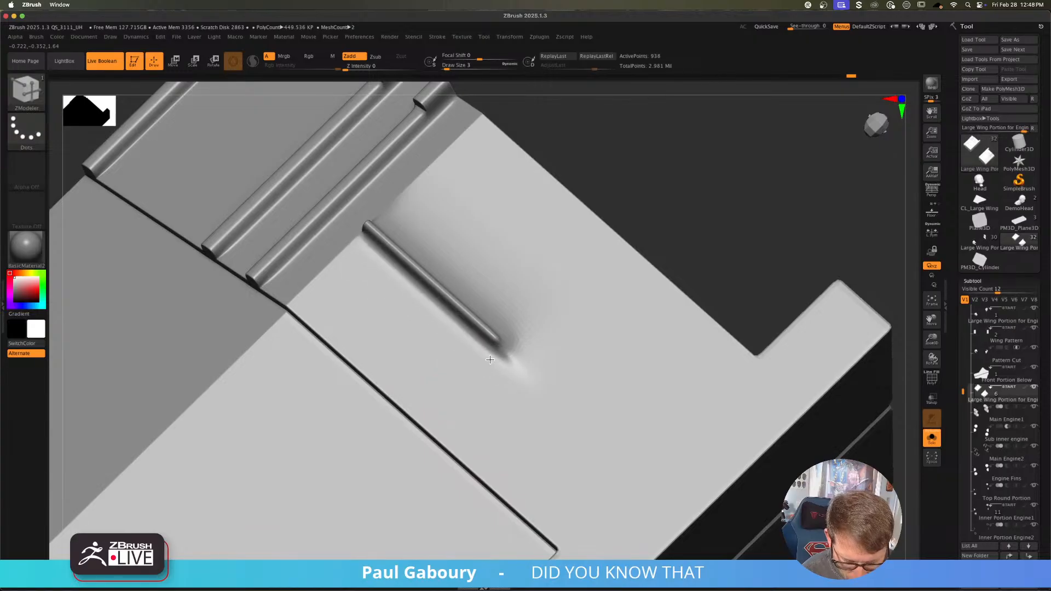
left_click(546, 303)
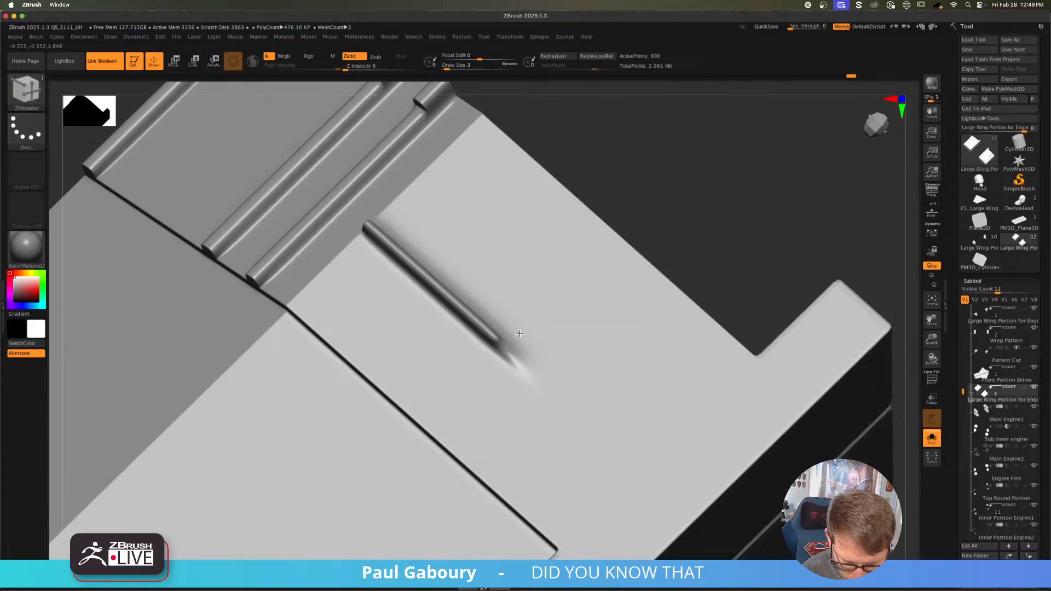
left_click(542, 401)
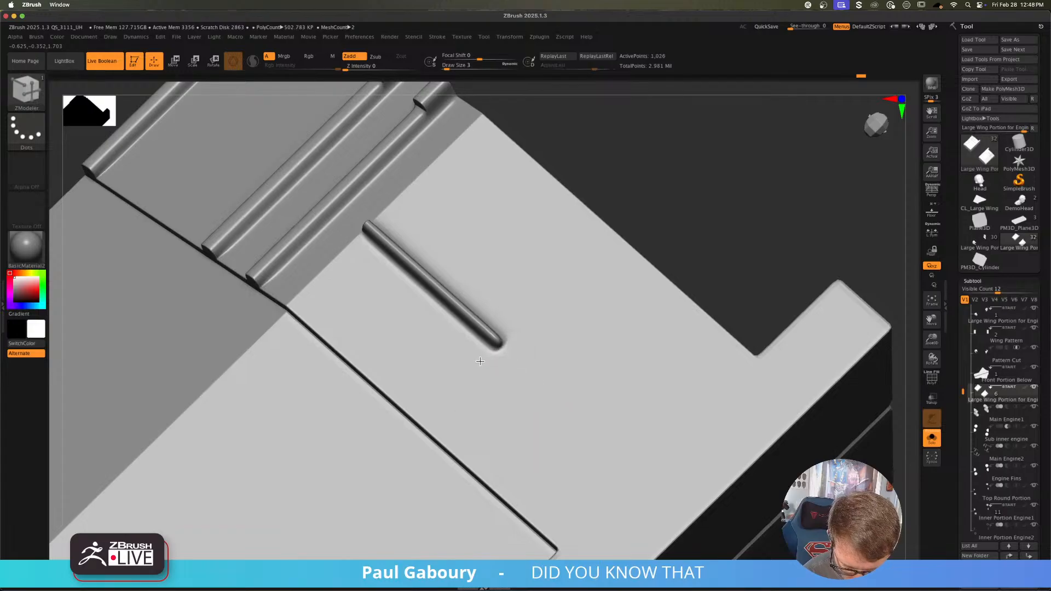
Step: Examine the raised bar from the front with all ship parts visible, and isolate the wing part again with its polyframe
right_click_drag(524, 377, 788, 424, "ctrl")
left_click(933, 440)
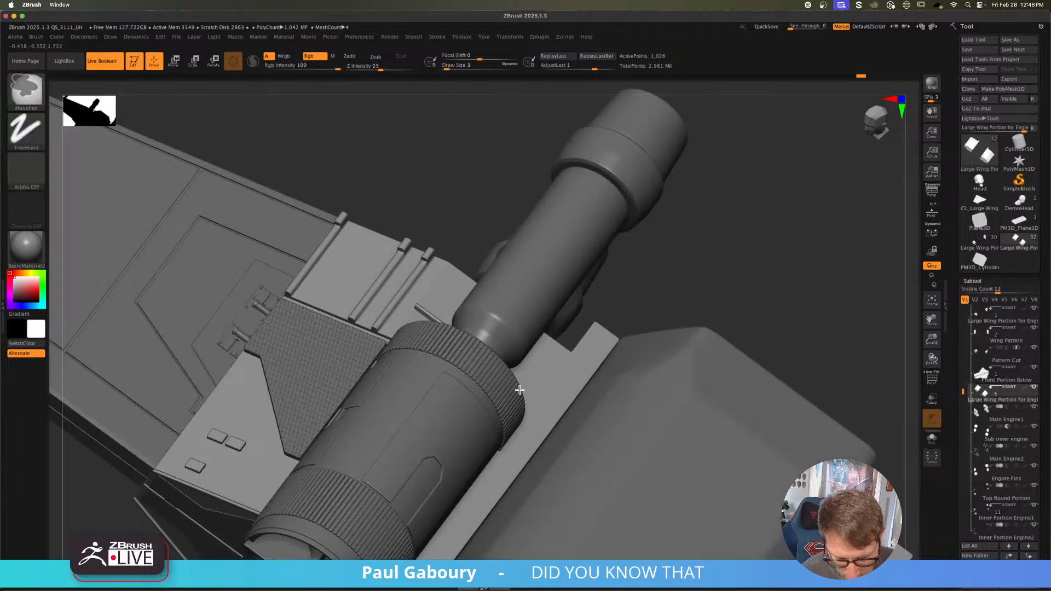
mouse_move(519, 390)
right_mouse_down("ctrl")
mouse_move(521, 418)
mouse_move(518, 411)
right_mouse_up("ctrl")
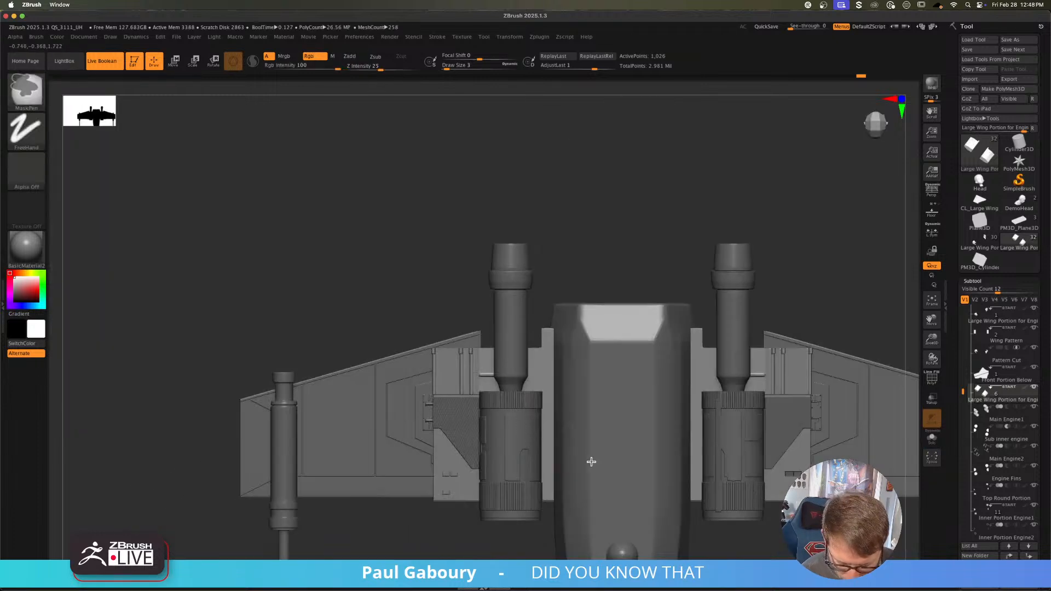
right_click_drag(591, 462, 615, 488, "ctrl")
left_click(933, 440)
key("shift+f")
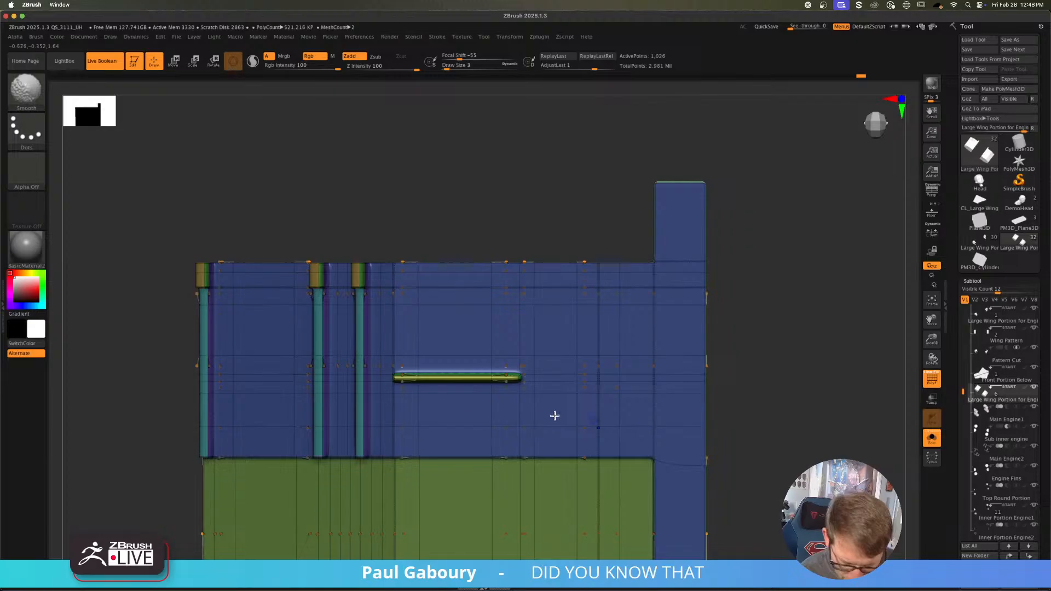
Step: Try to slide the complete edge loop along the raised bar's upper edge using the Slide edge action
right_click_drag(404, 386, 484, 434, "ctrl")
key("space")
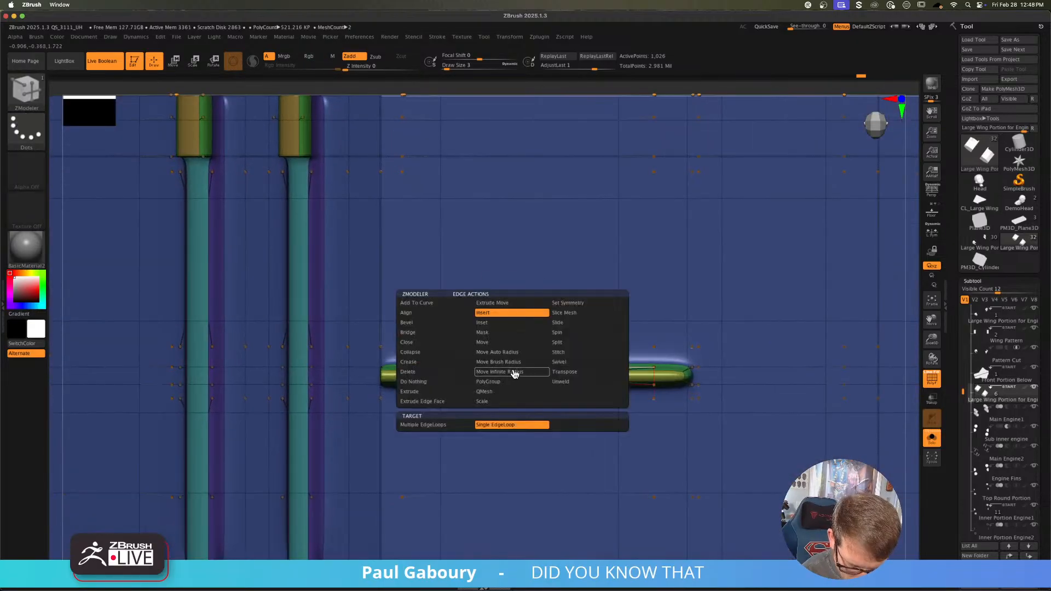
left_click(578, 324)
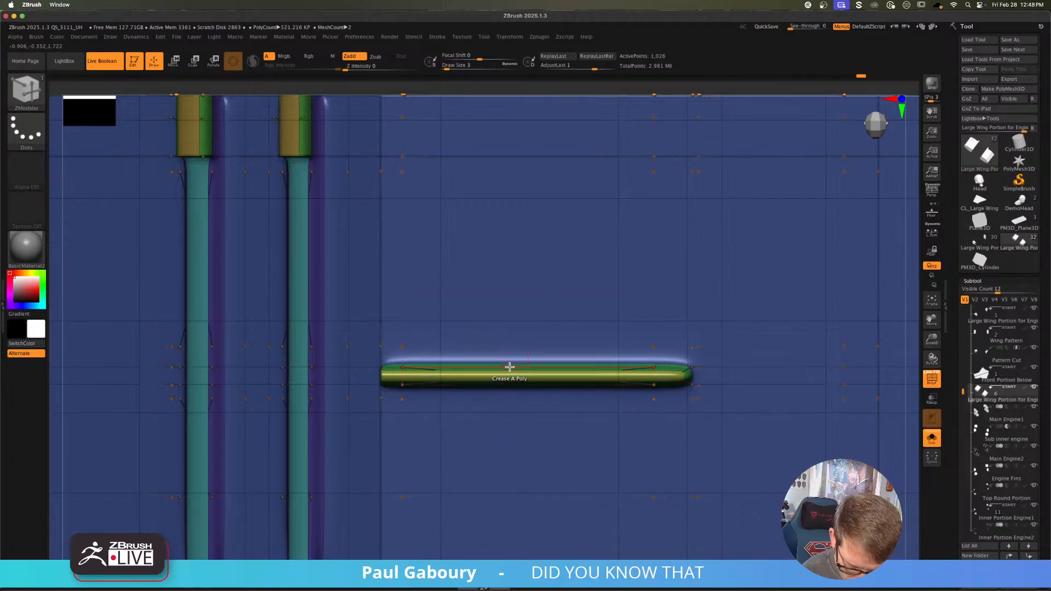
left_click_drag(510, 366, 517, 370)
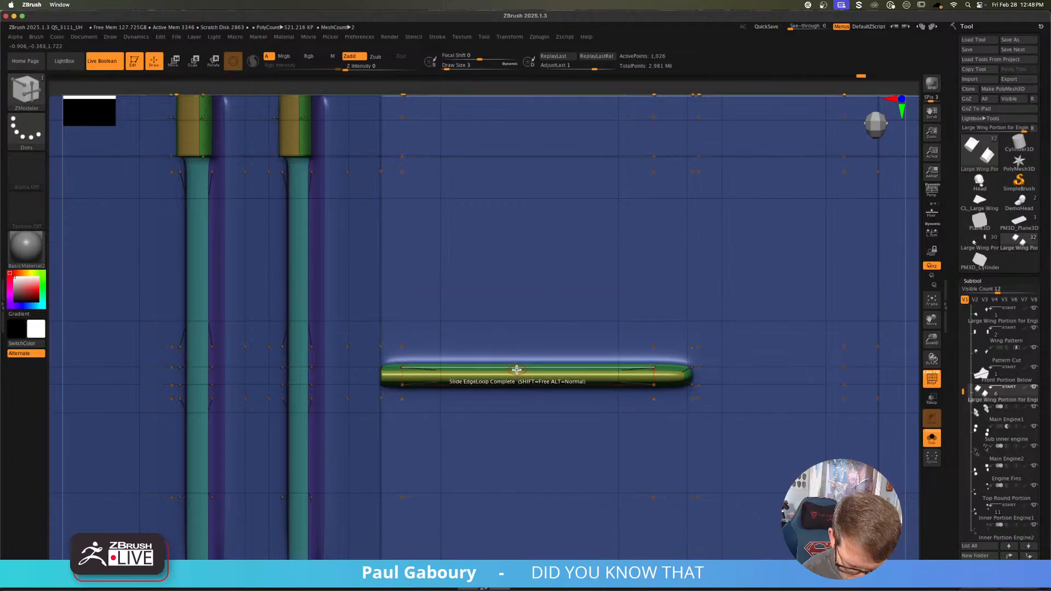
key("space")
Step: Turn off the smoothed preview and mask the part except for the edge row along the raised bar's upper edge
right_click_drag(514, 383, 386, 363, "ctrl")
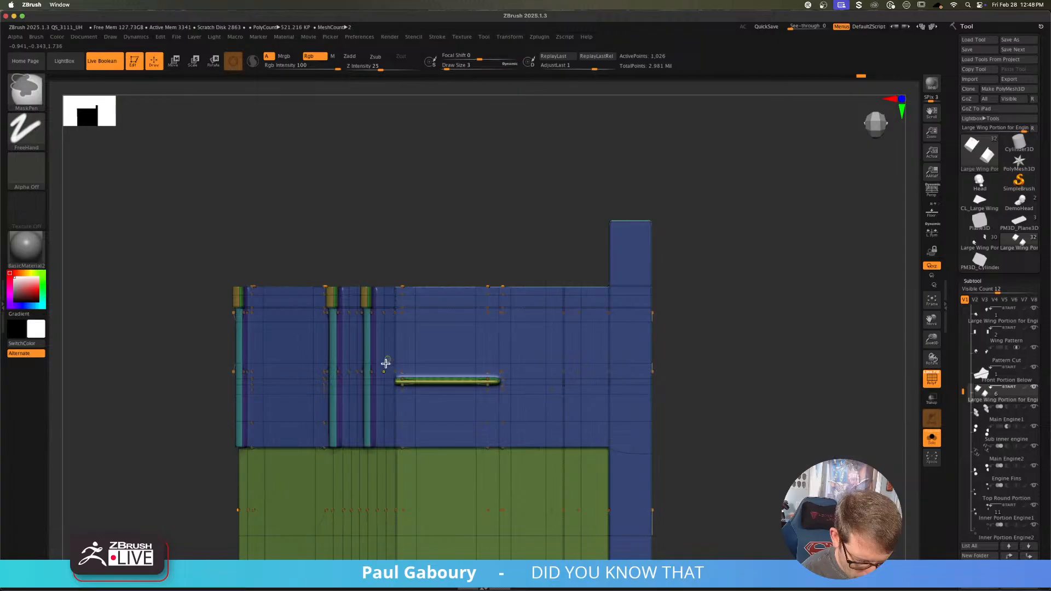
left_click_drag(212, 376, 194, 390, "ctrl")
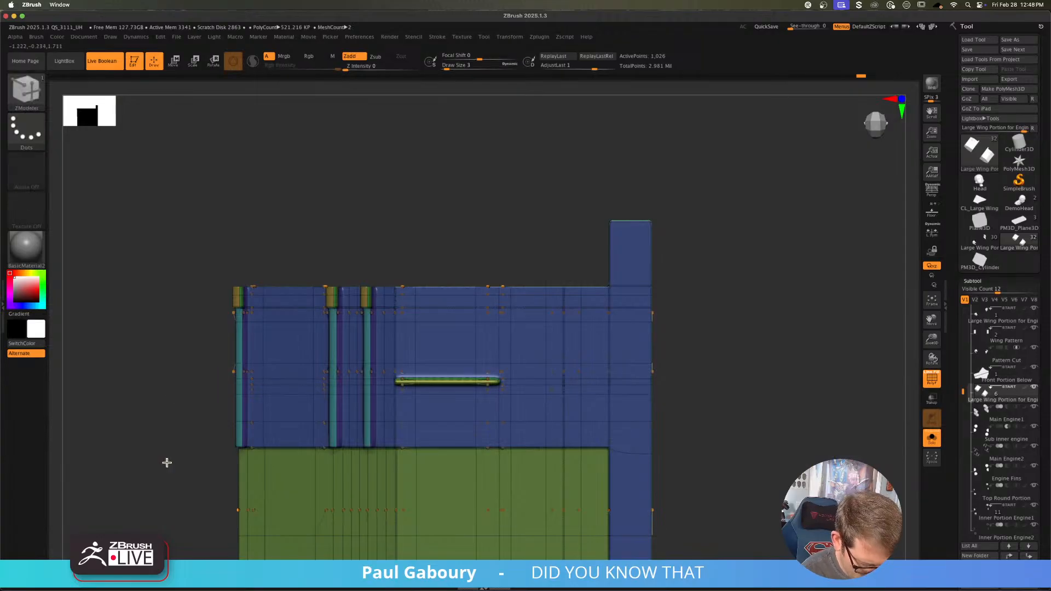
key("shift+d")
mouse_move(170, 462)
right_mouse_down("ctrl")
mouse_move(228, 415)
mouse_move(171, 379)
right_mouse_up("ctrl")
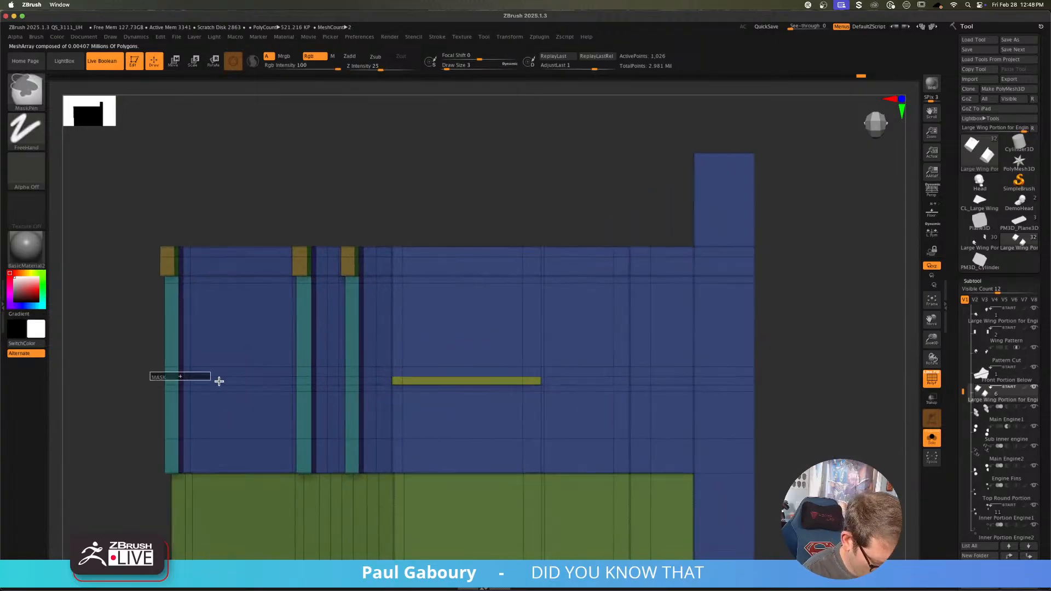
left_click_drag(219, 381, 769, 381, "ctrl")
Step: Move the unmasked edge row slightly along Z to widen the raised bar, preview it smoothed without the polyframe, and clear the mask
key("w")
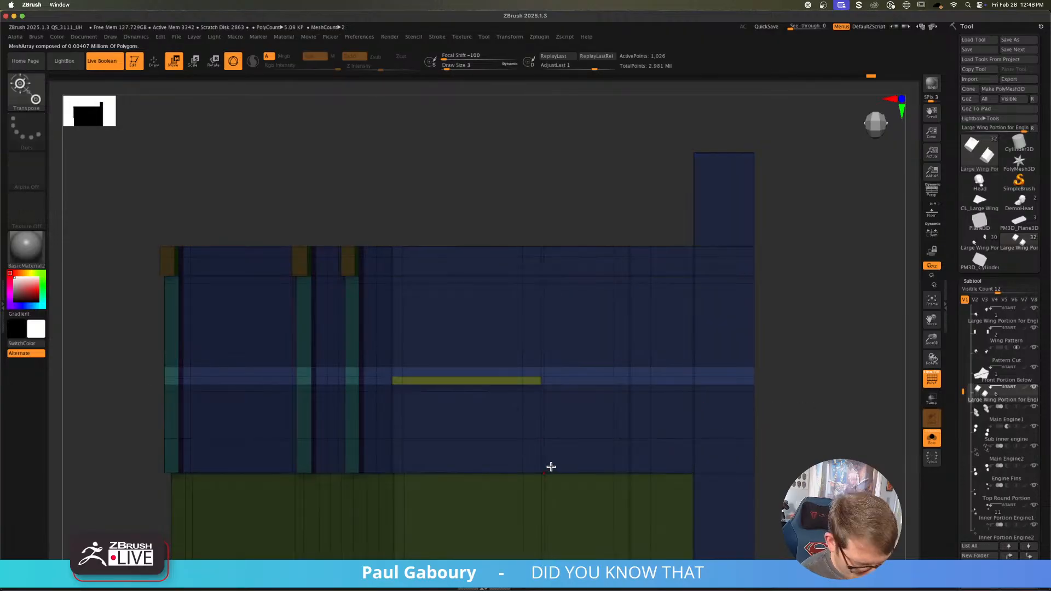
left_click(570, 382, "alt")
left_click(584, 314, "alt")
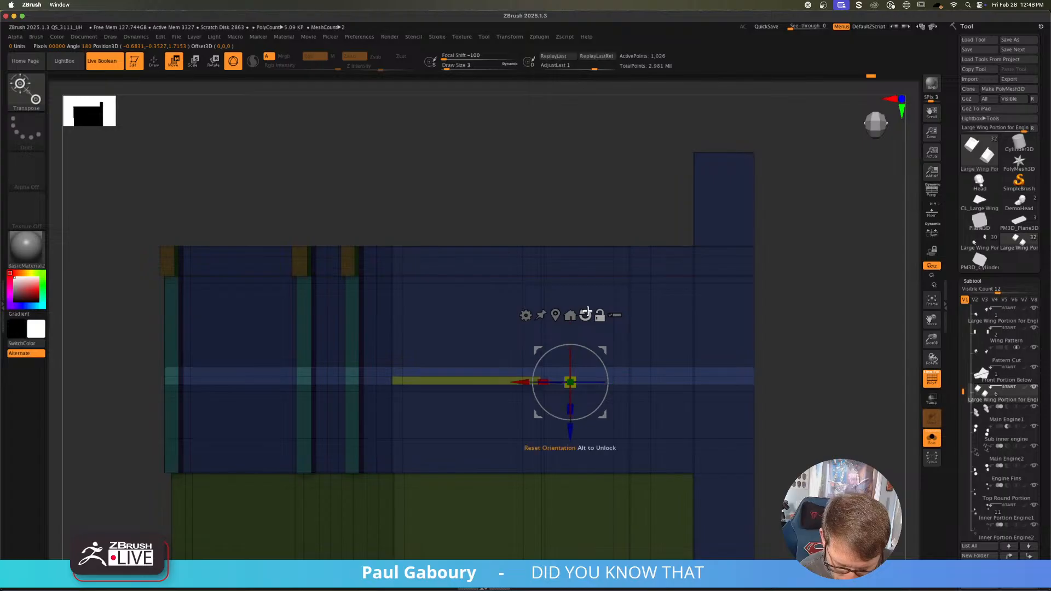
left_click_drag(571, 438, 571, 434)
key("d")
key("shift+f")
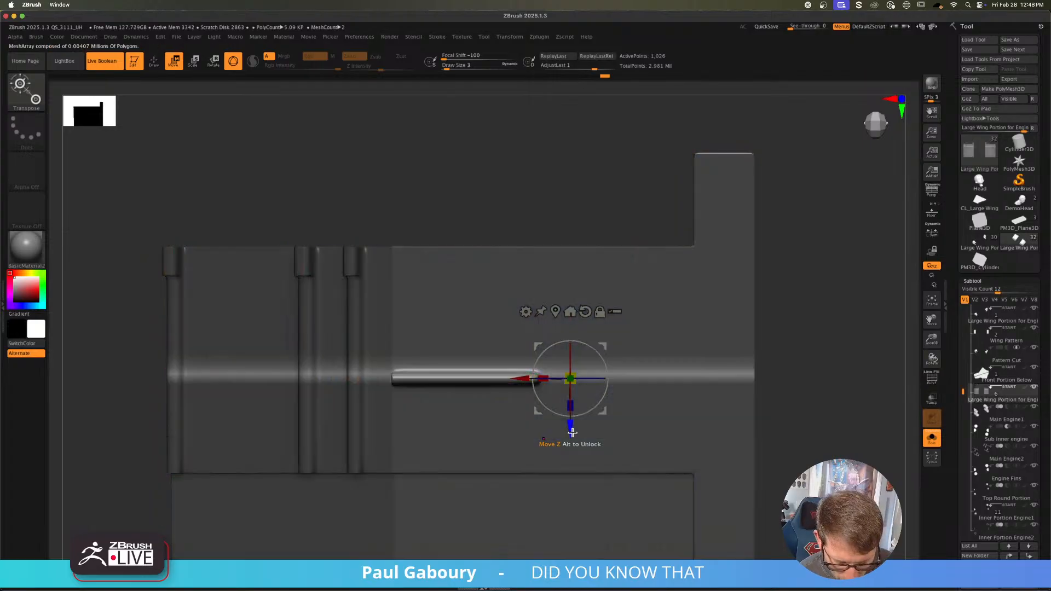
right_click_drag(629, 438, 655, 410, "ctrl")
left_click_drag(752, 440, 840, 447)
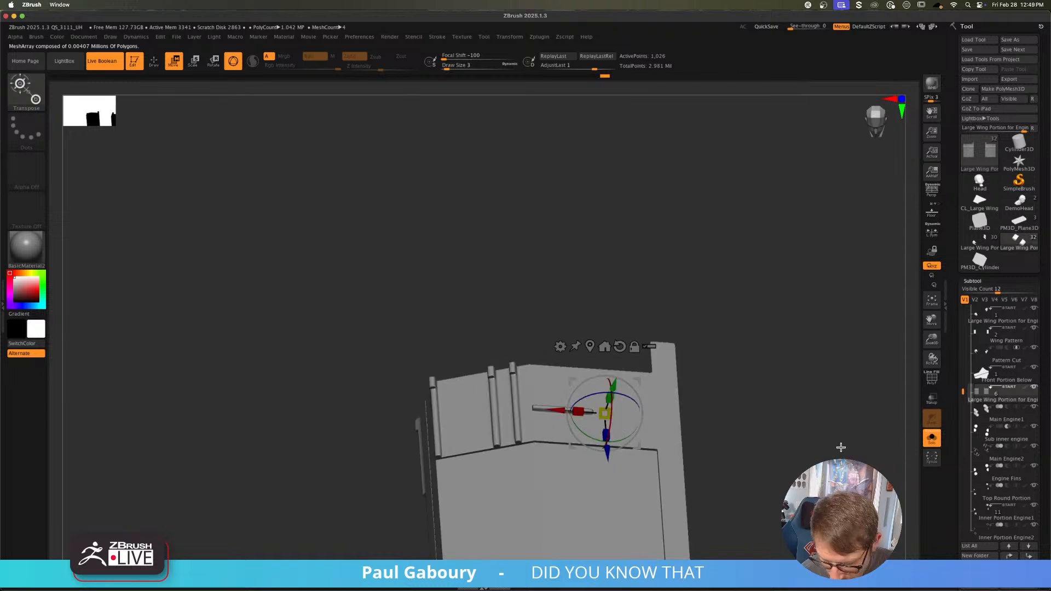
Step: Return to Draw mode with all ship parts visible and examine how the widened bar meets the engine barrel
left_click(926, 443)
key("q")
right_click_drag(636, 399, 637, 356, "ctrl")
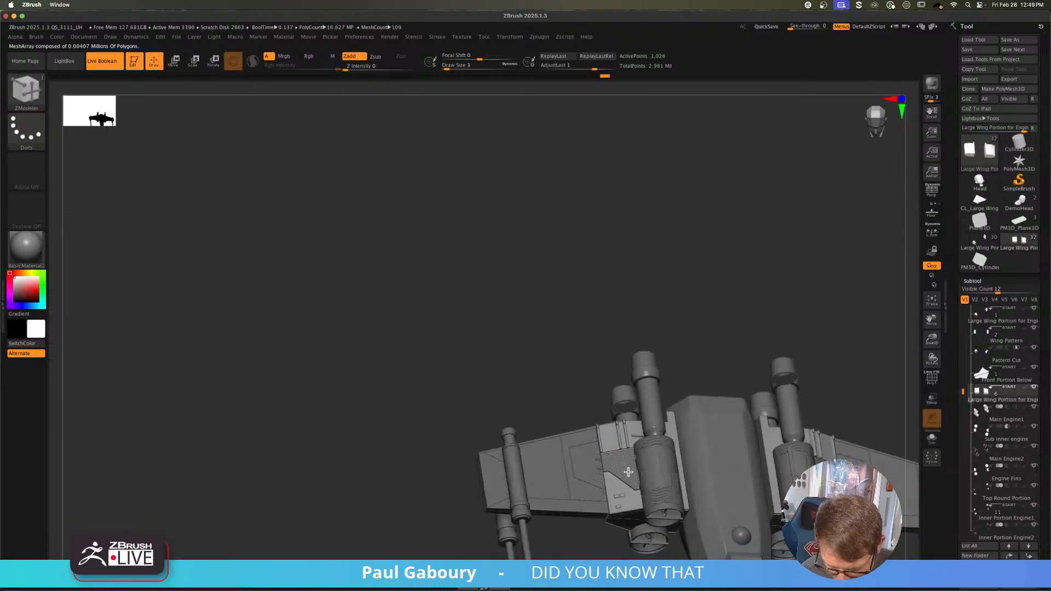
mouse_move(629, 472)
right_mouse_down()
mouse_move(648, 481)
mouse_move(472, 407)
mouse_move(516, 478)
right_mouse_up()
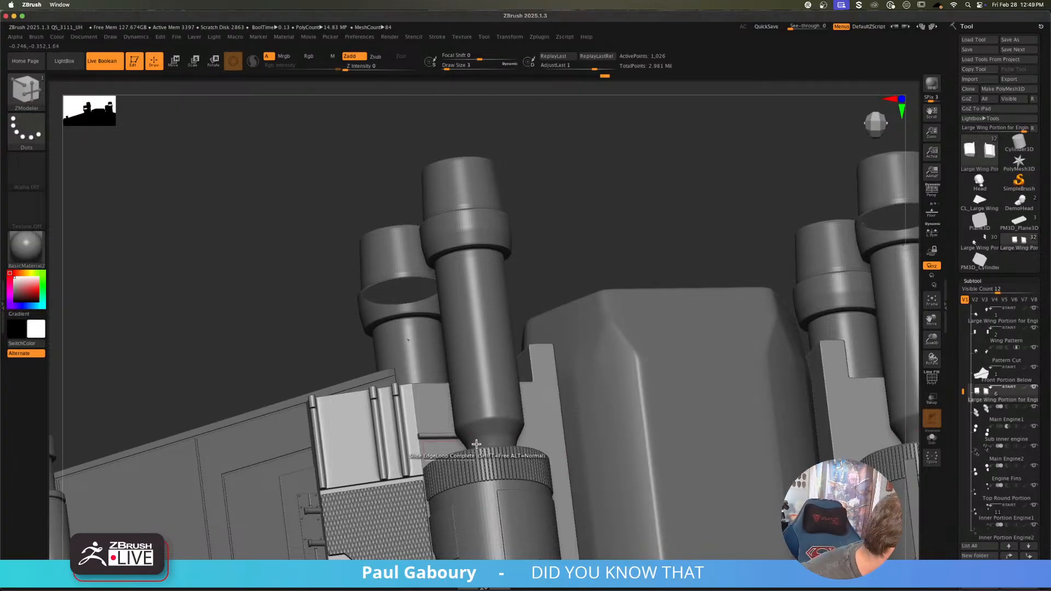
Step: Isolate the wing engine part and show its unsmoothed mesh with the polyframe from the front
left_click(931, 439)
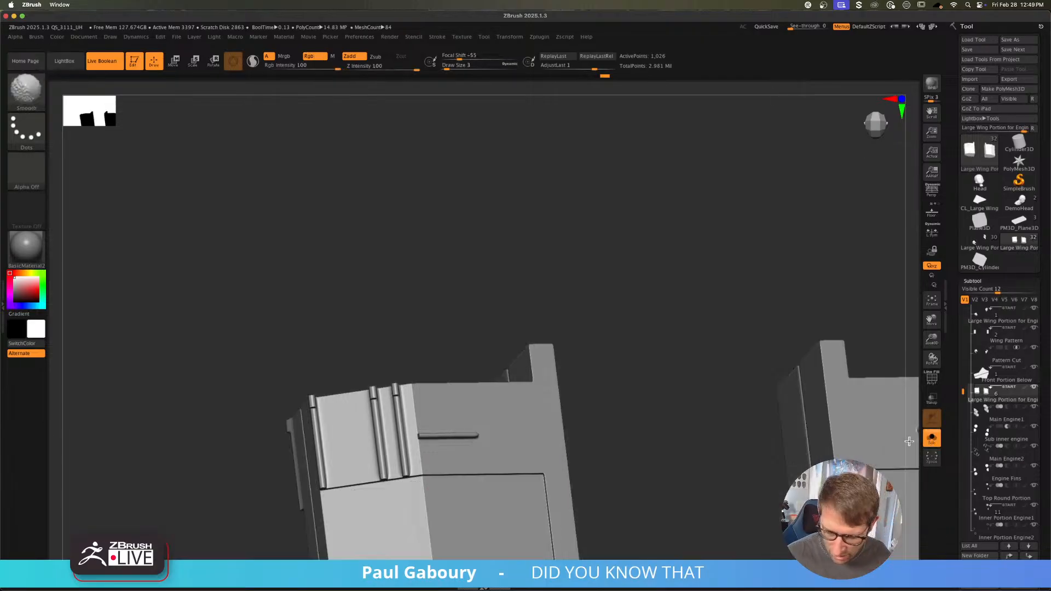
key("shift+f")
right_click_drag(459, 398, 495, 432, "ctrl")
key("shift+d")
key("ctrl+z")
key("ctrl+z")
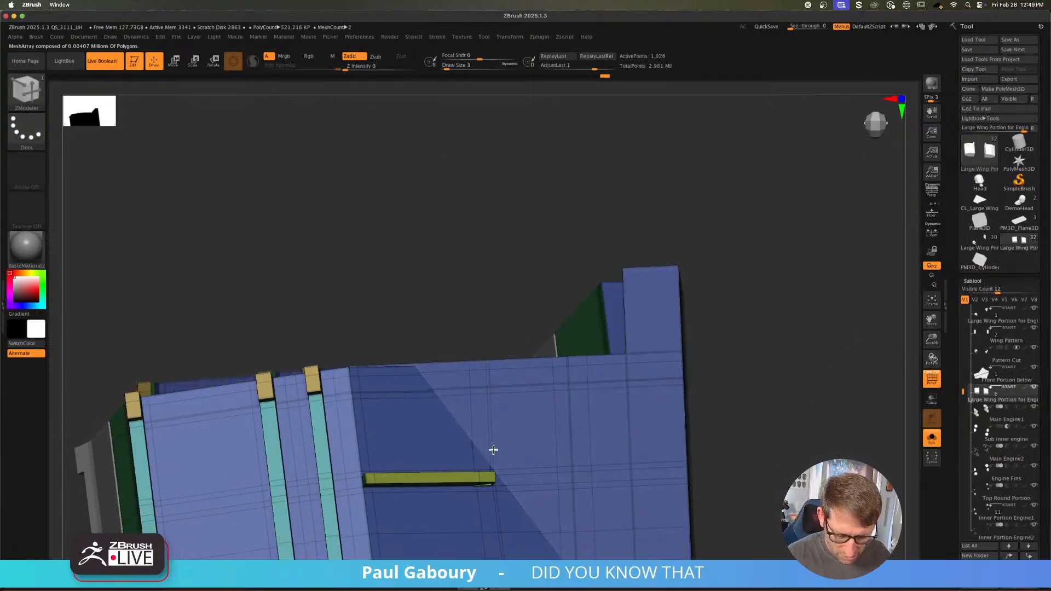
key("ctrl+z")
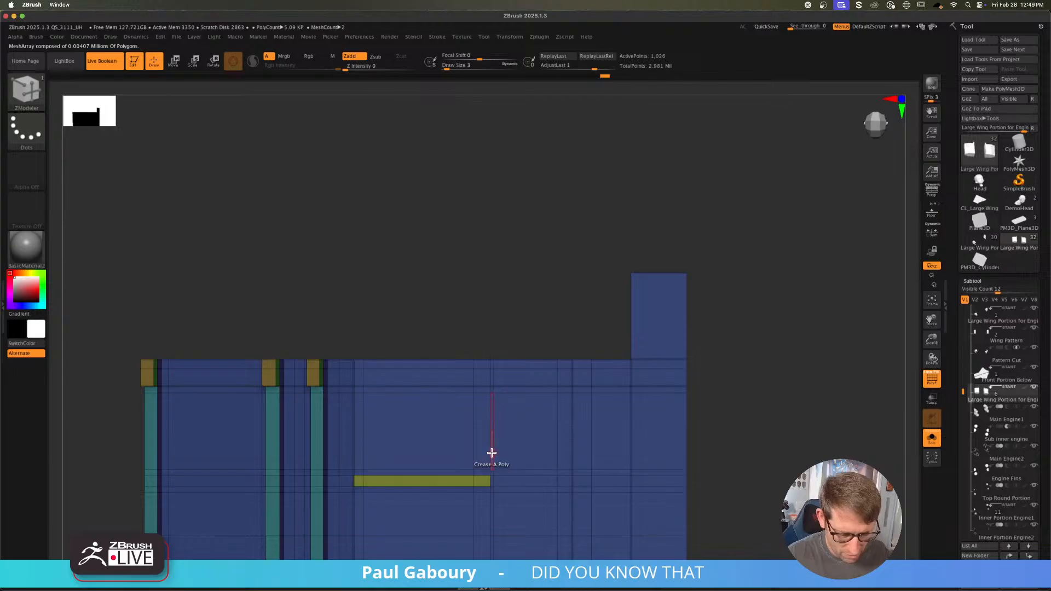
Step: Insert two closely spaced vertical edge loops and one horizontal loop above the raised bar to outline a narrow strip
right_click_drag(489, 465, 546, 398, "alt")
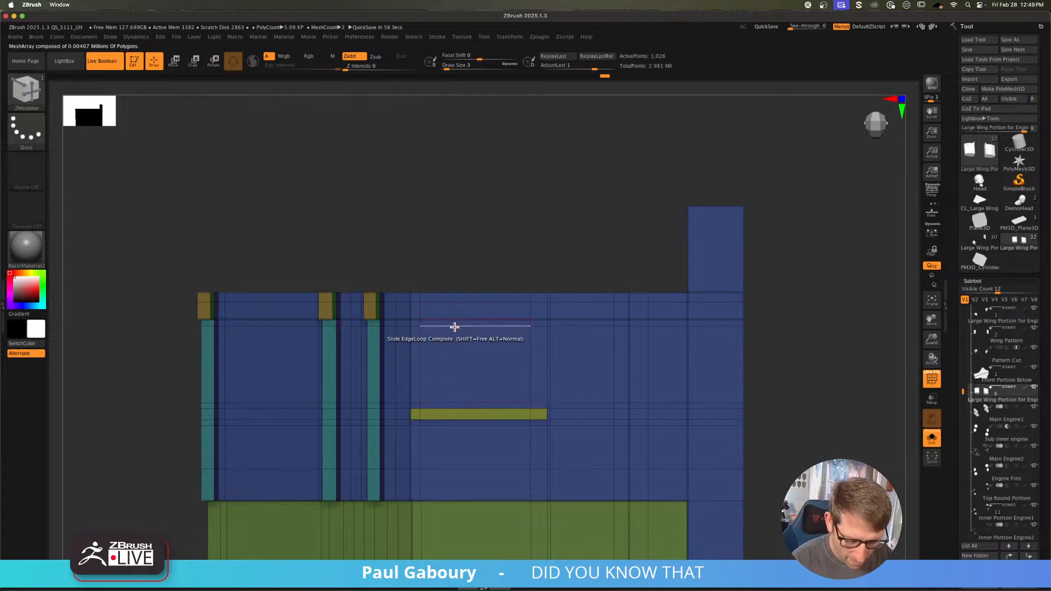
key("space")
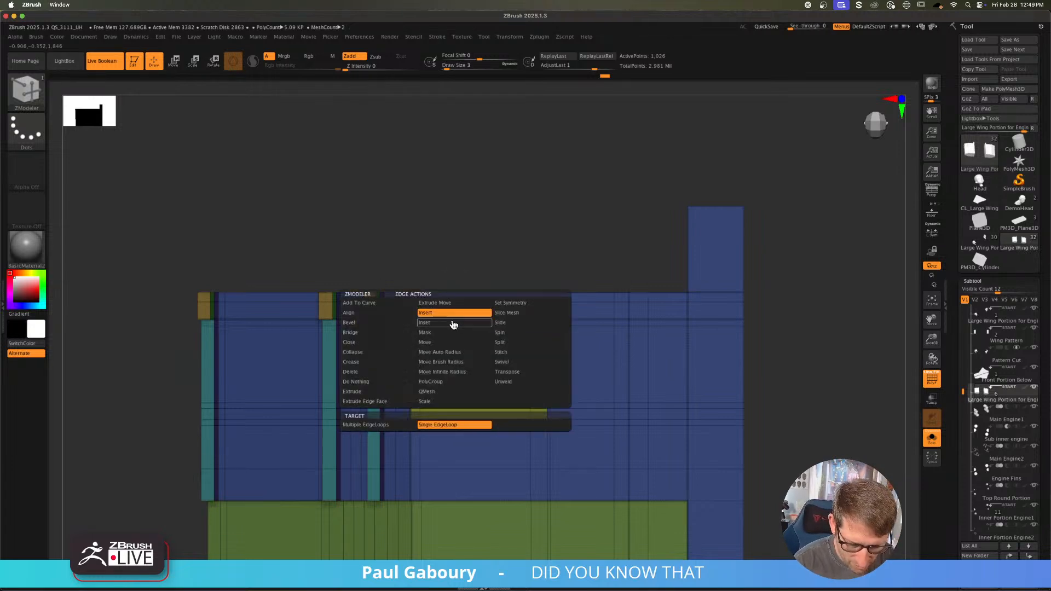
left_click(455, 308)
key("d")
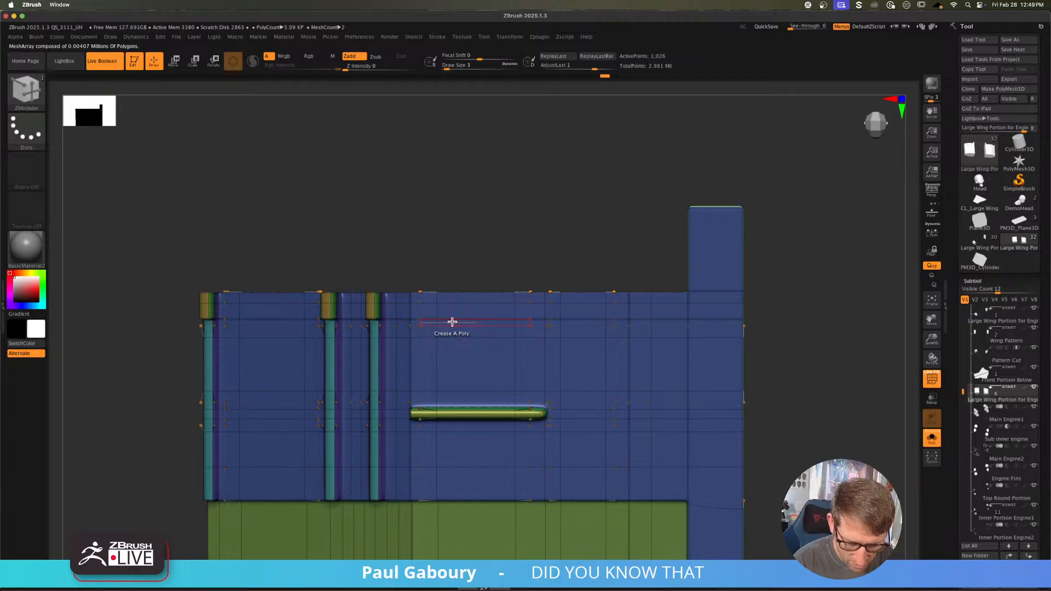
key("d")
key("space")
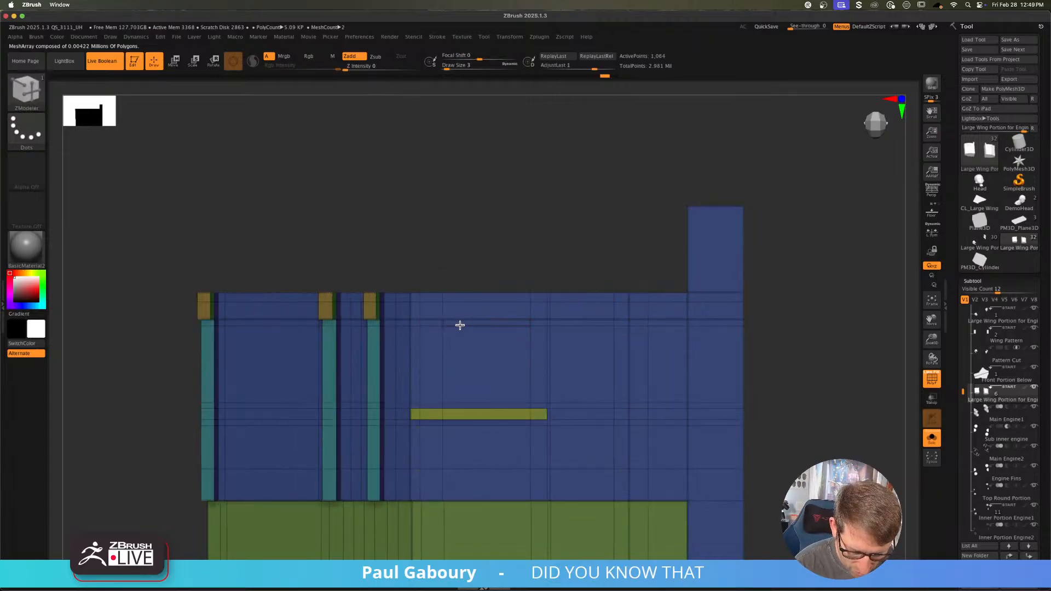
mouse_move(464, 325)
left_mouse_down()
mouse_move(486, 325)
mouse_move(456, 330)
left_mouse_up()
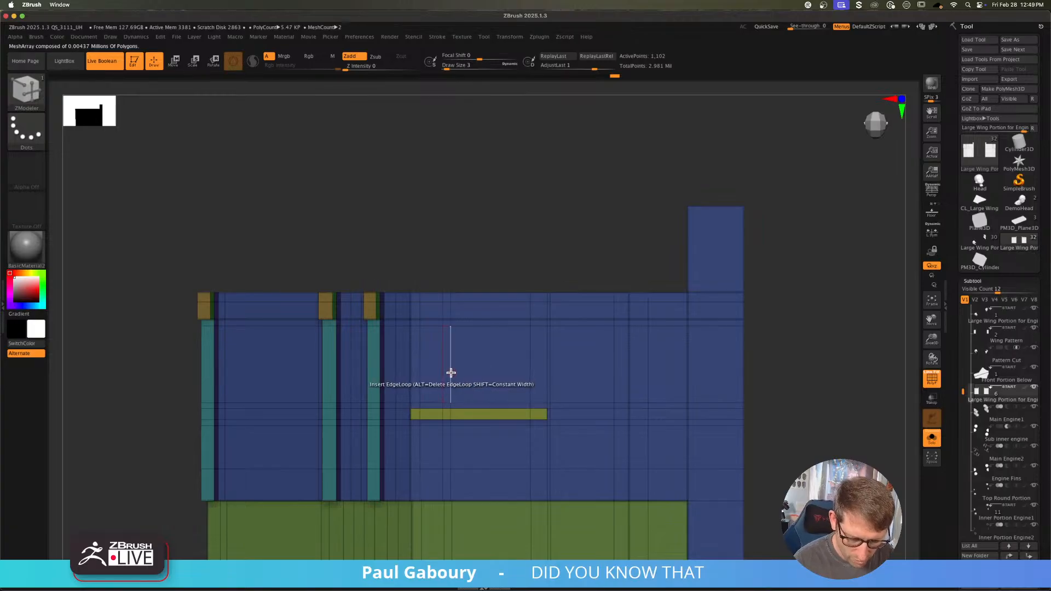
left_click(450, 369)
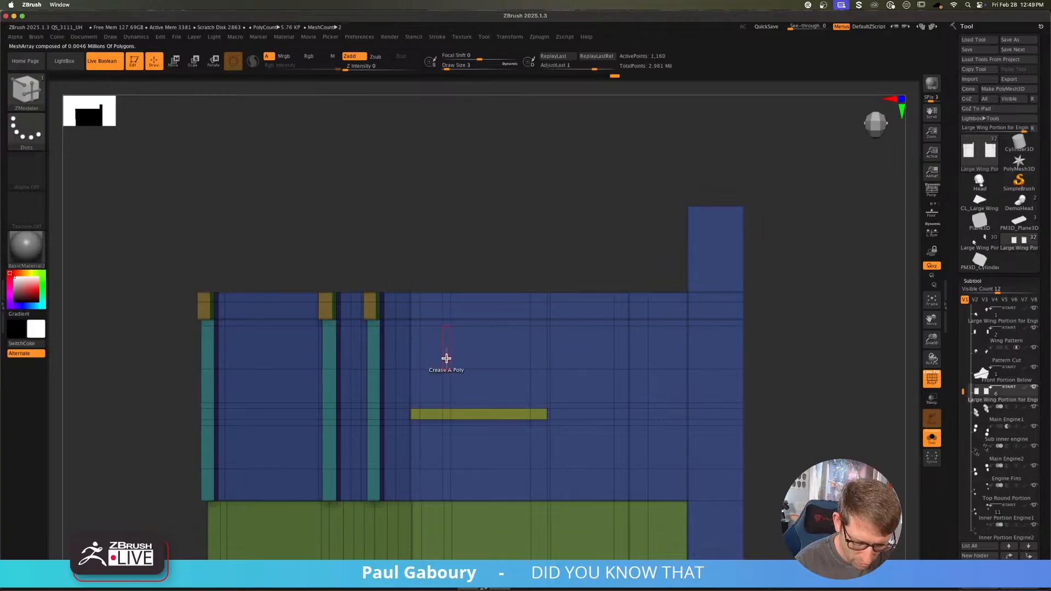
Step: Raise the narrow vertical strip above the horizontal bar with the QMesh polygon action and return to the front view
right_click_drag(450, 334, 450, 355)
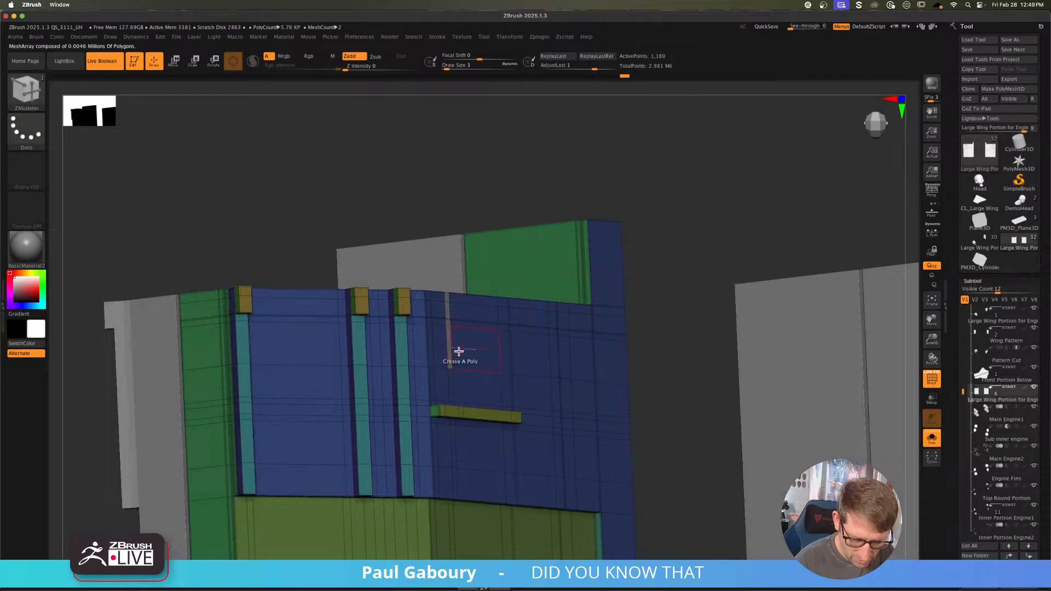
key("space")
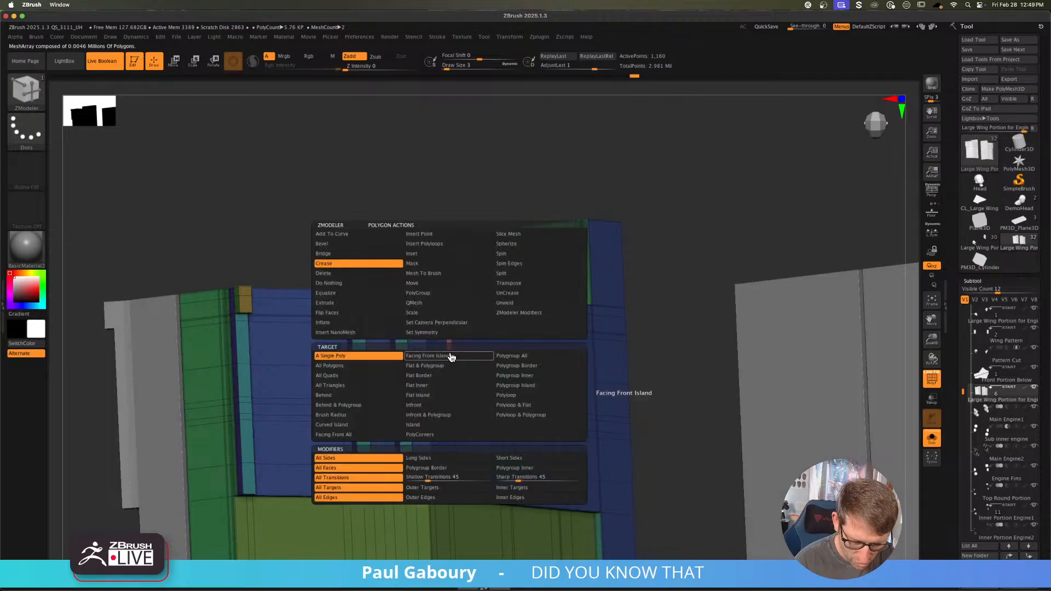
left_click(431, 302)
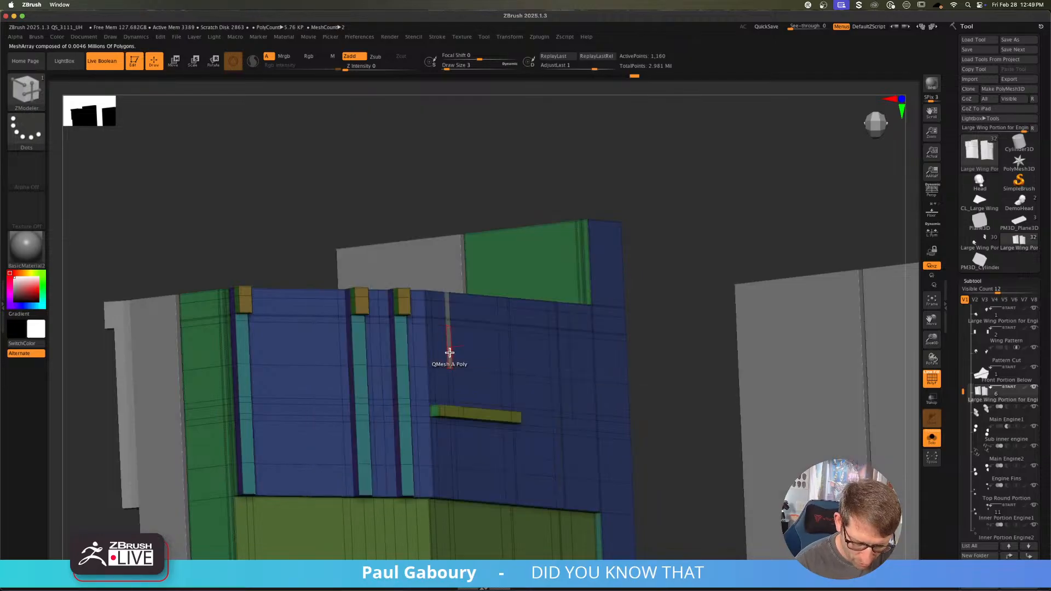
left_click(446, 355)
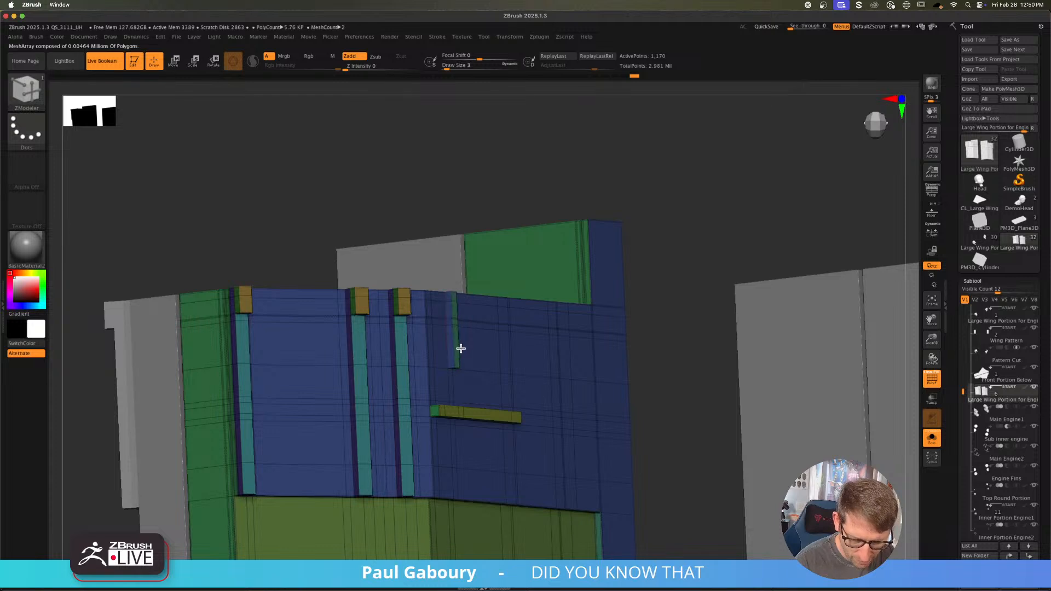
mouse_move(487, 362)
right_mouse_down("shift")
mouse_move(497, 380)
mouse_move(550, 379)
right_mouse_up("shift")
right_click_drag(482, 416, 462, 373, "ctrl")
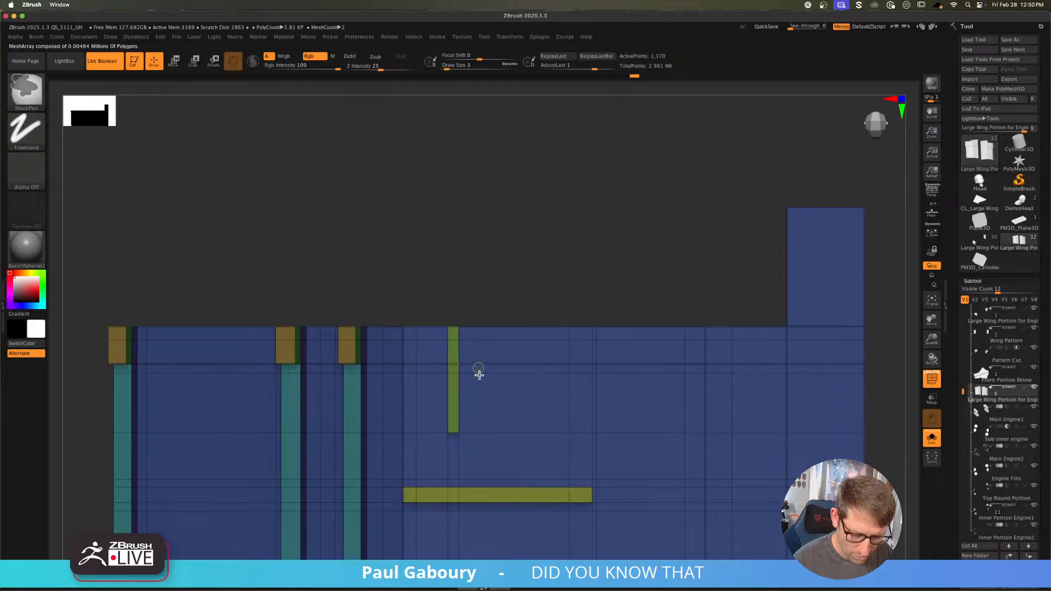
Step: Widen the raised vertical strip by moving its unmasked edge column slightly along X, clear the mask, and preview the part smoothed
mouse_move(481, 413)
right_mouse_down()
mouse_move(478, 437)
mouse_move(476, 270)
right_mouse_up()
mouse_move(477, 313)
right_mouse_down("ctrl")
mouse_move(463, 291)
mouse_move(432, 303)
mouse_move(460, 307)
right_mouse_up("ctrl")
right_click_drag(461, 216, 463, 232, "ctrl")
left_click_drag(459, 210, 485, 521, "ctrl")
key("w")
right_click_drag(477, 296, 495, 328, "ctrl")
left_click_drag(474, 296, 478, 297)
left_click_drag(477, 178, 476, 190, "ctrl")
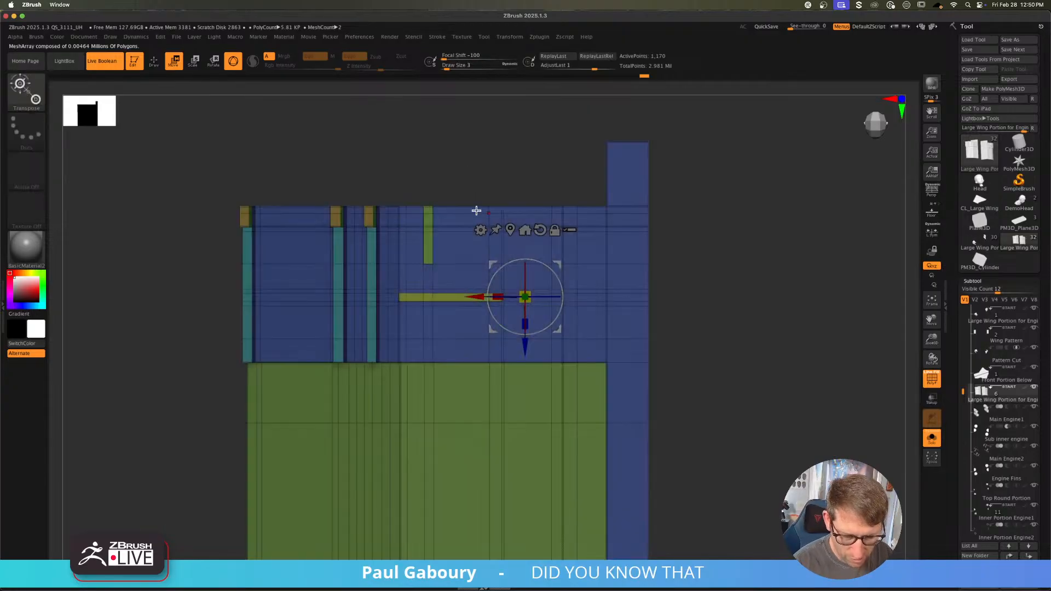
key("d")
key("q")
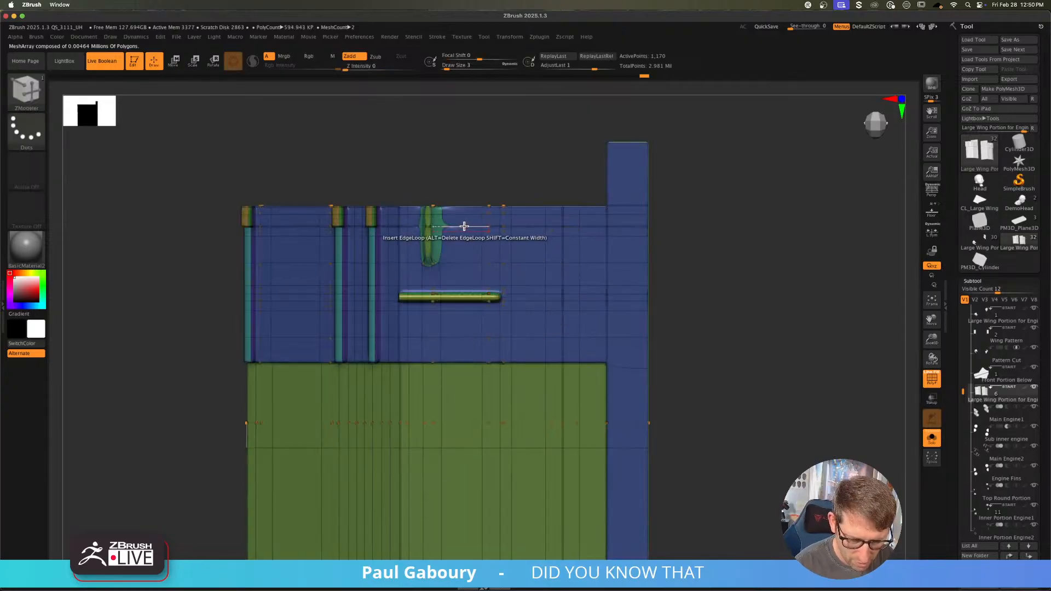
Step: Crease the complete edge loops along the raised vertical strip's base and check the strip smoothed without the polyframe
key("space")
left_click(397, 357)
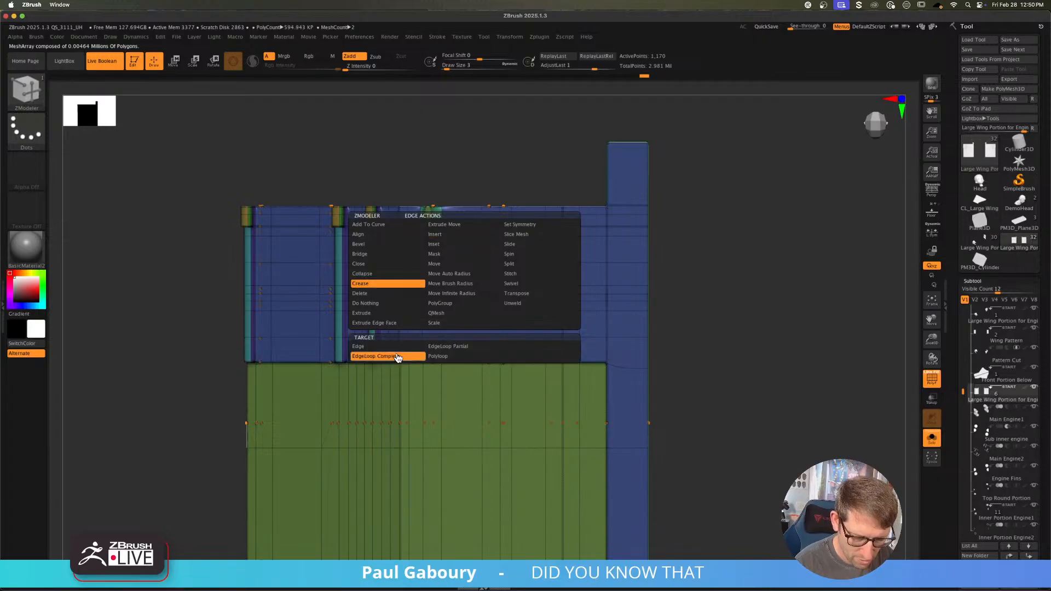
right_click_drag(462, 228, 488, 347, "ctrl")
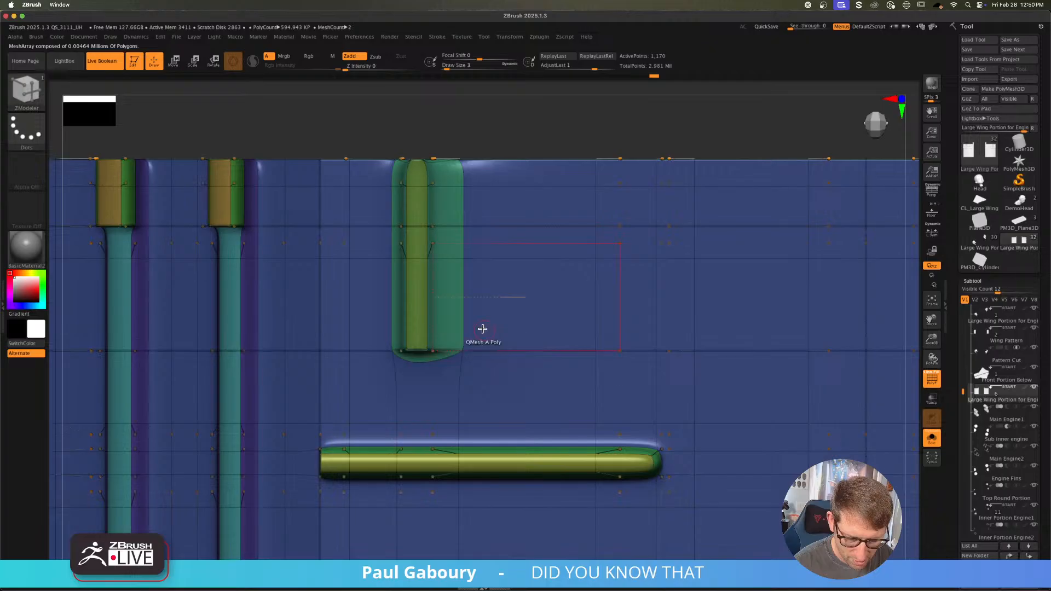
left_click(451, 322)
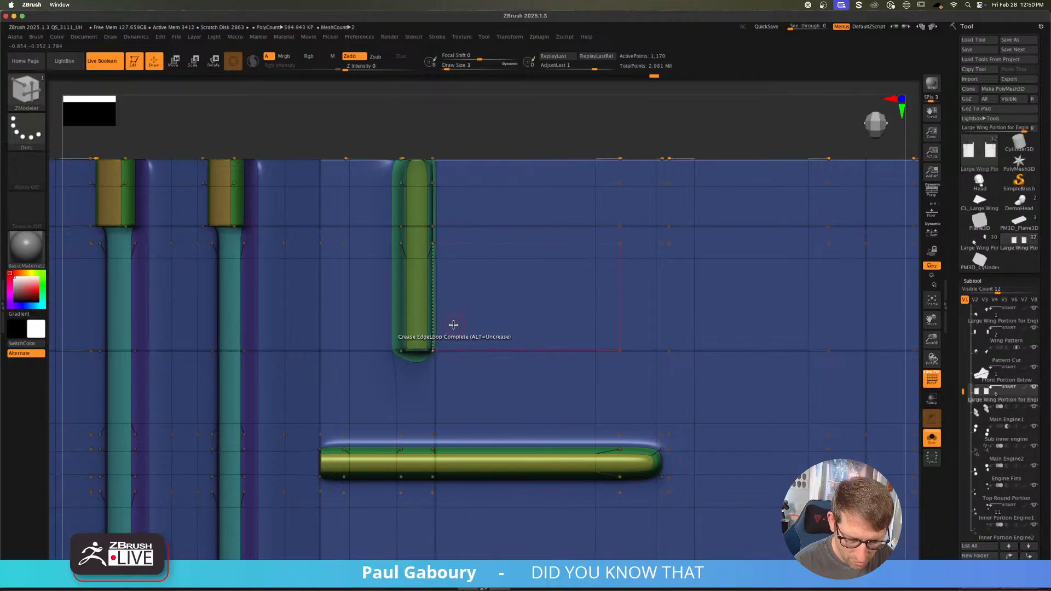
left_click(394, 322)
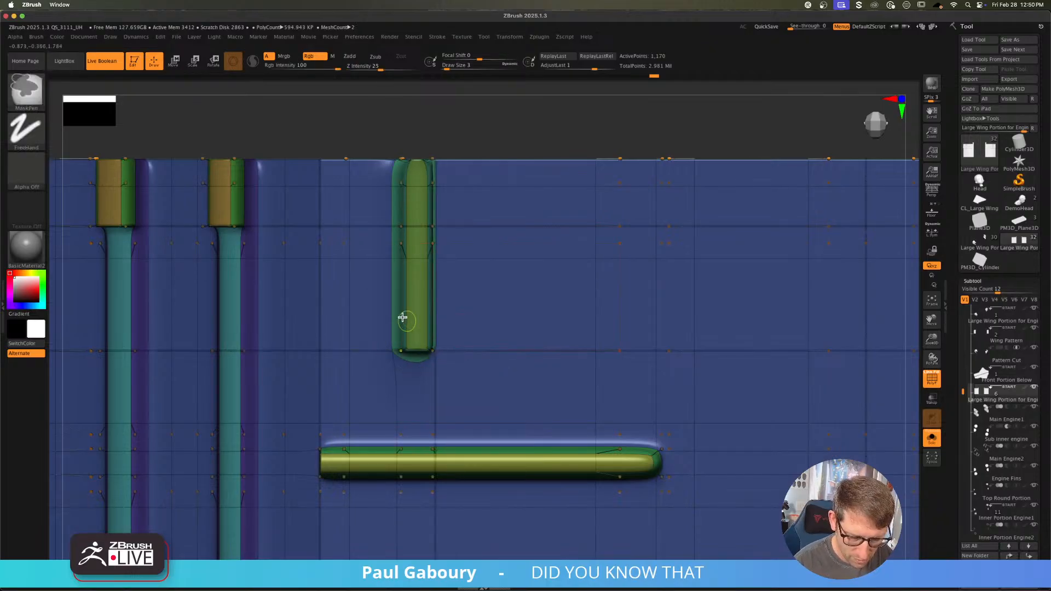
key("ctrl+z")
key("shift+f")
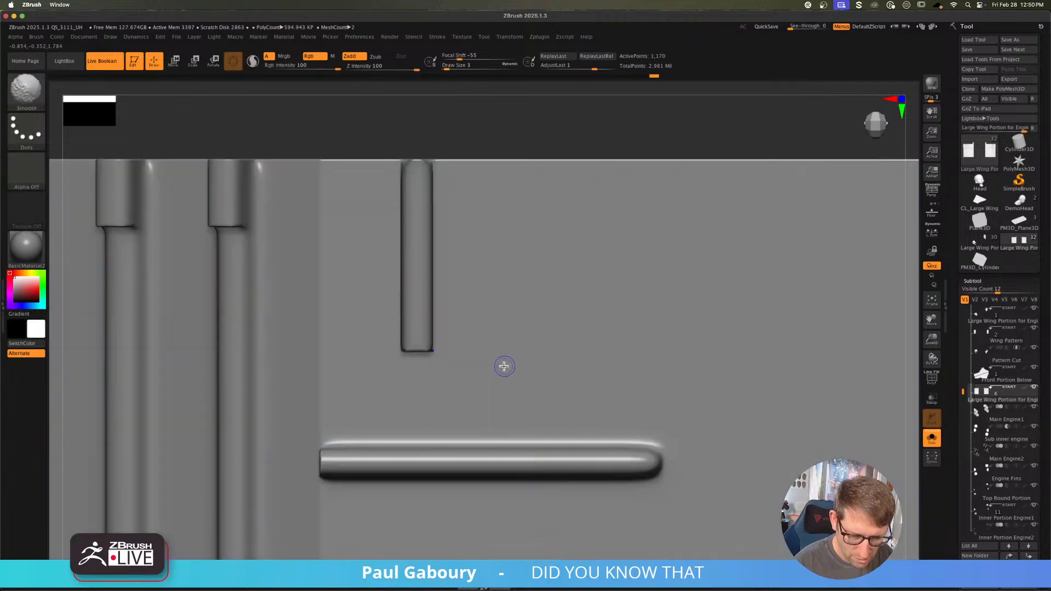
key("shift+f")
Step: Crease the edge at the upper end of the raised vertical strip and hide the polyframe
mouse_move(469, 260)
right_mouse_down("alt")
mouse_move(481, 392)
mouse_move(490, 363)
right_mouse_up("alt")
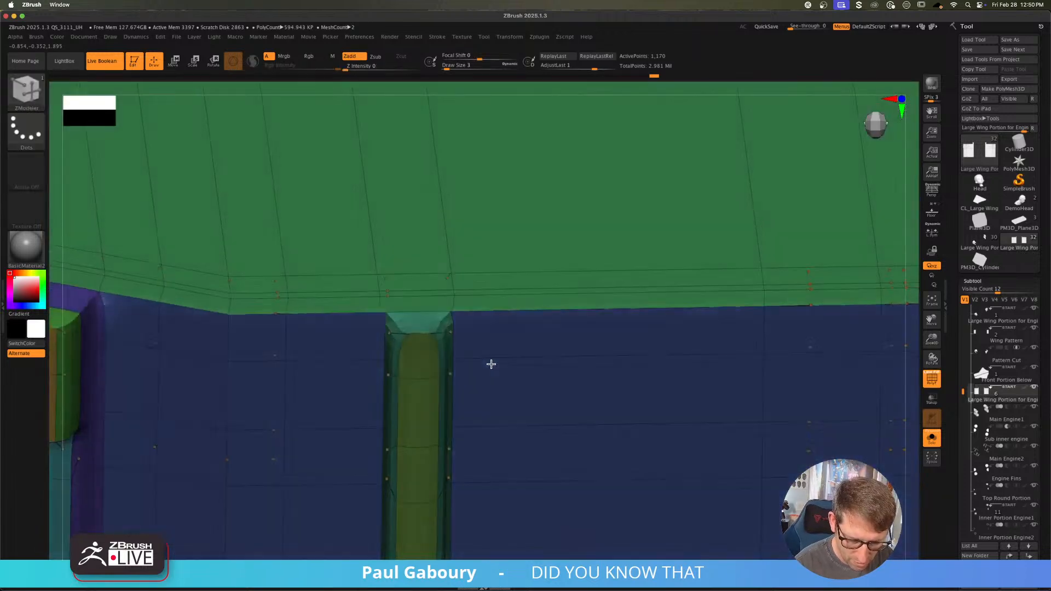
right_click_drag(438, 340, 417, 356, "ctrl")
left_click(407, 340)
key("shift+f")
mouse_move(559, 426)
right_mouse_down("ctrl")
mouse_move(533, 467)
mouse_move(523, 373)
mouse_move(562, 405)
mouse_move(501, 364)
mouse_move(536, 362)
right_mouse_up("ctrl")
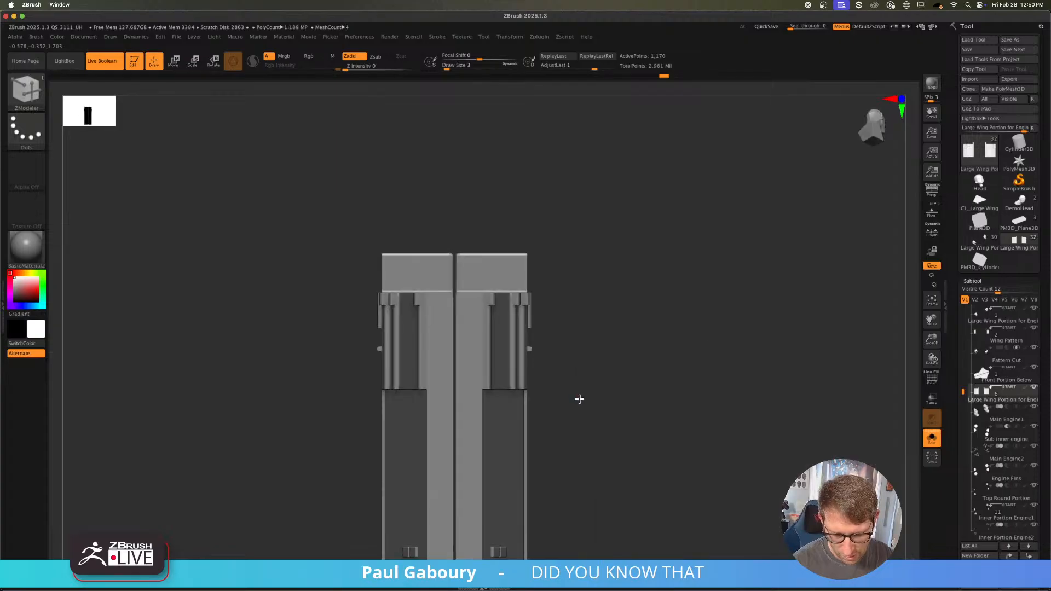
Step: Show all ship parts again and save the tool with Save Next
right_click_drag(579, 399, 734, 406)
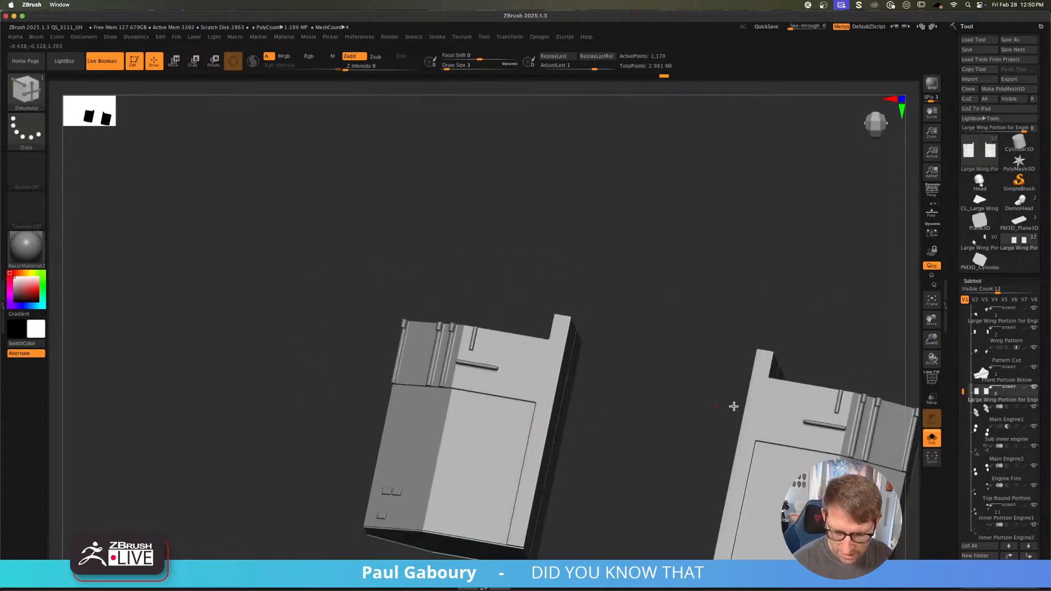
left_click(934, 439)
mouse_move(659, 426)
right_mouse_down("ctrl")
mouse_move(570, 438)
mouse_move(561, 357)
mouse_move(543, 368)
mouse_move(558, 387)
mouse_move(547, 381)
right_mouse_up("ctrl")
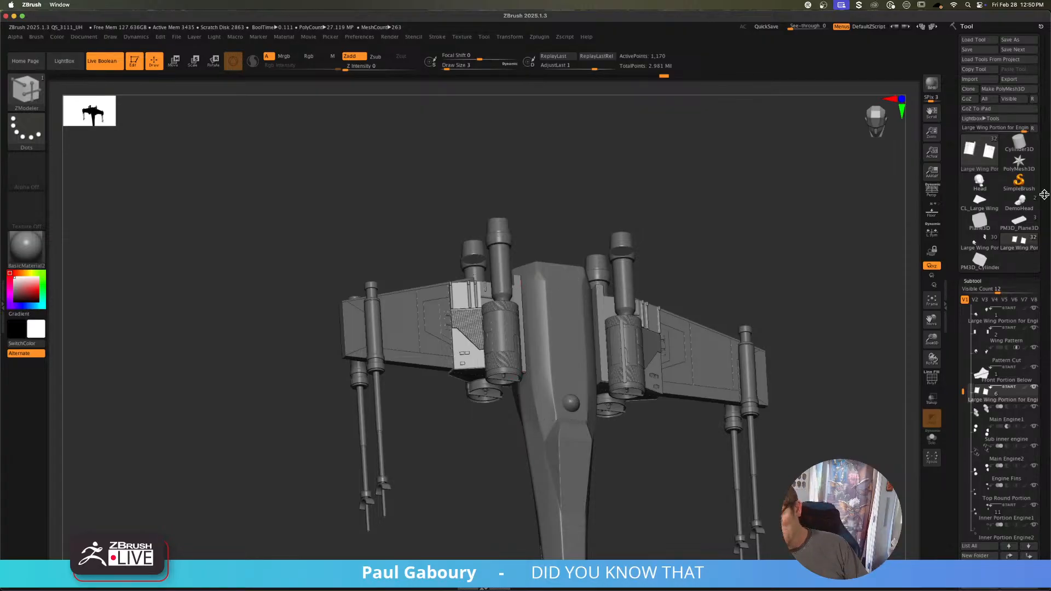
left_click(1021, 50)
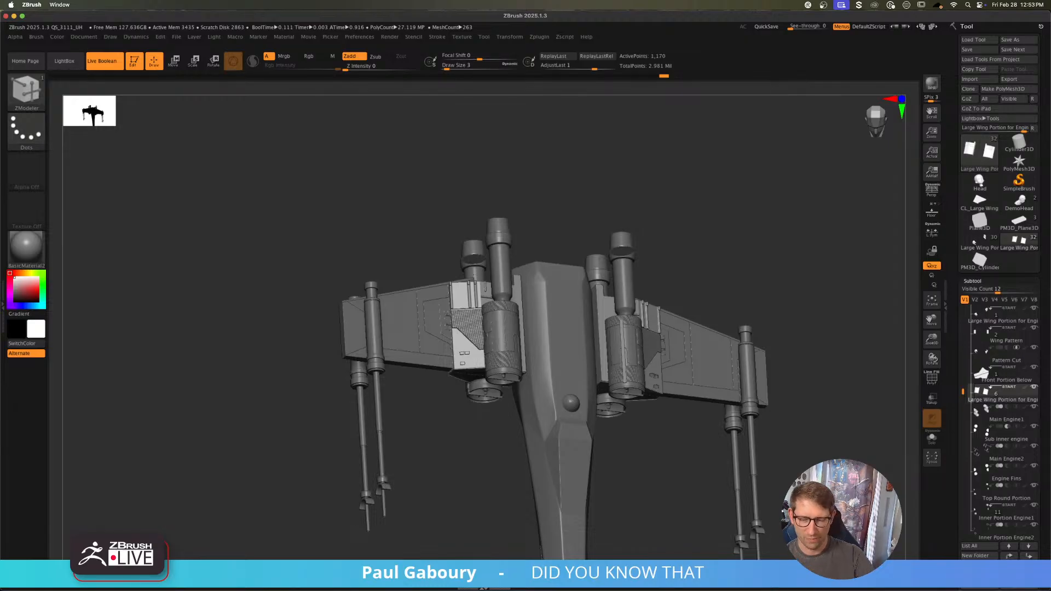
Step: Switch to the Head tool and select the Chisel3D brush
left_click(976, 279)
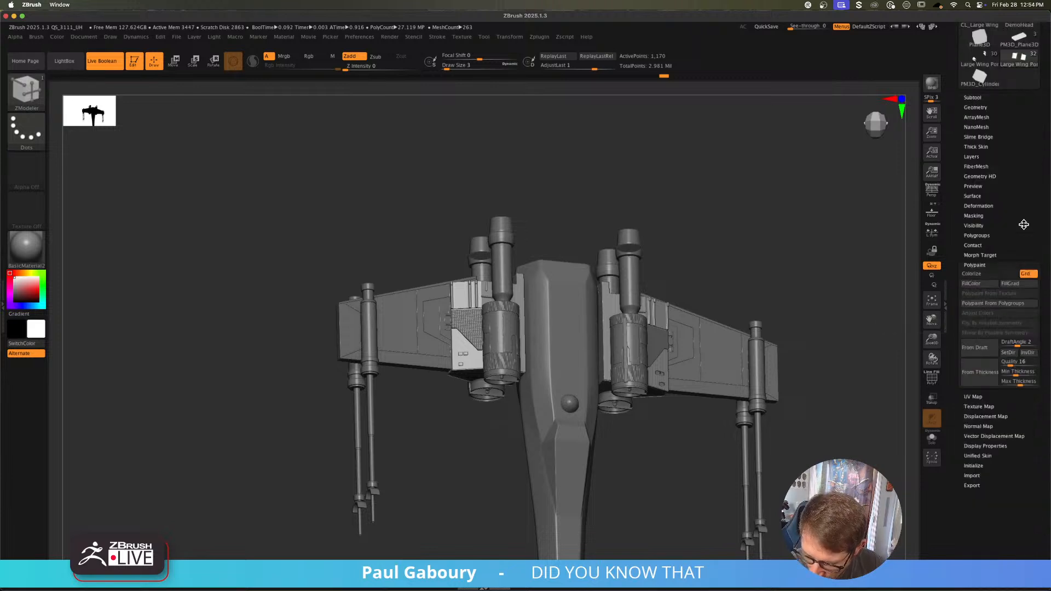
scroll(1037, 234, "up", 5)
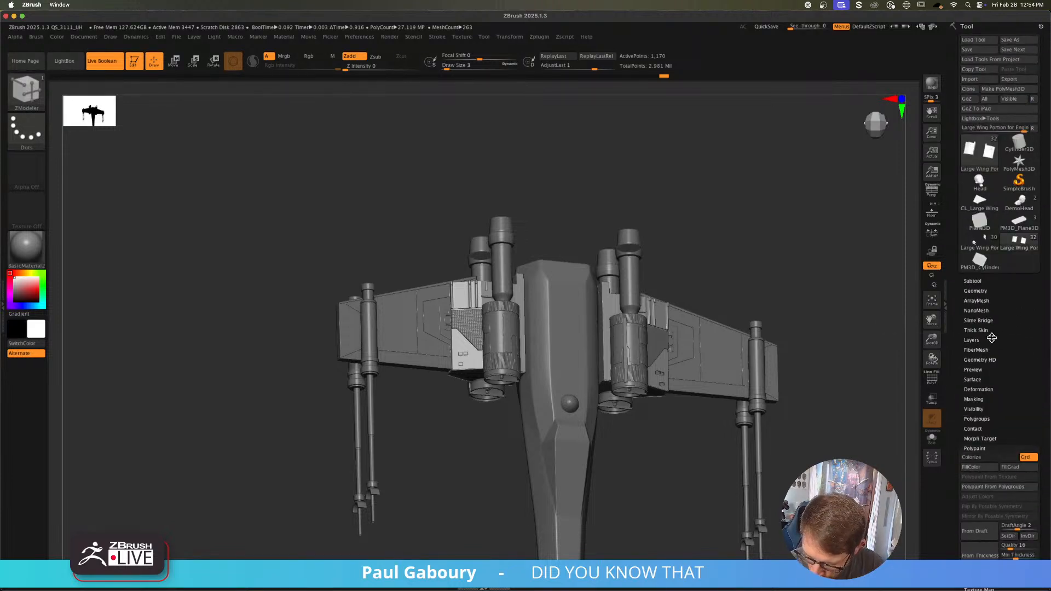
left_click(979, 186)
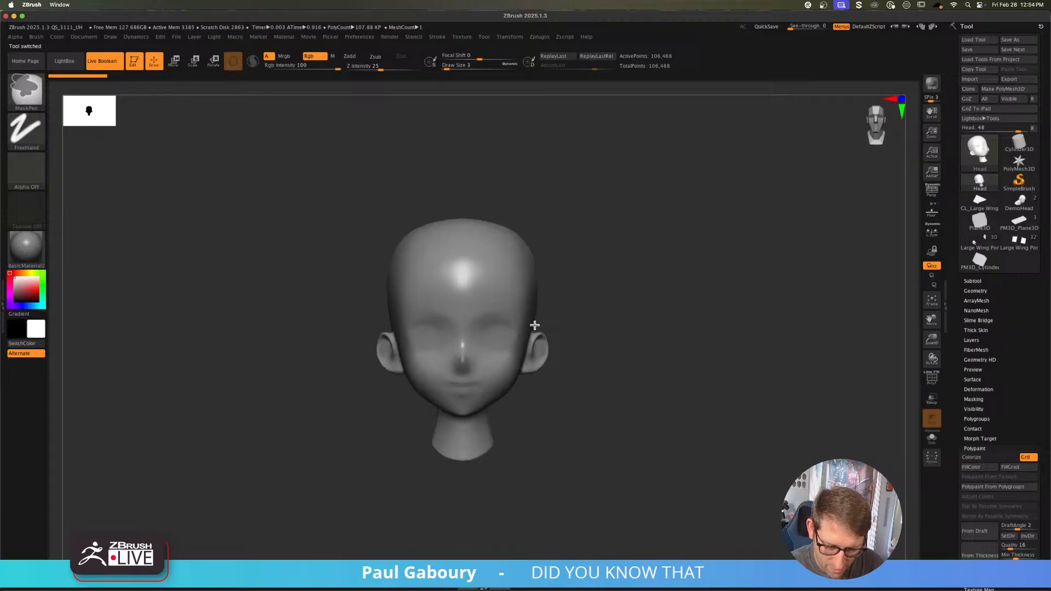
key("b")
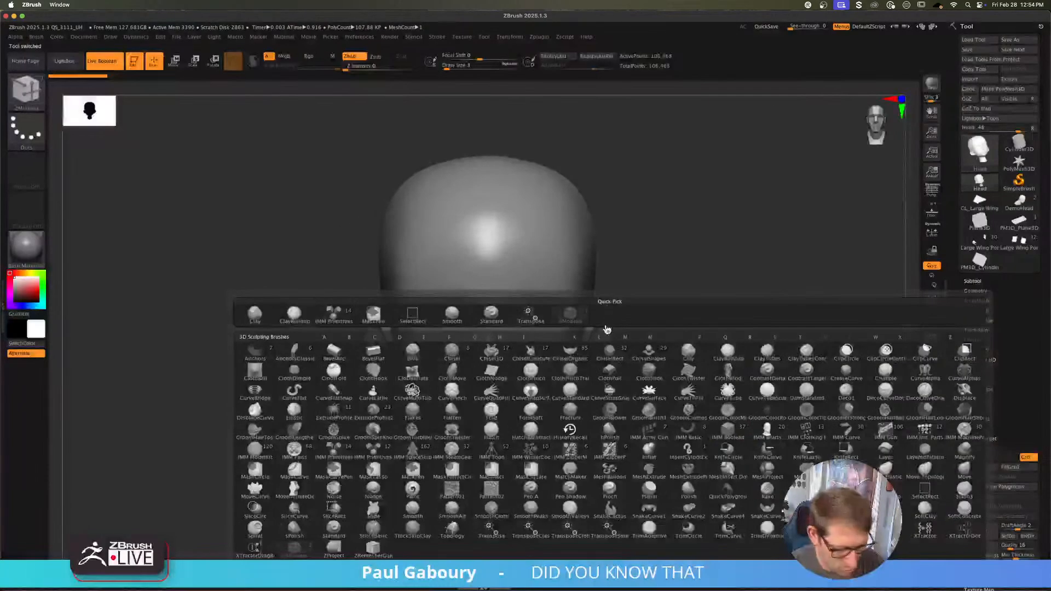
left_click(491, 353)
Step: Set the brush's draw size to about 77 and stamp the Ear01 shape on the side of the forehead
left_click_drag(626, 295, 683, 272)
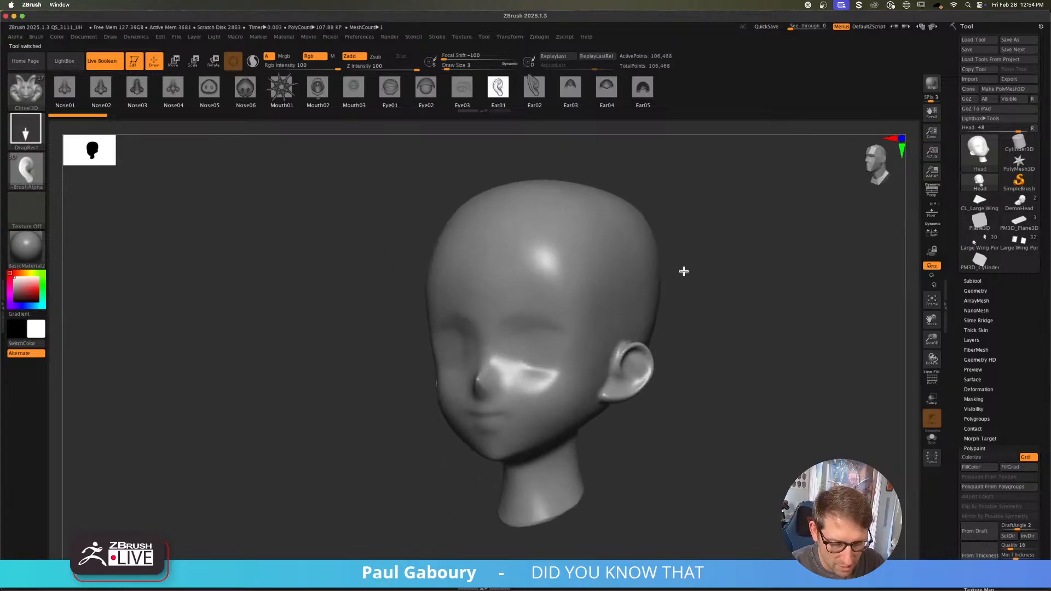
key("s")
left_click(708, 278)
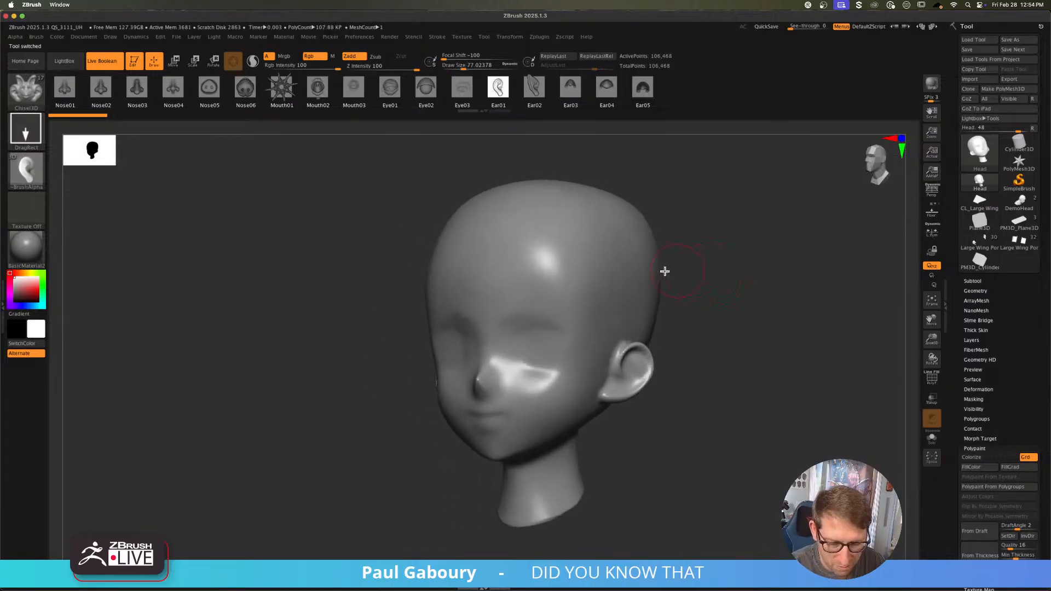
mouse_move(564, 264)
left_mouse_down()
mouse_move(570, 311)
mouse_move(685, 277)
mouse_move(559, 180)
left_mouse_up()
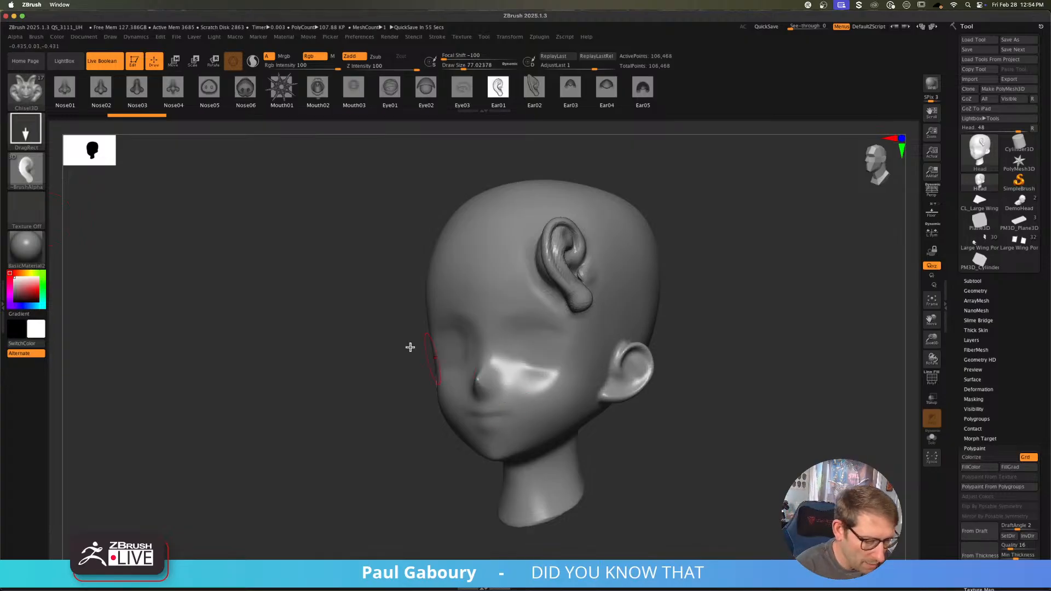
Step: Turn on the MultiMesh Selector in the Chisel3D brush's modifiers
left_click(35, 40)
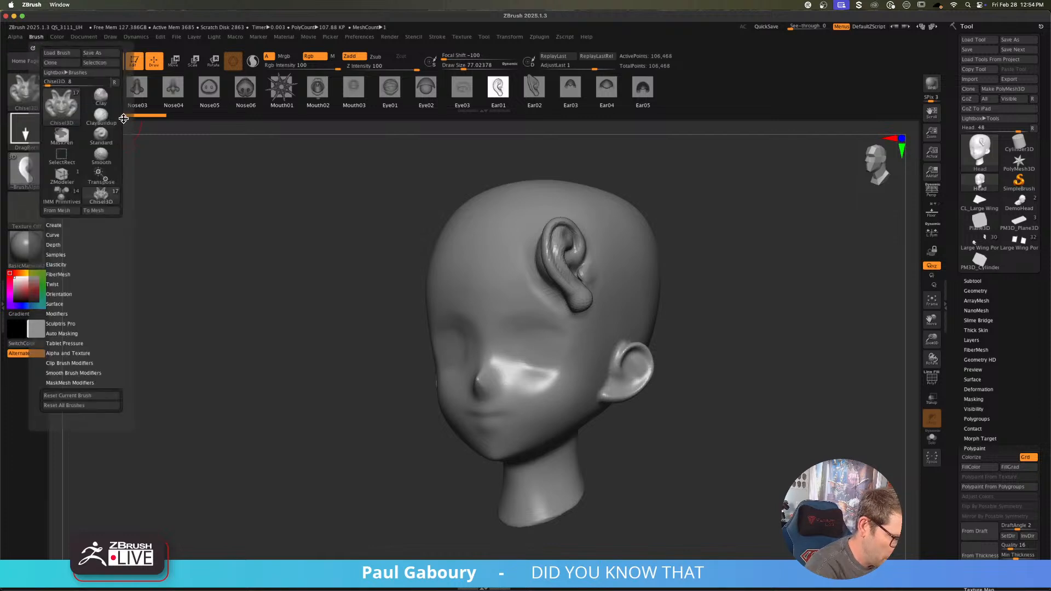
left_click(65, 255)
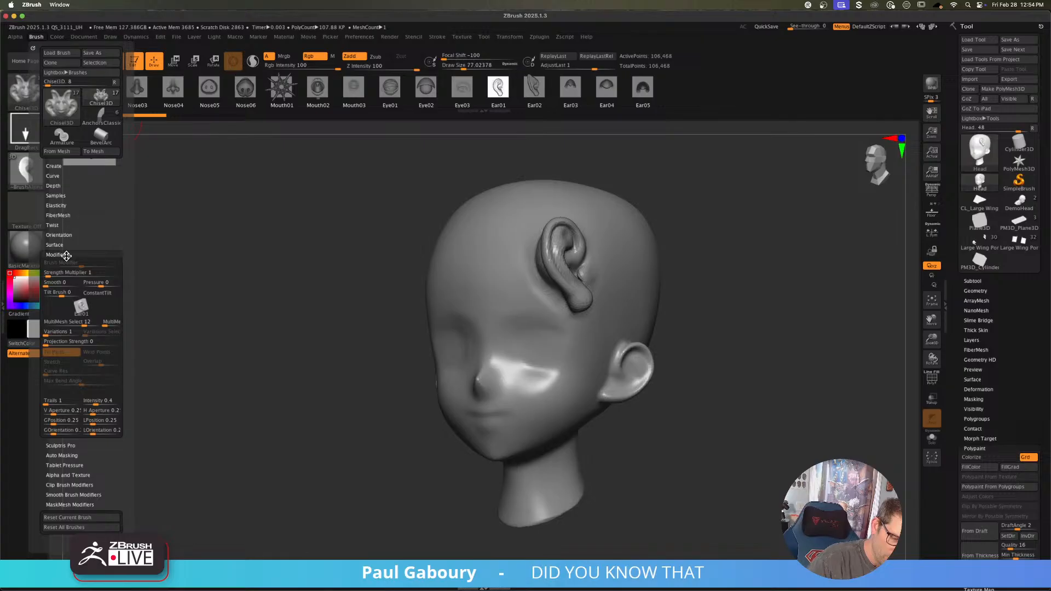
left_click(107, 324)
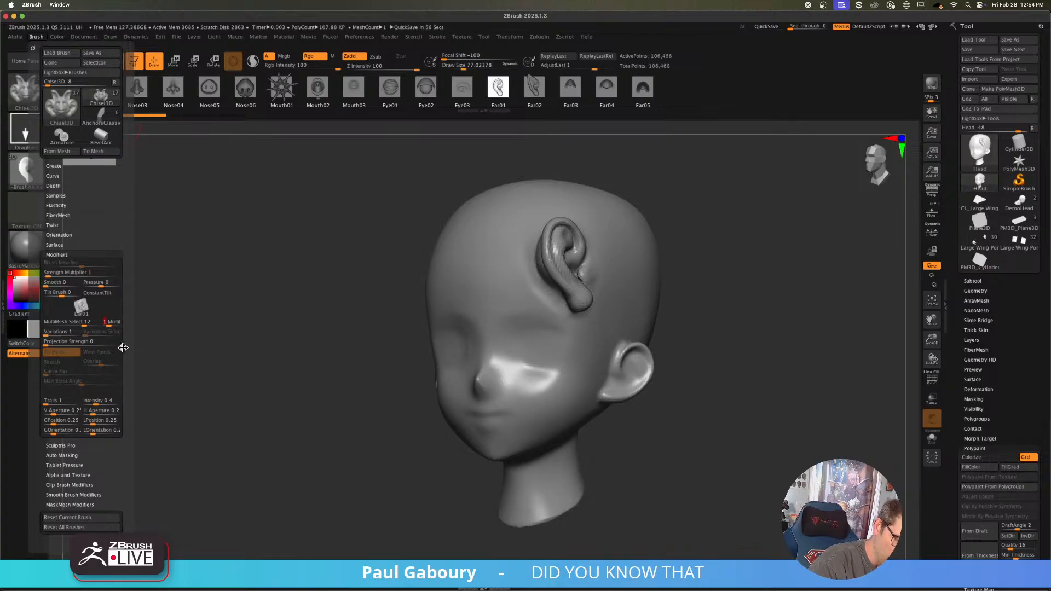
Step: Stamp a series of automatically varied Chisel3D shapes across the face and forehead, including ears, a horn and a nose
left_click_drag(479, 283, 475, 225)
left_click_drag(518, 324, 518, 285)
left_click_drag(567, 361, 566, 314)
left_click_drag(538, 415, 535, 354)
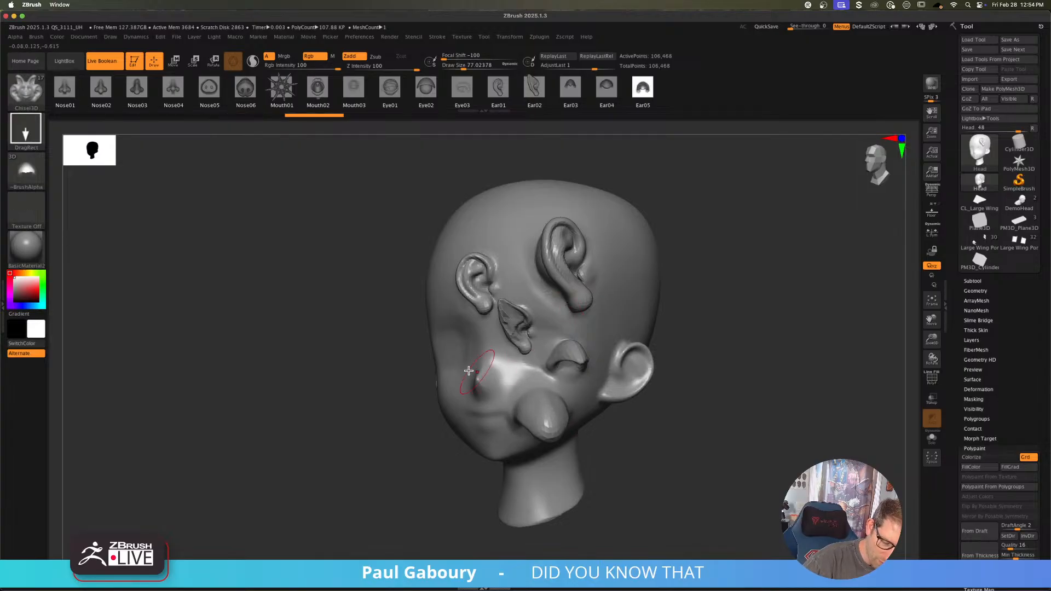
left_click_drag(462, 306, 375, 337)
left_click_drag(494, 234, 507, 171)
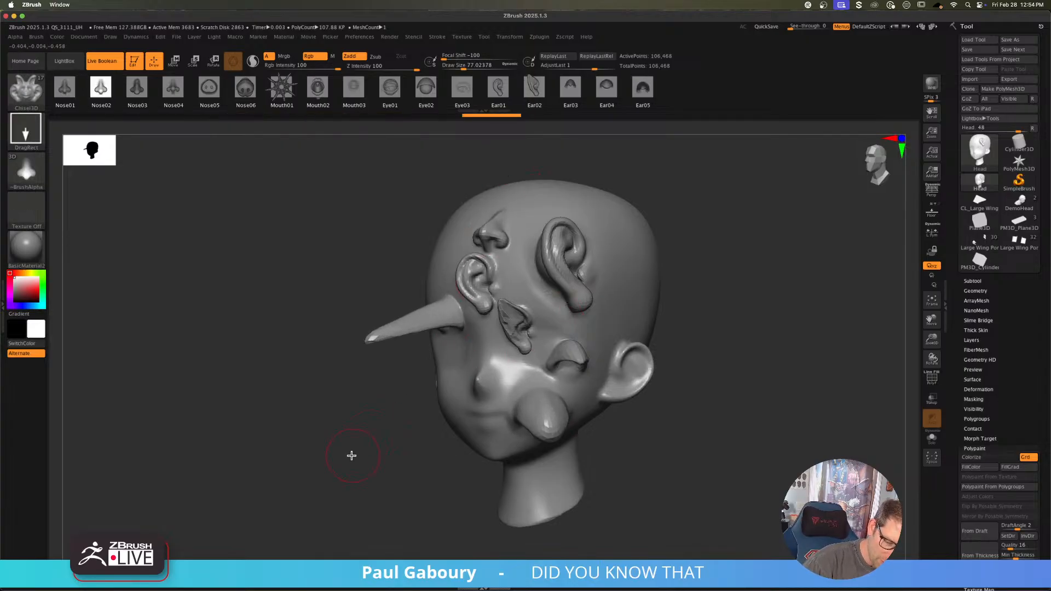
Step: Point out the MultiMesh Selector setting and stamp more varied noses, mouths and ears around the side of the head
left_click(36, 37)
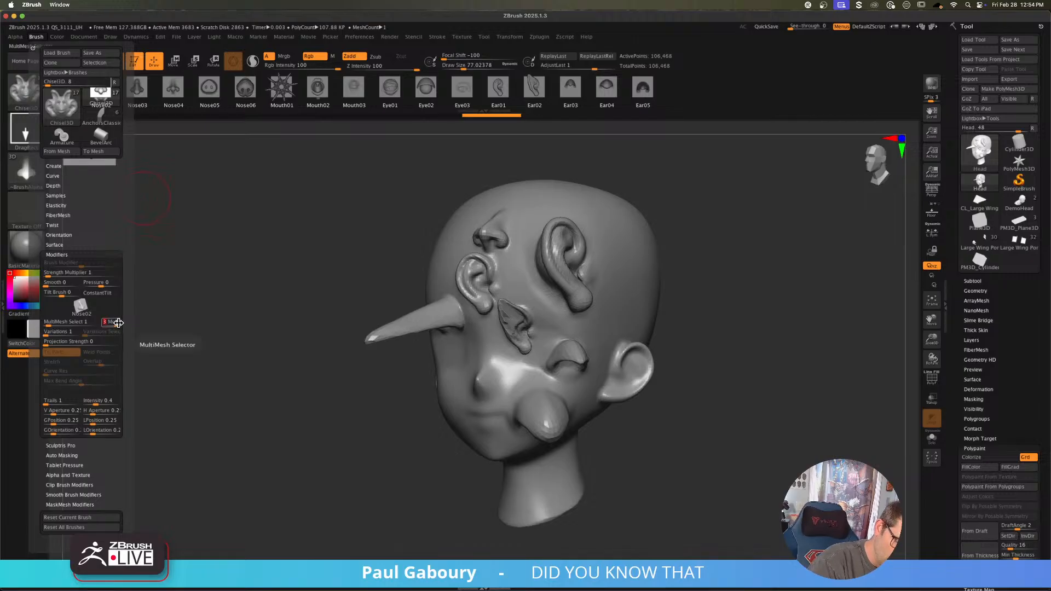
right_click_drag(613, 289, 528, 287)
left_click_drag(643, 291, 650, 235)
left_click_drag(691, 330, 684, 266)
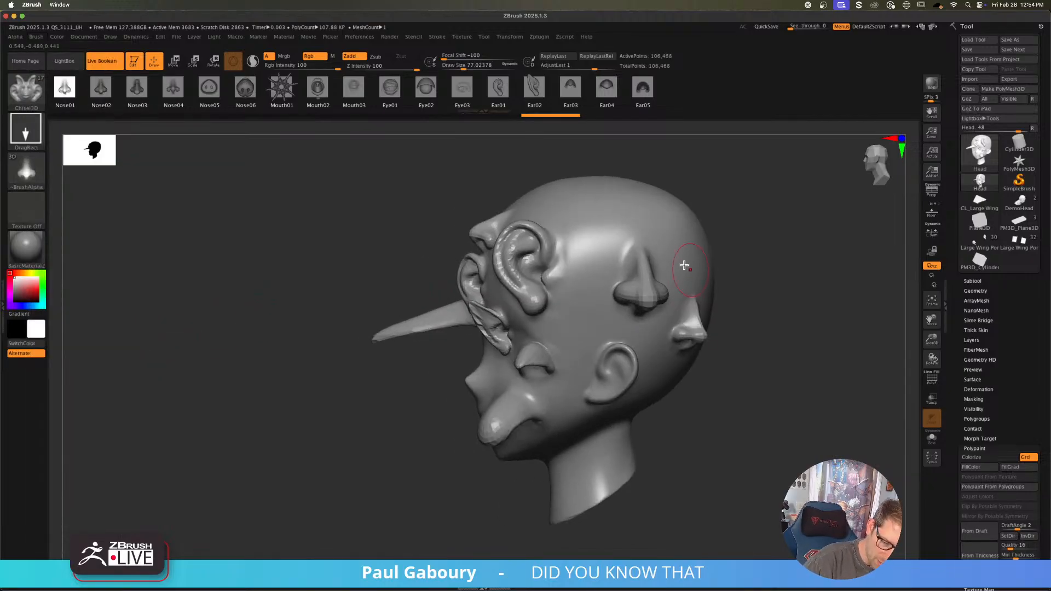
left_click_drag(605, 244, 603, 191)
left_click_drag(589, 326, 583, 274)
left_click_drag(566, 414, 579, 334)
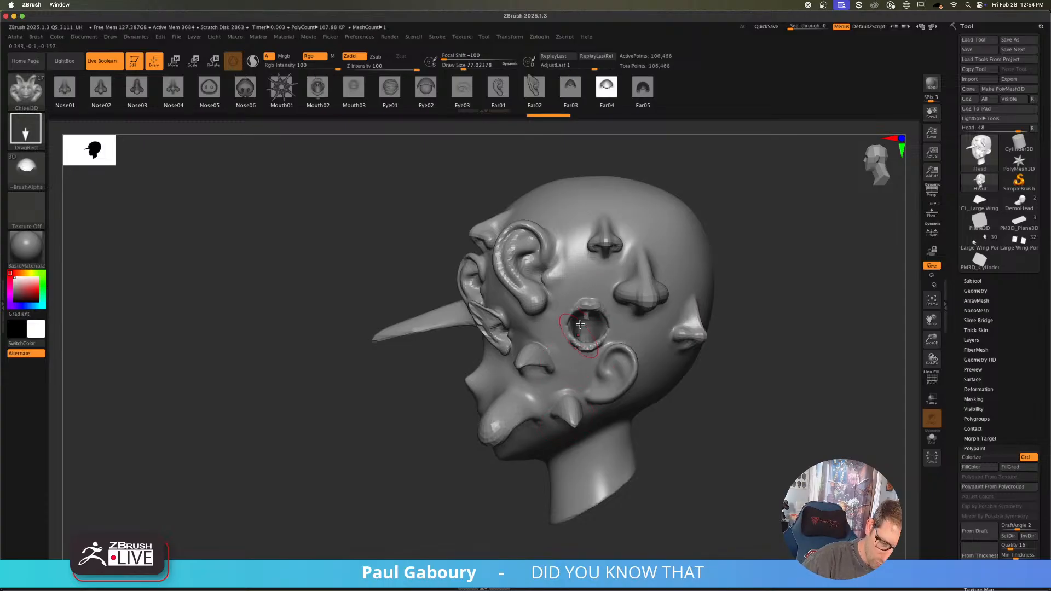
left_click_drag(574, 235, 576, 187)
left_click_drag(659, 215, 684, 214)
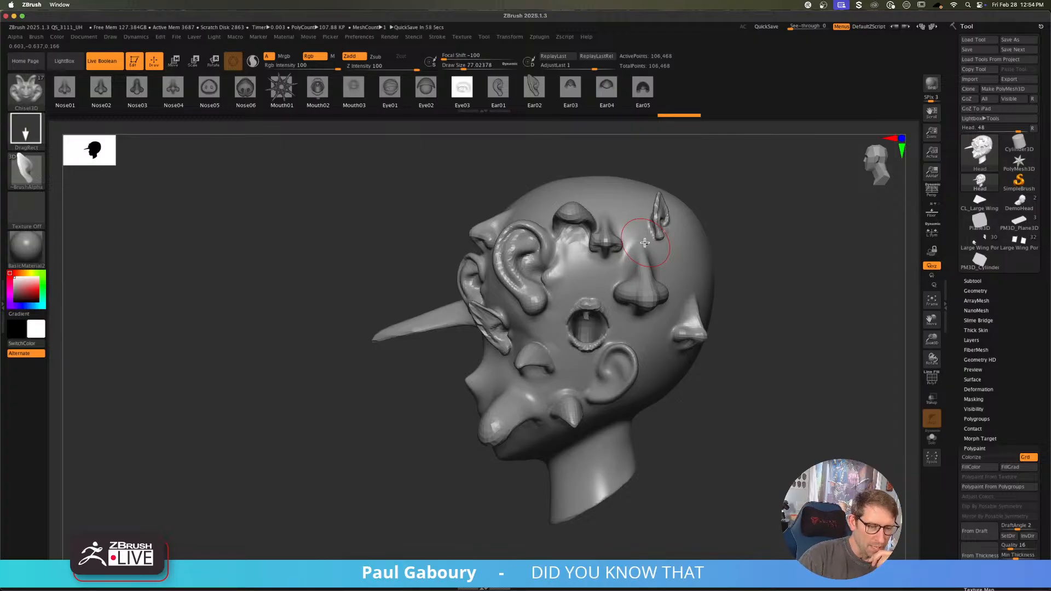
Step: Undo all the stamped features to restore the clean head
key("ctrl+z")
key("ctrl+z")
key("ctrl+z")
key("ctrl+z")
key("ctrl+z")
key("ctrl+z")
key("ctrl+z")
key("ctrl+z")
key("ctrl+z")
key("ctrl+z")
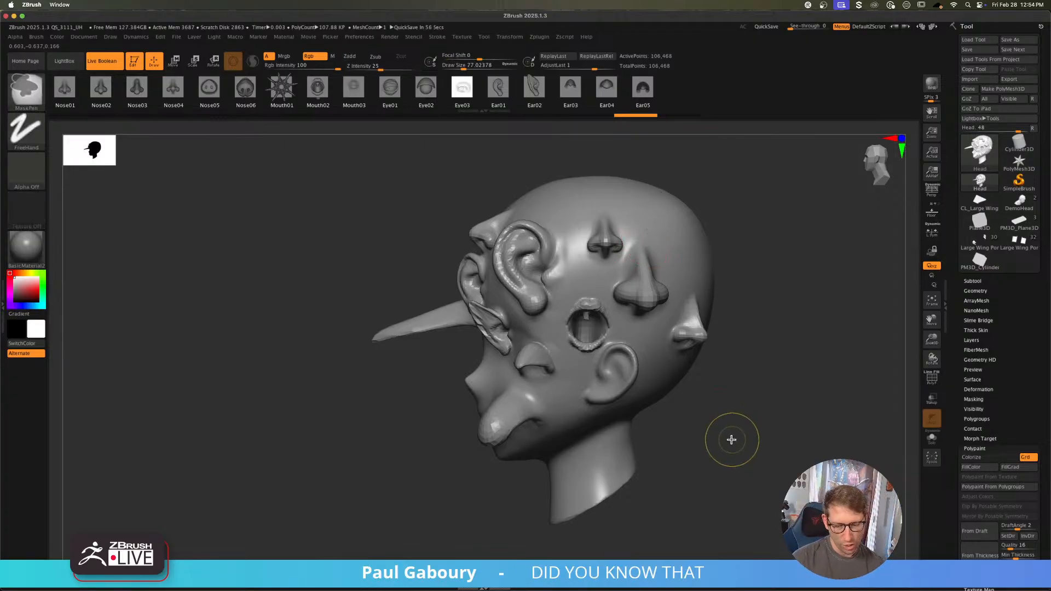
key("ctrl+z")
key("ctrl+z")
key("ctrl+z")
key("ctrl+z")
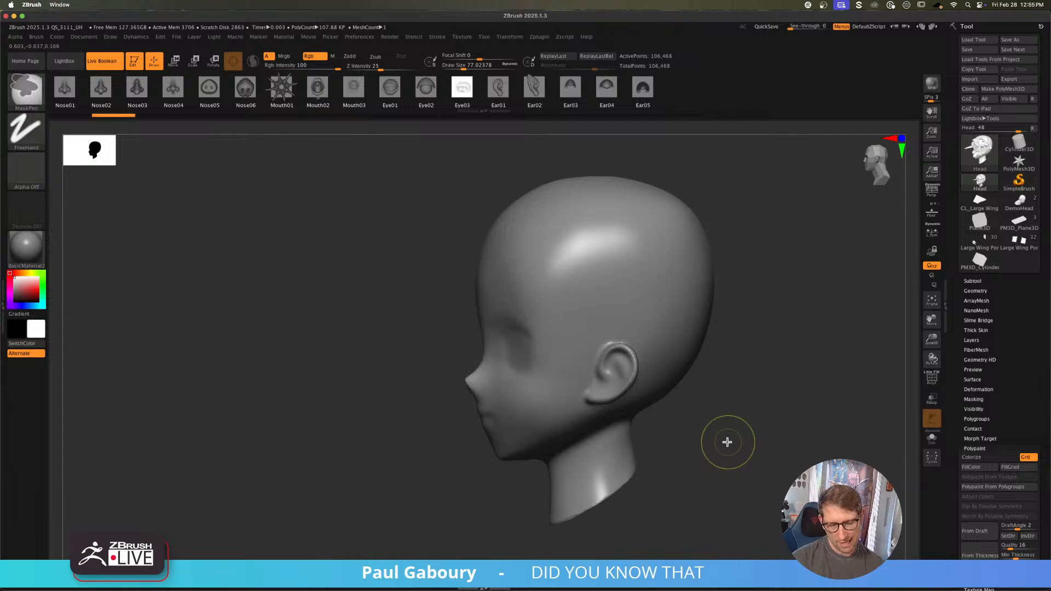
Step: Undo the remaining stamp history on the head and return to a front view of it
key("ctrl+z")
key("ctrl+z")
key("ctrl+z")
key("ctrl+z")
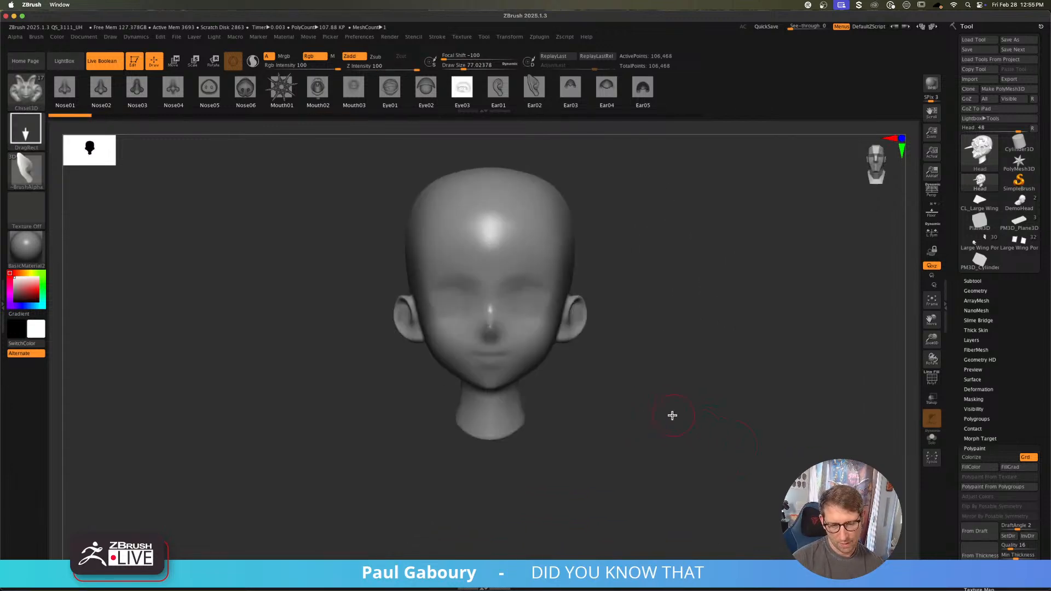
key("ctrl+z")
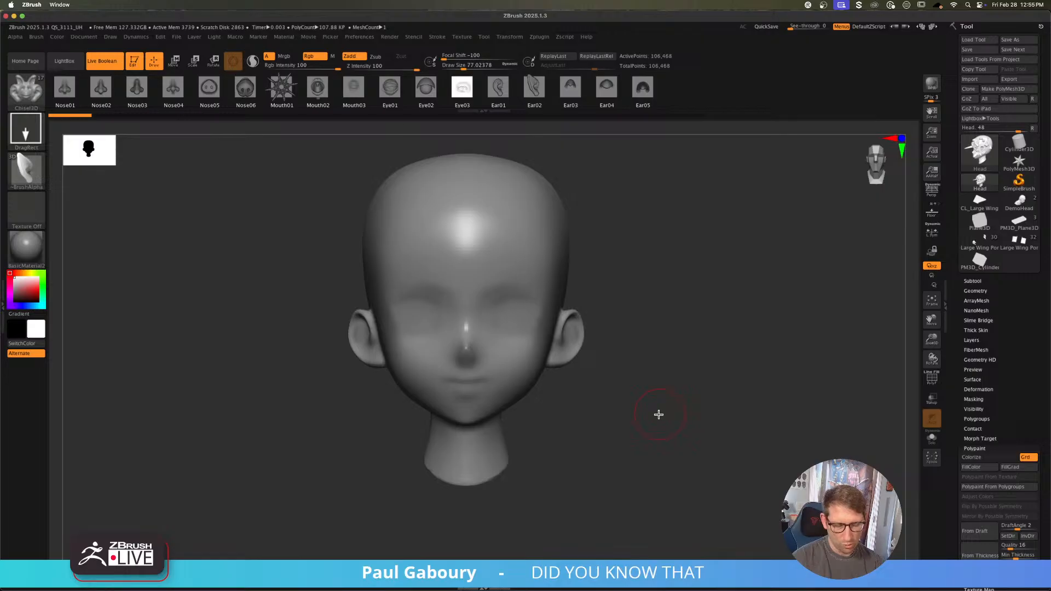
Step: Choose Alpha 26 as the Chisel3D brush's alpha
left_click(16, 37)
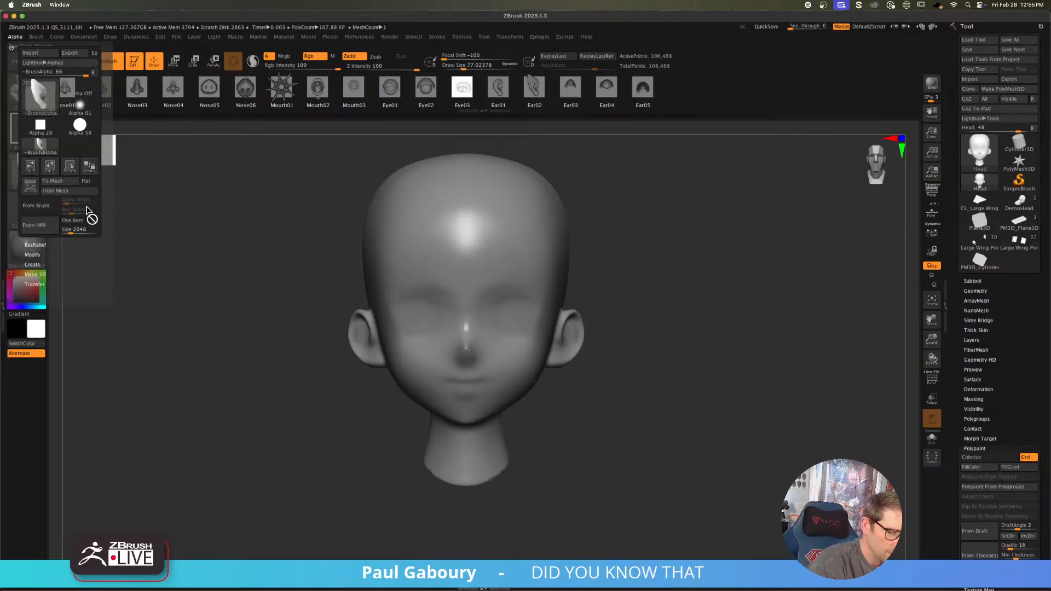
left_click(42, 109)
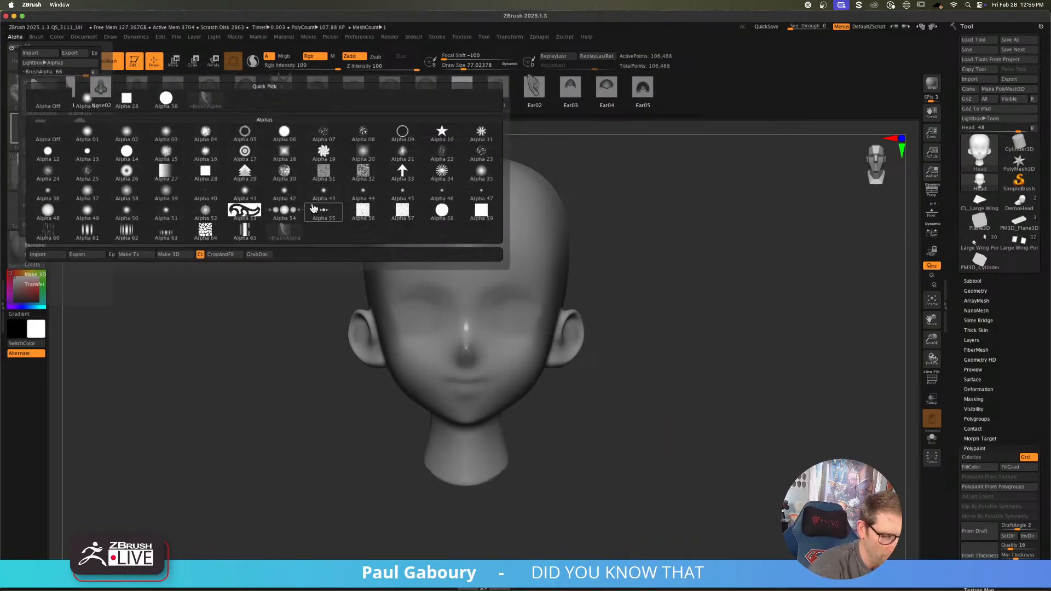
mouse_move(323, 219)
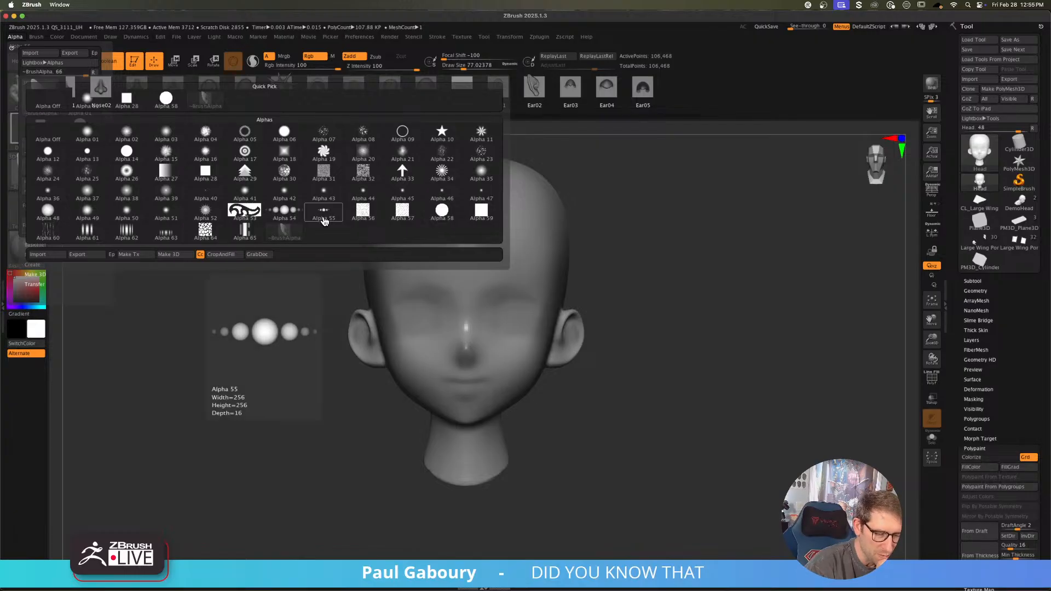
left_click(126, 170)
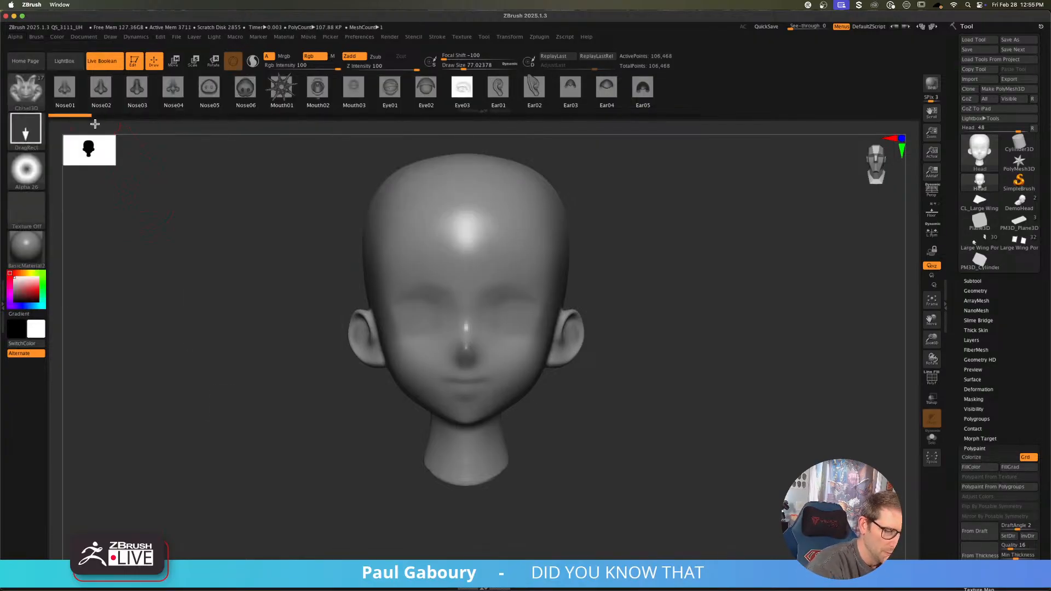
Step: Dock the Alpha palette in the side tray above the Brush palette and collapse the Brush palette
left_click(3, 305)
left_click(118, 36)
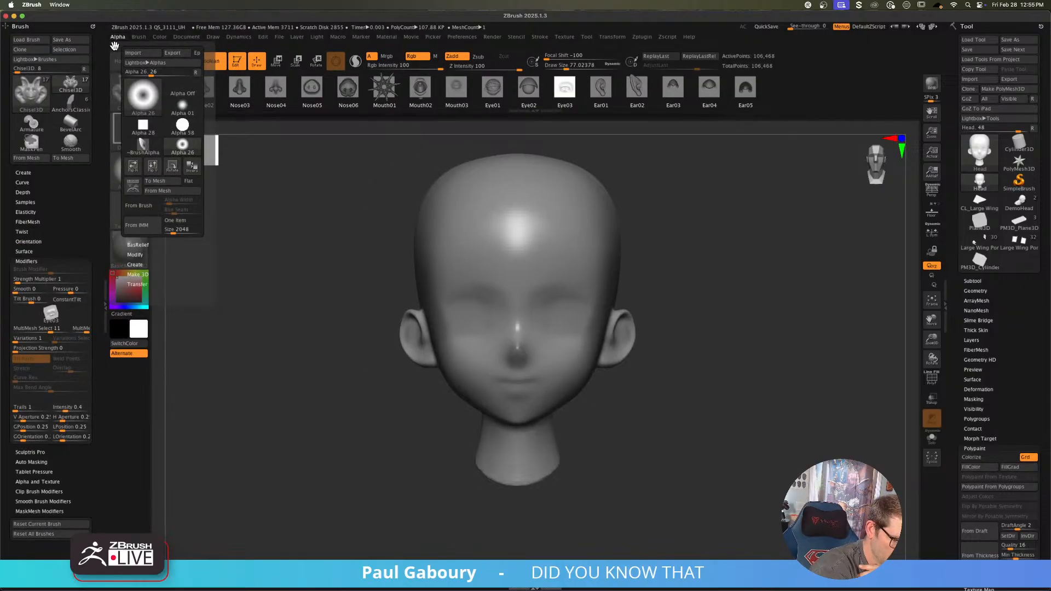
left_click(116, 51)
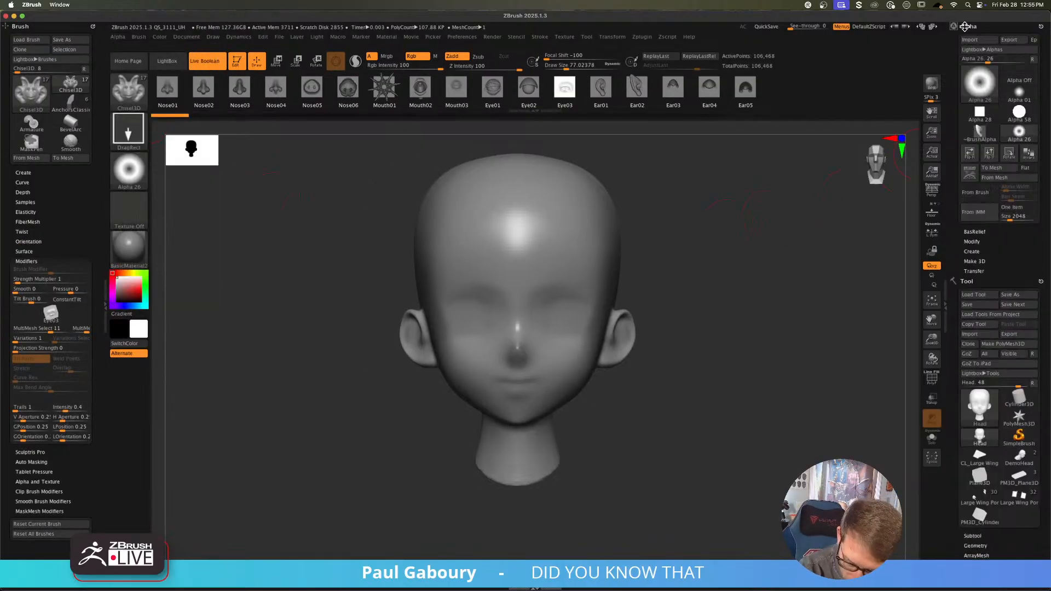
mouse_move(1039, 26)
left_mouse_down()
mouse_move(502, 195)
mouse_move(93, 212)
left_mouse_up()
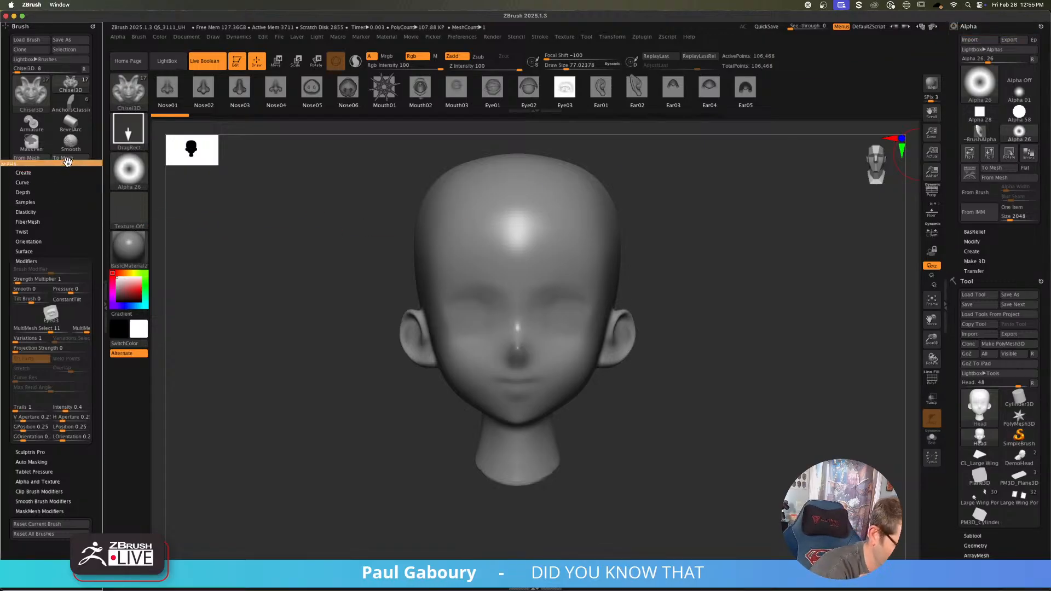
left_click(29, 281)
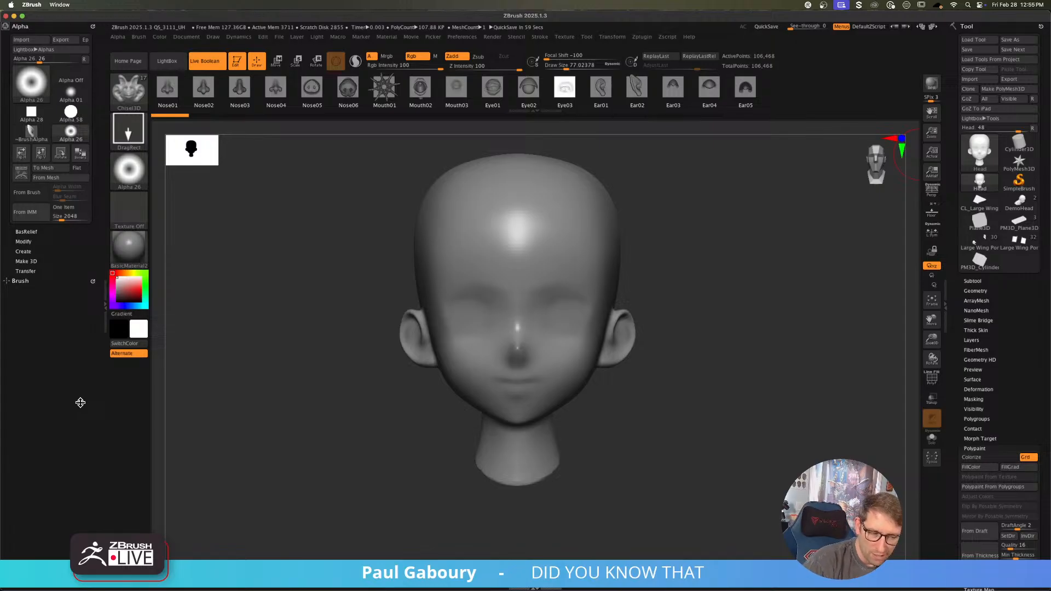
Step: Convert Alpha 26 into a mesh and inspect its ring shape from an angle and straight on
left_click(43, 168)
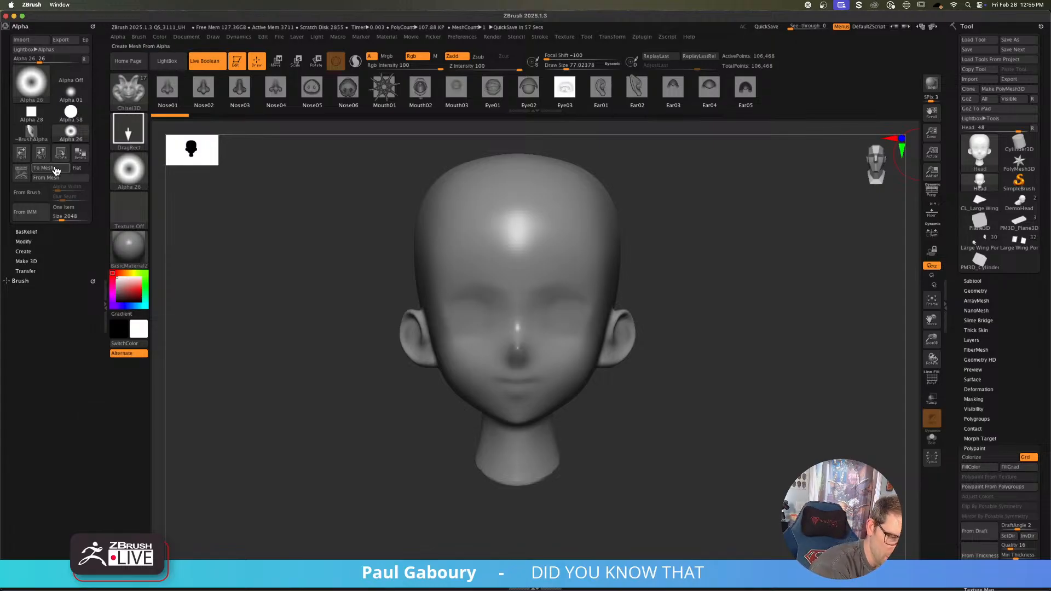
right_click_drag(540, 445, 554, 422)
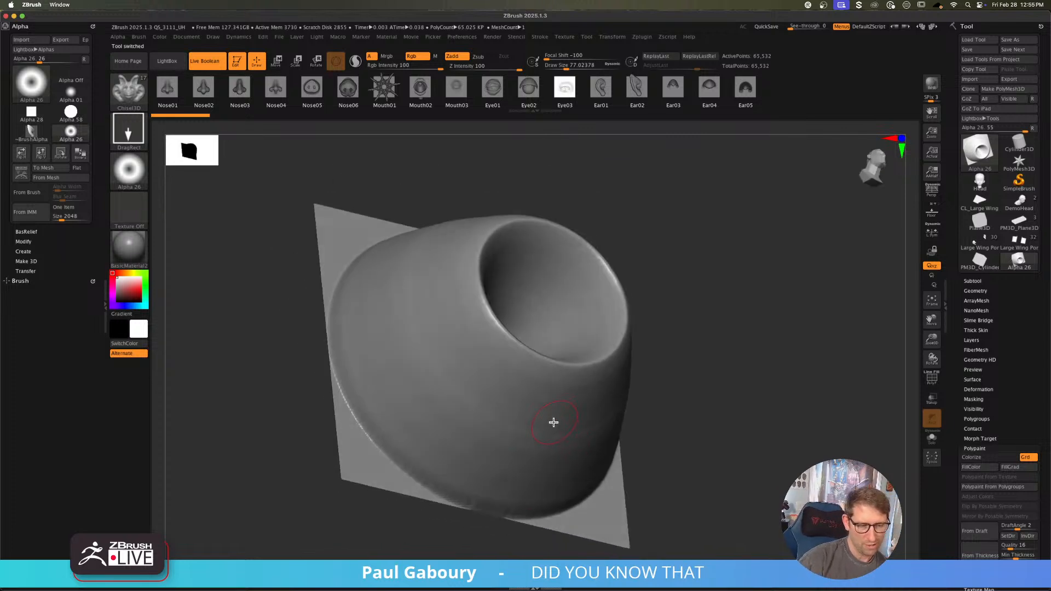
left_click_drag(488, 127, 477, 178, "shift")
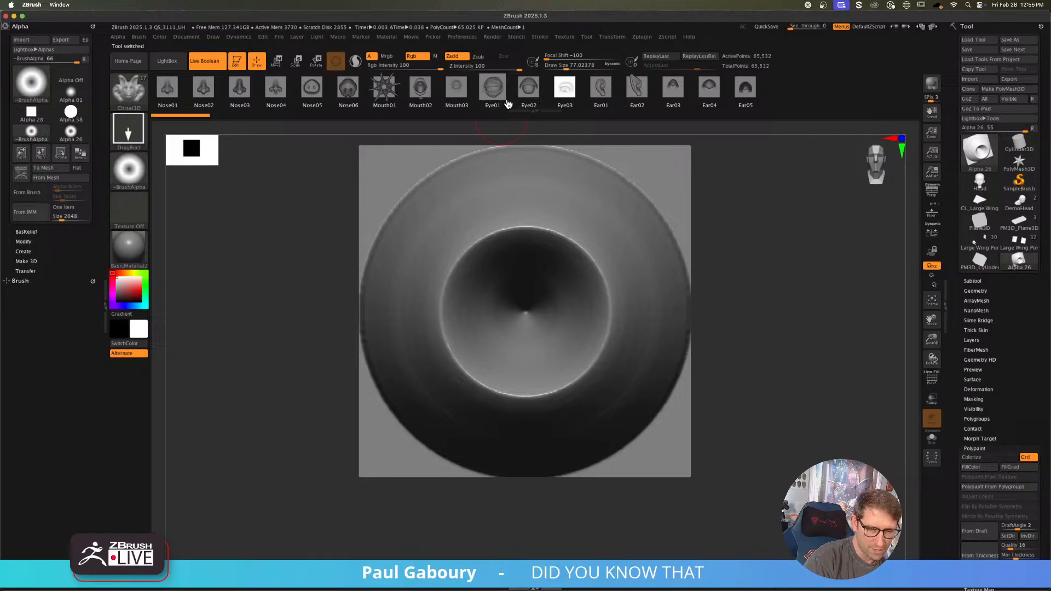
Step: Set Z Intensity to 6 and convert the ring alpha into another mesh to compare its depth
left_click(488, 66)
type("6")
left_click(51, 169)
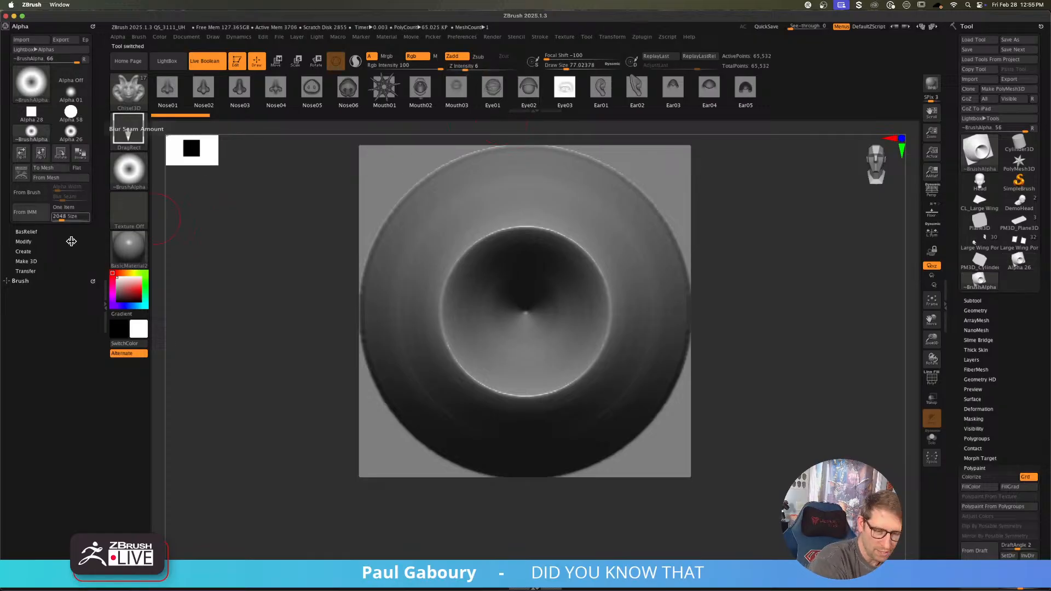
mouse_move(485, 487)
left_mouse_down()
mouse_move(518, 437)
mouse_move(502, 436)
left_mouse_up()
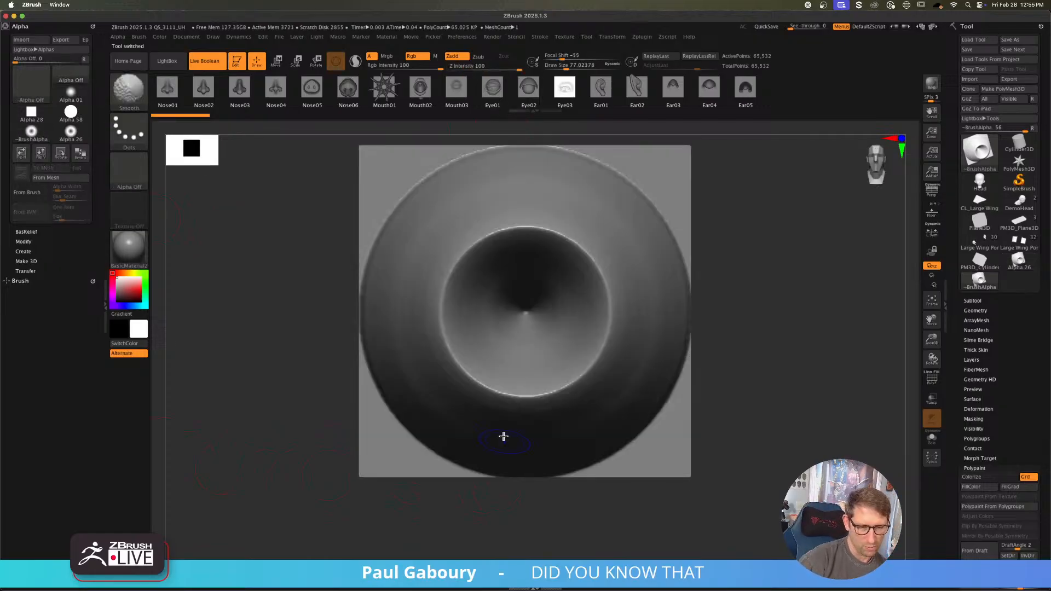
Step: Set Z Intensity and Rgb Intensity to 100 and convert the ring alpha into a mesh again
left_click_drag(472, 67, 520, 70)
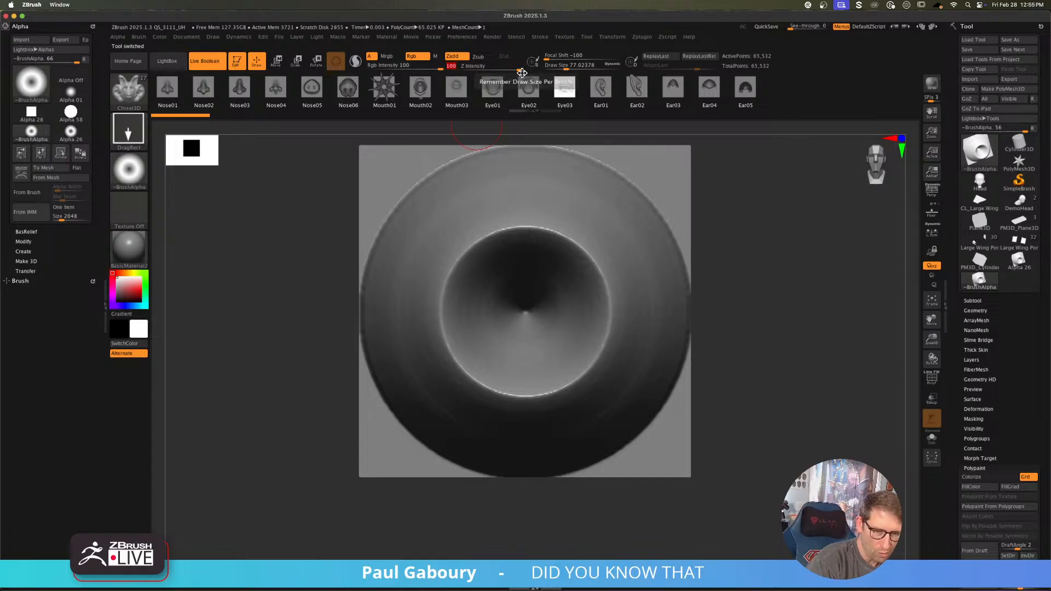
mouse_move(437, 70)
left_mouse_down()
mouse_move(388, 72)
mouse_move(444, 68)
left_mouse_up()
left_click(61, 170)
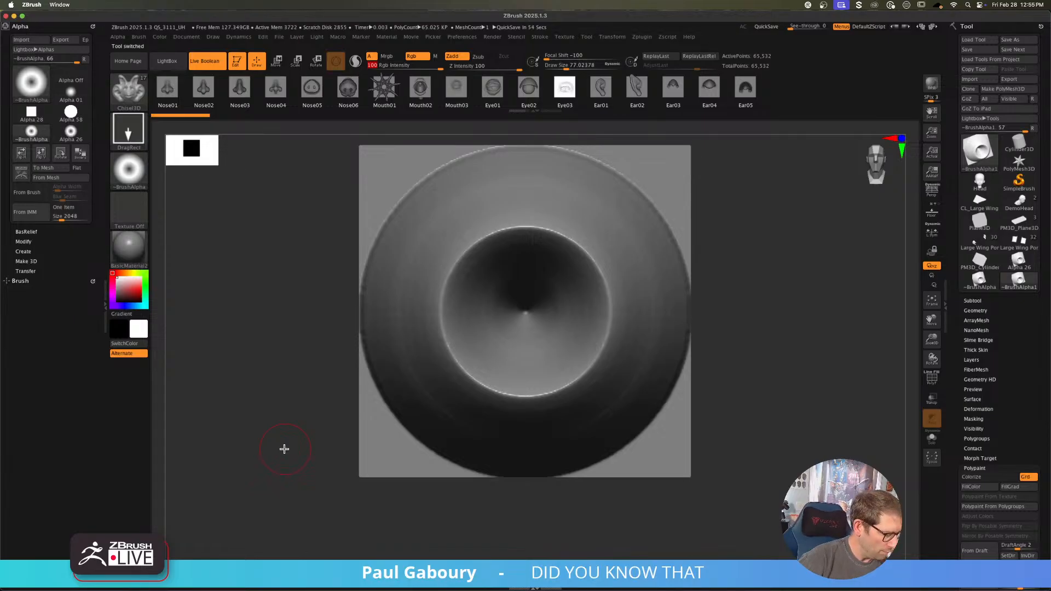
Step: Switch to the IMM SteamGear brush, generate a stencil alpha of all its gear parts, and preview it
key("b")
key("i")
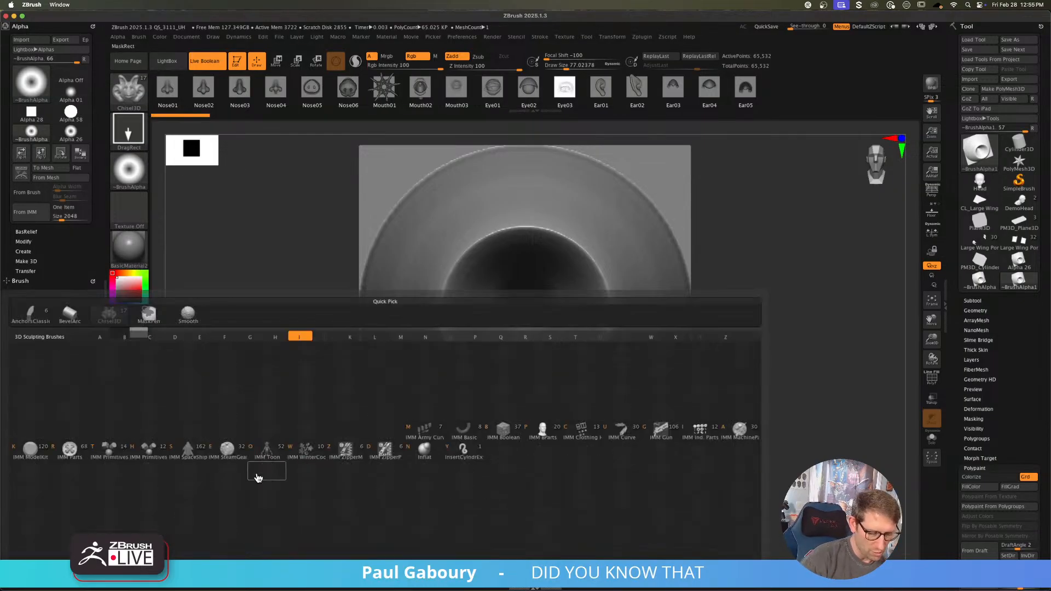
left_click(228, 451)
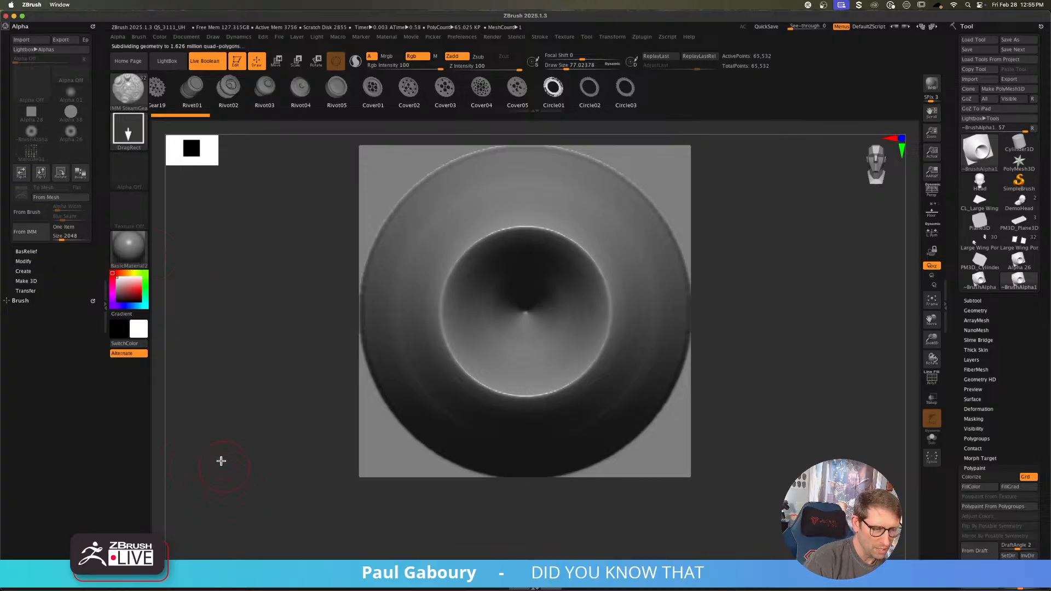
left_click(30, 149)
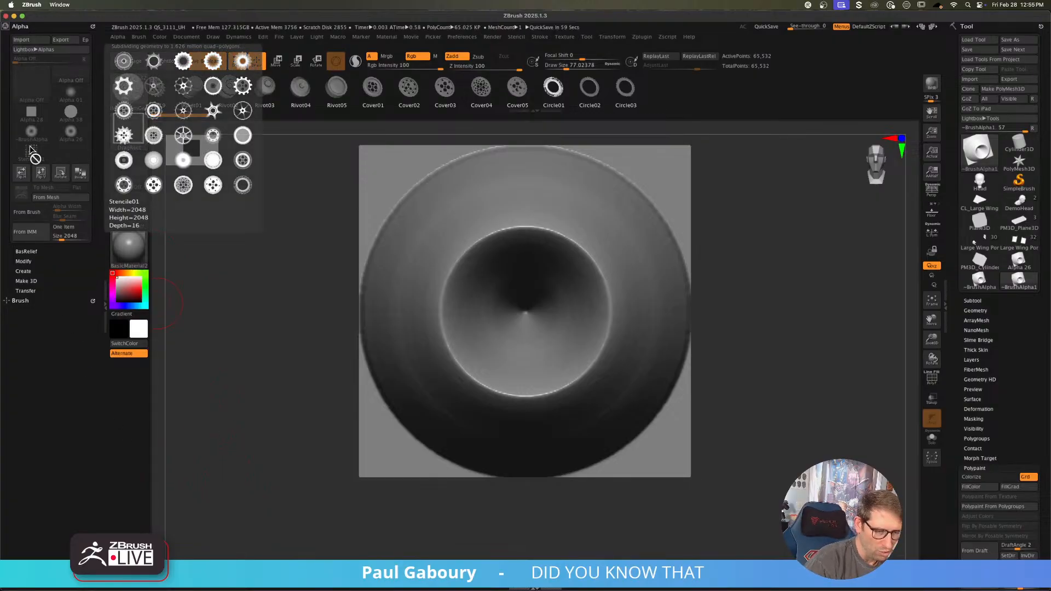
Step: Turn on One Item, generate alphas from the selected Circle01 part alone, and turn One Item off again
left_click(70, 228)
left_click(27, 234)
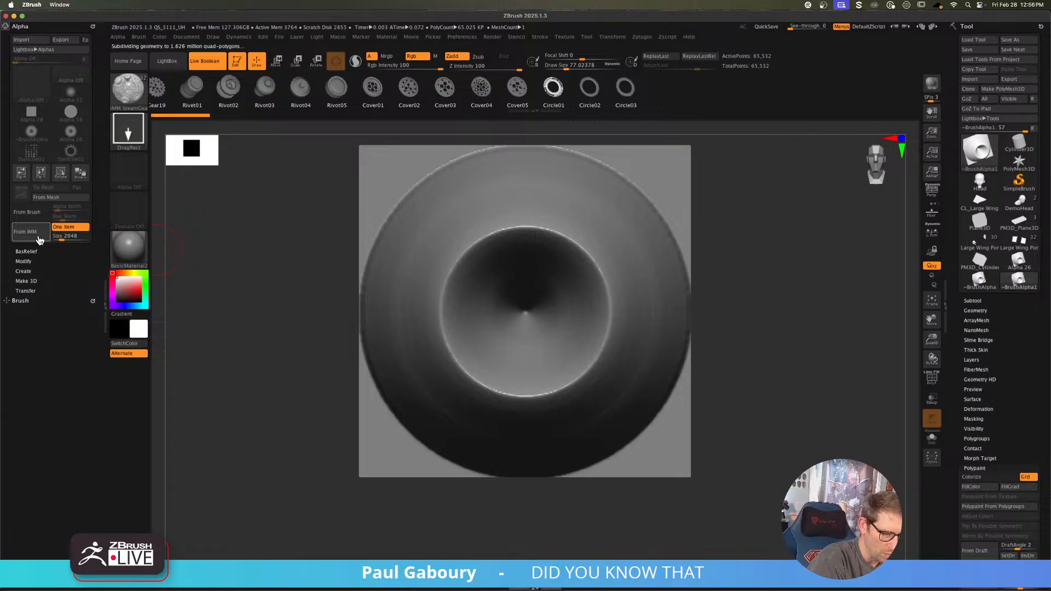
left_click(37, 233)
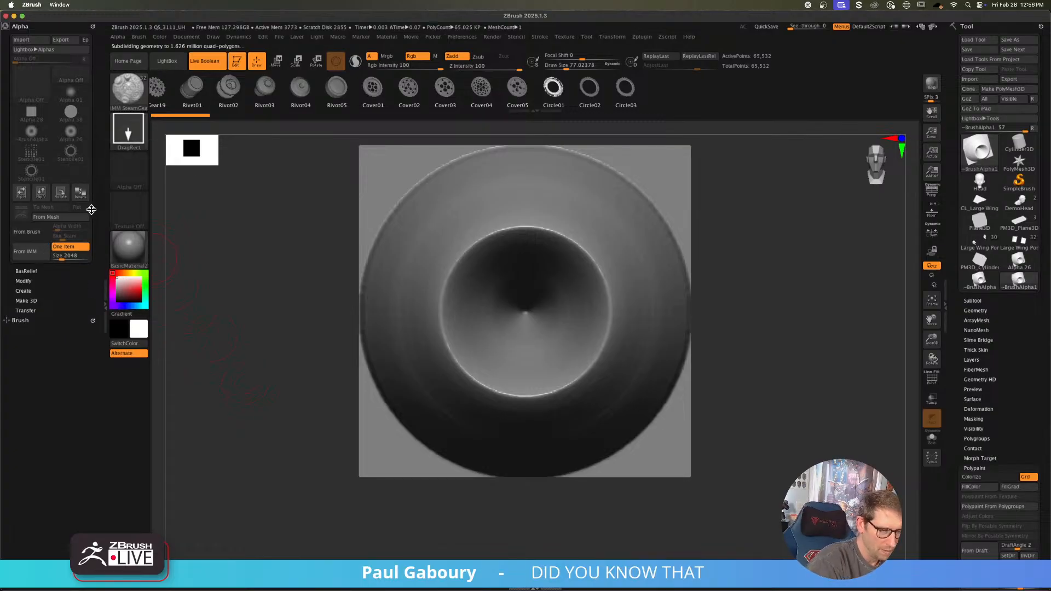
left_click(71, 246)
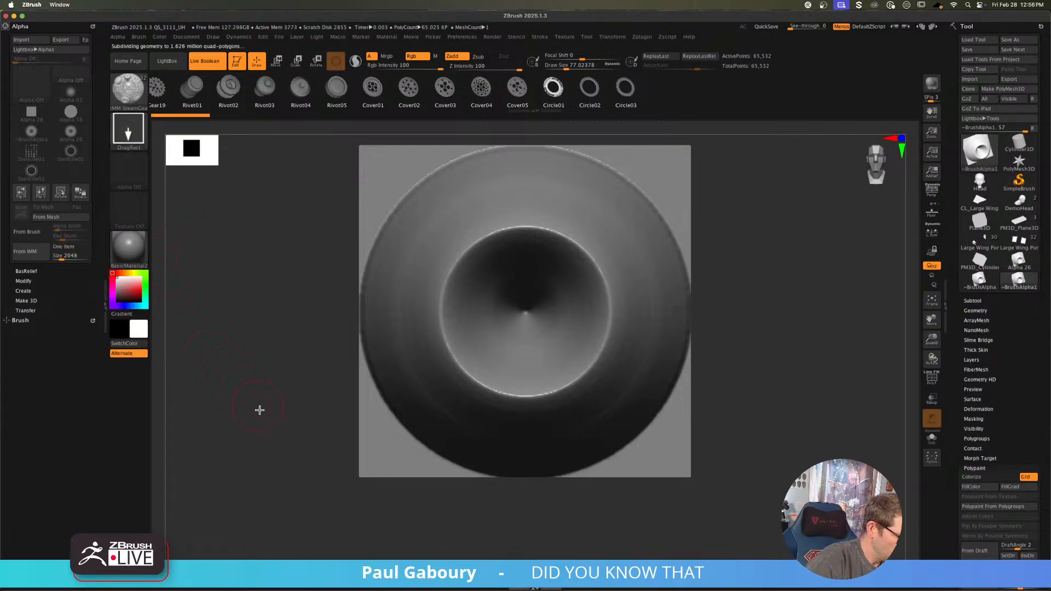
Step: Select the Standard brush, preview the single-gear stencil alpha, and convert the brush's own soft round alpha into a mesh
key("b")
key("s")
key("t")
mouse_move(31, 174)
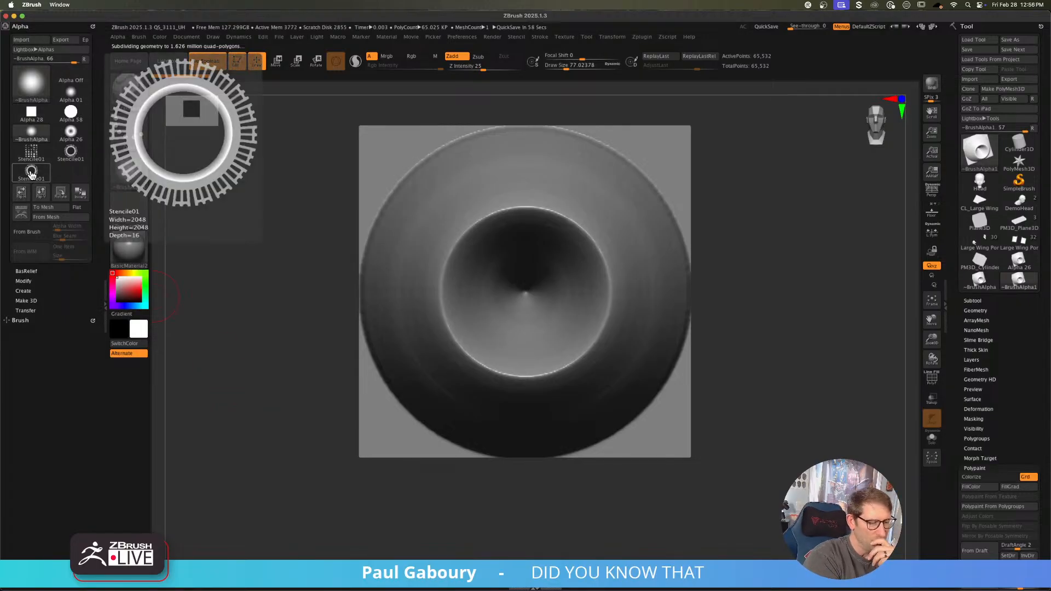
left_click(60, 208)
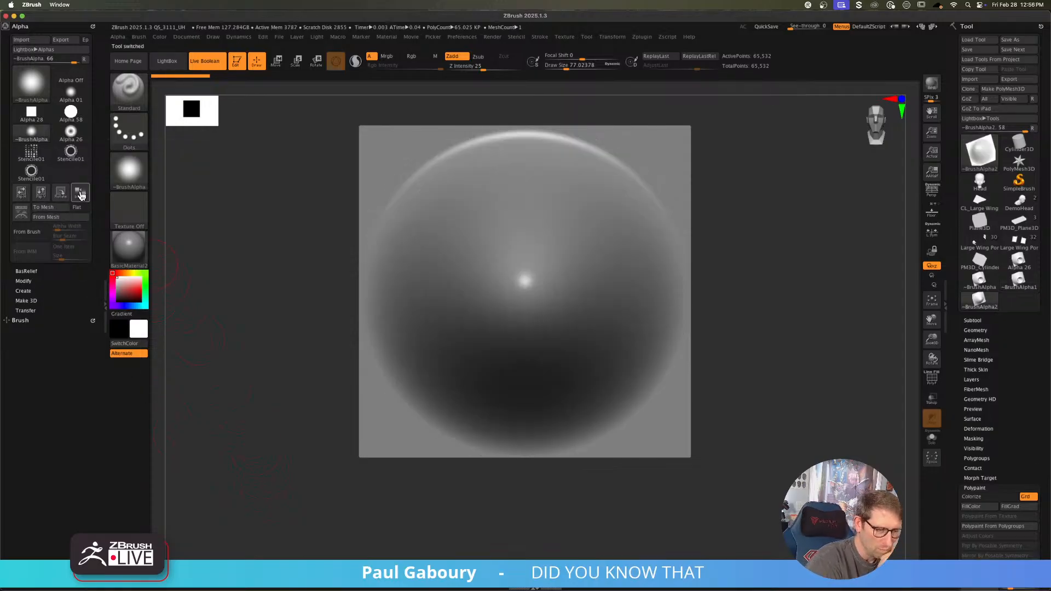
Step: Choose the single-gear Stencile01 alpha and convert it into a mesh
left_click(31, 171)
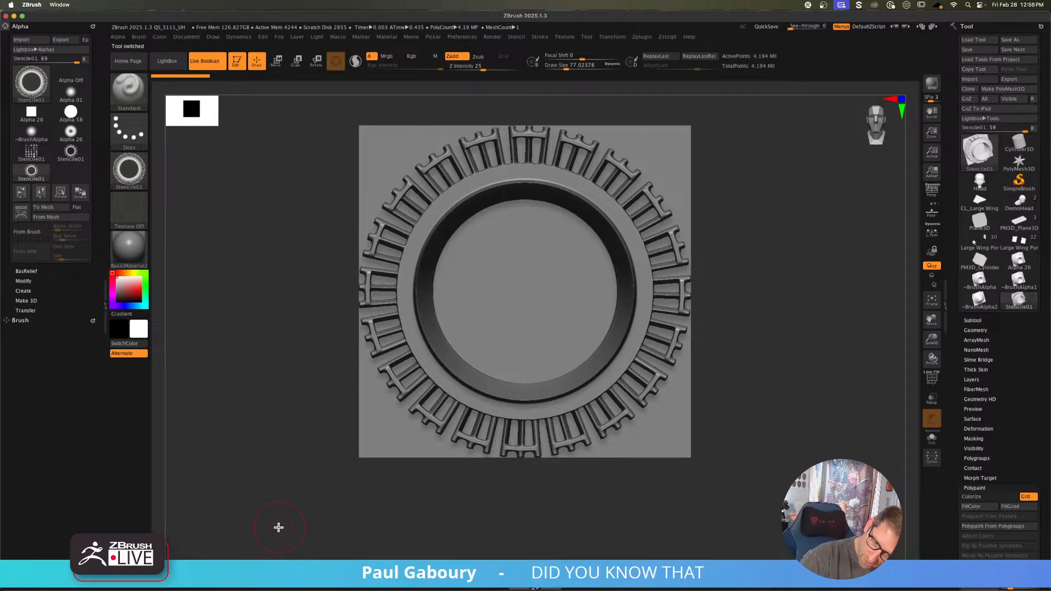
left_click_drag(393, 503, 563, 497)
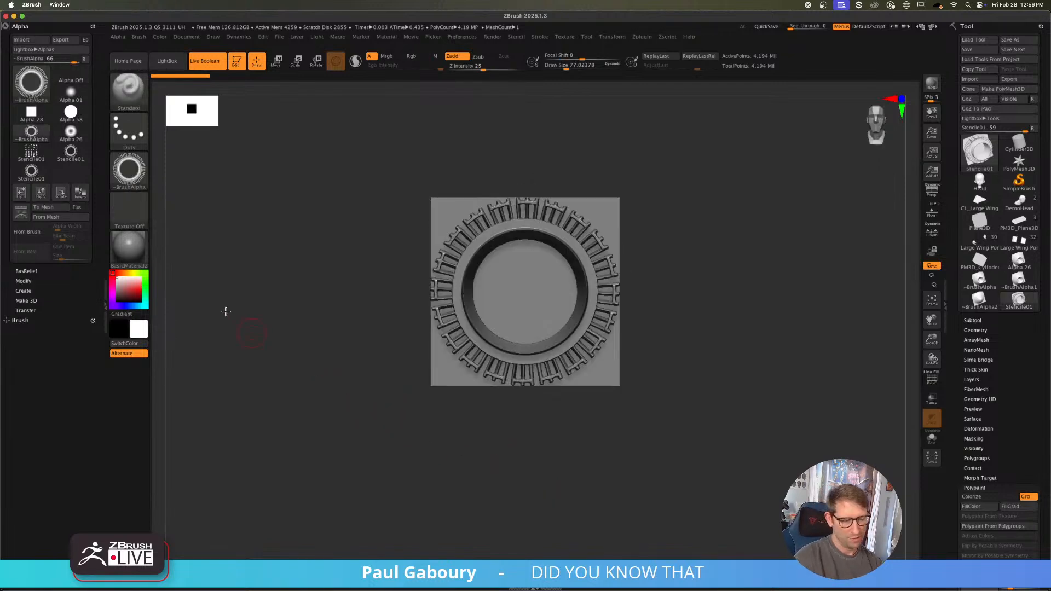
mouse_move(333, 446)
right_mouse_down("alt")
mouse_move(337, 469)
mouse_move(363, 494)
mouse_move(356, 501)
right_mouse_up("alt")
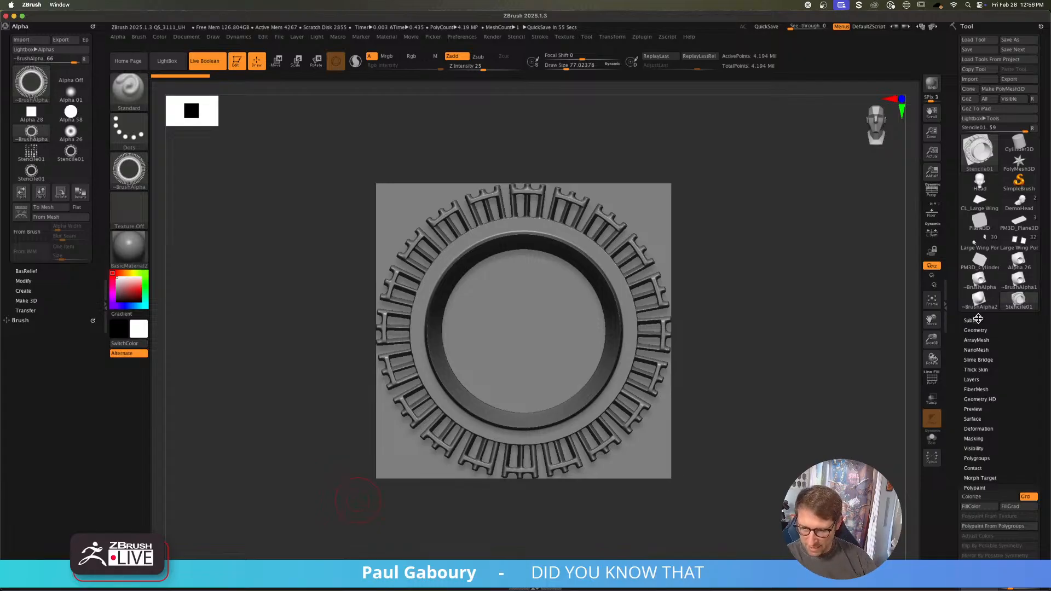
Step: Append the round dome mesh and the ring-shaped alpha mesh as subtools of the gear mesh
left_click(1018, 320)
left_click(1020, 425)
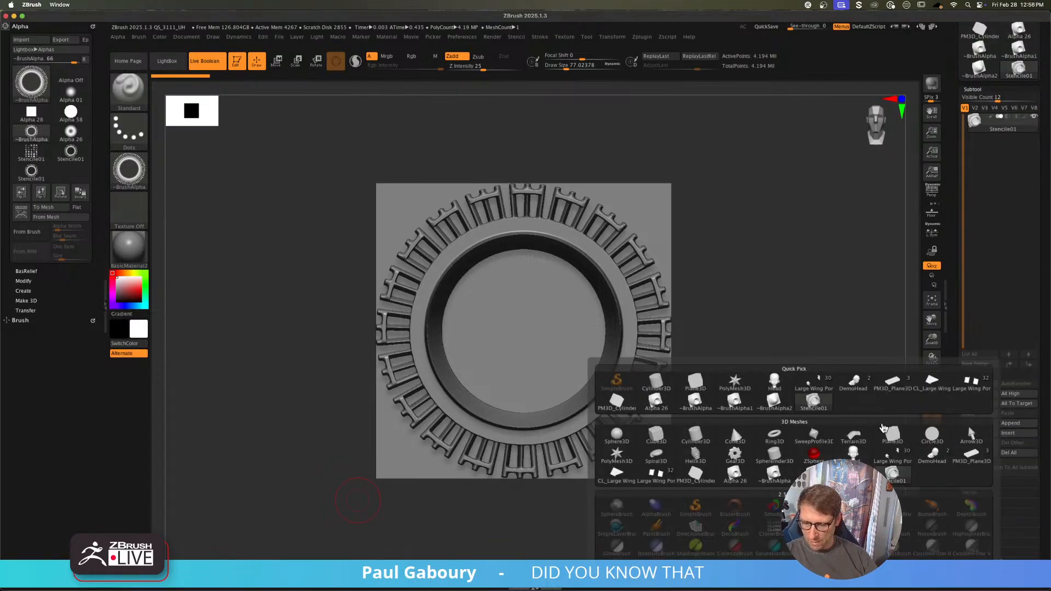
left_click(777, 404)
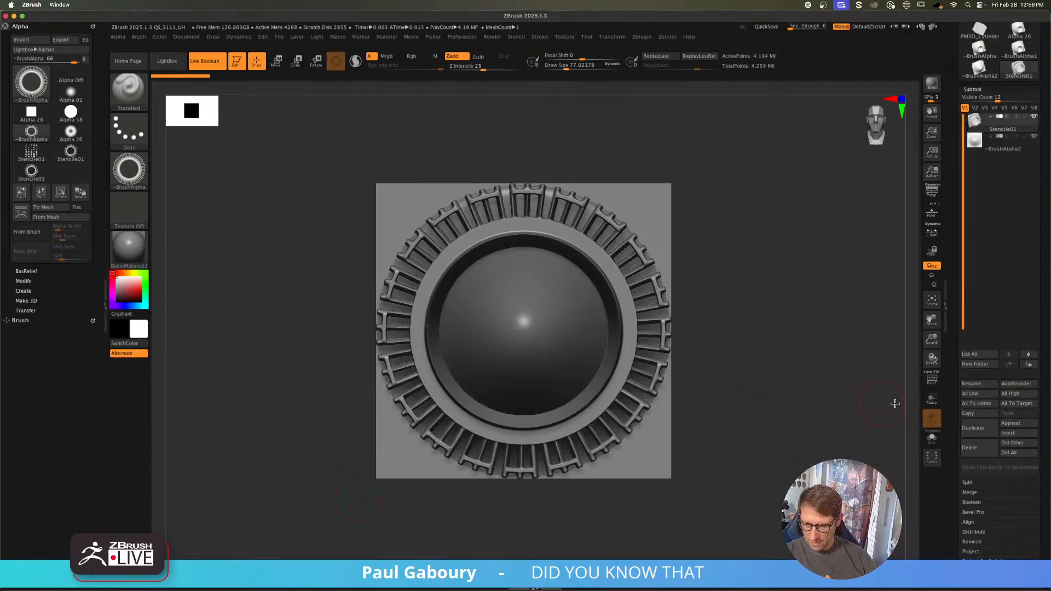
left_click(1019, 424)
left_click(739, 406)
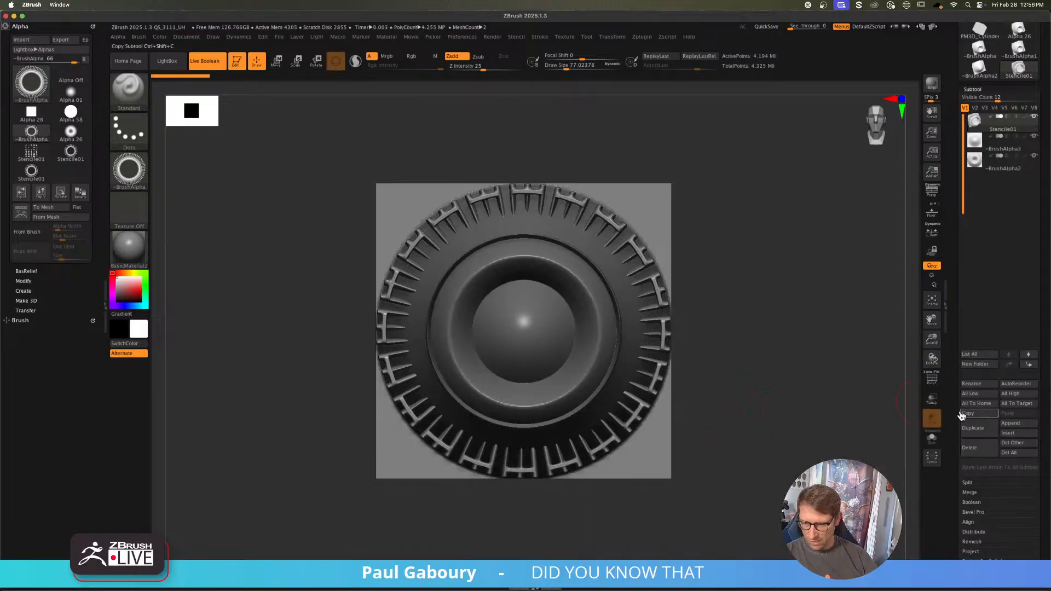
mouse_move(725, 427)
left_mouse_down()
mouse_move(741, 416)
mouse_move(730, 424)
left_mouse_up()
Step: Select the Layer brush and create a MultiAlpha brush from all the subtools
key("b")
key("l")
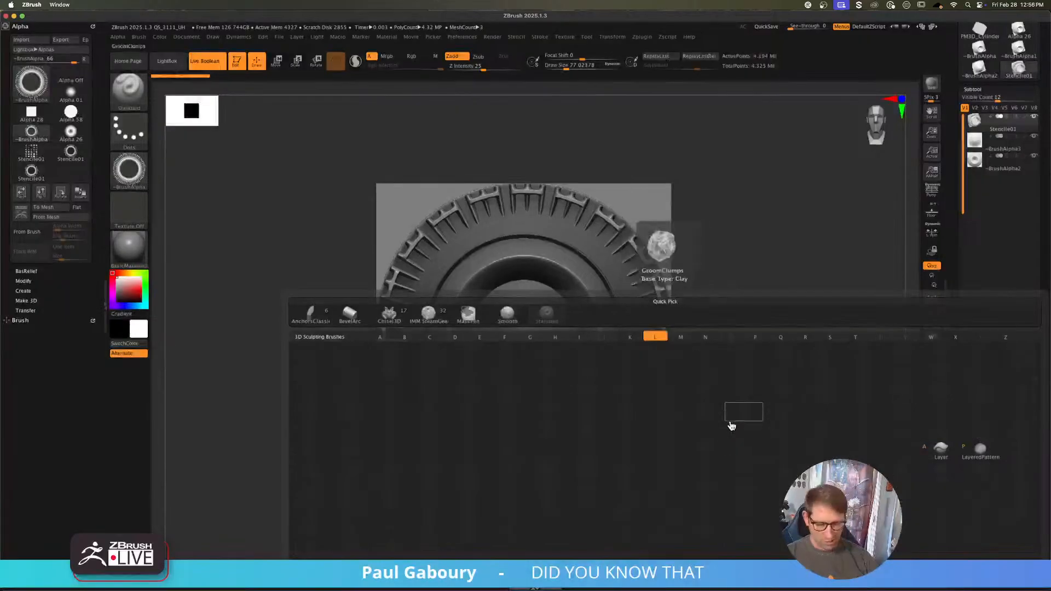
left_click(941, 448)
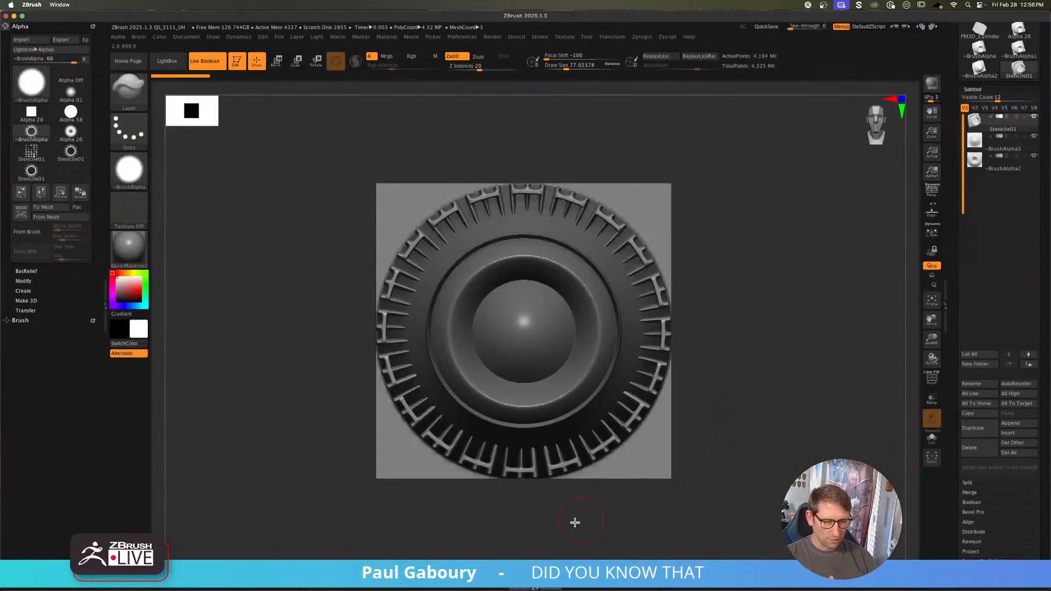
left_click(139, 37)
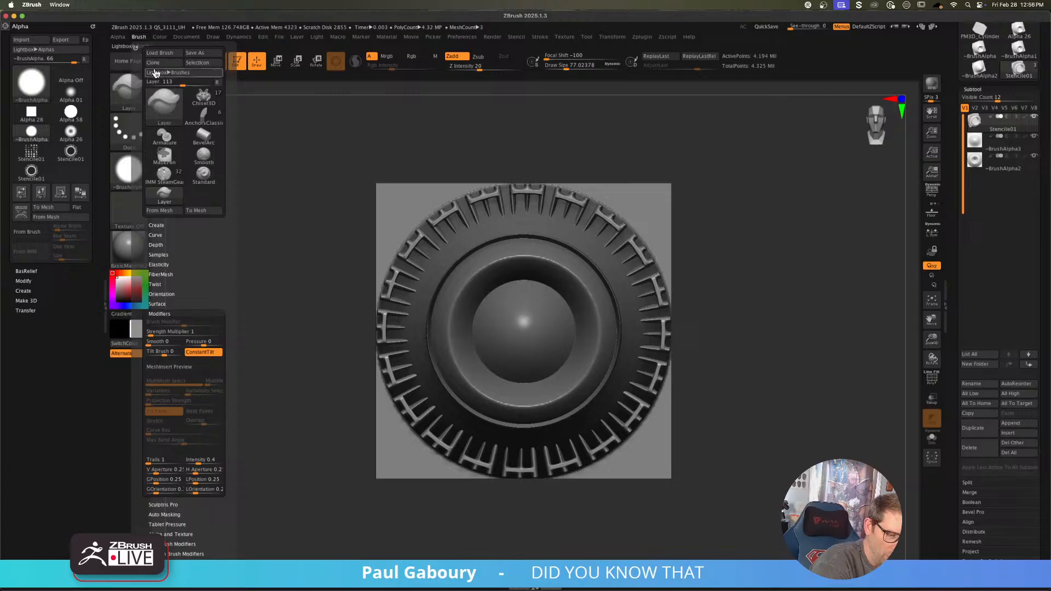
left_click(165, 224)
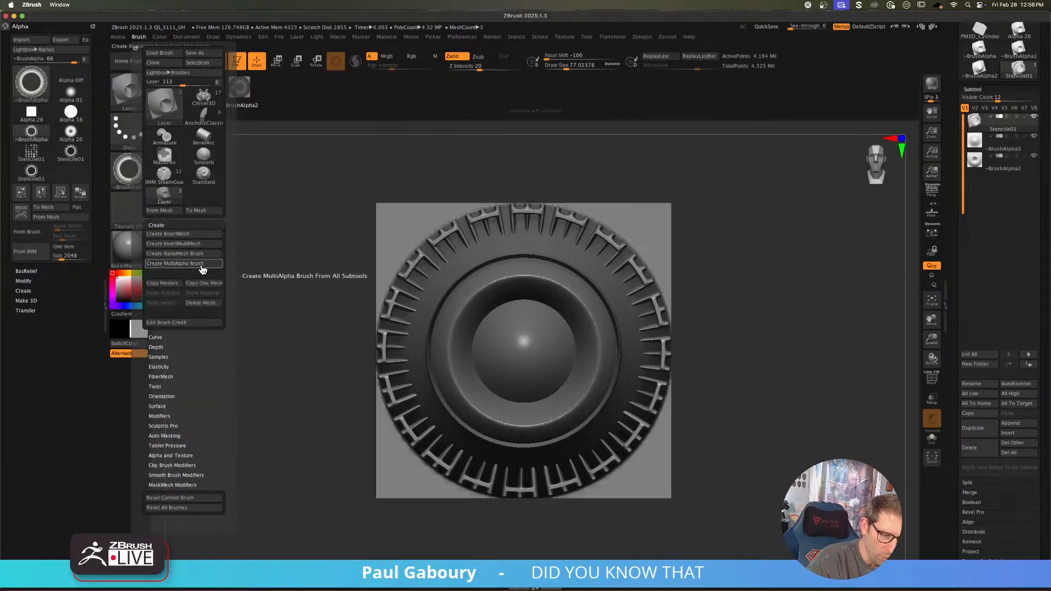
Step: Build the MultiAlpha brush from the subtools, then switch to the Head model with a DragRect stroke
left_click(200, 264)
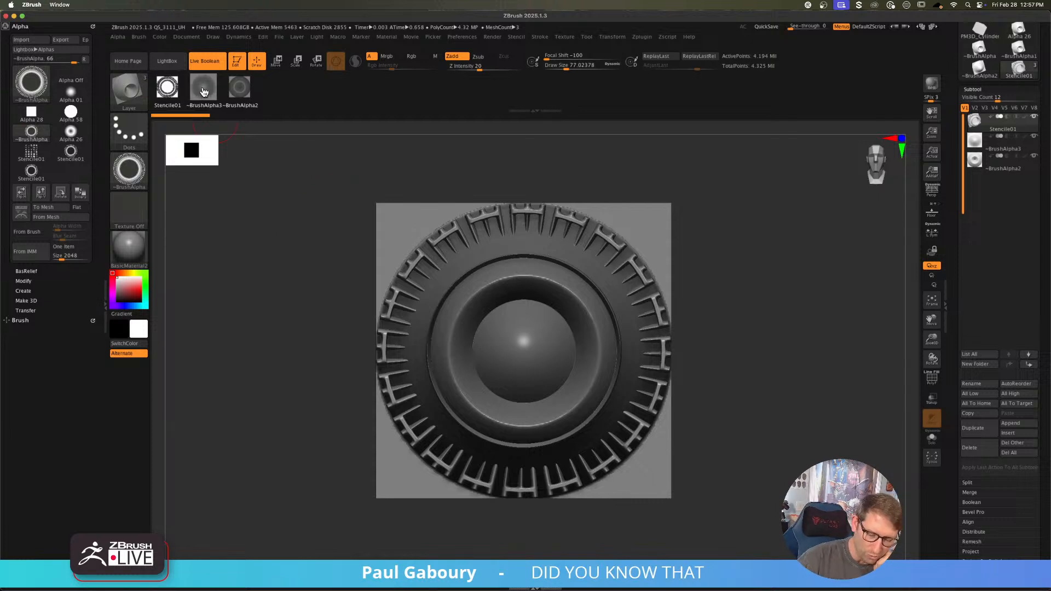
scroll(1034, 315, "up", 5)
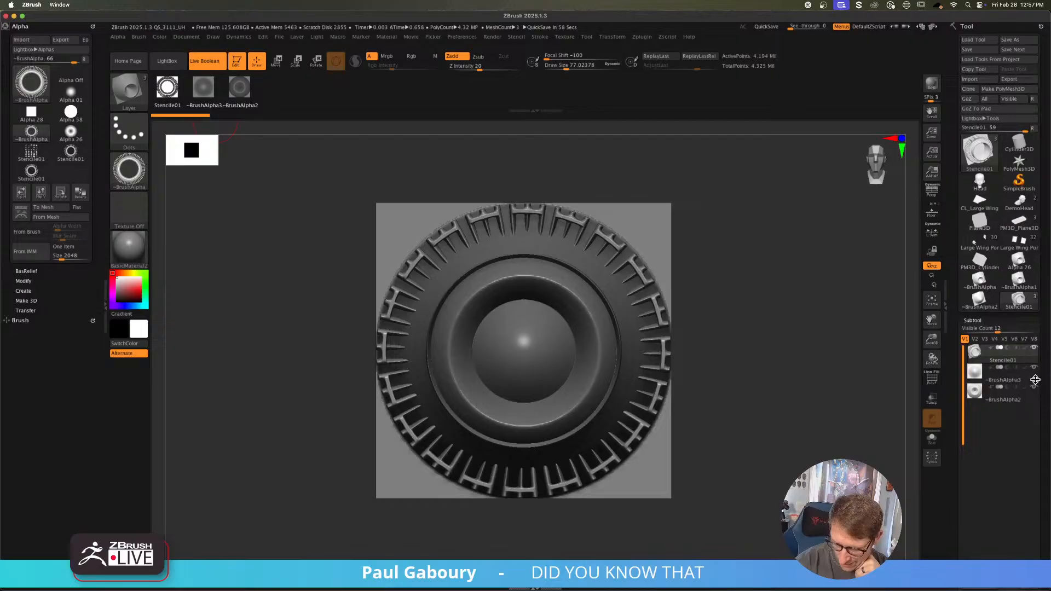
left_click(979, 181)
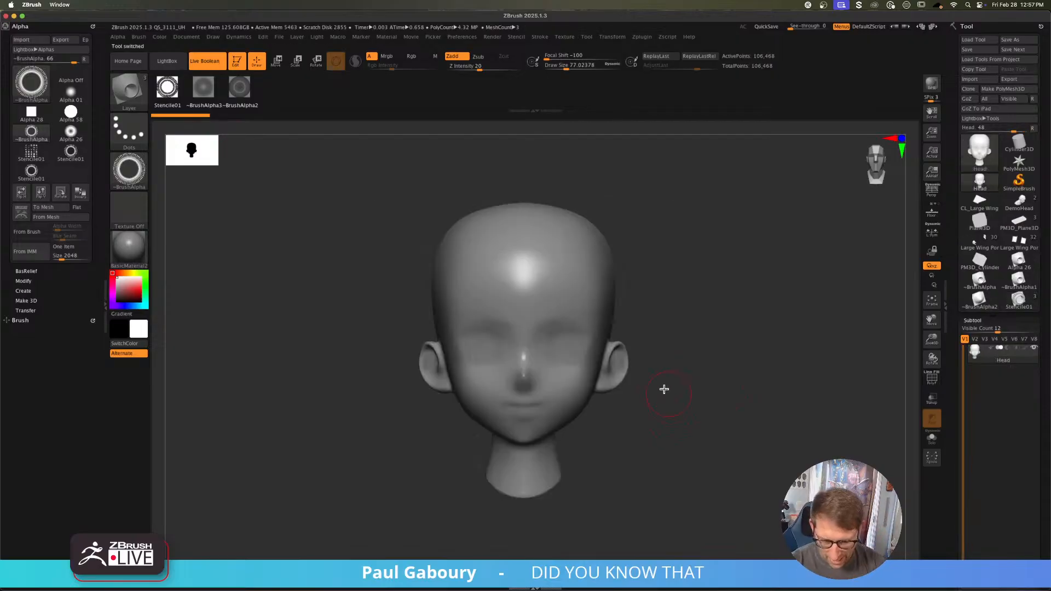
left_click_drag(664, 389, 572, 309)
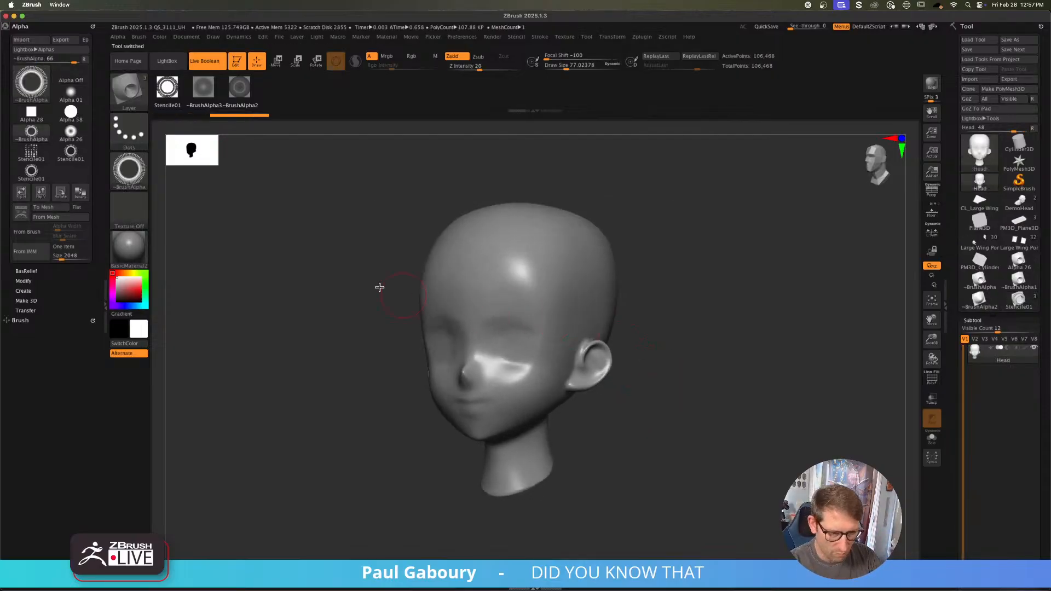
left_click(129, 129)
left_click(218, 140)
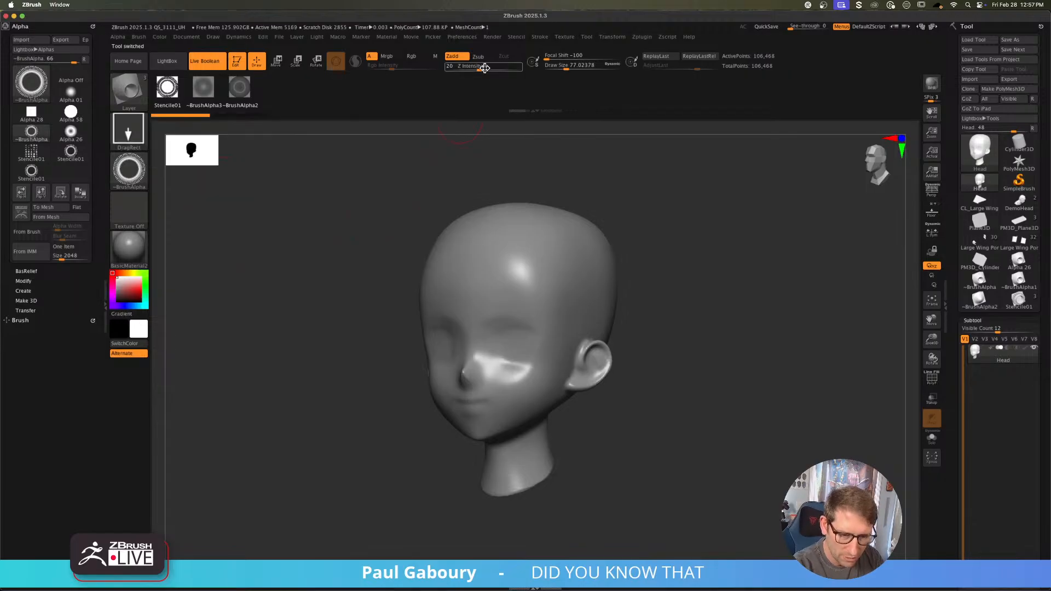
left_click_drag(525, 282, 543, 318)
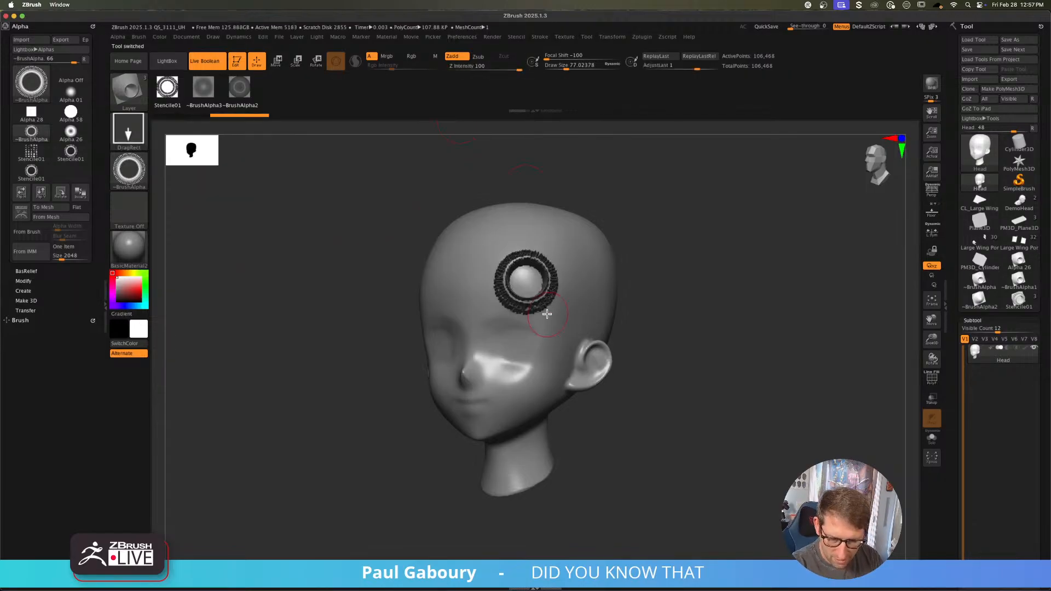
right_click_drag(544, 321, 580, 346)
key("ctrl+z")
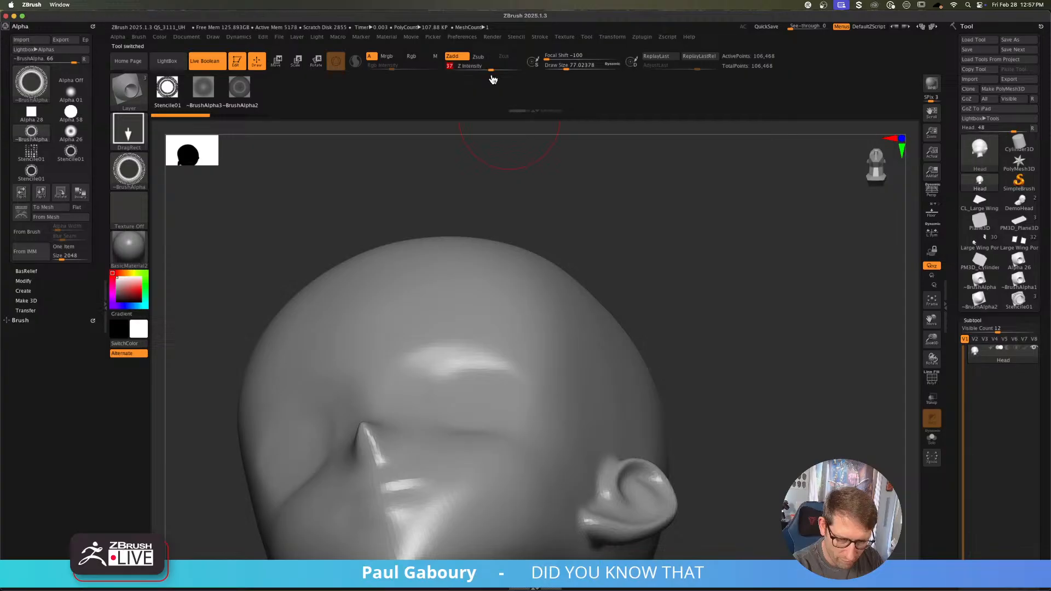
left_click_drag(489, 322, 533, 382)
key("ctrl+z")
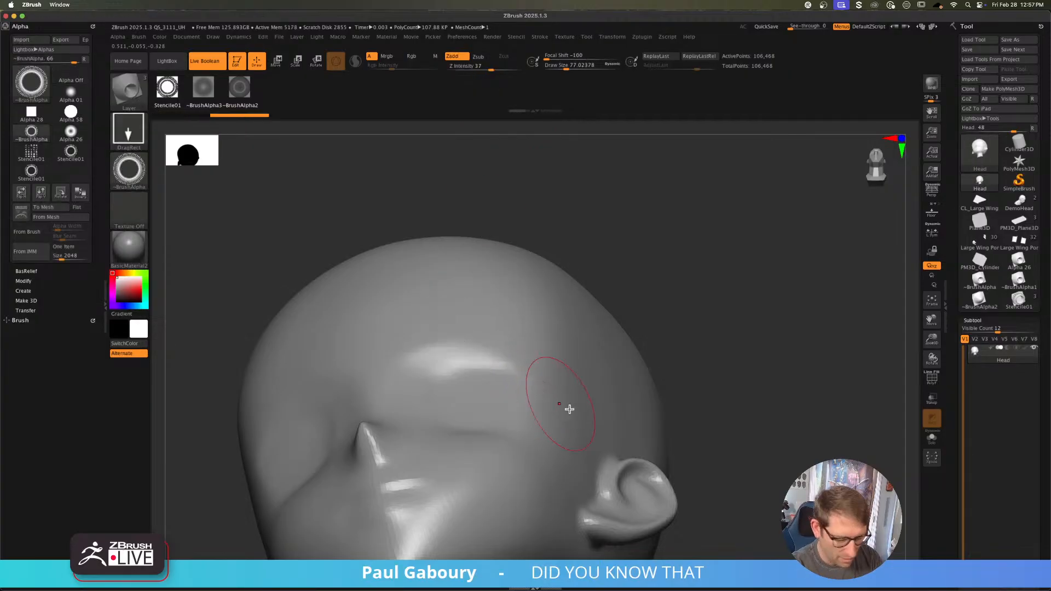
Step: Subdivide the head three times and stamp the gear alpha on the side of the forehead at Z Intensity 37
key("ctrl+d")
key("ctrl+d")
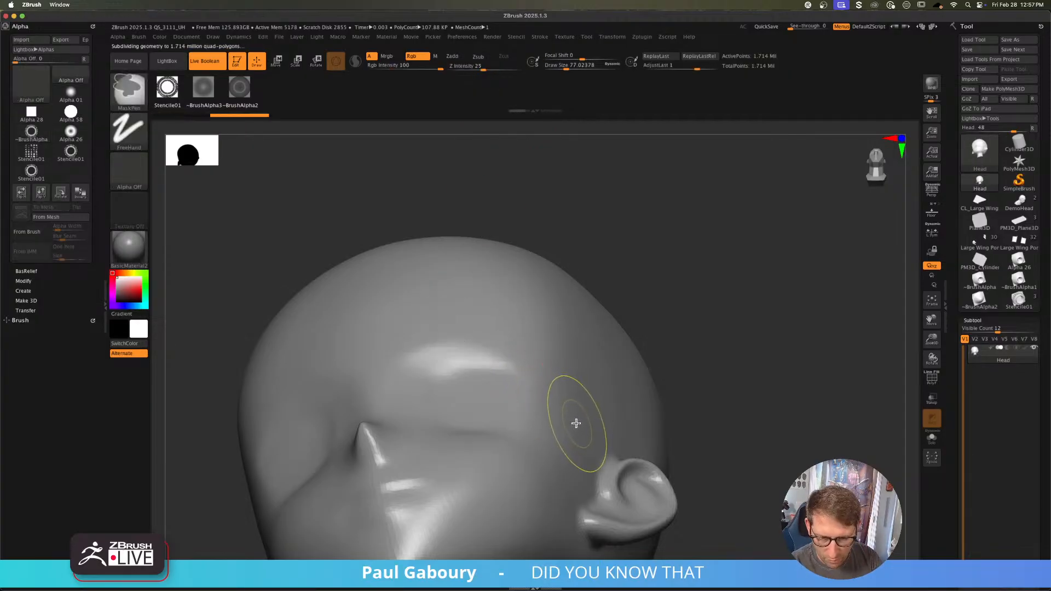
left_click_drag(491, 342, 539, 393)
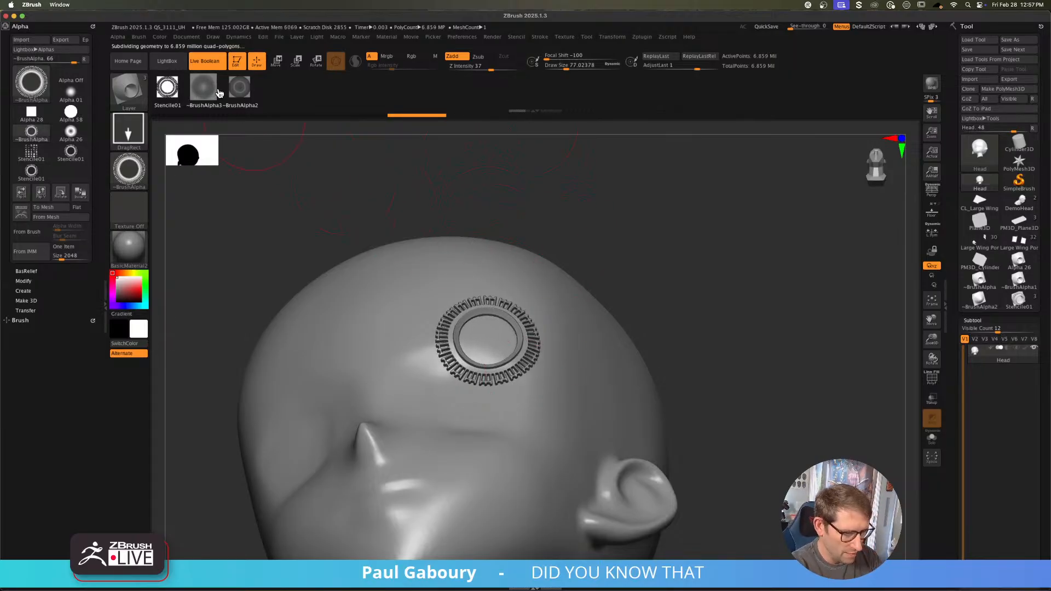
Step: Stamp the soft dome alpha on the forehead and the ring-shaped alpha just above the ear
left_click(204, 88)
left_click_drag(363, 317, 411, 360)
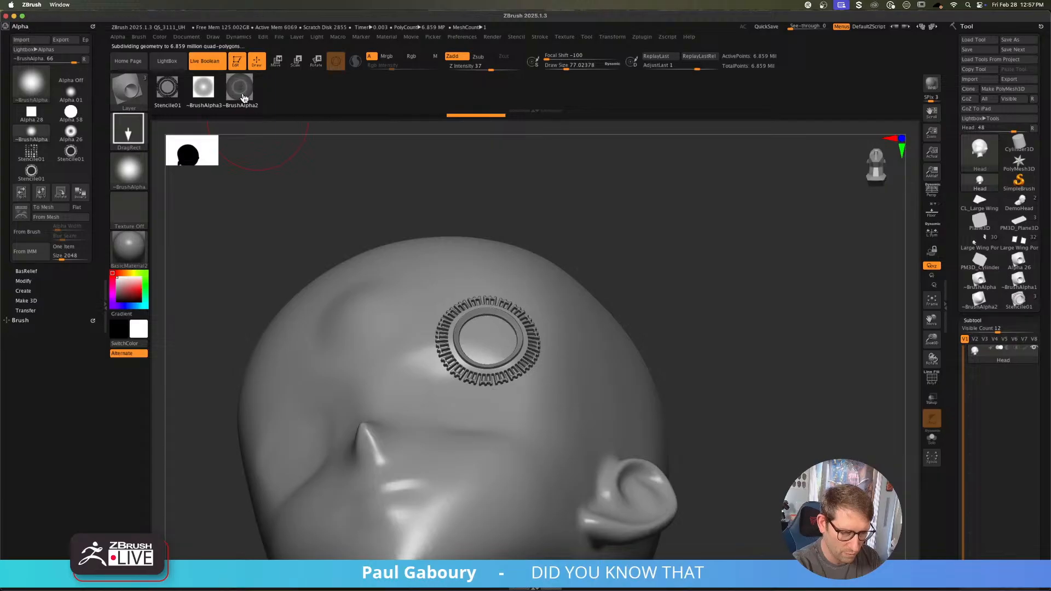
left_click(239, 87)
left_click_drag(573, 411, 615, 481)
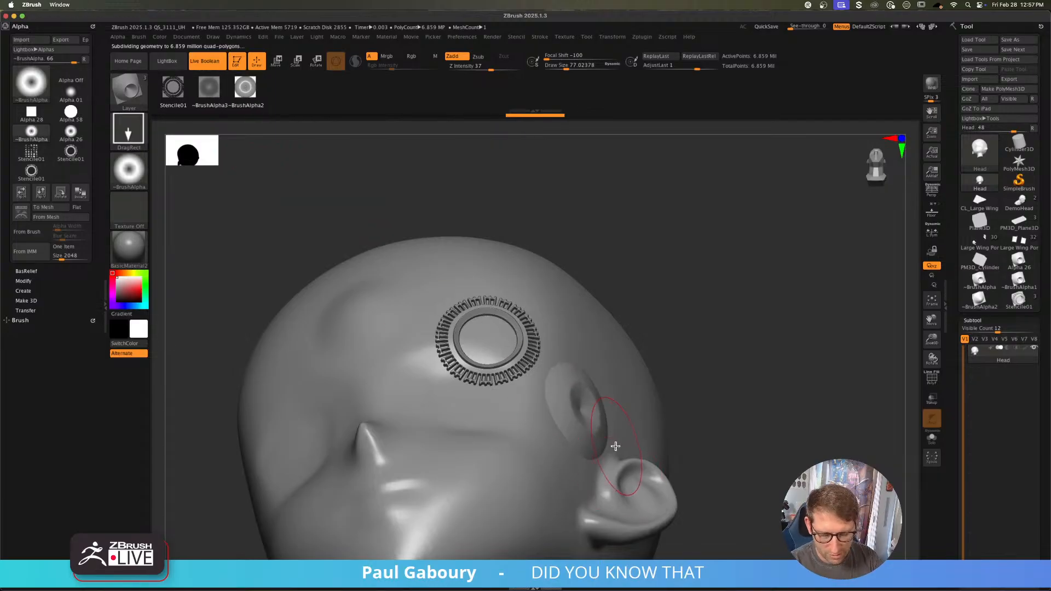
Step: Set the Z Intensity to 100 and stamp the ring-shaped alpha on the skull above and behind the ear
right_click_drag(615, 446, 634, 400)
left_click_drag(497, 69, 524, 70)
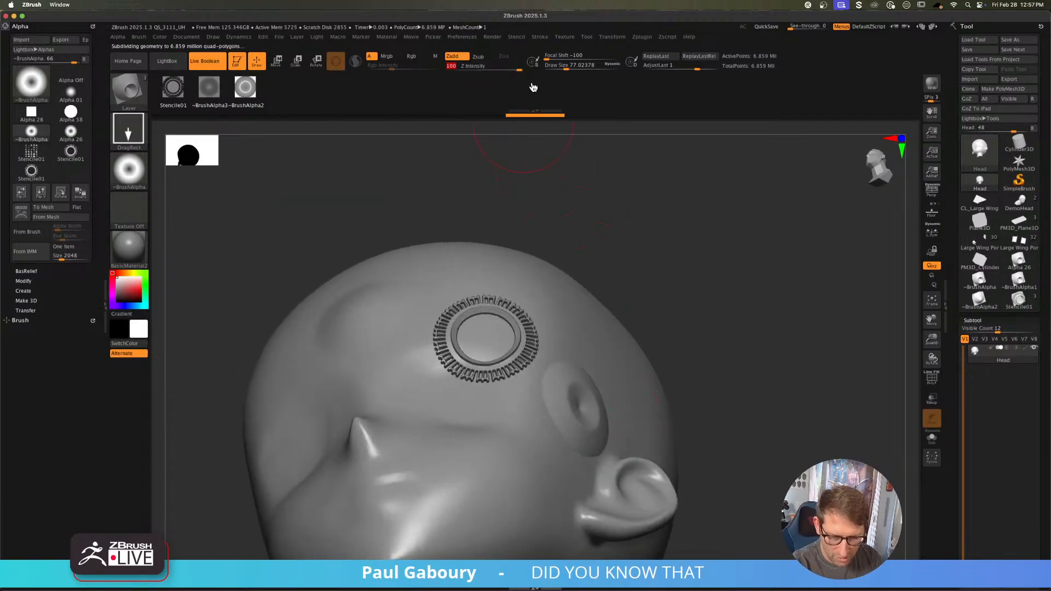
right_click_drag(663, 334, 617, 350)
left_click_drag(619, 354, 654, 404)
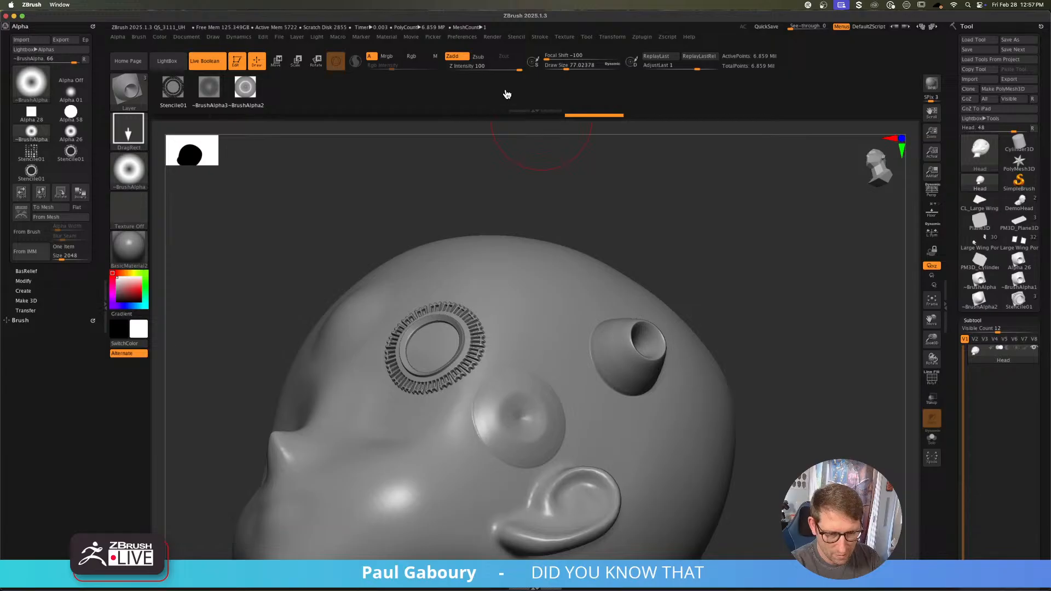
Step: Stamp the dome alpha on both sides of the tall ring stamp on the skull
left_click(208, 86)
left_click_drag(535, 294, 572, 330)
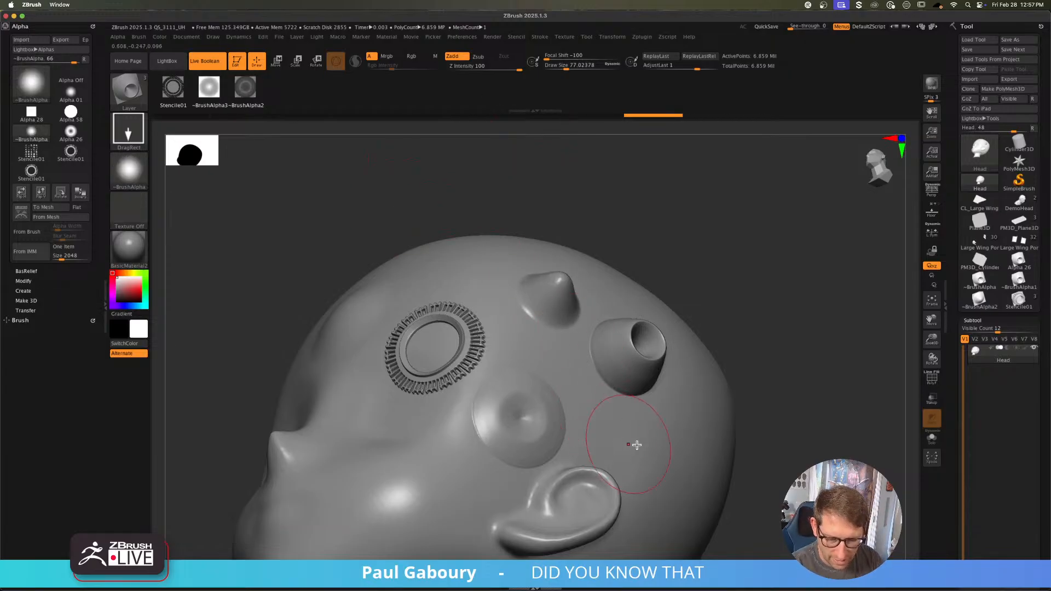
right_click_drag(634, 442, 650, 420)
left_click_drag(651, 420, 657, 429)
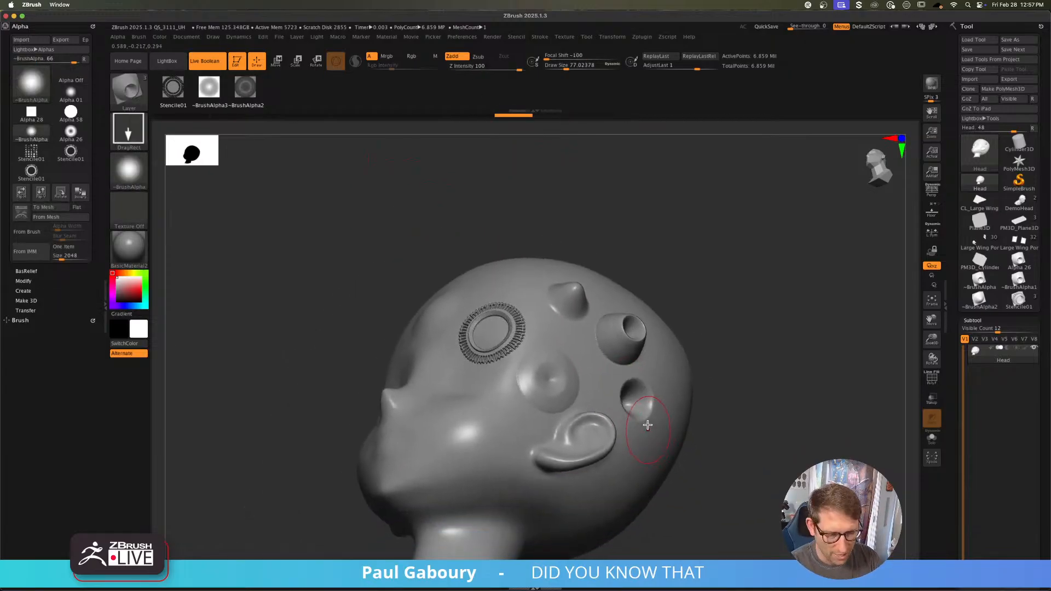
right_click_drag(648, 428, 647, 393)
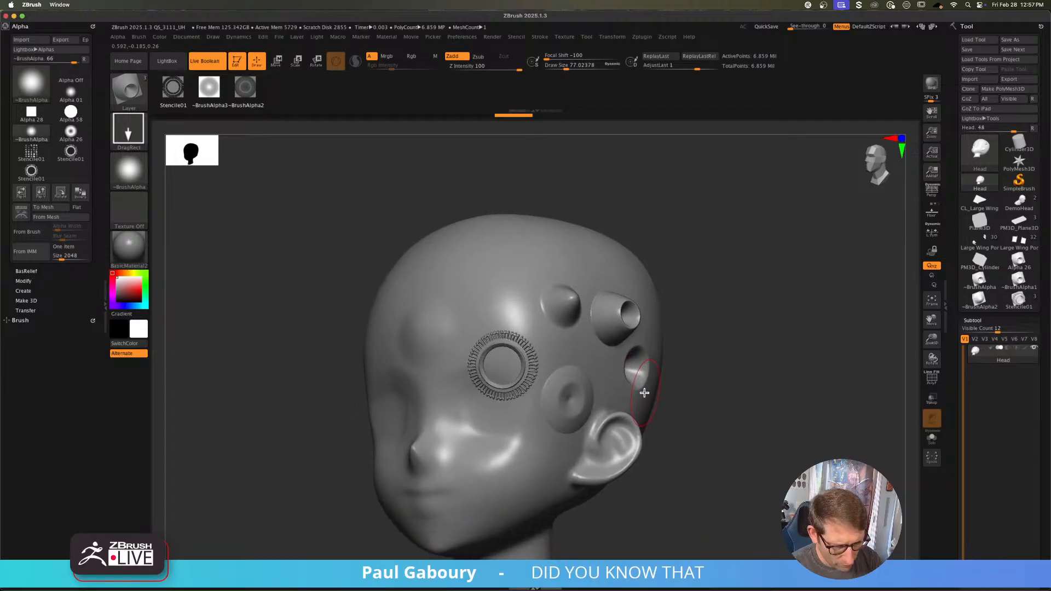
Step: Adjust the MultiMesh setting in the brush modifiers and stamp the MultiAlpha brush on the forehead, cheek, jaw and beside the nose
left_click(138, 38)
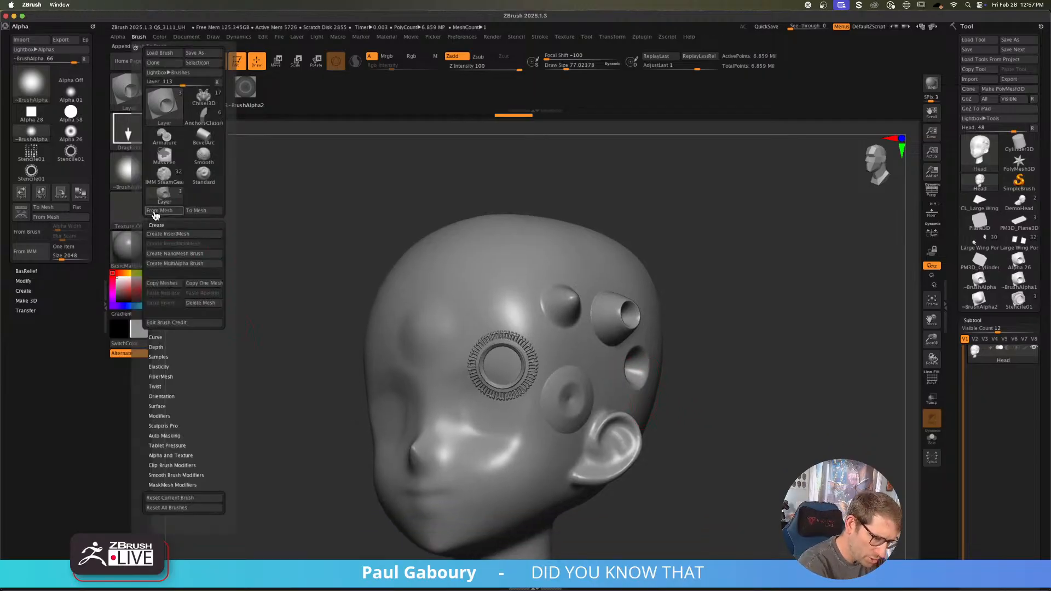
left_click(171, 415)
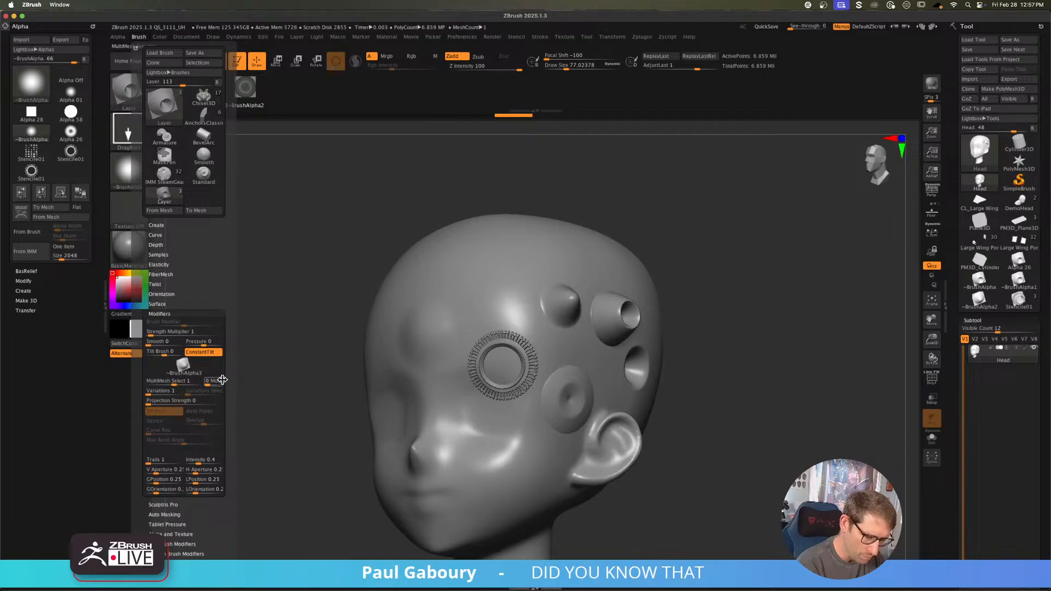
left_click_drag(441, 296, 461, 331)
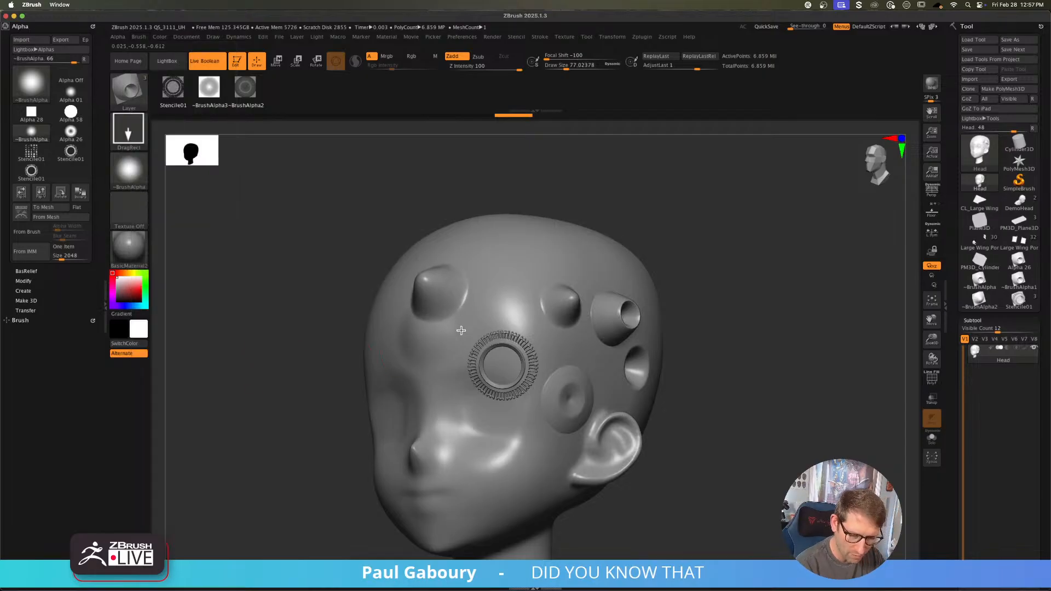
left_click_drag(508, 257, 534, 298)
mouse_move(487, 456)
left_mouse_down()
mouse_move(510, 492)
mouse_move(560, 500)
left_mouse_up()
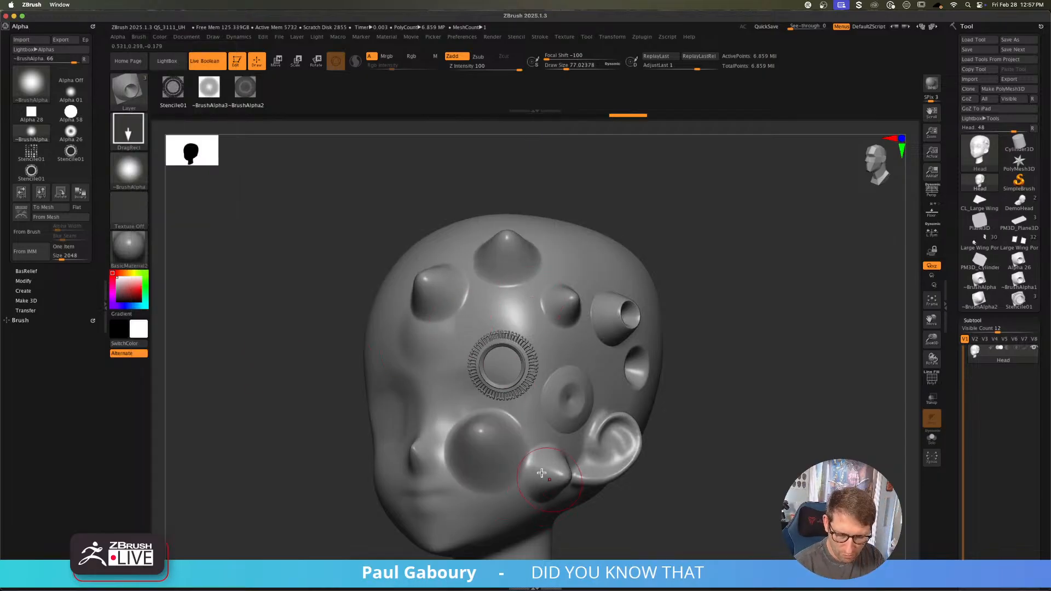
left_click_drag(448, 386, 460, 412)
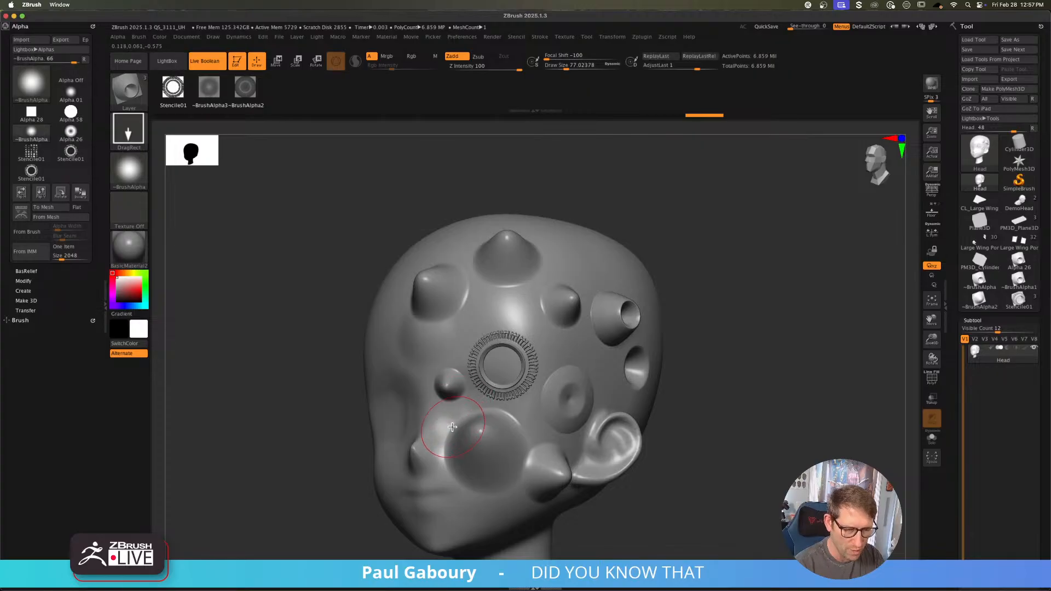
Step: Set the modifier beside MultiMesh Select to 3 and stamp the MultiAlpha brush over the undecorated half of the face
left_click(139, 36)
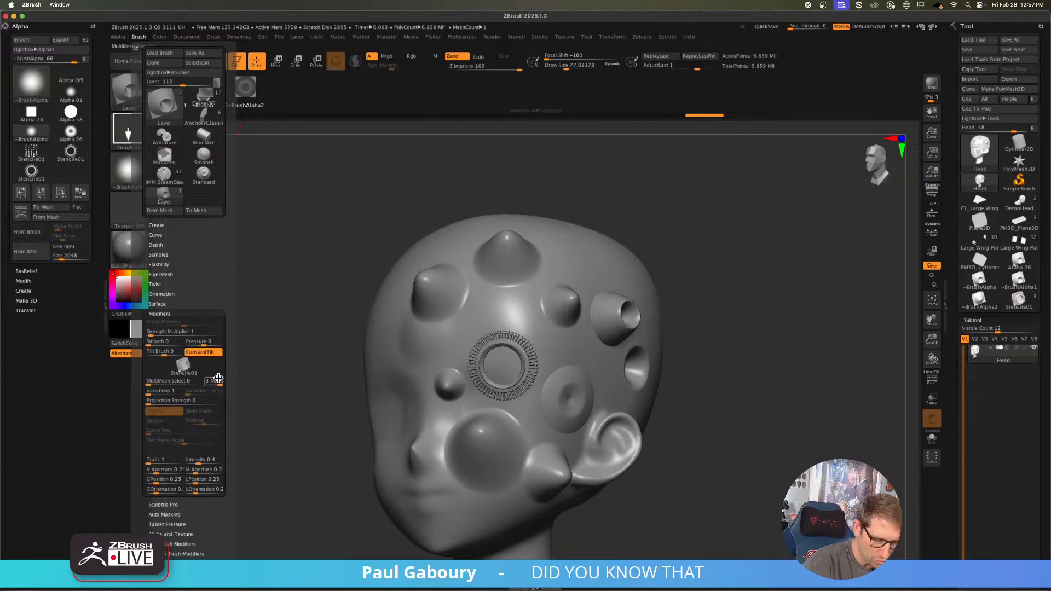
right_click_drag(480, 429, 550, 402)
left_click_drag(345, 370, 384, 451)
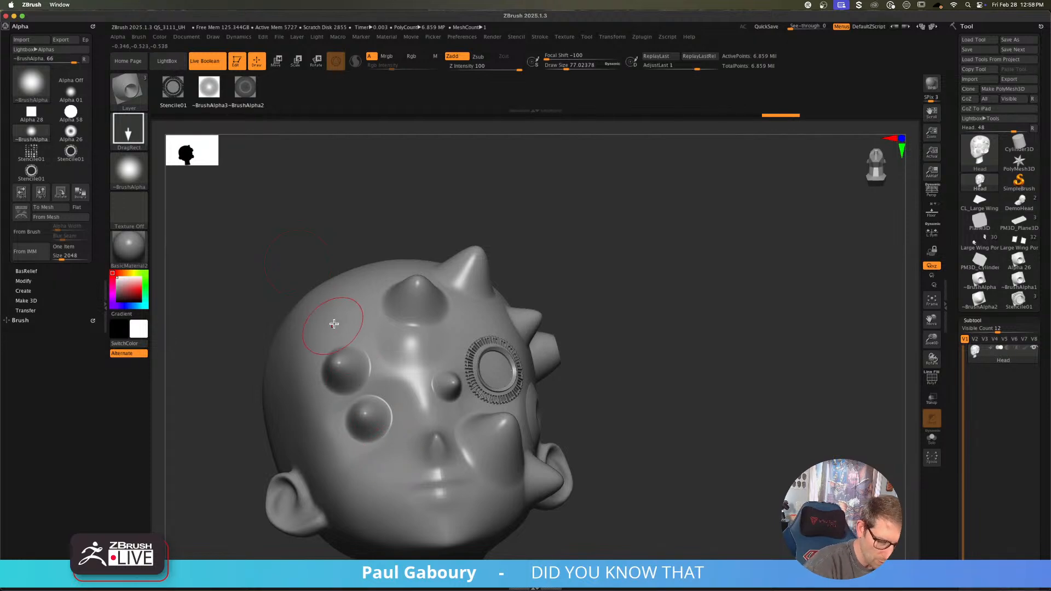
left_click_drag(336, 323, 365, 338)
left_click_drag(307, 412, 328, 436)
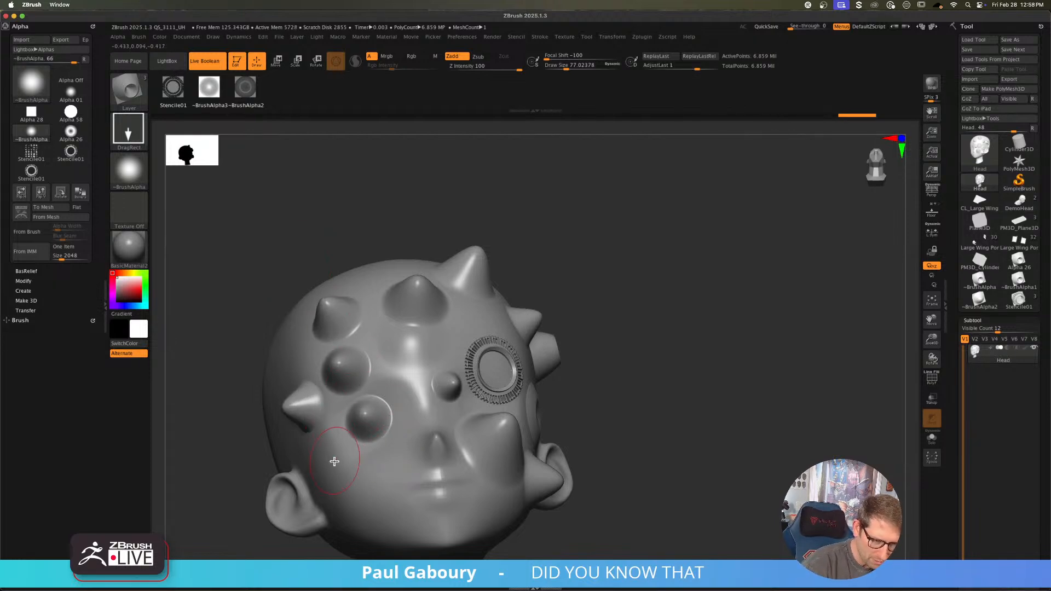
left_click_drag(339, 473, 398, 515)
left_click_drag(407, 451, 423, 485)
left_click_drag(398, 361, 415, 393)
Step: Stamp more varied alphas across the temple and the skull above the ear
right_click_drag(326, 380, 386, 377)
left_click_drag(261, 355, 286, 381)
left_click_drag(255, 416, 274, 435)
left_click_drag(208, 373, 231, 389)
left_click_drag(267, 284, 285, 304)
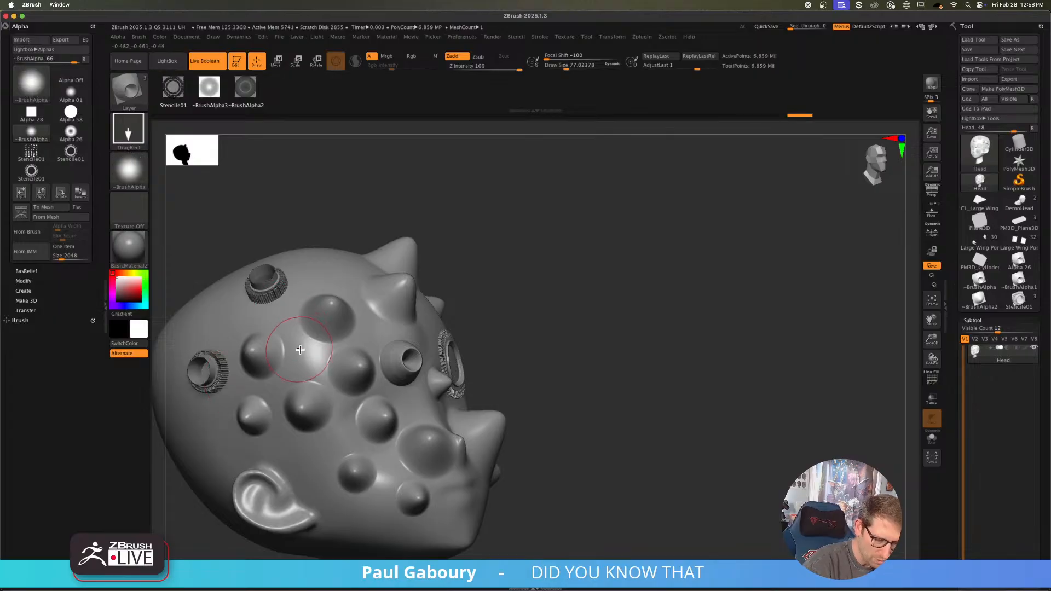
left_click_drag(300, 349, 305, 356)
Step: Readjust the brush's MultiMesh modifier and stamp five more alphas on the skull behind the ear
left_click(160, 37)
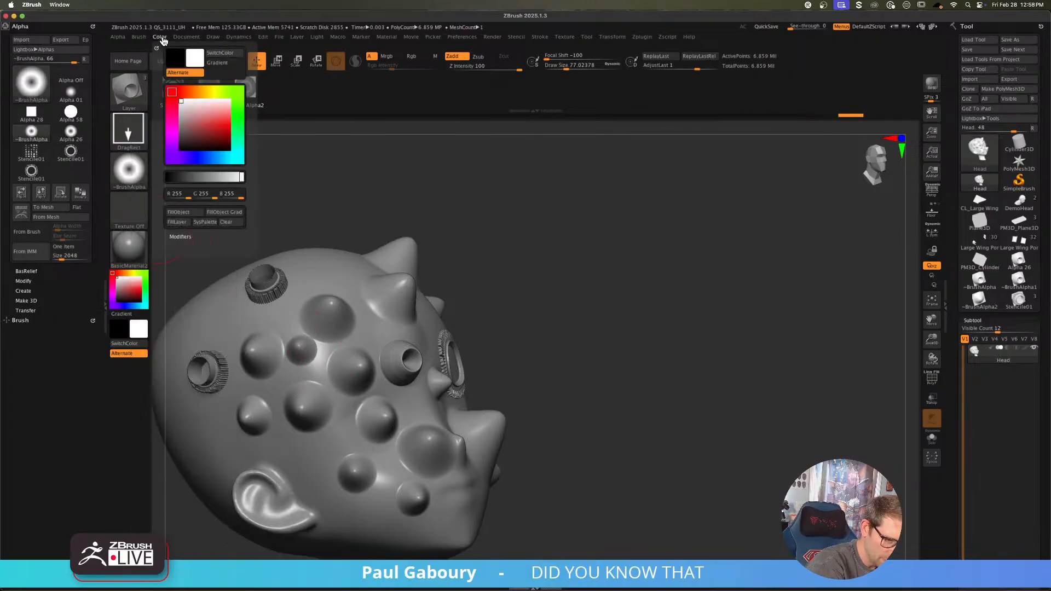
left_click(138, 37)
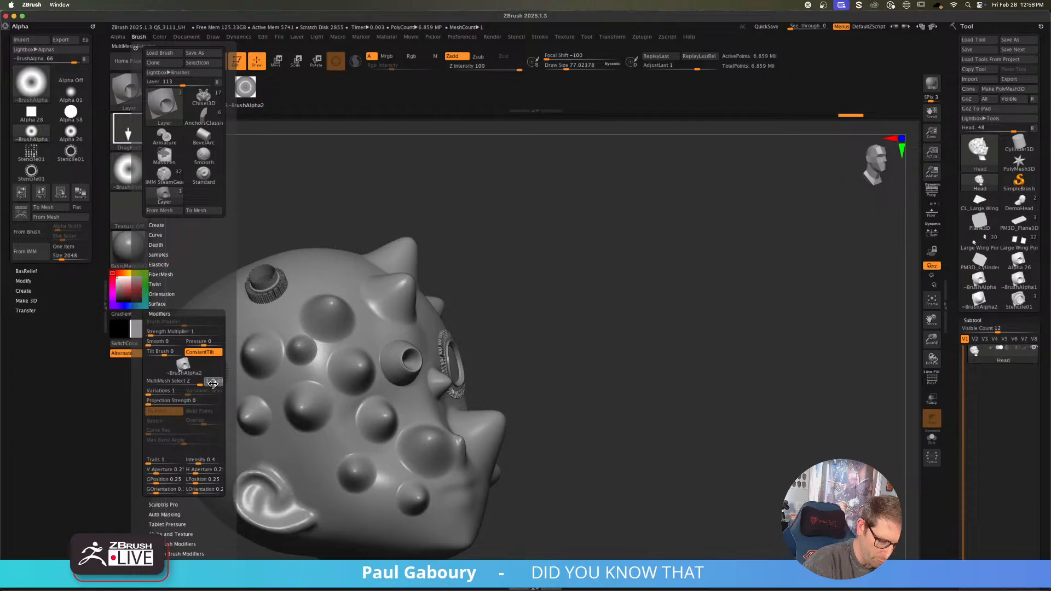
mouse_move(249, 413)
right_mouse_down()
mouse_move(300, 446)
mouse_move(604, 396)
right_mouse_up()
left_click_drag(441, 403, 460, 428)
left_click_drag(401, 352, 420, 378)
left_click_drag(424, 291, 435, 311)
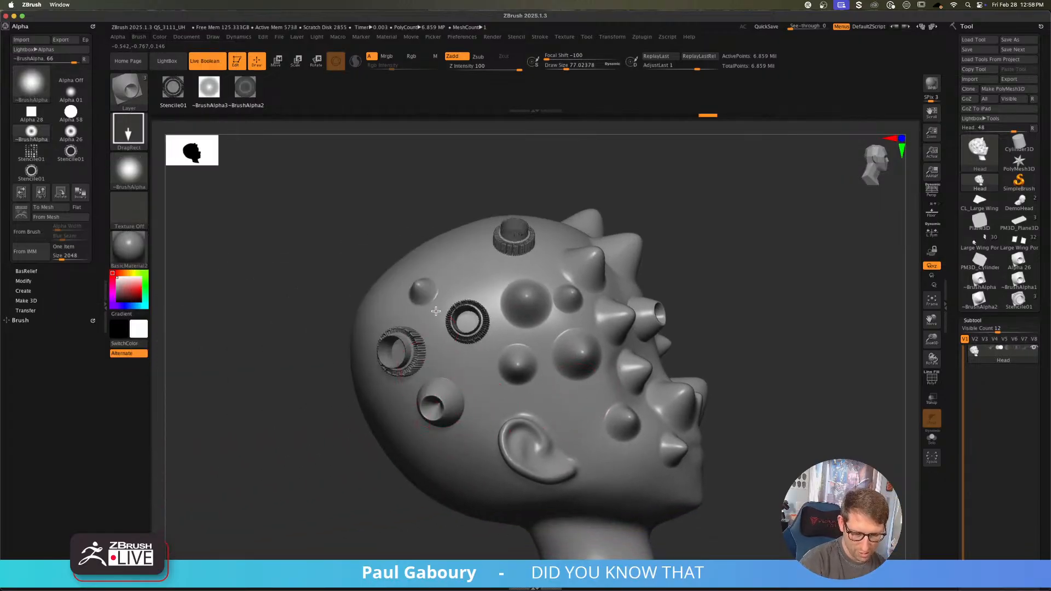
left_click_drag(479, 385, 488, 401)
left_click_drag(468, 444, 475, 465)
Step: Continue stamping the MultiAlpha brush's varied alphas across the back of the head
right_click_drag(475, 467, 515, 451)
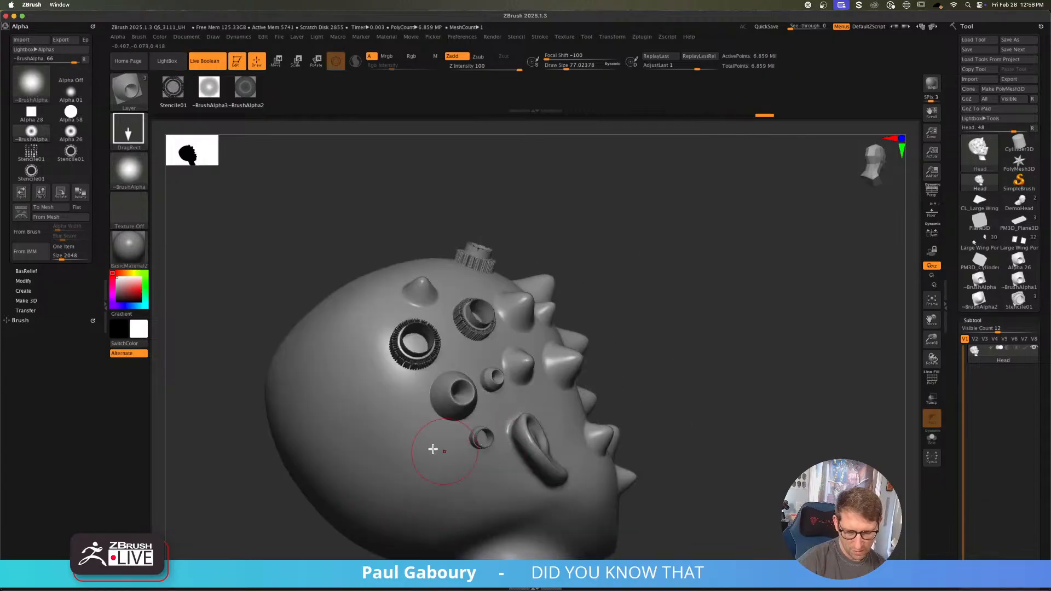
left_click_drag(424, 436, 438, 450)
left_click_drag(356, 408, 375, 430)
left_click_drag(349, 342, 367, 364)
left_click_drag(305, 430, 324, 448)
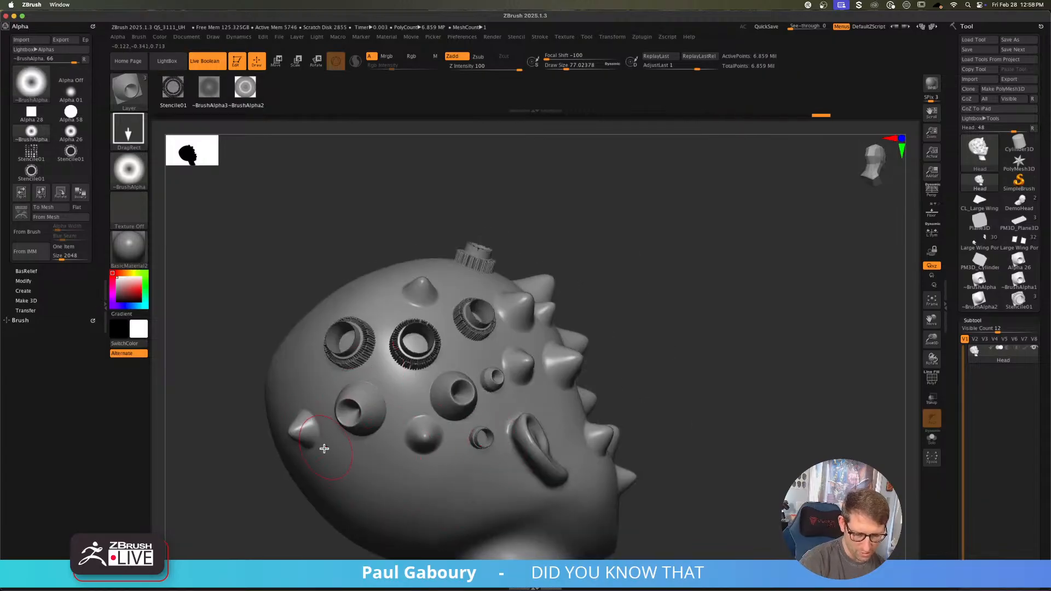
mouse_move(324, 448)
right_mouse_down()
mouse_move(362, 453)
mouse_move(486, 419)
right_mouse_up()
left_click_drag(355, 417, 375, 441)
right_click_drag(392, 417, 471, 396)
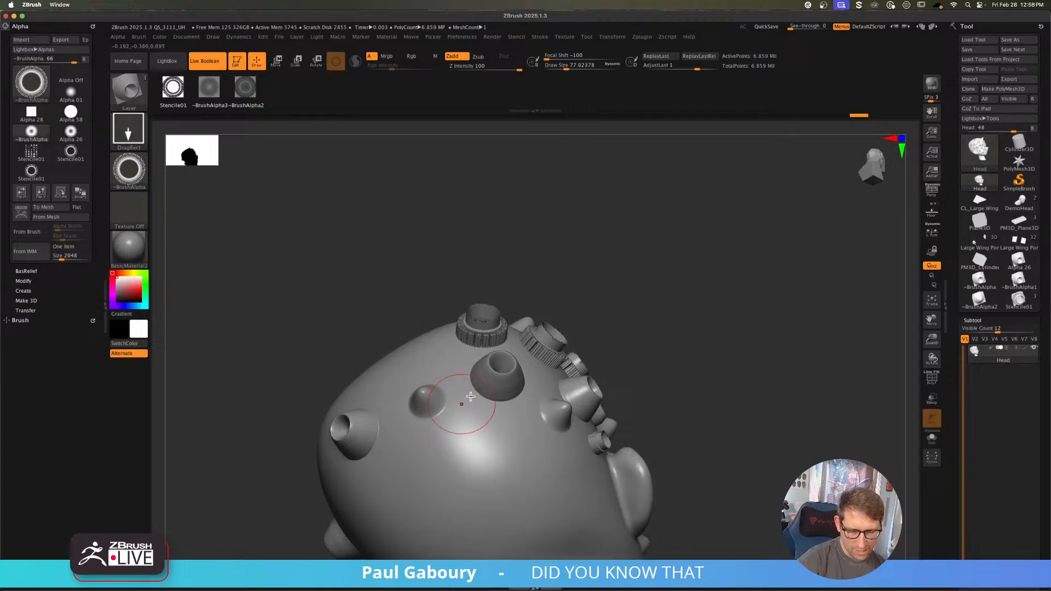
Step: Switch to the Stencile01 gear mesh and examine its side profile with the polyframe displayed
left_click(1018, 300)
right_click_drag(634, 442, 537, 401, "alt")
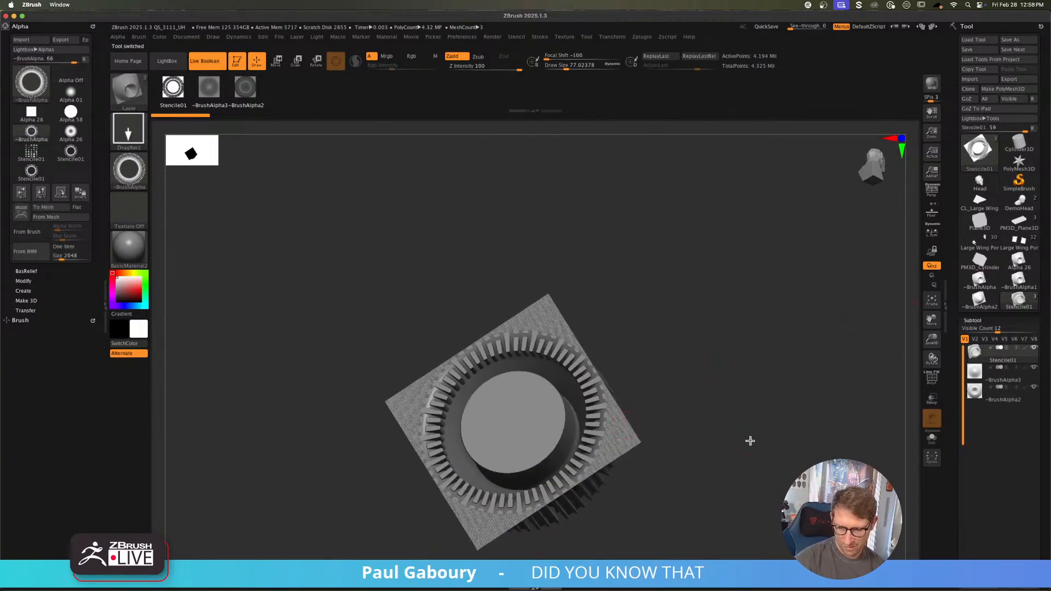
mouse_move(751, 439)
right_mouse_down()
mouse_move(756, 417)
mouse_move(641, 432)
mouse_move(656, 312)
mouse_move(638, 411)
mouse_move(596, 406)
mouse_move(595, 423)
right_mouse_up()
key("shift+f")
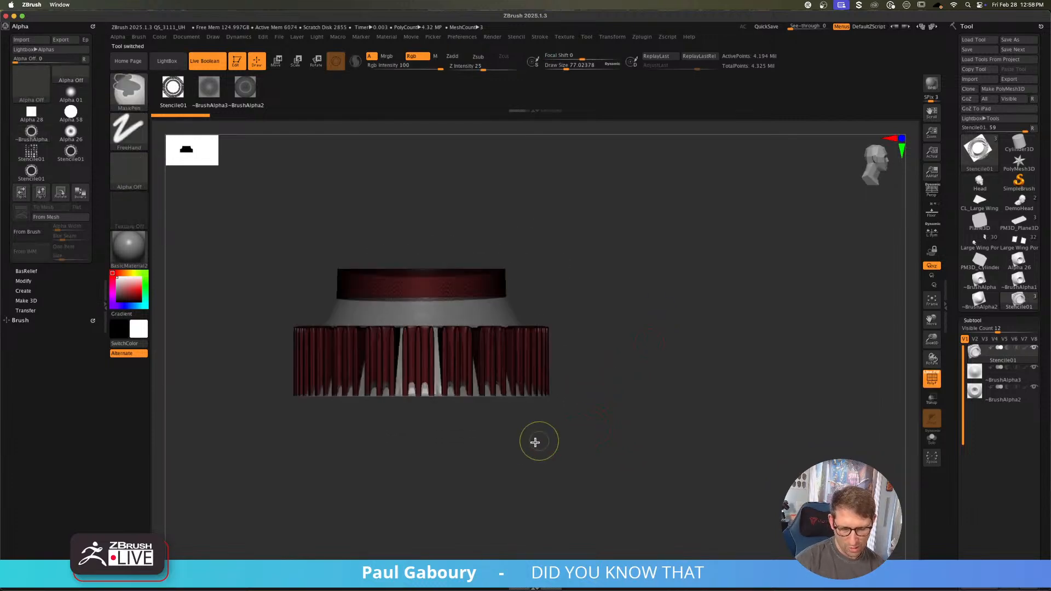
mouse_move(538, 441)
right_mouse_down("ctrl")
mouse_move(580, 514)
mouse_move(504, 469)
right_mouse_up("ctrl")
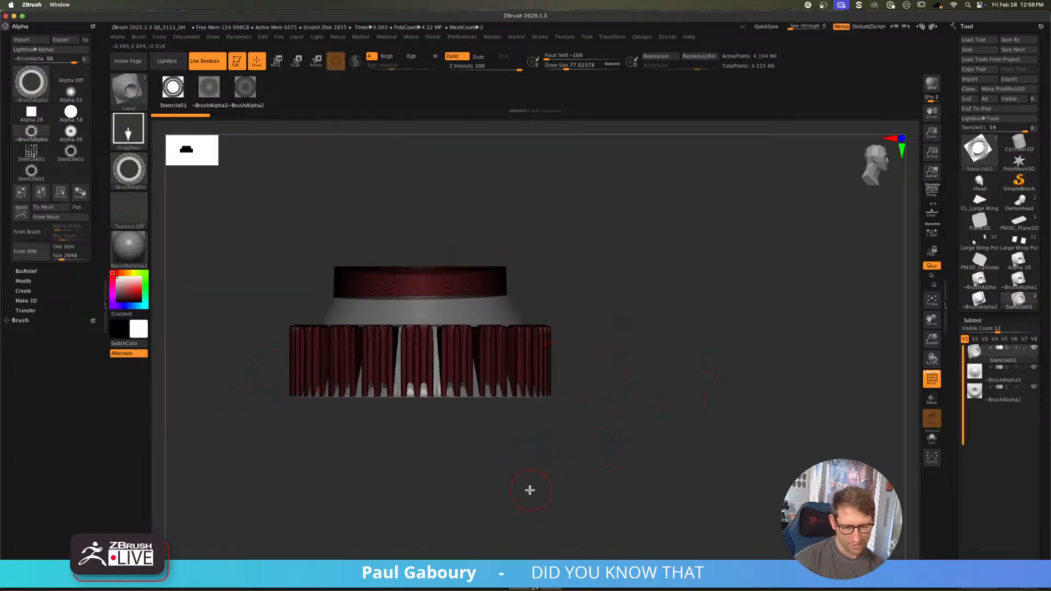
Step: Clip the upper part of the Stencile01 gear mesh flat with a horizontal ClipCurve cut through its toothed section
left_click(129, 91, "ctrl+shift")
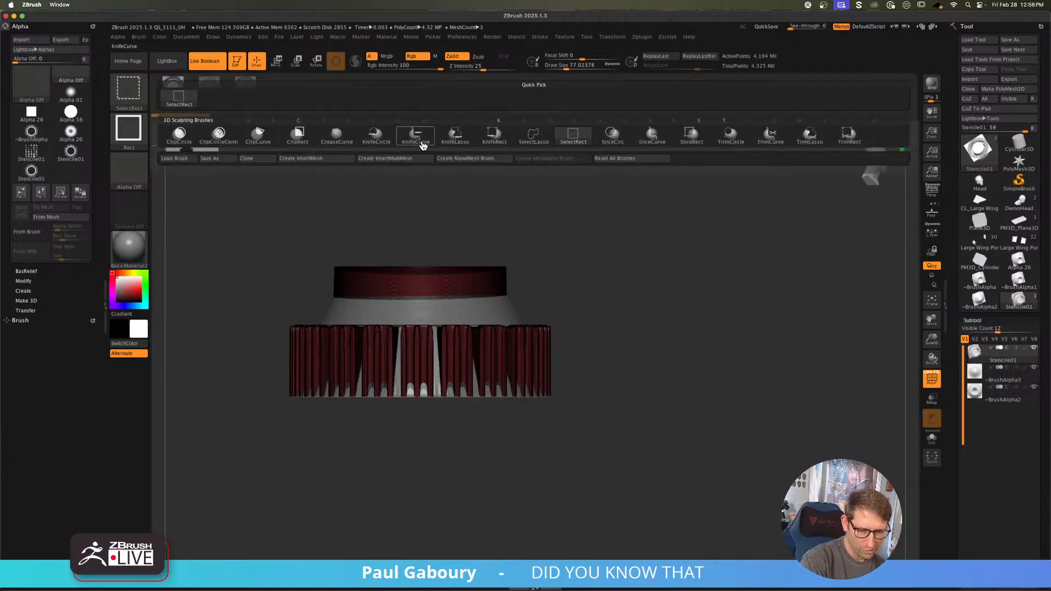
left_click(258, 135)
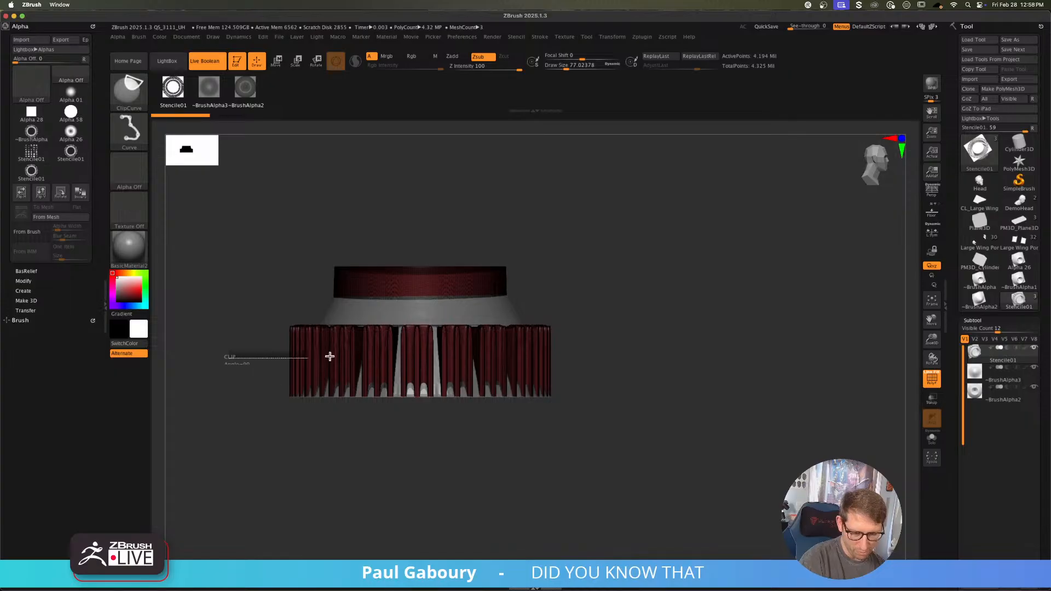
left_click_drag(329, 357, 648, 404, "ctrl+shift")
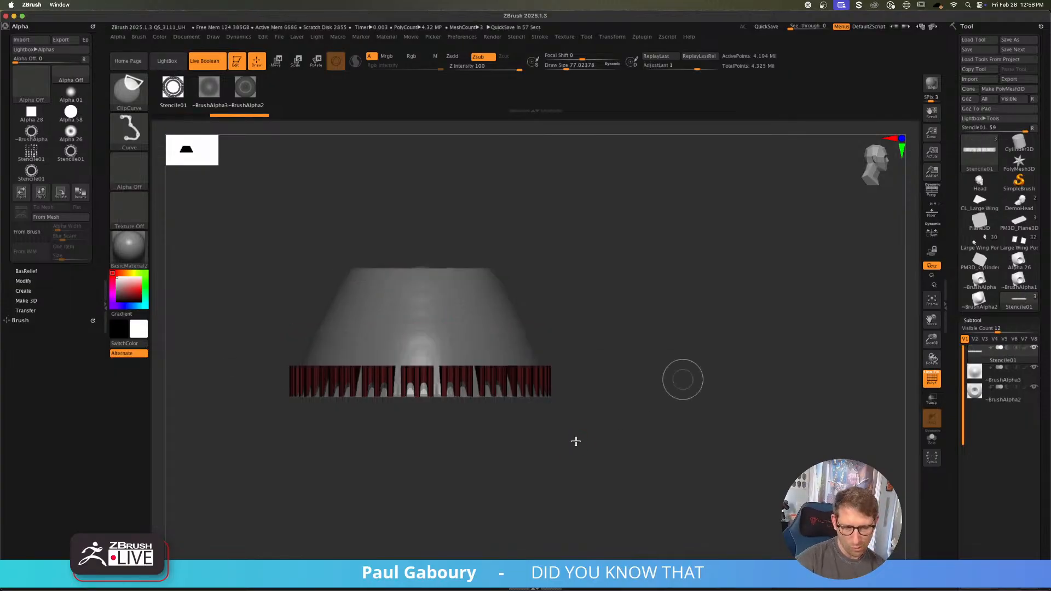
mouse_move(575, 438)
left_mouse_down()
mouse_move(638, 458)
mouse_move(598, 456)
mouse_move(619, 437)
mouse_move(605, 422)
left_mouse_up()
Step: Hide the two ~BrushAlpha subtools and clip the Stencile01 mesh thinner with a second horizontal ClipCurve cut
left_click(1034, 387)
left_click(1034, 367)
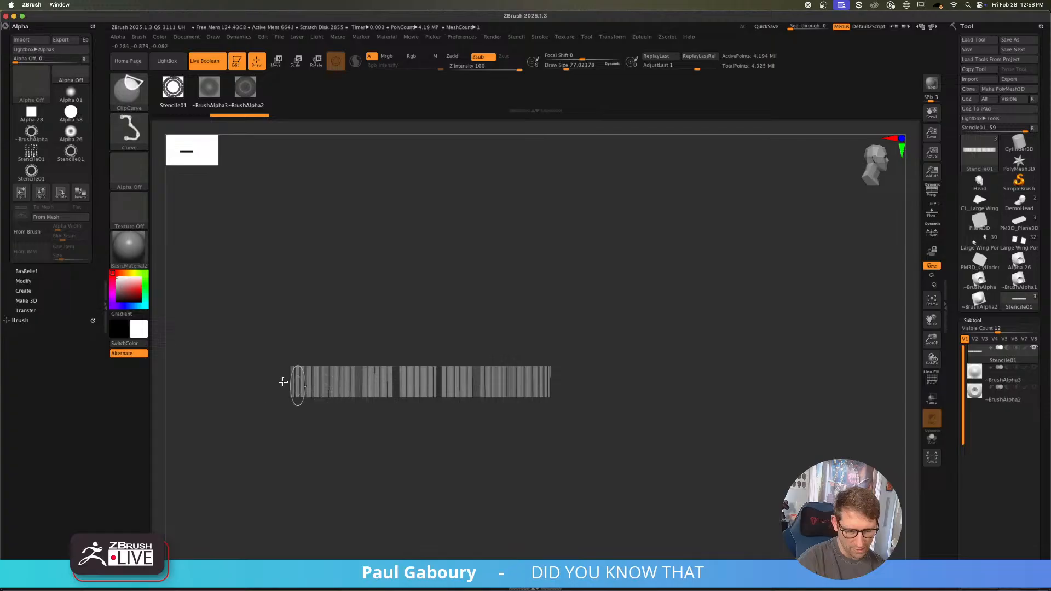
left_click_drag(283, 381, 679, 383)
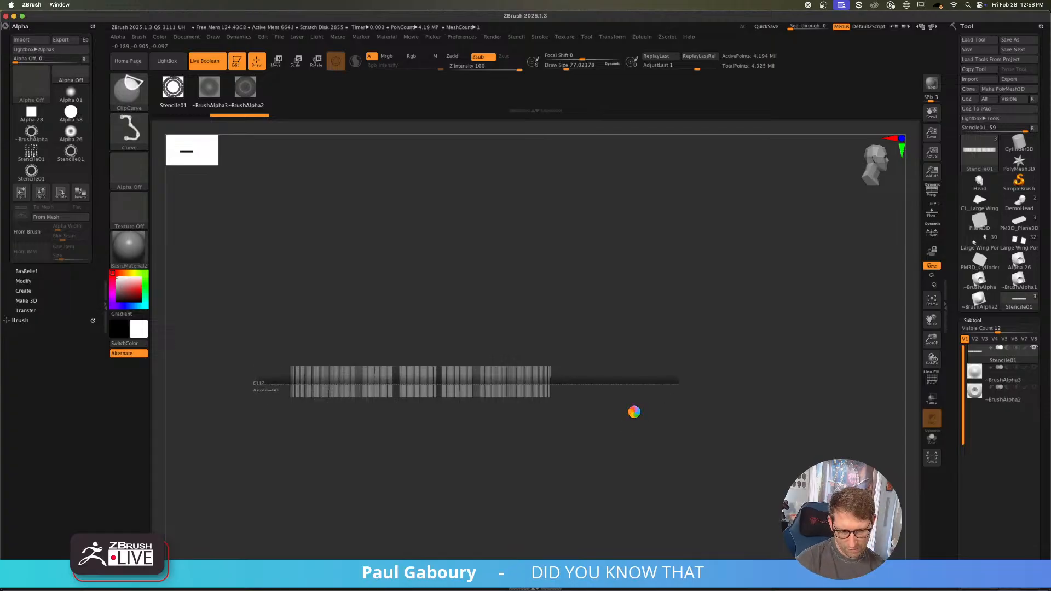
left_click_drag(631, 412, 623, 462)
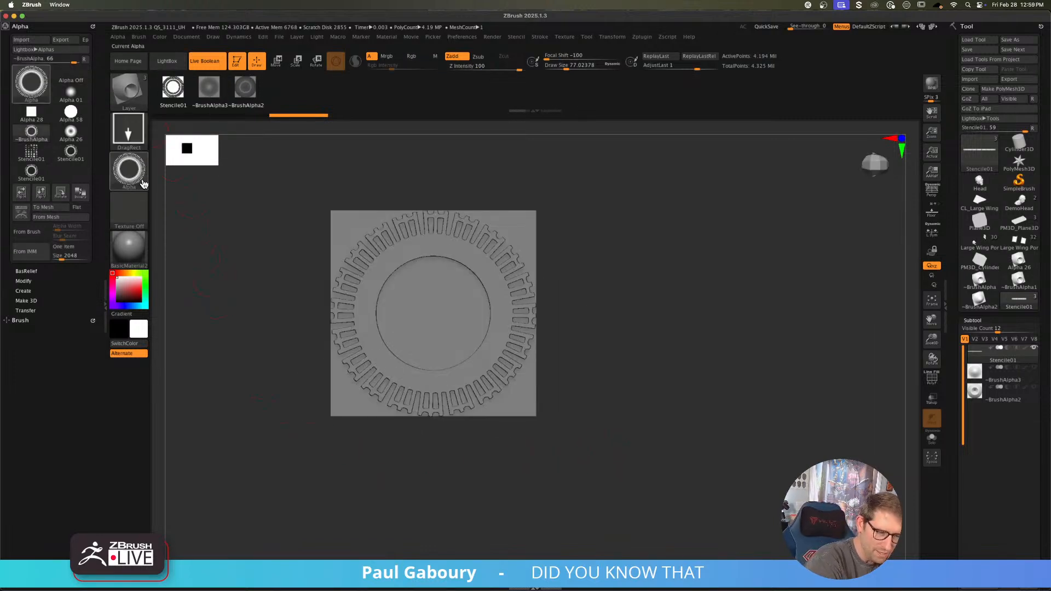
Step: Generate an alpha from the gear mesh at map size 512 and add the mesh to the current brush's alphas
left_click(59, 218)
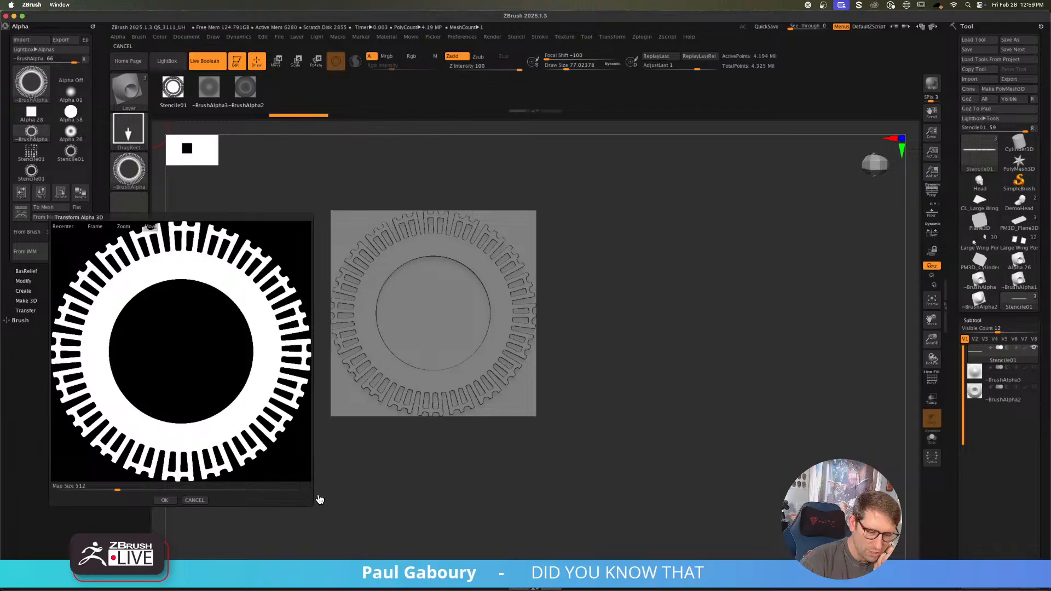
left_click(164, 501)
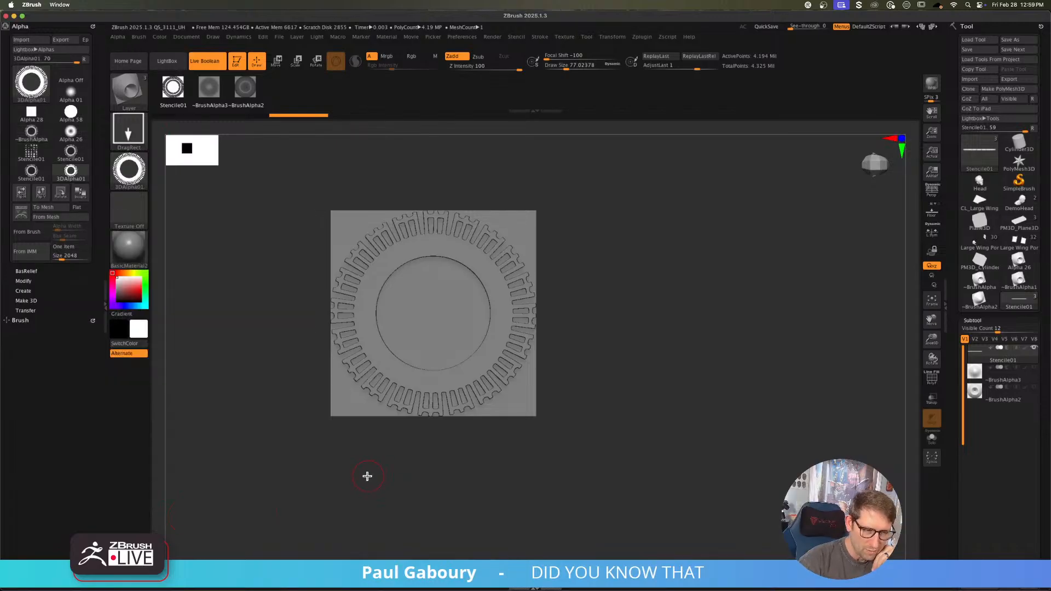
left_click(139, 38)
left_click(163, 230)
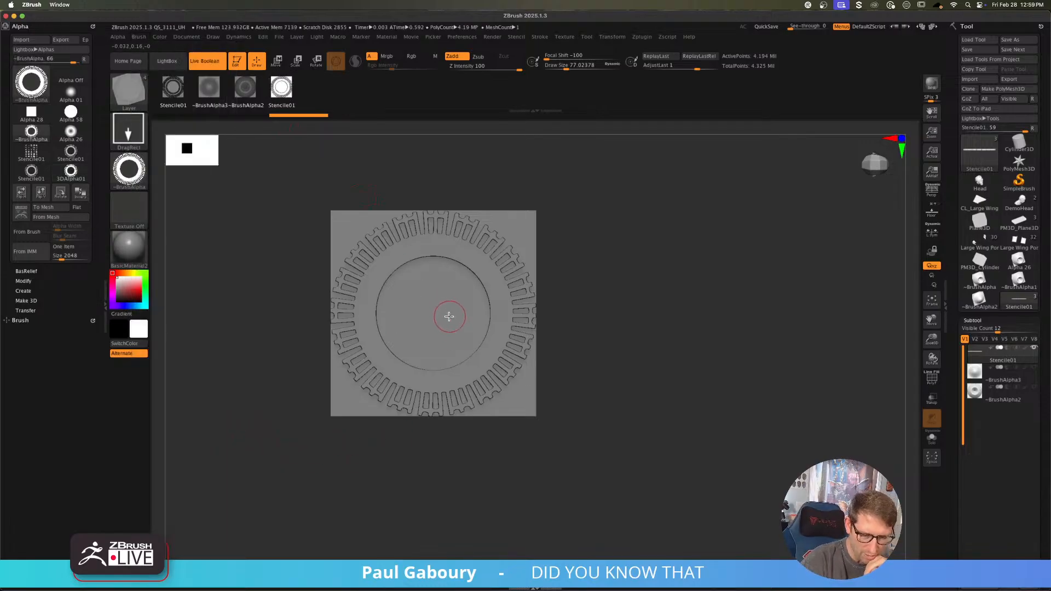
Step: Stamp the brush's varied alphas on the gear plane, setting Z Intensity to 49 and then 88 between stamps
left_click_drag(448, 317, 476, 349)
mouse_move(490, 422)
left_mouse_down()
mouse_move(501, 381)
mouse_move(496, 410)
left_mouse_up()
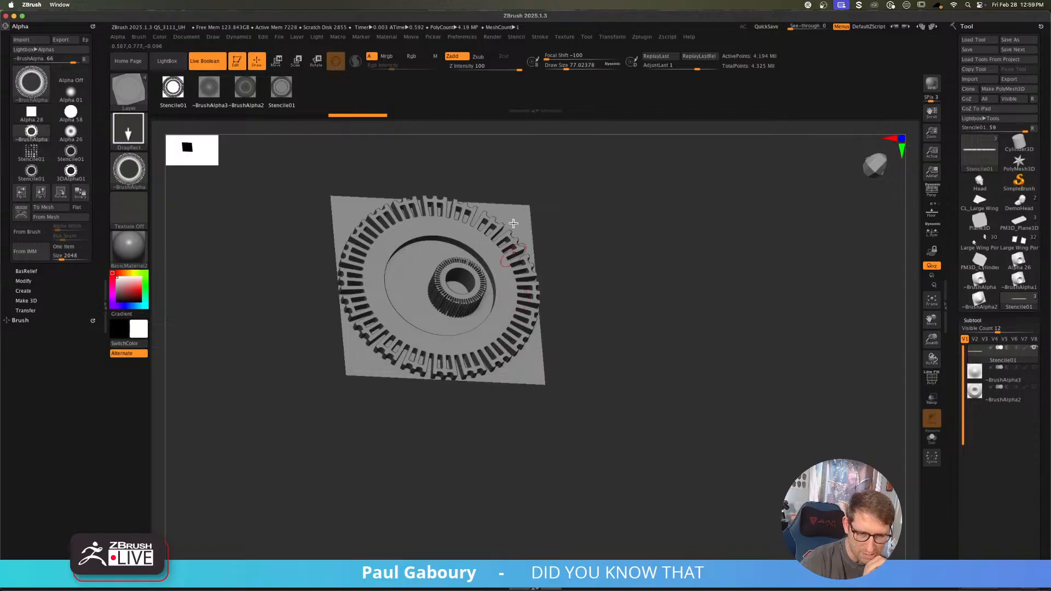
left_click_drag(519, 69, 498, 67)
left_click_drag(410, 282, 417, 290)
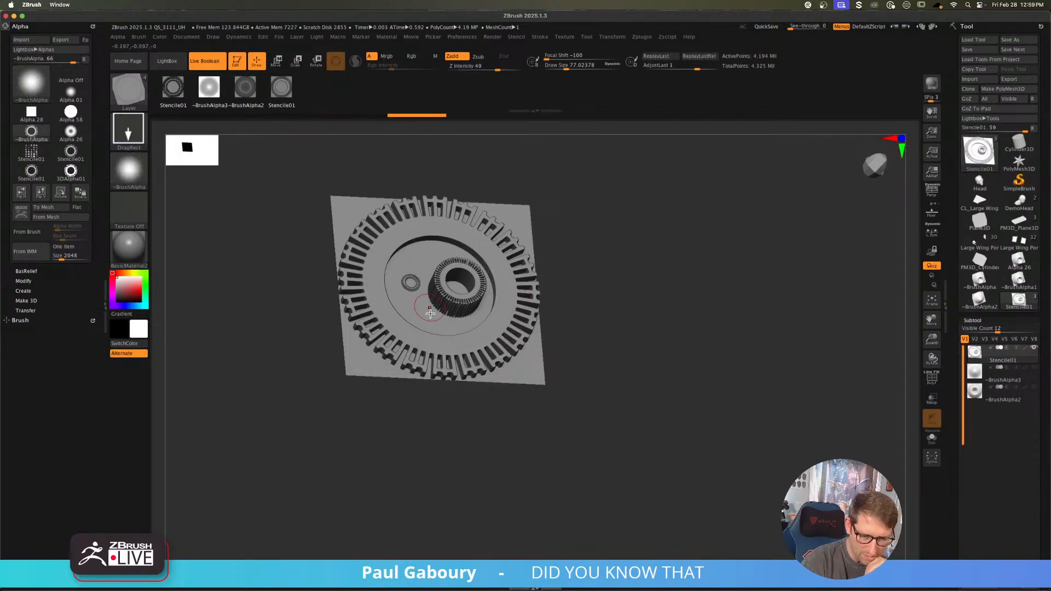
mouse_move(420, 446)
left_mouse_down()
mouse_move(422, 478)
mouse_move(422, 444)
left_mouse_up()
left_click(514, 66)
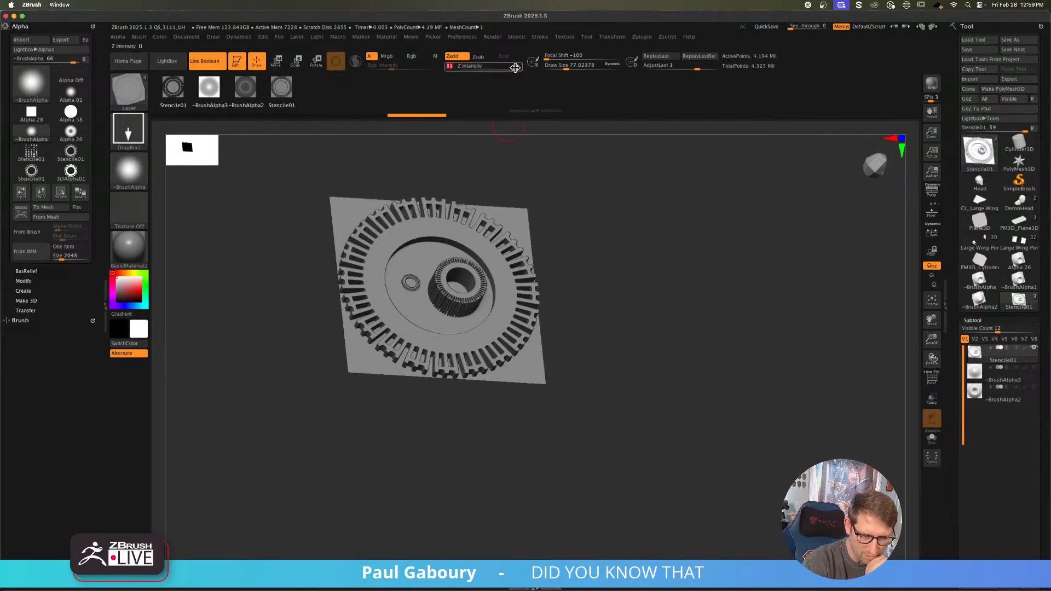
left_click_drag(540, 376, 541, 378)
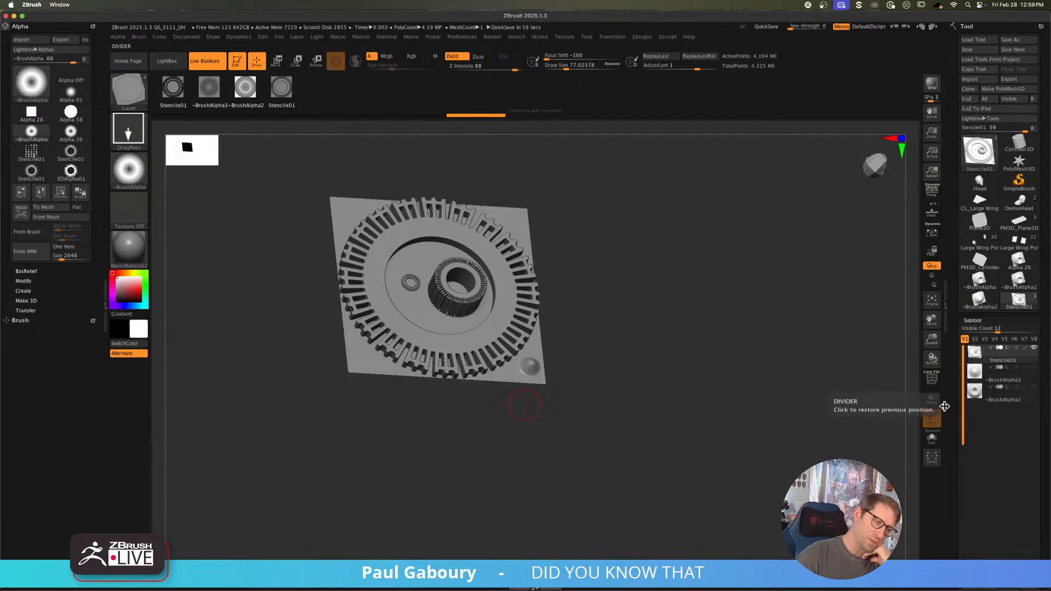
Step: Locate the Create MultiAlpha Brush command in the brush creation options and inspect the stamped gear plane with its polyframe
left_click(138, 36)
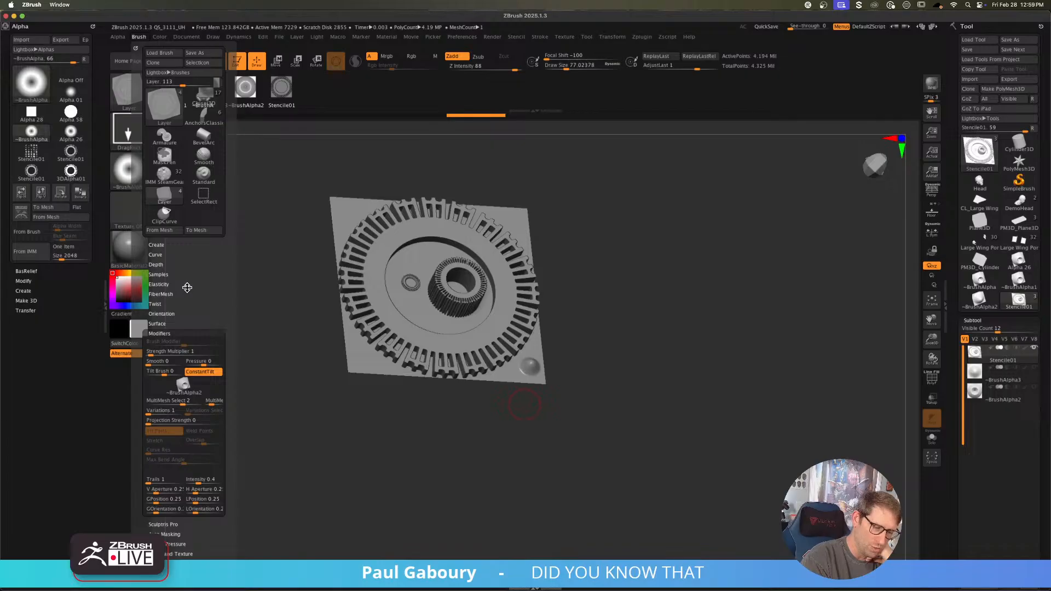
left_click(159, 245)
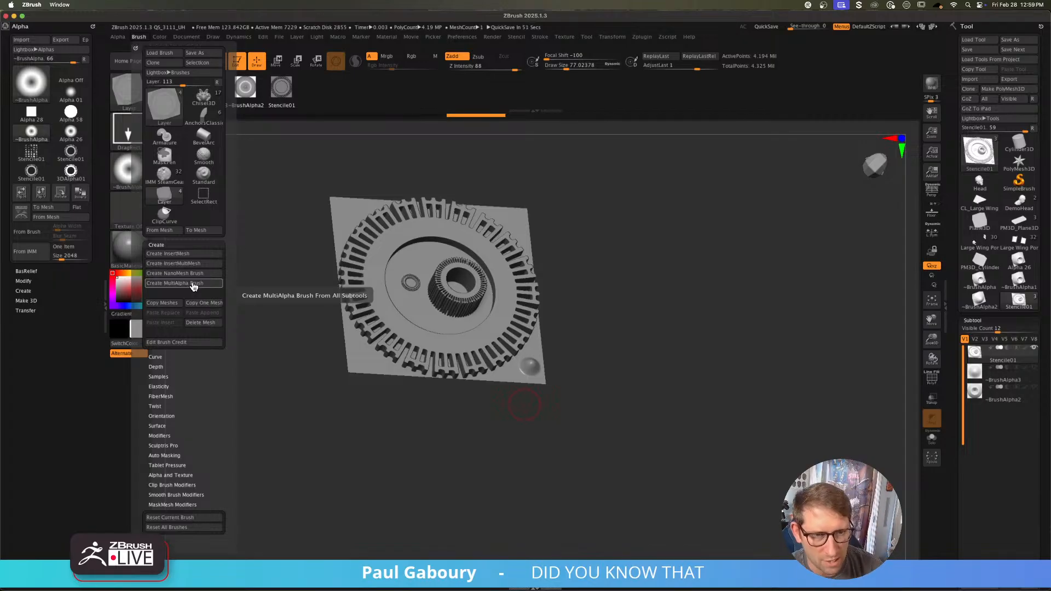
left_click(193, 284)
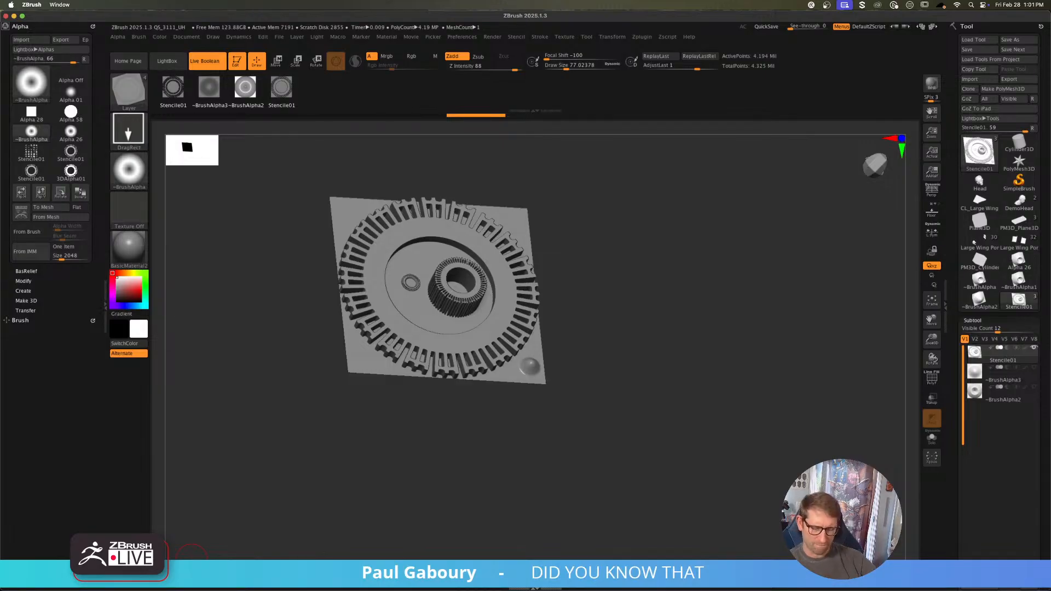
left_click_drag(679, 428, 734, 449)
key("shift+f")
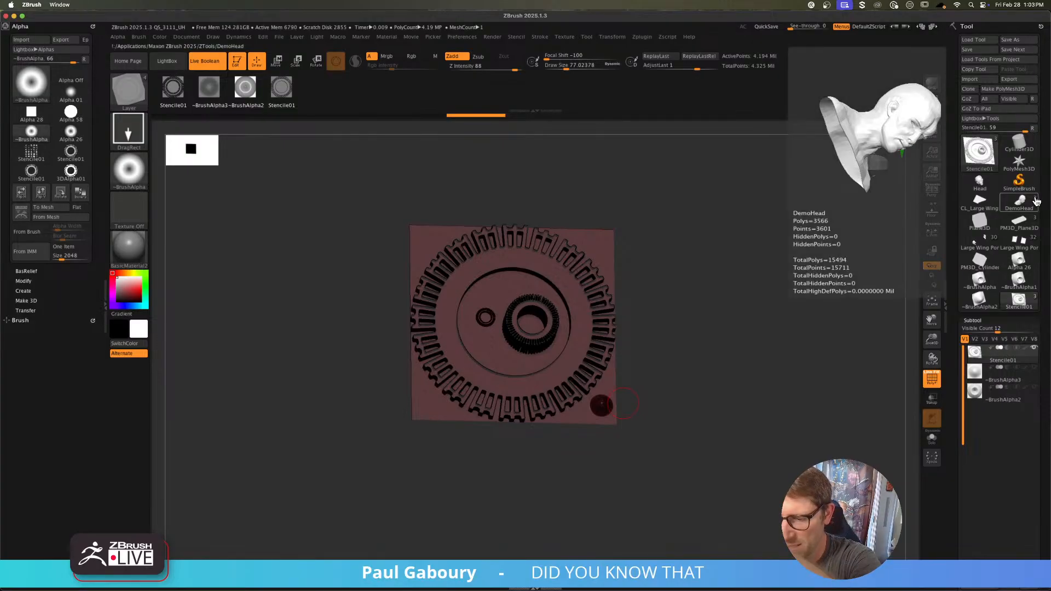
Step: Switch to the Plane3D primitive, convert it to a PolyMesh3D and align it to a straight front view
left_click(980, 151)
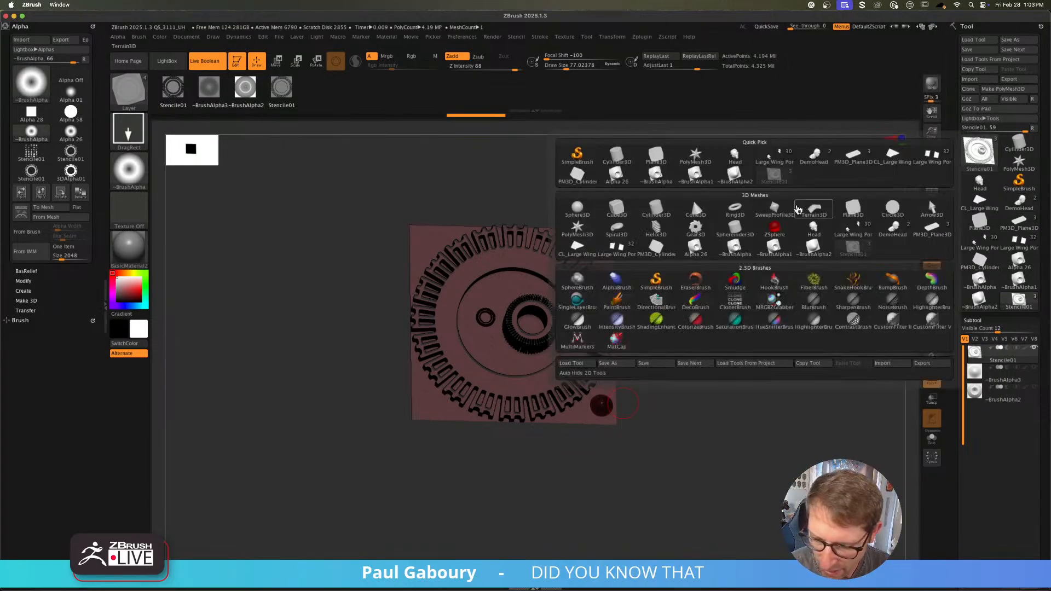
left_click(655, 156)
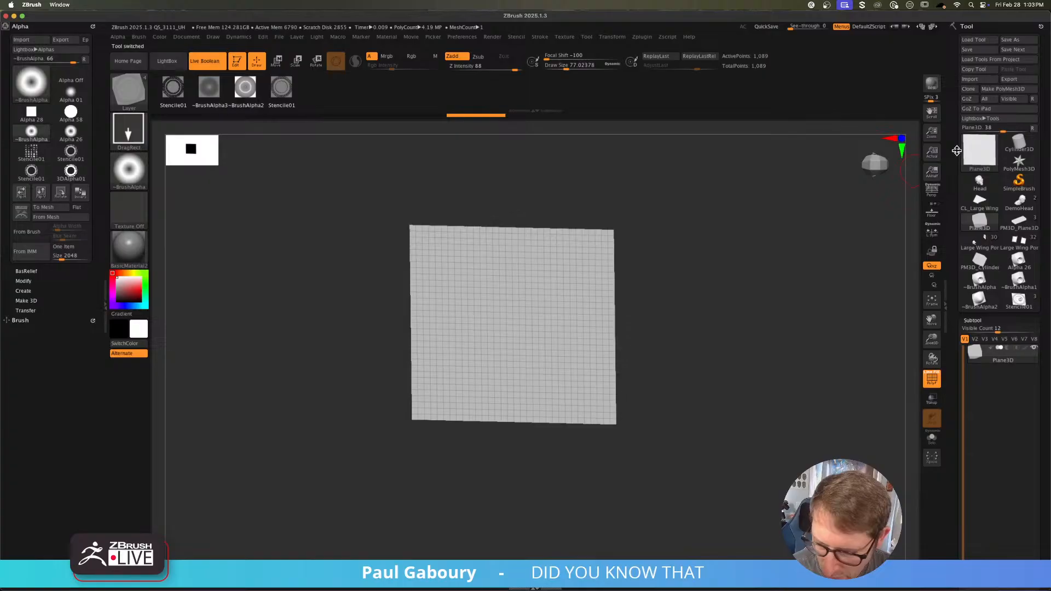
left_click(1011, 93)
right_click_drag(713, 316, 699, 331, "shift")
key("shift")
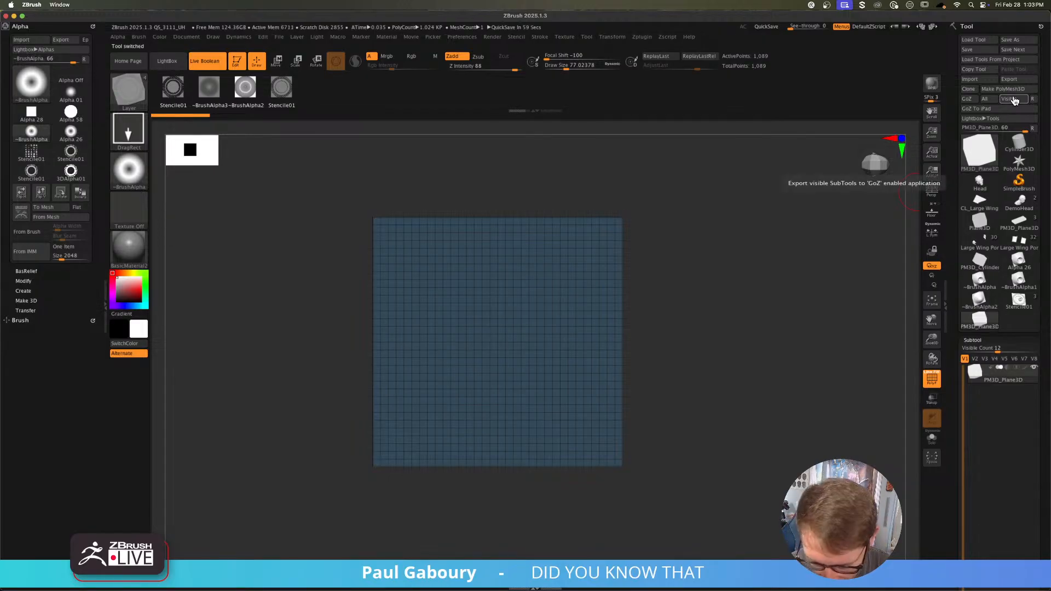
Step: Set the draw size to 56 and subdivide the plane twice, checking the denser mesh with the polyframe
key("s")
left_click(695, 361)
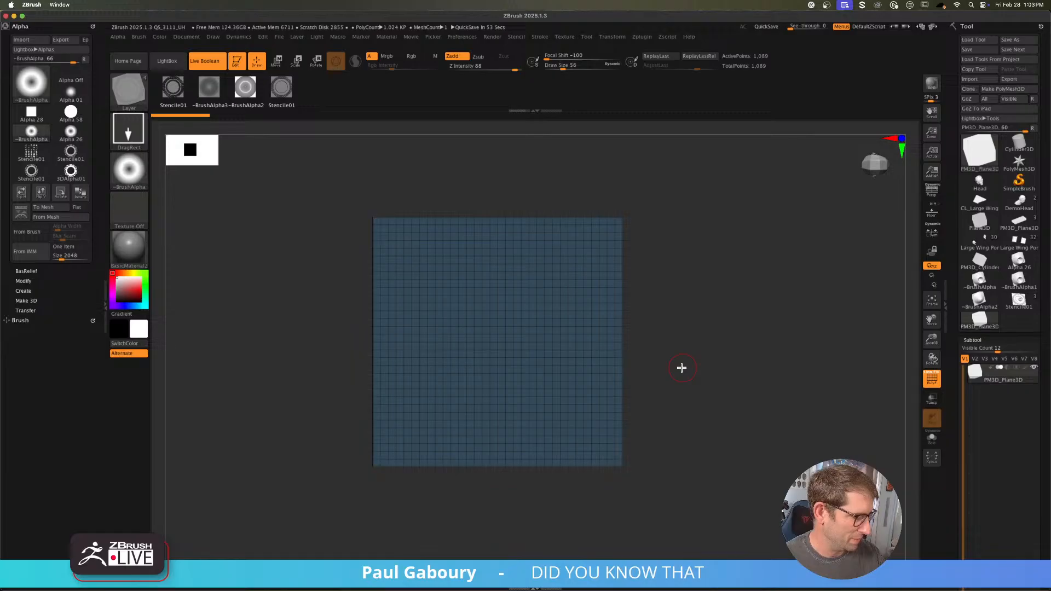
key("ctrl")
key("ctrl+d")
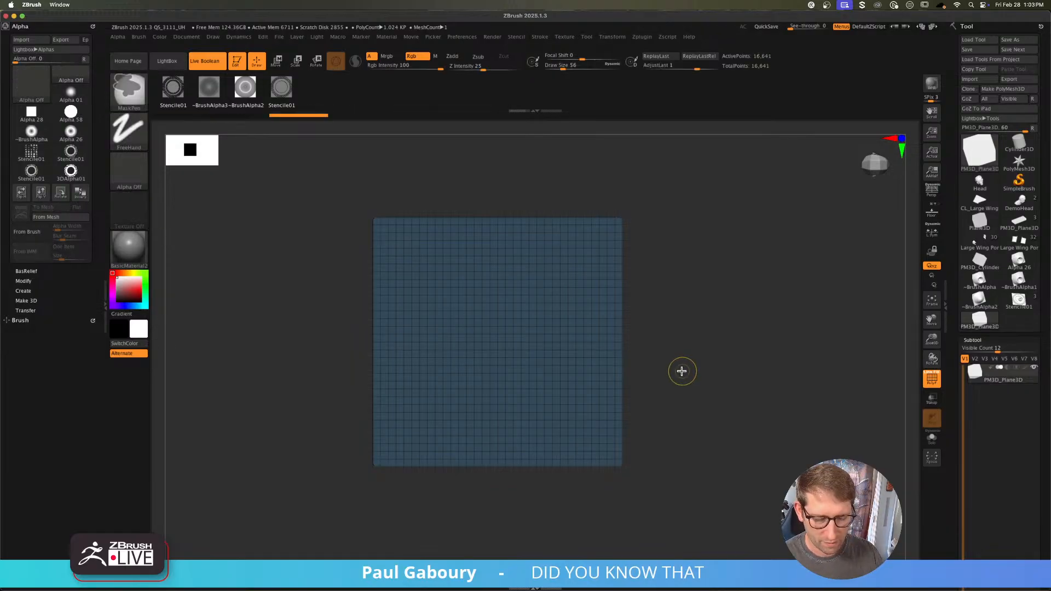
key("shift+f")
key("shift+f")
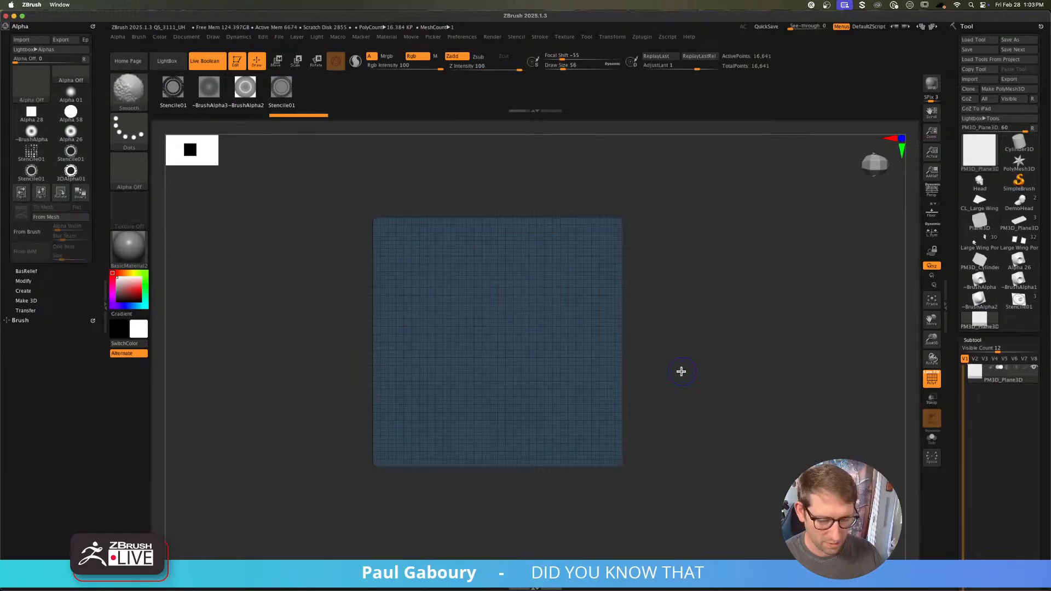
Step: Import Antarctica.jpeg from the Desktop as a texture, select it and add it to Spotlight
left_click(564, 37)
left_click(586, 97)
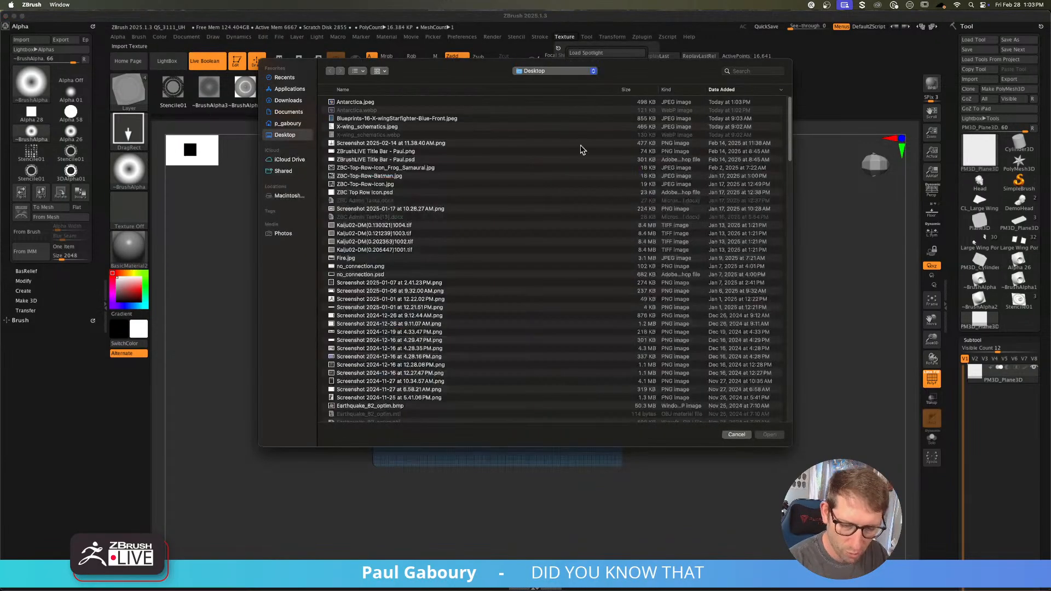
double_click(355, 102)
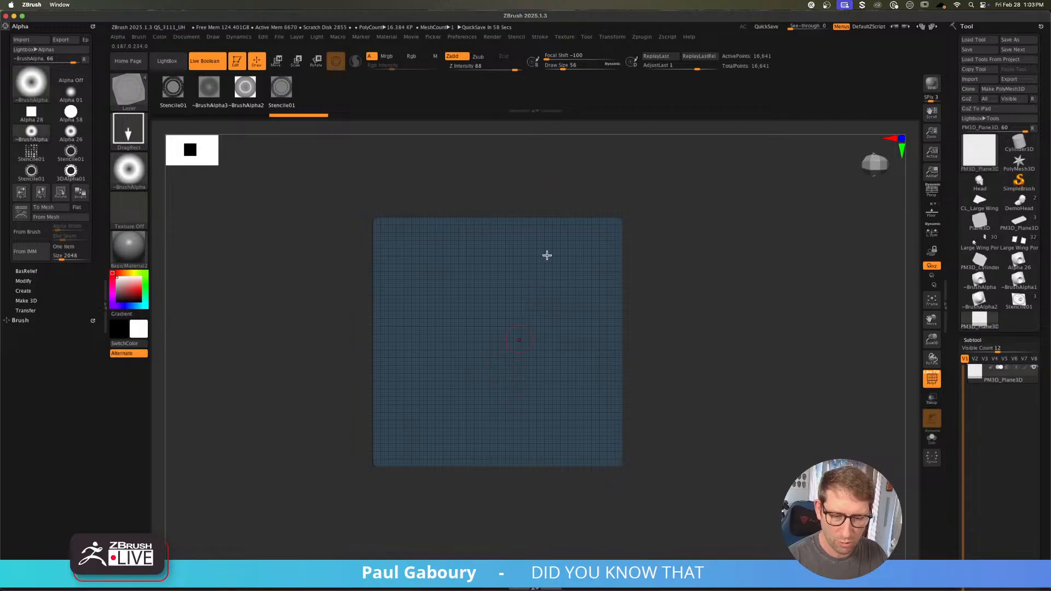
left_click(565, 37)
left_click(587, 183)
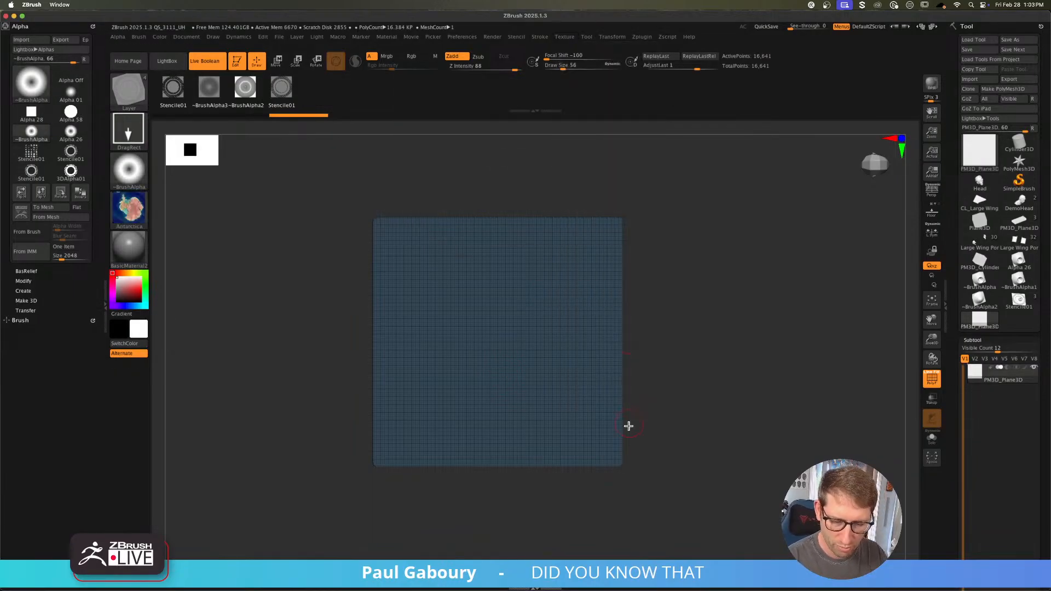
left_click(565, 37)
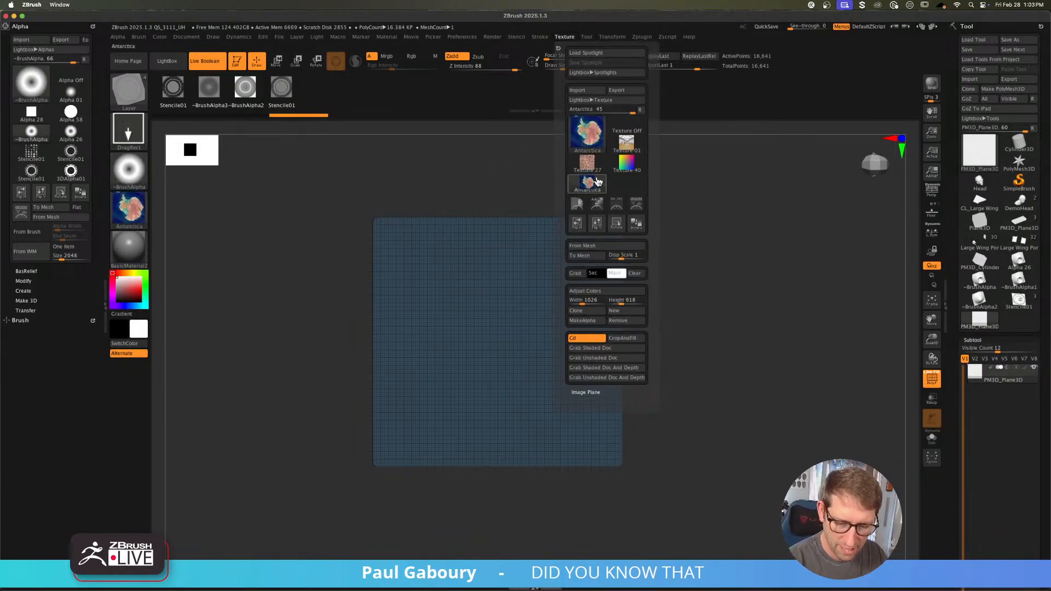
left_click(637, 206)
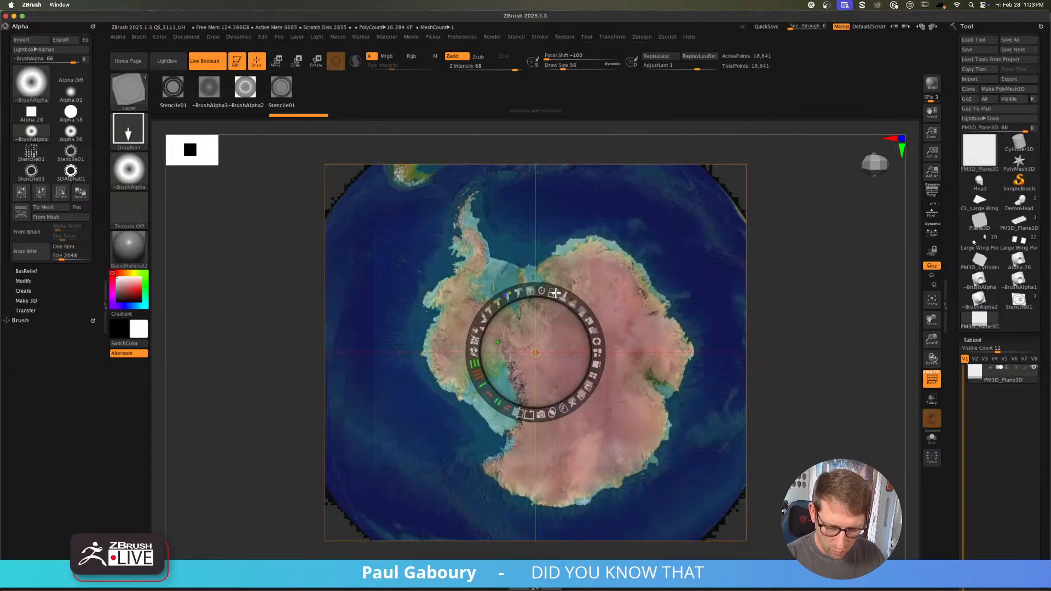
Step: Scale down the Antarctica image in Spotlight and position it so it covers the plane
left_click_drag(556, 294, 506, 298)
left_click_drag(561, 339, 518, 323)
left_click_drag(510, 278, 543, 366)
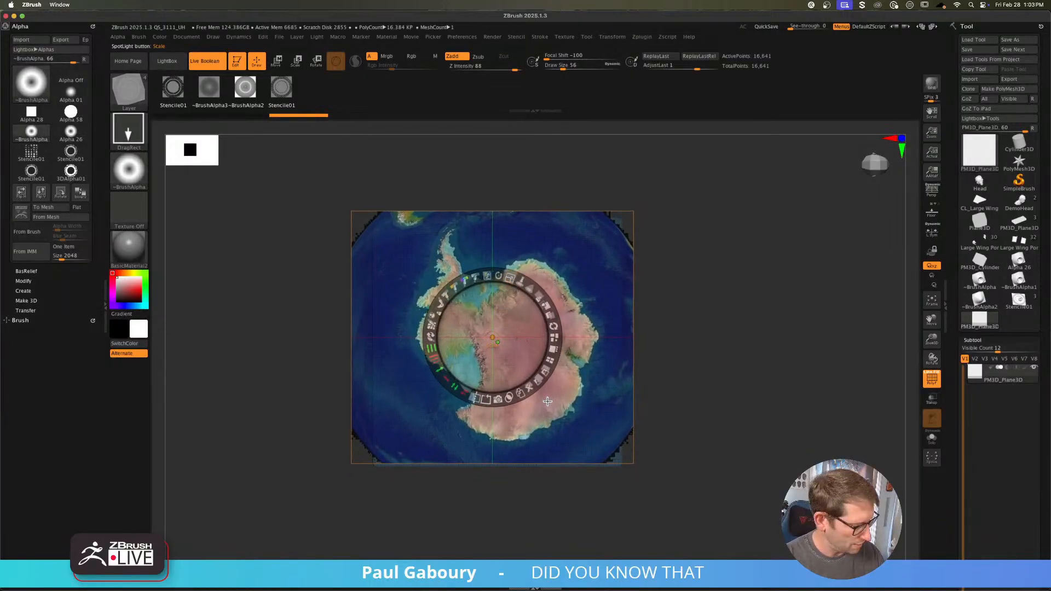
Step: Choose the Paint brush, adjust the Spotlight image's fade and set the draw size to about 46
key("b")
key("p")
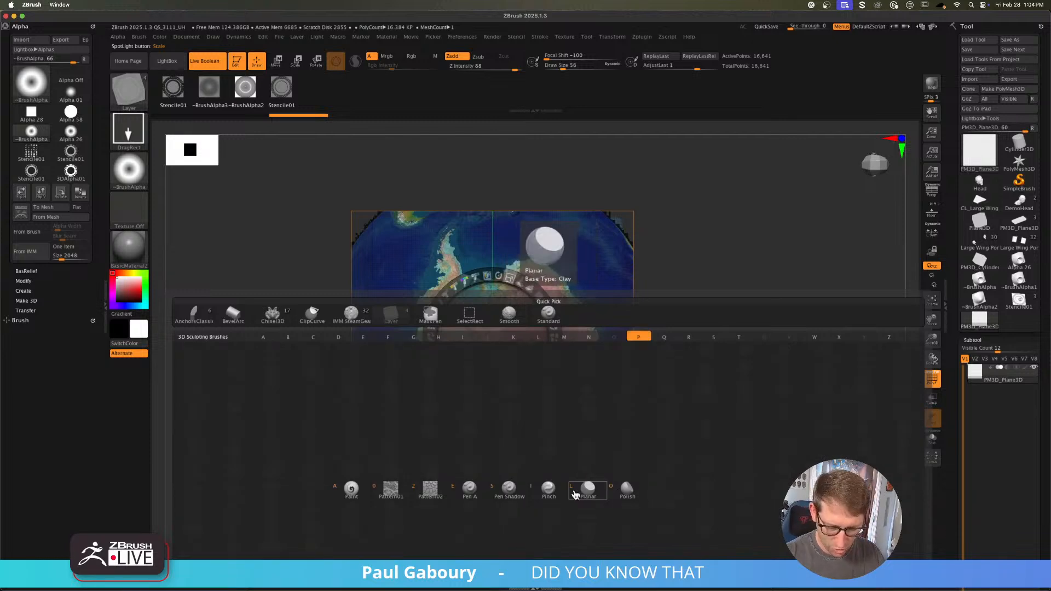
left_click(352, 490)
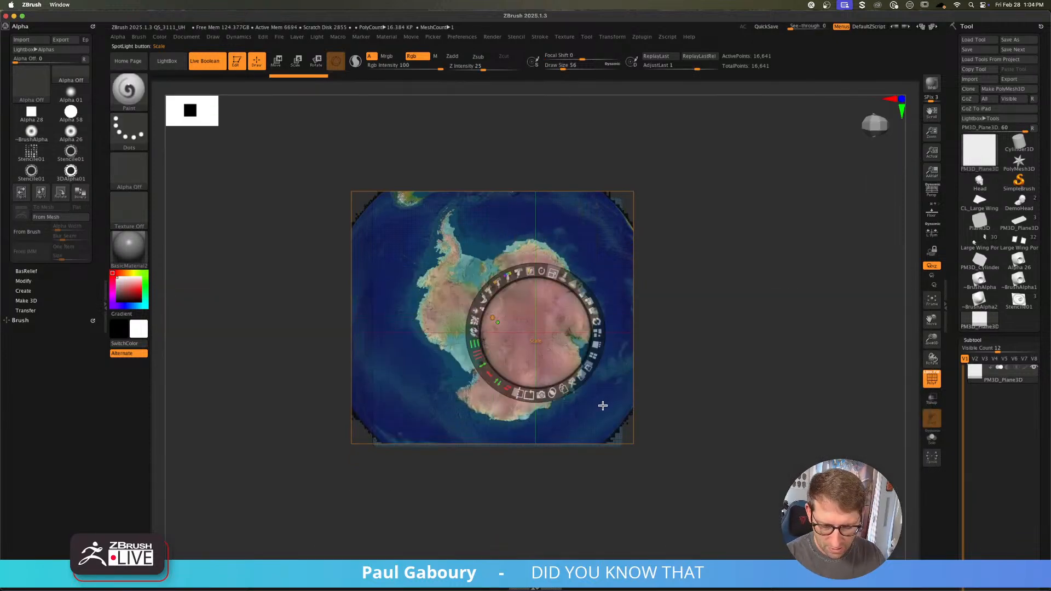
left_click_drag(574, 279, 579, 317)
key("s")
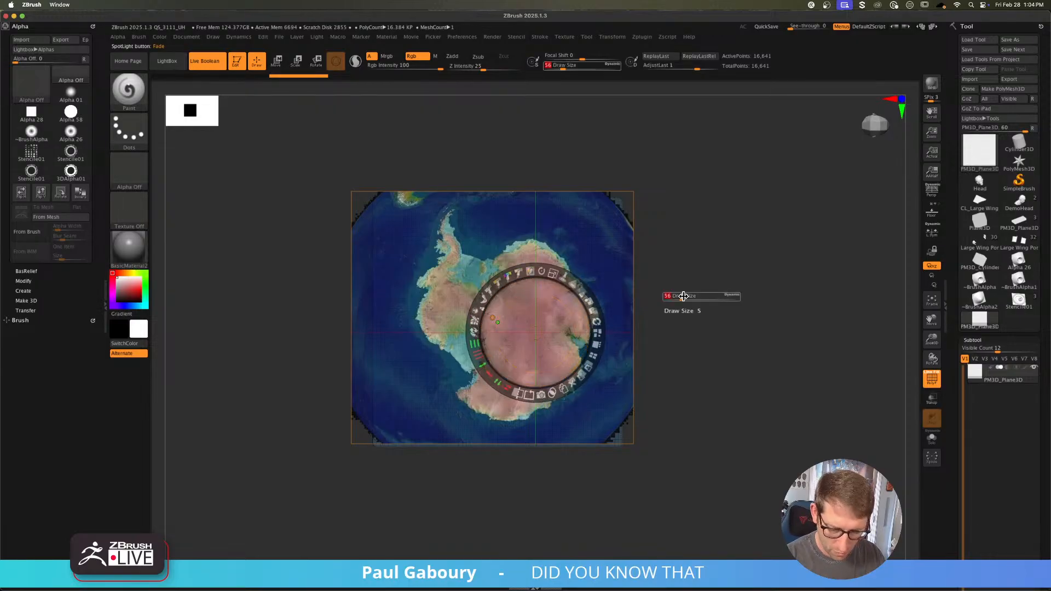
mouse_move(662, 299)
left_mouse_down()
mouse_move(699, 299)
mouse_move(676, 295)
left_mouse_up()
Step: Leave Spotlight editing and paint the projected Antarctica continent onto the plane with the polyframe hidden
key("z")
mouse_move(503, 370)
left_mouse_down()
mouse_move(555, 307)
mouse_move(538, 312)
mouse_move(555, 332)
mouse_move(573, 283)
mouse_move(470, 351)
mouse_move(409, 368)
mouse_move(405, 329)
mouse_move(452, 219)
mouse_move(425, 254)
mouse_move(474, 335)
mouse_move(584, 324)
mouse_move(540, 433)
mouse_move(597, 314)
mouse_move(496, 440)
mouse_move(612, 370)
mouse_move(599, 458)
left_mouse_up()
key("shift+f")
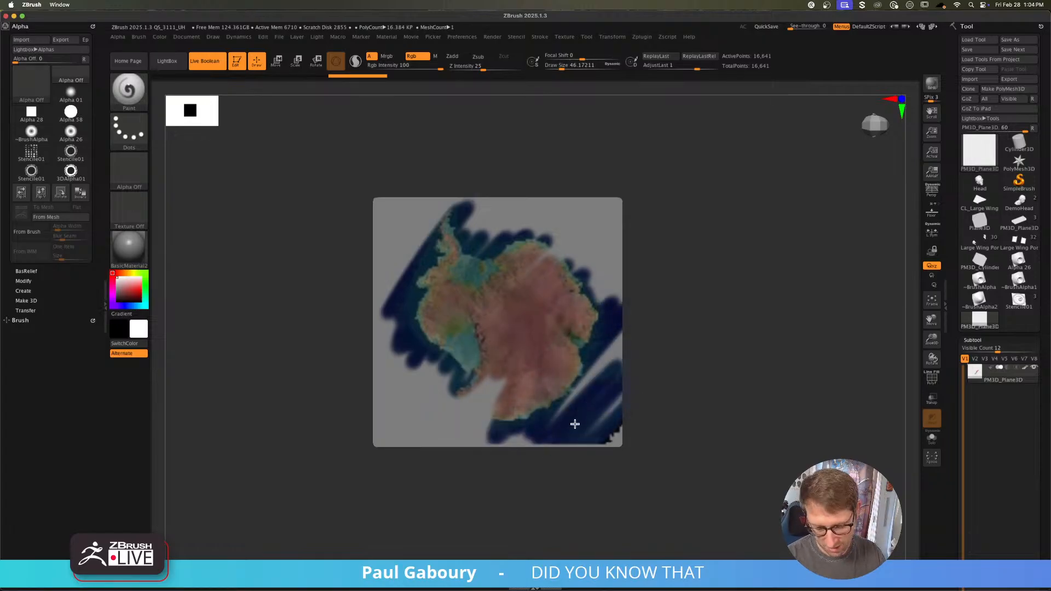
left_click_drag(575, 424, 632, 339)
mouse_move(563, 399)
left_mouse_down()
mouse_move(520, 438)
mouse_move(458, 429)
mouse_move(481, 427)
left_mouse_up()
Step: Enlarge the draw size to about 217, paint the remaining ocean areas onto the plane and subdivide it once more
key("s")
mouse_move(499, 390)
left_mouse_down()
mouse_move(575, 361)
mouse_move(610, 364)
mouse_move(617, 432)
left_mouse_up()
mouse_move(529, 424)
left_mouse_down()
mouse_move(449, 387)
mouse_move(387, 406)
mouse_move(364, 377)
mouse_move(387, 285)
mouse_move(439, 169)
mouse_move(413, 157)
left_mouse_up()
key("ctrl")
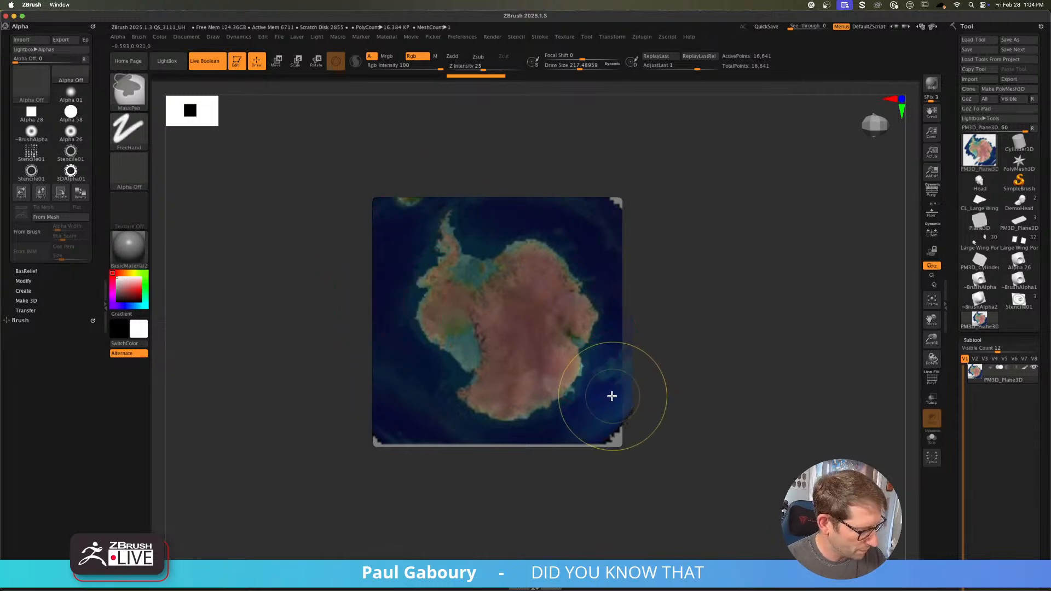
key("ctrl+d")
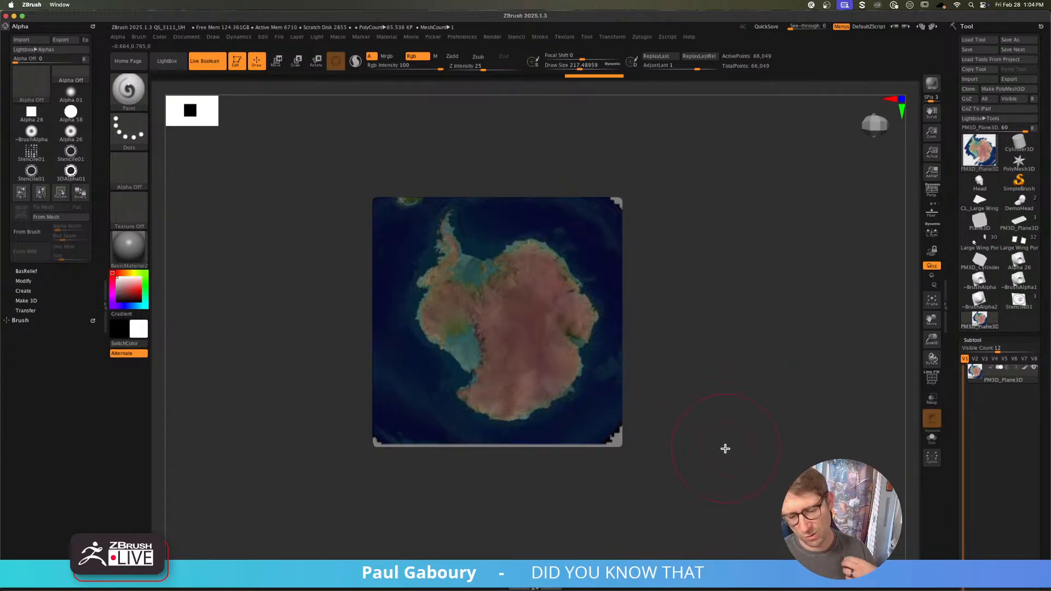
Step: Show the polyframe, try to generate the plane's polypaint from its polygroups, and undo that
key("shift+f")
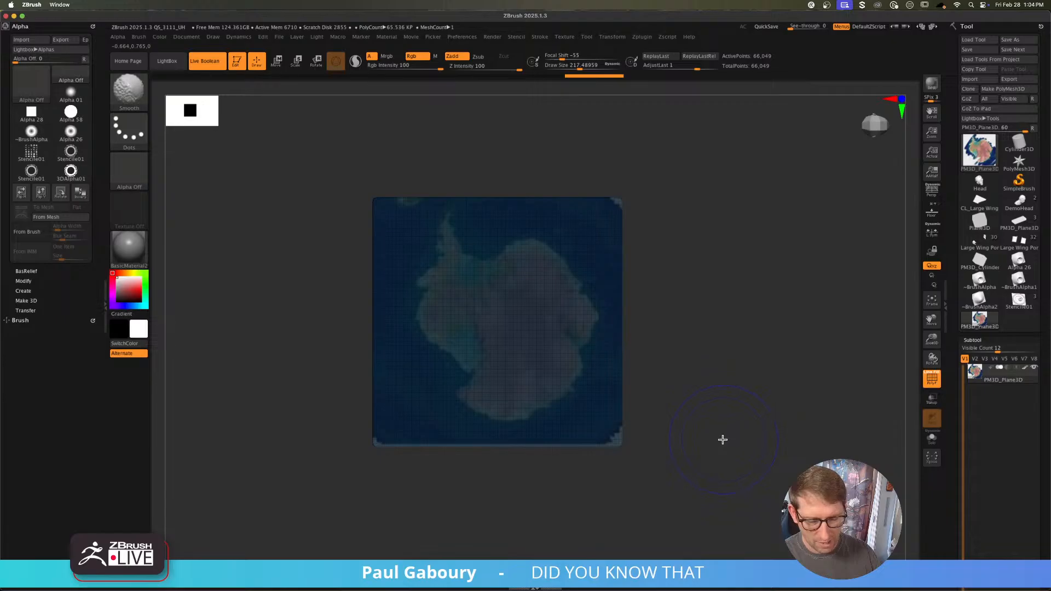
left_click(980, 341)
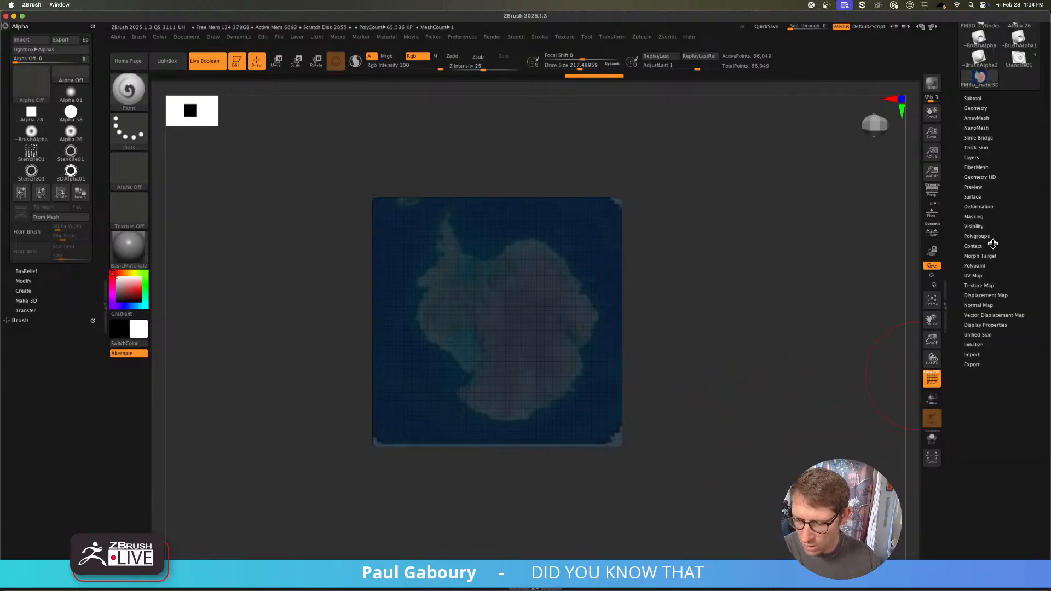
left_click(980, 266)
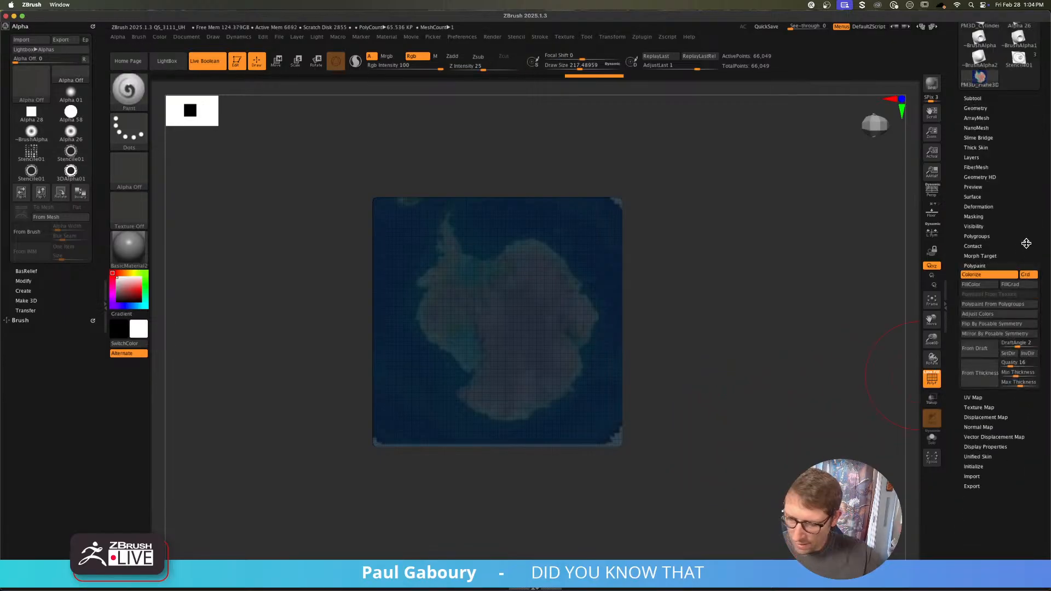
left_click(993, 304)
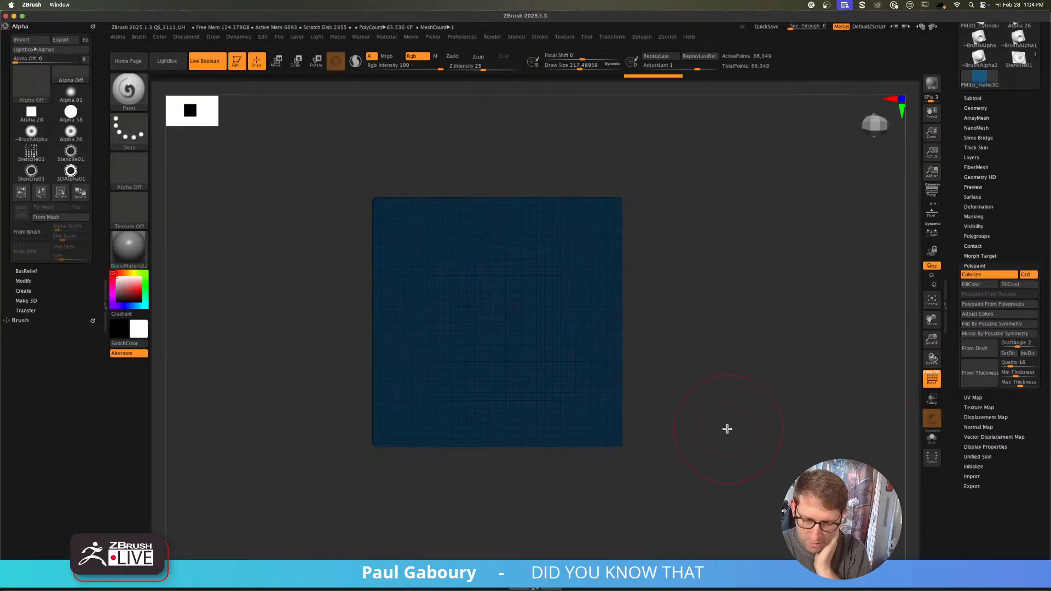
key("ctrl+z")
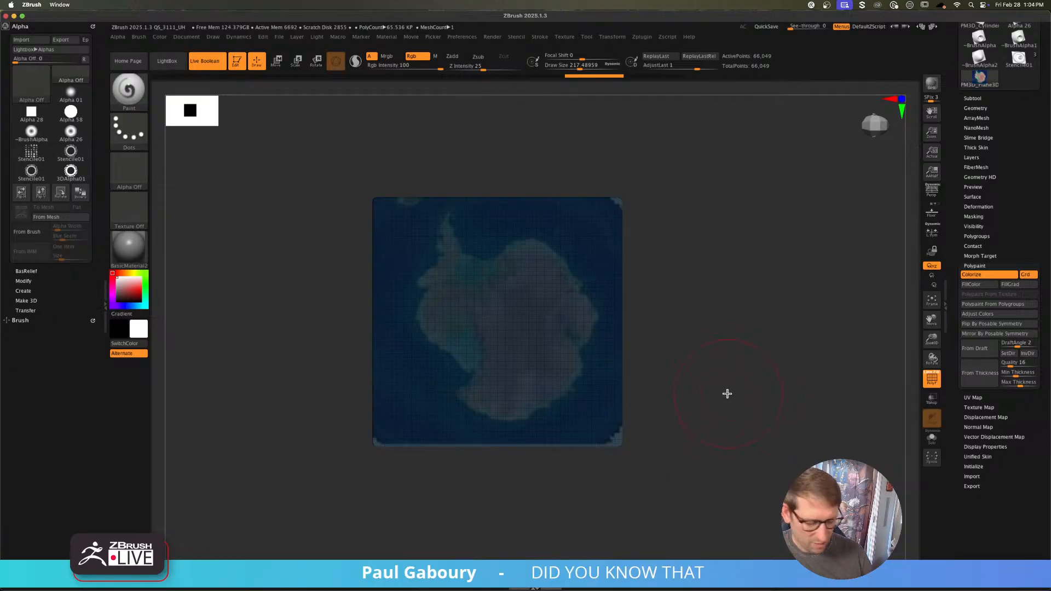
Step: Reduce the draw size to 39 and create polygroups from the plane's polypaint, comparing them with the painted map
key("s")
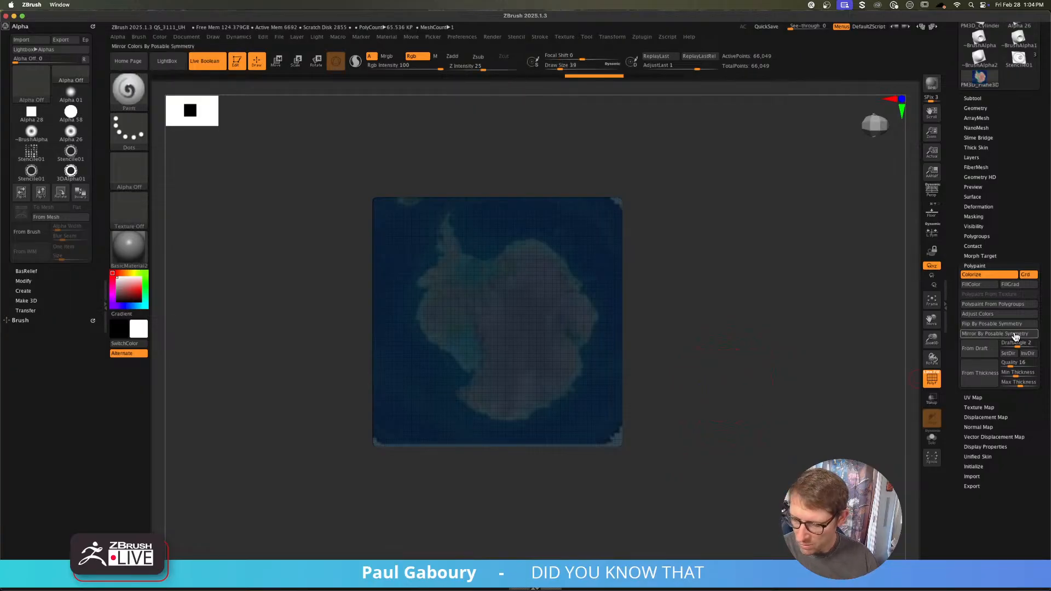
left_click(1021, 266)
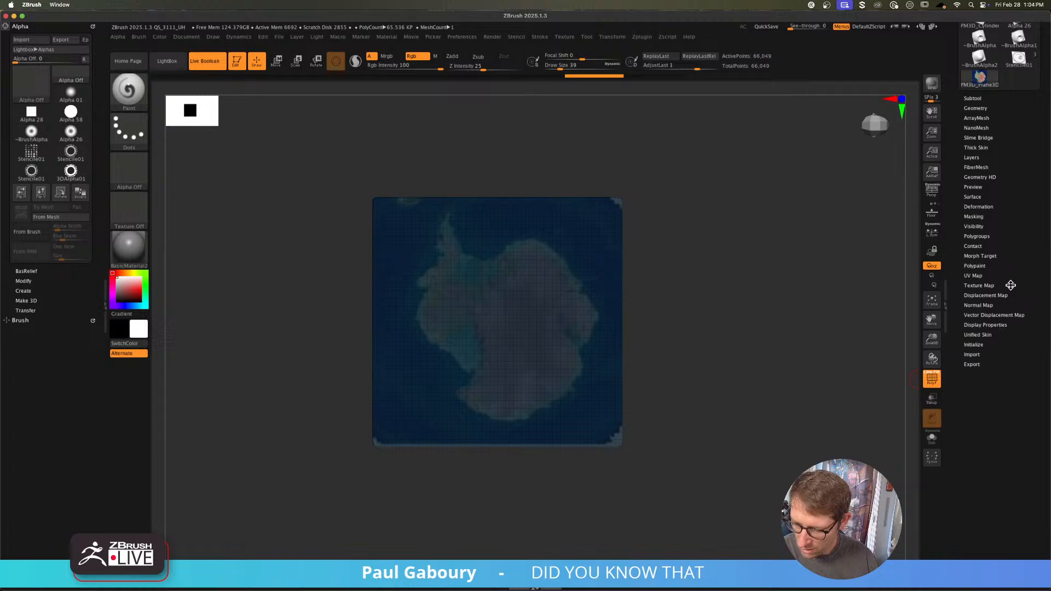
left_click(977, 236)
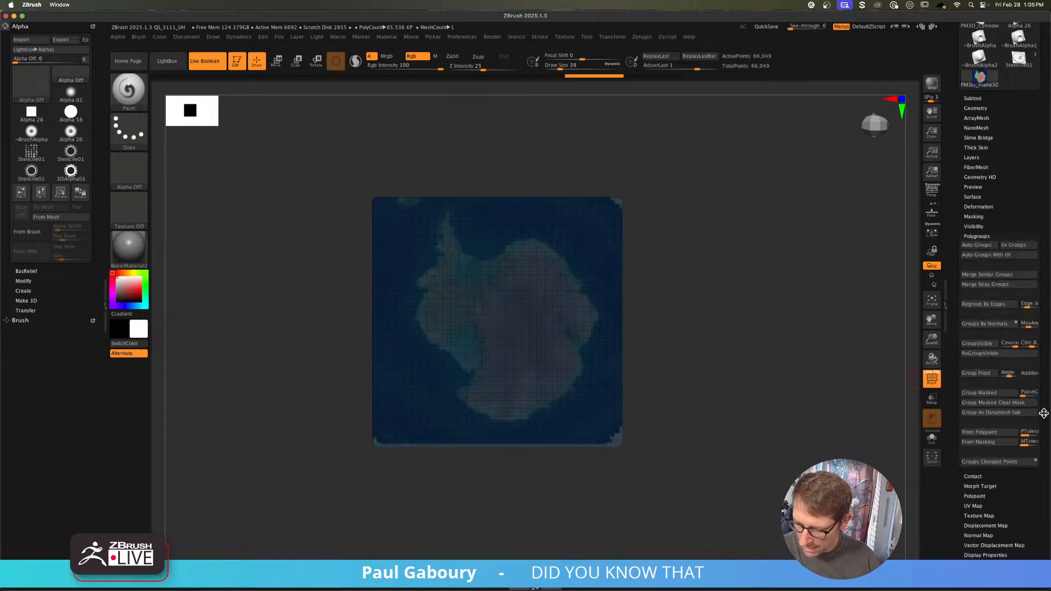
left_click(982, 432)
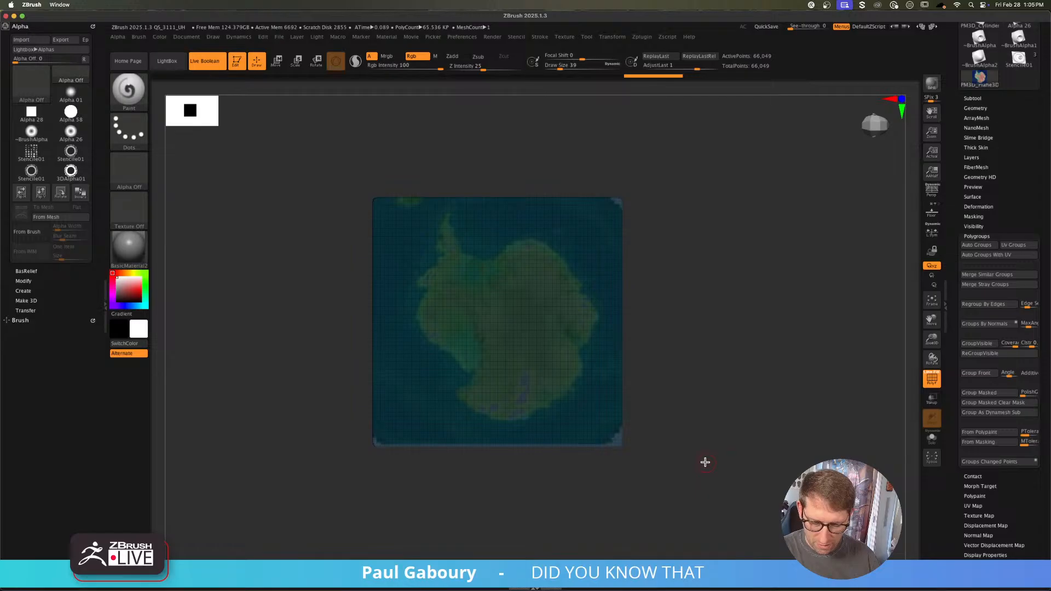
left_click_drag(707, 462, 717, 476, "alt")
key("shift+f")
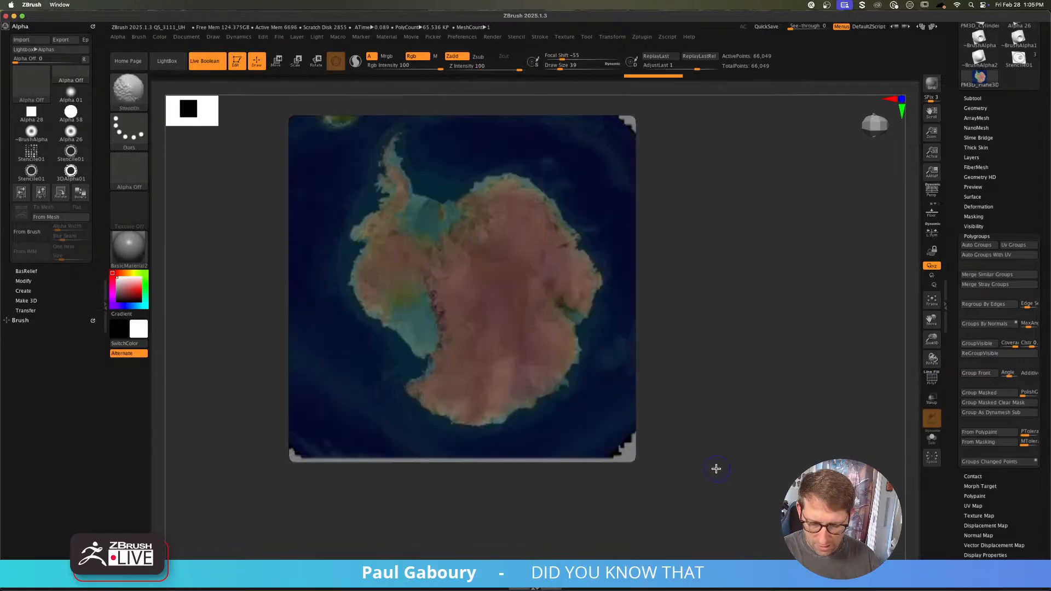
key("shift+f")
Step: Hide the plane's polypaint to inspect the new polygroups up close, and show the polypaint again
scroll(1010, 193, "up", 3)
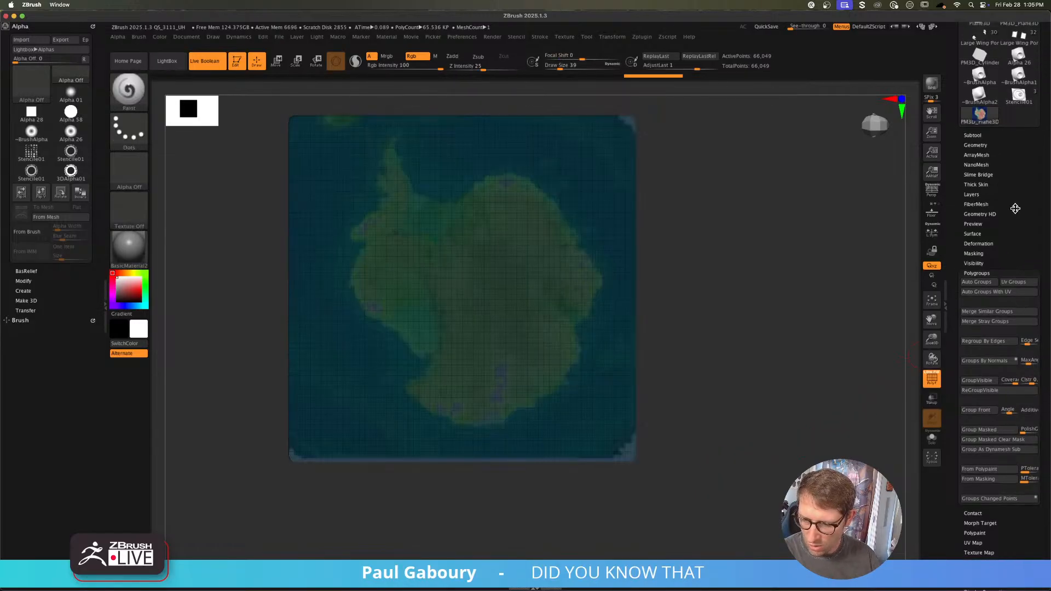
left_click(984, 272)
left_click(978, 137)
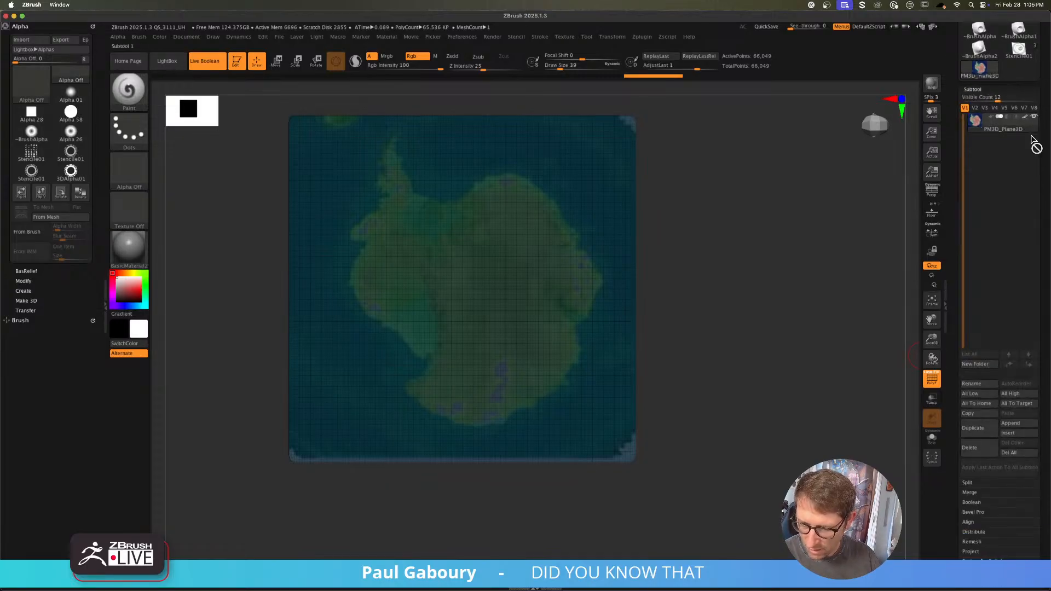
left_click(1025, 117)
right_click_drag(706, 304, 772, 379, "ctrl")
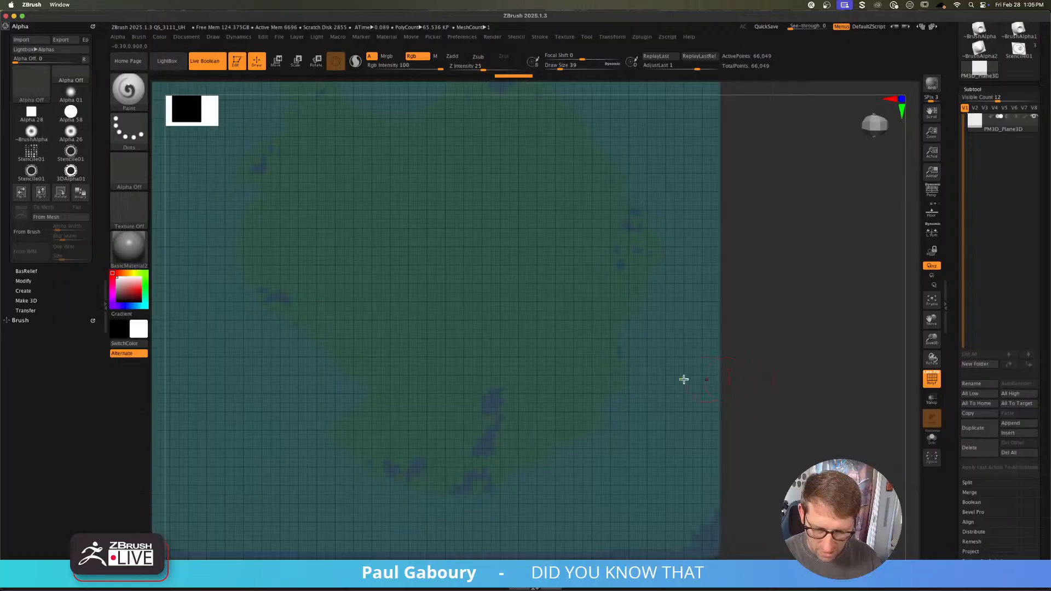
left_click(1026, 117)
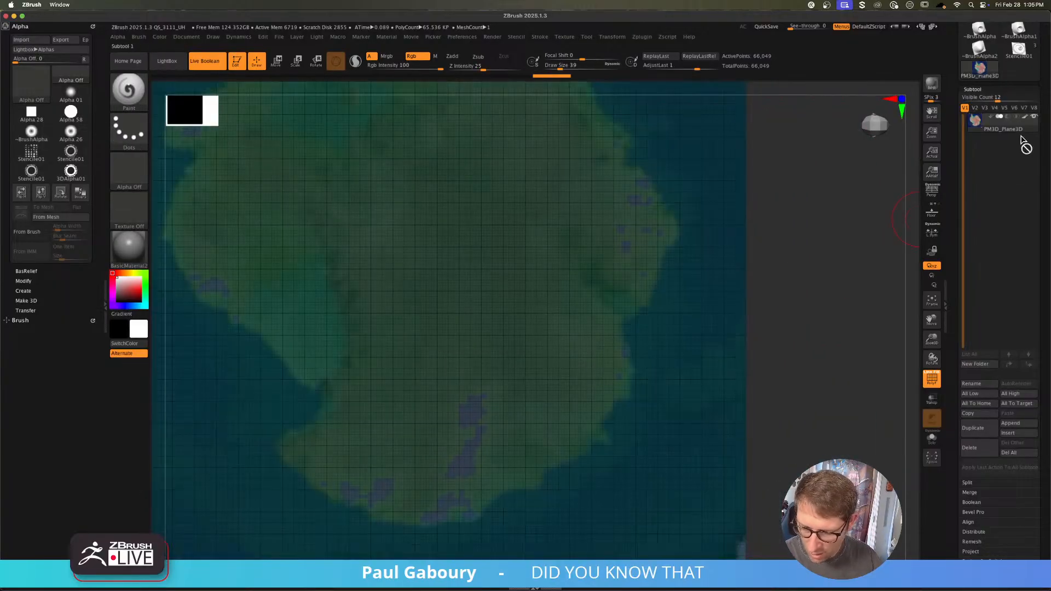
Step: Adjust the polypaint grouping tolerance and regenerate the plane's polygroups from its polypaint
left_click_drag(1042, 450, 1040, 341)
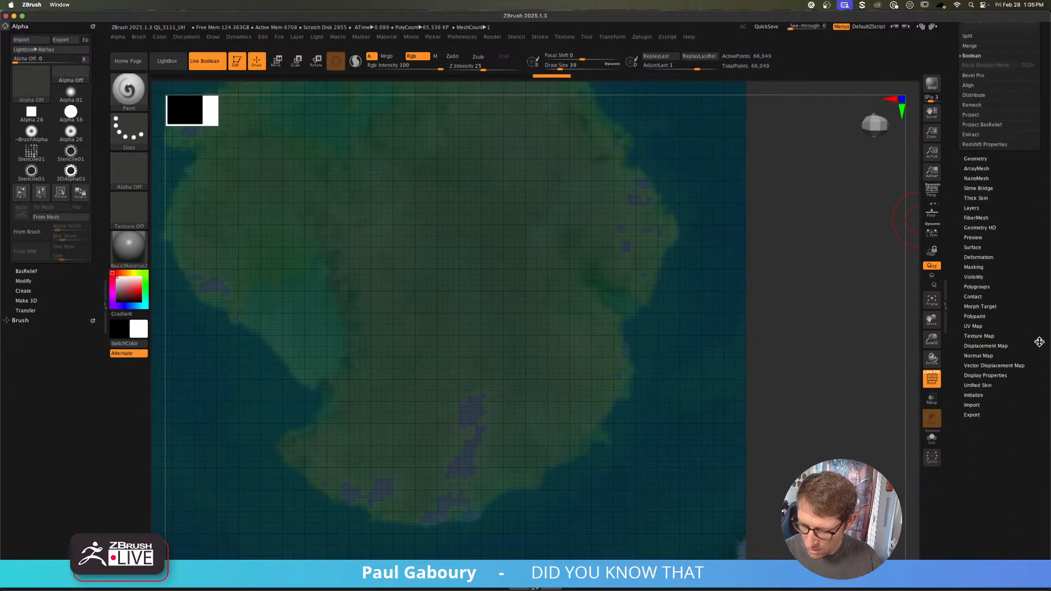
left_click(977, 286)
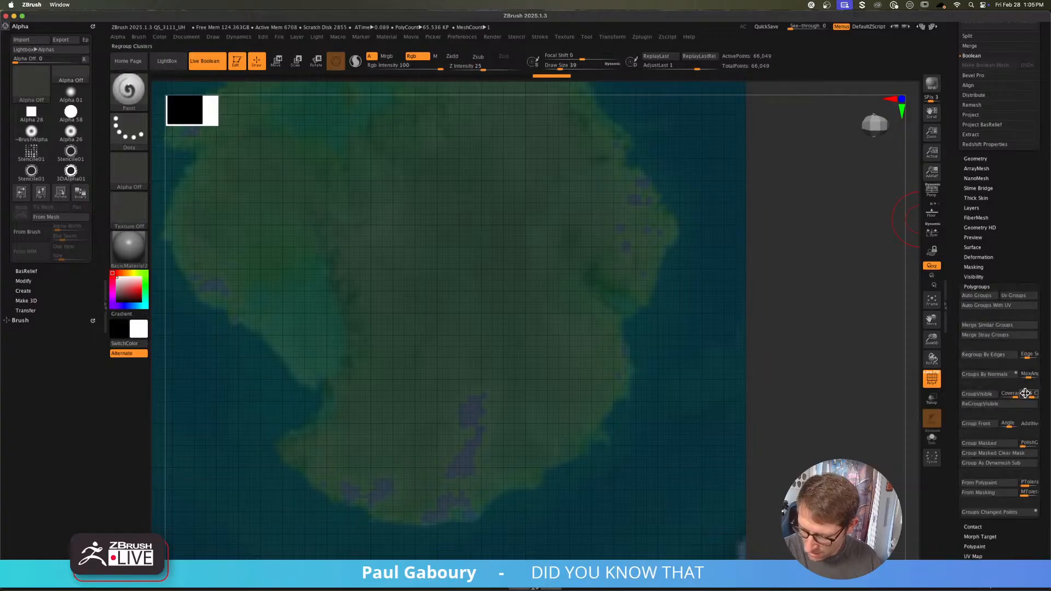
left_click(1012, 486)
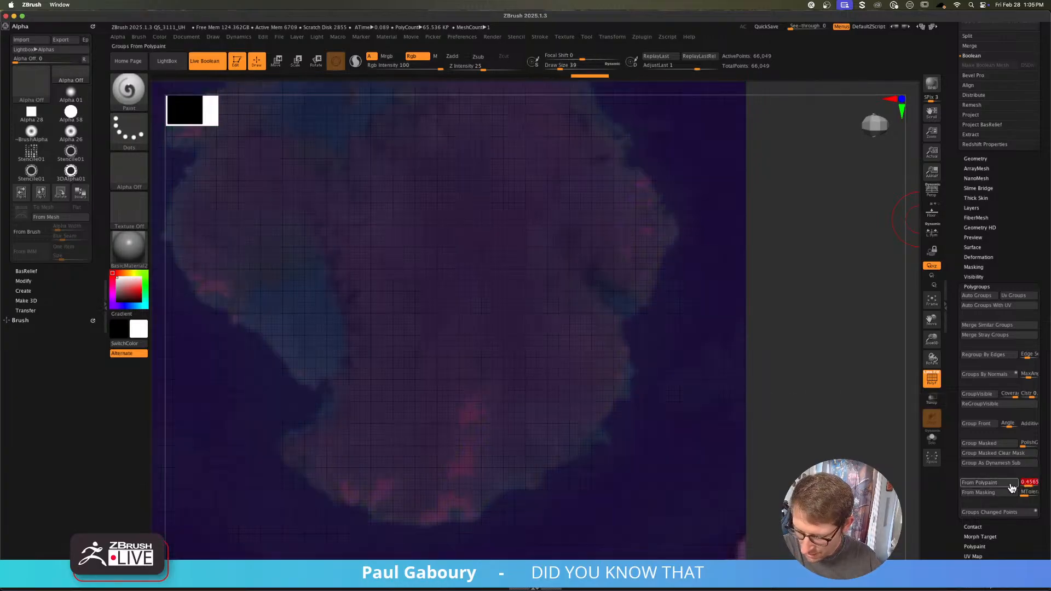
left_click(1011, 488)
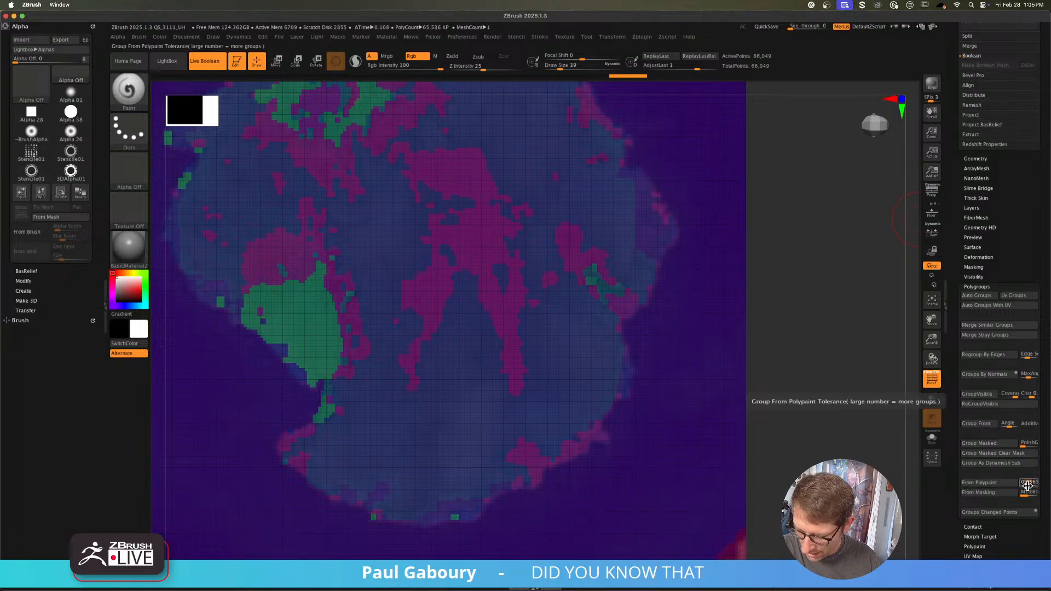
left_click_drag(1027, 486, 1025, 486)
left_click(1009, 488)
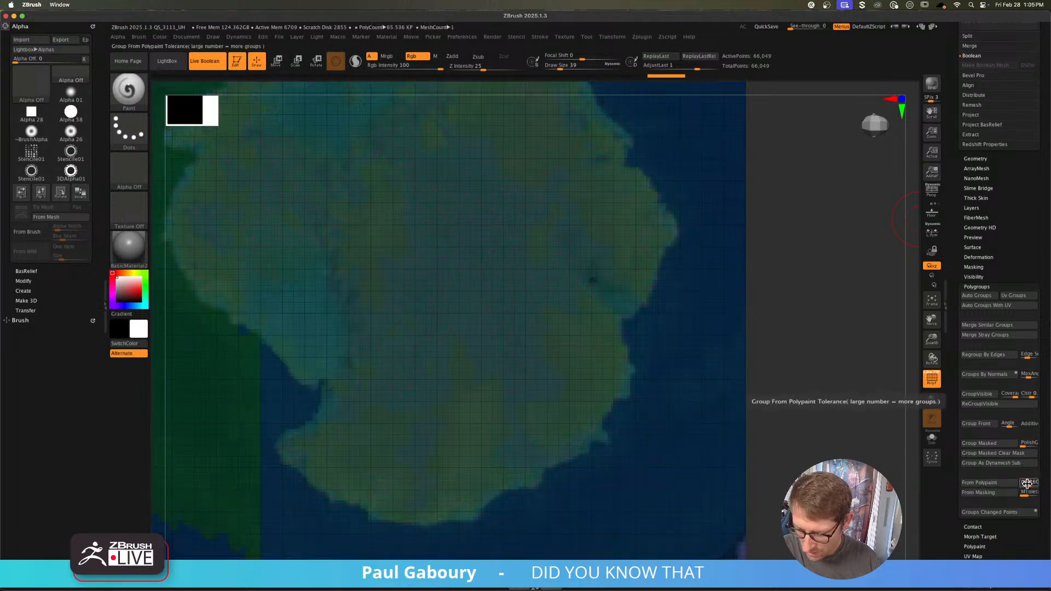
Step: Delete the plane's lower subdivision levels
left_click(985, 287)
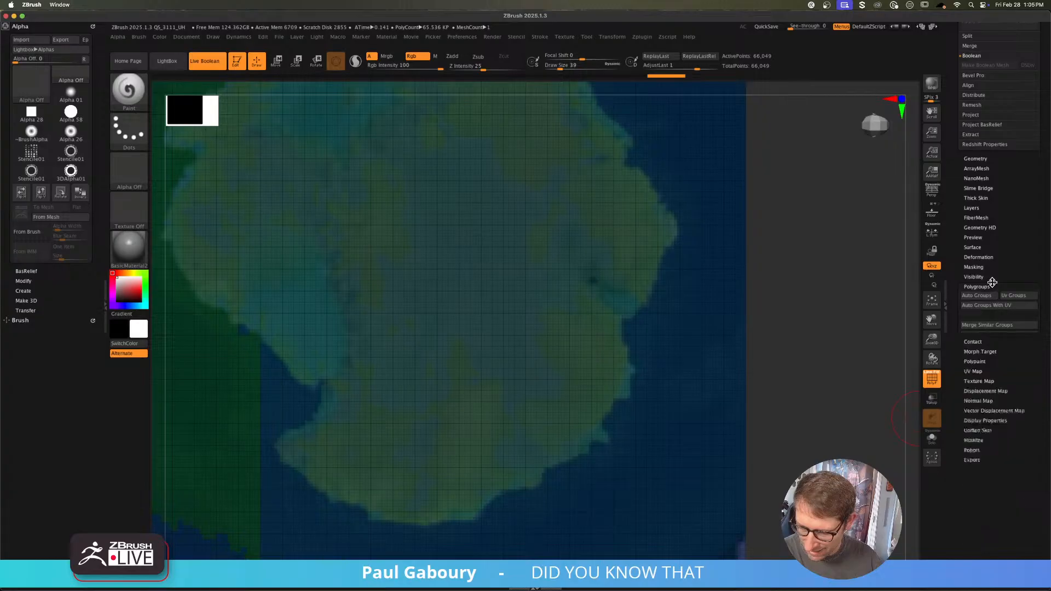
scroll(1022, 320, "up", 2)
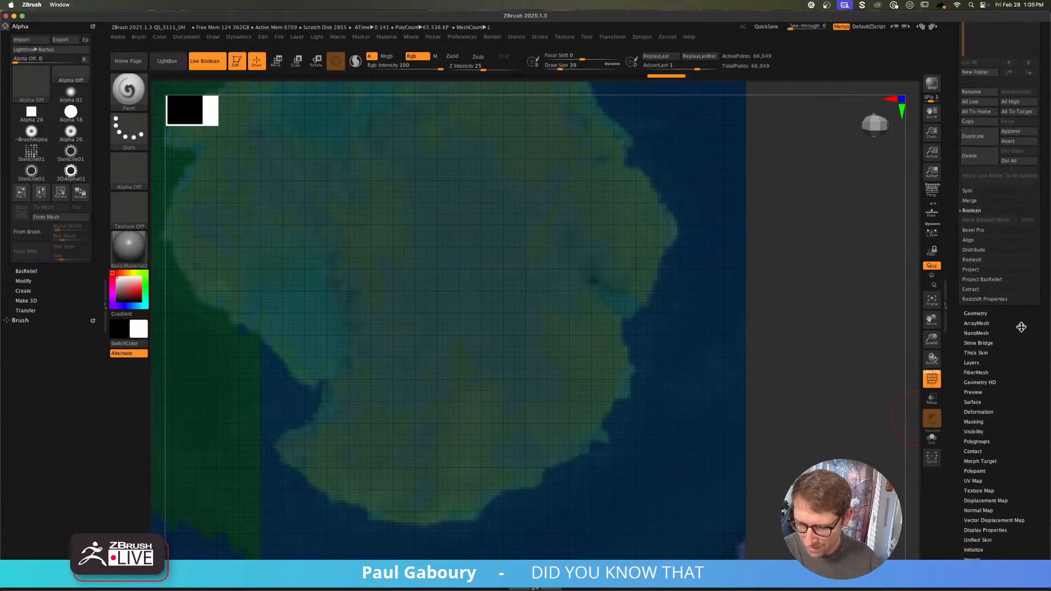
left_click(983, 314)
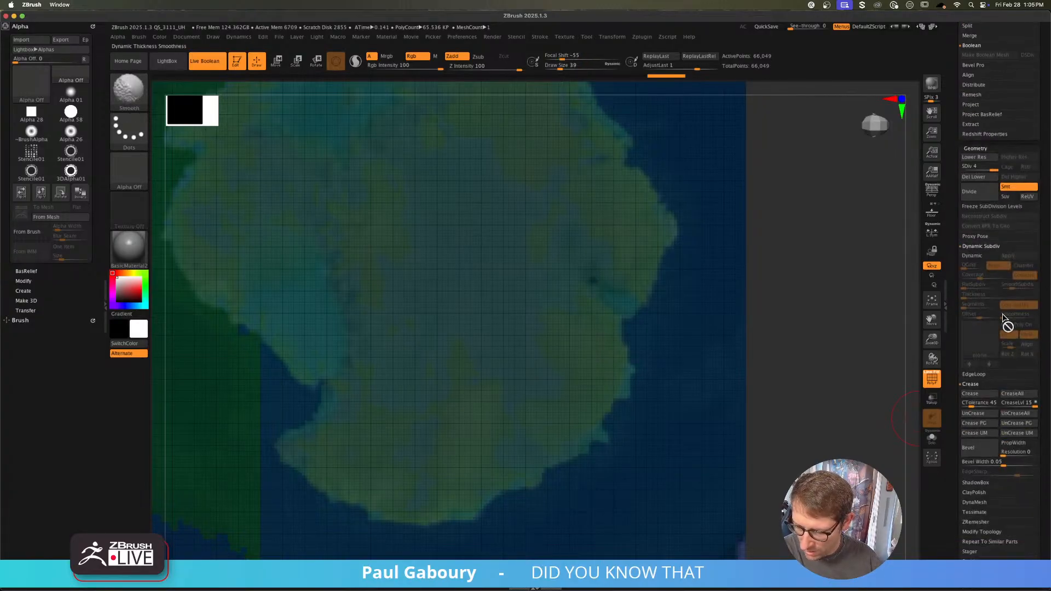
left_click(983, 181)
Step: Hide the plane's polypaint and the polyframe lines, leaving only the polygroup fill displayed
left_click_drag(1043, 237, 1047, 343)
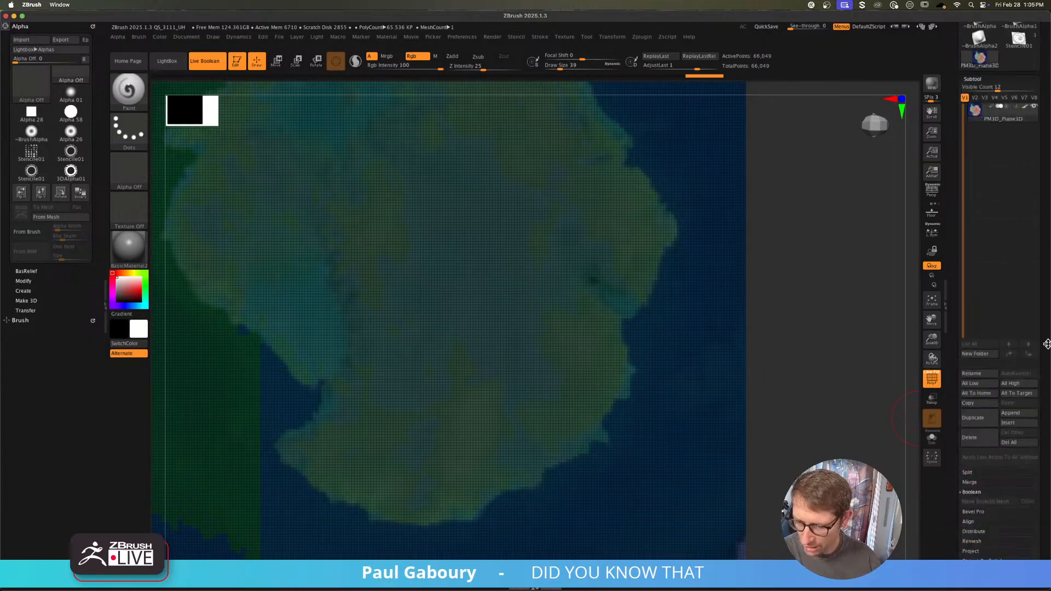
scroll(1047, 344, "up", 5)
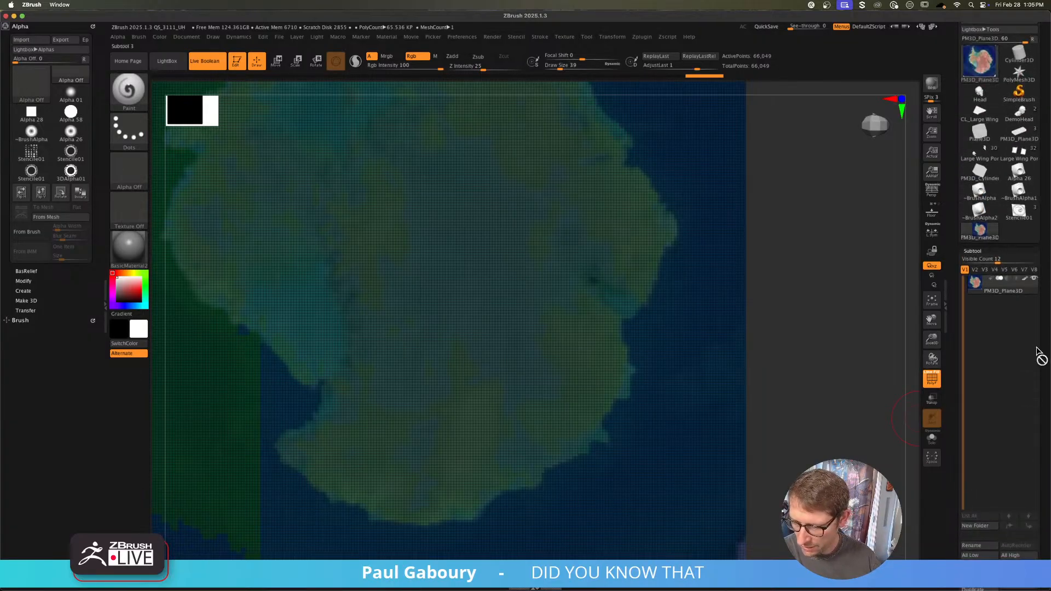
left_click(1035, 281)
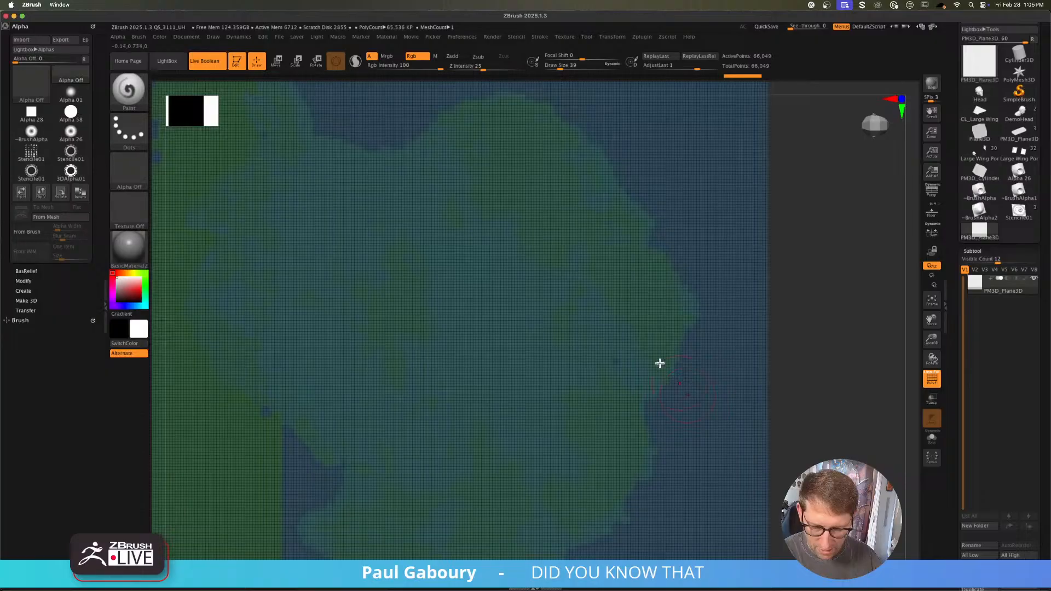
left_click(937, 376)
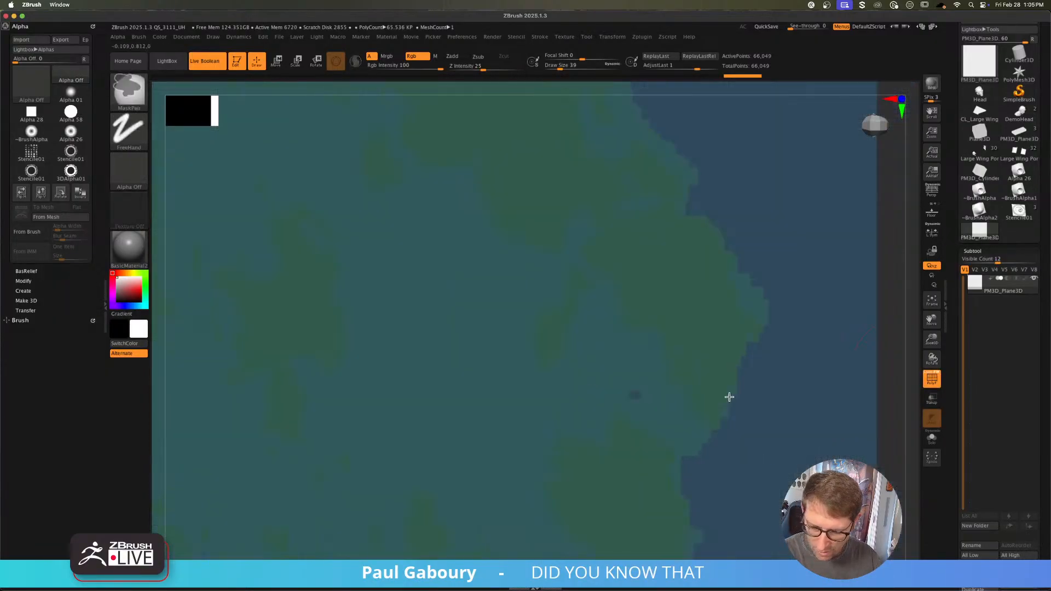
right_click_drag(729, 396, 639, 398, "ctrl")
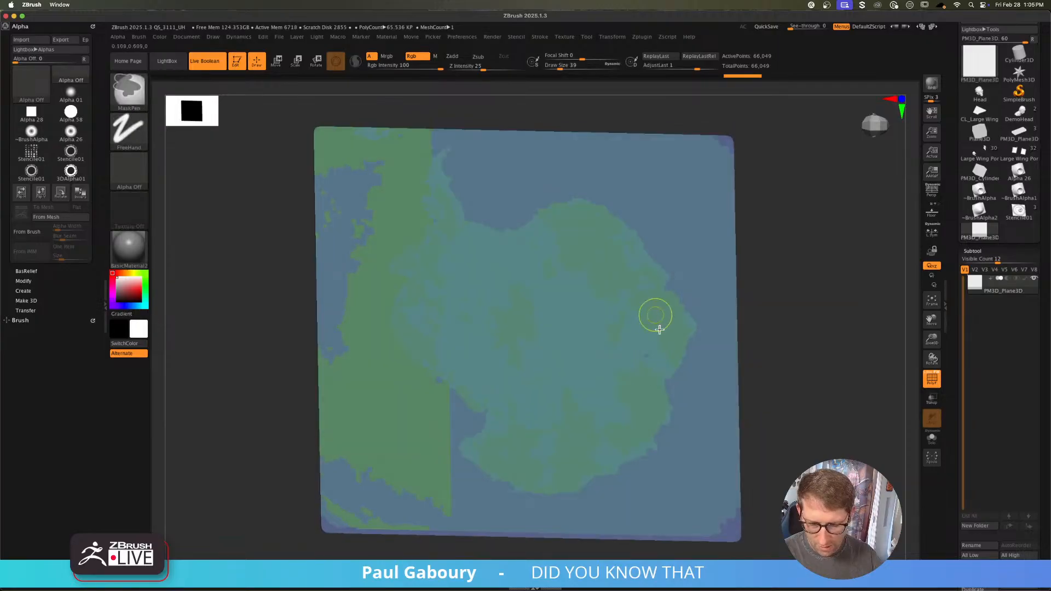
right_click_drag(660, 329, 692, 399, "ctrl")
Step: Choose the Capsule mesh of the IMM Primitives brush and create a NanoMesh brush from it
key("b")
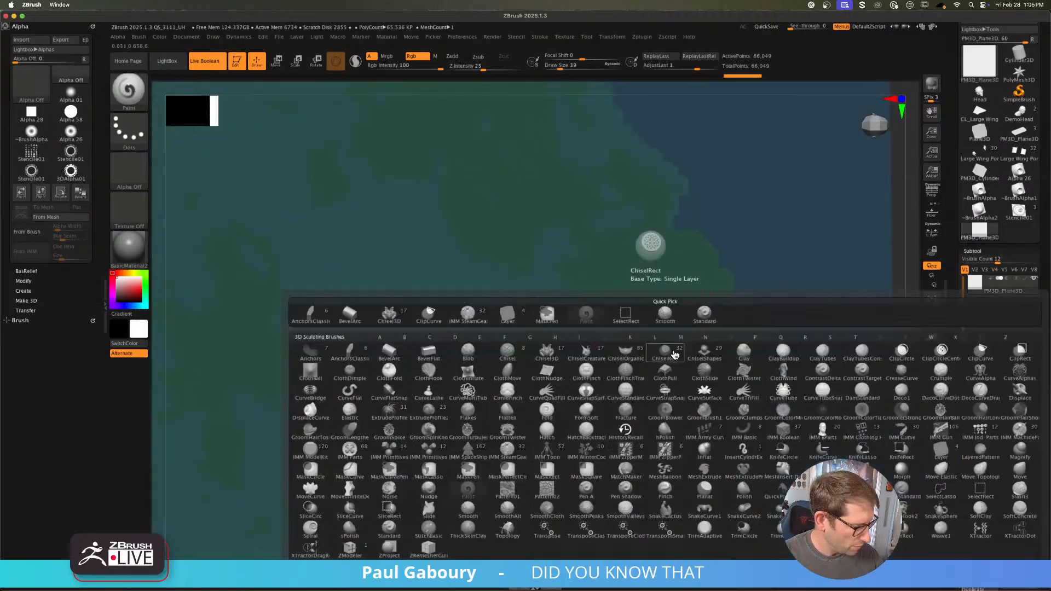
key("i")
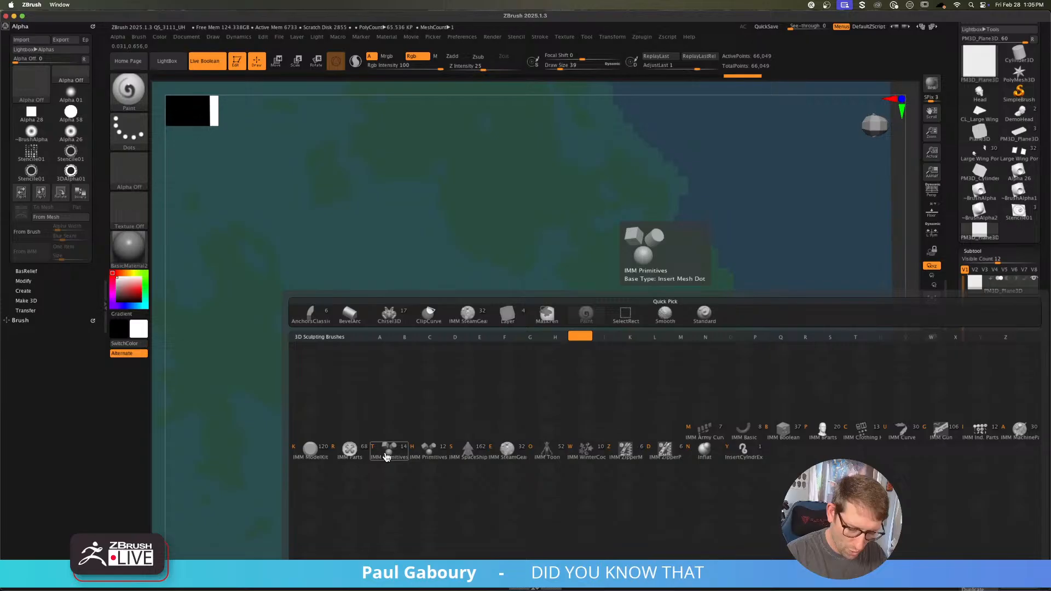
key("t")
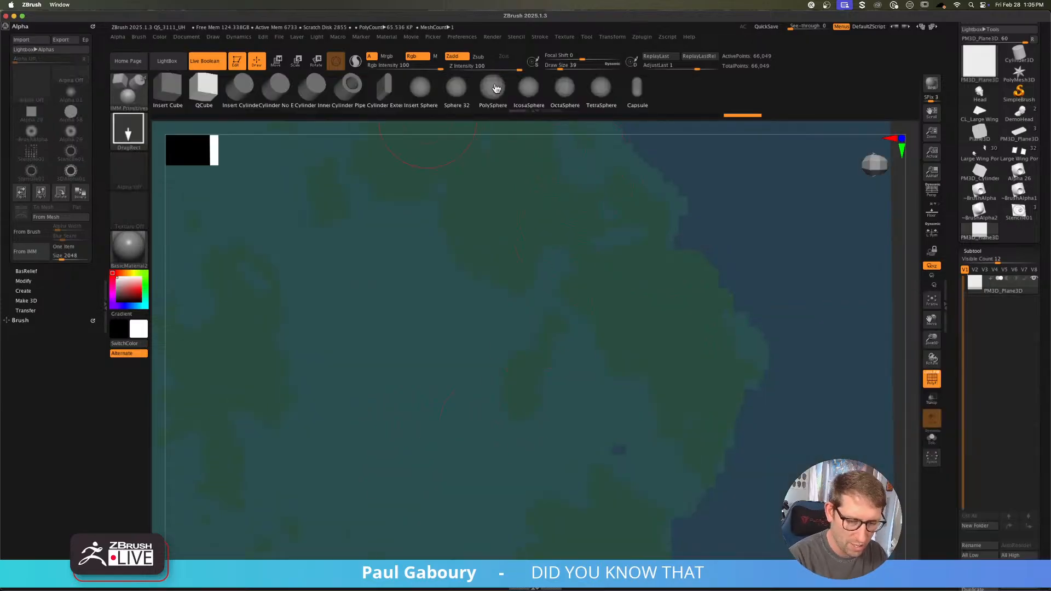
left_click(638, 92)
key("b")
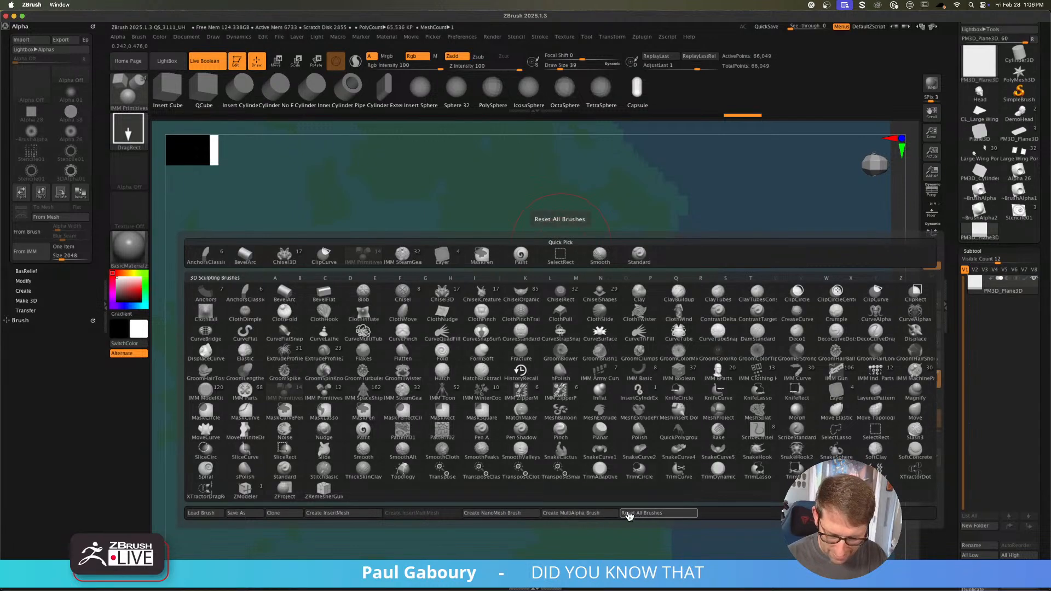
left_click(509, 514)
Step: Set the draw size to 7 for the ZModeler brush
right_click_drag(627, 312, 642, 378, "ctrl")
key("s")
left_click_drag(643, 349, 636, 349)
key("shift+f")
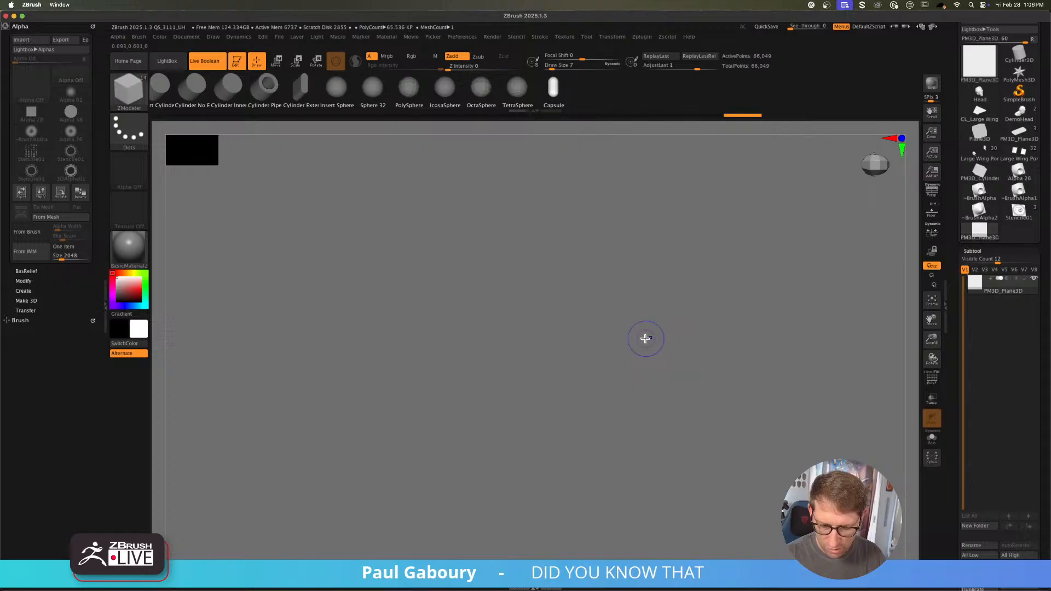
key("shift+f")
Step: Show the polyframe lines again and set ZModeler's Insert NanoMesh polygon action to target Polygroup All
right_click_drag(645, 329, 667, 365, "ctrl")
left_click(932, 376)
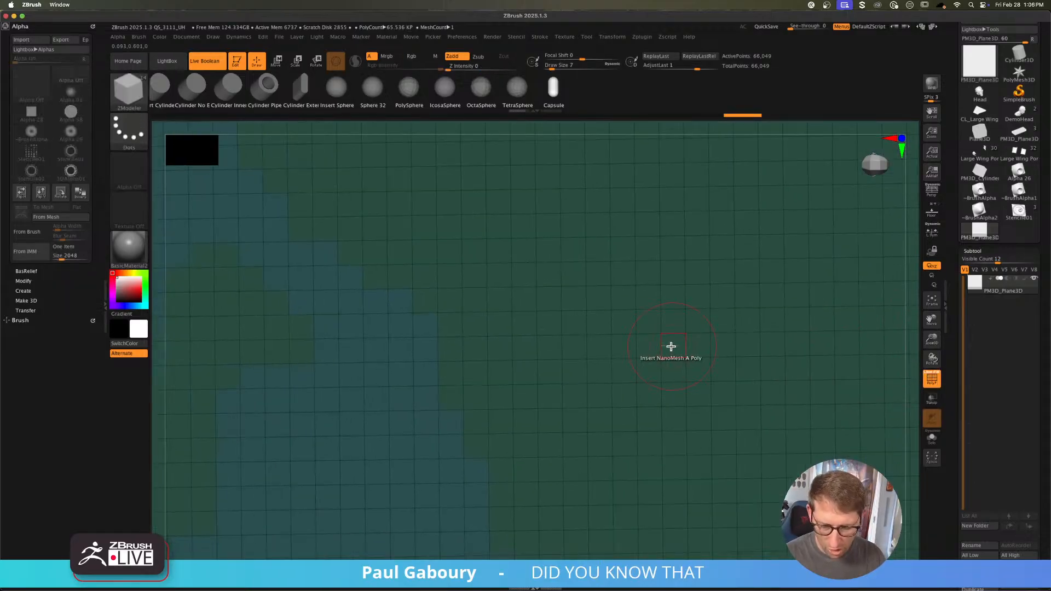
key("space")
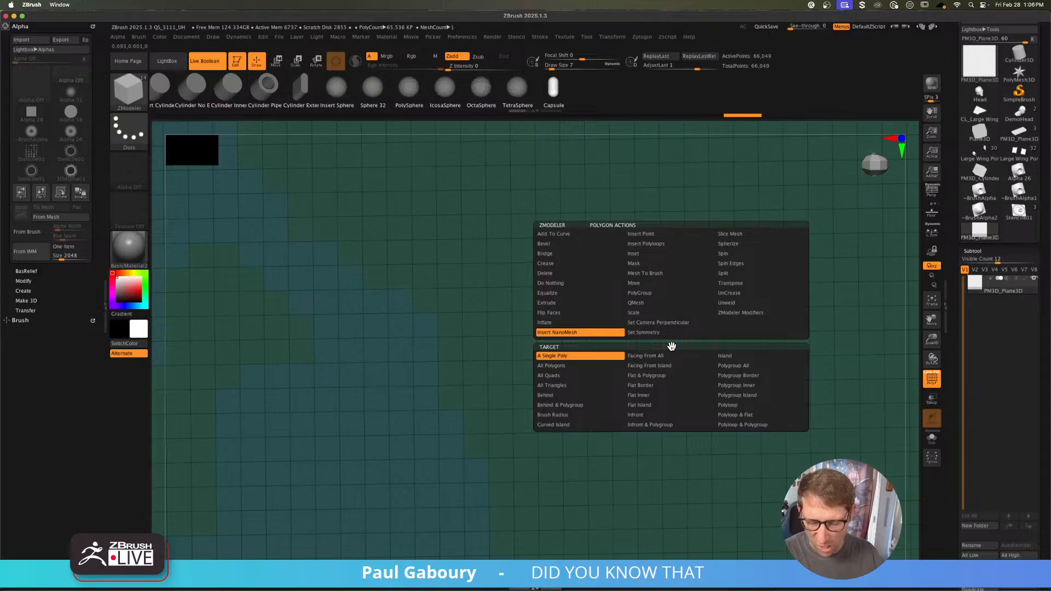
left_click(749, 367)
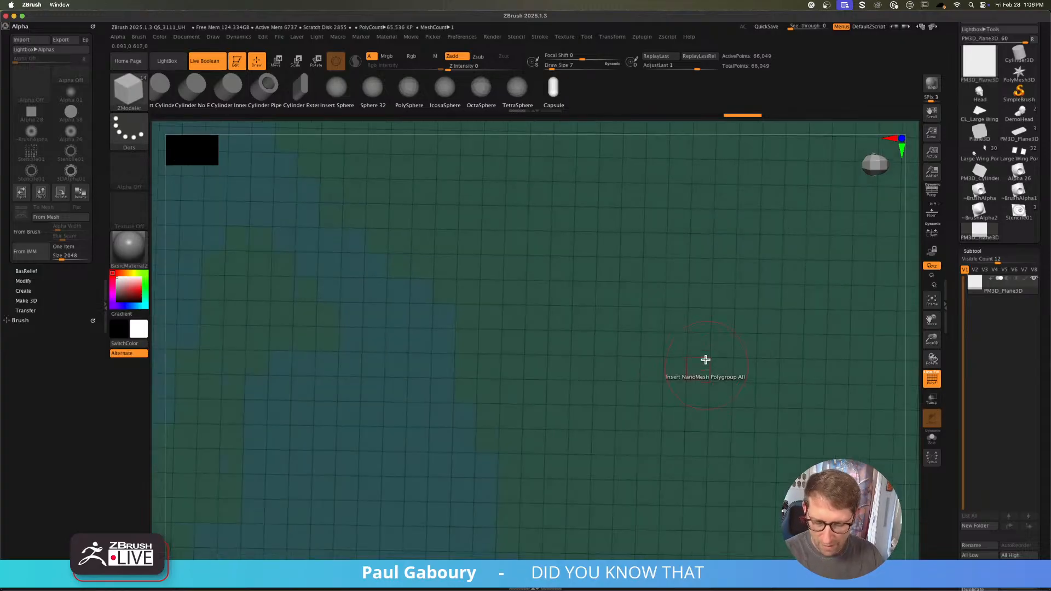
Step: Insert the capsule NanoMesh across all polygons of the large inland polygroup, reselect ZModeler and hide the polyframe
left_click(682, 356)
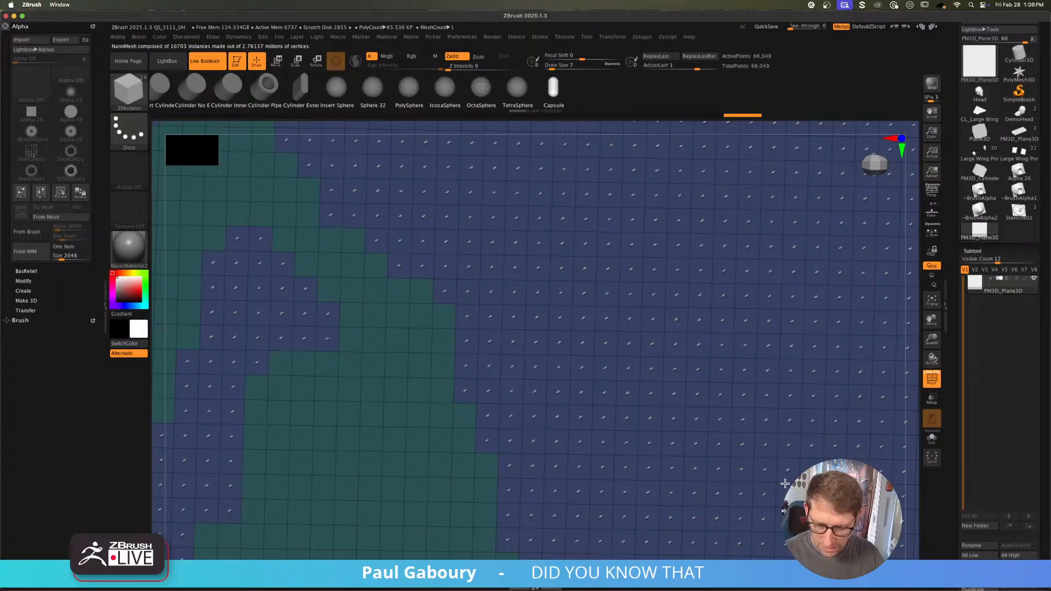
right_click_drag(679, 432, 628, 373, "ctrl")
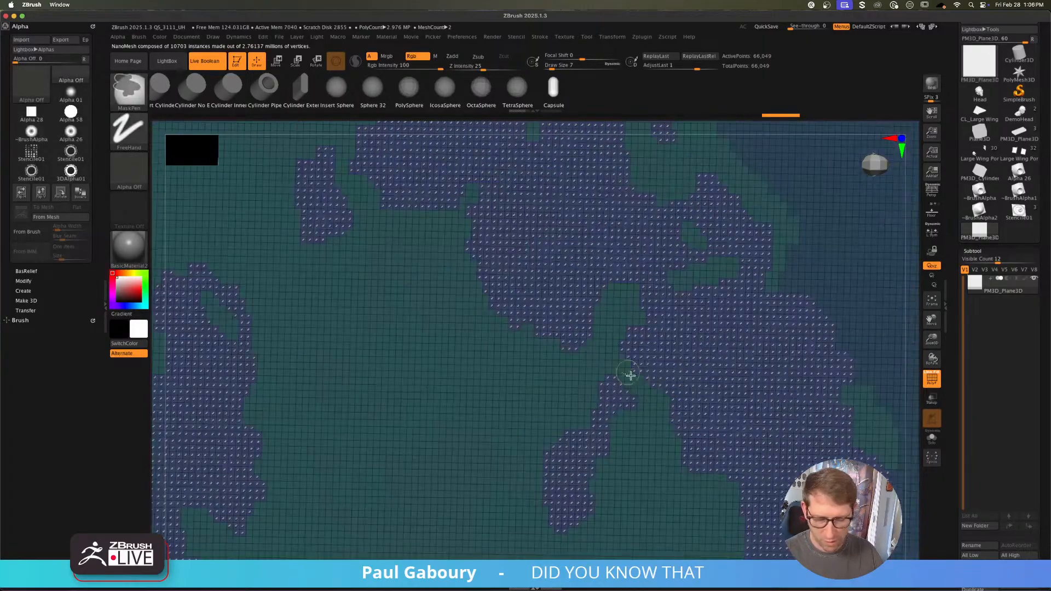
right_click_drag(767, 432, 650, 391, "alt")
key("b")
key("z")
key("m")
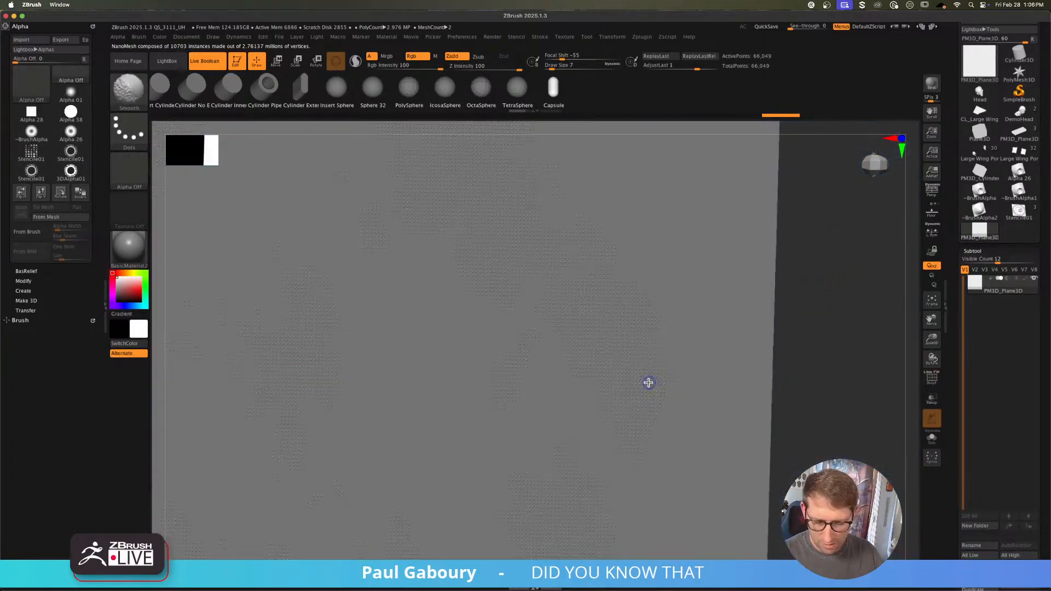
right_click_drag(666, 392, 693, 419, "alt")
Step: Set the capsule NanoMesh's size to about 0.839 and its X rotation to 72
left_click(980, 251)
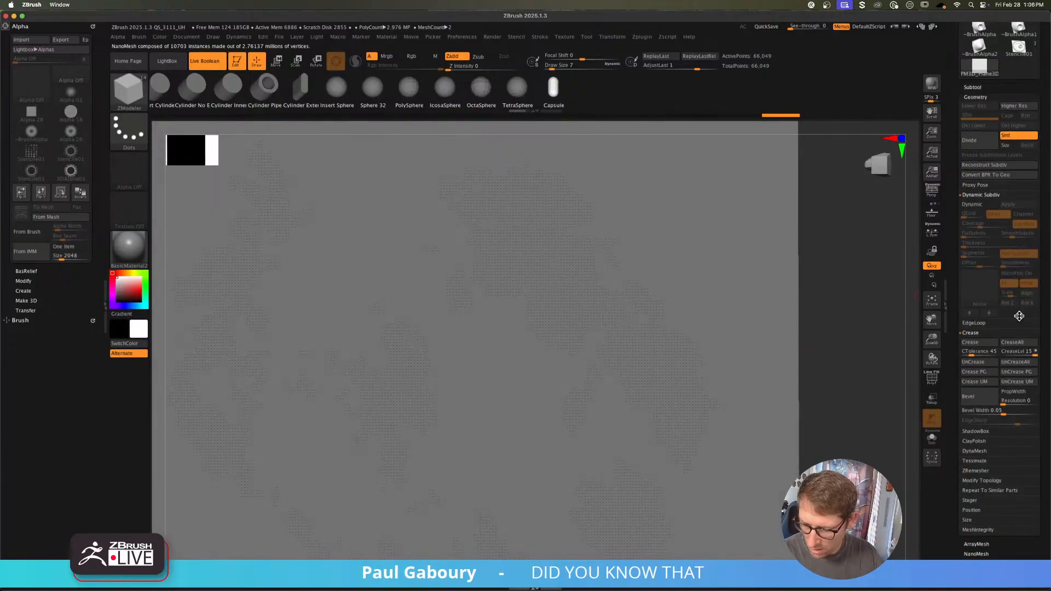
left_click(984, 100)
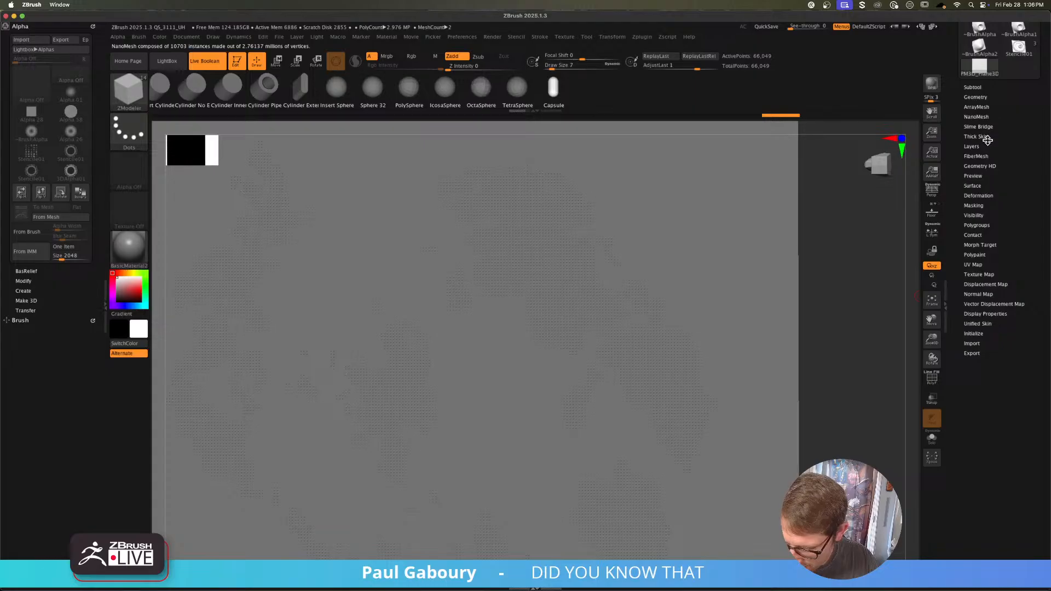
left_click(976, 117)
left_click_drag(1000, 214, 1007, 214)
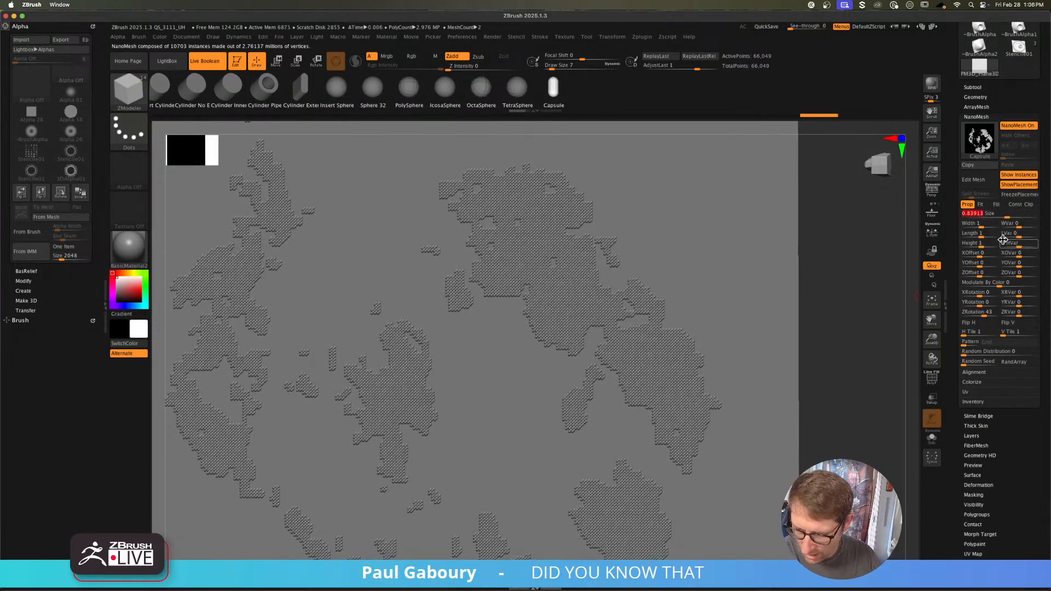
mouse_move(978, 302)
left_mouse_down()
mouse_move(990, 304)
mouse_move(980, 303)
mouse_move(987, 295)
left_mouse_up()
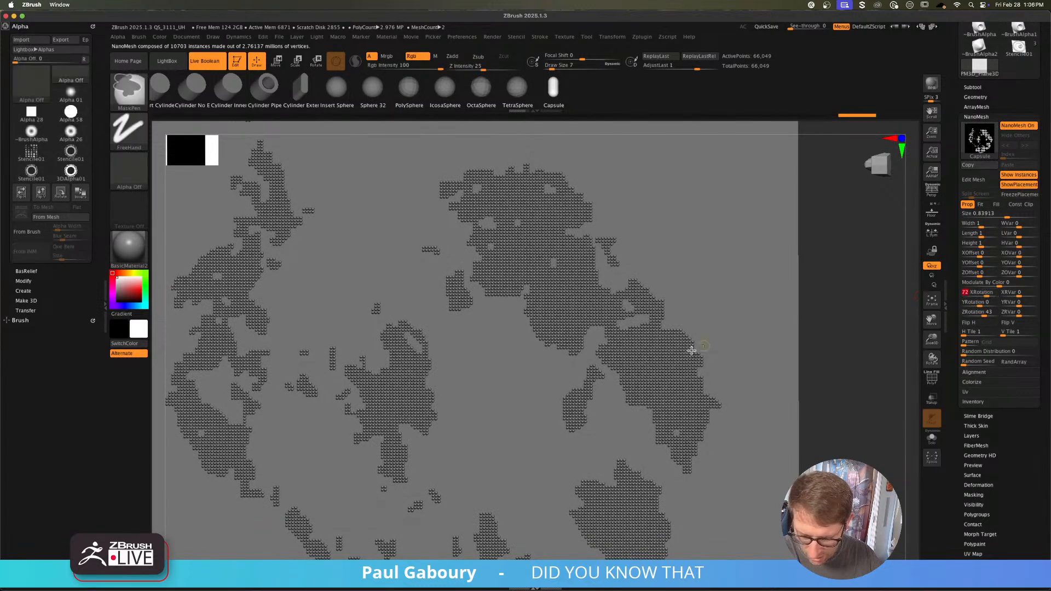
right_click_drag(692, 352, 763, 353, "ctrl")
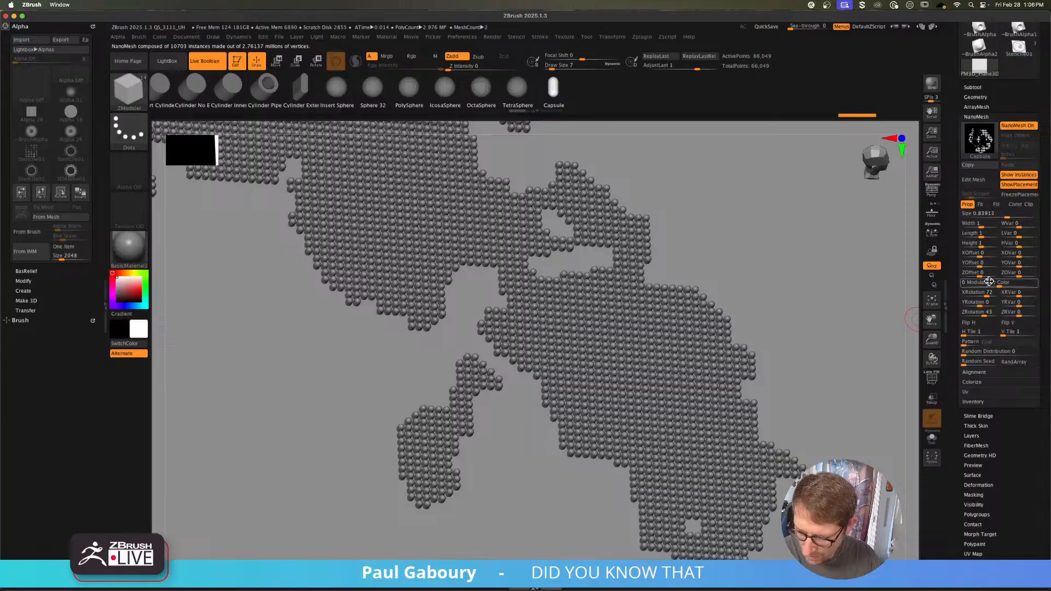
Step: Set the capsule NanoMesh's Y offset to about -0.81 and its random distribution to about 0.108
mouse_move(975, 273)
left_mouse_down()
mouse_move(988, 266)
mouse_move(971, 266)
left_mouse_up()
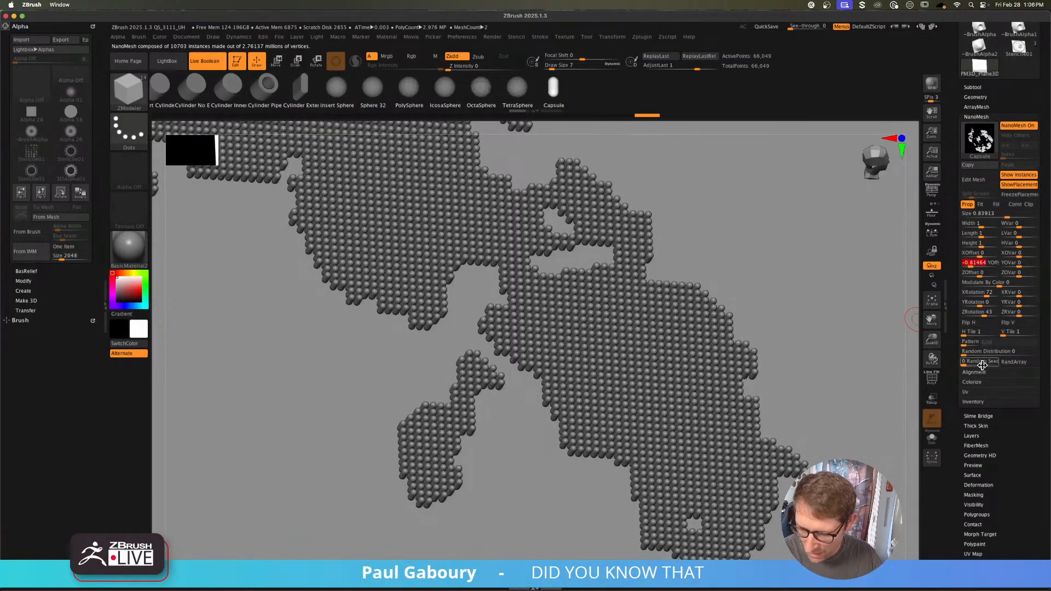
left_click_drag(975, 352, 970, 352)
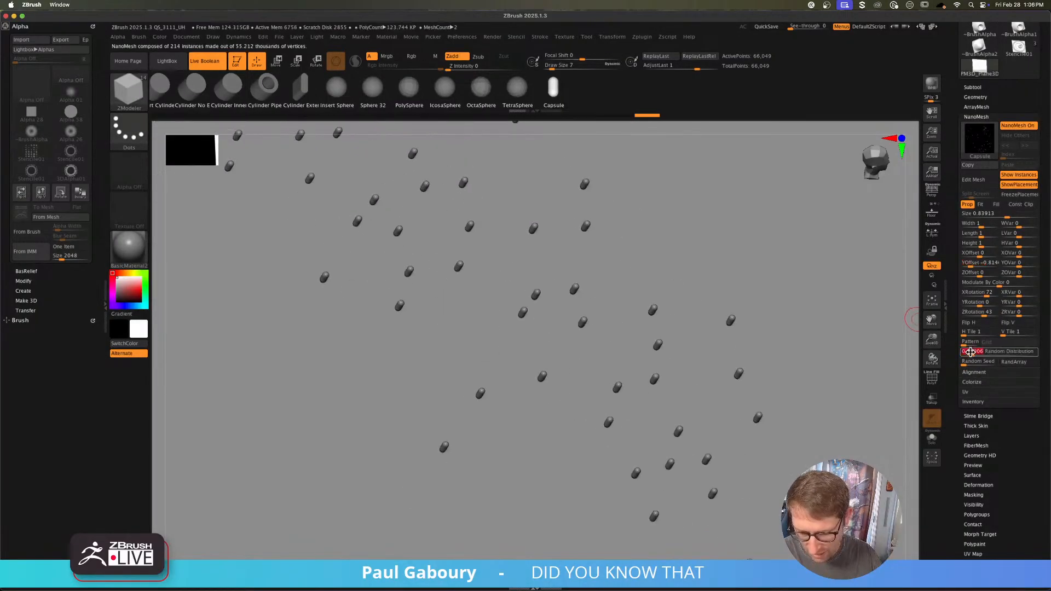
right_click_drag(821, 396, 684, 366, "ctrl")
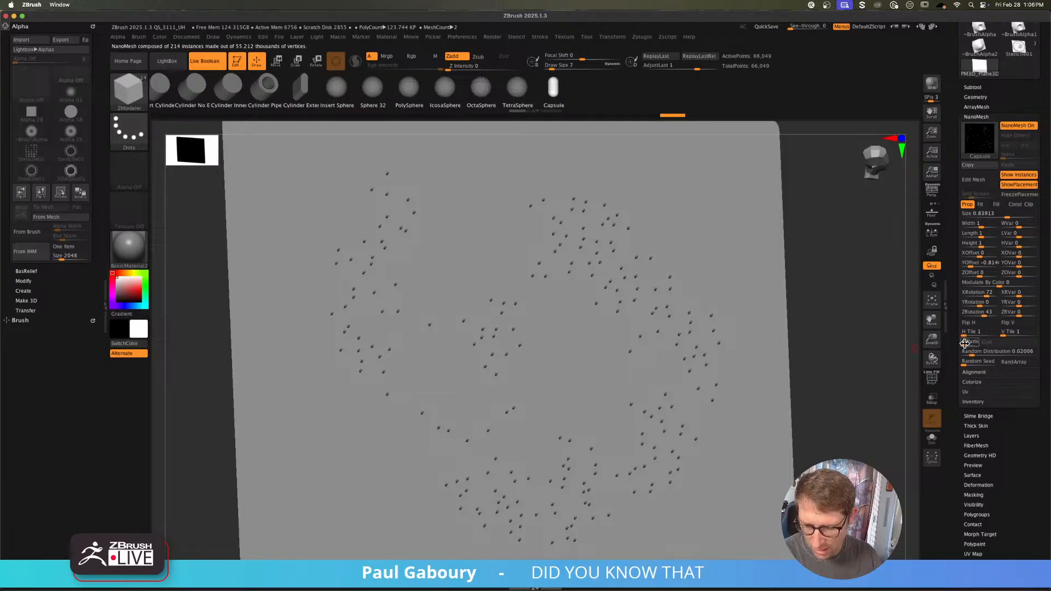
left_click_drag(985, 352, 976, 352)
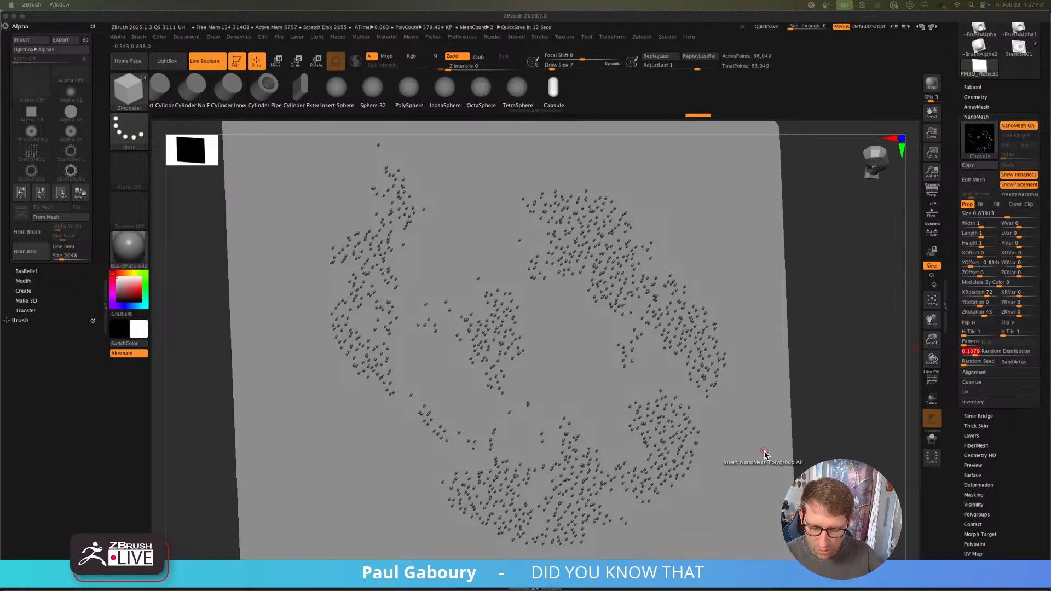
Step: Show the plane's polyframe and set the draw size to 39
key("shift+f")
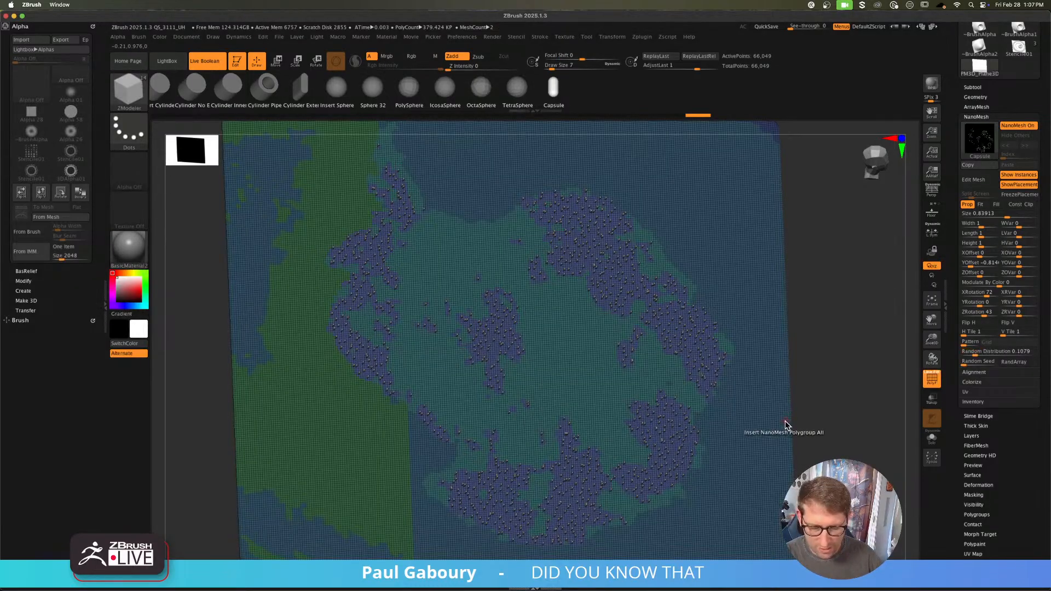
key("s")
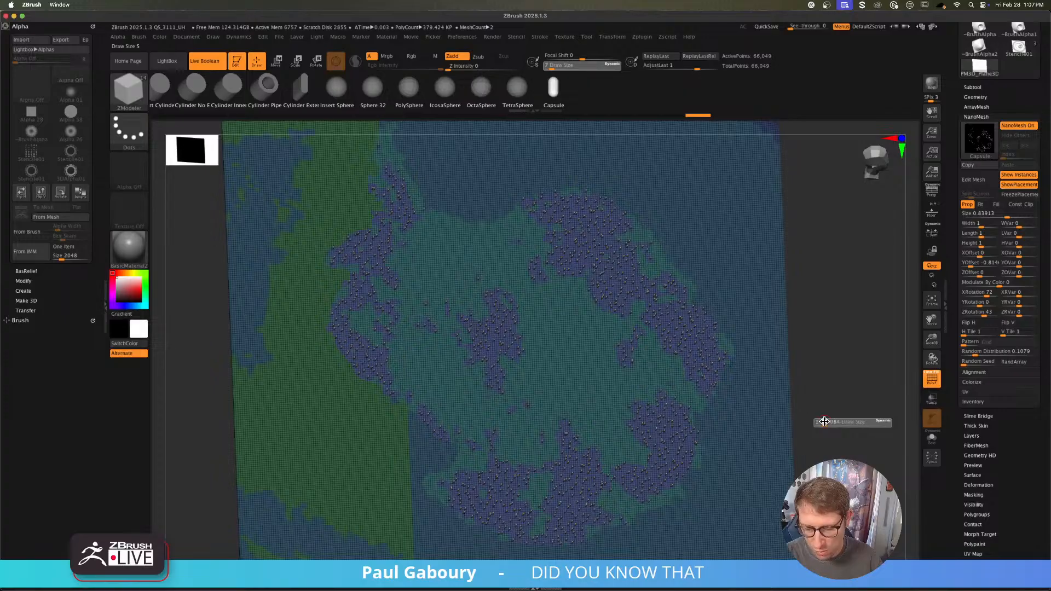
left_click_drag(825, 422, 833, 422)
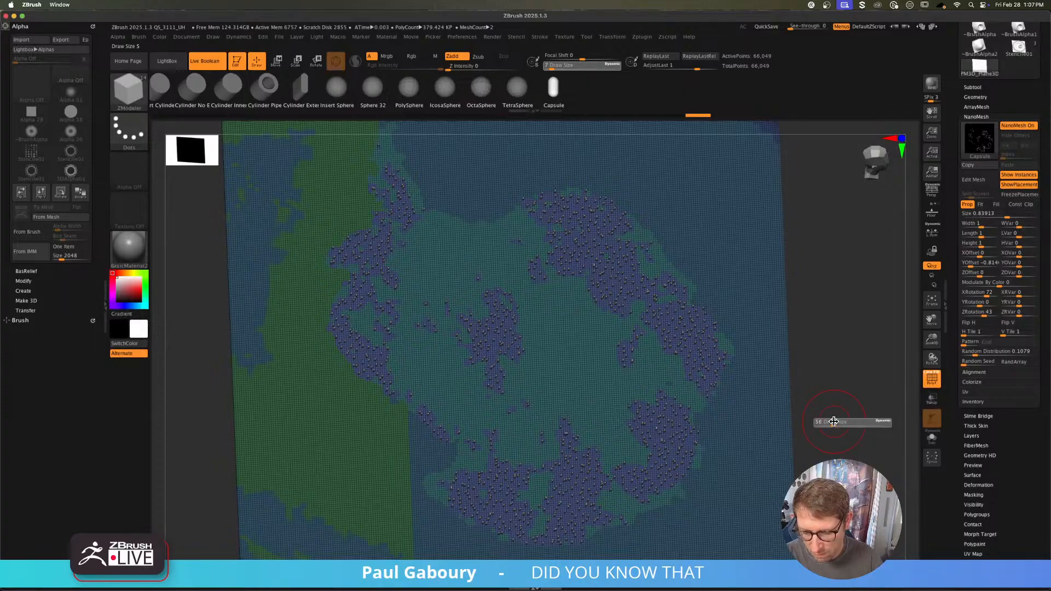
Step: Enable KeepGroups in the plane's ZRemesher settings
left_click(977, 97)
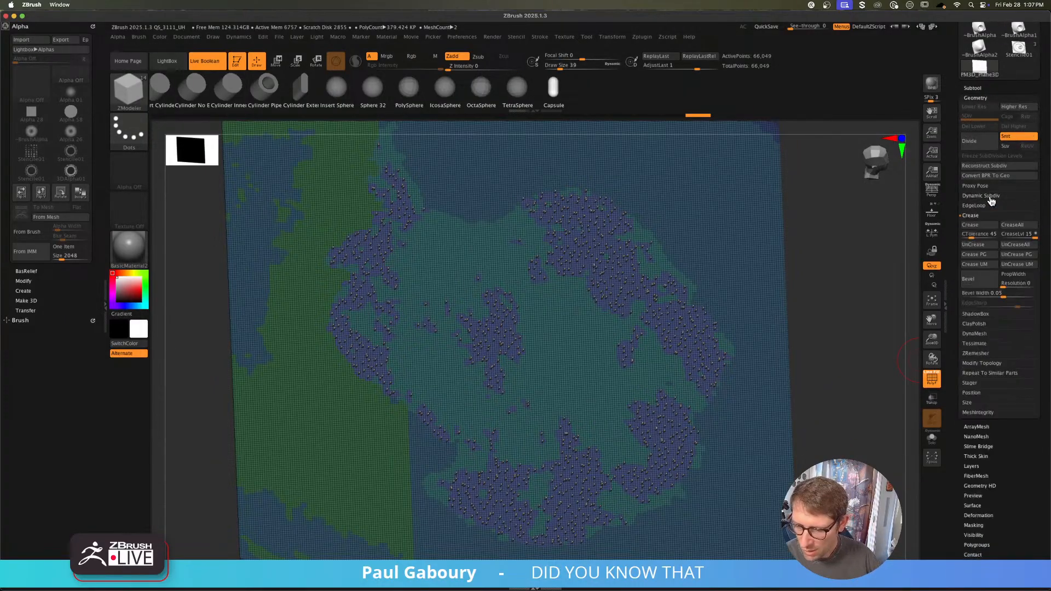
left_click(982, 216)
left_click(984, 267)
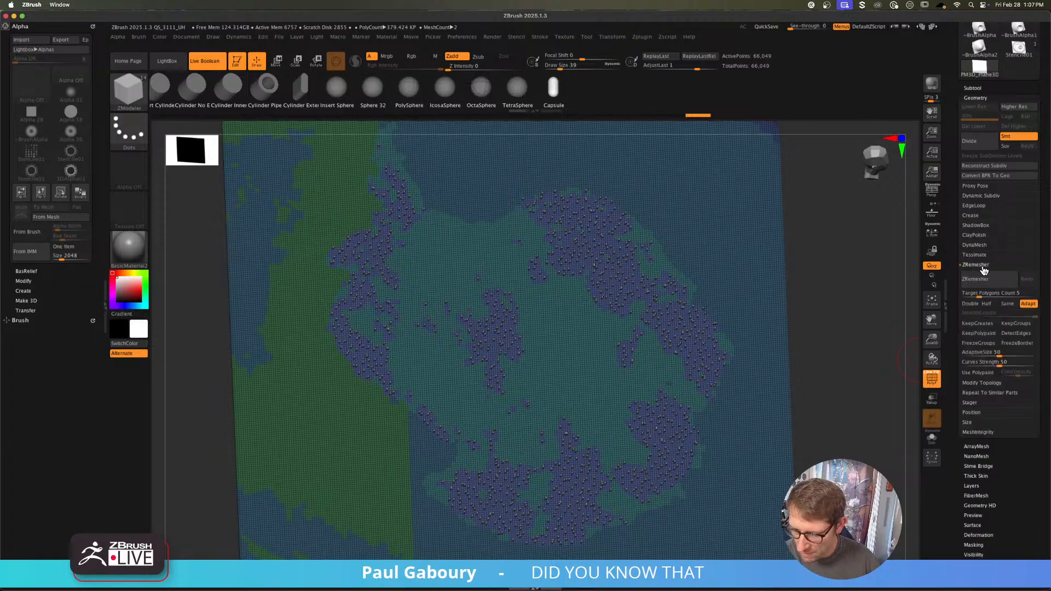
left_click(1021, 325)
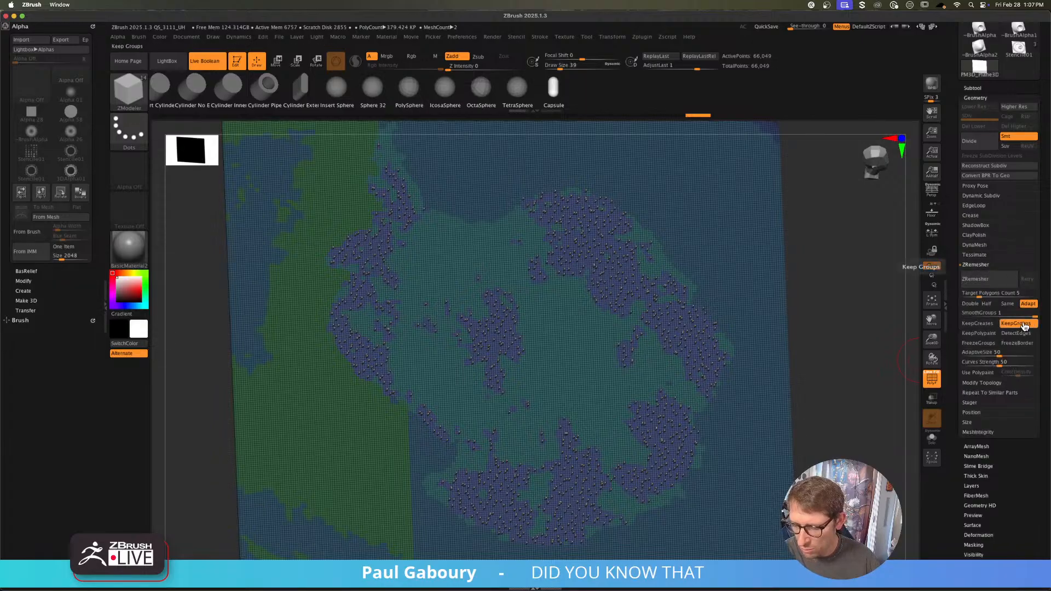
Step: Try ZRemeshing the plane with a target polygon count of 5 and undo it
left_click(986, 279)
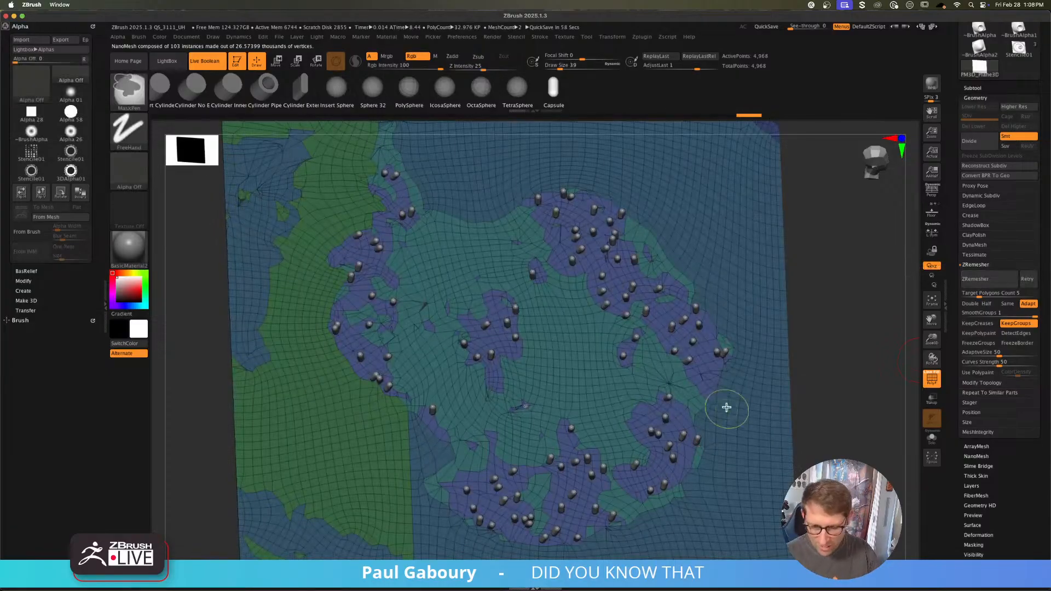
right_click_drag(727, 408, 696, 405, "ctrl")
key("ctrl+z")
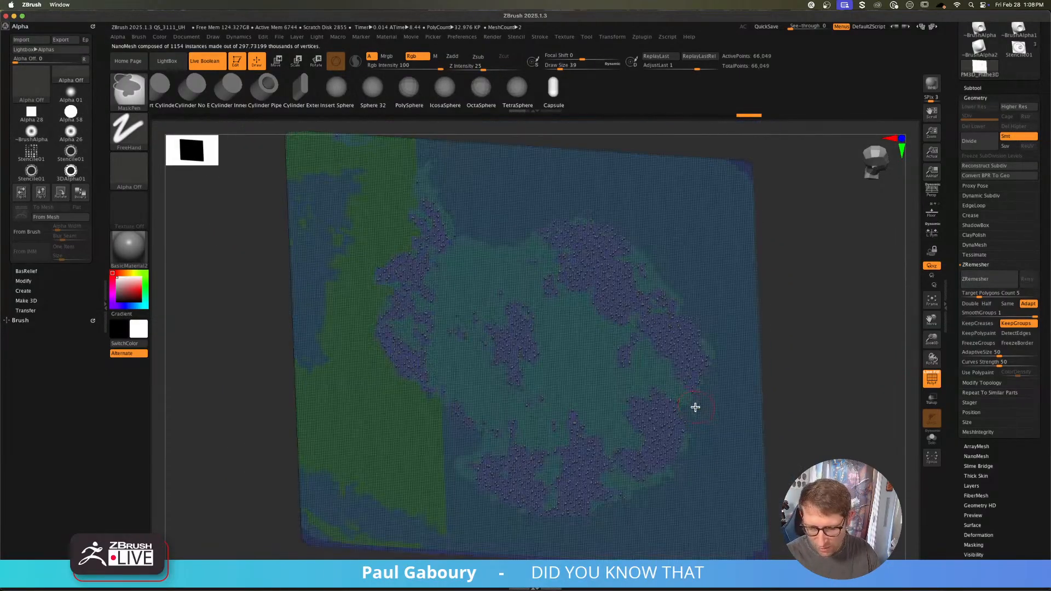
Step: Set ZRemesher to the Half polygon count and remesh the plane twice
left_click(981, 294)
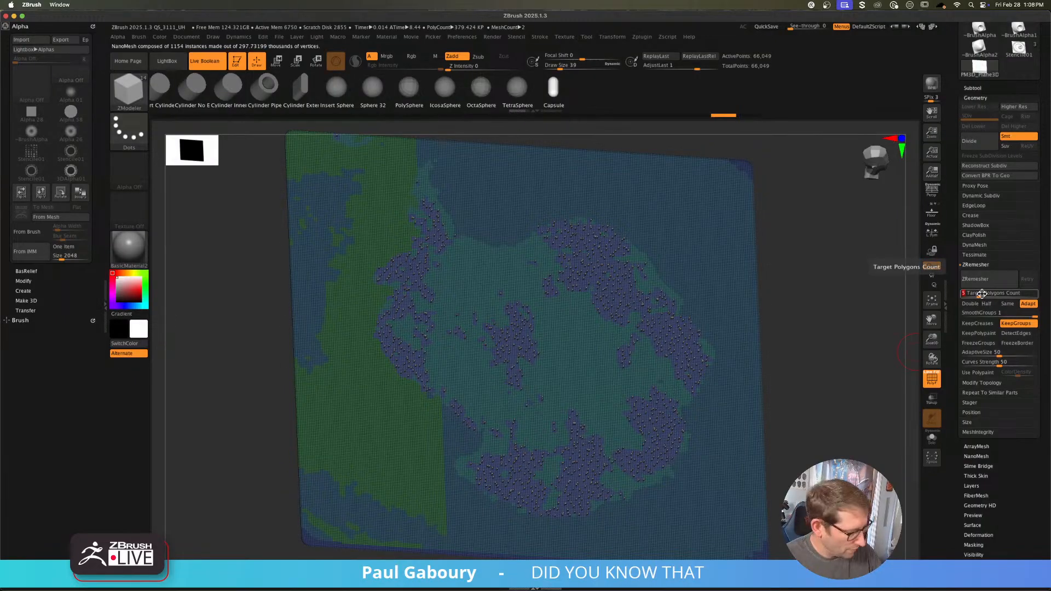
left_click(1001, 311)
left_click(986, 303)
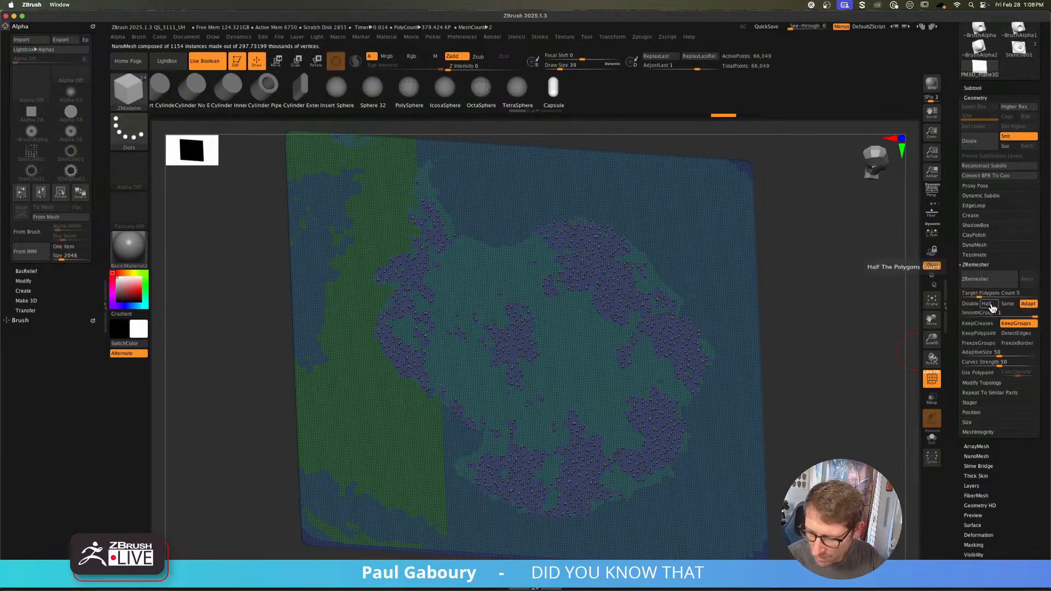
left_click(996, 280)
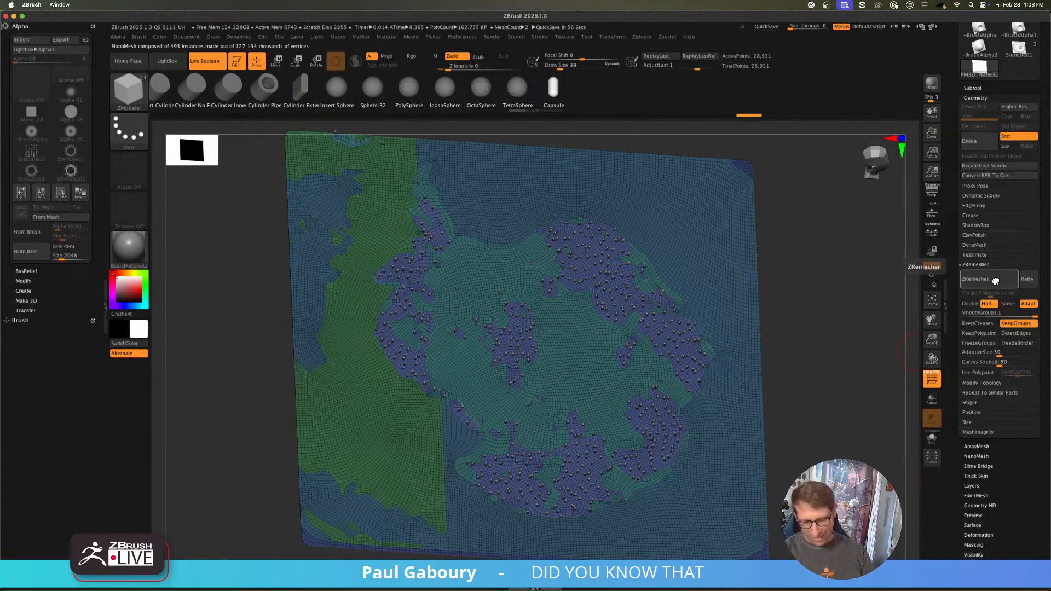
scroll(684, 362, "up", 5)
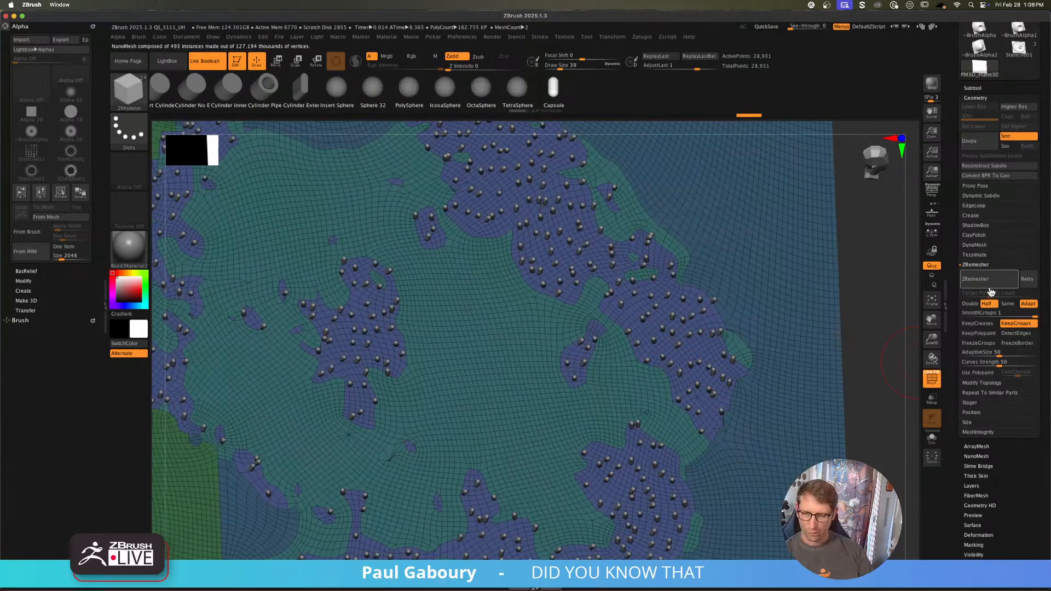
left_click(991, 280)
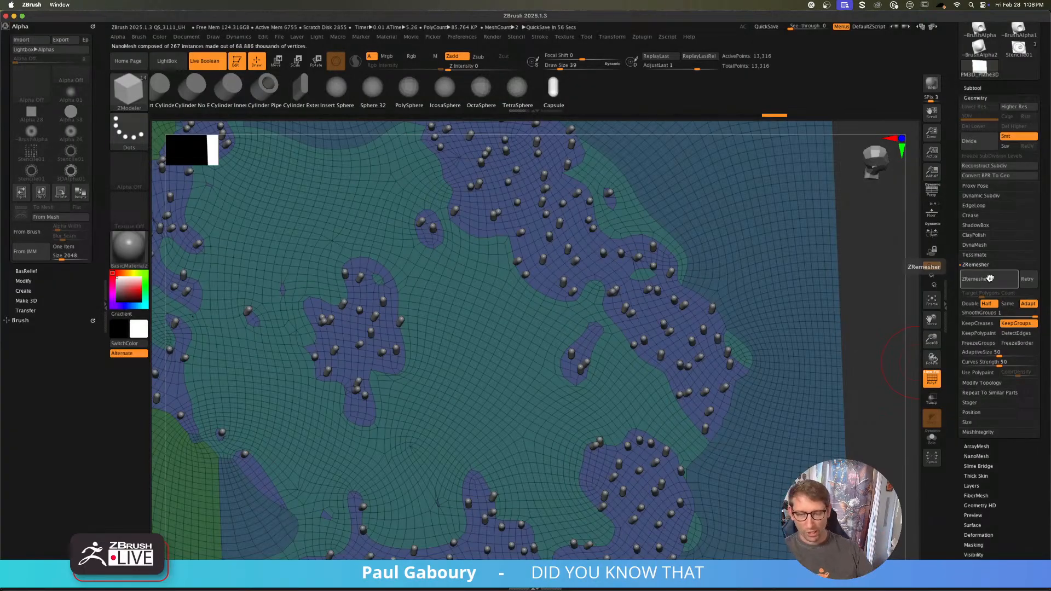
Step: Fill the teal polygroup with NanoMeshes of the Cylinder Exter insert mesh and review the whole plane
right_click_drag(783, 420, 712, 358, "ctrl")
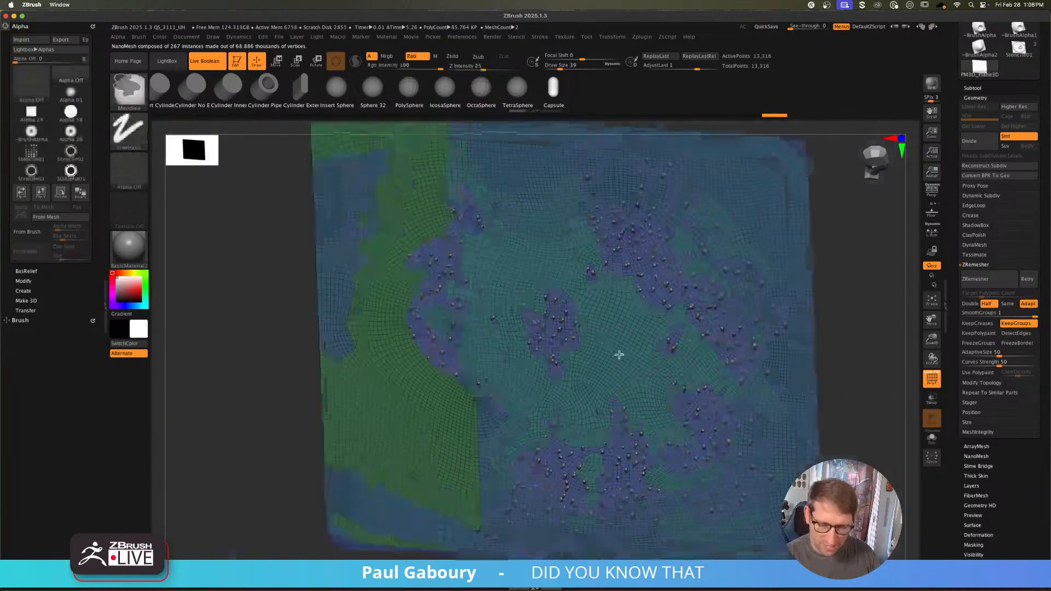
right_click_drag(619, 354, 630, 355, "ctrl")
key("space")
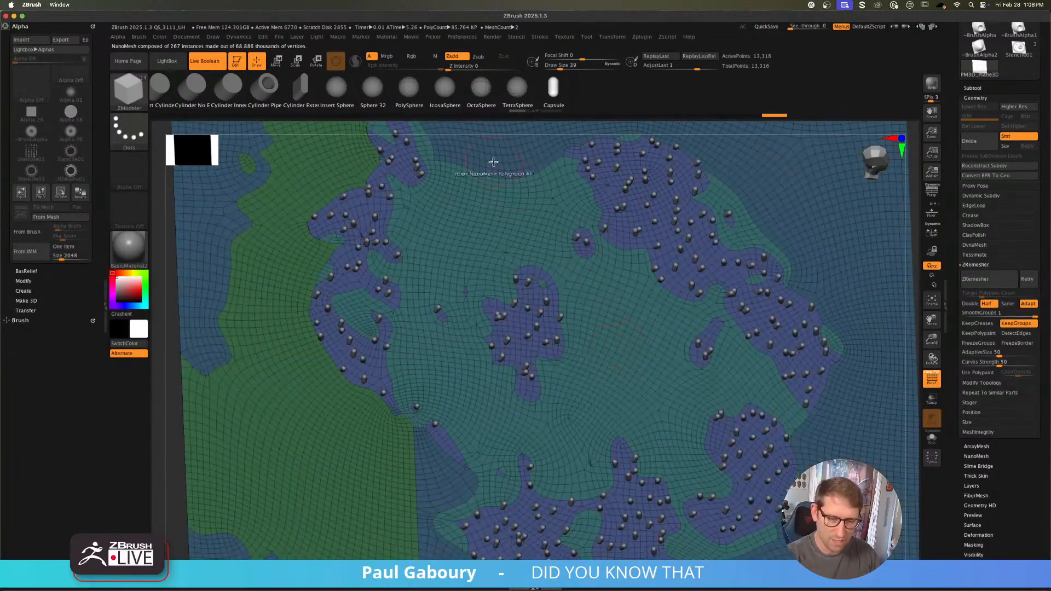
mouse_move(628, 333)
left_mouse_down()
mouse_move(710, 417)
mouse_move(682, 399)
mouse_move(739, 499)
mouse_move(668, 426)
left_mouse_up()
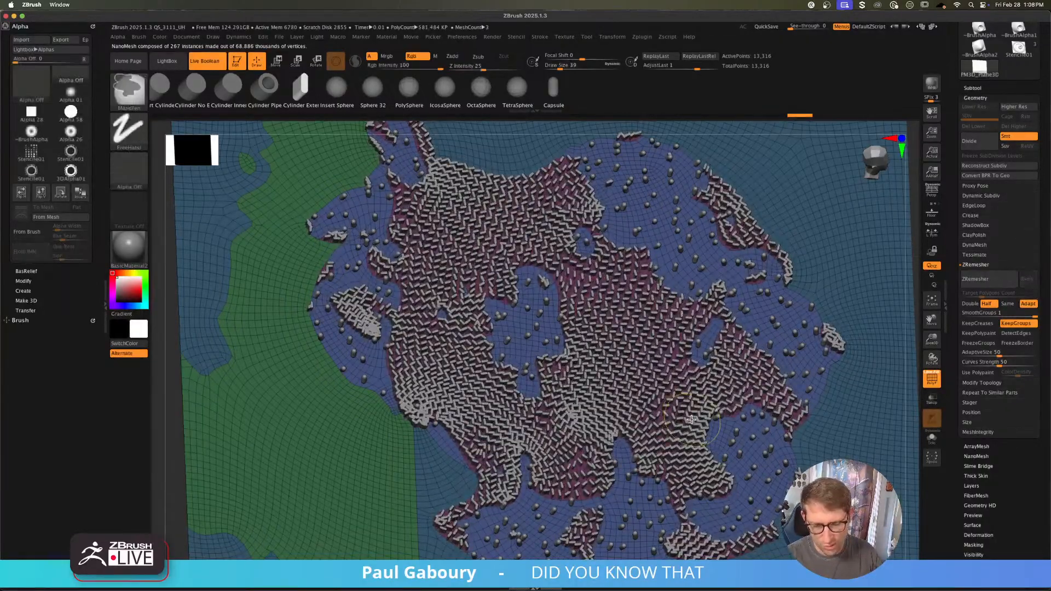
mouse_move(666, 421)
right_mouse_down("ctrl")
mouse_move(667, 385)
mouse_move(694, 382)
mouse_move(691, 430)
mouse_move(693, 412)
right_mouse_up("ctrl")
key("shift+f")
key("shift+f")
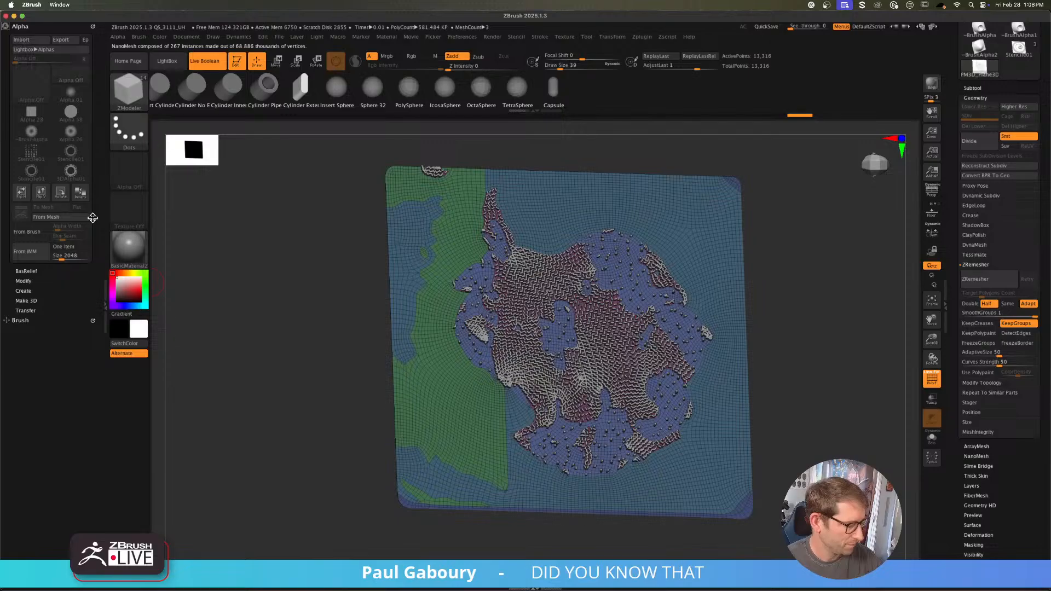
key("ctrl")
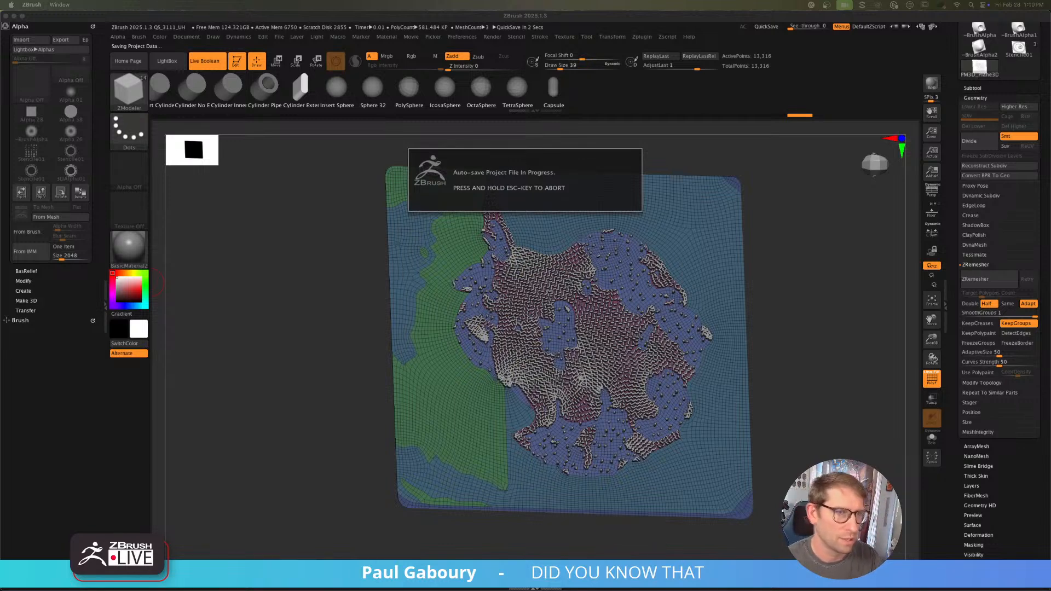
key("ctrl+Left")
key("ctrl+Right")
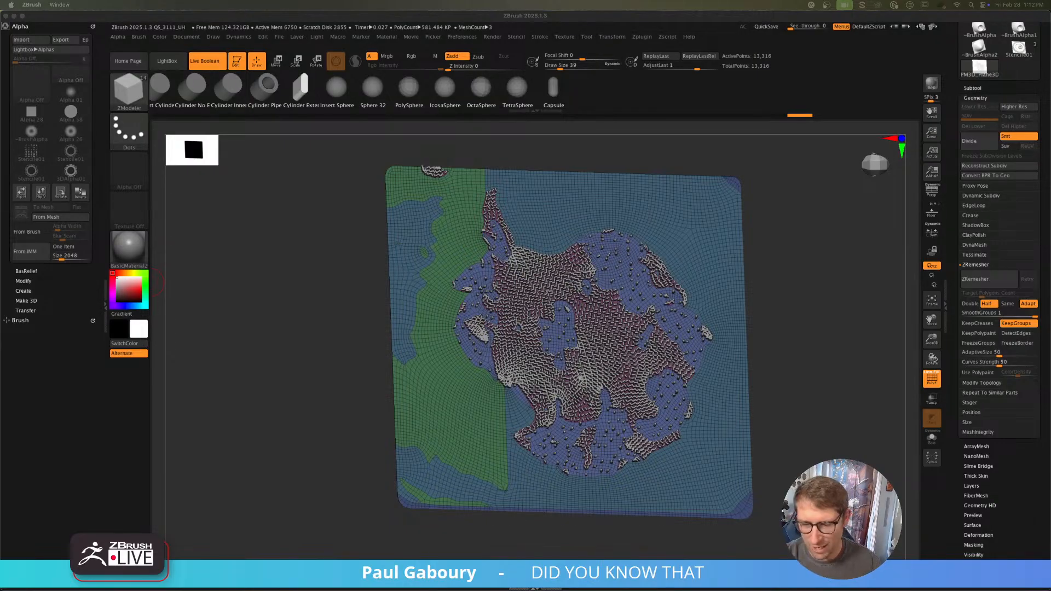
Step: Hide the polyframe, switch to the Large Wing Portion spaceship tool and orbit it to view its wings and engines
key("shift+f")
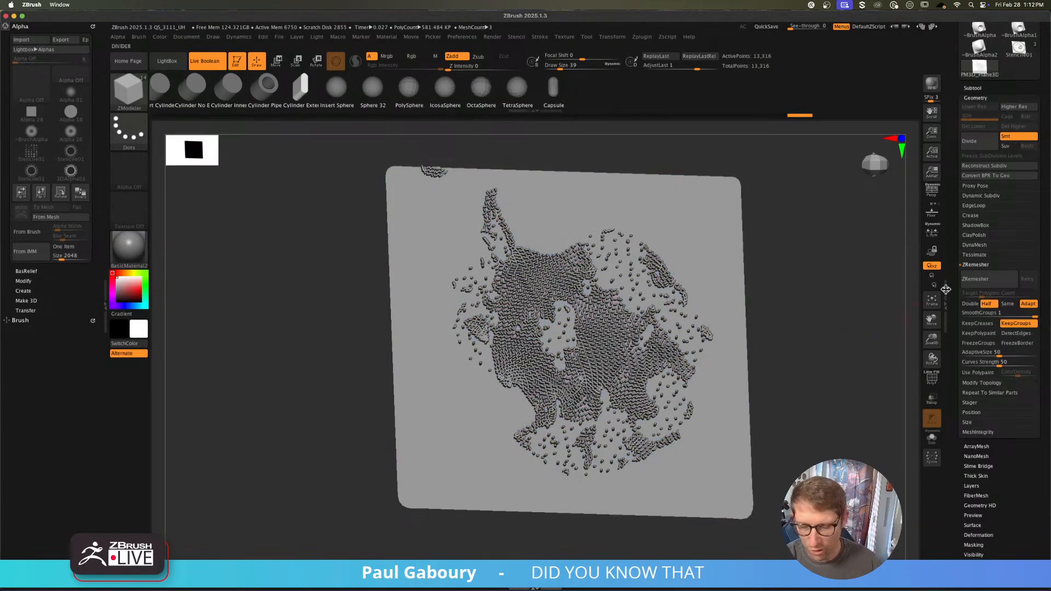
scroll(946, 289, "up", 5)
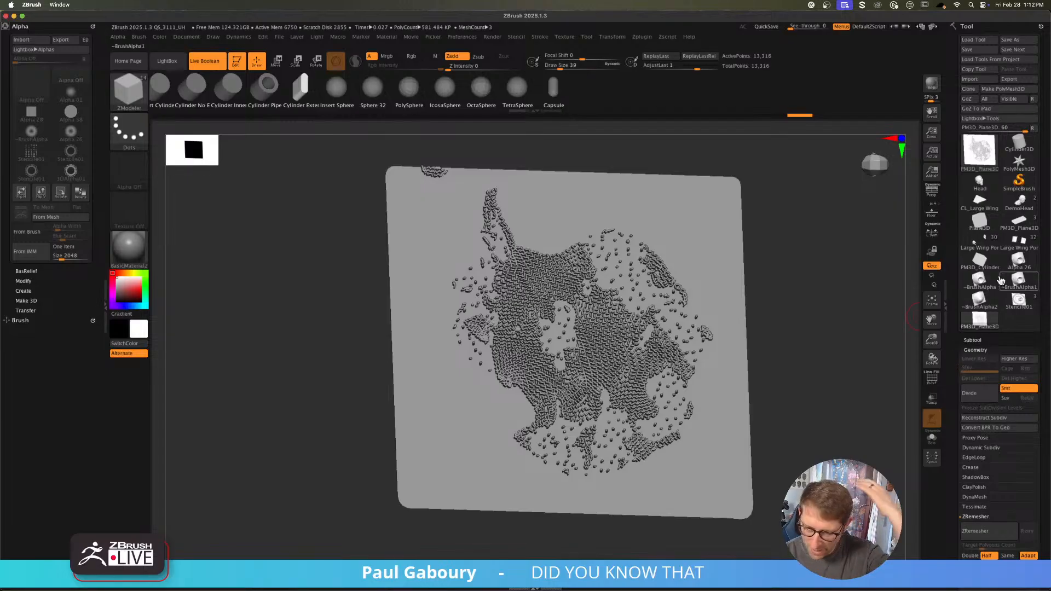
left_click(1019, 241)
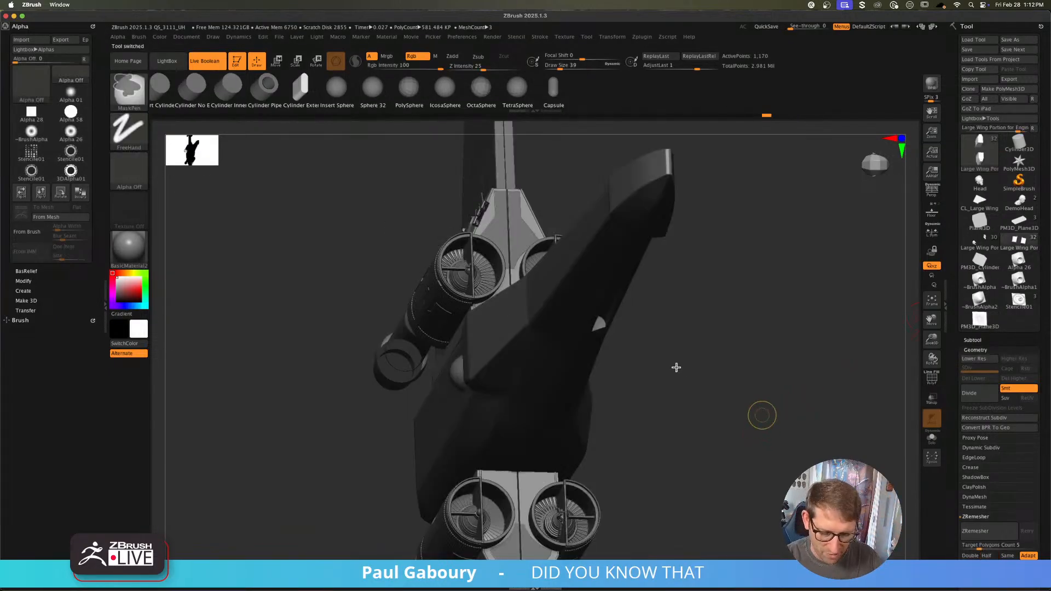
right_click_drag(676, 367, 716, 440, "ctrl")
mouse_move(743, 373)
left_mouse_down()
mouse_move(746, 354)
mouse_move(765, 416)
left_mouse_up()
key("ctrl")
right_click_drag(765, 416, 779, 445, "ctrl")
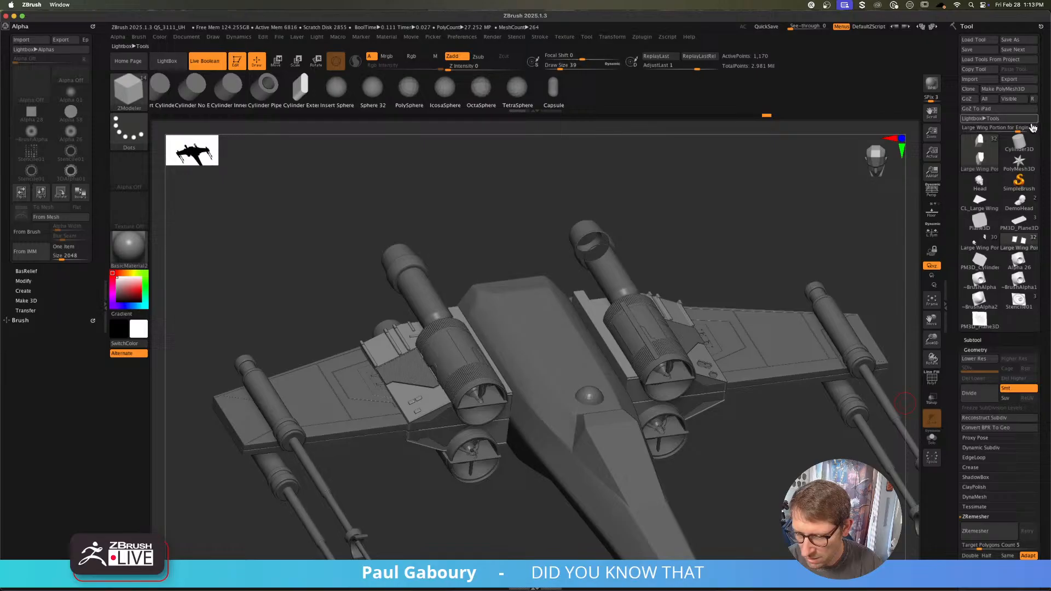
Step: Save the spaceship tool with Save Next
left_click(1020, 49)
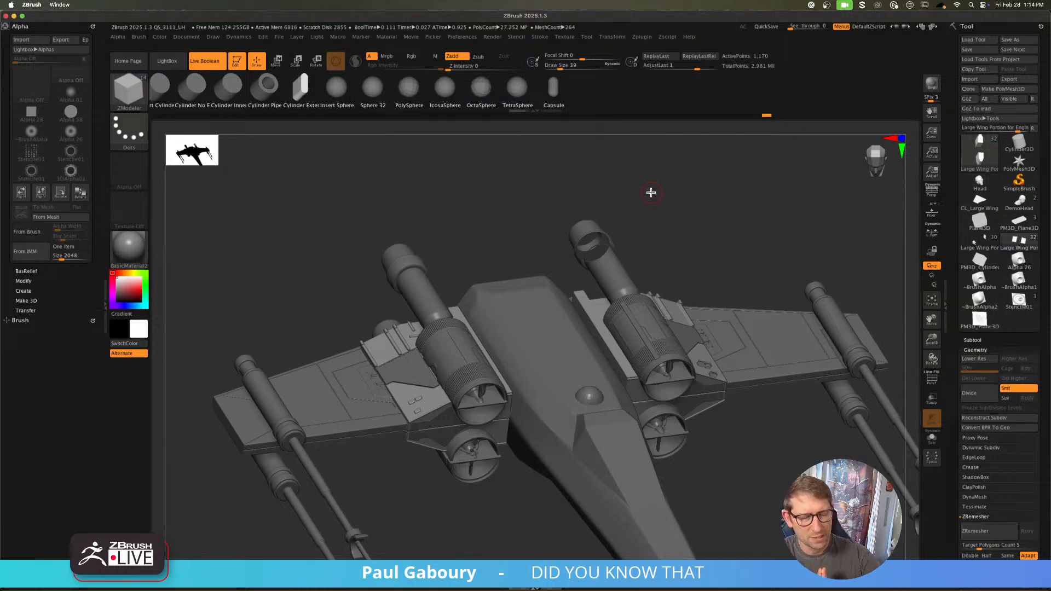
key("ctrl")
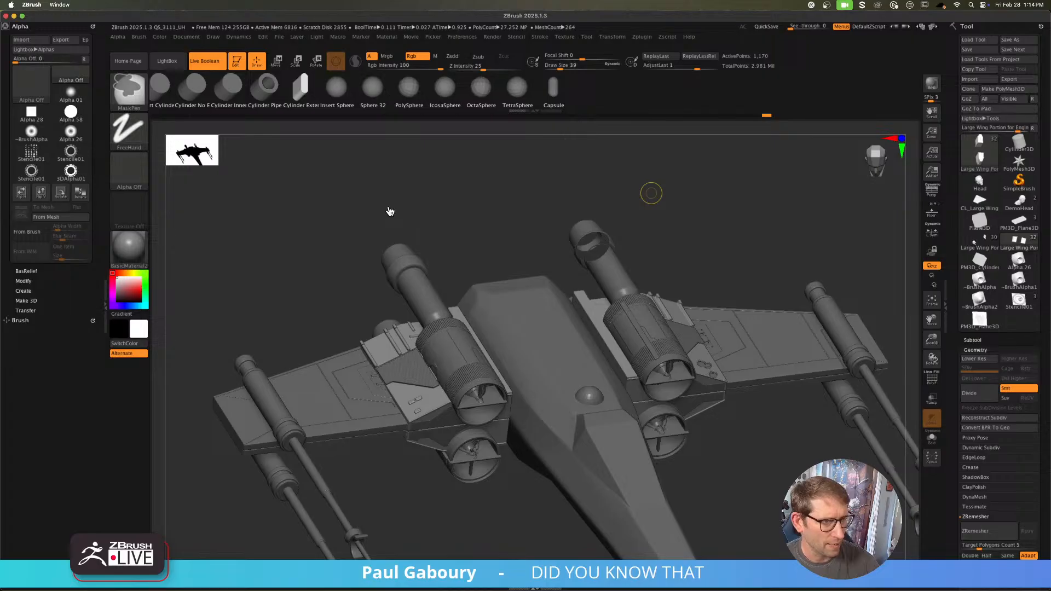